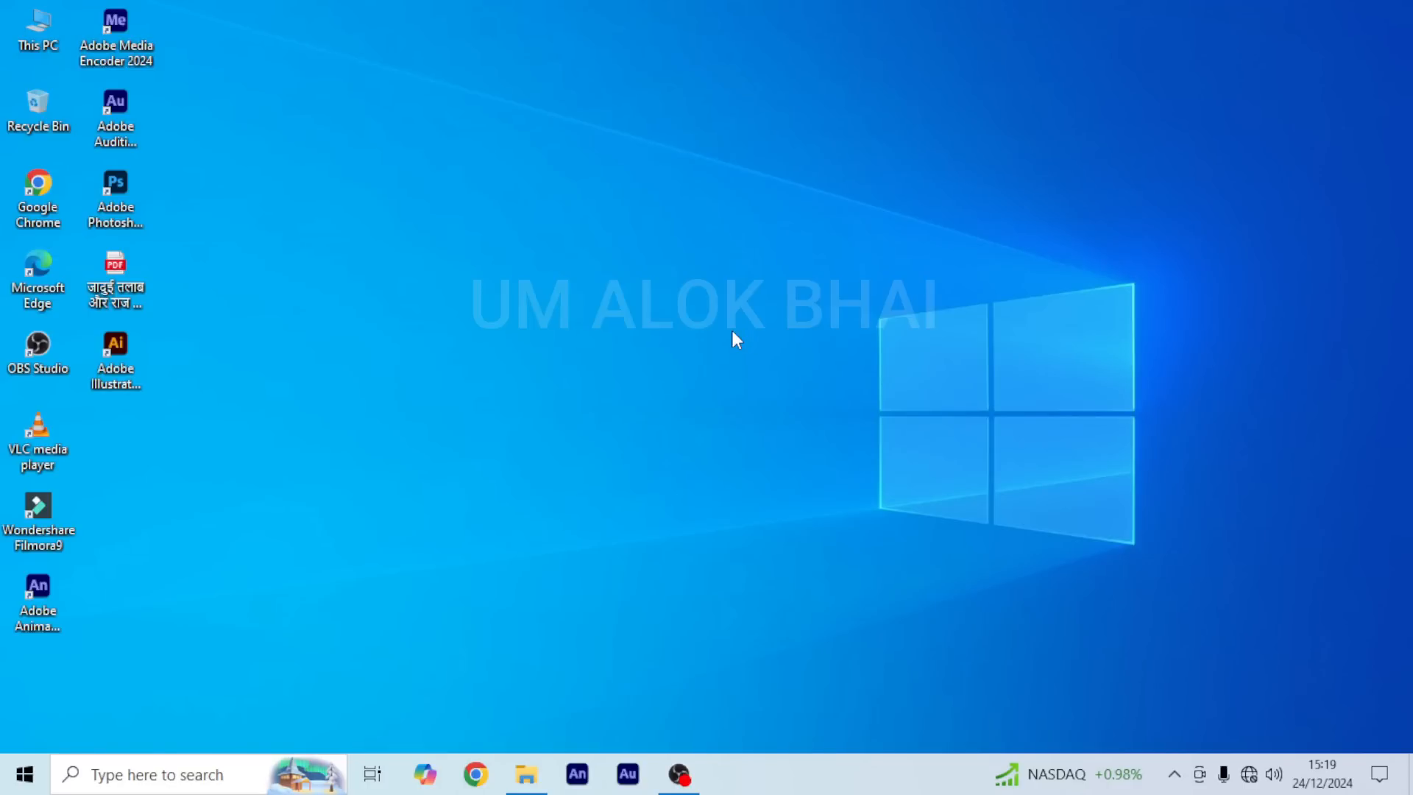
Step: Open the full story PDF from the 1 st video folder and review its character list and opening dialogues
{"action": "left_click", "coordinate": [526, 774]}
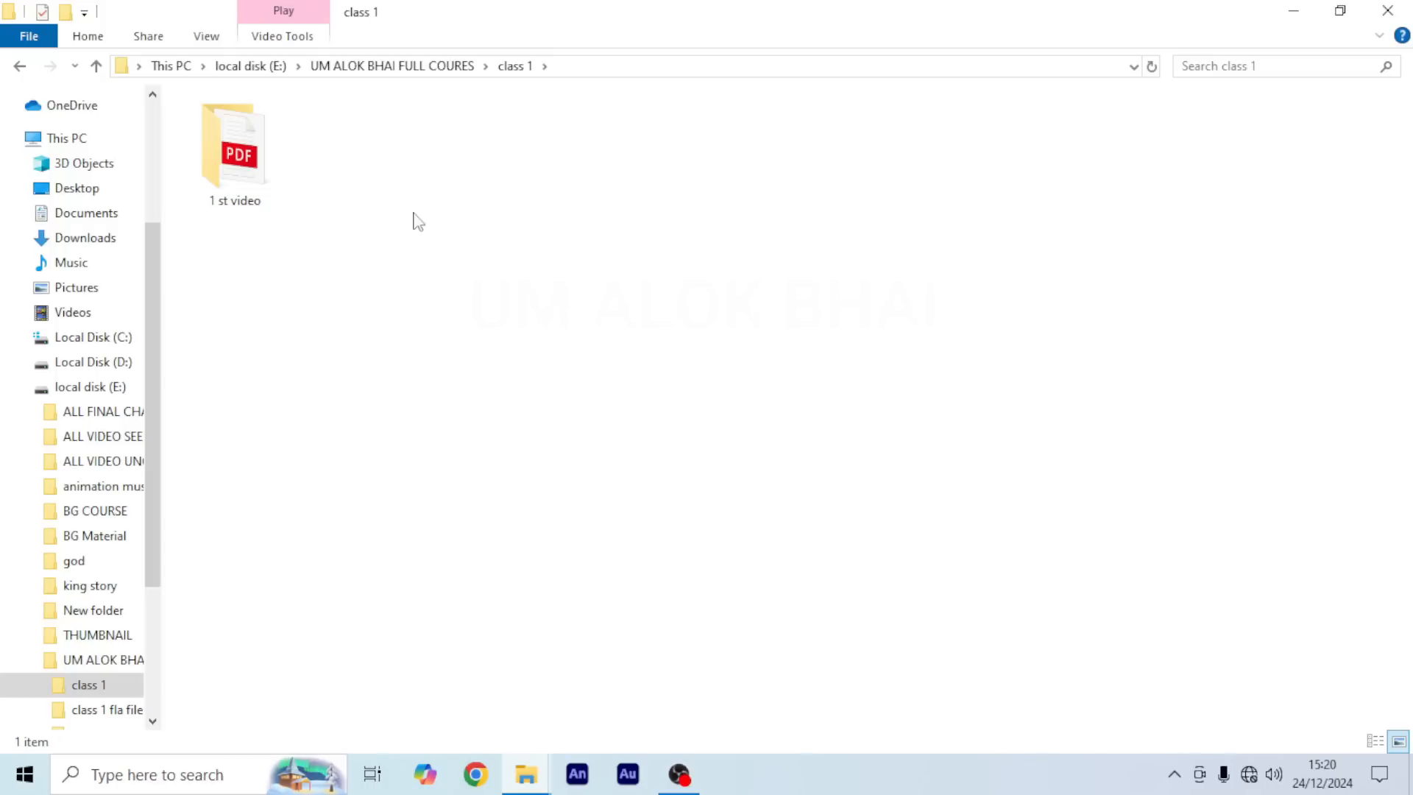
{"action": "double_click", "coordinate": [253, 166]}
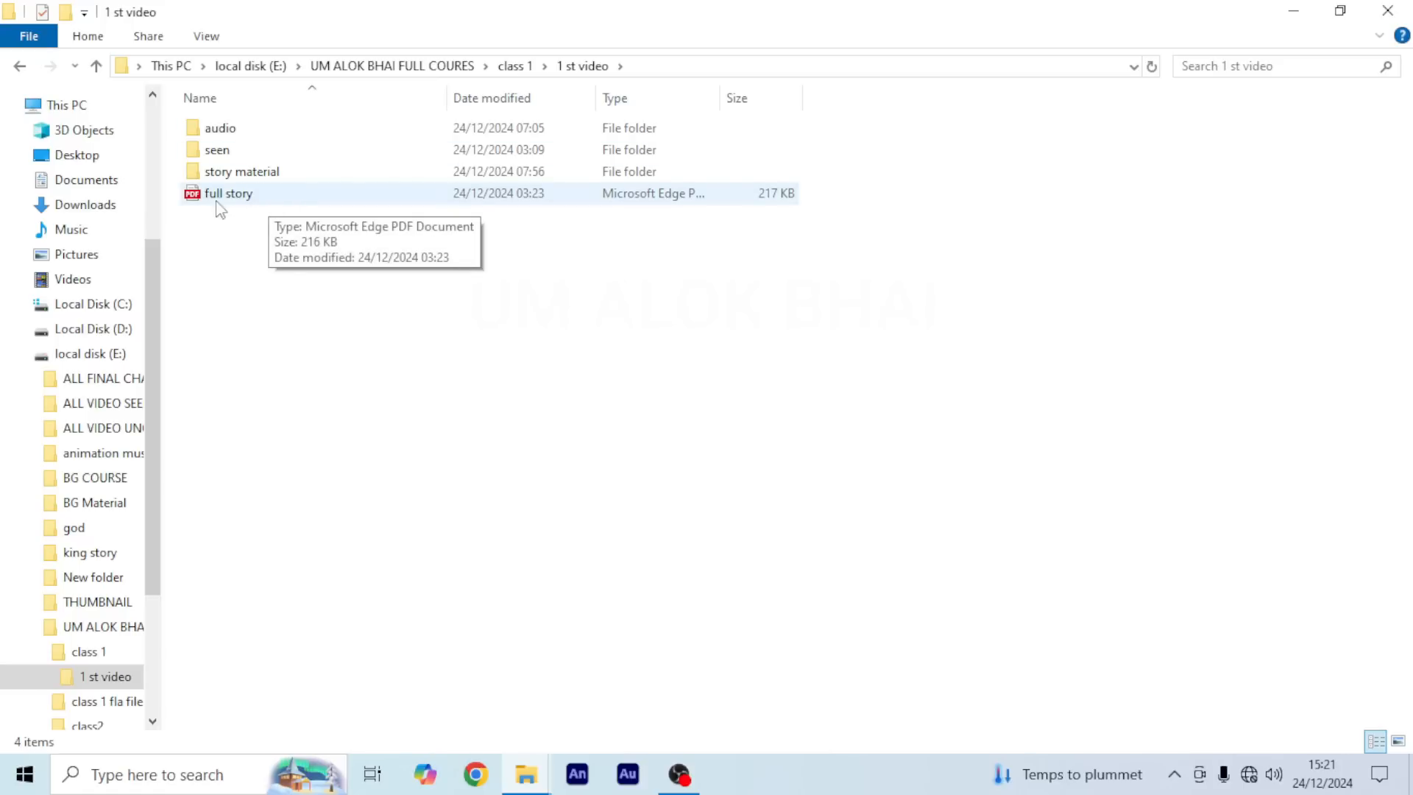
{"action": "double_click", "coordinate": [257, 200]}
{"action": "scroll", "coordinate": [663, 290], "scroll_direction": "up", "scroll_amount": 3}
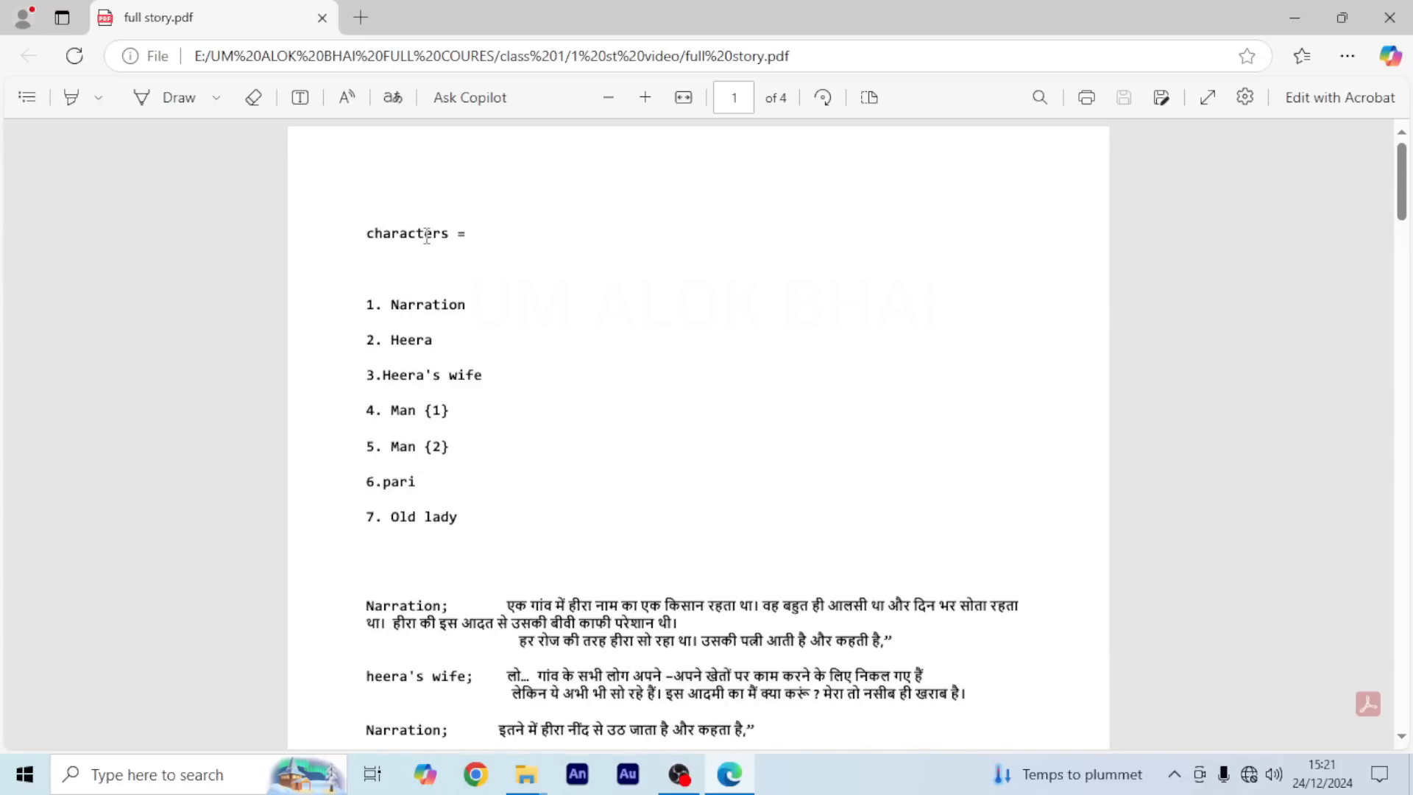
{"action": "scroll", "coordinate": [511, 258], "scroll_direction": "down", "scroll_amount": 2}
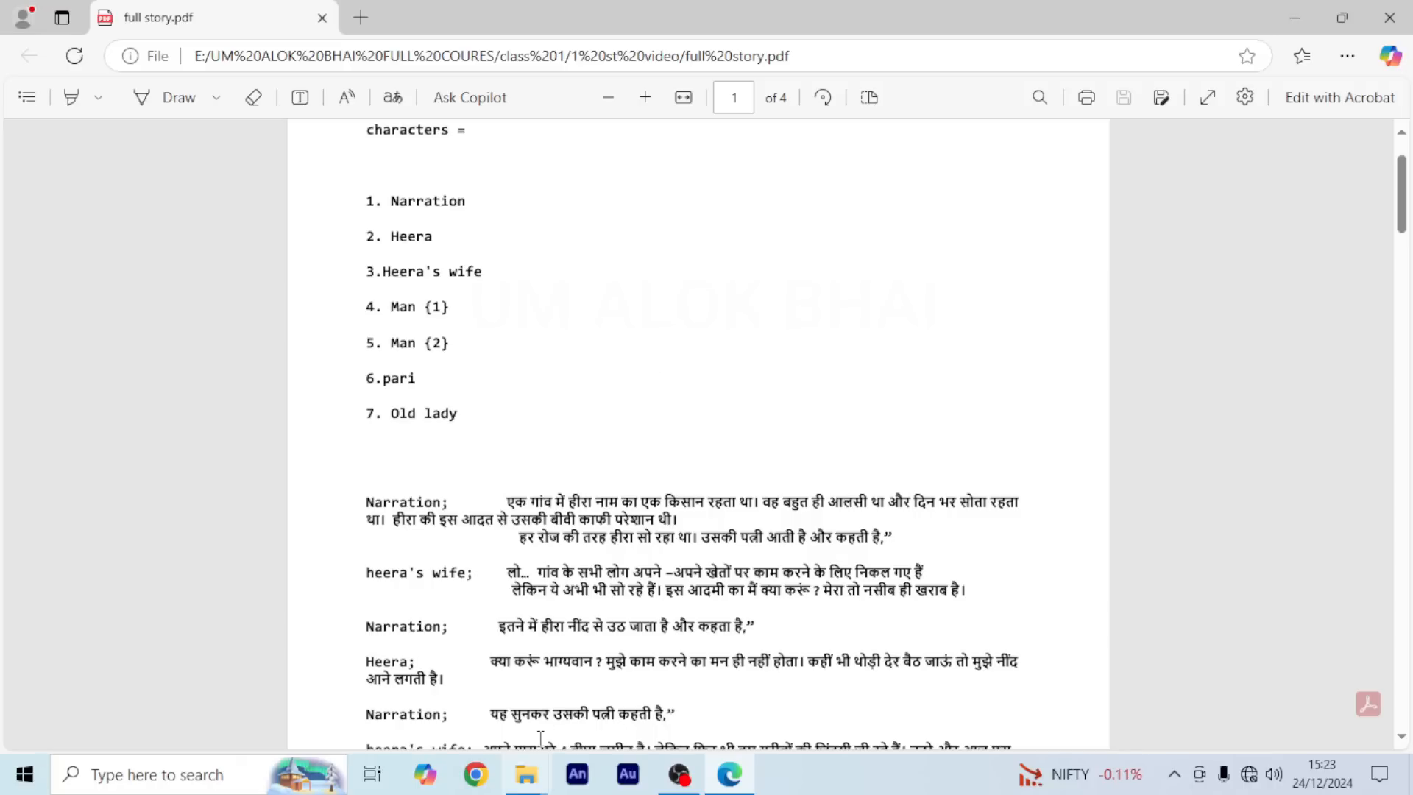
Step: Look through the voice clips in the HEERA and Narration subfolders of the audio folder
{"action": "mouse_move", "coordinate": [531, 774]}
{"action": "left_click", "coordinate": [608, 666]}
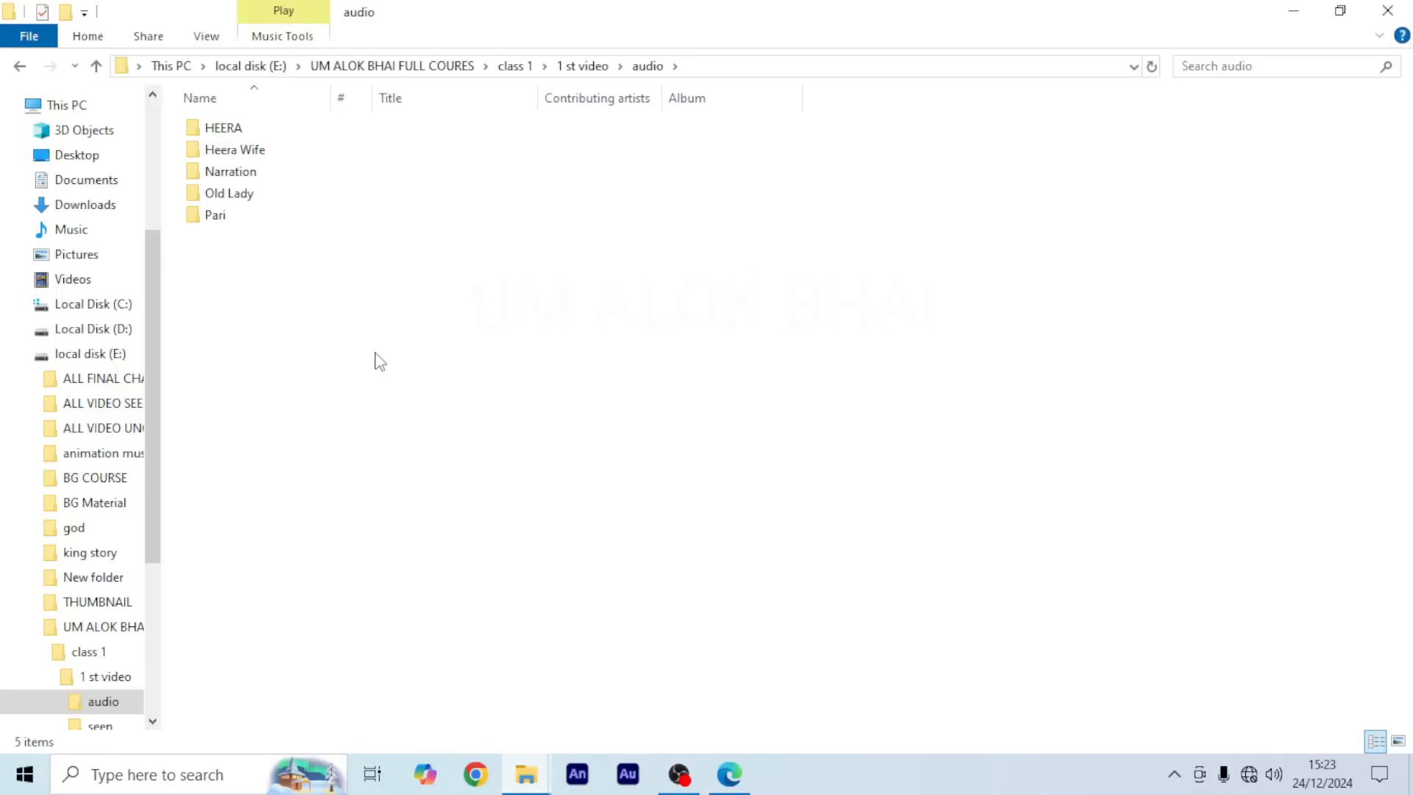
{"action": "double_click", "coordinate": [257, 129]}
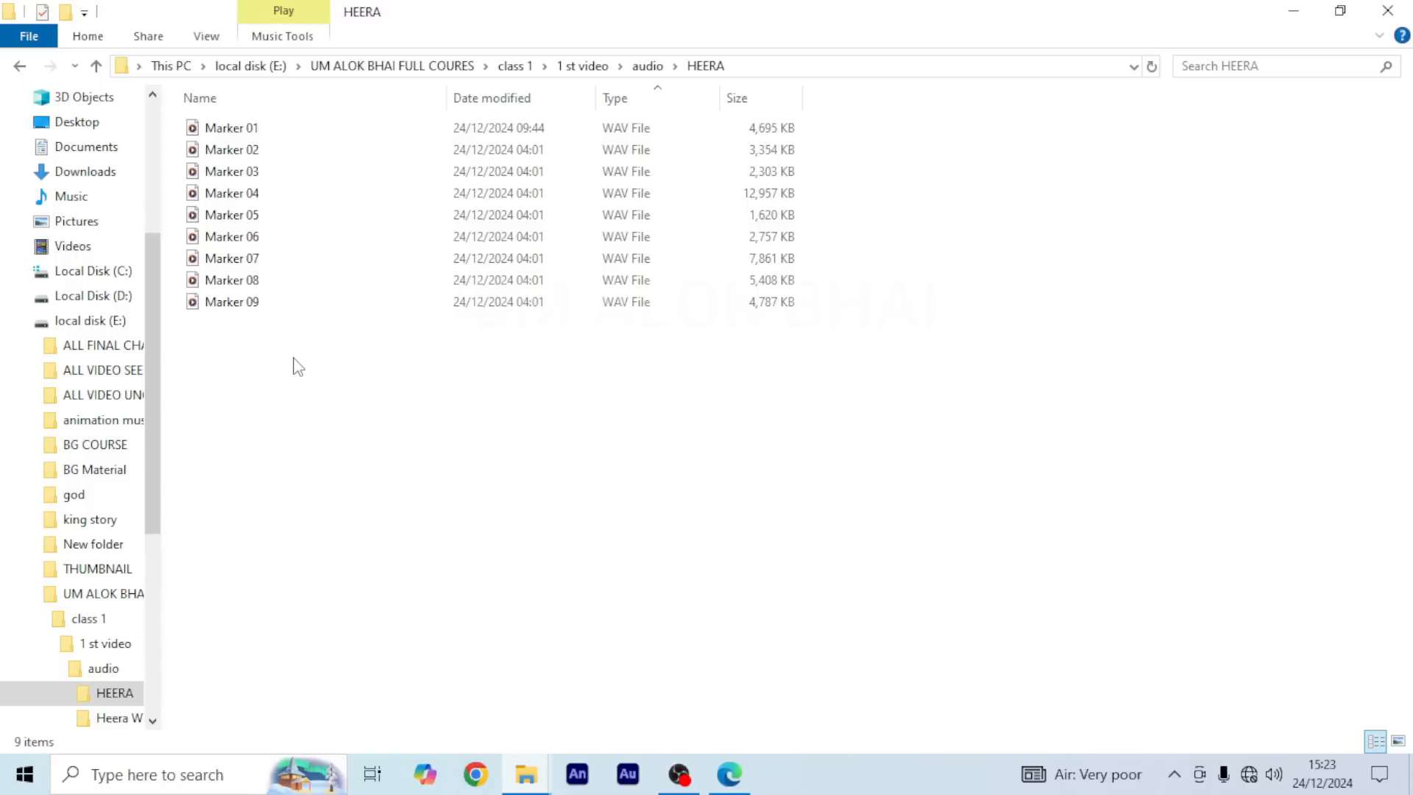
{"action": "left_click", "coordinate": [19, 66]}
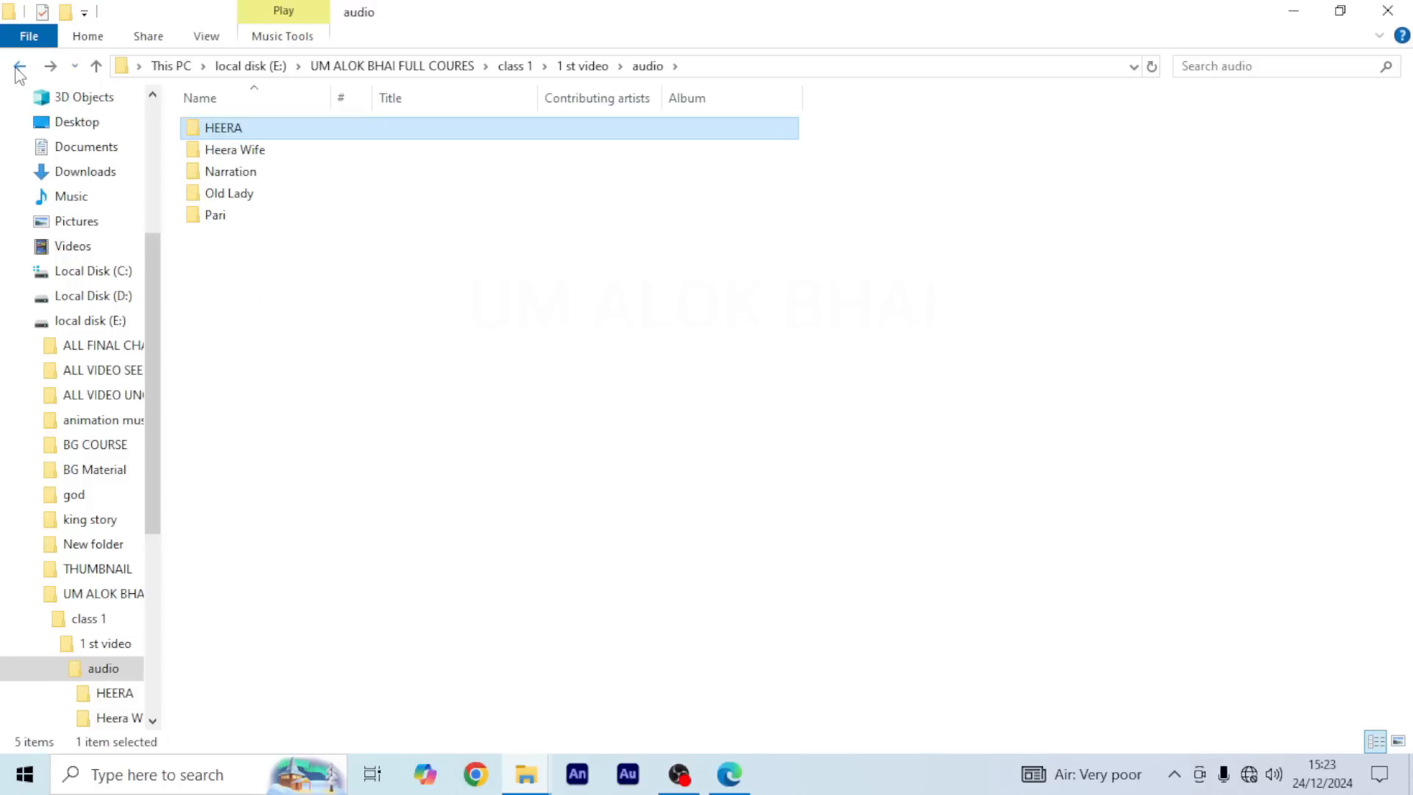
{"action": "double_click", "coordinate": [271, 175]}
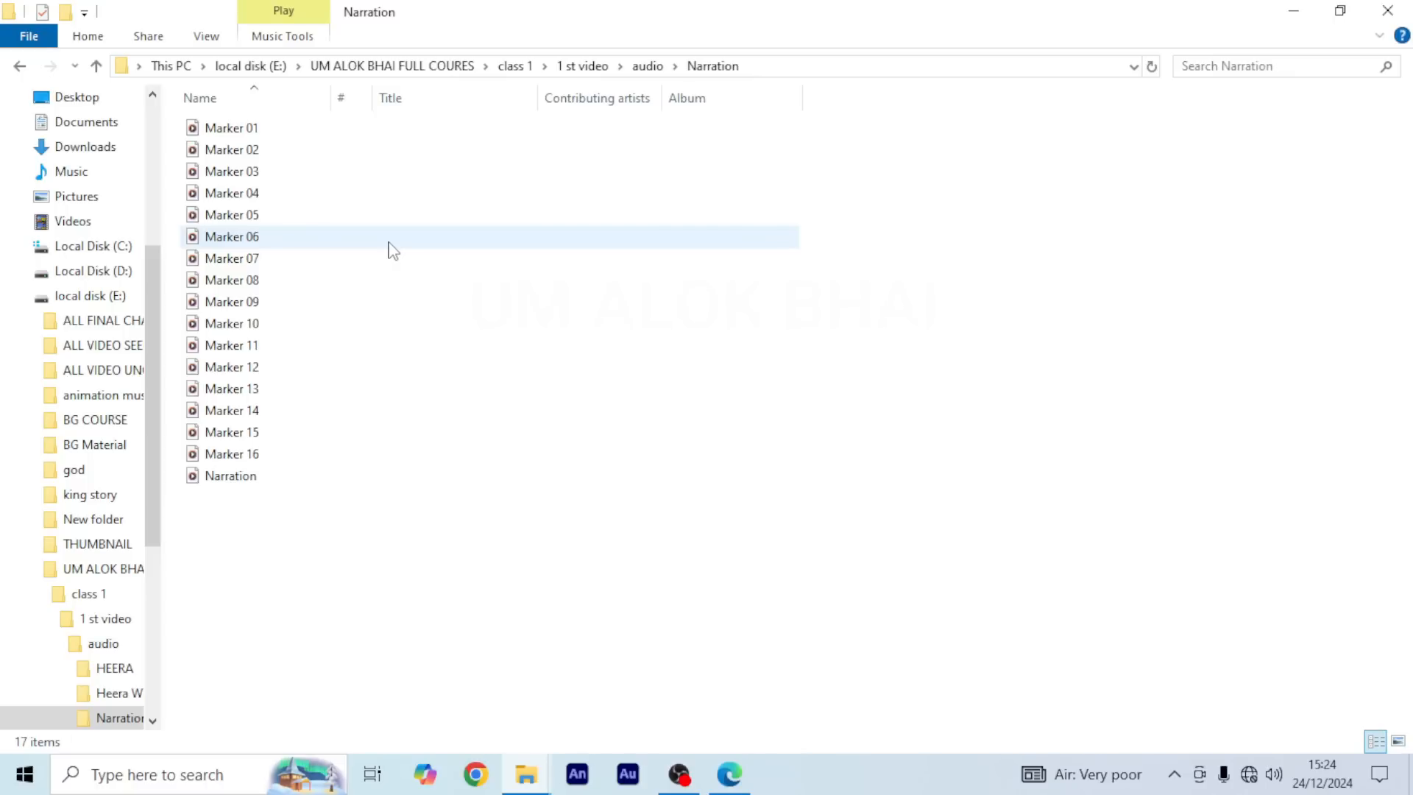
{"action": "left_click", "coordinate": [19, 65]}
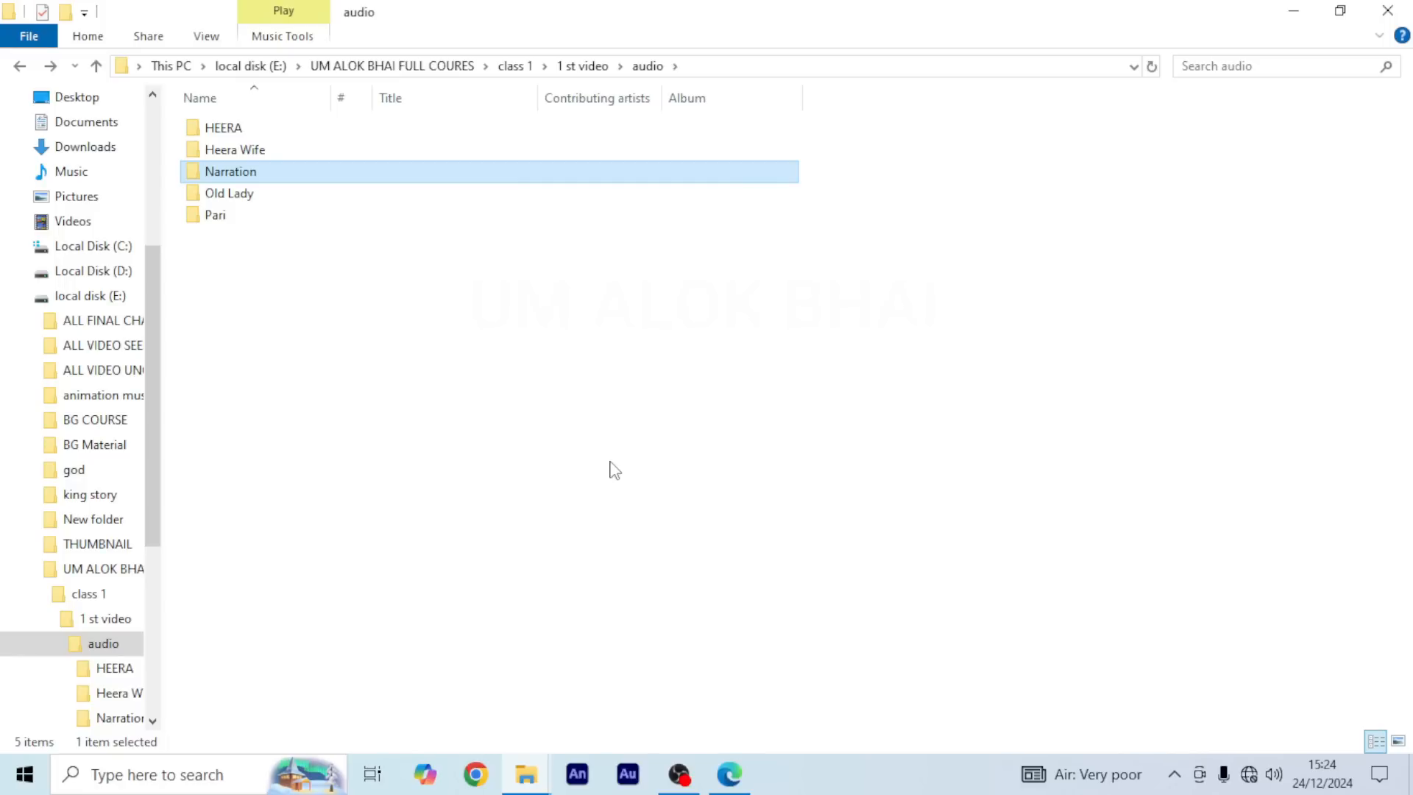
{"action": "double_click", "coordinate": [270, 178]}
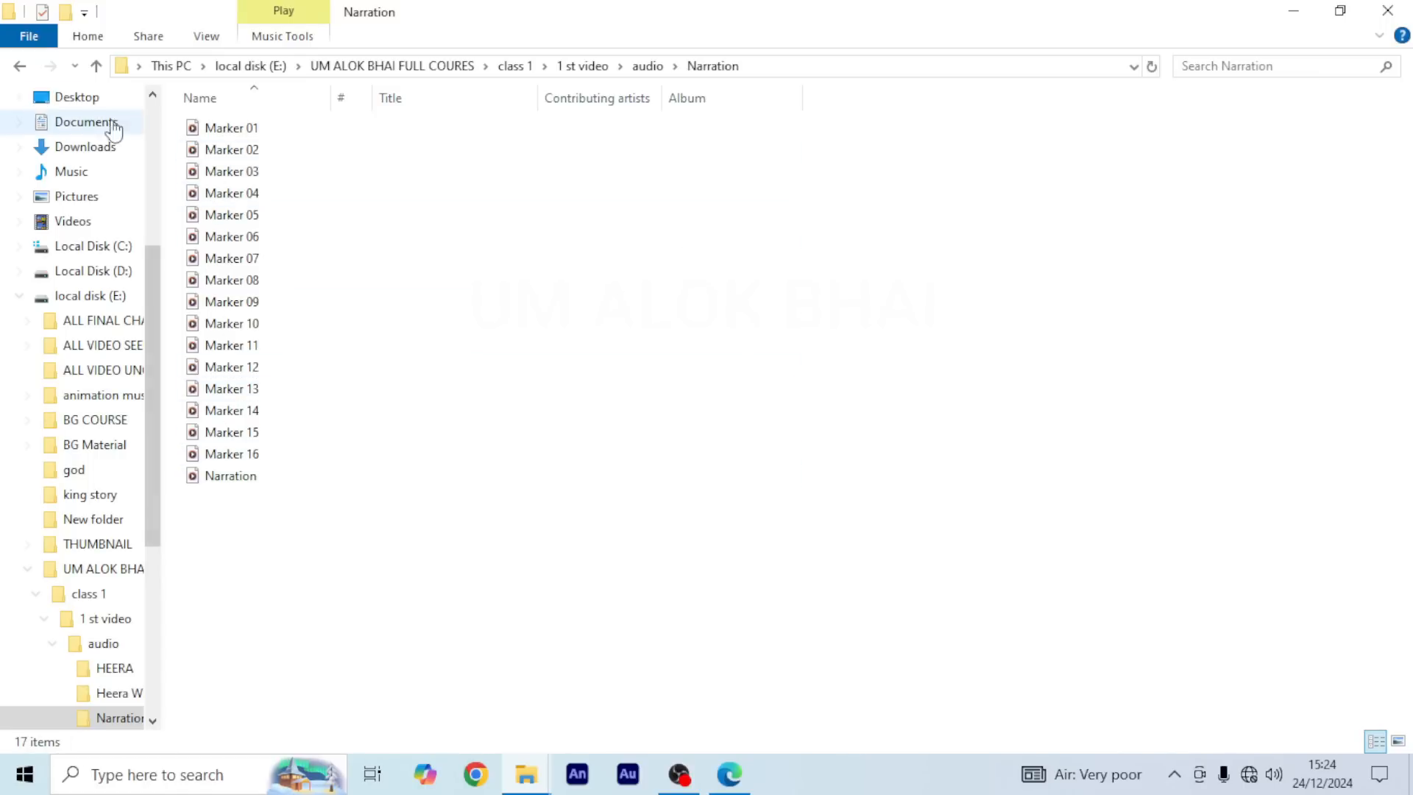
{"action": "key", "text": "alt+Left"}
Step: Launch Adobe Audition and load the Heera Wife All diloges MP3 from the Downloads folder into it
{"action": "left_click", "coordinate": [637, 785]}
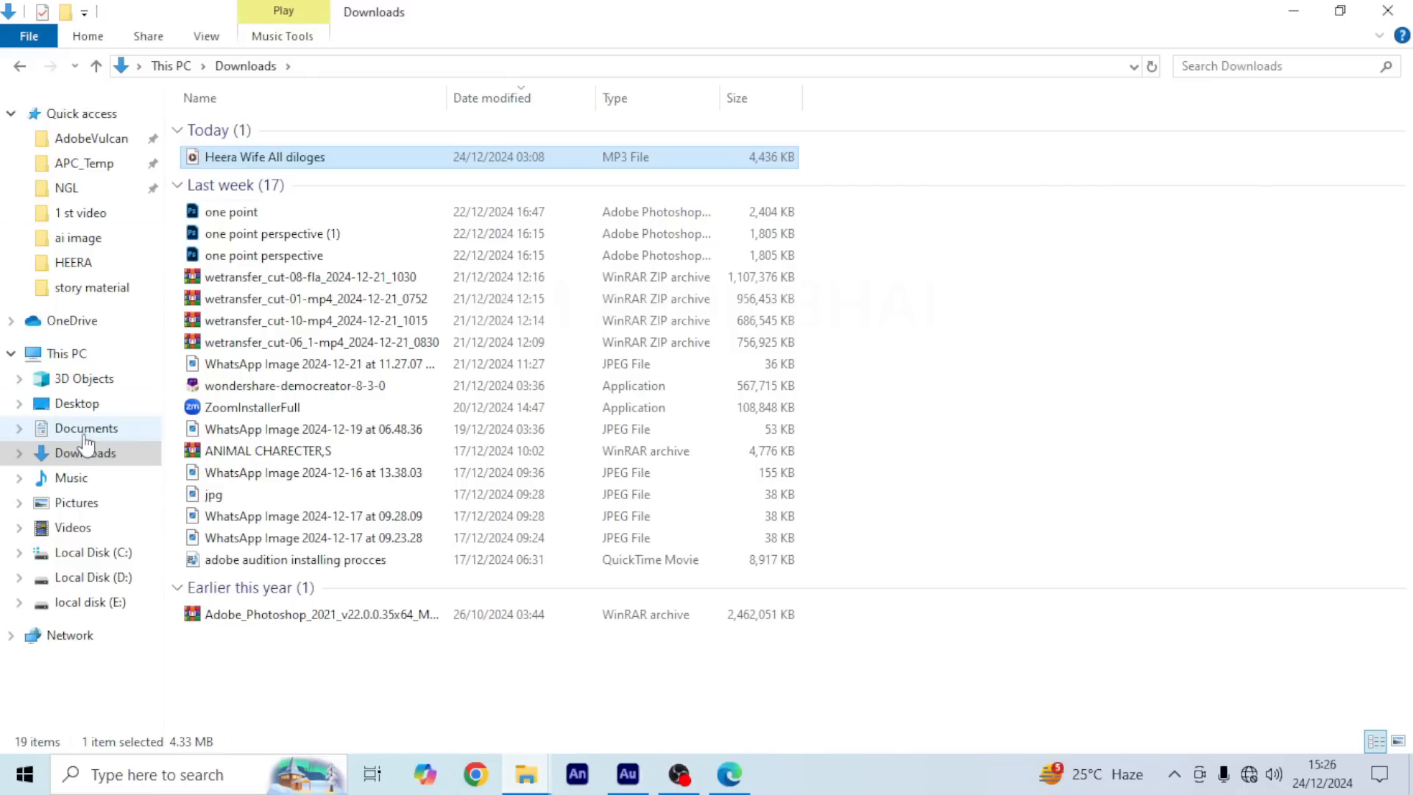
{"action": "left_click", "coordinate": [85, 451]}
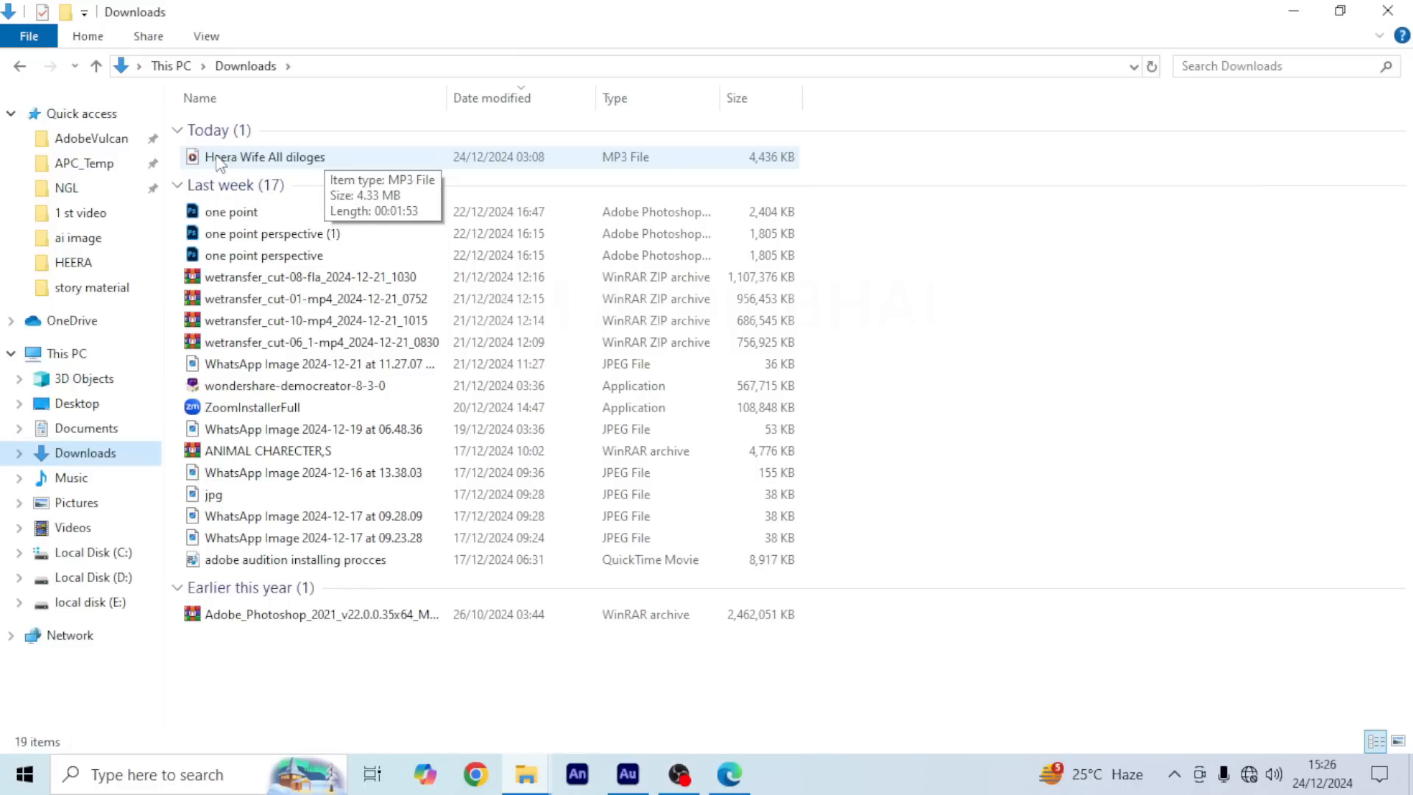
{"action": "left_click_drag", "start_coordinate": [220, 163], "coordinate": [589, 334]}
{"action": "key", "text": "Return"}
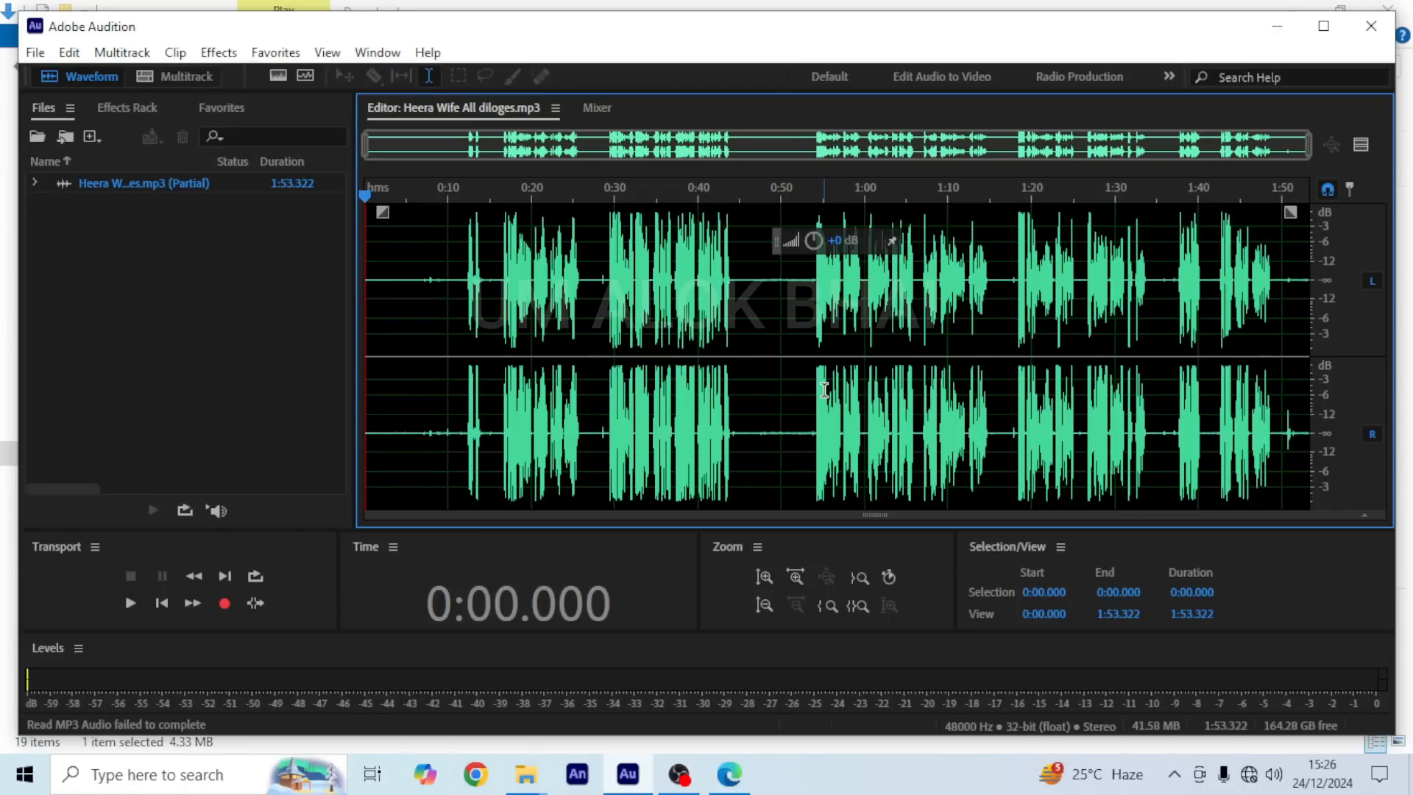
Step: Capture a noise print from the silent stretch between about 0:48.3 and 0:51.8 of the recording
{"action": "scroll", "coordinate": [776, 291], "scroll_direction": "up", "scroll_amount": 5}
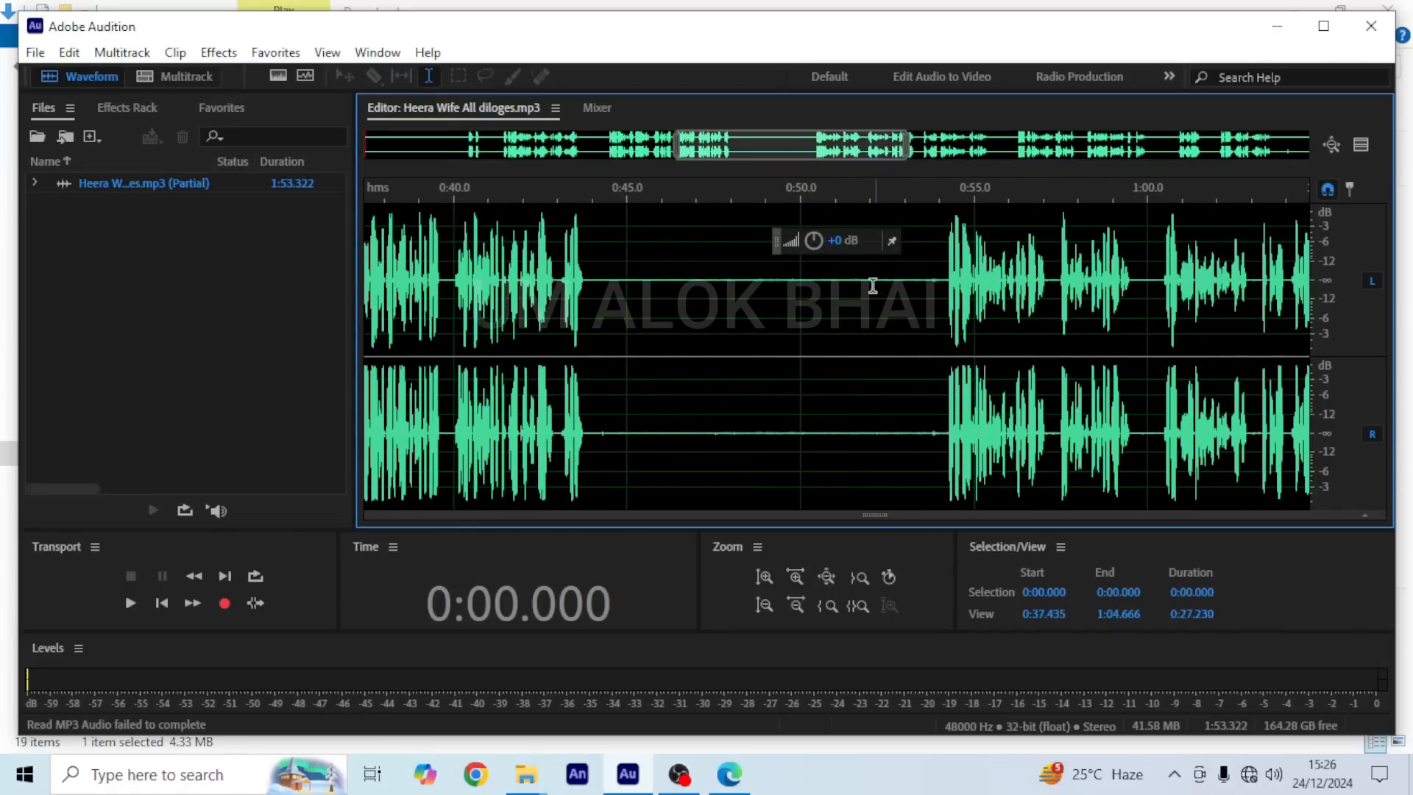
{"action": "left_click_drag", "start_coordinate": [741, 285], "coordinate": [861, 301]}
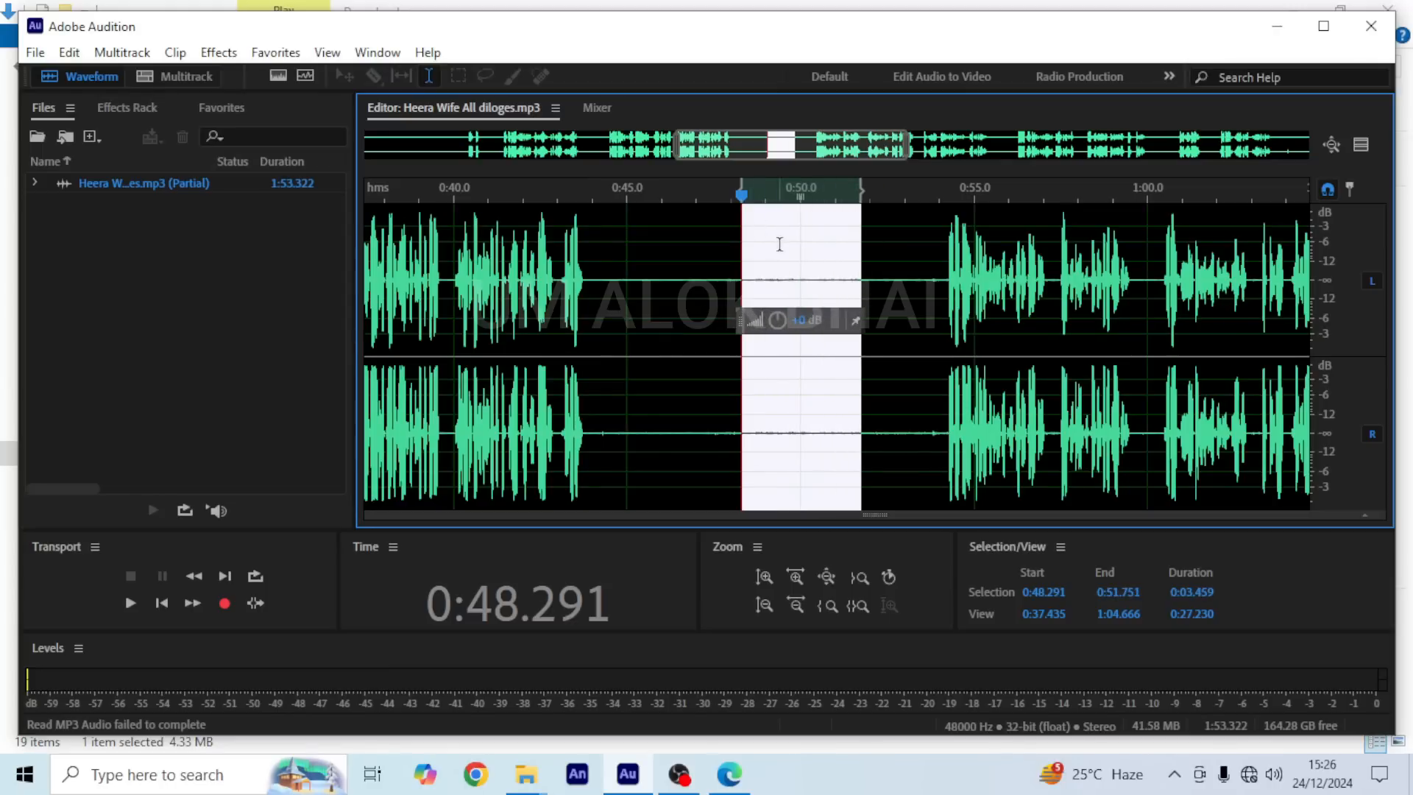
{"action": "left_click", "coordinate": [218, 52]}
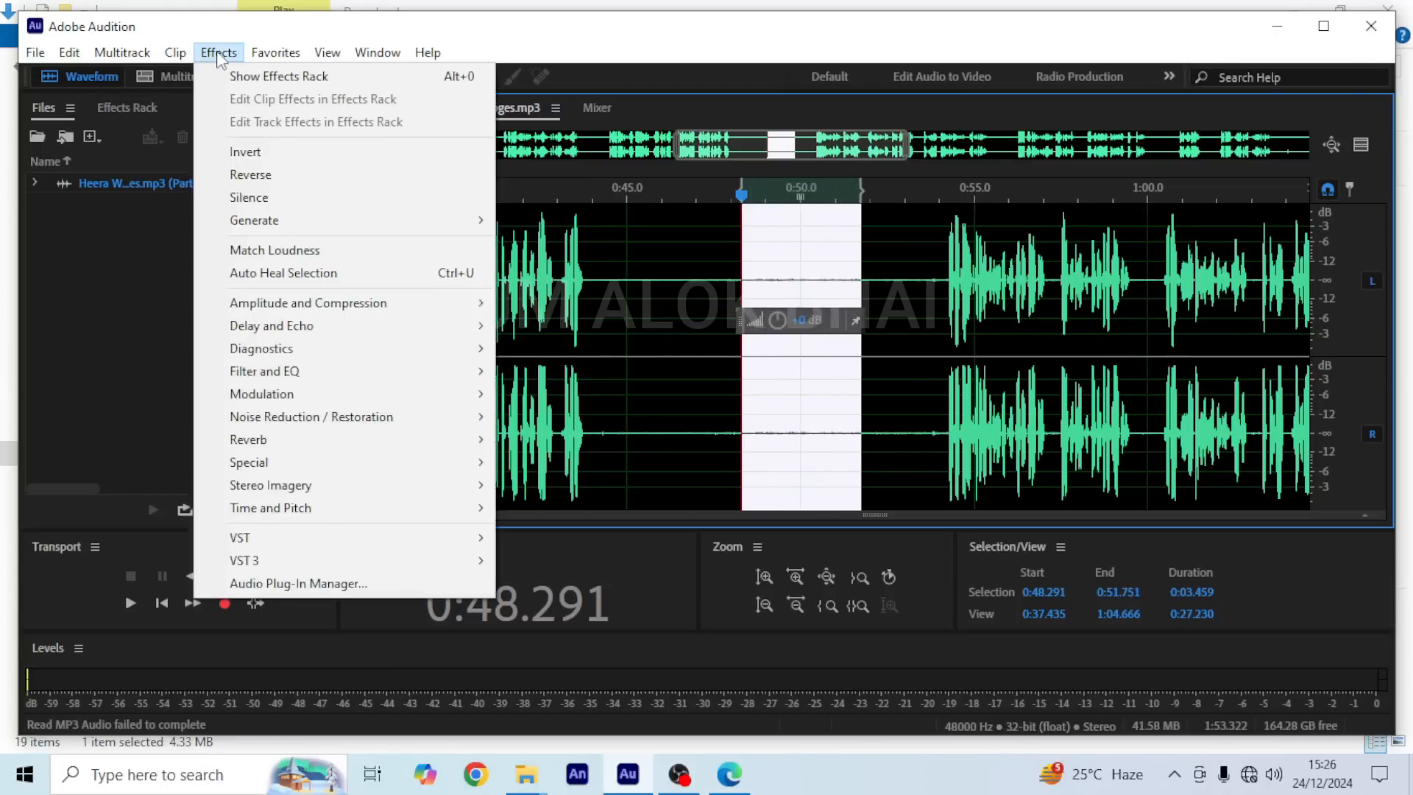
{"action": "mouse_move", "coordinate": [254, 421]}
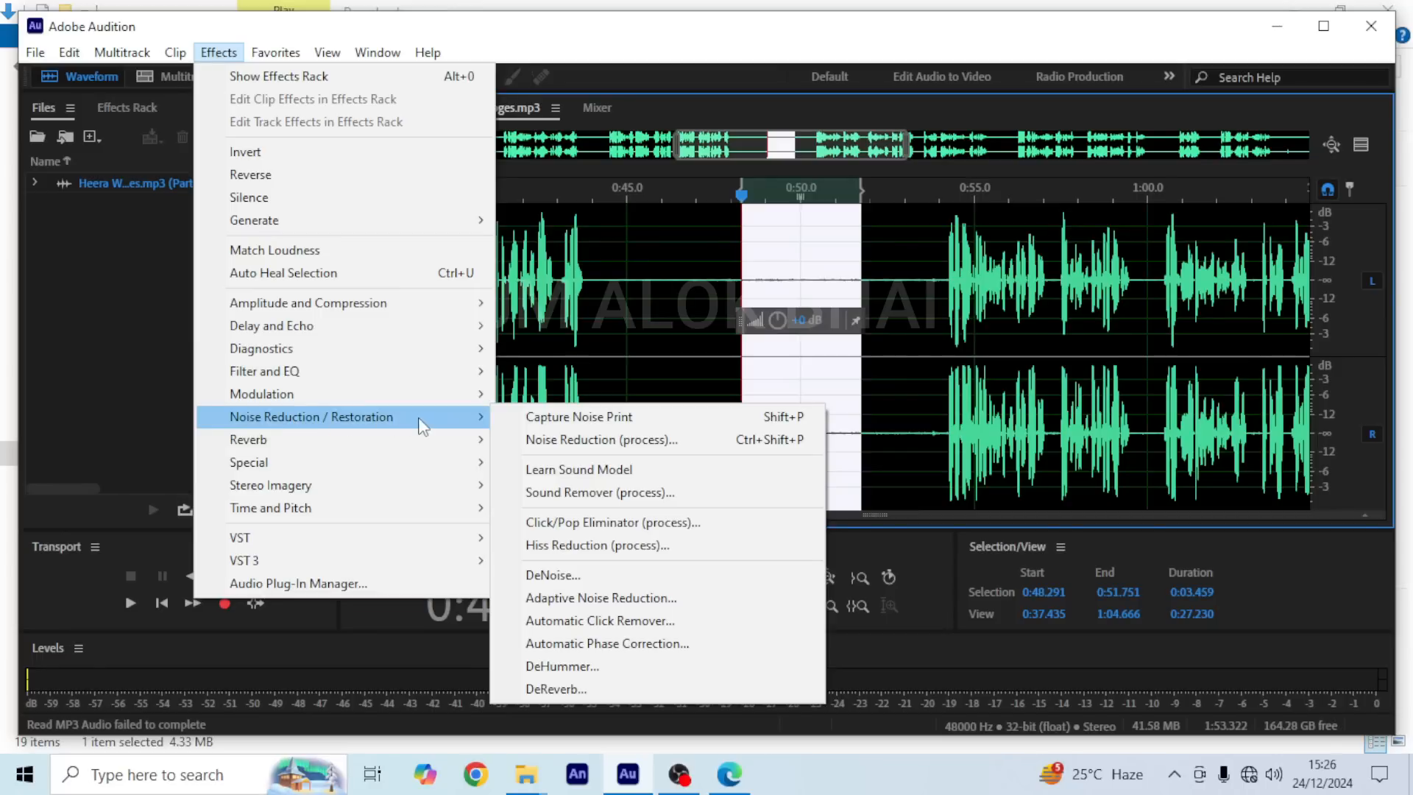
{"action": "left_click", "coordinate": [593, 415]}
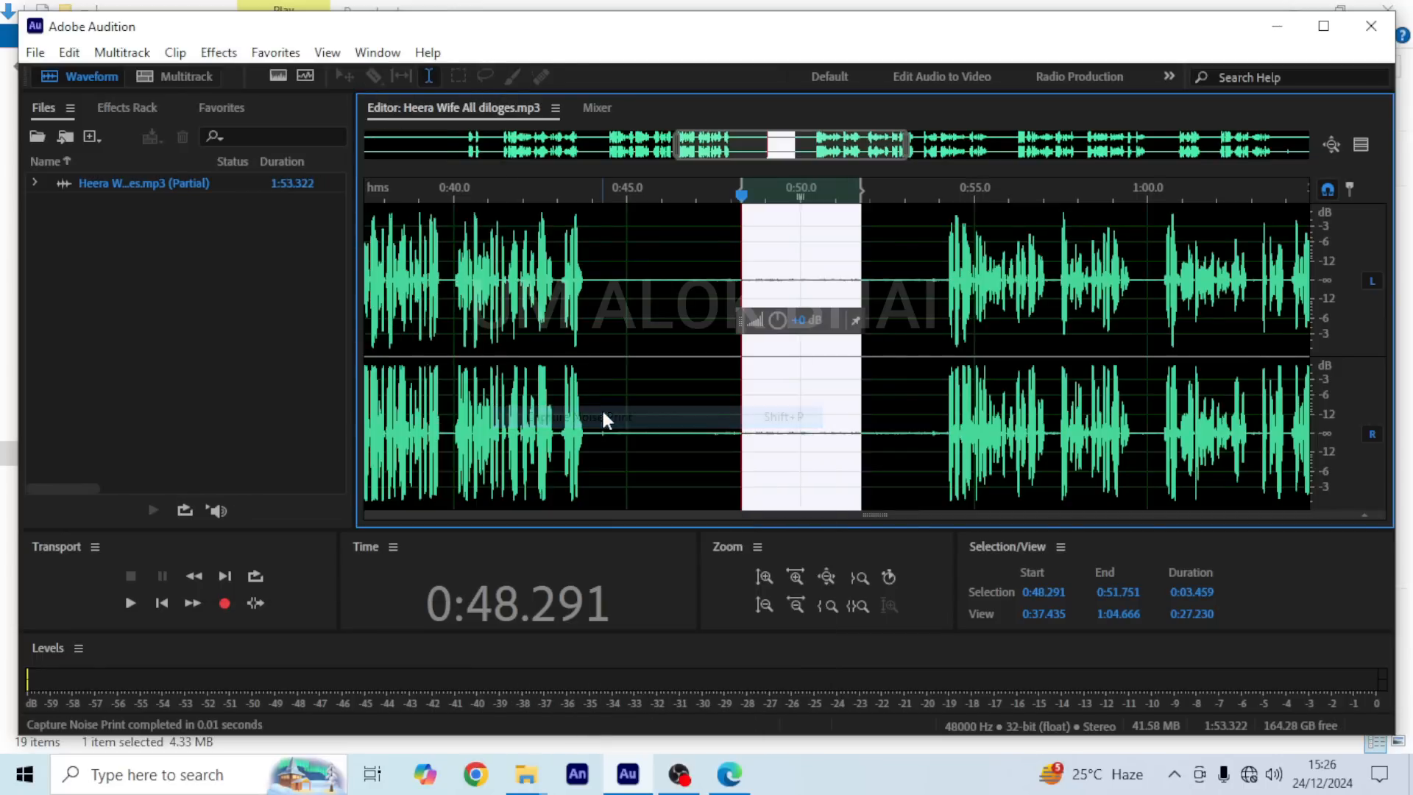
Step: Apply the Noise Reduction process to the entire recording using the captured noise print
{"action": "scroll", "coordinate": [776, 277], "scroll_direction": "down", "scroll_amount": 5}
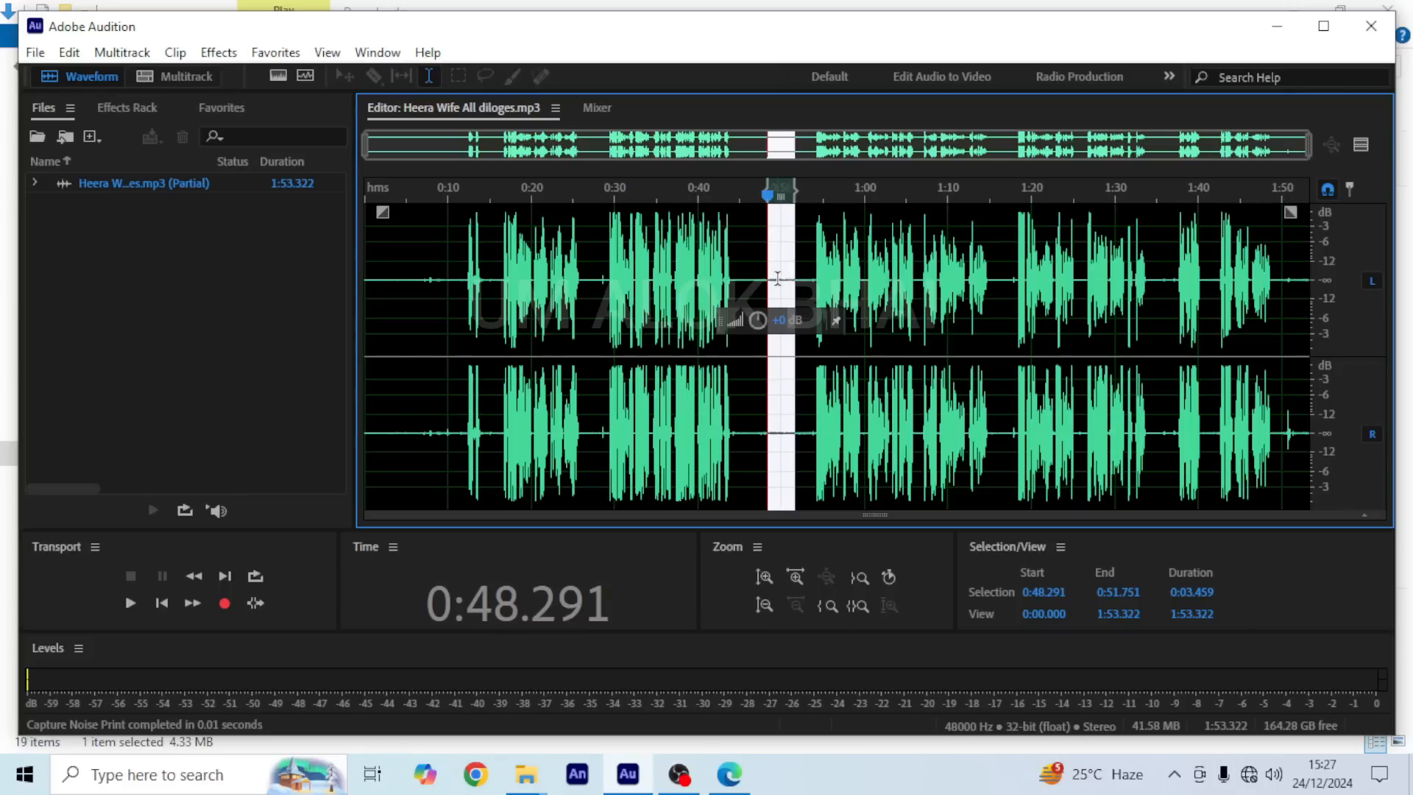
{"action": "key", "text": "ctrl+a"}
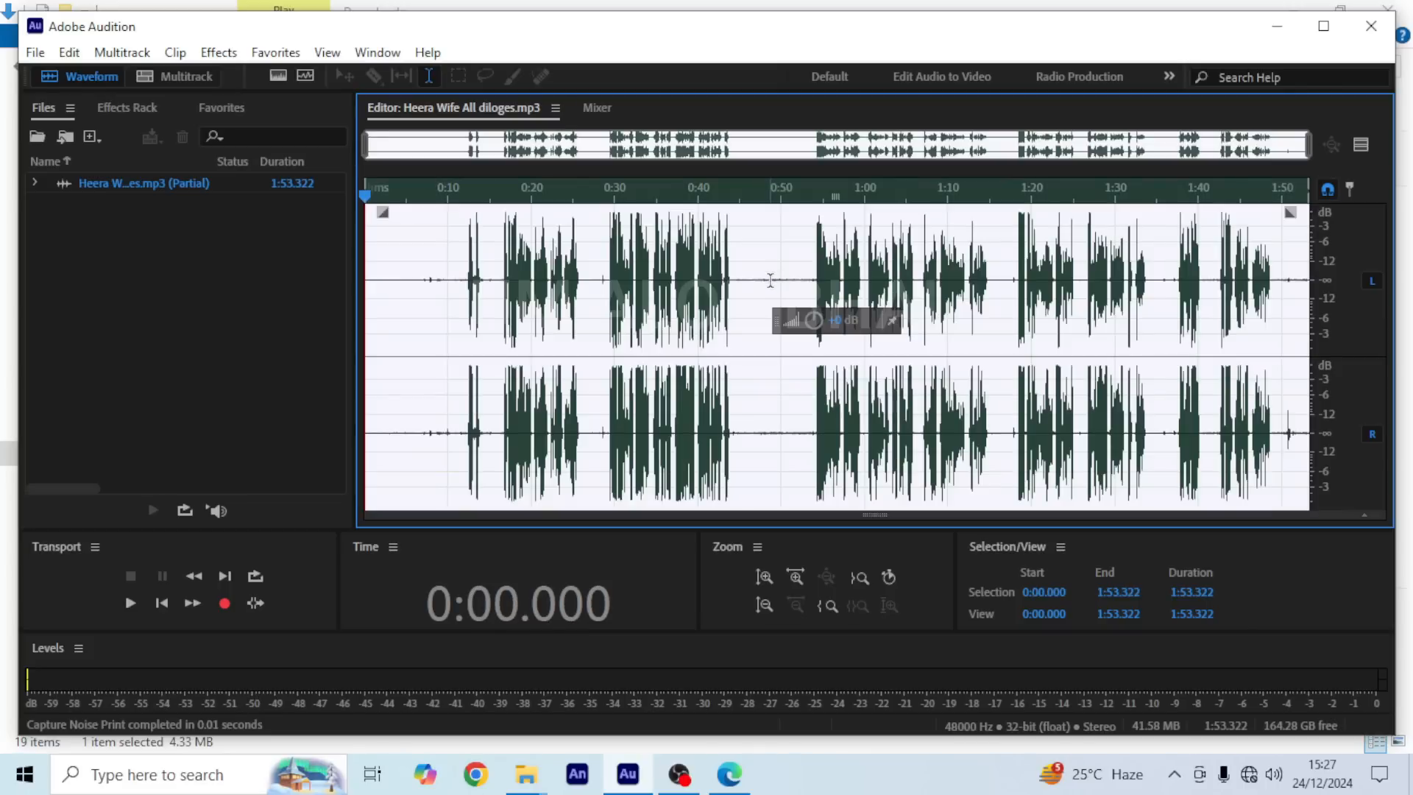
{"action": "scroll", "coordinate": [772, 280], "scroll_direction": "up", "scroll_amount": 1}
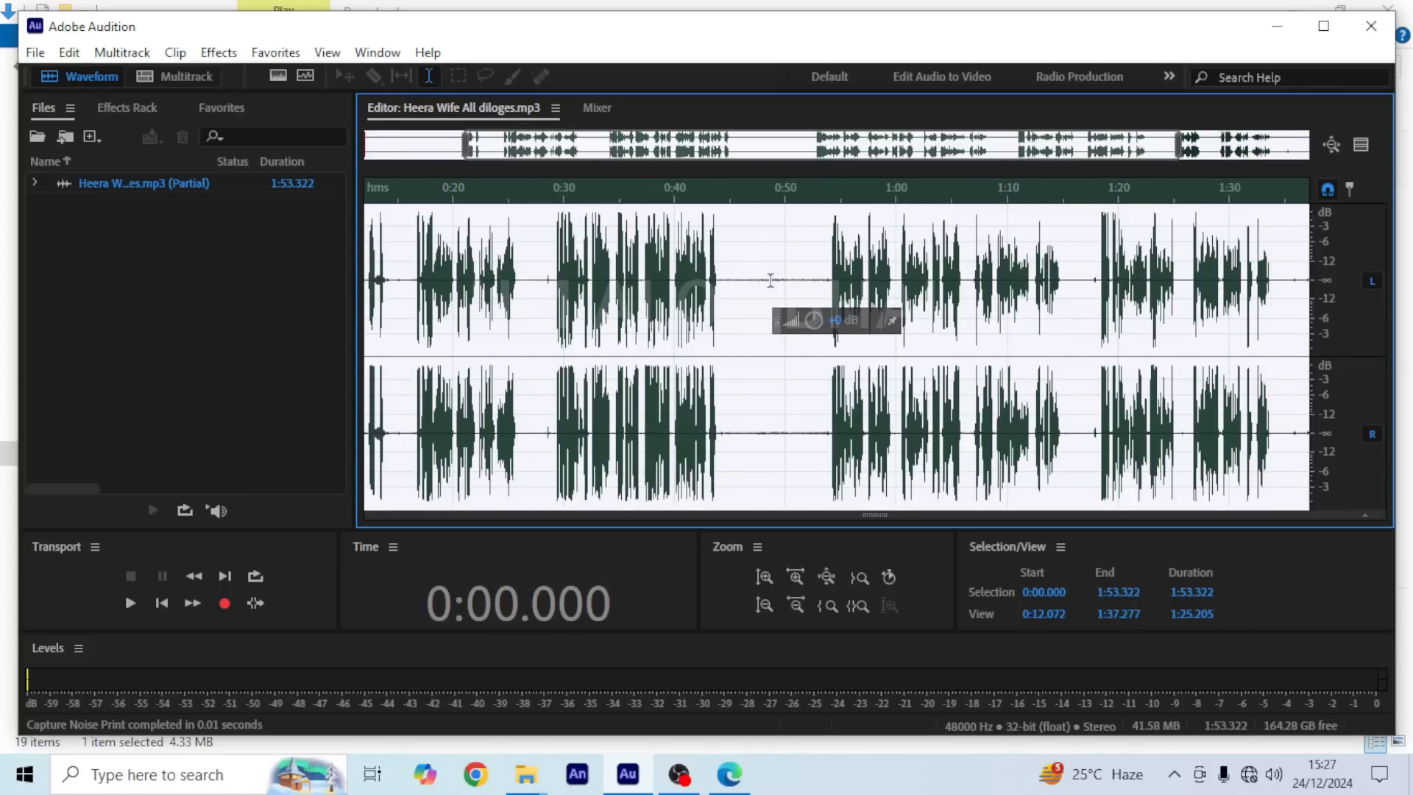
{"action": "scroll", "coordinate": [770, 280], "scroll_direction": "down", "scroll_amount": 1}
{"action": "scroll", "coordinate": [769, 284], "scroll_direction": "up", "scroll_amount": 5}
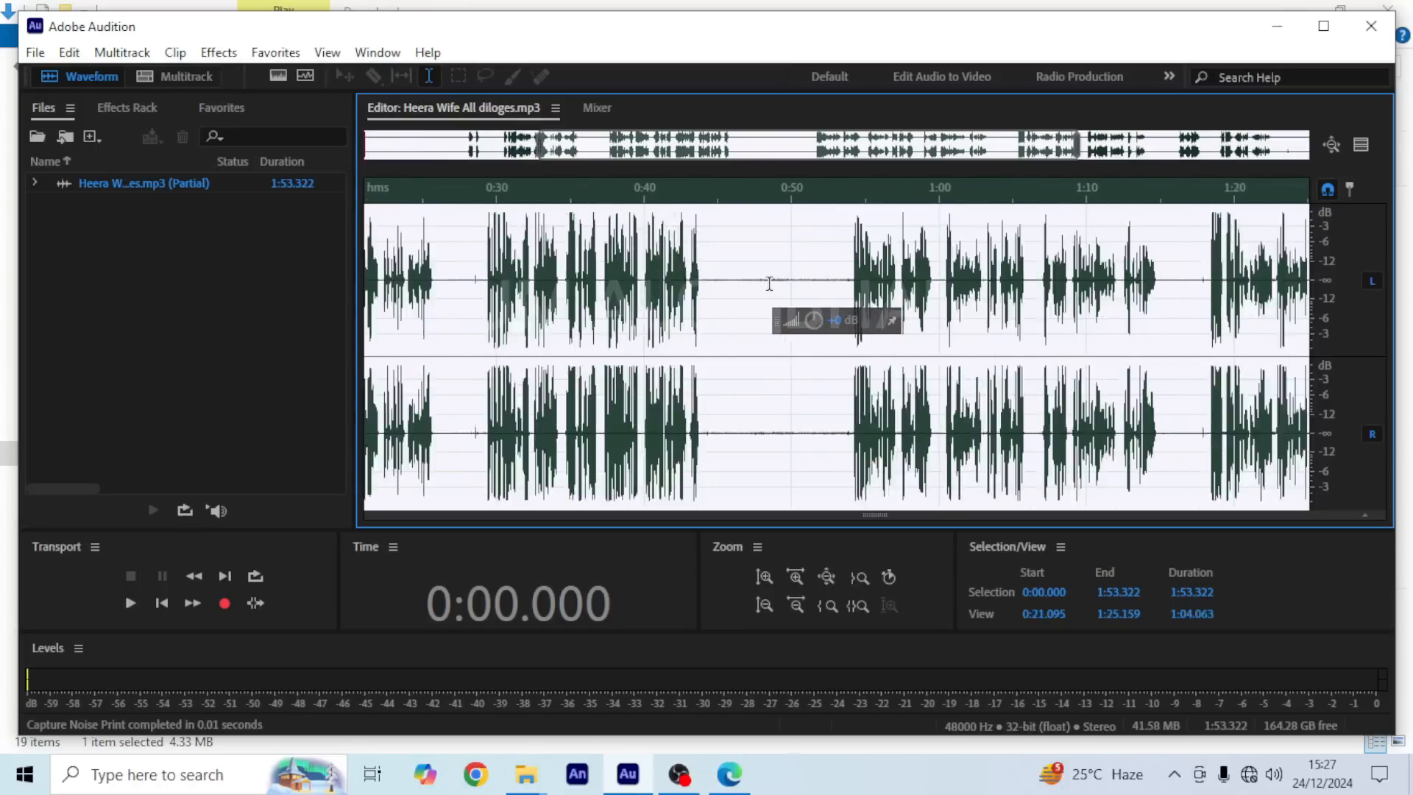
{"action": "scroll", "coordinate": [769, 283], "scroll_direction": "down", "scroll_amount": 5}
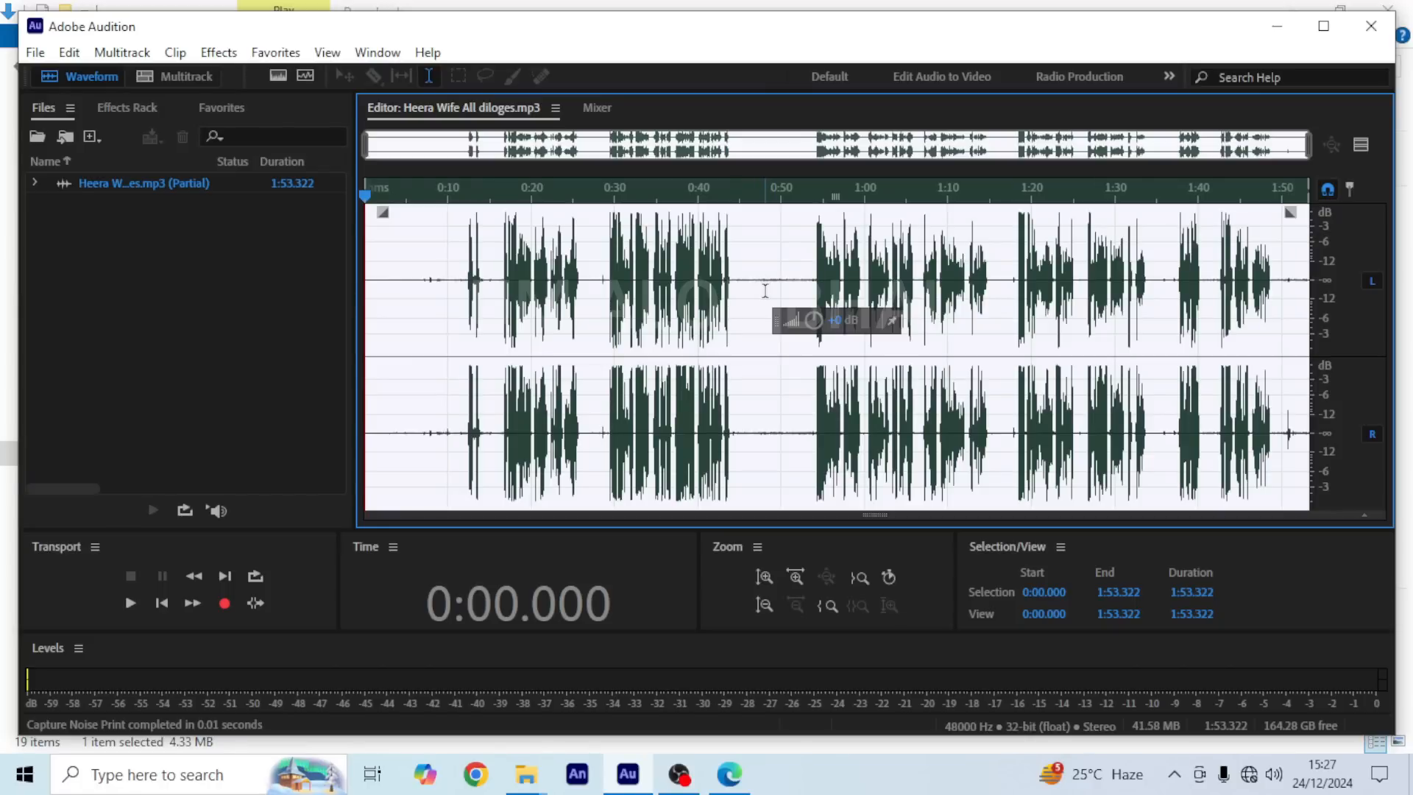
{"action": "left_click", "coordinate": [213, 54]}
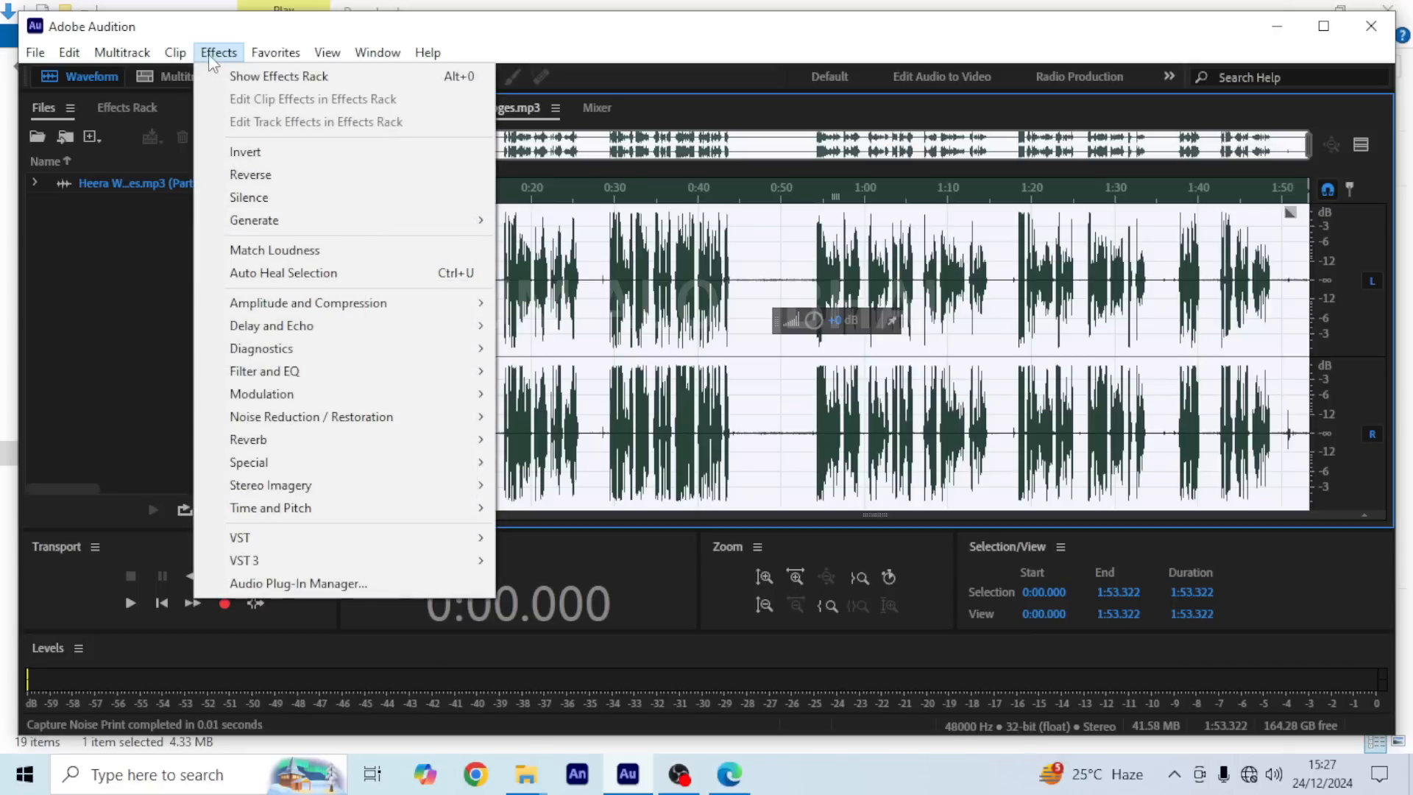
{"action": "mouse_move", "coordinate": [280, 425]}
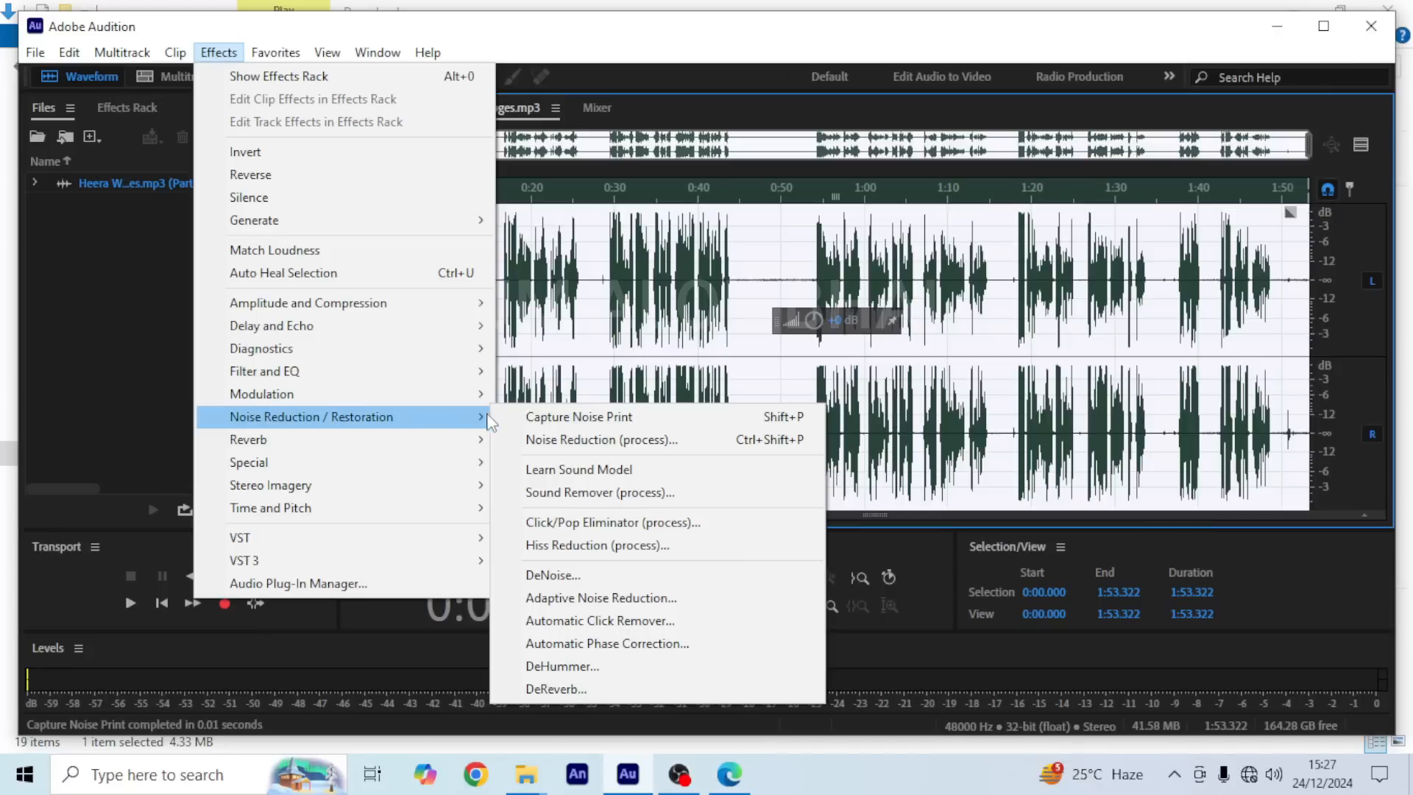
{"action": "left_click", "coordinate": [593, 440]}
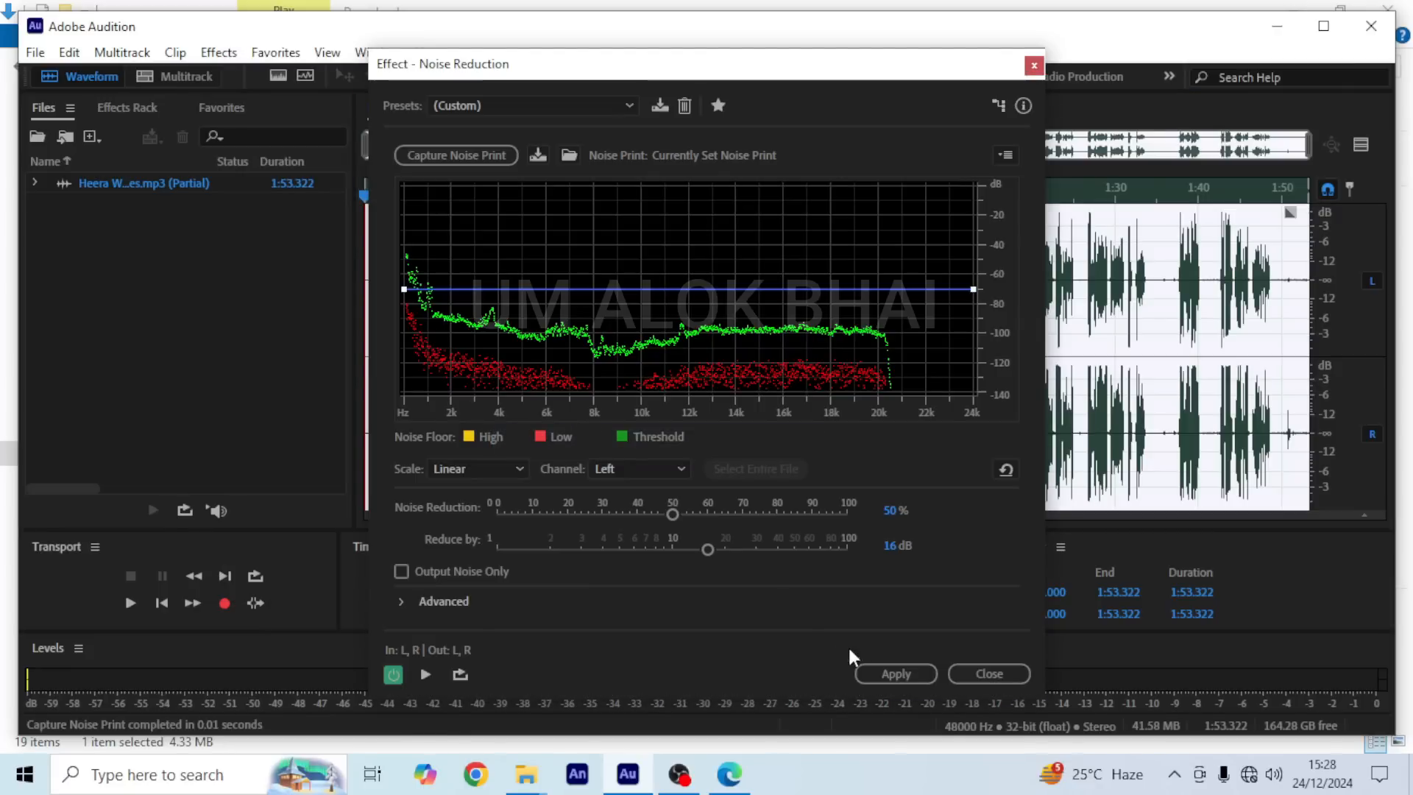
{"action": "left_click", "coordinate": [885, 672]}
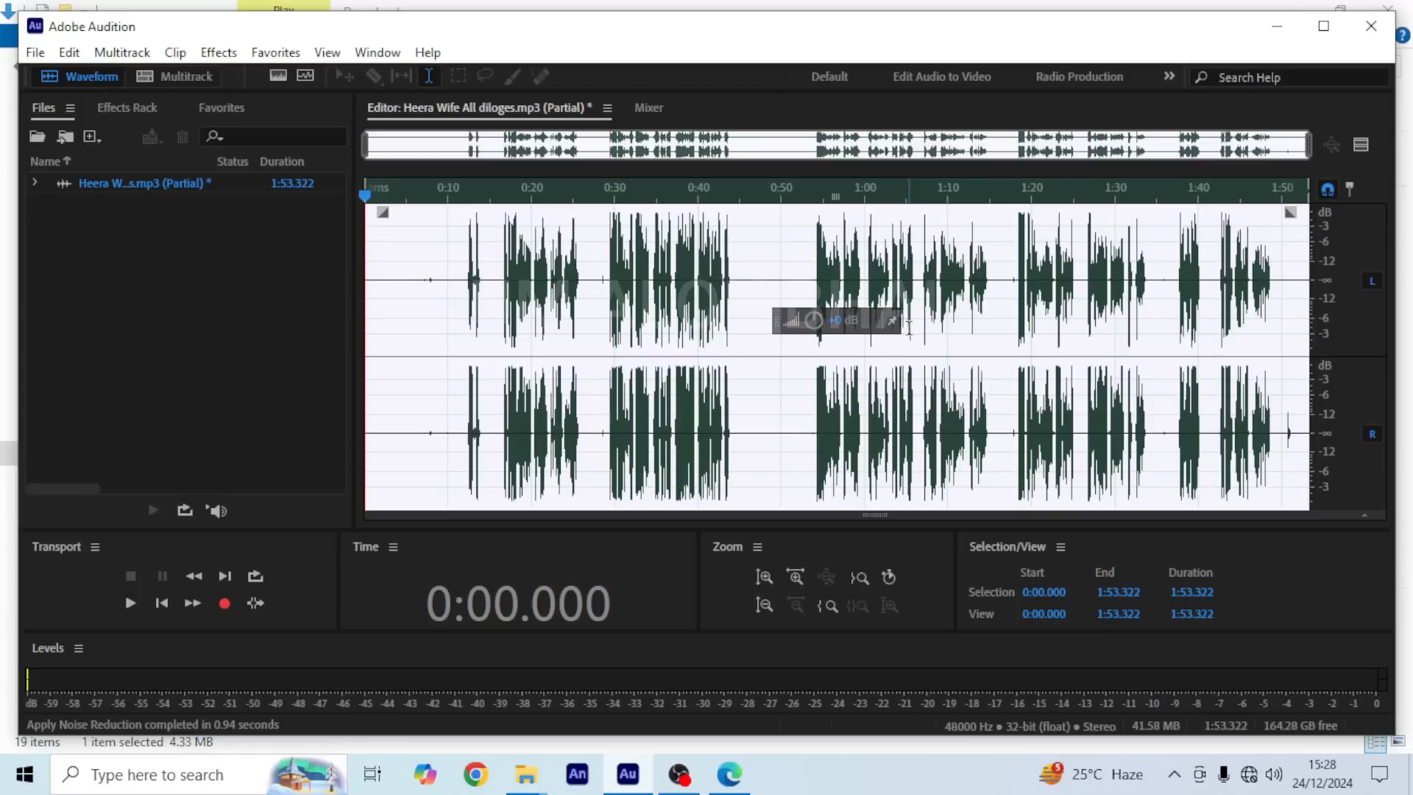
Step: Read heera's wife's first dialogue in the full story PDF and play the matching audio in Audition from about 0:15.8
{"action": "left_click", "coordinate": [738, 773]}
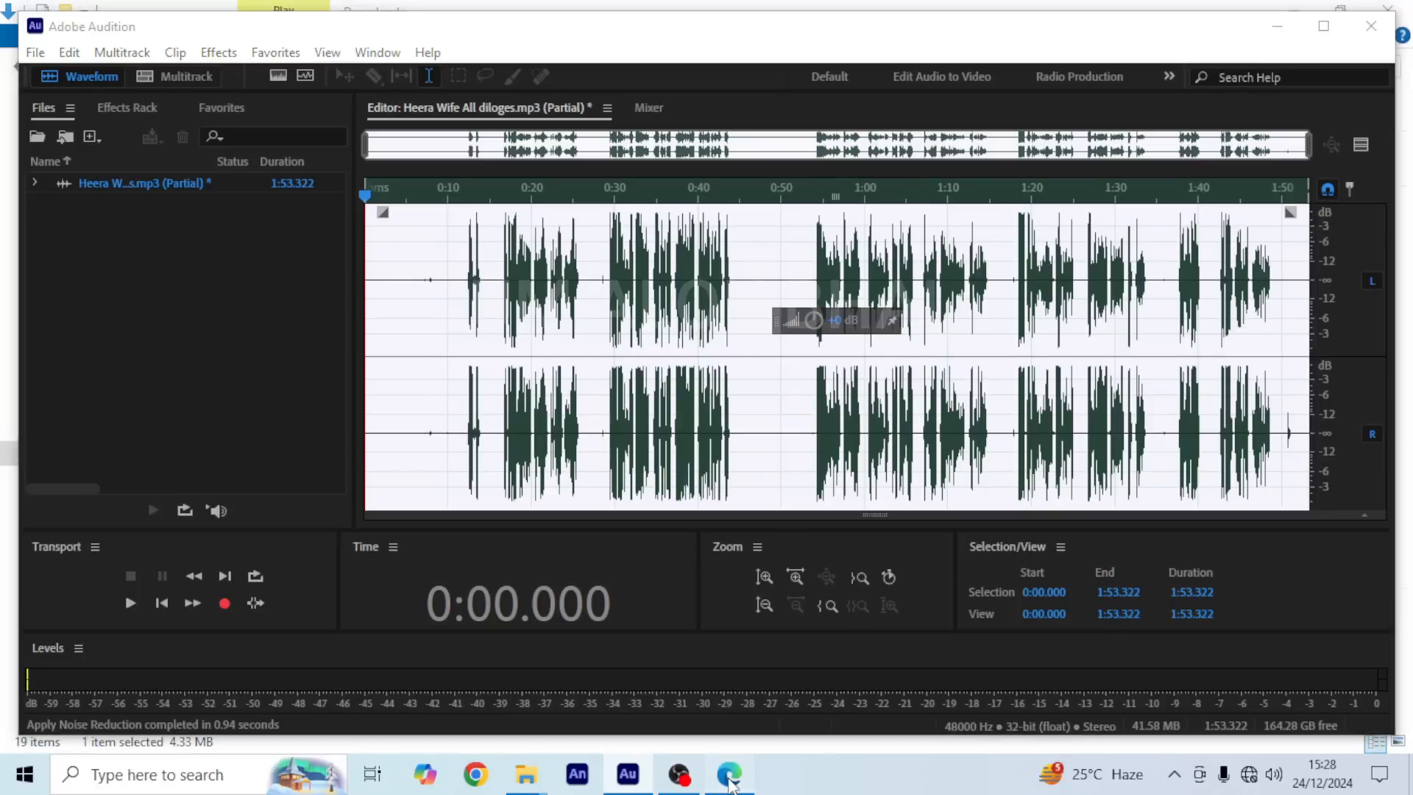
{"action": "scroll", "coordinate": [643, 460], "scroll_direction": "down", "scroll_amount": 4}
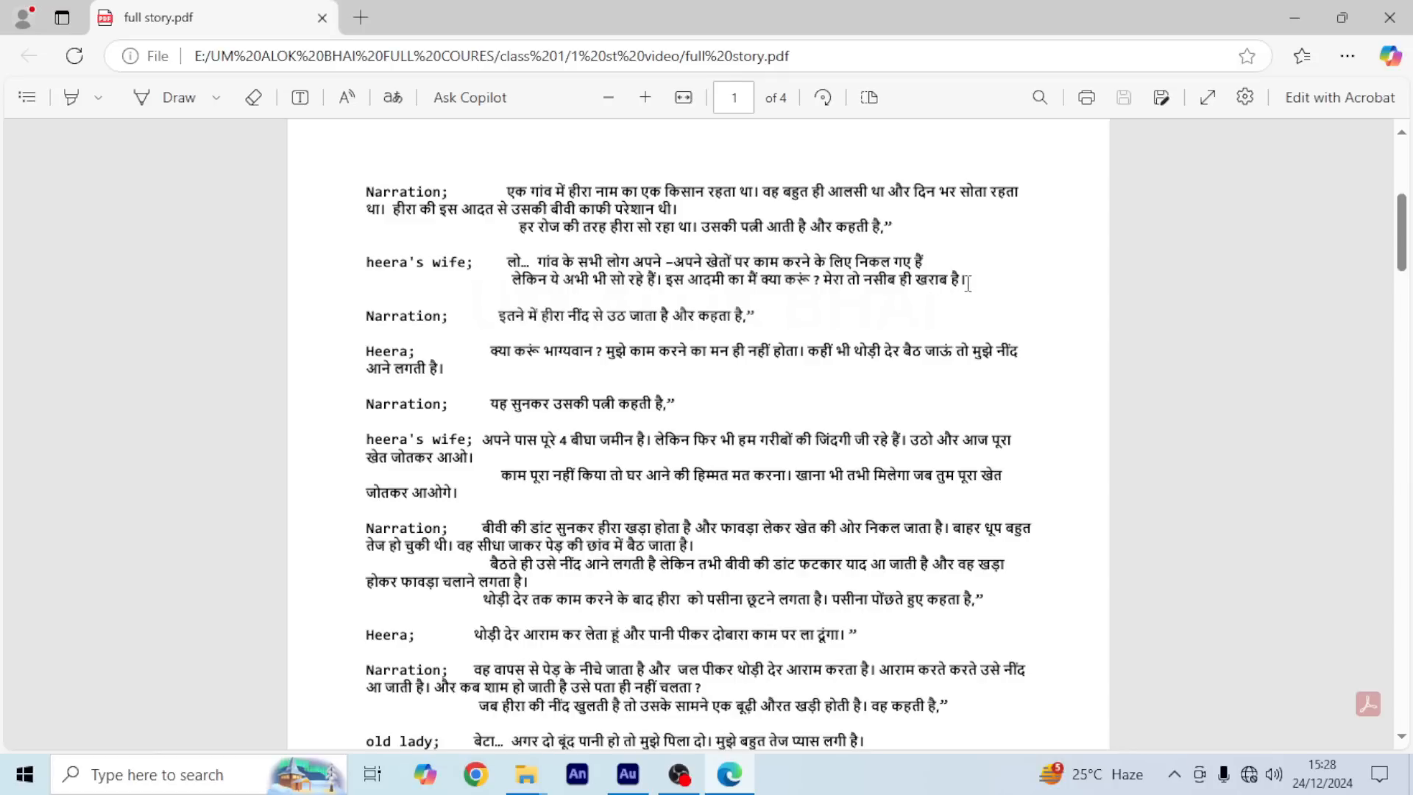
{"action": "left_click", "coordinate": [631, 781]}
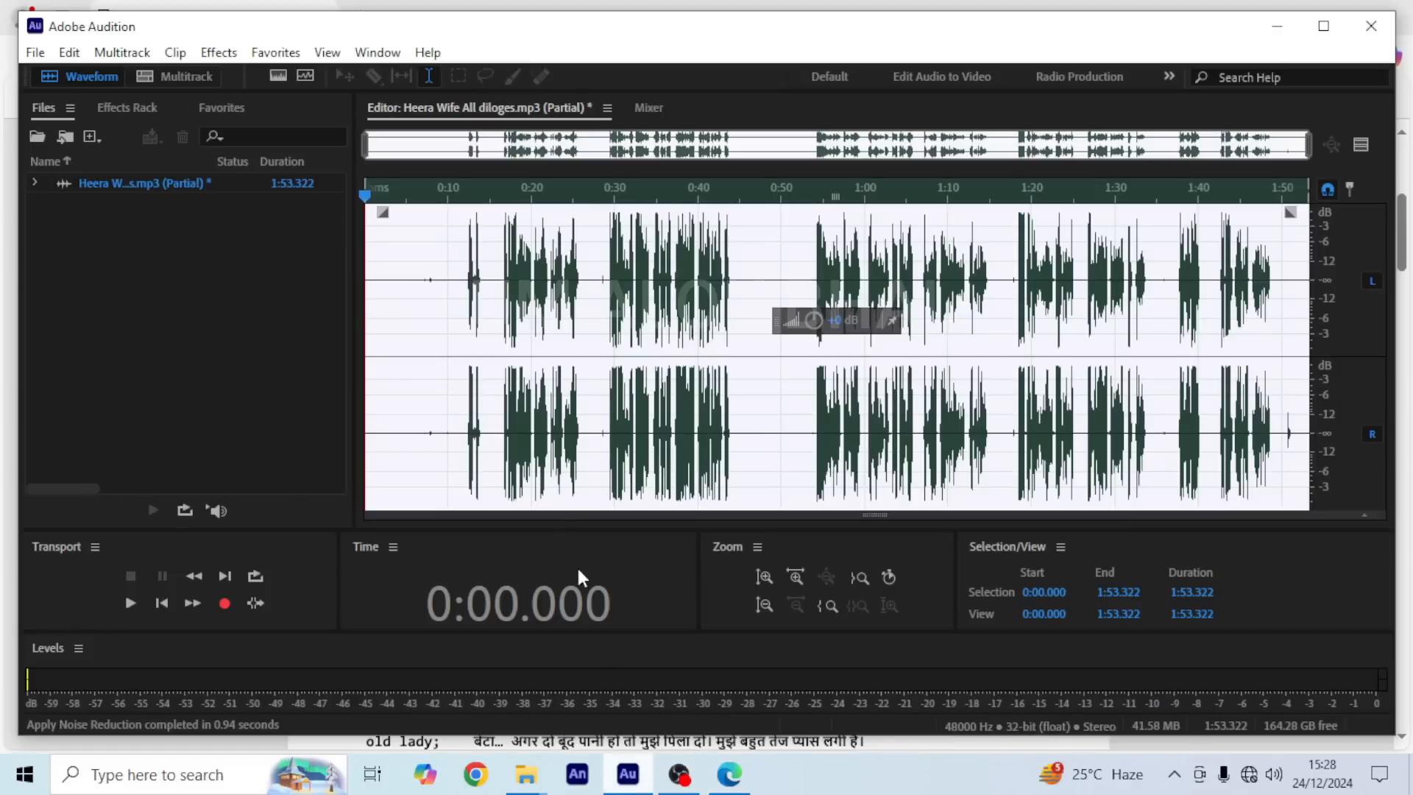
{"action": "left_click", "coordinate": [496, 280]}
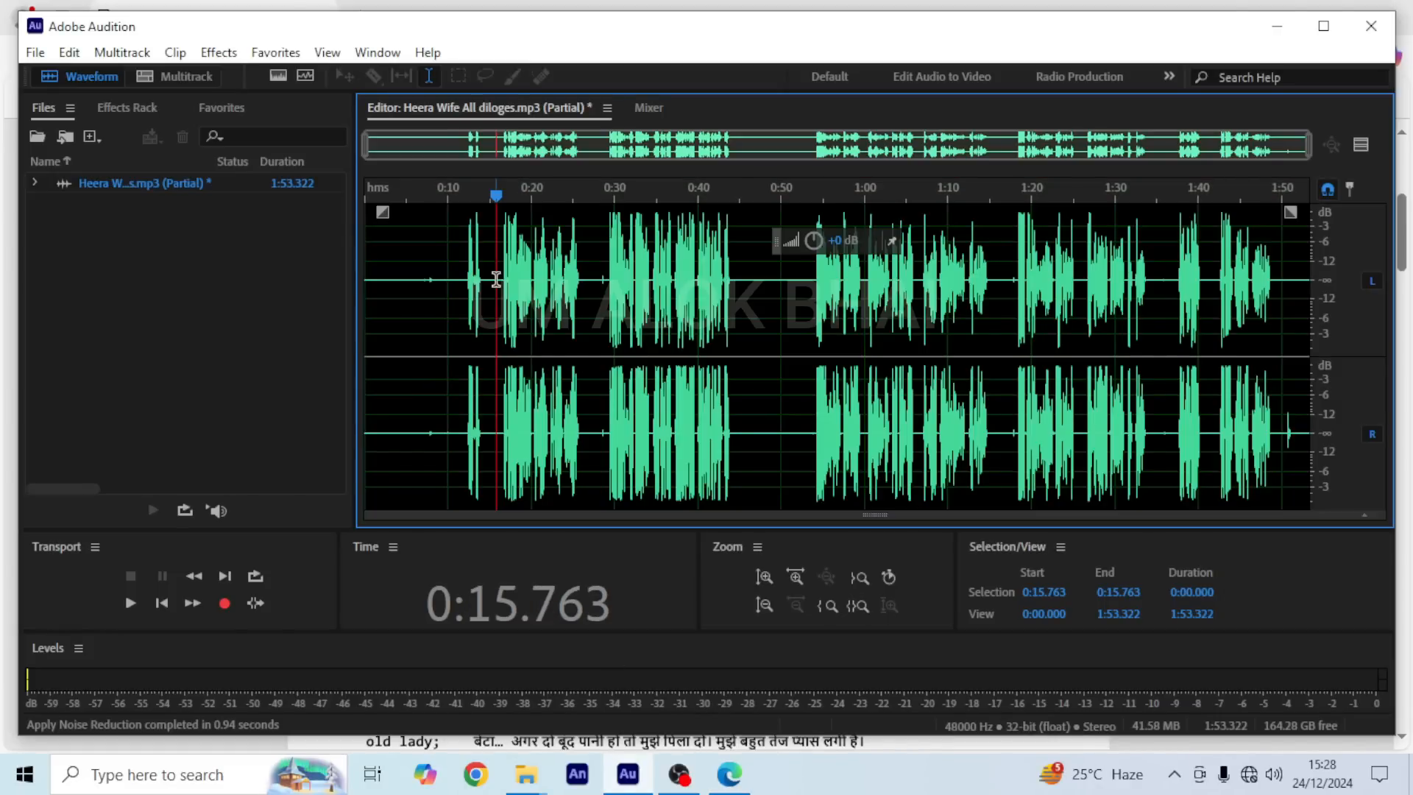
{"action": "key", "text": "space"}
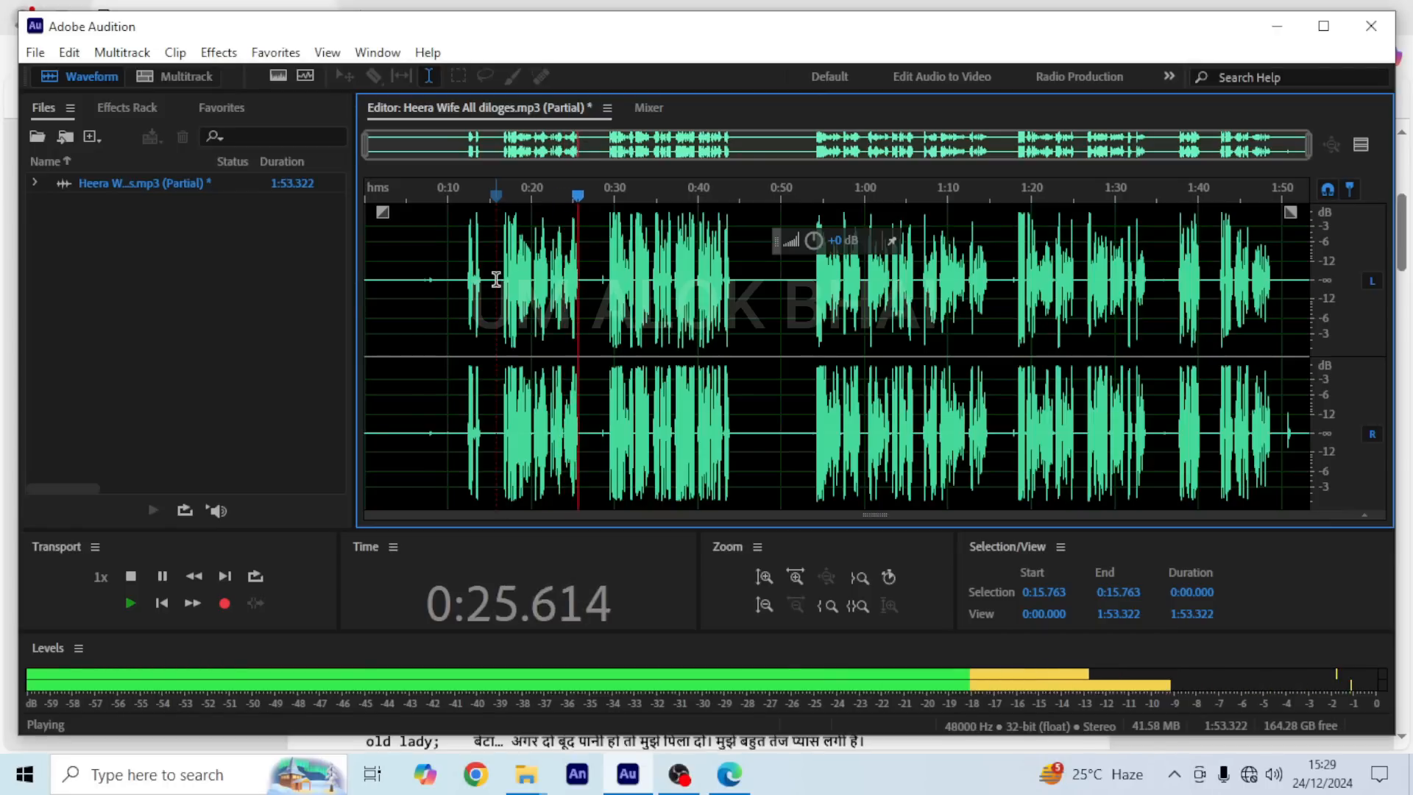
{"action": "key", "text": "space"}
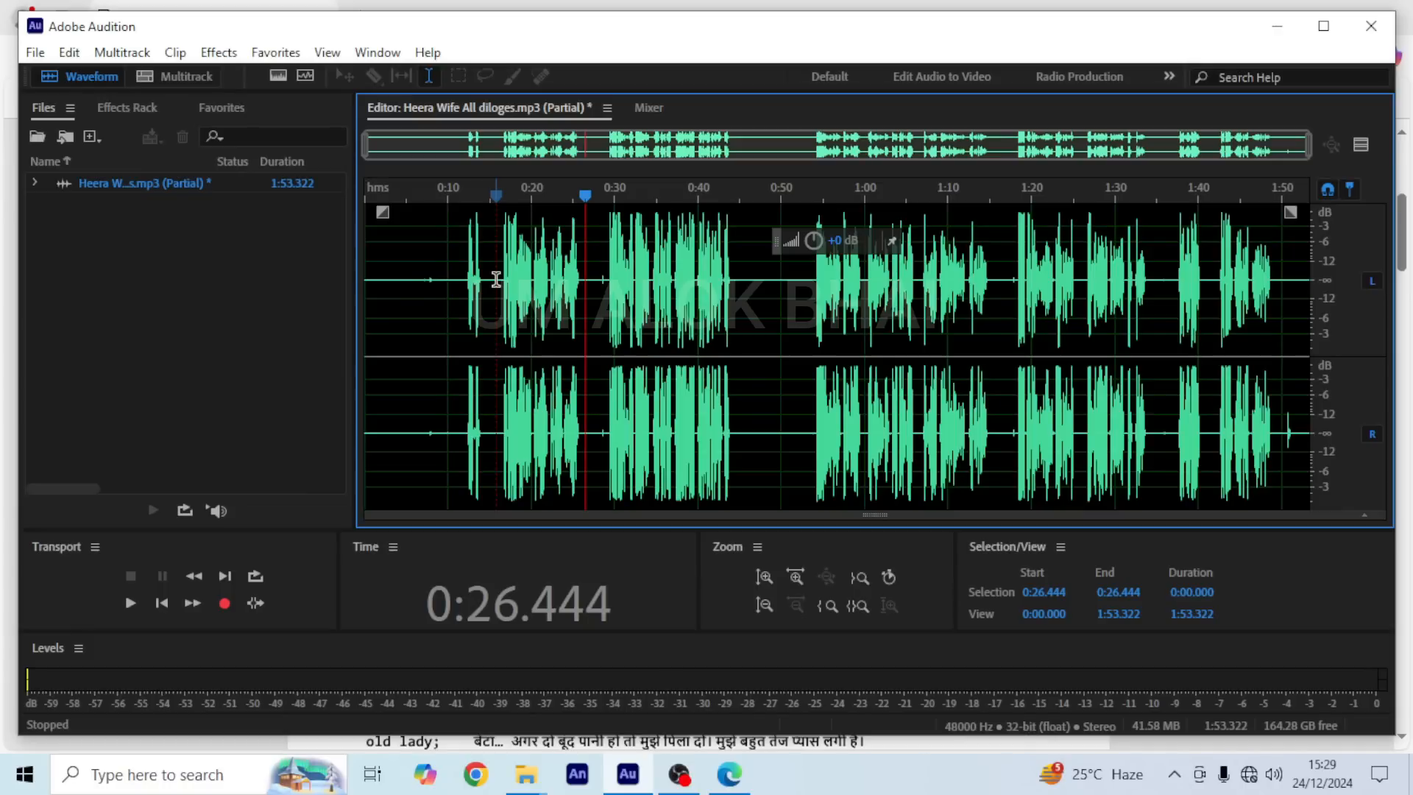
Step: Add a cue marker over heera's wife's first dialogue, from about 0:15.8 to 0:26.7 in the recording
{"action": "left_click_drag", "start_coordinate": [496, 279], "coordinate": [587, 336]}
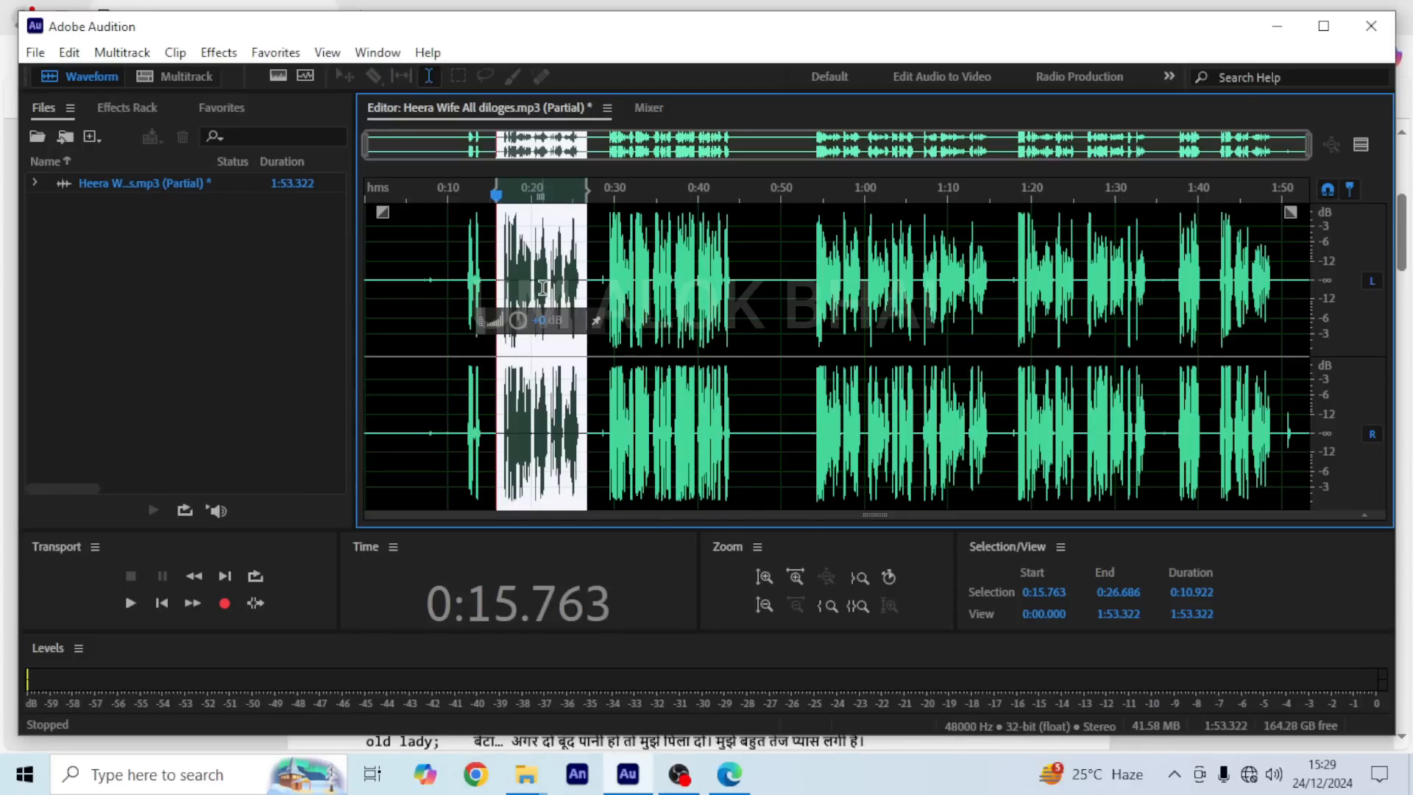
{"action": "left_click", "coordinate": [69, 55]}
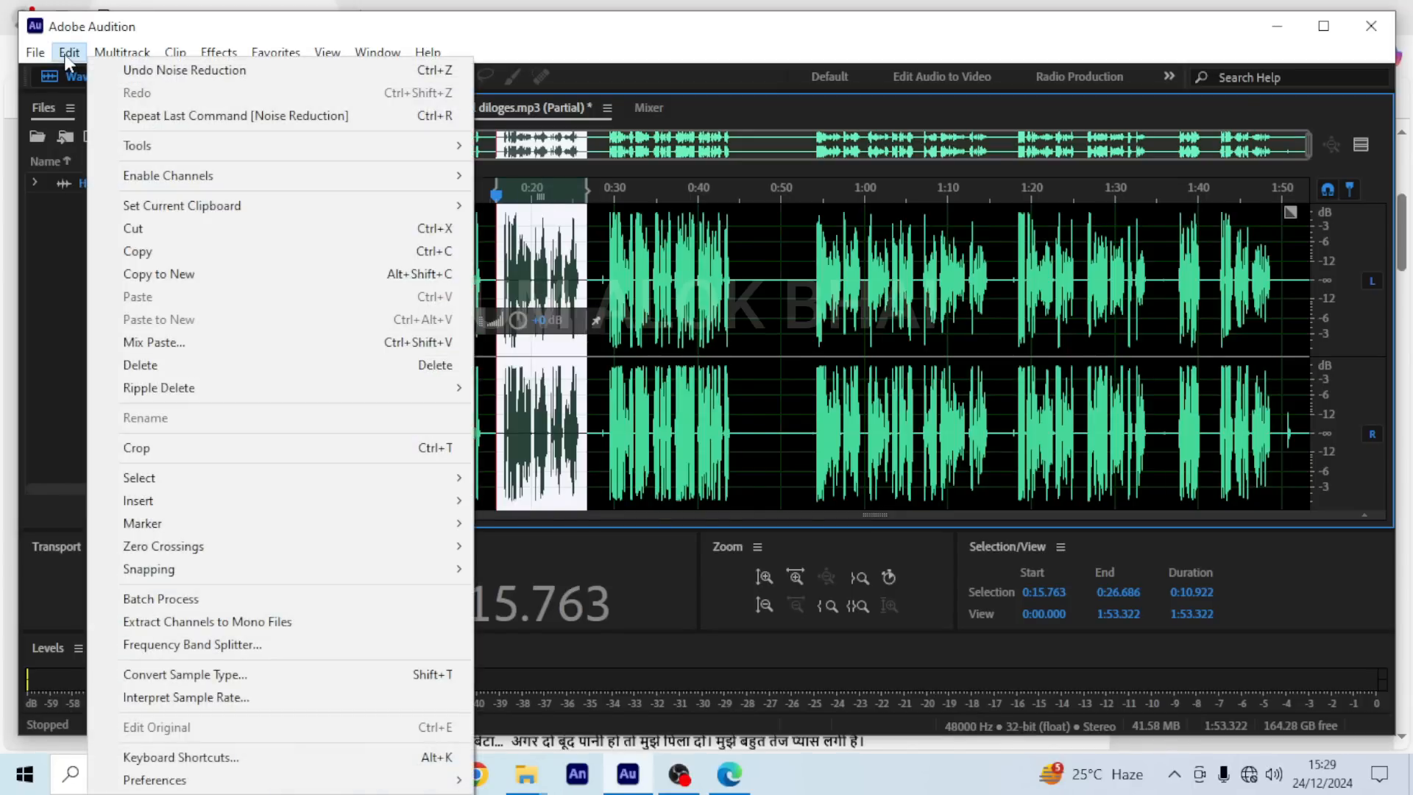
{"action": "mouse_move", "coordinate": [170, 524]}
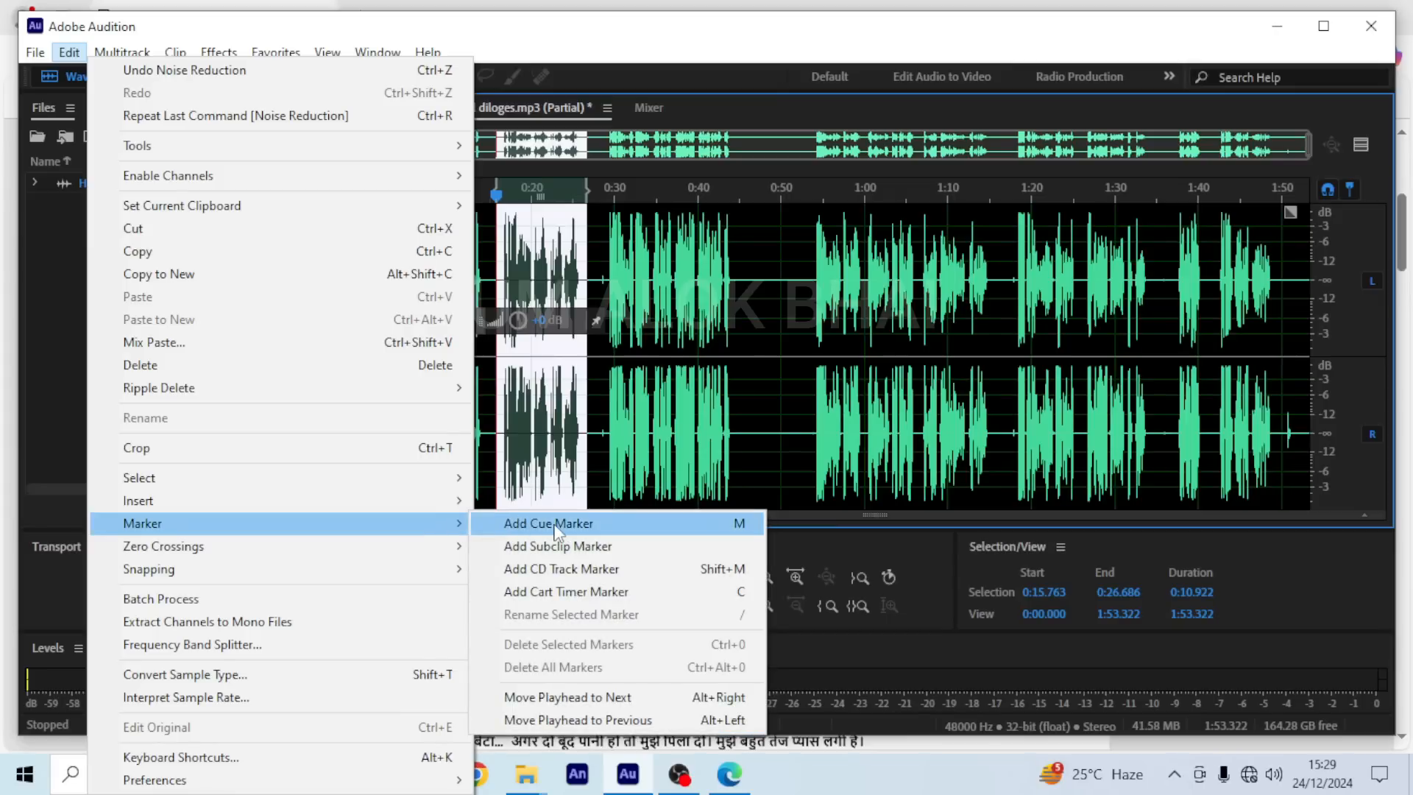
{"action": "left_click", "coordinate": [557, 524]}
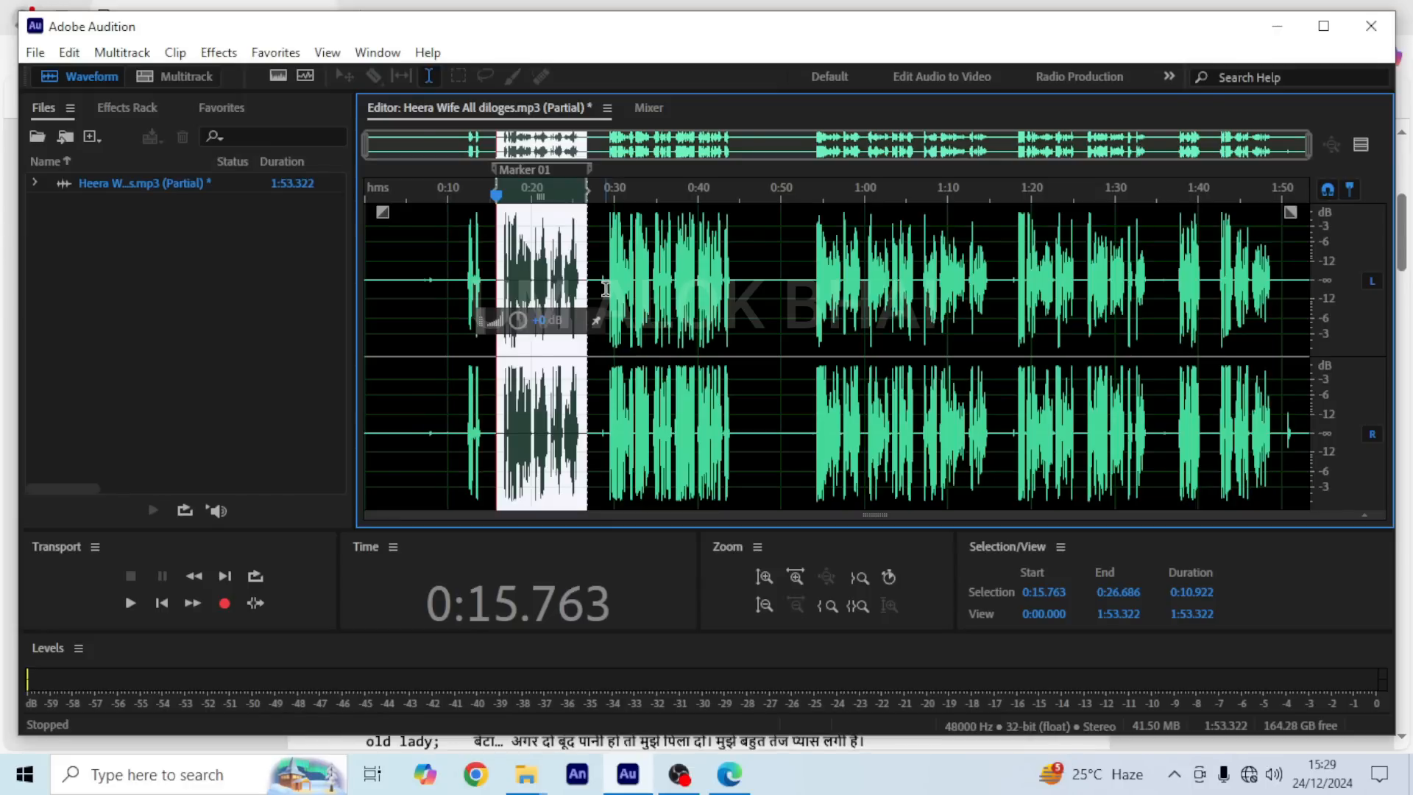
Step: Check heera's wife's second dialogue in the story PDF and add a cue marker over the matching audio, about 0:28.8 to 0:44.4
{"action": "left_click", "coordinate": [722, 743]}
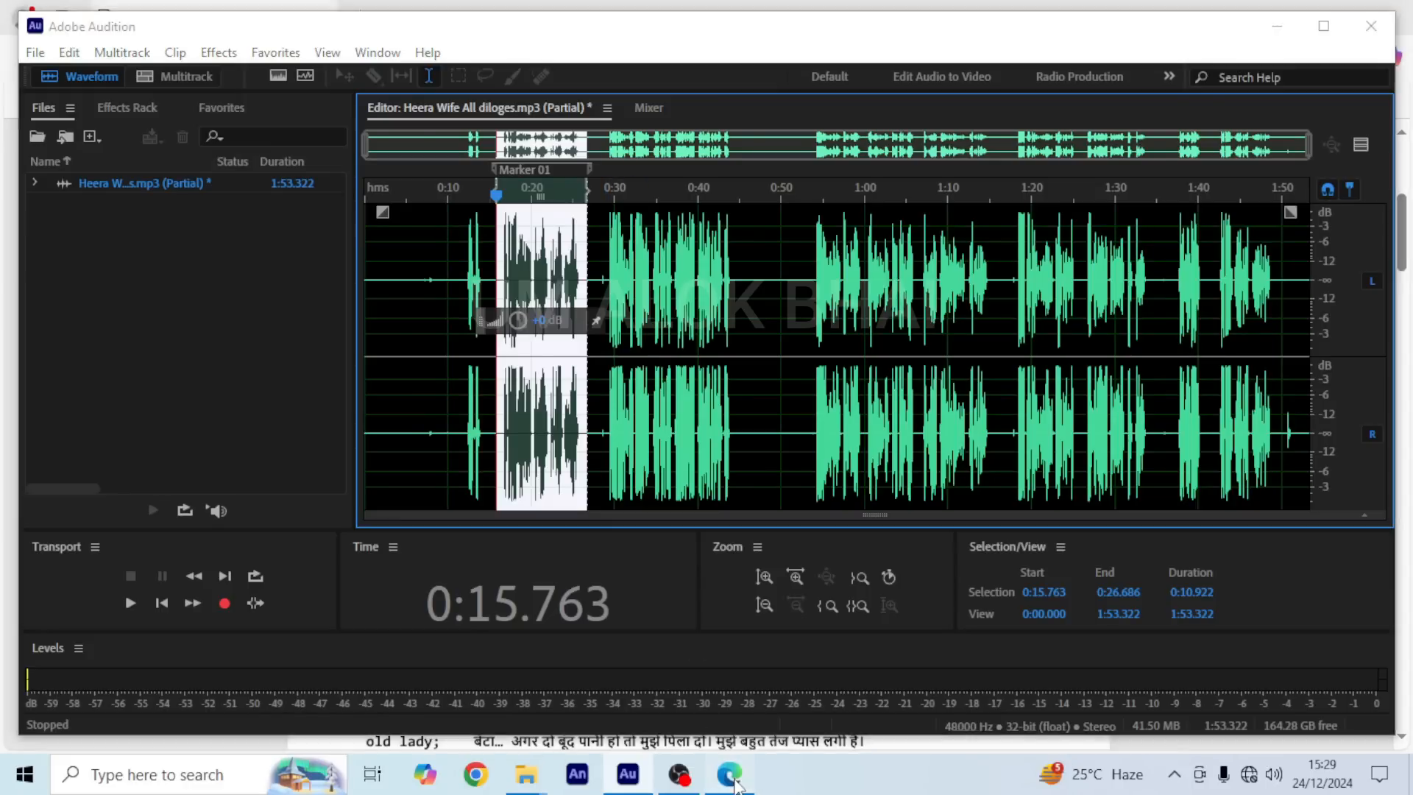
{"action": "scroll", "coordinate": [509, 434], "scroll_direction": "down", "scroll_amount": 1}
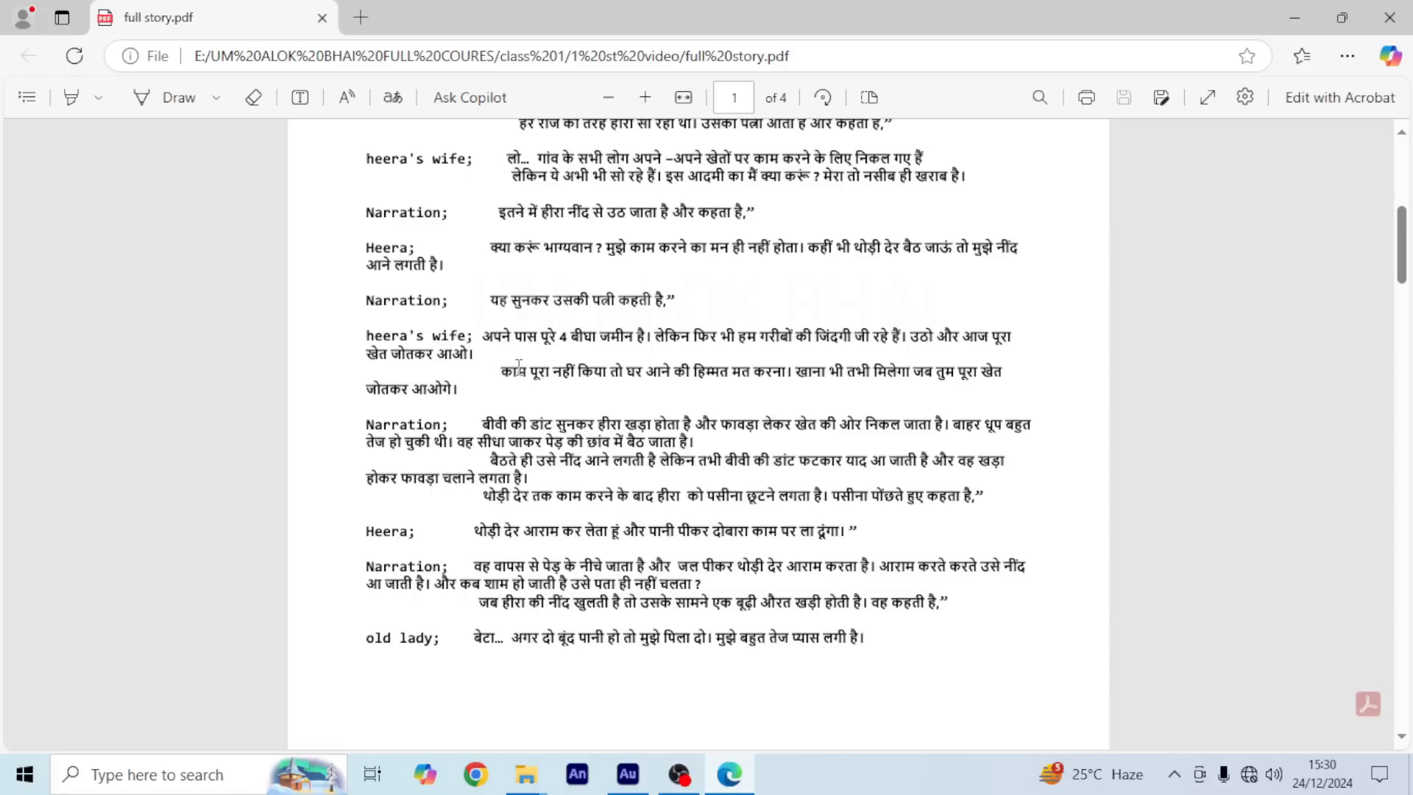
{"action": "left_click", "coordinate": [627, 773]}
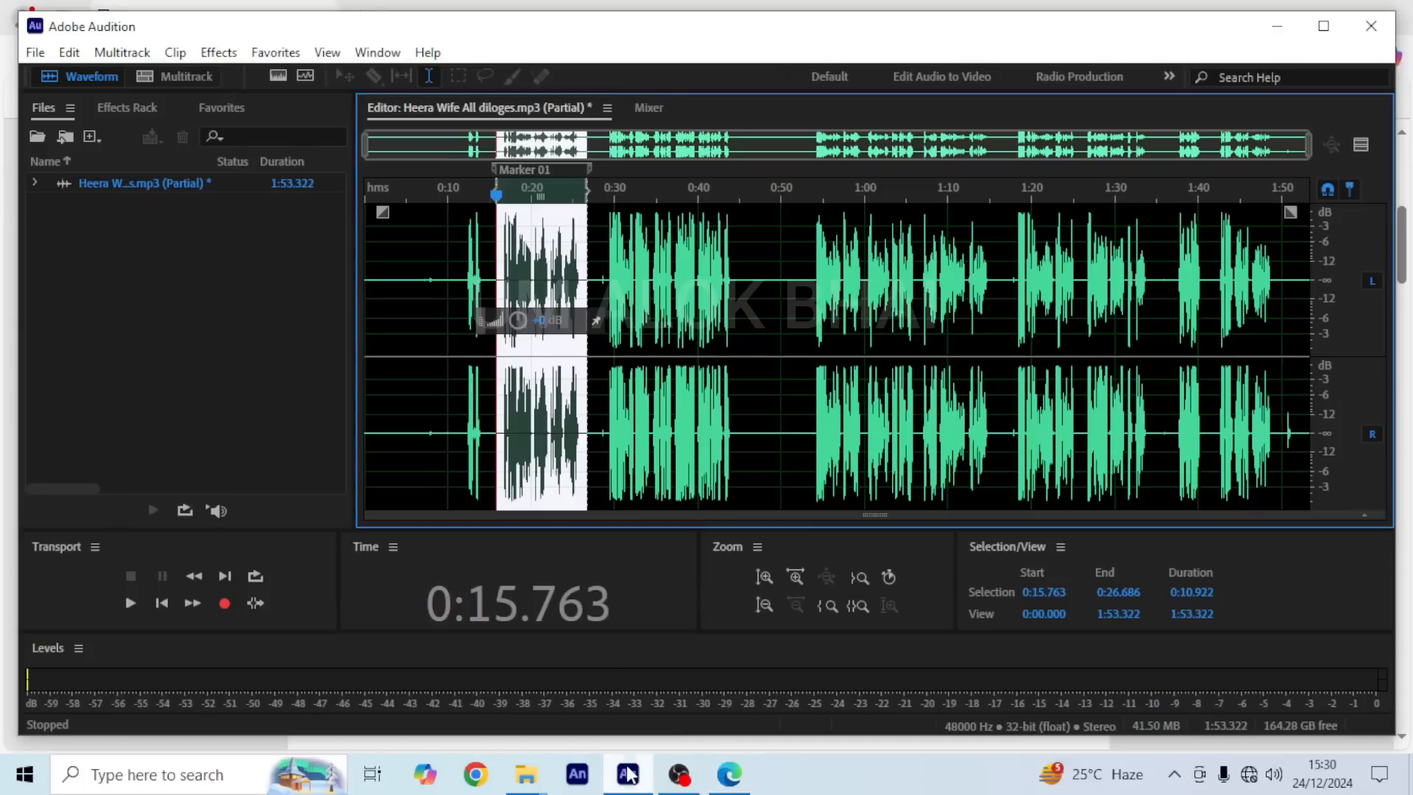
{"action": "left_click", "coordinate": [605, 278]}
{"action": "key", "text": "space"}
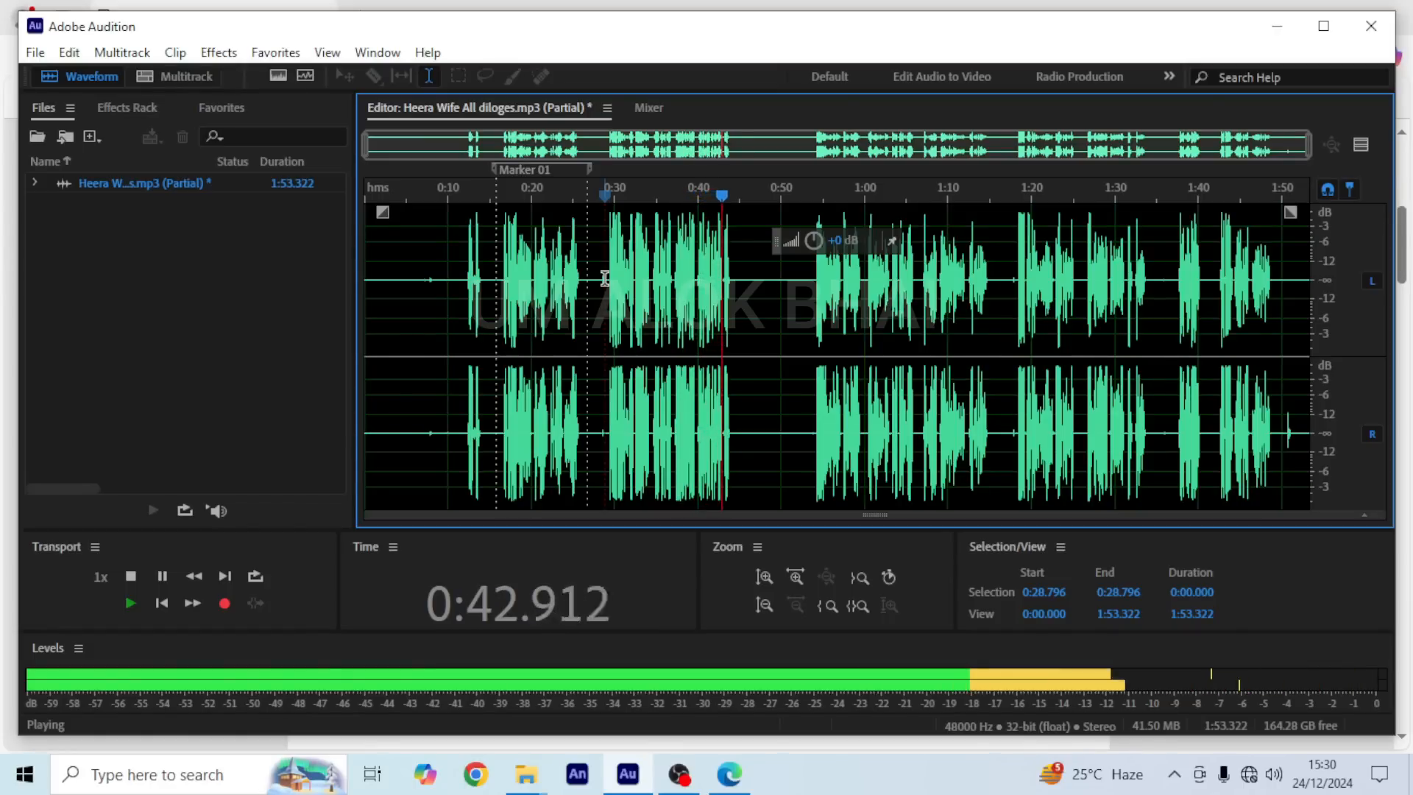
{"action": "key", "text": "space"}
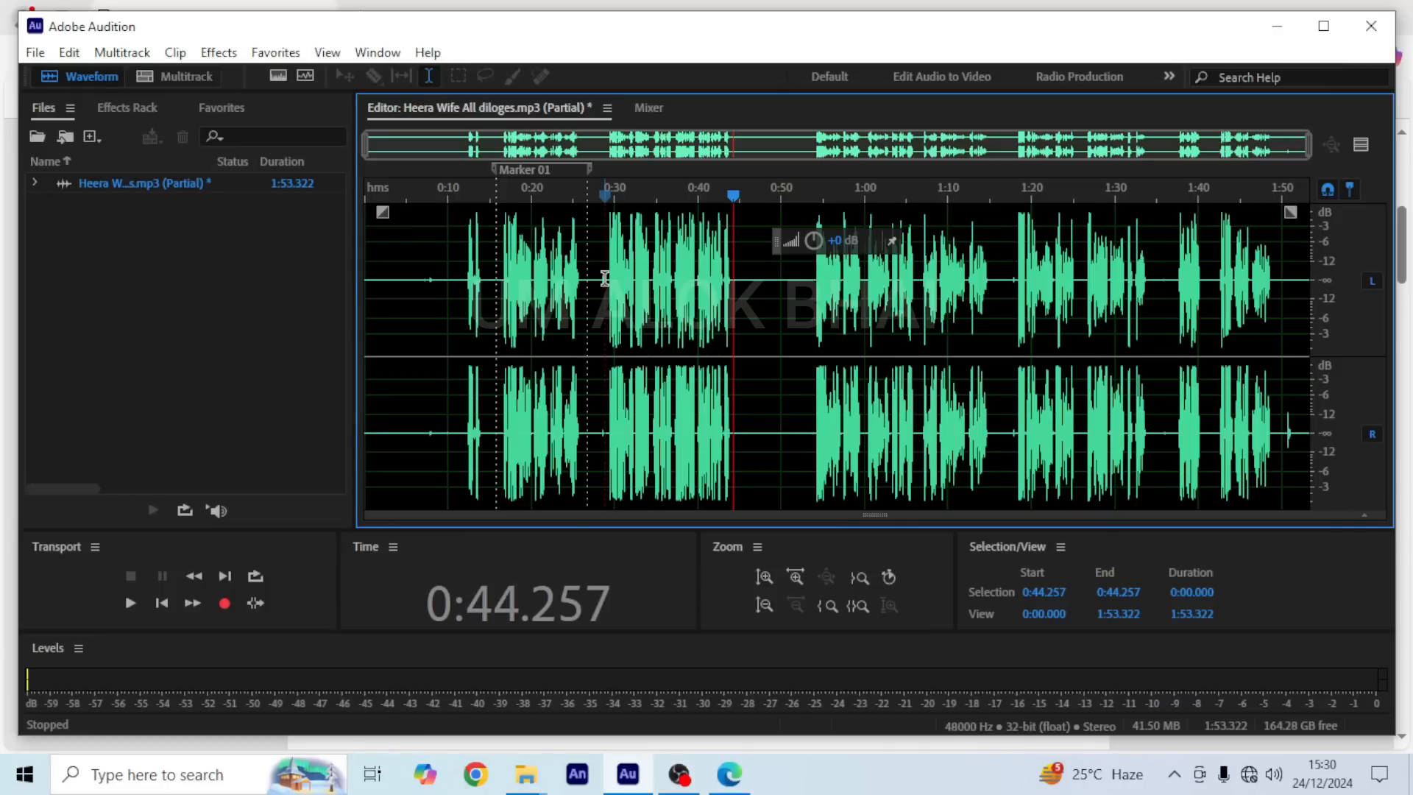
{"action": "left_click_drag", "start_coordinate": [605, 278], "coordinate": [735, 331]}
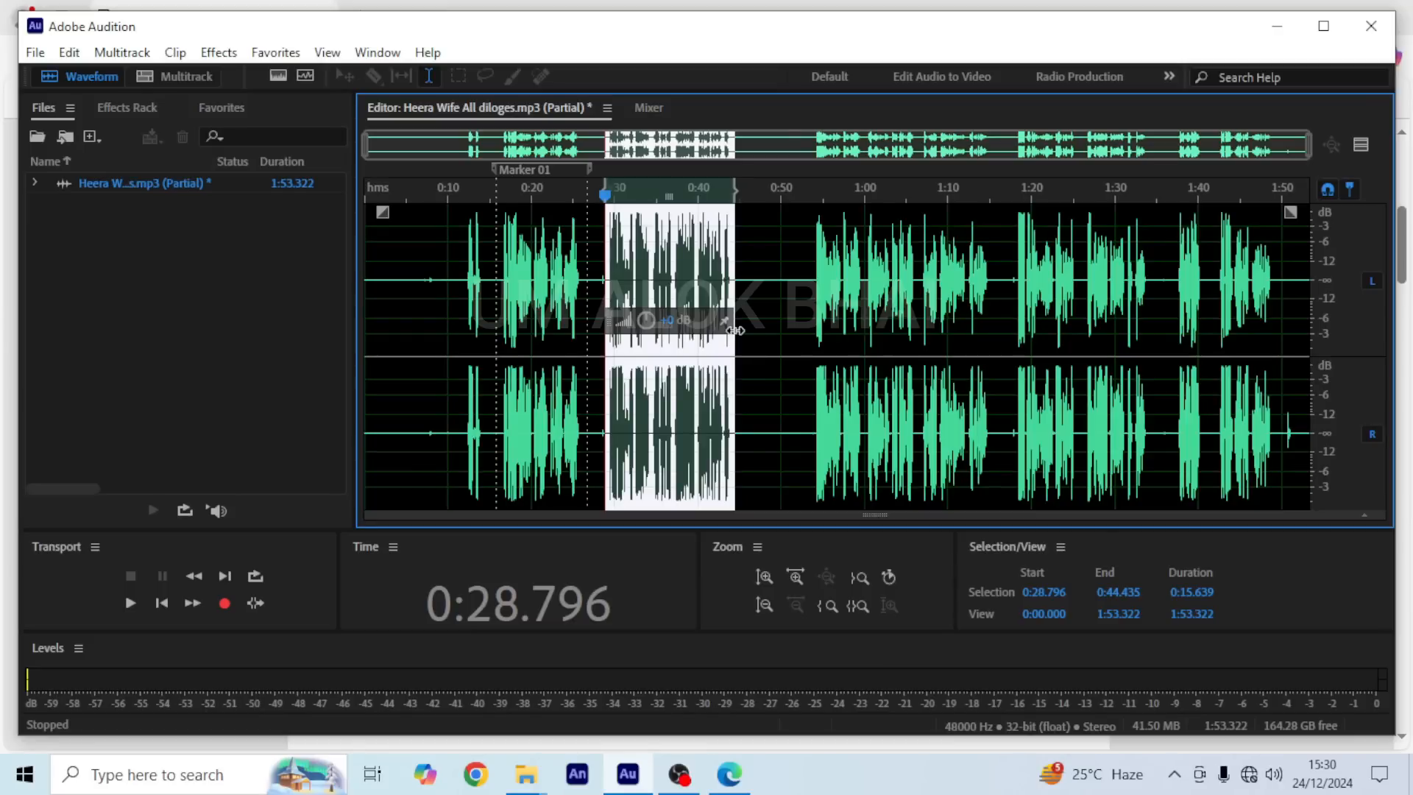
{"action": "key", "text": "m"}
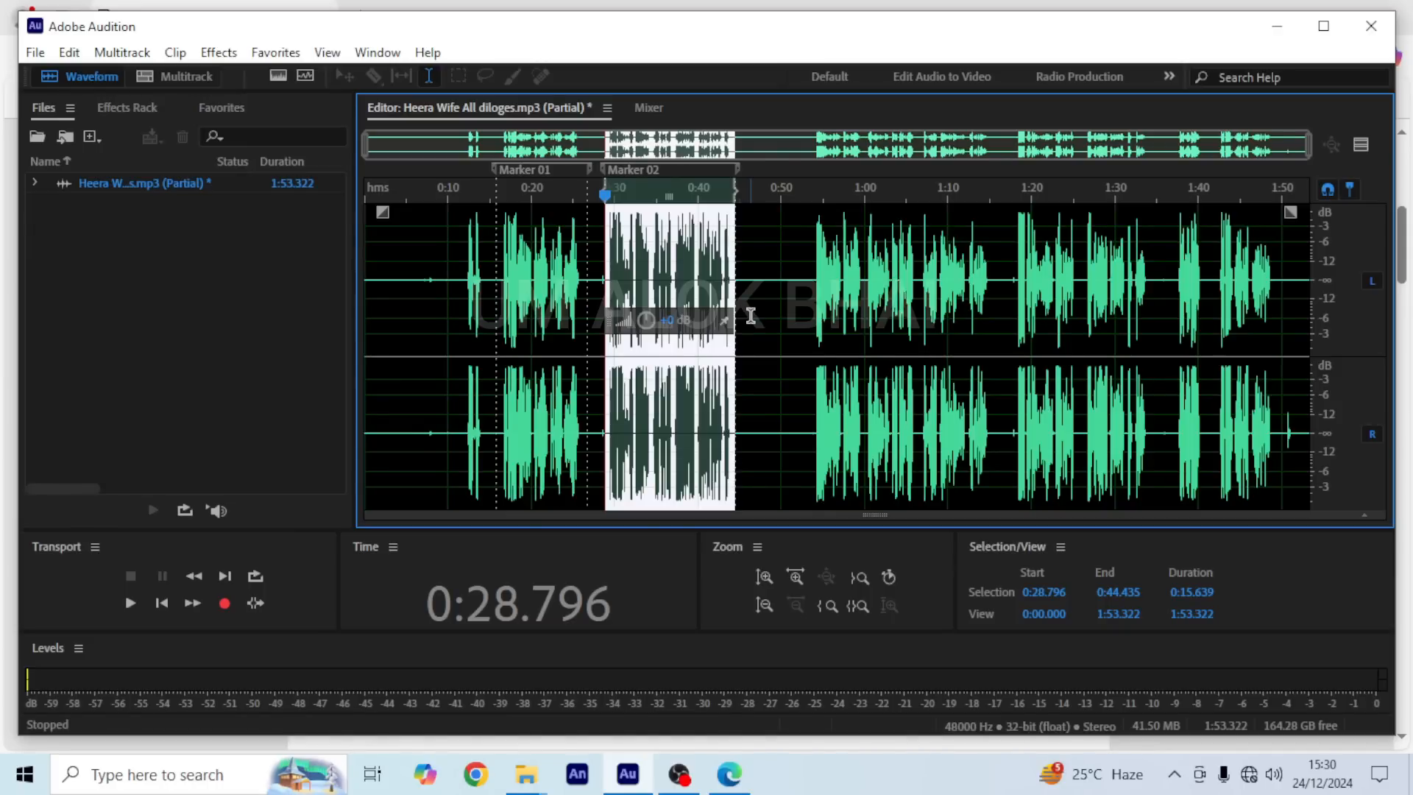
Step: Export the audio within all range markers as Wave PCM files, using marker names, into a new folder inside the audio folder
{"action": "left_click", "coordinate": [34, 53]}
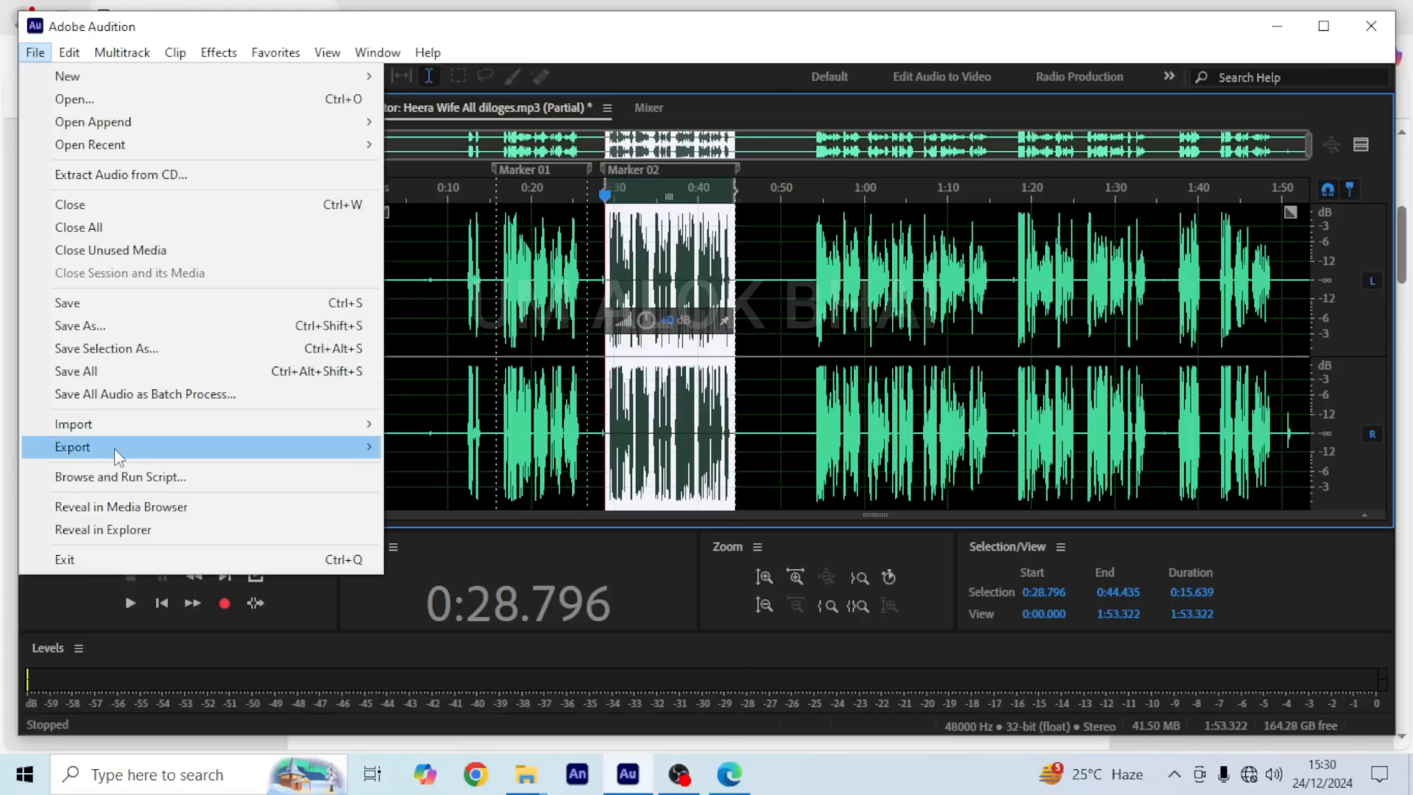
{"action": "mouse_move", "coordinate": [115, 452]}
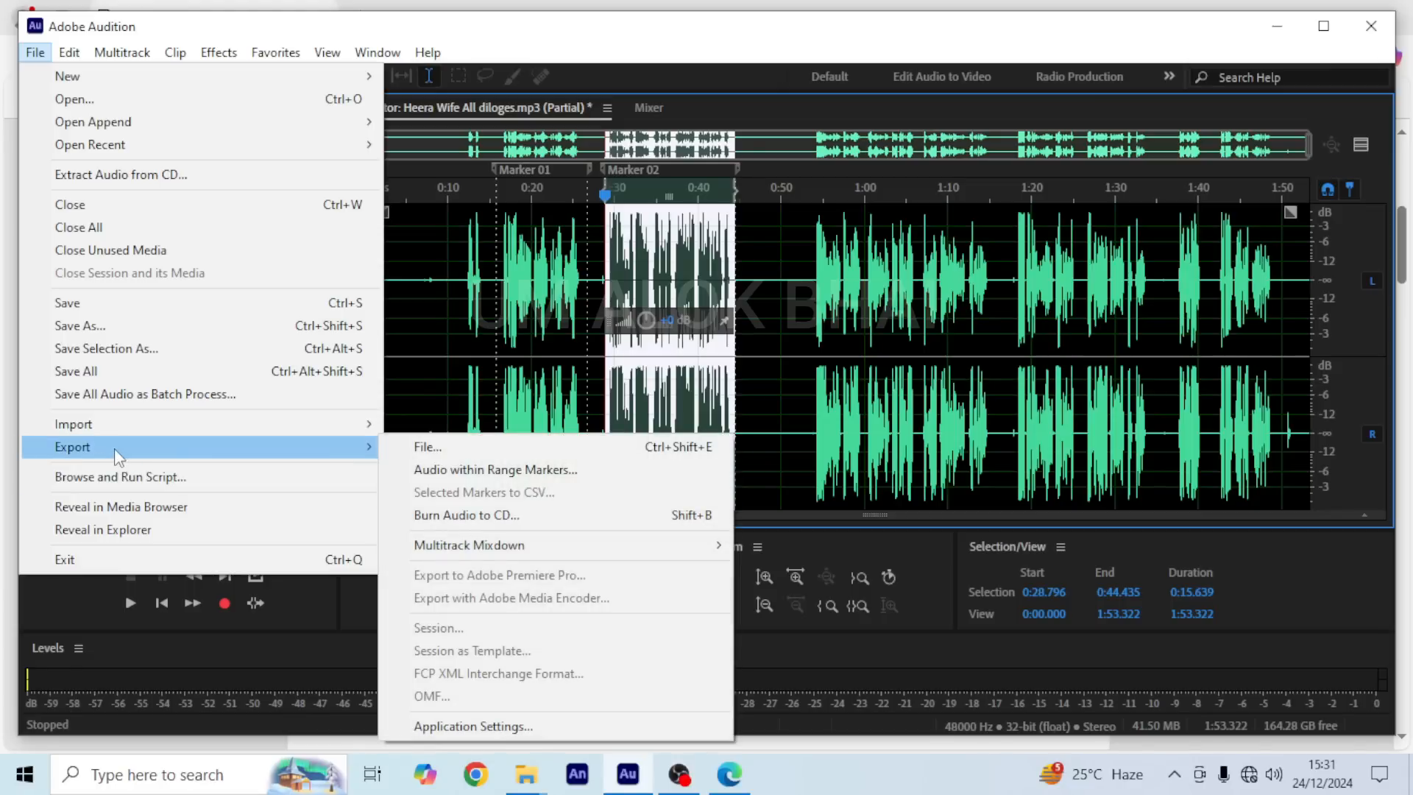
{"action": "left_click", "coordinate": [491, 471]}
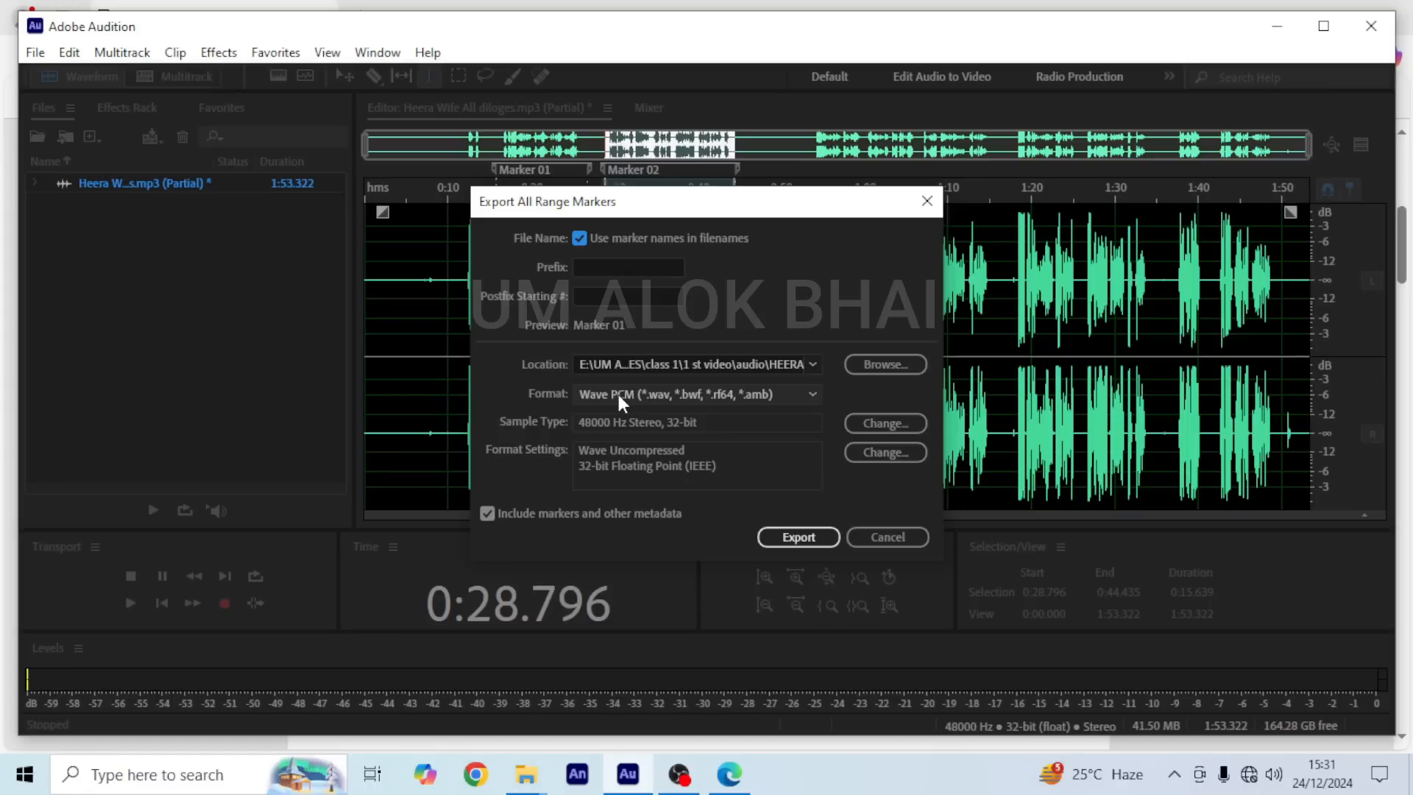
{"action": "left_click", "coordinate": [907, 363]}
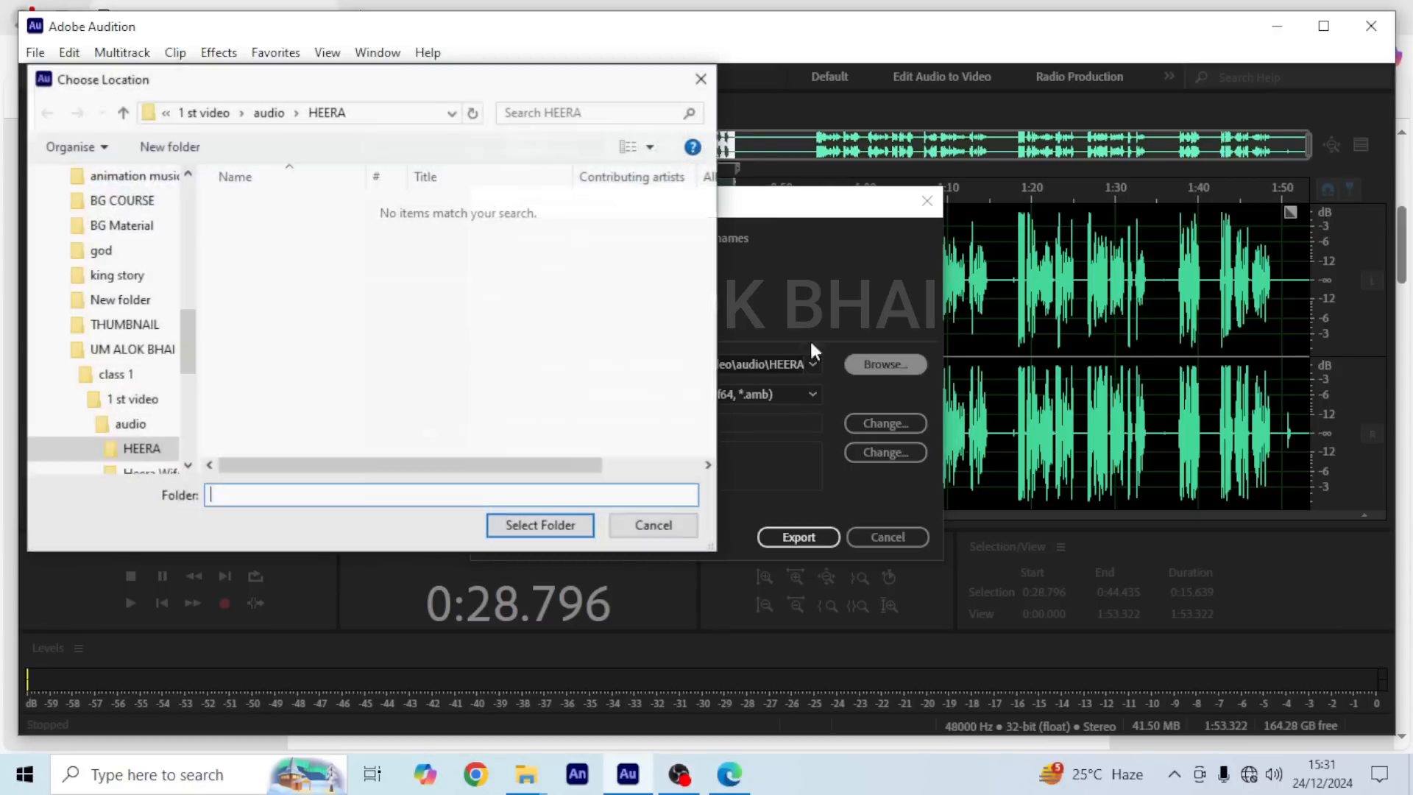
{"action": "left_click", "coordinate": [123, 112]}
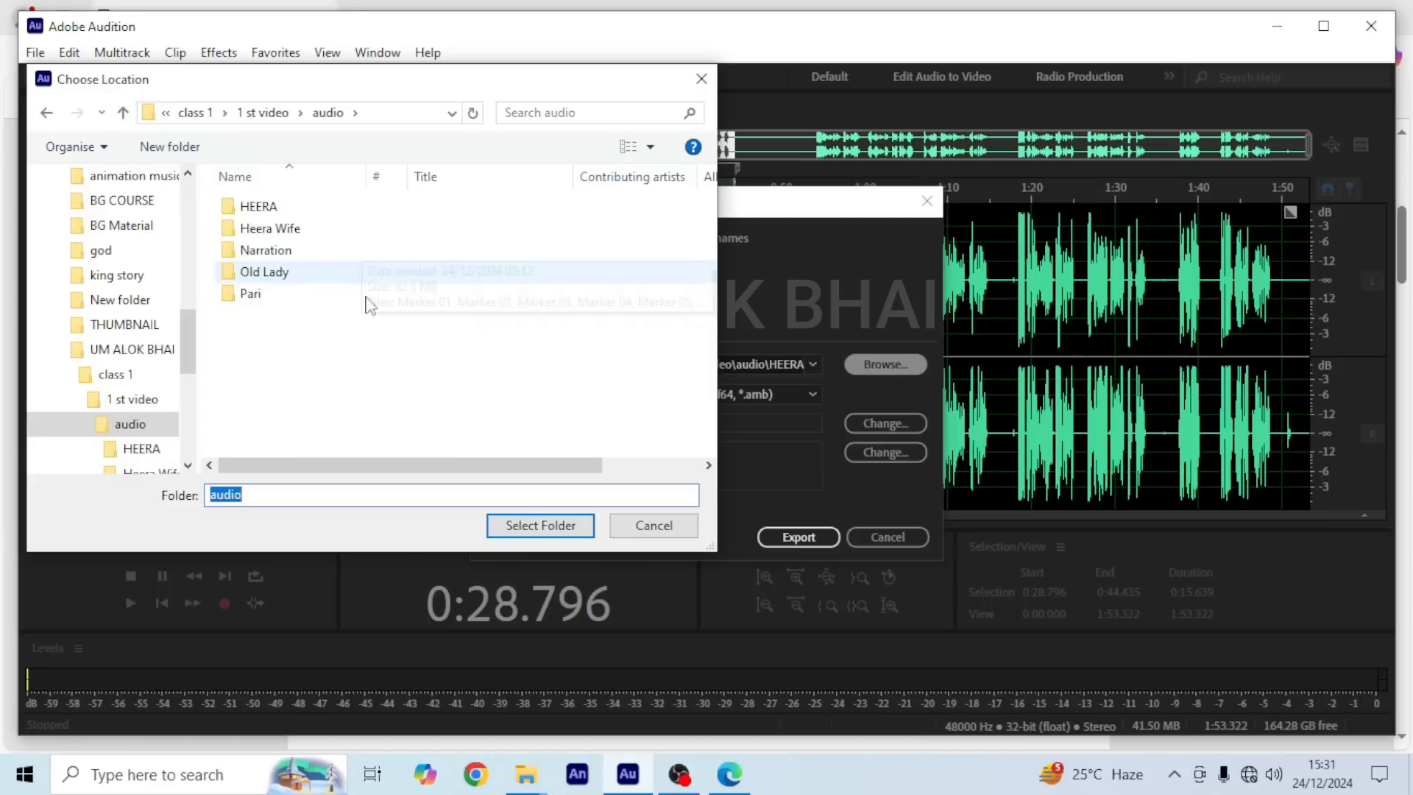
{"action": "right_click", "coordinate": [325, 362]}
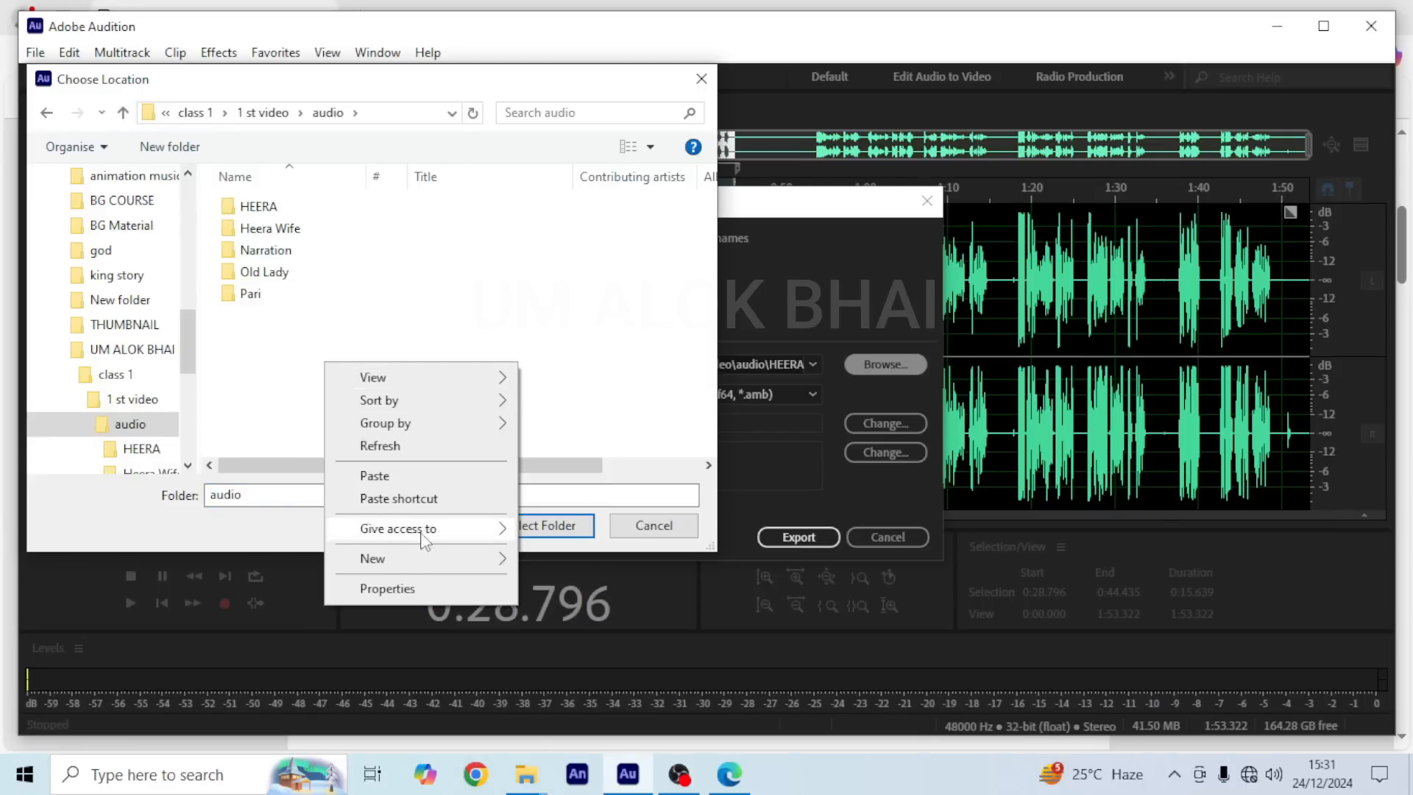
{"action": "mouse_move", "coordinate": [396, 561]}
{"action": "left_click", "coordinate": [567, 560]}
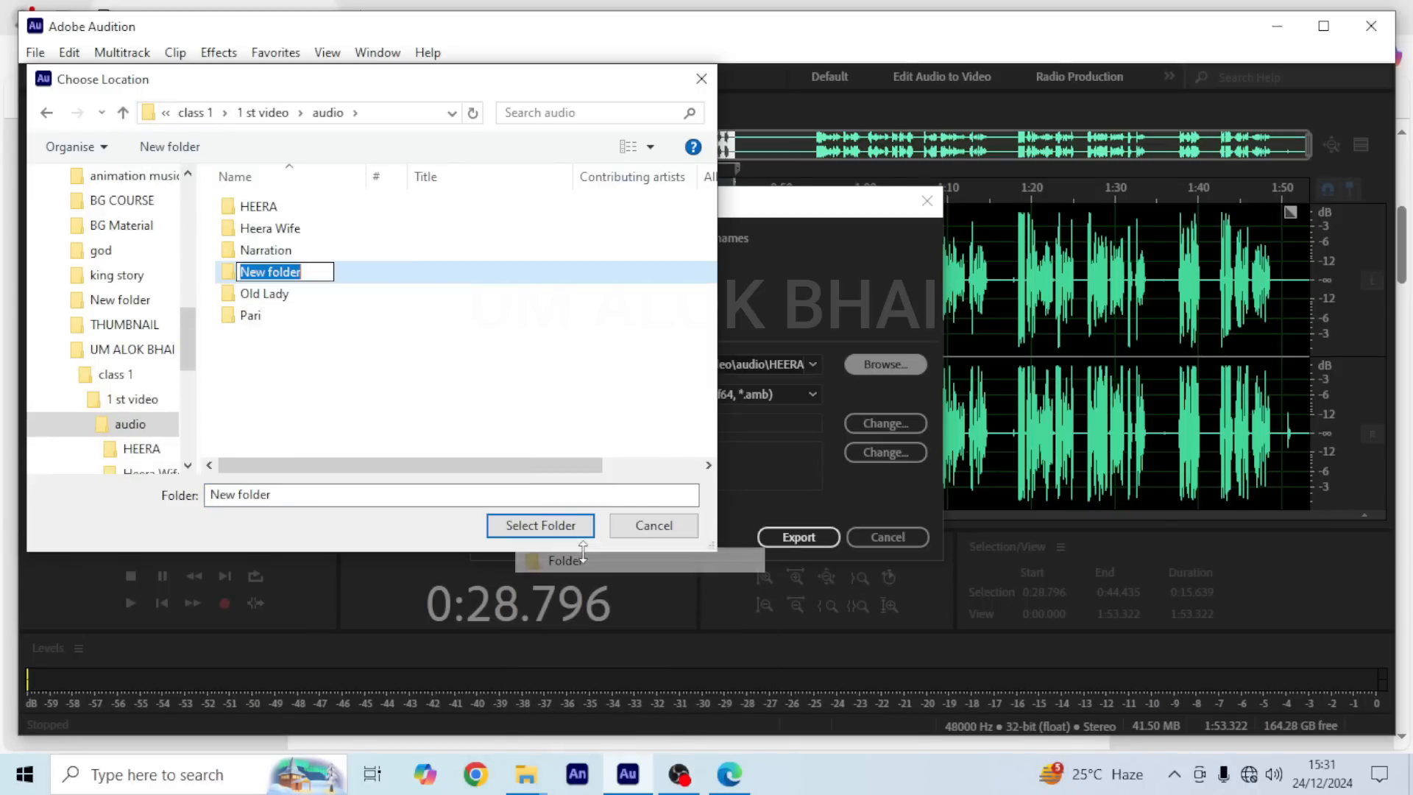
{"action": "left_click", "coordinate": [524, 530]}
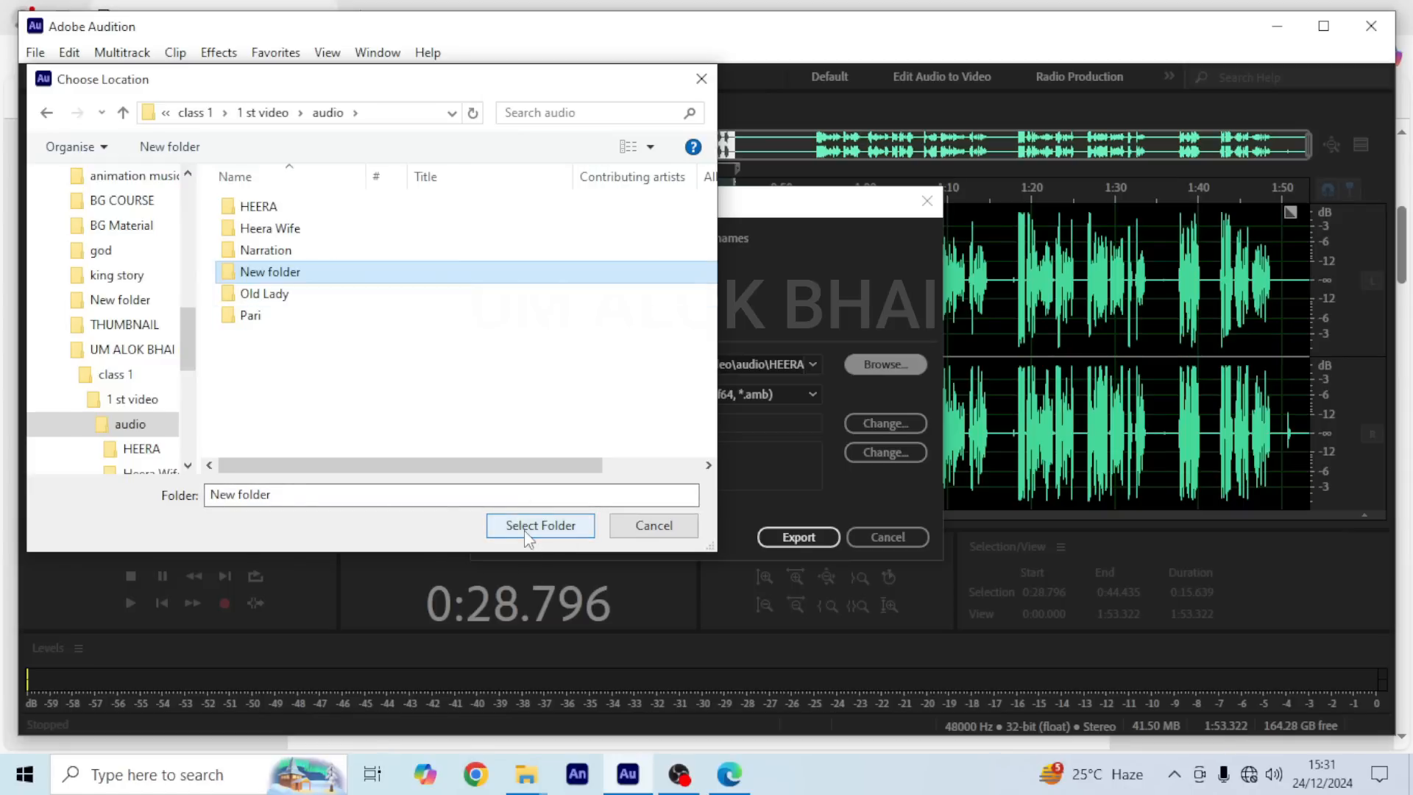
{"action": "left_click", "coordinate": [568, 531]}
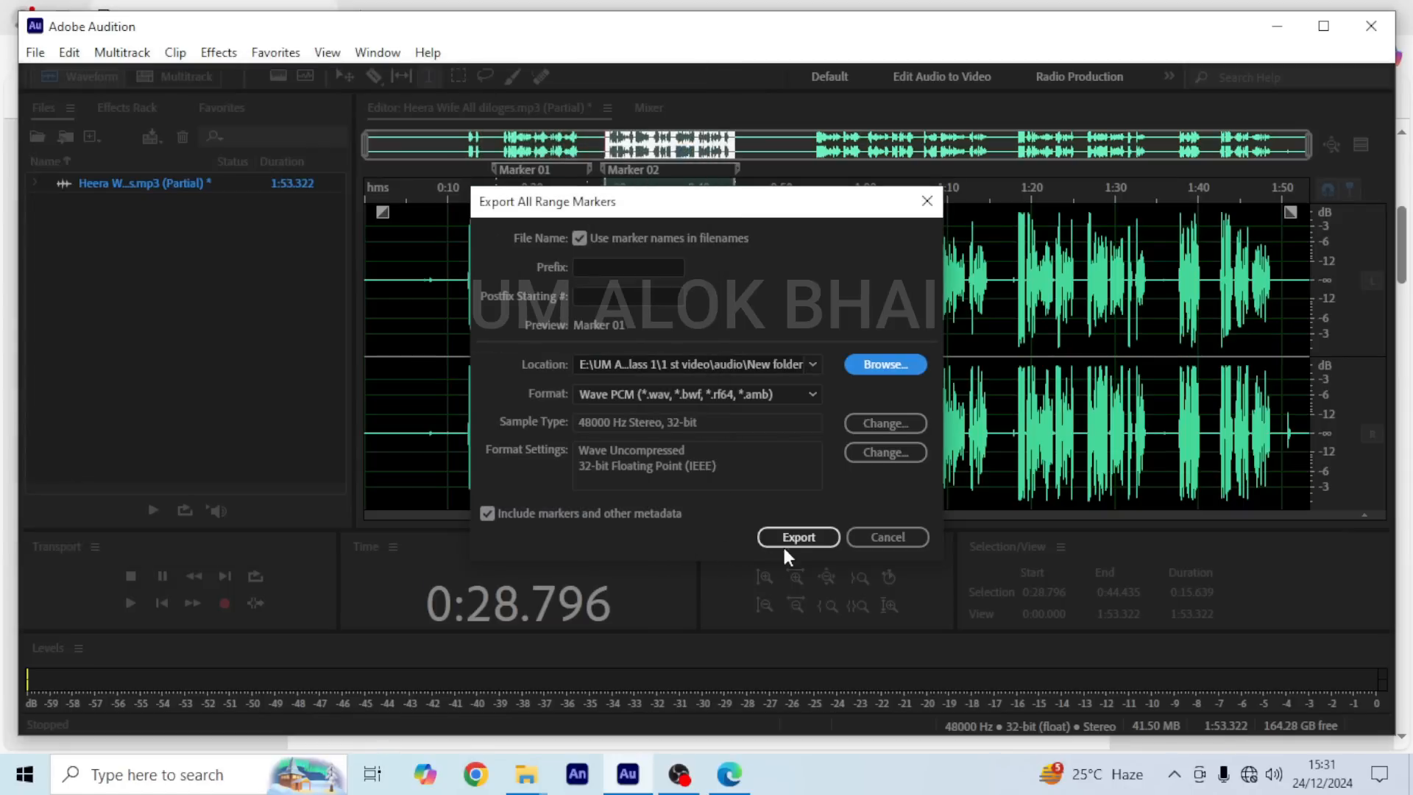
{"action": "left_click", "coordinate": [793, 542]}
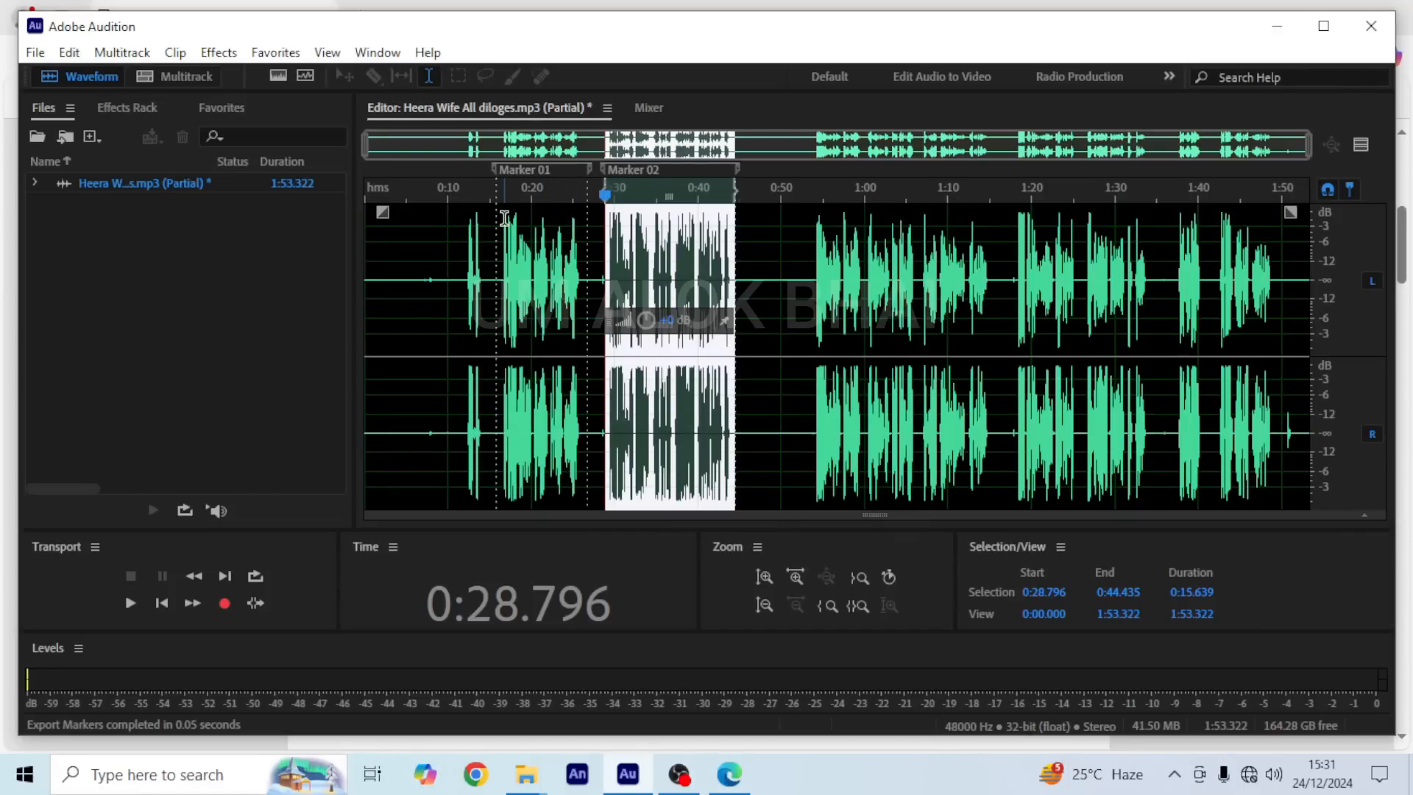
Step: Open the export's New folder in File Explorer and delete the extra RAW files for Marker 01 and Marker 02
{"action": "left_click", "coordinate": [526, 773]}
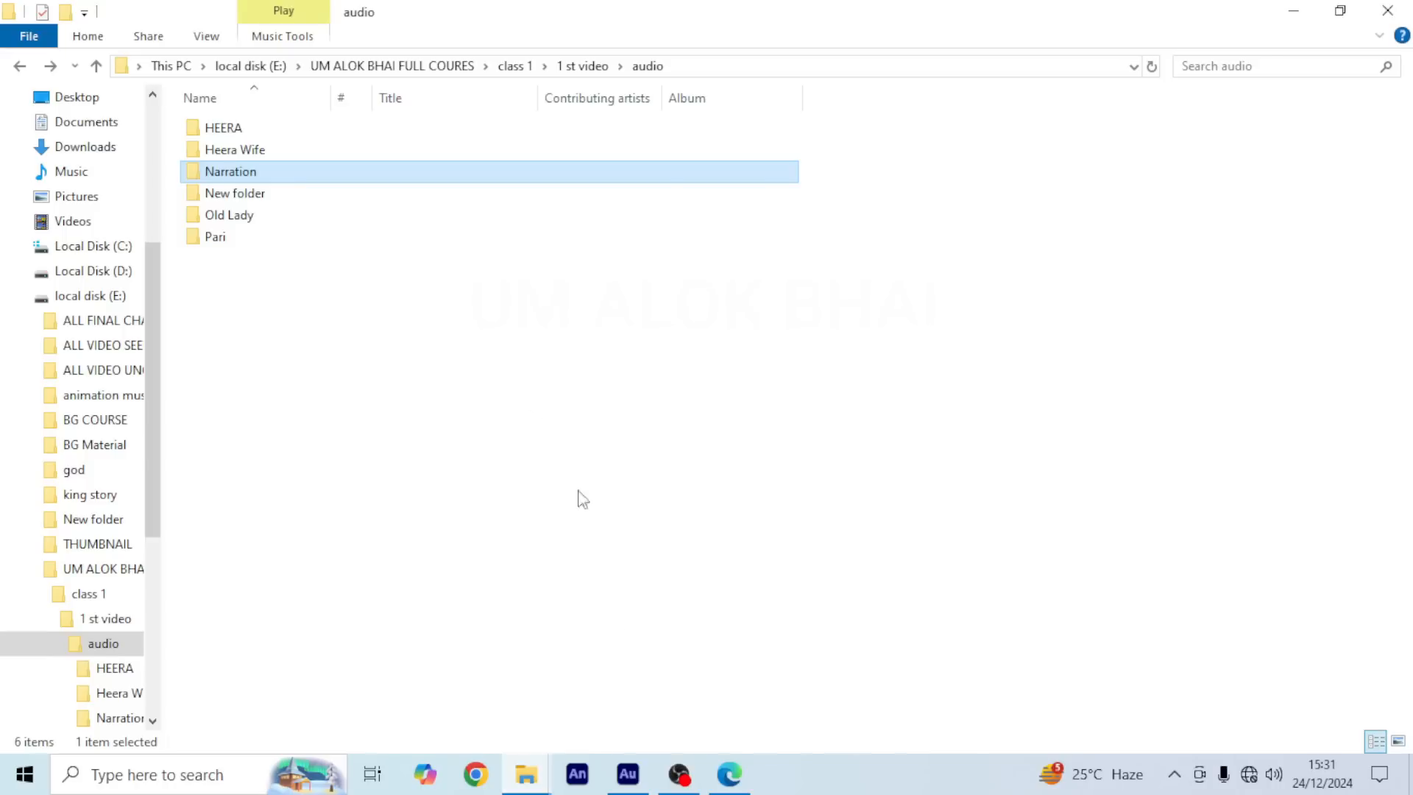
{"action": "double_click", "coordinate": [250, 193]}
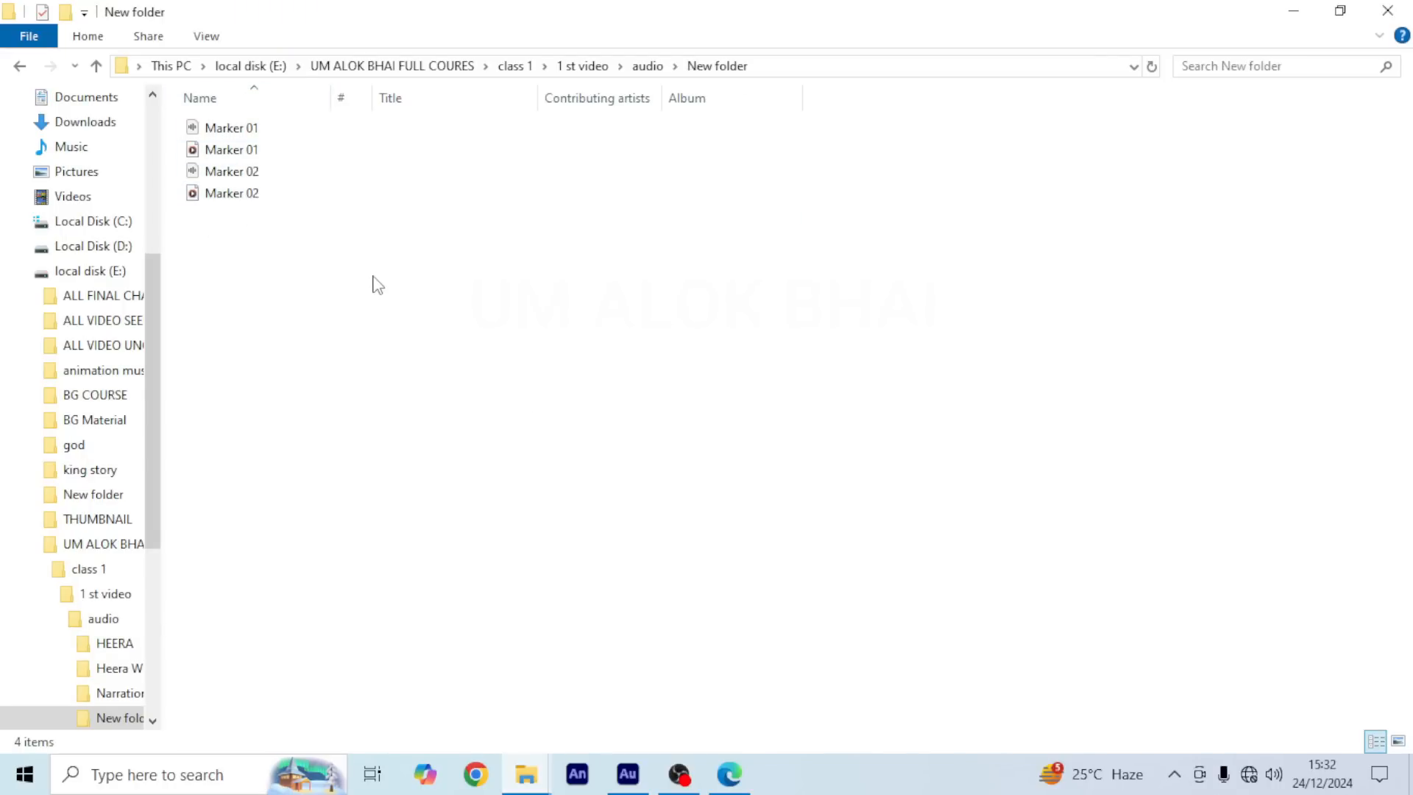
{"action": "scroll", "coordinate": [376, 285], "scroll_direction": "up", "scroll_amount": 5}
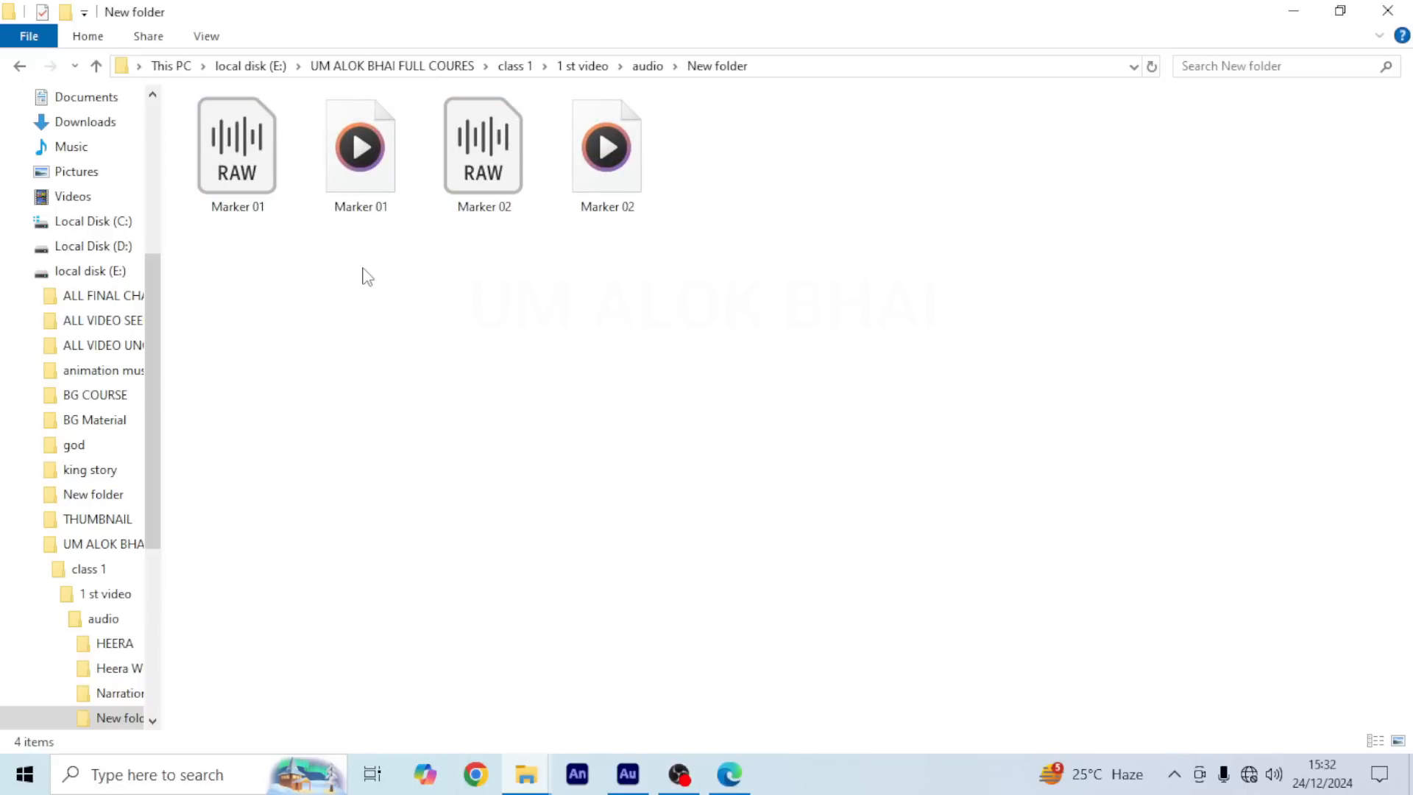
{"action": "left_click", "coordinate": [252, 144]}
{"action": "key", "text": "Delete"}
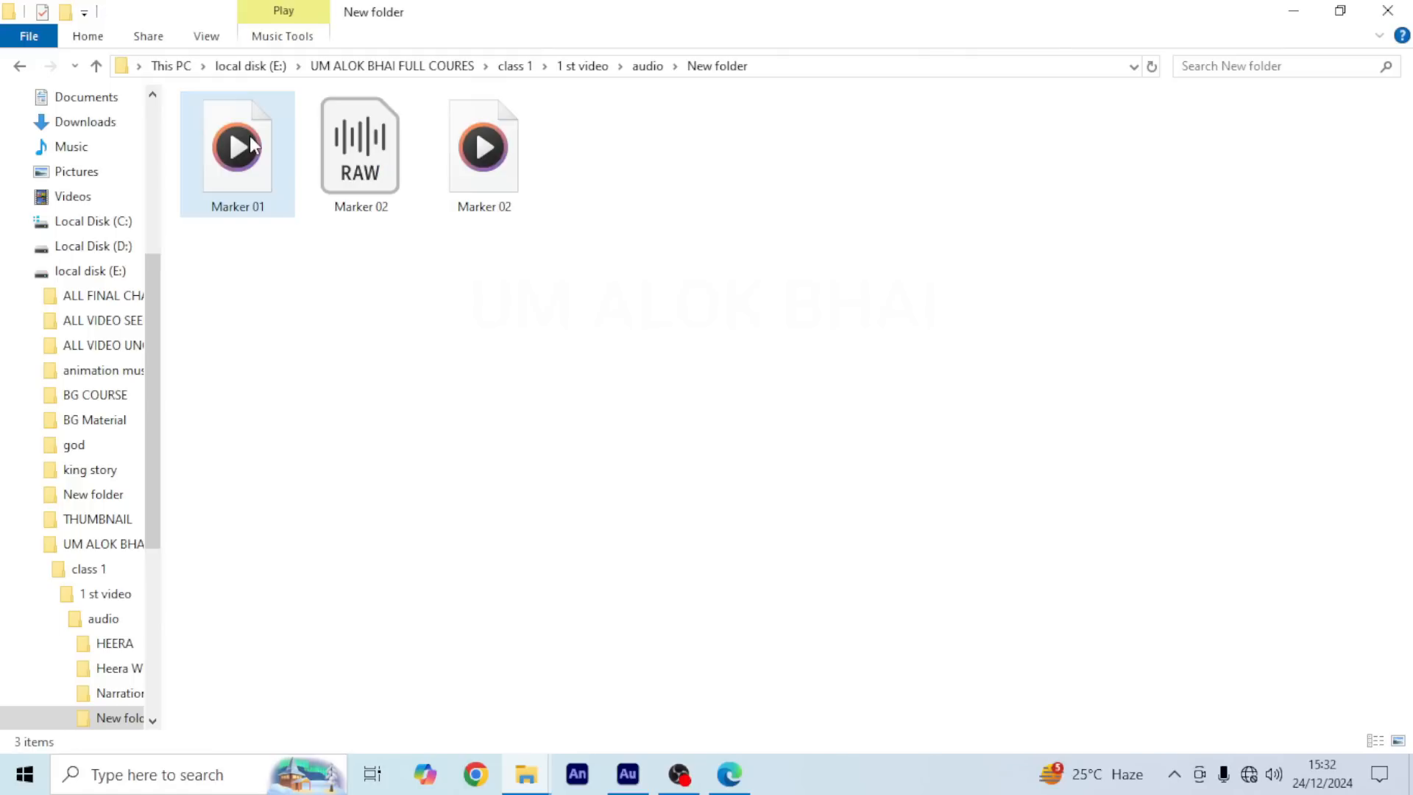
{"action": "left_click", "coordinate": [338, 158]}
{"action": "key", "text": "Delete"}
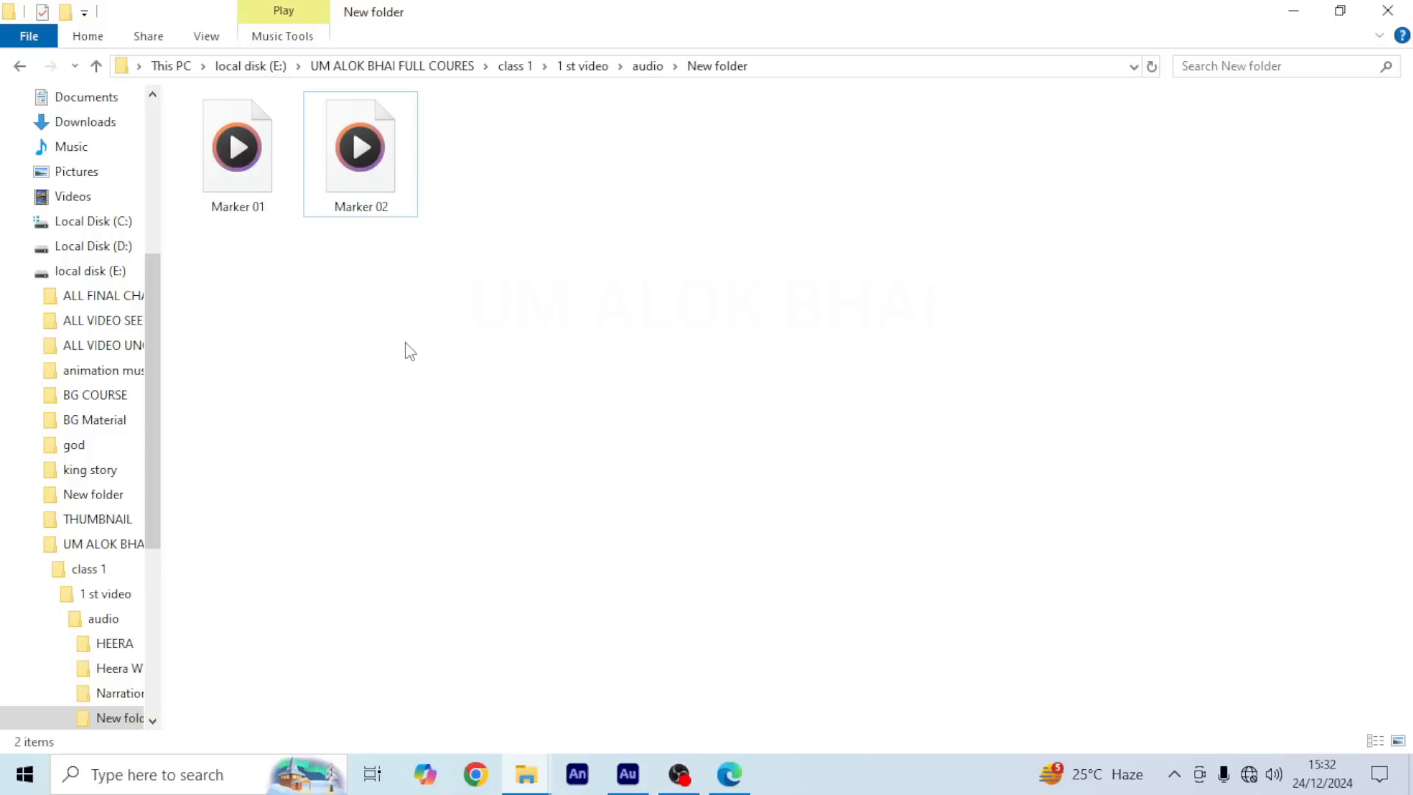
Step: Play the exported Marker 01 clip and the existing Marker 01 clip in the Heera Wife folder
{"action": "double_click", "coordinate": [225, 165]}
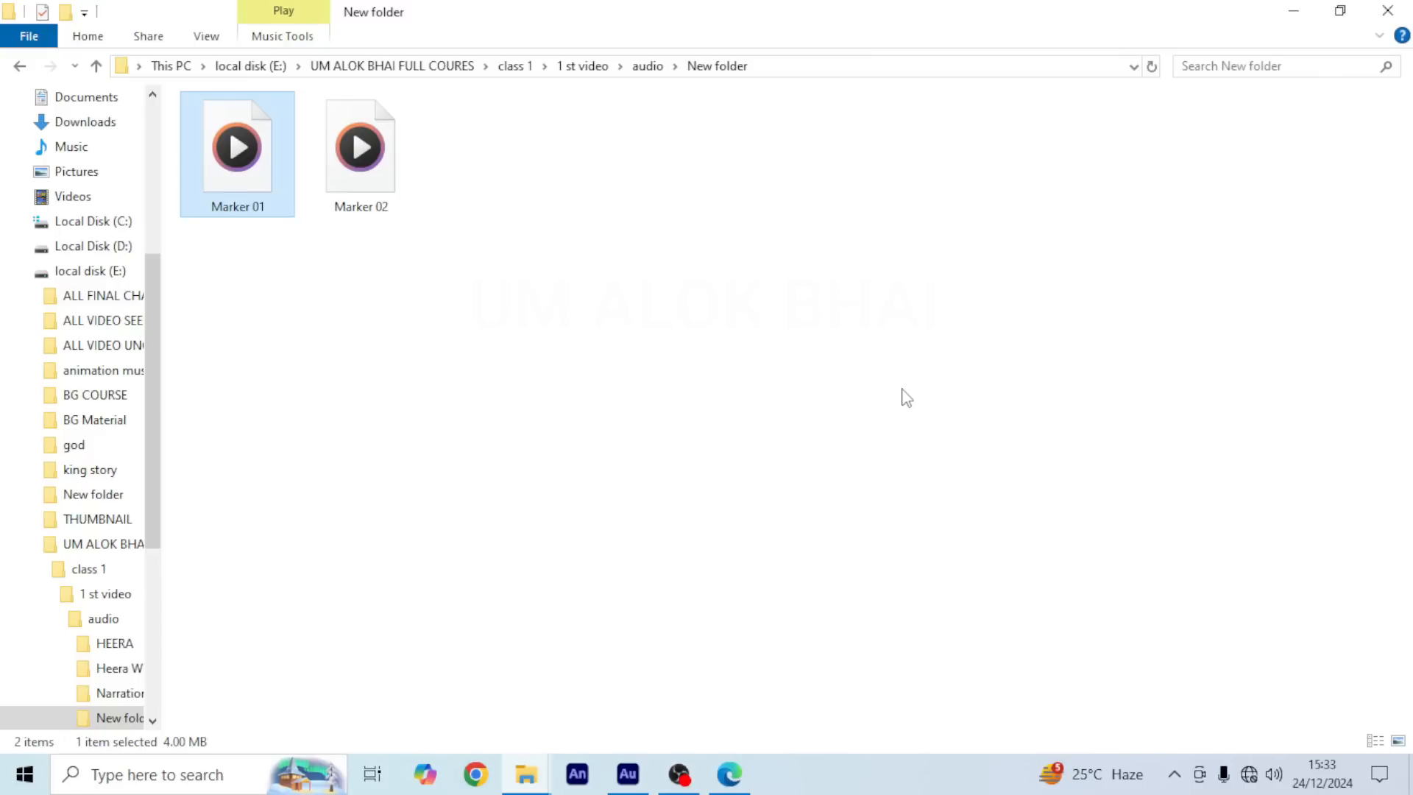
{"action": "left_click", "coordinate": [20, 66]}
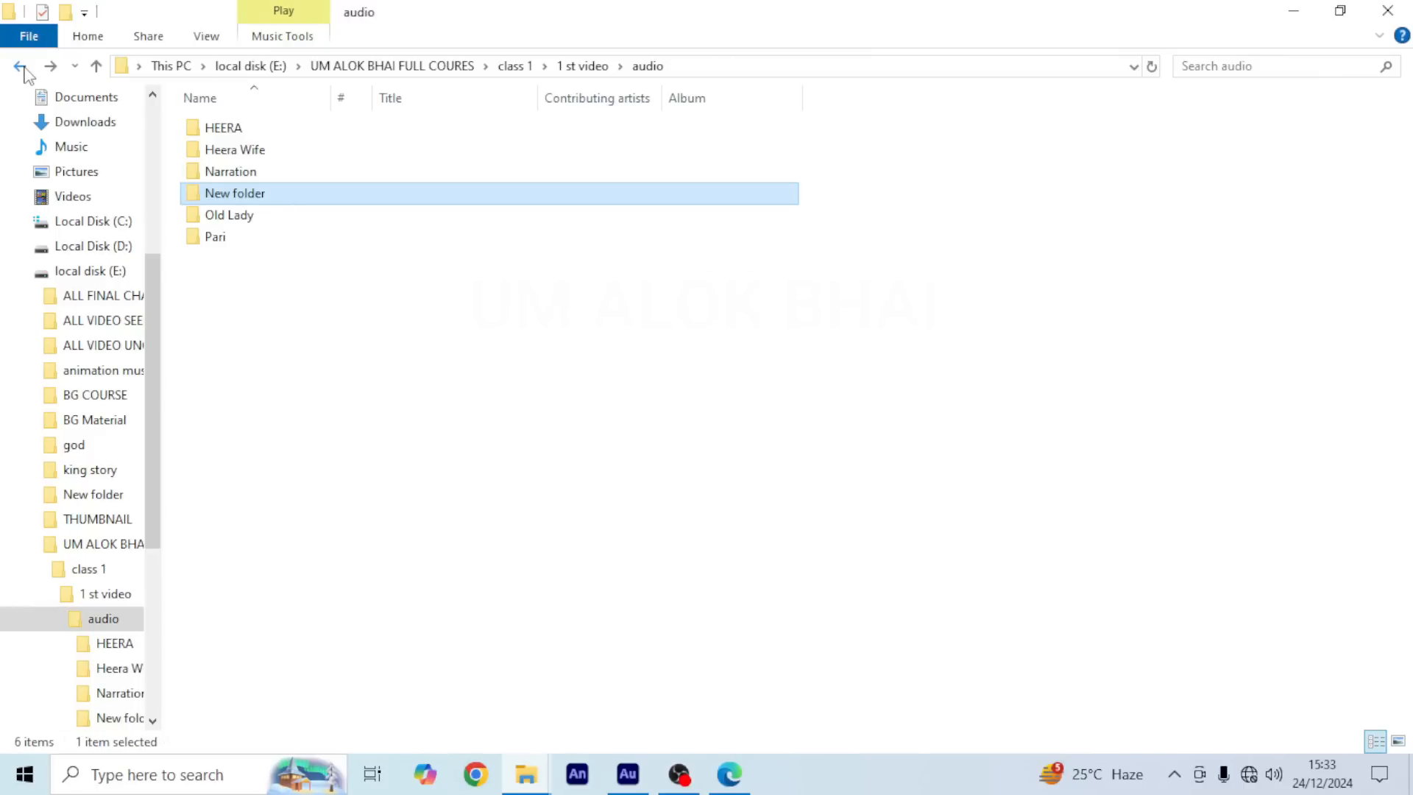
{"action": "double_click", "coordinate": [263, 153]}
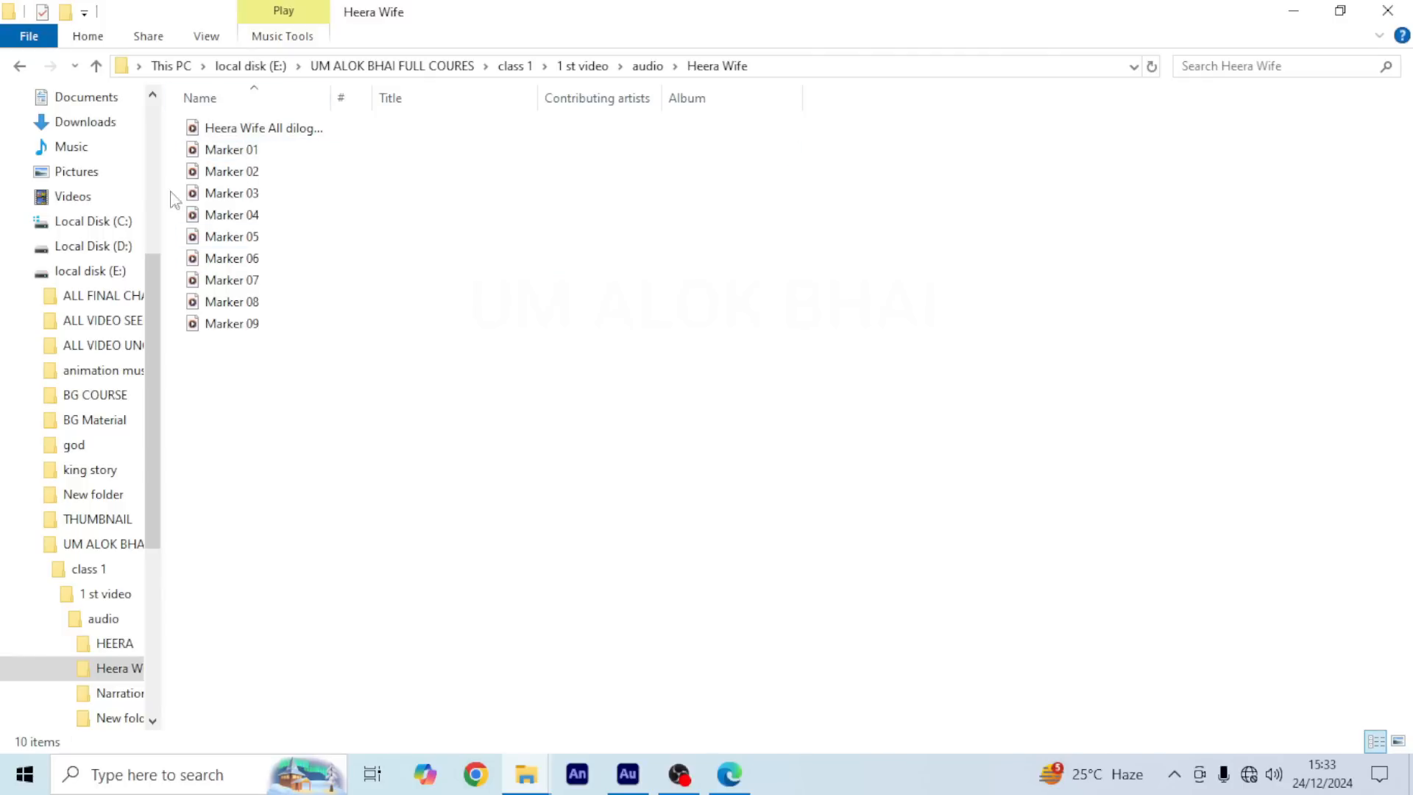
{"action": "left_click", "coordinate": [221, 154]}
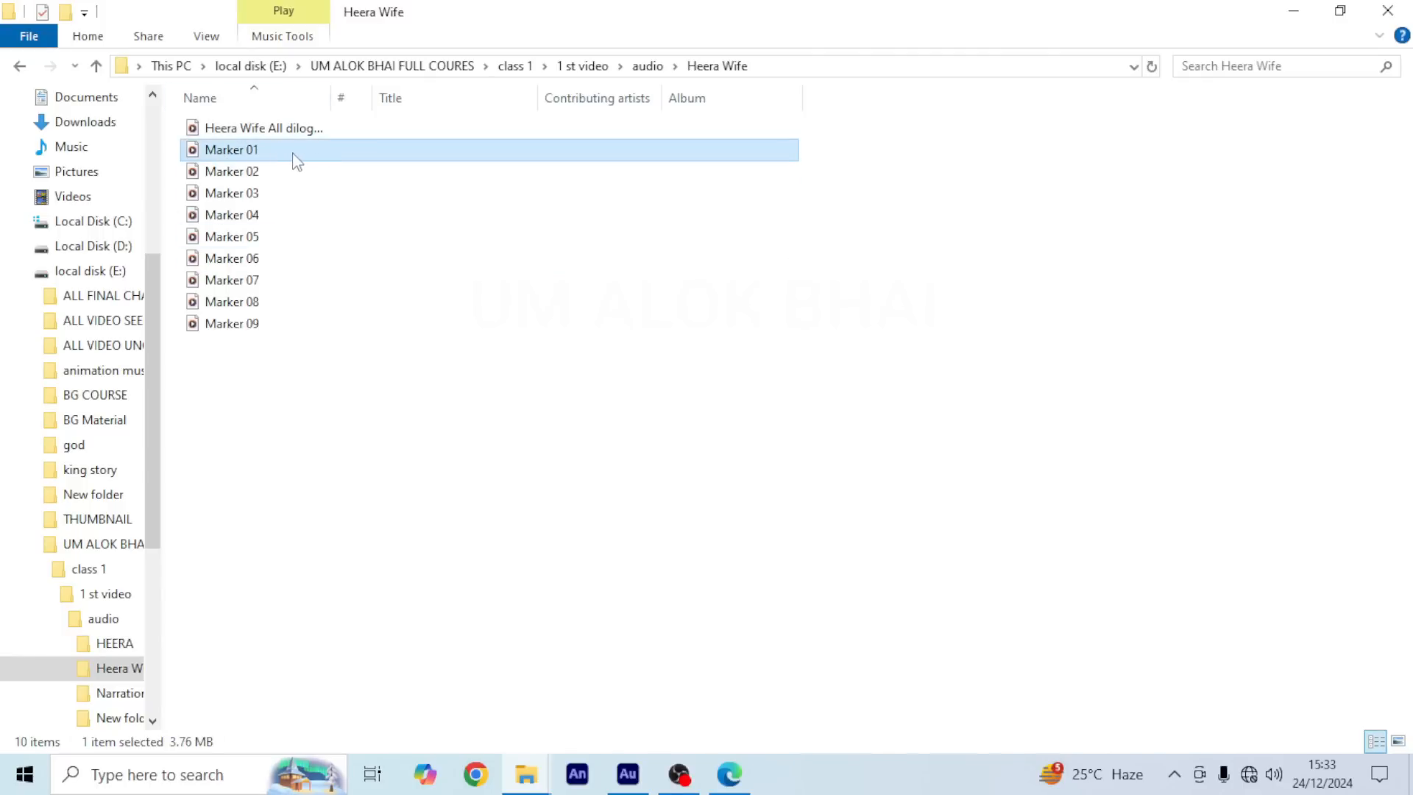
{"action": "double_click", "coordinate": [278, 155]}
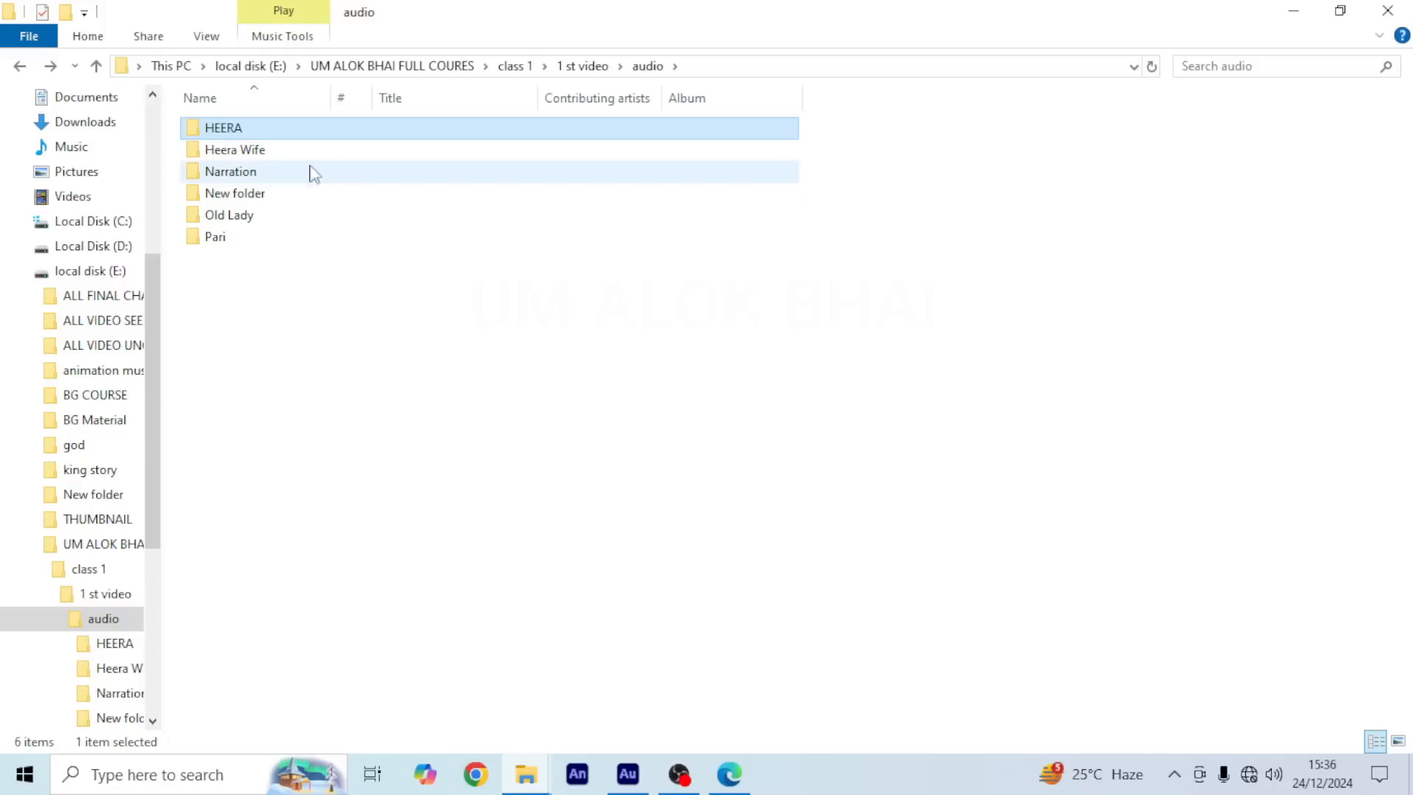
Step: Look over the clips in the Heera Wife audio folder and open the story material folder within 1 st video
{"action": "double_click", "coordinate": [243, 151]}
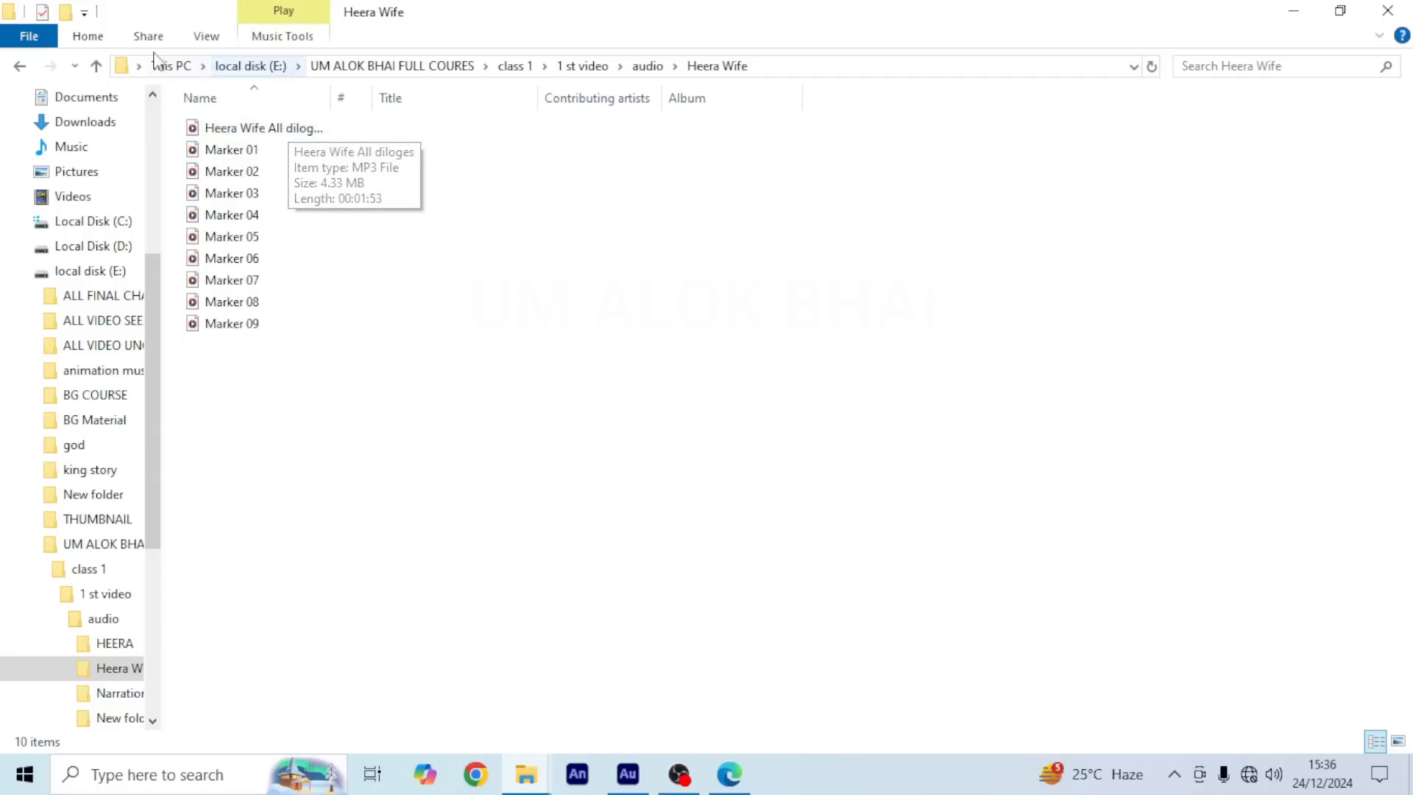
{"action": "left_click", "coordinate": [19, 66]}
{"action": "left_click", "coordinate": [337, 178]}
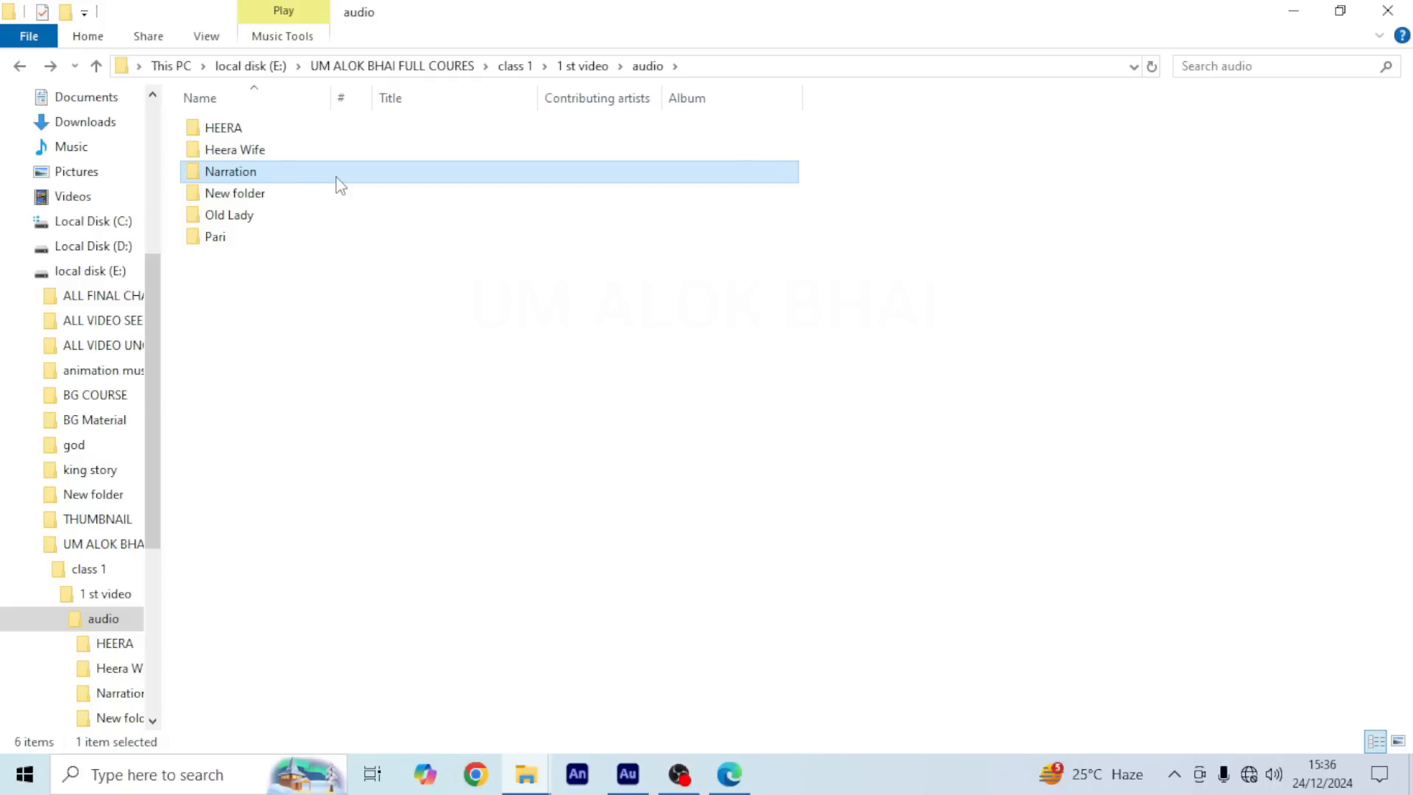
{"action": "left_click", "coordinate": [21, 66]}
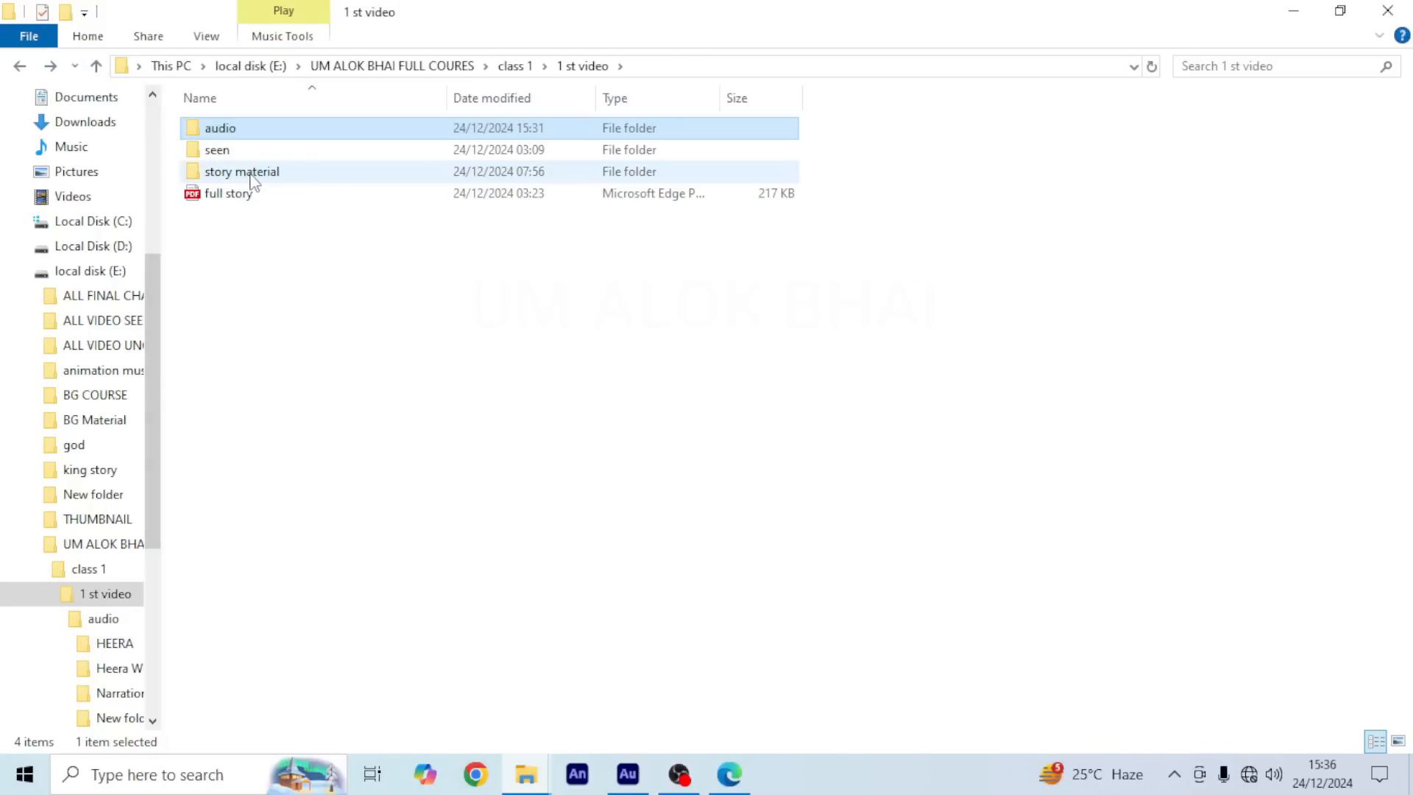
{"action": "double_click", "coordinate": [304, 177]}
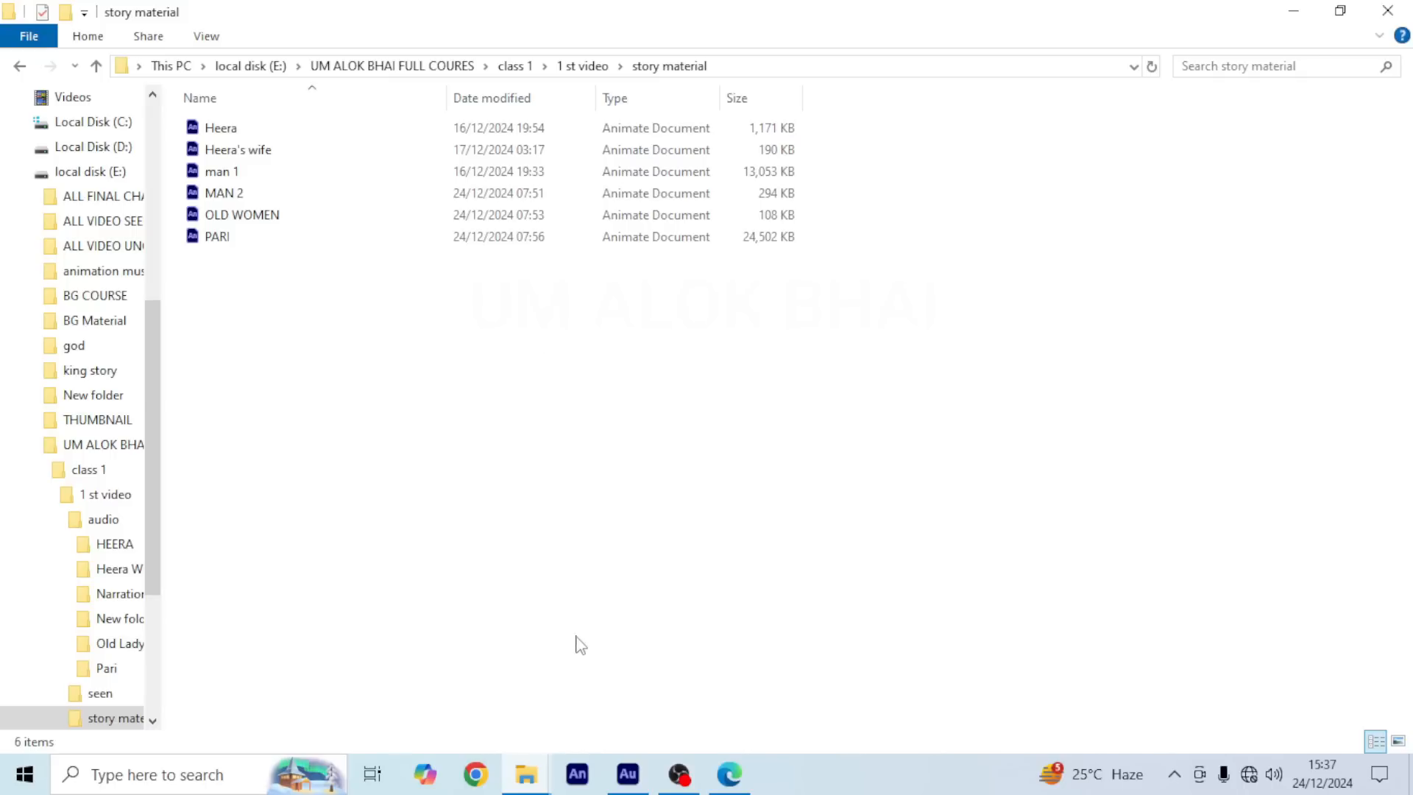
Step: Switch to Adobe Animate and create a Full HD 1920 x 1080 ActionScript 3.0 document at 30 fps, with the timeline area shortened
{"action": "left_click", "coordinate": [576, 779]}
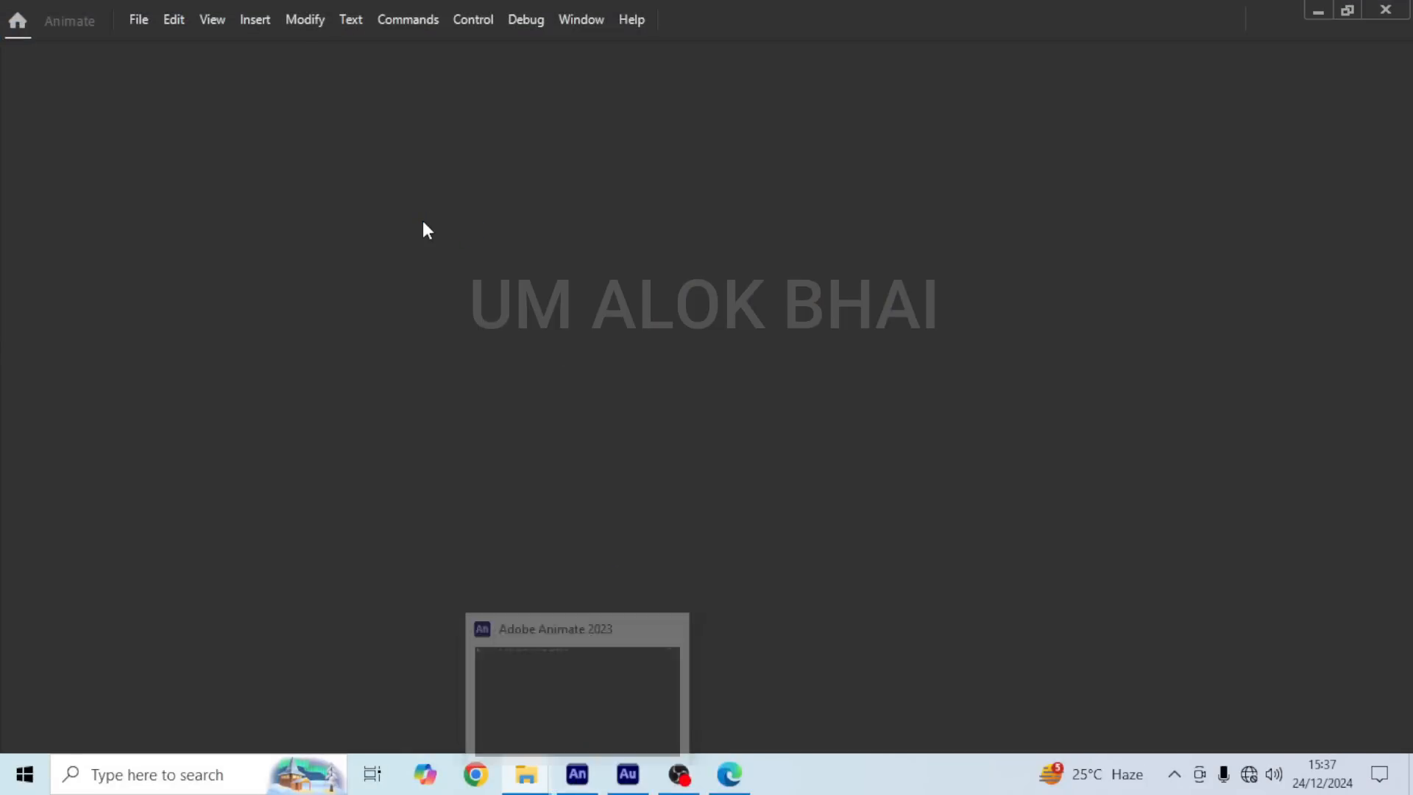
{"action": "left_click", "coordinate": [147, 24]}
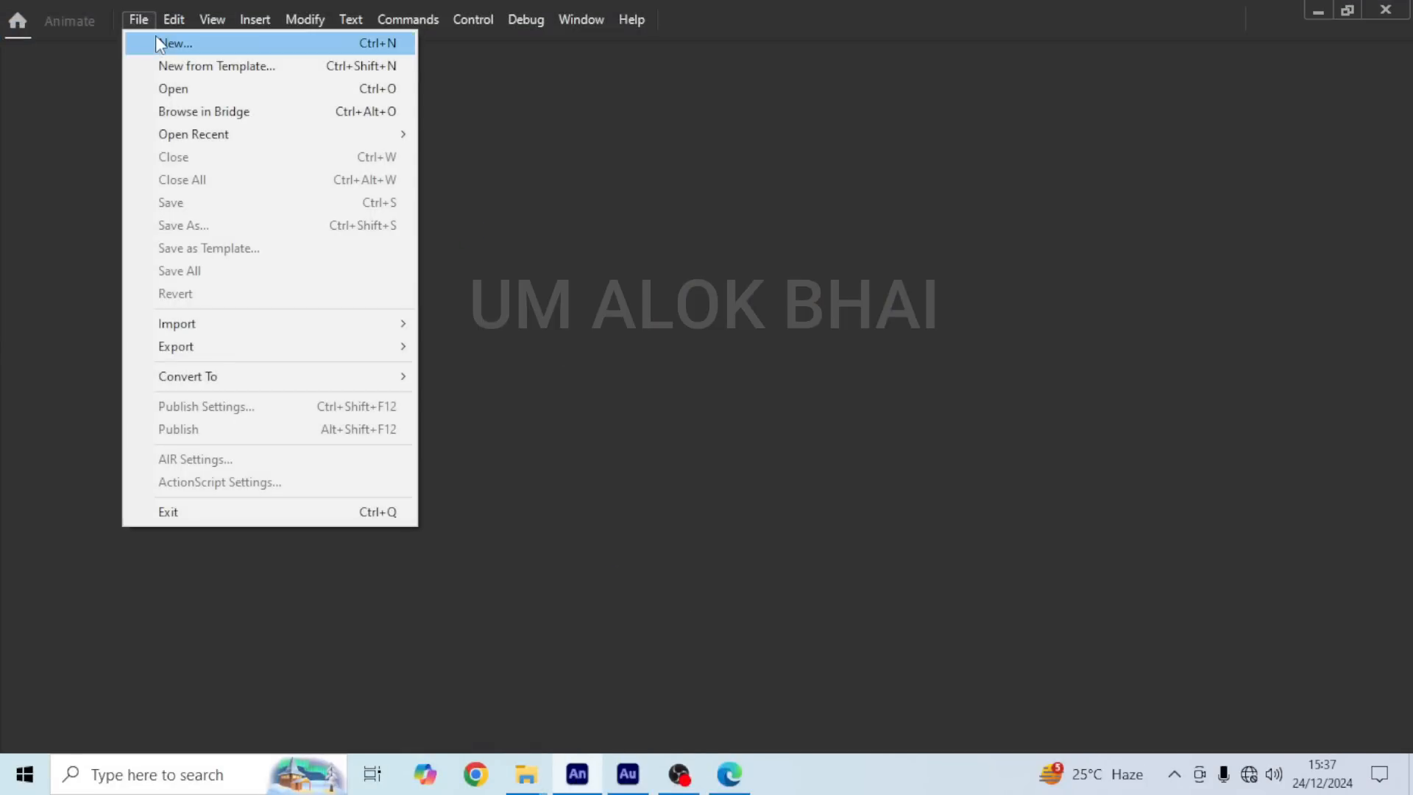
{"action": "left_click", "coordinate": [156, 38]}
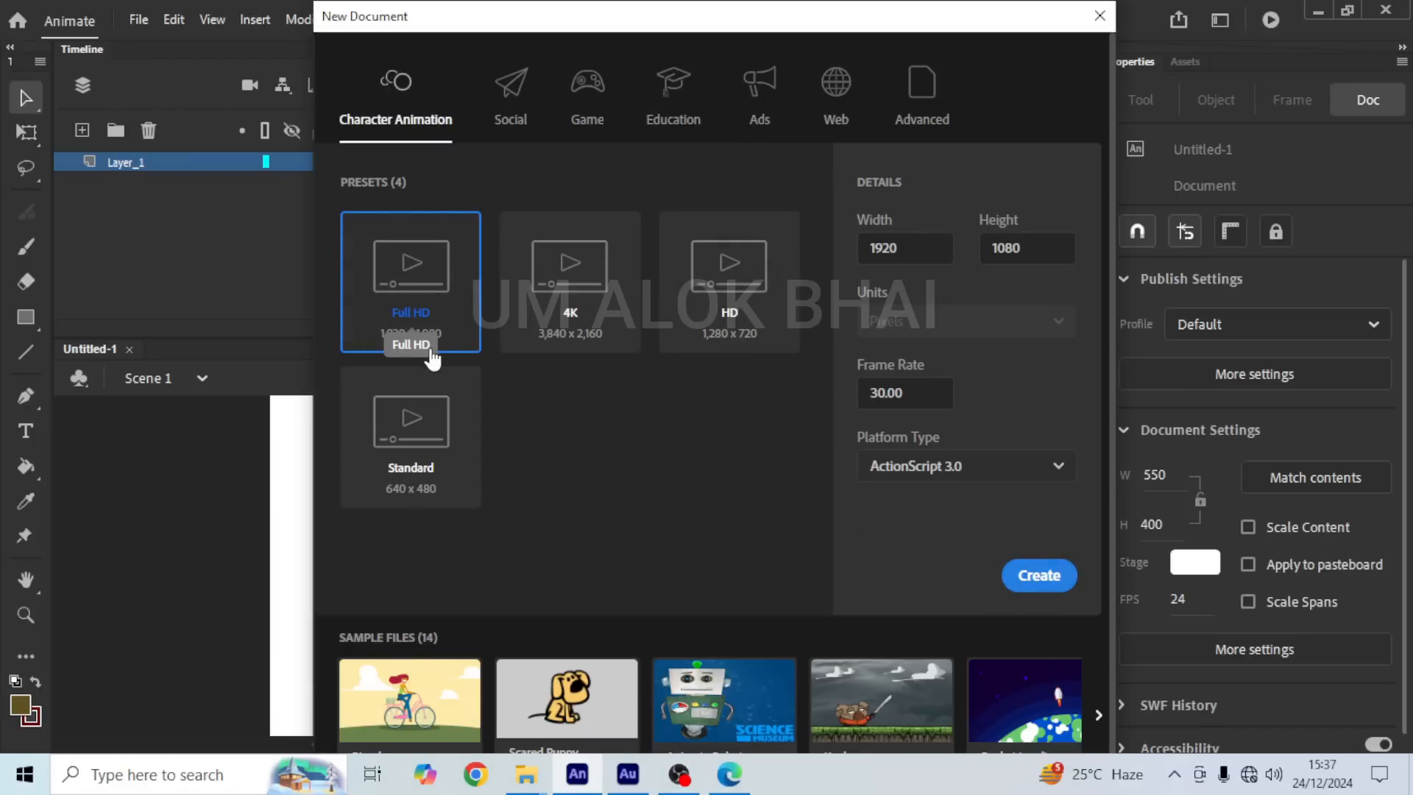
{"action": "double_click", "coordinate": [429, 358]}
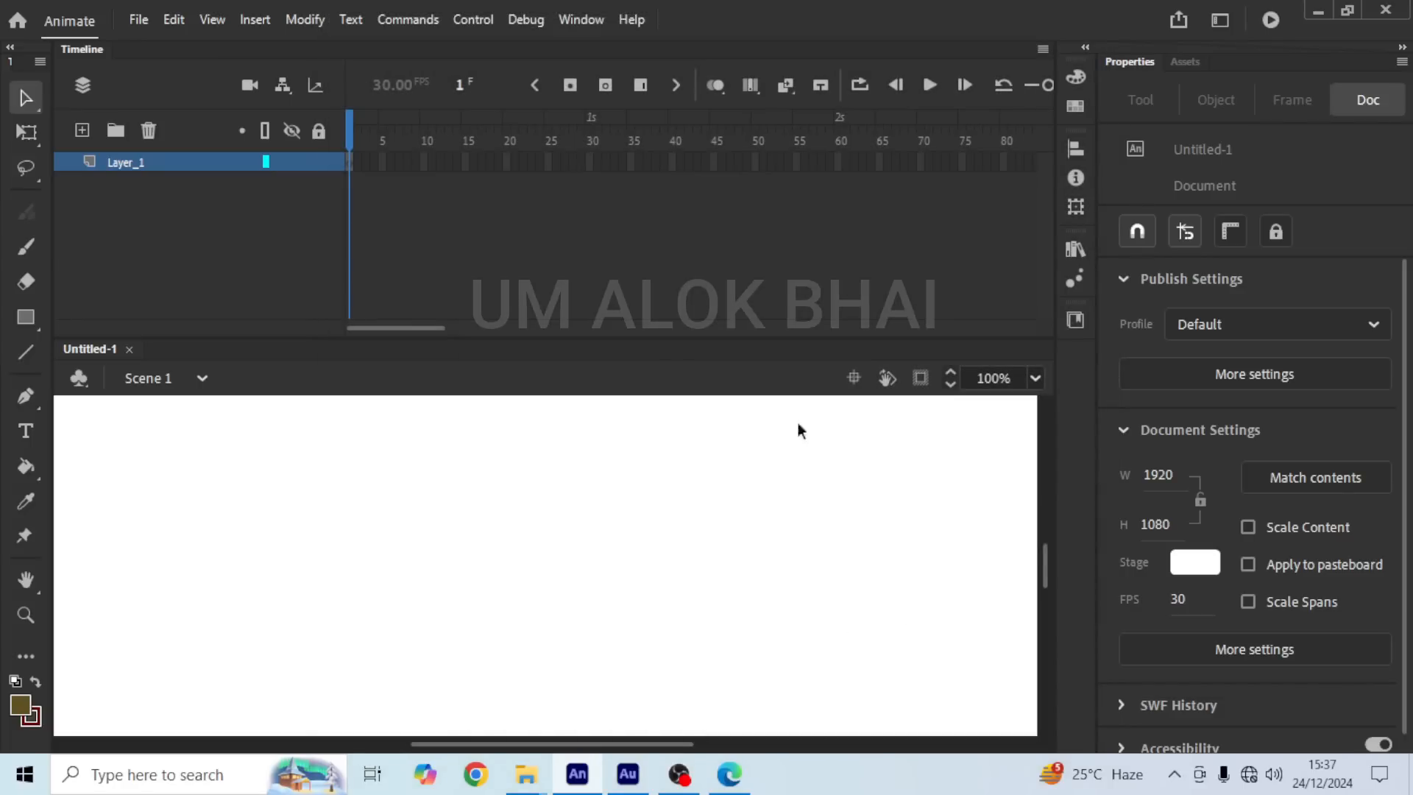
{"action": "left_click_drag", "start_coordinate": [649, 335], "coordinate": [648, 205]}
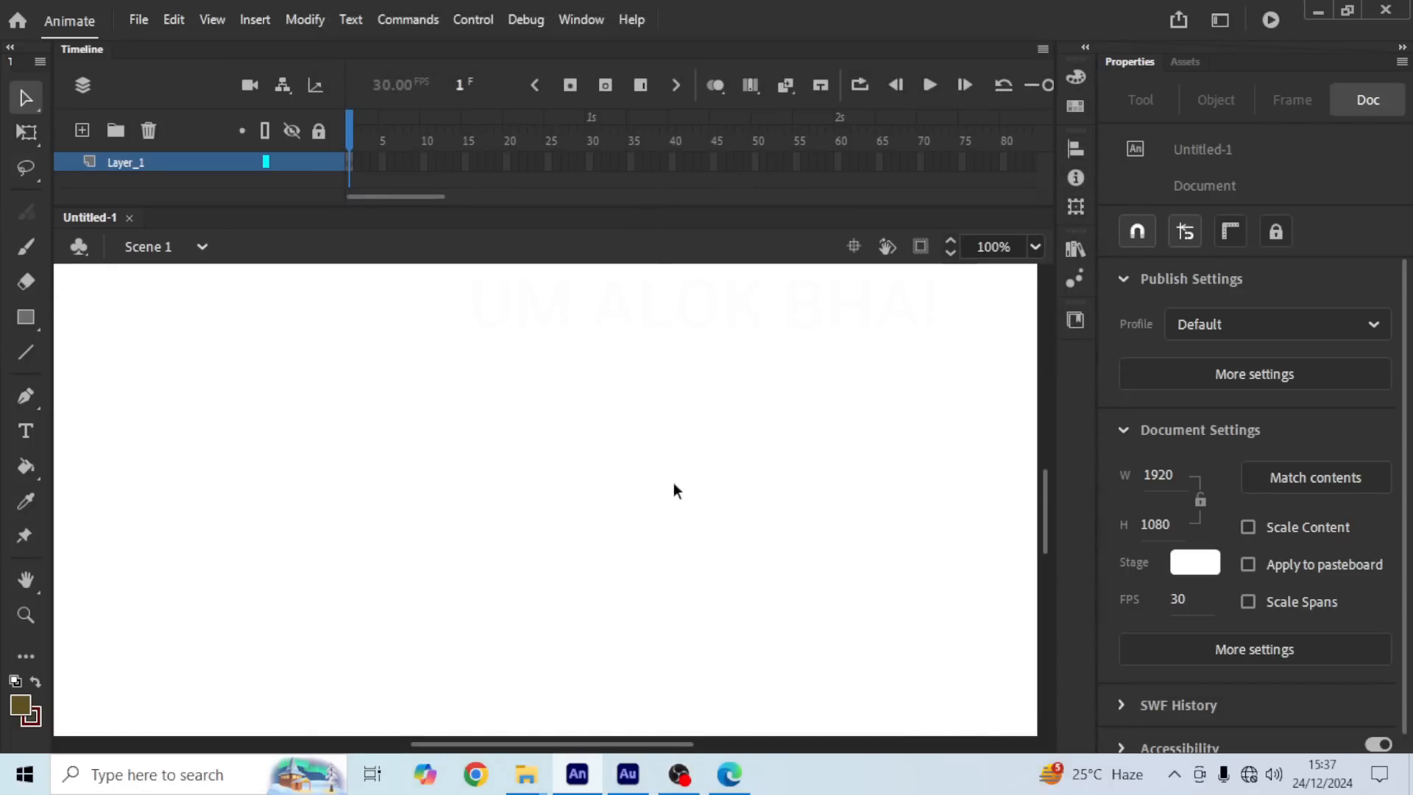
{"action": "scroll", "coordinate": [618, 520], "scroll_direction": "down", "scroll_amount": 5}
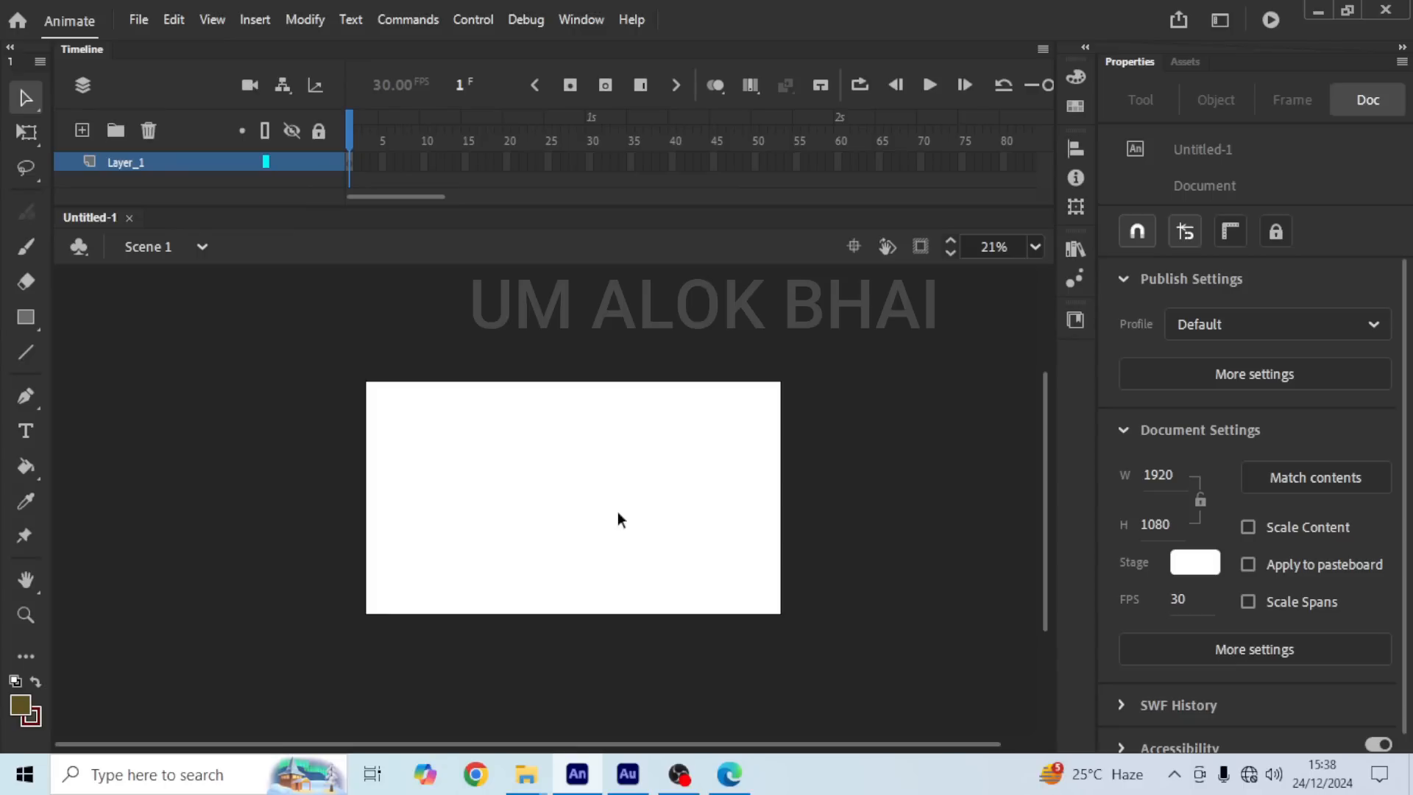
Step: Open the Heera, Heera's wife and man 1 character files from the story material folder in Animate
{"action": "mouse_move", "coordinate": [526, 774]}
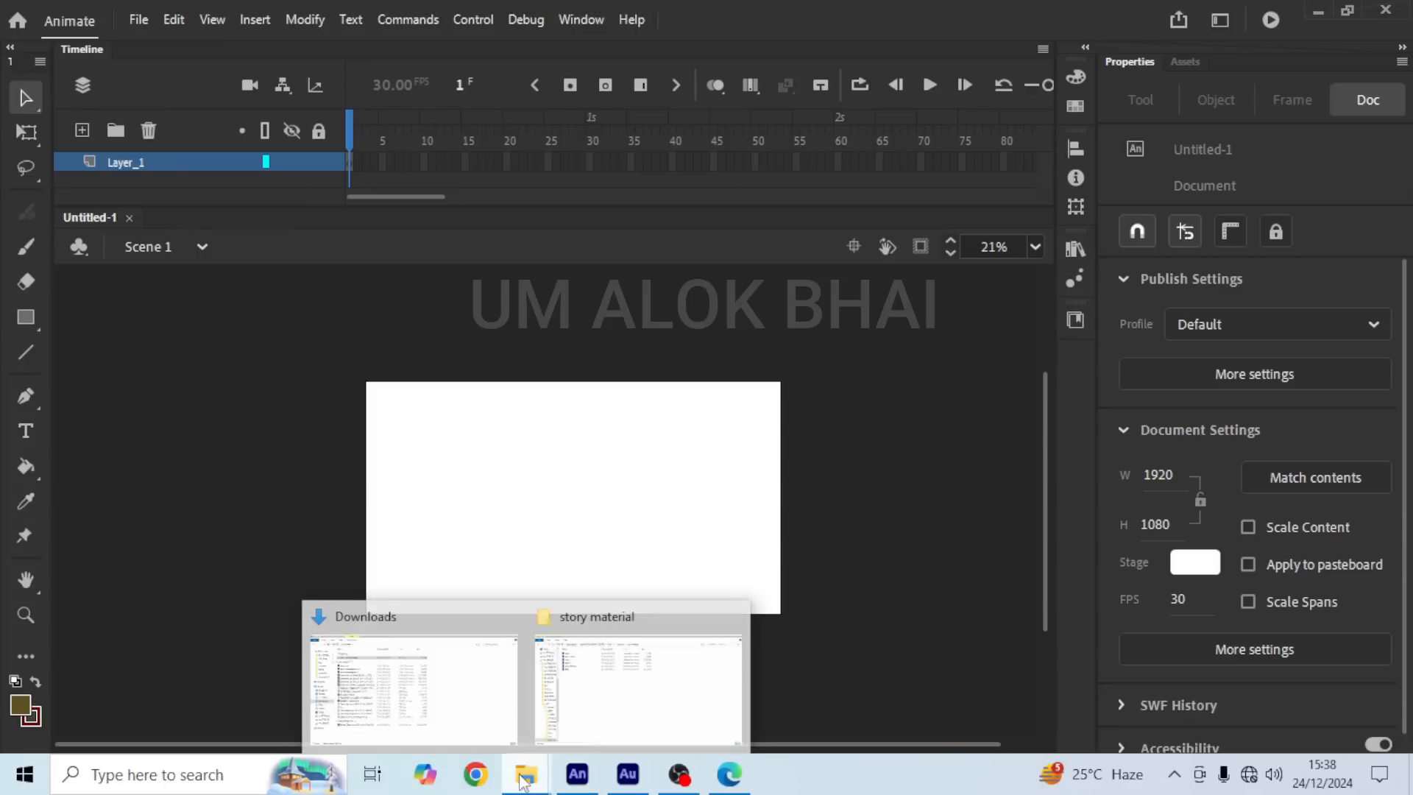
{"action": "left_click", "coordinate": [618, 679]}
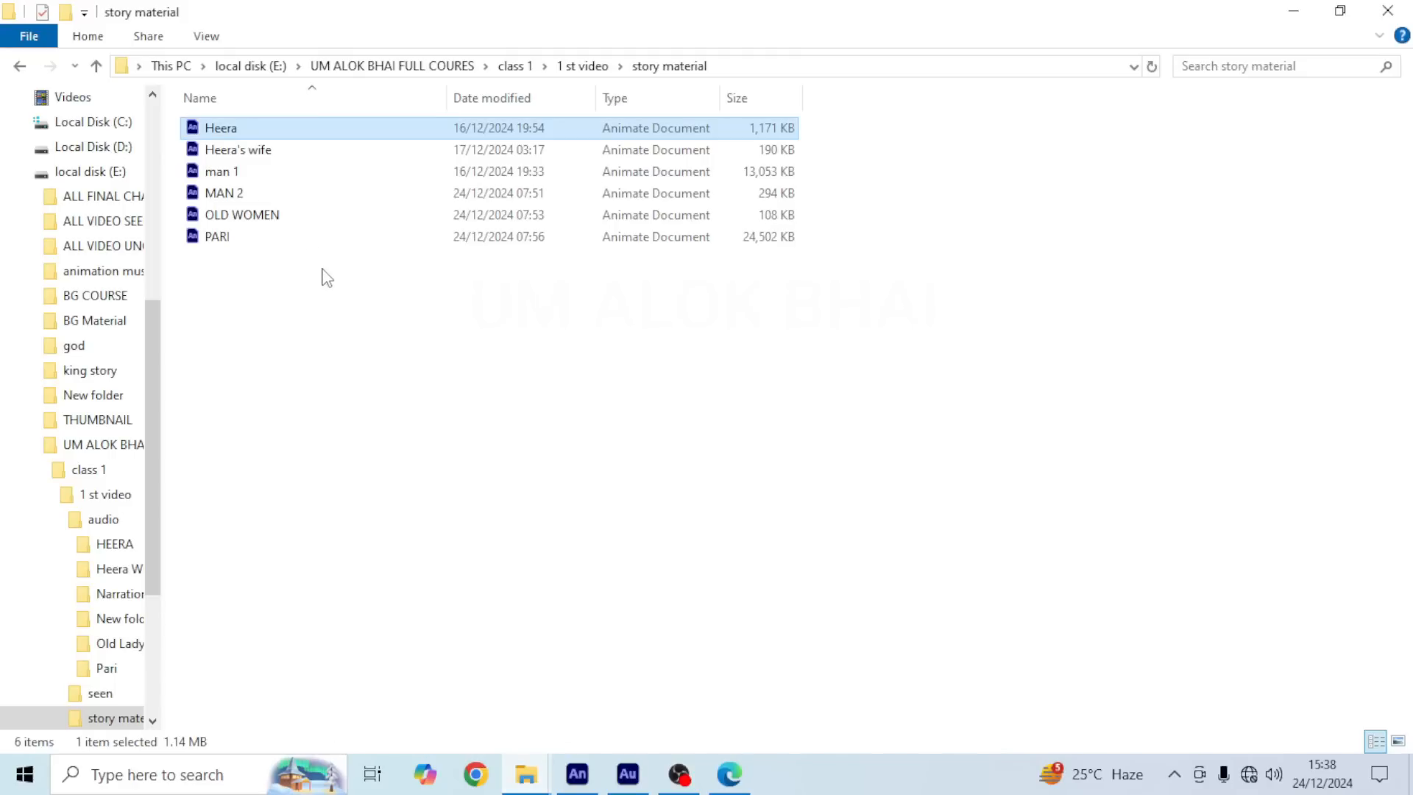
{"action": "double_click", "coordinate": [230, 129]}
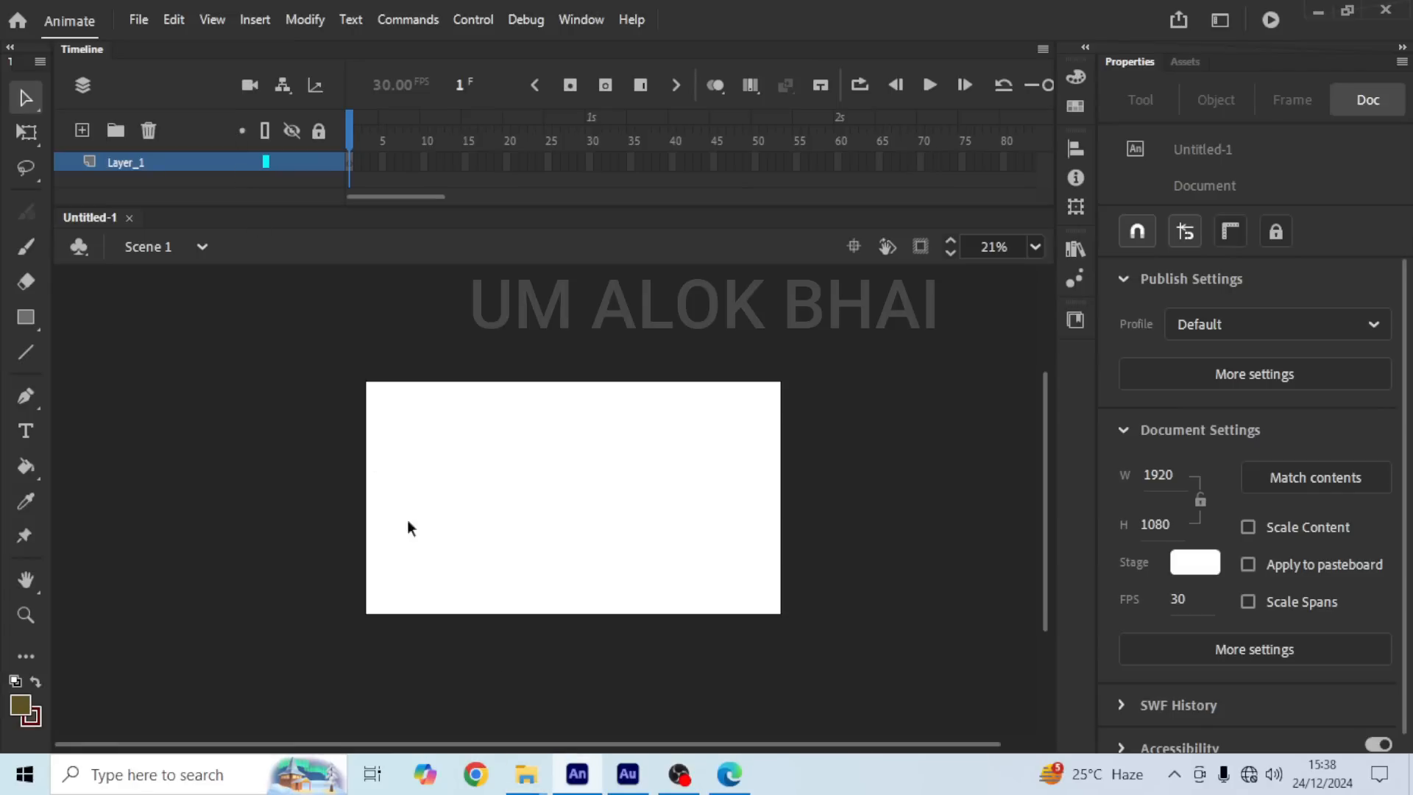
{"action": "mouse_move", "coordinate": [537, 778]}
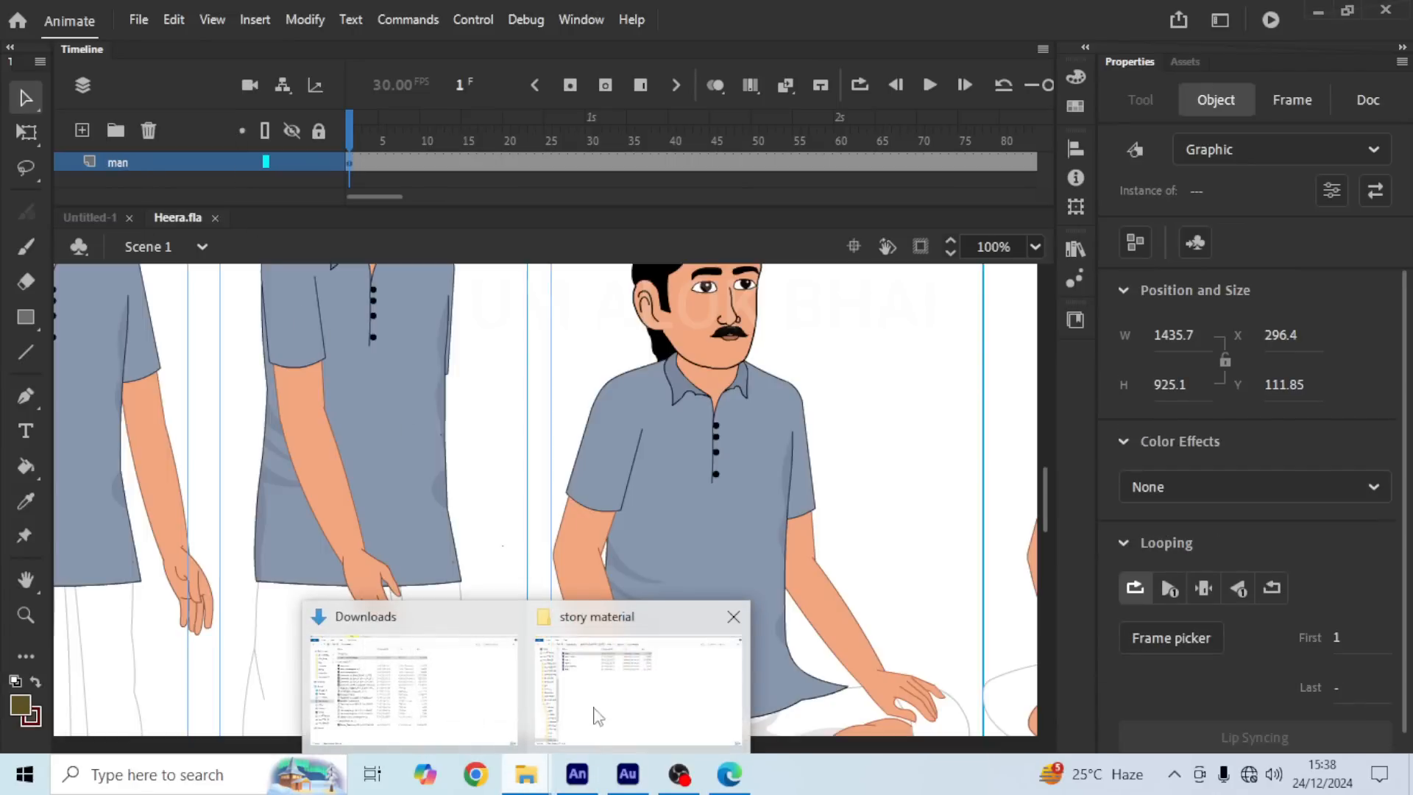
{"action": "left_click", "coordinate": [587, 690]}
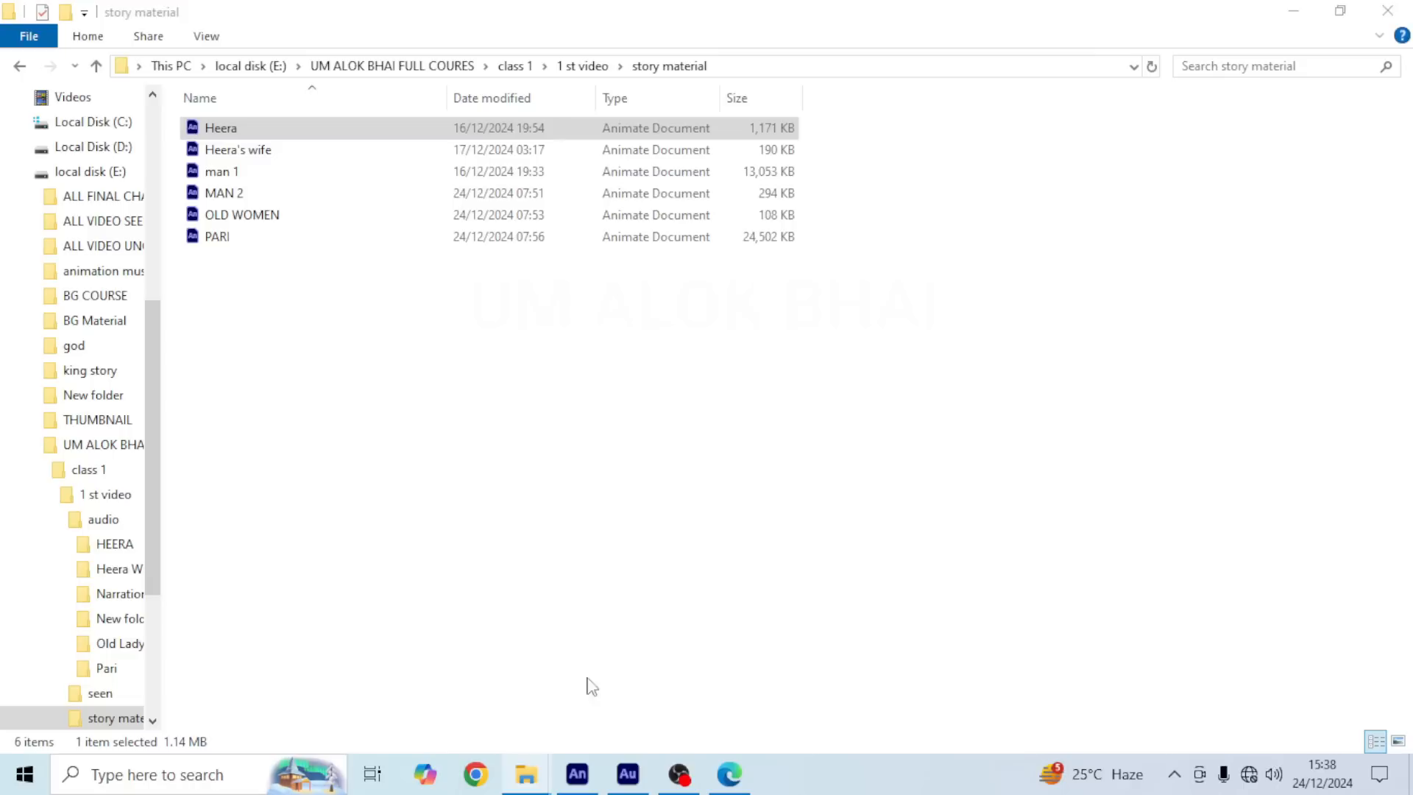
{"action": "double_click", "coordinate": [243, 154]}
{"action": "left_click", "coordinate": [582, 688]}
{"action": "double_click", "coordinate": [237, 171]}
Step: Open the MAN 2, OLD WOMEN and PARI character files from the story material folder in Animate
{"action": "mouse_move", "coordinate": [525, 776]}
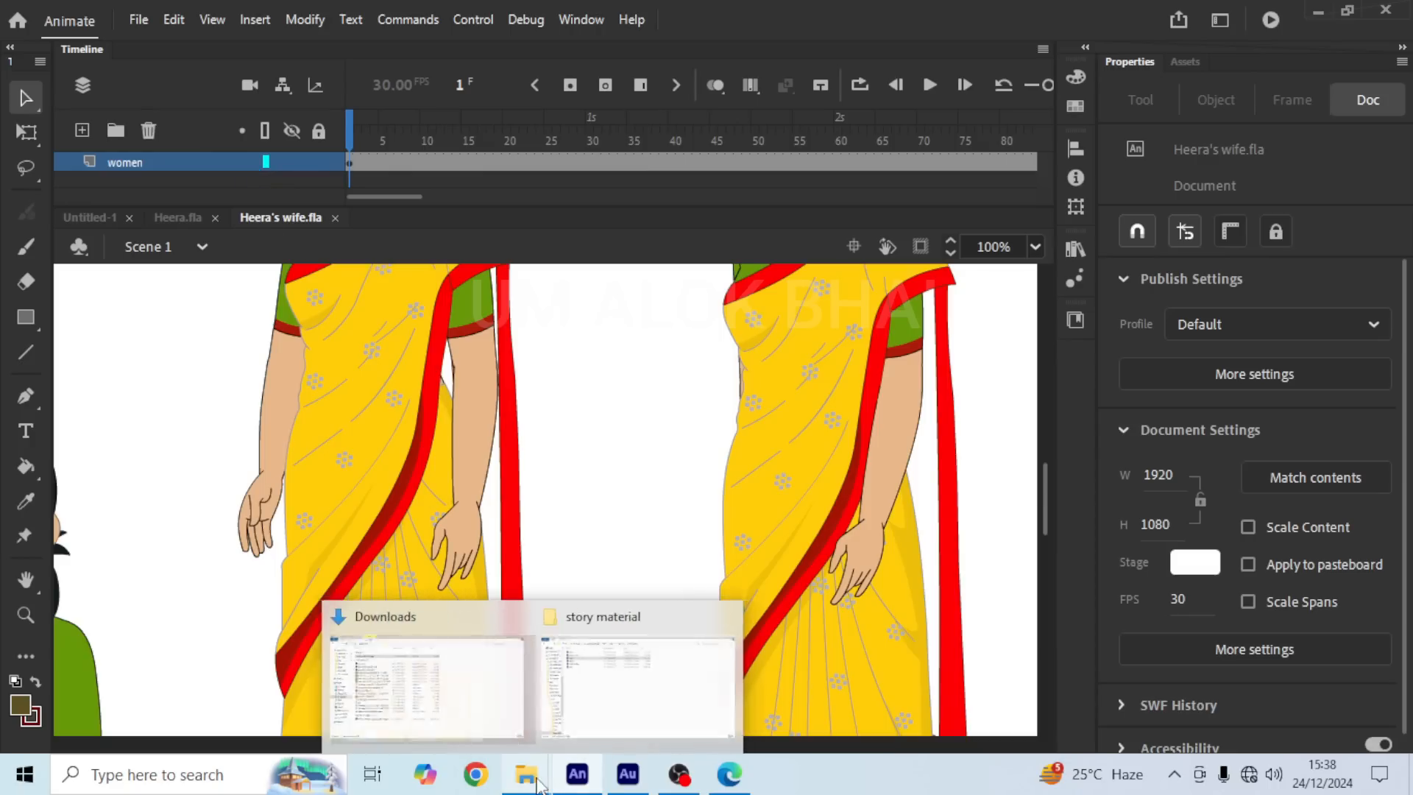
{"action": "left_click", "coordinate": [582, 688]}
{"action": "left_click", "coordinate": [225, 193]}
{"action": "double_click", "coordinate": [250, 196]}
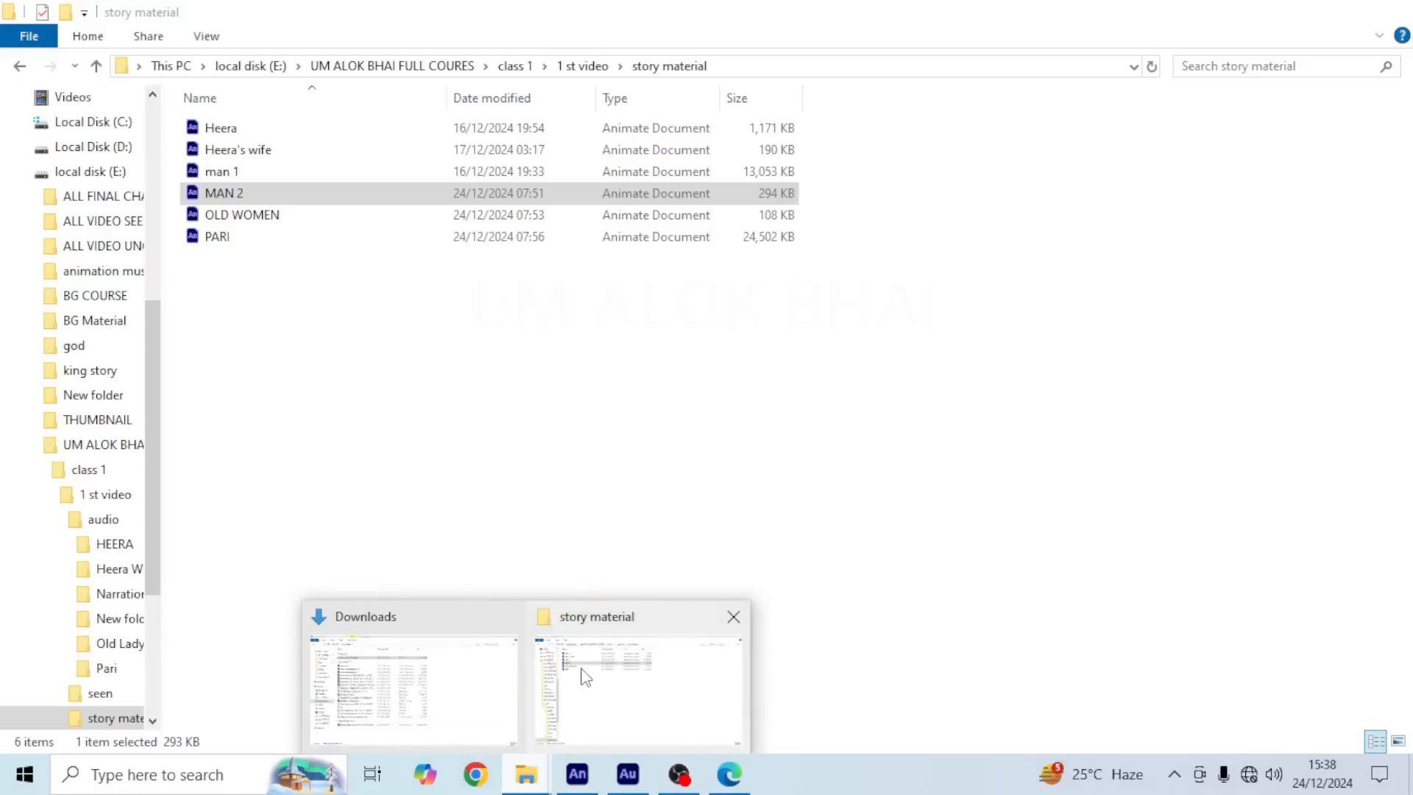
{"action": "left_click", "coordinate": [582, 674]}
{"action": "double_click", "coordinate": [258, 213]}
{"action": "left_click", "coordinate": [598, 682]}
{"action": "double_click", "coordinate": [231, 239]}
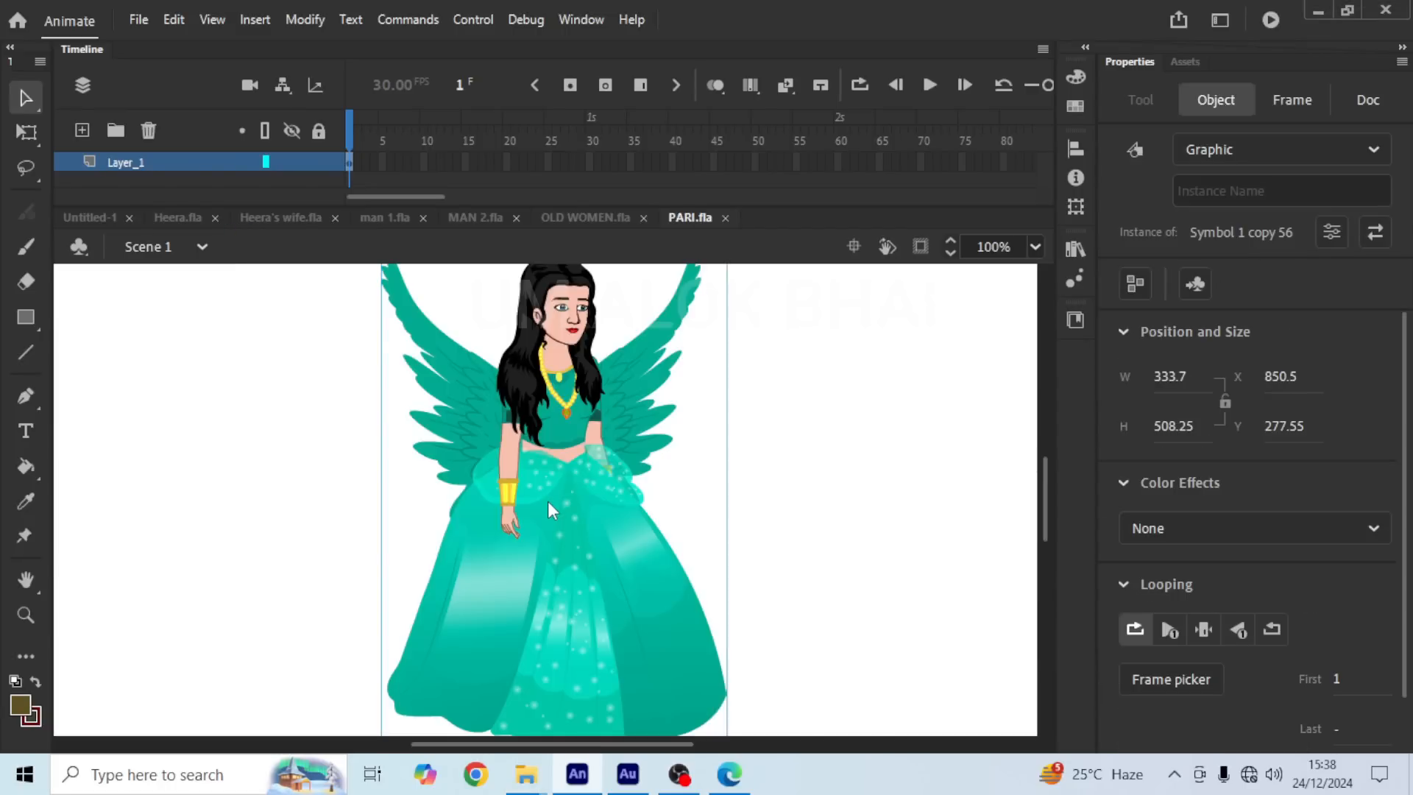
Step: Look over the character poses in each of the six open story character documents, from Heera to PARI
{"action": "scroll", "coordinate": [546, 508], "scroll_direction": "down", "scroll_amount": 4}
{"action": "left_click", "coordinate": [586, 220]}
{"action": "scroll", "coordinate": [571, 509], "scroll_direction": "down", "scroll_amount": 5}
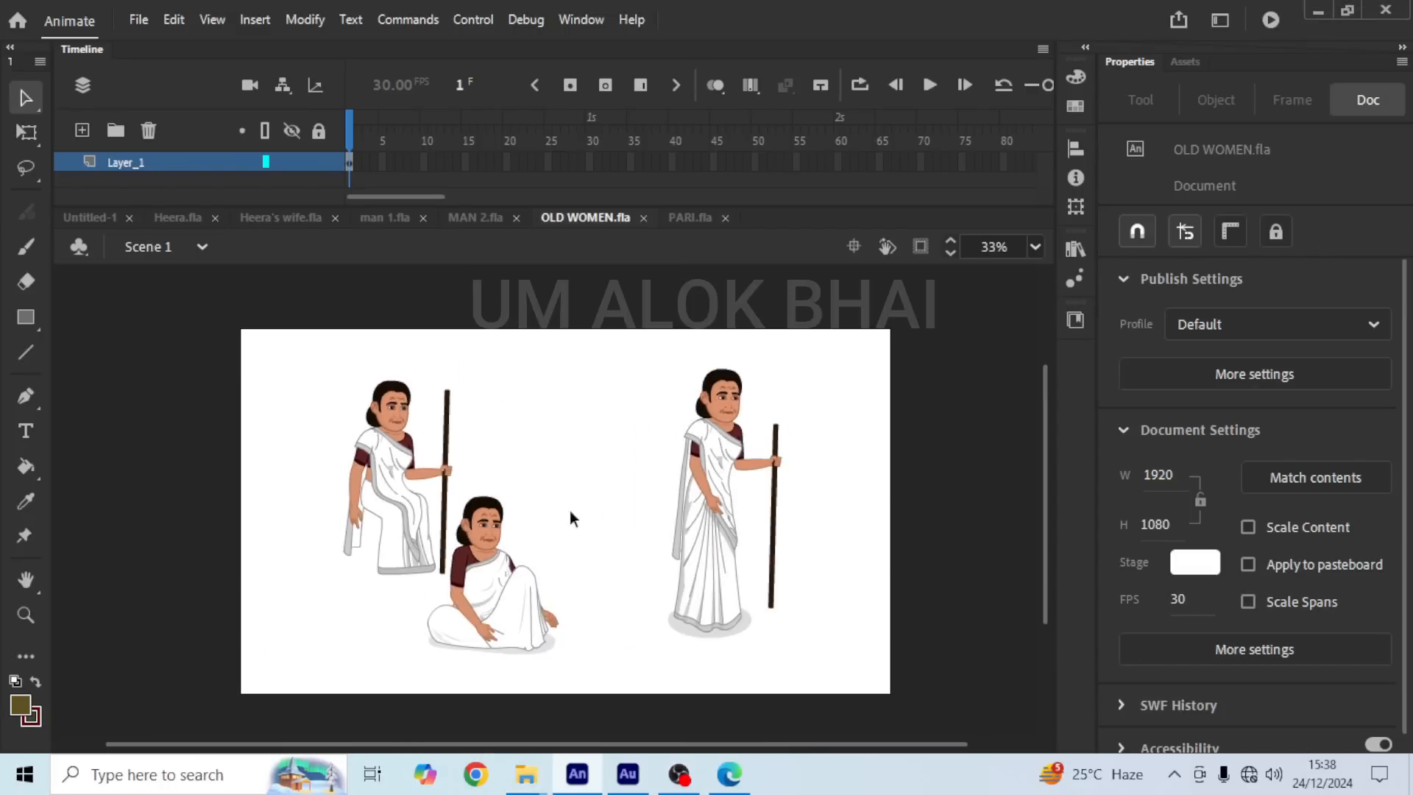
{"action": "left_click", "coordinate": [474, 218]}
{"action": "left_click", "coordinate": [384, 217]}
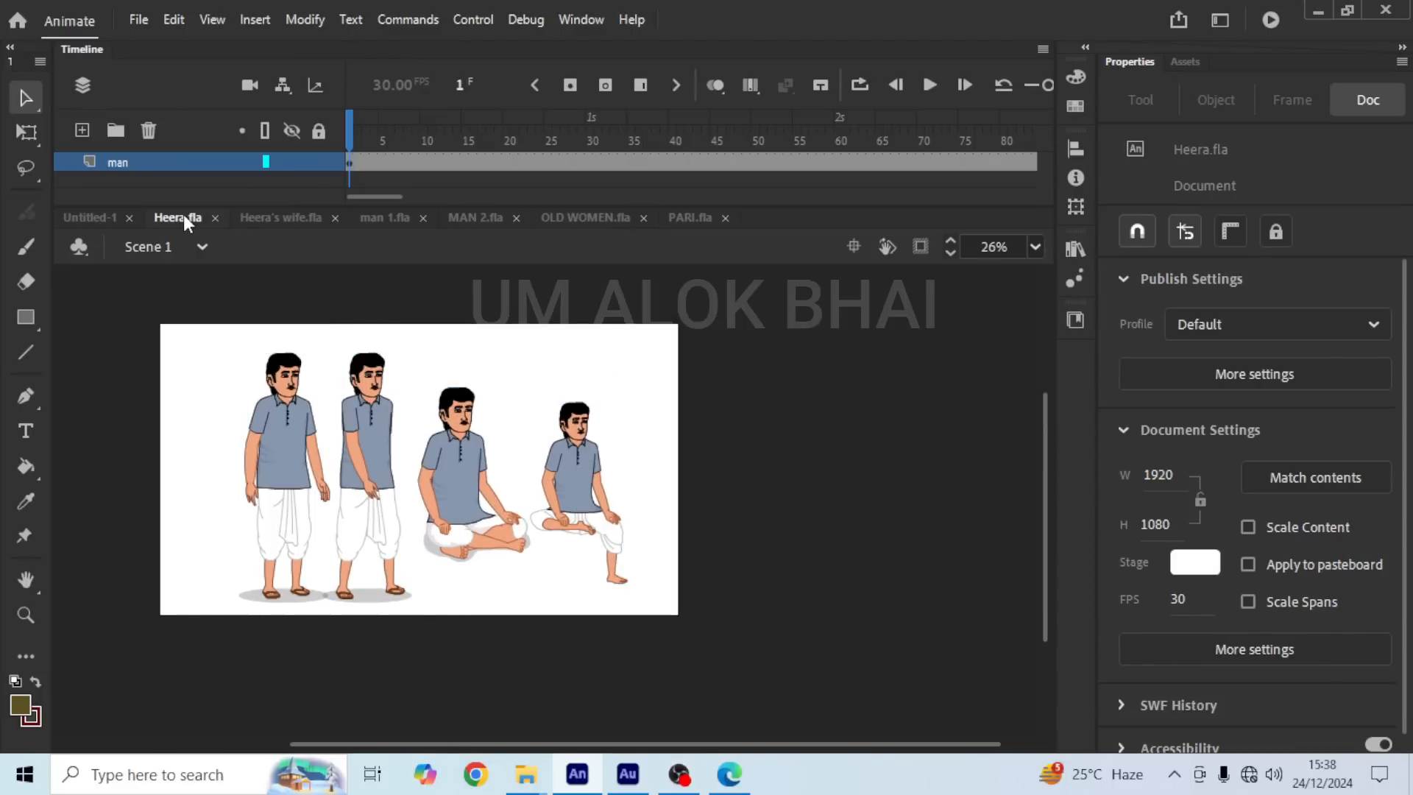
{"action": "left_click", "coordinate": [289, 221]}
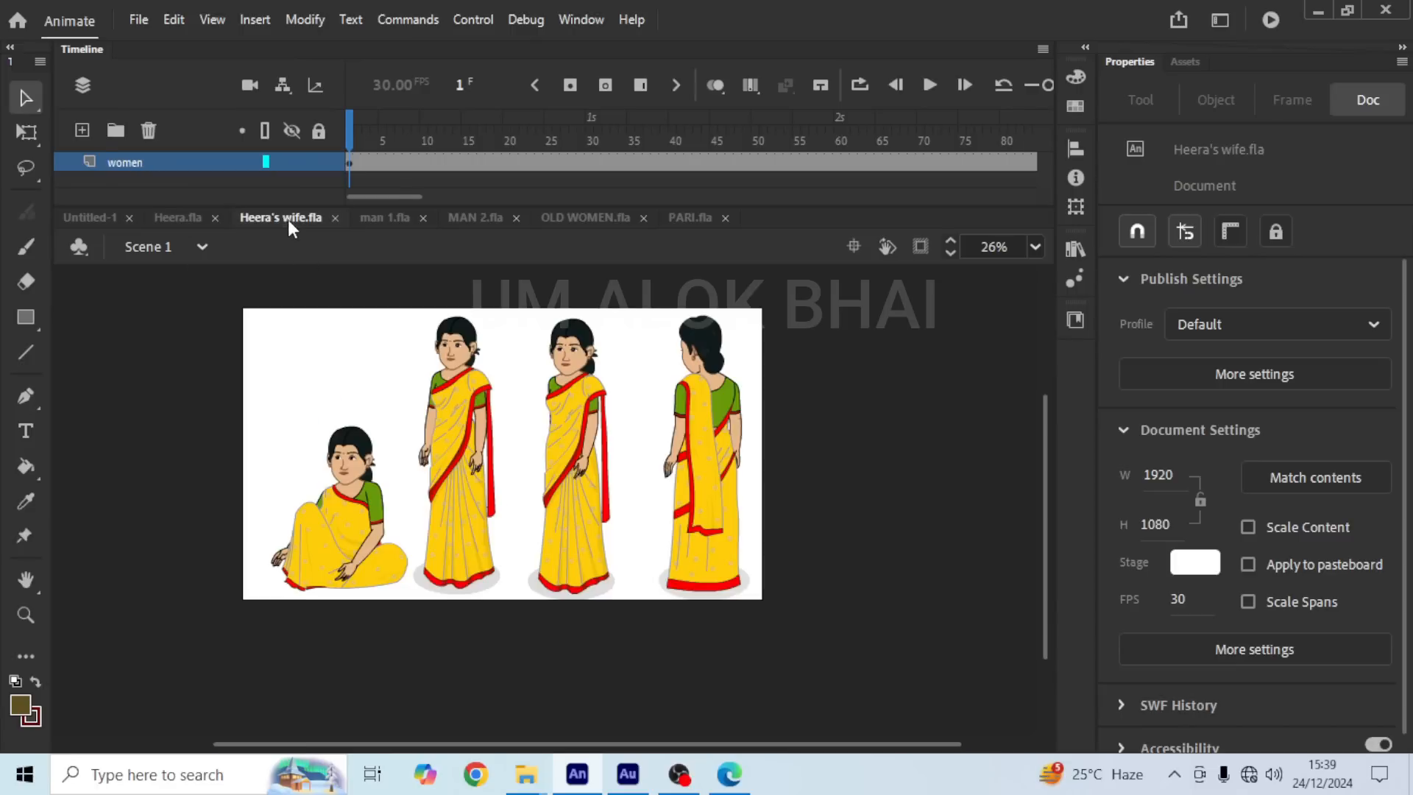
{"action": "left_click", "coordinate": [374, 218]}
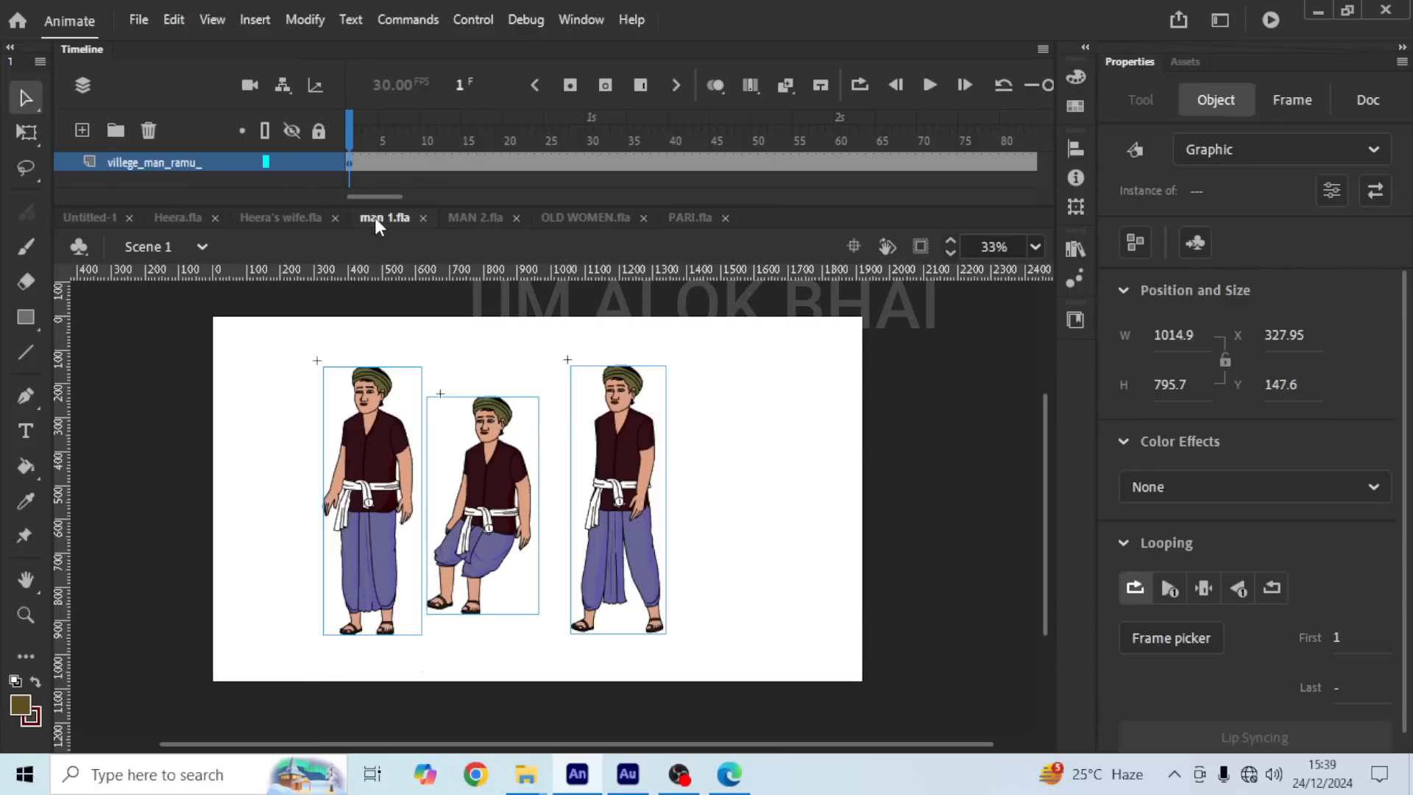
{"action": "left_click", "coordinate": [468, 219]}
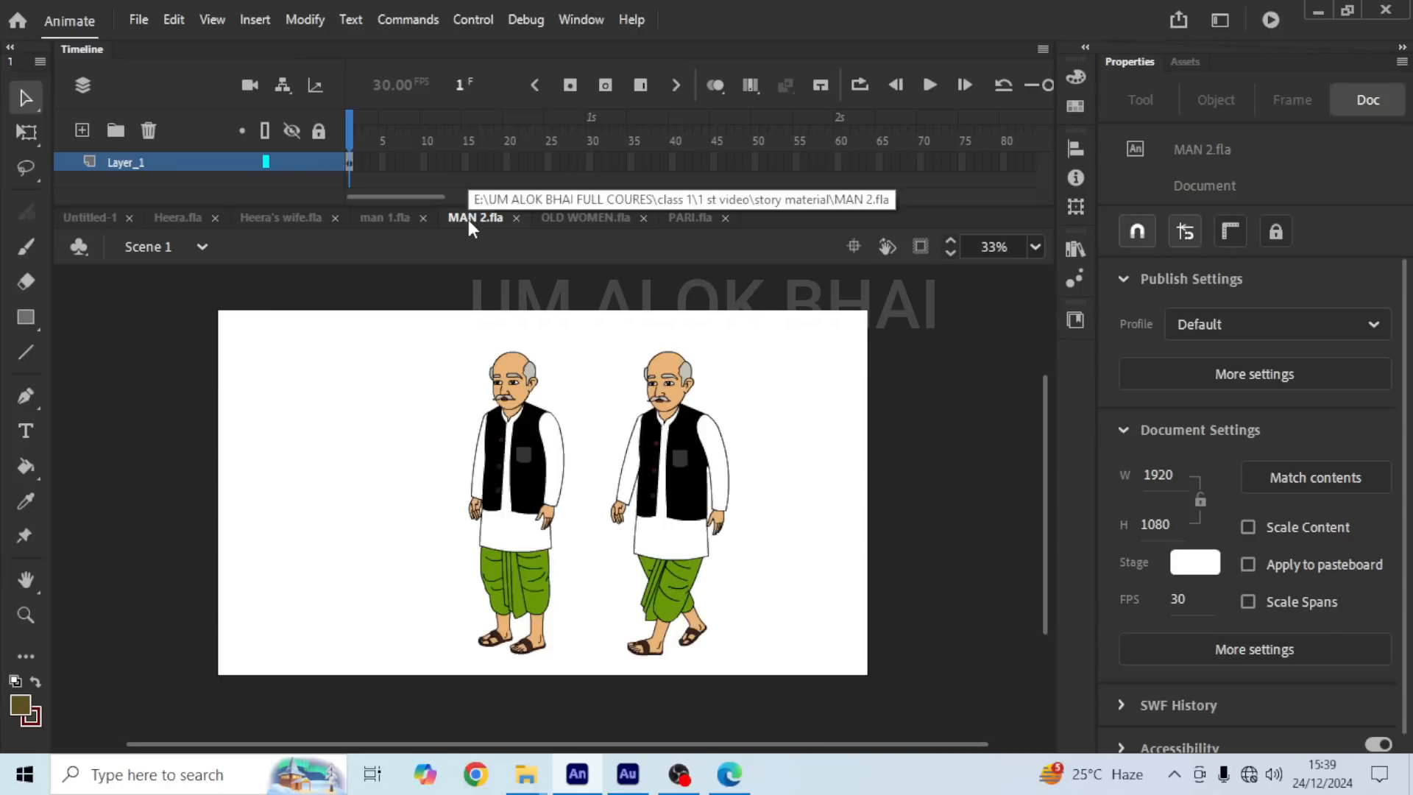
{"action": "left_click", "coordinate": [594, 218]}
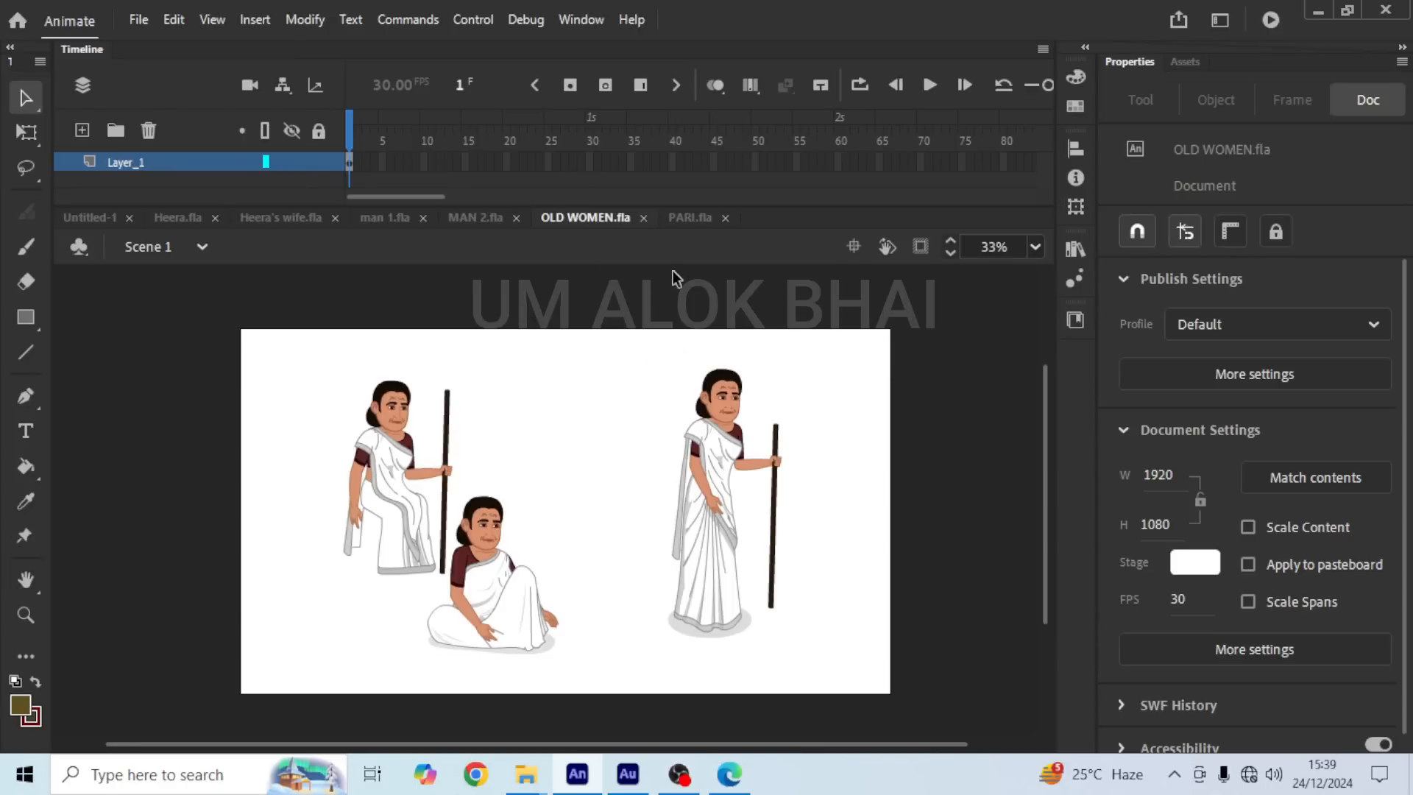
{"action": "left_click", "coordinate": [673, 218]}
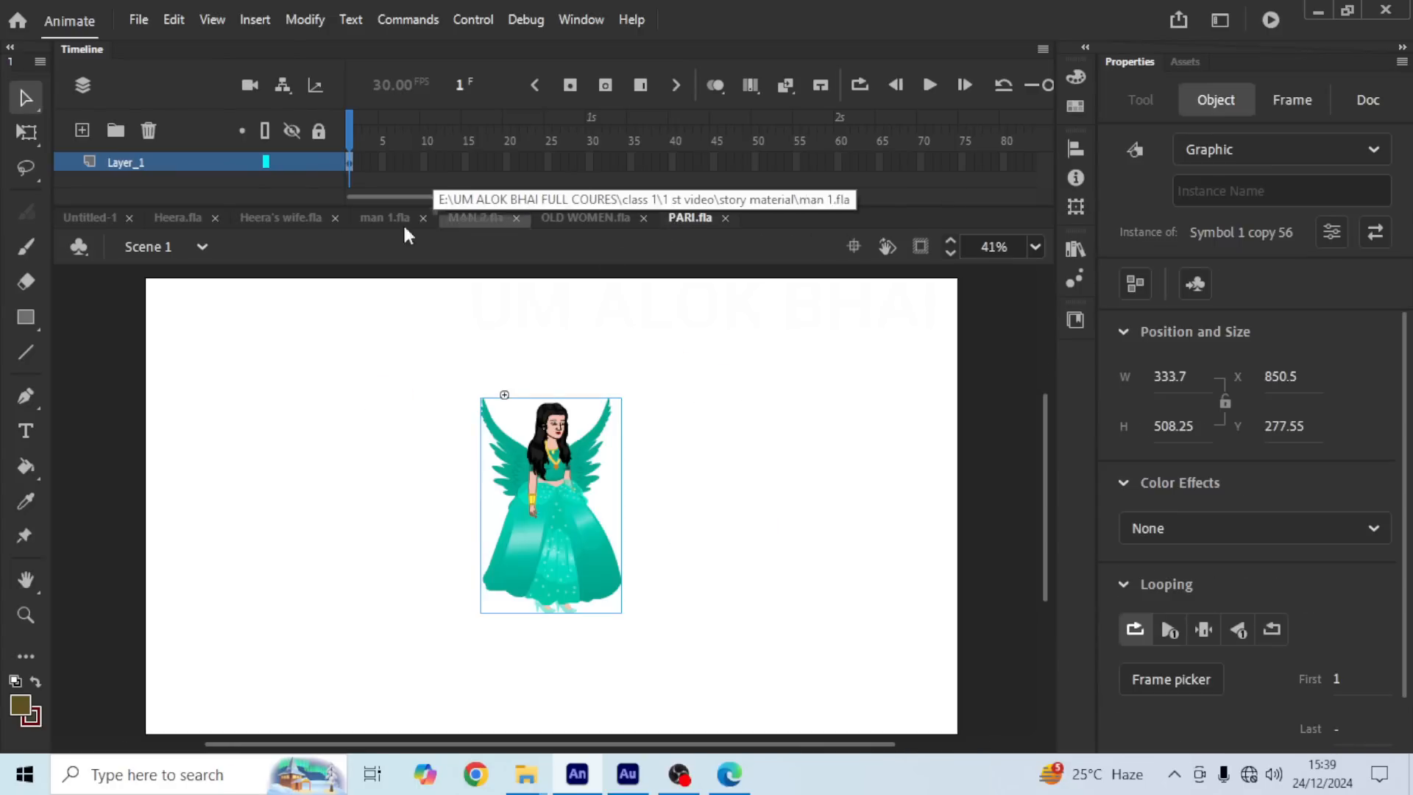
Step: Rename the only layer of the new untitled document as audio
{"action": "left_click", "coordinate": [89, 219]}
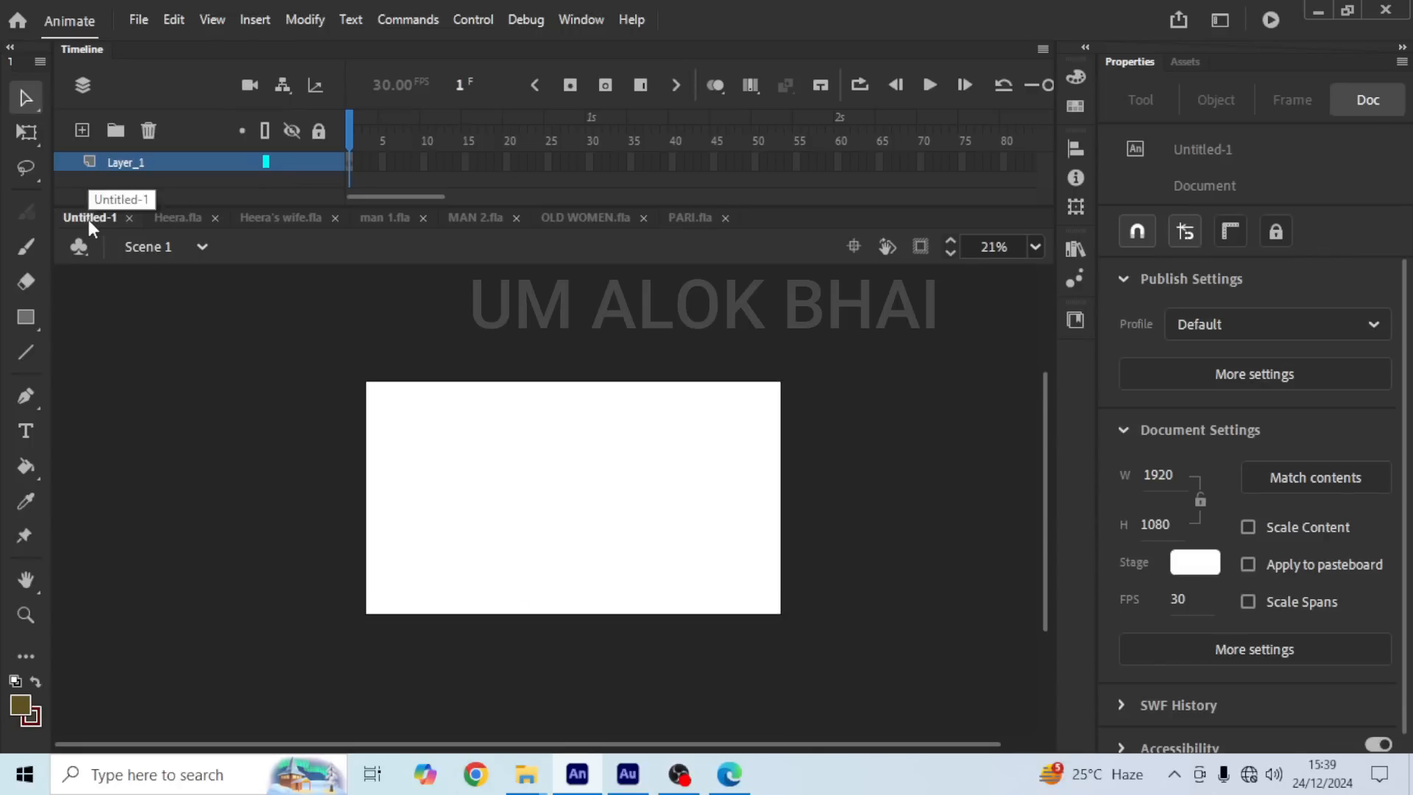
{"action": "double_click", "coordinate": [130, 162]}
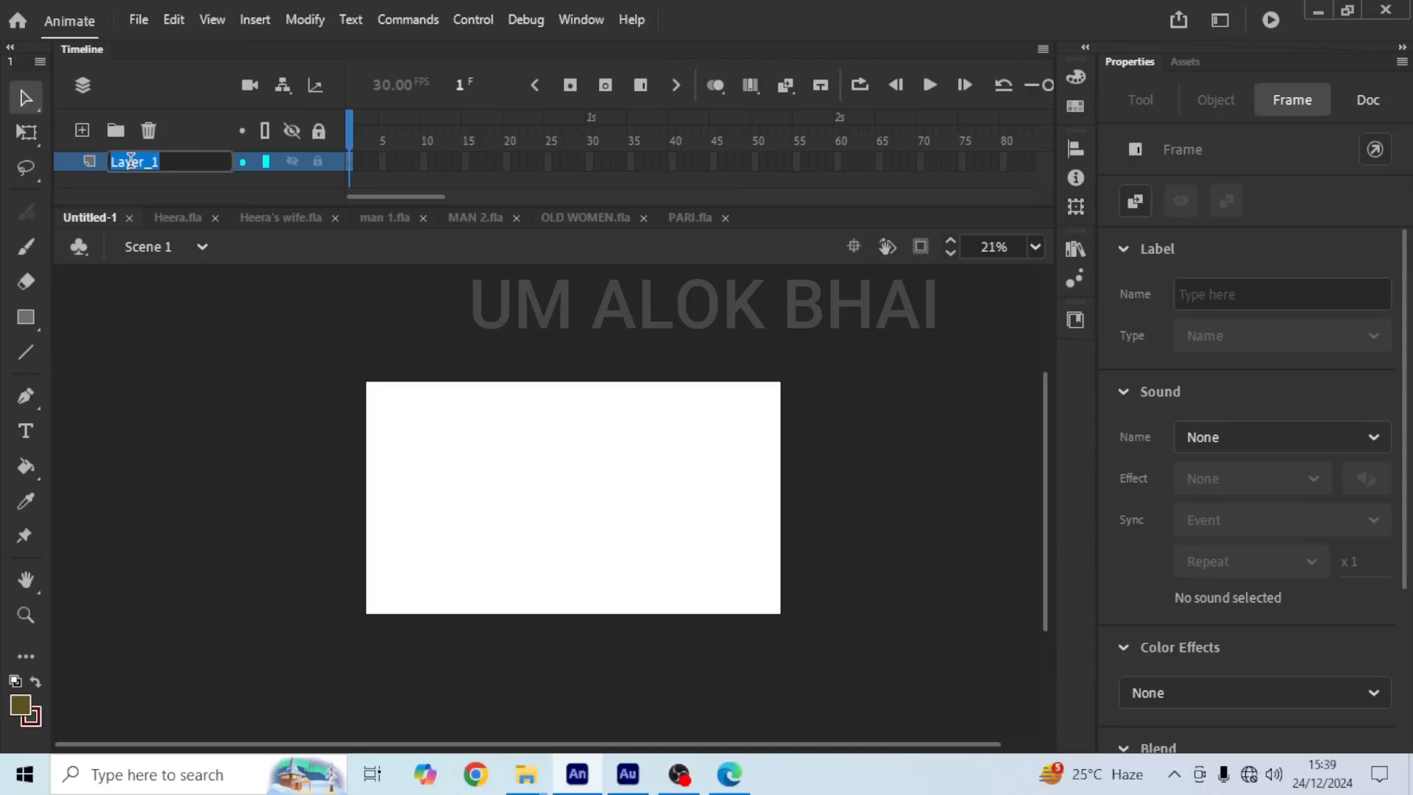
{"action": "type", "text": "audio"}
{"action": "key", "text": "Return"}
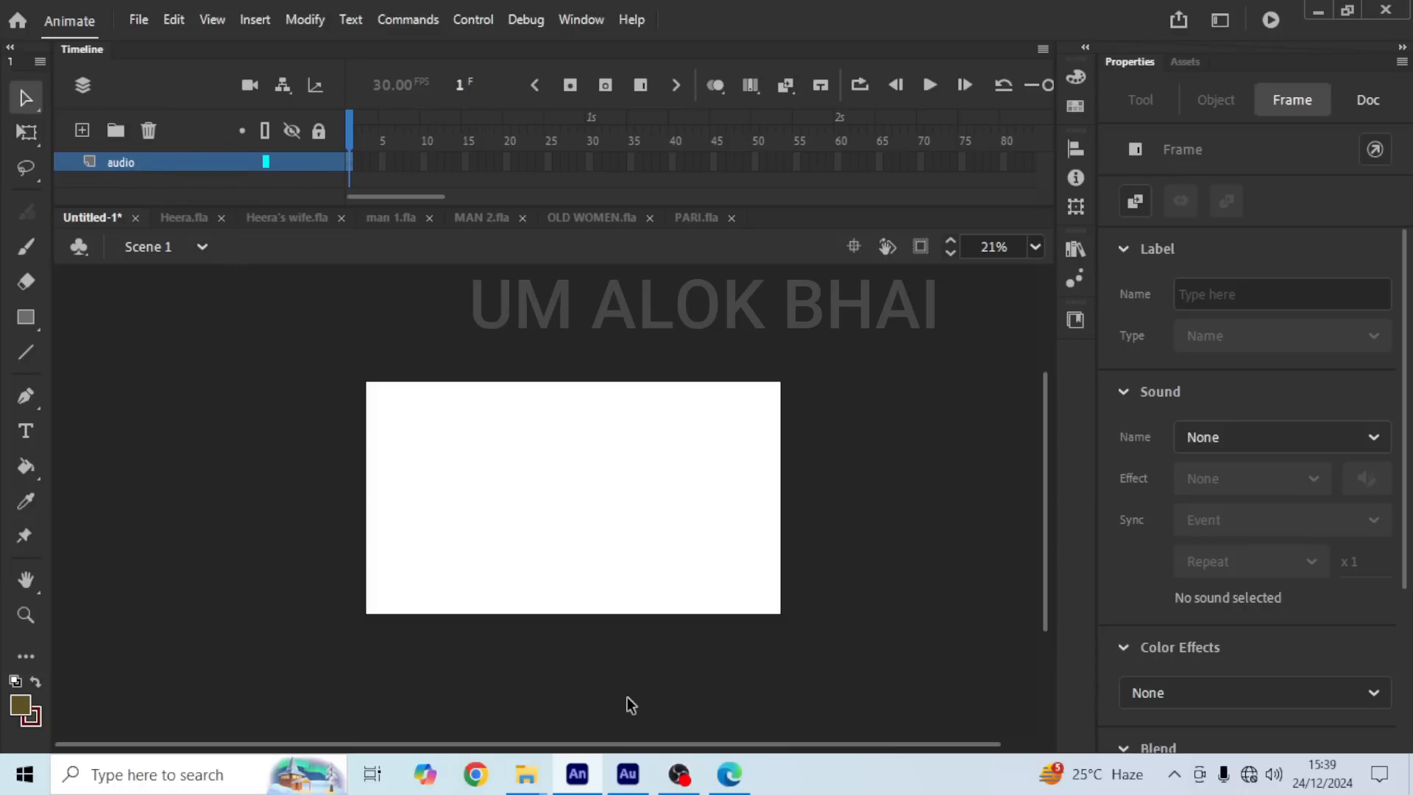
Step: Switch to the full story PDF in the browser and read the opening narration of the script
{"action": "left_click", "coordinate": [729, 774]}
{"action": "scroll", "coordinate": [671, 394], "scroll_direction": "up", "scroll_amount": 7}
{"action": "scroll", "coordinate": [671, 394], "scroll_direction": "down", "scroll_amount": 4}
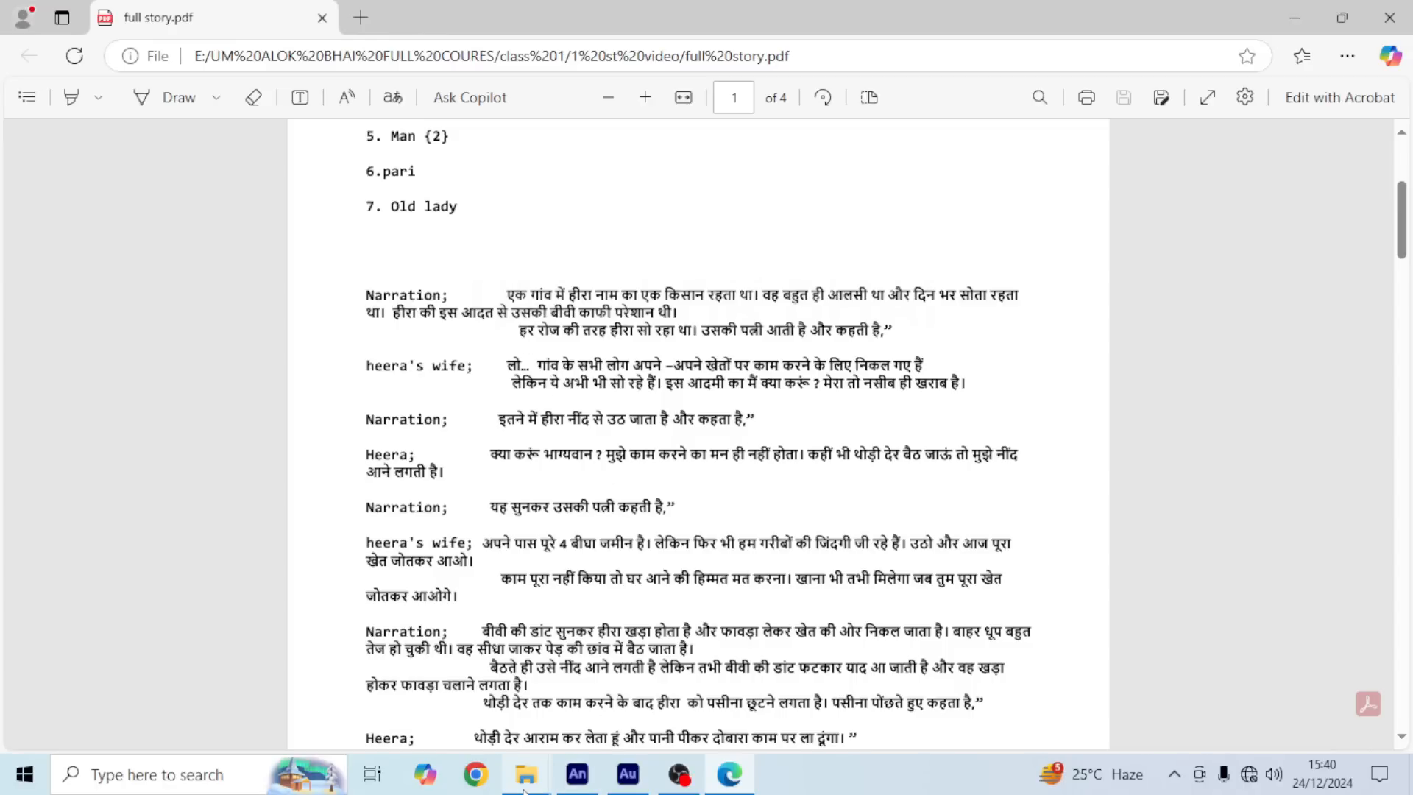
Step: Open the Narration folder inside the audio folder in File Explorer and play the Marker 01 clip briefly
{"action": "mouse_move", "coordinate": [525, 773]}
{"action": "left_click", "coordinate": [606, 695]}
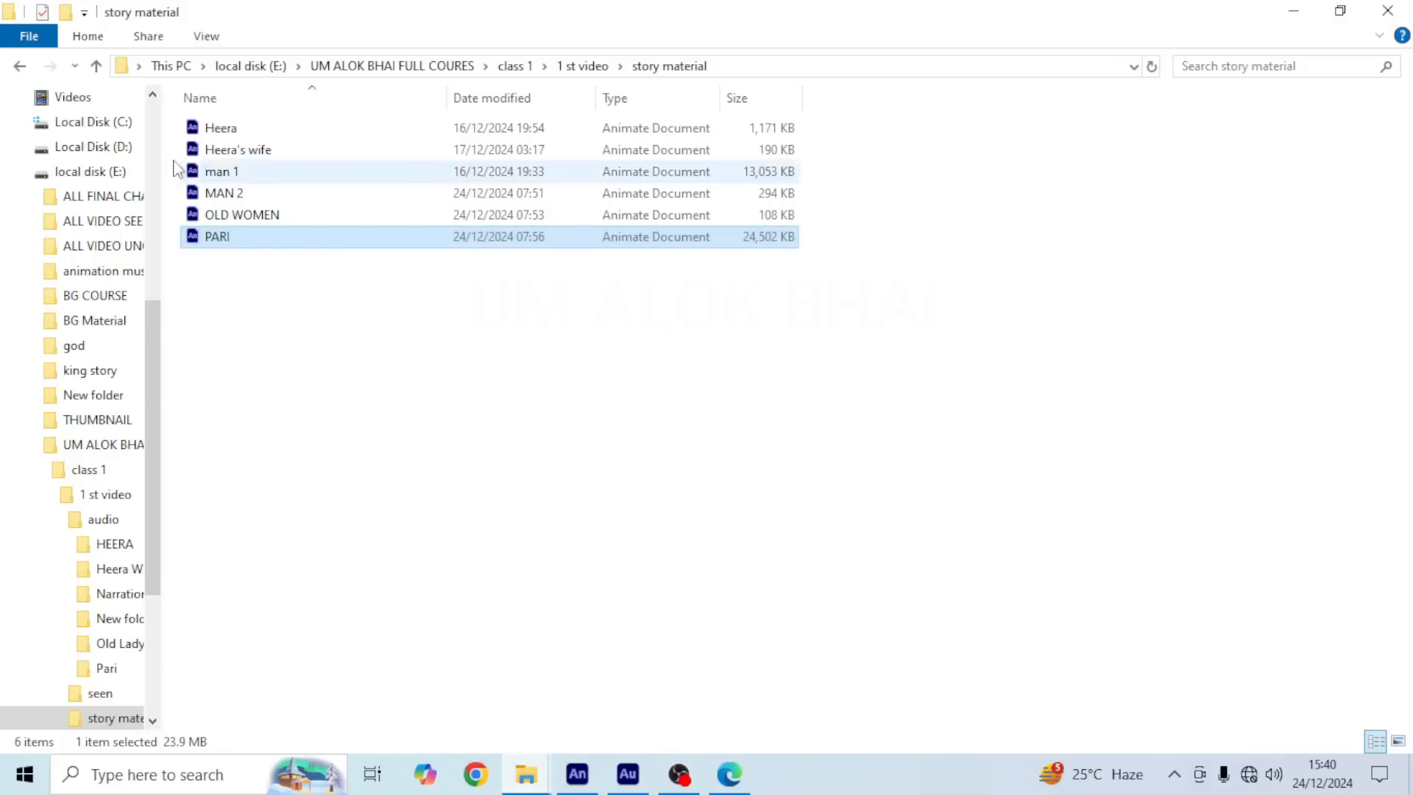
{"action": "left_click", "coordinate": [96, 65]}
{"action": "double_click", "coordinate": [256, 133]}
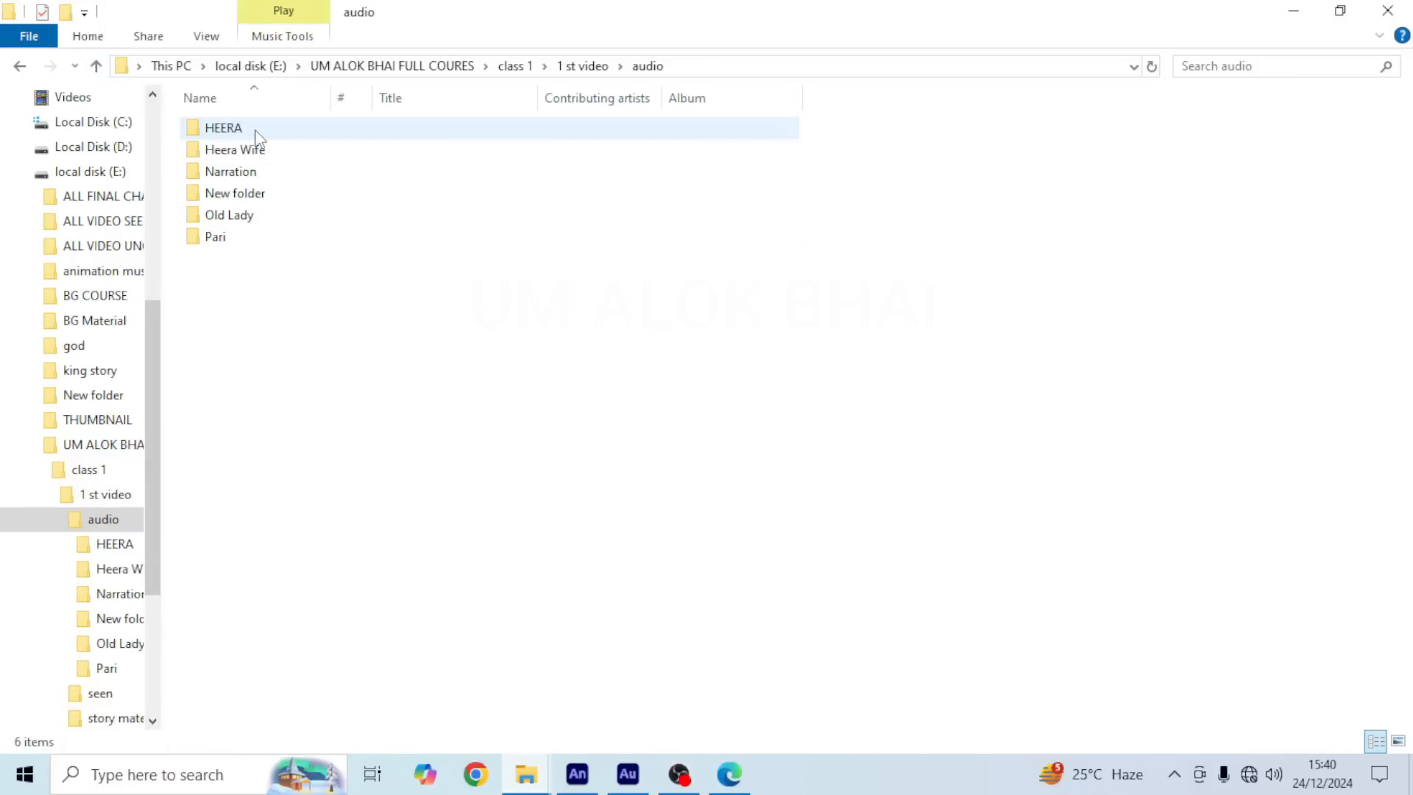
{"action": "double_click", "coordinate": [269, 174]}
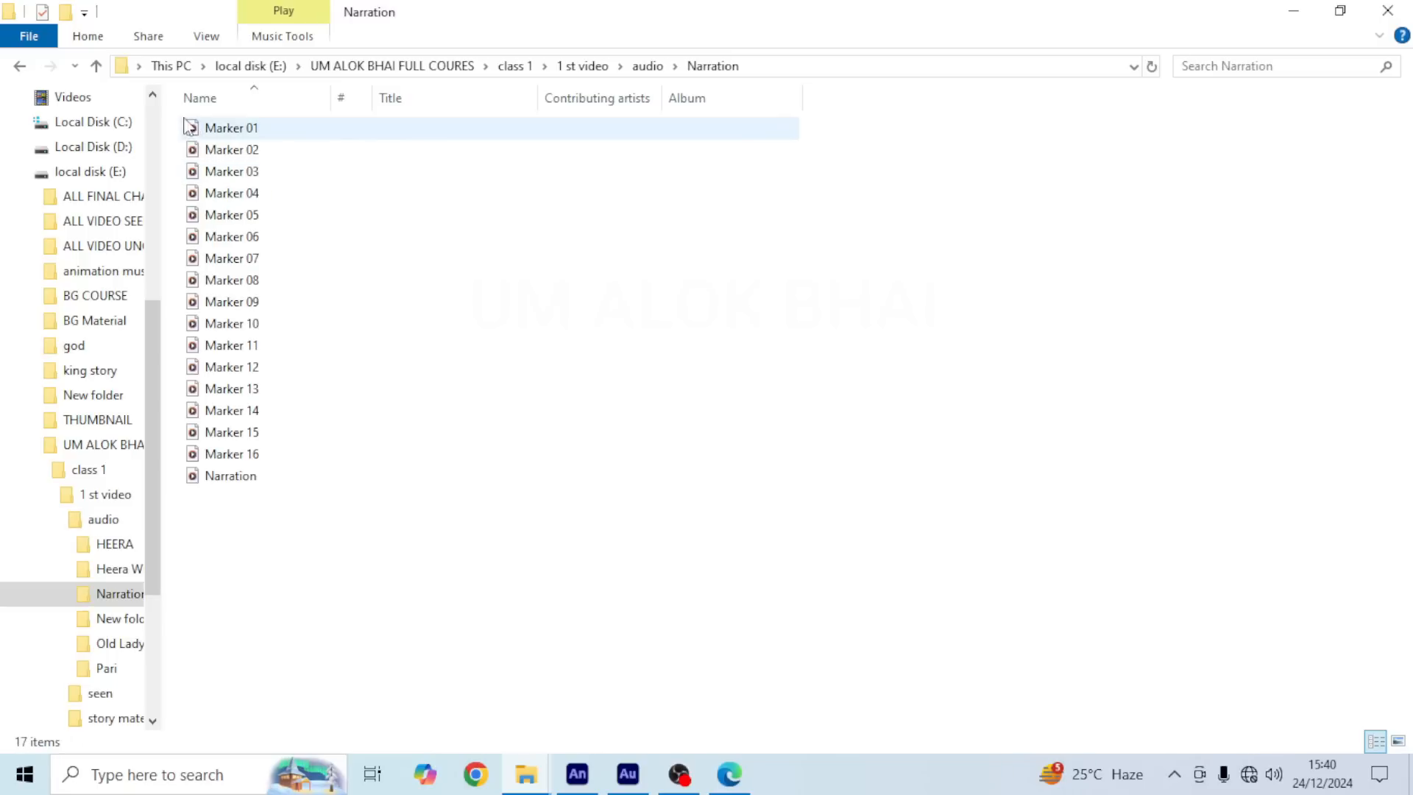
{"action": "double_click", "coordinate": [230, 131]}
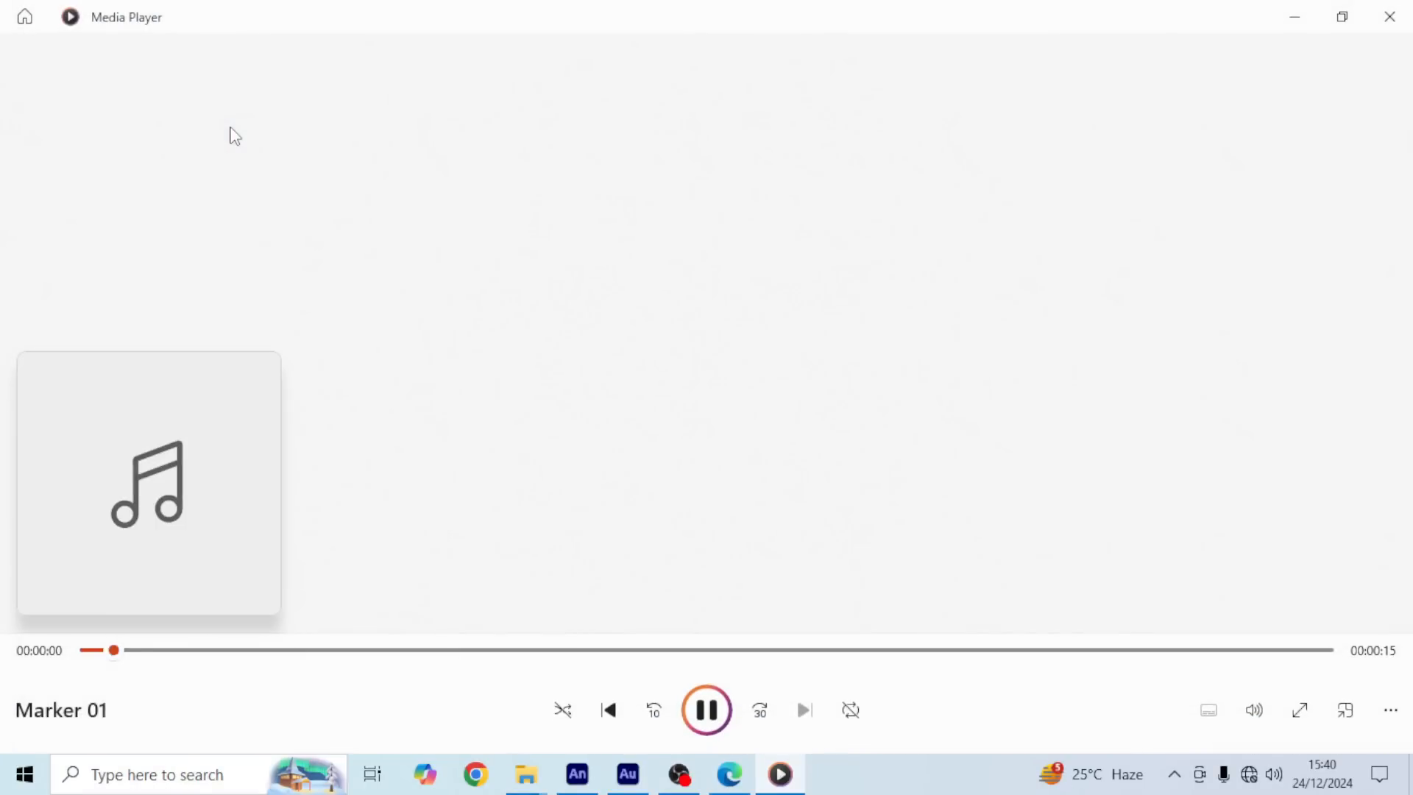
{"action": "left_click", "coordinate": [1389, 20]}
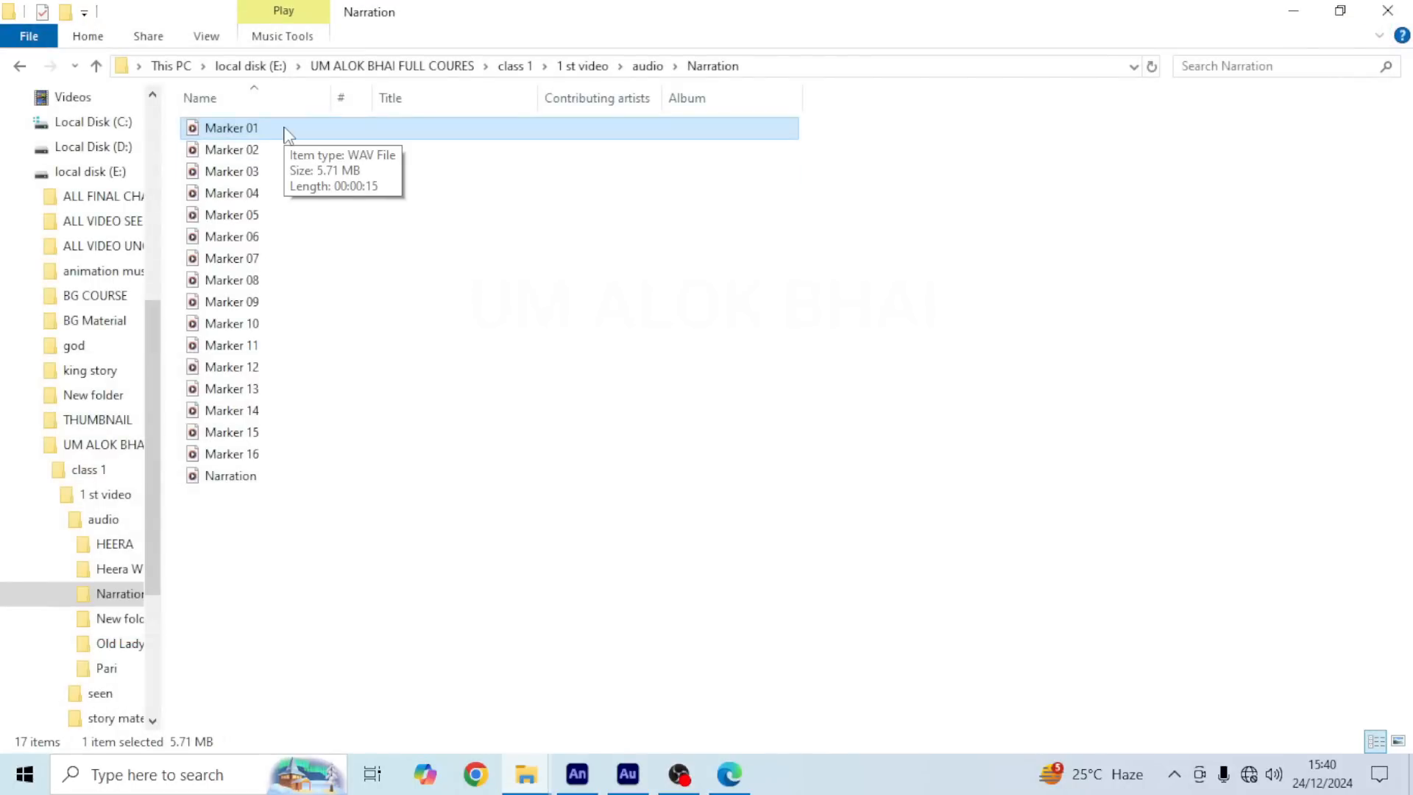
Step: Import the narration clip Marker 01 onto the untitled document's audio layer and extend the layer's frames to cover the whole sound
{"action": "mouse_move", "coordinate": [285, 133]}
{"action": "left_mouse_down"}
{"action": "mouse_move", "coordinate": [381, 157]}
{"action": "mouse_move", "coordinate": [462, 312]}
{"action": "mouse_move", "coordinate": [549, 542]}
{"action": "mouse_move", "coordinate": [584, 713]}
{"action": "mouse_move", "coordinate": [577, 776]}
{"action": "mouse_move", "coordinate": [534, 522]}
{"action": "left_mouse_up"}
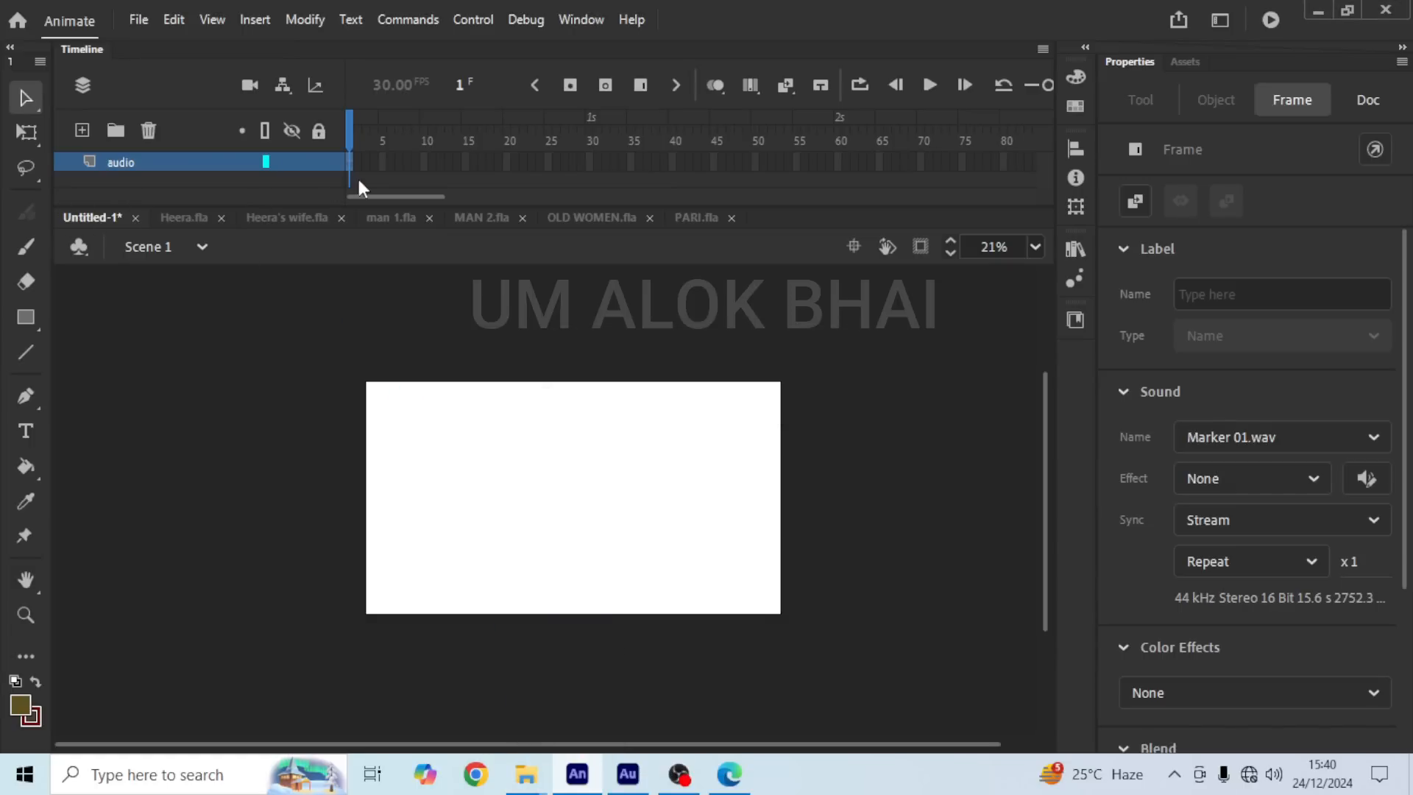
{"action": "left_click_drag", "start_coordinate": [368, 160], "coordinate": [855, 160]}
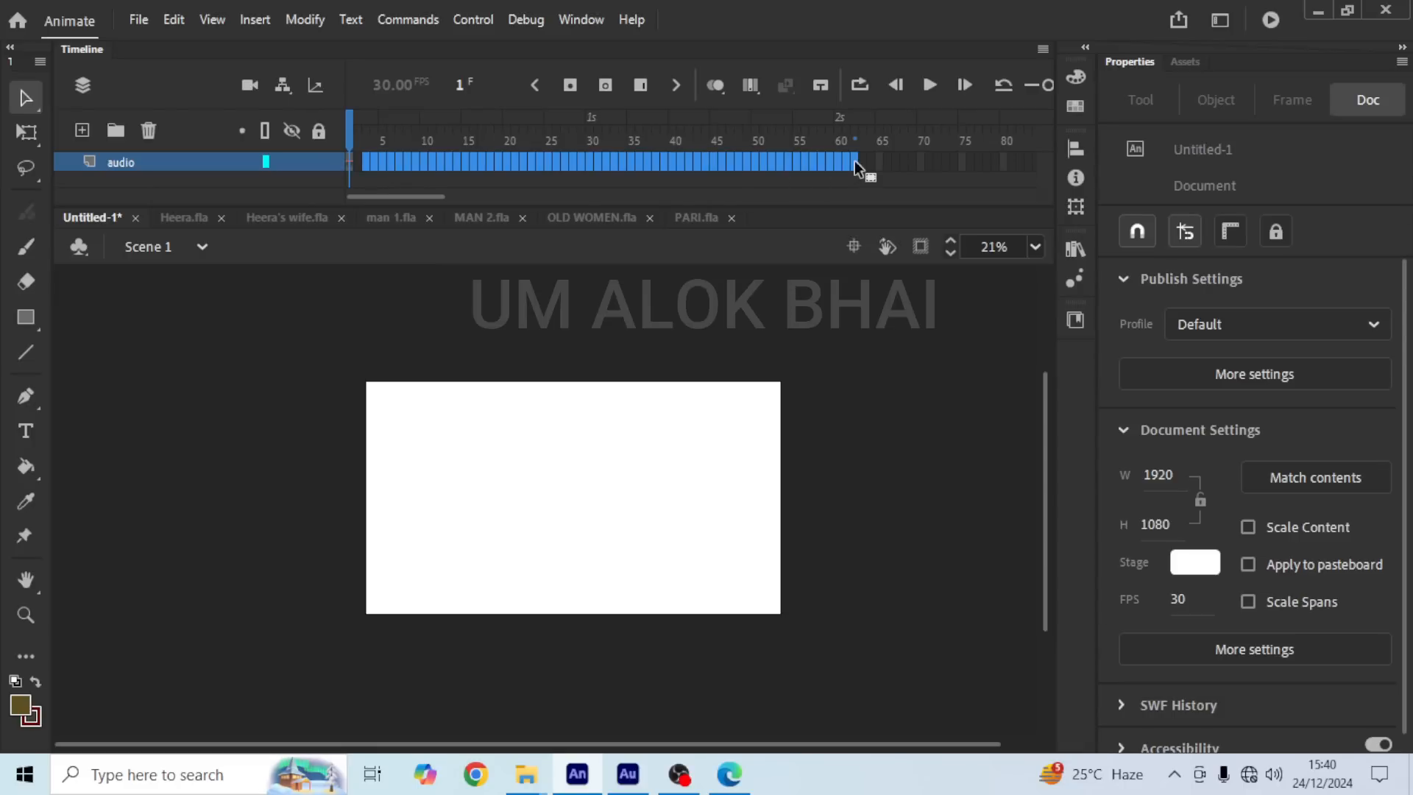
{"action": "left_click", "coordinate": [855, 160]}
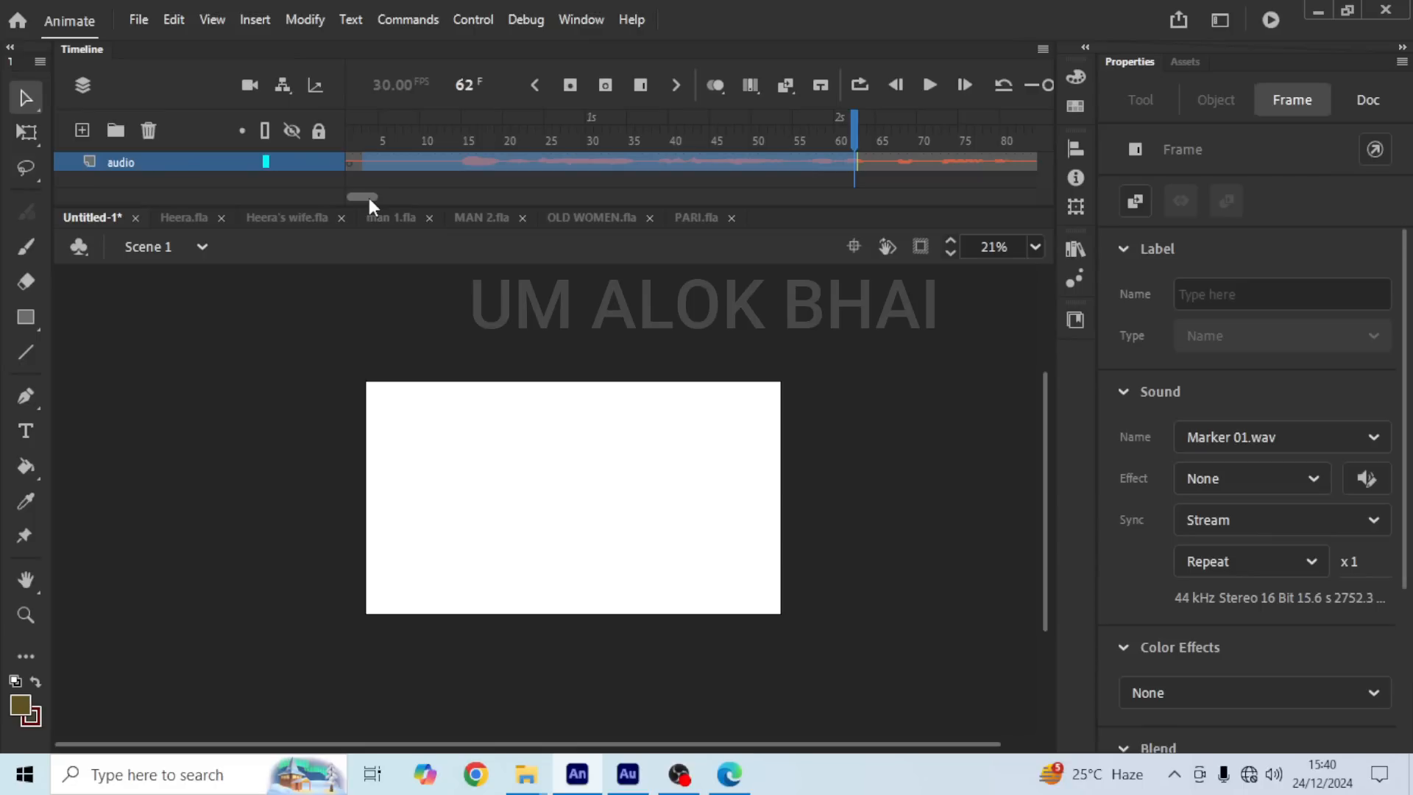
{"action": "left_click_drag", "start_coordinate": [369, 199], "coordinate": [530, 196]}
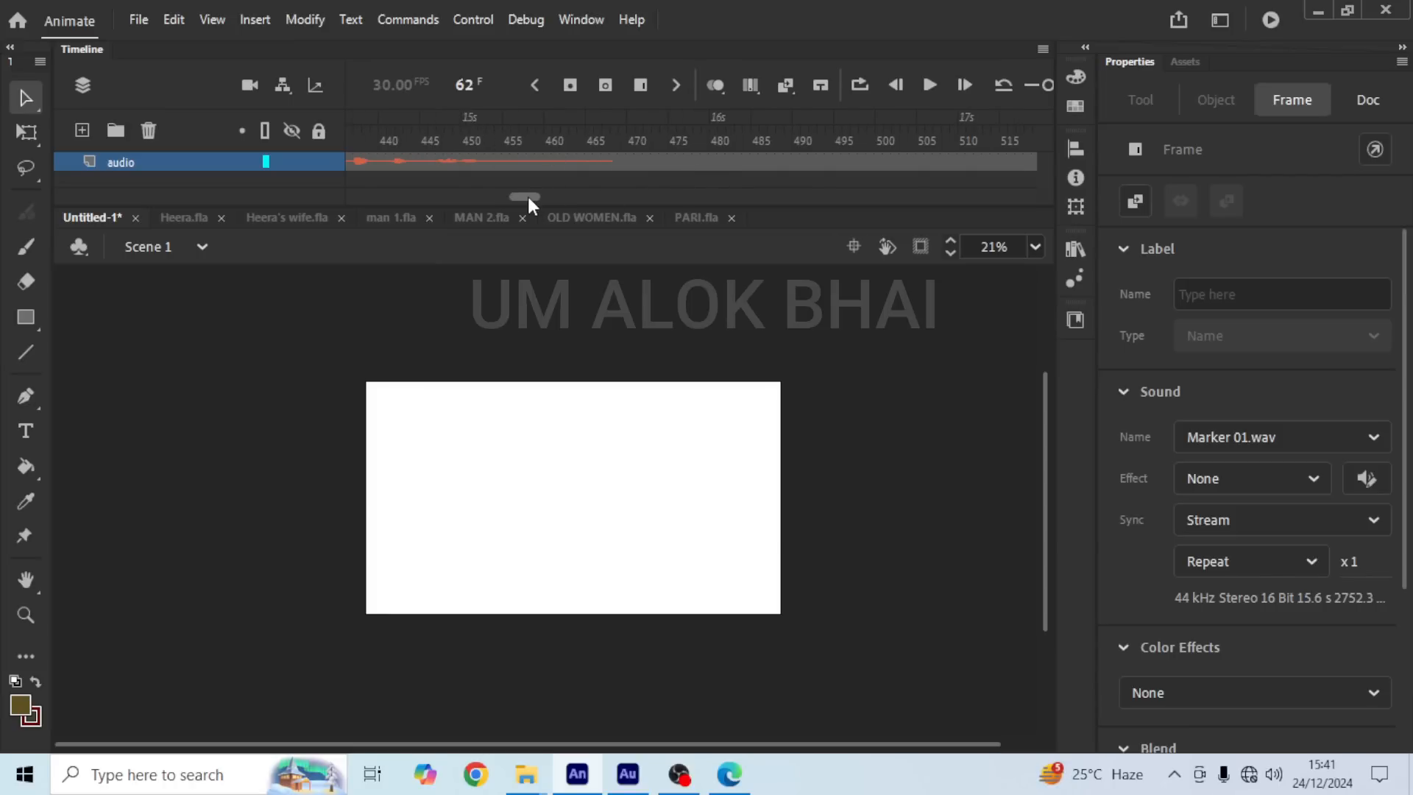
{"action": "left_click_drag", "start_coordinate": [527, 192], "coordinate": [340, 192]}
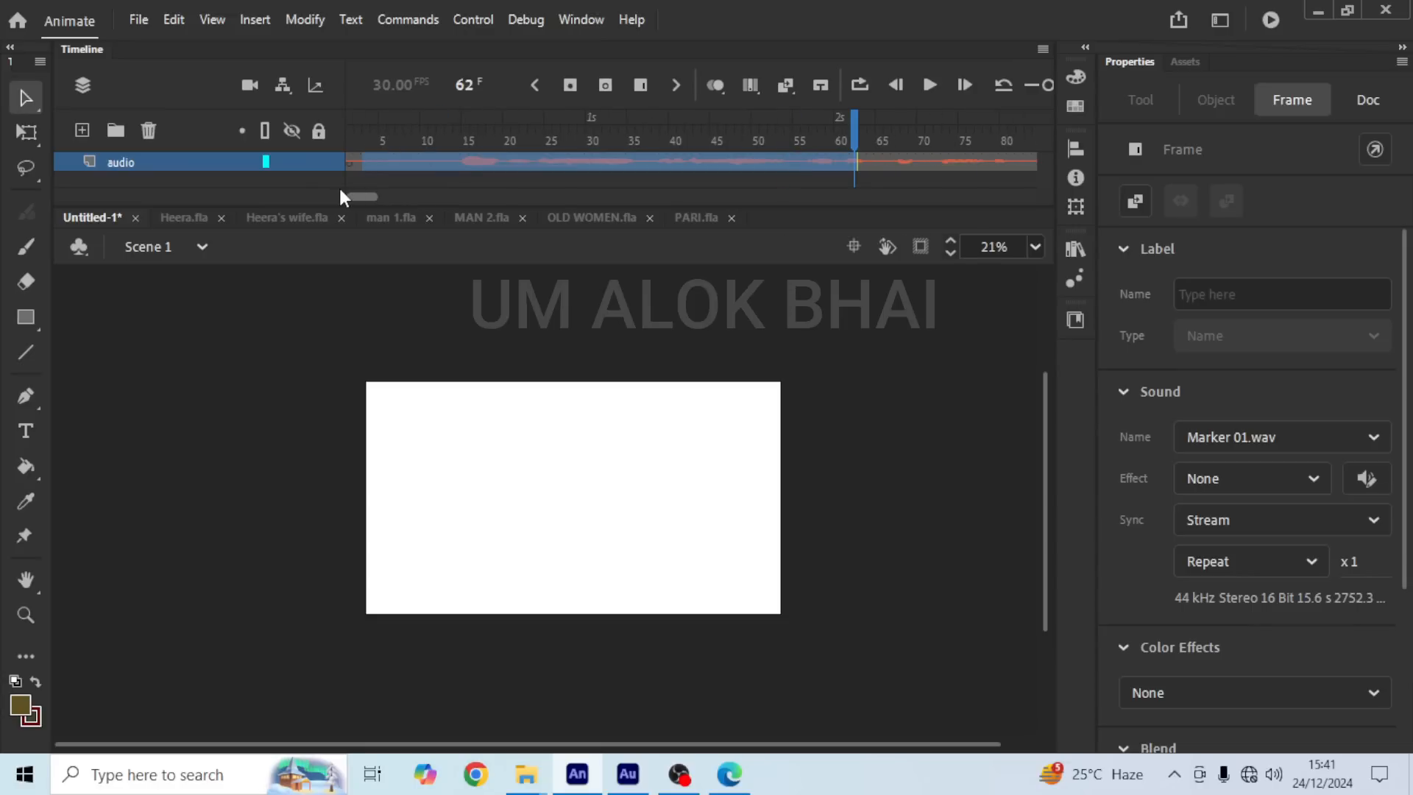
Step: Add a new layer below the audio layer and rename it backgrund
{"action": "left_click", "coordinate": [346, 135]}
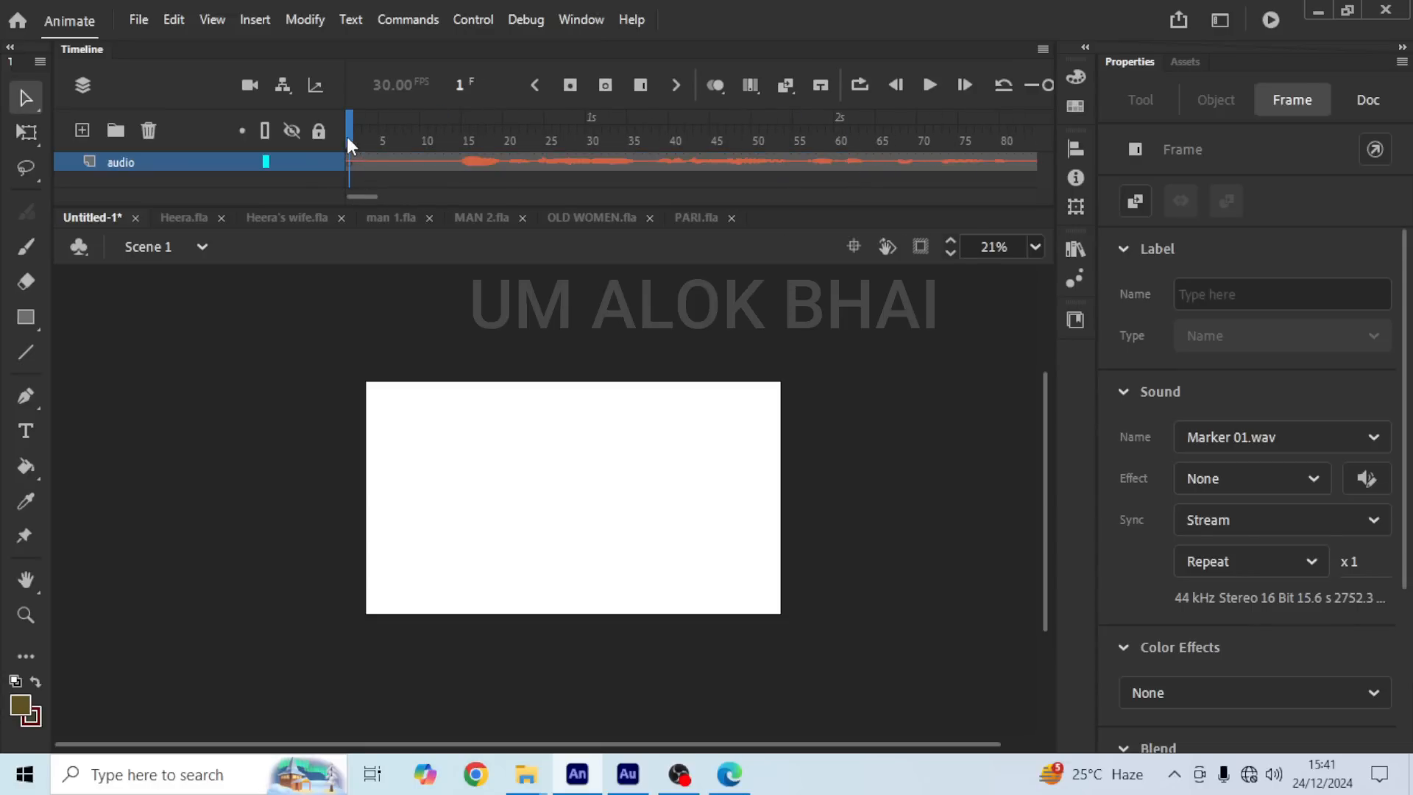
{"action": "left_click", "coordinate": [82, 131]}
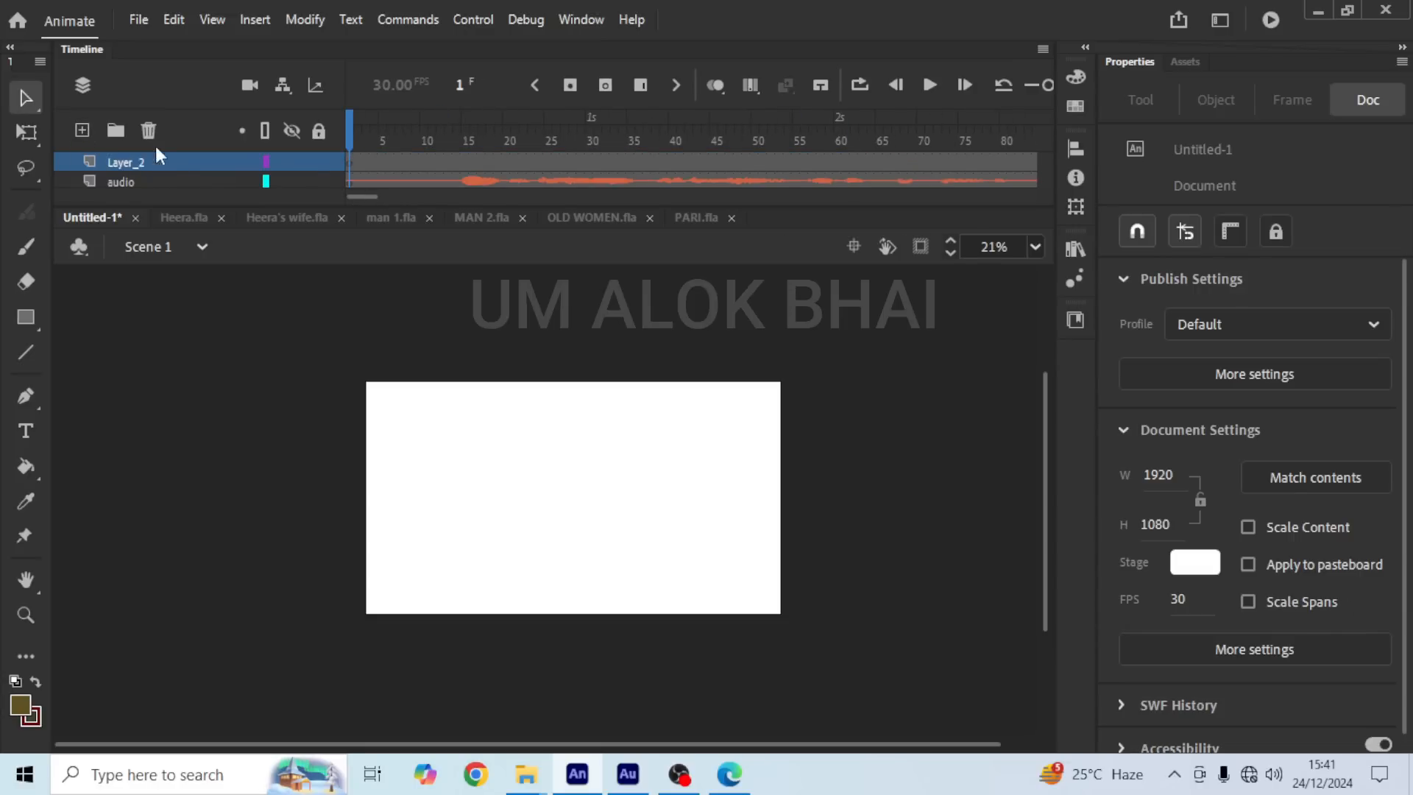
{"action": "left_click_drag", "start_coordinate": [171, 162], "coordinate": [168, 188]}
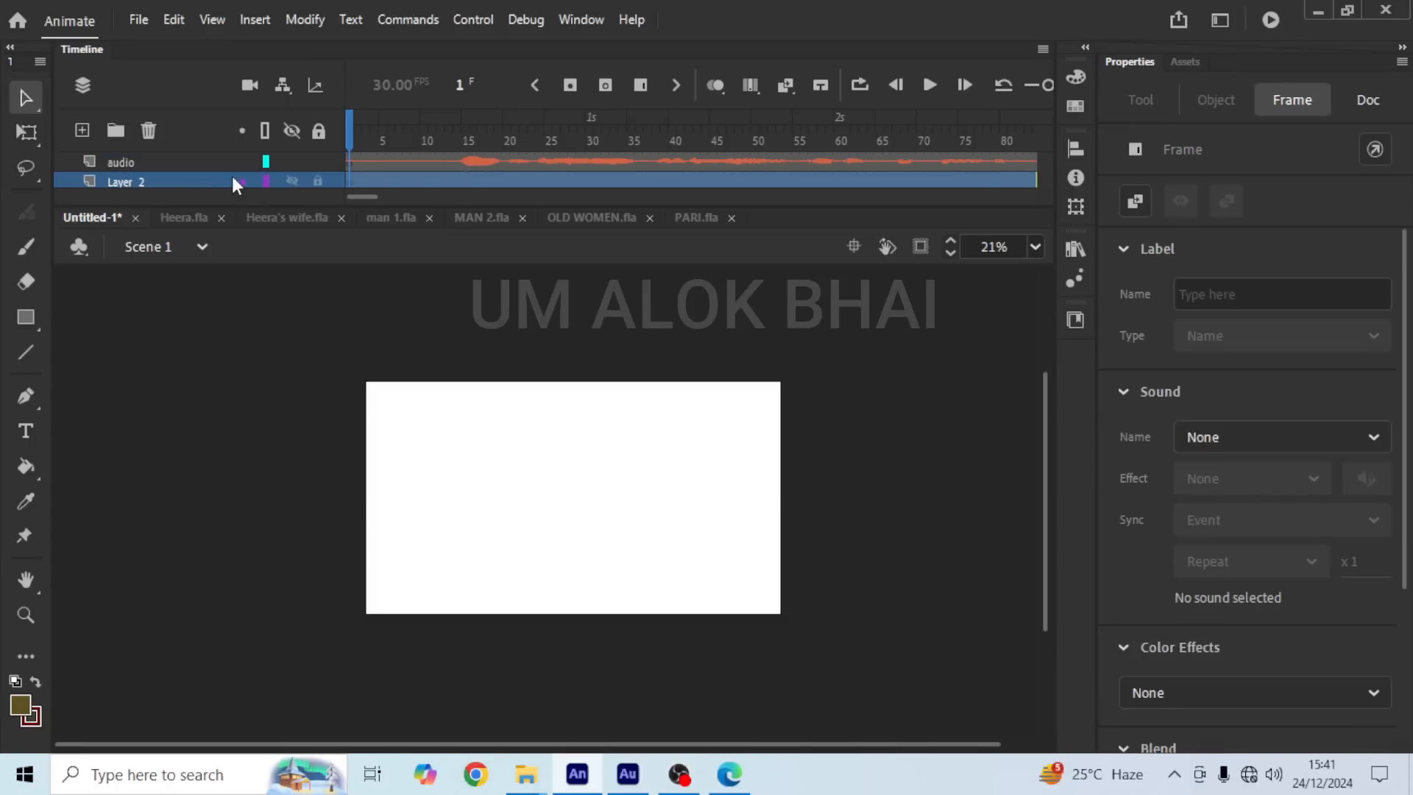
{"action": "double_click", "coordinate": [140, 181]}
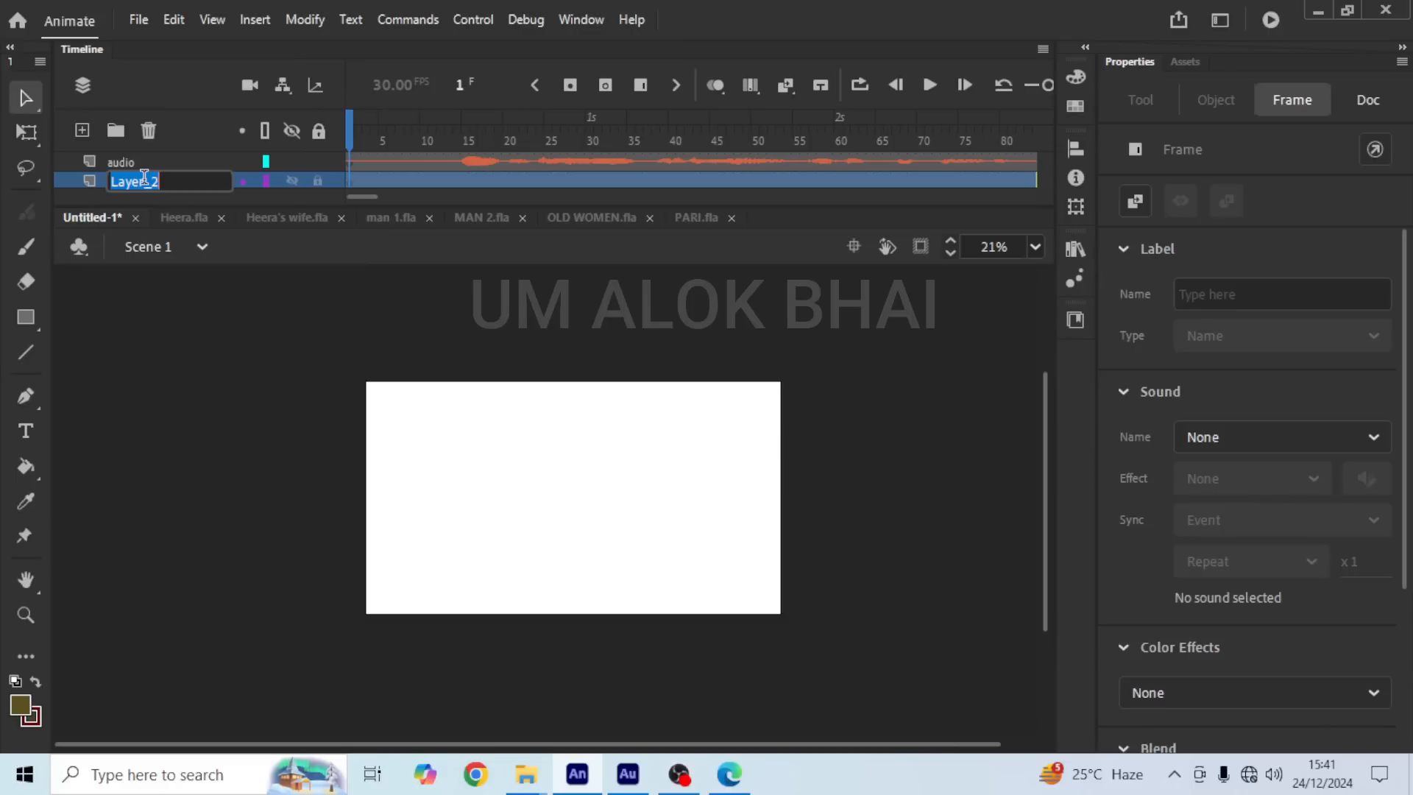
{"action": "type", "text": "backgrund"}
{"action": "key", "text": "Return"}
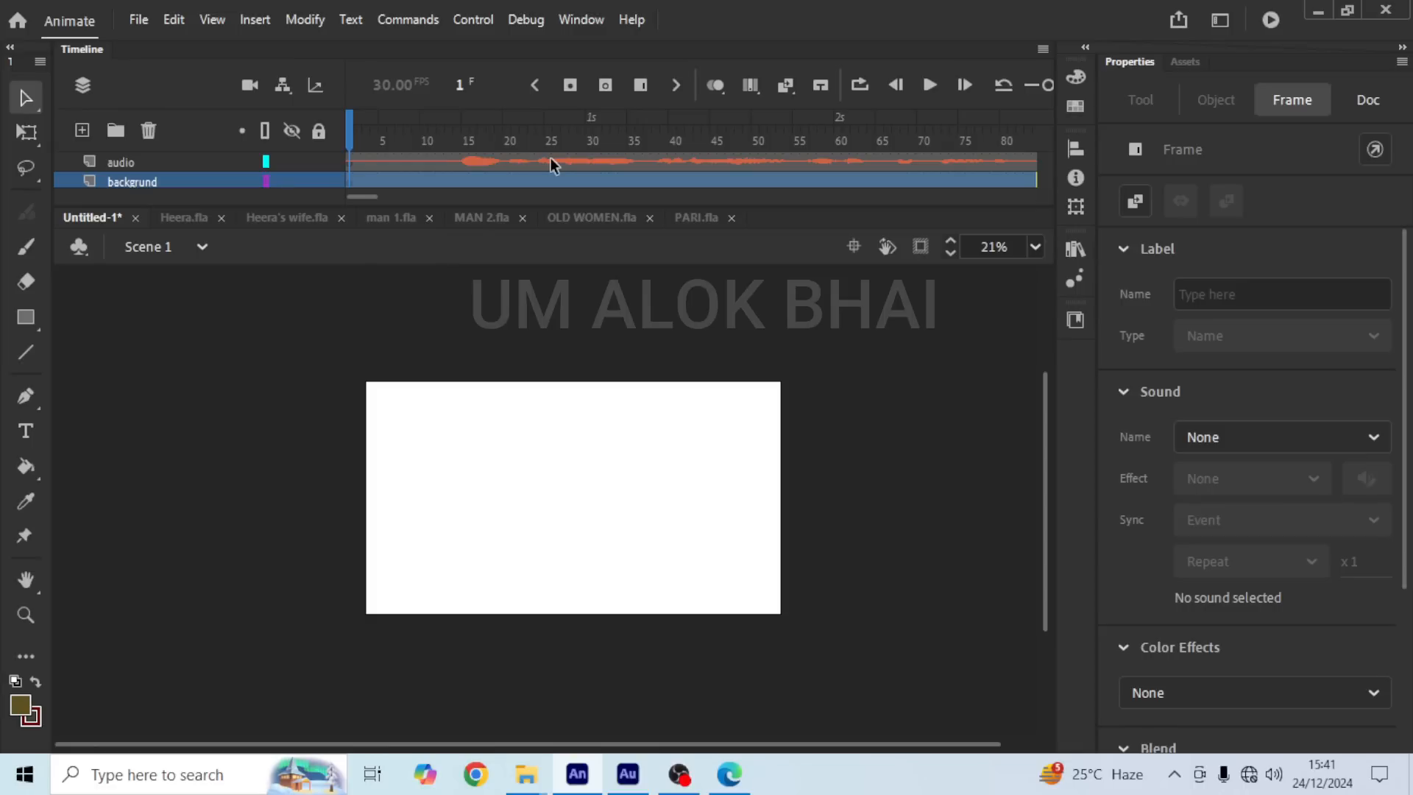
Step: Play the opening of the narration on the timeline, stop it, and return the playhead to frame 1
{"action": "left_click", "coordinate": [935, 84]}
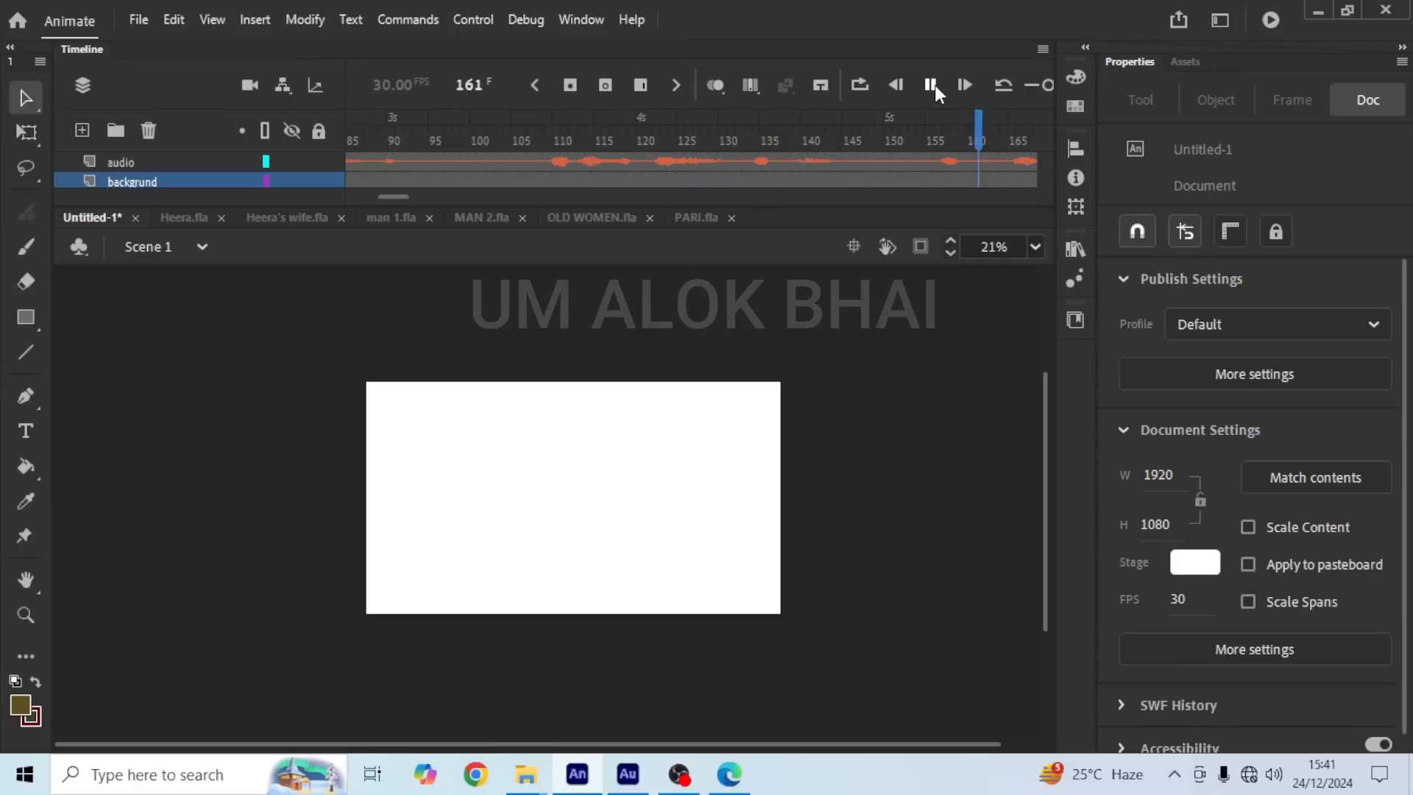
{"action": "left_click", "coordinate": [934, 85]}
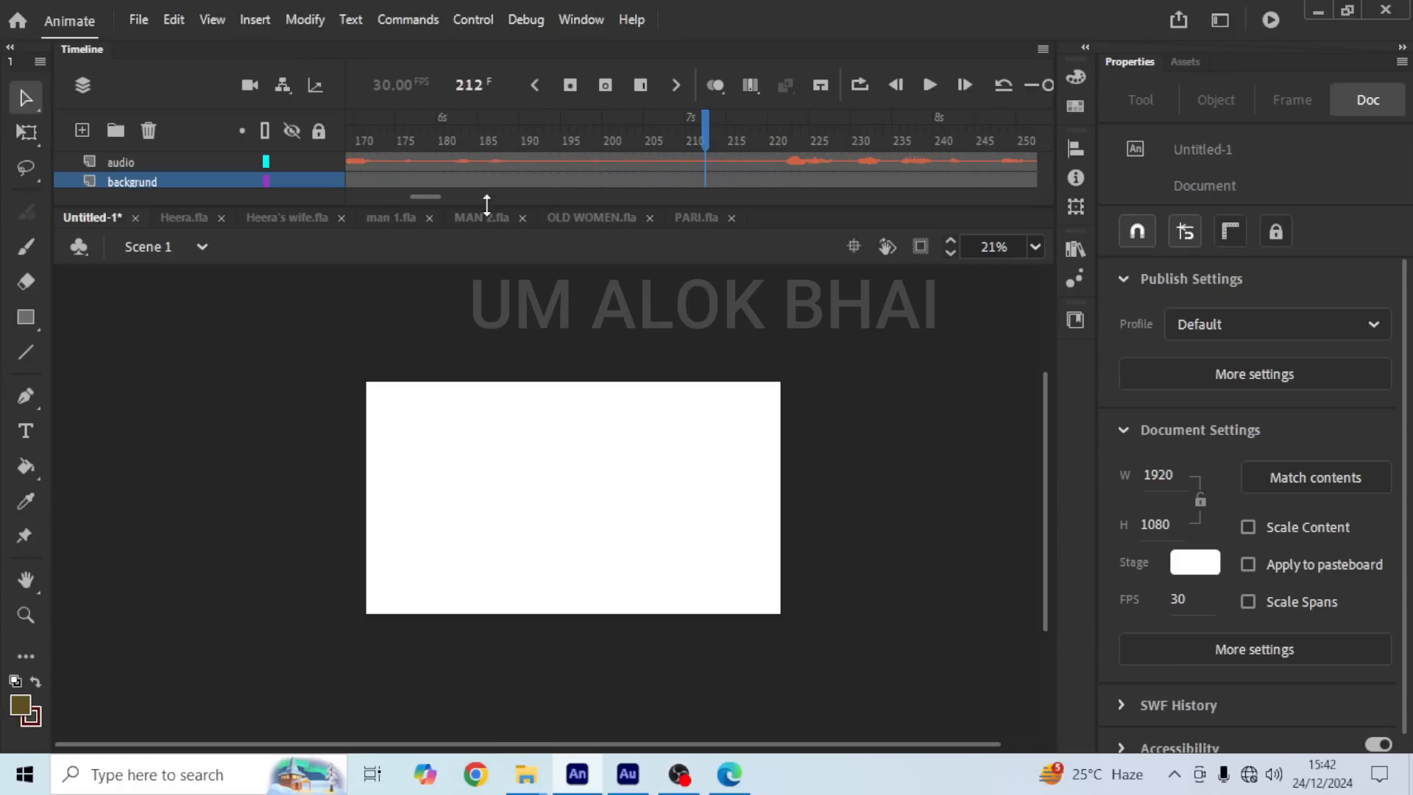
{"action": "left_click_drag", "start_coordinate": [420, 196], "coordinate": [304, 190]}
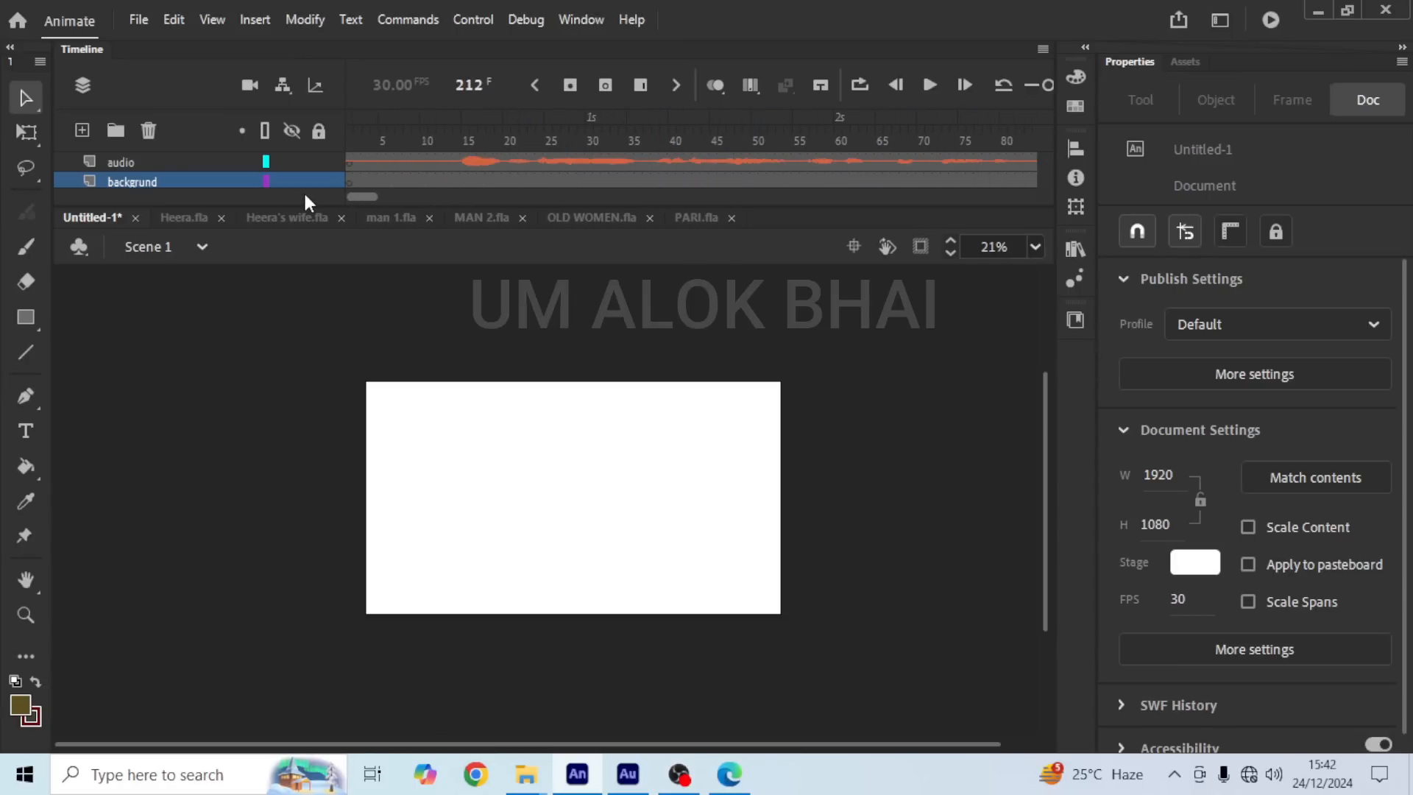
{"action": "left_click", "coordinate": [351, 143]}
Step: Place the image 14wu from the ai image folder on the first frame of the backgrund layer
{"action": "left_click", "coordinate": [351, 182]}
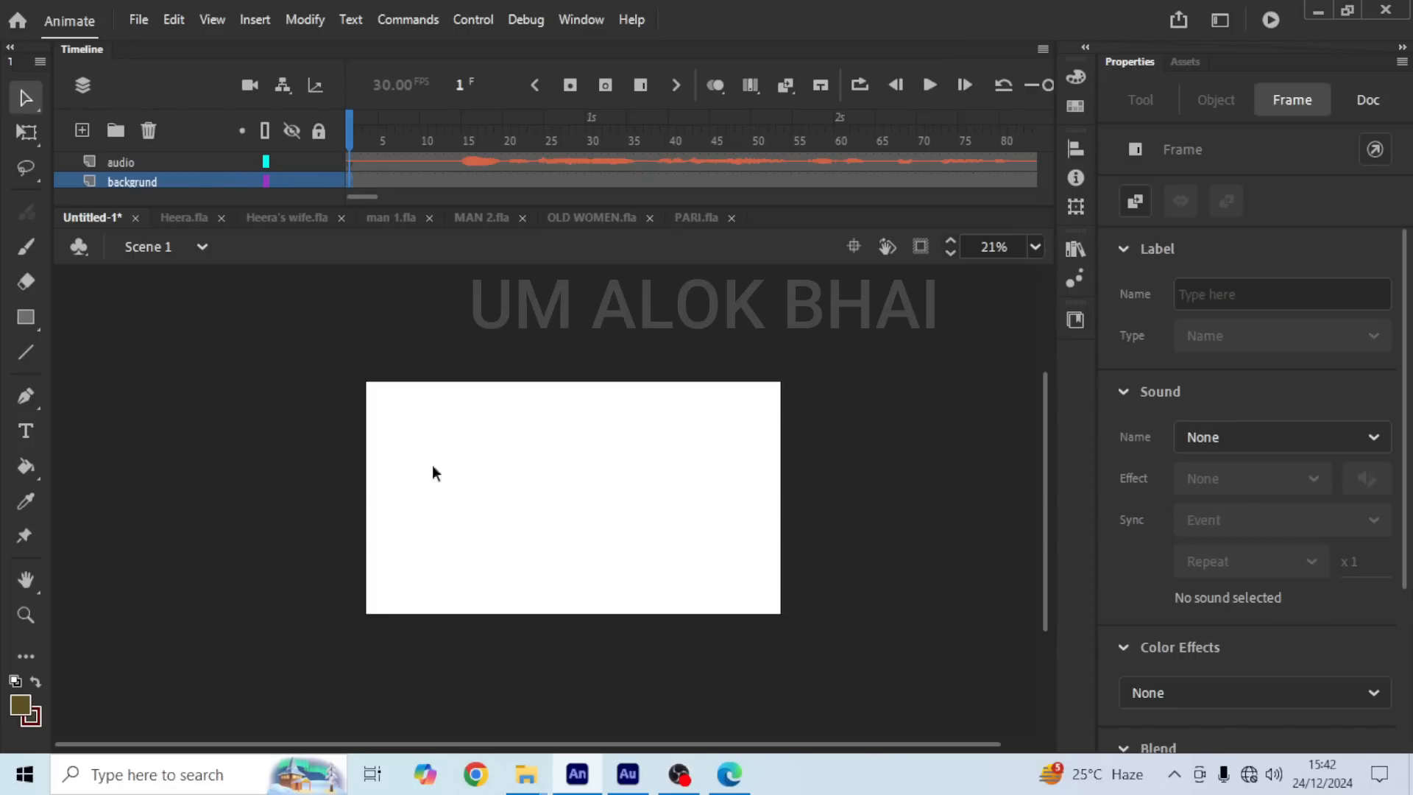
{"action": "mouse_move", "coordinate": [526, 784]}
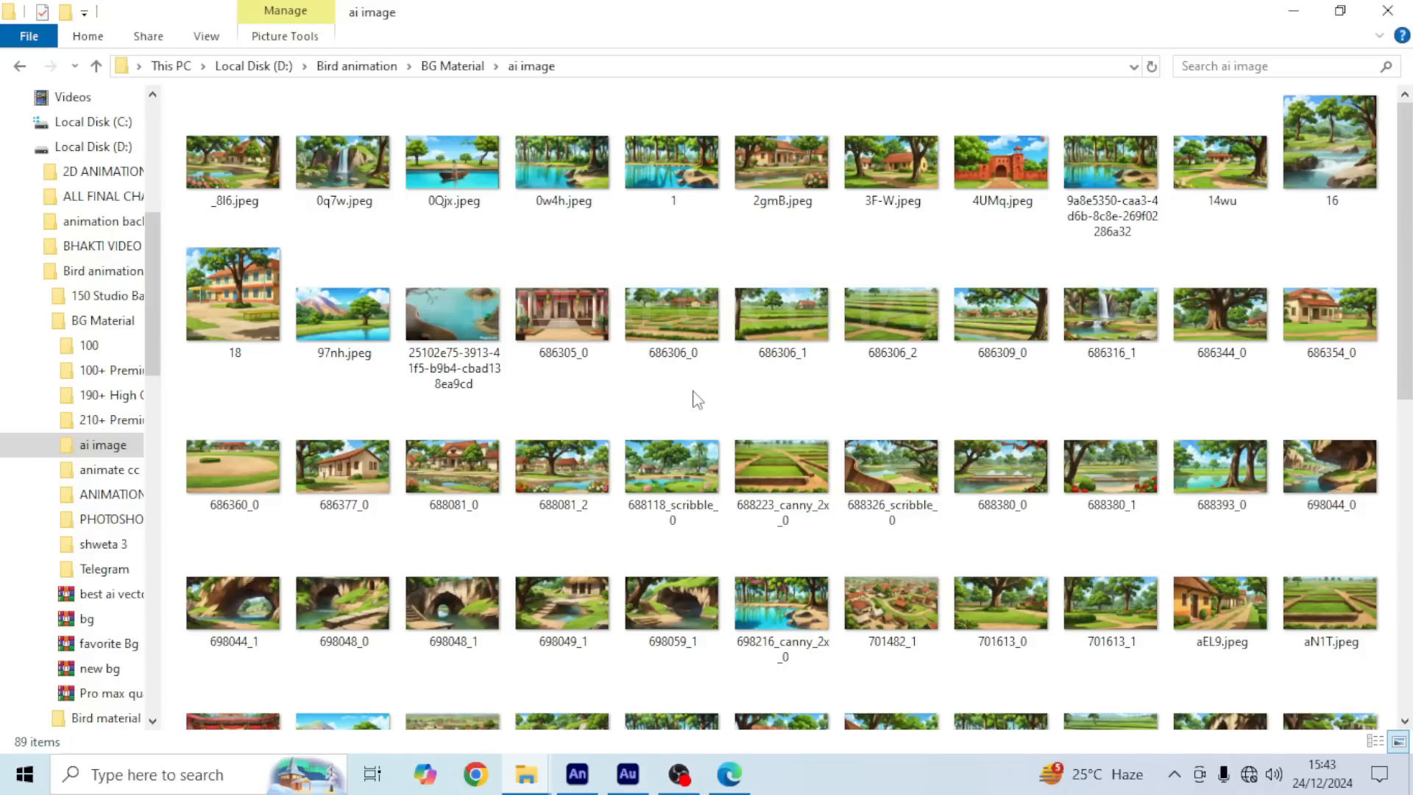
{"action": "double_click", "coordinate": [1225, 165]}
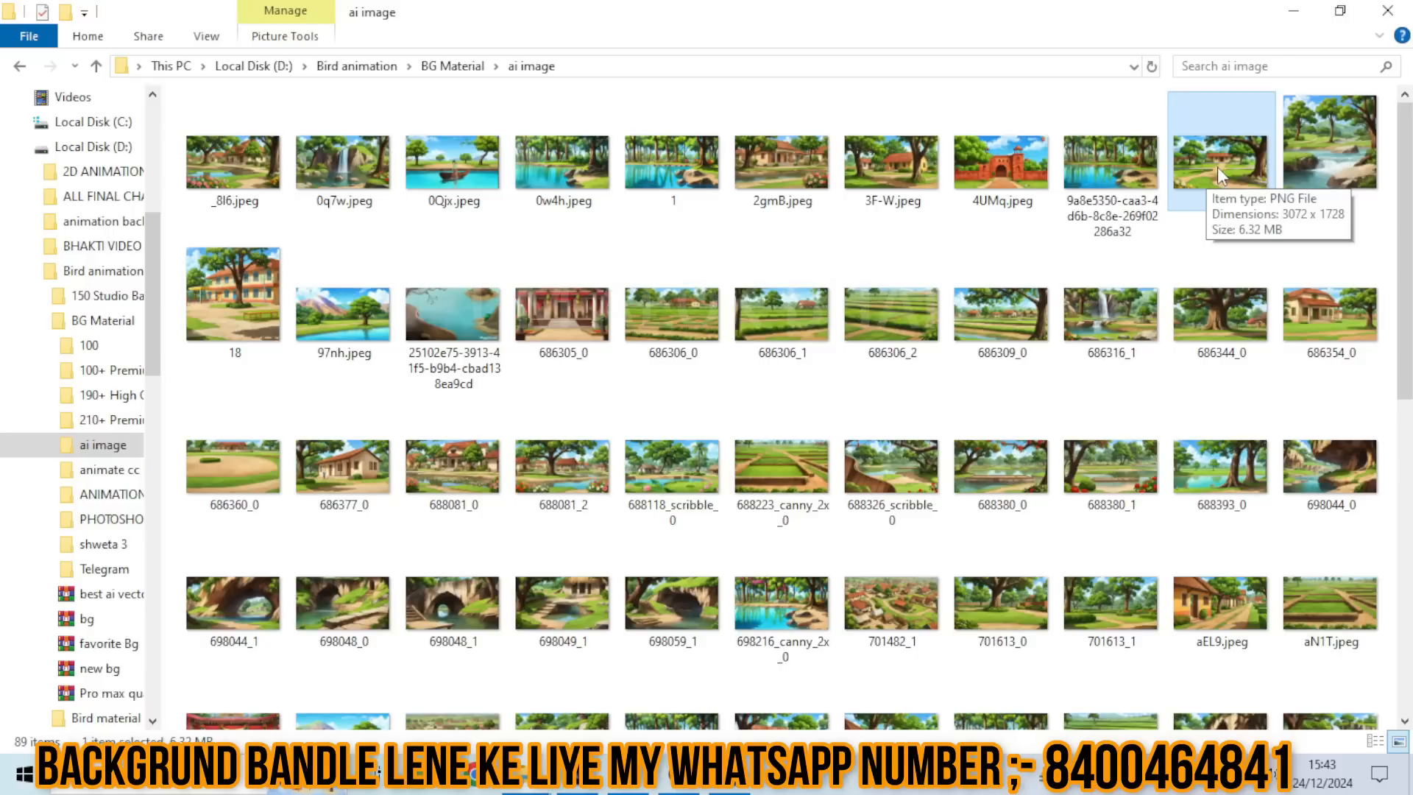
{"action": "left_click_drag", "start_coordinate": [1217, 175], "coordinate": [480, 492]}
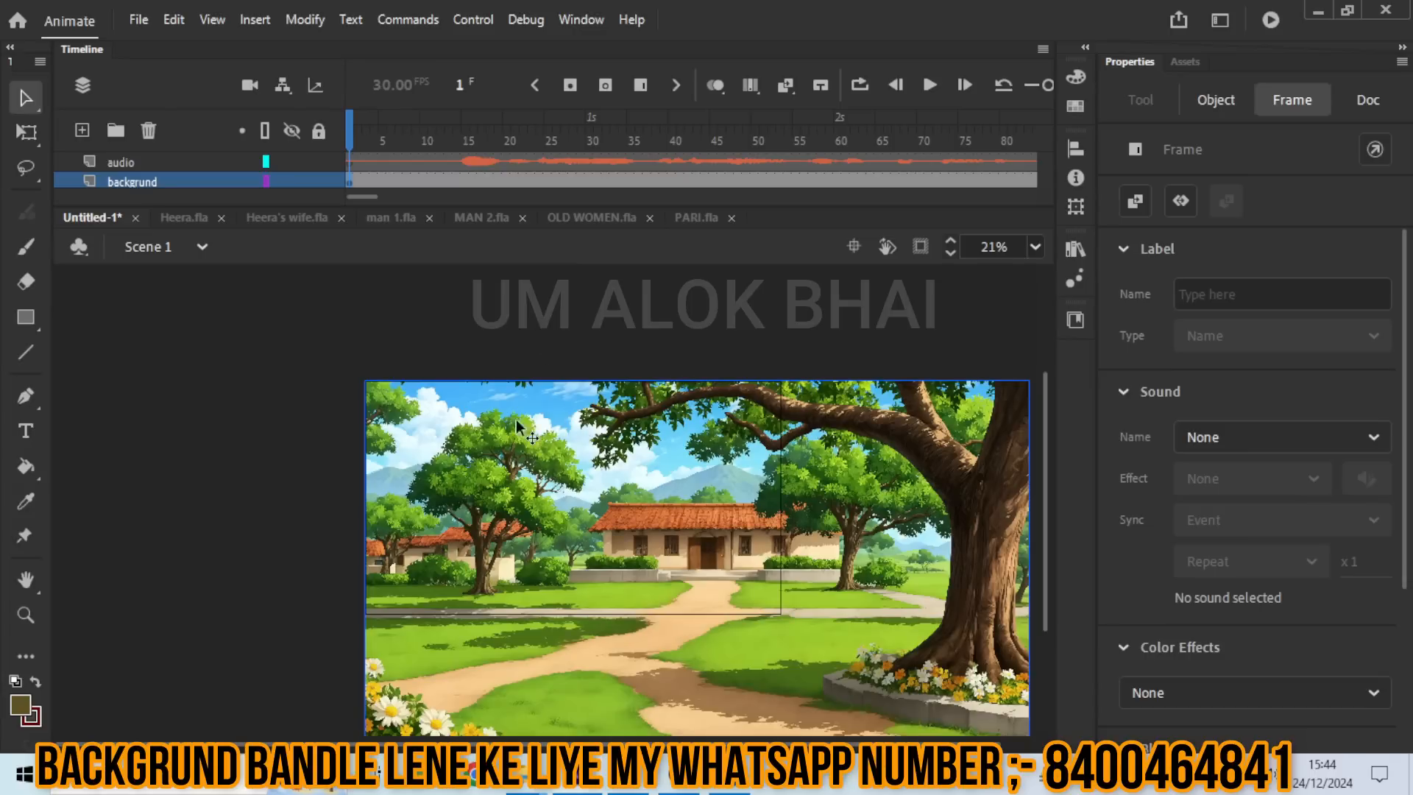
Step: Centre the background picture over the stage and scale it proportionally to about 2078 by 1169 px, slightly overlapping the stage edges
{"action": "scroll", "coordinate": [478, 428], "scroll_direction": "down", "scroll_amount": 3}
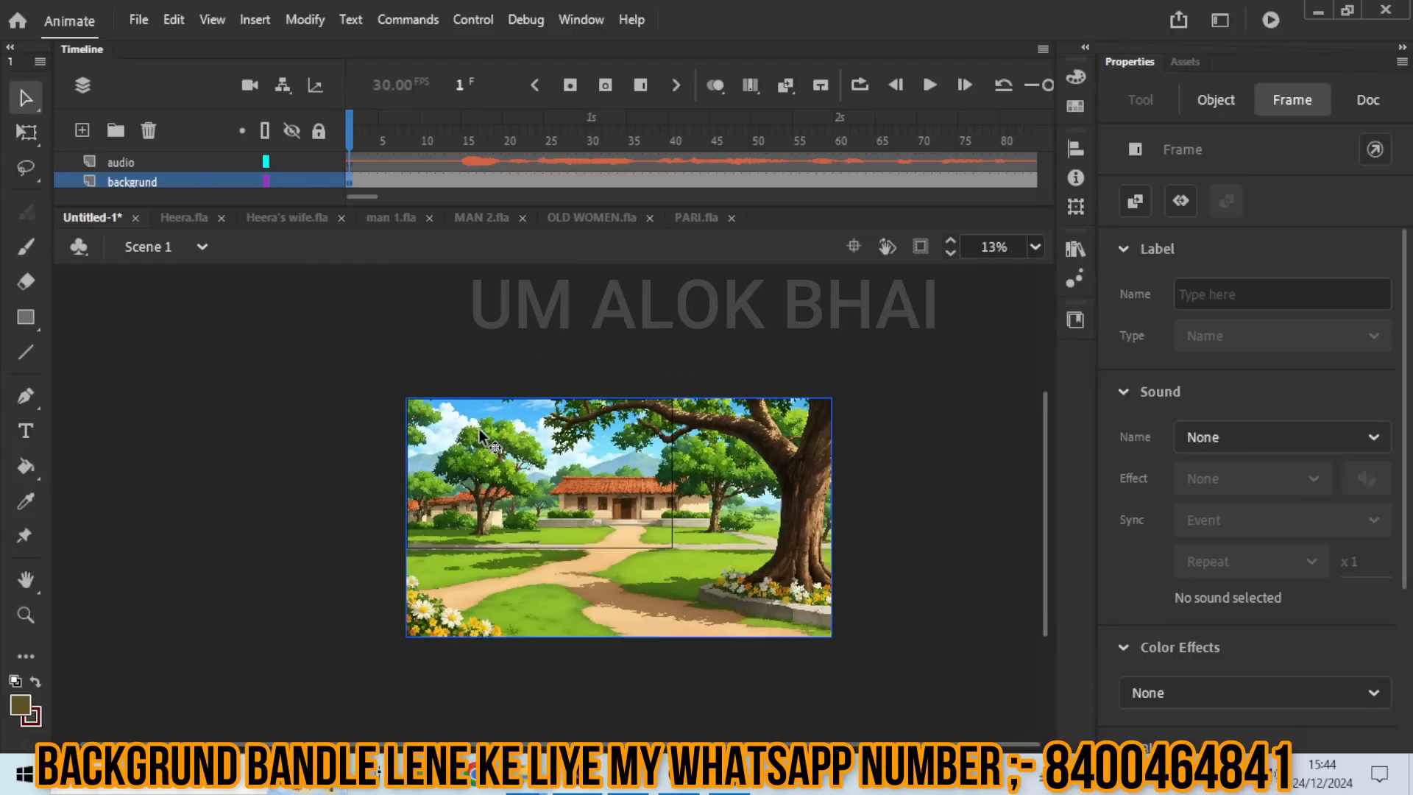
{"action": "left_click_drag", "start_coordinate": [548, 468], "coordinate": [505, 438]}
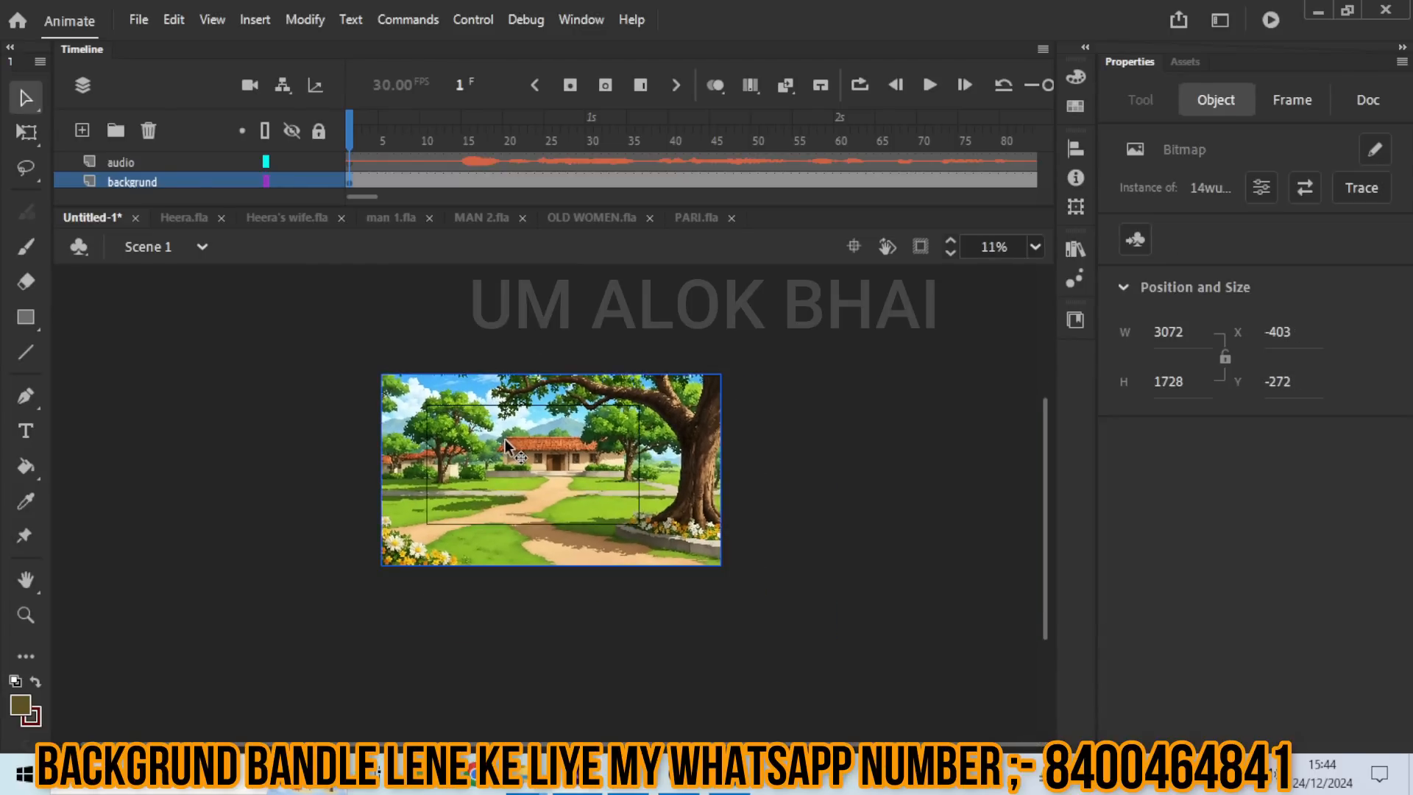
{"action": "key", "text": "q"}
{"action": "left_click_drag", "start_coordinate": [721, 374], "coordinate": [670, 404]}
{"action": "scroll", "coordinate": [543, 440], "scroll_direction": "up", "scroll_amount": 3}
{"action": "left_click_drag", "start_coordinate": [559, 434], "coordinate": [531, 423]}
{"action": "scroll", "coordinate": [540, 434], "scroll_direction": "up", "scroll_amount": 1}
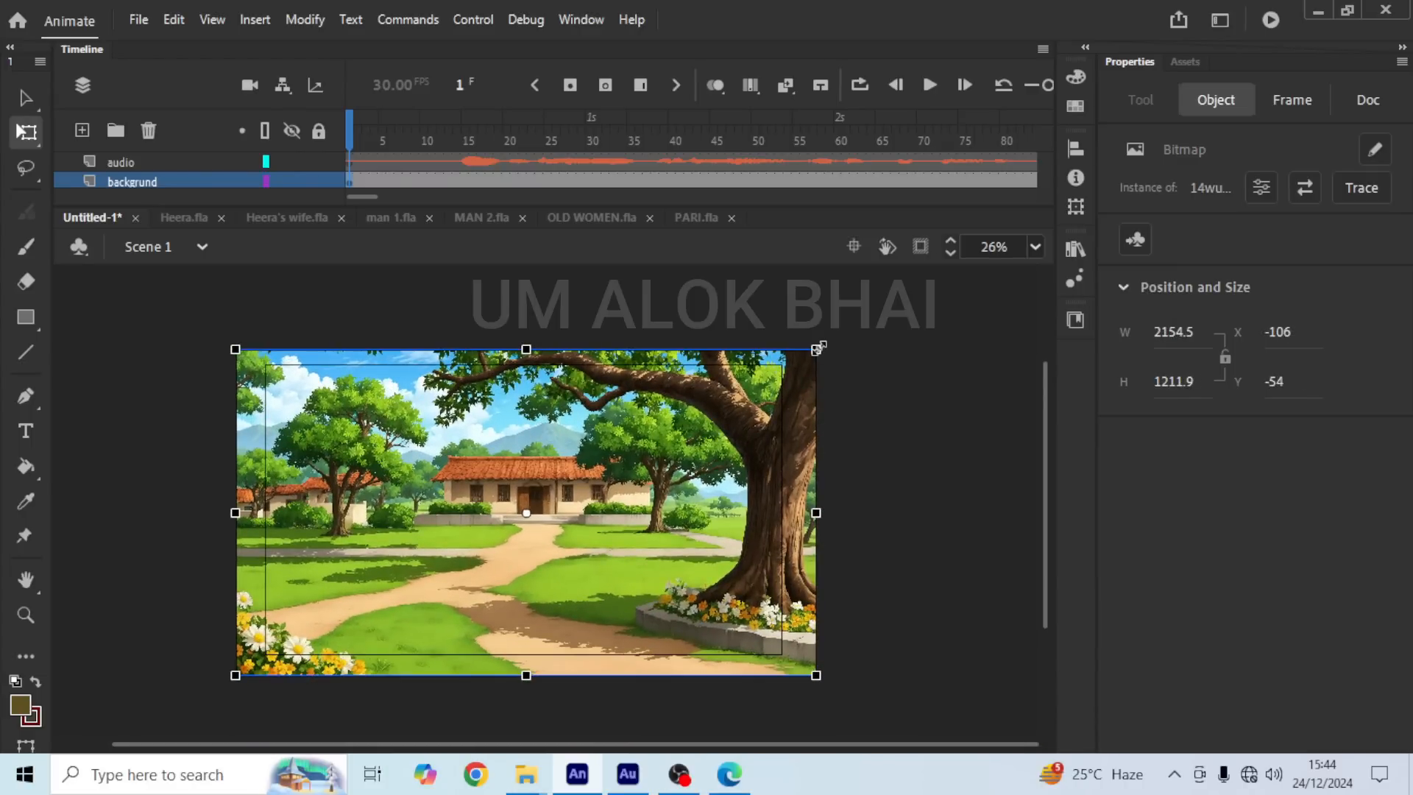
{"action": "left_click_drag", "start_coordinate": [818, 349], "coordinate": [809, 350]}
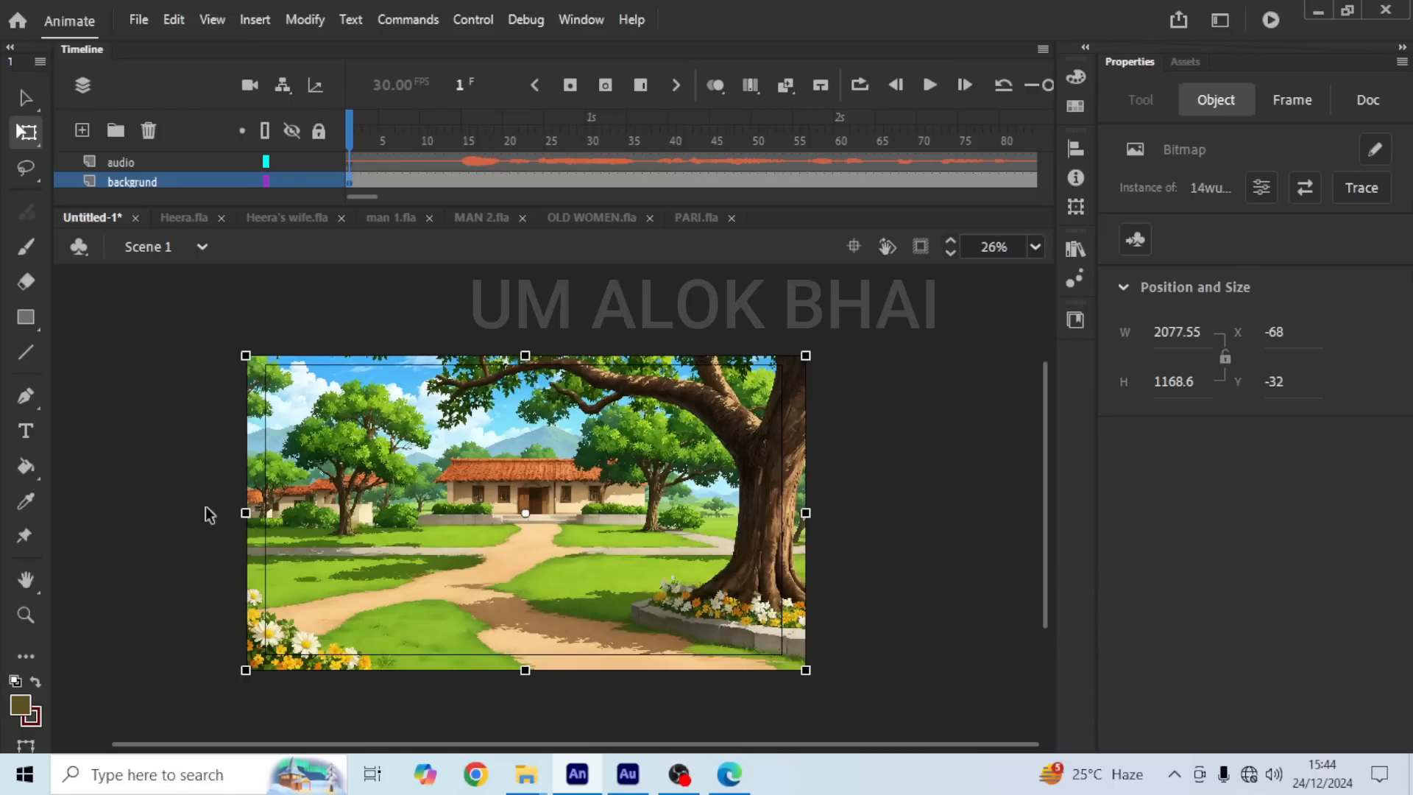
{"action": "left_click", "coordinate": [642, 320]}
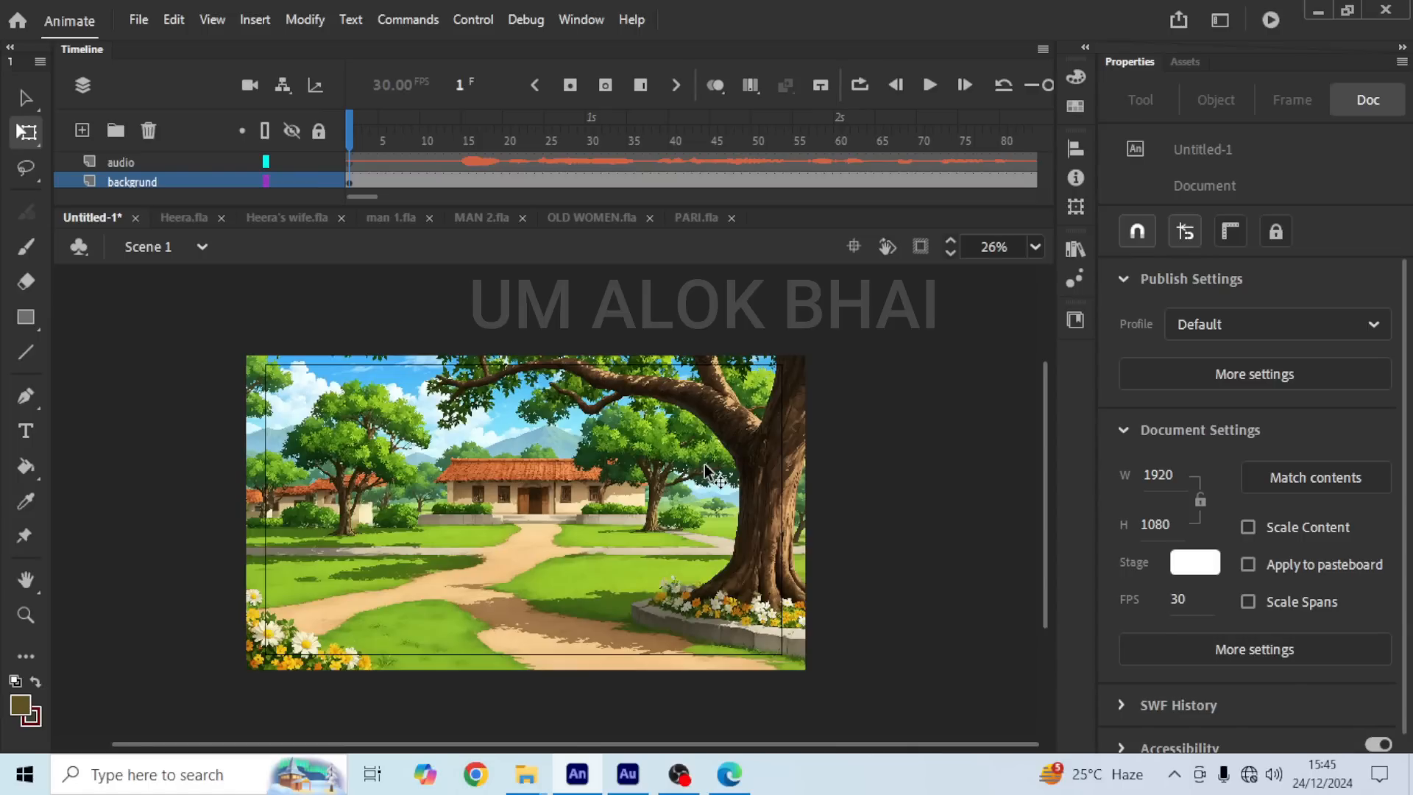
Step: Add a layer above backgrund and paste the second standing man from Heera.fla into its first frame
{"action": "left_click", "coordinate": [86, 127]}
{"action": "left_click_drag", "start_coordinate": [813, 209], "coordinate": [816, 236]}
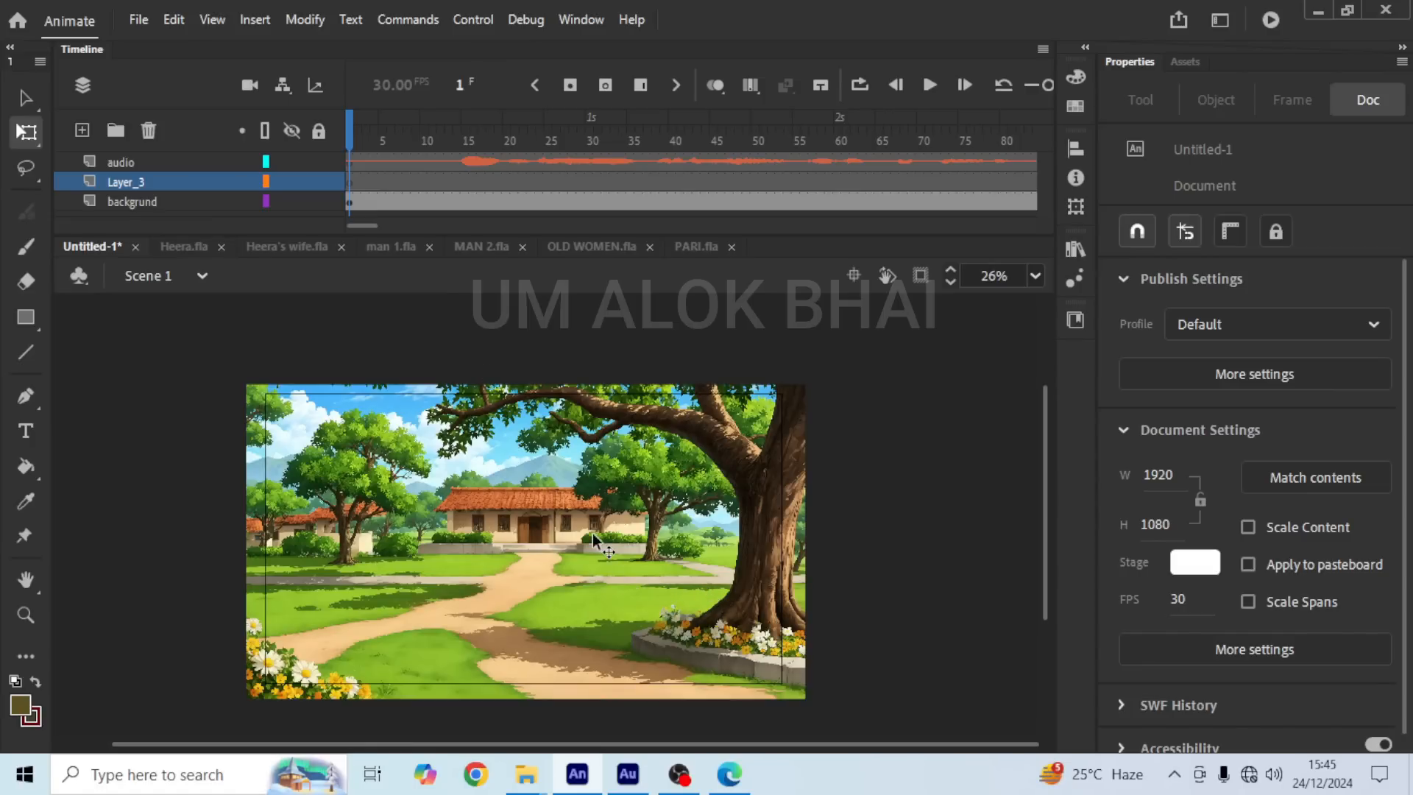
{"action": "left_click", "coordinate": [183, 247]}
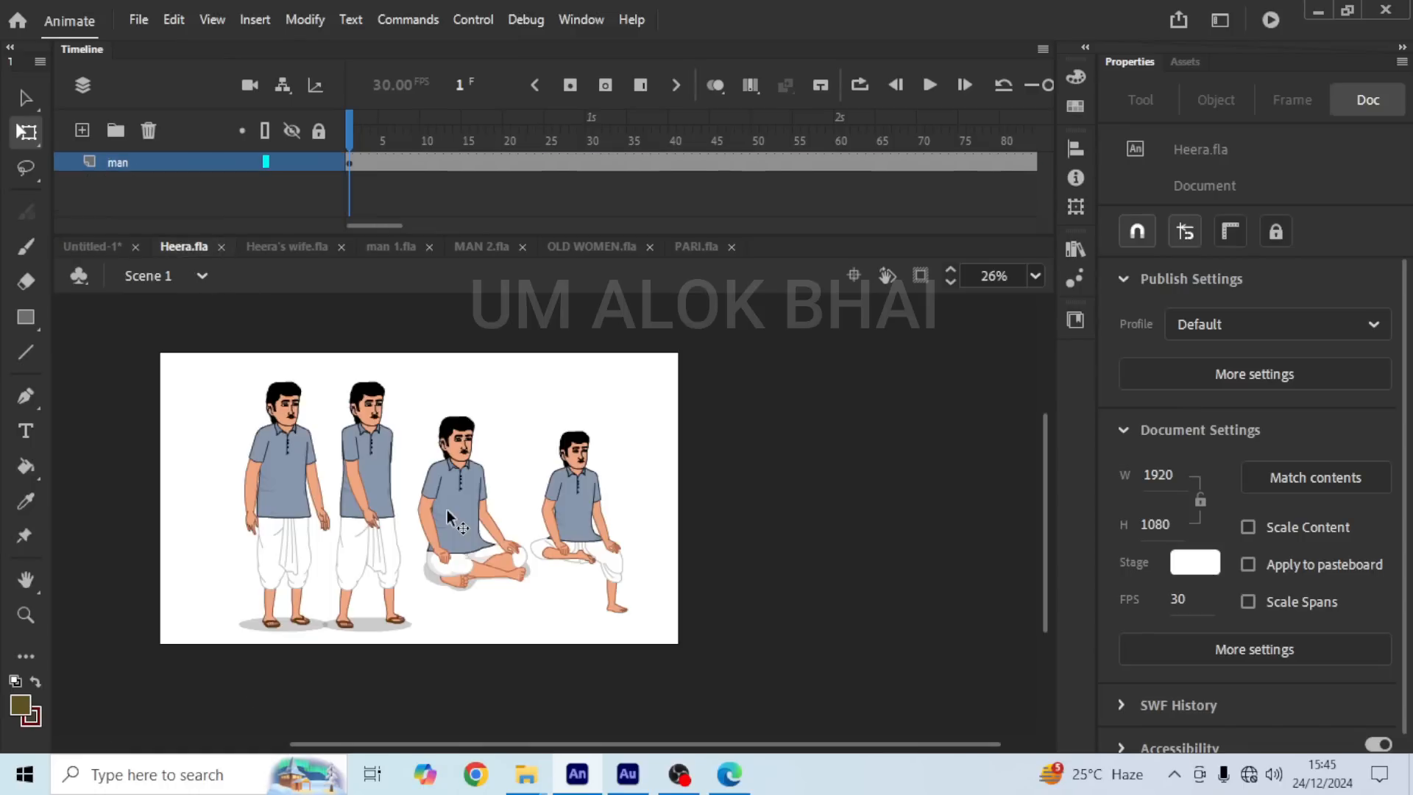
{"action": "left_click", "coordinate": [380, 440]}
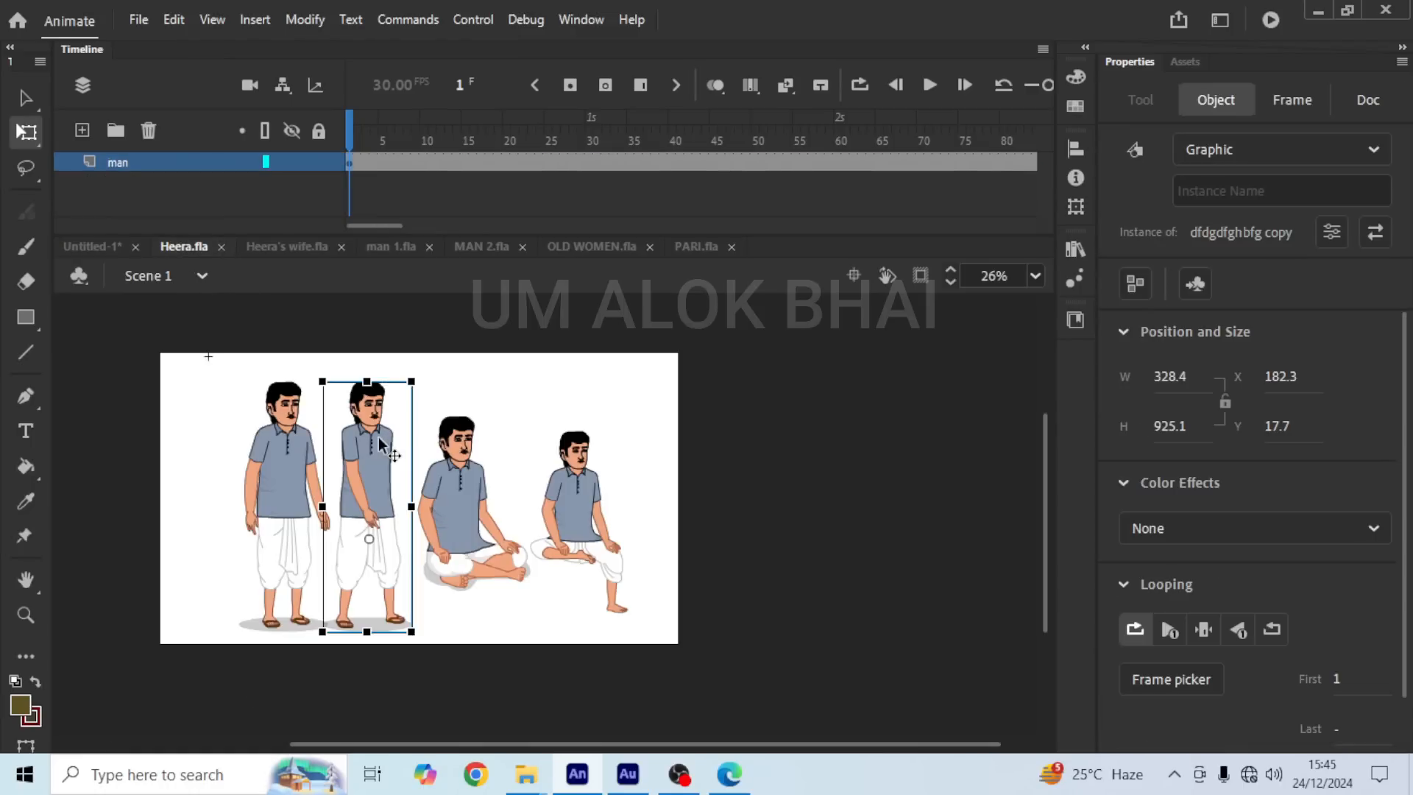
{"action": "left_click", "coordinate": [74, 245]}
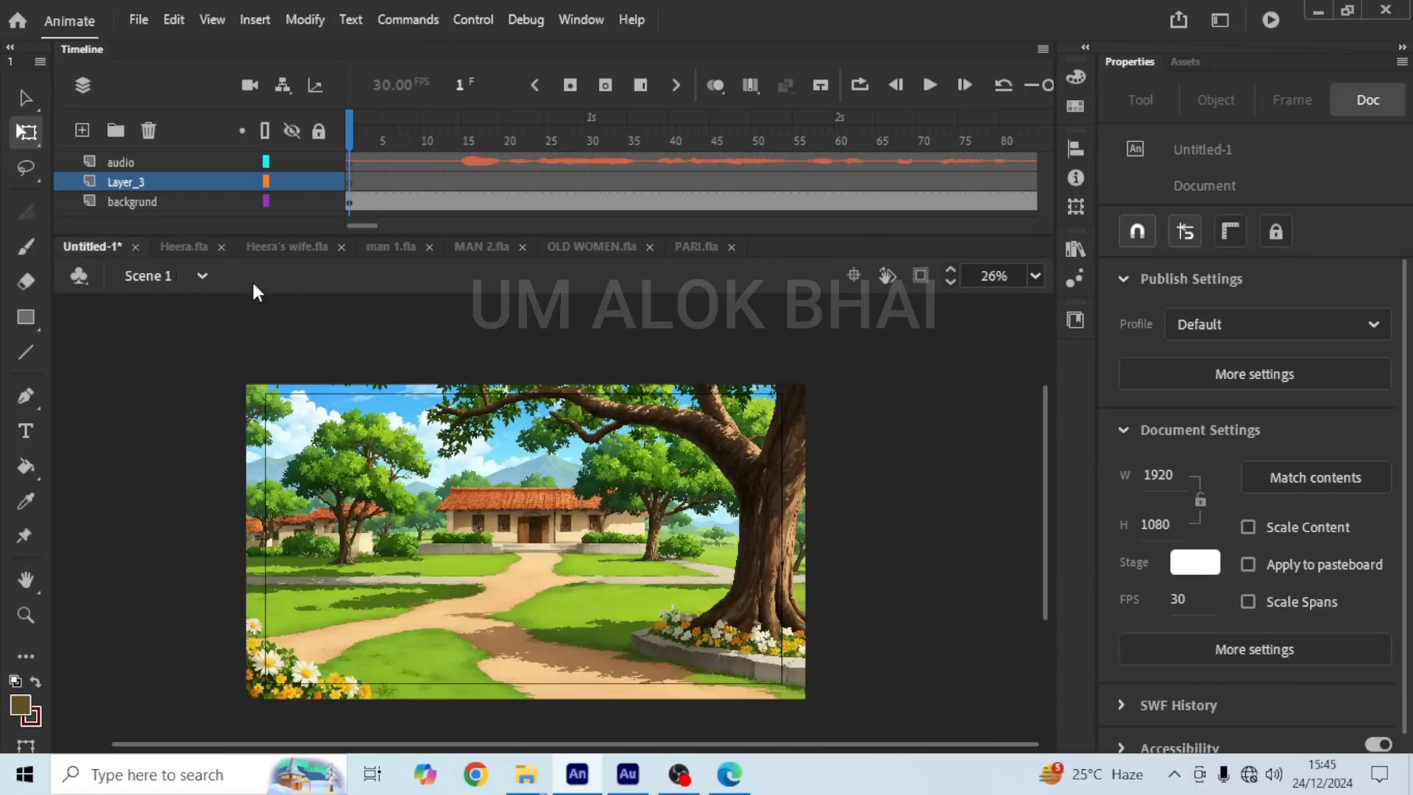
{"action": "left_click", "coordinate": [347, 181]}
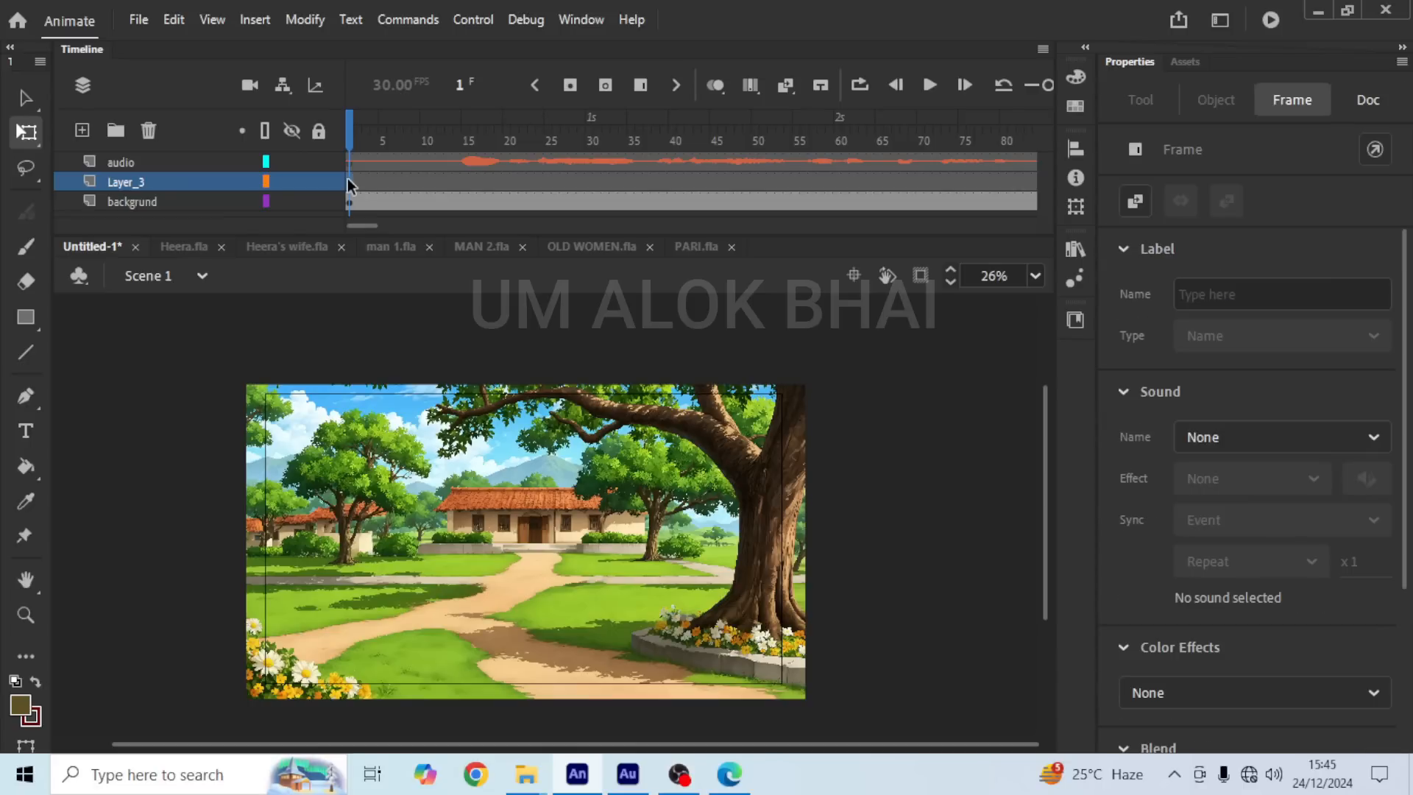
{"action": "key", "text": "ctrl+v"}
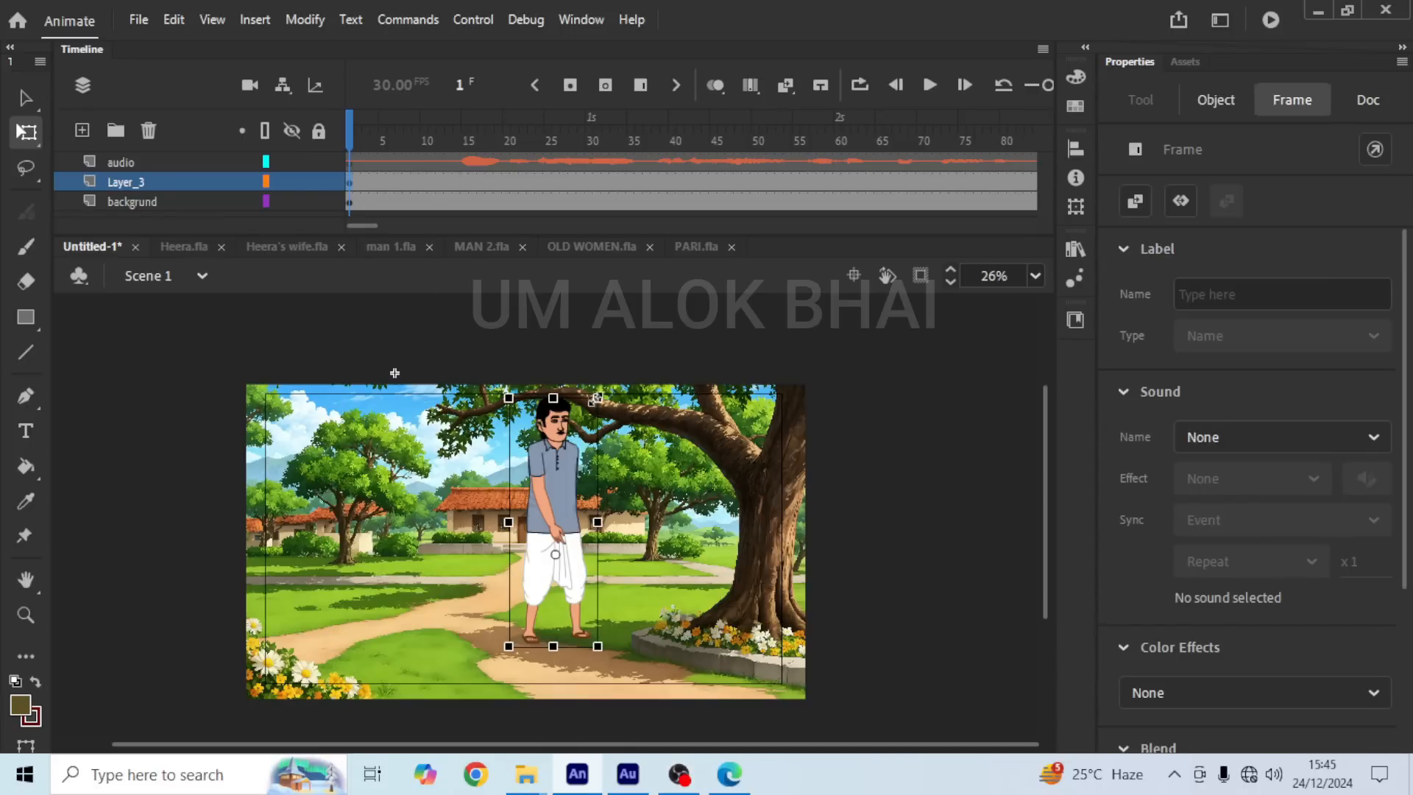
Step: Shrink the man to about 89 by 251 px, flip him horizontally, and stand him on the path in front of the house
{"action": "left_click_drag", "start_coordinate": [594, 405], "coordinate": [564, 486]}
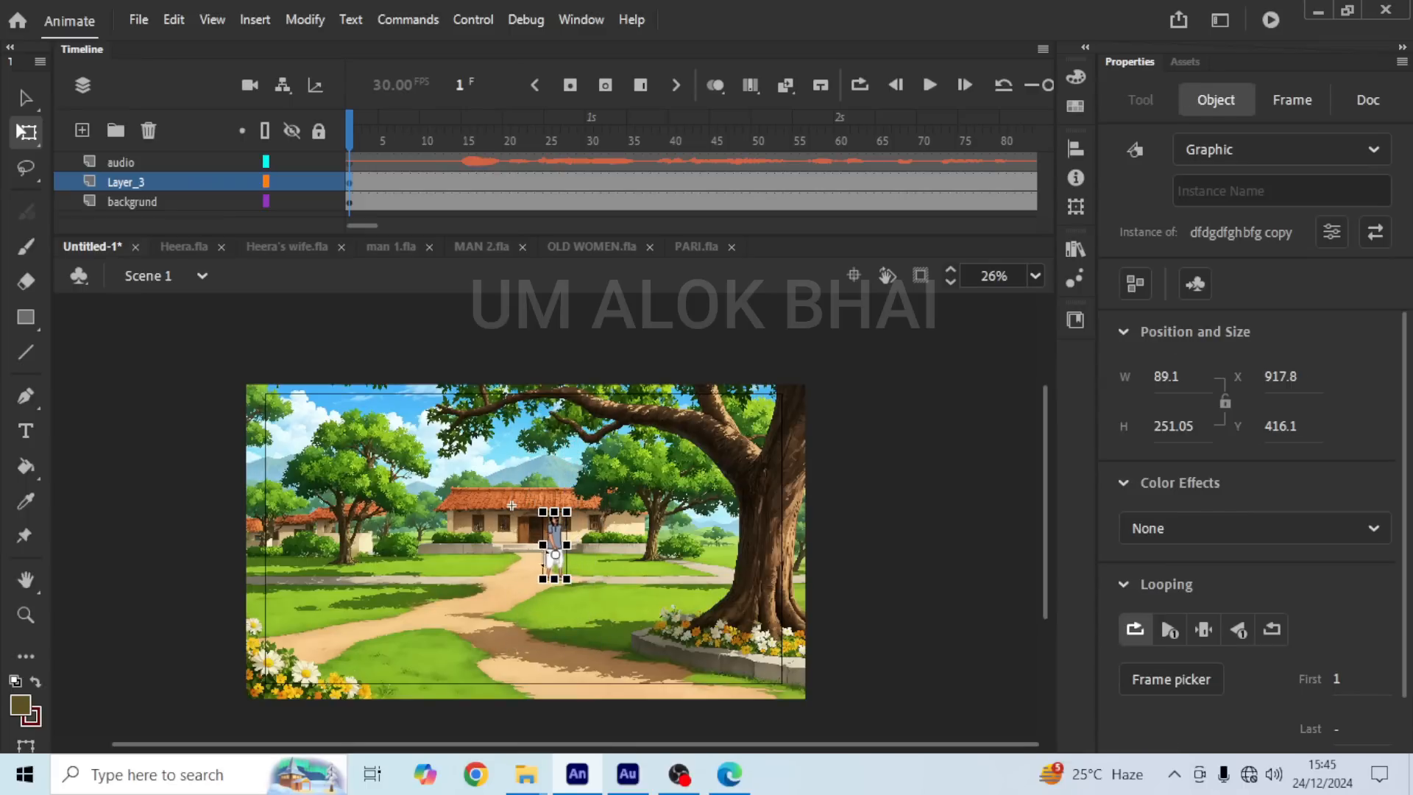
{"action": "scroll", "coordinate": [557, 548], "scroll_direction": "up", "scroll_amount": 5}
{"action": "left_click_drag", "start_coordinate": [559, 523], "coordinate": [571, 543]}
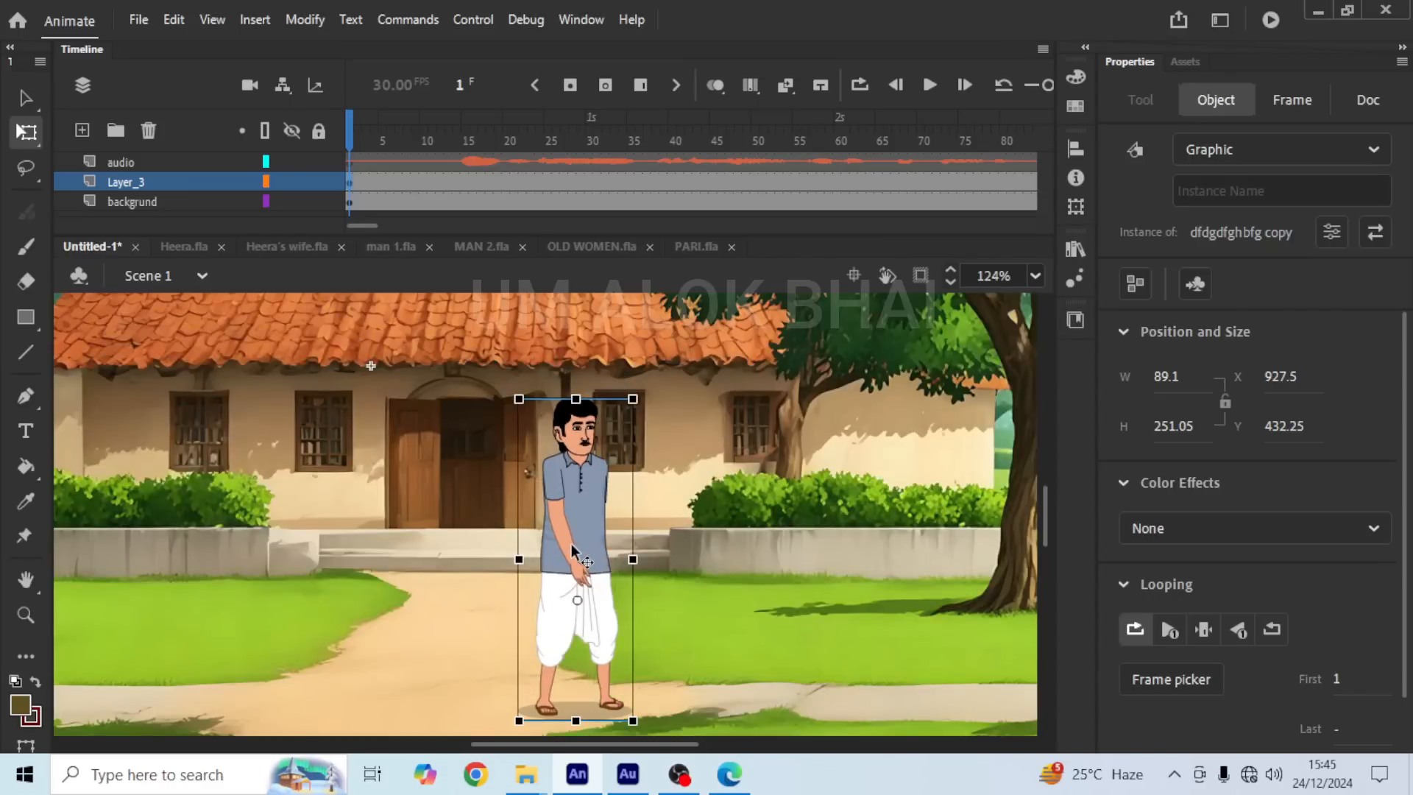
{"action": "scroll", "coordinate": [571, 543], "scroll_direction": "down", "scroll_amount": 3}
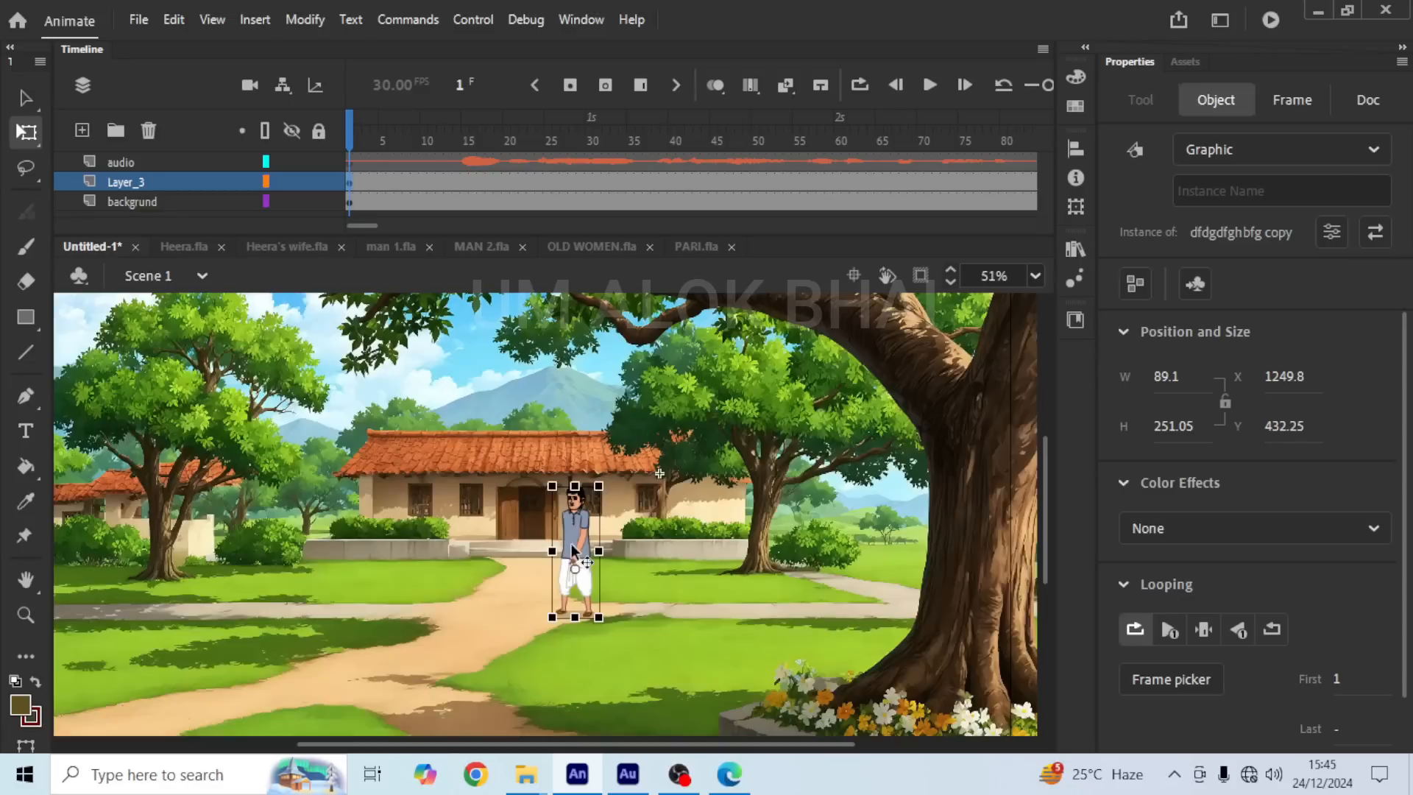
{"action": "scroll", "coordinate": [571, 548], "scroll_direction": "up", "scroll_amount": 2}
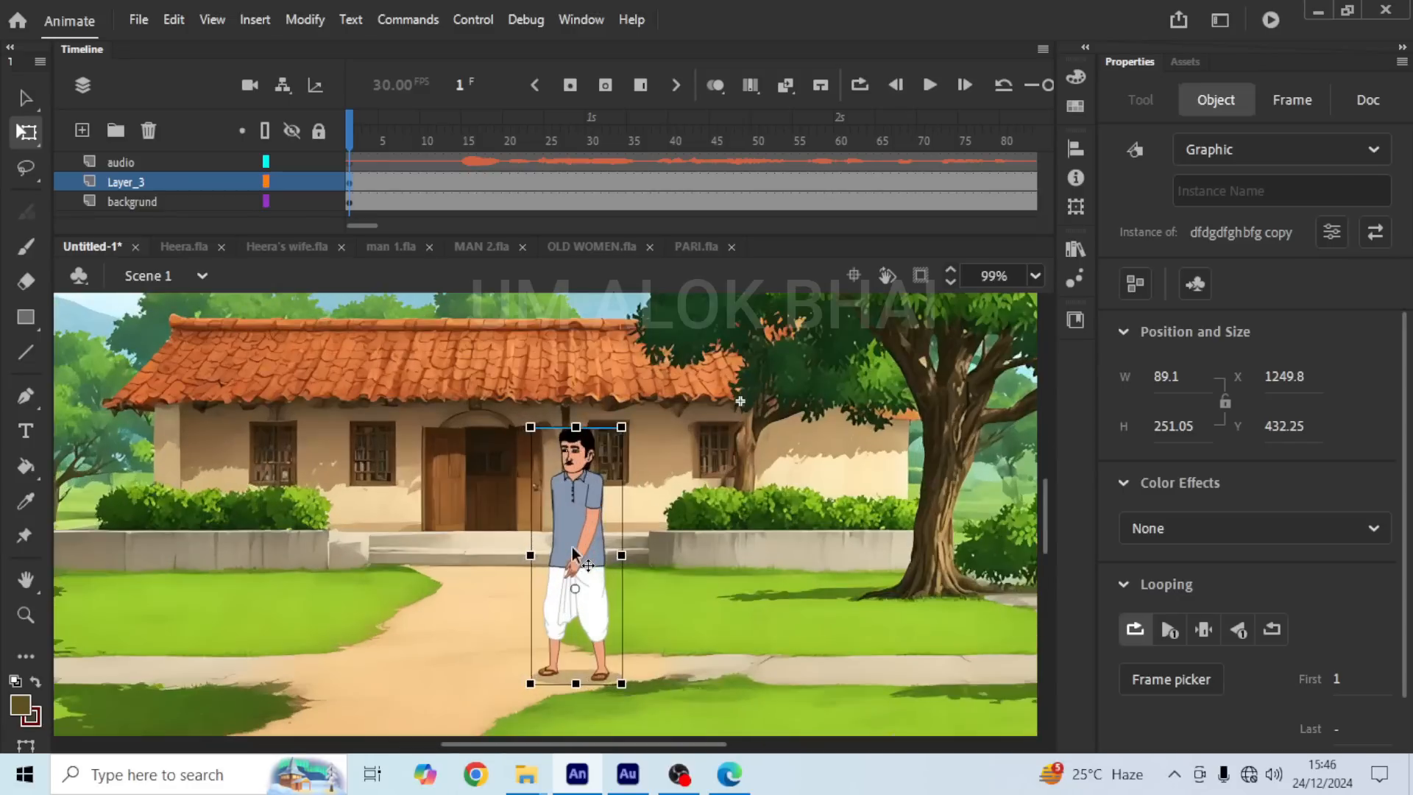
{"action": "left_click_drag", "start_coordinate": [572, 550], "coordinate": [570, 545]}
{"action": "scroll", "coordinate": [572, 548], "scroll_direction": "down", "scroll_amount": 4}
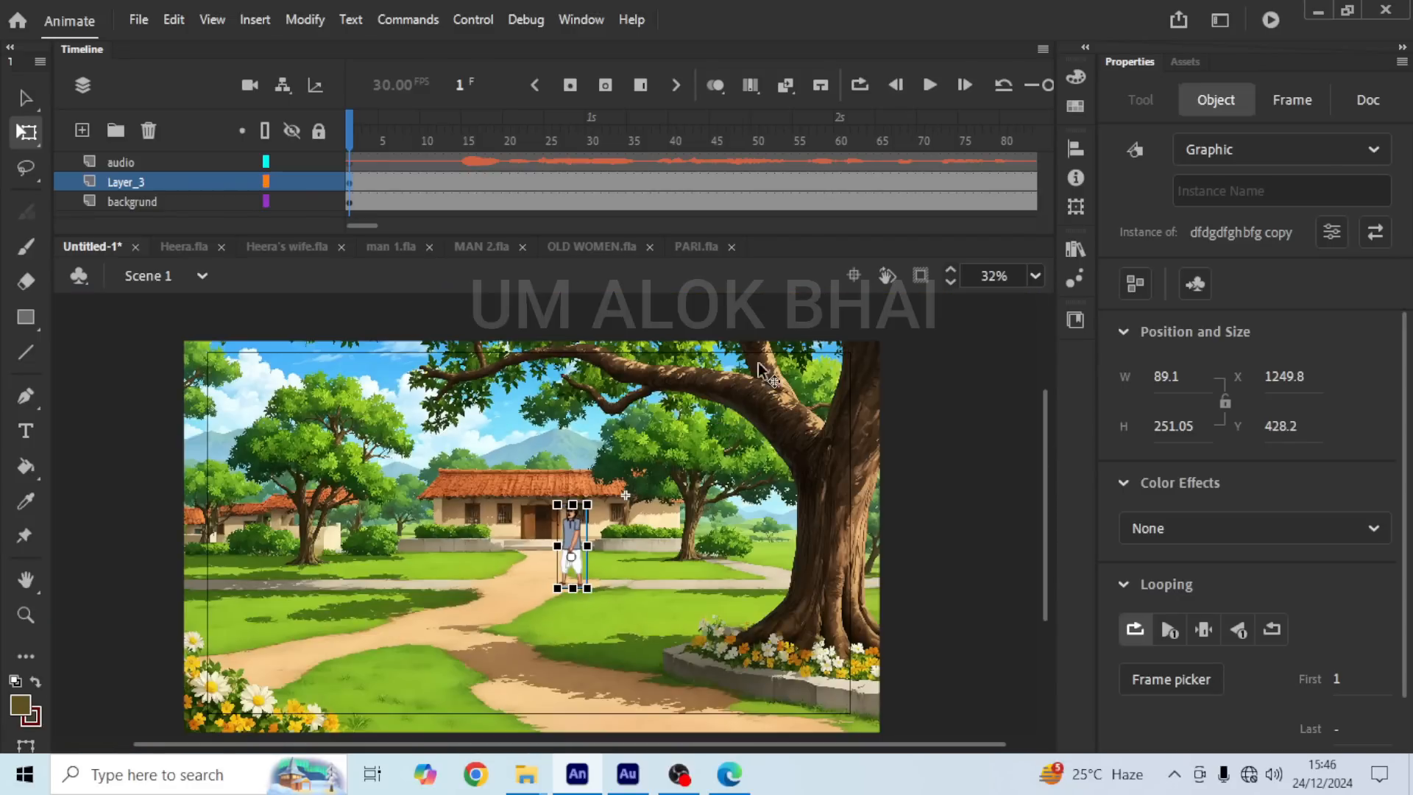
Step: Play the scene from the start, stop near frame 100, and select frame 101 on the man's layer
{"action": "left_click", "coordinate": [931, 84]}
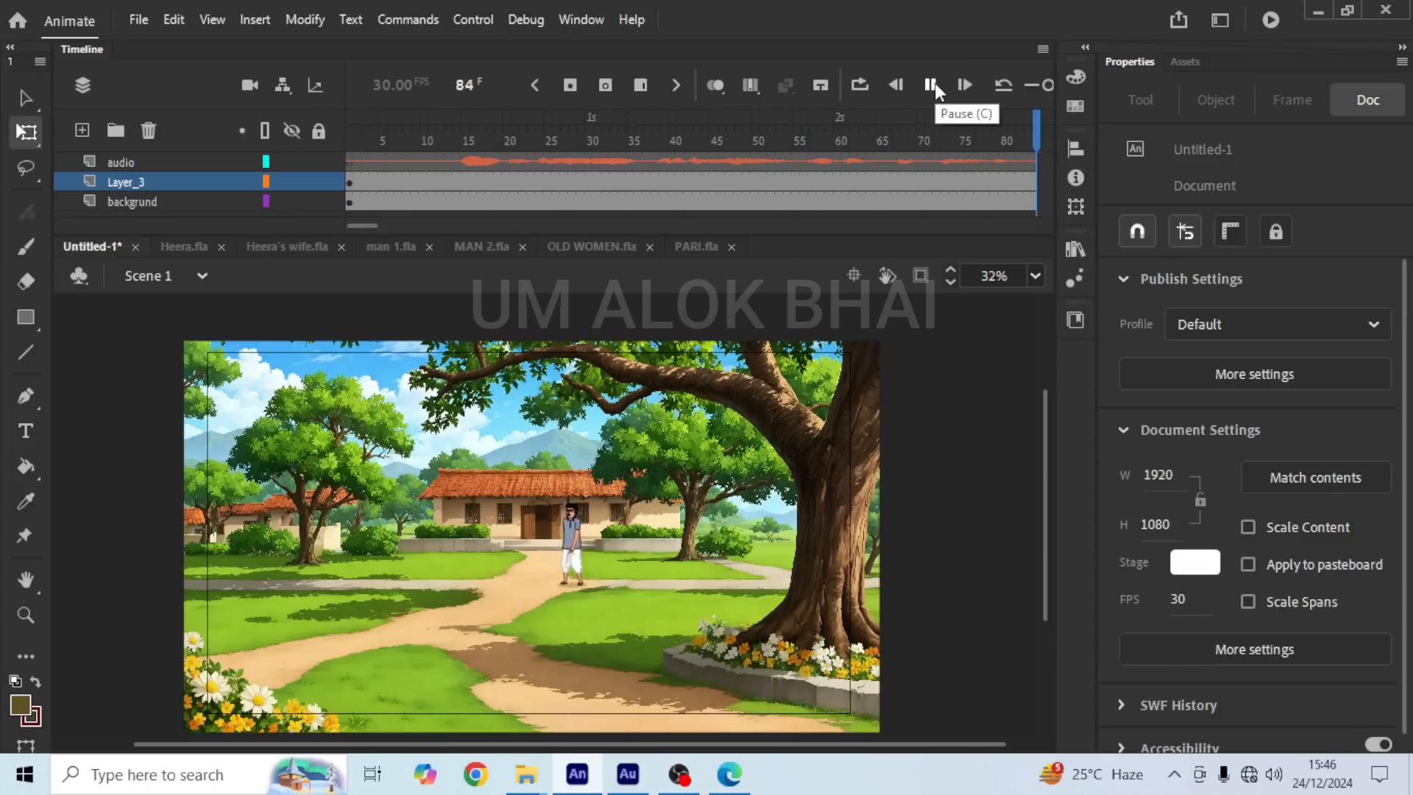
{"action": "left_click", "coordinate": [931, 85]}
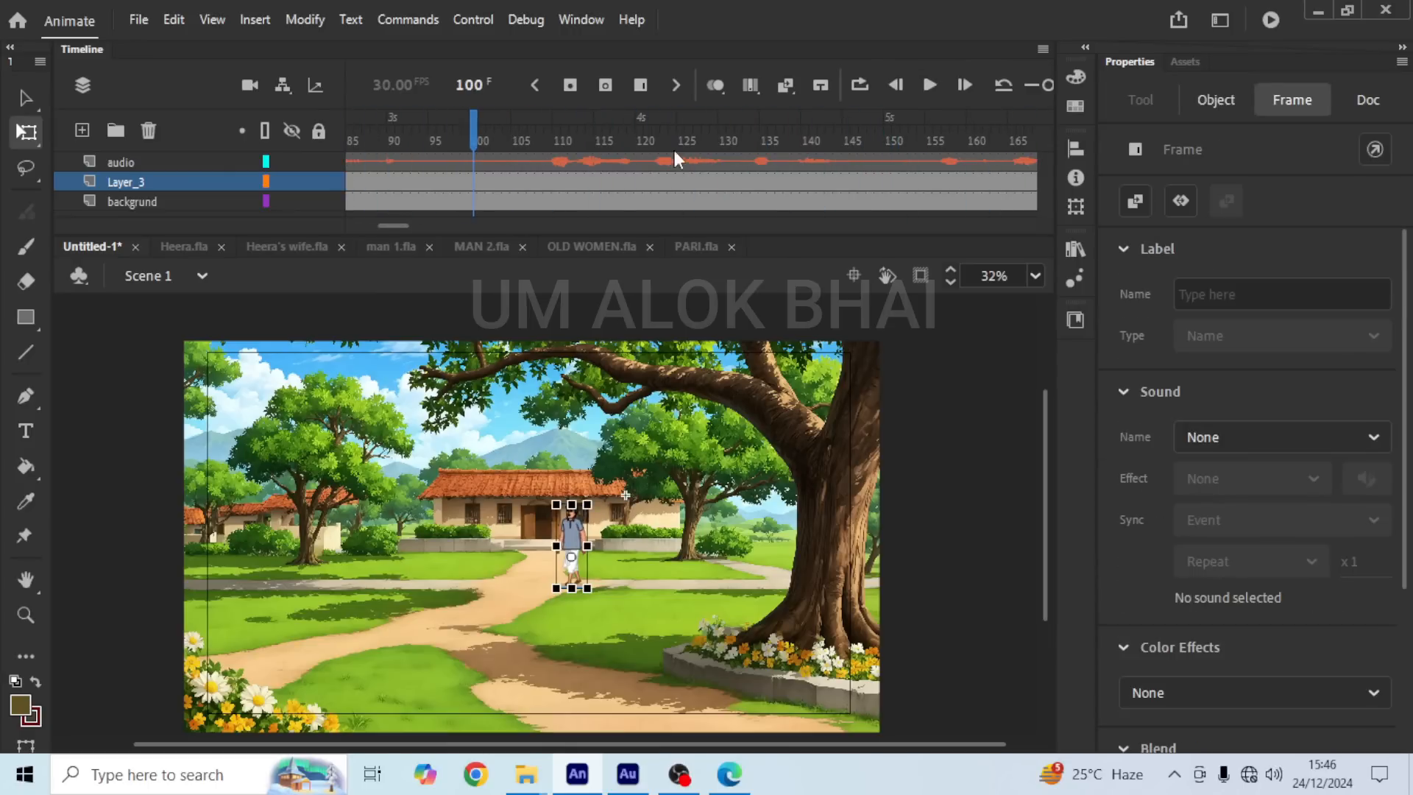
{"action": "left_click", "coordinate": [483, 180]}
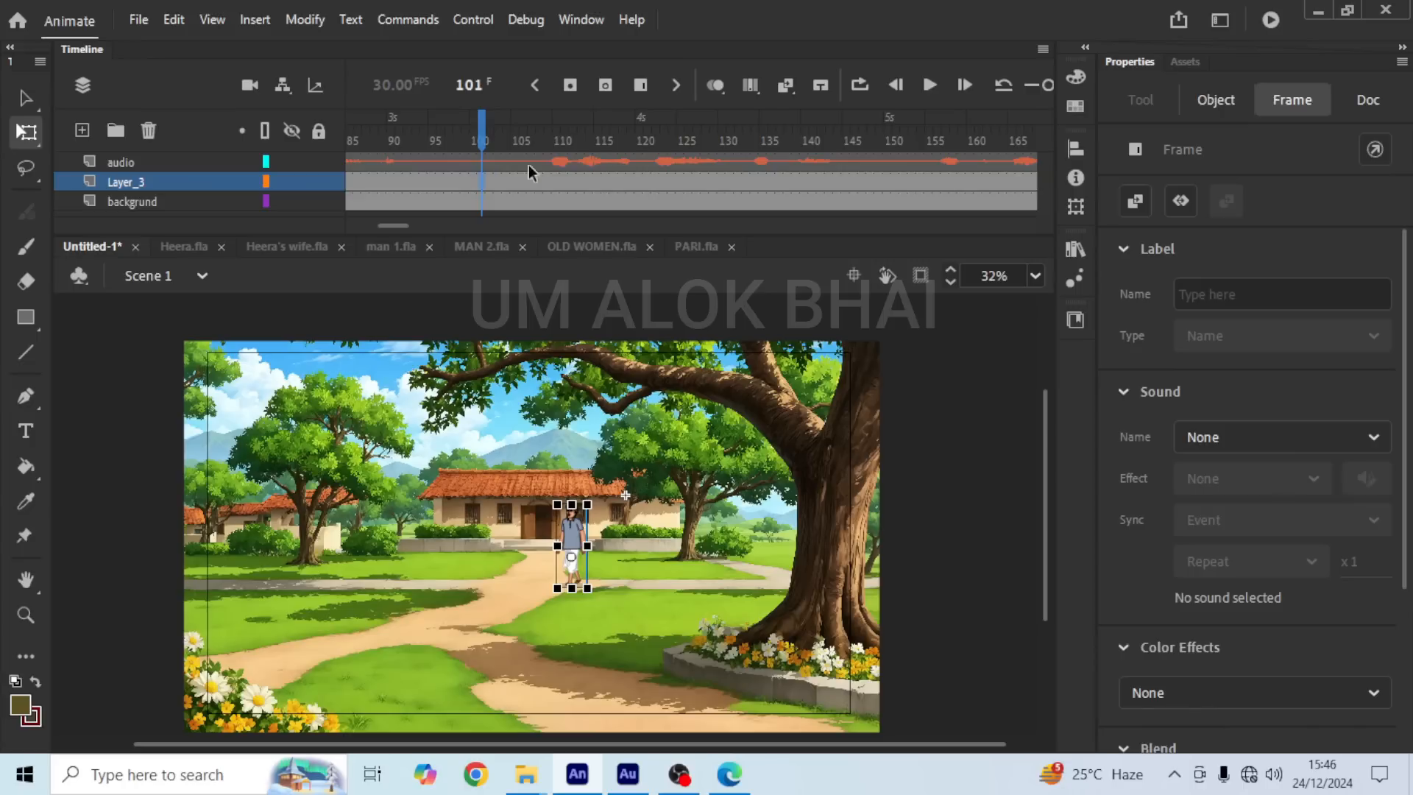
Step: Try Event sync on the audio layer's sound and restore the Stream sync
{"action": "left_click", "coordinate": [141, 163]}
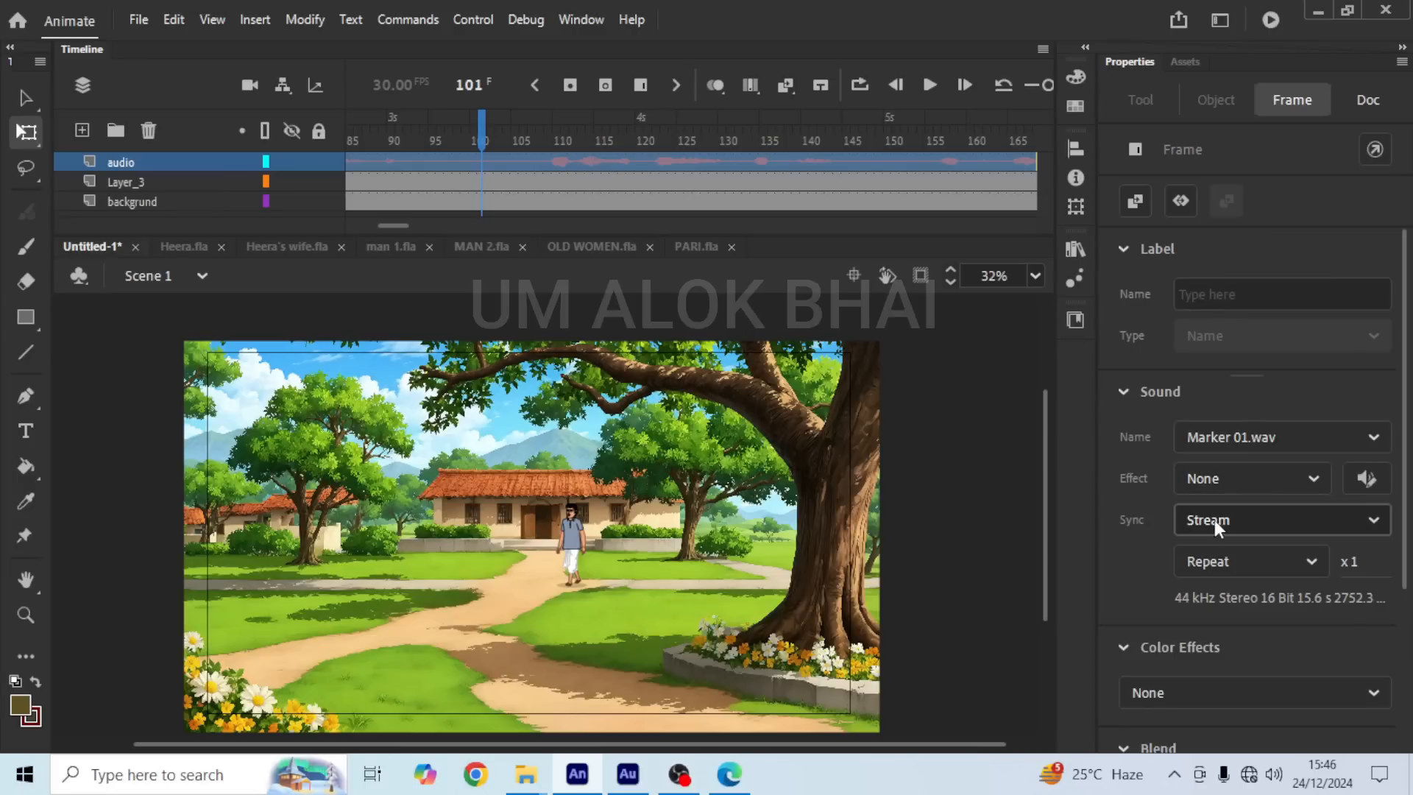
{"action": "left_click", "coordinate": [1234, 519]}
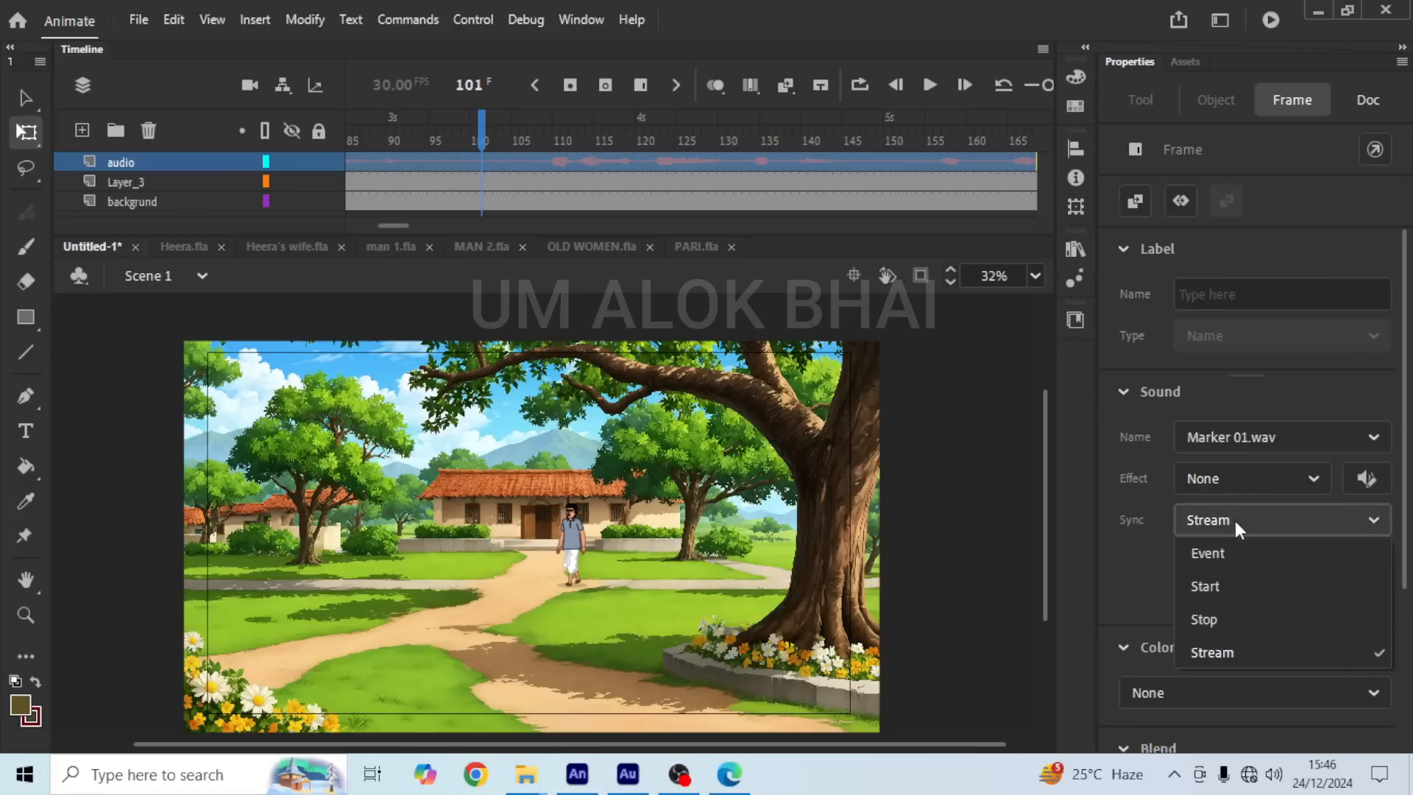
{"action": "left_click", "coordinate": [1236, 552]}
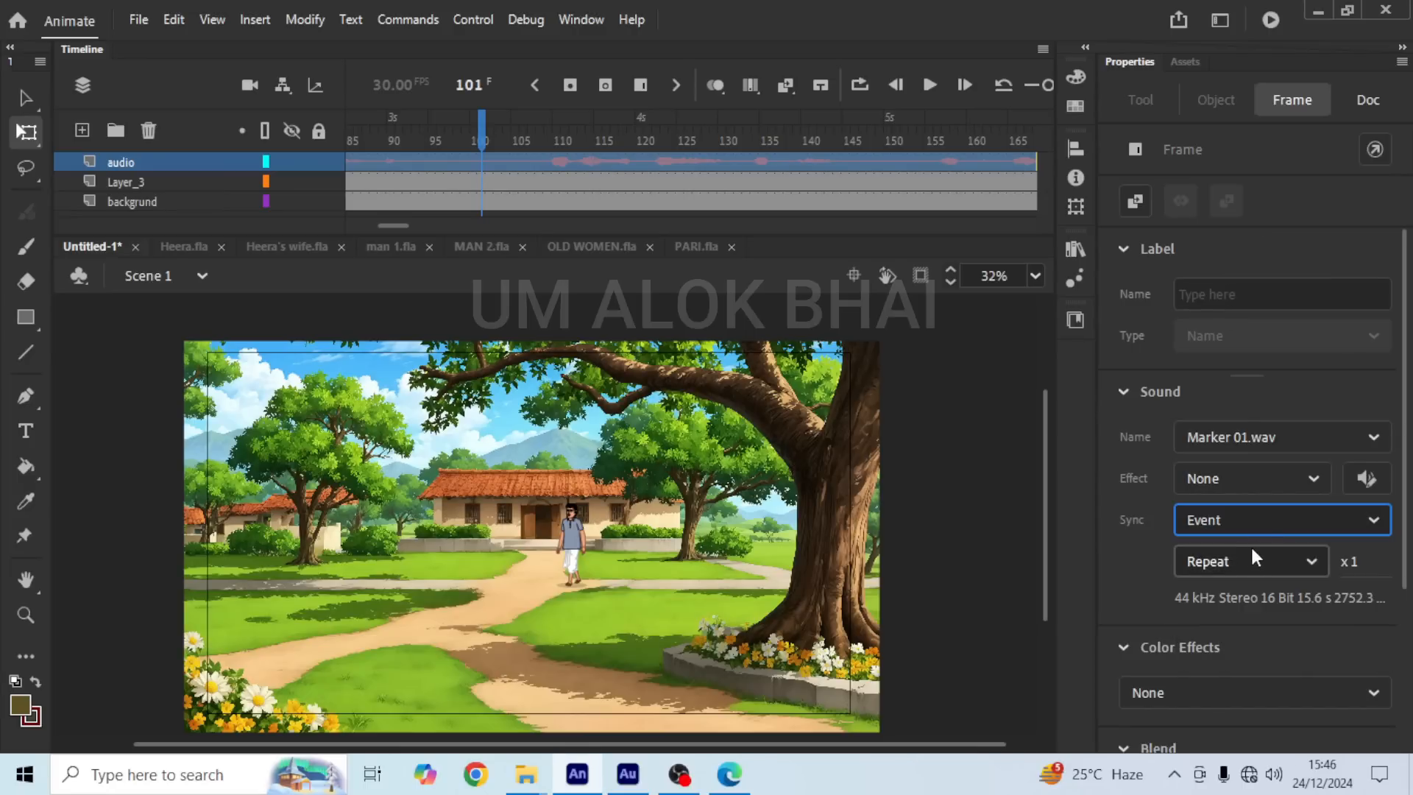
{"action": "left_click", "coordinate": [1258, 518]}
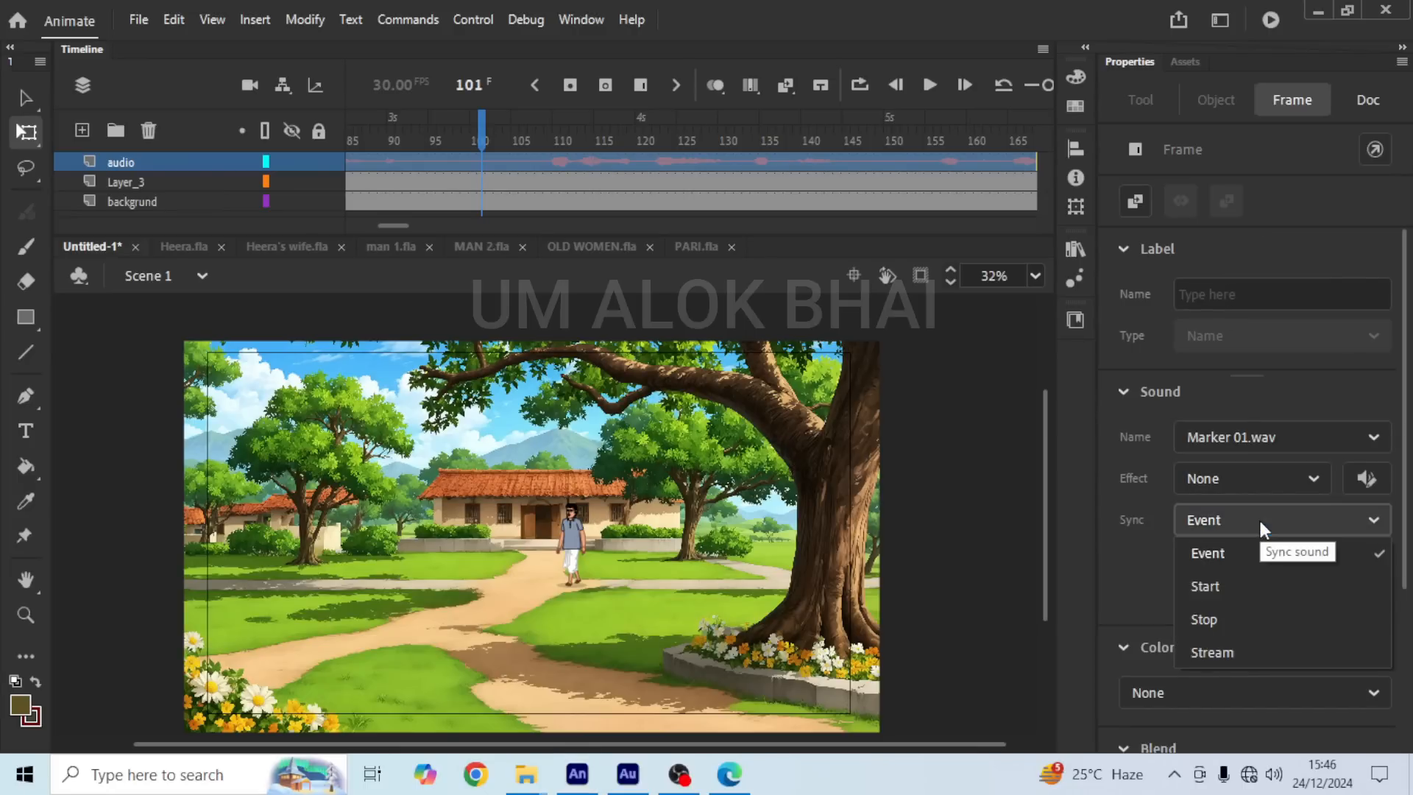
{"action": "left_click", "coordinate": [1239, 654]}
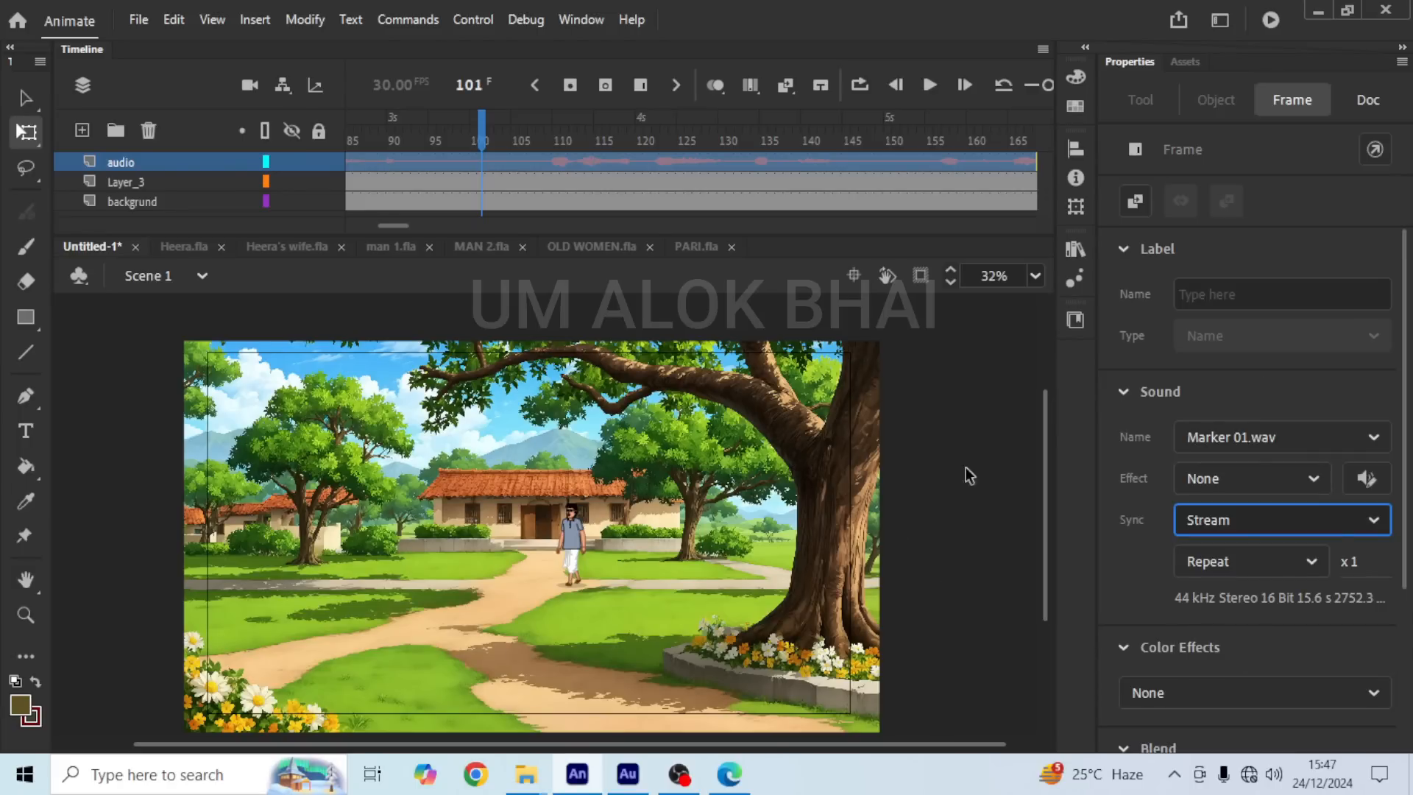
Step: Move the man to the left of the house's doorway in a keyframe at frame 101 and create a classic tween leading to it
{"action": "left_click", "coordinate": [572, 545]}
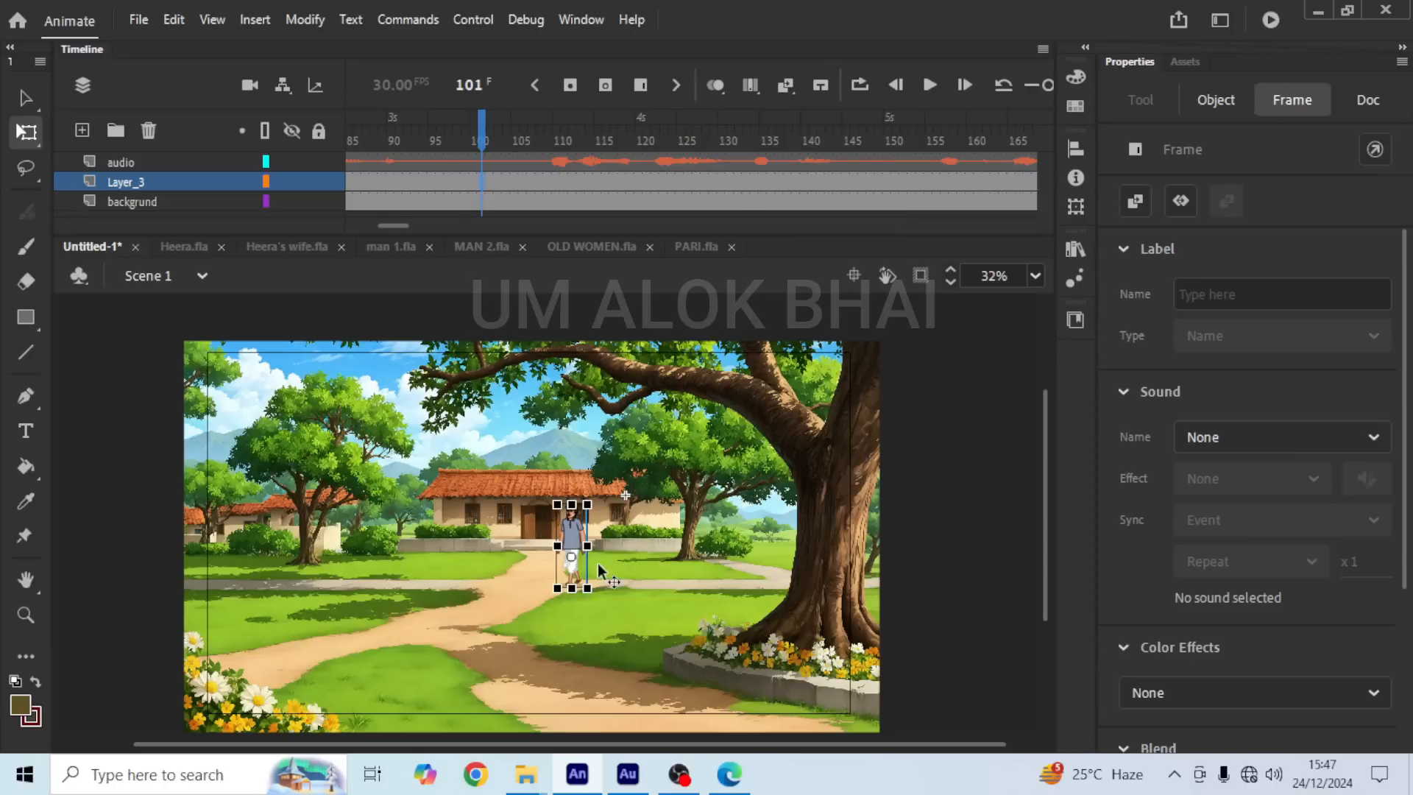
{"action": "scroll", "coordinate": [566, 562], "scroll_direction": "up", "scroll_amount": 3}
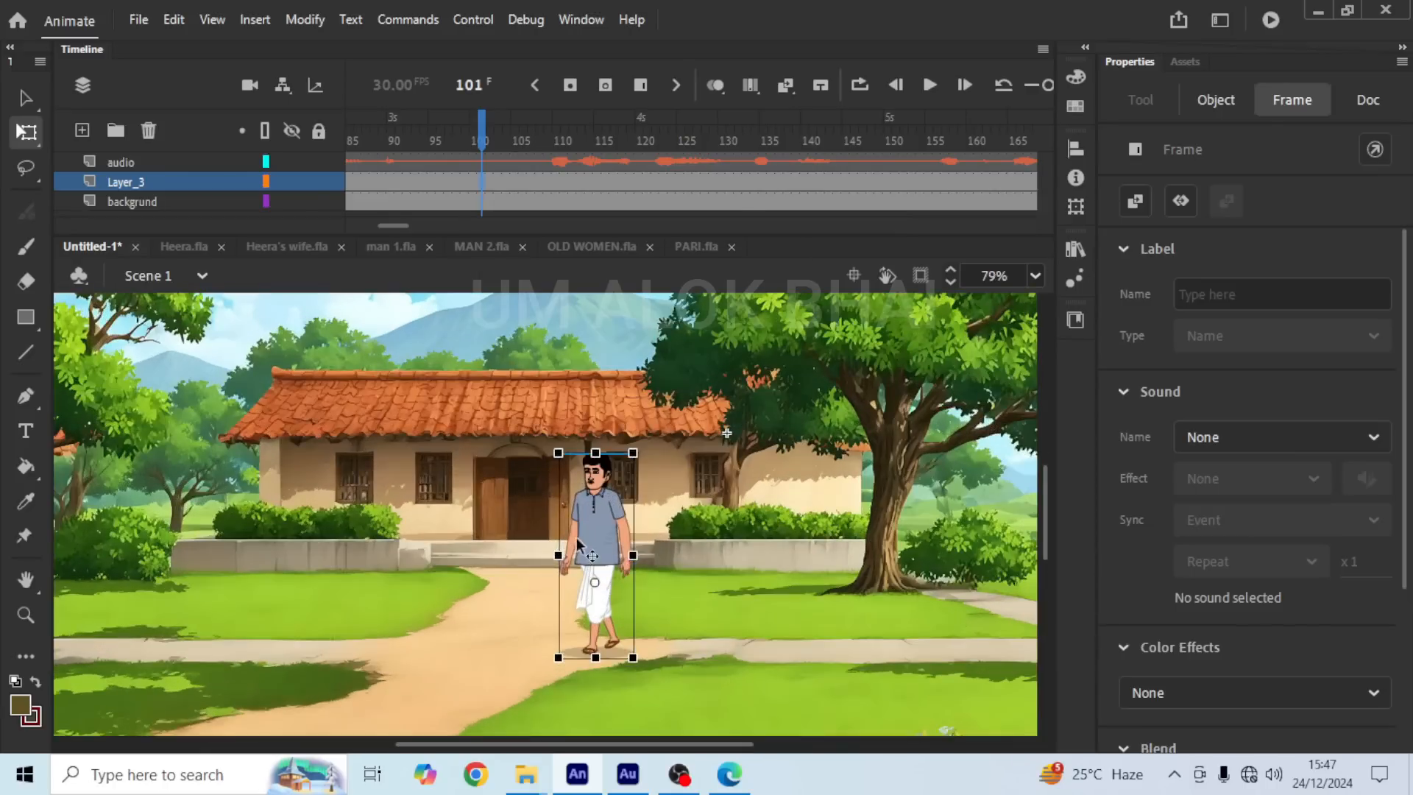
{"action": "left_click_drag", "start_coordinate": [593, 537], "coordinate": [400, 541]}
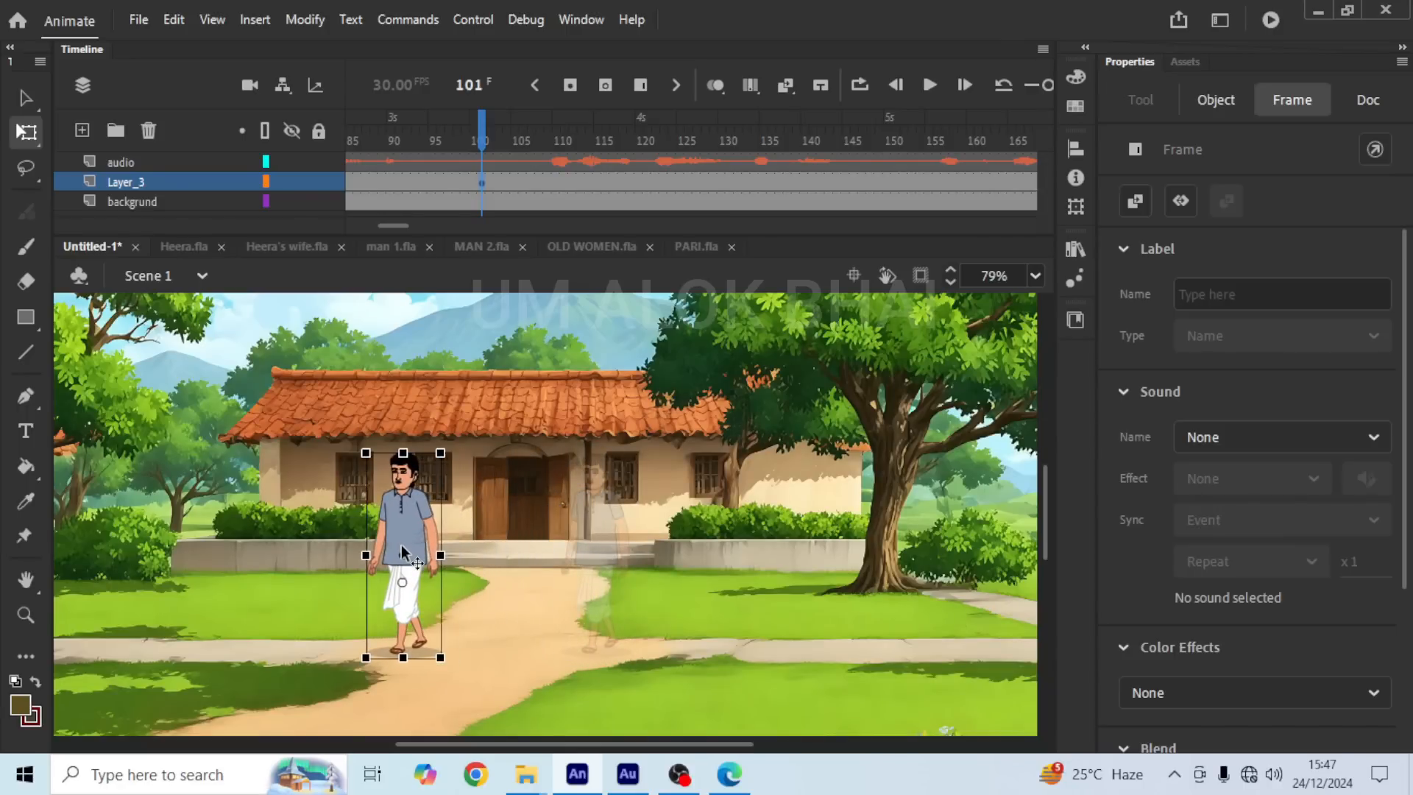
{"action": "left_click", "coordinate": [383, 182]}
{"action": "right_click", "coordinate": [383, 182]}
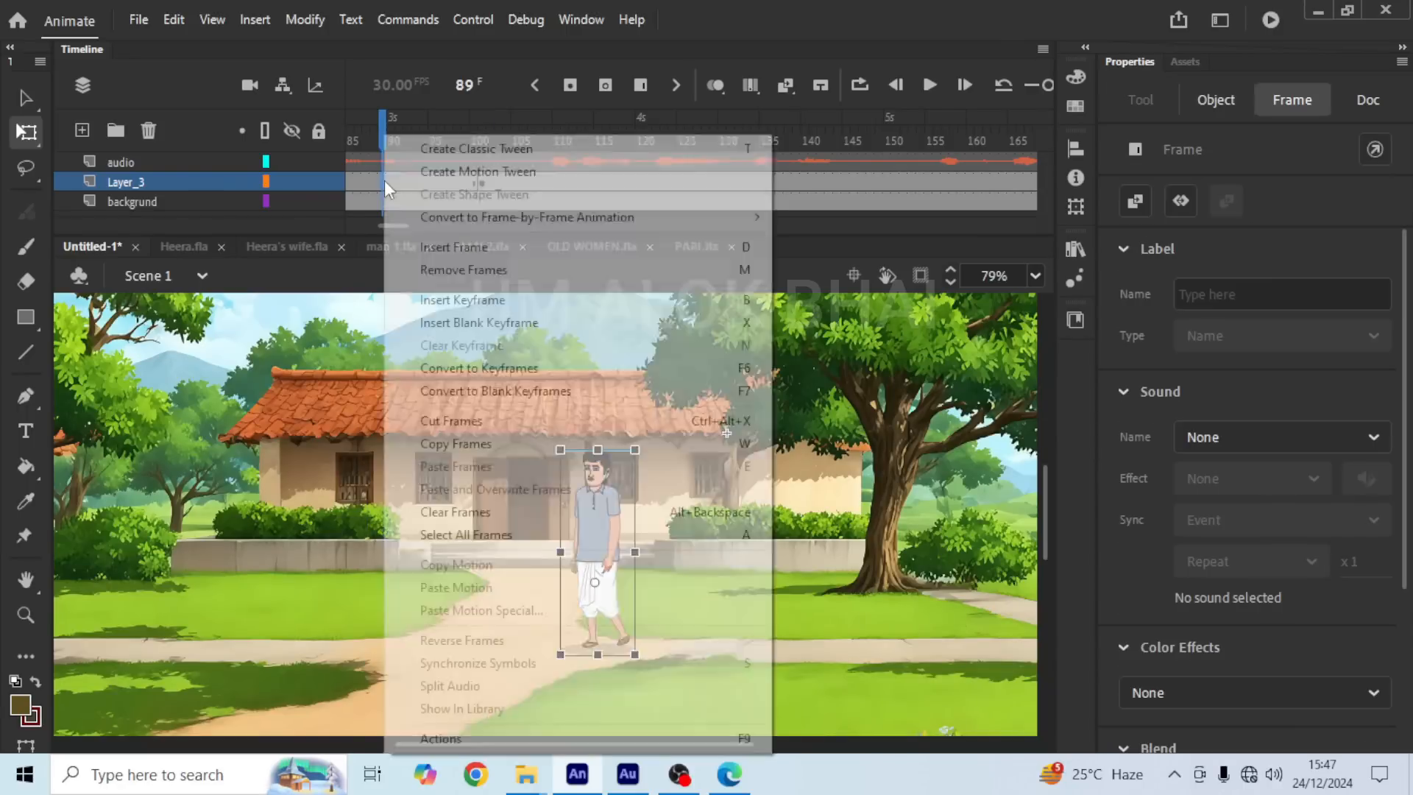
{"action": "left_click", "coordinate": [471, 149]}
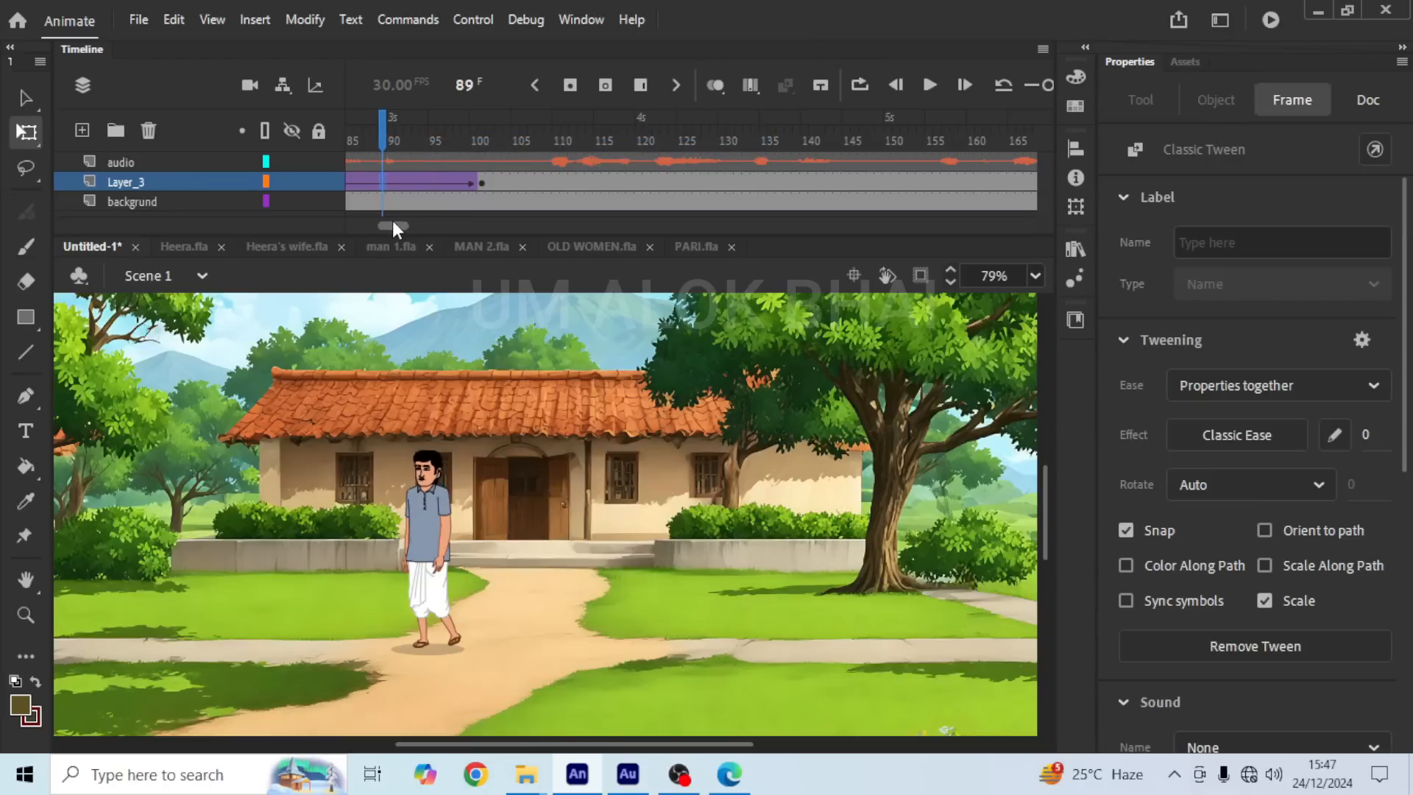
Step: Play the scene from frame 1 to check the man's walk and stop near frame 145
{"action": "left_click_drag", "start_coordinate": [392, 221], "coordinate": [353, 222]}
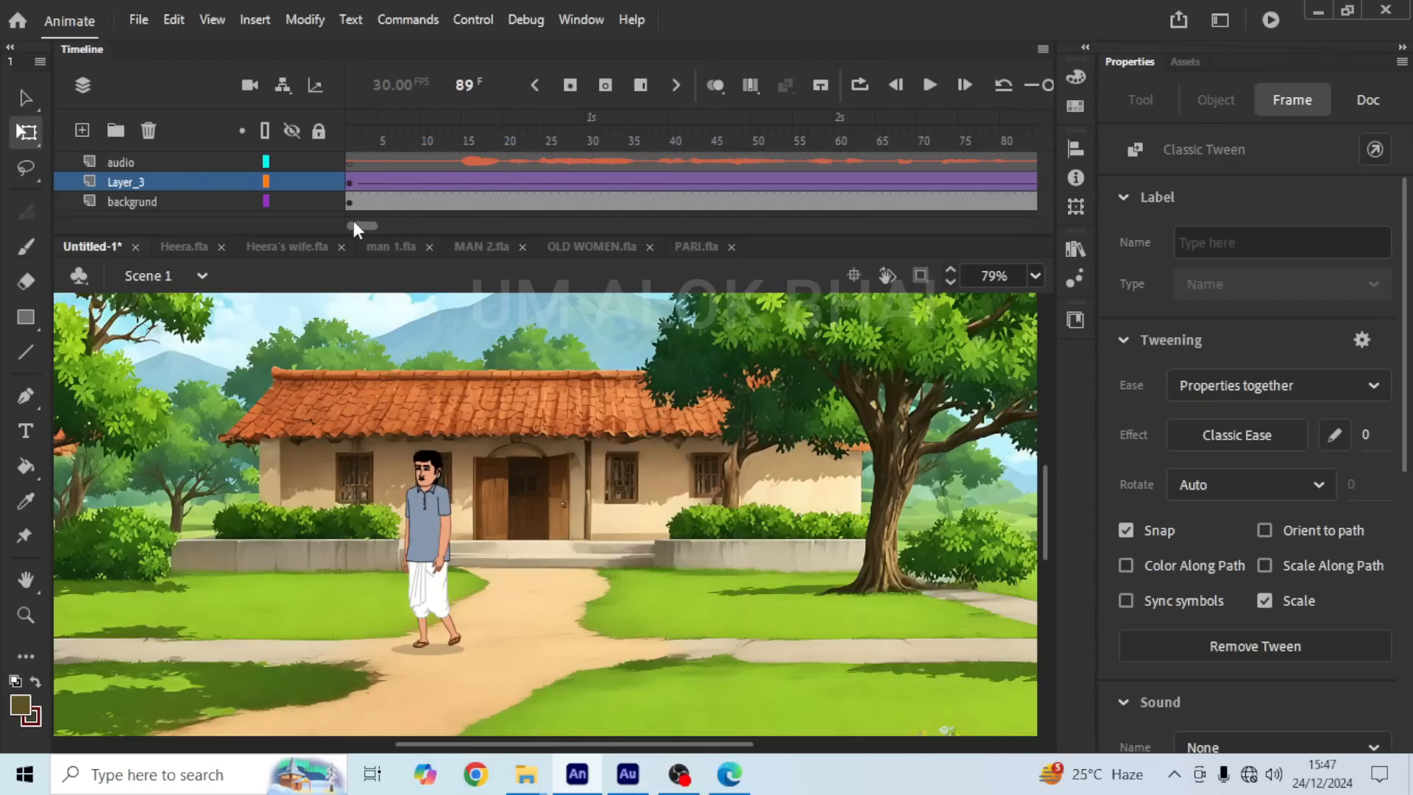
{"action": "left_click", "coordinate": [353, 130]}
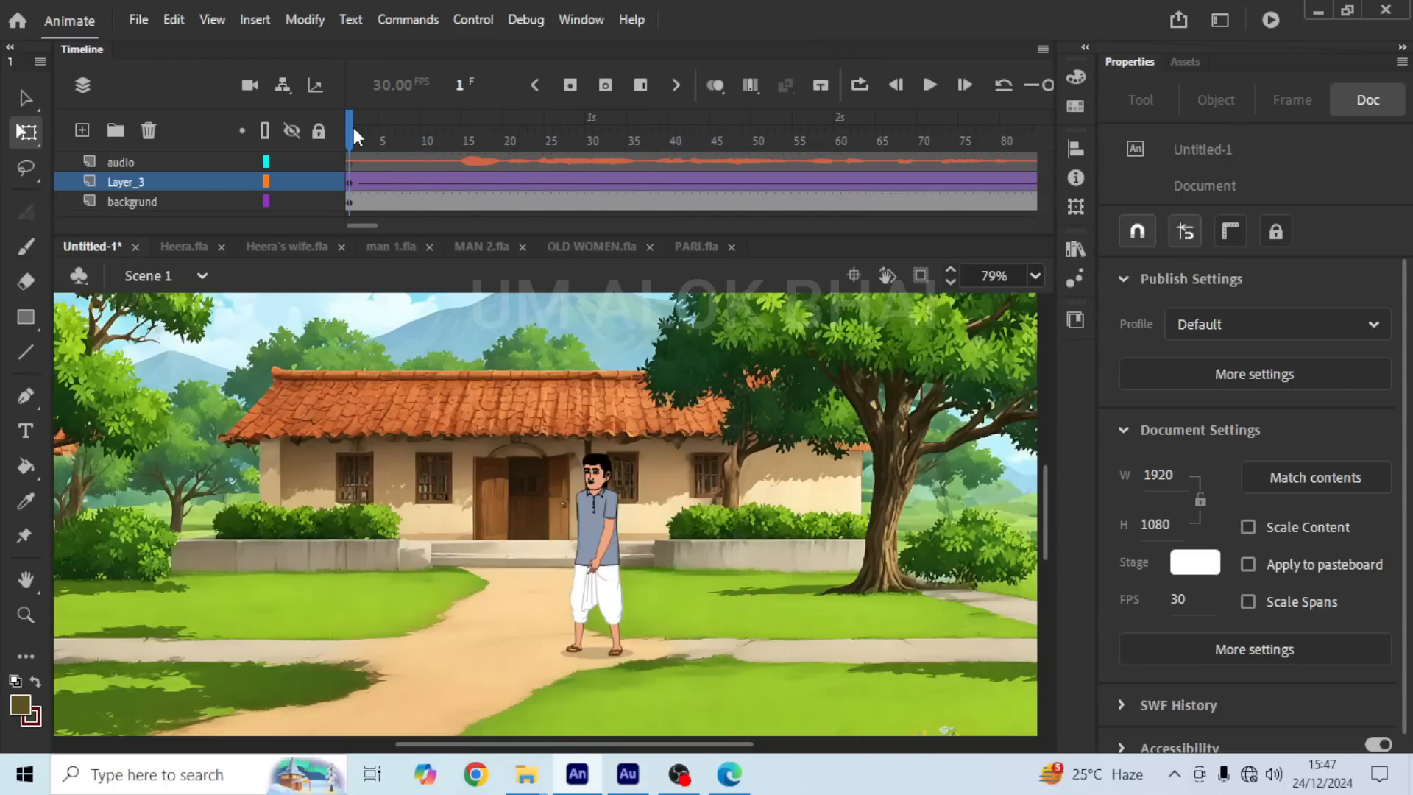
{"action": "left_click", "coordinate": [925, 91]}
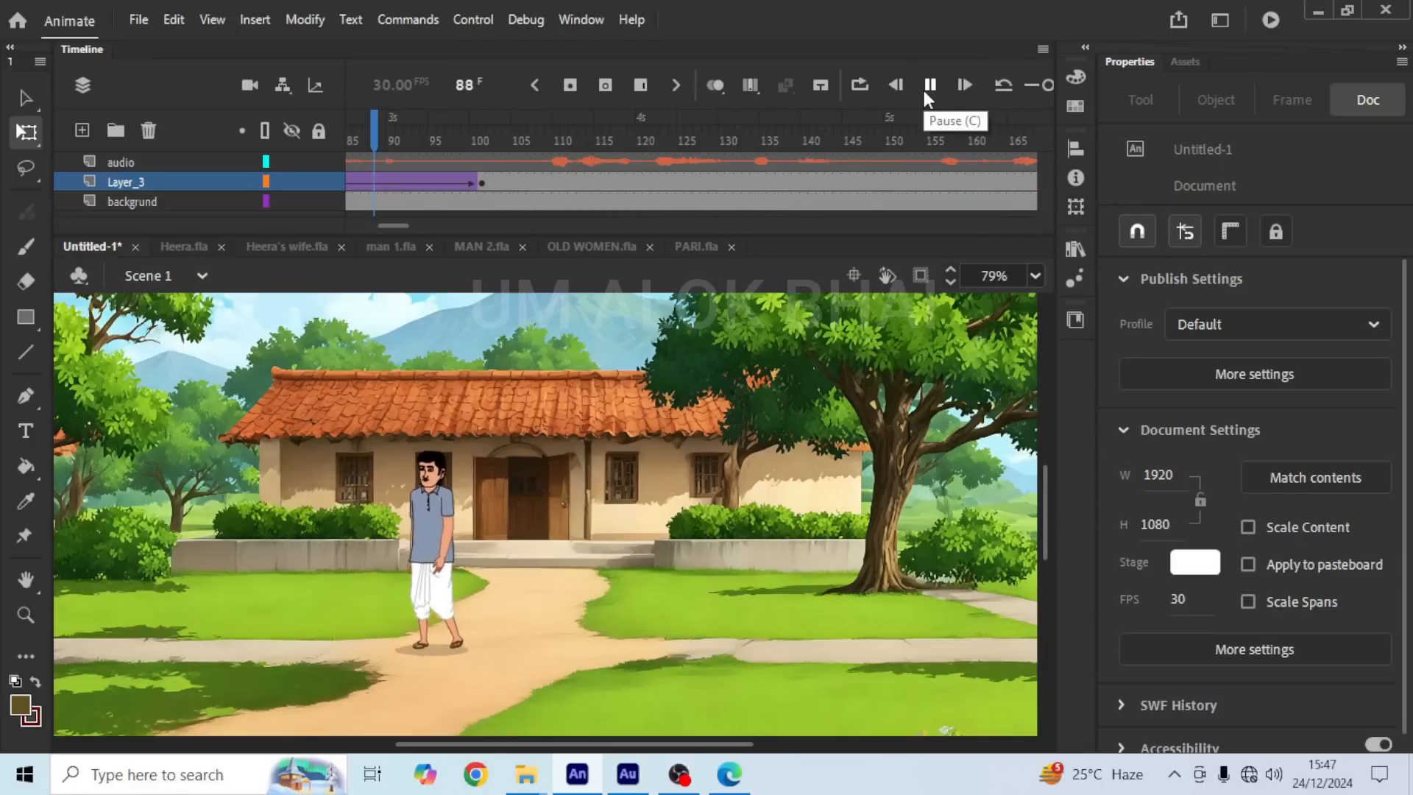
{"action": "left_click", "coordinate": [924, 91]}
{"action": "left_click", "coordinate": [928, 85]}
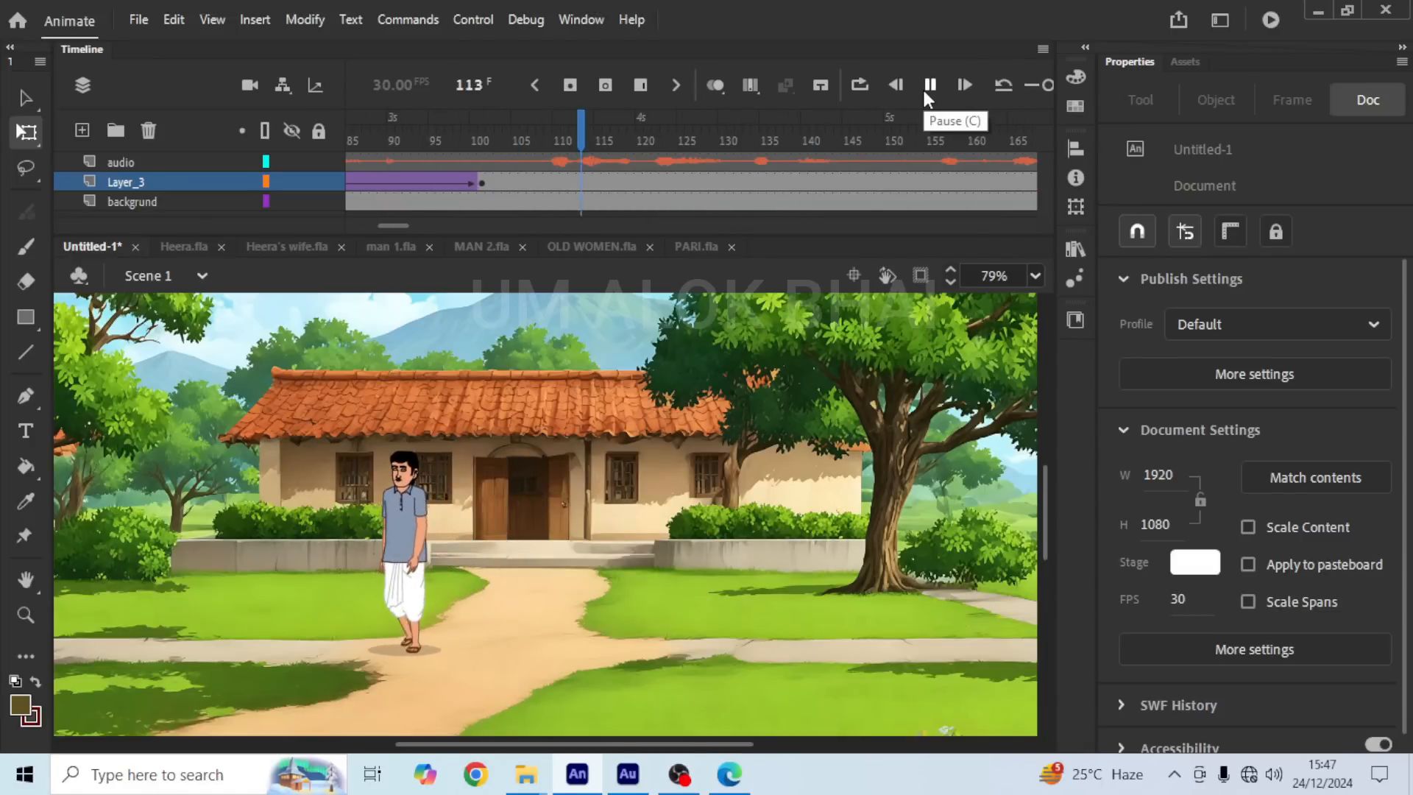
{"action": "left_click", "coordinate": [927, 87]}
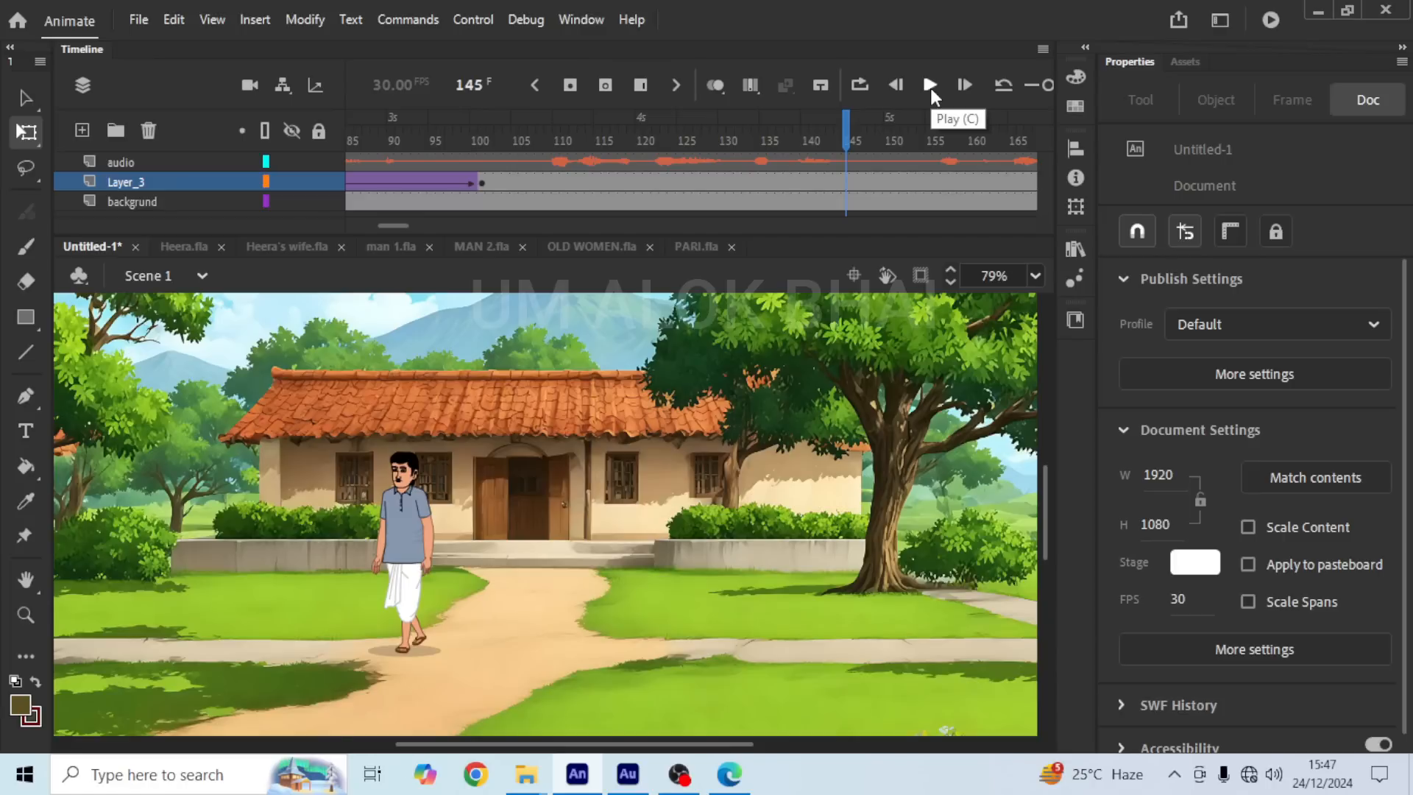
Step: Extend the man's walk to an end keyframe at frame 150 instead of 101 and move him further left, to about X 943
{"action": "left_click", "coordinate": [484, 182]}
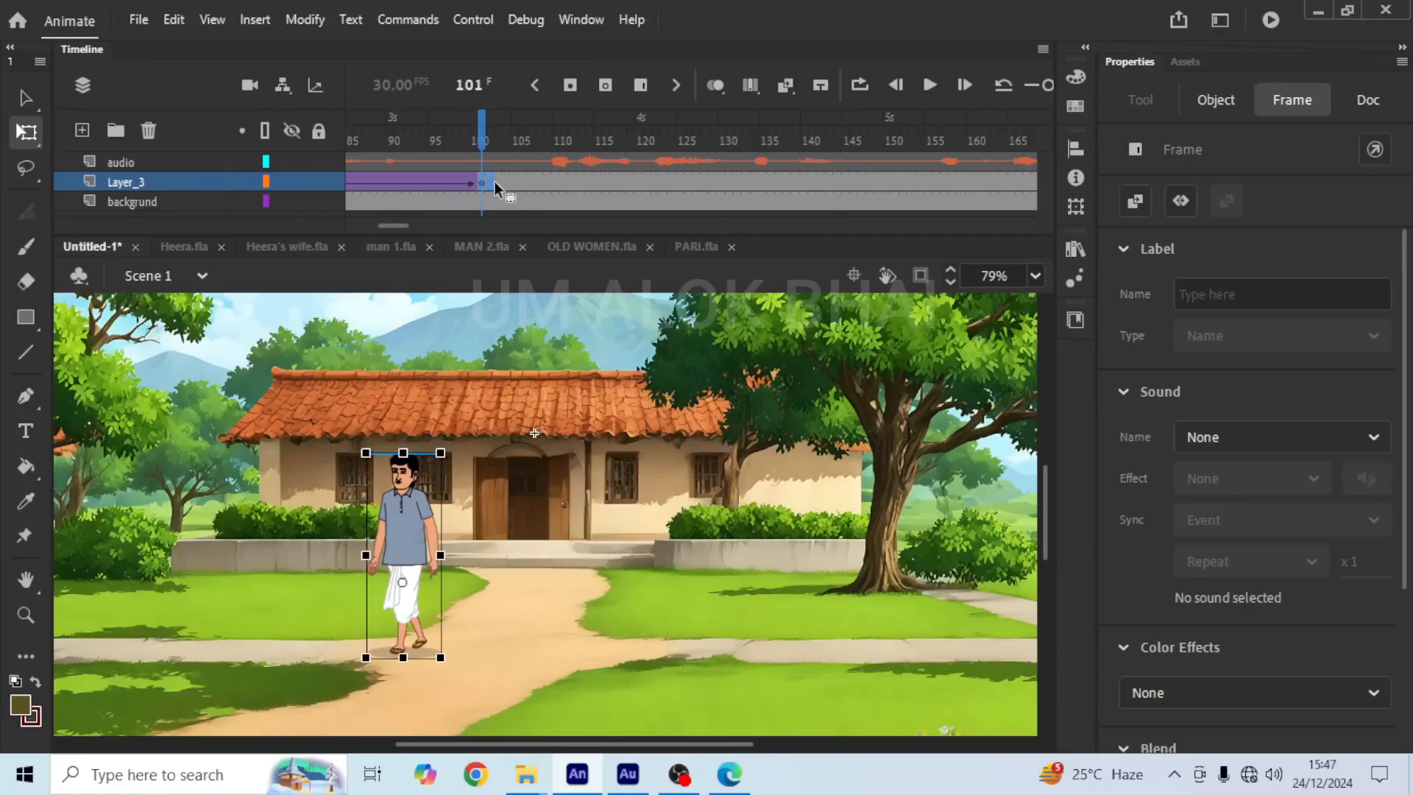
{"action": "left_click", "coordinate": [883, 181]}
{"action": "key", "text": "F6"}
{"action": "left_click_drag", "start_coordinate": [409, 549], "coordinate": [348, 541]}
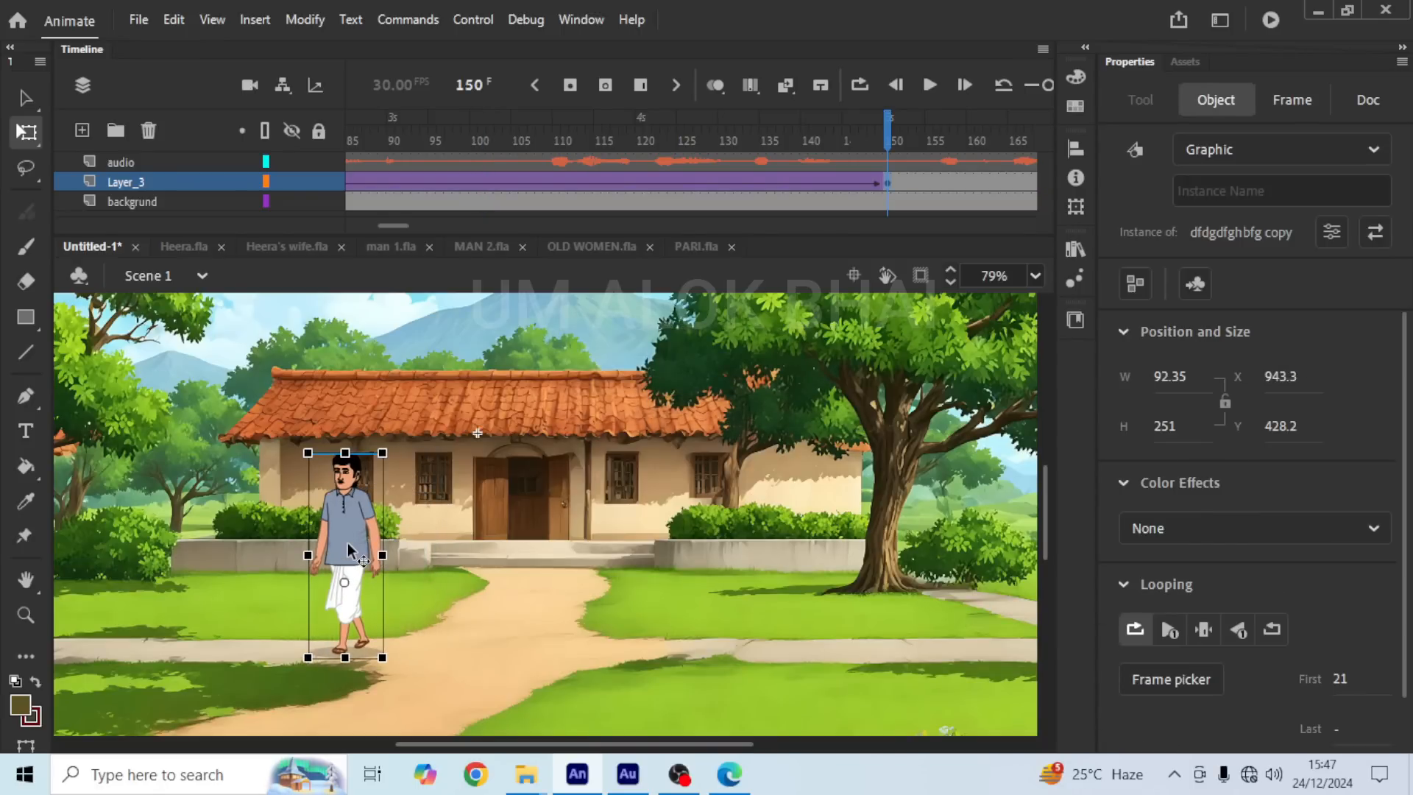
Step: Play back the extended walk and park the playhead at frame 151
{"action": "key", "text": "ctrl+a"}
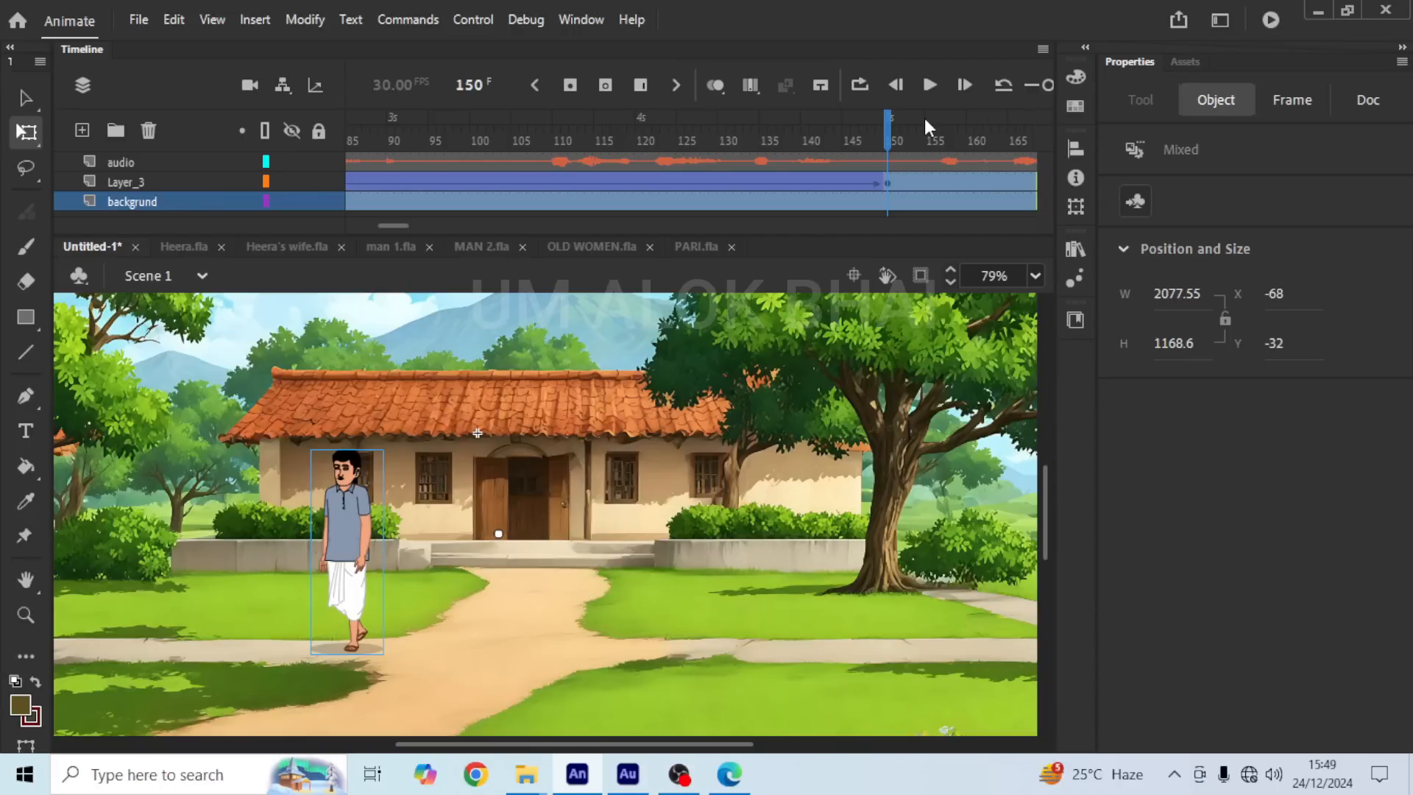
{"action": "left_click", "coordinate": [929, 87]}
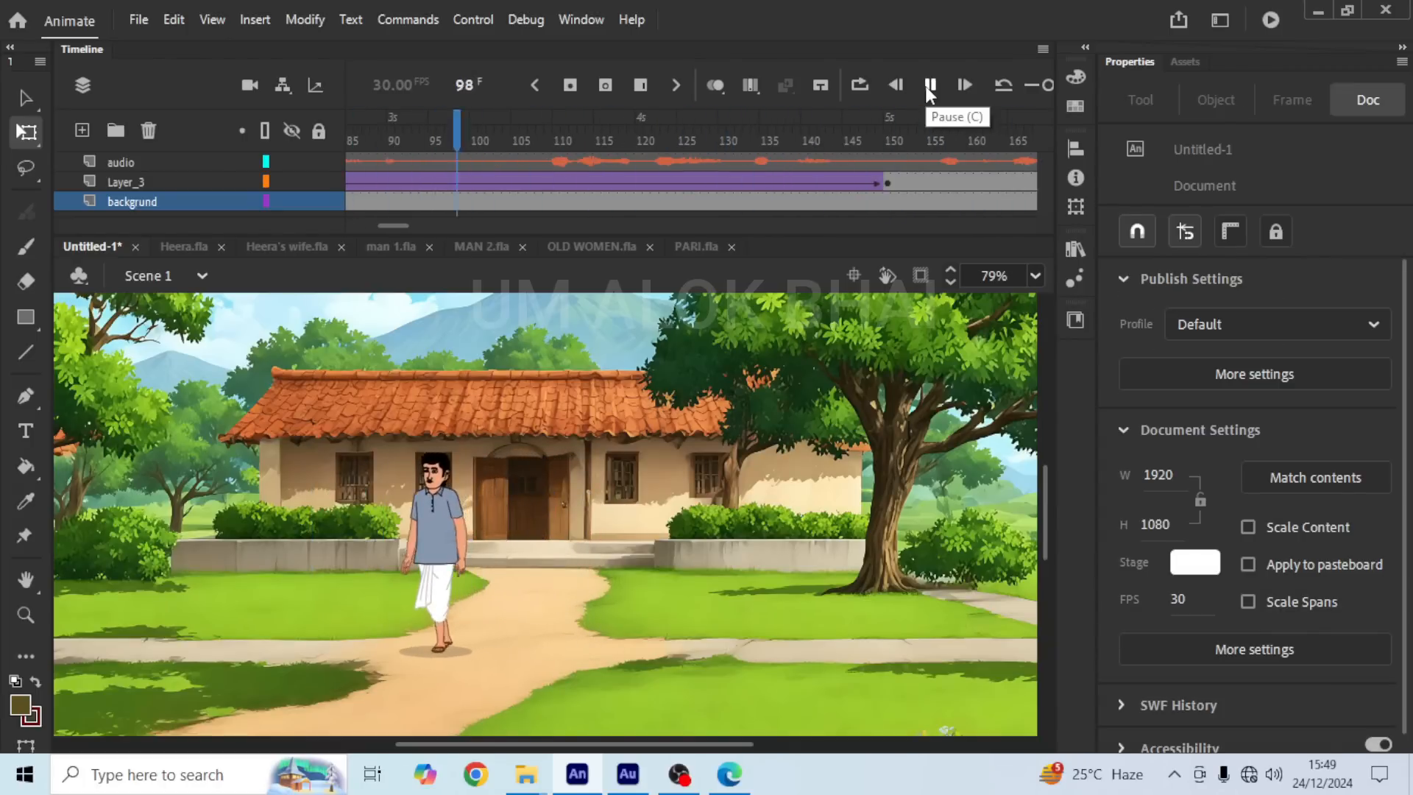
{"action": "left_click", "coordinate": [930, 87]}
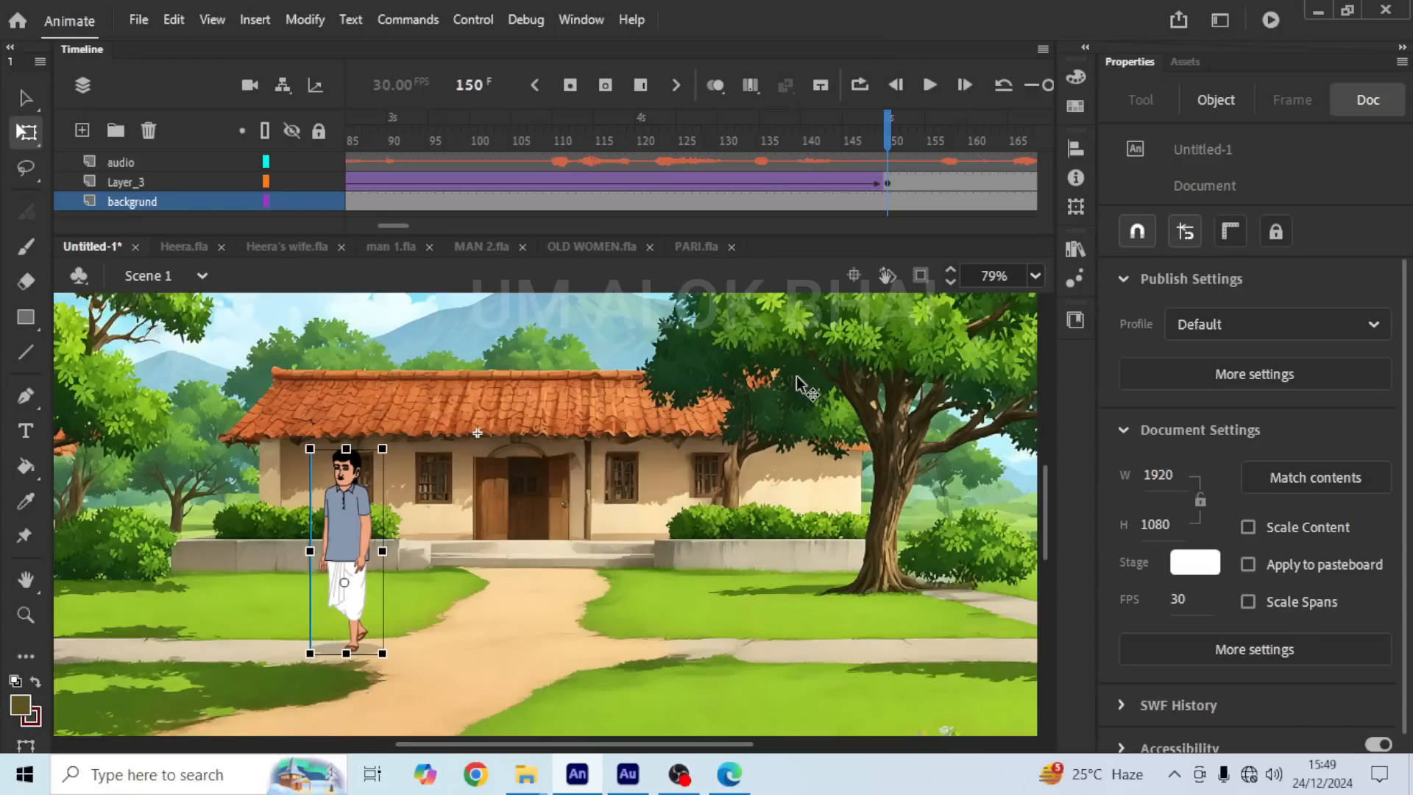
{"action": "left_click", "coordinate": [933, 87]}
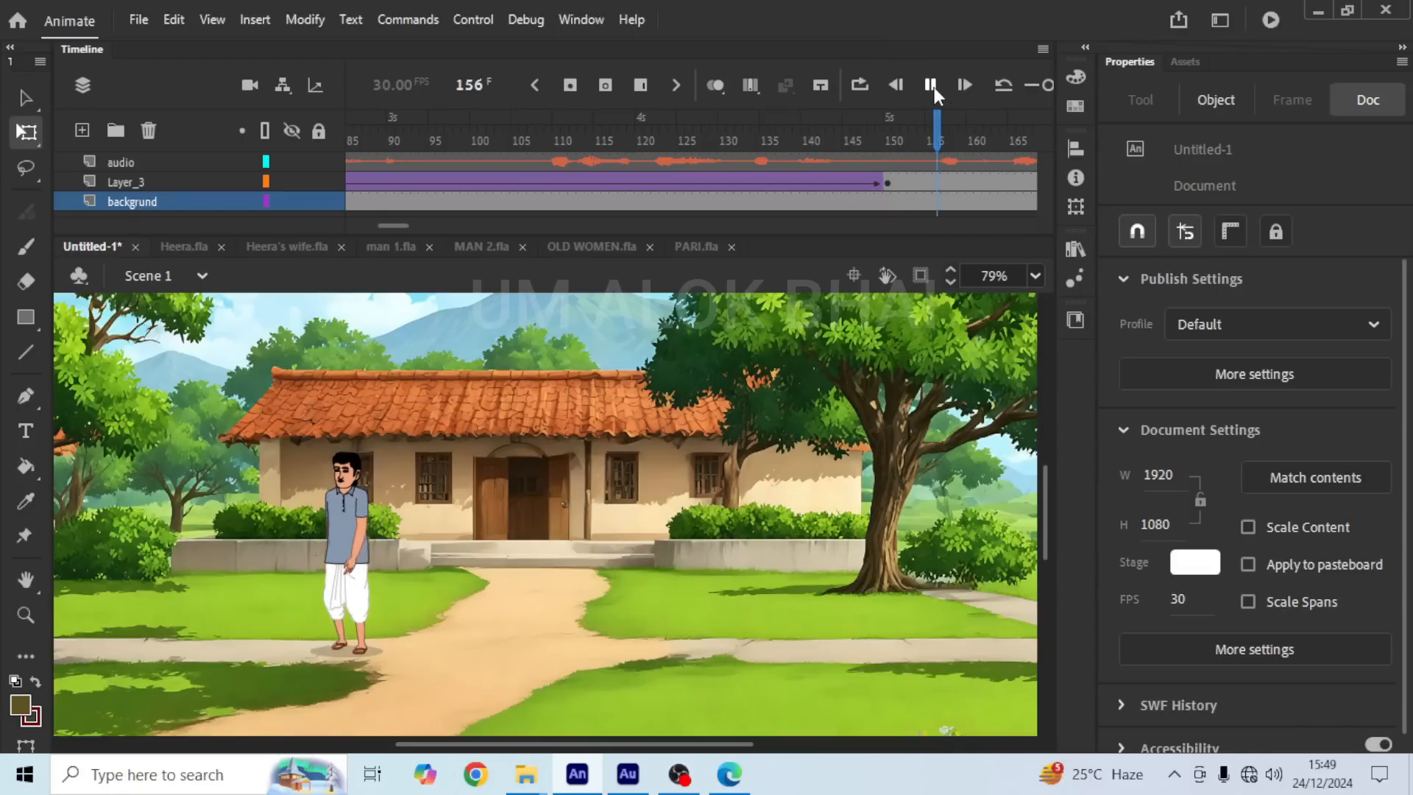
{"action": "left_click", "coordinate": [739, 148]}
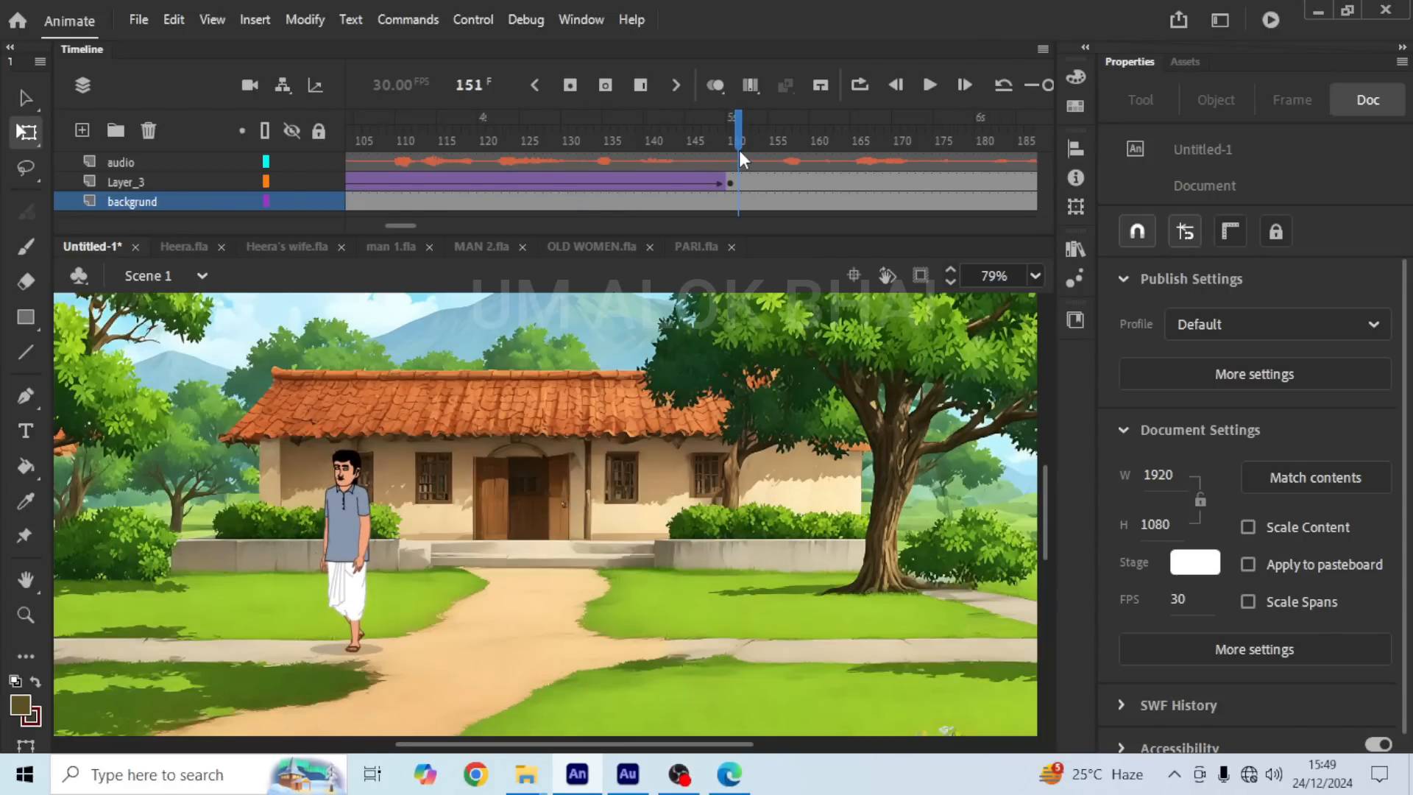
Step: Empty the man's layer and the backgrund layer from frame 151 onward, ending the village shot at frame 150
{"action": "left_click", "coordinate": [736, 181]}
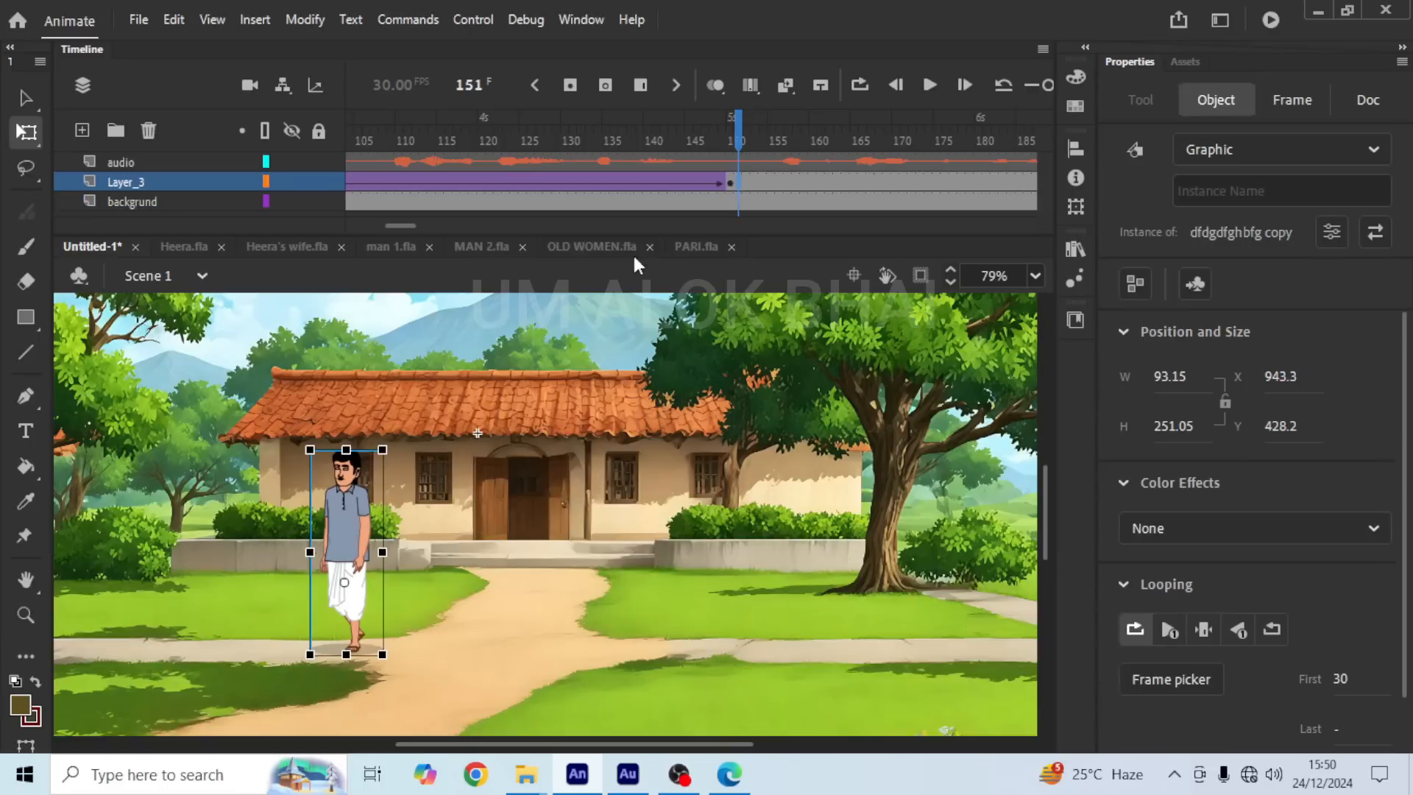
{"action": "left_click", "coordinate": [729, 182]}
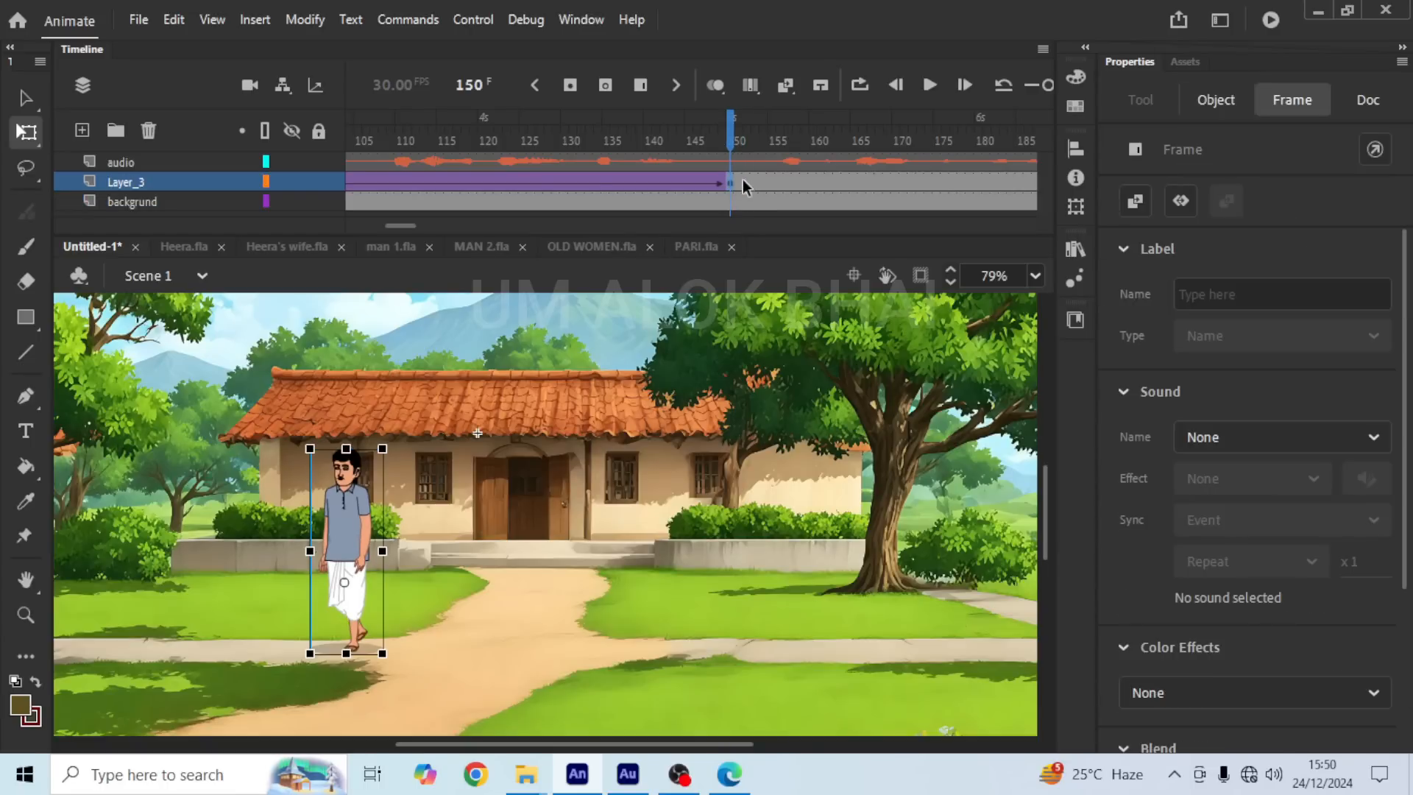
{"action": "left_click", "coordinate": [736, 183]}
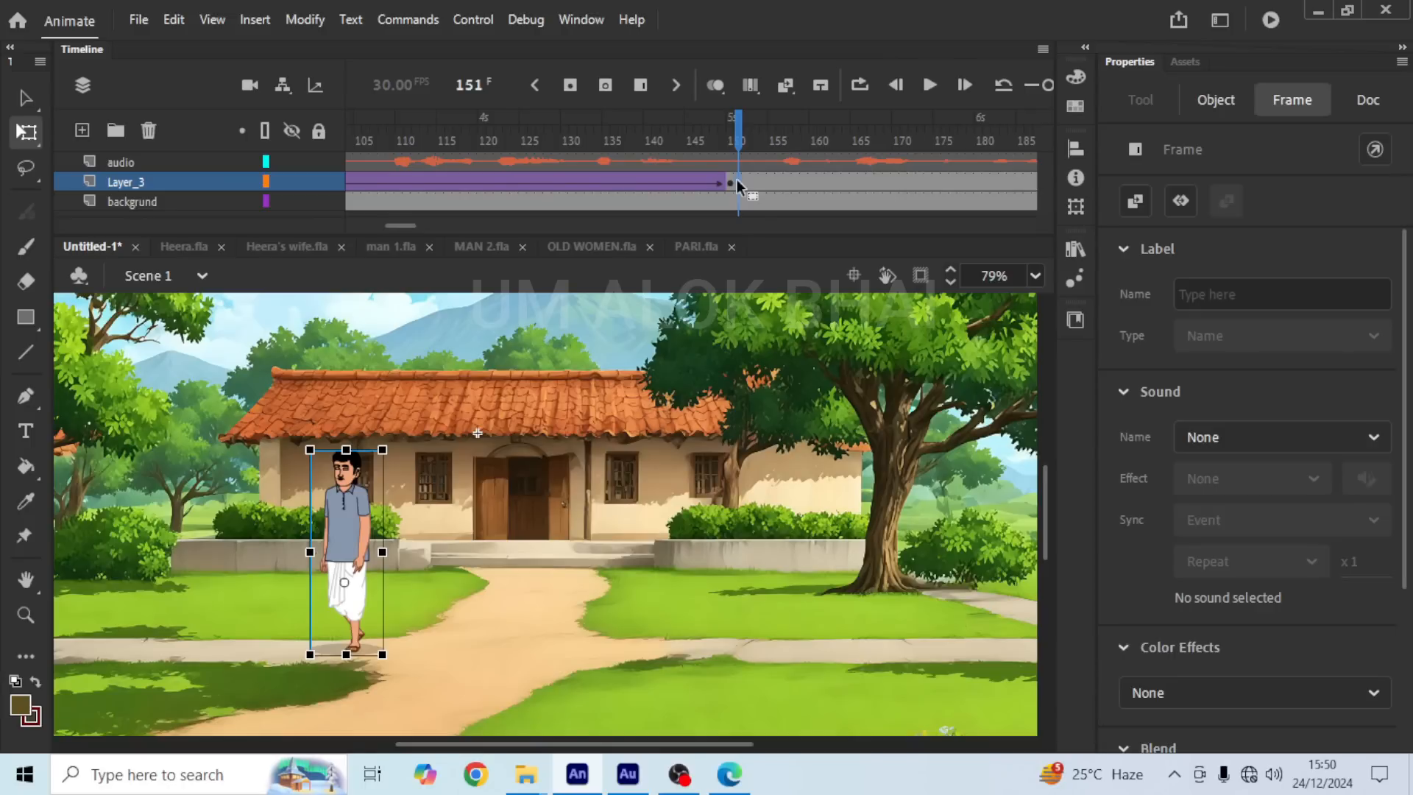
{"action": "key", "text": "Delete"}
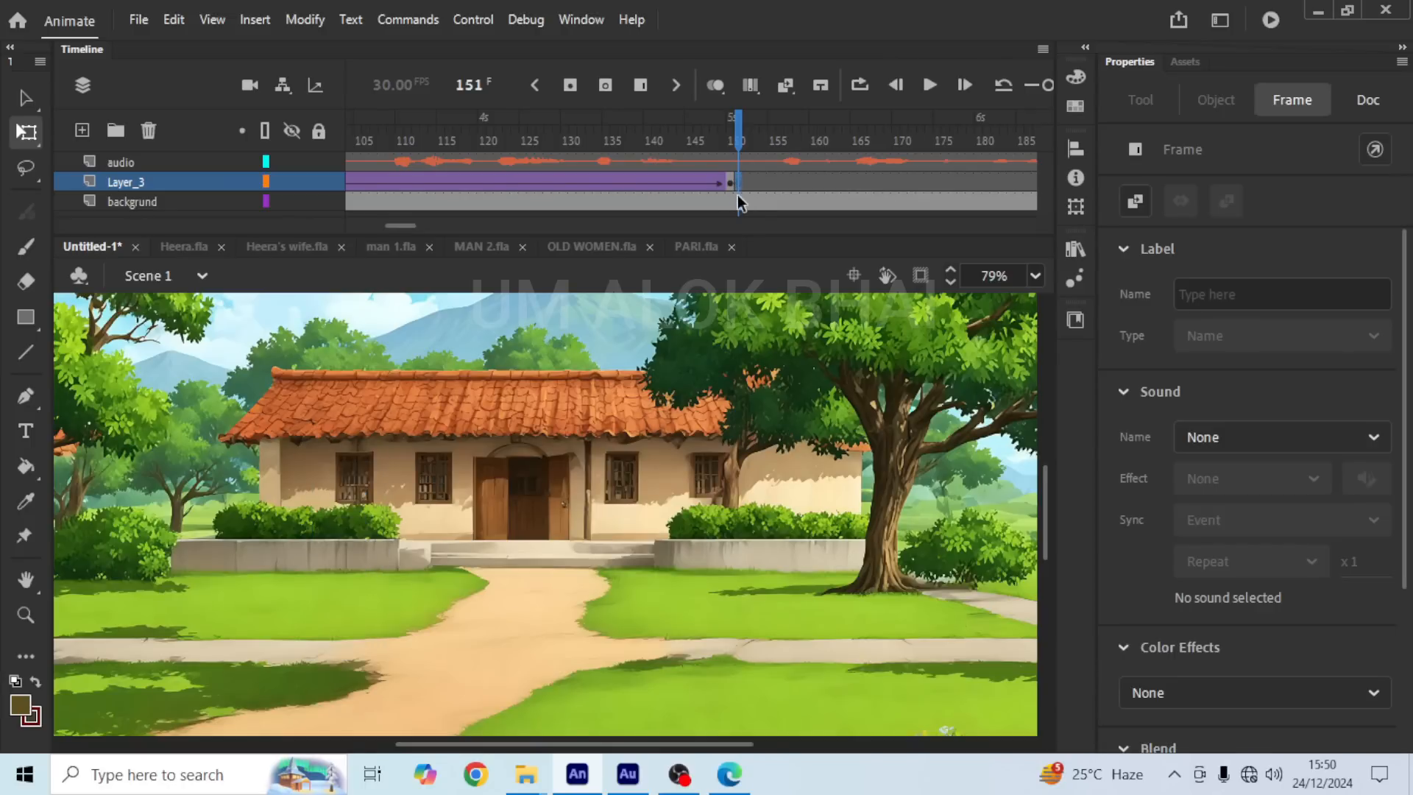
{"action": "left_click", "coordinate": [738, 197]}
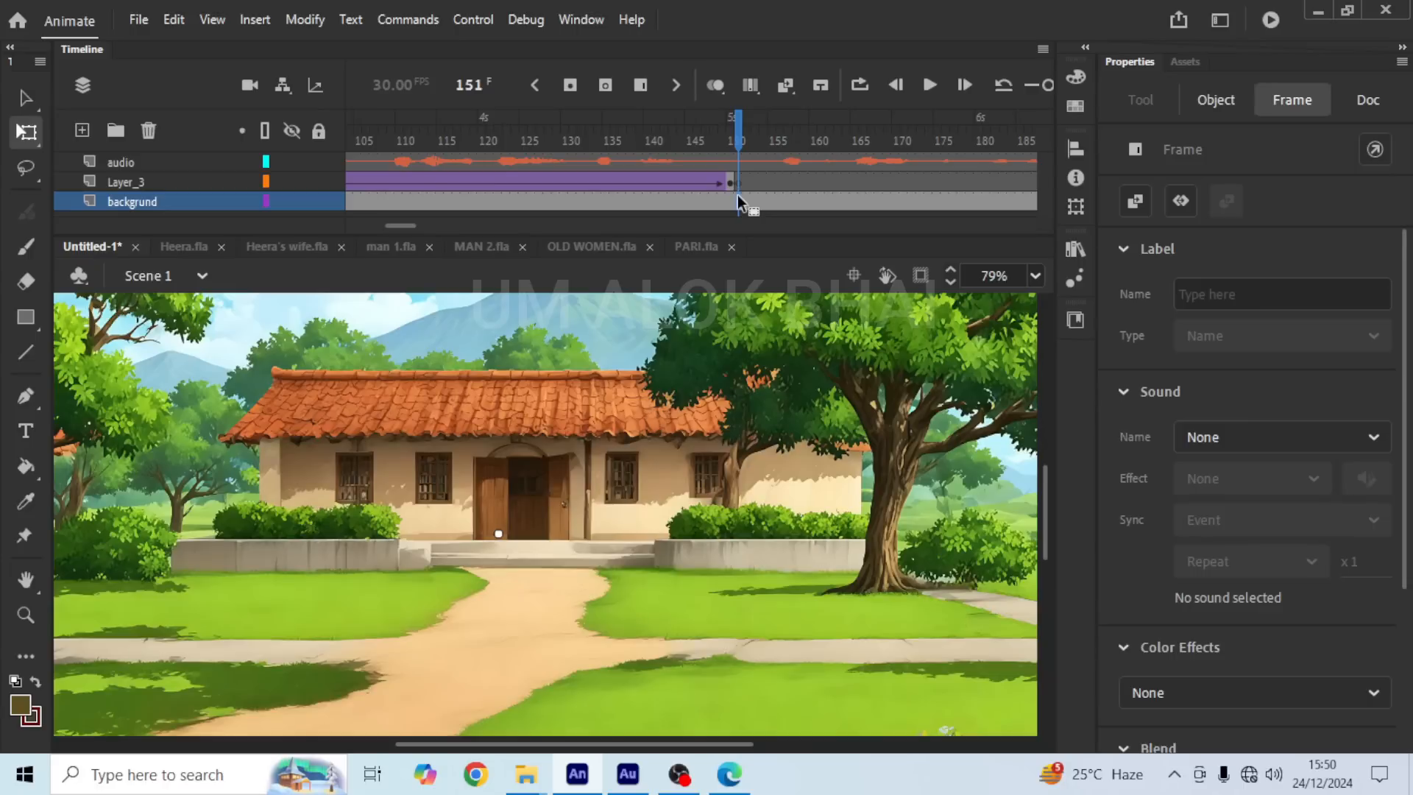
{"action": "key", "text": "Delete"}
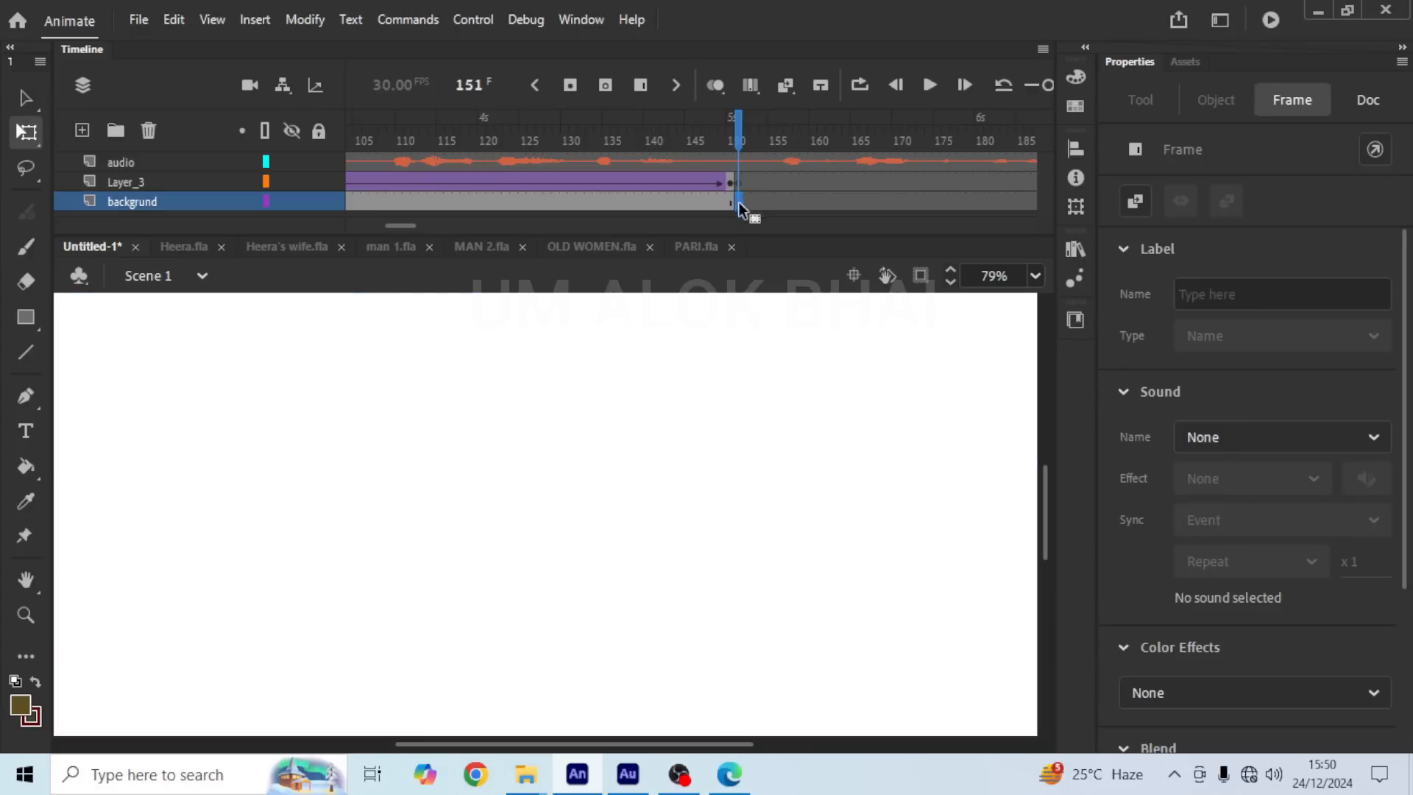
Step: Preview Inside 4.jpg in File Explorer's BG BUNDLE folder and place it on the backgrund layer at frame 151
{"action": "scroll", "coordinate": [685, 472], "scroll_direction": "down", "scroll_amount": 5}
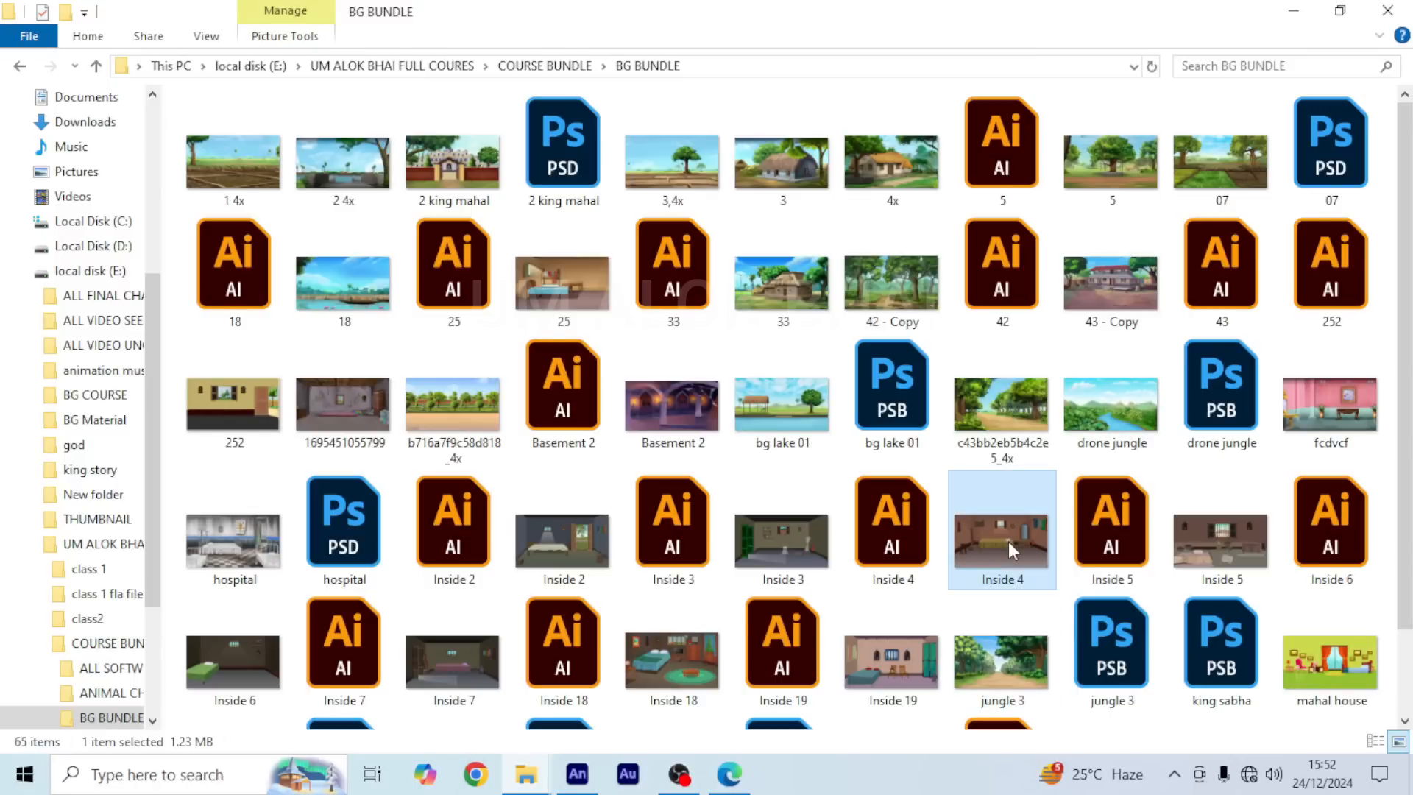
{"action": "double_click", "coordinate": [1008, 542]}
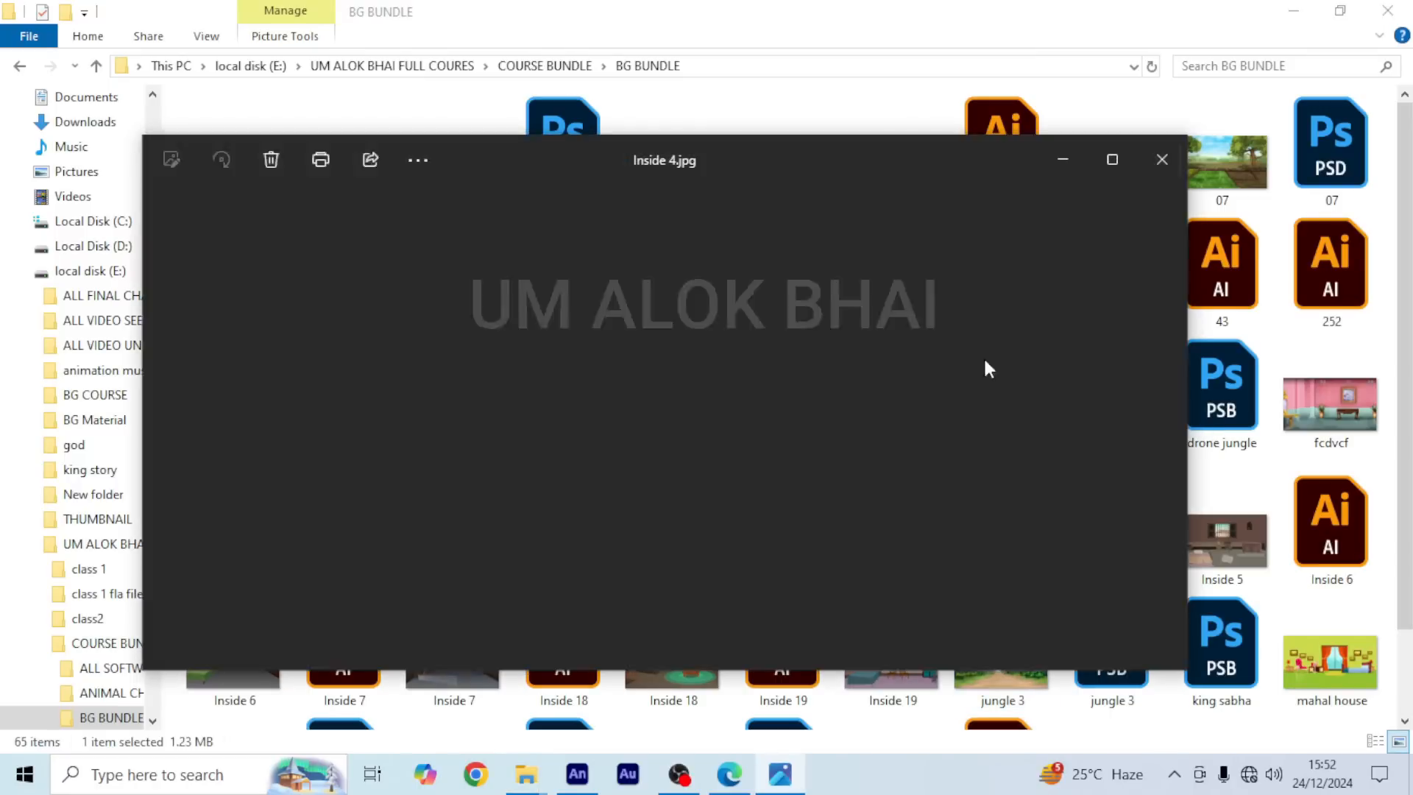
{"action": "left_click", "coordinate": [1150, 161]}
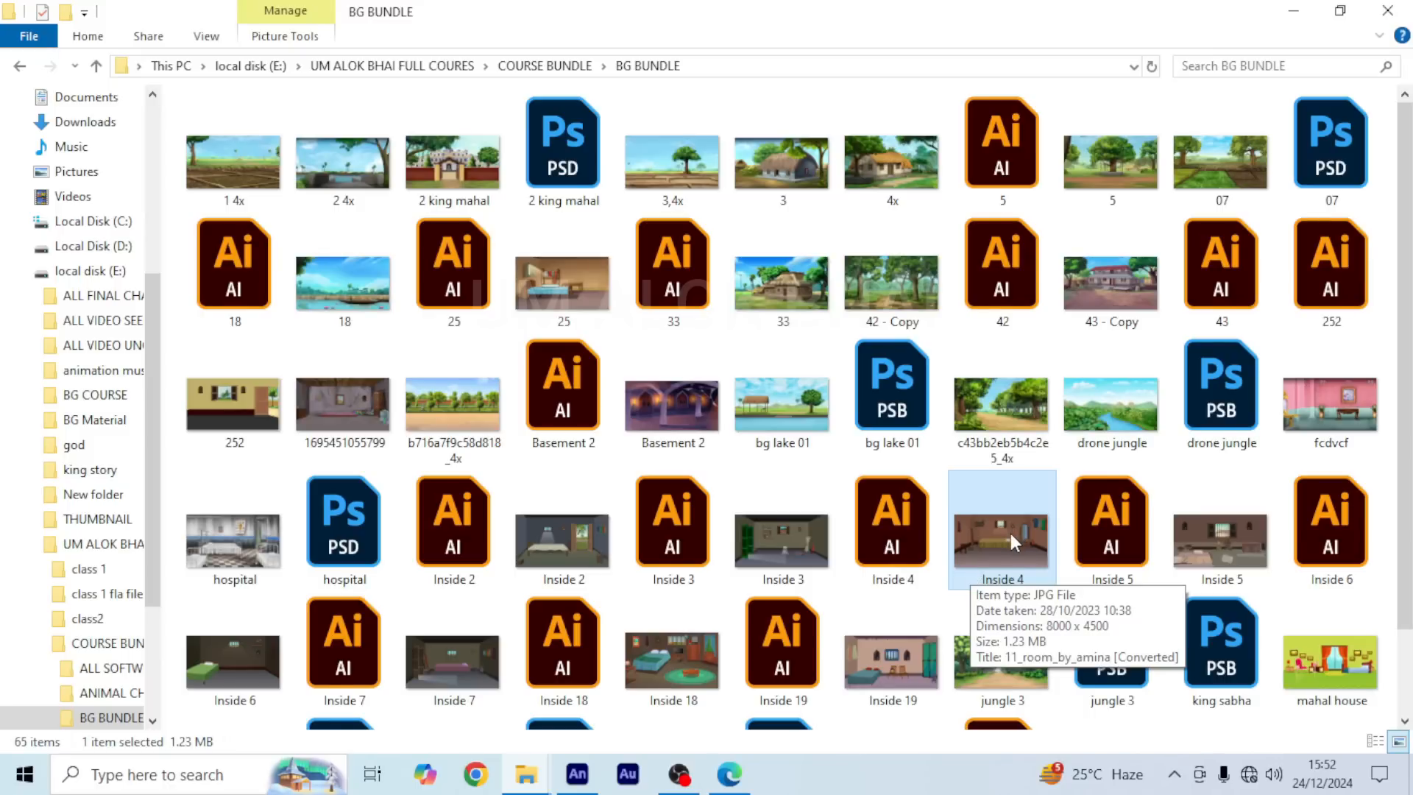
{"action": "left_click_drag", "start_coordinate": [1003, 541], "coordinate": [544, 474]}
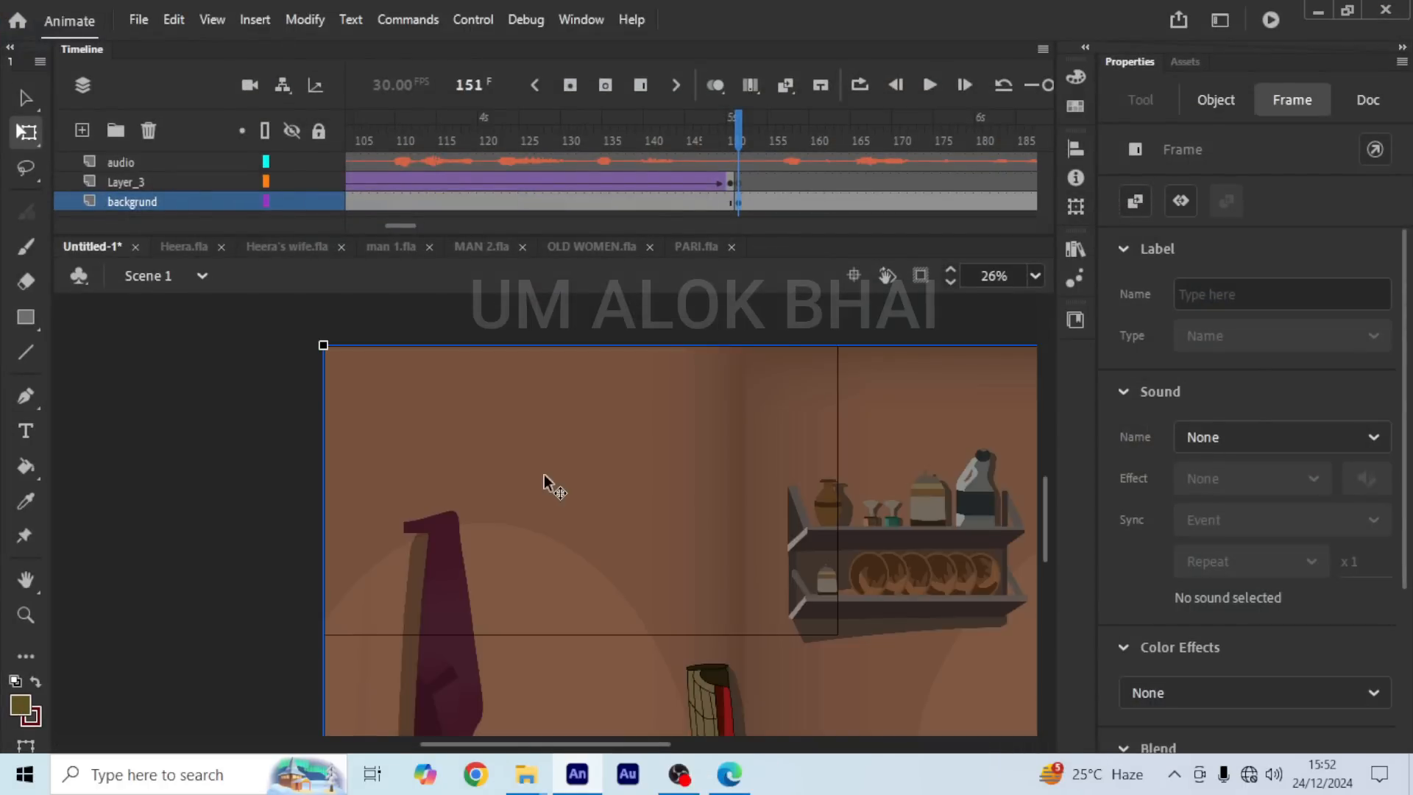
Step: Scale the room picture proportionally to about 2152 by 1211 px and centre it so it slightly overlaps the stage edges
{"action": "scroll", "coordinate": [544, 473], "scroll_direction": "down", "scroll_amount": 4}
{"action": "left_click_drag", "start_coordinate": [603, 565], "coordinate": [518, 494]}
{"action": "left_click_drag", "start_coordinate": [775, 385], "coordinate": [659, 427]}
{"action": "scroll", "coordinate": [621, 471], "scroll_direction": "up", "scroll_amount": 3}
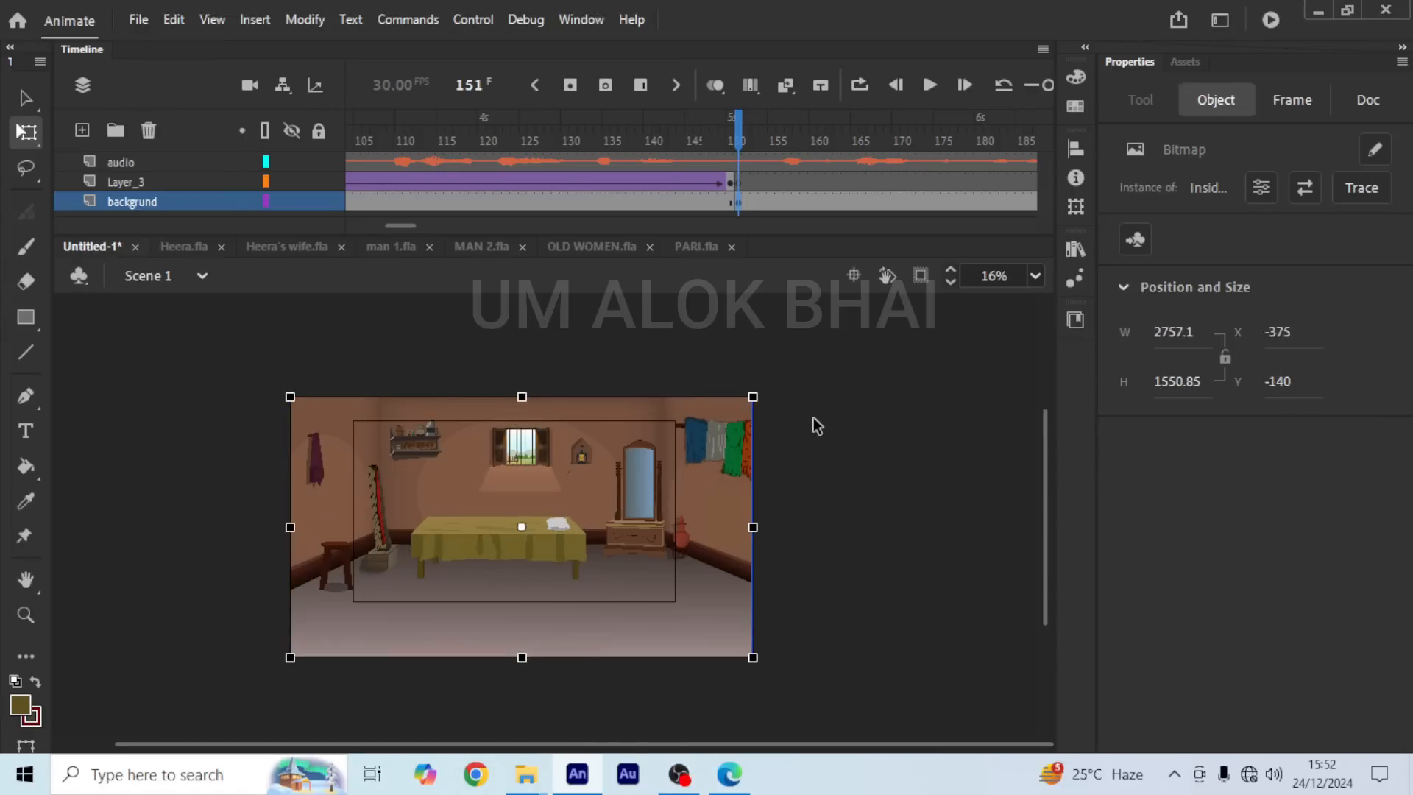
{"action": "left_click_drag", "start_coordinate": [752, 397], "coordinate": [704, 412]}
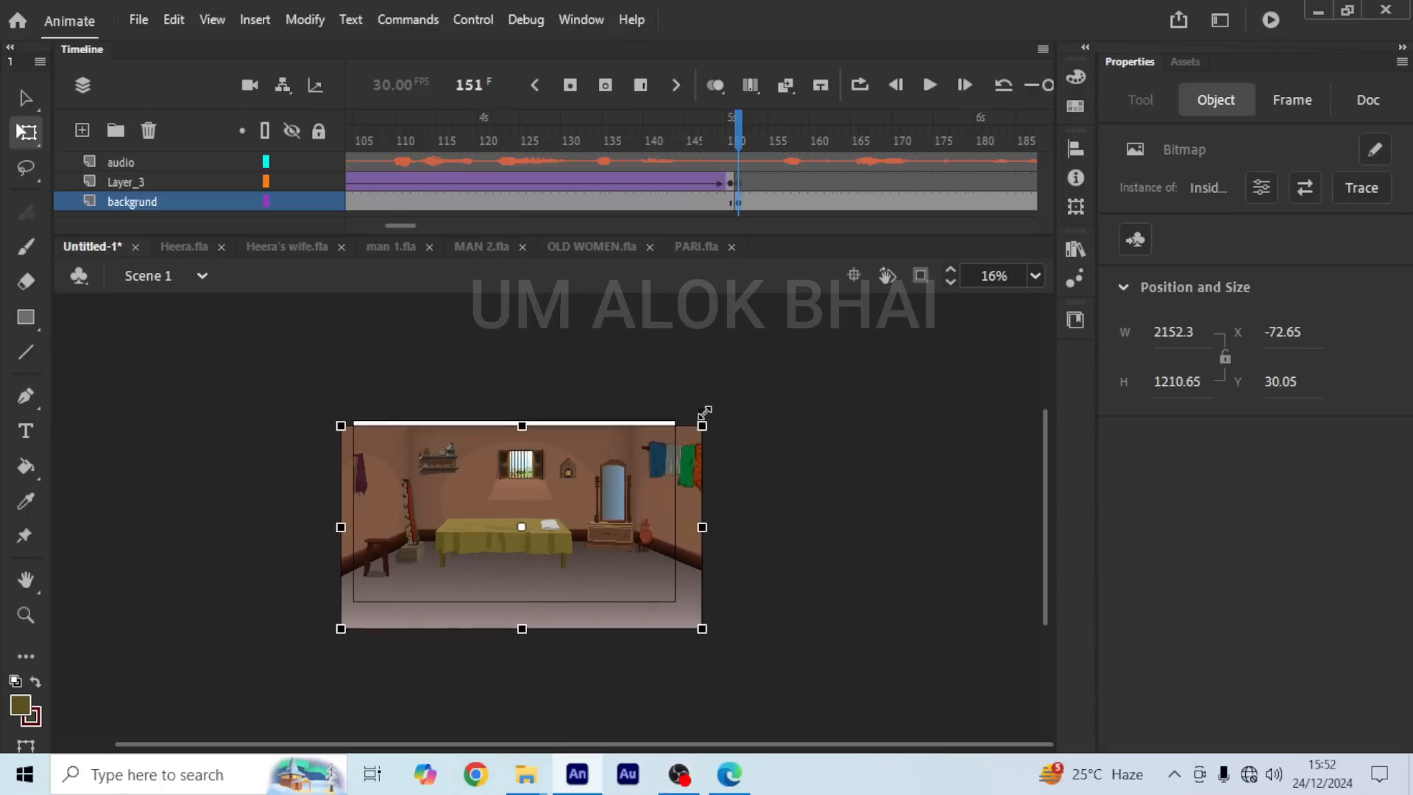
{"action": "scroll", "coordinate": [492, 444], "scroll_direction": "up", "scroll_amount": 2}
{"action": "left_click_drag", "start_coordinate": [474, 463], "coordinate": [491, 442]}
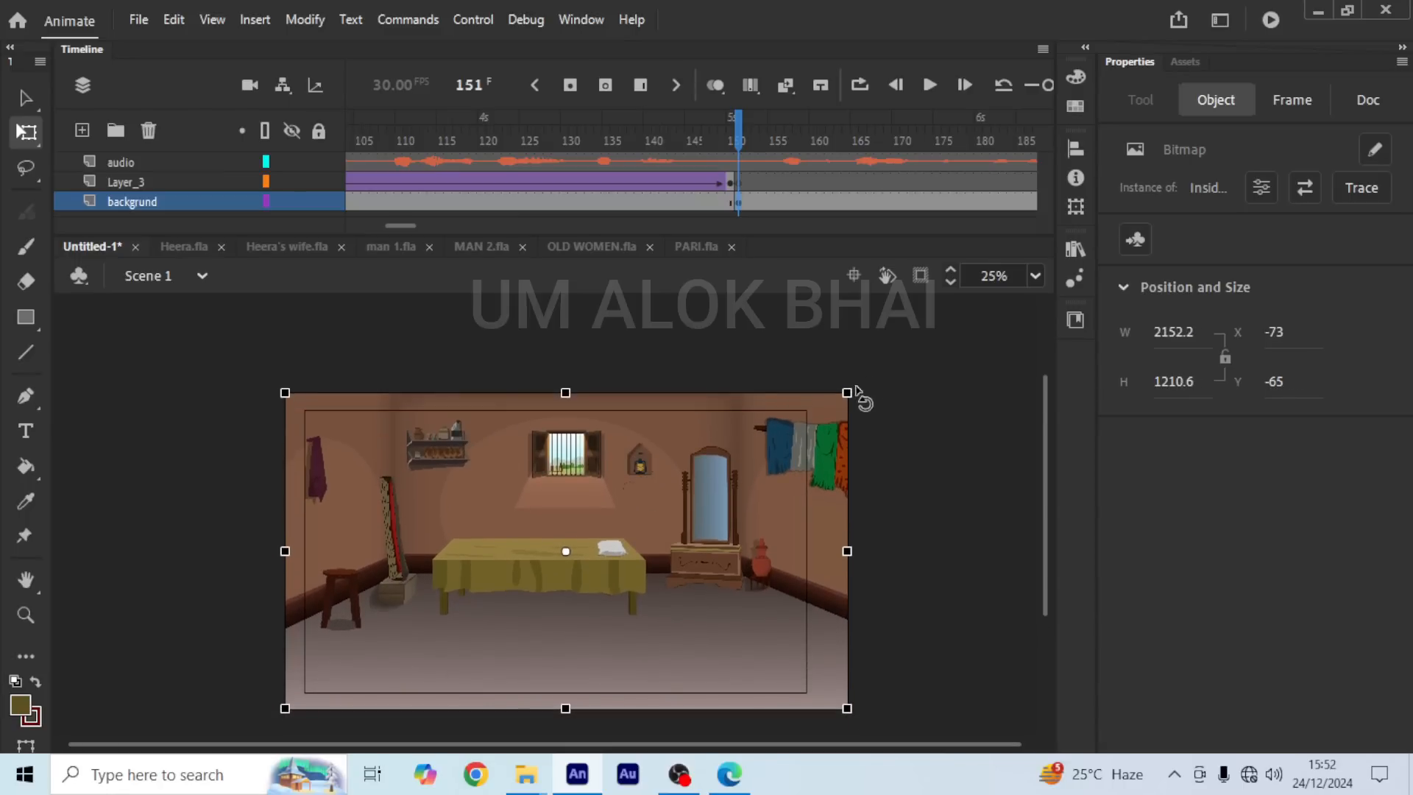
Step: Scale the room picture proportionally down to about 2097 by 1179 px so it still overlaps the stage edges, and deselect it
{"action": "left_click_drag", "start_coordinate": [847, 392], "coordinate": [841, 396]}
{"action": "scroll", "coordinate": [552, 471], "scroll_direction": "up", "scroll_amount": 1}
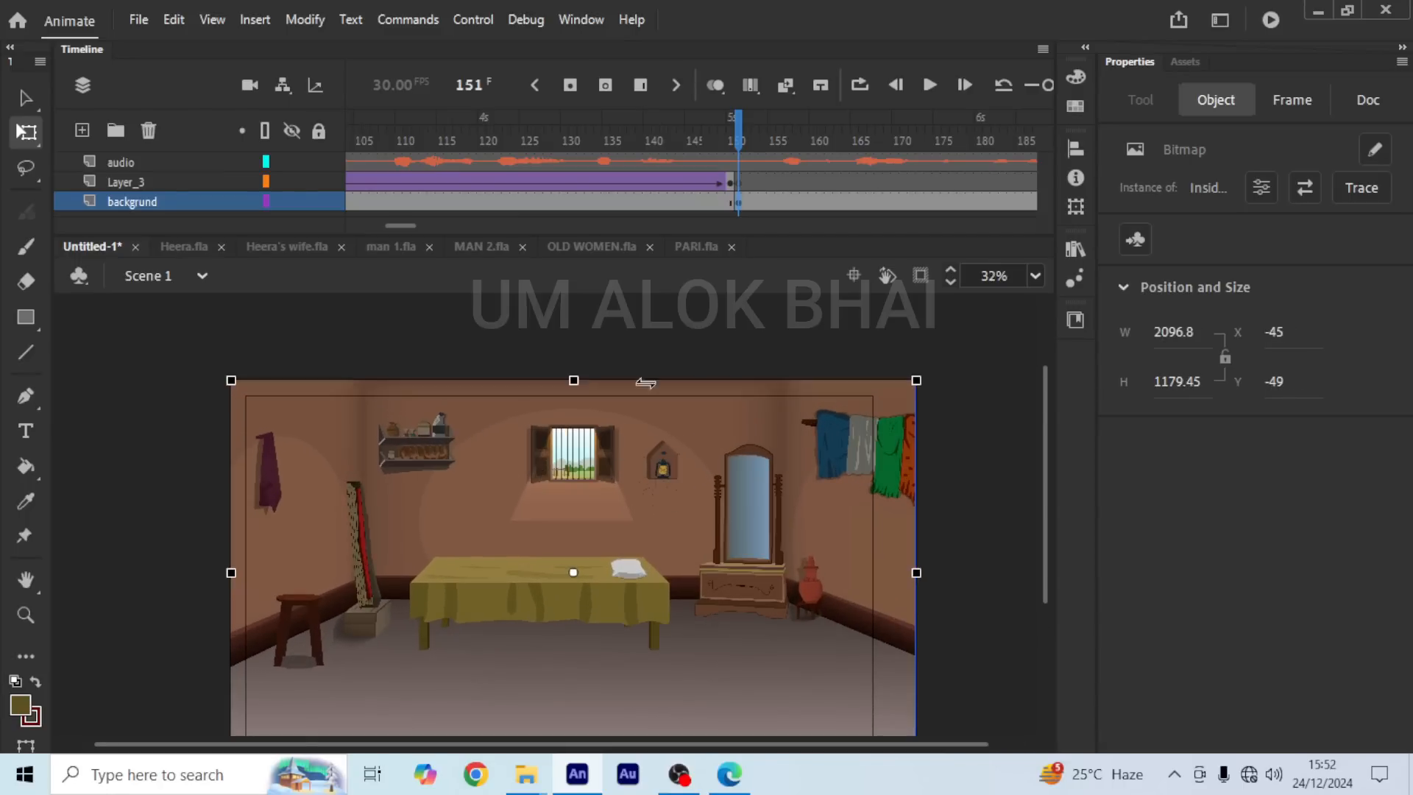
{"action": "left_click", "coordinate": [668, 350]}
{"action": "scroll", "coordinate": [681, 410], "scroll_direction": "down", "scroll_amount": 3}
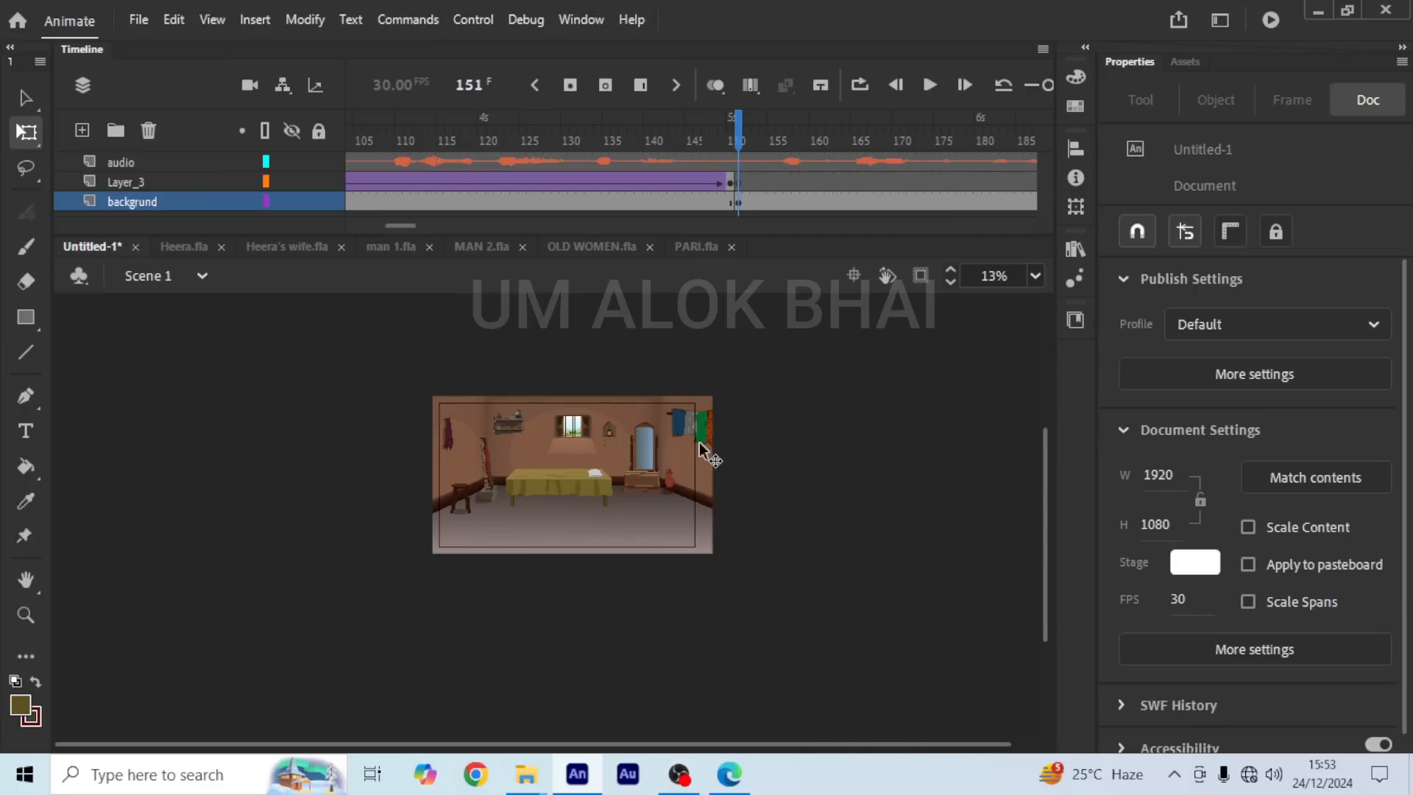
Step: Copy the first standing figure from Heera.fla into a new Full HD 1920 x 1080 document at 30 fps
{"action": "left_click", "coordinate": [170, 251]}
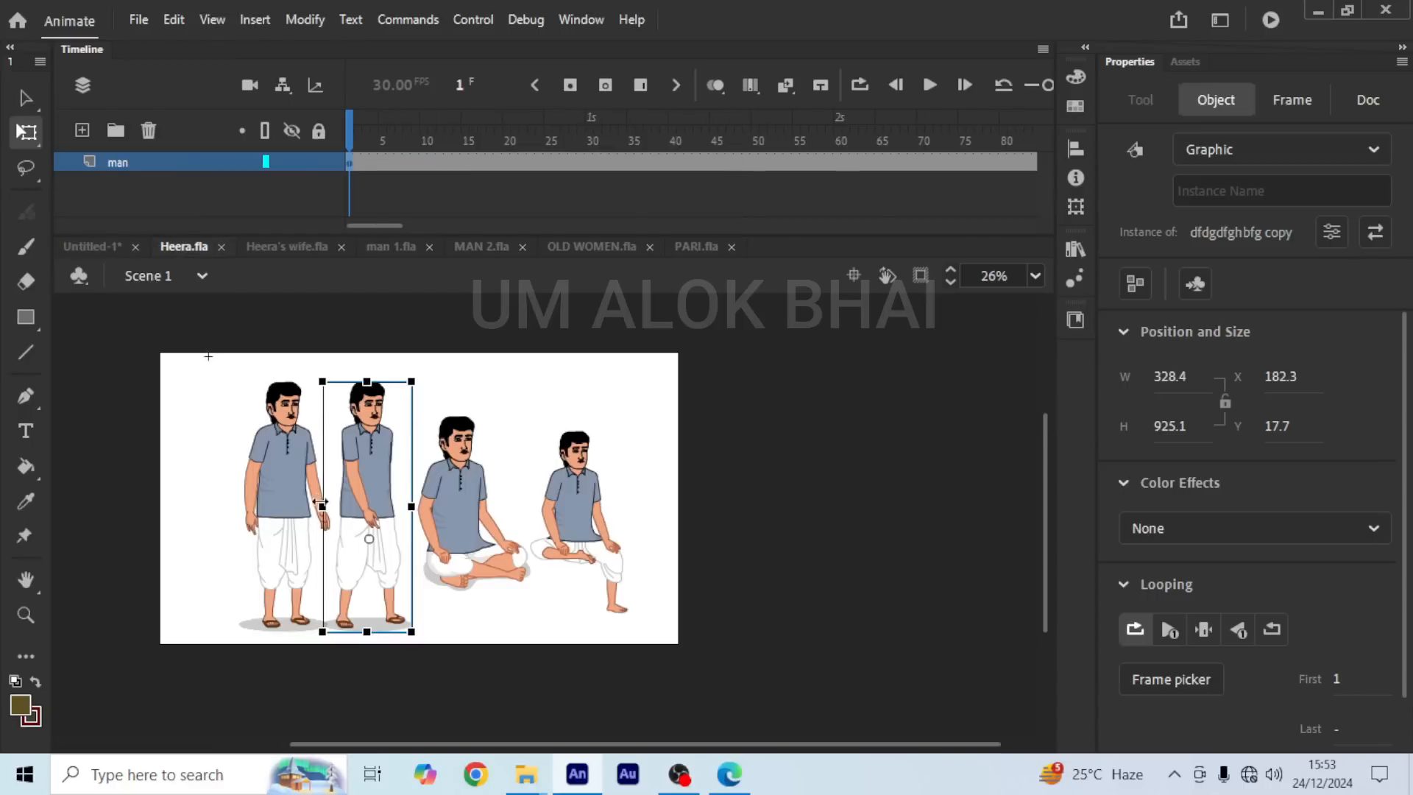
{"action": "left_click", "coordinate": [280, 466]}
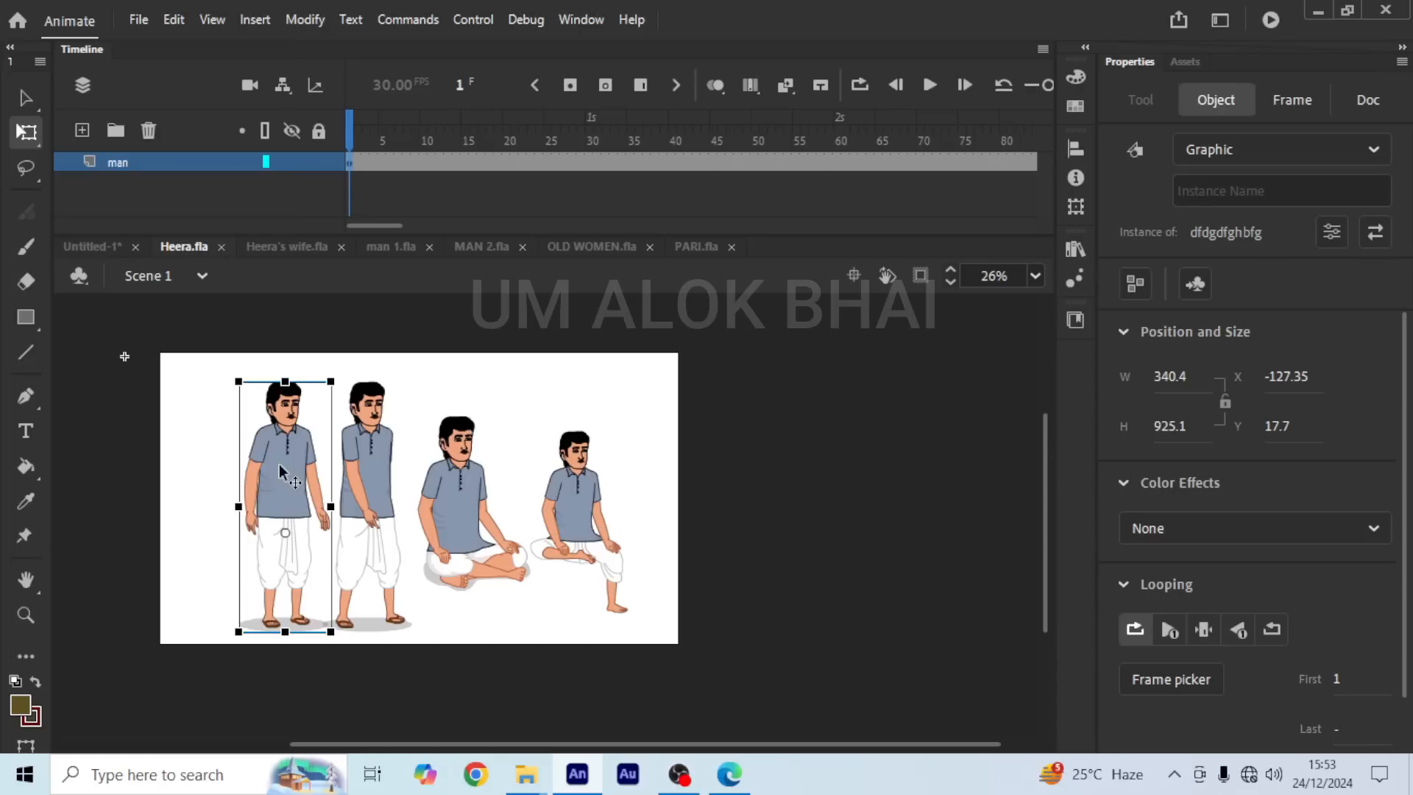
{"action": "left_click", "coordinate": [140, 21]}
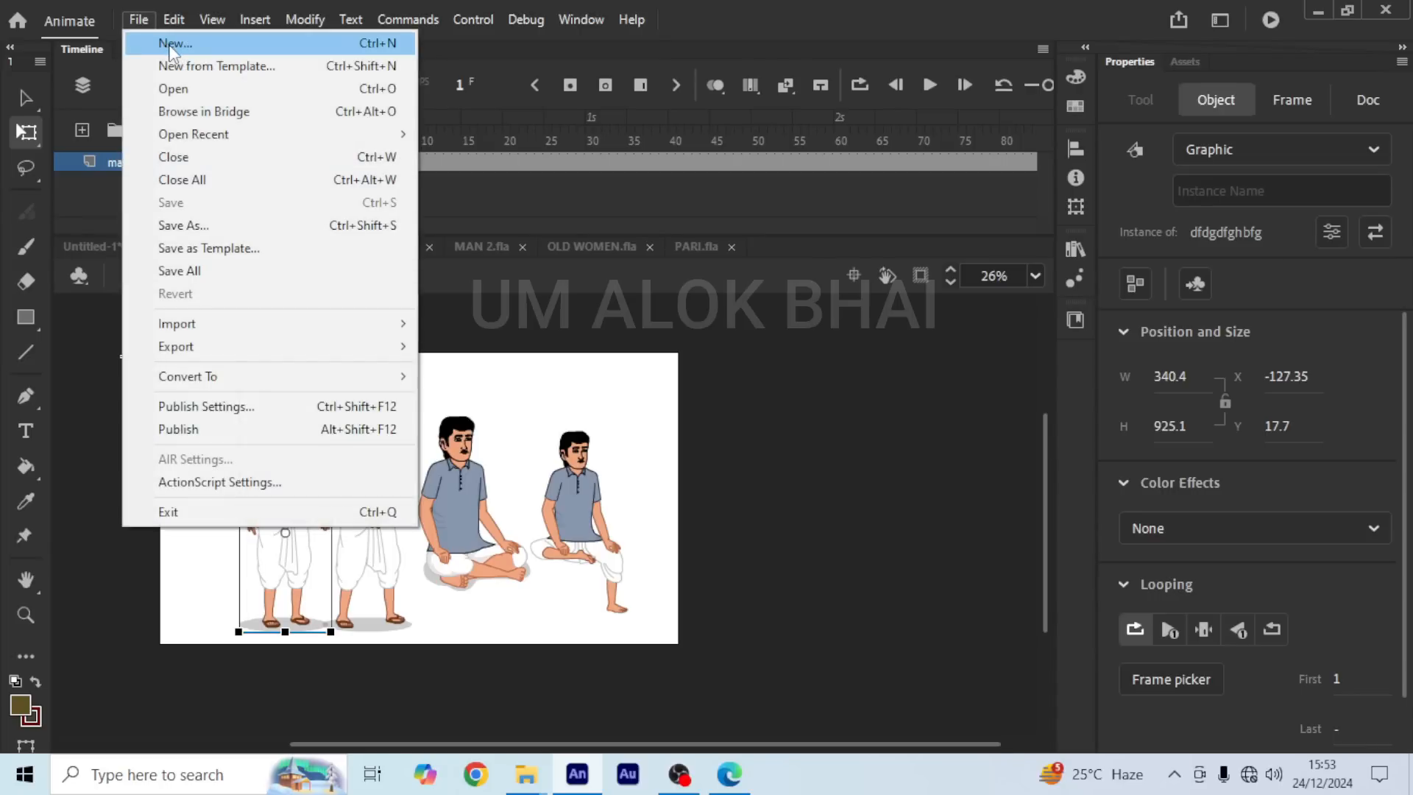
{"action": "left_click", "coordinate": [173, 42]}
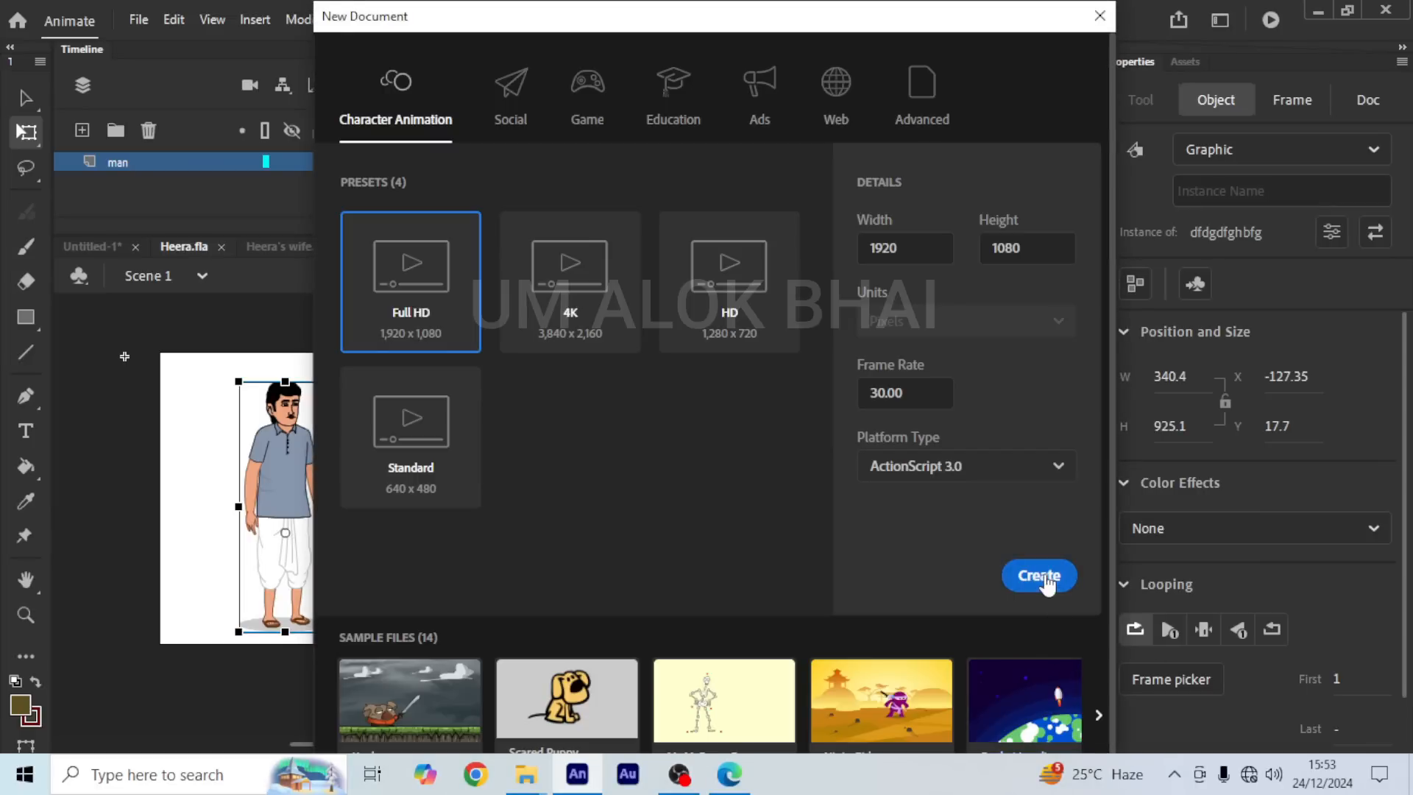
{"action": "left_click", "coordinate": [1045, 580]}
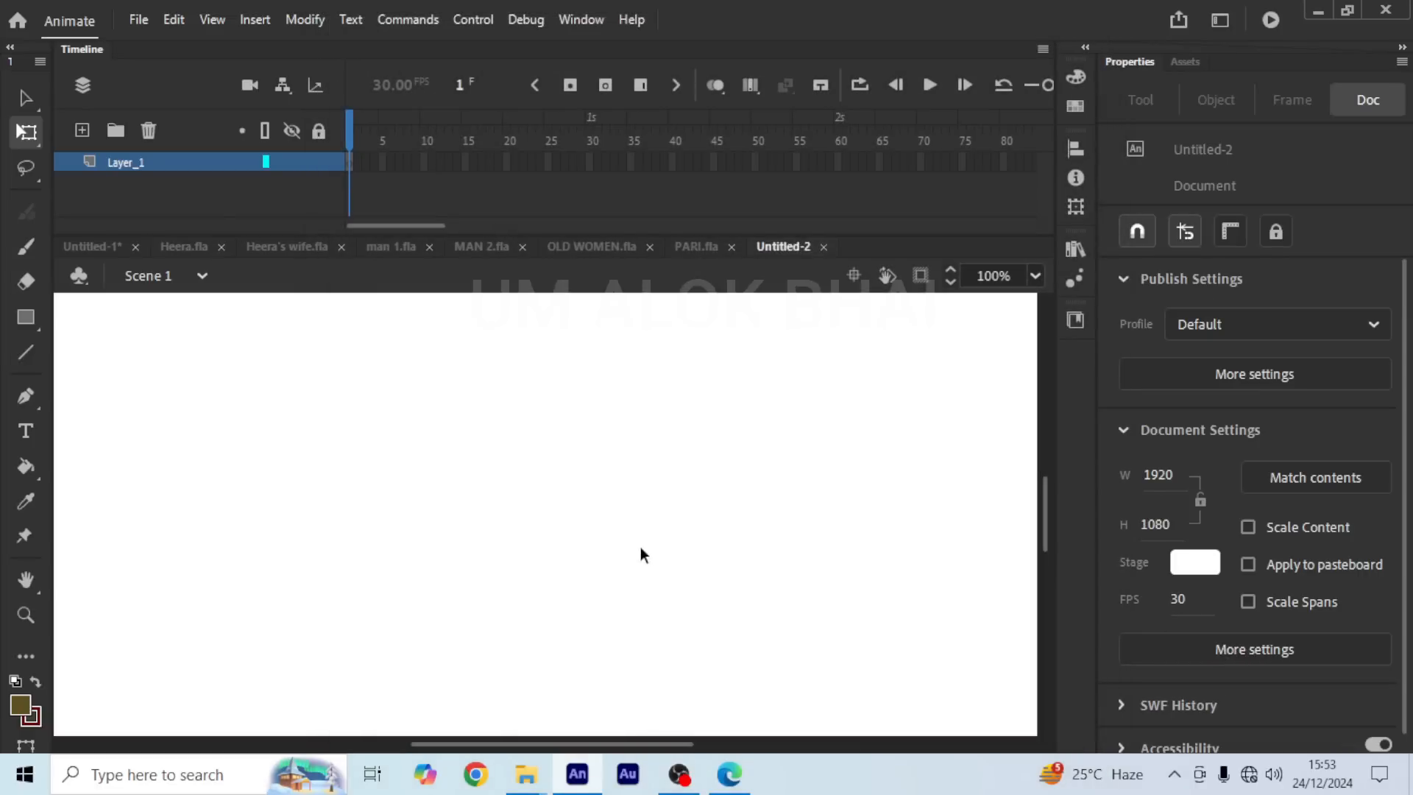
{"action": "key", "text": "ctrl+v"}
{"action": "scroll", "coordinate": [640, 544], "scroll_direction": "down", "scroll_amount": 5}
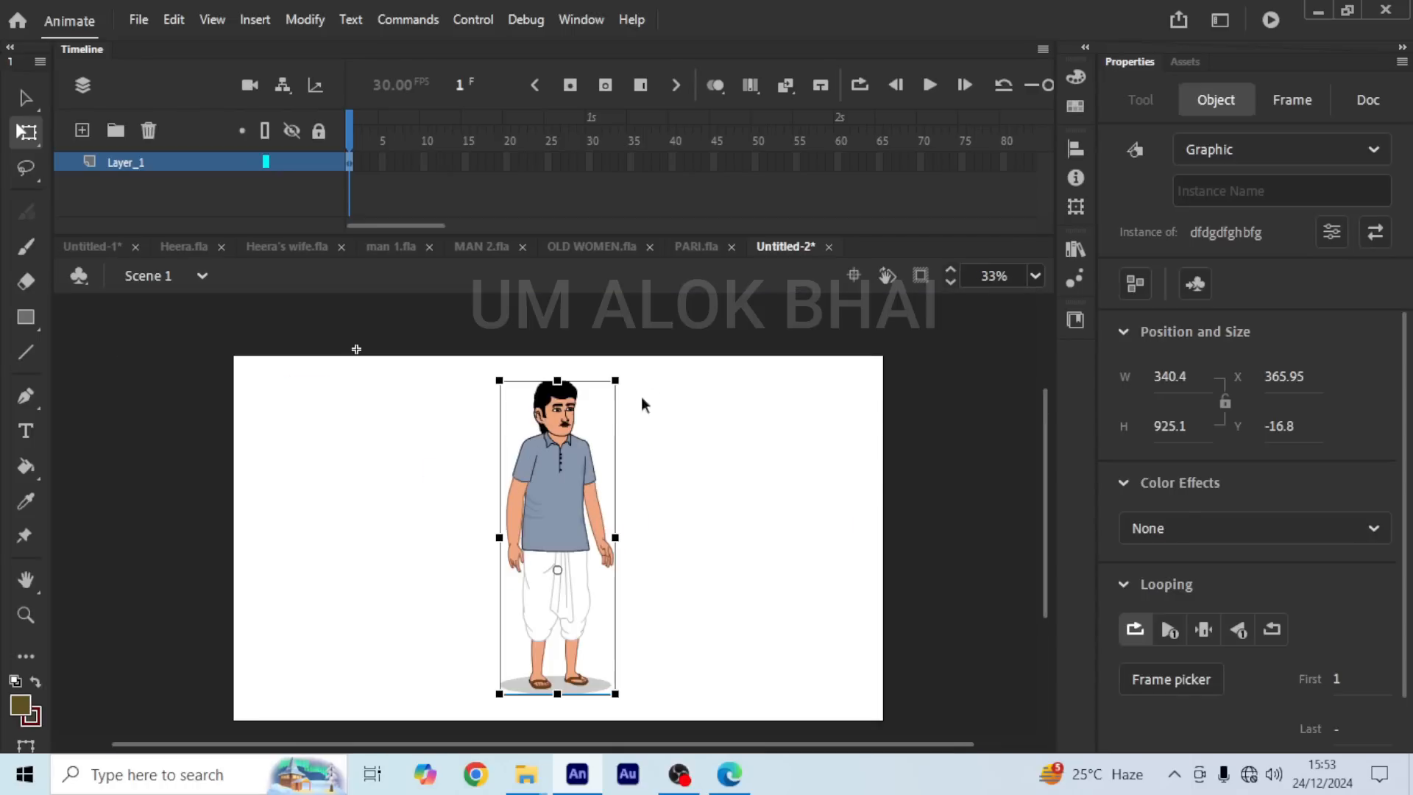
Step: Inside the pasted man's symbol, clear the keyframes and tweens from about frame 29 onward on all body-part layers, keeping only the starting pose
{"action": "double_click", "coordinate": [550, 464]}
{"action": "left_click", "coordinate": [186, 247]}
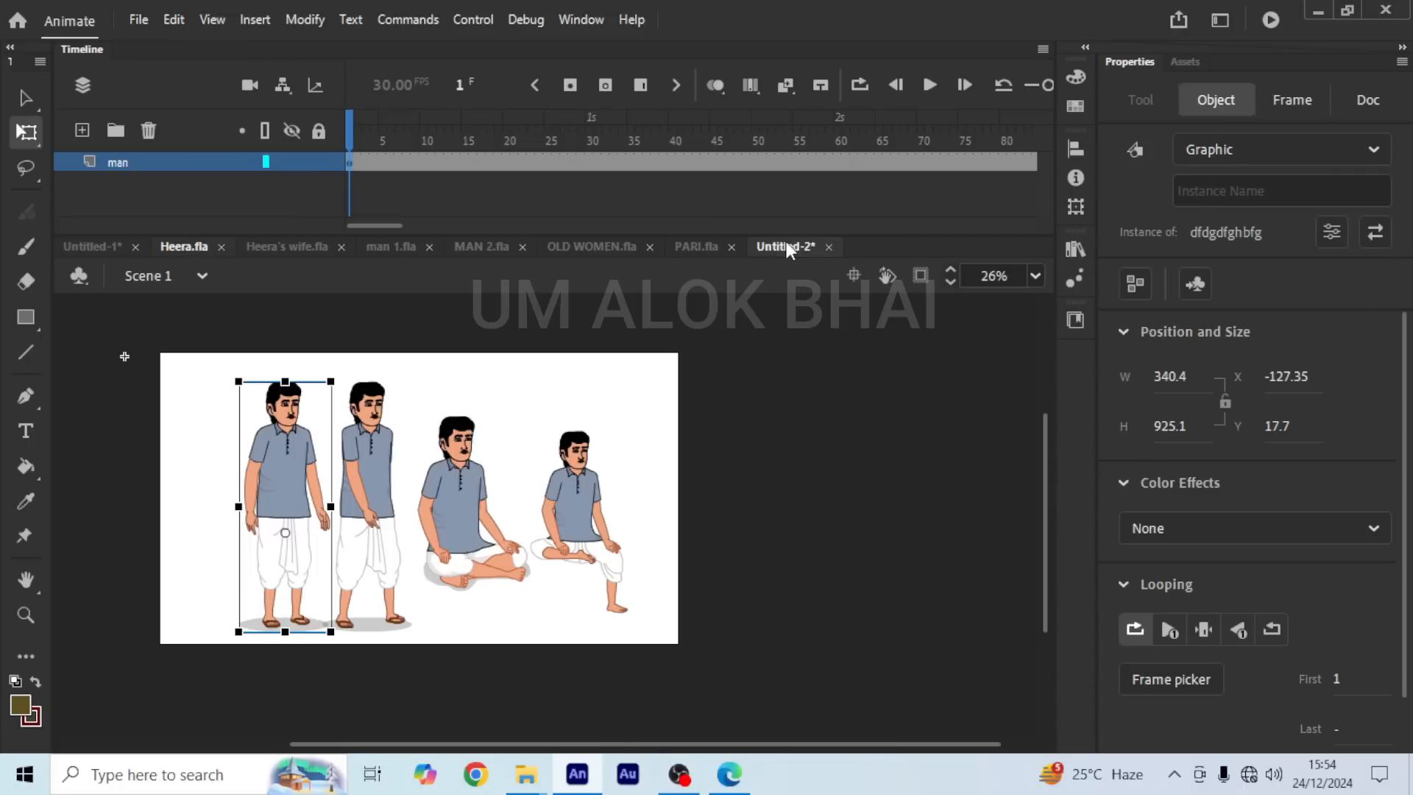
{"action": "key", "text": "ctrl+e"}
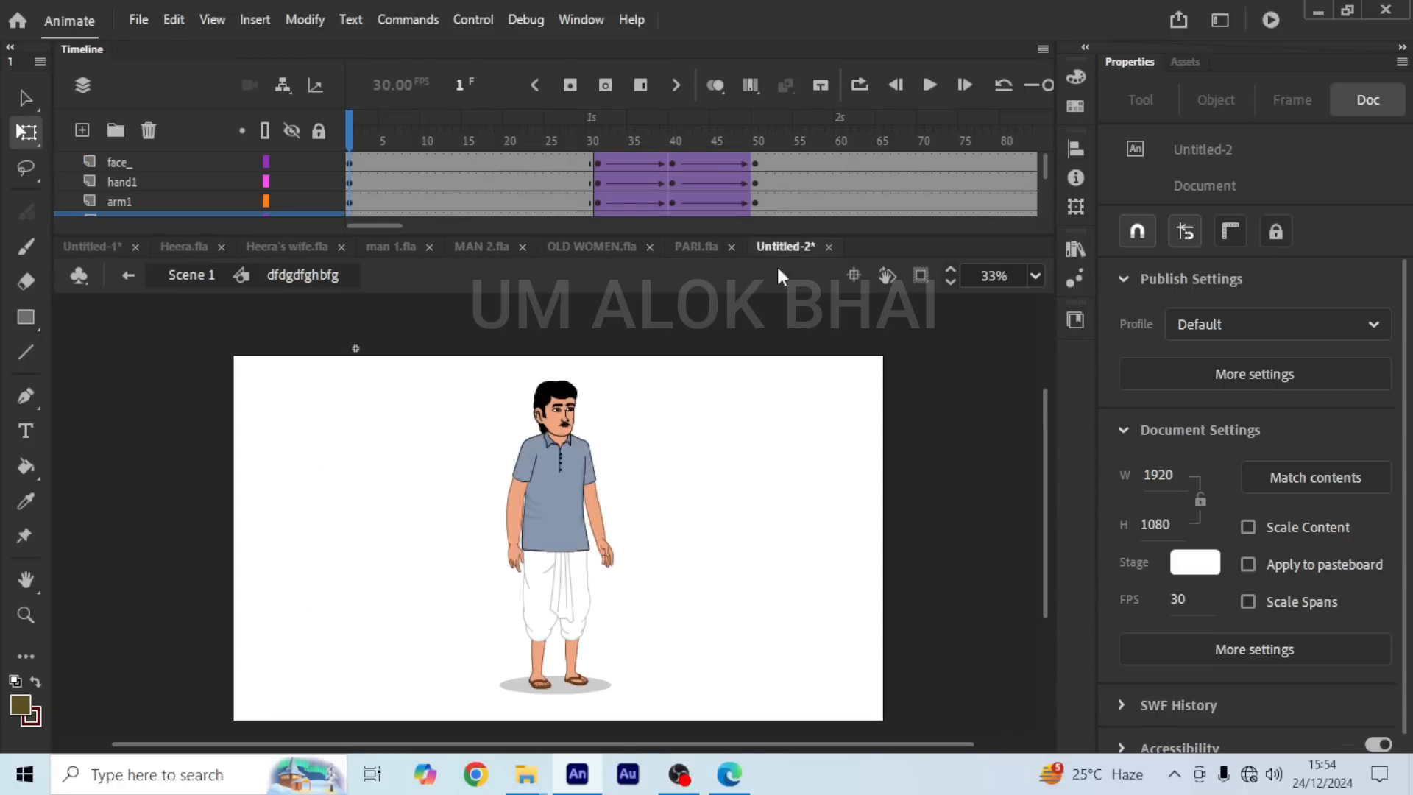
{"action": "left_click", "coordinate": [184, 278]}
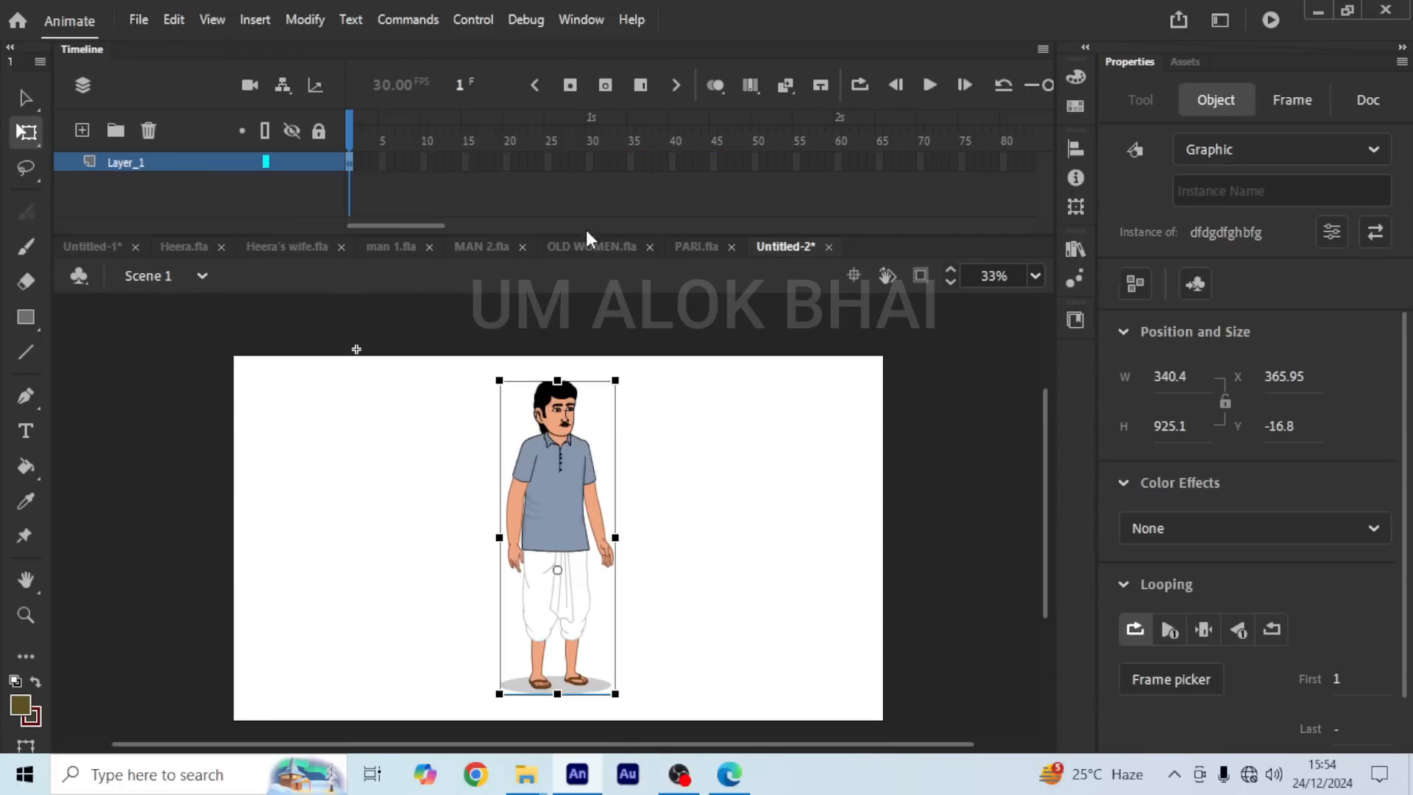
{"action": "double_click", "coordinate": [562, 496]}
{"action": "scroll", "coordinate": [632, 176], "scroll_direction": "up", "scroll_amount": 1}
{"action": "left_click_drag", "start_coordinate": [899, 236], "coordinate": [872, 442]}
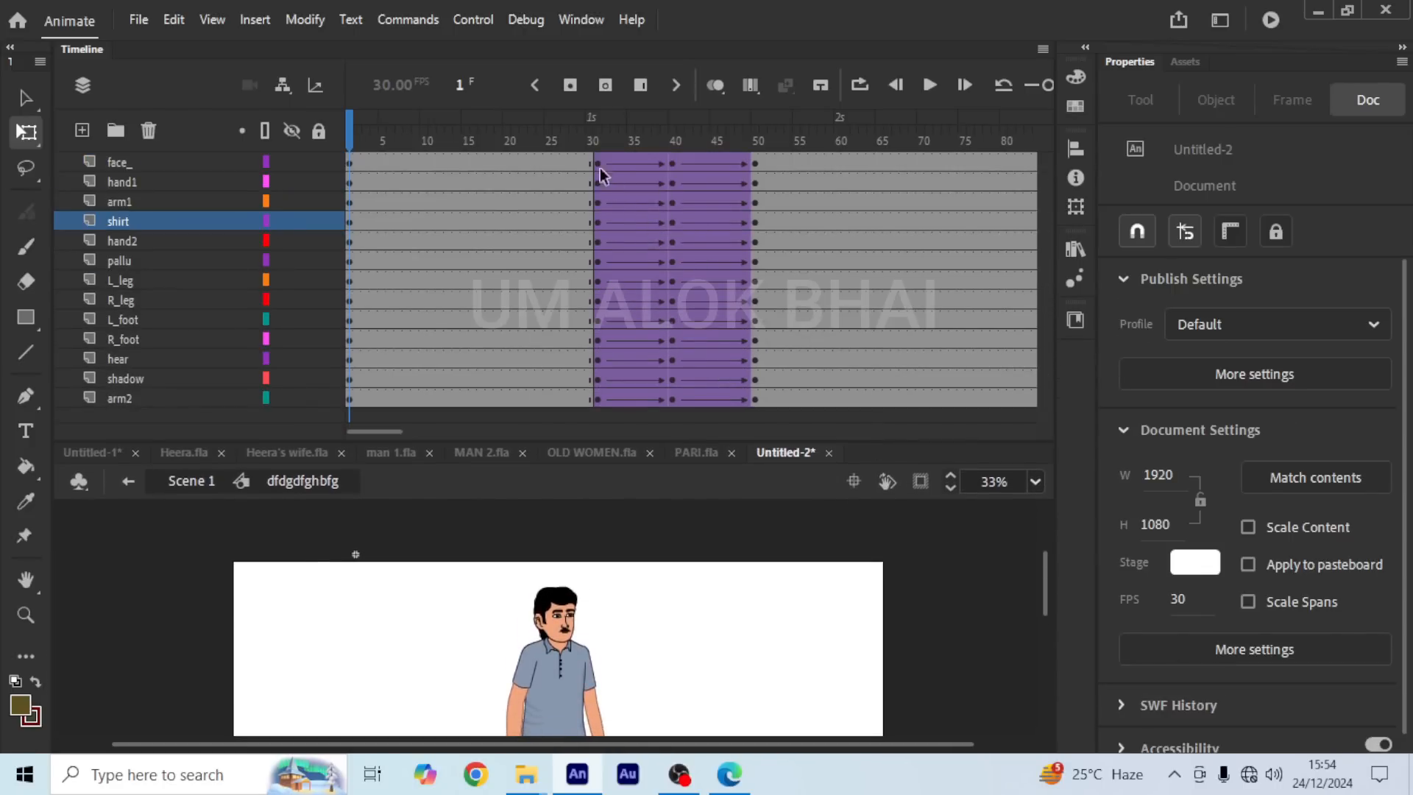
{"action": "left_click_drag", "start_coordinate": [577, 156], "coordinate": [624, 650]}
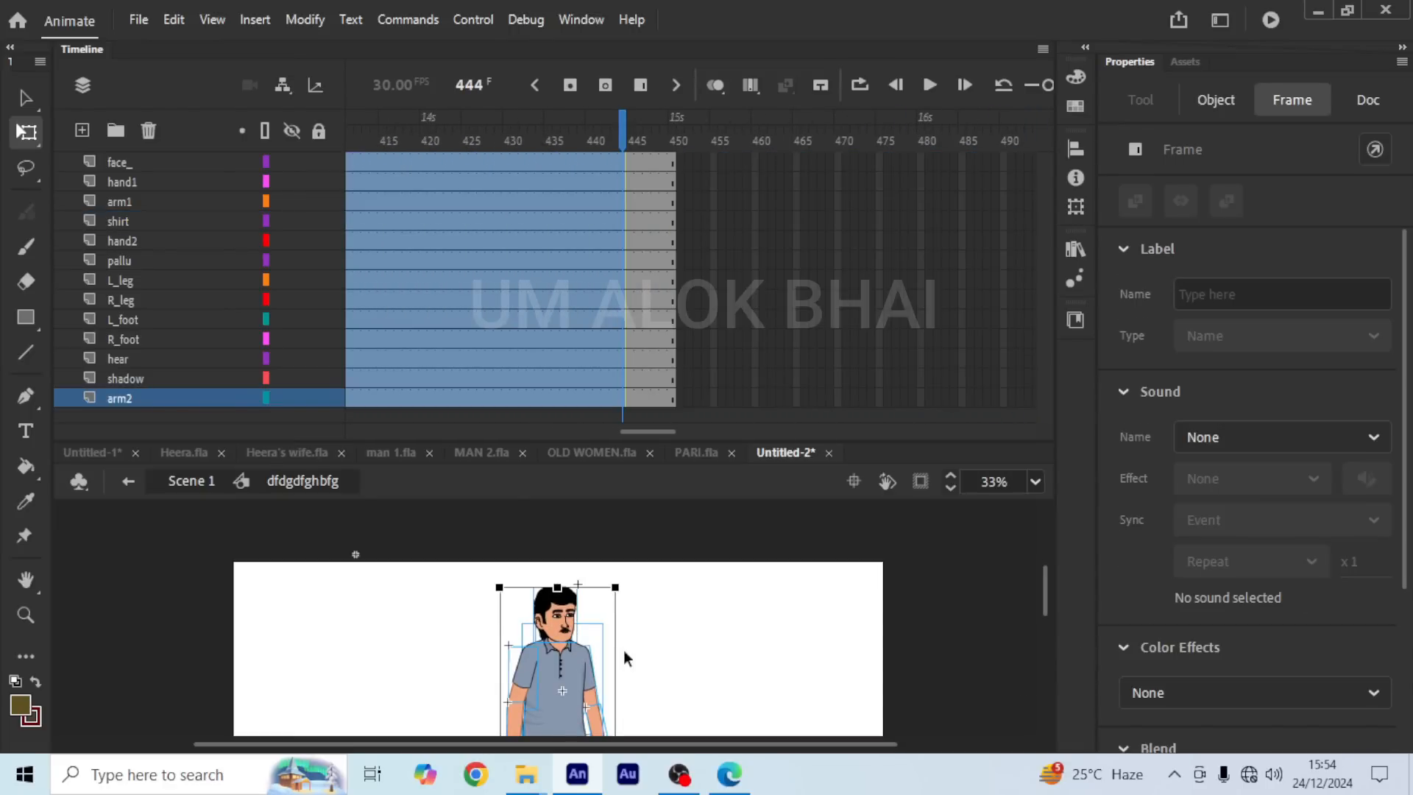
{"action": "left_click_drag", "start_coordinate": [642, 432], "coordinate": [374, 438]}
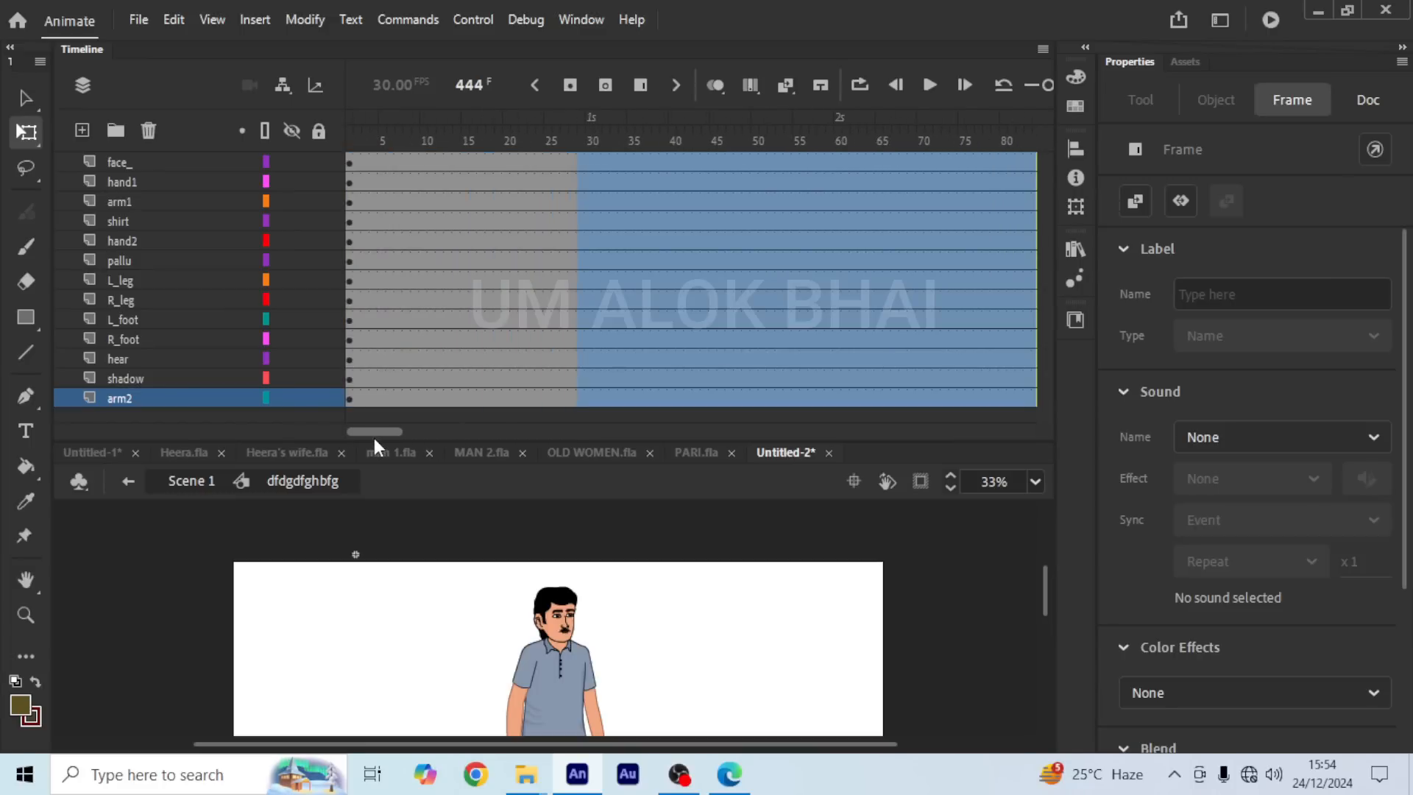
{"action": "left_click", "coordinate": [349, 127]}
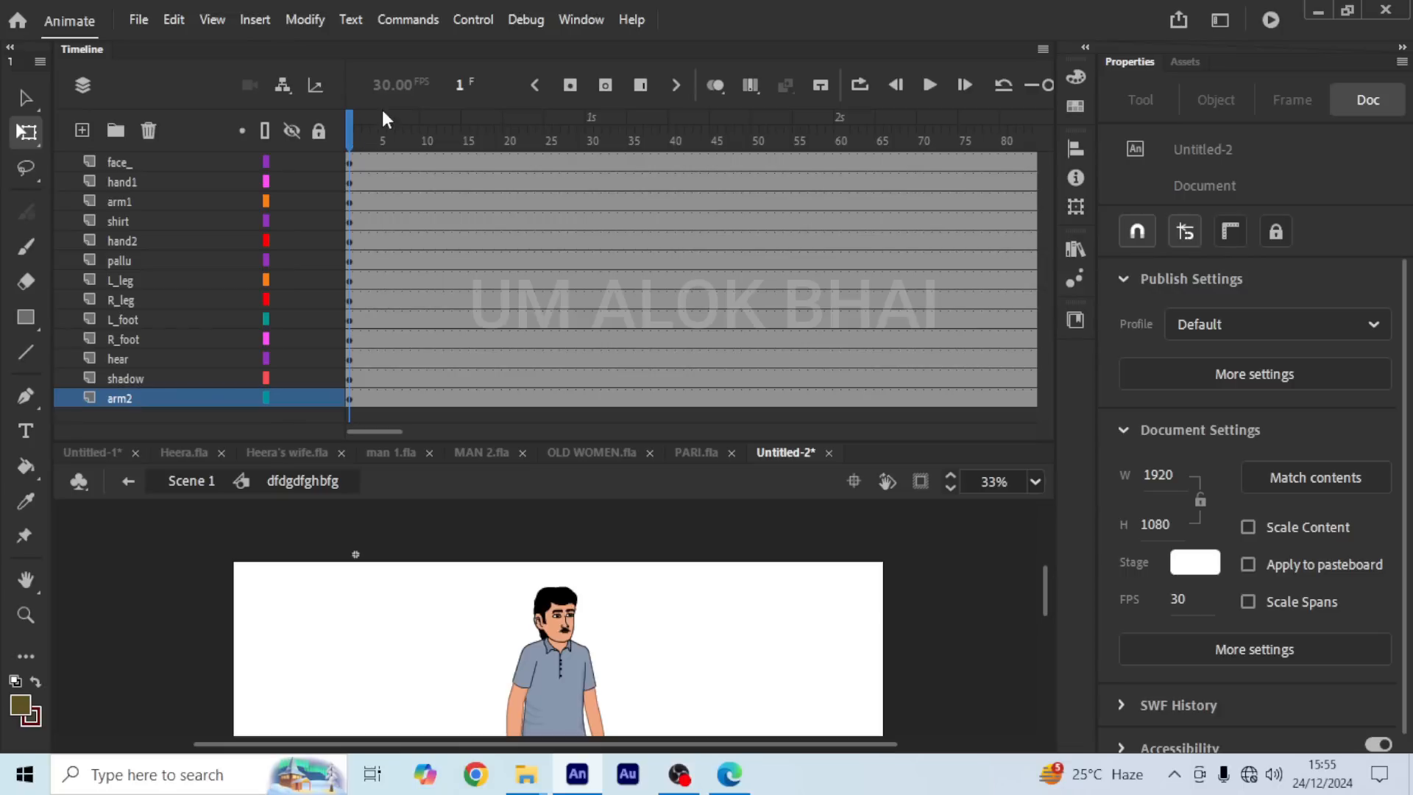
{"action": "left_click_drag", "start_coordinate": [877, 440], "coordinate": [824, 237]}
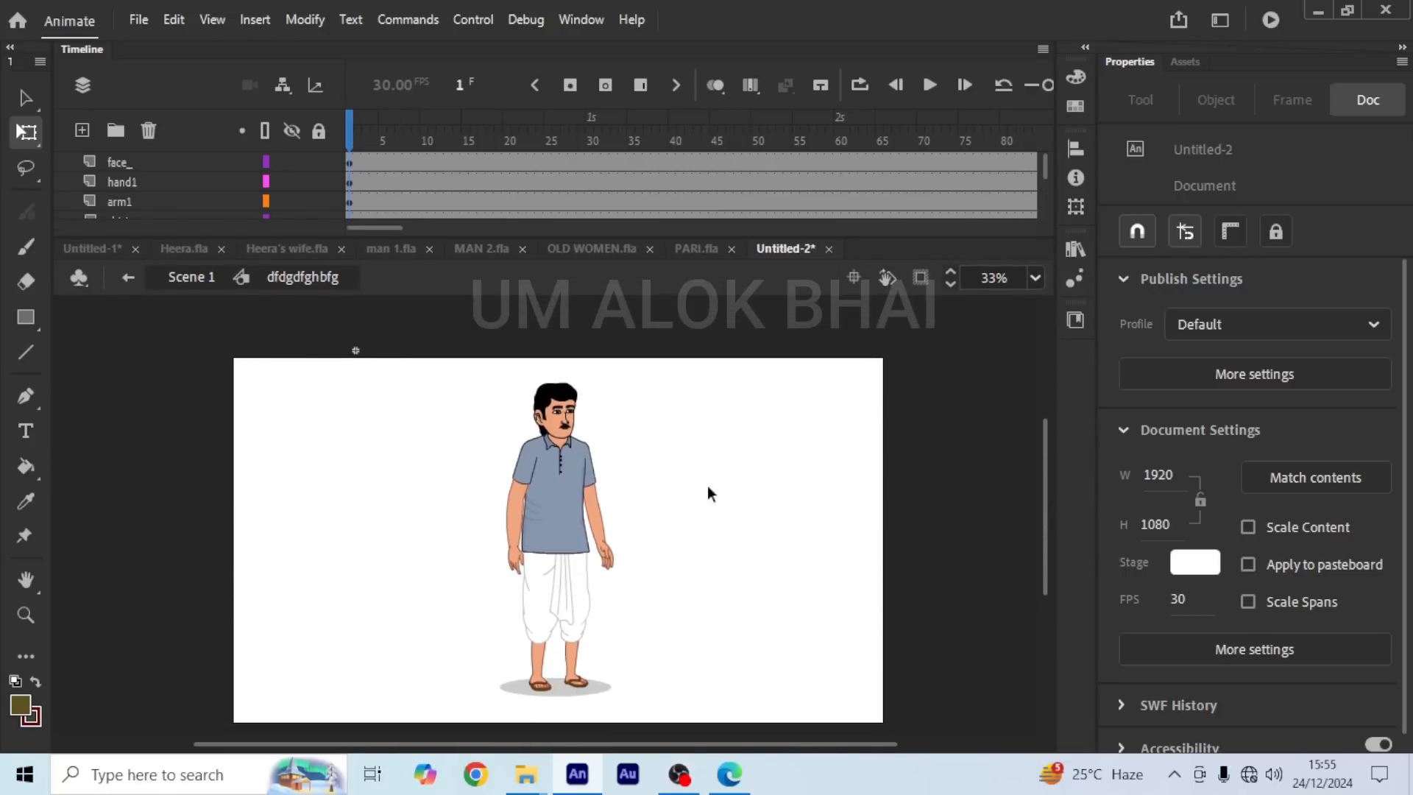
Step: Copy the edited man from the scratch document into Untitled-1, pasting him at frame 151 on a new layer above Layer_3
{"action": "double_click", "coordinate": [368, 443]}
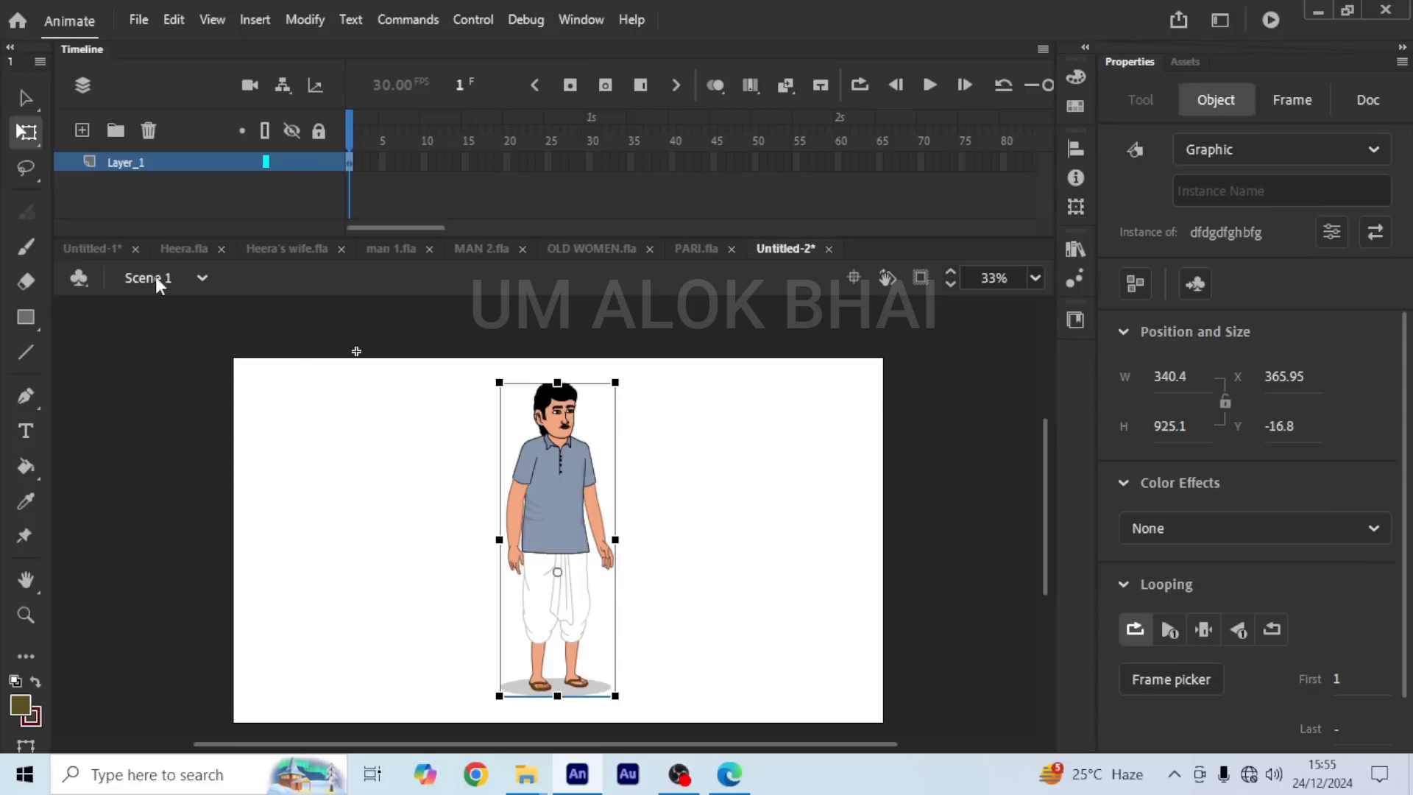
{"action": "left_click", "coordinate": [82, 249]}
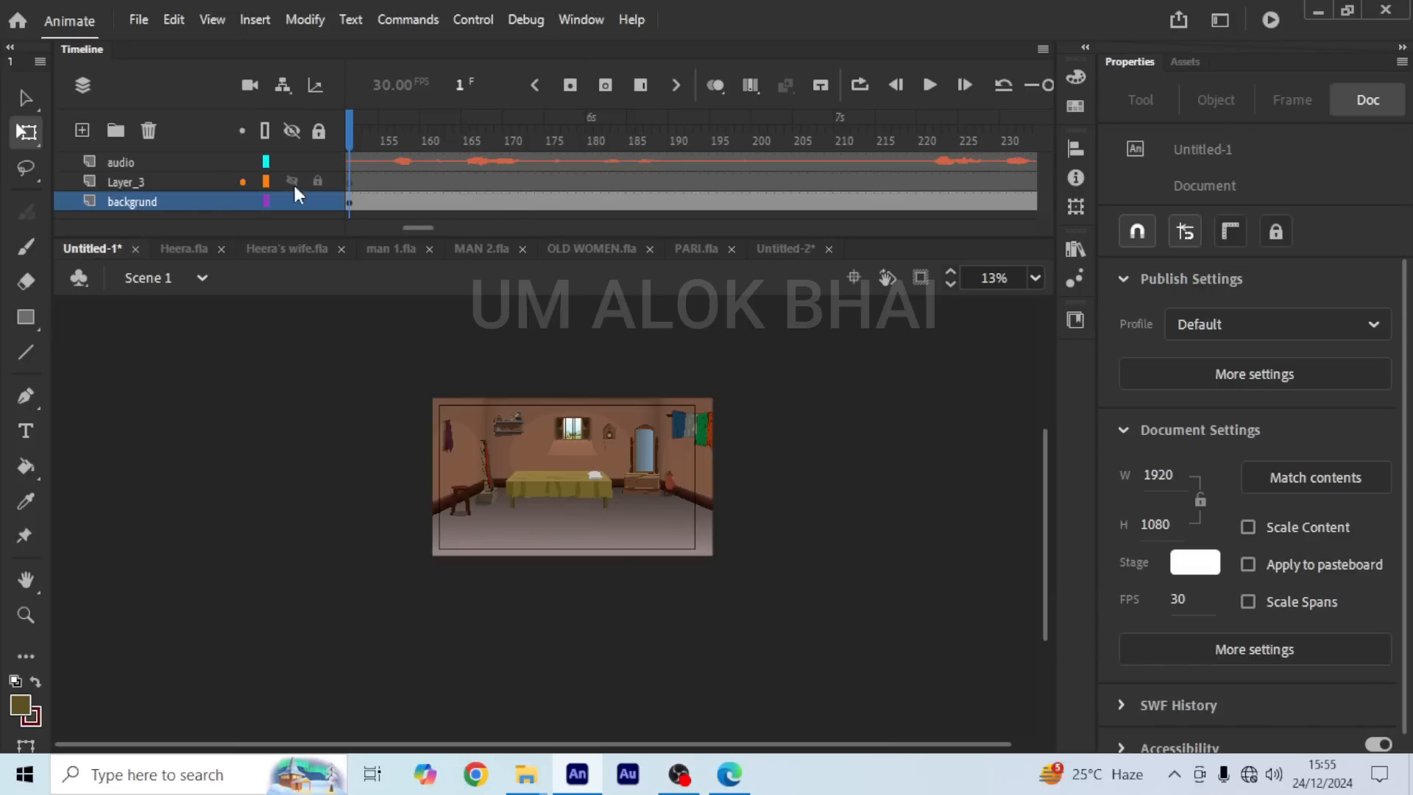
{"action": "left_click", "coordinate": [351, 180]}
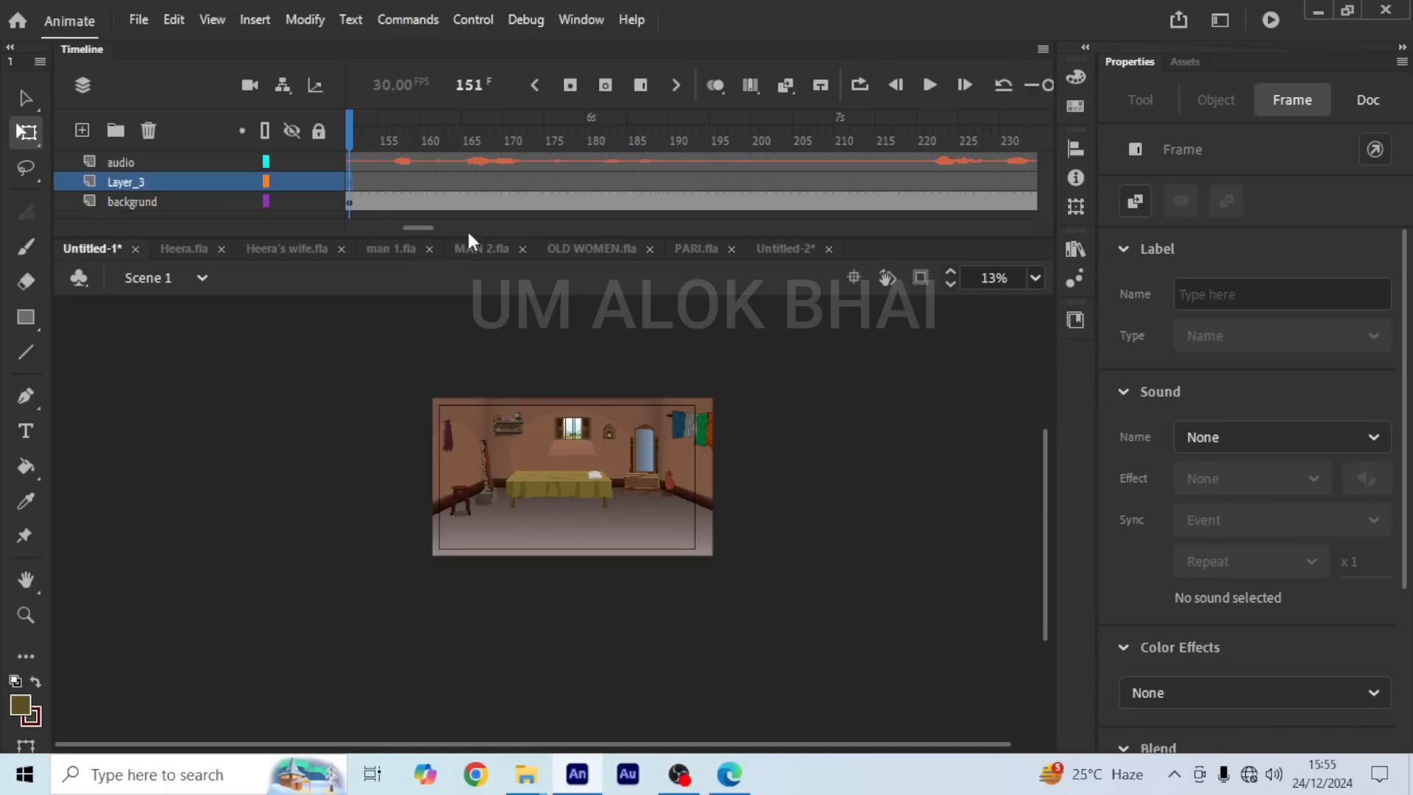
{"action": "left_click_drag", "start_coordinate": [422, 227], "coordinate": [415, 223]}
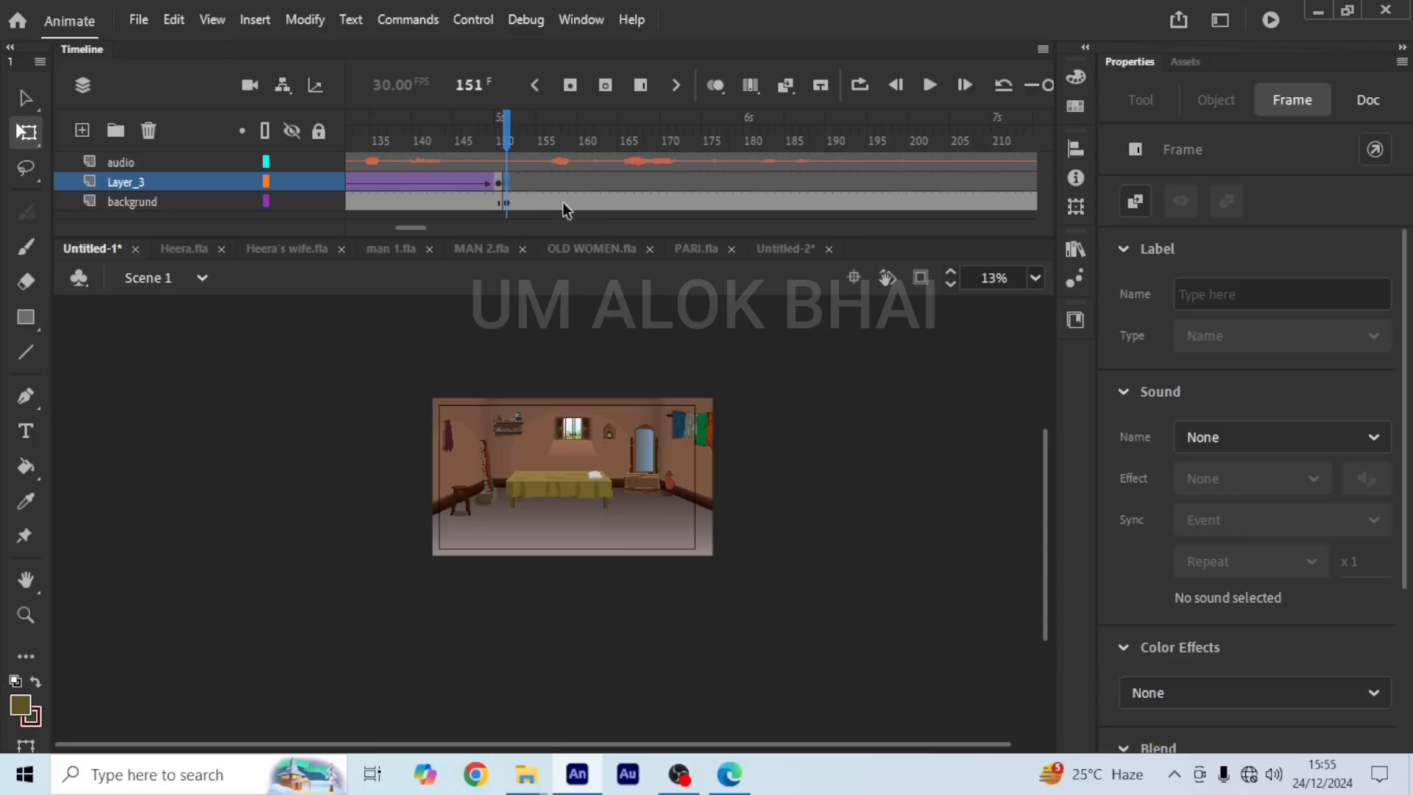
{"action": "left_click", "coordinate": [83, 131]}
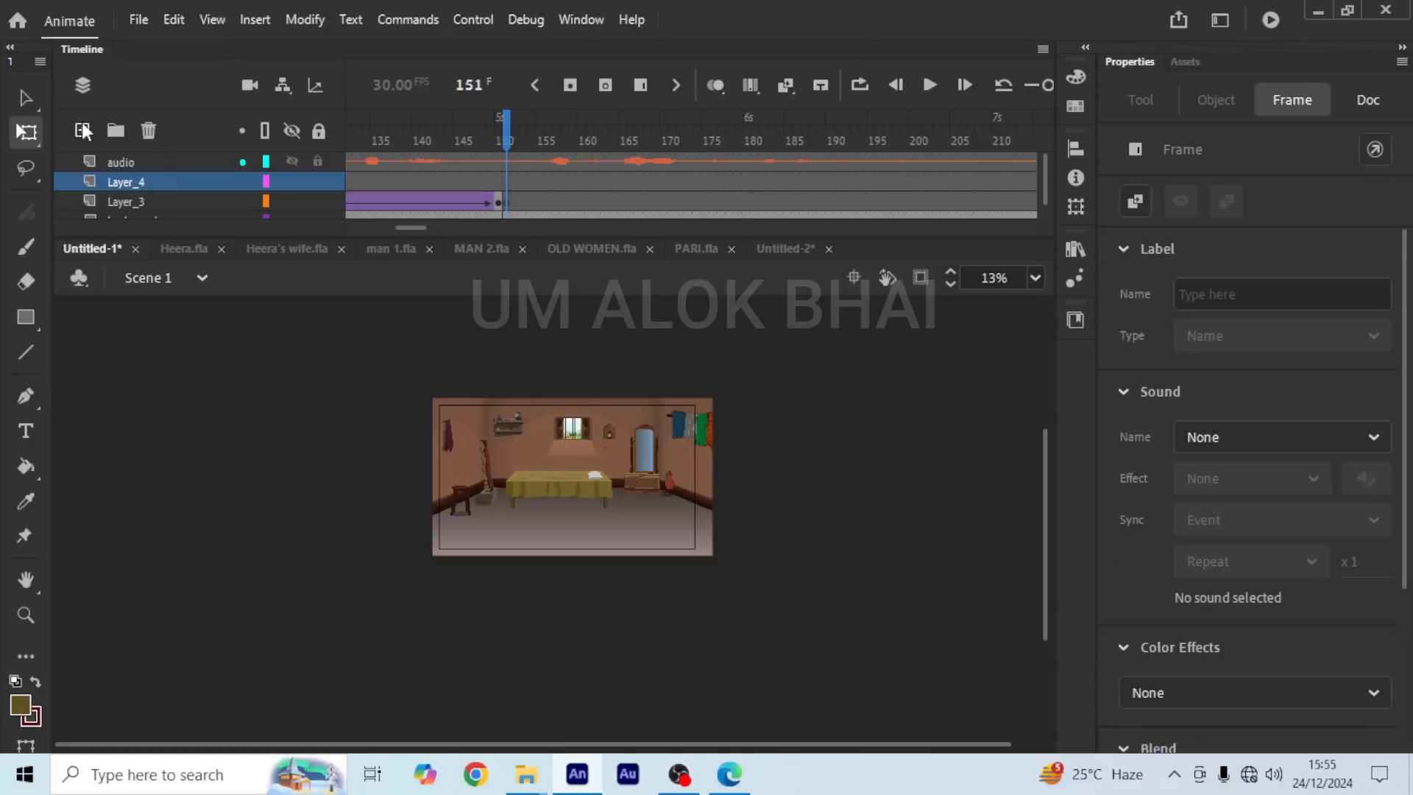
{"action": "left_click", "coordinate": [508, 184]}
{"action": "key", "text": "ctrl+v"}
{"action": "scroll", "coordinate": [554, 491], "scroll_direction": "up", "scroll_amount": 3}
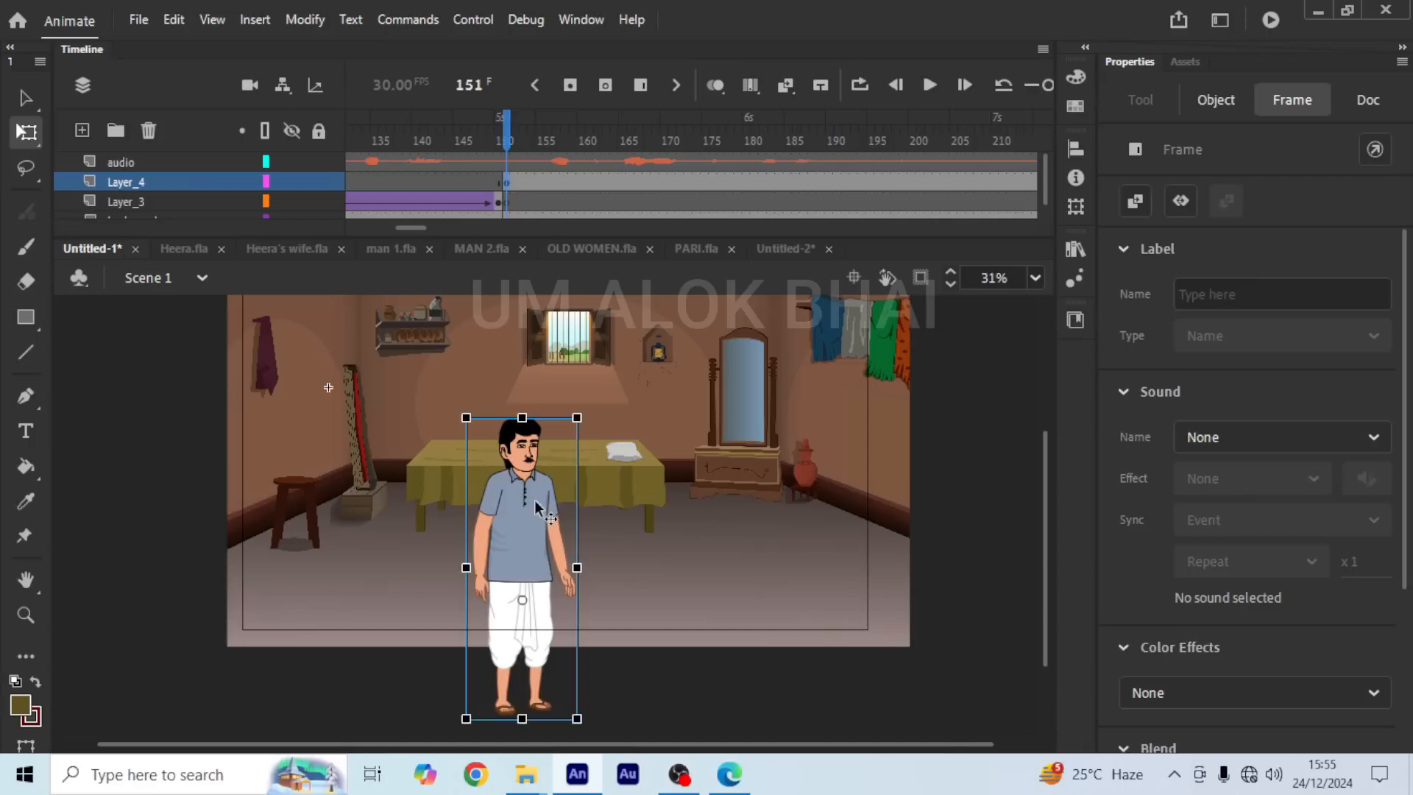
Step: Flip the man vertically, rotate him 90° so he lies with his head toward the pillow, and move him over the bed
{"action": "left_click_drag", "start_coordinate": [536, 506], "coordinate": [534, 463]}
{"action": "right_click", "coordinate": [532, 462]}
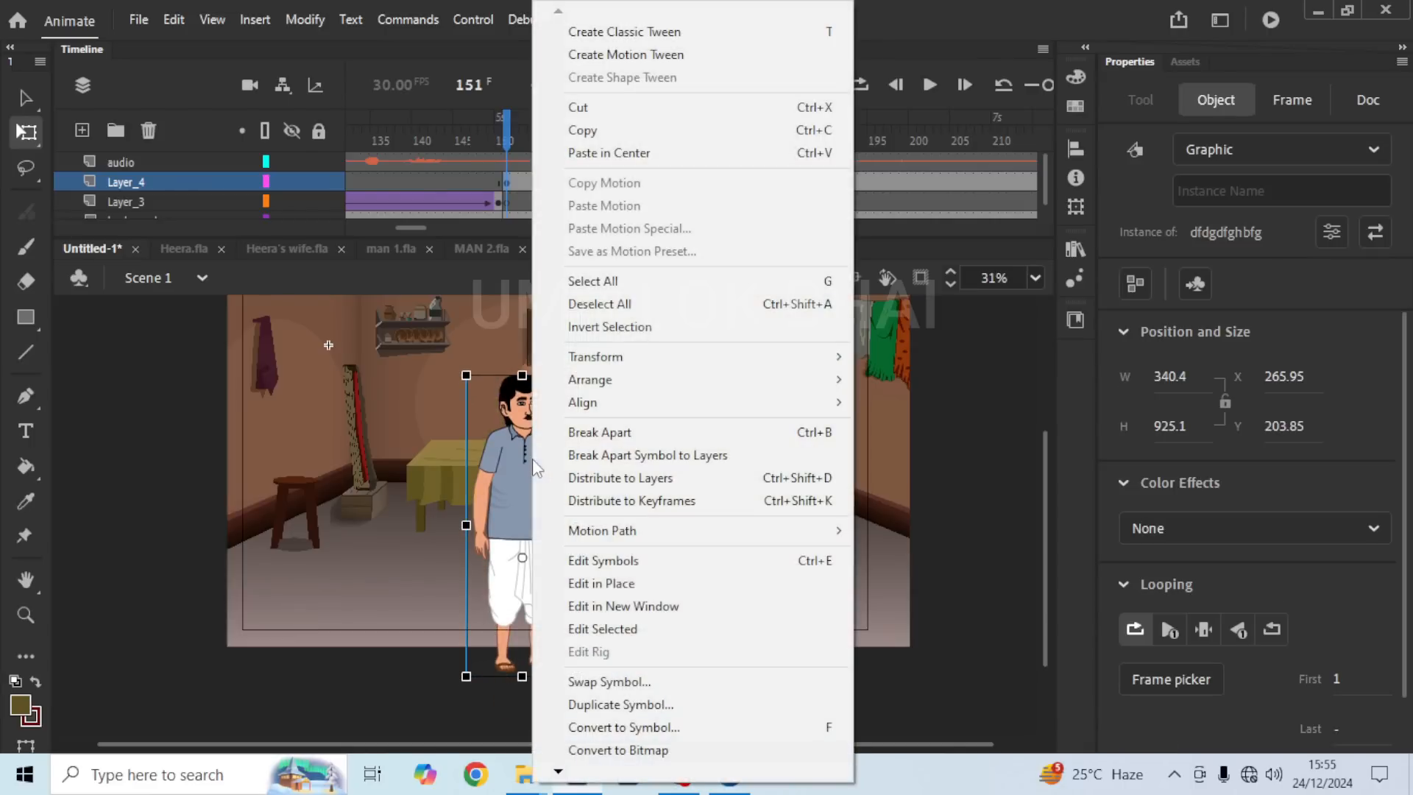
{"action": "mouse_move", "coordinate": [596, 361]}
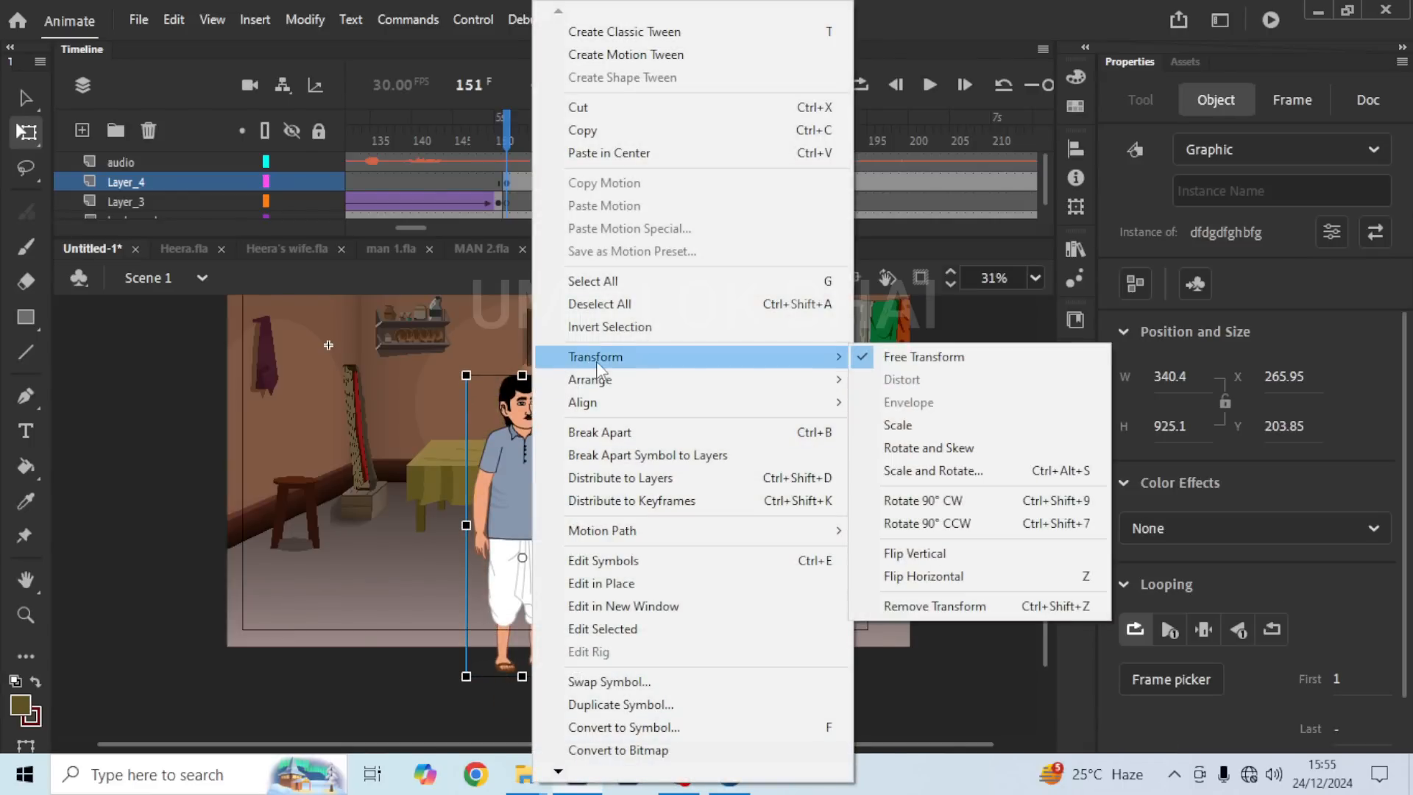
{"action": "left_click", "coordinate": [937, 553]}
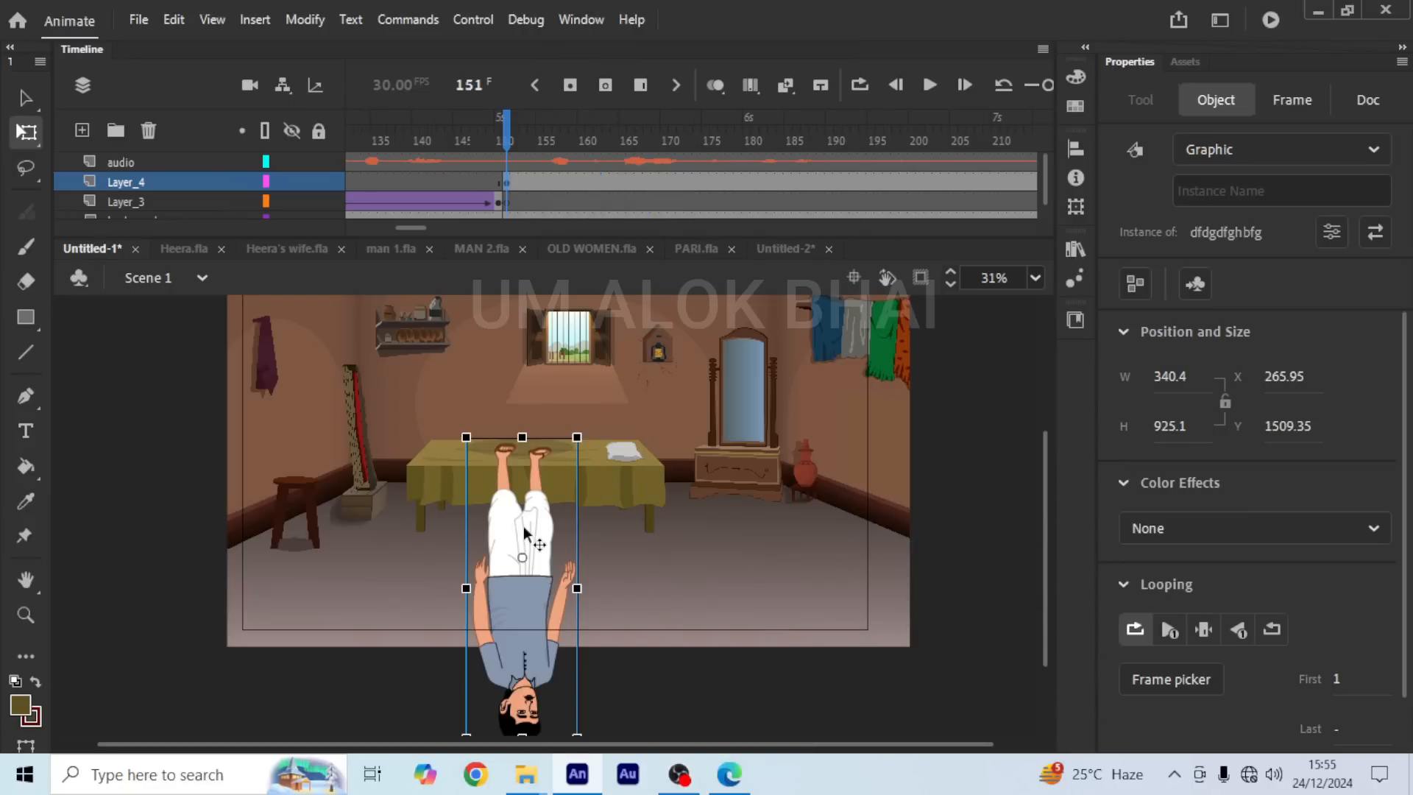
{"action": "left_click_drag", "start_coordinate": [462, 434], "coordinate": [403, 611]}
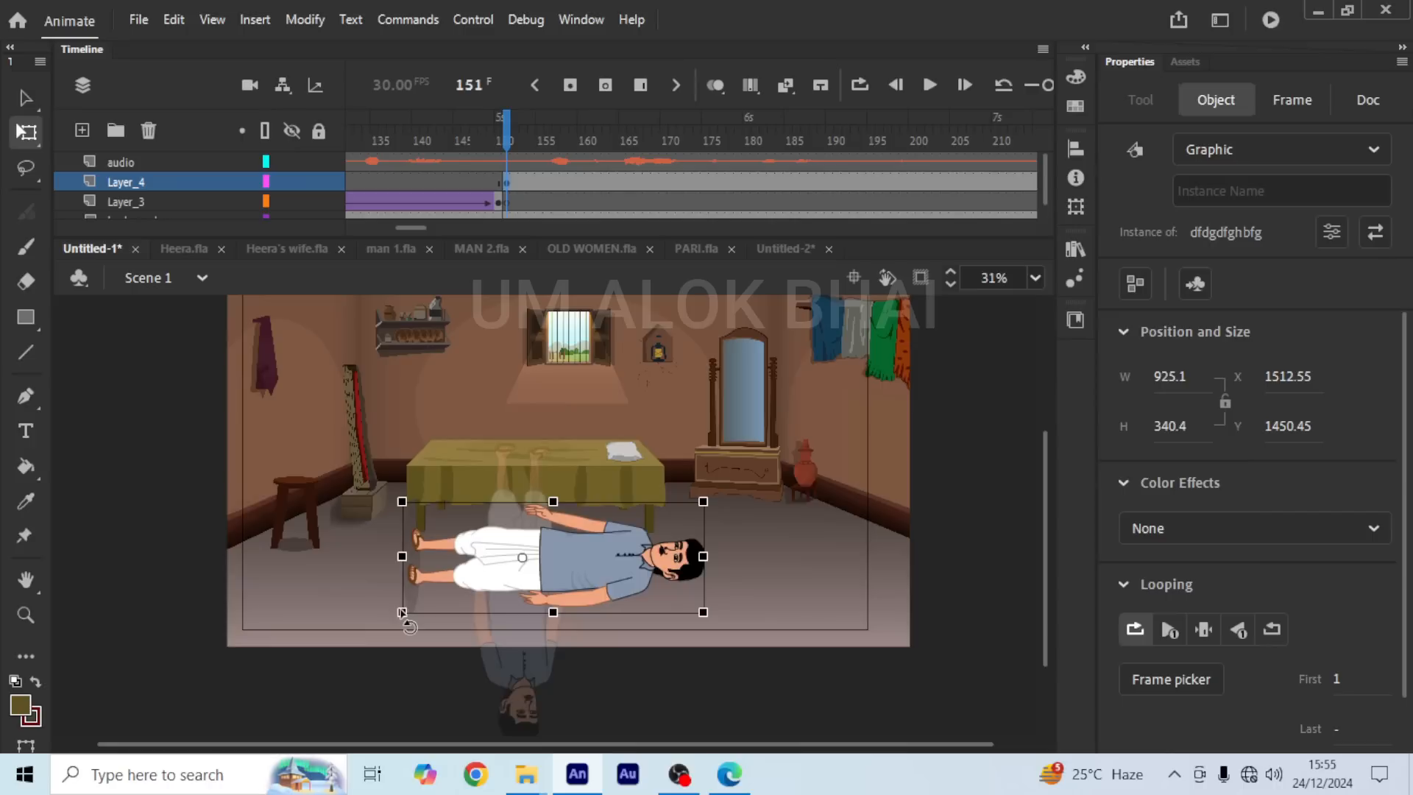
{"action": "left_click_drag", "start_coordinate": [609, 585], "coordinate": [585, 467]}
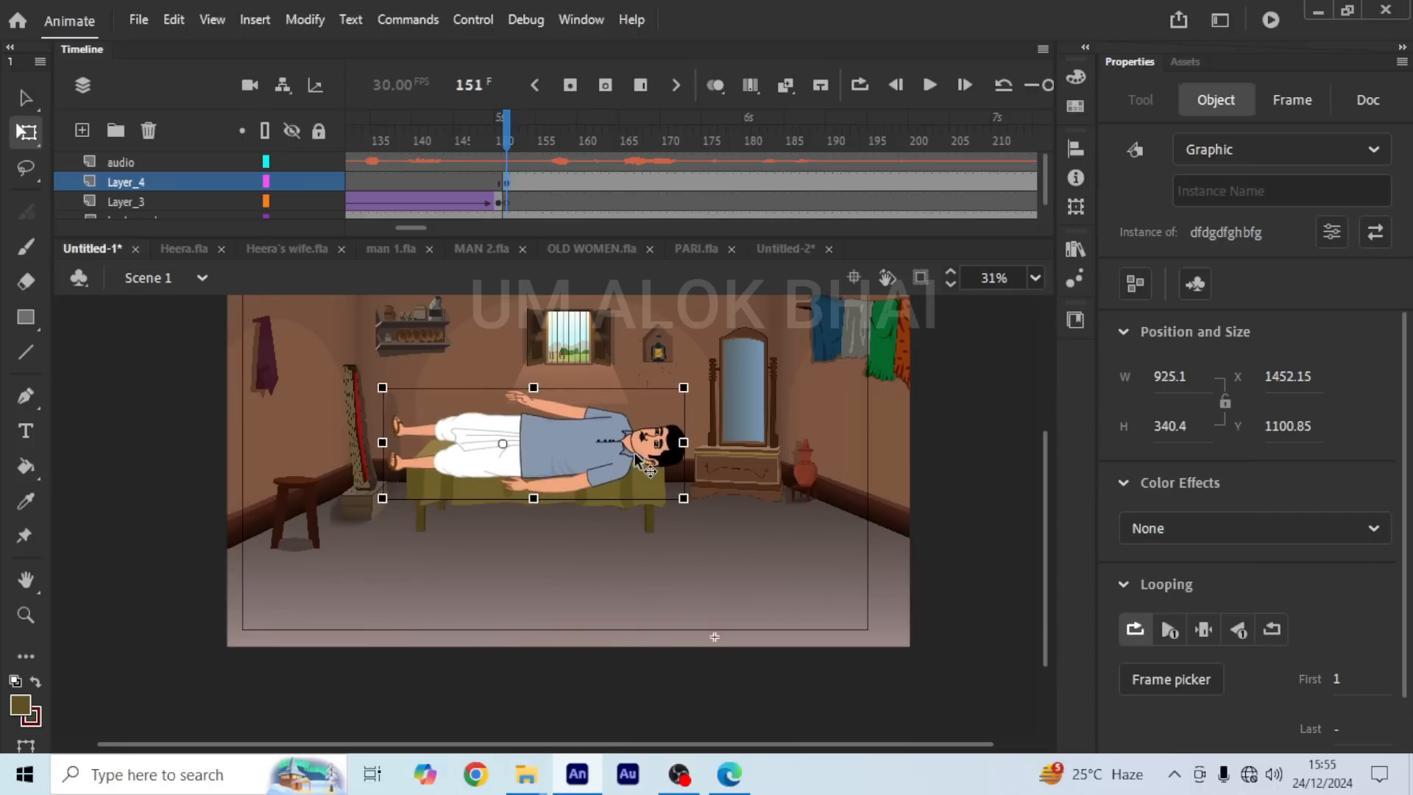
Step: Scale the lying man proportionally to about 562 by 207 px and position him on the bed with his head on the pillow
{"action": "scroll", "coordinate": [603, 441], "scroll_direction": "up", "scroll_amount": 1}
{"action": "left_click_drag", "start_coordinate": [769, 347], "coordinate": [629, 393]}
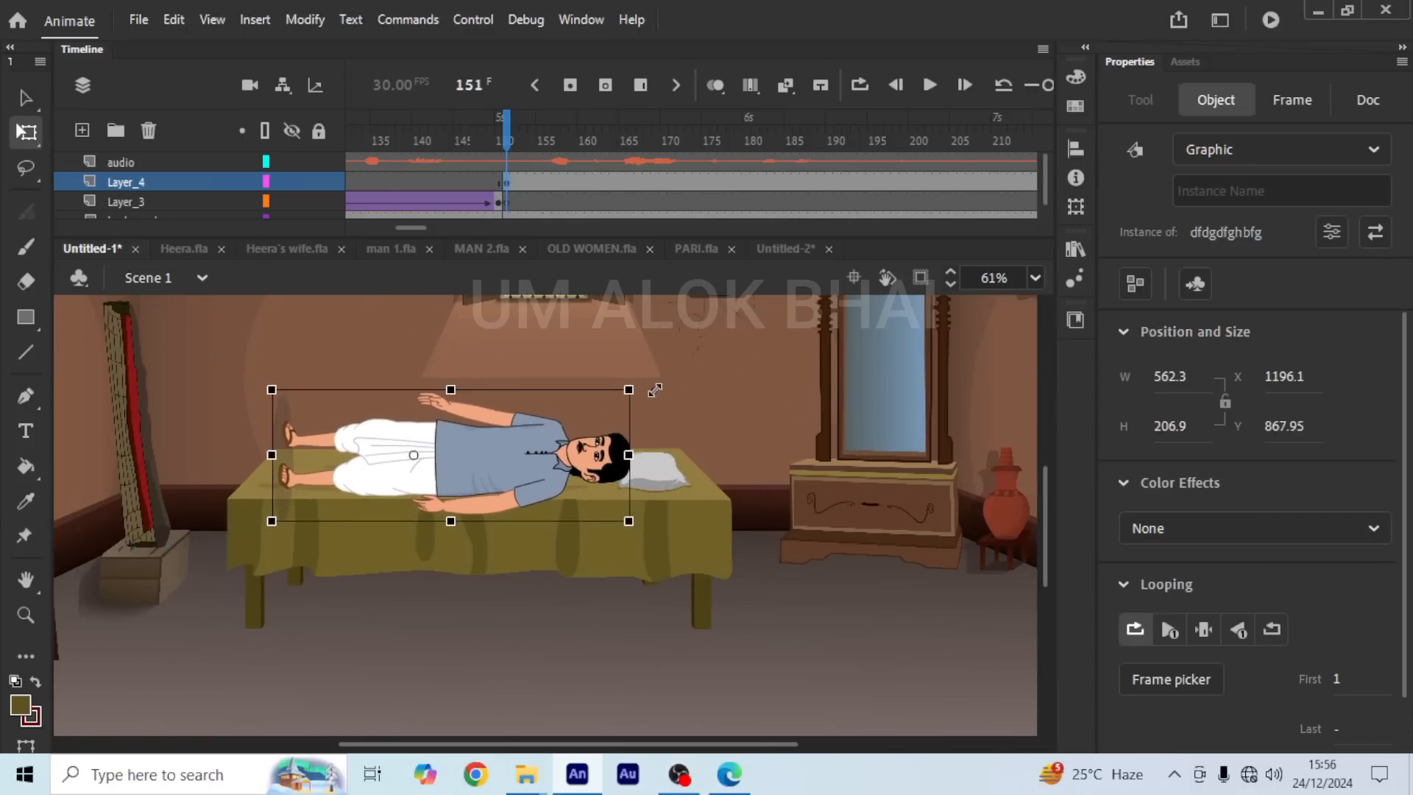
{"action": "scroll", "coordinate": [478, 451], "scroll_direction": "up", "scroll_amount": 2}
{"action": "left_click_drag", "start_coordinate": [466, 461], "coordinate": [586, 448]}
{"action": "scroll", "coordinate": [599, 479], "scroll_direction": "down", "scroll_amount": 2}
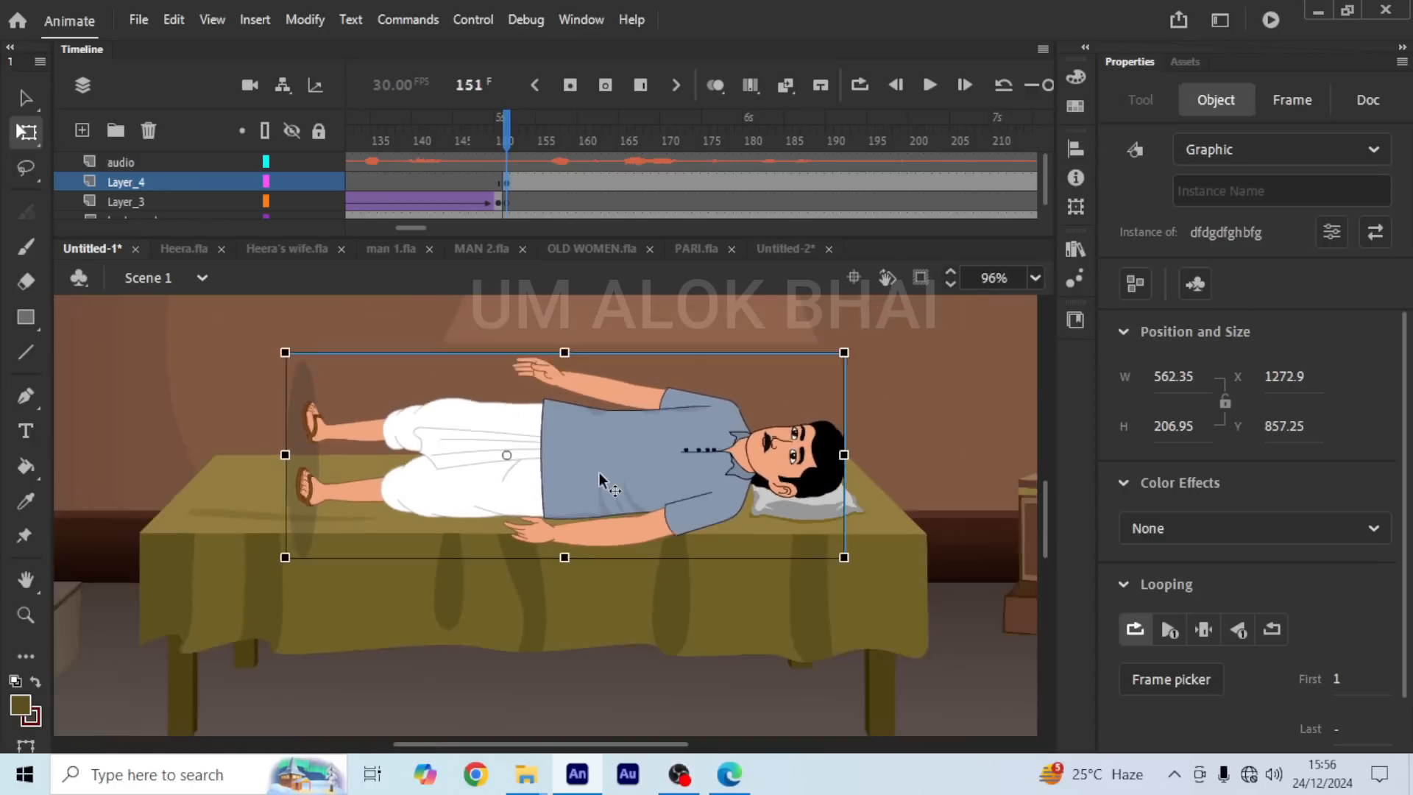
{"action": "left_click", "coordinate": [704, 604]}
{"action": "scroll", "coordinate": [608, 571], "scroll_direction": "down", "scroll_amount": 2}
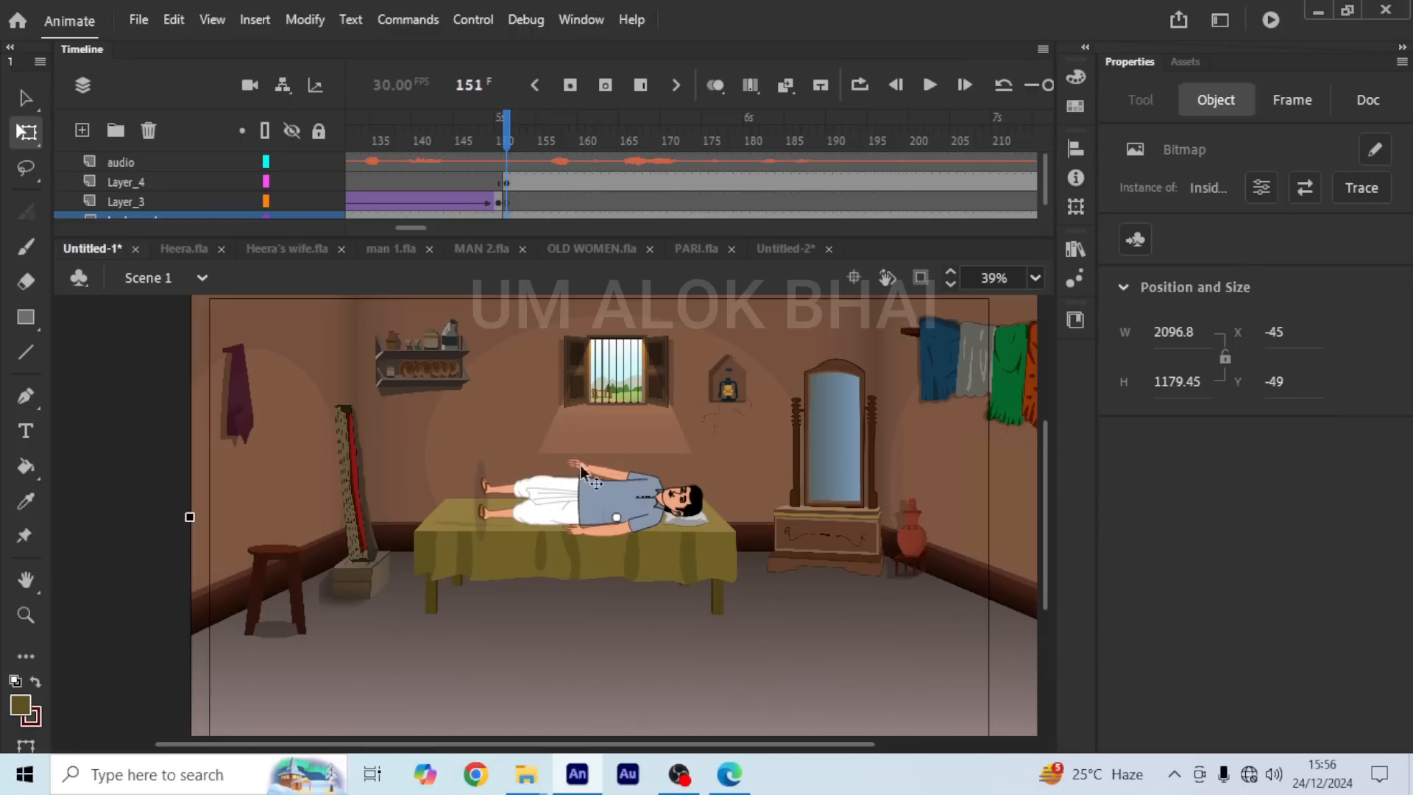
{"action": "scroll", "coordinate": [665, 494], "scroll_direction": "up", "scroll_amount": 2}
{"action": "scroll", "coordinate": [668, 491], "scroll_direction": "up", "scroll_amount": 1}
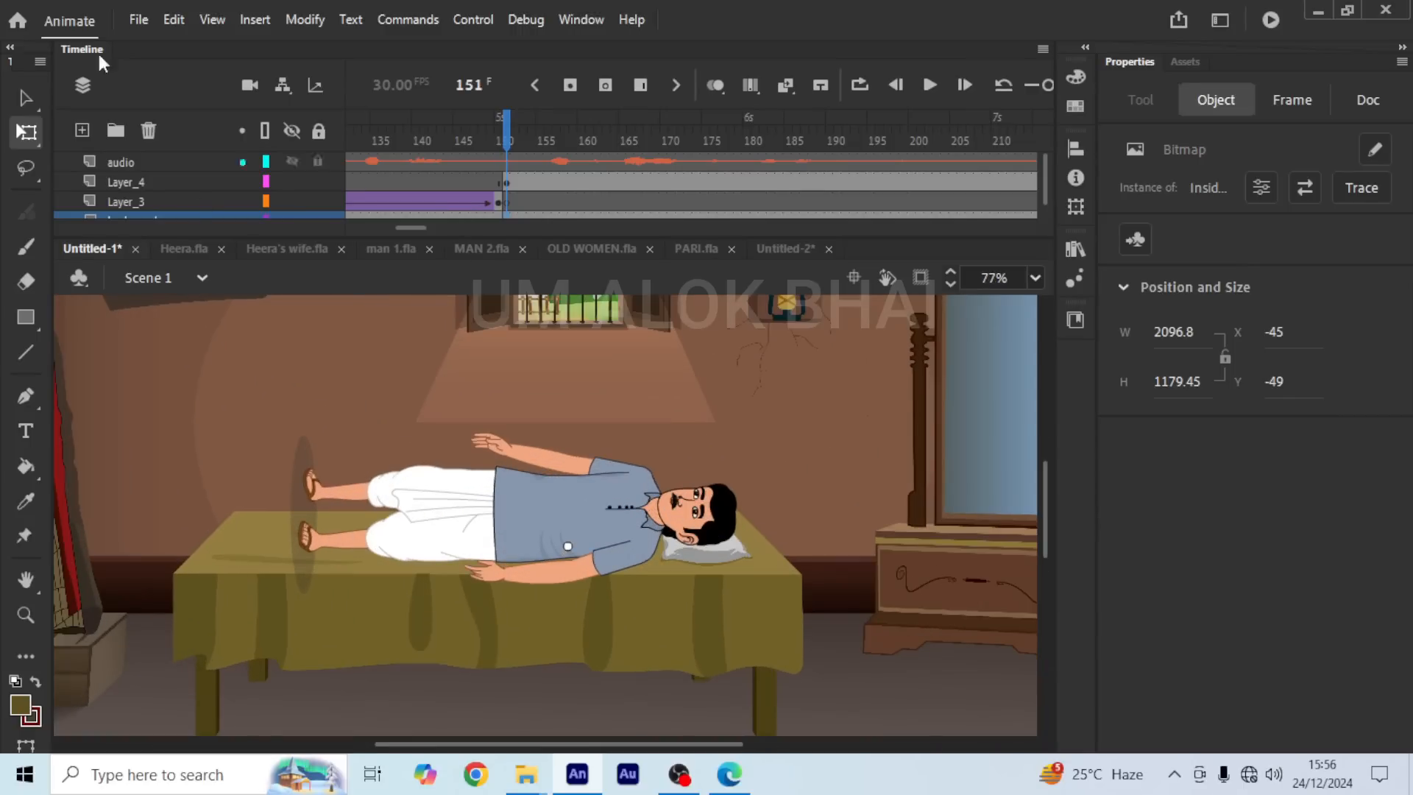
Step: Add a new layer, move it directly above the lying man's Layer_4, and select its frame 151
{"action": "left_click", "coordinate": [82, 130]}
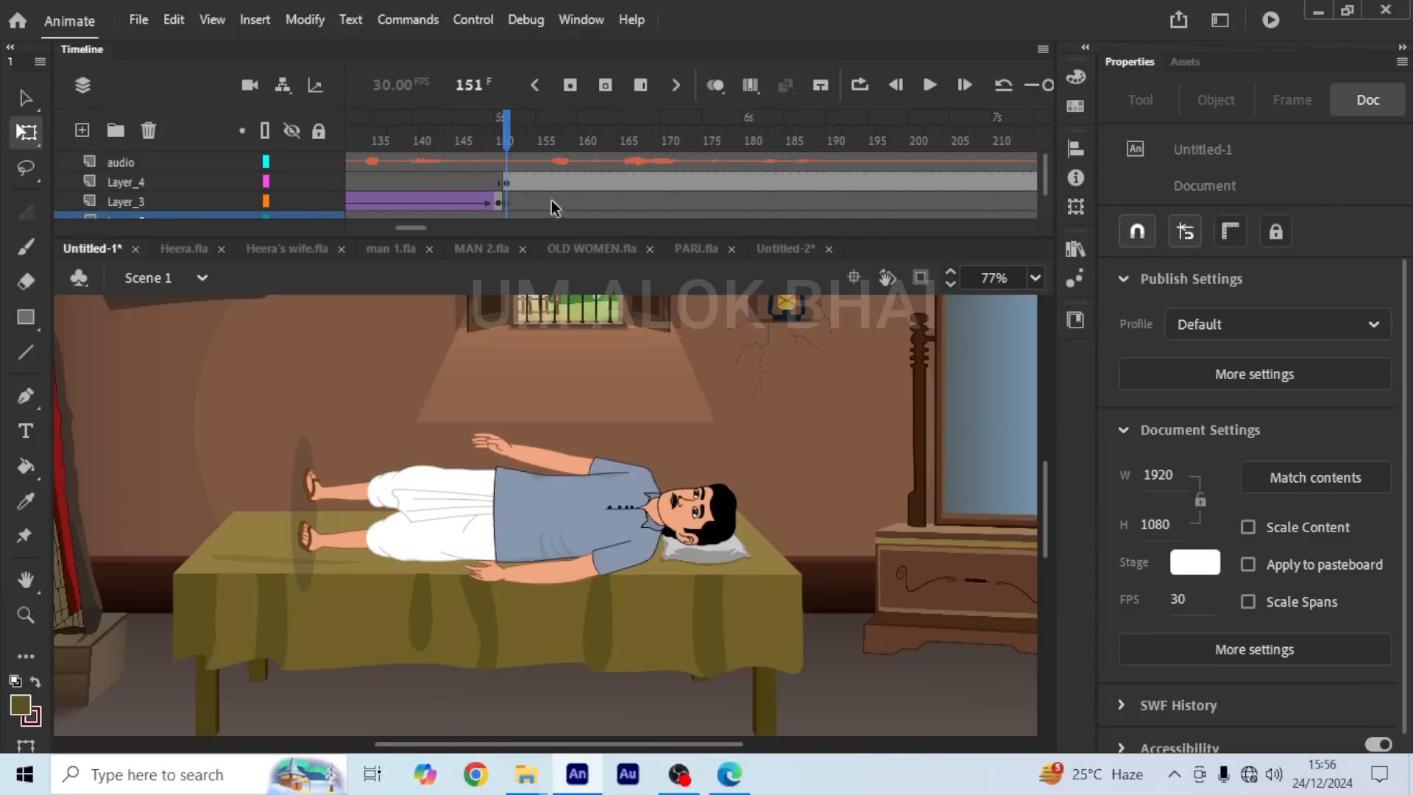
{"action": "left_click", "coordinate": [506, 185]}
{"action": "scroll", "coordinate": [193, 180], "scroll_direction": "down", "scroll_amount": 1}
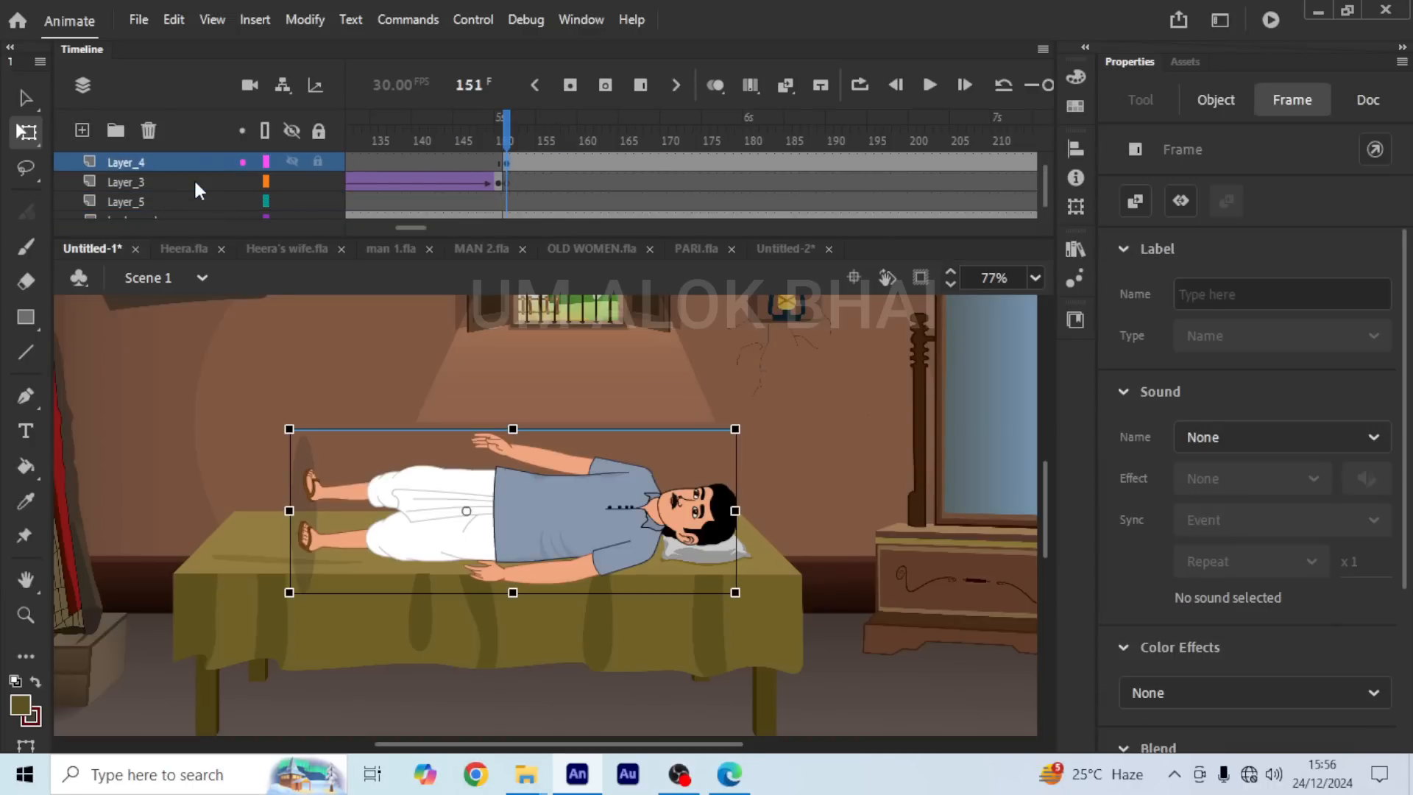
{"action": "left_click_drag", "start_coordinate": [152, 202], "coordinate": [183, 164]}
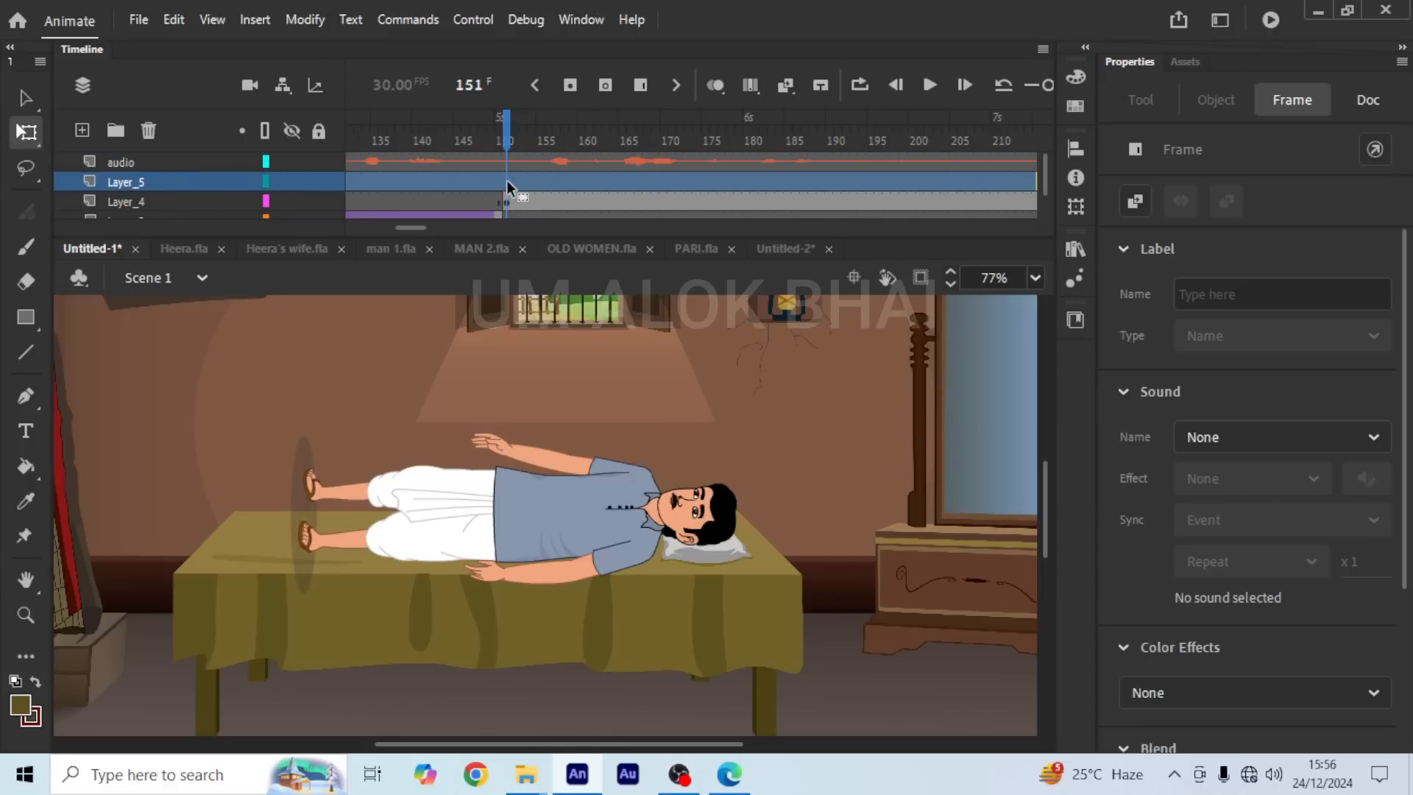
{"action": "left_click", "coordinate": [506, 180]}
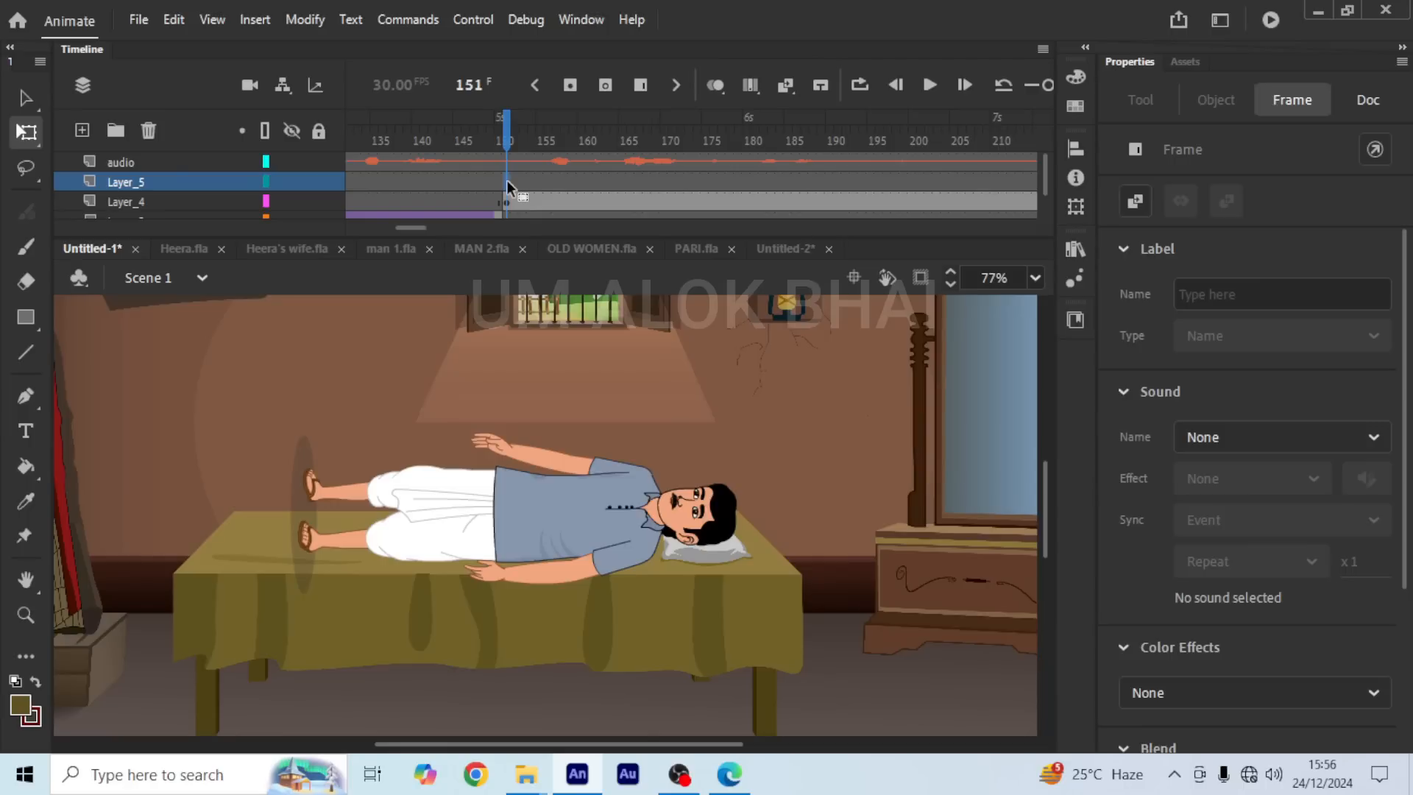
Step: Draw a closed four-sided outline around the lying man's body from neck to feet on Layer_5 with the Line tool
{"action": "left_click", "coordinate": [27, 353]}
{"action": "scroll", "coordinate": [398, 437], "scroll_direction": "up", "scroll_amount": 1}
{"action": "mouse_move", "coordinate": [256, 404]}
{"action": "left_mouse_down"}
{"action": "mouse_move", "coordinate": [722, 404]}
{"action": "mouse_move", "coordinate": [724, 637]}
{"action": "mouse_move", "coordinate": [201, 639]}
{"action": "mouse_move", "coordinate": [243, 404]}
{"action": "mouse_move", "coordinate": [256, 404]}
{"action": "left_mouse_up"}
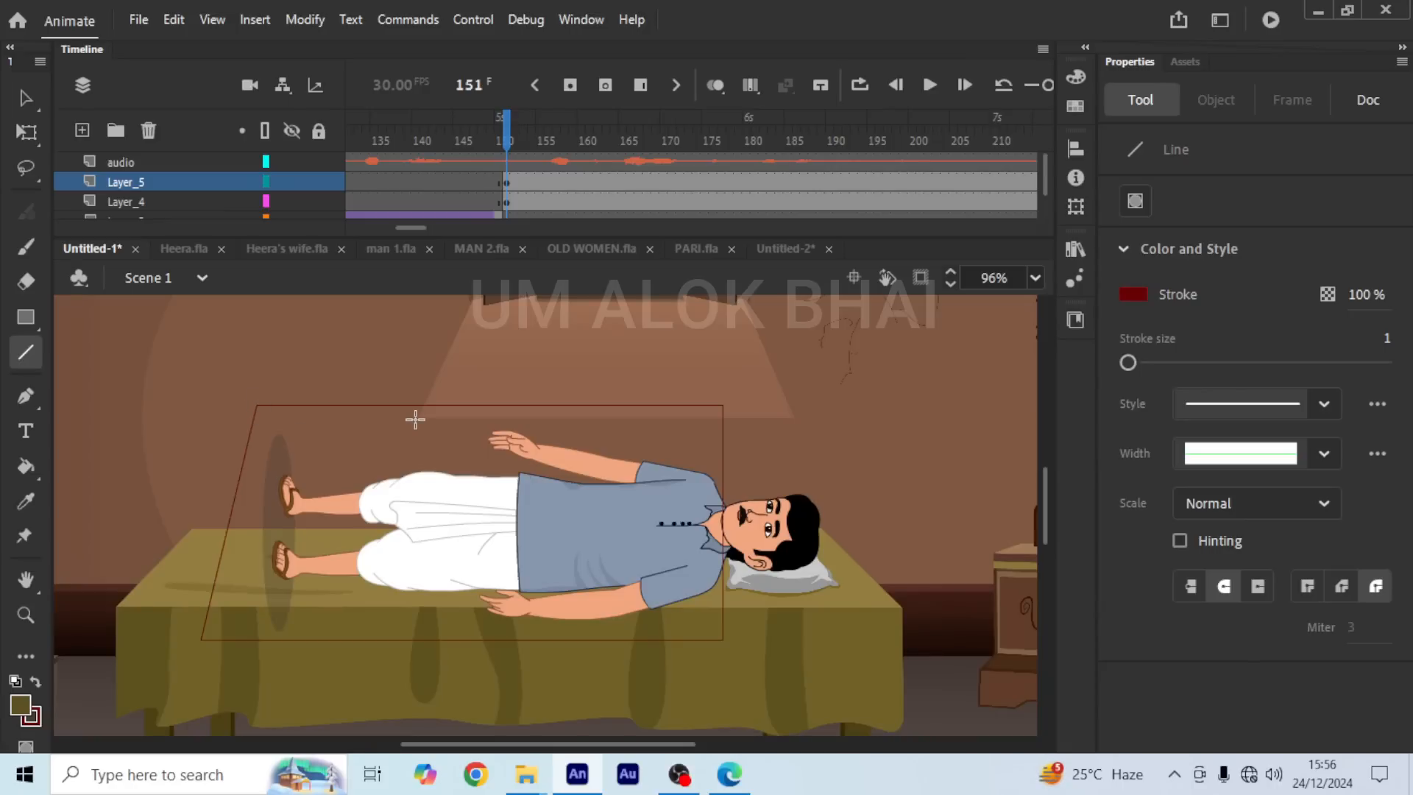
Step: Bow the outline's foot-end and upper edges outward and lower its upper corner at the man's neck
{"action": "key", "text": "v"}
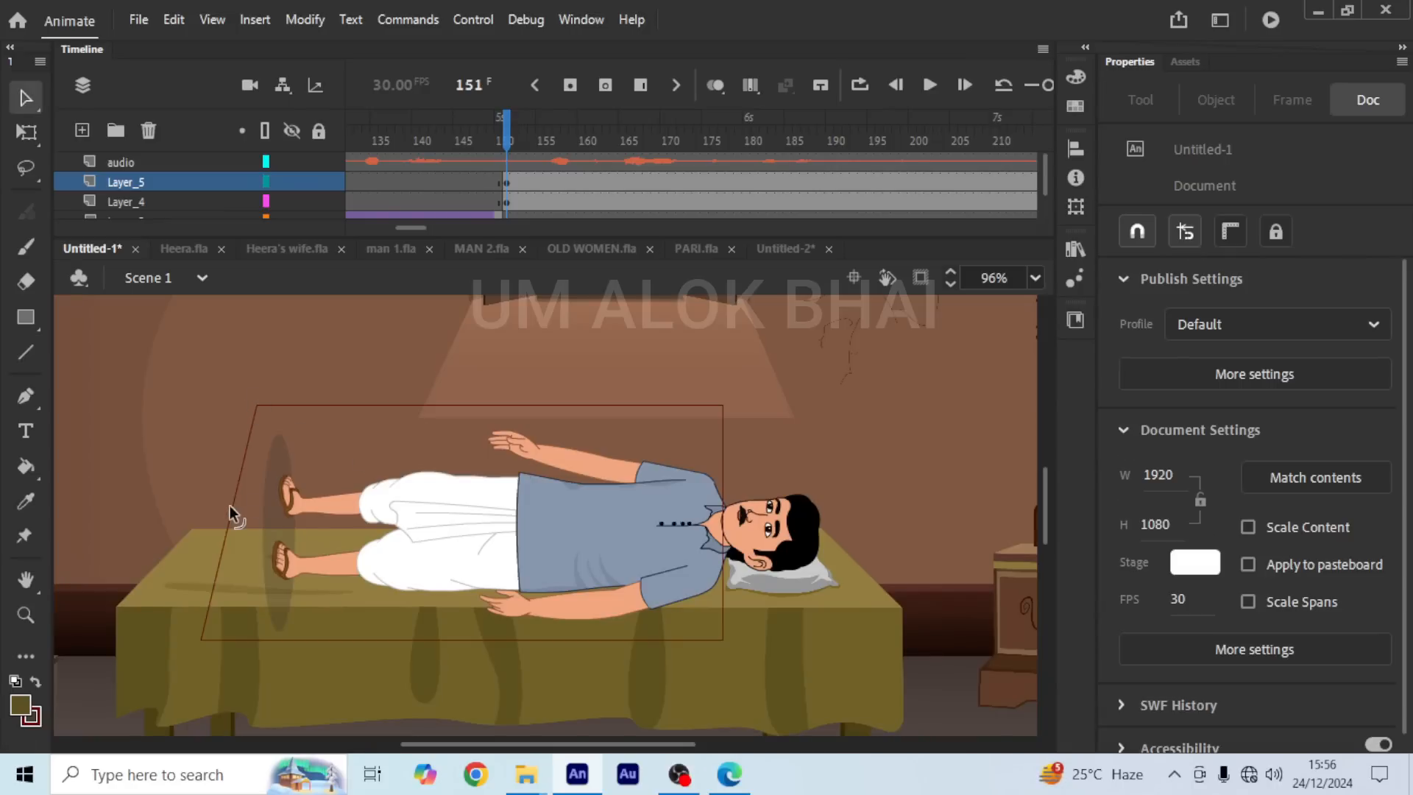
{"action": "left_click_drag", "start_coordinate": [231, 505], "coordinate": [175, 507]}
{"action": "left_click_drag", "start_coordinate": [534, 403], "coordinate": [534, 383]}
{"action": "left_click_drag", "start_coordinate": [723, 406], "coordinate": [723, 456]}
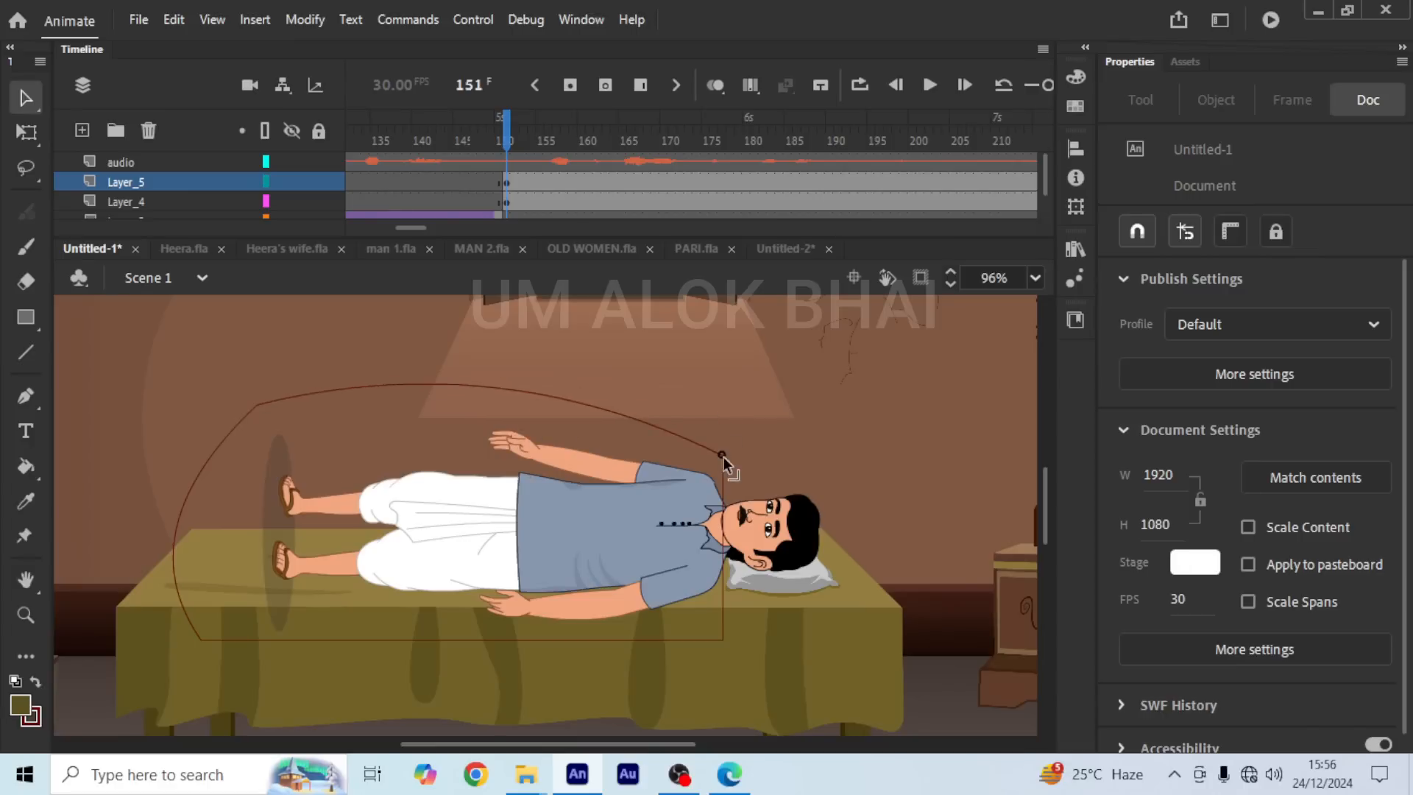
Step: Tighten the outline around the feet and upper side and bow its neck and lower edges, shaping a blanket about 495 by 208 px
{"action": "left_click_drag", "start_coordinate": [208, 646], "coordinate": [278, 599]}
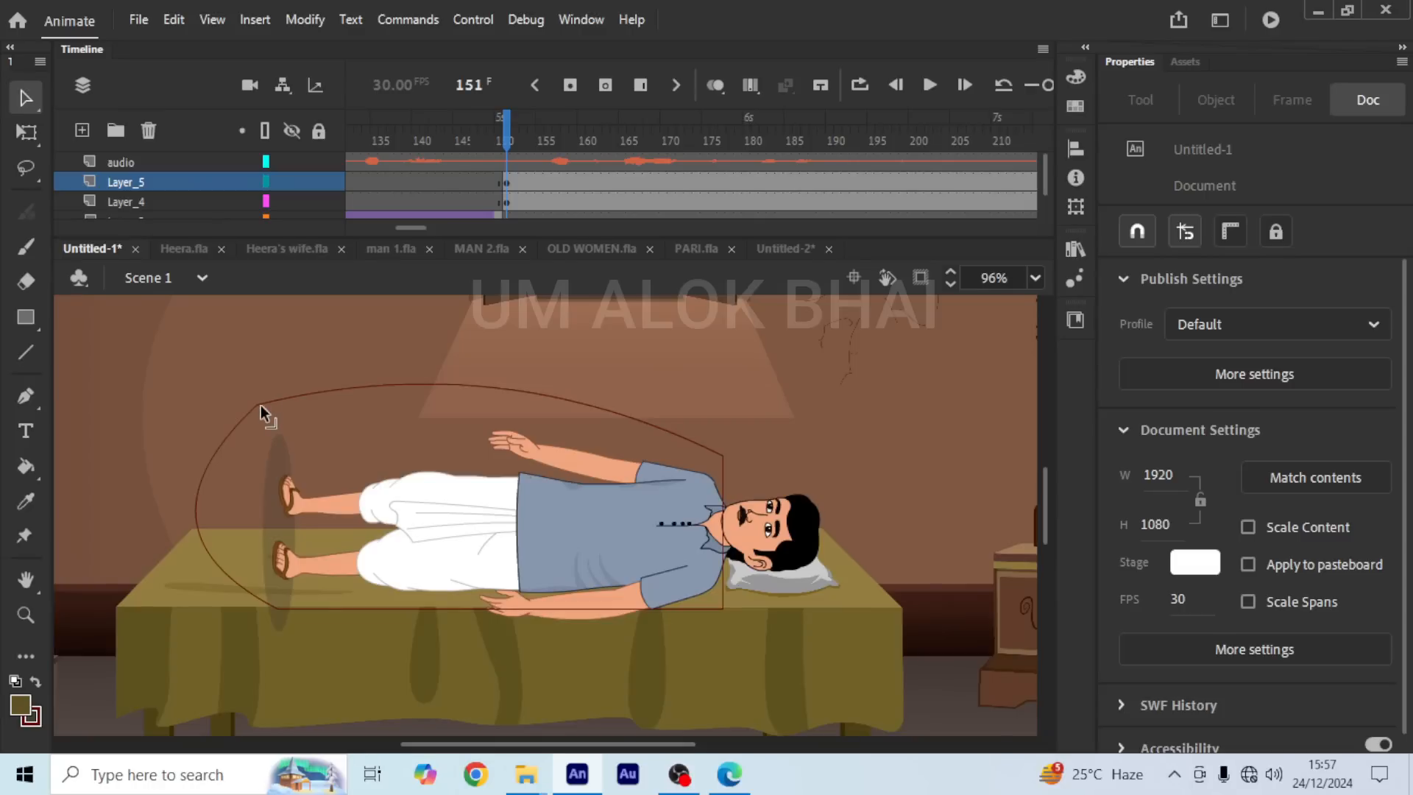
{"action": "left_click_drag", "start_coordinate": [260, 405], "coordinate": [311, 419]}
{"action": "left_click_drag", "start_coordinate": [212, 518], "coordinate": [243, 516]}
{"action": "left_click_drag", "start_coordinate": [417, 386], "coordinate": [404, 403]}
{"action": "left_click_drag", "start_coordinate": [724, 470], "coordinate": [738, 469]}
{"action": "left_click_drag", "start_coordinate": [409, 399], "coordinate": [293, 459]}
{"action": "left_click_drag", "start_coordinate": [468, 431], "coordinate": [466, 422]}
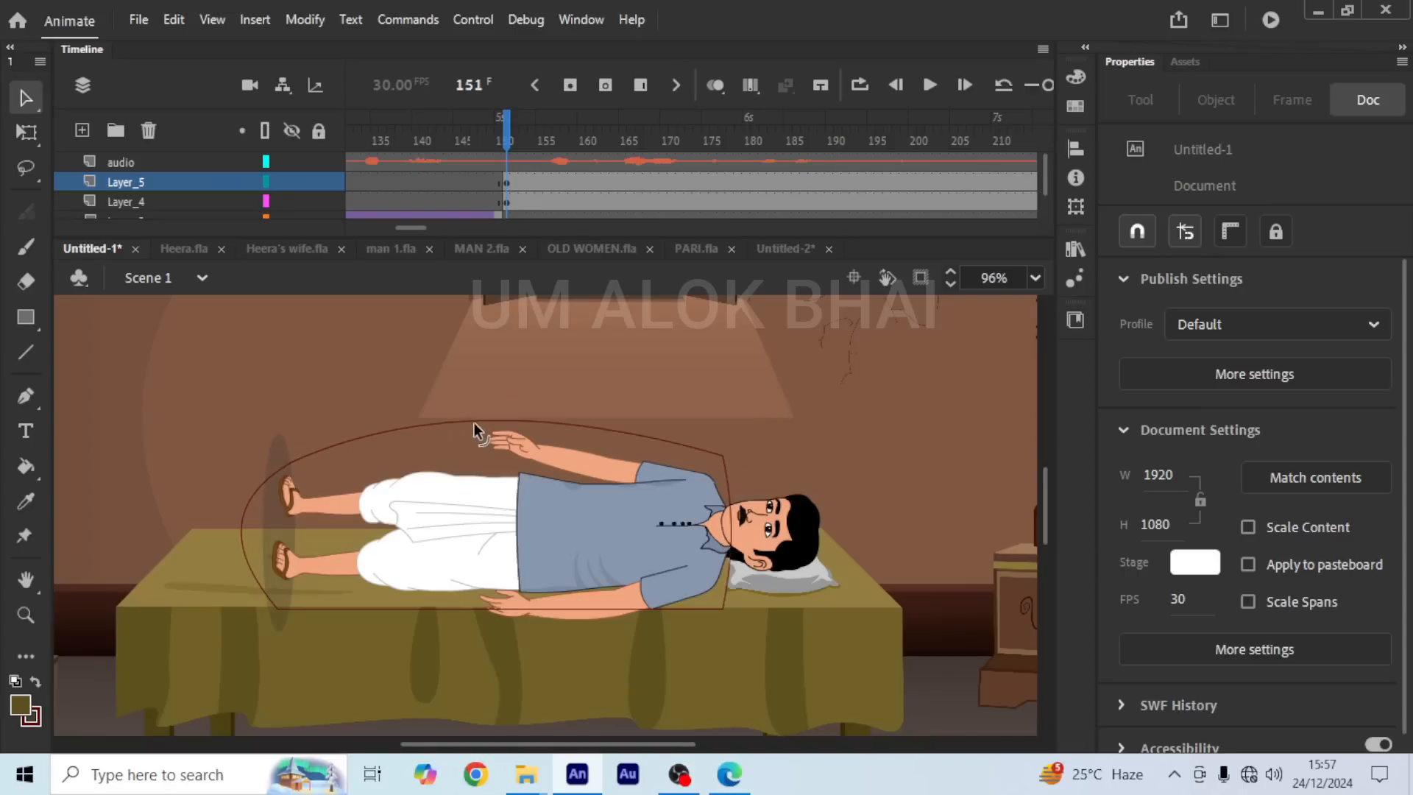
{"action": "left_click_drag", "start_coordinate": [535, 607], "coordinate": [536, 626]}
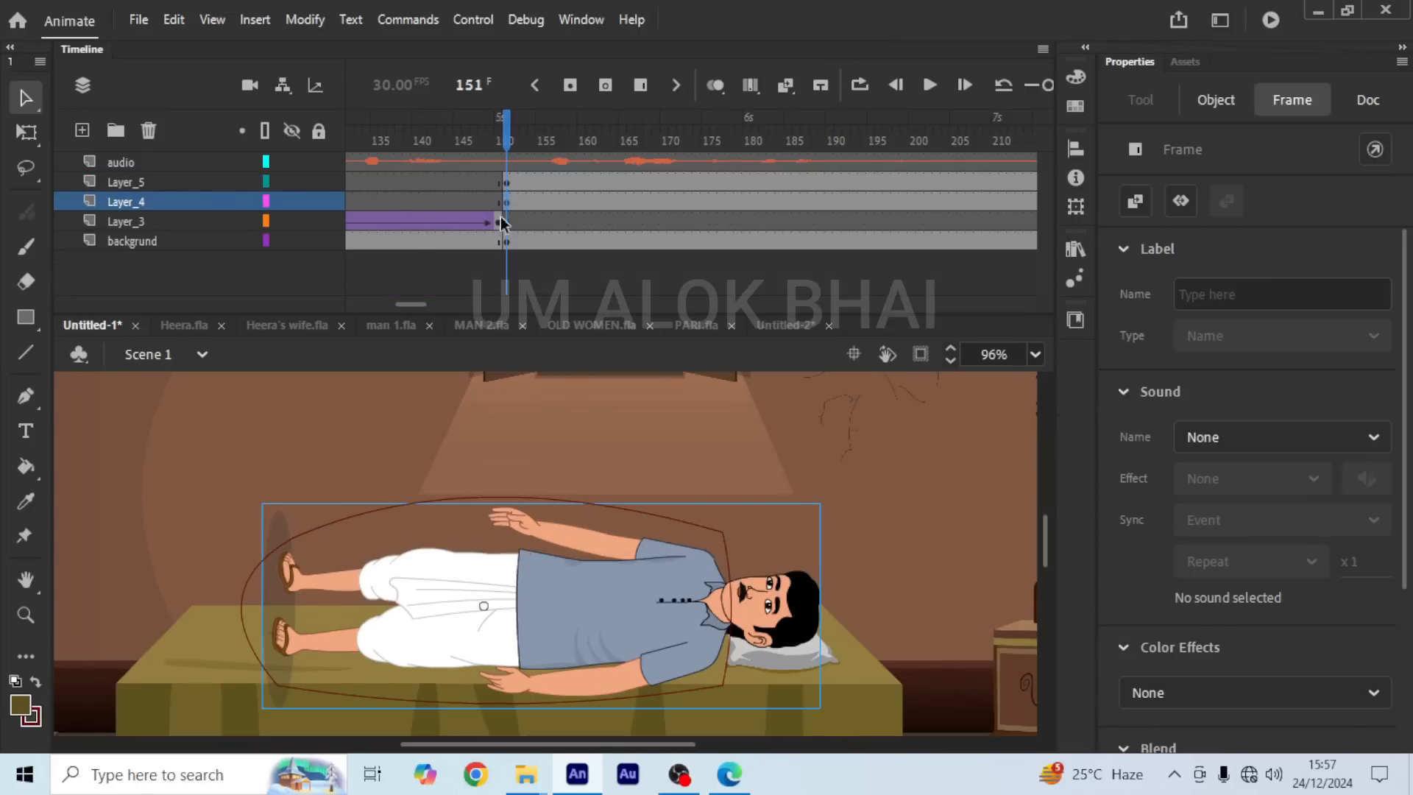
{"action": "left_click", "coordinate": [612, 533]}
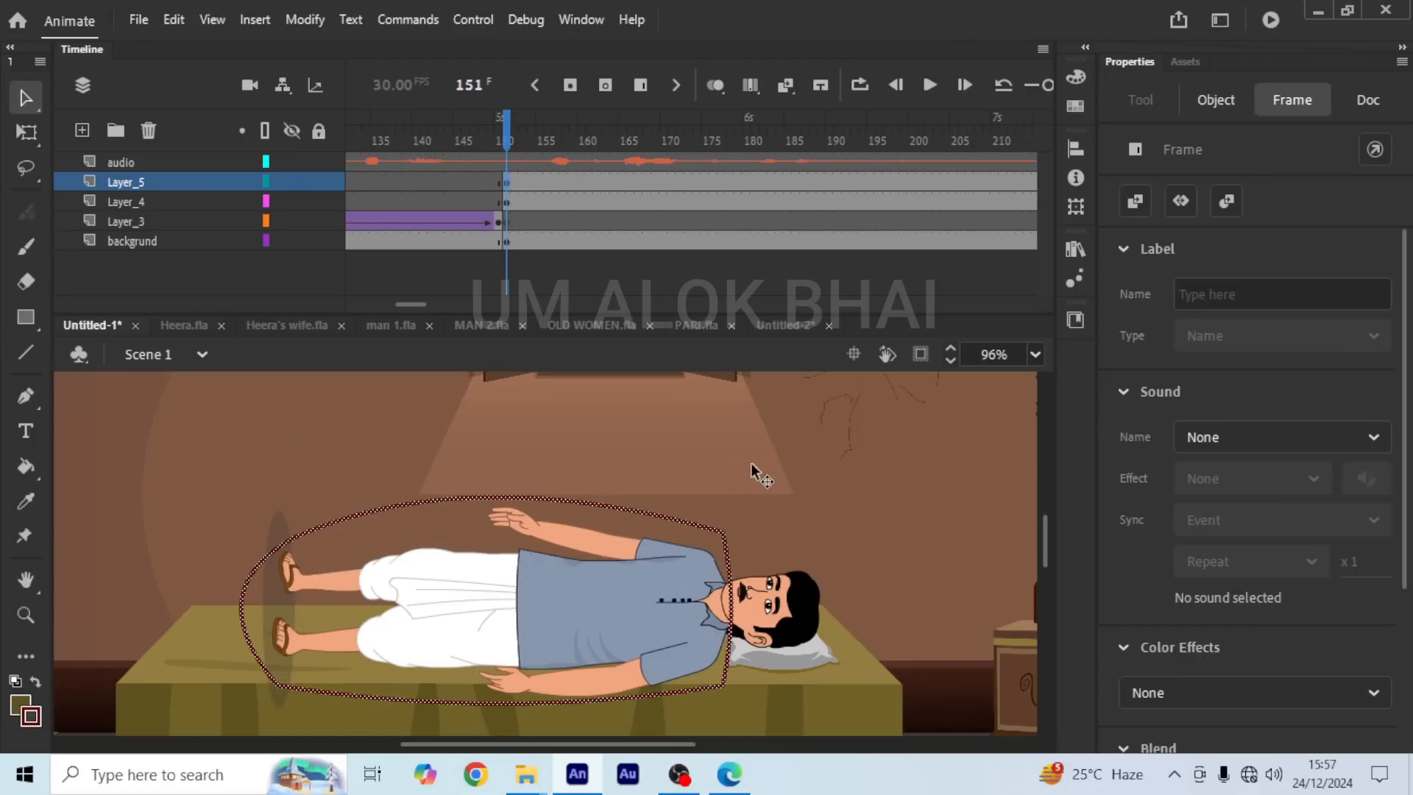
{"action": "left_click", "coordinate": [776, 492]}
Step: Sample the dark olive fold colour from the bed cloth and fill the blanket outline on Layer_5 with it
{"action": "scroll", "coordinate": [800, 629], "scroll_direction": "down", "scroll_amount": 3}
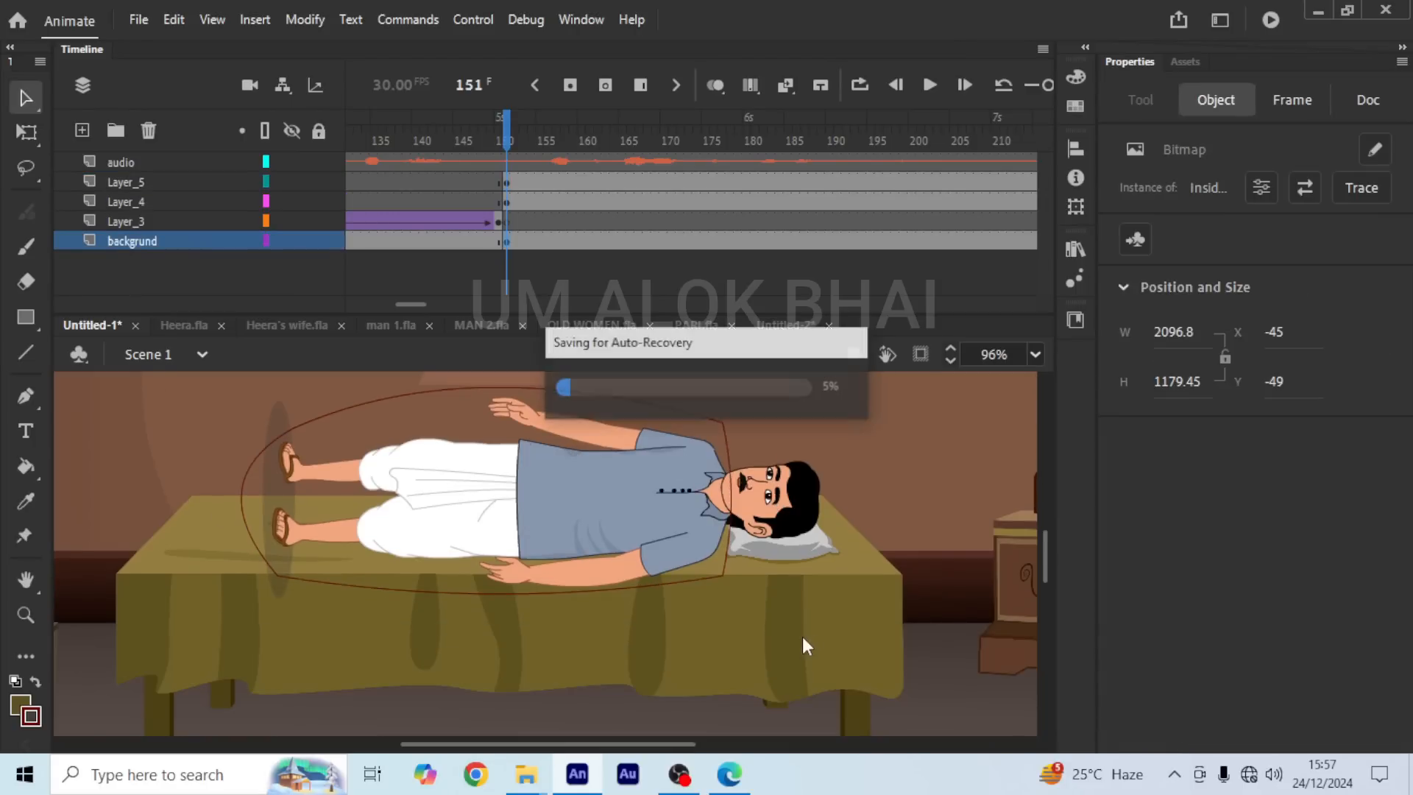
{"action": "key", "text": "i"}
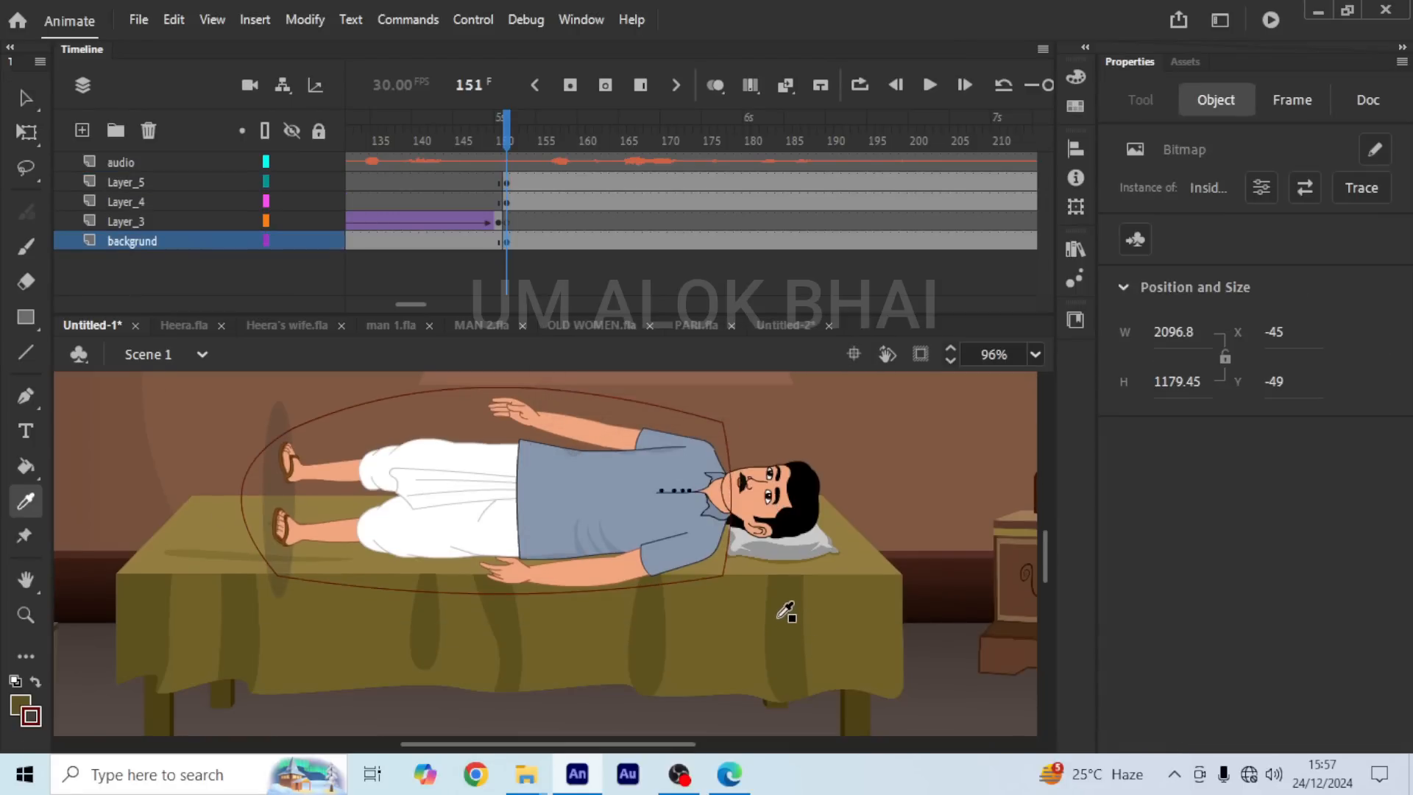
{"action": "left_click", "coordinate": [782, 619]}
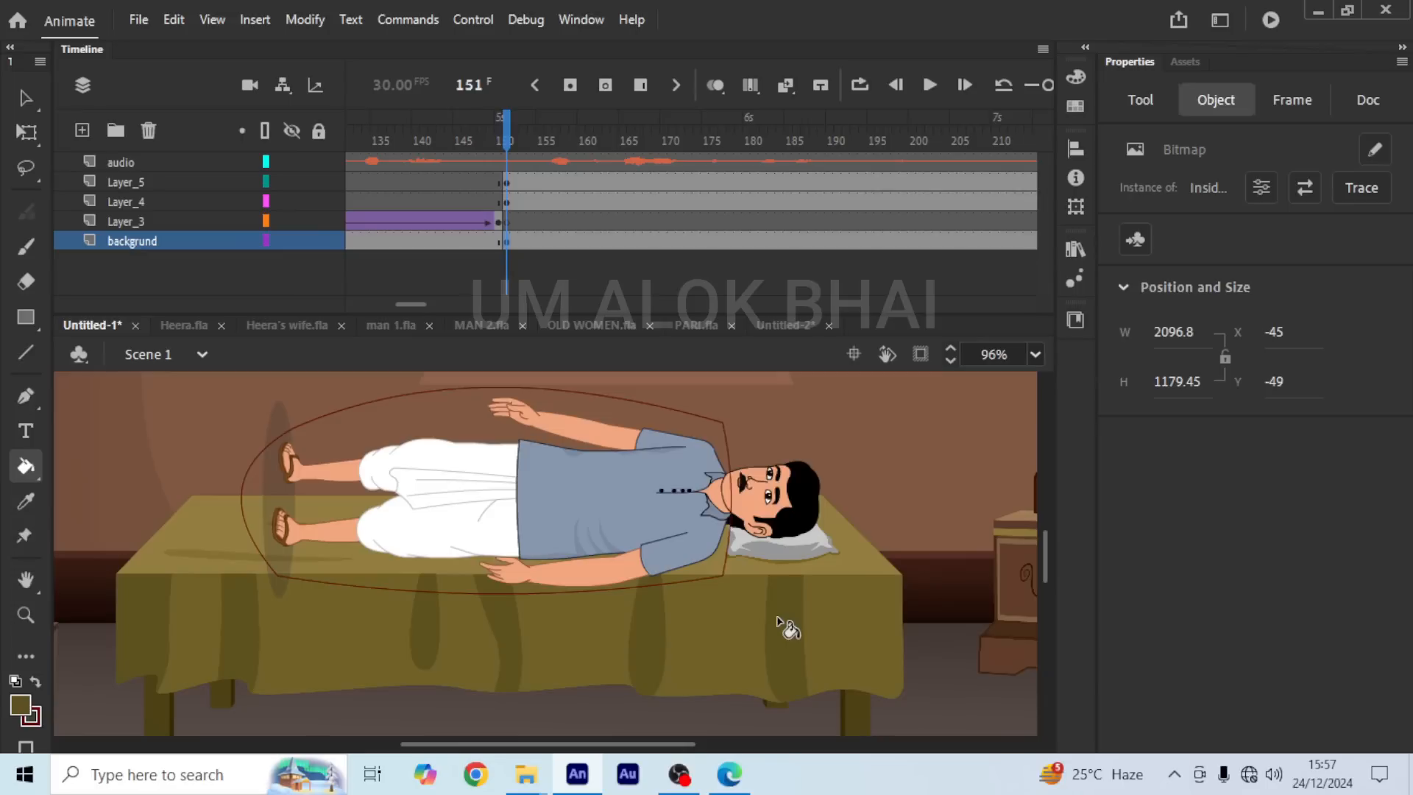
{"action": "left_click", "coordinate": [504, 183]}
{"action": "left_click", "coordinate": [559, 499]}
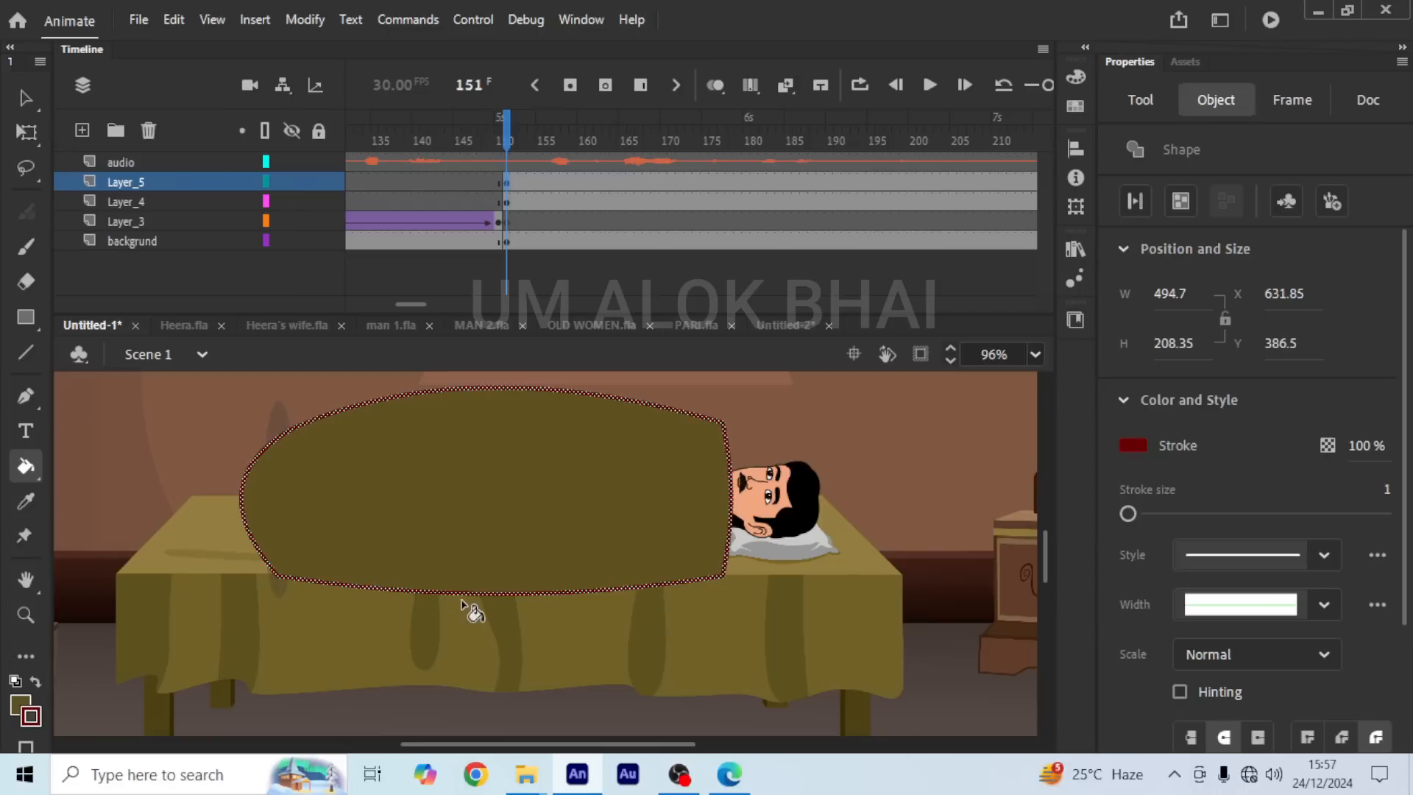
Step: Lower the blanket's upper corner near the neck and reshape its neck-end and lower edges to about 500 by 208 px overall
{"action": "key", "text": "v"}
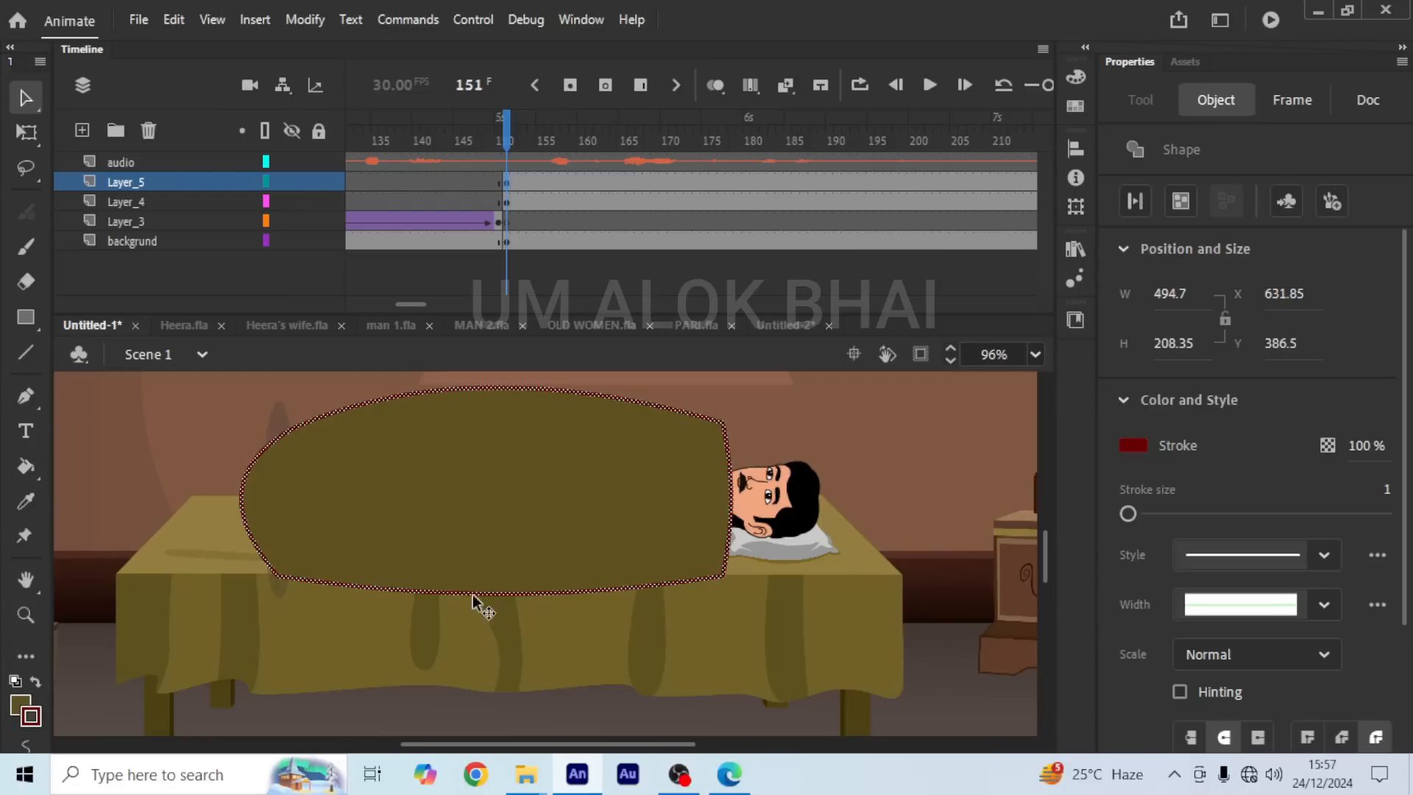
{"action": "left_click", "coordinate": [710, 396]}
{"action": "scroll", "coordinate": [736, 449], "scroll_direction": "up", "scroll_amount": 3}
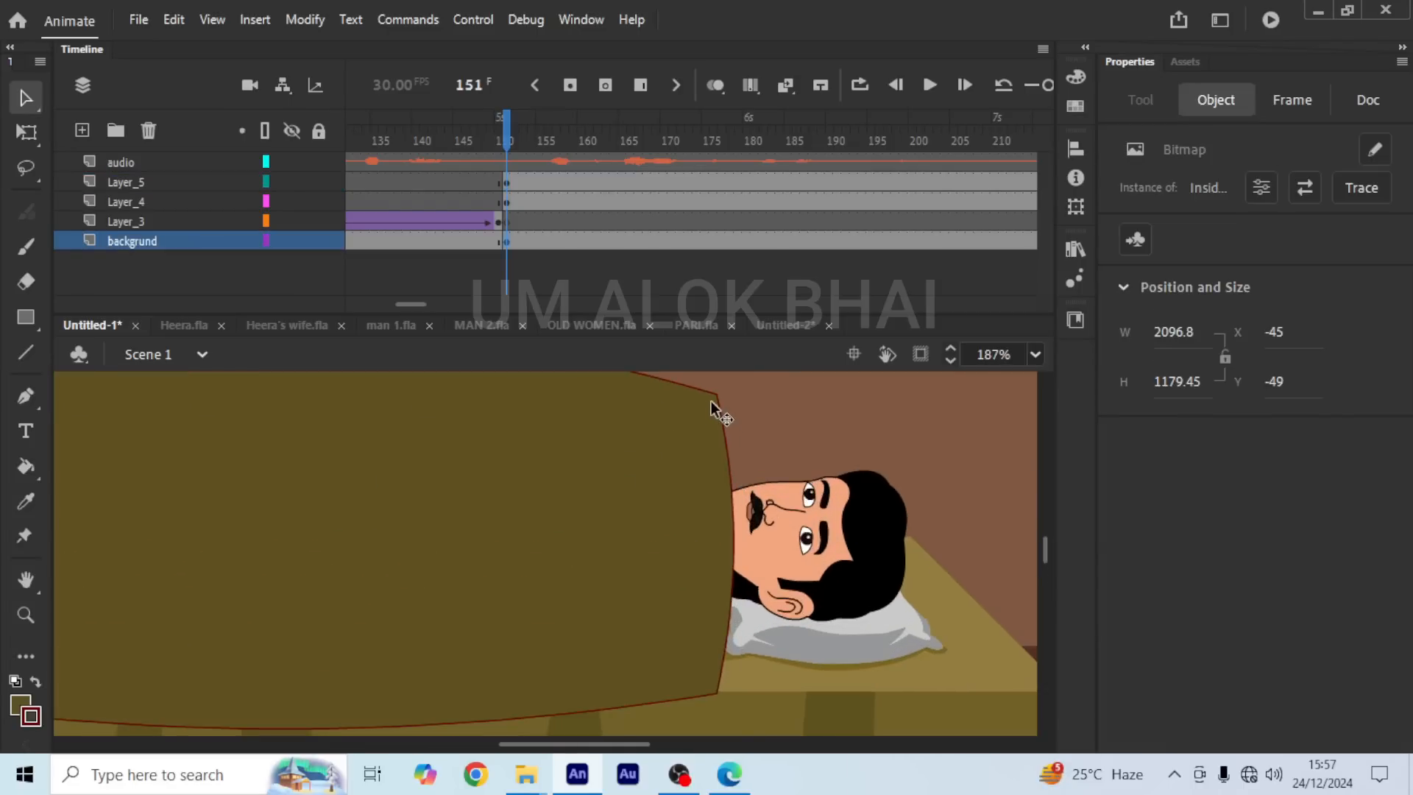
{"action": "left_click_drag", "start_coordinate": [714, 394], "coordinate": [706, 426]}
{"action": "left_click_drag", "start_coordinate": [727, 522], "coordinate": [735, 525]}
{"action": "scroll", "coordinate": [781, 519], "scroll_direction": "down", "scroll_amount": 4}
{"action": "left_click_drag", "start_coordinate": [753, 587], "coordinate": [758, 581]}
{"action": "left_click_drag", "start_coordinate": [473, 601], "coordinate": [475, 606]}
{"action": "scroll", "coordinate": [483, 611], "scroll_direction": "down", "scroll_amount": 2}
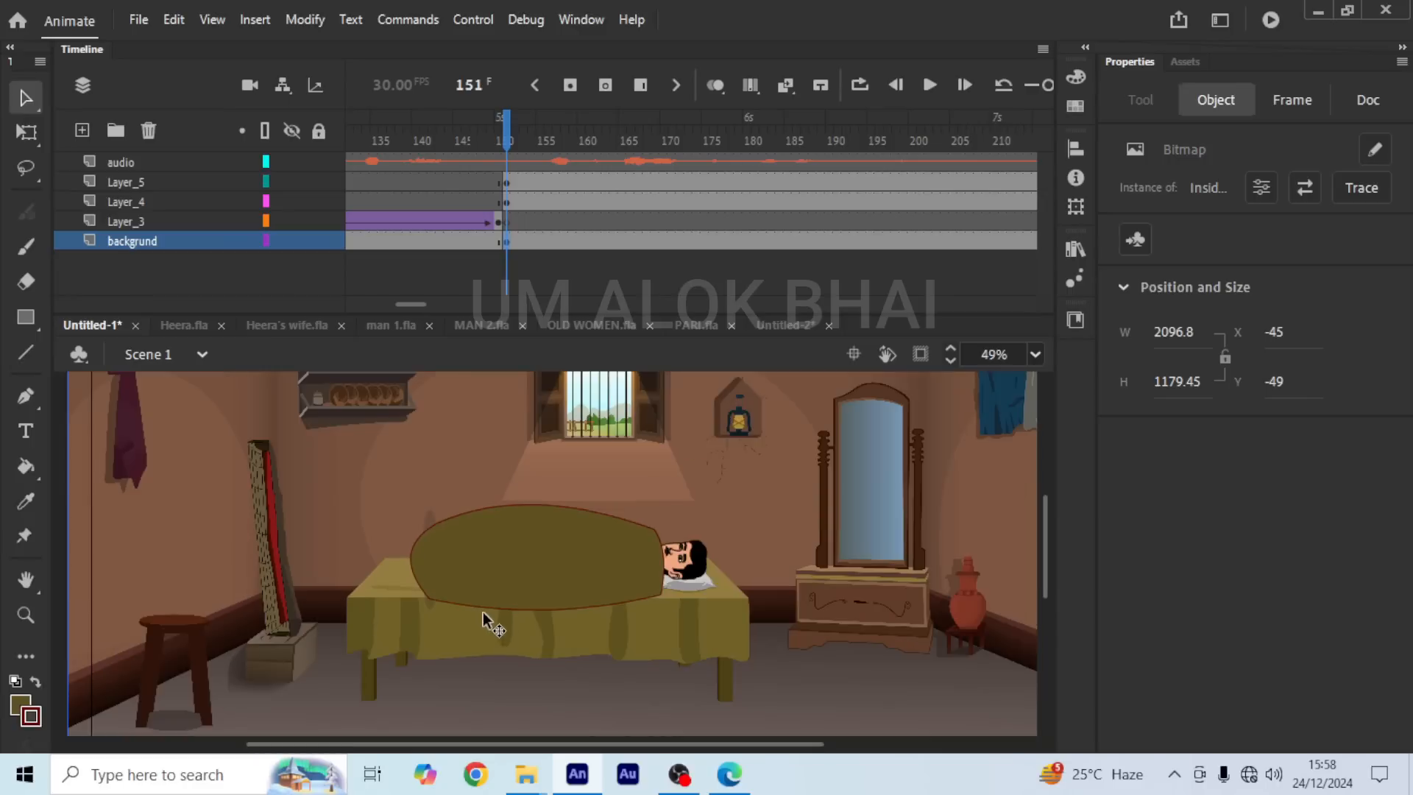
Step: Delete the dark red stroke around the blanket, keeping only its fill
{"action": "scroll", "coordinate": [567, 638], "scroll_direction": "up", "scroll_amount": 2}
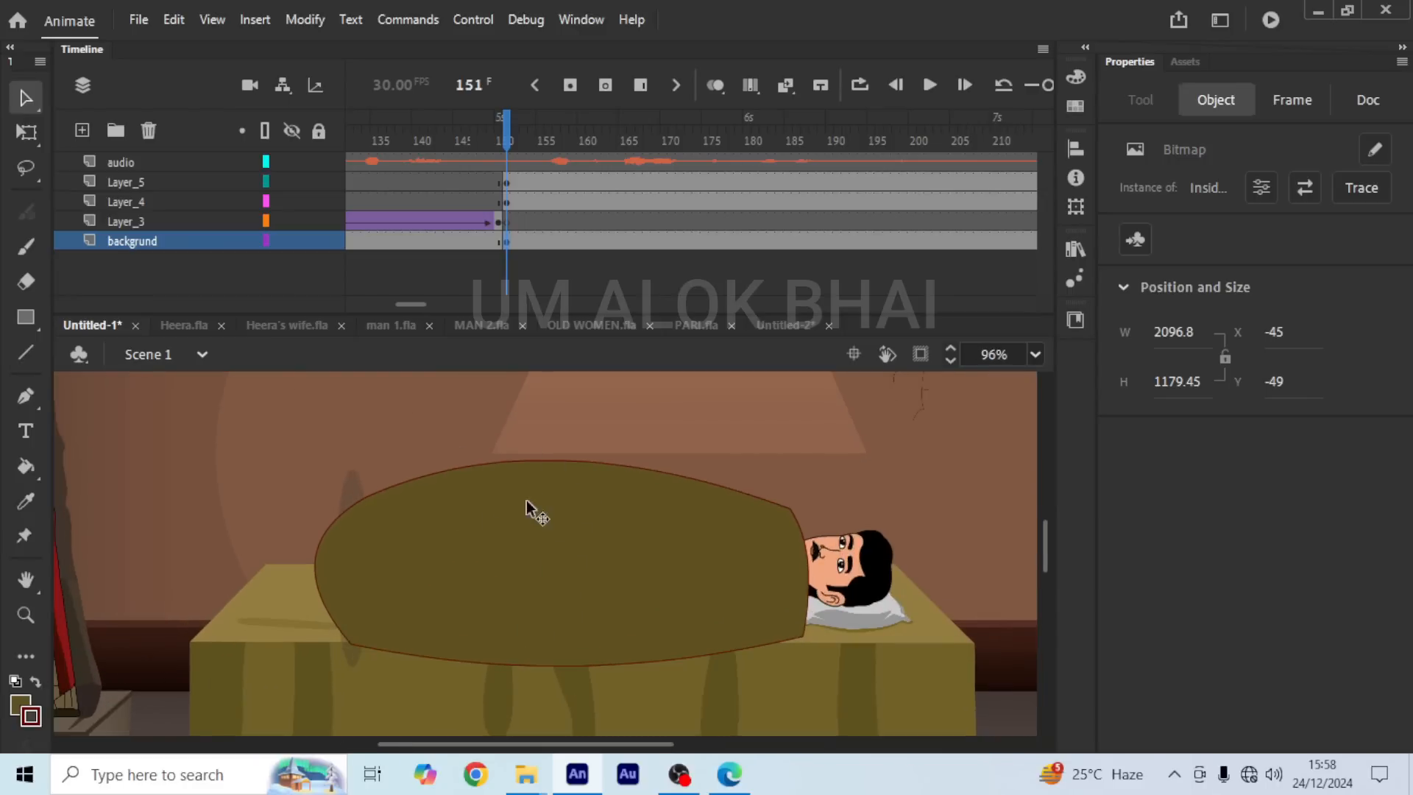
{"action": "double_click", "coordinate": [519, 463]}
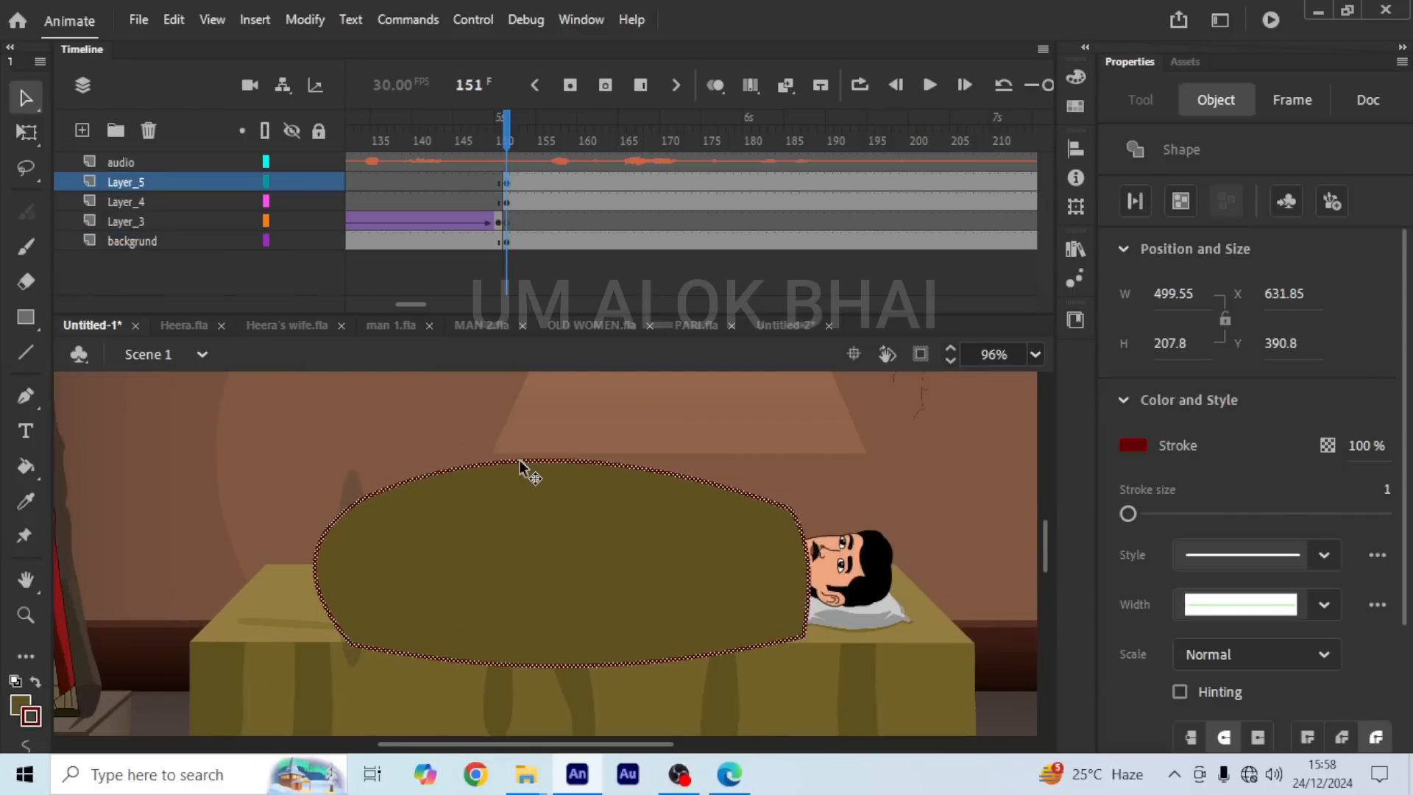
{"action": "key", "text": "Delete"}
{"action": "scroll", "coordinate": [565, 594], "scroll_direction": "down", "scroll_amount": 2}
{"action": "left_click", "coordinate": [552, 607]}
{"action": "scroll", "coordinate": [523, 625], "scroll_direction": "up", "scroll_amount": 3}
{"action": "scroll", "coordinate": [581, 515], "scroll_direction": "down", "scroll_amount": 1}
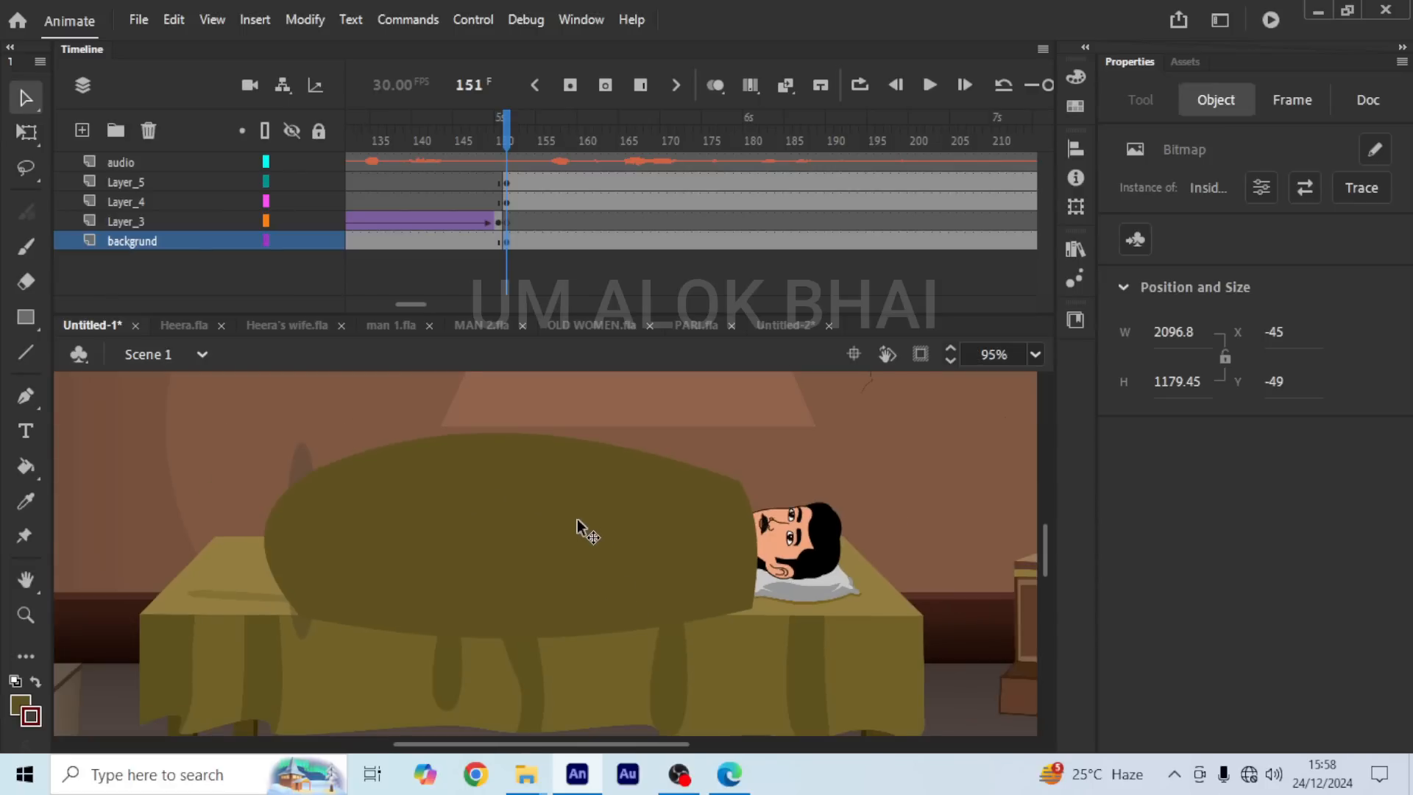
Step: Refill the blanket with the lighter olive sampled from the front of the bed cloth
{"action": "key", "text": "i"}
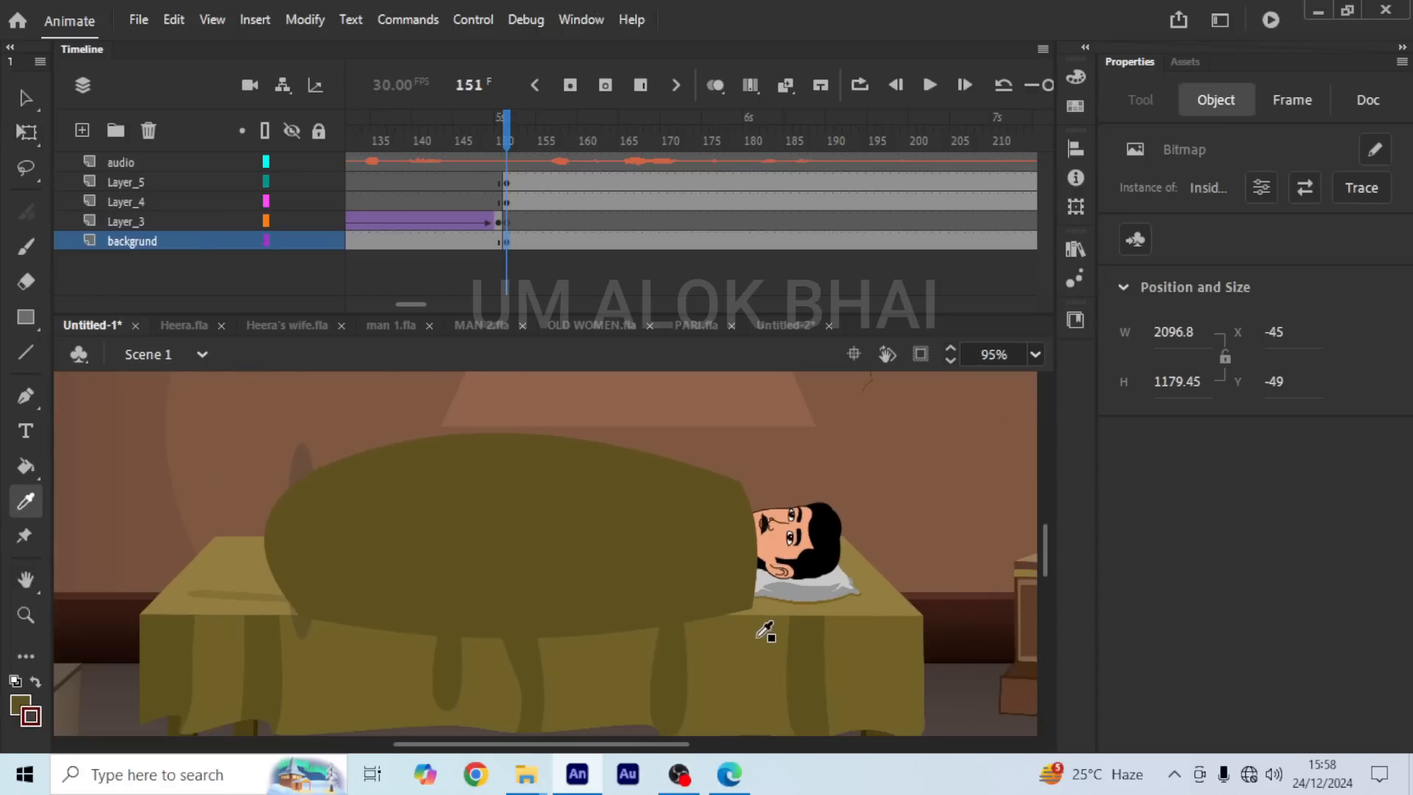
{"action": "left_click", "coordinate": [760, 636]}
{"action": "left_click", "coordinate": [616, 541]}
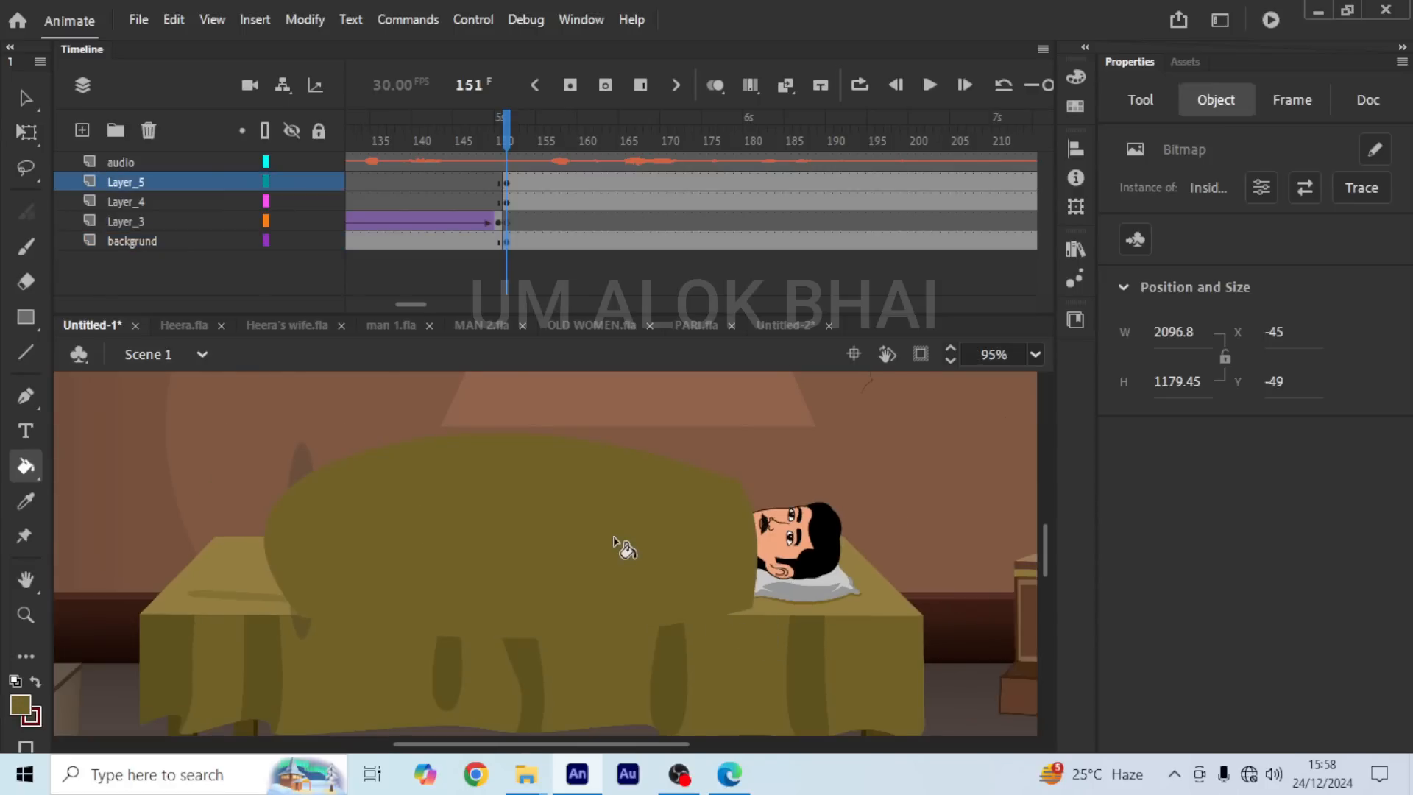
{"action": "scroll", "coordinate": [616, 552], "scroll_direction": "down", "scroll_amount": 3}
{"action": "scroll", "coordinate": [615, 559], "scroll_direction": "up", "scroll_amount": 2}
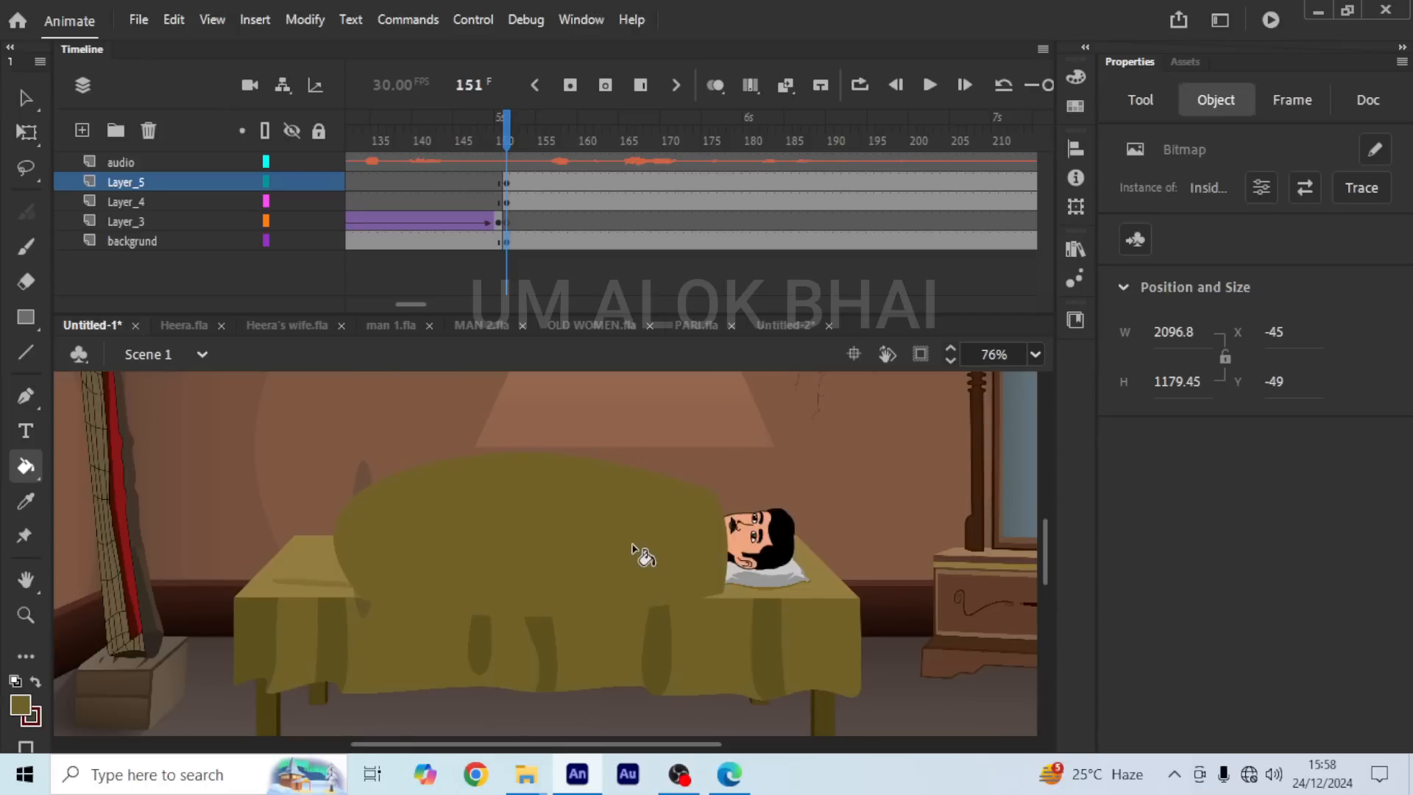
Step: Set the fill colour to brown #663300 and apply it to the blanket
{"action": "key", "text": "i"}
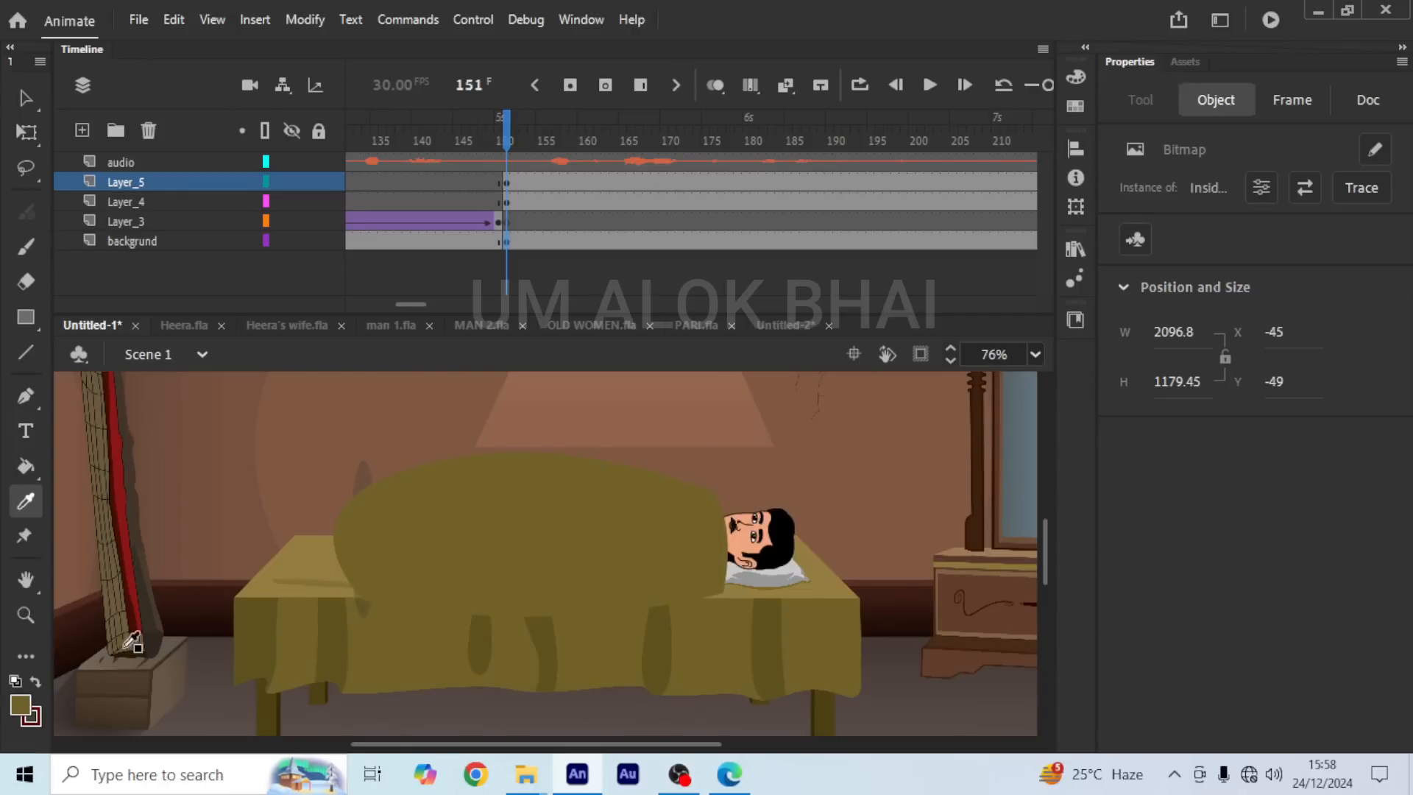
{"action": "left_click", "coordinate": [20, 707]}
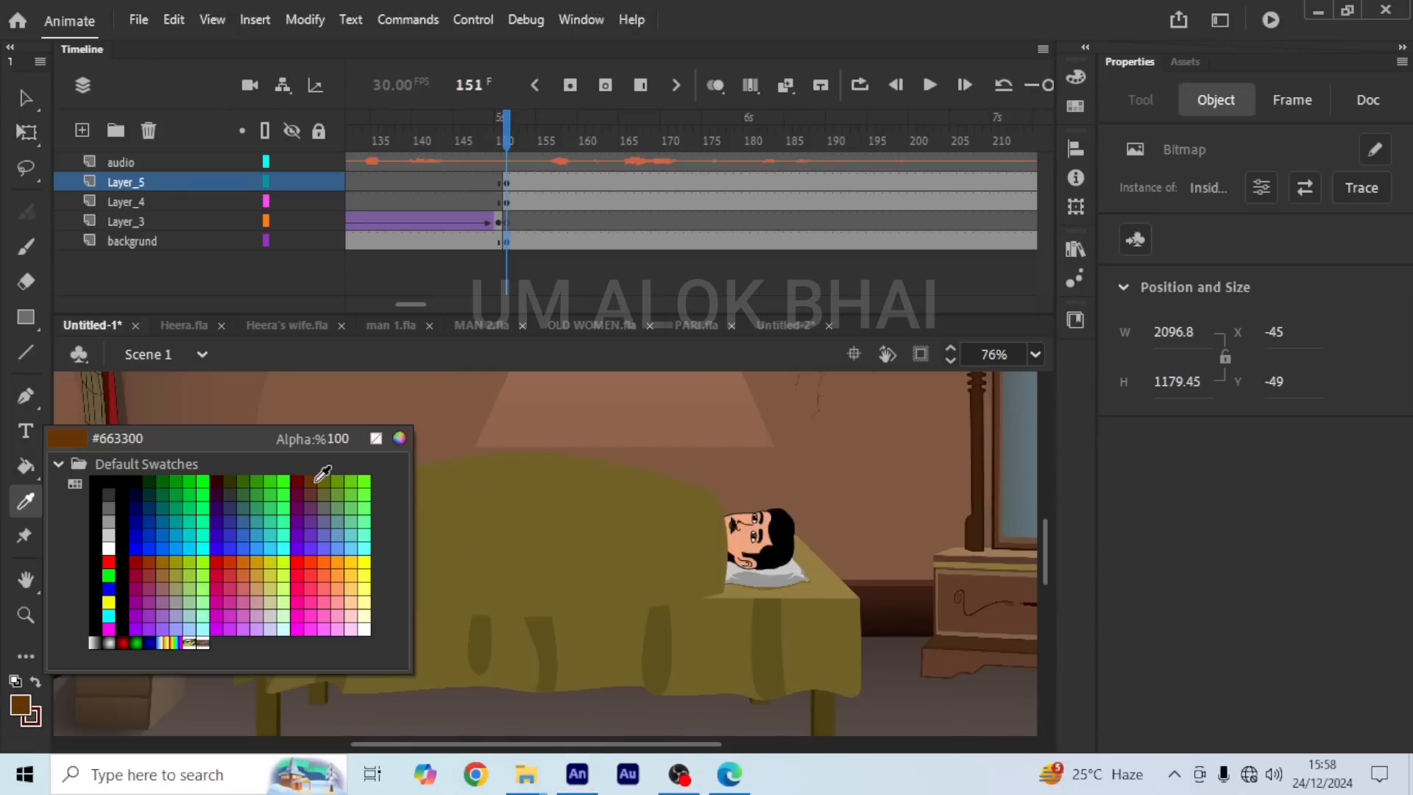
{"action": "left_click", "coordinate": [324, 473]}
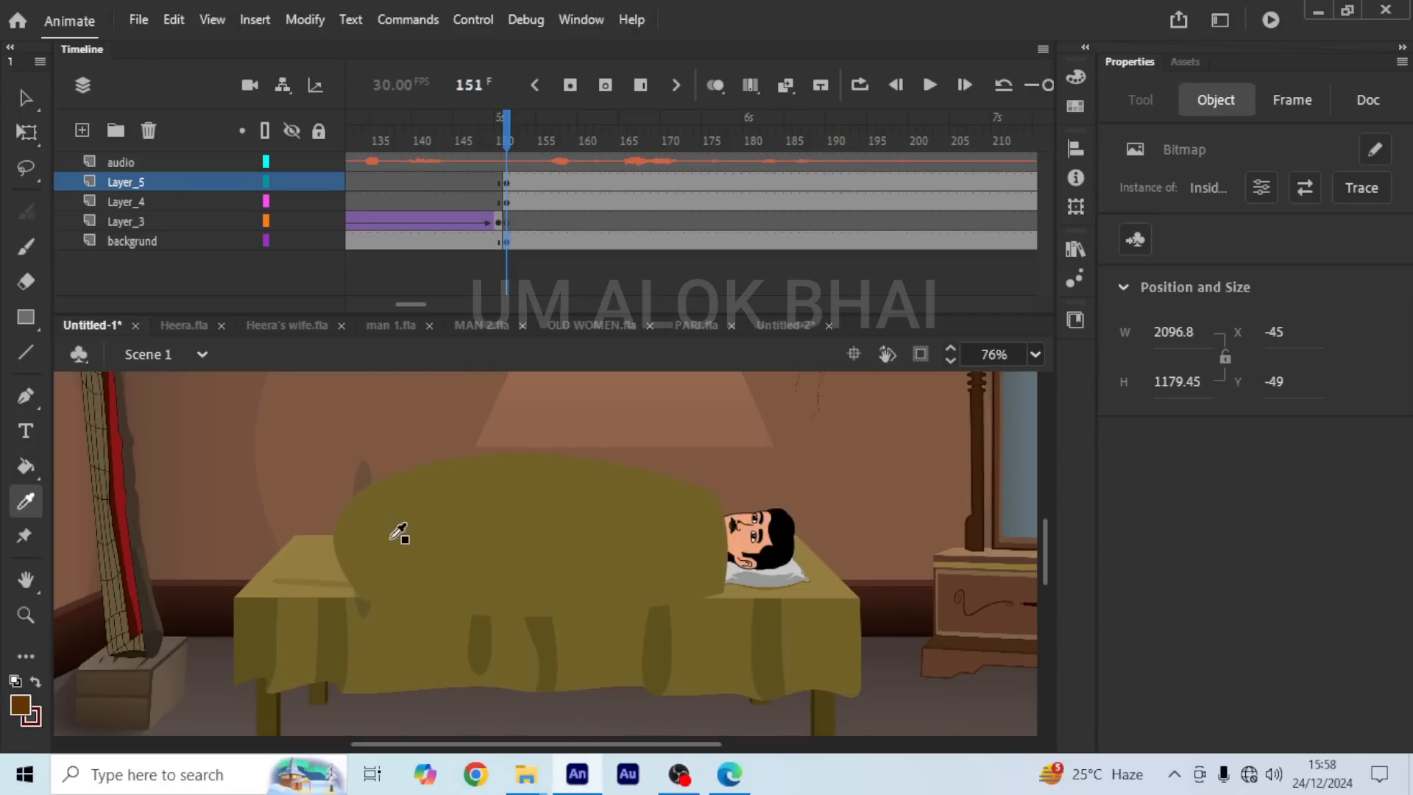
{"action": "key", "text": "k"}
{"action": "left_click", "coordinate": [588, 543]}
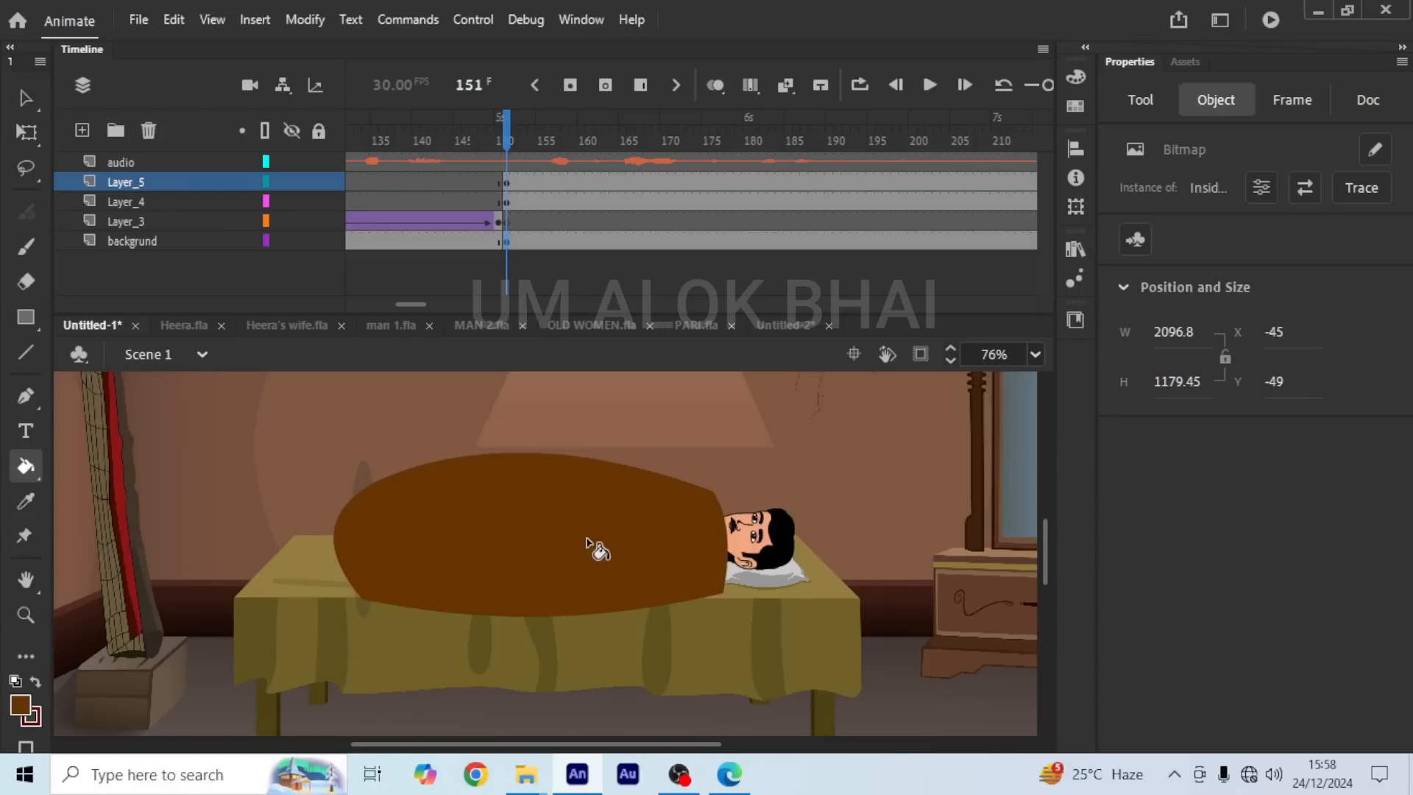
Step: Inspect the blanket's fit over the man in the whole room and up close, and play the scene from frame 151
{"action": "key", "text": "v"}
{"action": "key", "text": "ctrl+2"}
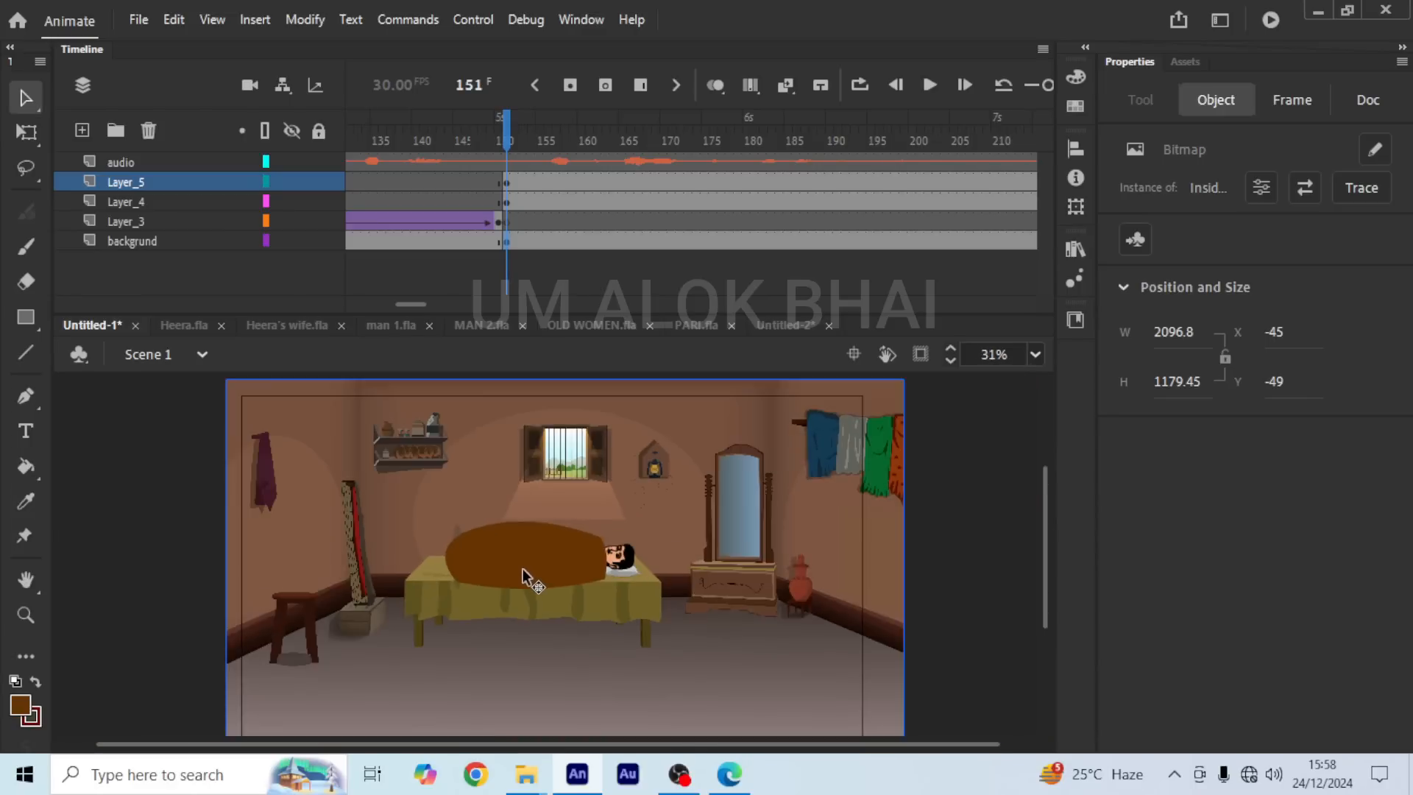
{"action": "scroll", "coordinate": [523, 544], "scroll_direction": "up", "scroll_amount": 5}
{"action": "scroll", "coordinate": [527, 610], "scroll_direction": "down", "scroll_amount": 3}
{"action": "left_click", "coordinate": [719, 483]}
{"action": "left_click", "coordinate": [788, 468]}
{"action": "scroll", "coordinate": [640, 482], "scroll_direction": "up", "scroll_amount": 2}
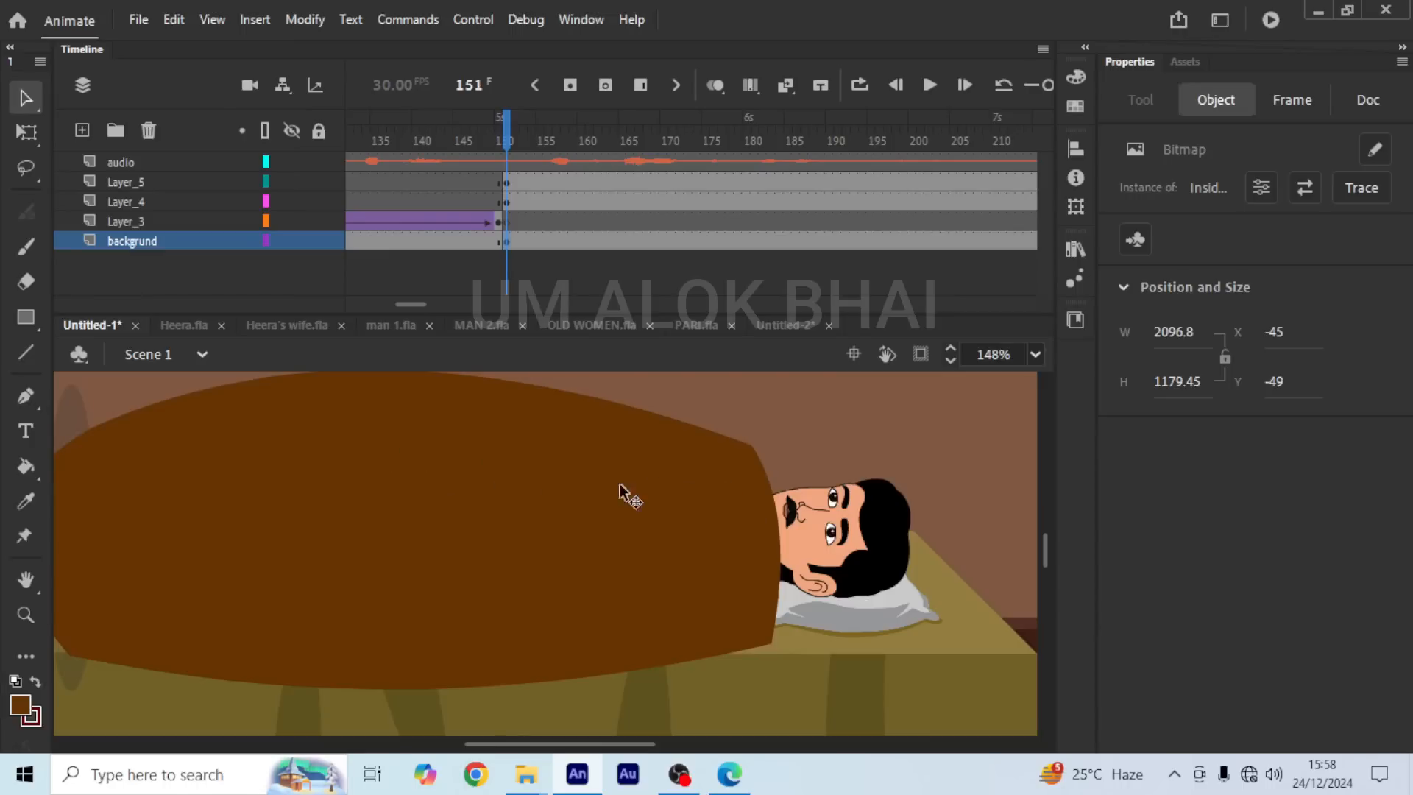
{"action": "key", "text": "n"}
{"action": "scroll", "coordinate": [676, 534], "scroll_direction": "down", "scroll_amount": 2}
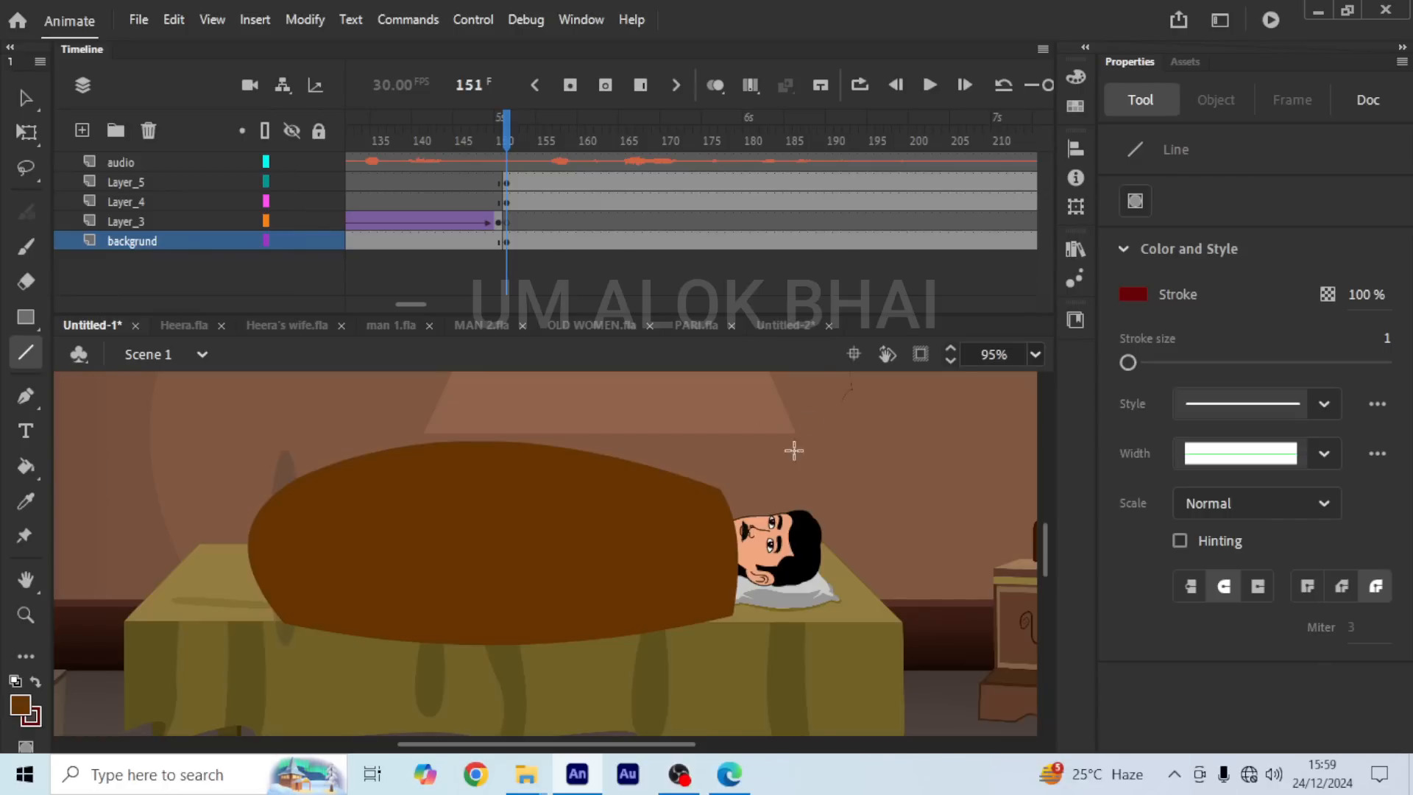
{"action": "key", "text": "v"}
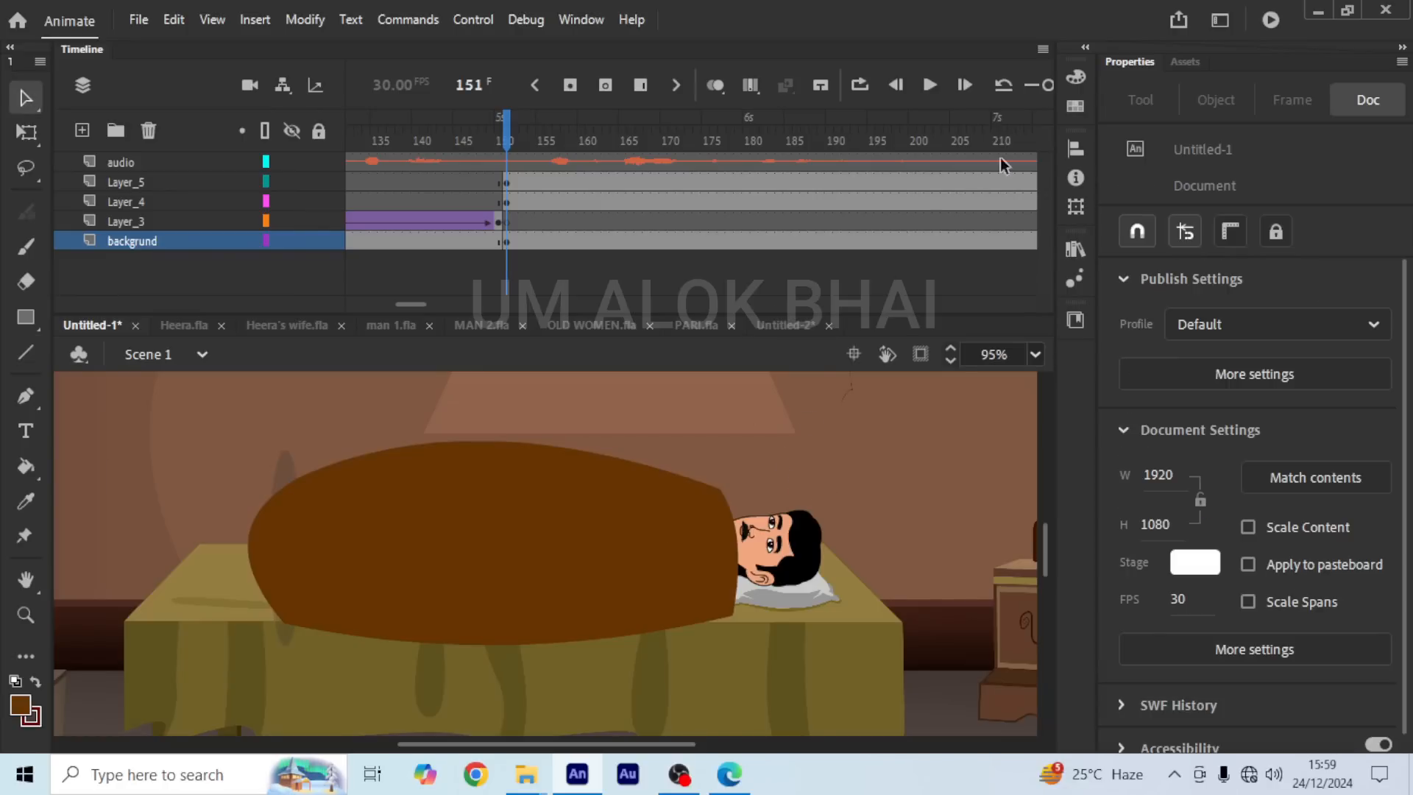
{"action": "left_click", "coordinate": [929, 86]}
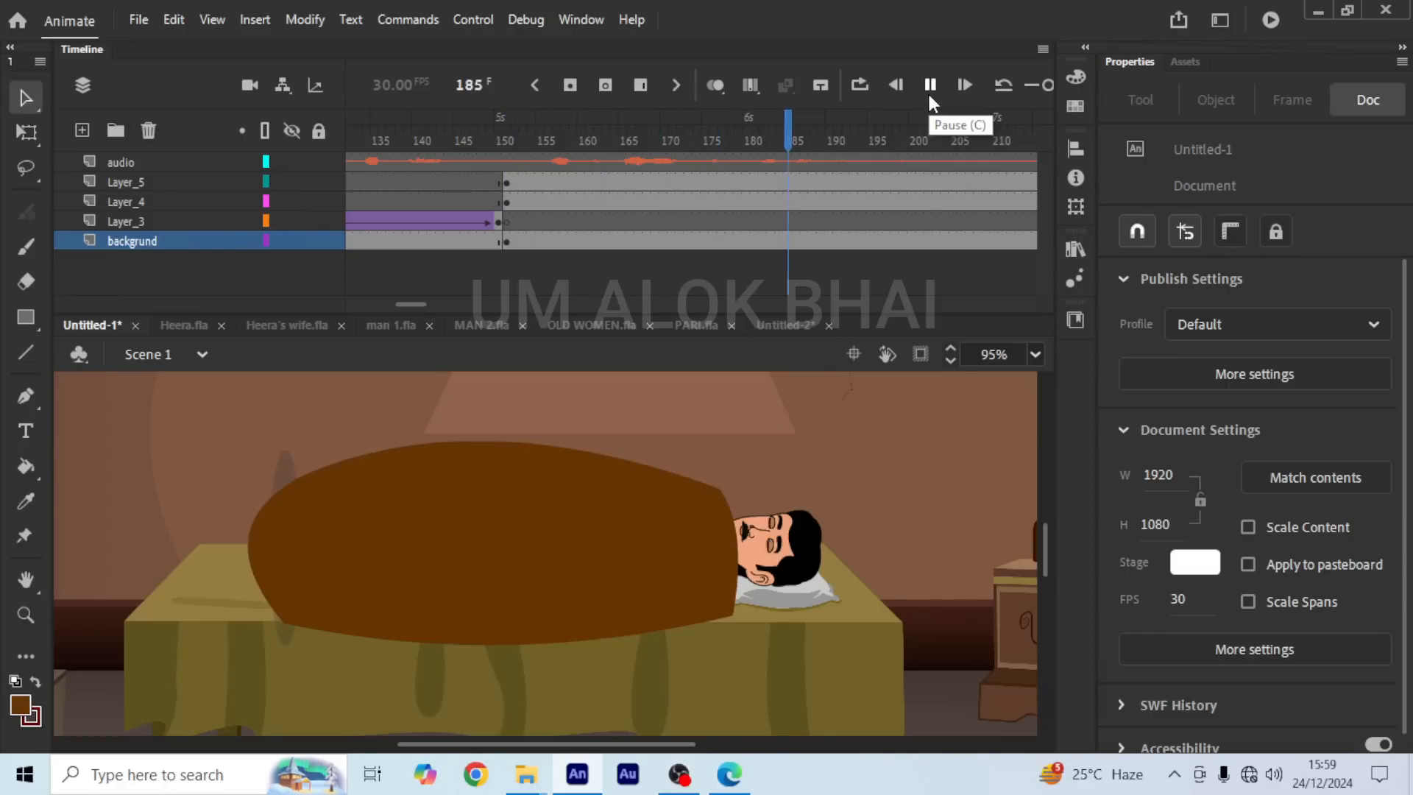
{"action": "left_click", "coordinate": [929, 94]}
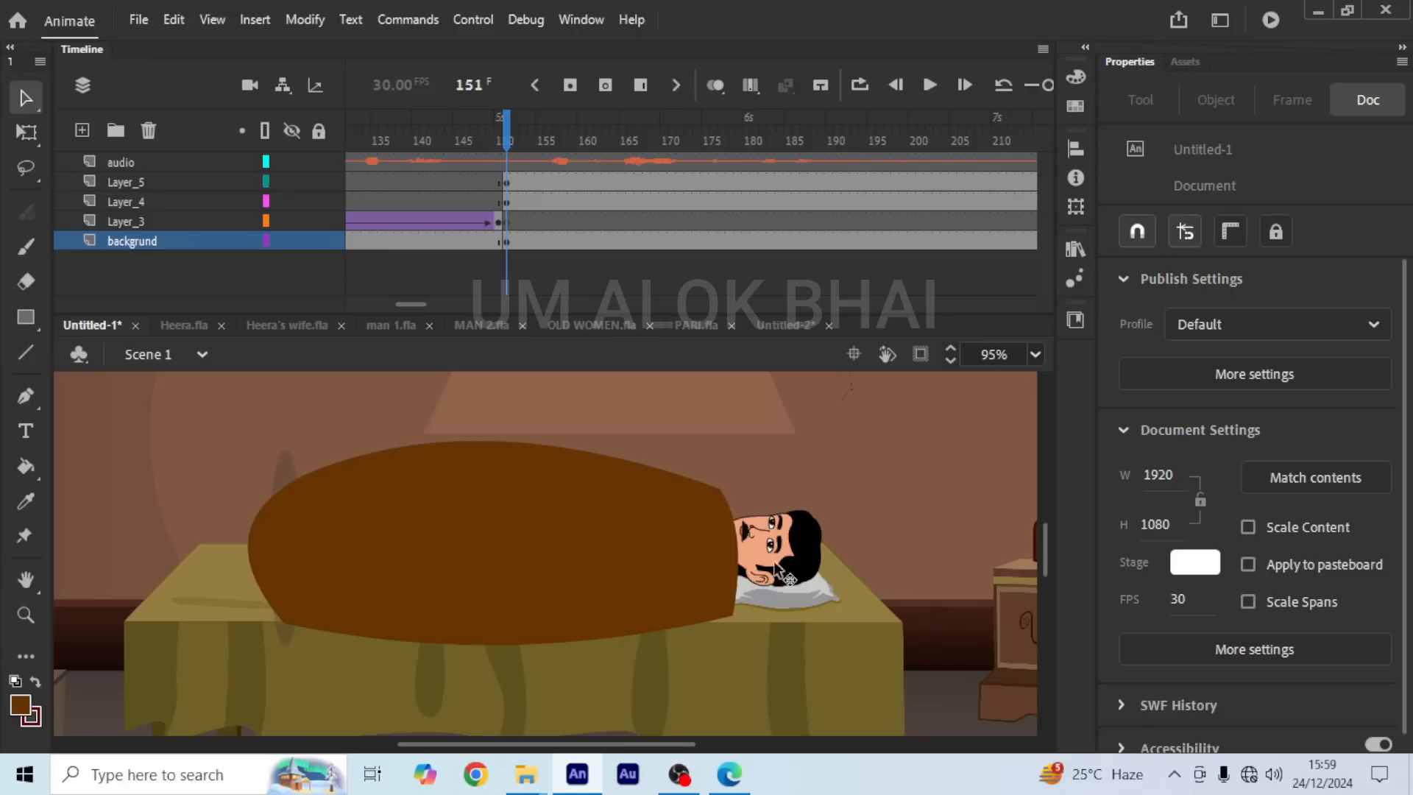
Step: Go into the sleeping man's head symbol and unlock its eyes layer
{"action": "scroll", "coordinate": [771, 563], "scroll_direction": "up", "scroll_amount": 4}
{"action": "scroll", "coordinate": [771, 557], "scroll_direction": "up", "scroll_amount": 1}
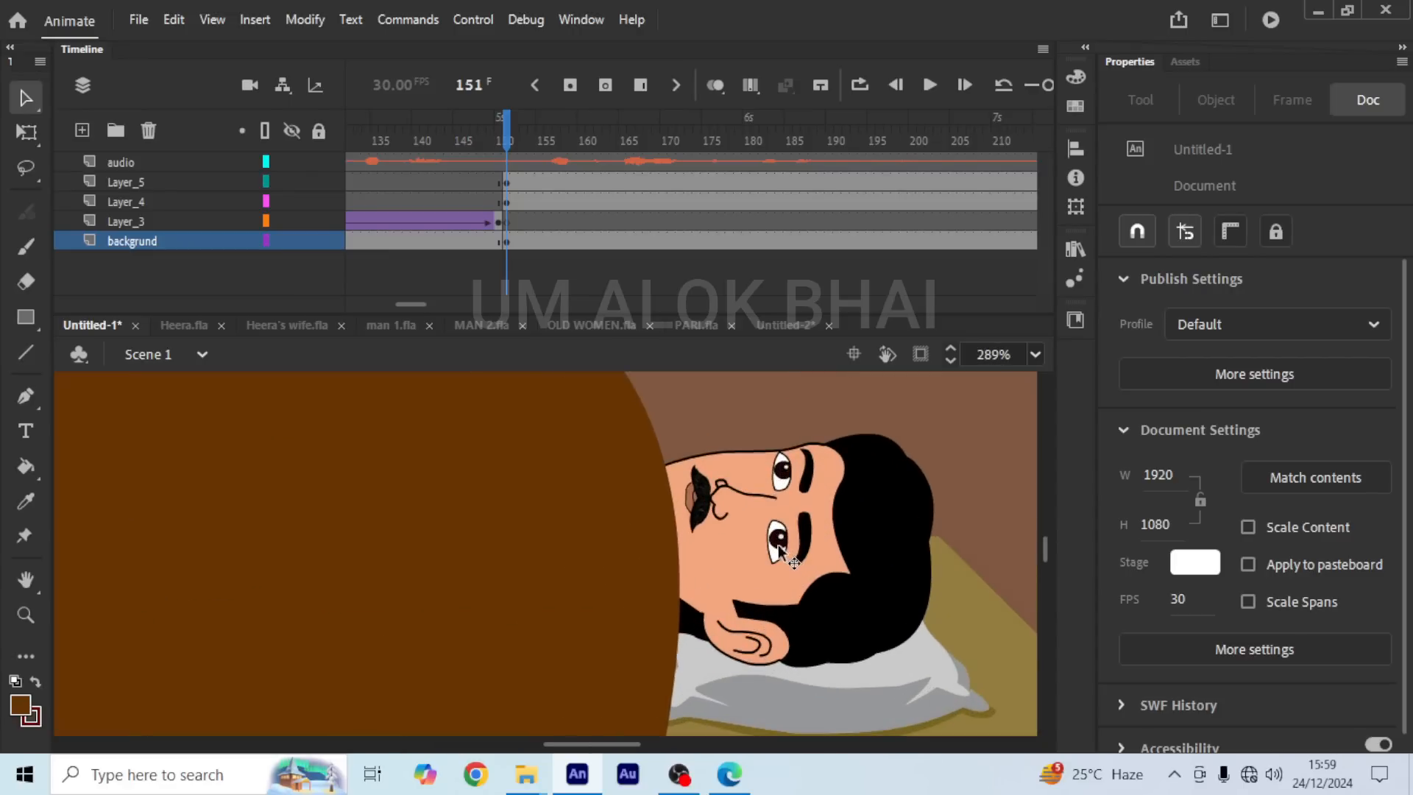
{"action": "double_click", "coordinate": [777, 553]}
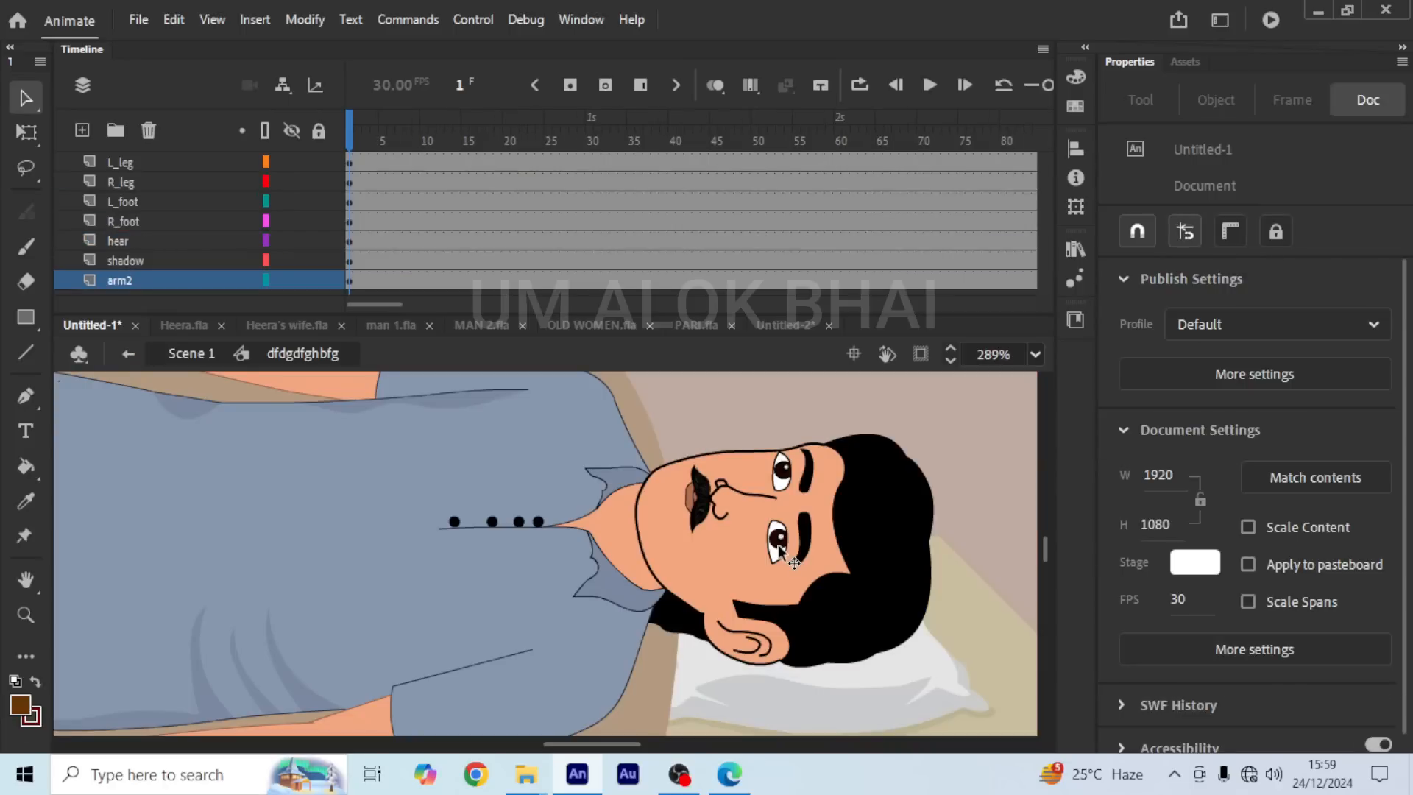
{"action": "left_click", "coordinate": [778, 552]}
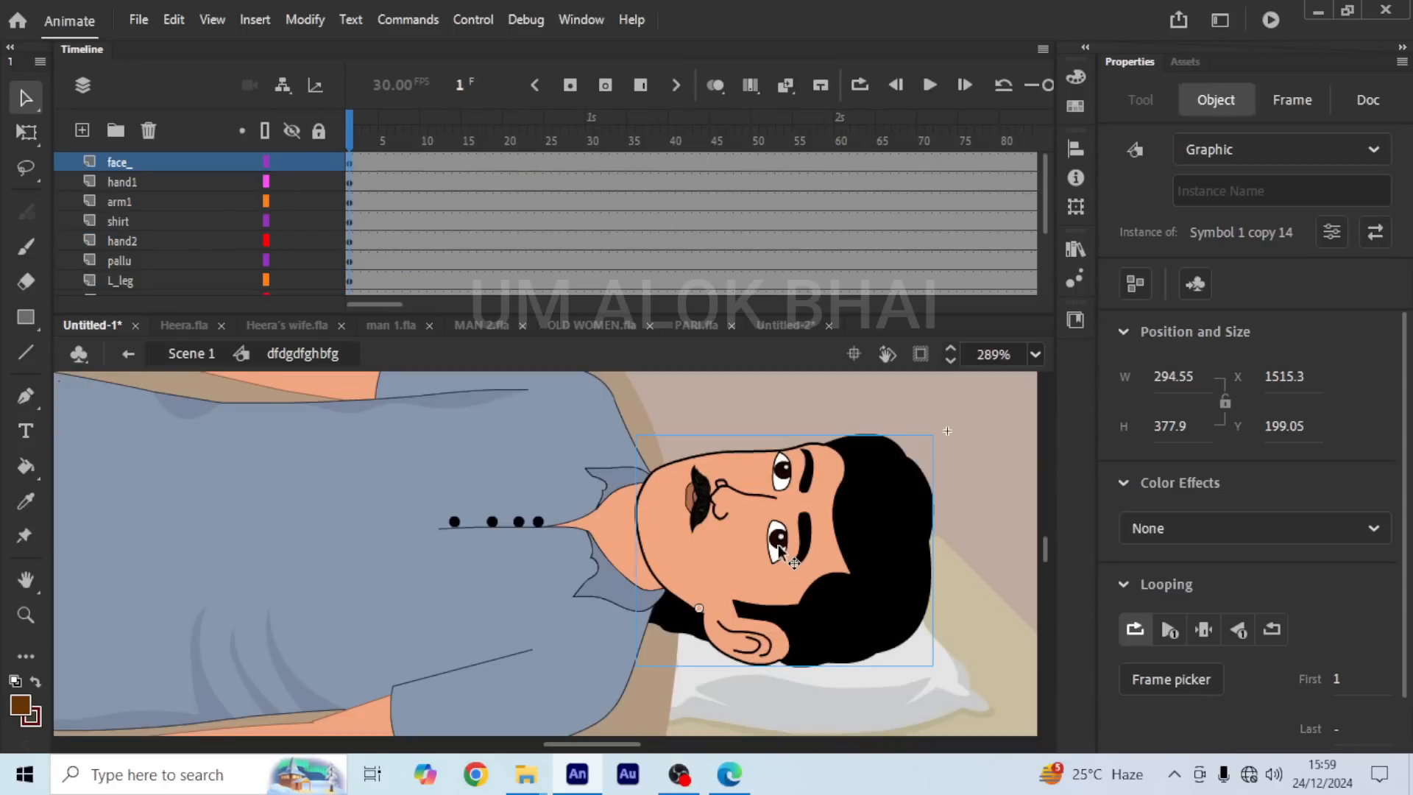
{"action": "double_click", "coordinate": [778, 552]}
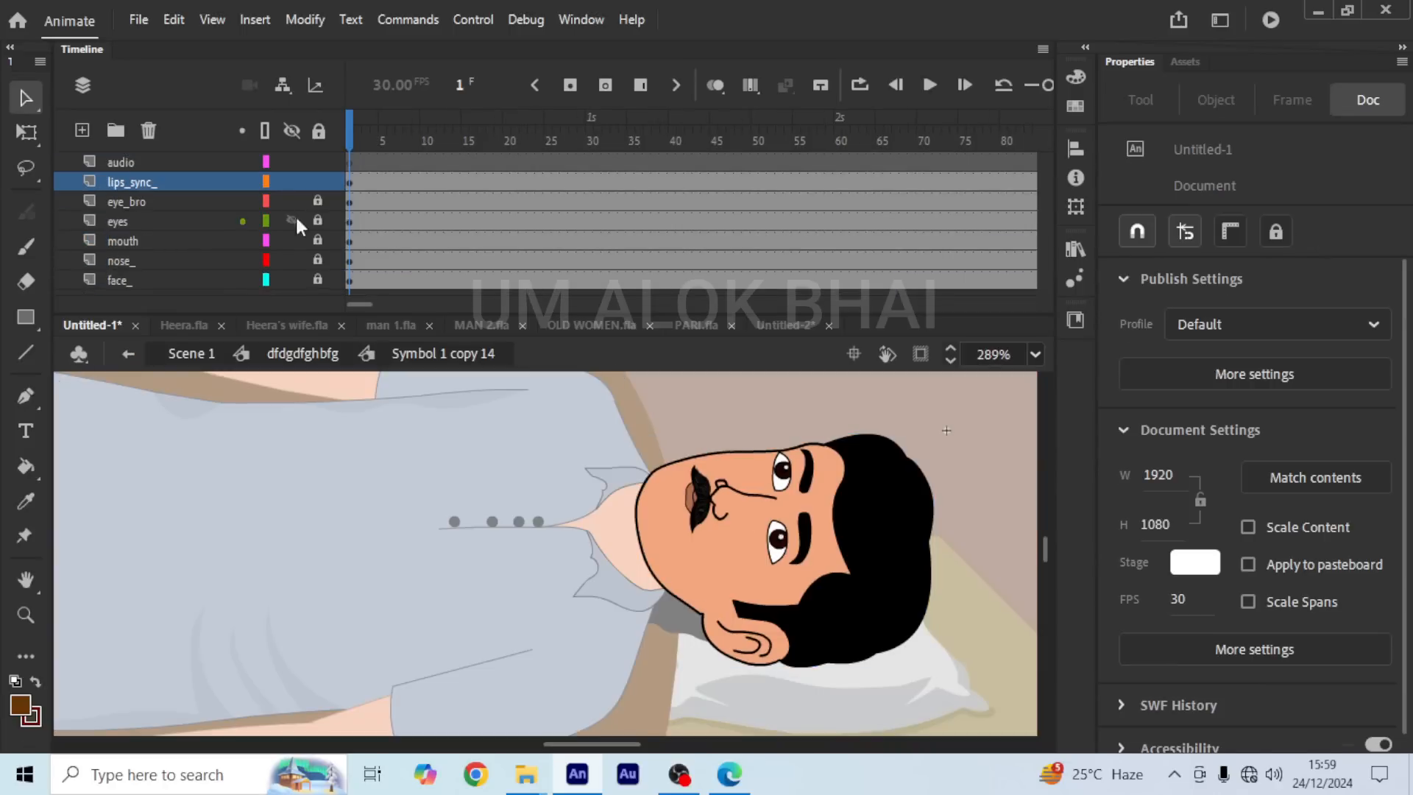
{"action": "left_click", "coordinate": [136, 219]}
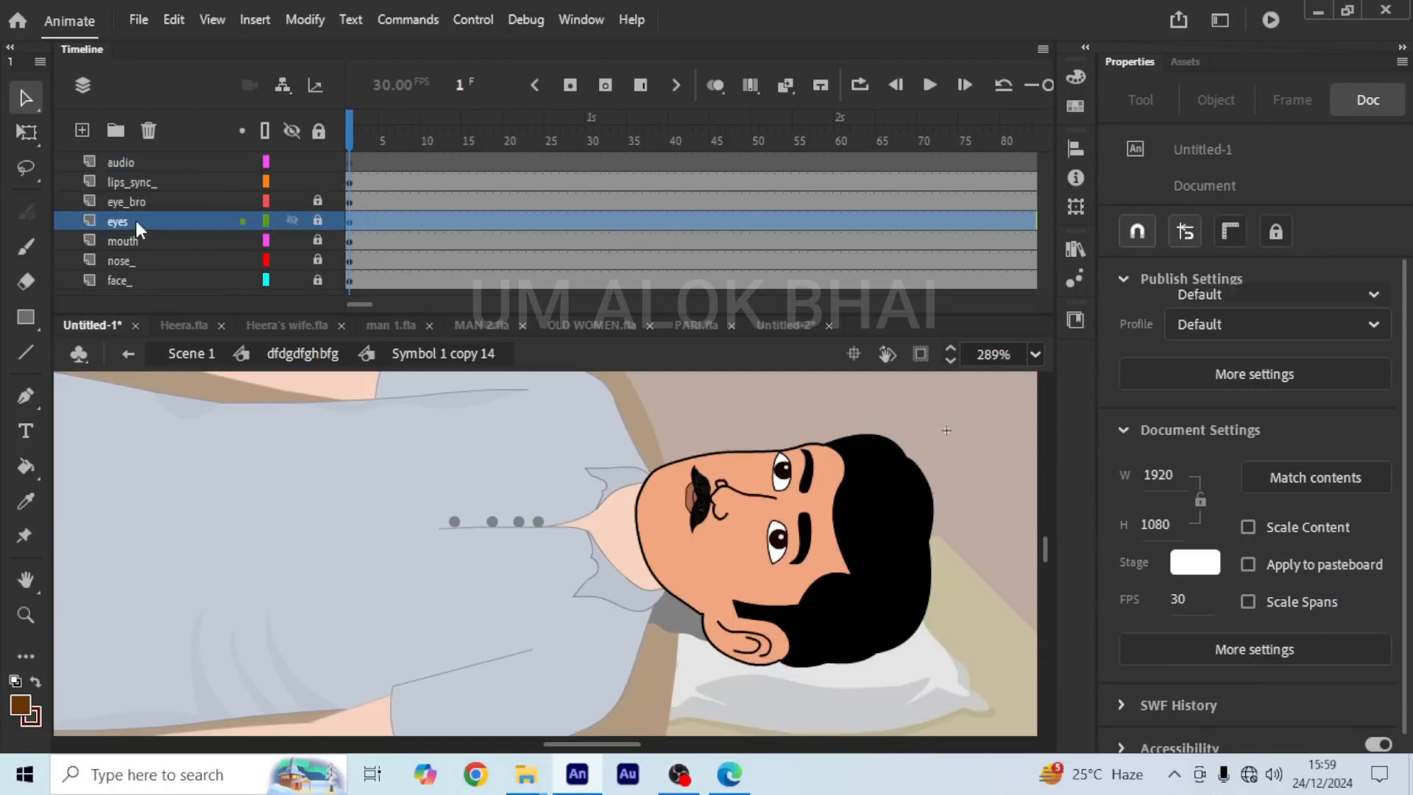
{"action": "left_click", "coordinate": [317, 219]}
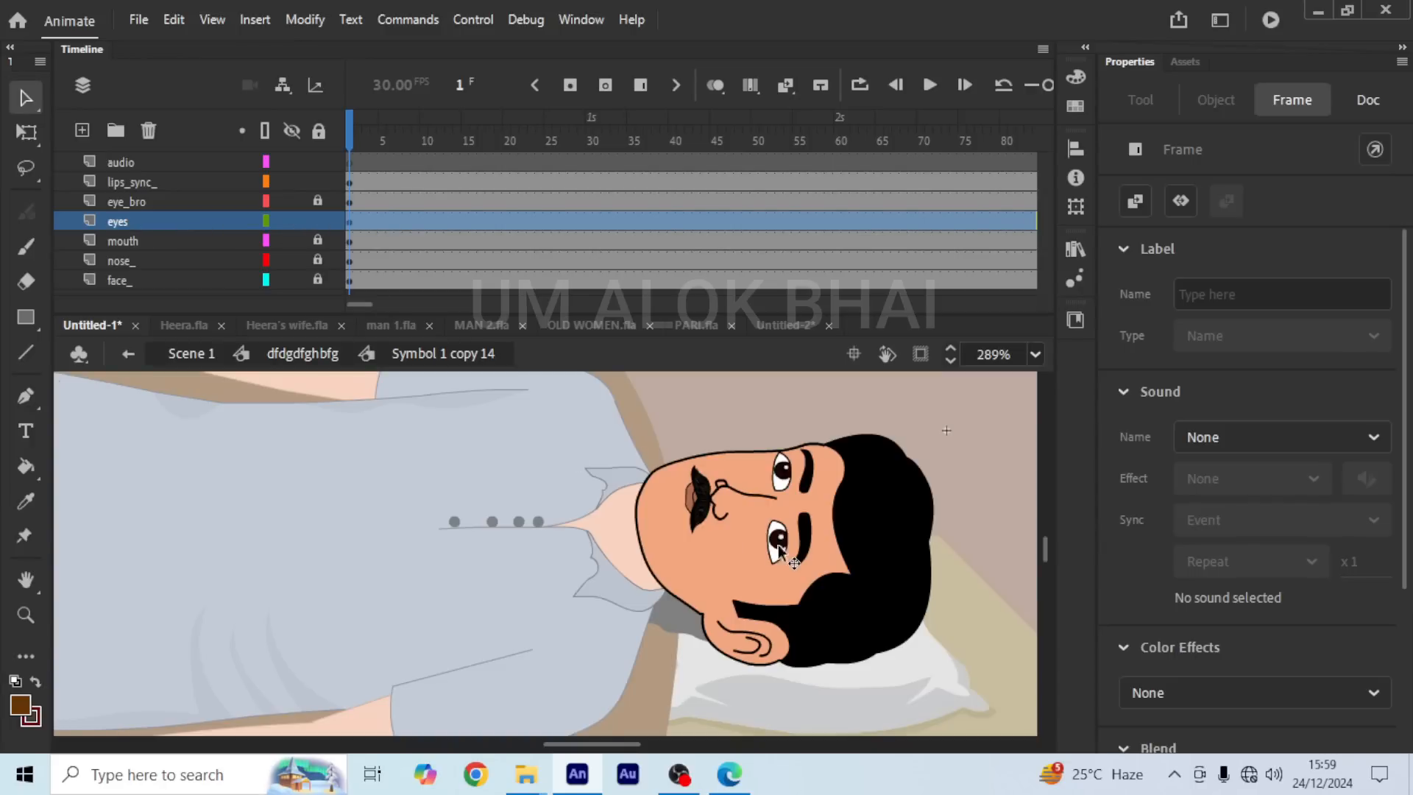
Step: Set the eyes graphic to the closed-eye frame 31 and make it hold as a single frame
{"action": "left_click", "coordinate": [784, 545]}
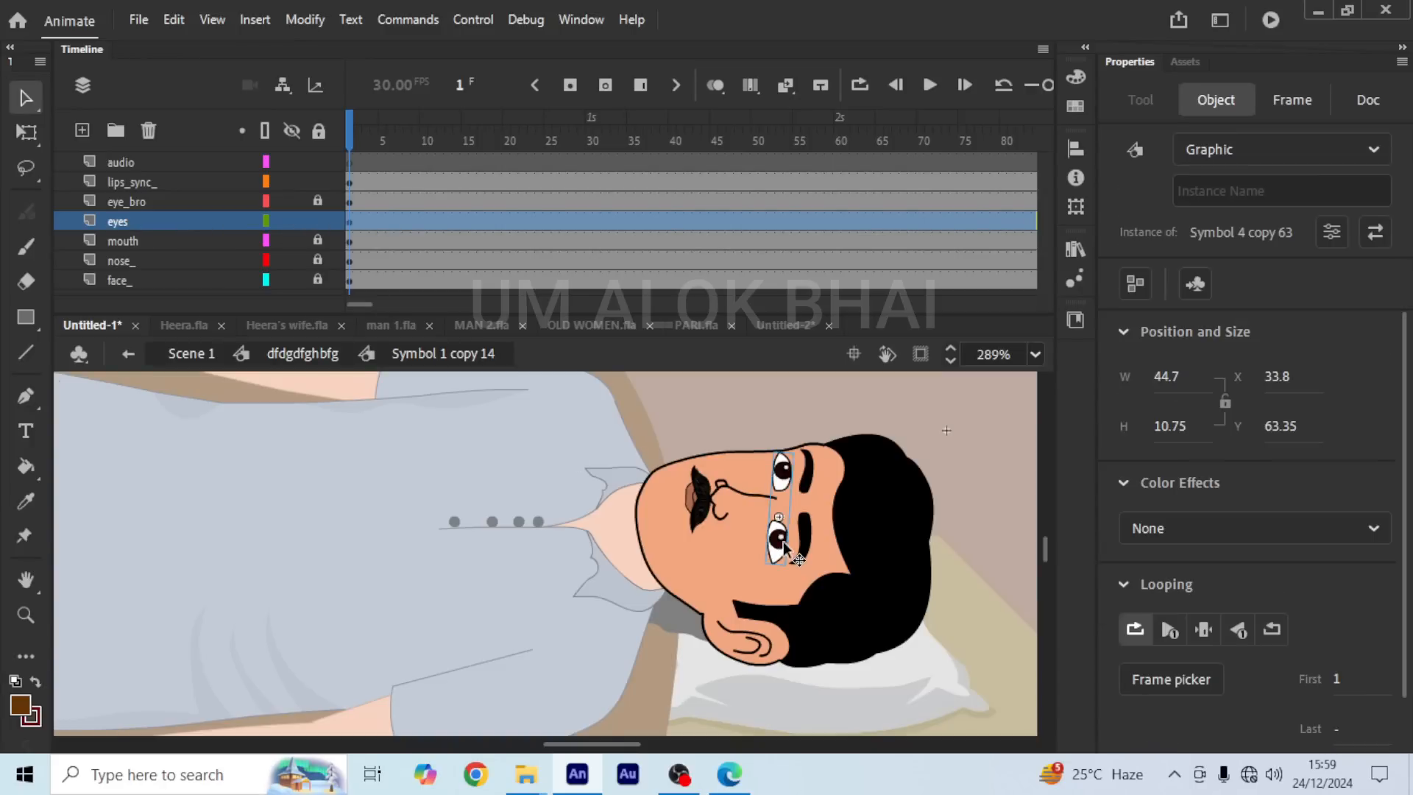
{"action": "left_click", "coordinate": [1185, 682]}
{"action": "scroll", "coordinate": [710, 406], "scroll_direction": "down", "scroll_amount": 1}
{"action": "scroll", "coordinate": [711, 412], "scroll_direction": "down", "scroll_amount": 10}
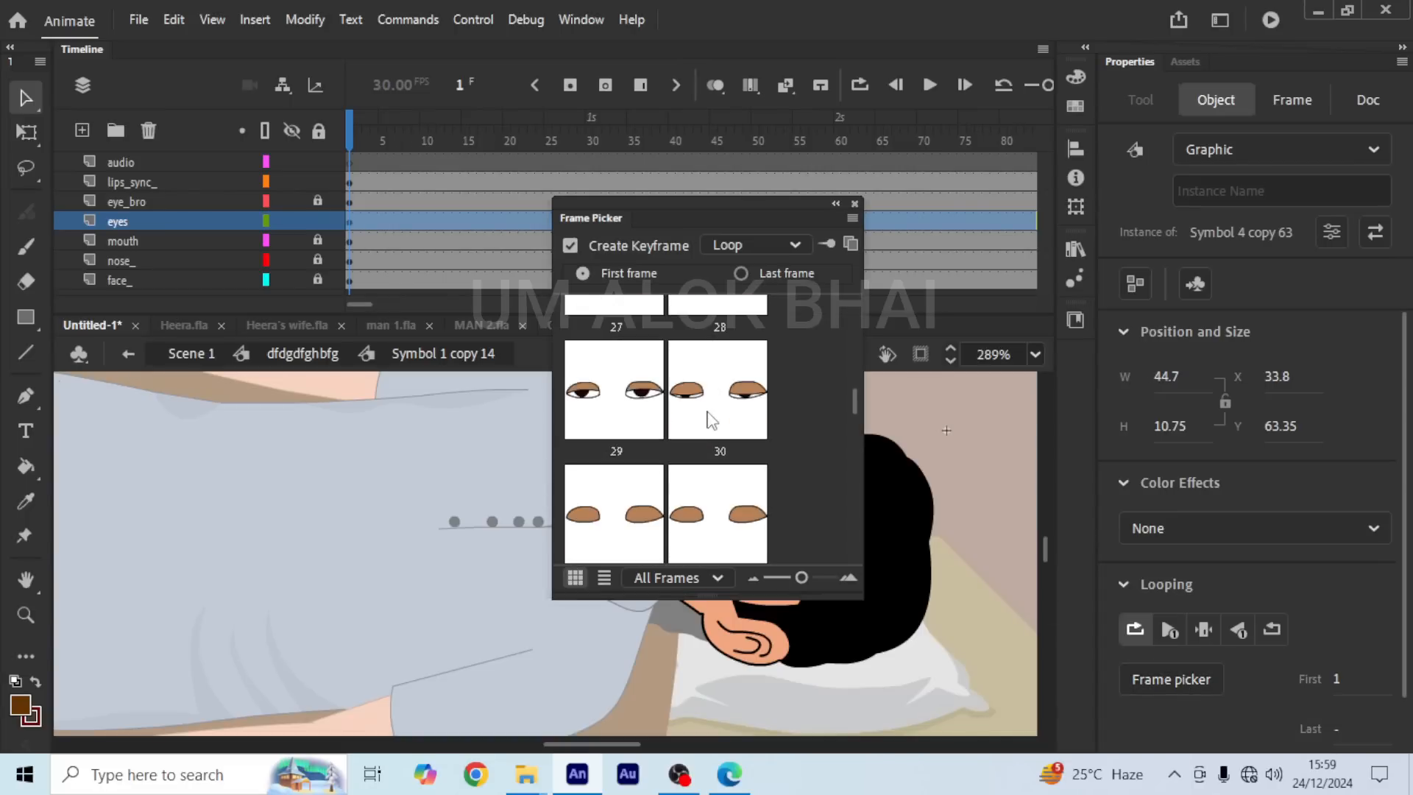
{"action": "scroll", "coordinate": [710, 415], "scroll_direction": "down", "scroll_amount": 1}
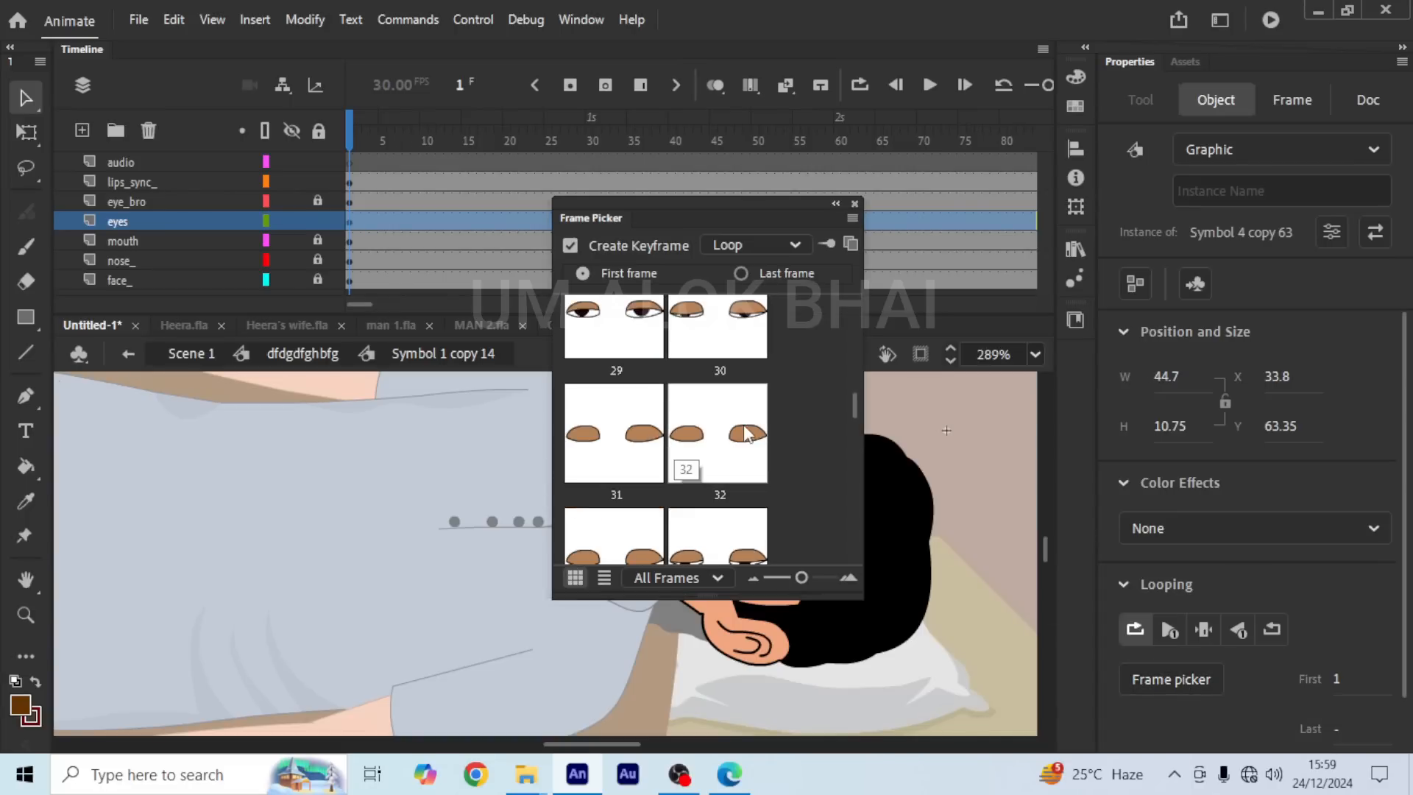
{"action": "left_click", "coordinate": [611, 434]}
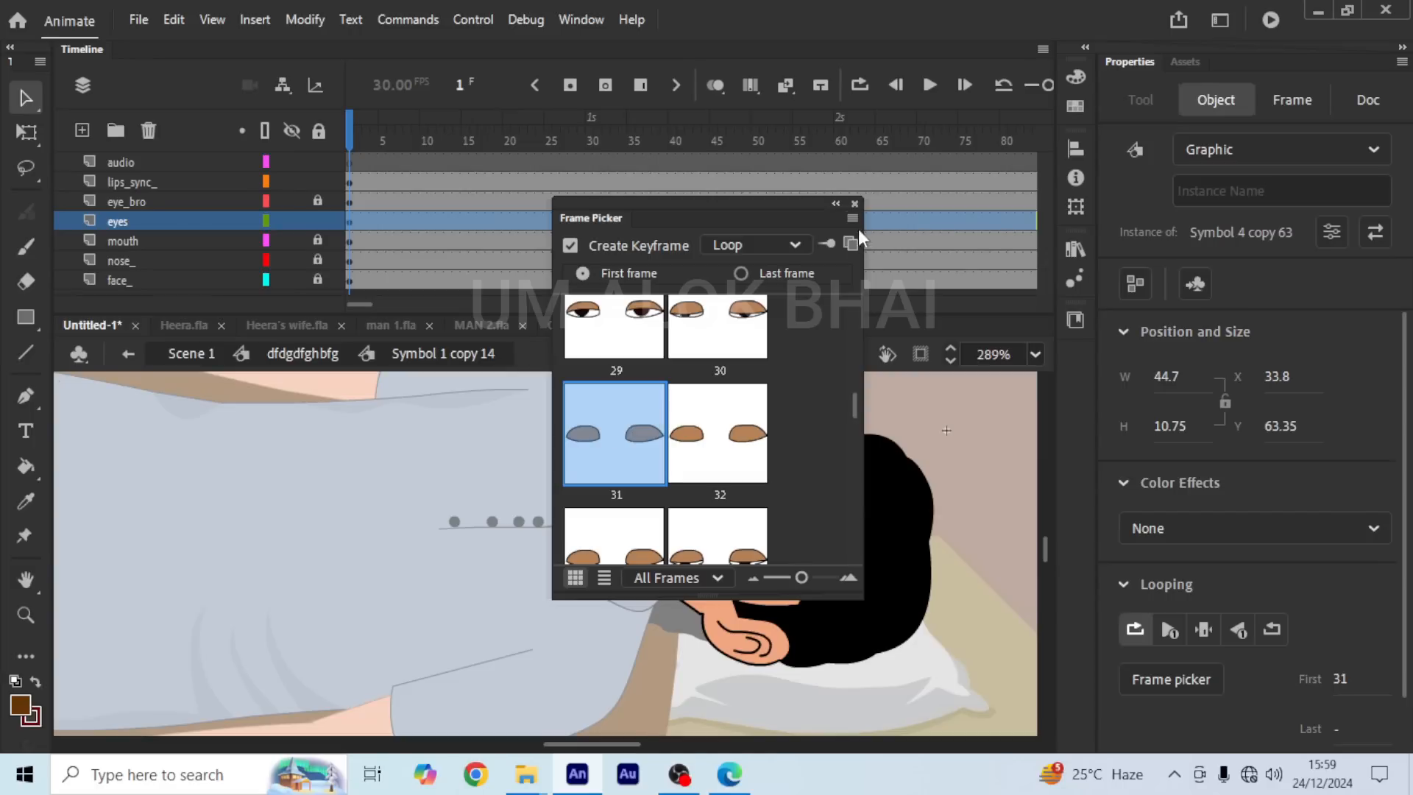
{"action": "left_click", "coordinate": [853, 204]}
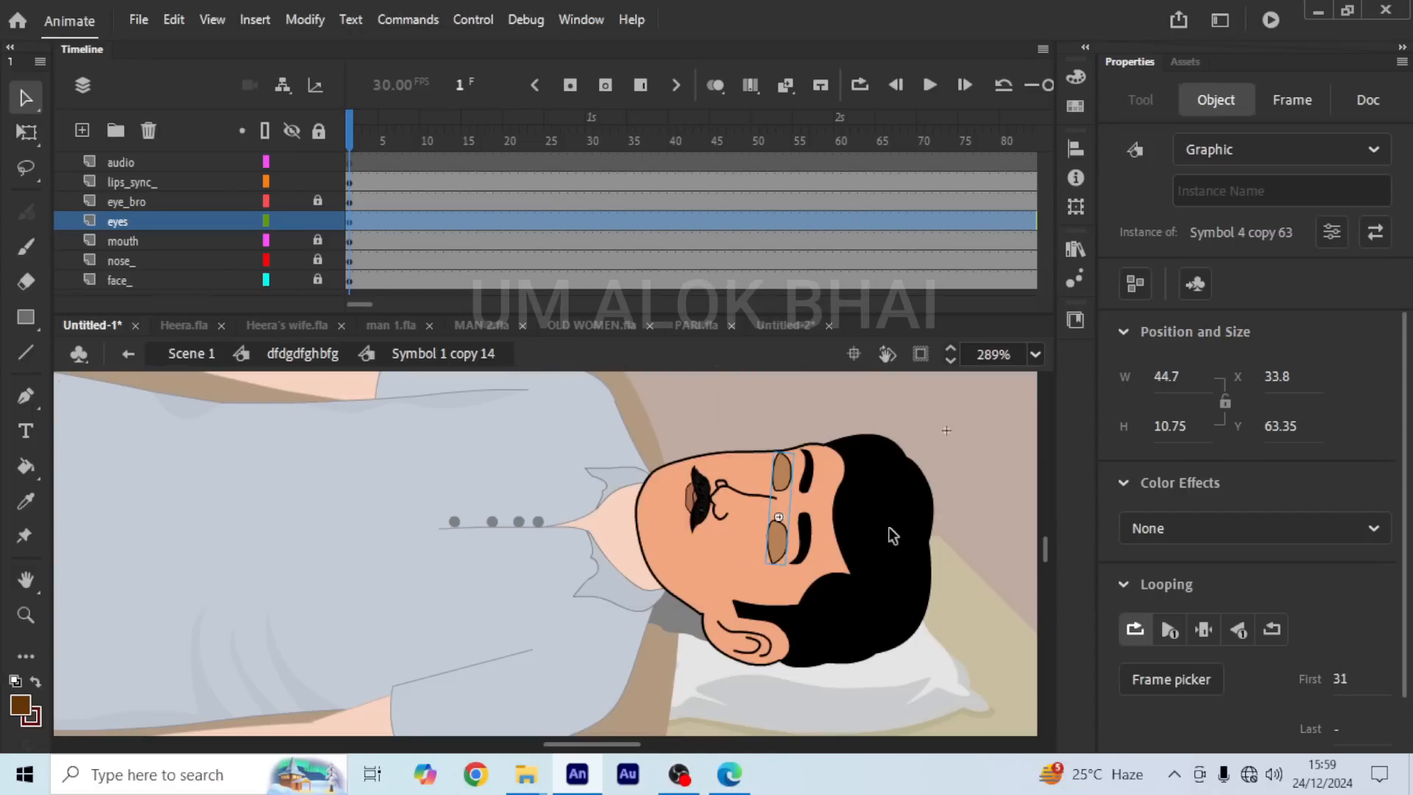
{"action": "left_click", "coordinate": [1144, 631]}
{"action": "left_click", "coordinate": [1204, 630]}
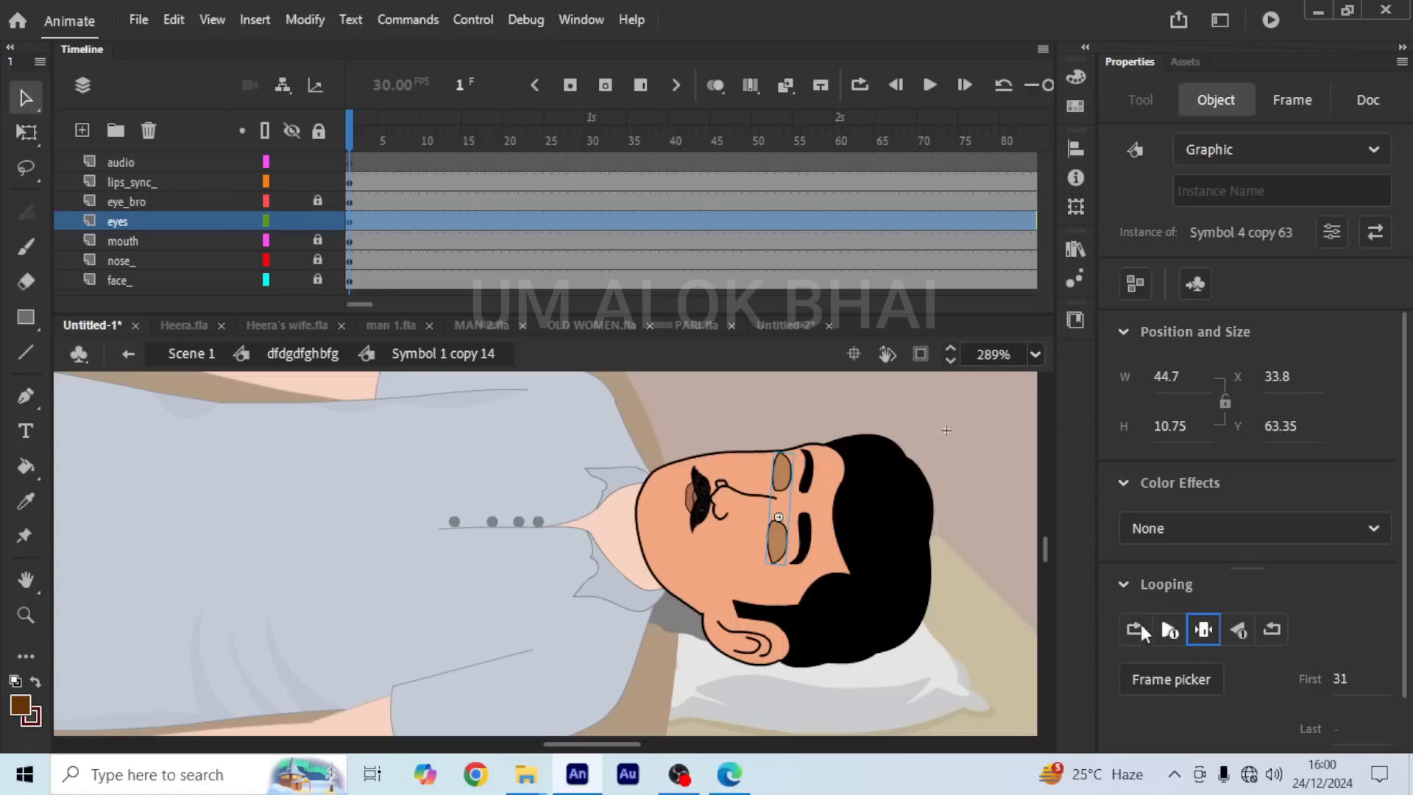
Step: Return to Scene 1 and play the bed scene from frame 151 with the man's eyes closed
{"action": "left_click", "coordinate": [191, 354]}
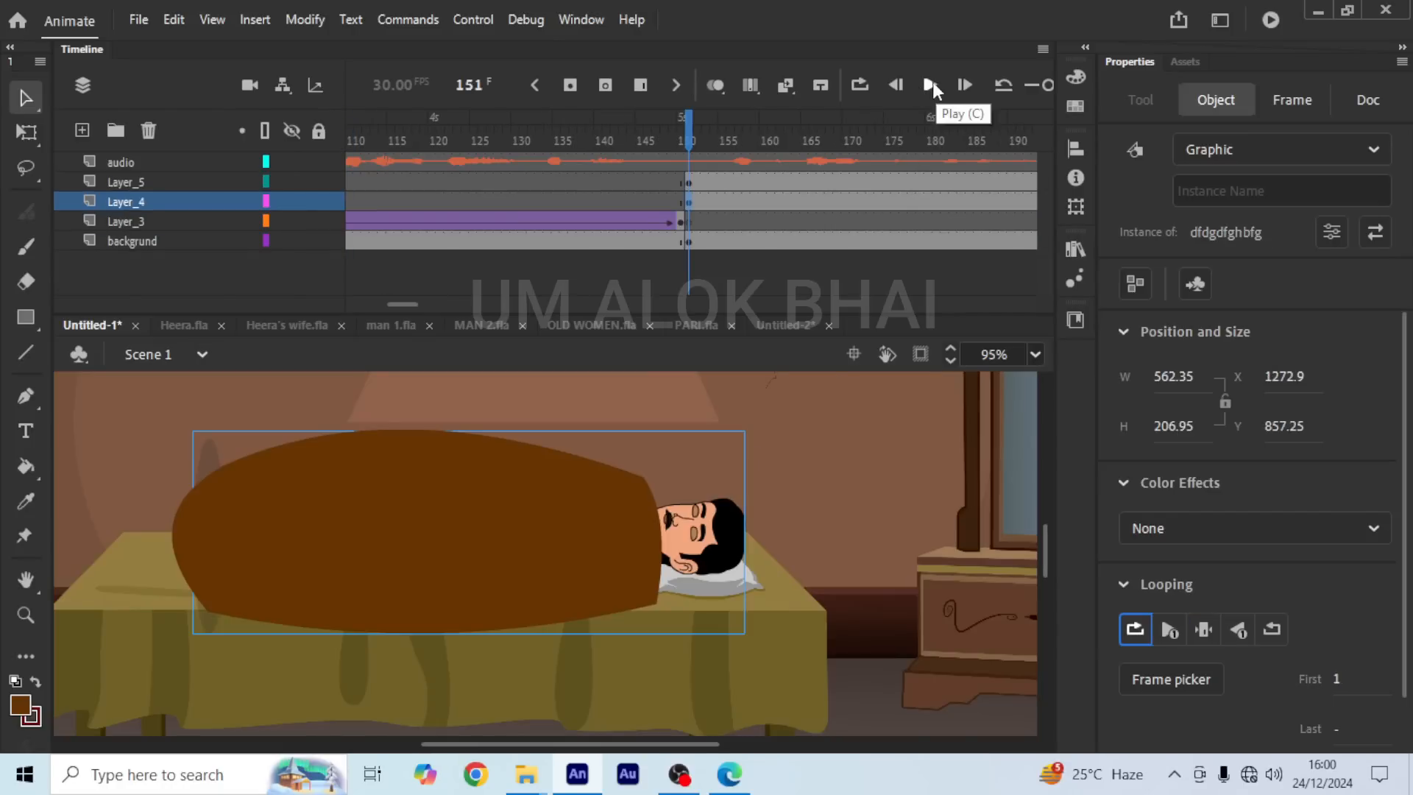
{"action": "left_click", "coordinate": [931, 83]}
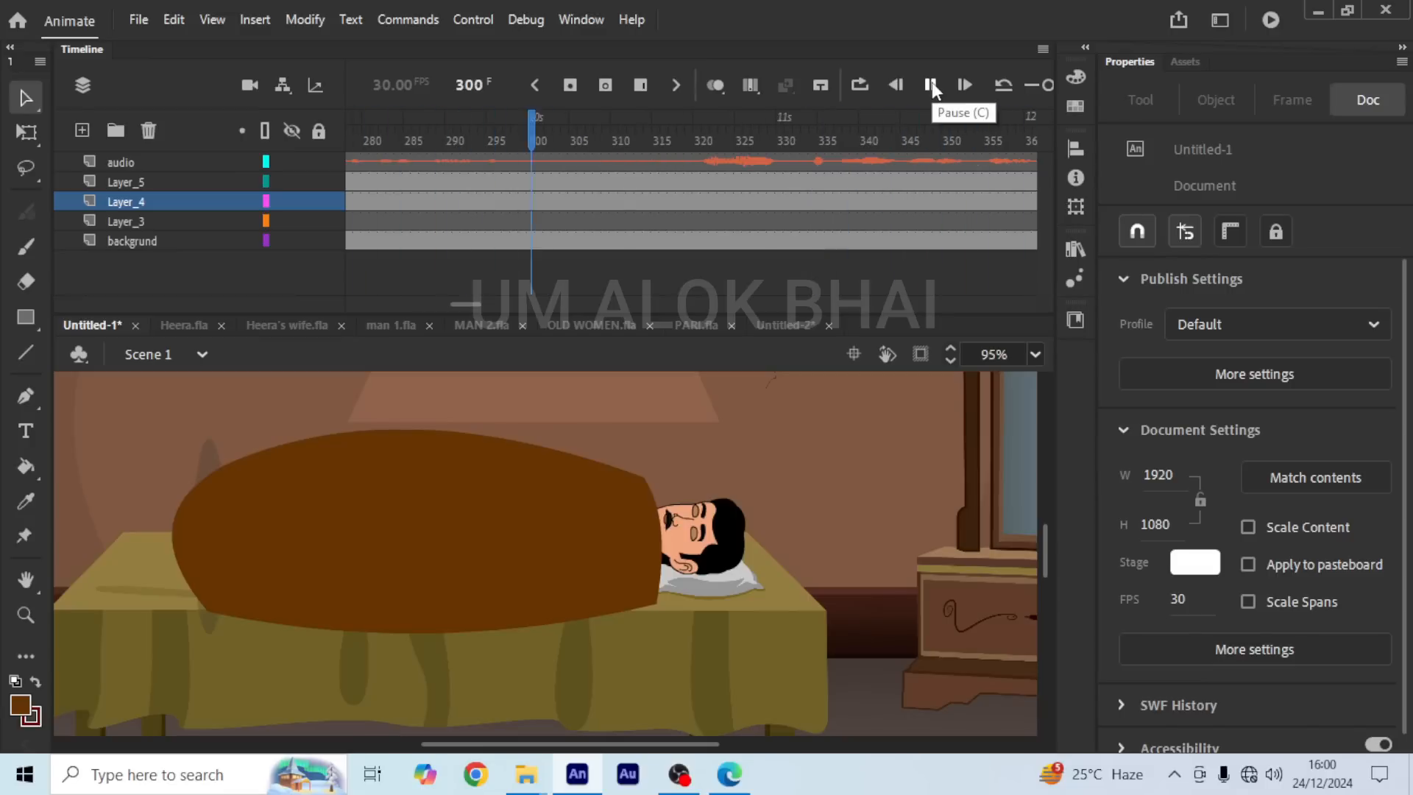
{"action": "left_click", "coordinate": [931, 83]}
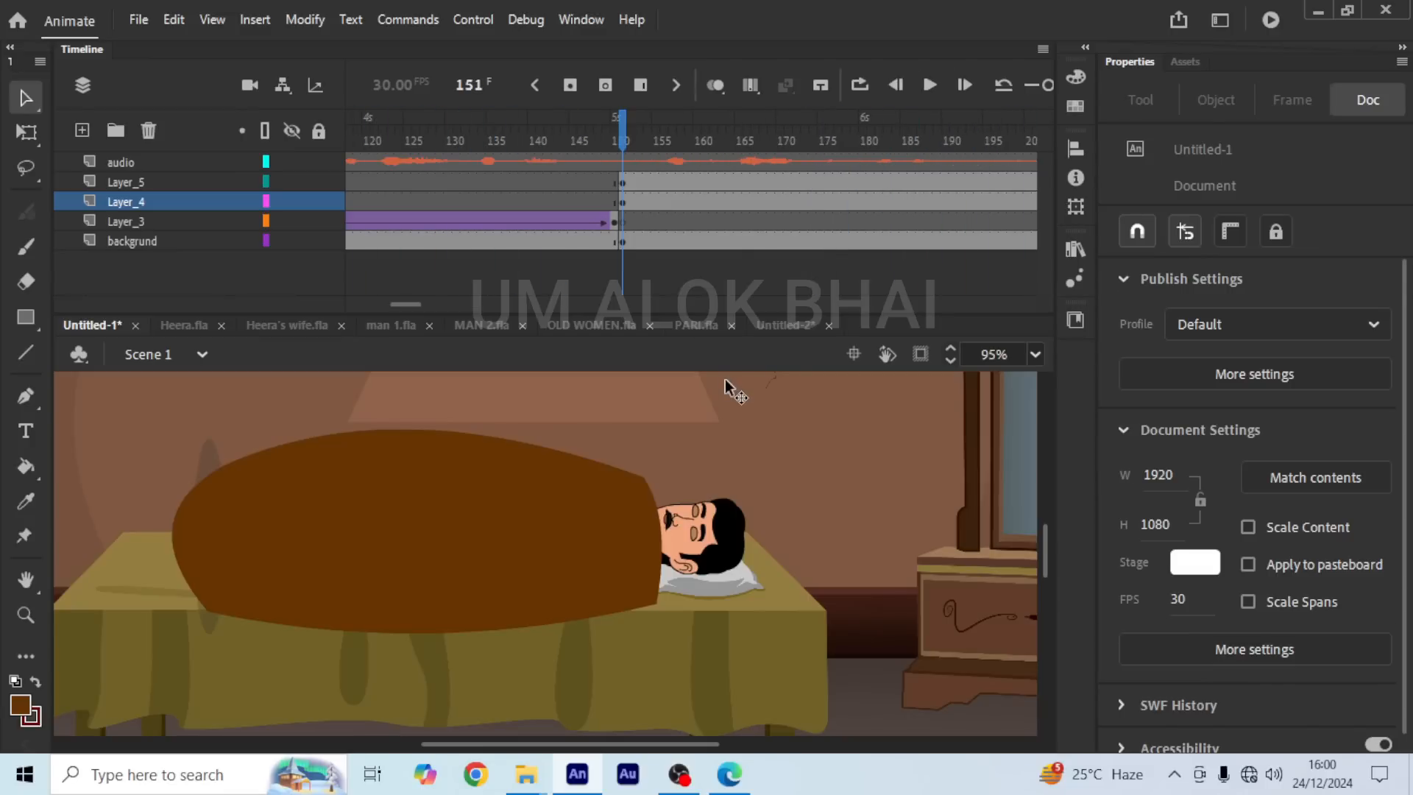
Step: Inside the man's body symbol, add keyframes at frames 23 and 30 on the face_ layer
{"action": "double_click", "coordinate": [725, 532]}
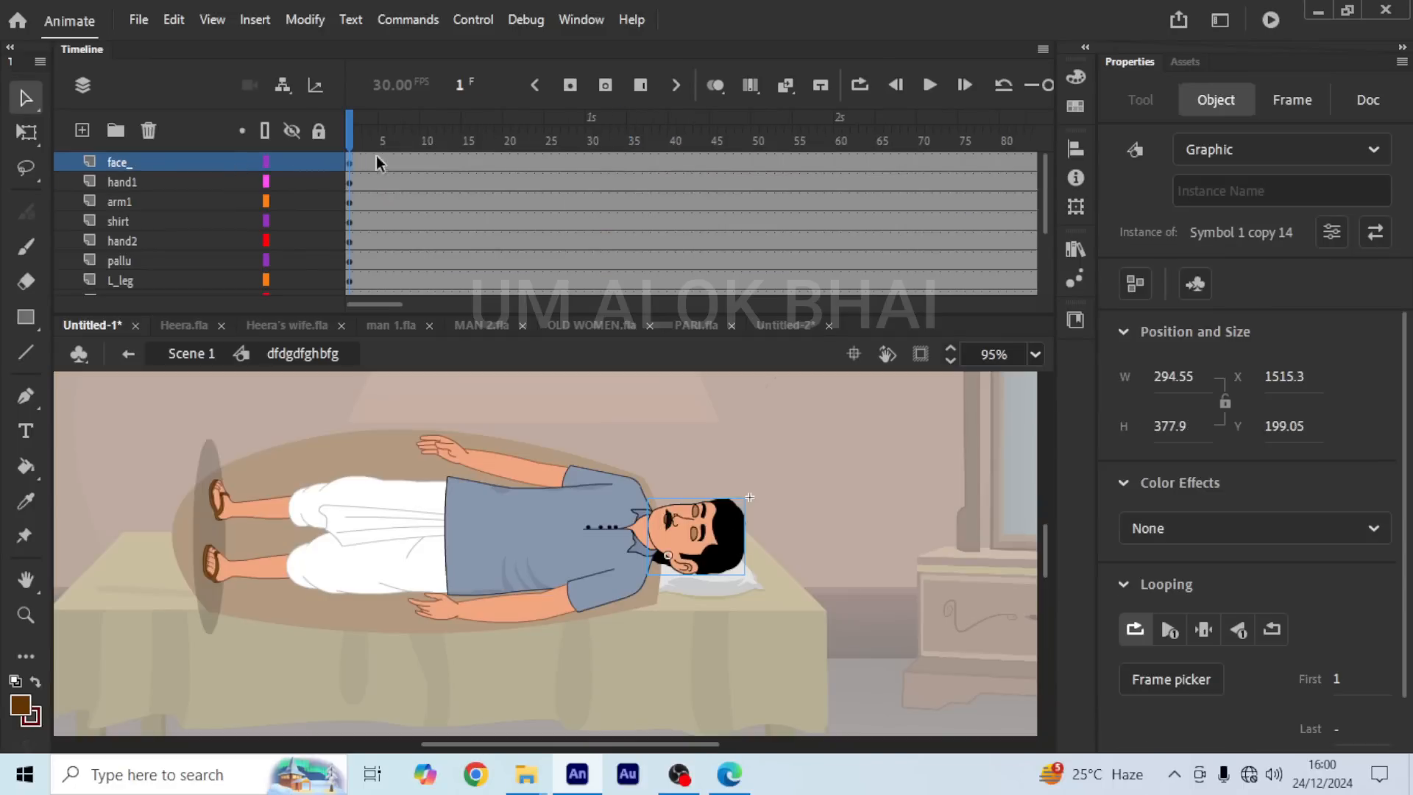
{"action": "left_click_drag", "start_coordinate": [352, 134], "coordinate": [511, 133]}
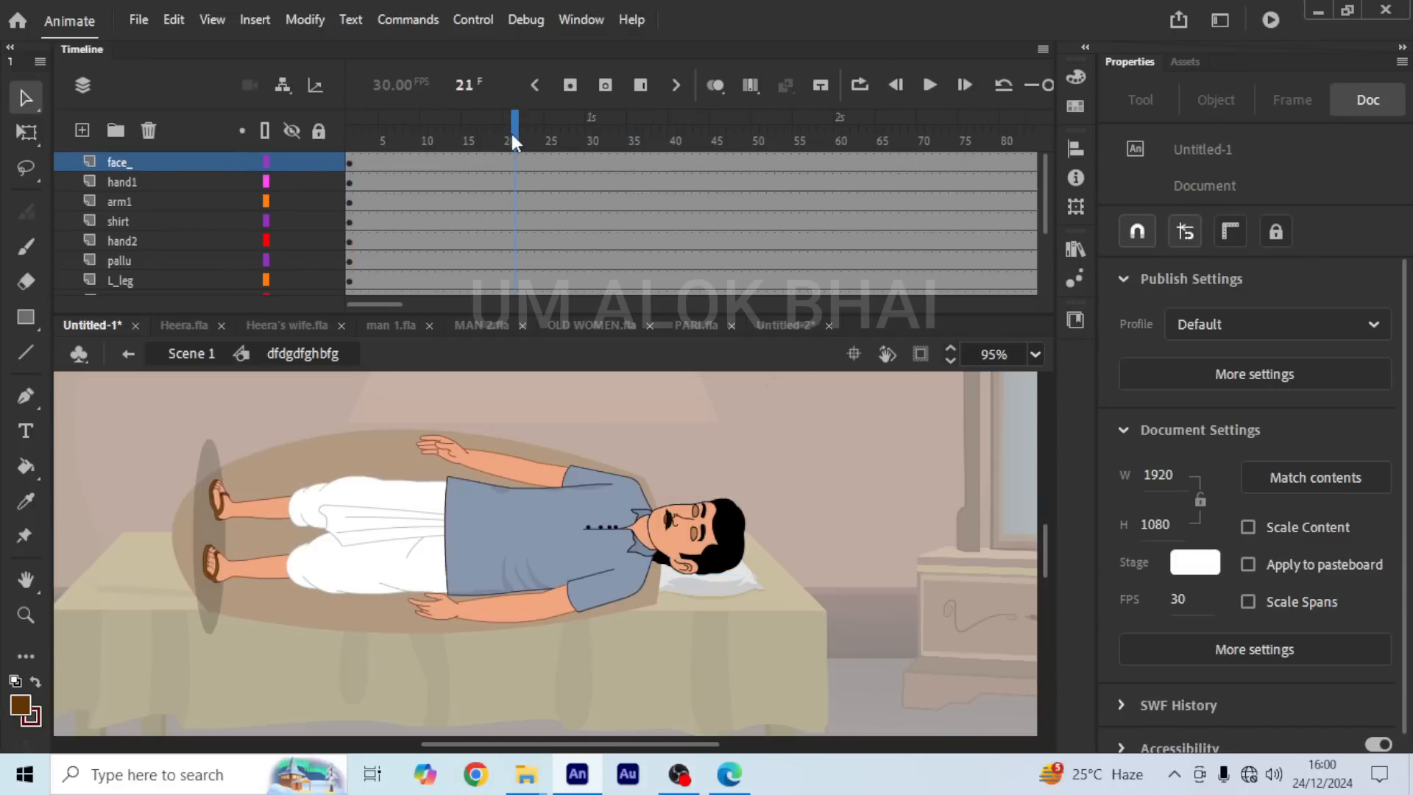
{"action": "left_click", "coordinate": [528, 160]}
{"action": "key", "text": "F6"}
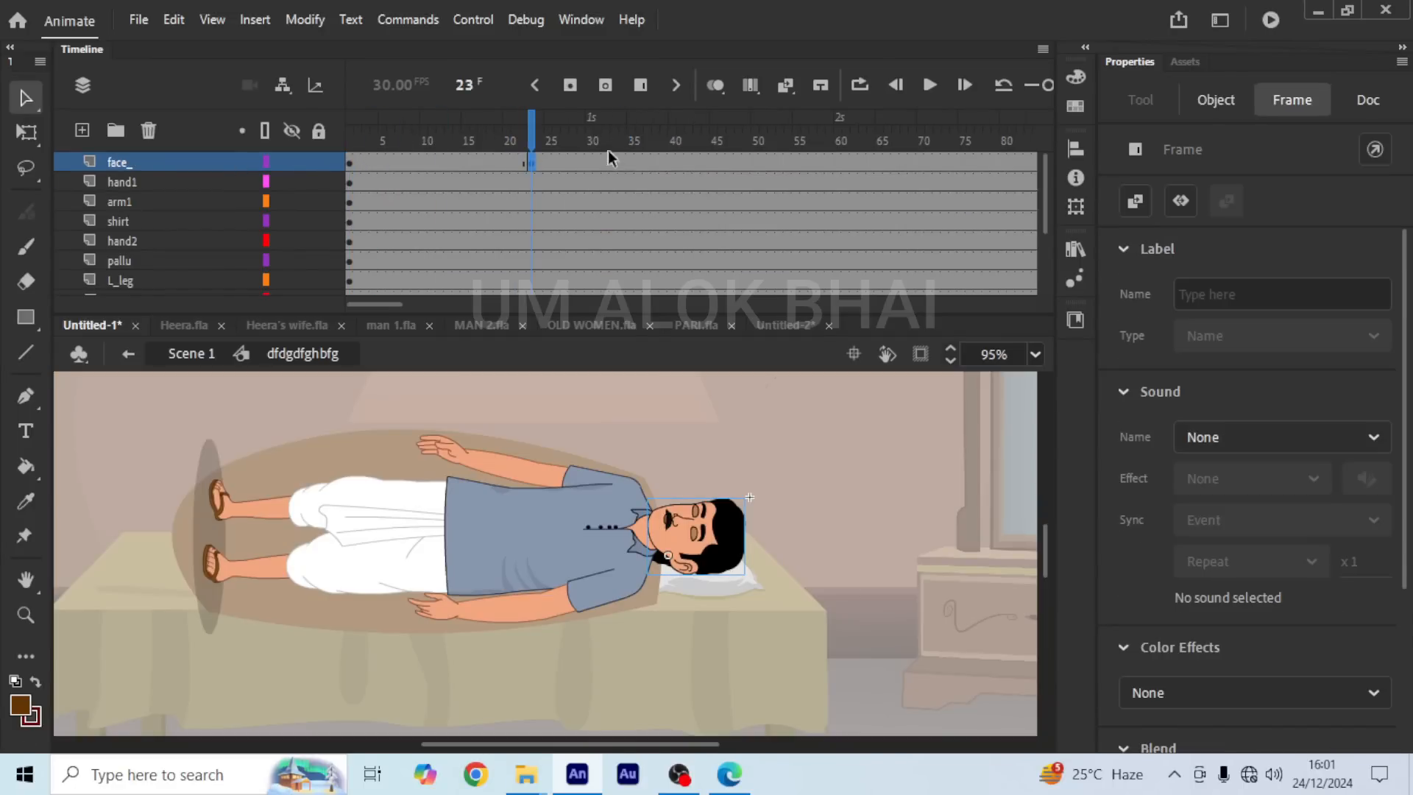
{"action": "left_click", "coordinate": [586, 162]}
{"action": "key", "text": "F6"}
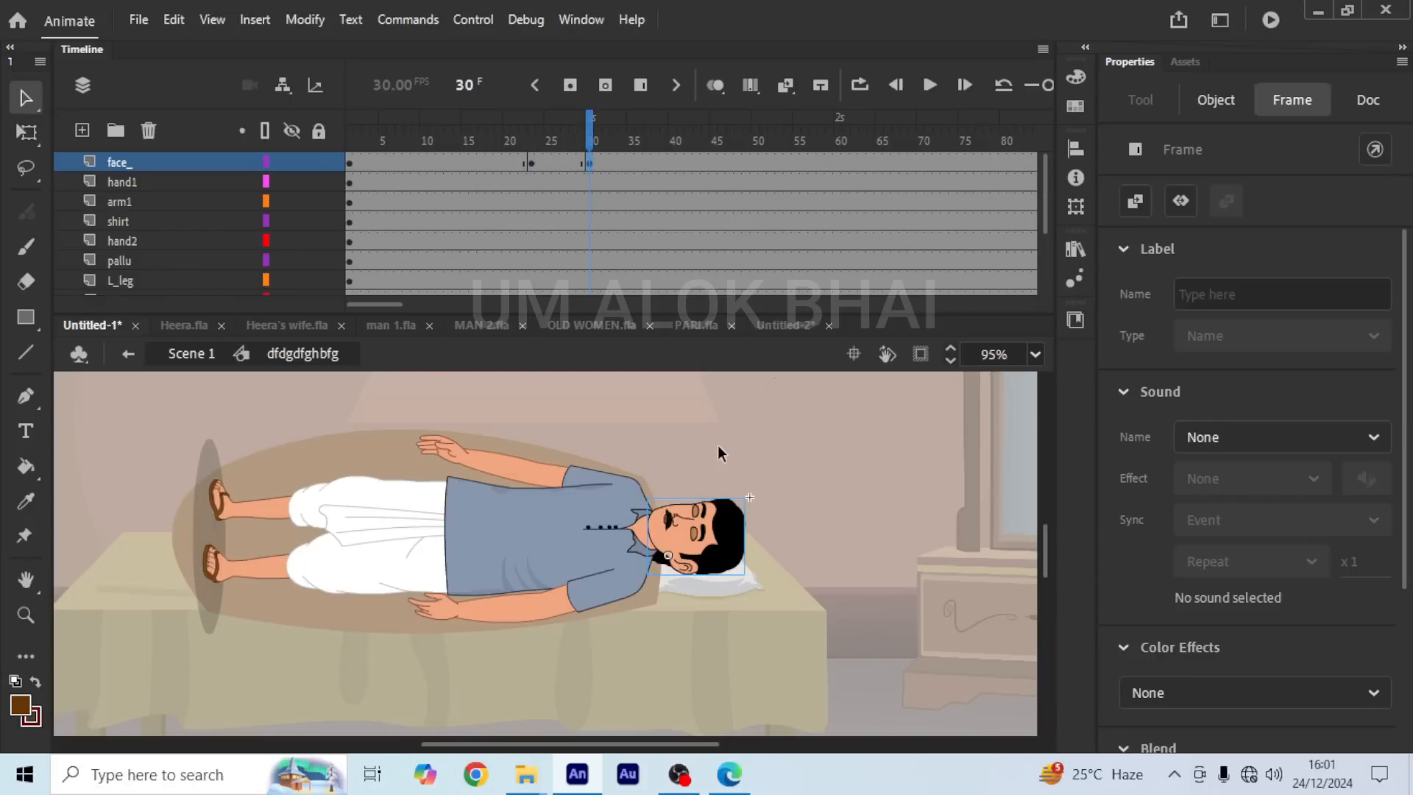
Step: Rotate the head slightly up off the pillow at frame 30 and create a classic tween between frames 23 and 30
{"action": "key", "text": "q"}
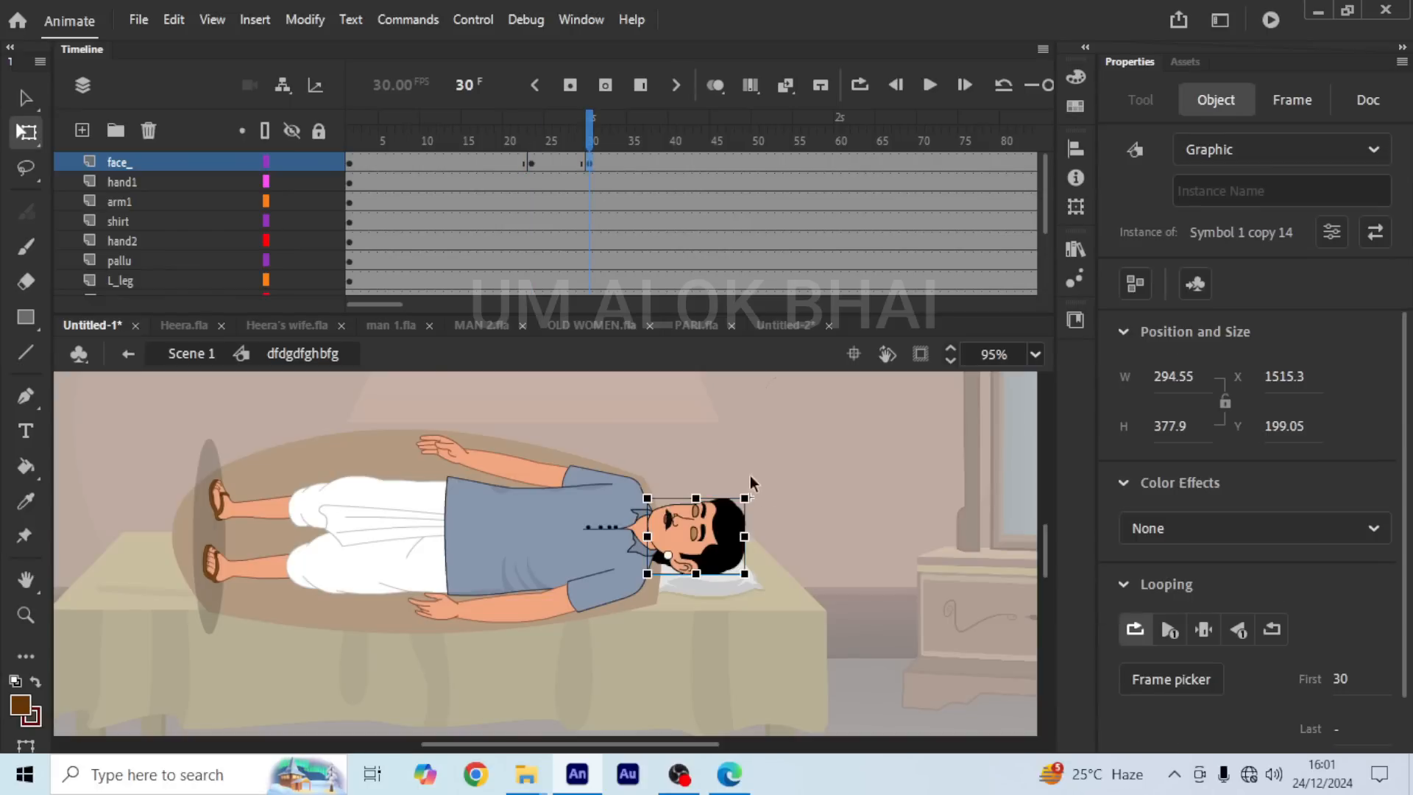
{"action": "scroll", "coordinate": [756, 504], "scroll_direction": "up", "scroll_amount": 3}
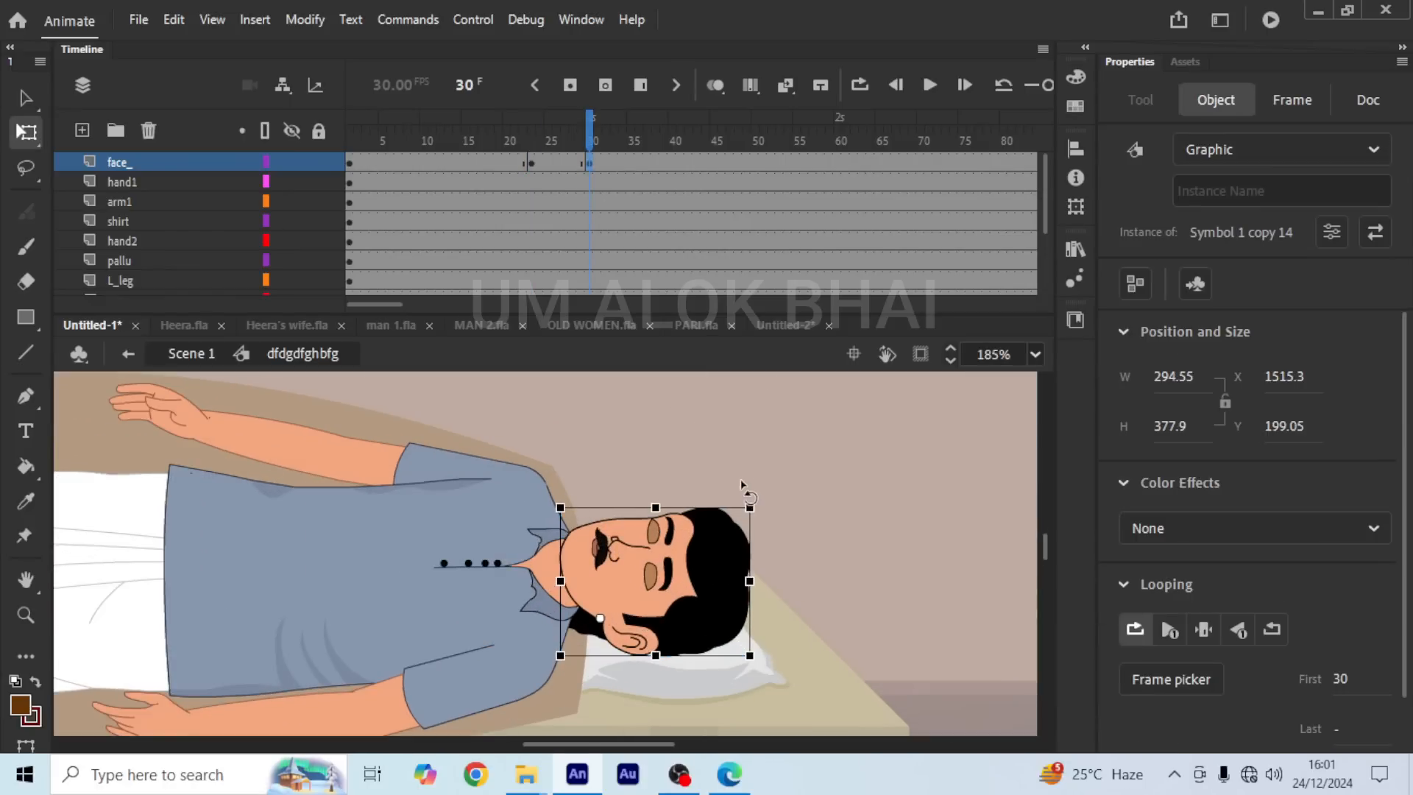
{"action": "left_click_drag", "start_coordinate": [744, 489], "coordinate": [742, 484]}
{"action": "left_click", "coordinate": [555, 157]}
{"action": "right_click", "coordinate": [561, 158]}
{"action": "left_click", "coordinate": [582, 151]}
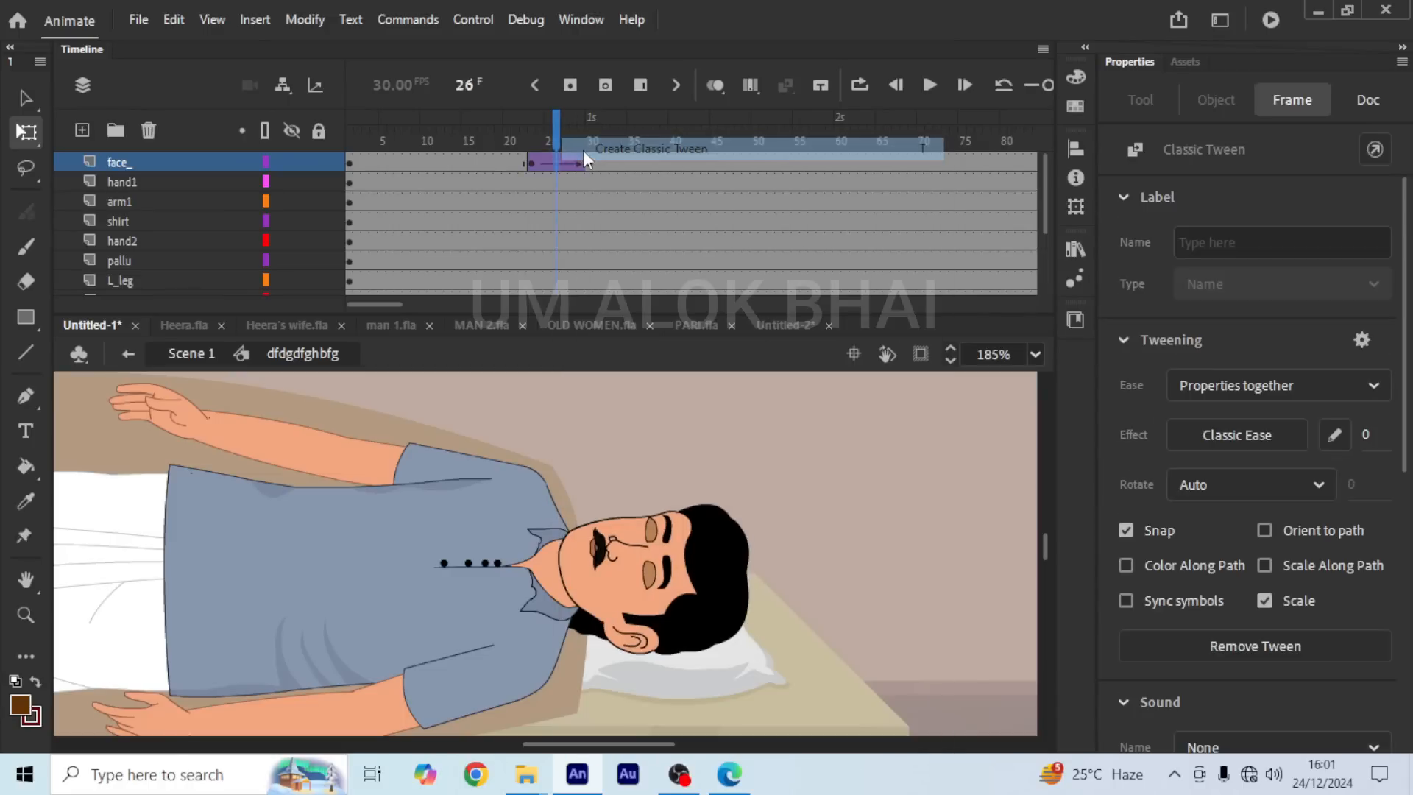
{"action": "left_click_drag", "start_coordinate": [555, 126], "coordinate": [593, 141]}
Step: Add face_ keyframes at frames 63 and 70, rotating the head back down onto the pillow at frame 70
{"action": "left_click", "coordinate": [632, 162]}
{"action": "left_click", "coordinate": [863, 160]}
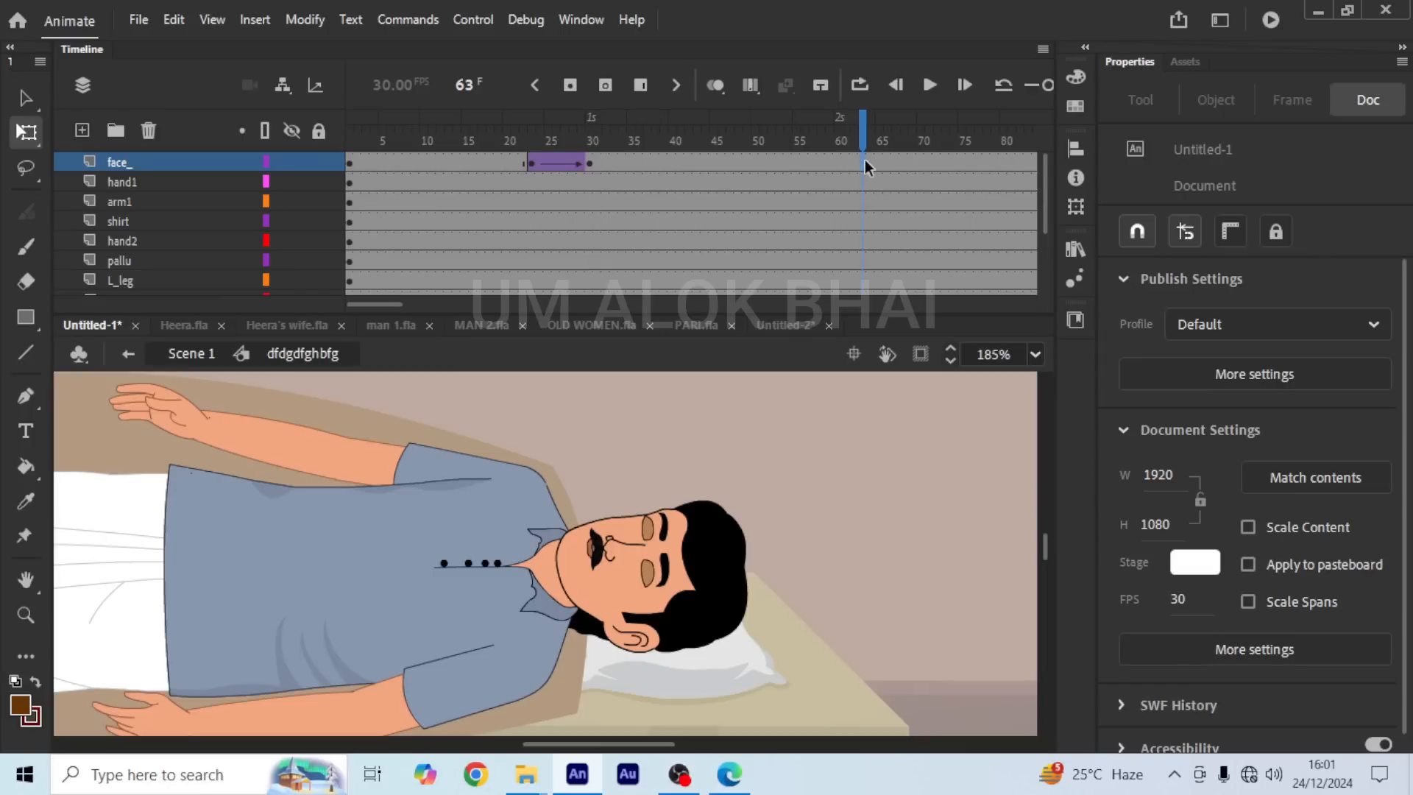
{"action": "left_click", "coordinate": [919, 162]}
{"action": "key", "text": "F6"}
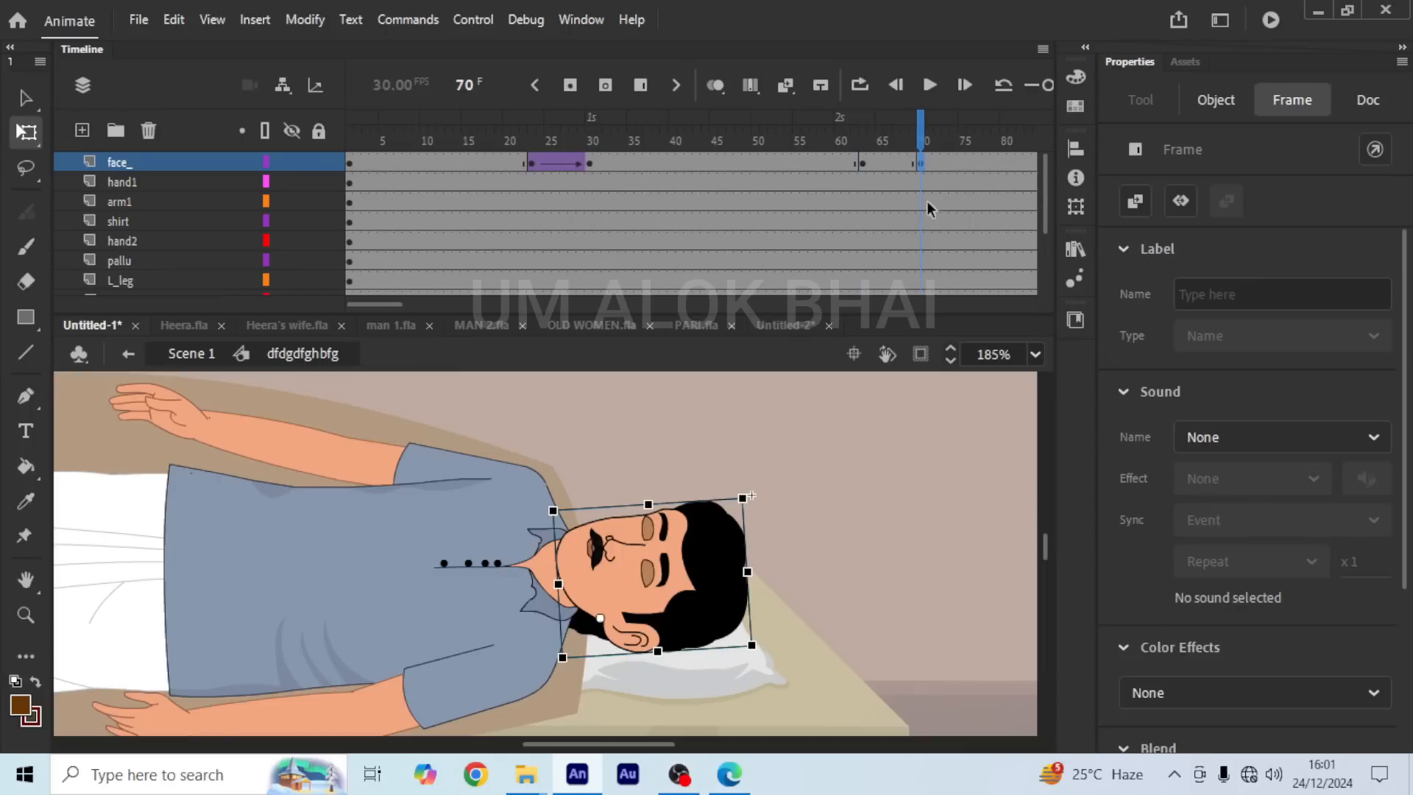
{"action": "left_click", "coordinate": [756, 500]}
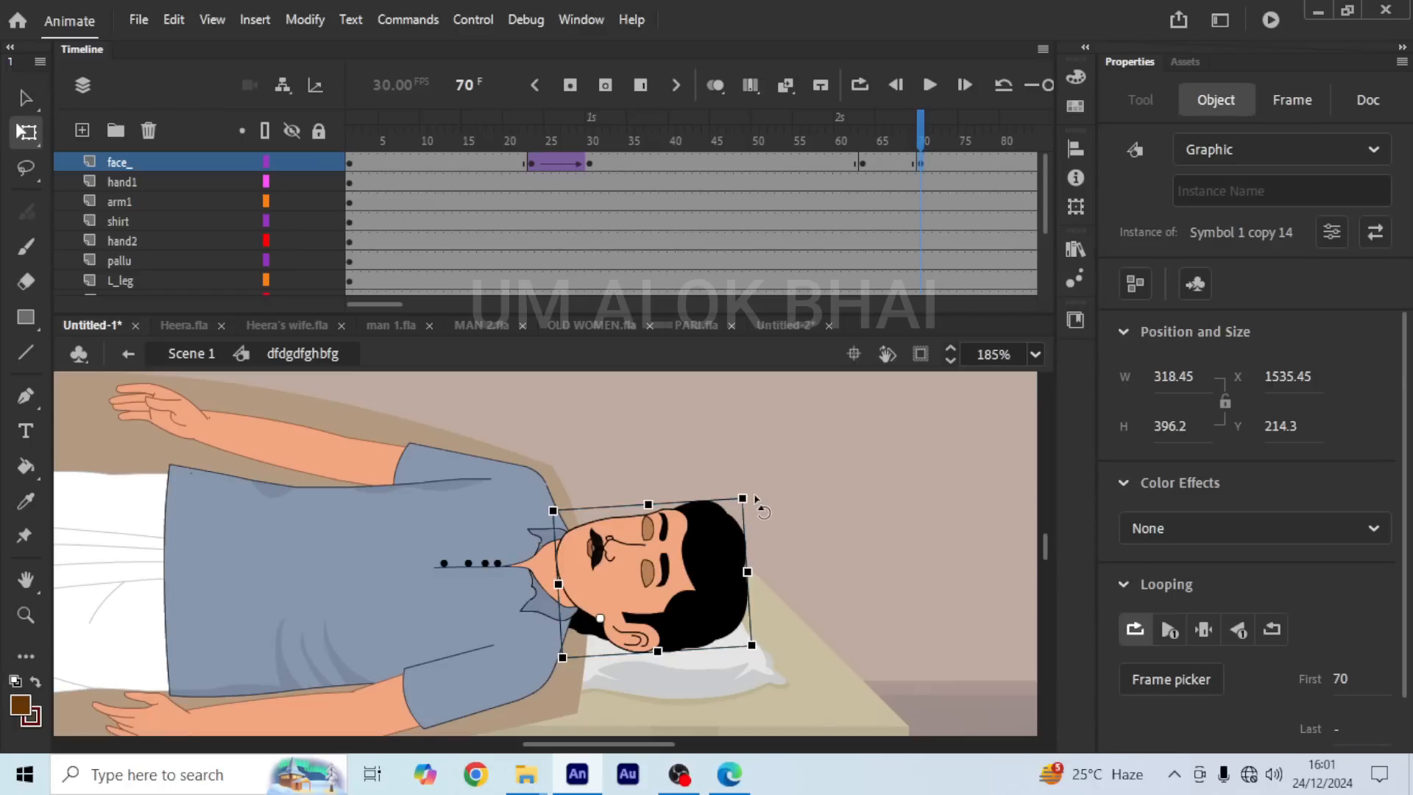
{"action": "left_click_drag", "start_coordinate": [755, 497], "coordinate": [760, 505]}
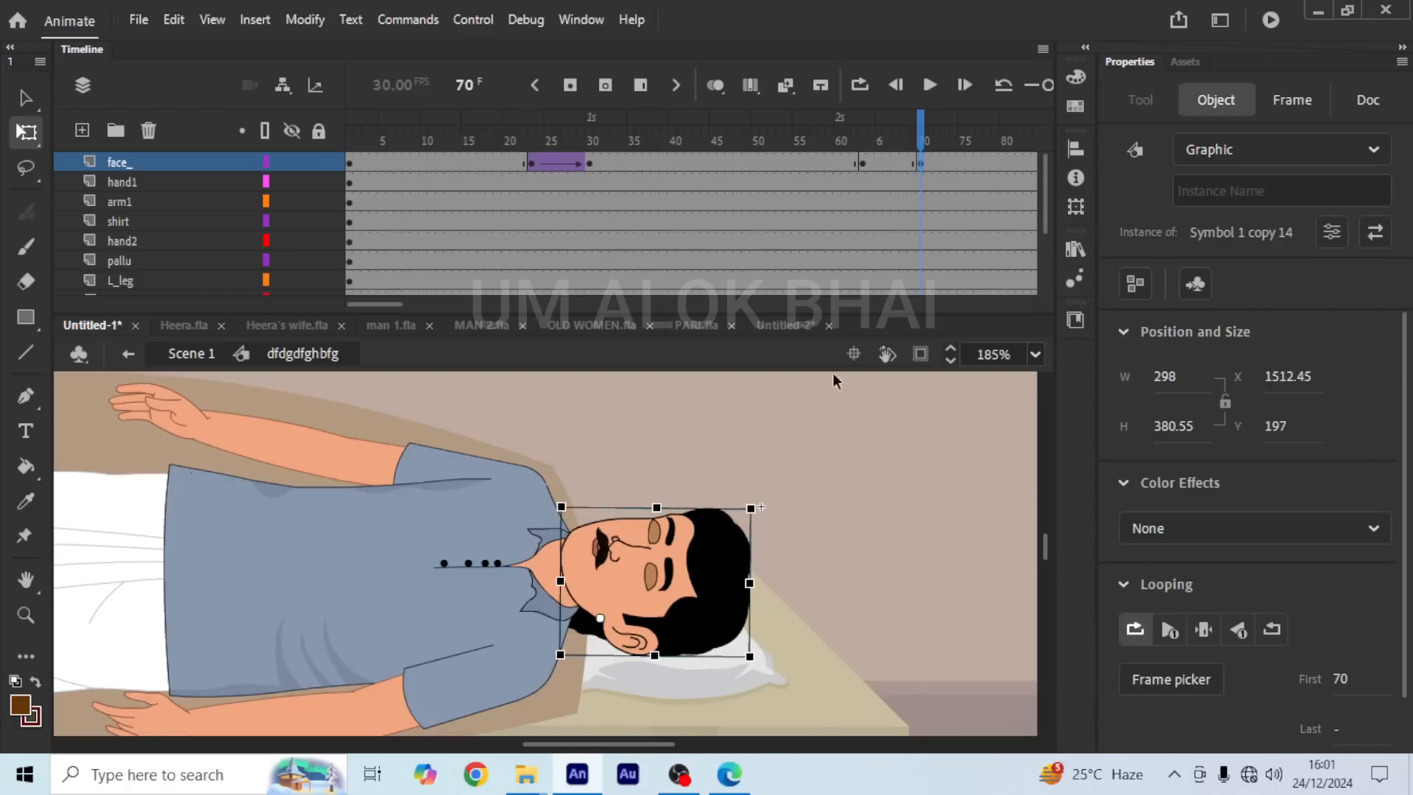
Step: Create a classic tween between frames 63 and 70 on the face_ layer and play the head movement
{"action": "left_click", "coordinate": [872, 162]}
{"action": "key", "text": "F3"}
{"action": "left_click_drag", "start_coordinate": [870, 138], "coordinate": [860, 134]}
{"action": "left_click", "coordinate": [930, 86]}
Step: Add two face_ keyframes at about frames 119 and 128, tilt the head up at the second, and classic-tween between them
{"action": "left_click", "coordinate": [630, 161]}
{"action": "key", "text": "F6"}
{"action": "left_click", "coordinate": [707, 162]}
{"action": "key", "text": "F6"}
{"action": "left_click_drag", "start_coordinate": [757, 502], "coordinate": [752, 492]}
{"action": "left_click", "coordinate": [652, 161]}
{"action": "key", "text": "F3"}
{"action": "left_click_drag", "start_coordinate": [632, 138], "coordinate": [1052, 149]}
Step: Add face_ keyframes at frames 173 and 183, rotate the head back down at frame 183, and classic-tween between them
{"action": "left_click", "coordinate": [625, 161]}
{"action": "key", "text": "F6"}
{"action": "left_click", "coordinate": [707, 161]}
{"action": "key", "text": "F6"}
{"action": "left_click_drag", "start_coordinate": [755, 487], "coordinate": [766, 499]}
{"action": "right_click", "coordinate": [657, 162]}
{"action": "left_click", "coordinate": [696, 145]}
{"action": "left_click", "coordinate": [574, 140]}
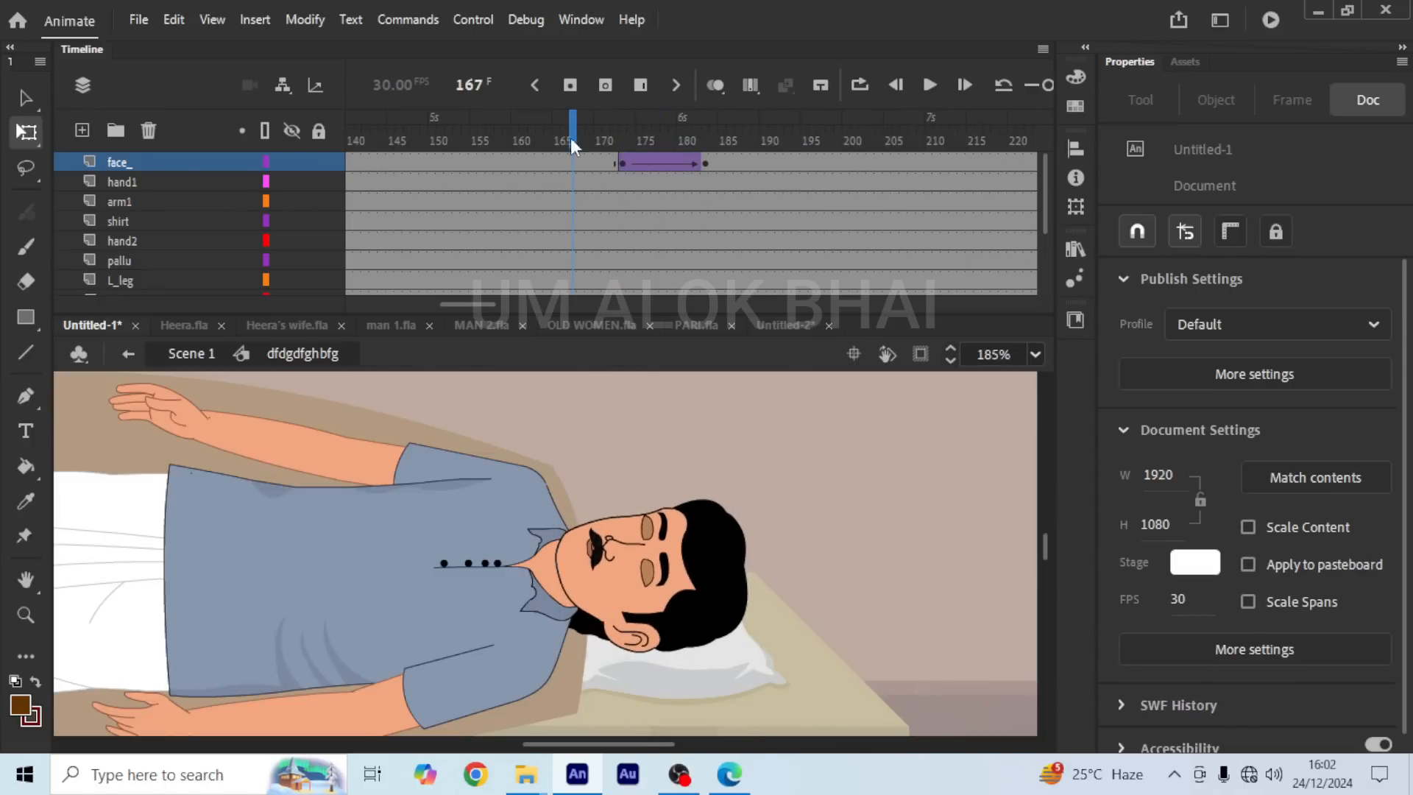
Step: Return to Scene 1 and play the bed scene to review the man's head movement under the blanket
{"action": "left_click", "coordinate": [186, 356]}
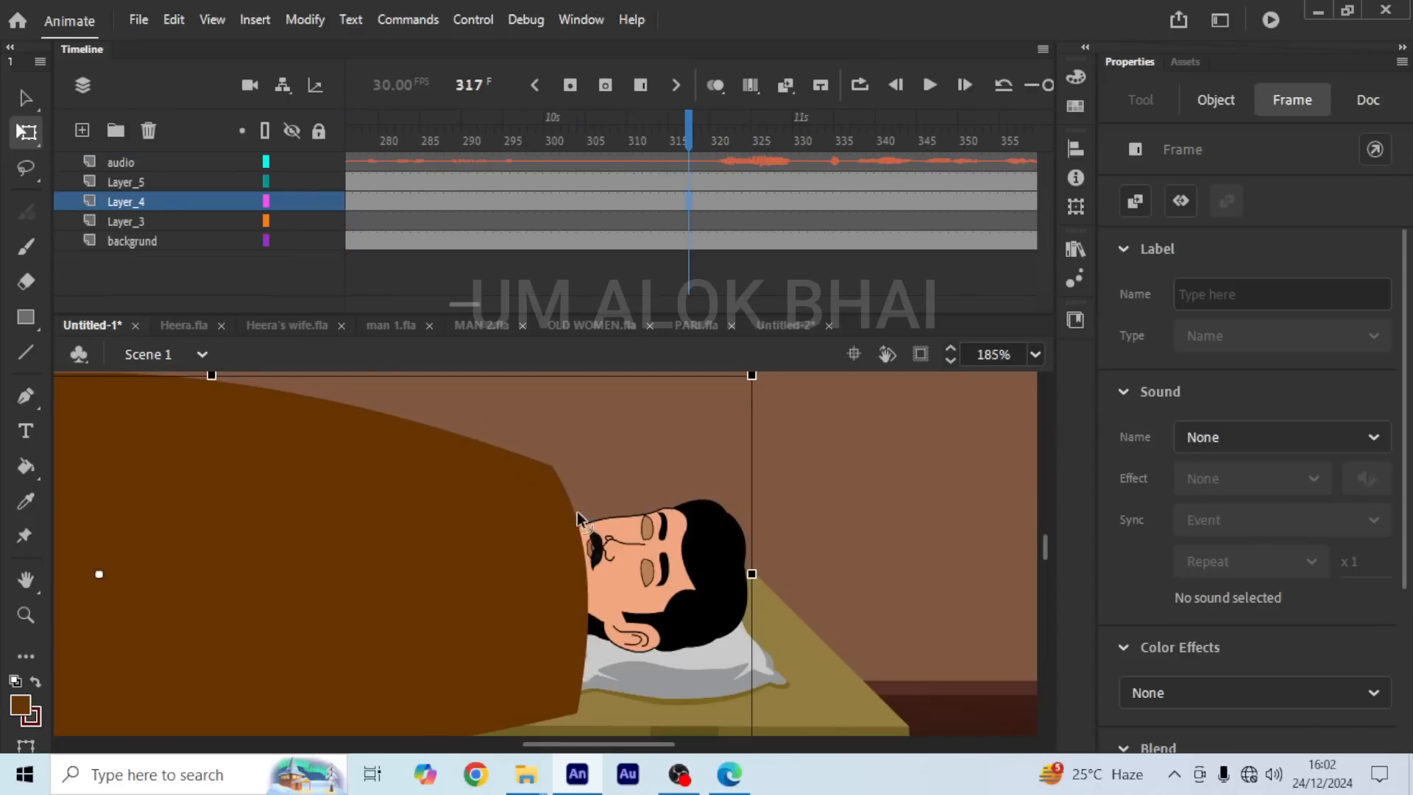
{"action": "scroll", "coordinate": [623, 528], "scroll_direction": "down", "scroll_amount": 1}
{"action": "left_click_drag", "start_coordinate": [690, 137], "coordinate": [616, 136]}
{"action": "left_click", "coordinate": [930, 85]}
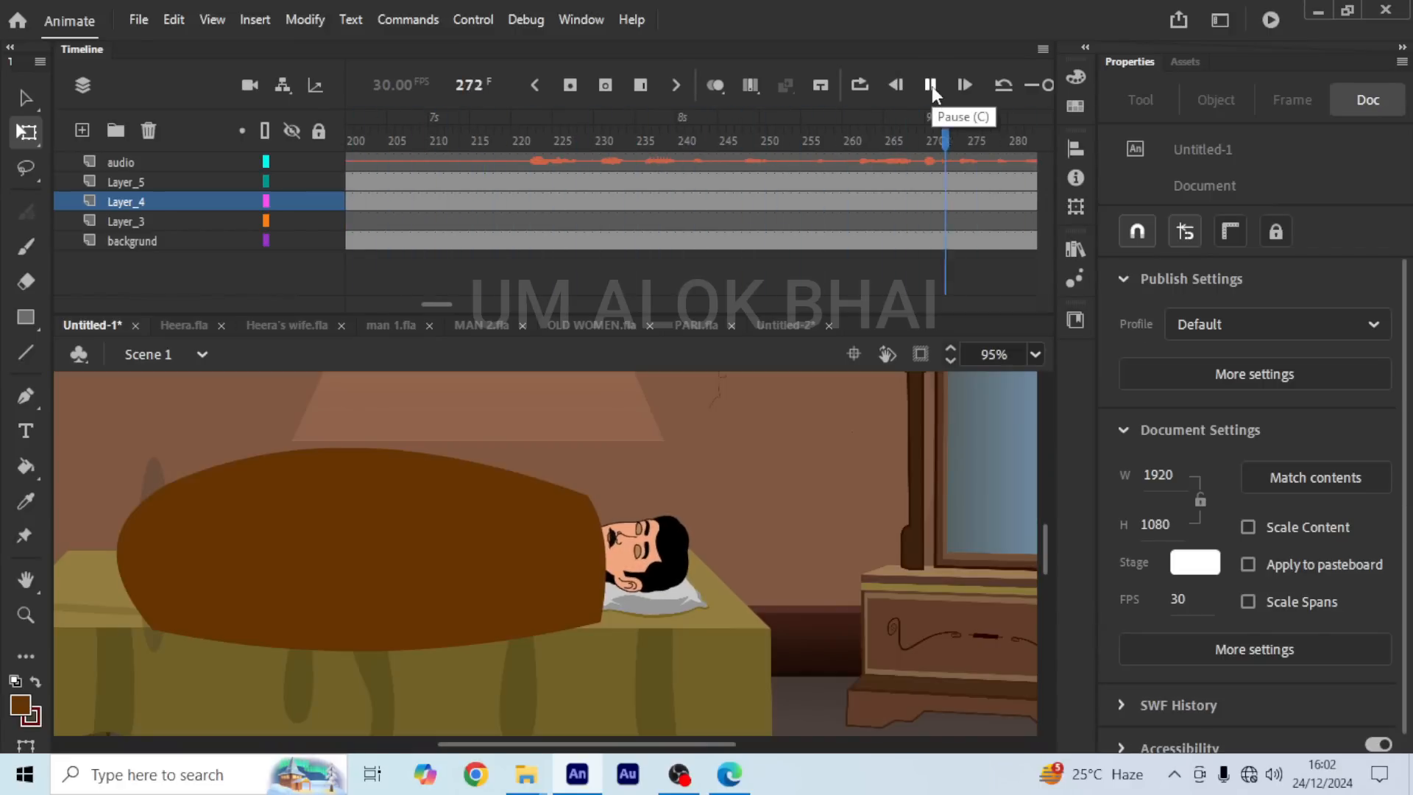
{"action": "left_click", "coordinate": [930, 85]}
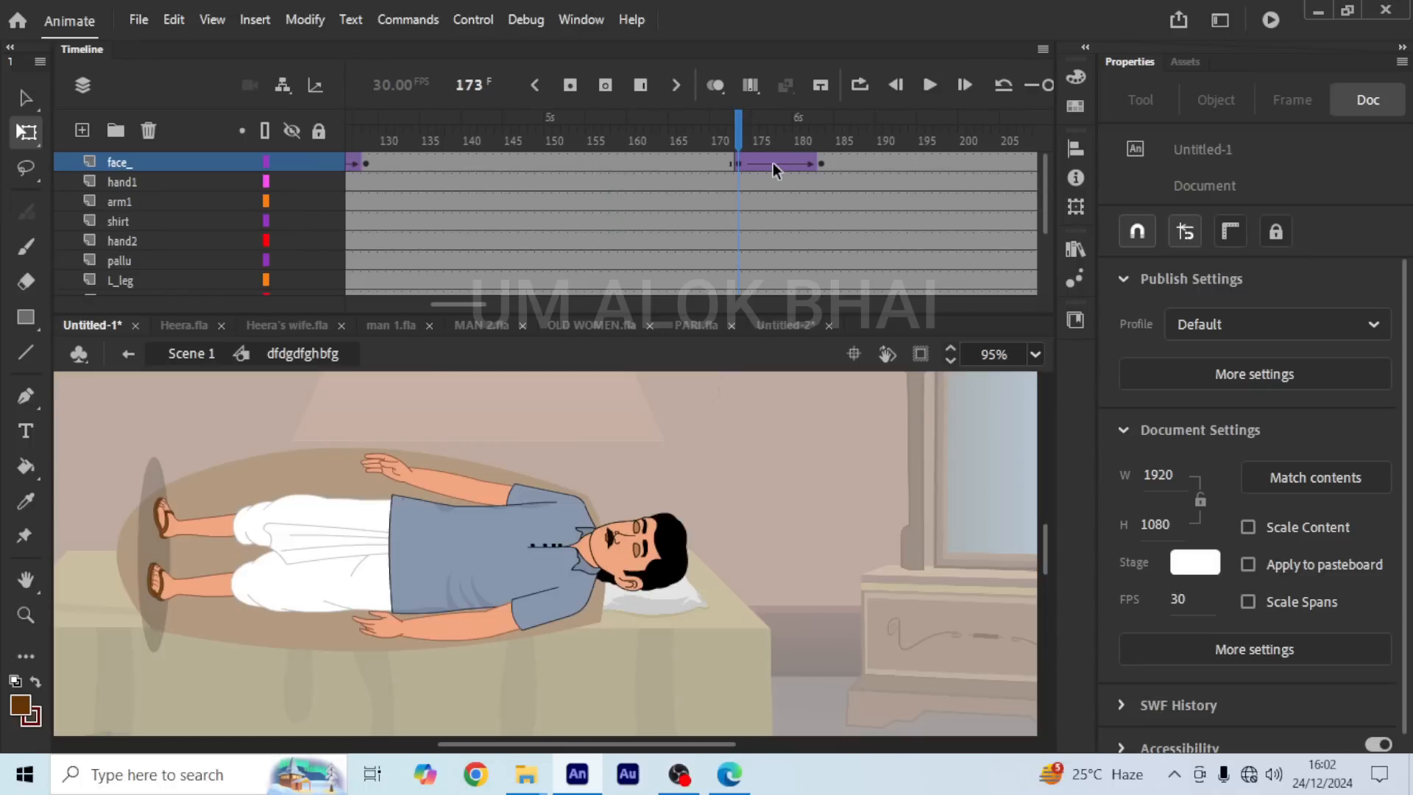
Step: Inside the man's symbol, lengthen the last two head-tilt tweens by about five frames each, moving out their end keyframes at frames 183 and 128
{"action": "left_click", "coordinate": [772, 163]}
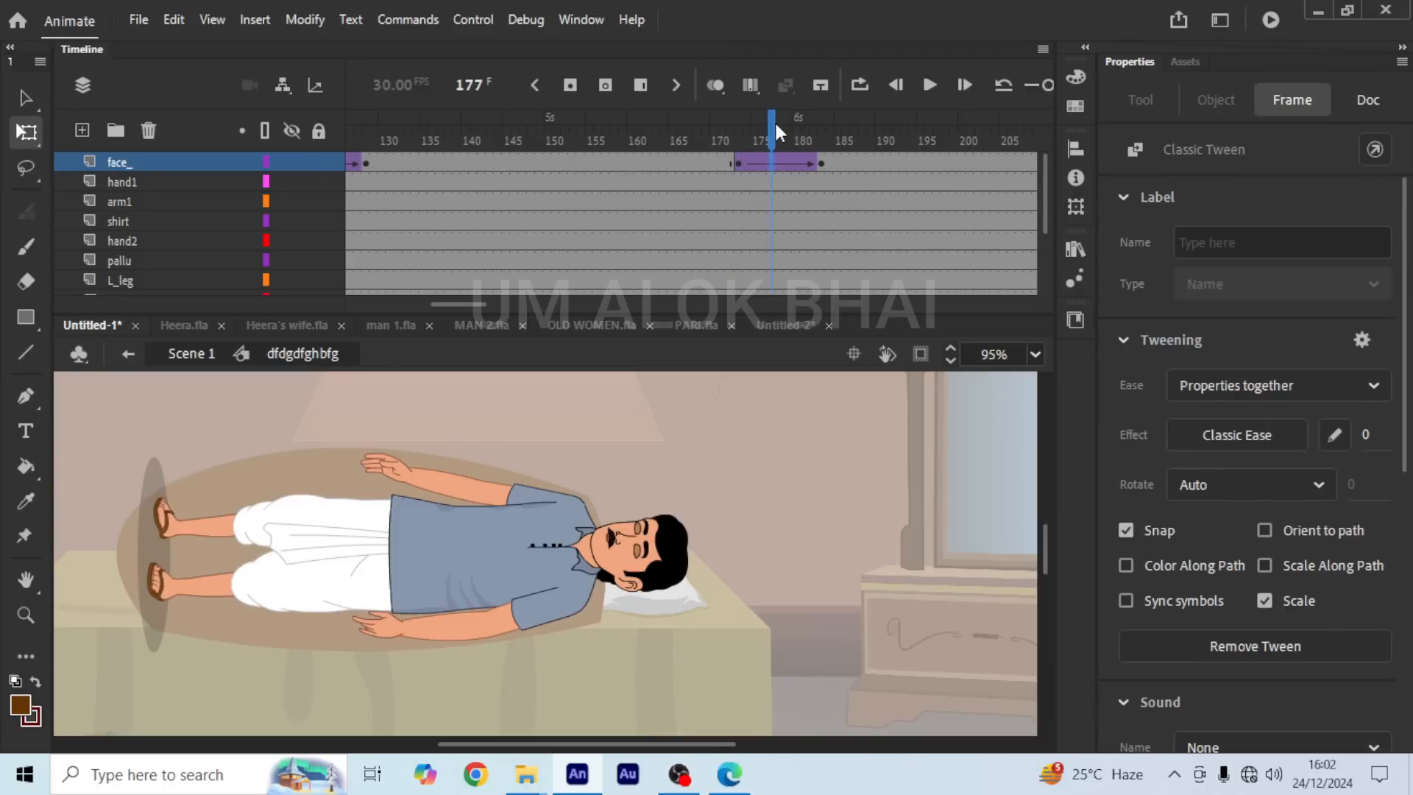
{"action": "left_click", "coordinate": [821, 164]}
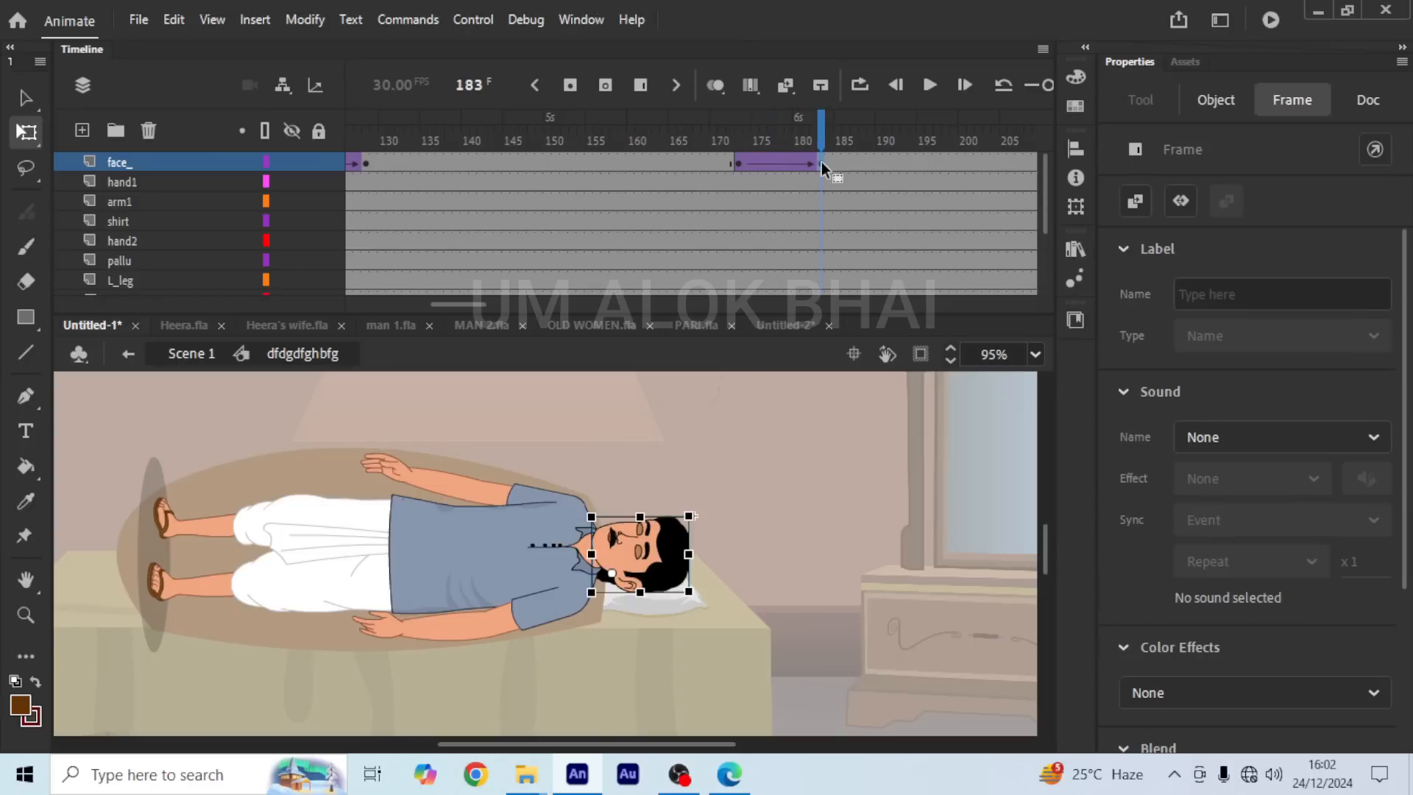
{"action": "left_click", "coordinate": [858, 160]}
{"action": "left_click_drag", "start_coordinate": [850, 130], "coordinate": [332, 157]}
{"action": "left_click", "coordinate": [615, 163]}
{"action": "left_click_drag", "start_coordinate": [647, 162], "coordinate": [346, 136]}
Step: Lengthen the first two head-tilt tweens by five frames each, moving their end keyframes from frames 70 and 30 to 75 and 35
{"action": "left_click", "coordinate": [592, 162]}
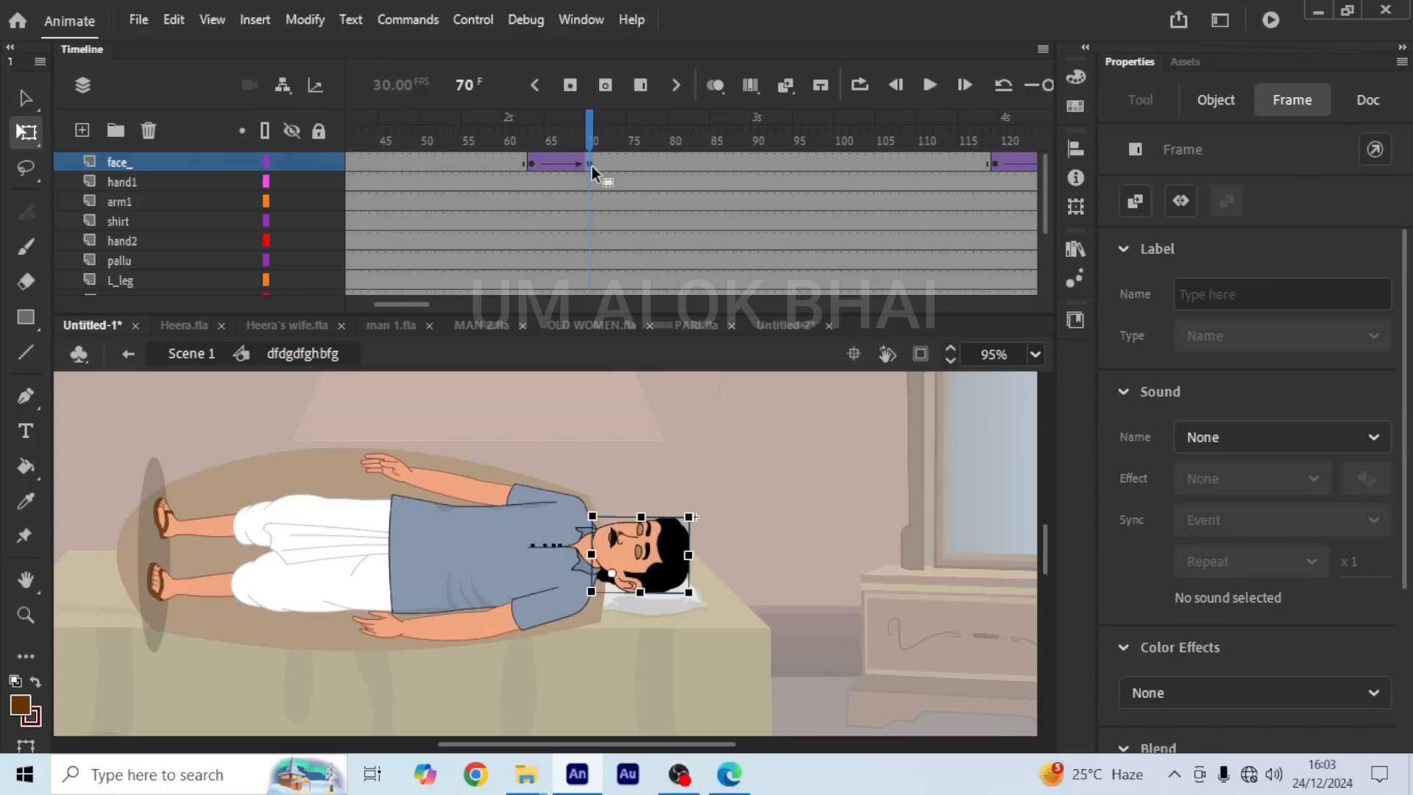
{"action": "left_click_drag", "start_coordinate": [620, 163], "coordinate": [299, 138]}
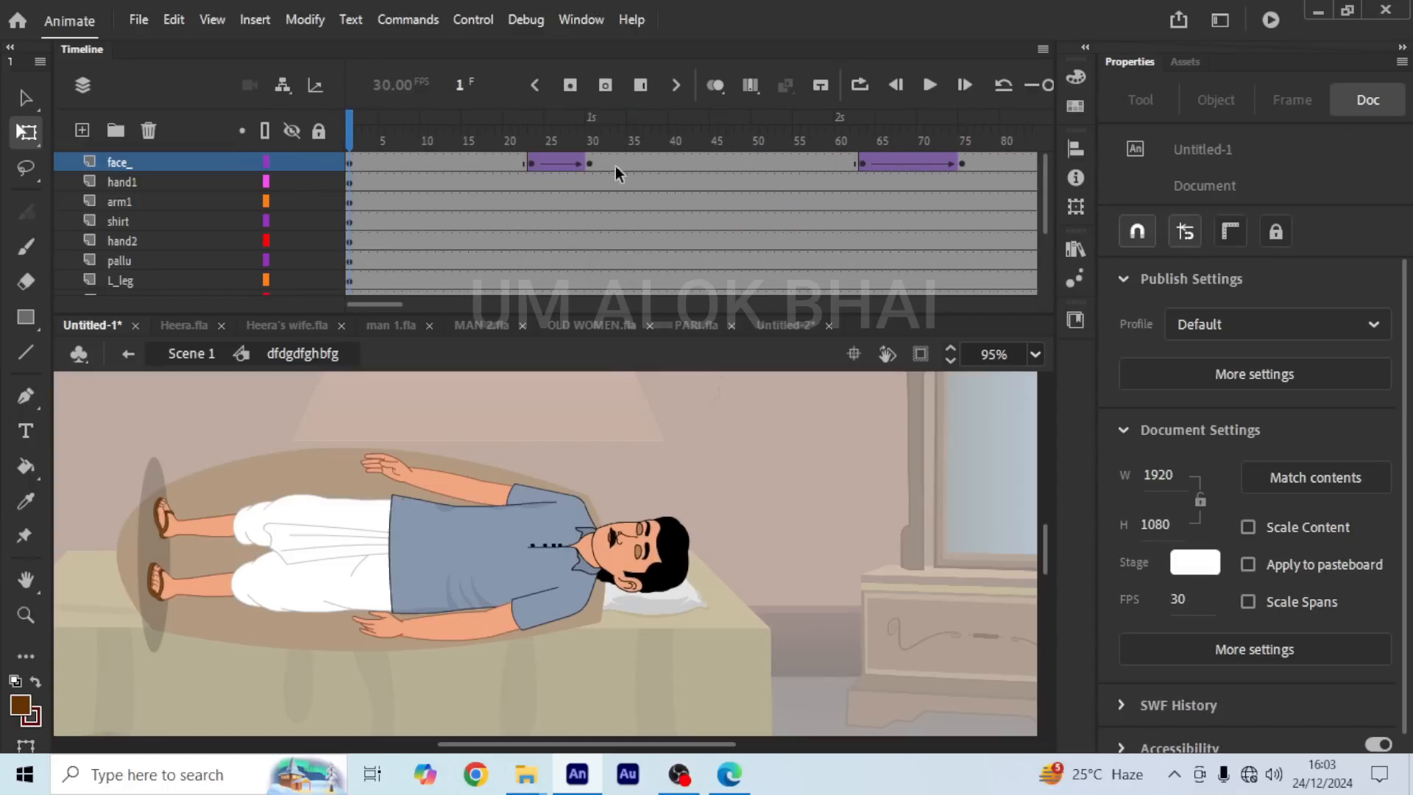
{"action": "left_click", "coordinate": [592, 163]}
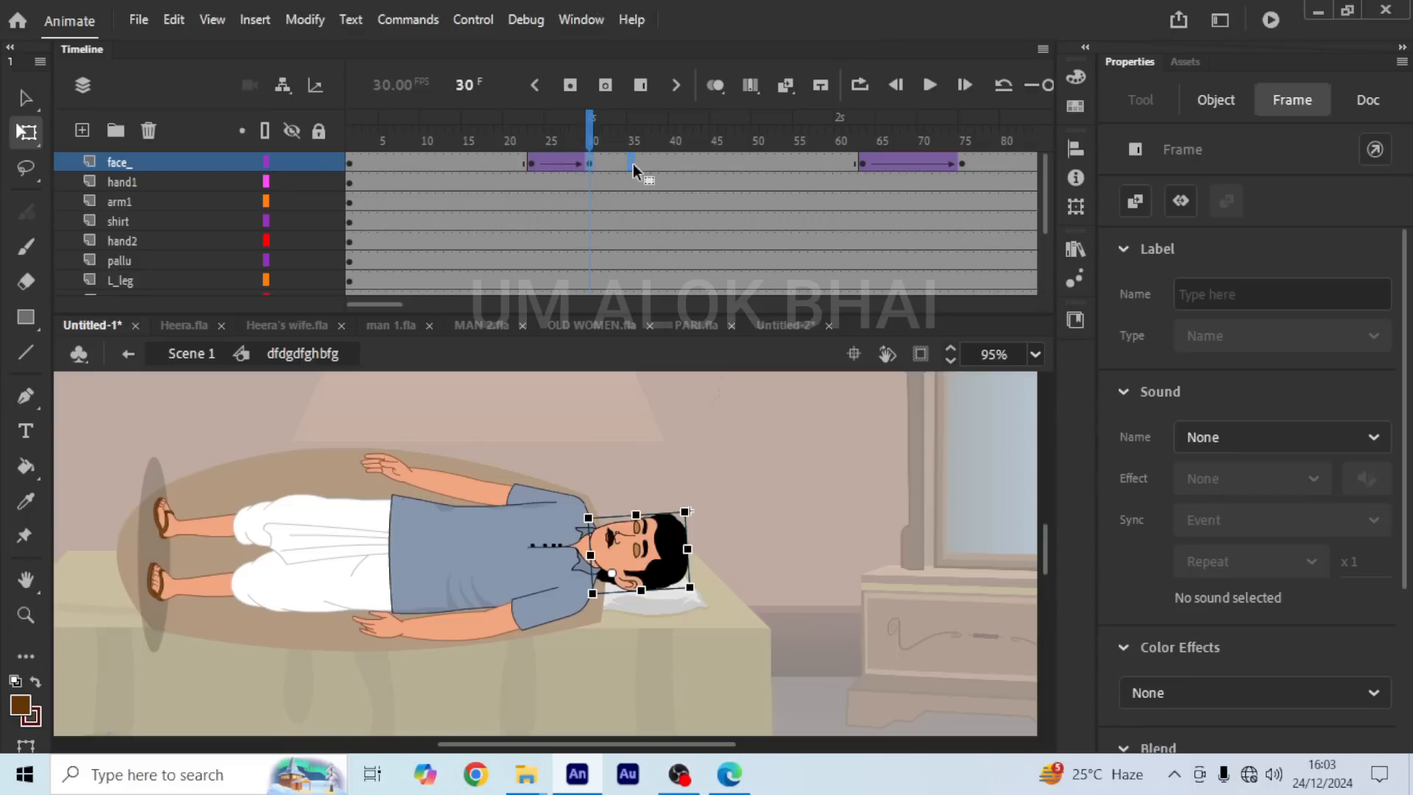
{"action": "left_click_drag", "start_coordinate": [632, 163], "coordinate": [633, 164]}
{"action": "left_click_drag", "start_coordinate": [497, 139], "coordinate": [480, 140]}
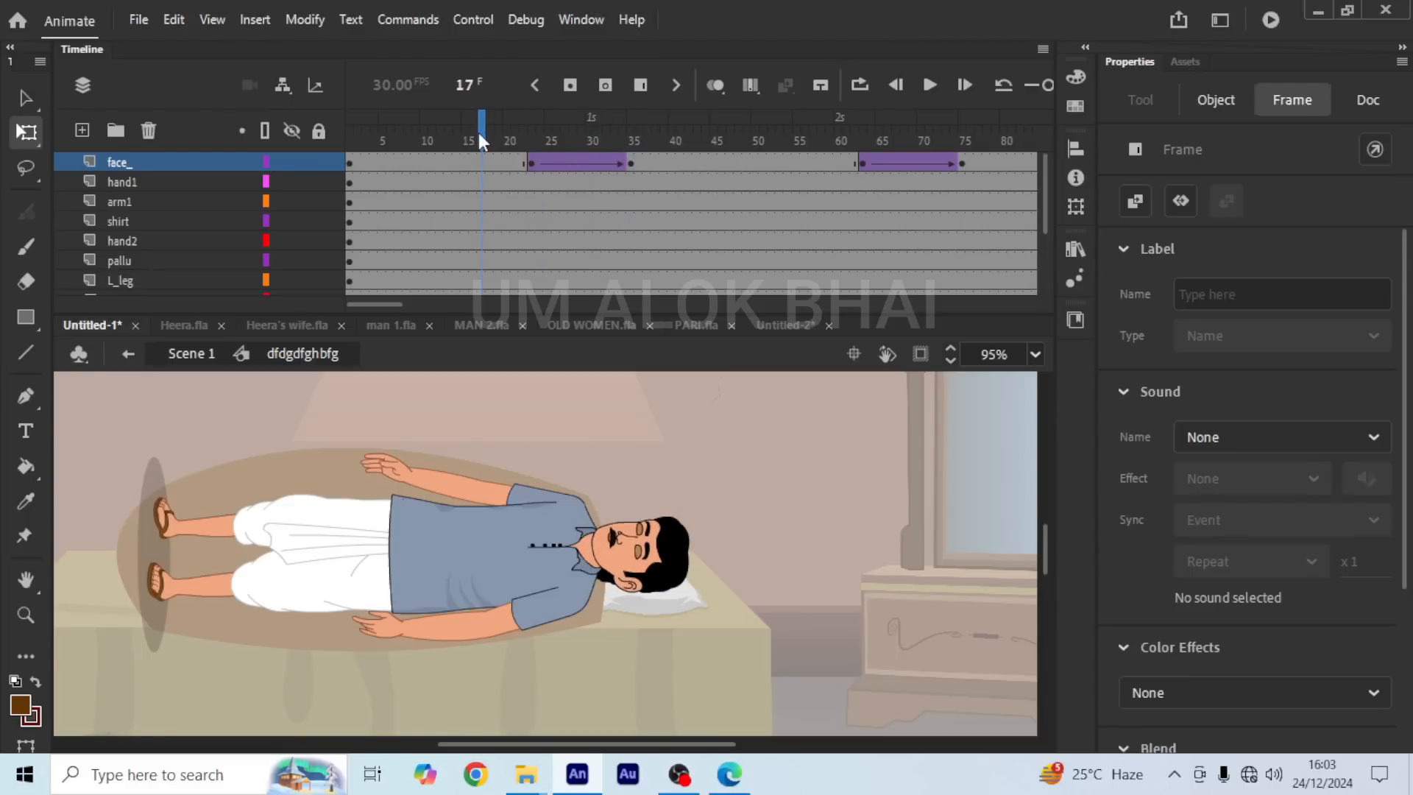
Step: Select all frames on every layer of the man's symbol and apply Synchronize Symbols to them
{"action": "right_click", "coordinate": [526, 202]}
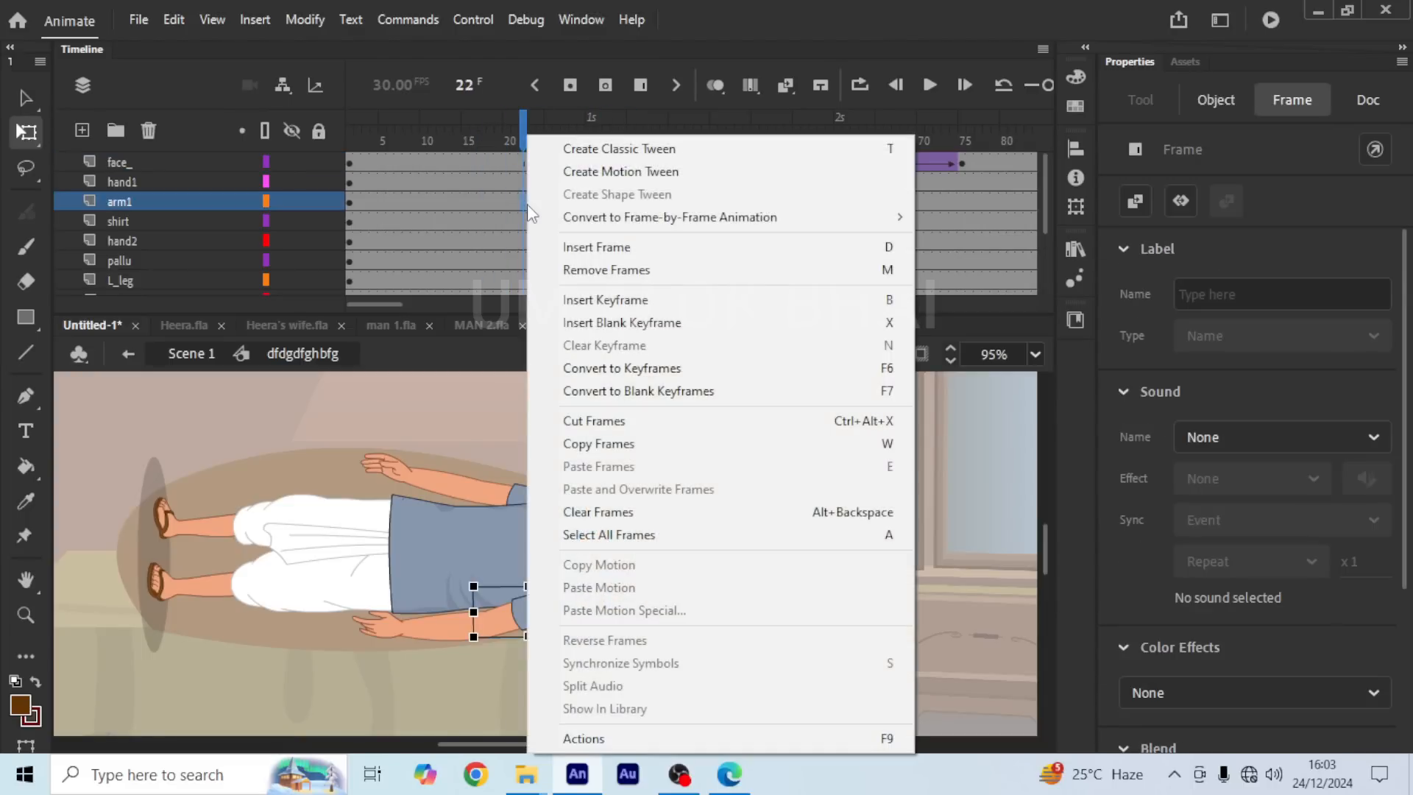
{"action": "left_click", "coordinate": [608, 534]}
{"action": "right_click", "coordinate": [537, 194]}
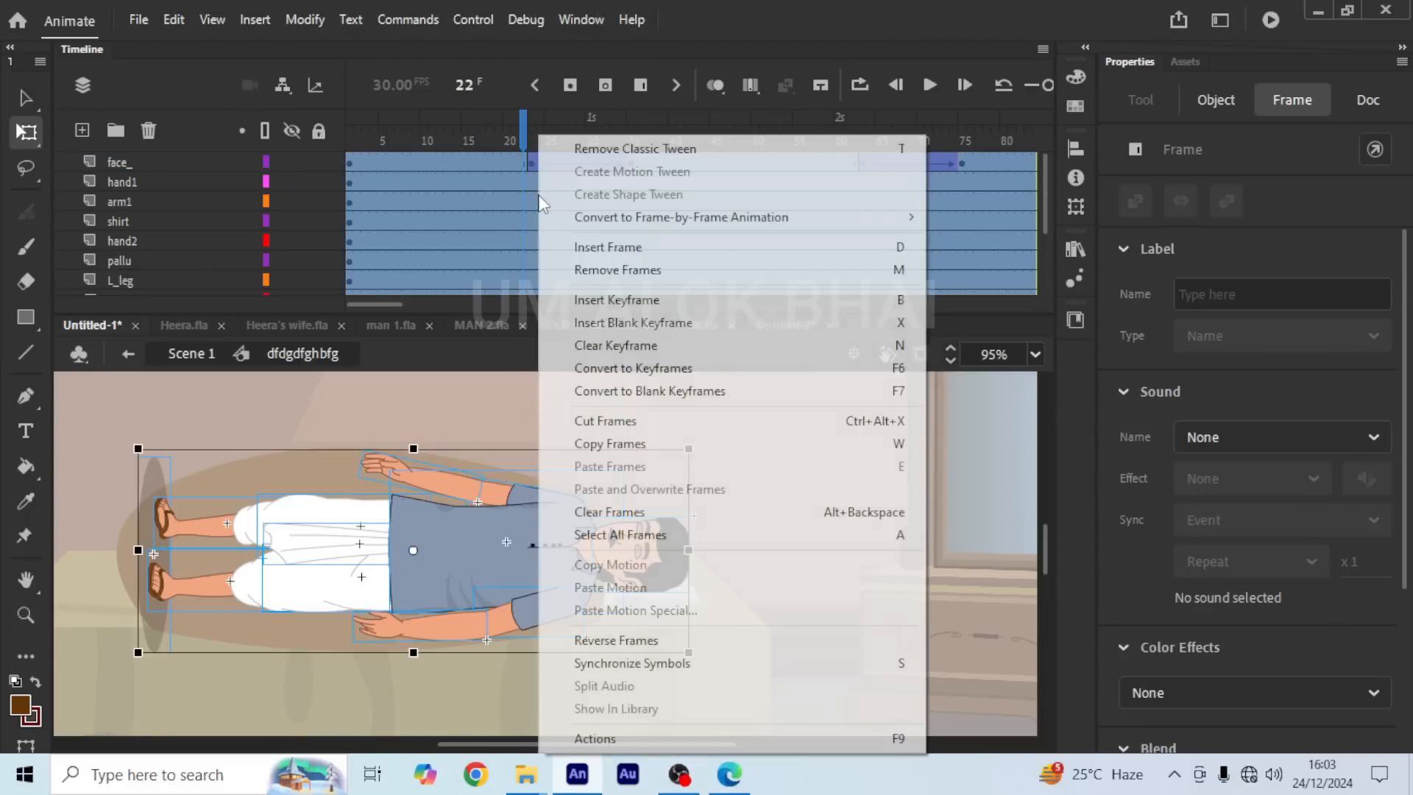
{"action": "left_click", "coordinate": [651, 658]}
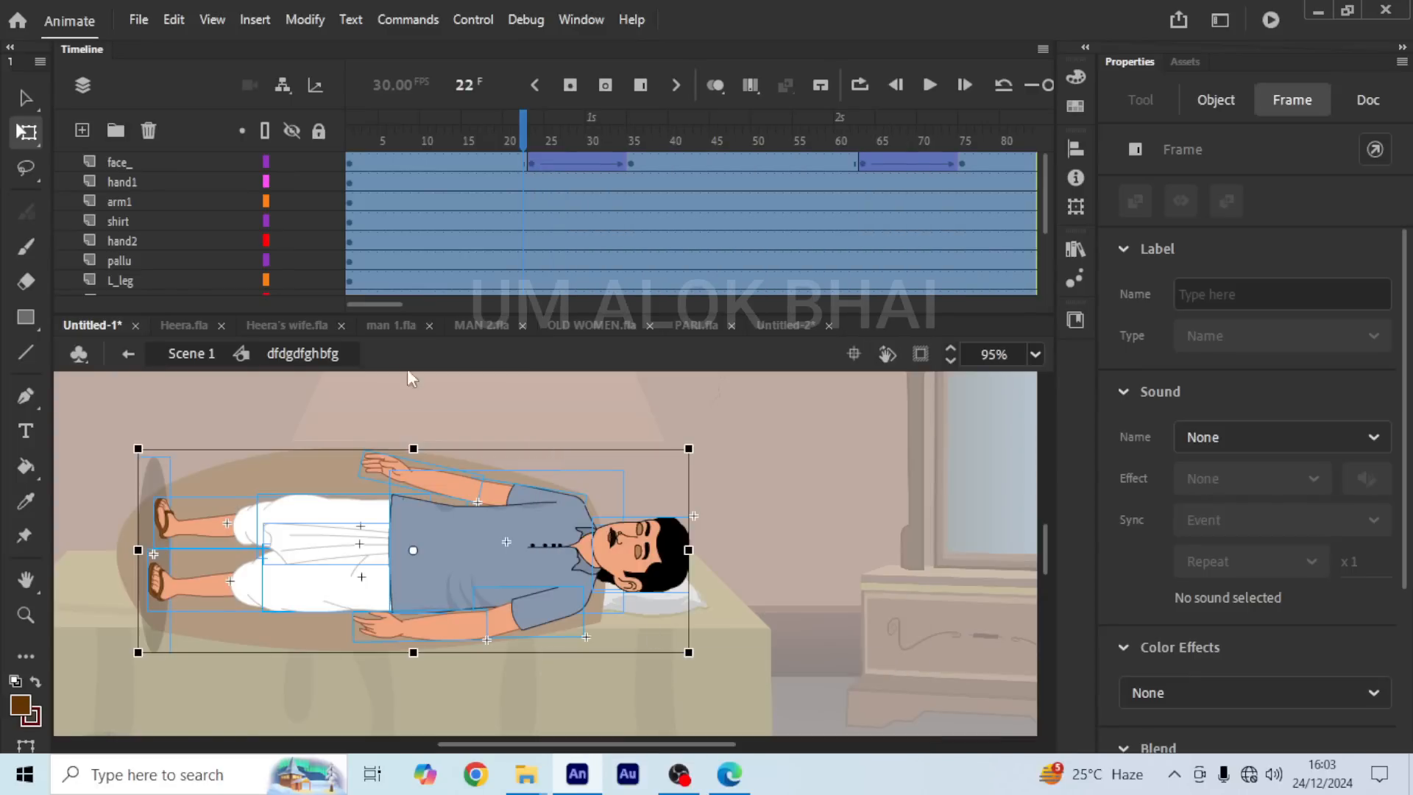
Step: Return to Scene 1 and play the bed scene from its start to review the slowed head movement
{"action": "left_click", "coordinate": [177, 354]}
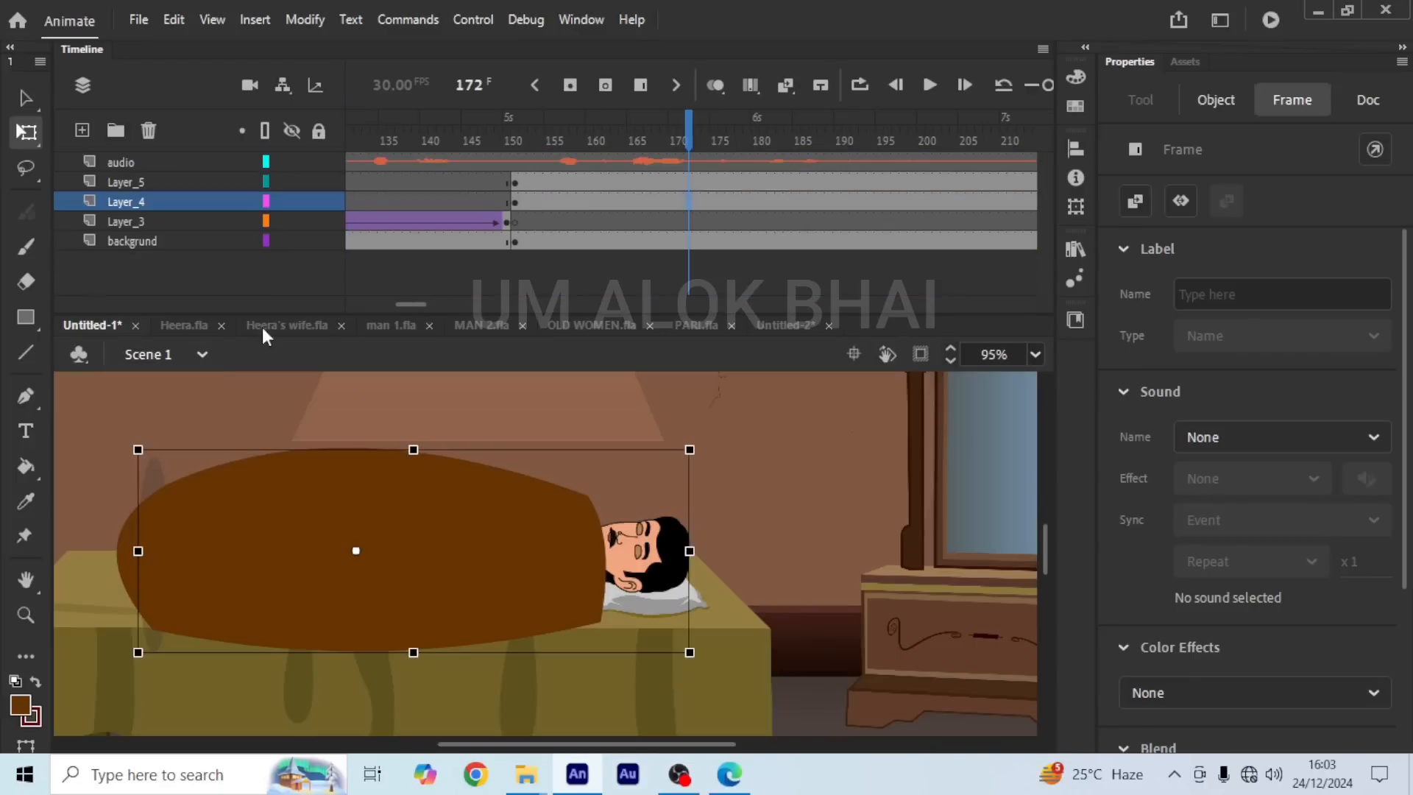
{"action": "left_click", "coordinate": [517, 131]}
{"action": "left_click", "coordinate": [929, 82]}
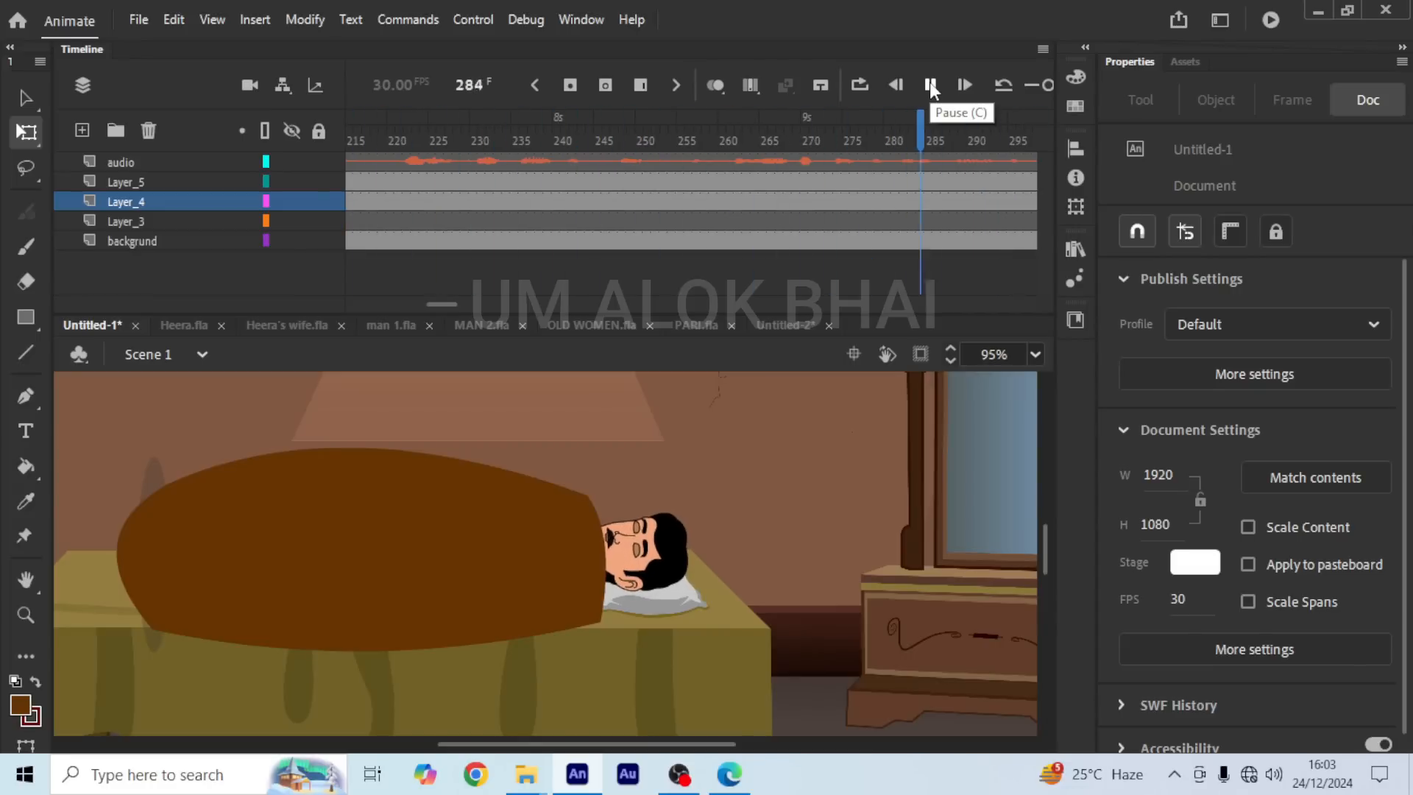
{"action": "left_click", "coordinate": [929, 84]}
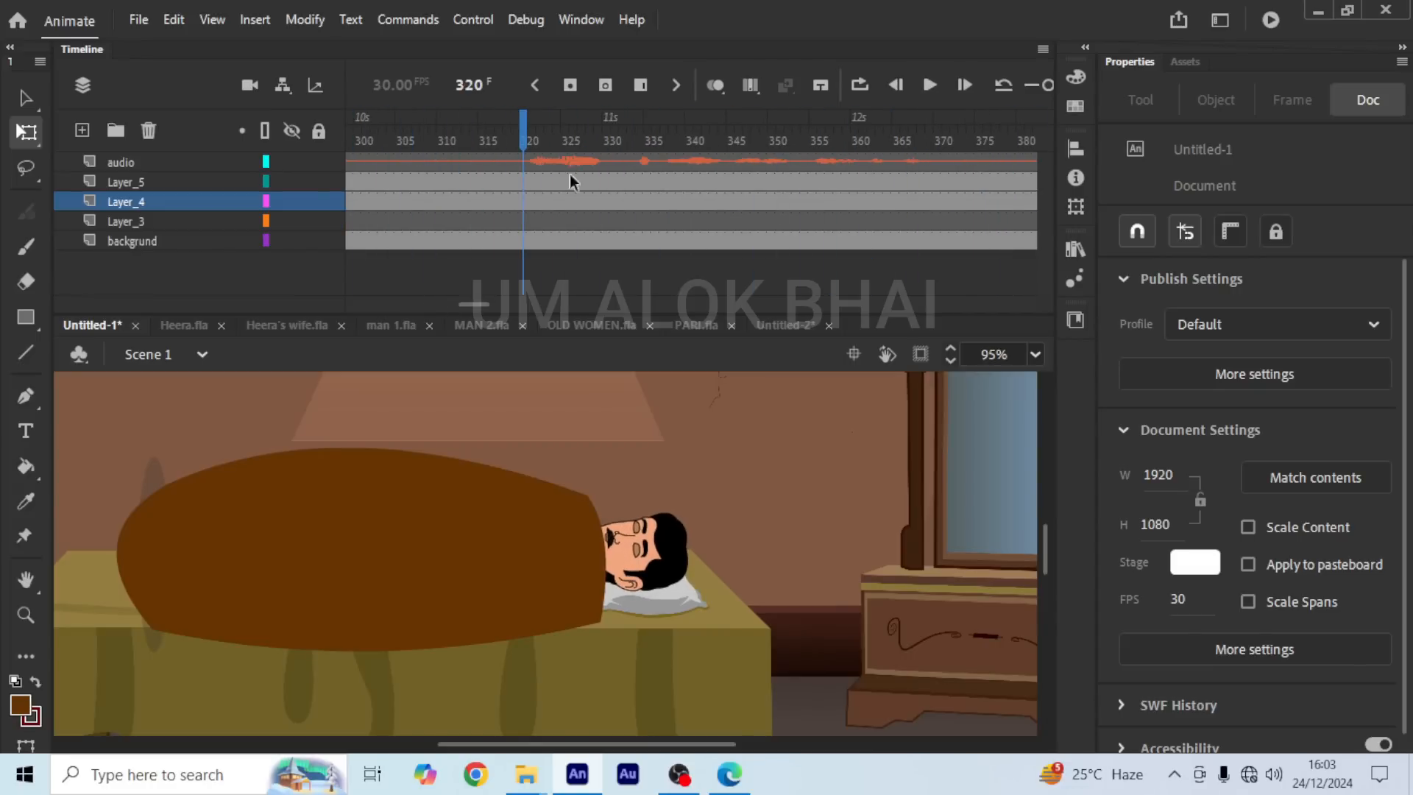
Step: View the whole room and play the narration onward from frame 320 to find where the bed scene should end
{"action": "left_click", "coordinate": [524, 220]}
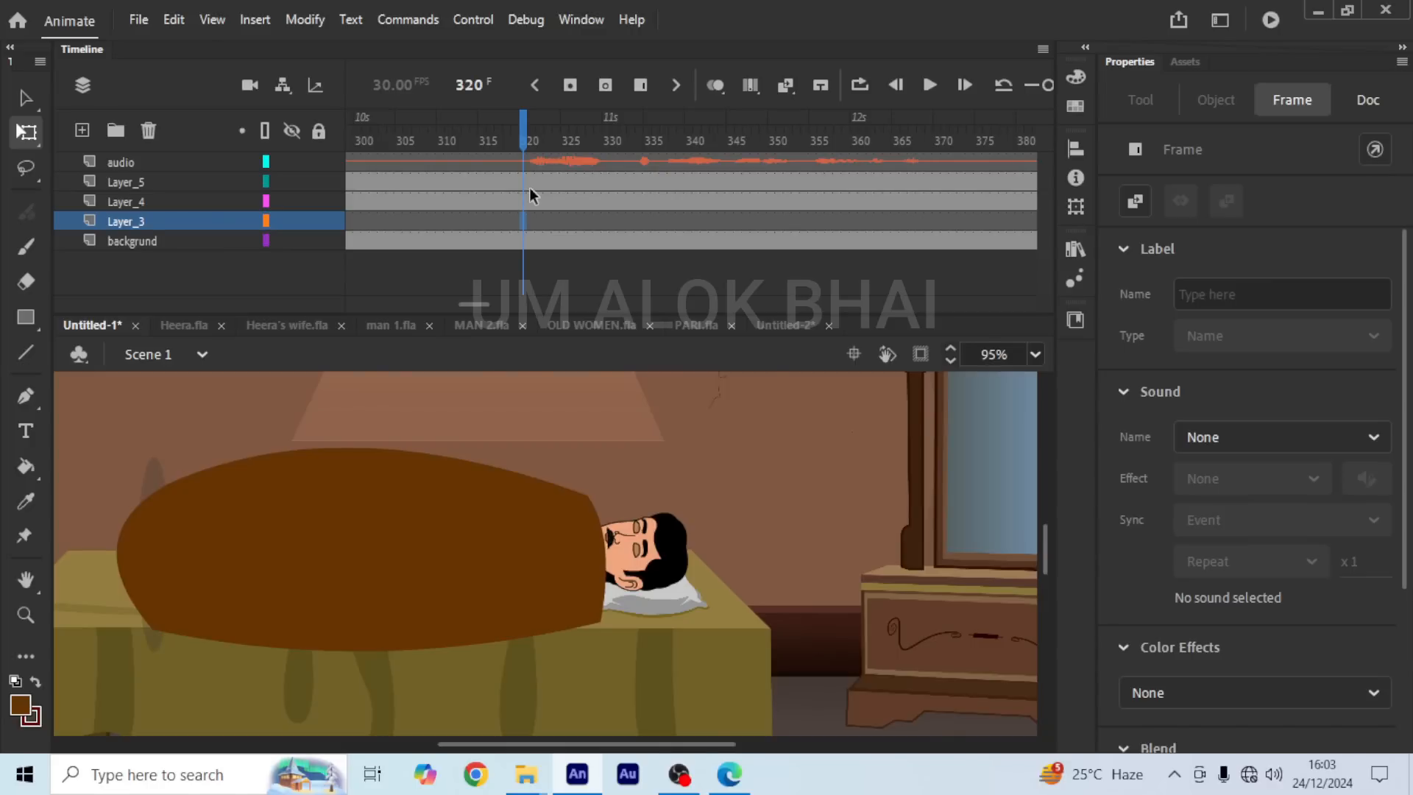
{"action": "scroll", "coordinate": [636, 487], "scroll_direction": "down", "scroll_amount": 6}
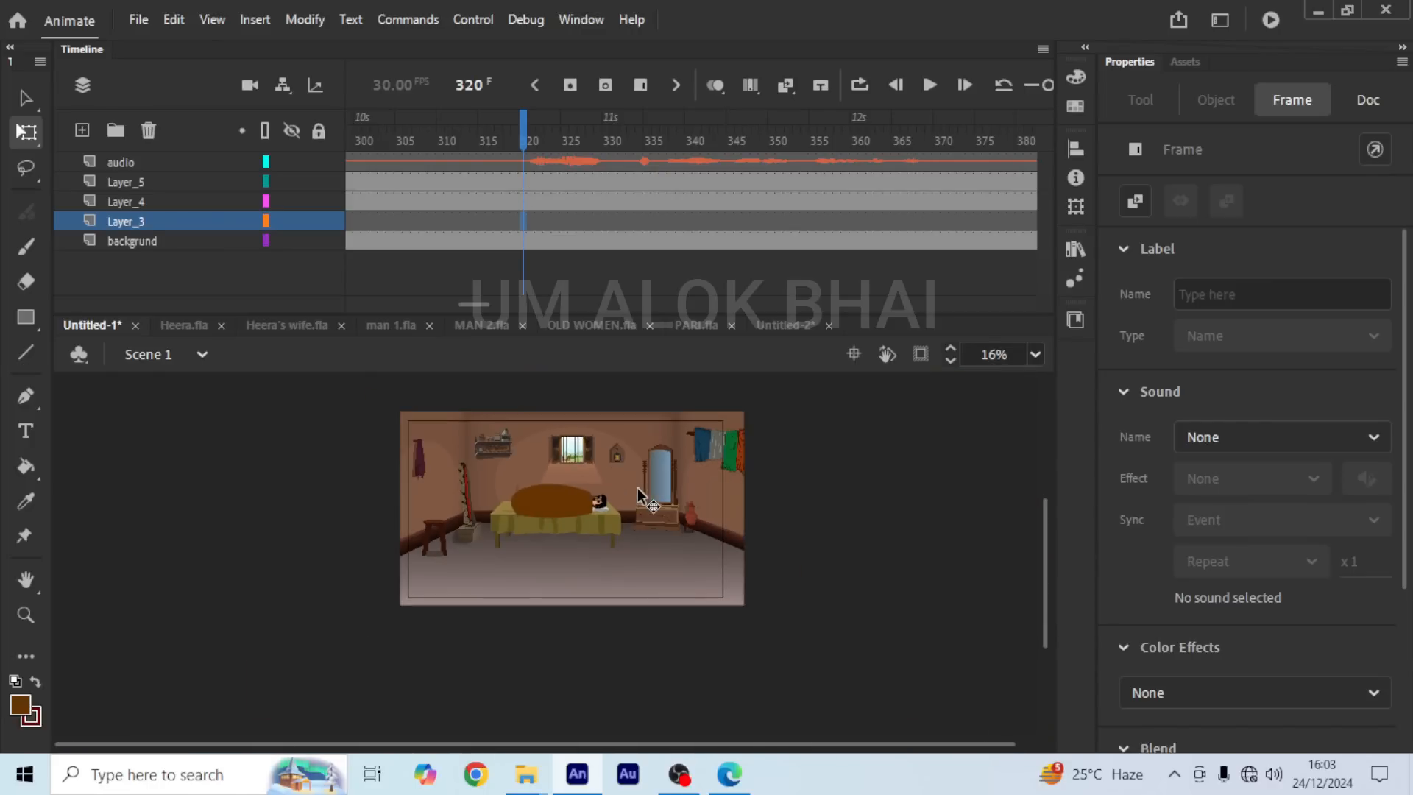
{"action": "left_click", "coordinate": [661, 435]}
{"action": "scroll", "coordinate": [552, 504], "scroll_direction": "up", "scroll_amount": 4}
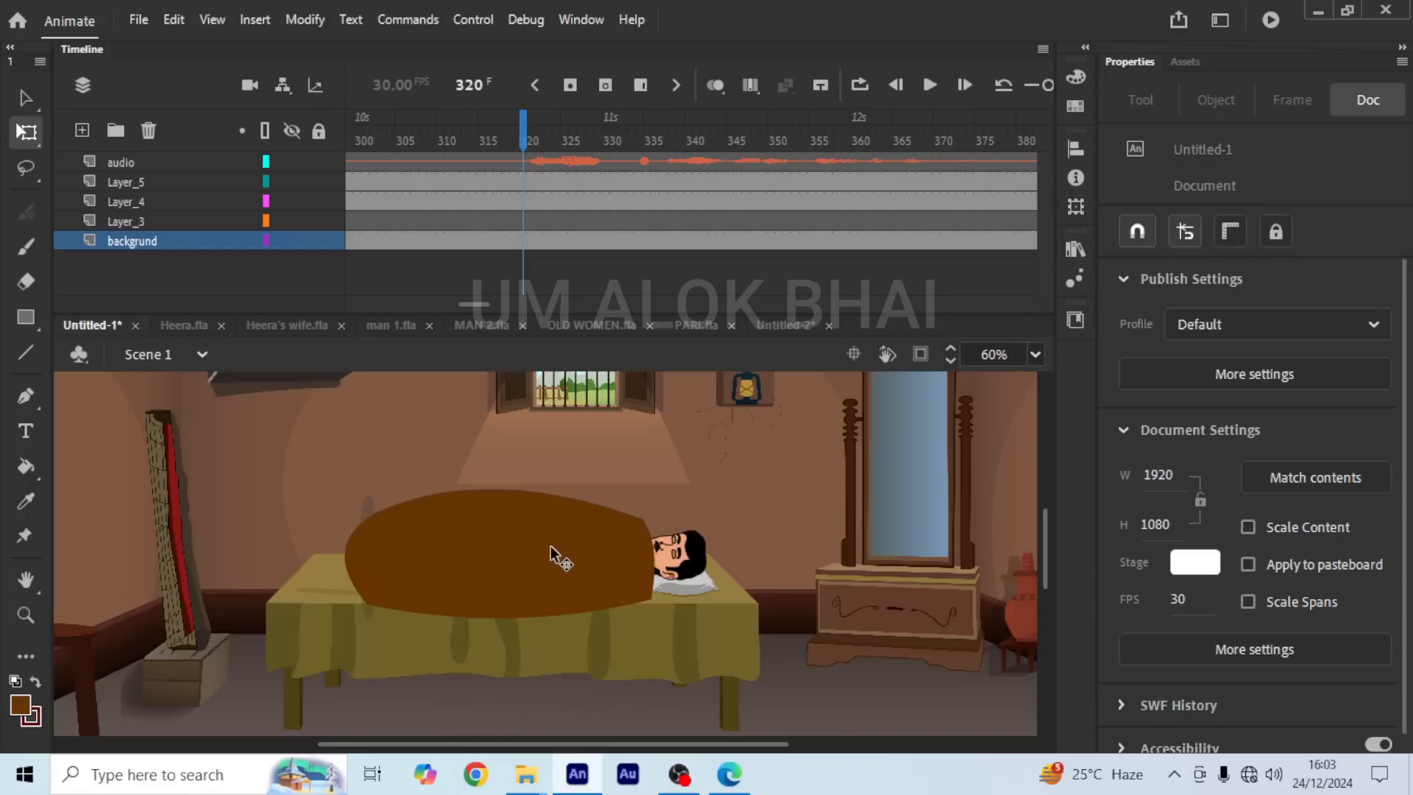
{"action": "scroll", "coordinate": [552, 545], "scroll_direction": "down", "scroll_amount": 3}
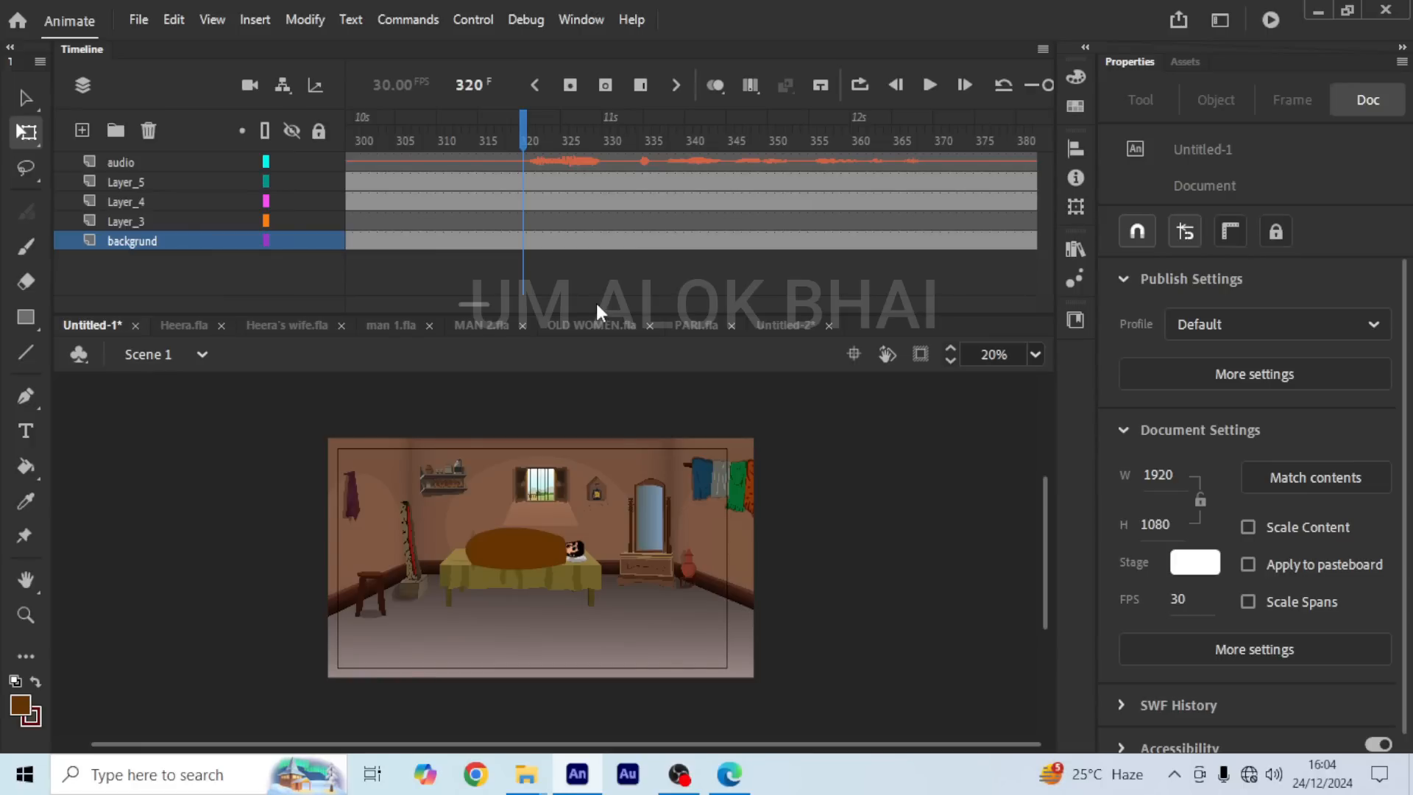
{"action": "left_click", "coordinate": [923, 84]}
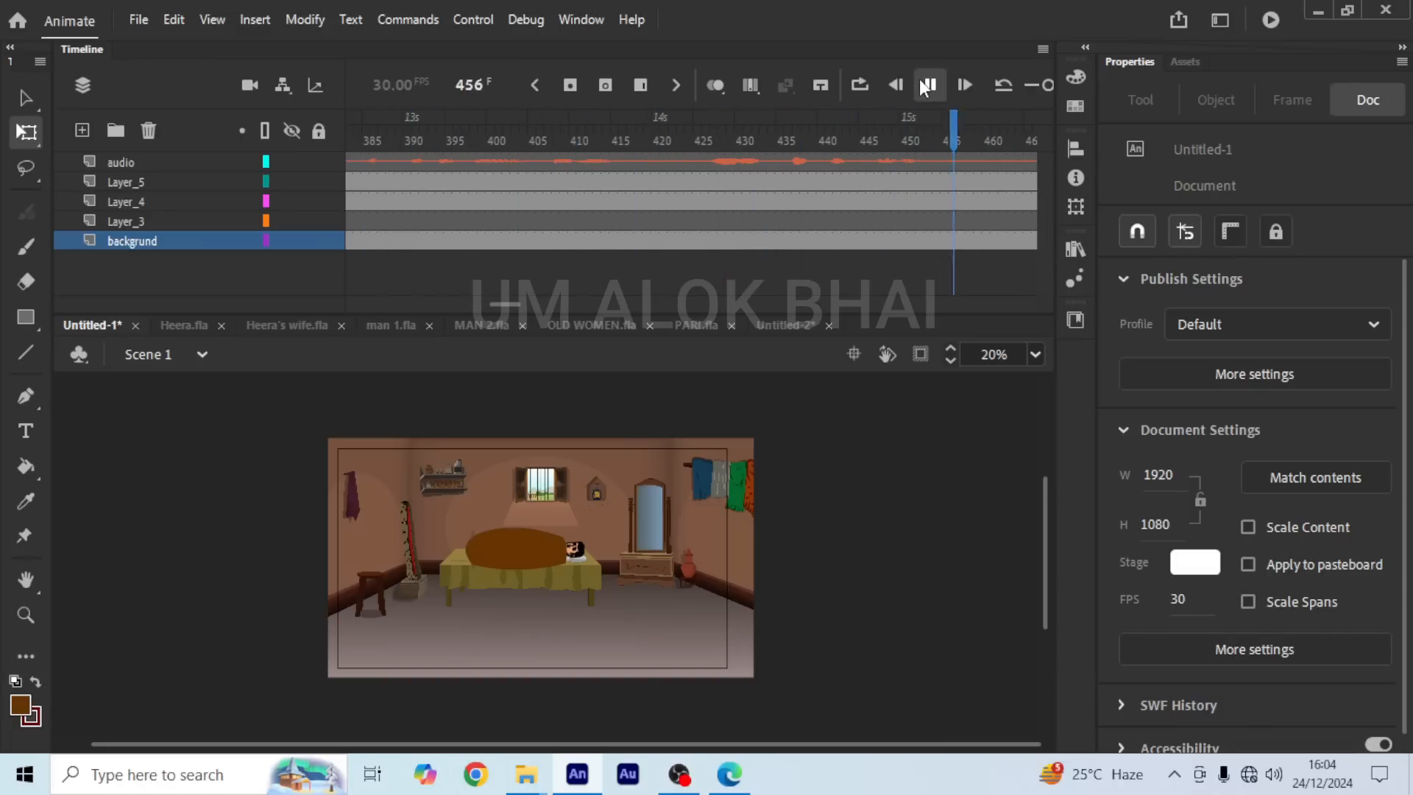
{"action": "left_click", "coordinate": [927, 85]}
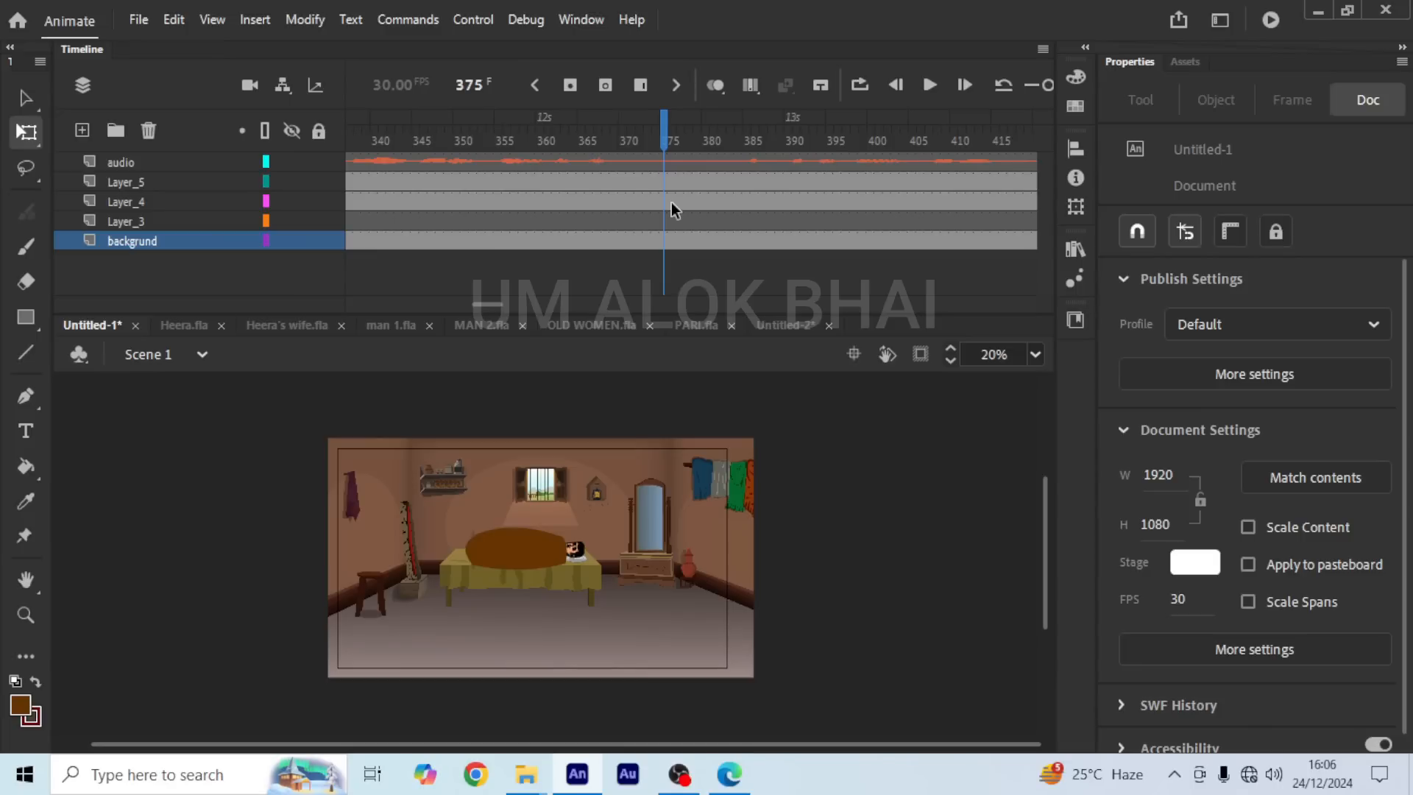
Step: Insert keyframes at frame 379 on Layer_5, Layer_4 and the backgrund layer
{"action": "left_click", "coordinate": [696, 181]}
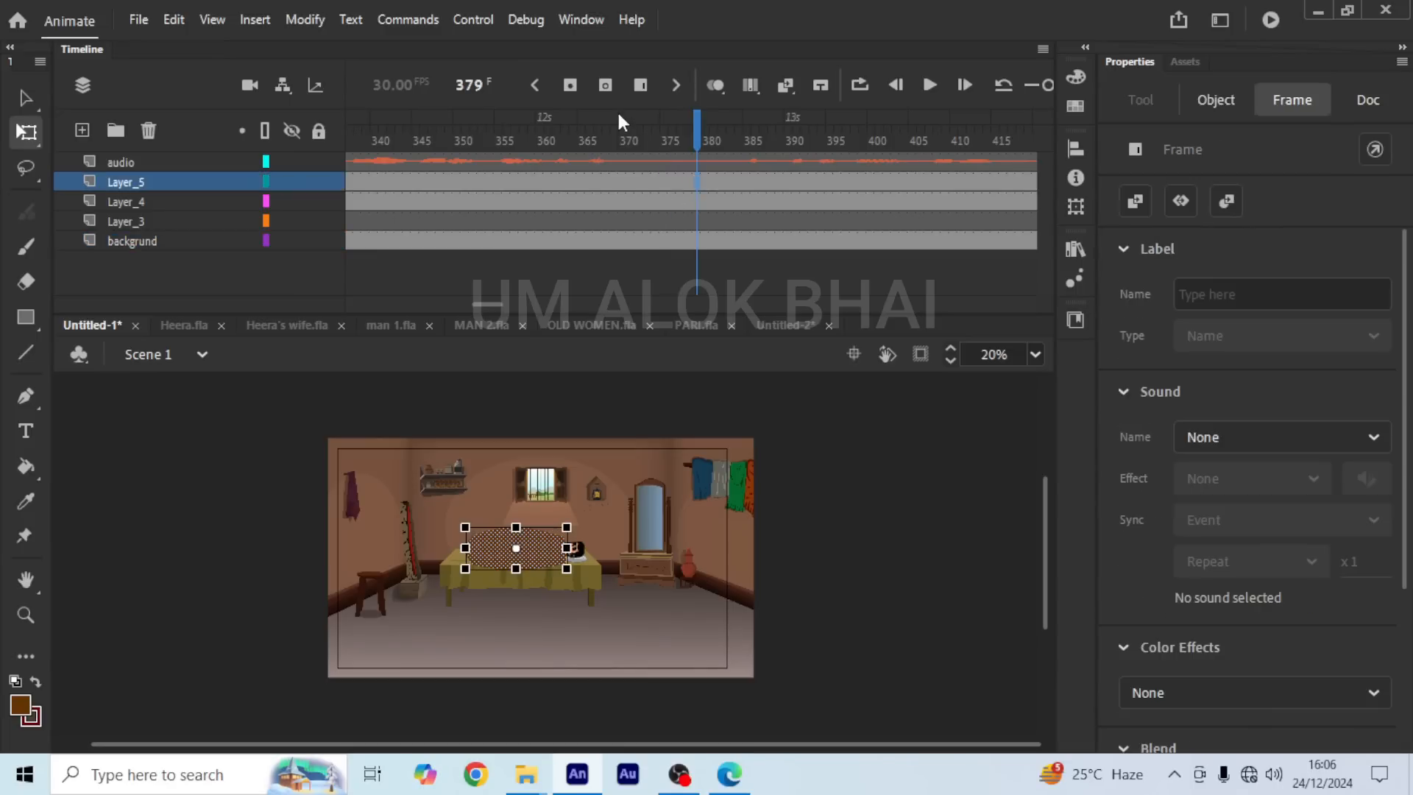
{"action": "key", "text": "F6"}
{"action": "left_click", "coordinate": [695, 202]}
{"action": "left_click", "coordinate": [700, 240]}
{"action": "key", "text": "F6"}
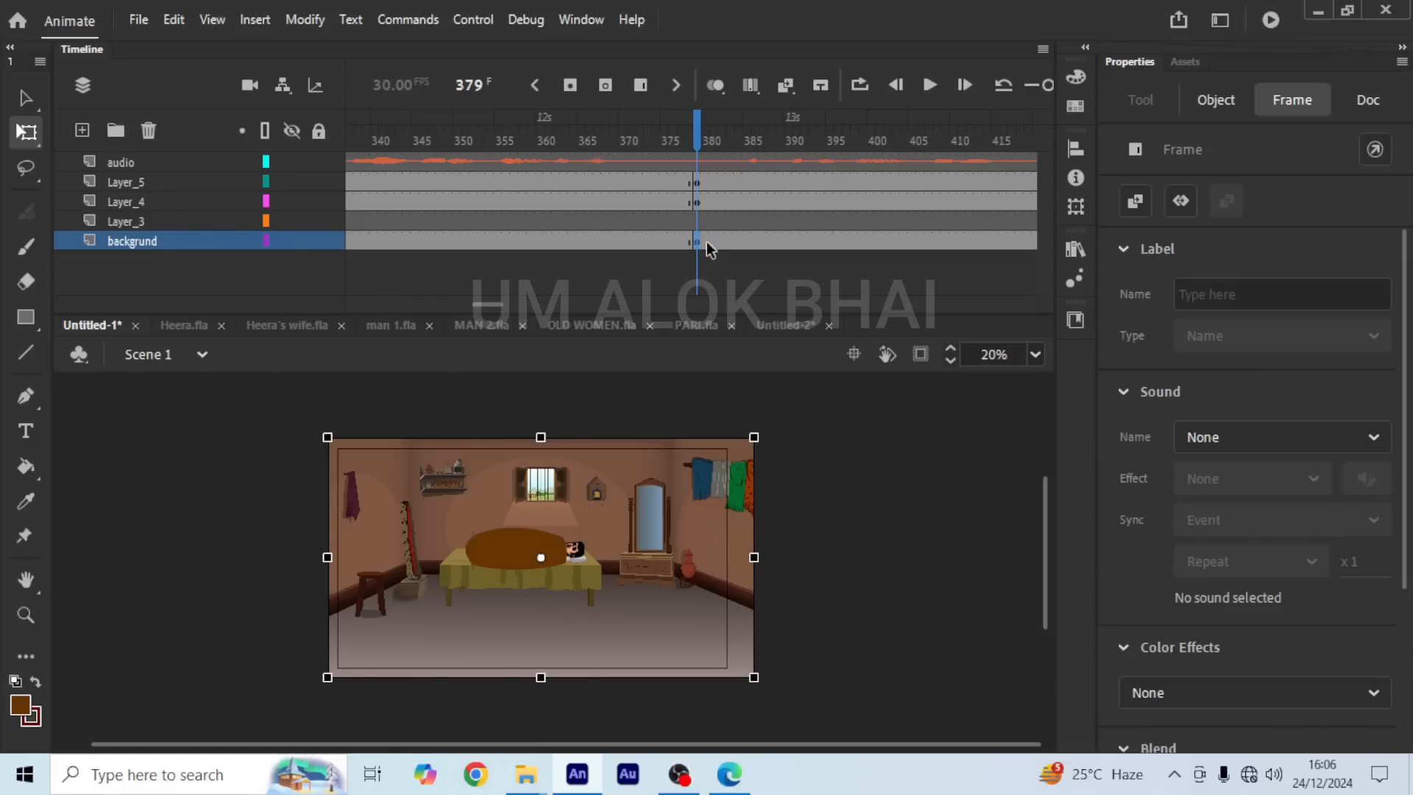
Step: Play the remaining narration past its end and insert keyframes at frame 476 on Layer_5, Layer_4 and the backgrund layer
{"action": "left_click", "coordinate": [928, 87]}
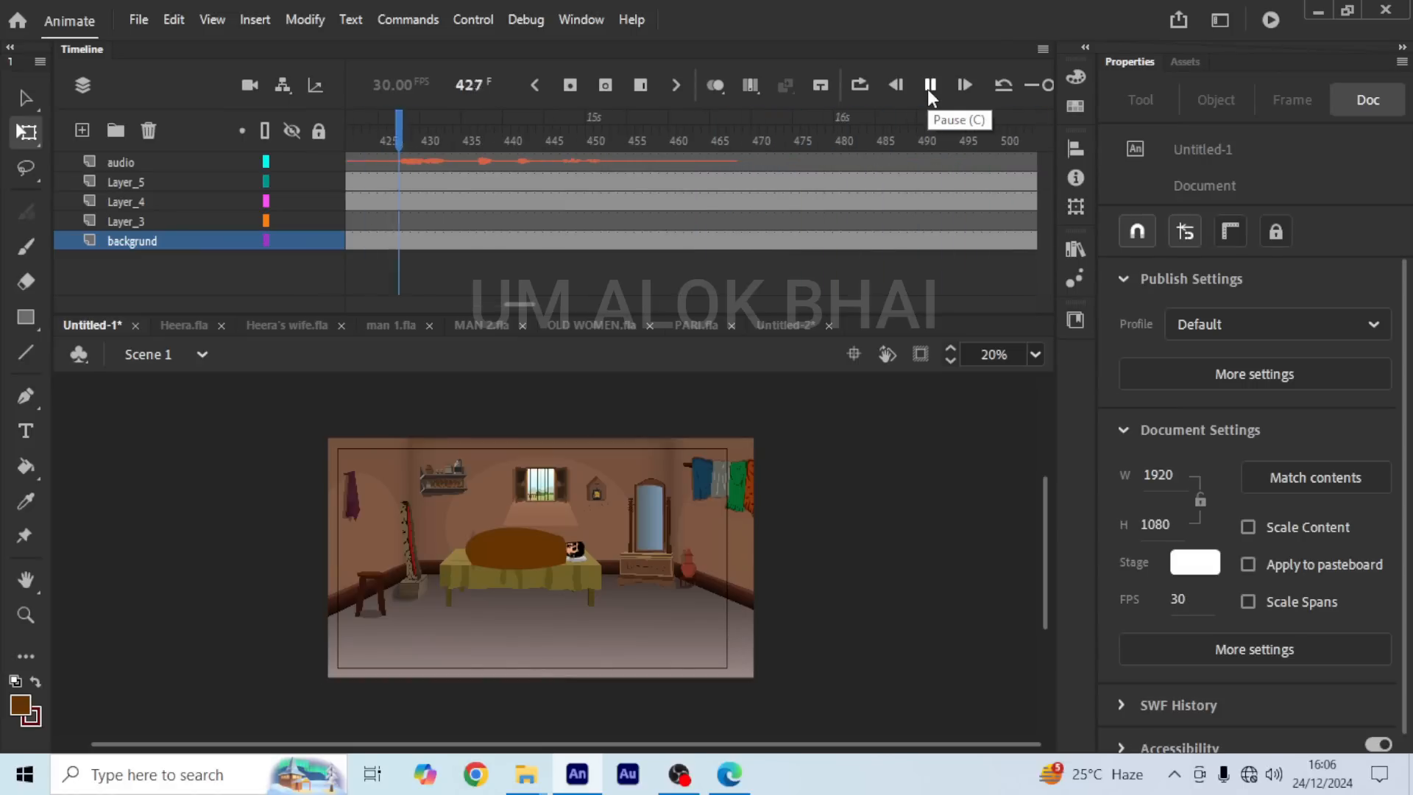
{"action": "left_click", "coordinate": [928, 86]}
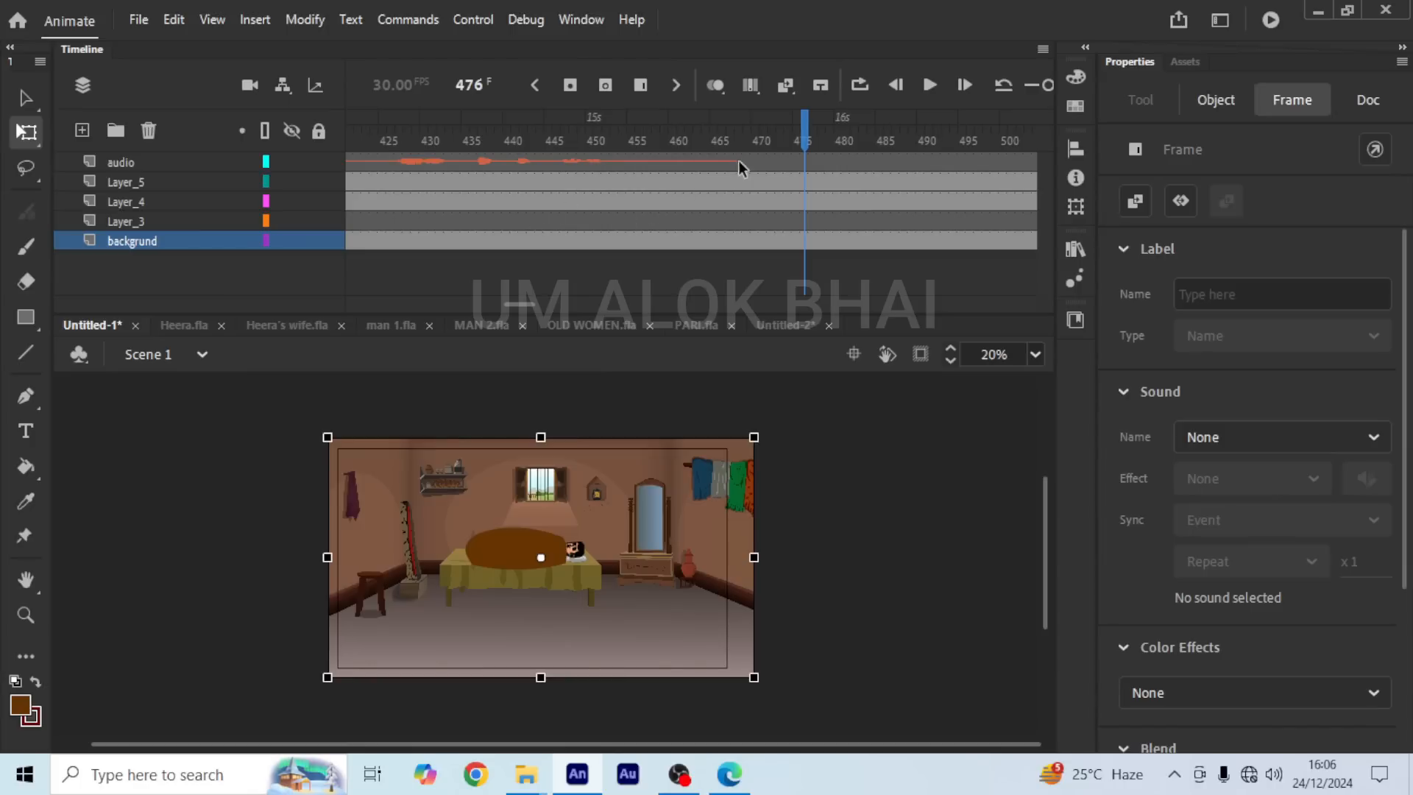
{"action": "left_click", "coordinate": [801, 179]}
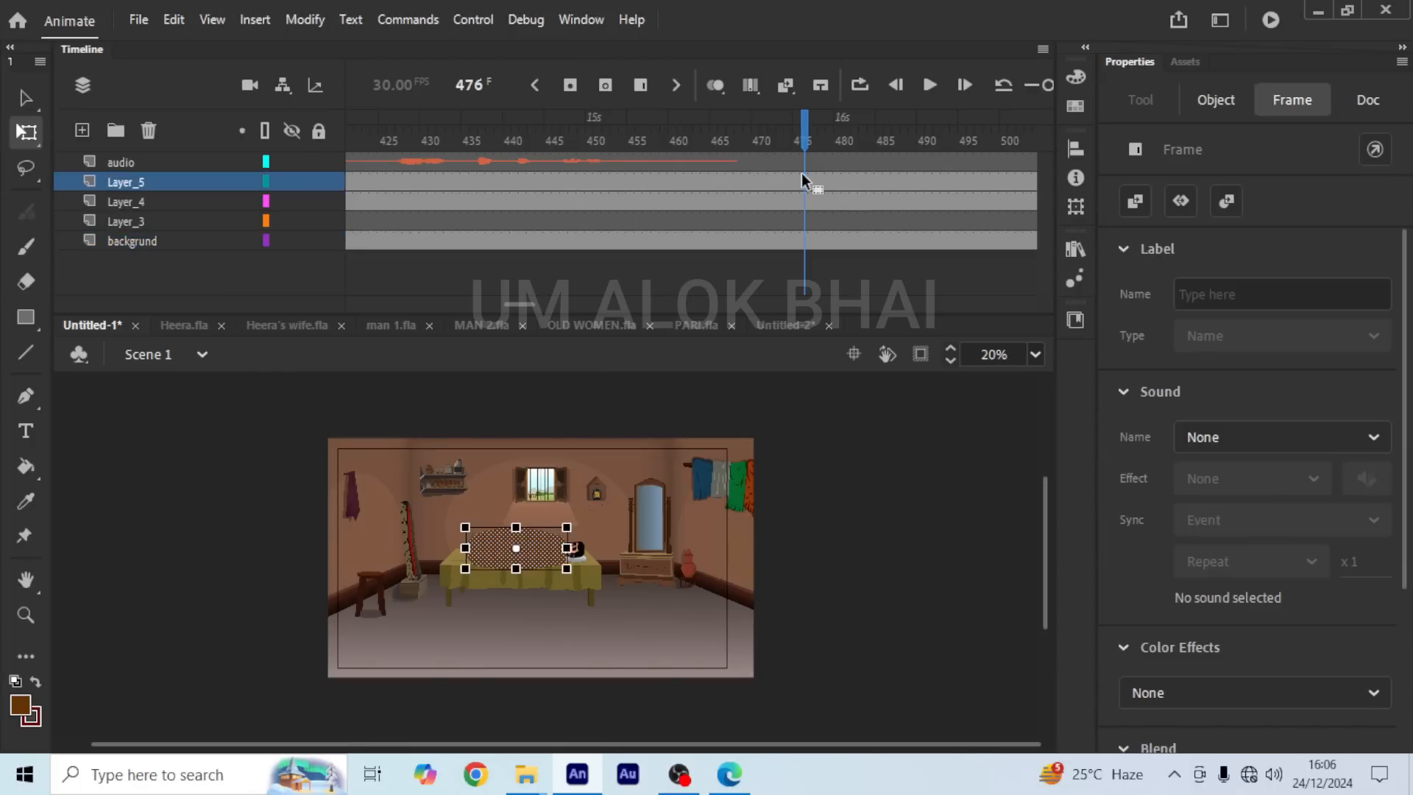
{"action": "left_click", "coordinate": [804, 201]}
{"action": "left_click", "coordinate": [804, 237]}
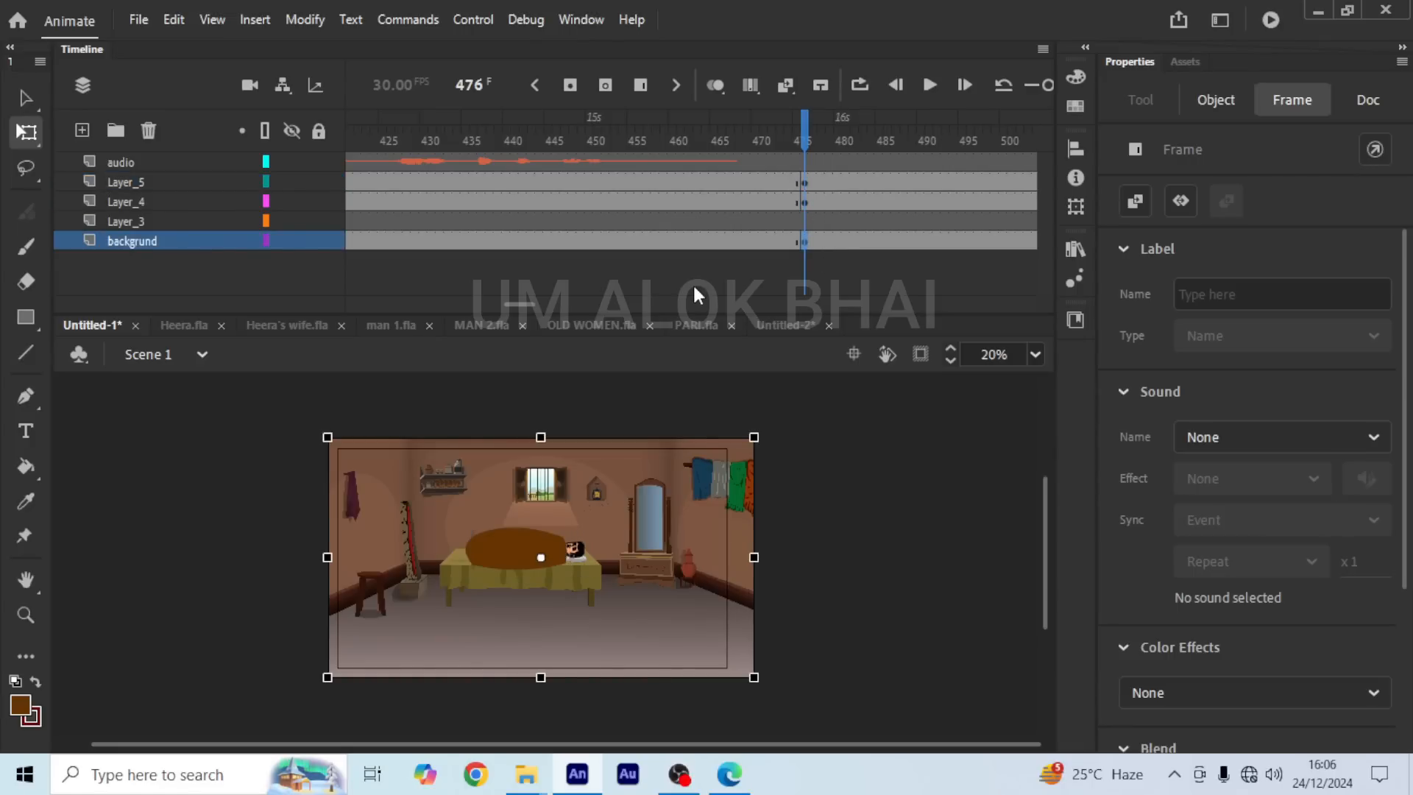
Step: Clear the bed scene between the two keyframe sets by inserting blank keyframes at frame 380 on Layer_5, Layer_4 and the backgrund layer
{"action": "left_click_drag", "start_coordinate": [517, 303], "coordinate": [501, 303]}
{"action": "left_click", "coordinate": [500, 173]}
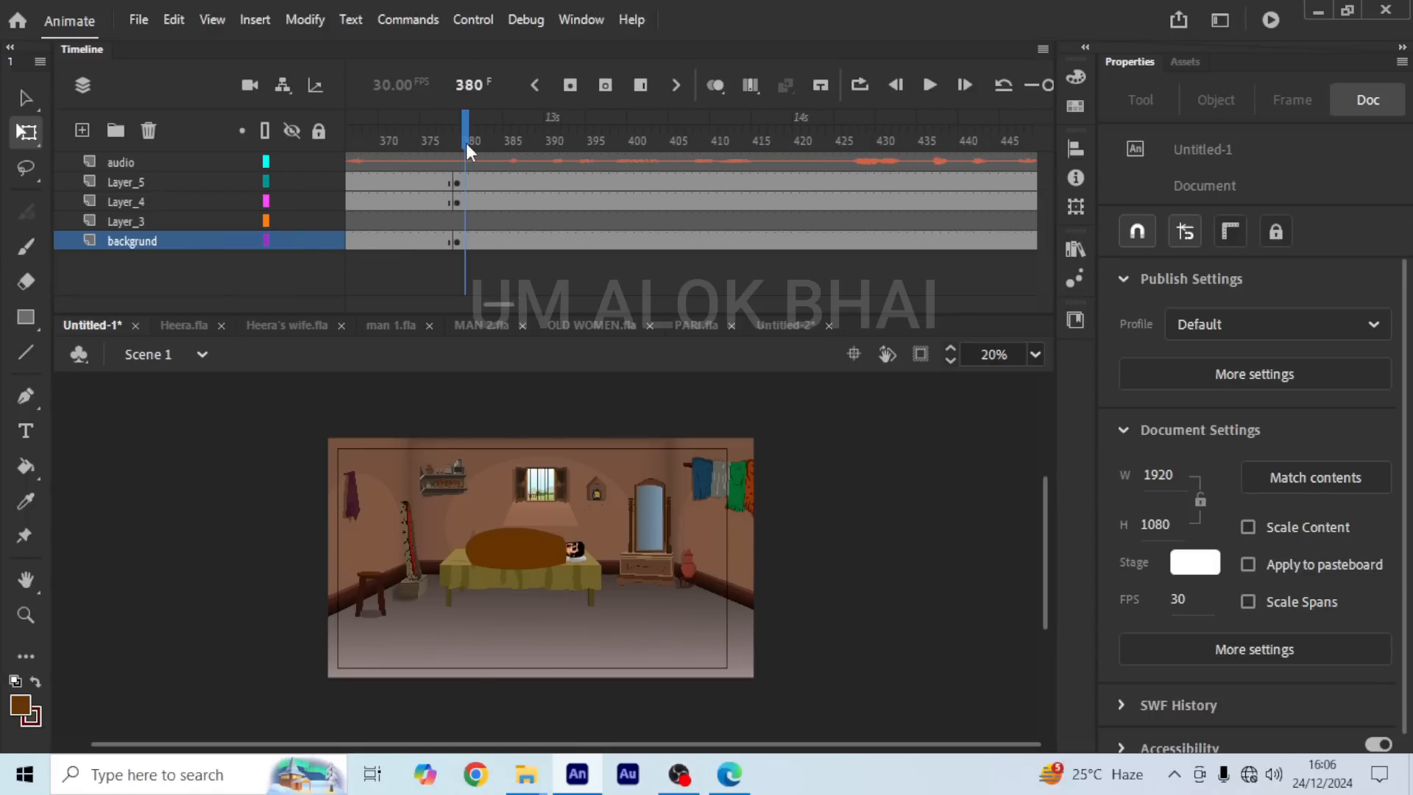
{"action": "left_click_drag", "start_coordinate": [491, 303], "coordinate": [519, 308]}
{"action": "left_click", "coordinate": [677, 143]}
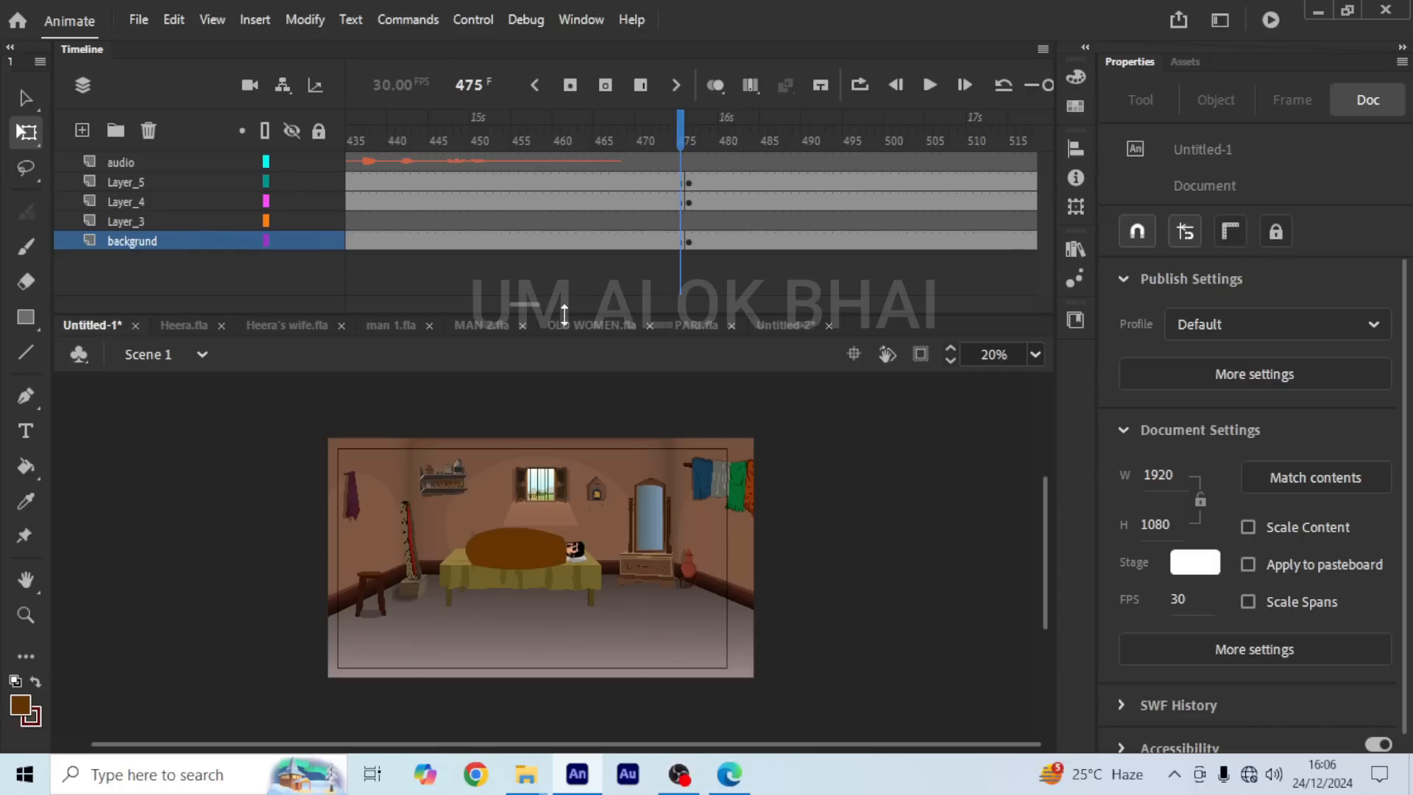
{"action": "left_click_drag", "start_coordinate": [522, 302], "coordinate": [485, 299]}
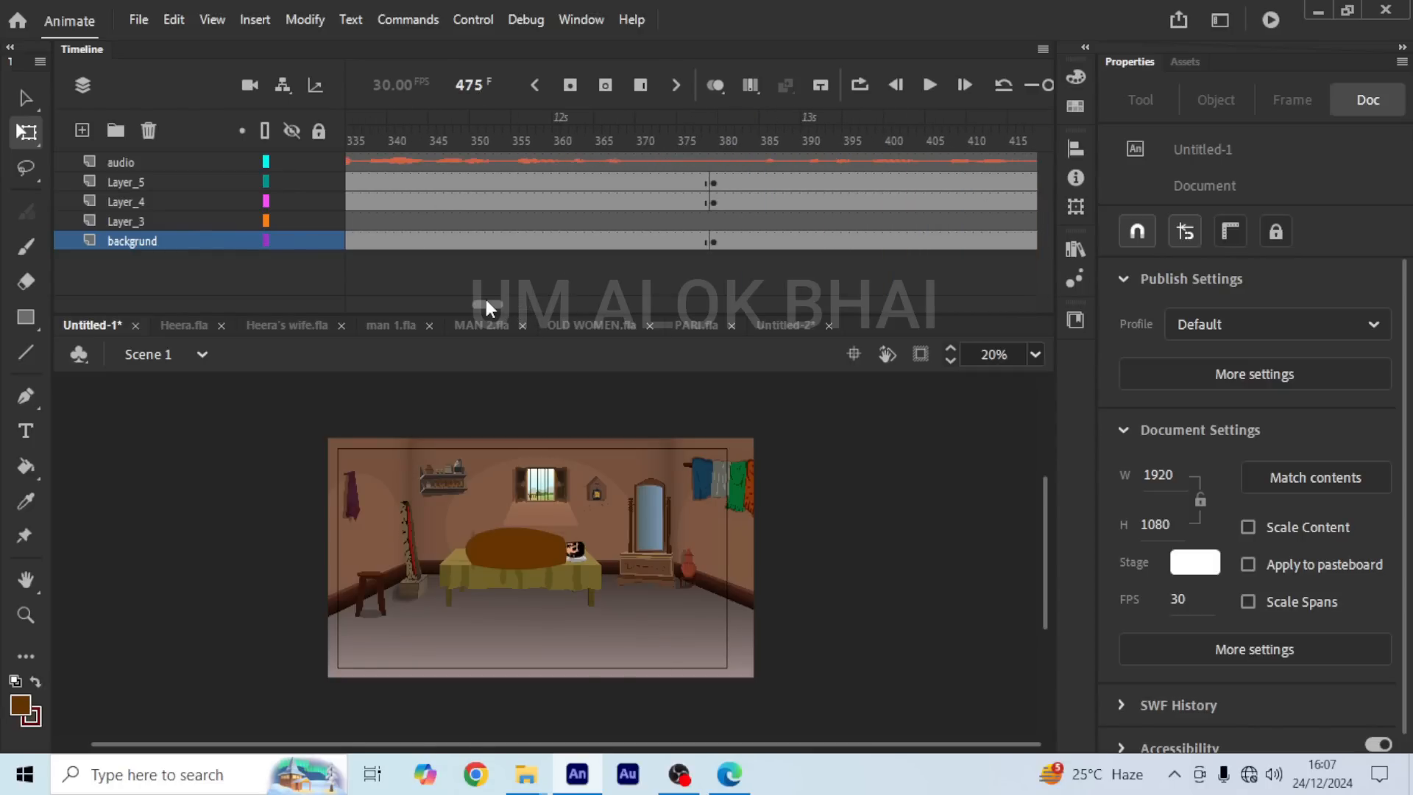
{"action": "left_click", "coordinate": [628, 182]}
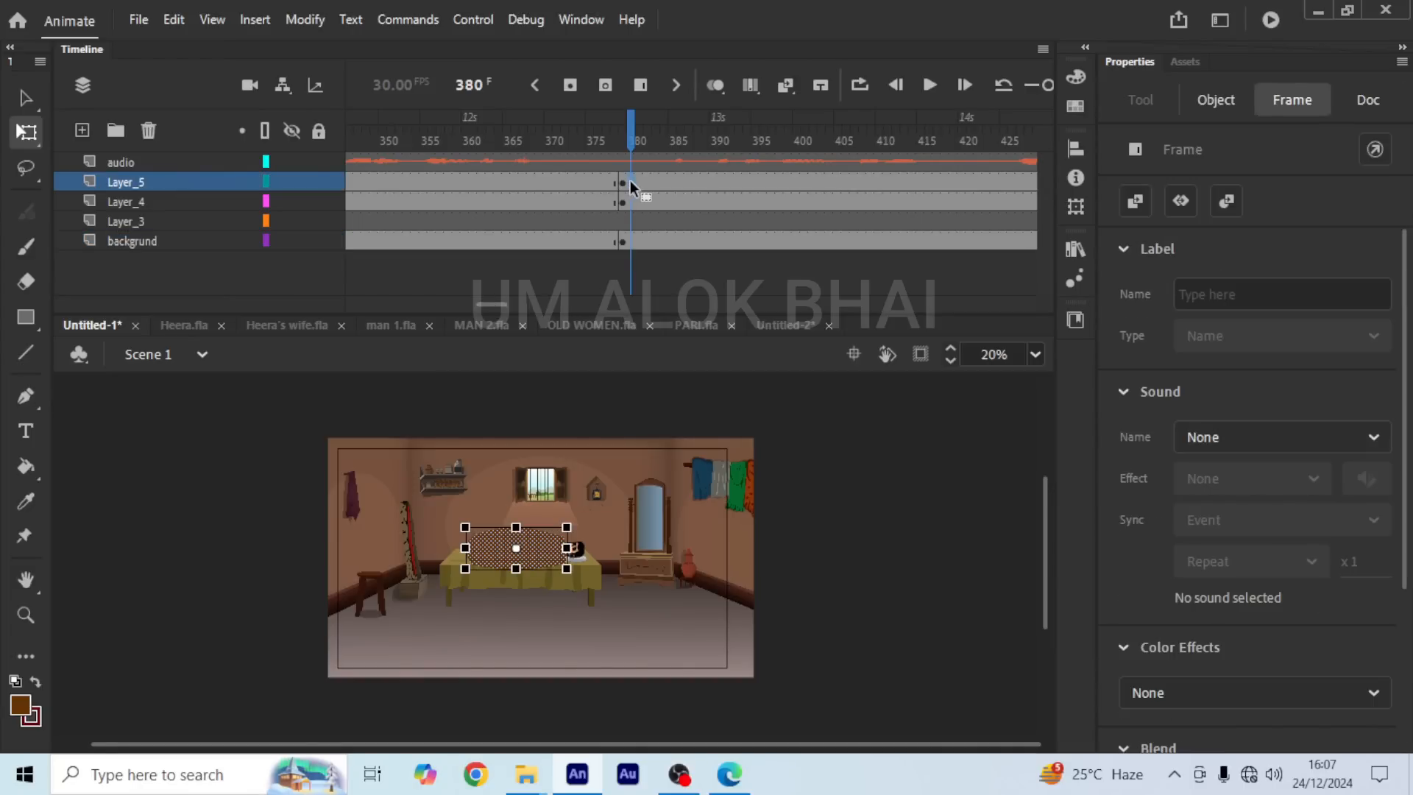
{"action": "key", "text": "F7"}
{"action": "left_click", "coordinate": [629, 202]}
{"action": "key", "text": "F7"}
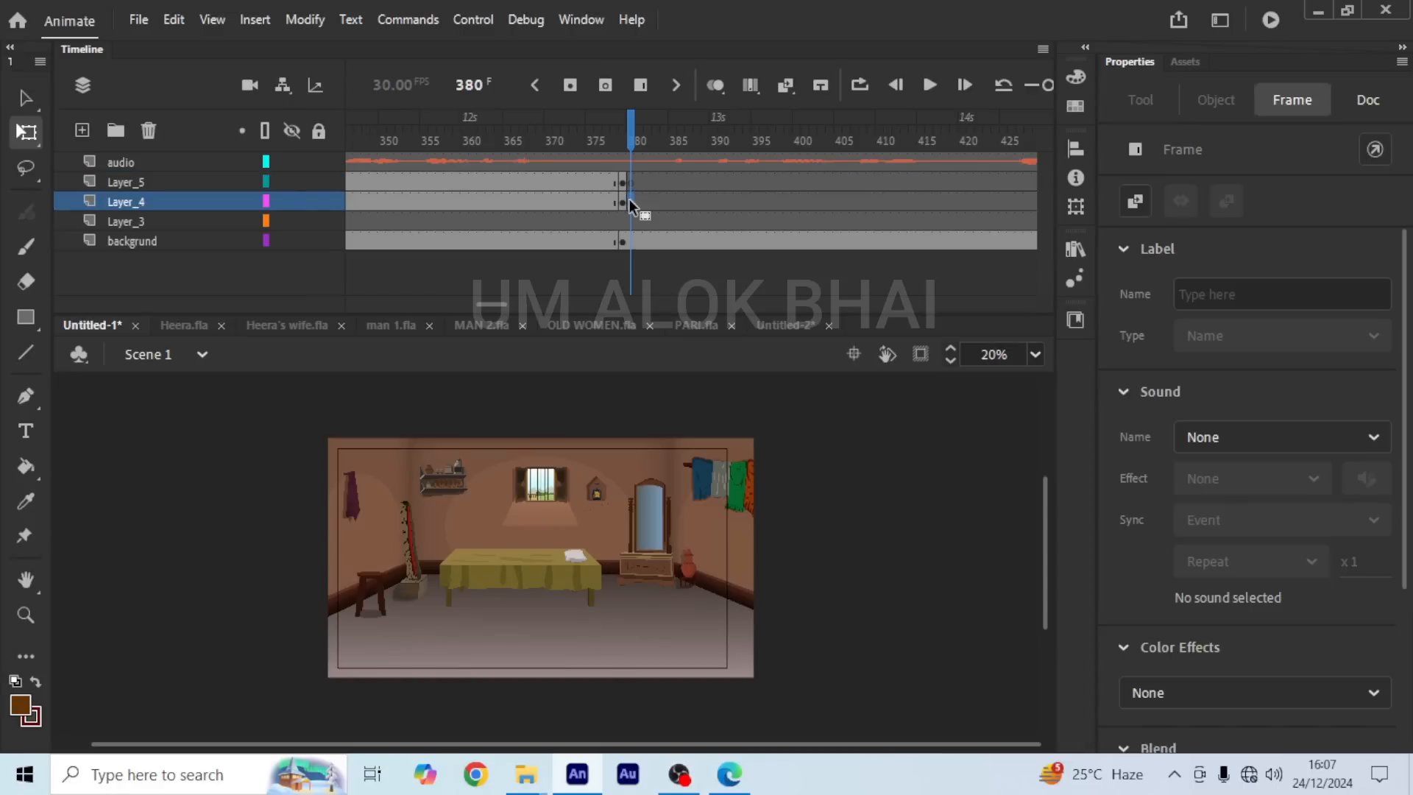
{"action": "left_click", "coordinate": [628, 239]}
{"action": "key", "text": "F7"}
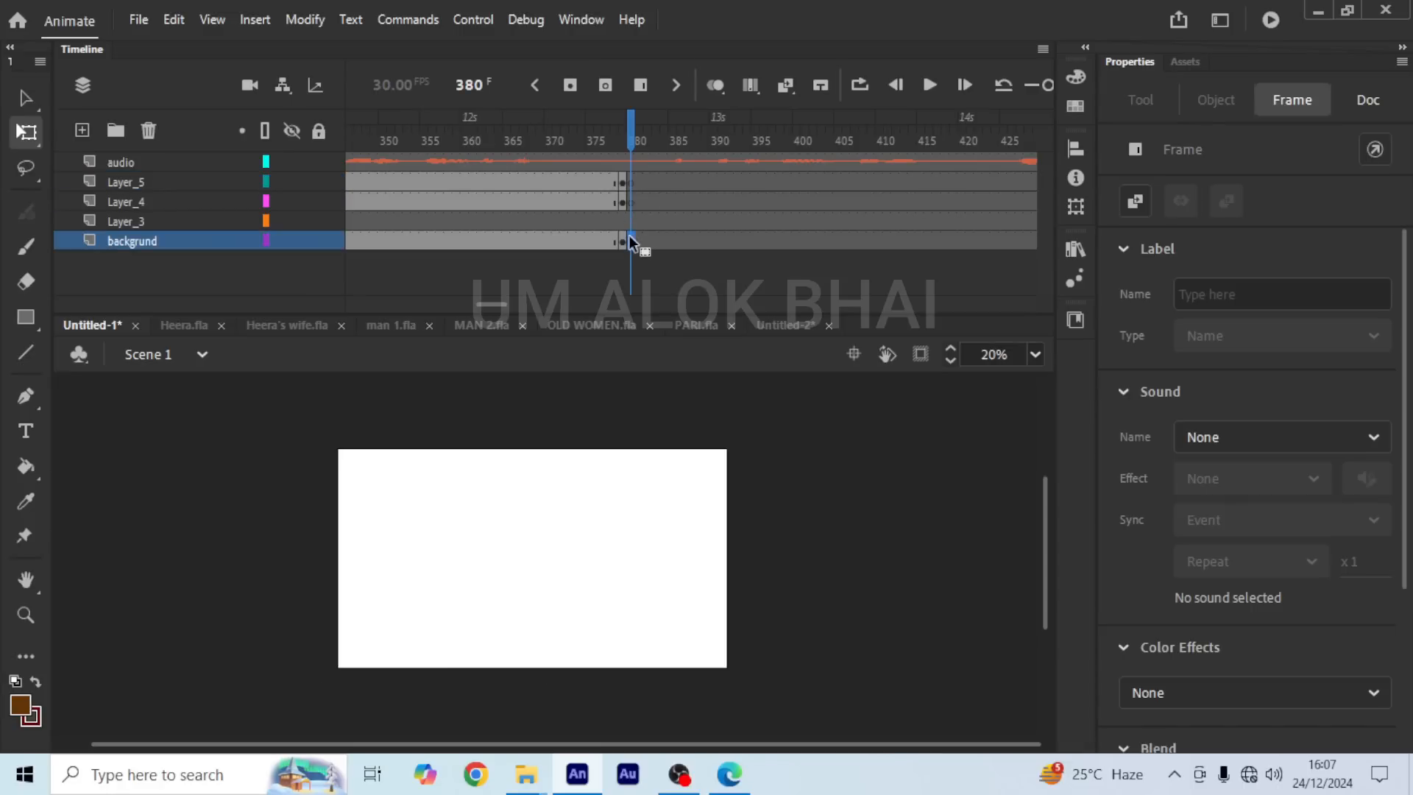
Step: Place the thatched-hut image 33.jpg from the BG BUNDLE folder on the backgrund layer at frame 380
{"action": "left_click_drag", "start_coordinate": [506, 303], "coordinate": [536, 302]}
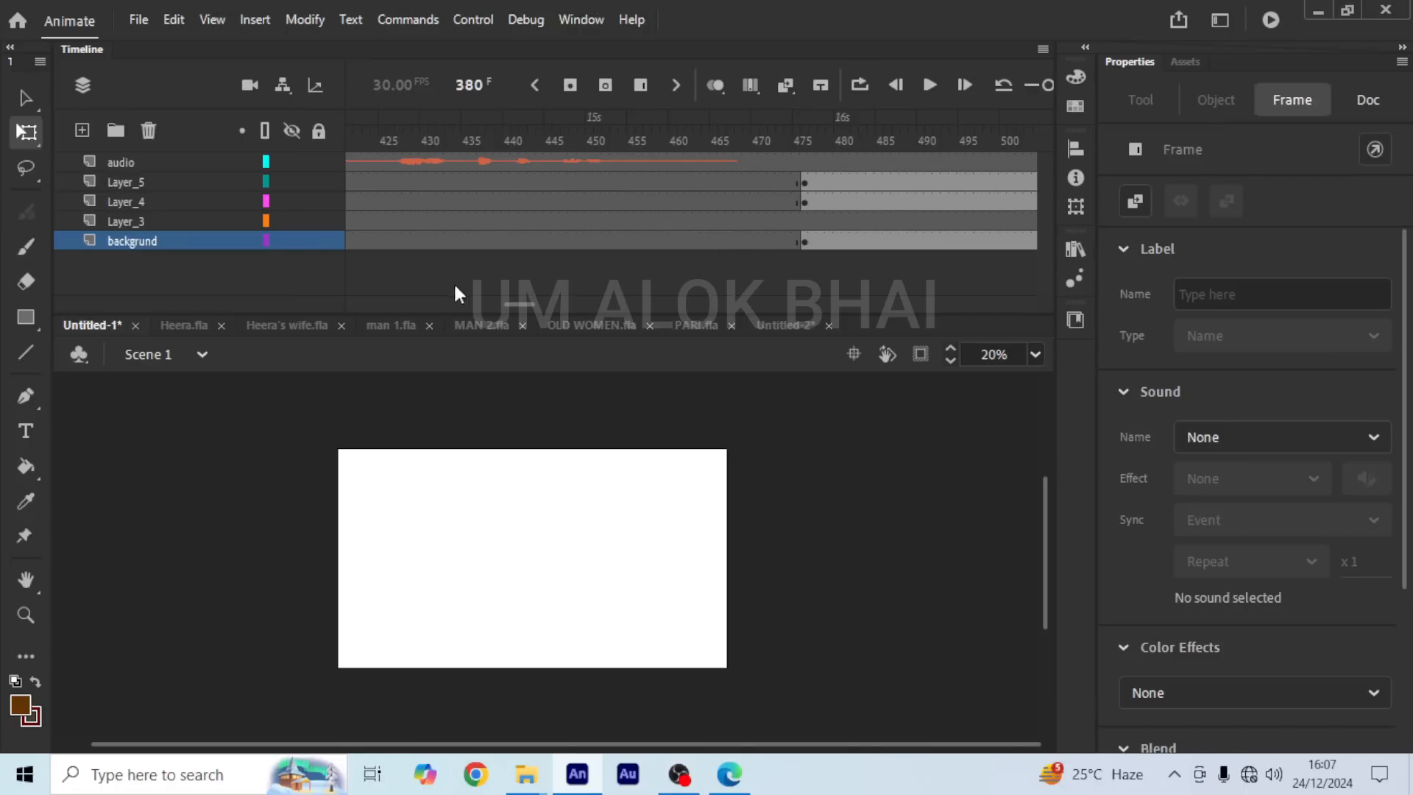
{"action": "left_click_drag", "start_coordinate": [518, 304], "coordinate": [493, 312]}
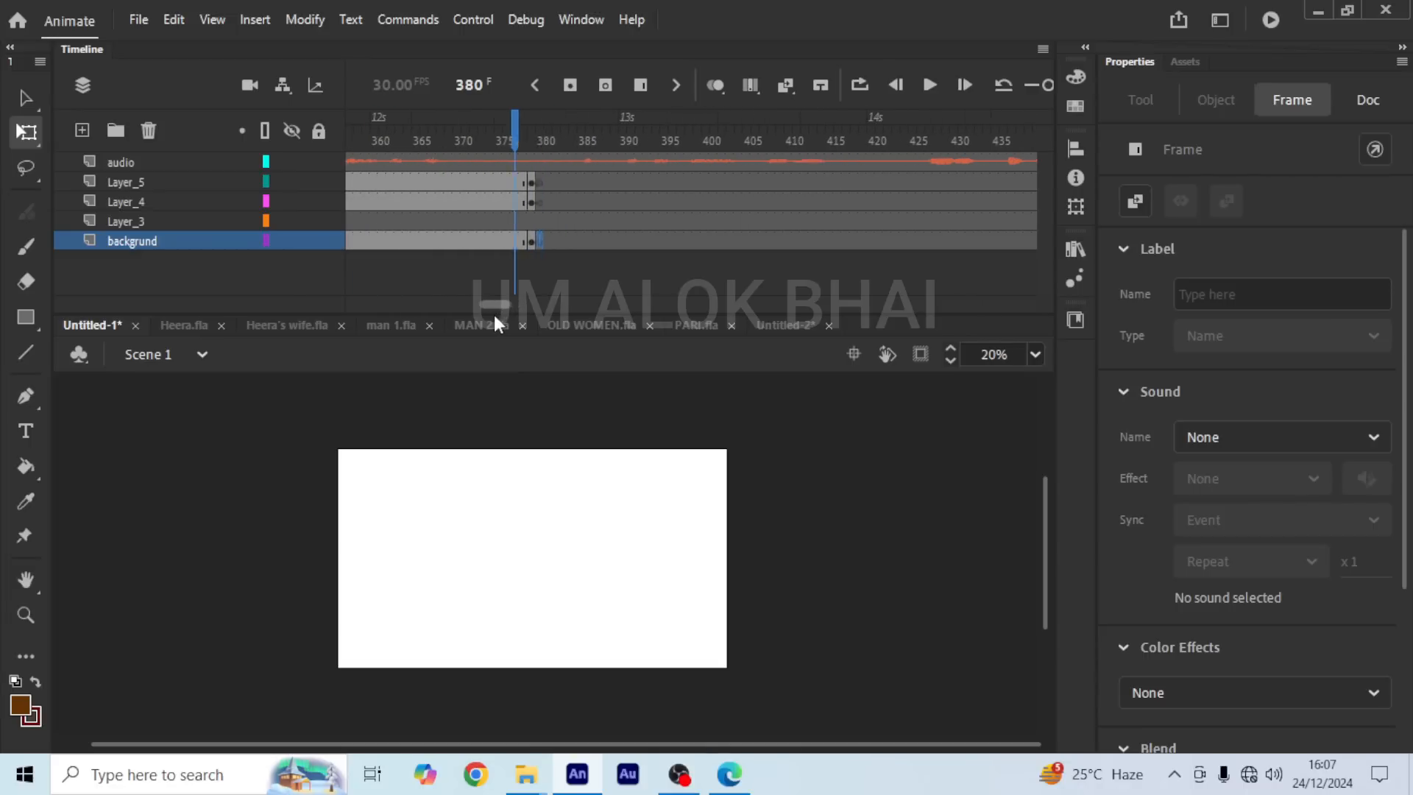
{"action": "left_click", "coordinate": [154, 241]}
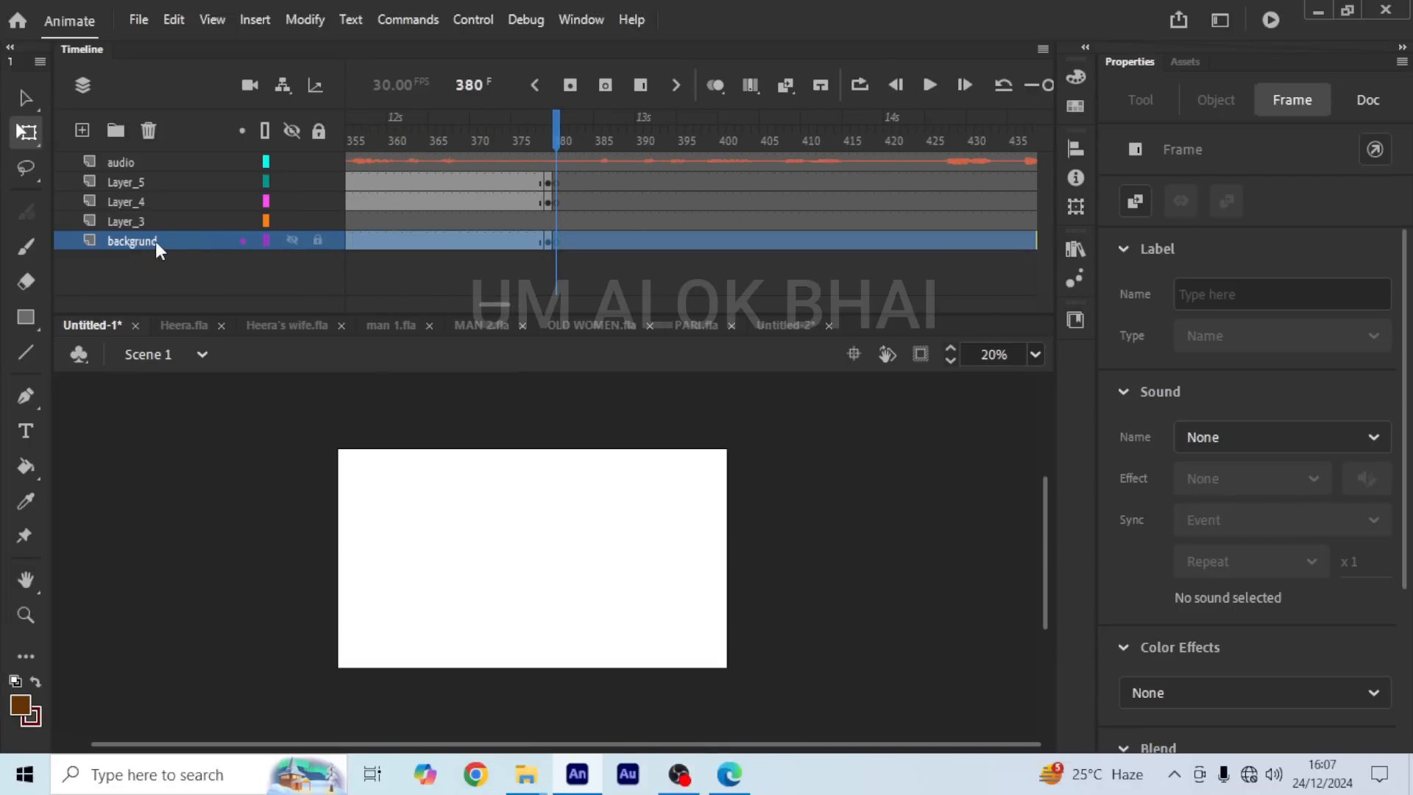
{"action": "left_click", "coordinate": [553, 243]}
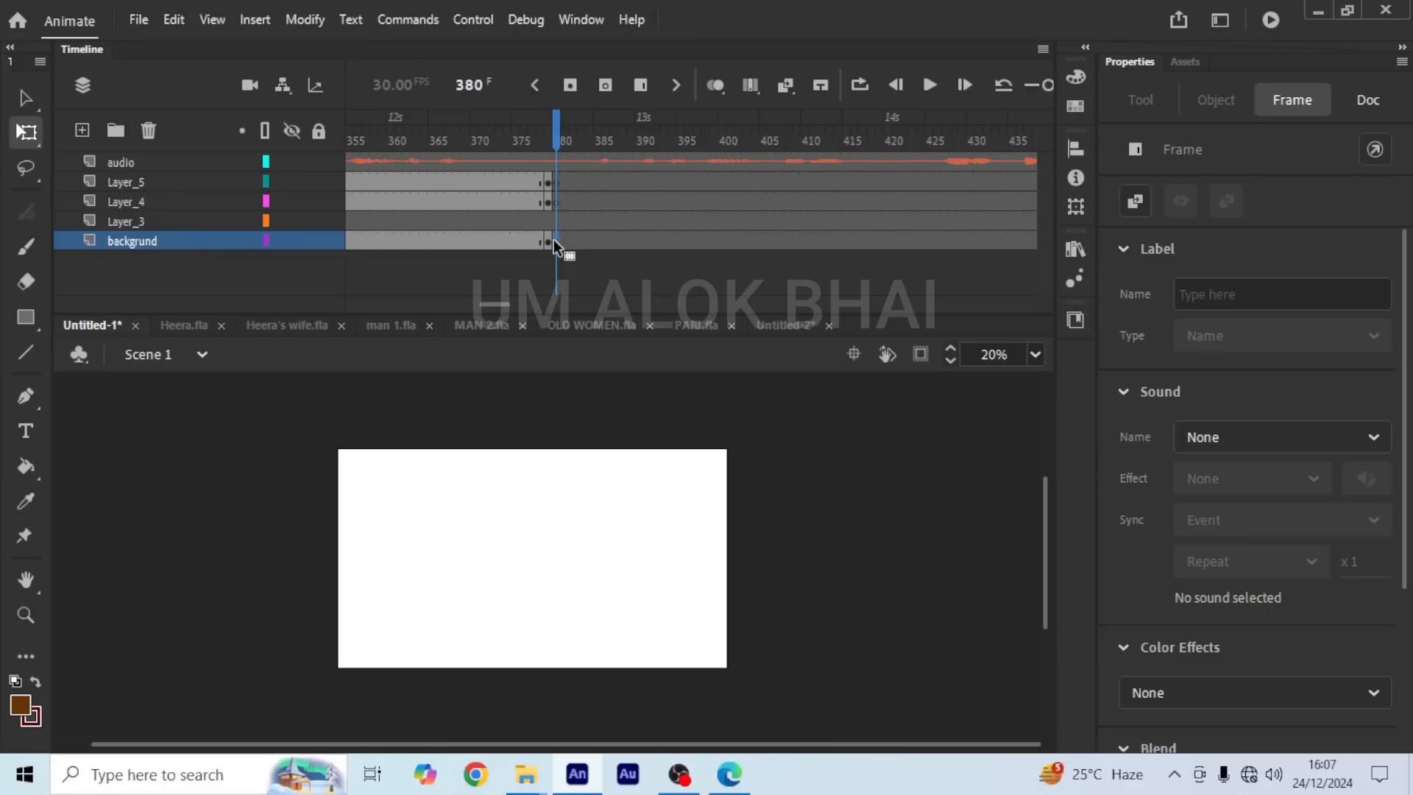
{"action": "mouse_move", "coordinate": [526, 774]}
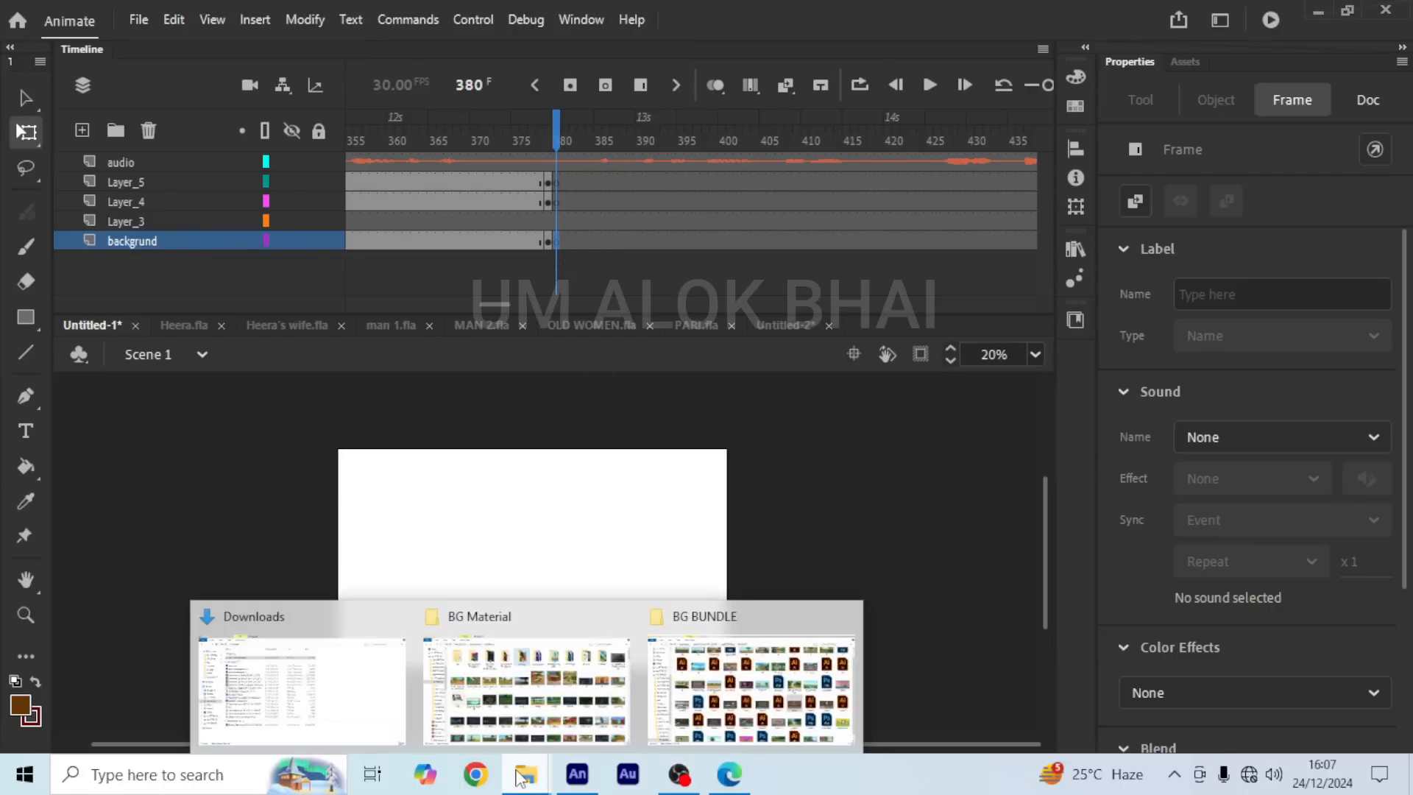
{"action": "left_click", "coordinate": [736, 684]}
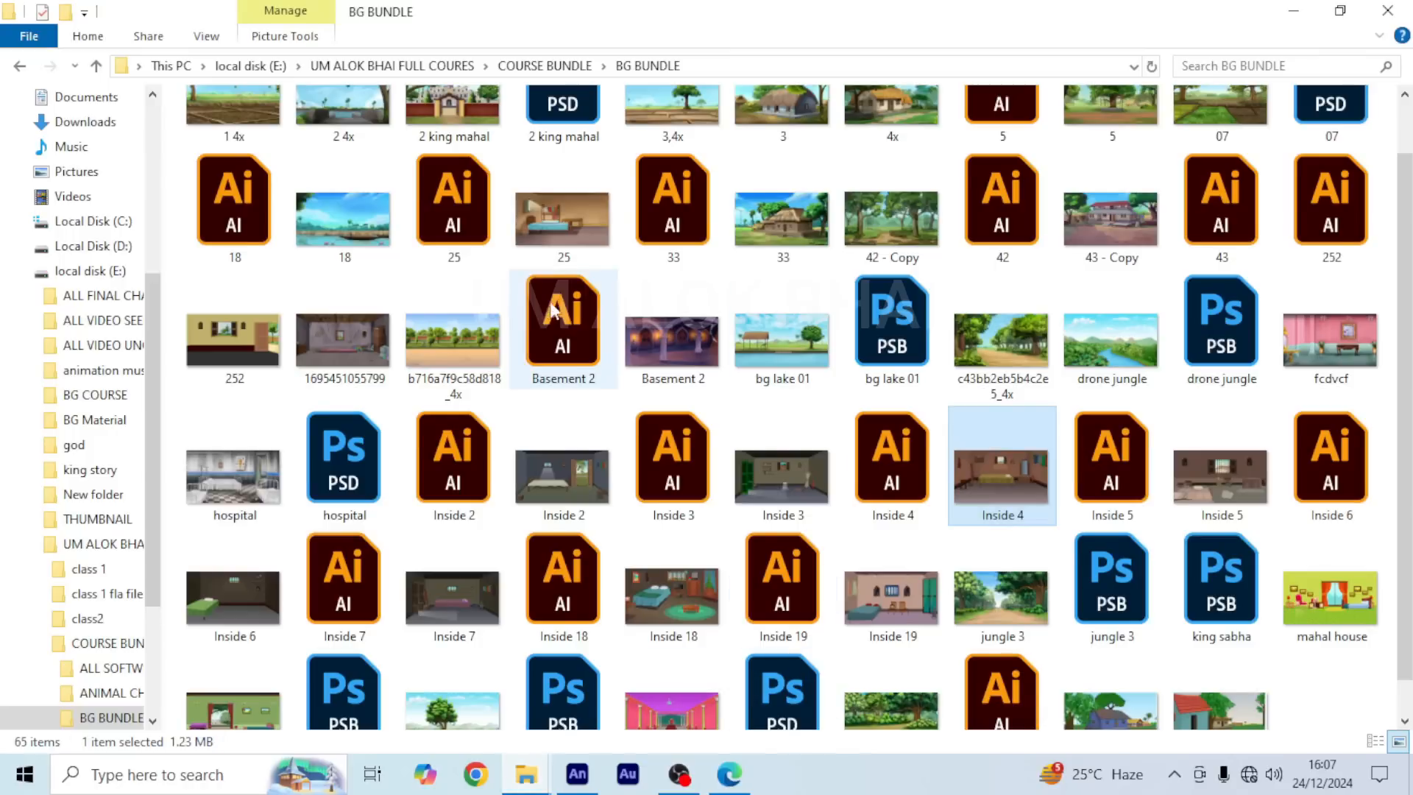
{"action": "scroll", "coordinate": [862, 432], "scroll_direction": "down", "scroll_amount": 1}
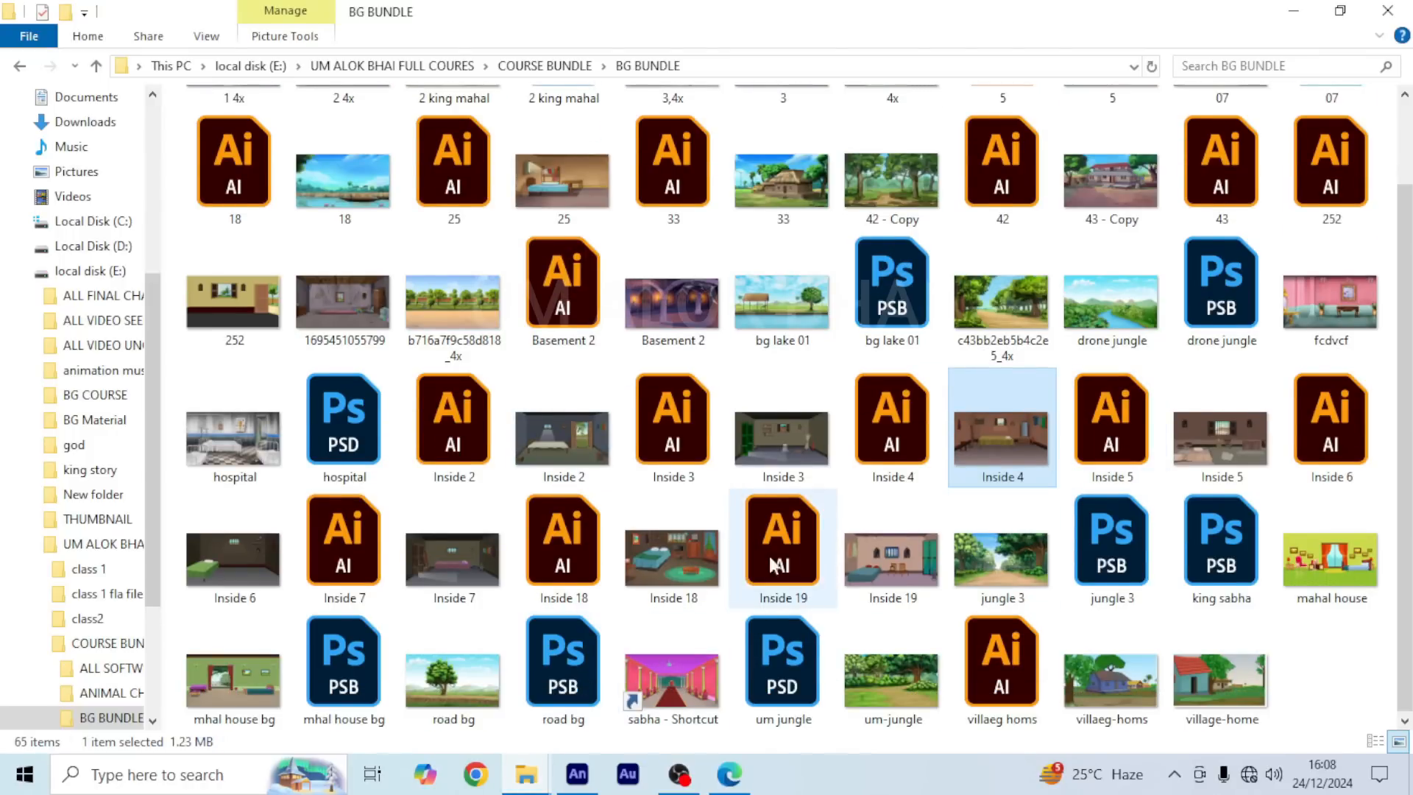
{"action": "mouse_move", "coordinate": [779, 174]}
{"action": "left_mouse_down"}
{"action": "mouse_move", "coordinate": [785, 226]}
{"action": "mouse_move", "coordinate": [782, 181]}
{"action": "left_mouse_up"}
{"action": "double_click", "coordinate": [781, 181]}
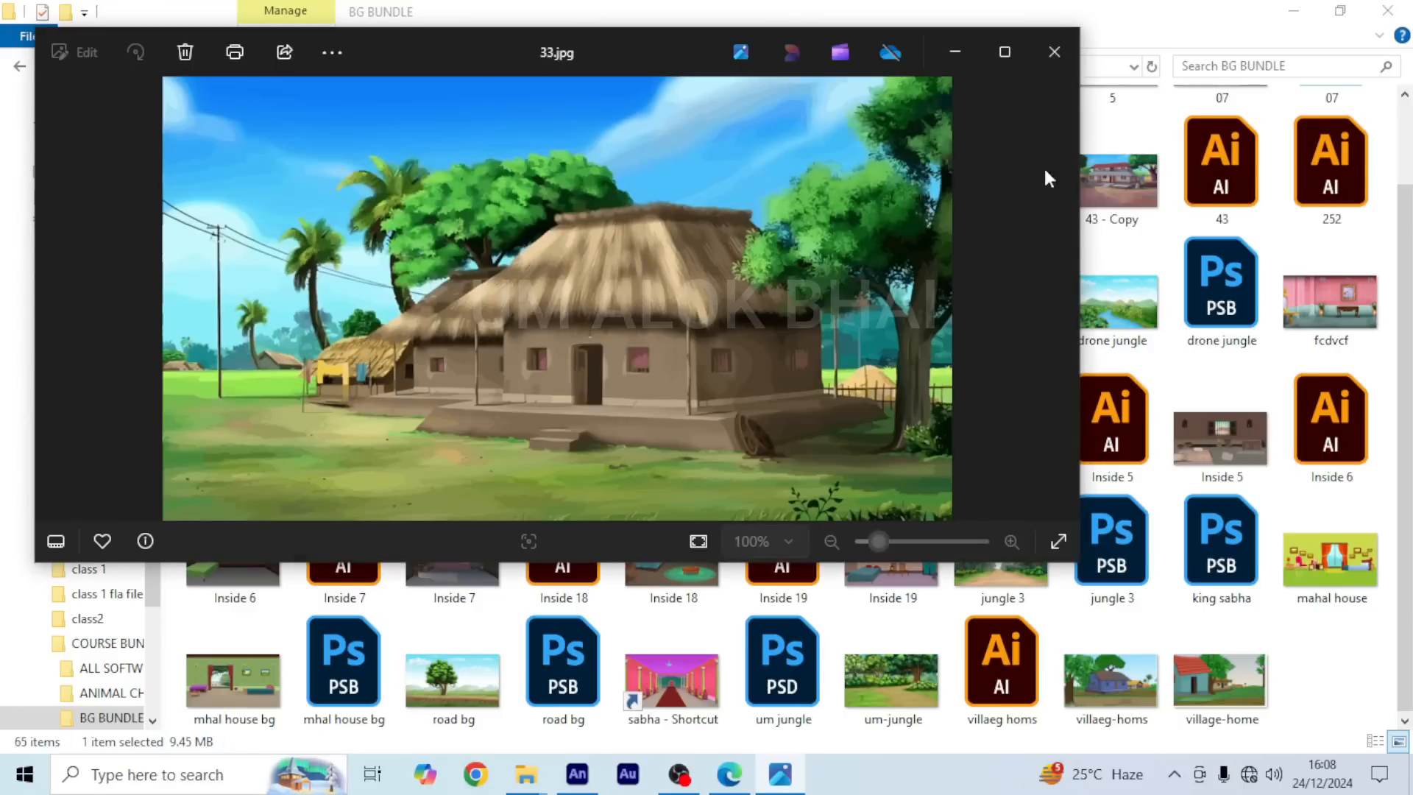
{"action": "left_click", "coordinate": [1041, 59]}
{"action": "left_click_drag", "start_coordinate": [782, 178], "coordinate": [460, 557]}
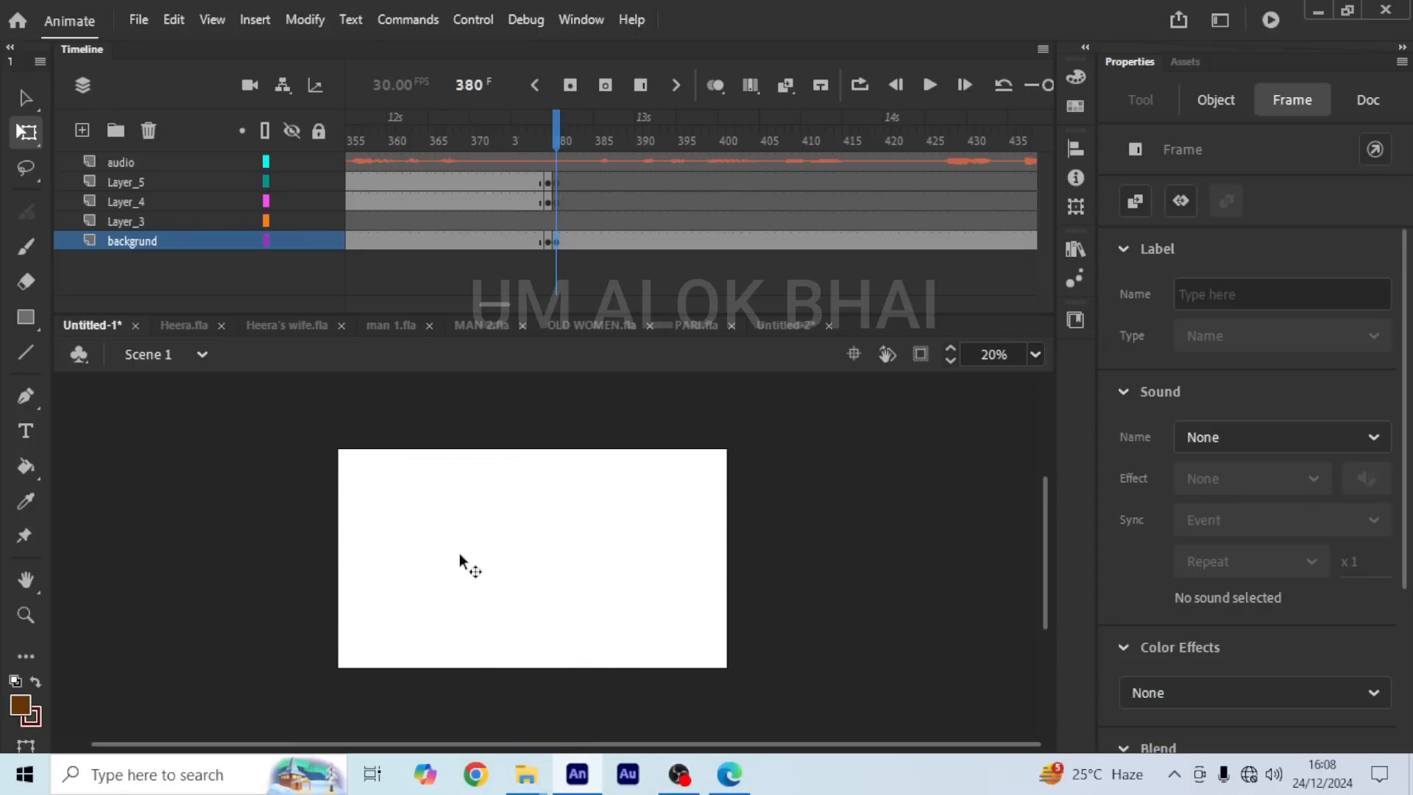
Step: Scale the hut background down to about 2209 × 1243 px and position it so it covers the whole stage
{"action": "key", "text": "ctrl+minus"}
{"action": "key", "text": "ctrl+minus"}
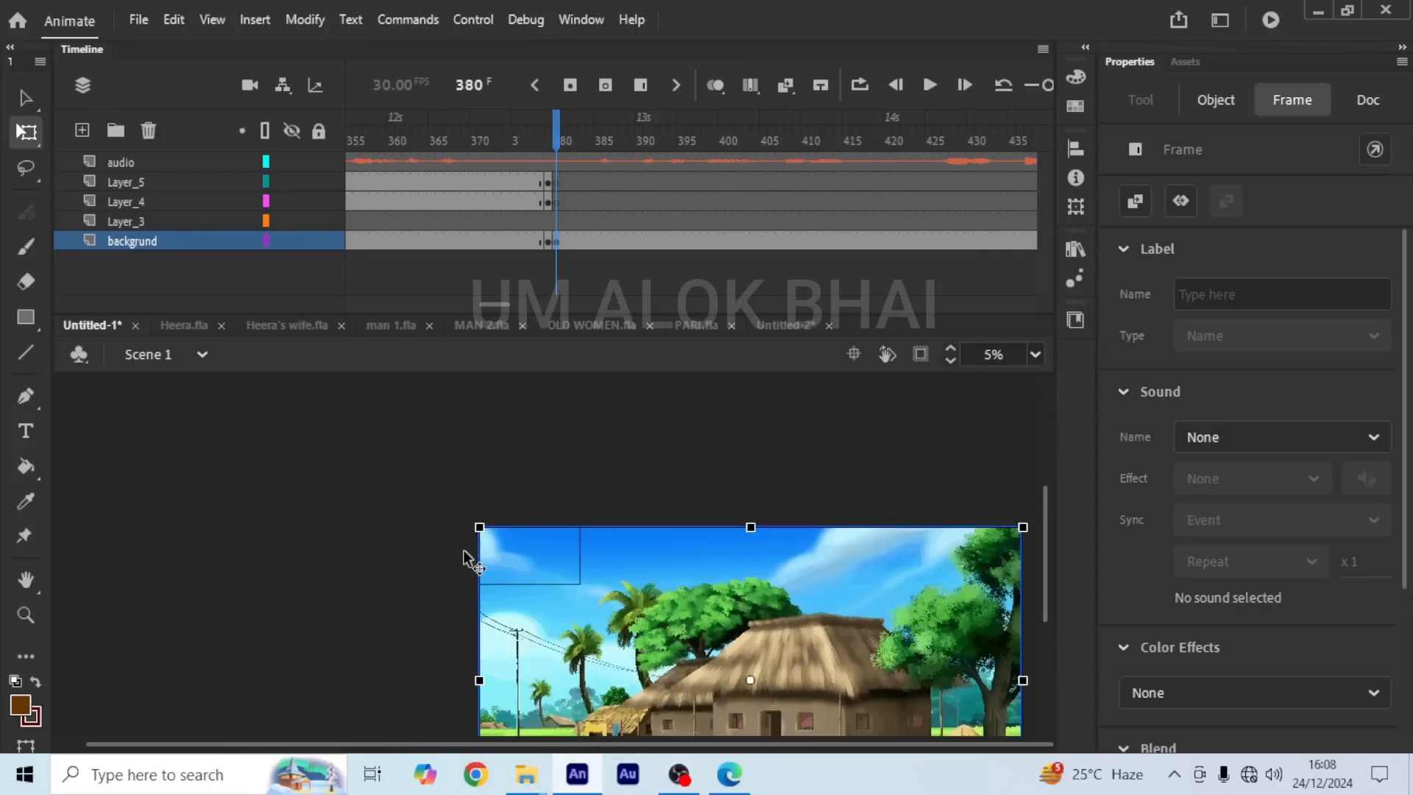
{"action": "left_click_drag", "start_coordinate": [645, 627], "coordinate": [443, 501]}
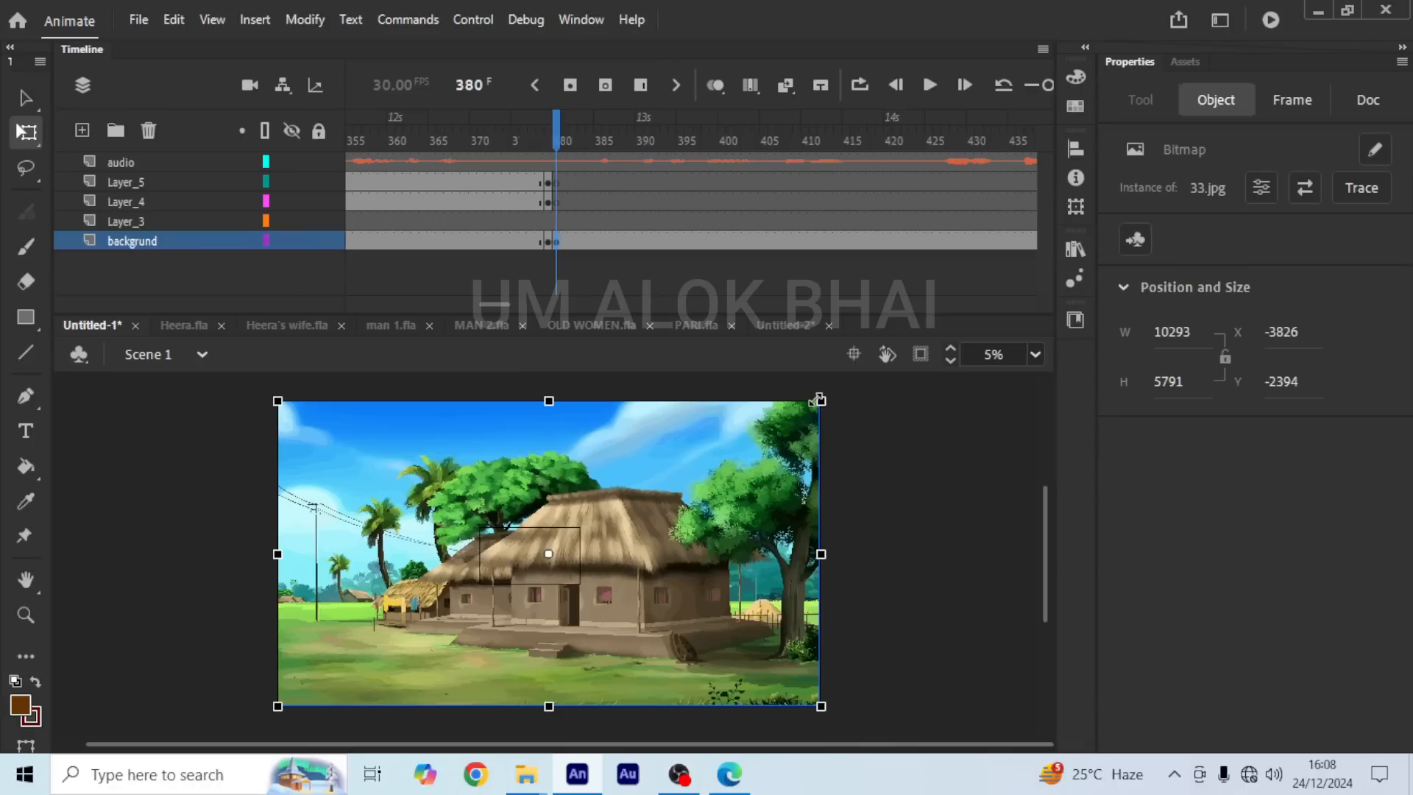
{"action": "left_click_drag", "start_coordinate": [821, 402], "coordinate": [527, 553]}
{"action": "scroll", "coordinate": [516, 559], "scroll_direction": "up", "scroll_amount": 3}
{"action": "left_click_drag", "start_coordinate": [649, 520], "coordinate": [692, 497]}
{"action": "scroll", "coordinate": [541, 570], "scroll_direction": "up", "scroll_amount": 2}
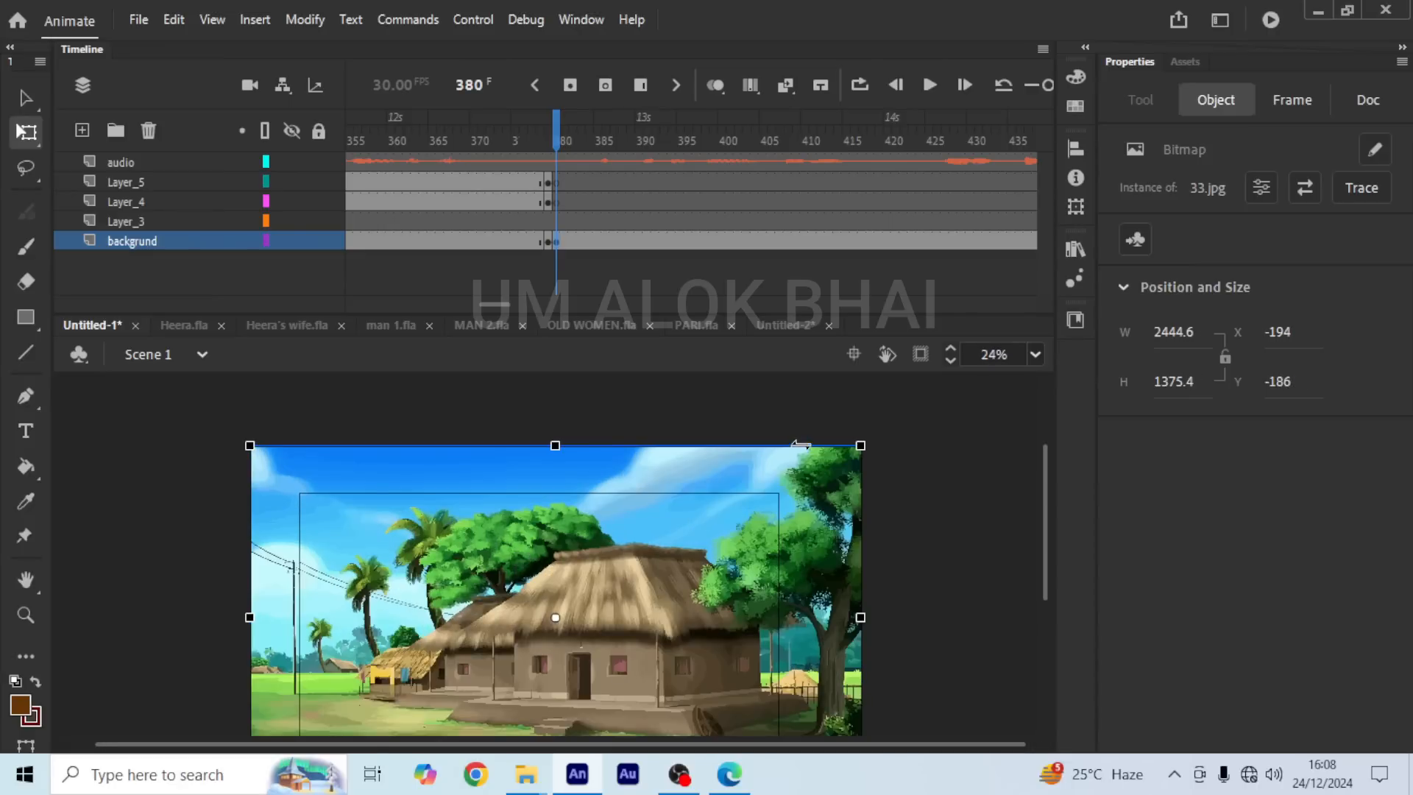
{"action": "left_click_drag", "start_coordinate": [860, 446], "coordinate": [829, 465]}
{"action": "scroll", "coordinate": [531, 545], "scroll_direction": "down", "scroll_amount": 3}
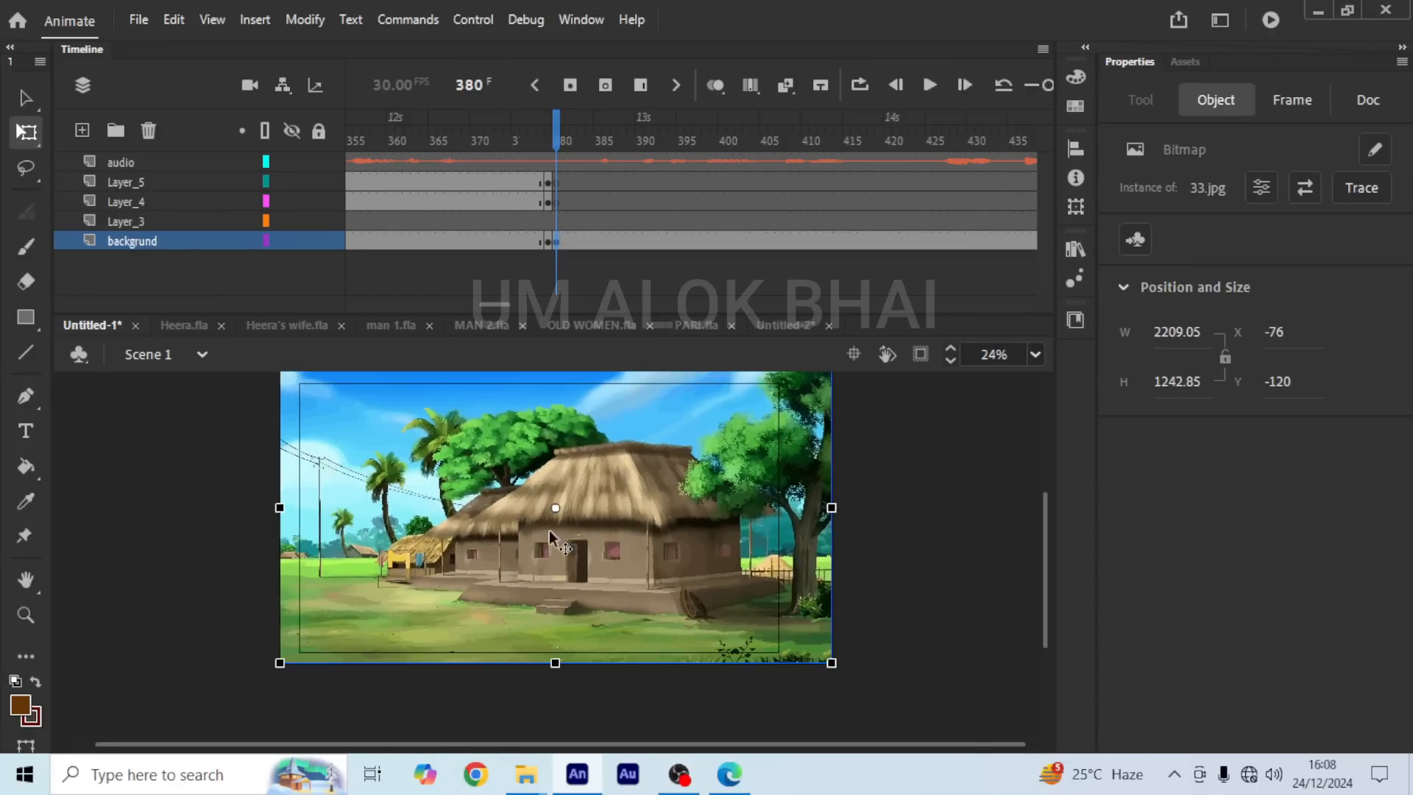
Step: Preview the character poses in Heera's wife.fla and copy the middle of the three standing figures for Layer_4
{"action": "left_click", "coordinate": [557, 204]}
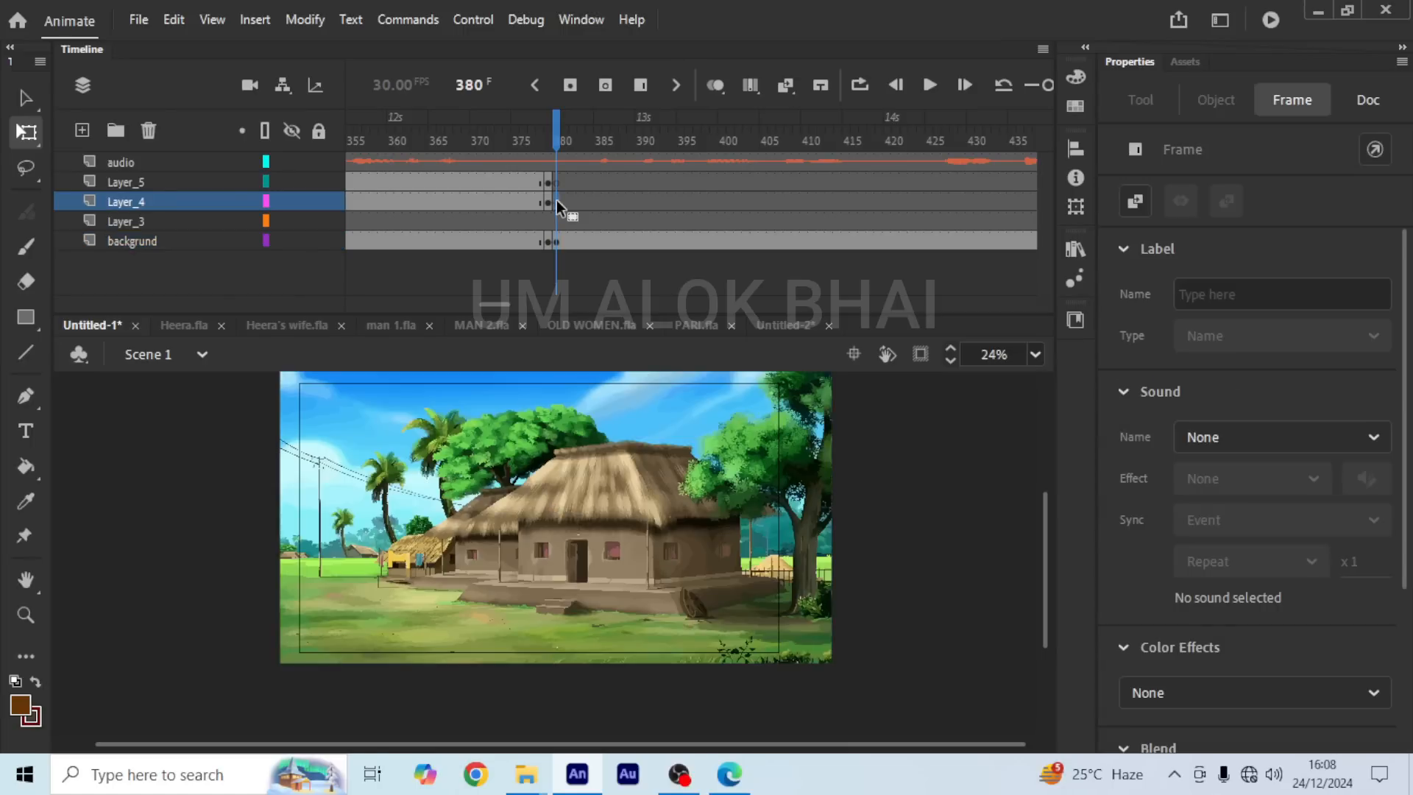
{"action": "left_click", "coordinate": [267, 328]}
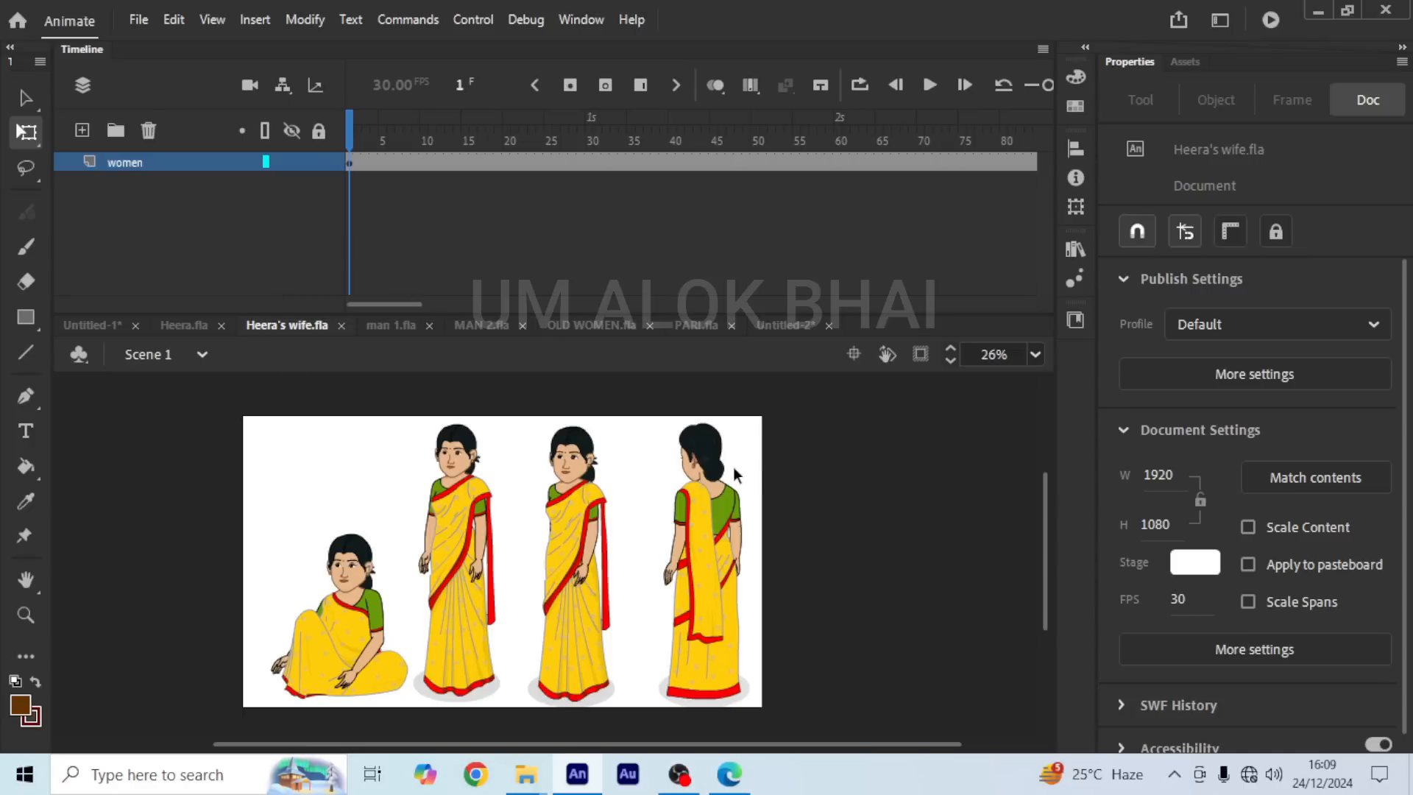
{"action": "left_click", "coordinate": [932, 86]}
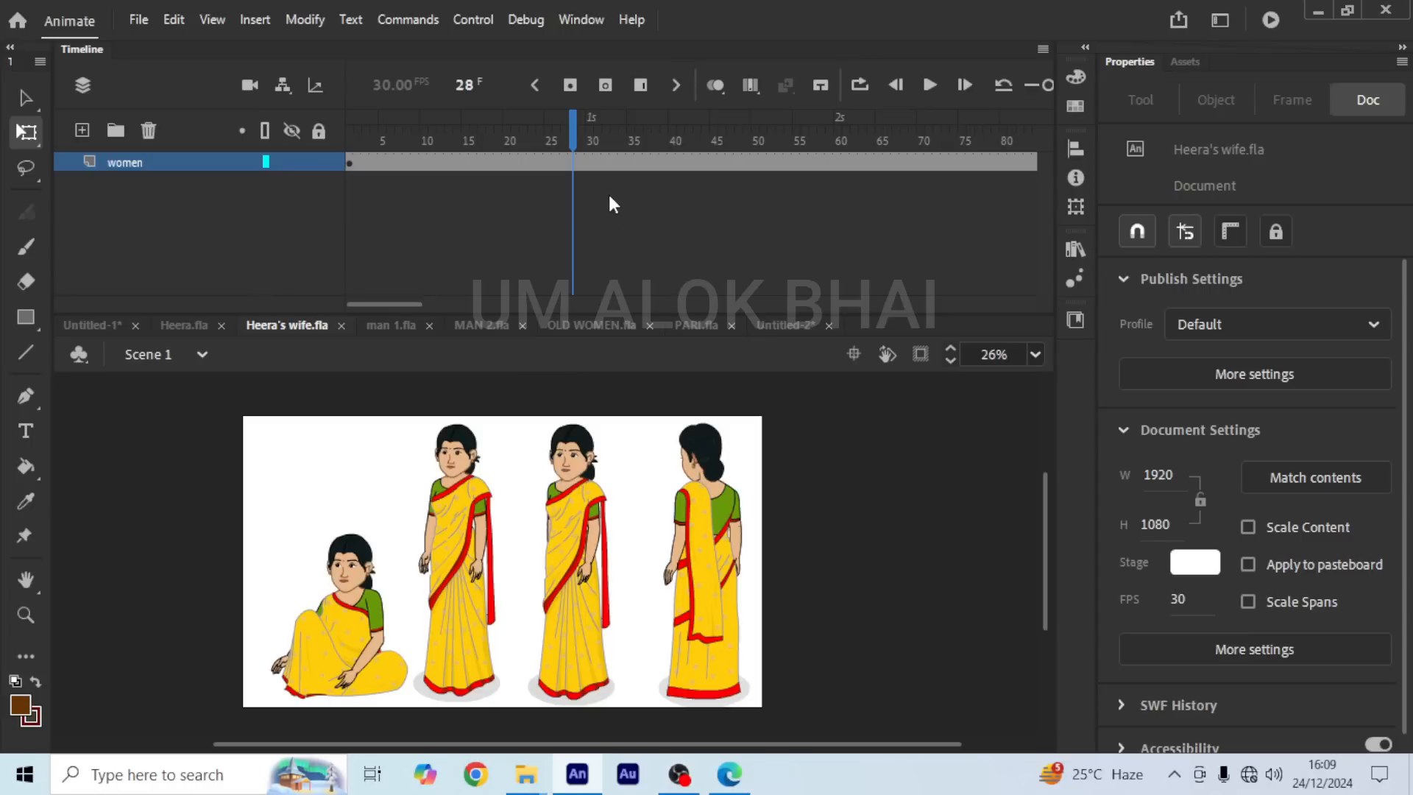
{"action": "left_click", "coordinate": [559, 504]}
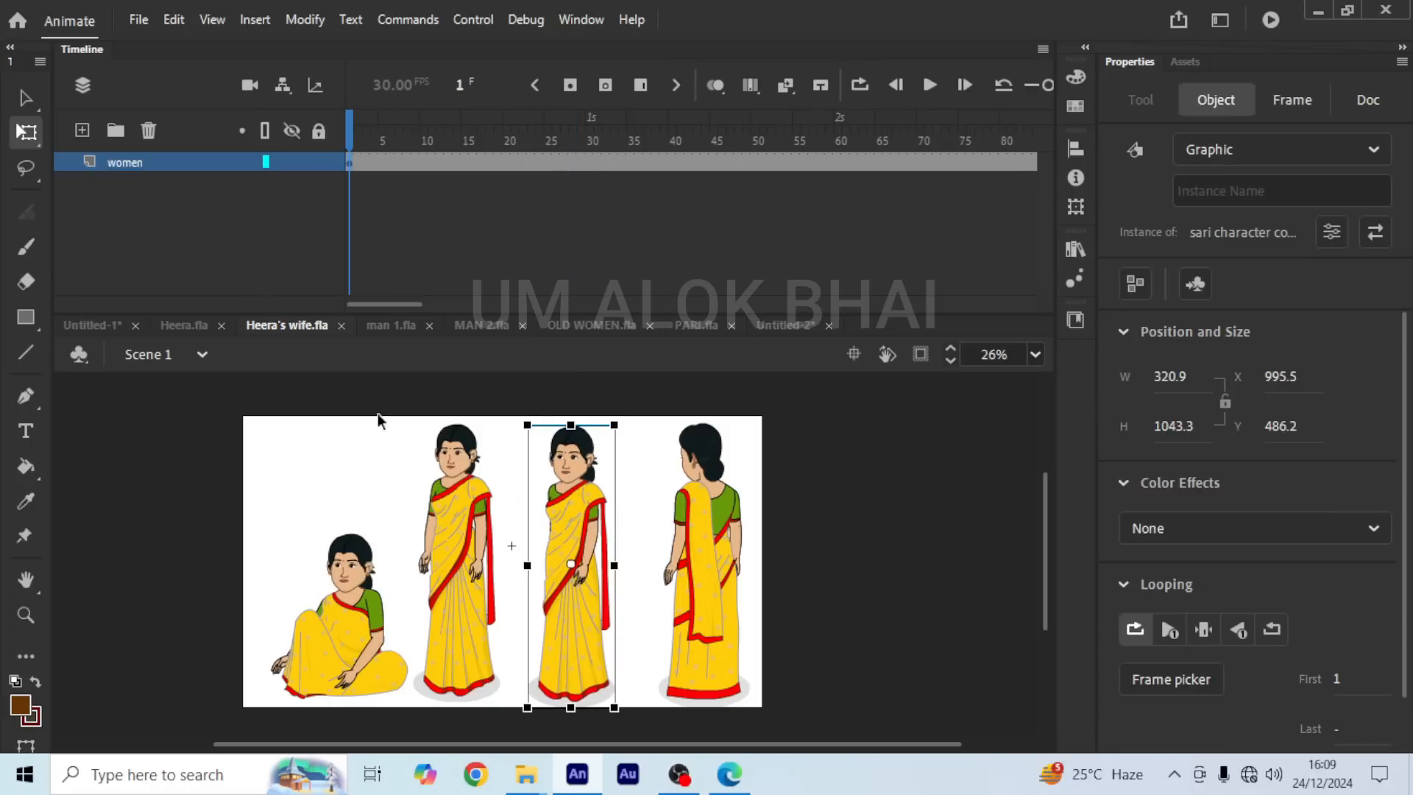
Step: Paste the woman into Untitled-1 on Layer_4 at frame 380, putting duplicate library items into a folder
{"action": "left_click", "coordinate": [105, 325]}
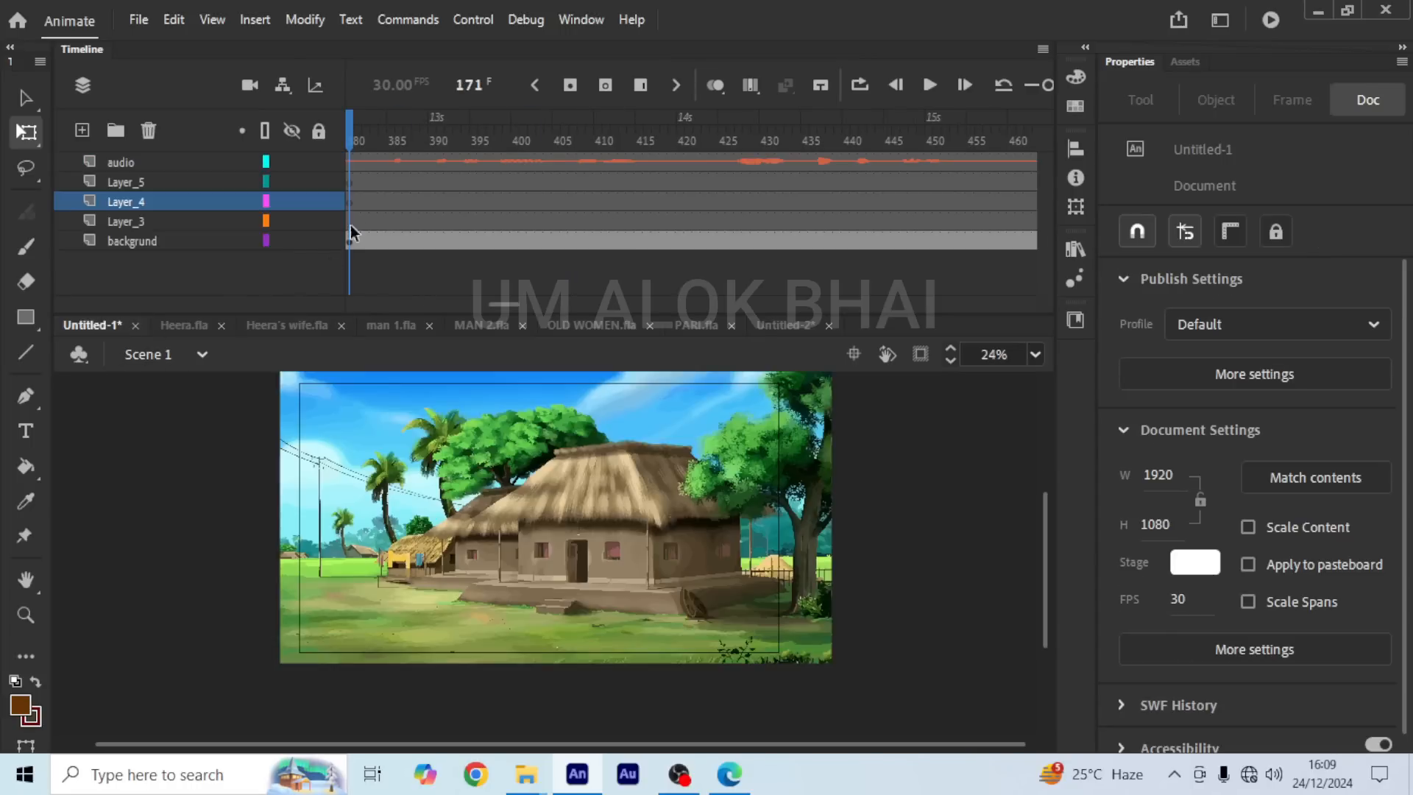
{"action": "left_click", "coordinate": [352, 209]}
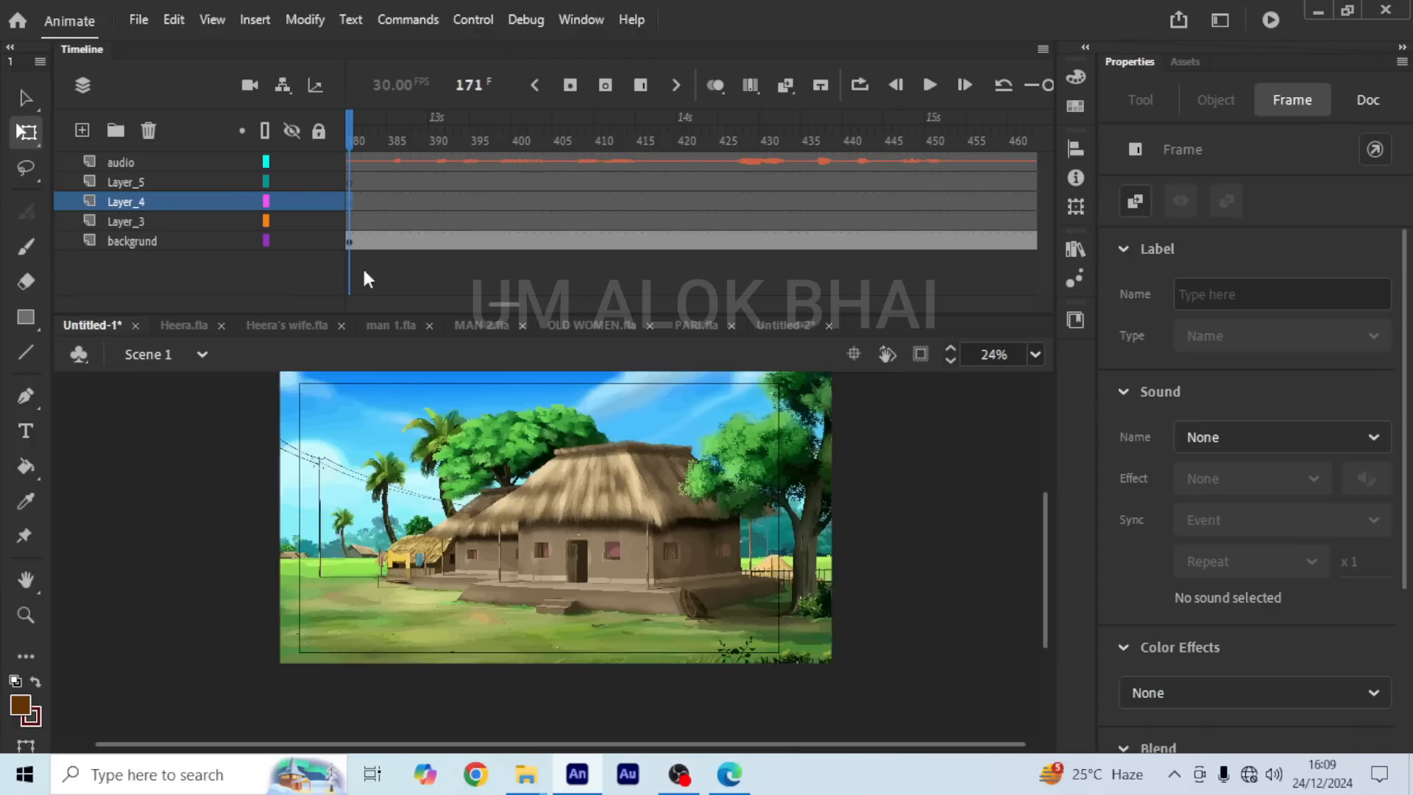
{"action": "left_click_drag", "start_coordinate": [509, 302], "coordinate": [501, 300]}
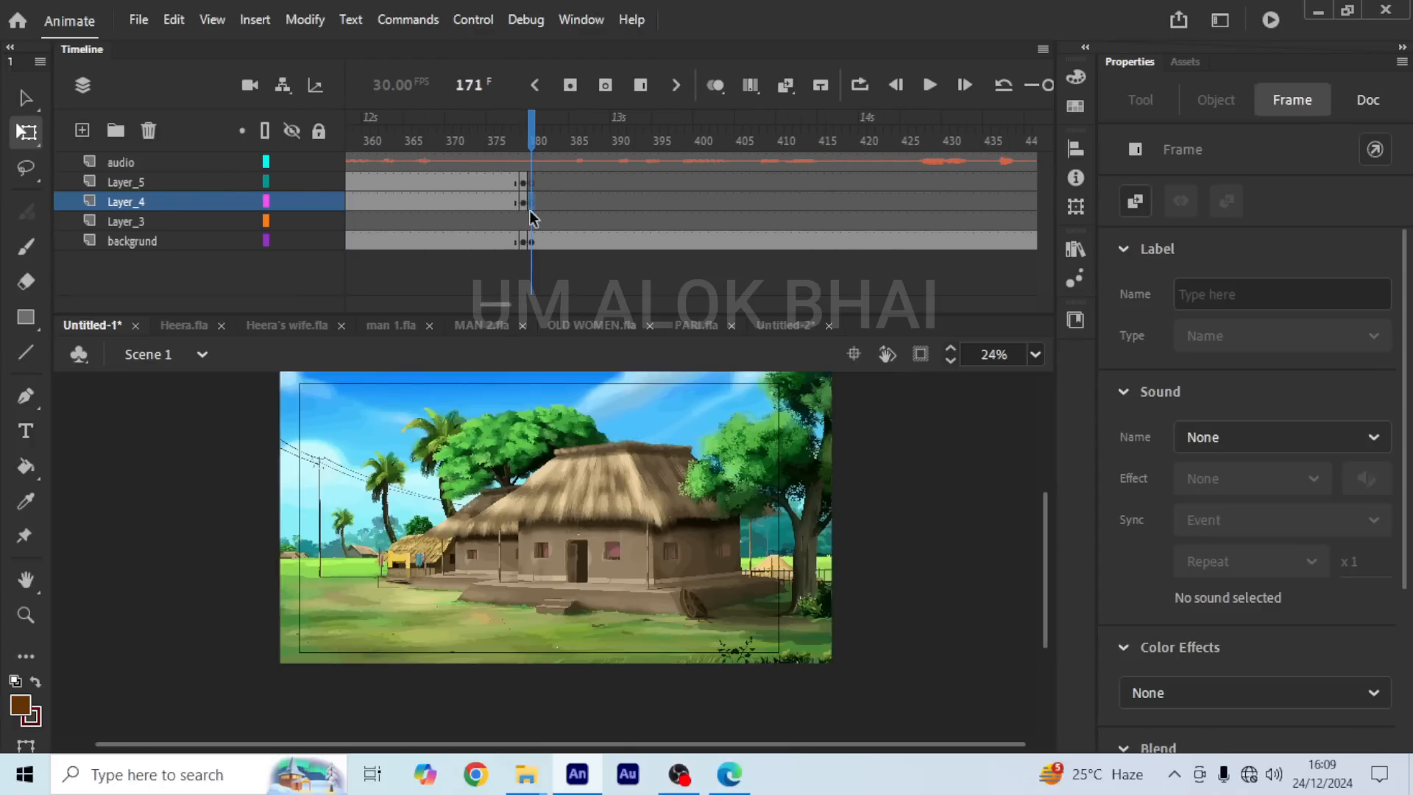
{"action": "key", "text": "ctrl+v"}
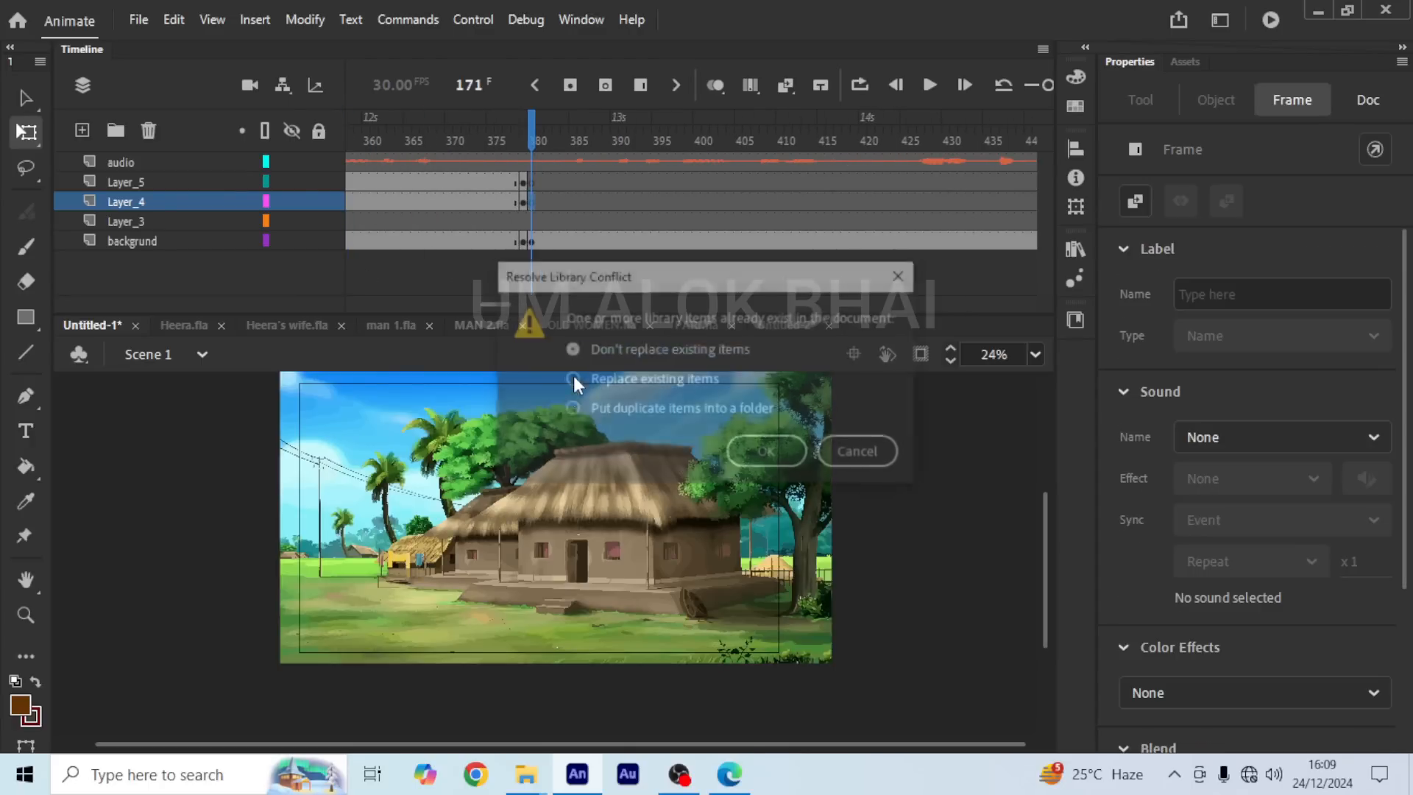
{"action": "left_click", "coordinate": [570, 409]}
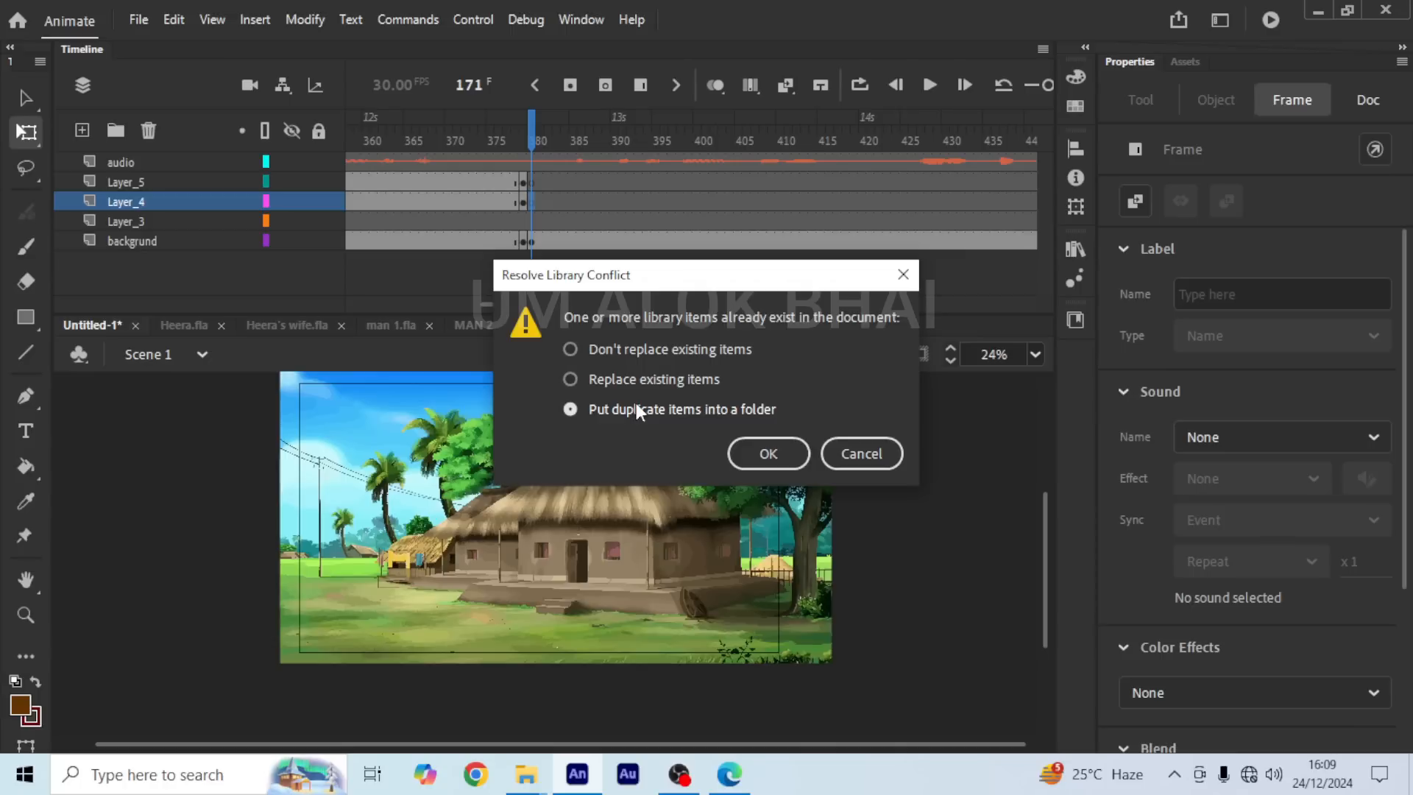
{"action": "left_click", "coordinate": [759, 453]}
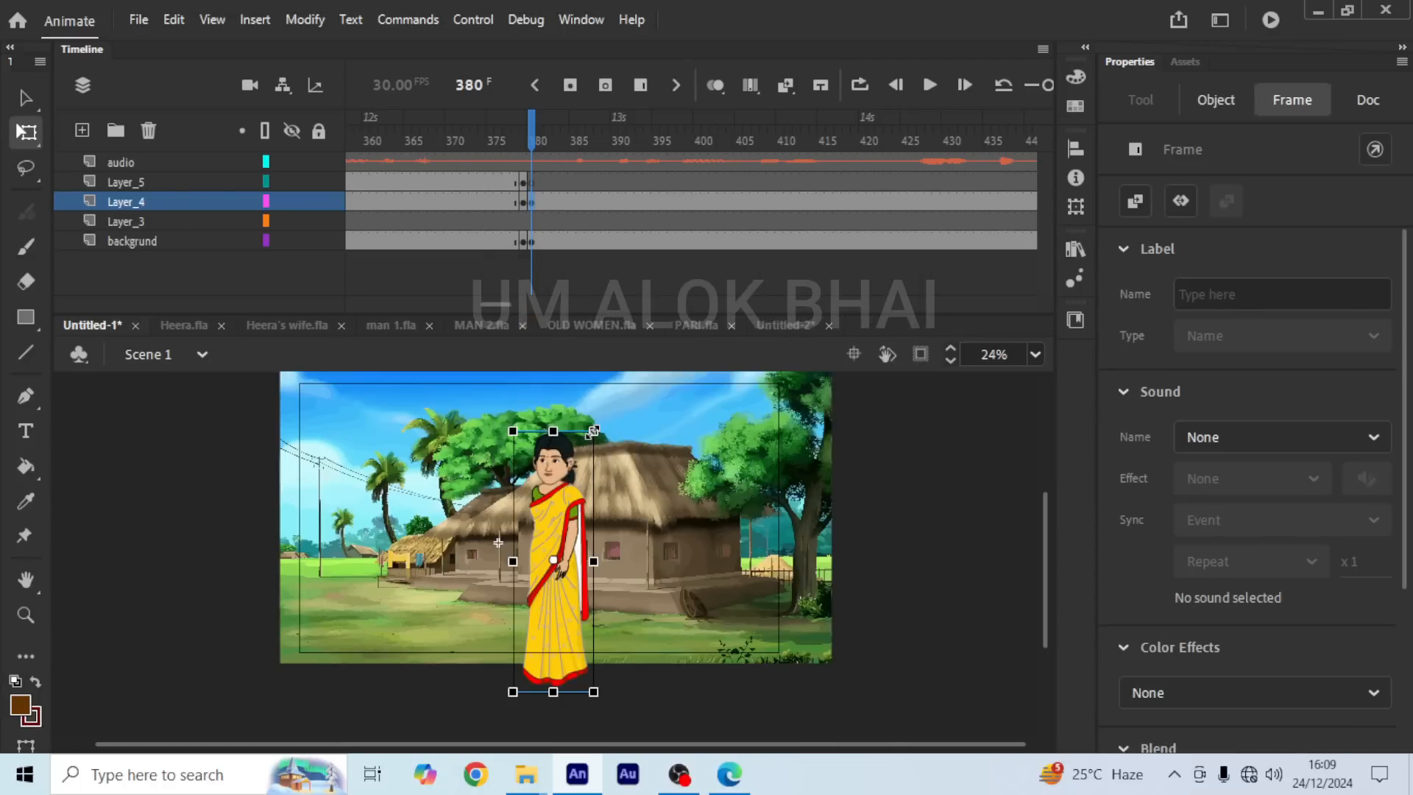
Step: Scale the woman down to about 122 × 397 px and stand her on the grass left of the hut
{"action": "left_click_drag", "start_coordinate": [593, 430], "coordinate": [569, 509]}
{"action": "scroll", "coordinate": [581, 540], "scroll_direction": "up", "scroll_amount": 3}
{"action": "left_click_drag", "start_coordinate": [589, 563], "coordinate": [236, 607]}
{"action": "scroll", "coordinate": [234, 605], "scroll_direction": "down", "scroll_amount": 2}
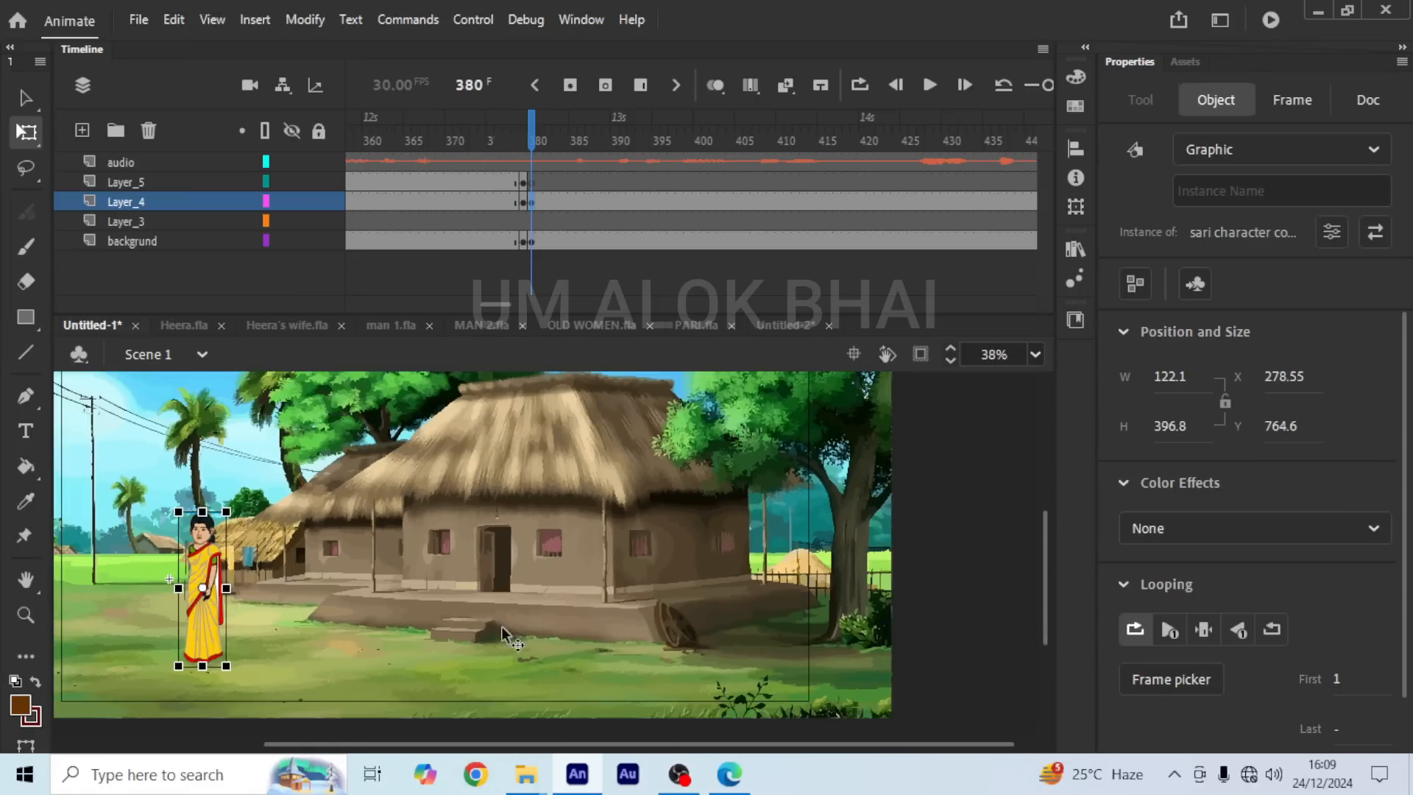
Step: Flip the woman horizontally and move her closer to the hut, to about X 614, Y 782
{"action": "scroll", "coordinate": [216, 624], "scroll_direction": "up", "scroll_amount": 2}
{"action": "right_click", "coordinate": [221, 626]}
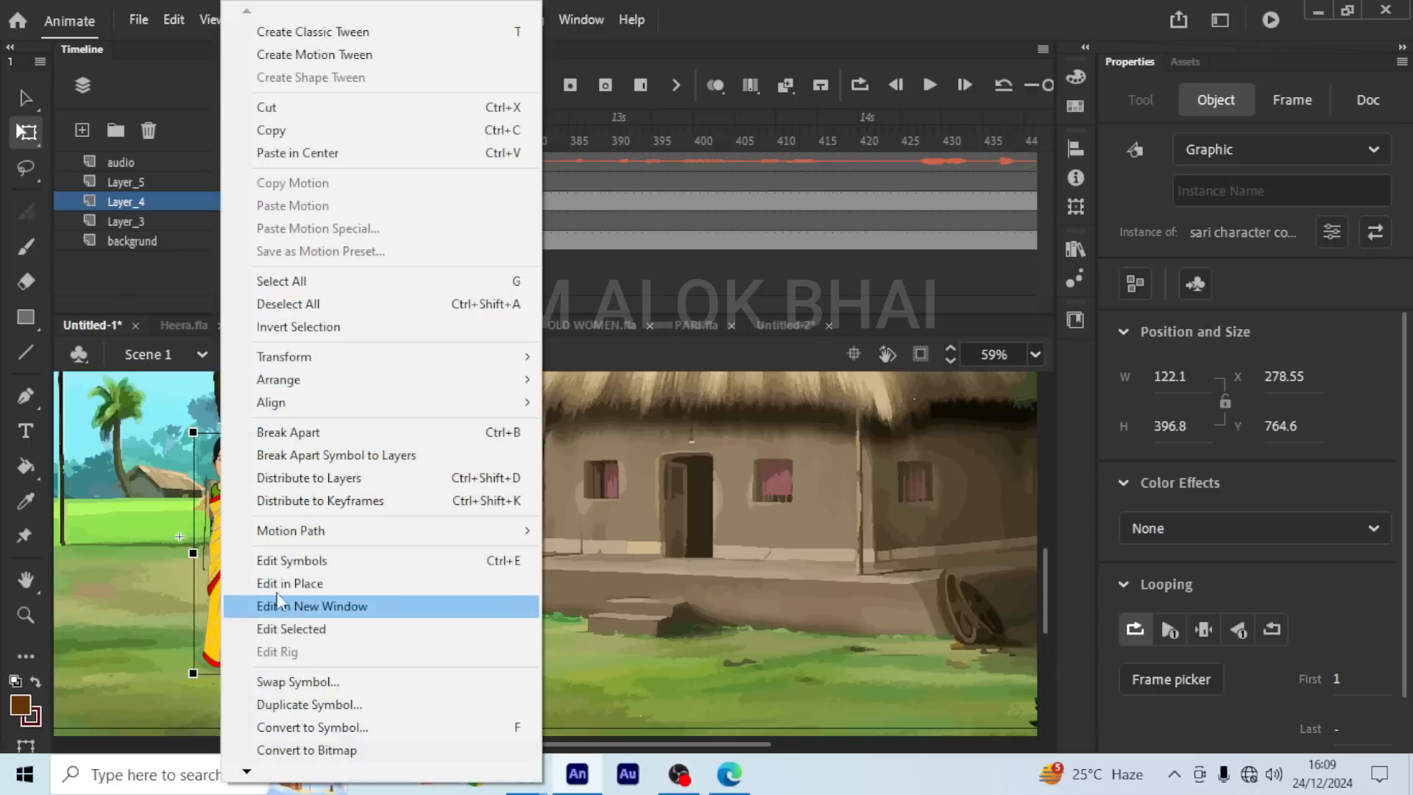
{"action": "mouse_move", "coordinate": [327, 368]}
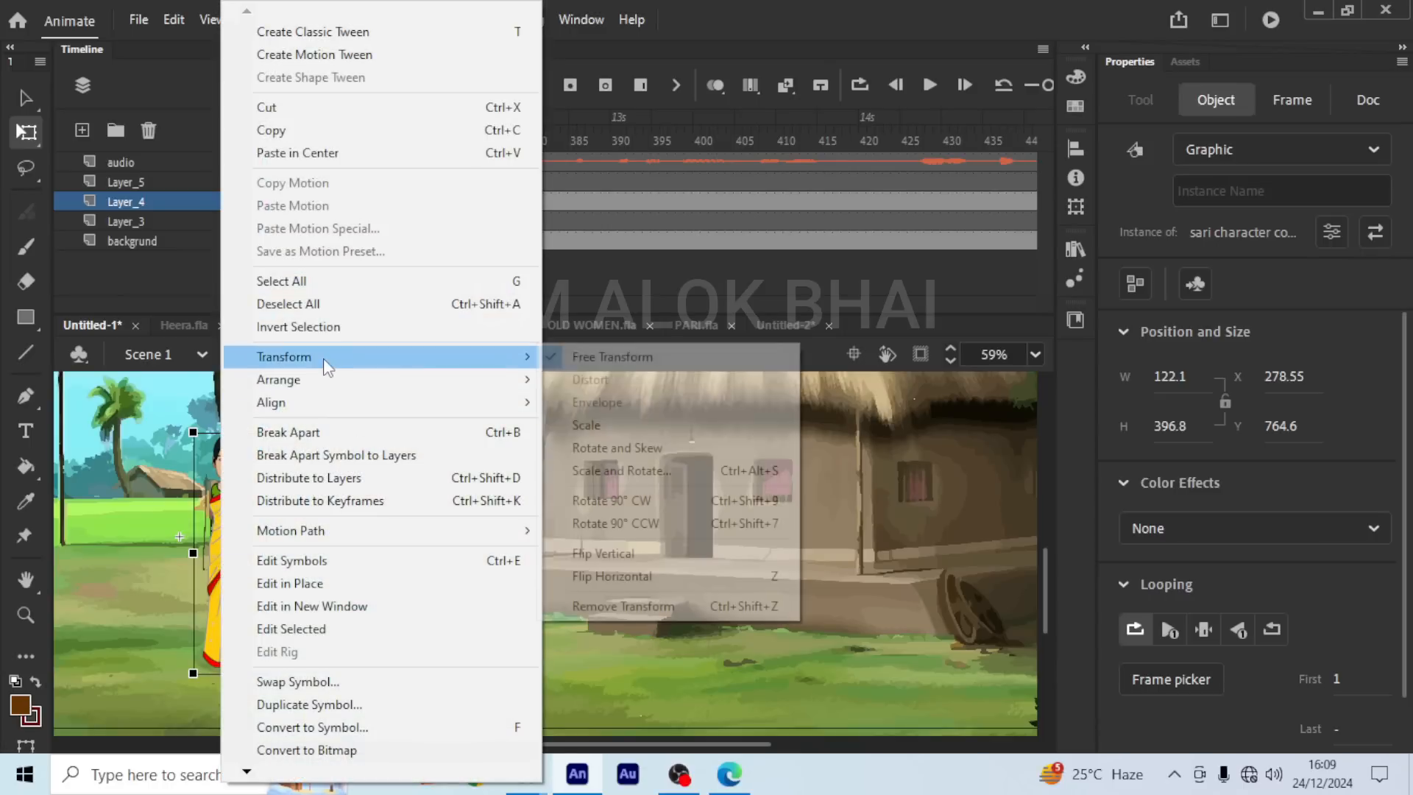
{"action": "left_click", "coordinate": [634, 577]}
{"action": "left_click_drag", "start_coordinate": [232, 611], "coordinate": [231, 638]}
{"action": "scroll", "coordinate": [372, 581], "scroll_direction": "down", "scroll_amount": 2}
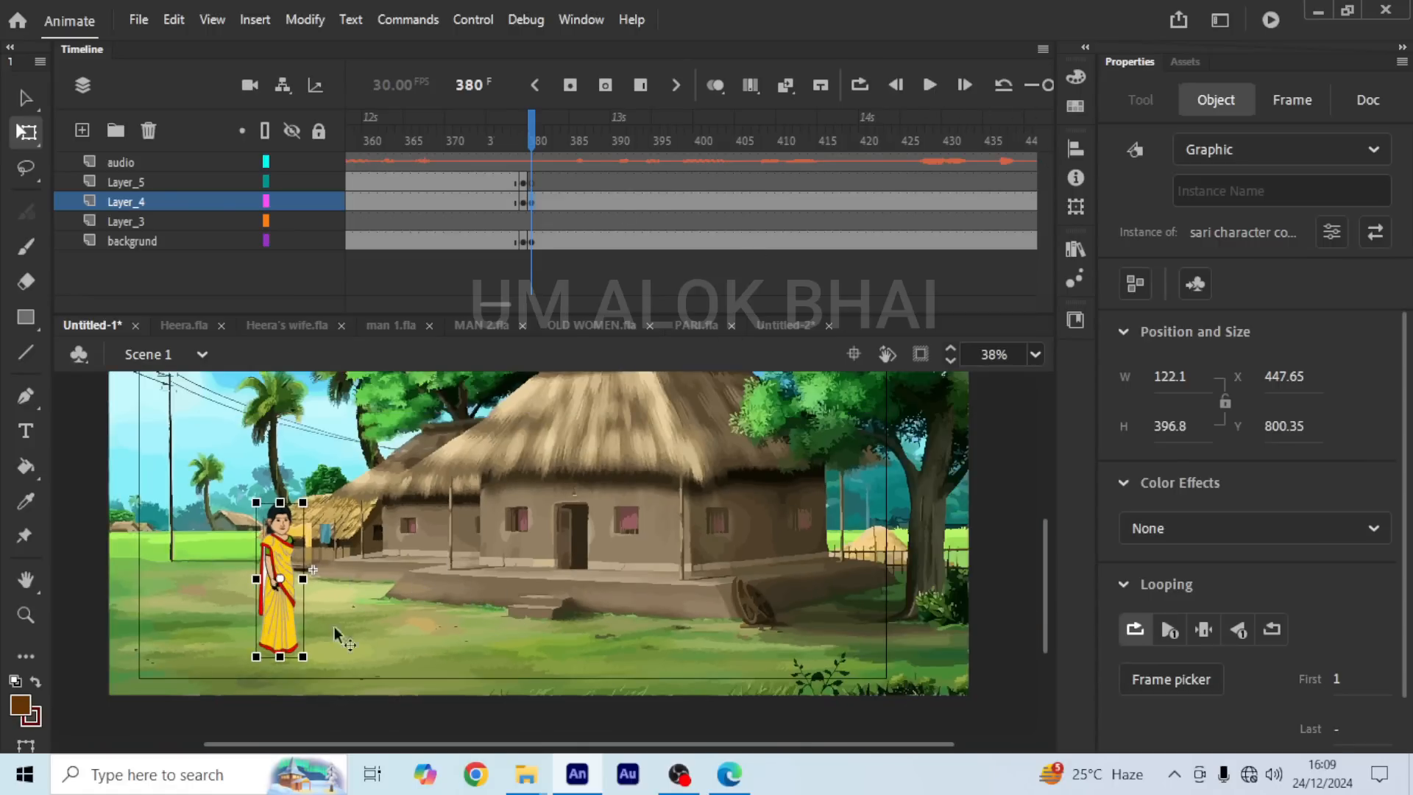
{"action": "scroll", "coordinate": [287, 631], "scroll_direction": "up", "scroll_amount": 3}
{"action": "left_click_drag", "start_coordinate": [263, 625], "coordinate": [404, 600]}
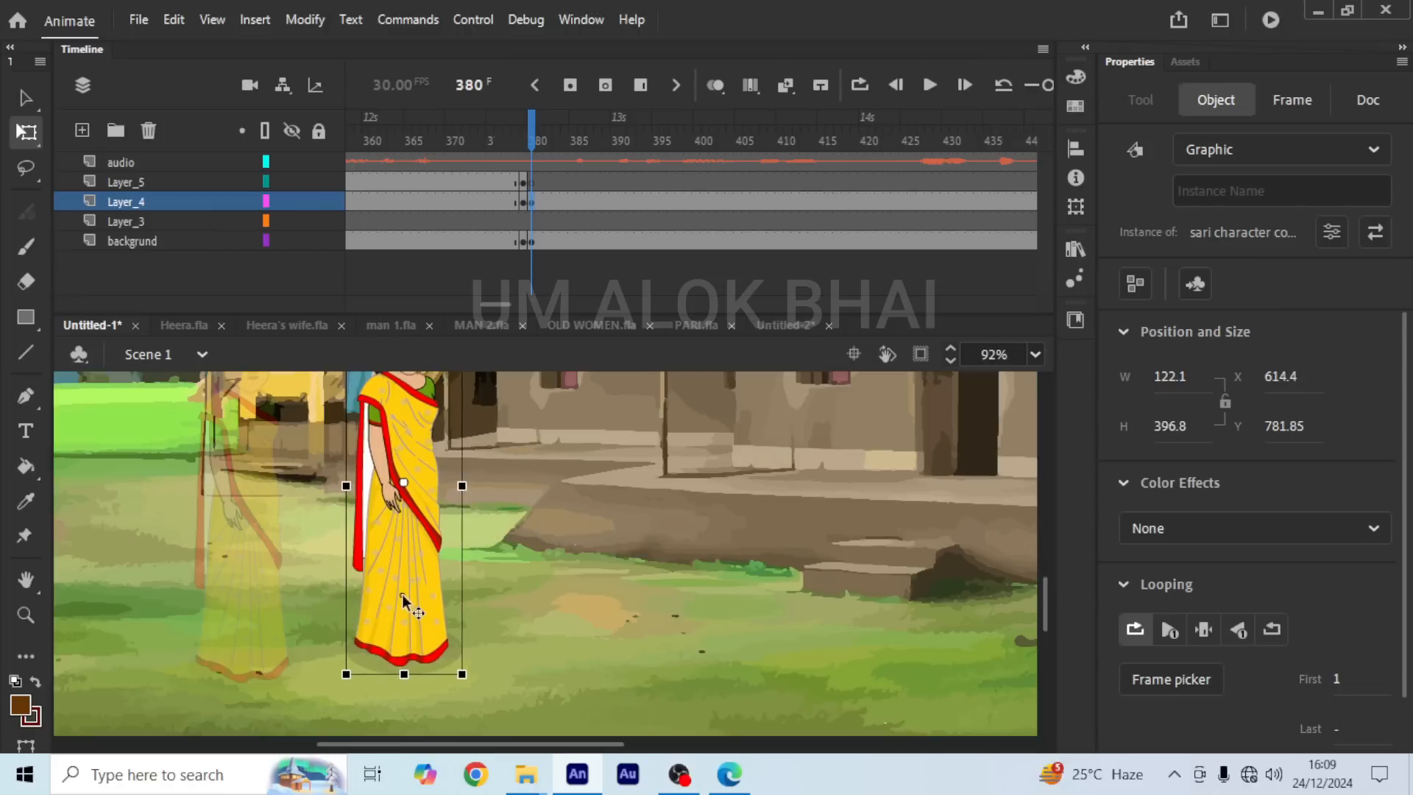
{"action": "scroll", "coordinate": [403, 600], "scroll_direction": "down", "scroll_amount": 3}
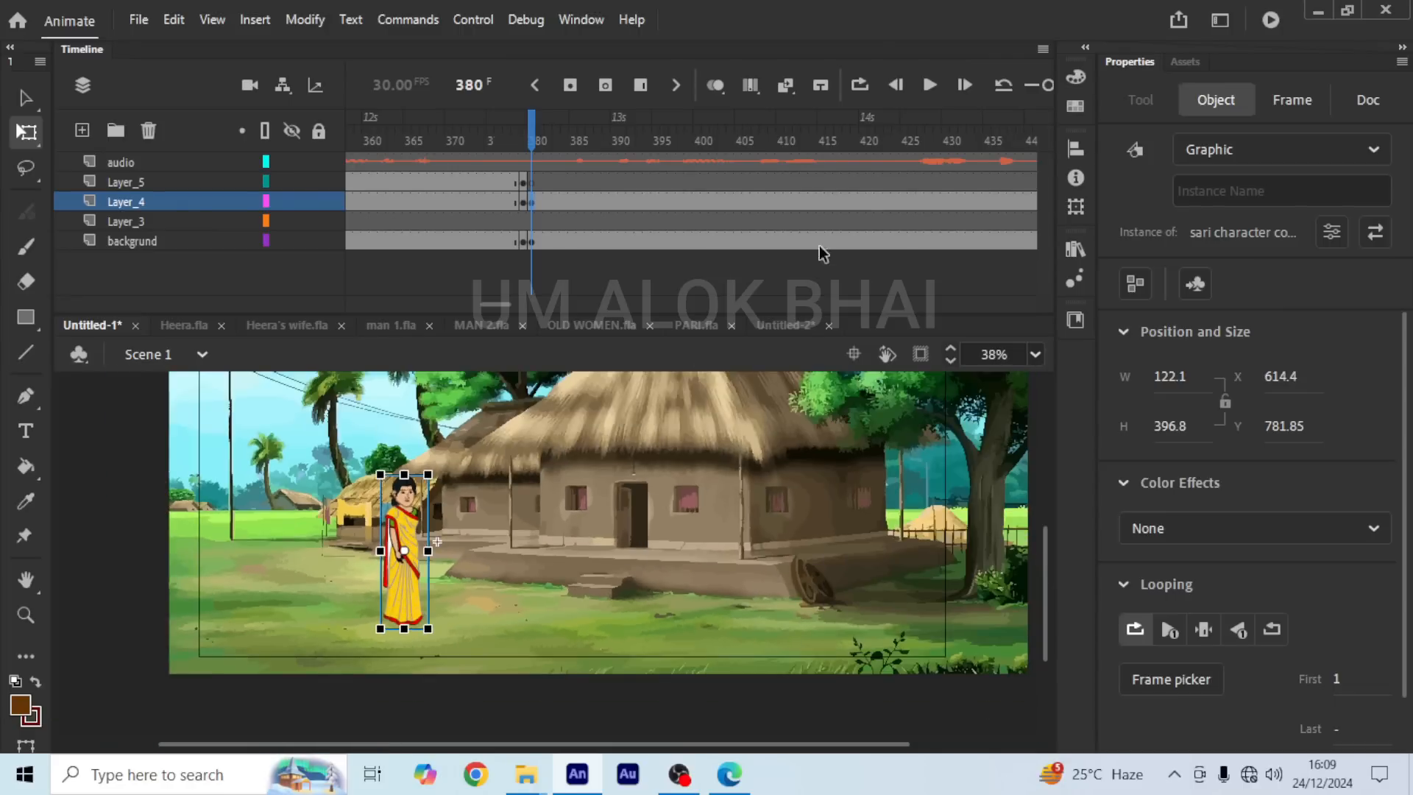
Step: Play the narration from frame 380, then keyframe Layer_4 at frame 475 with the woman near the hut steps, about X 909, Y 746
{"action": "left_click", "coordinate": [929, 87]}
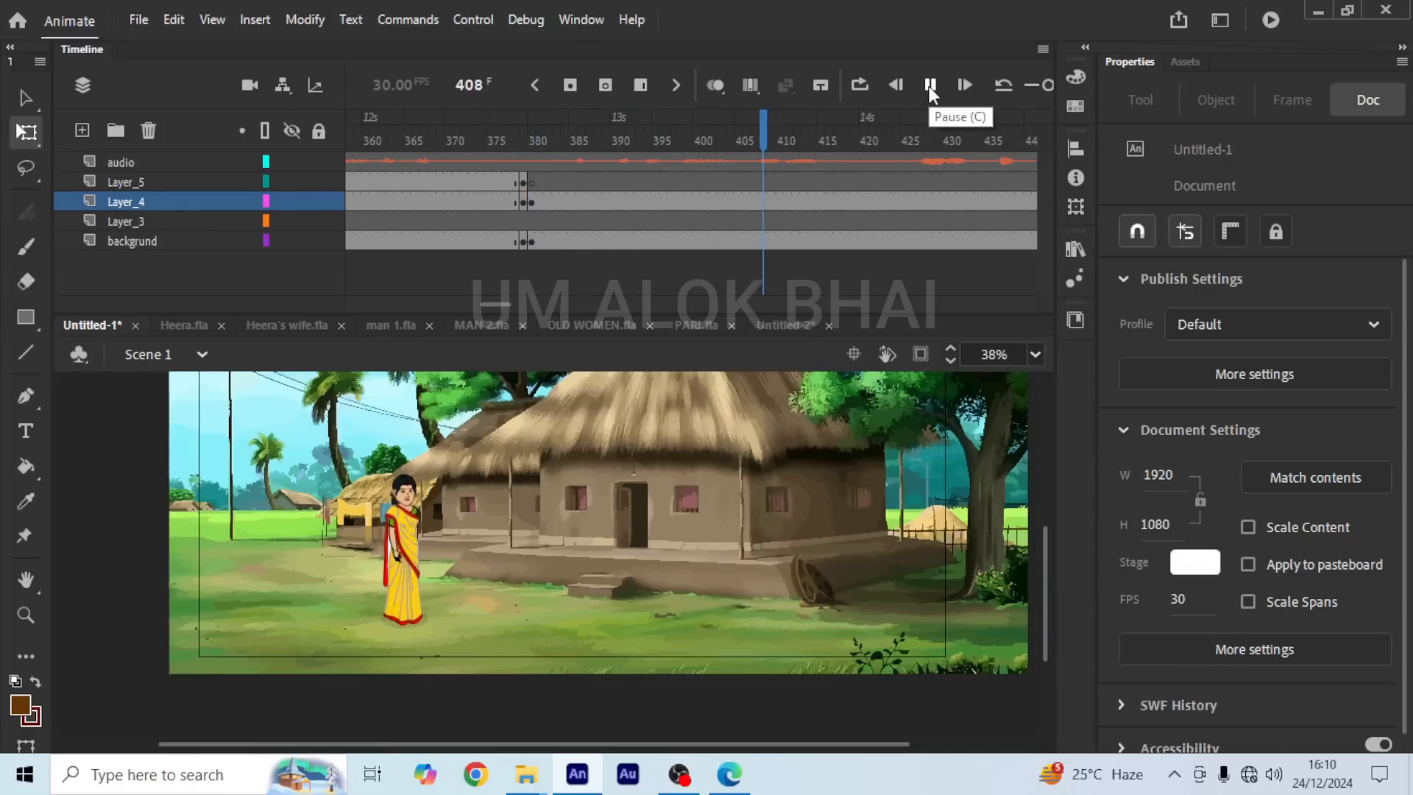
{"action": "left_click", "coordinate": [928, 86]}
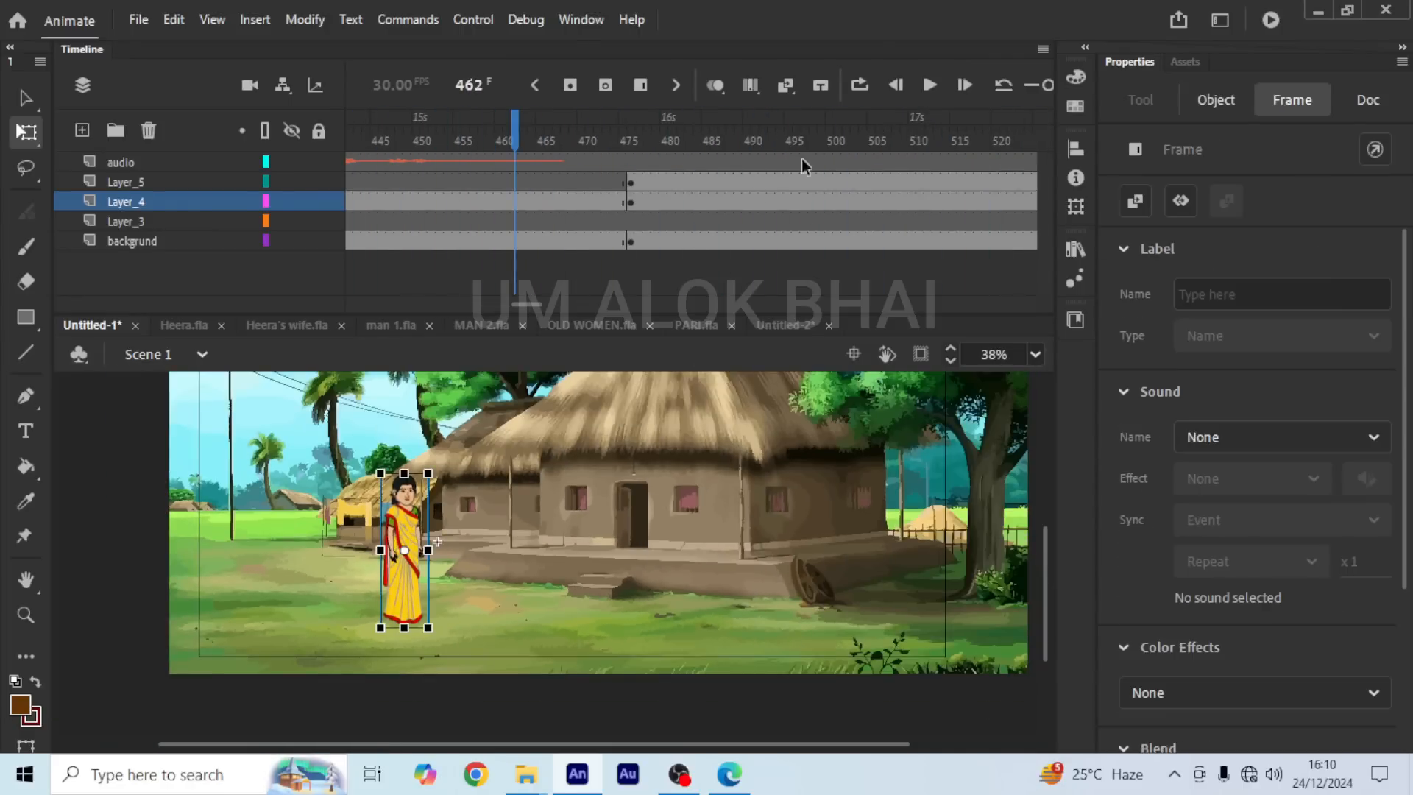
{"action": "left_click", "coordinate": [621, 197]}
{"action": "scroll", "coordinate": [437, 586], "scroll_direction": "up", "scroll_amount": 2}
{"action": "left_click_drag", "start_coordinate": [478, 586], "coordinate": [661, 560]}
{"action": "scroll", "coordinate": [655, 458], "scroll_direction": "down", "scroll_amount": 4}
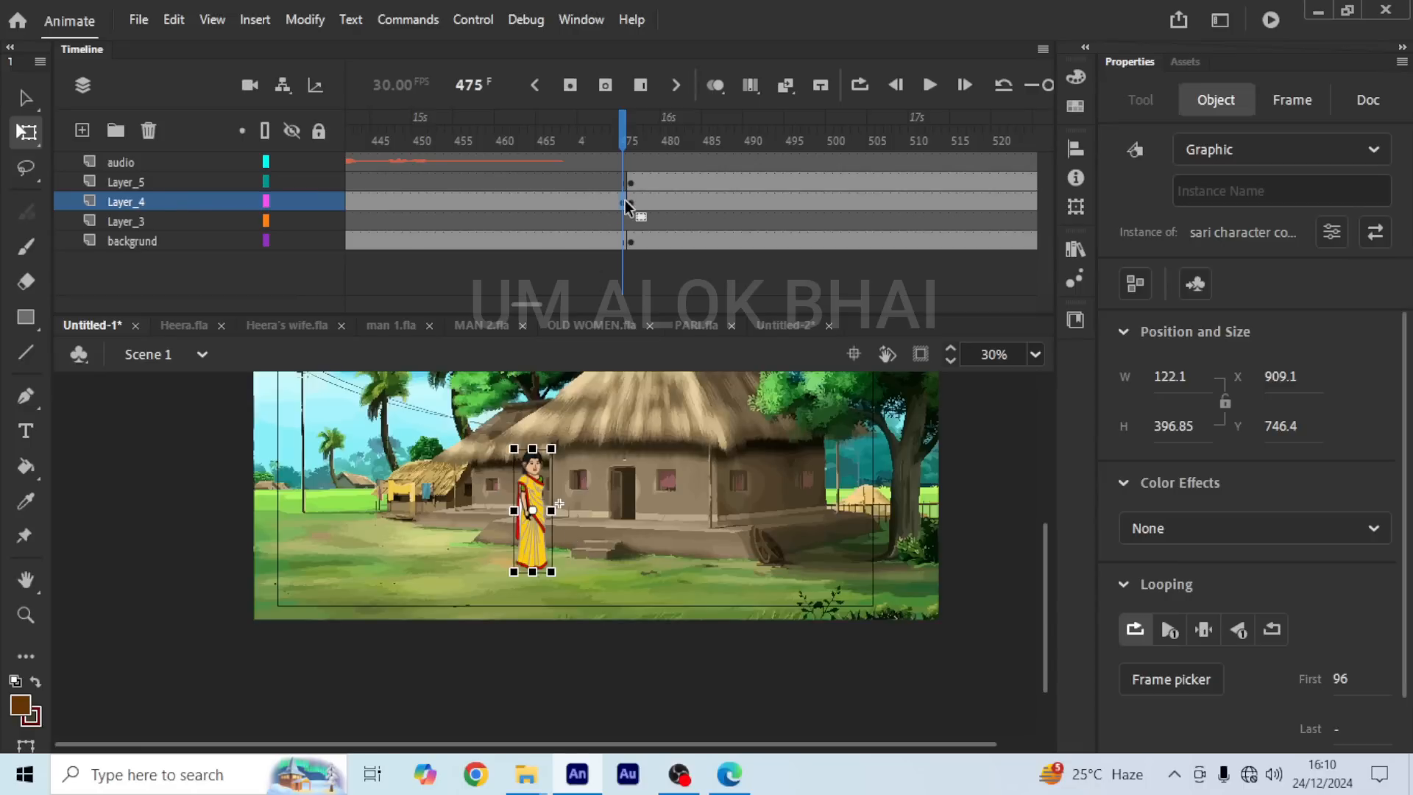
Step: Create a classic tween on Layer_4 leading up to frame 475 and check the woman's walk along it
{"action": "right_click", "coordinate": [536, 201]}
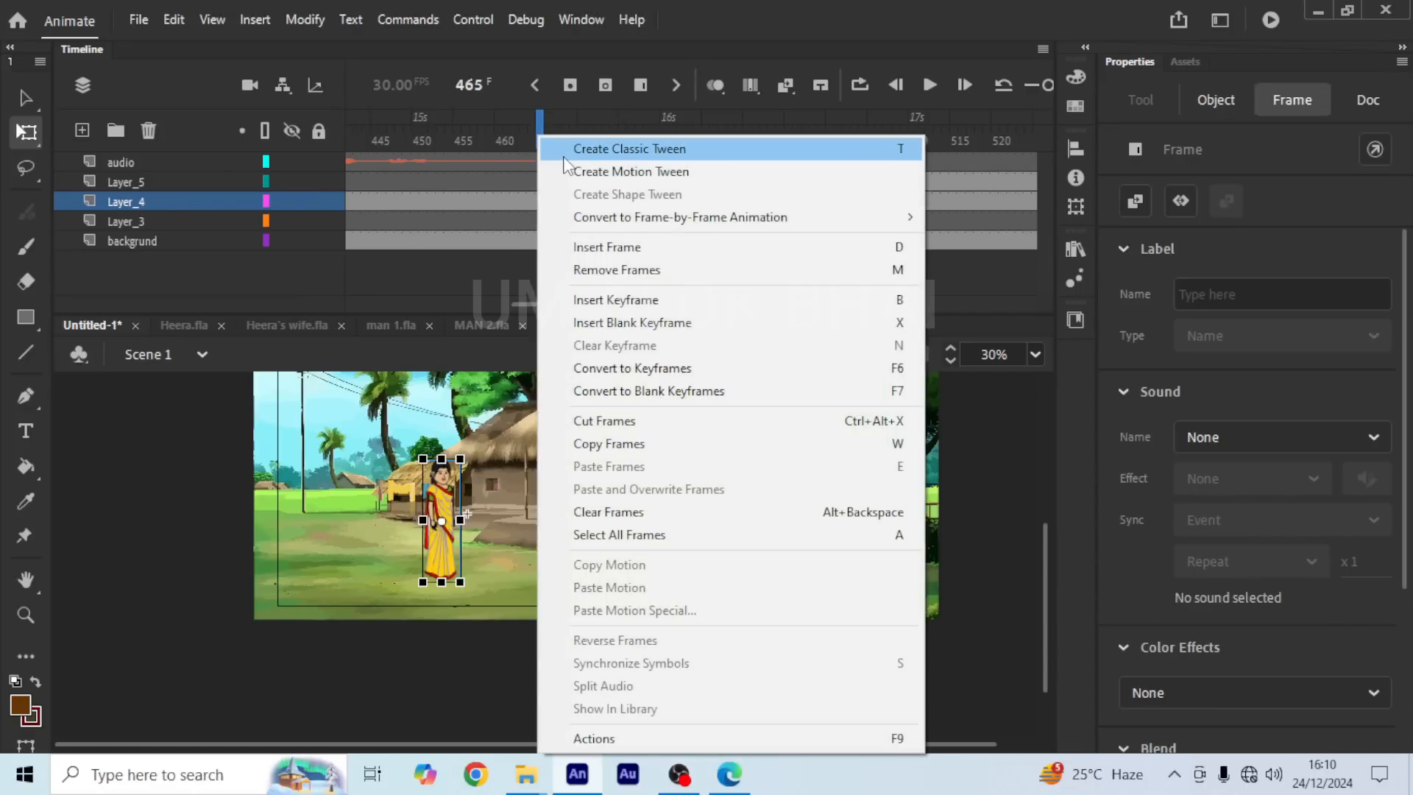
{"action": "left_click", "coordinate": [629, 150]}
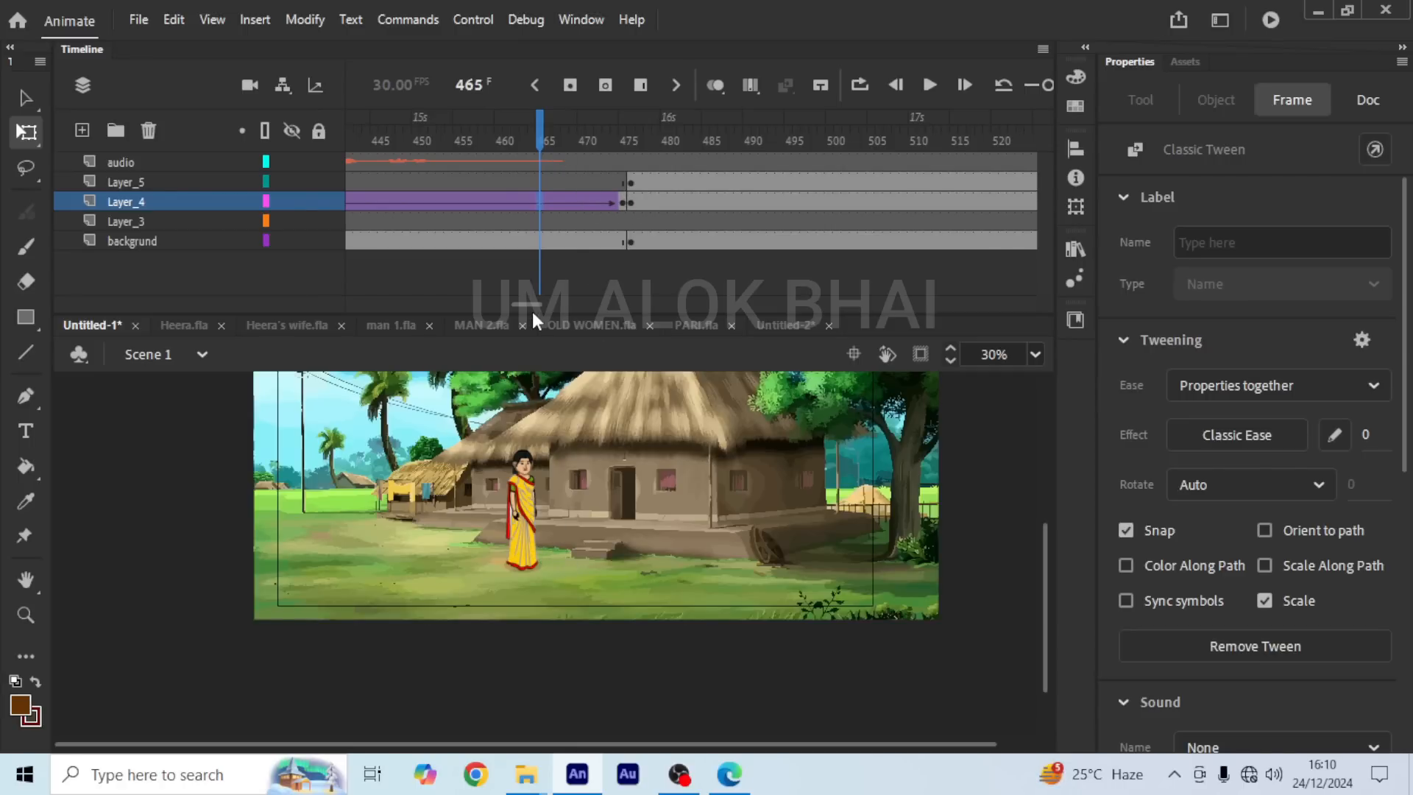
{"action": "mouse_move", "coordinate": [530, 303]}
{"action": "left_mouse_down"}
{"action": "mouse_move", "coordinate": [498, 298]}
{"action": "mouse_move", "coordinate": [555, 297]}
{"action": "mouse_move", "coordinate": [526, 300]}
{"action": "left_mouse_up"}
{"action": "left_click", "coordinate": [480, 201]}
{"action": "left_click", "coordinate": [580, 202]}
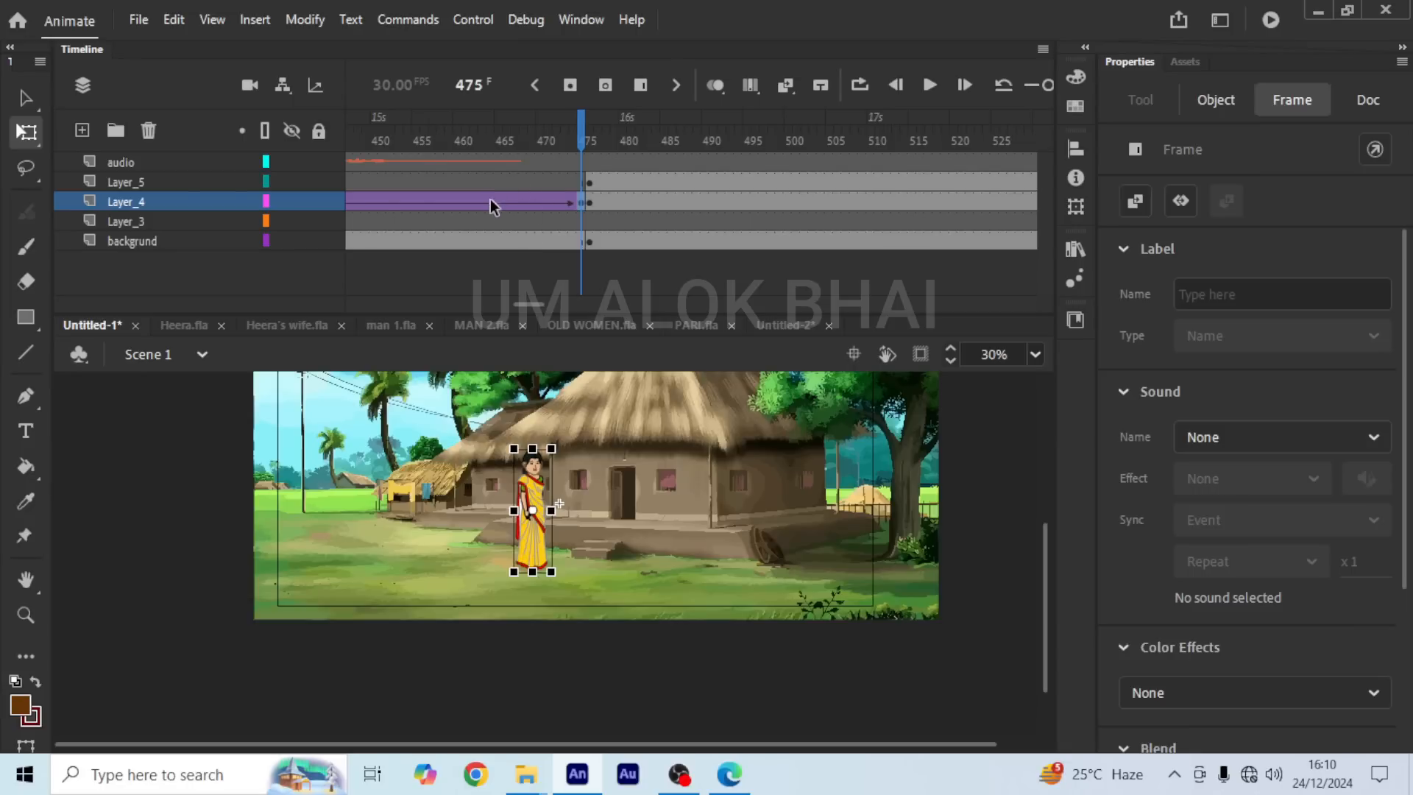
Step: Play back the walk, then move the woman at Layer_4's frame 475 farther from the hut steps, to about X 816, Y 771
{"action": "left_click_drag", "start_coordinate": [576, 121], "coordinate": [268, 148]}
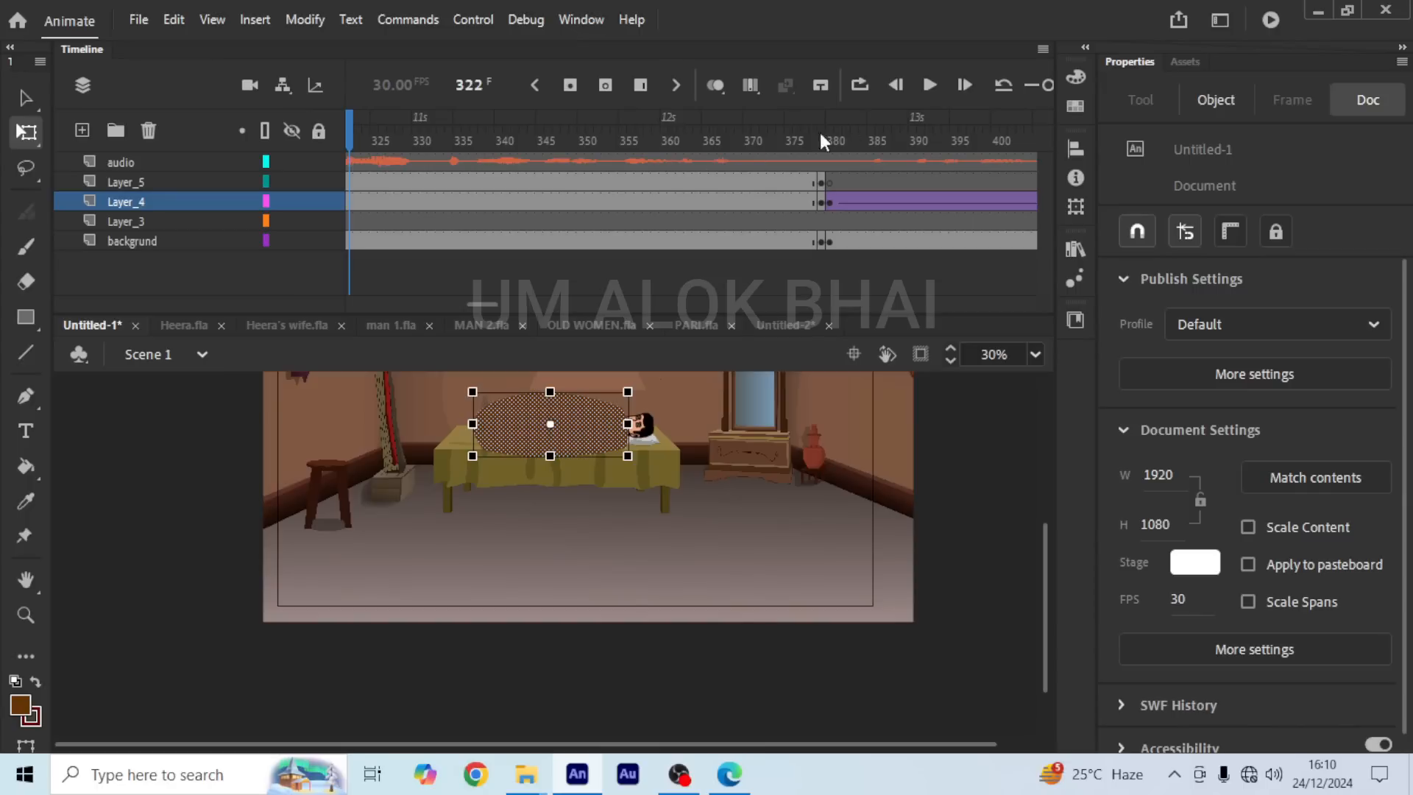
{"action": "left_click", "coordinate": [929, 84]}
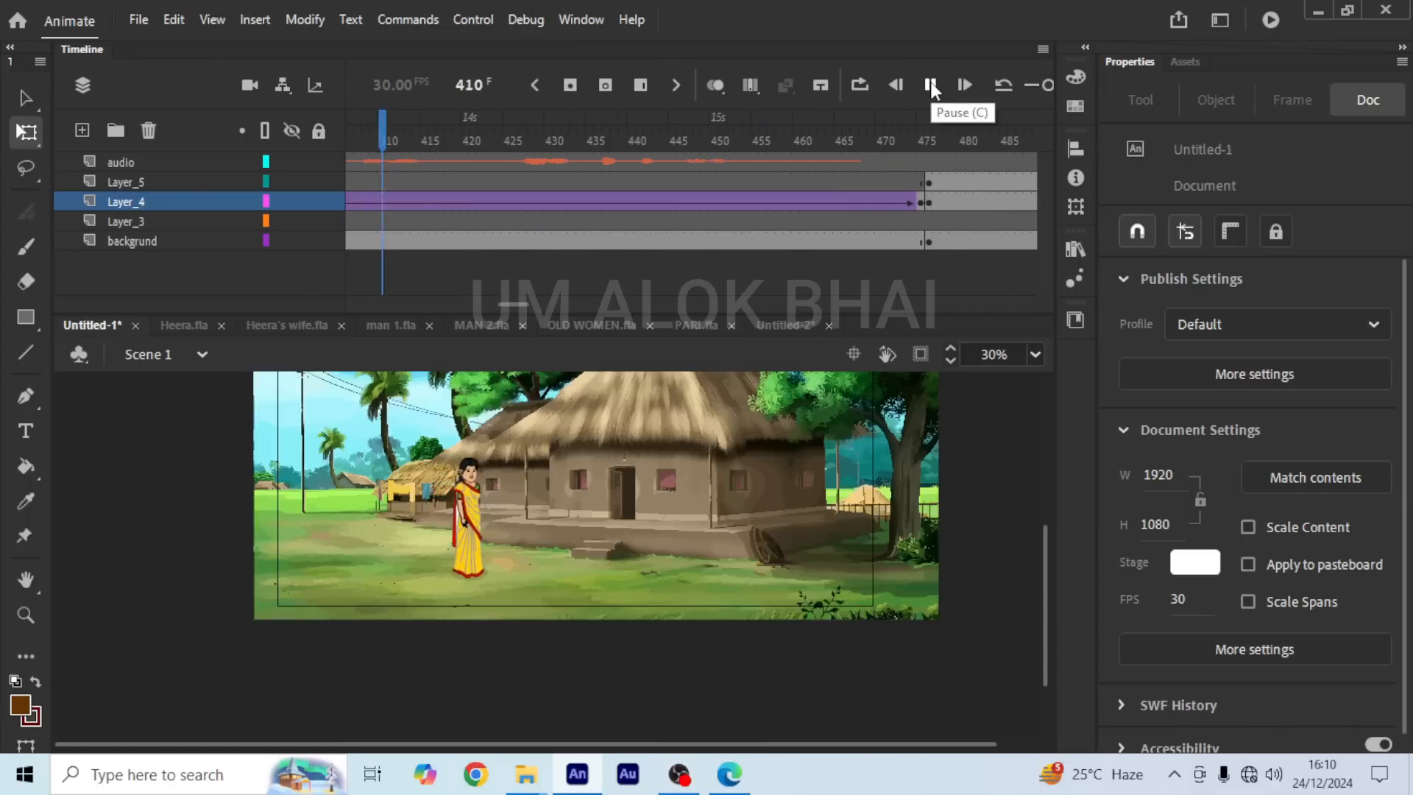
{"action": "left_click", "coordinate": [930, 85]}
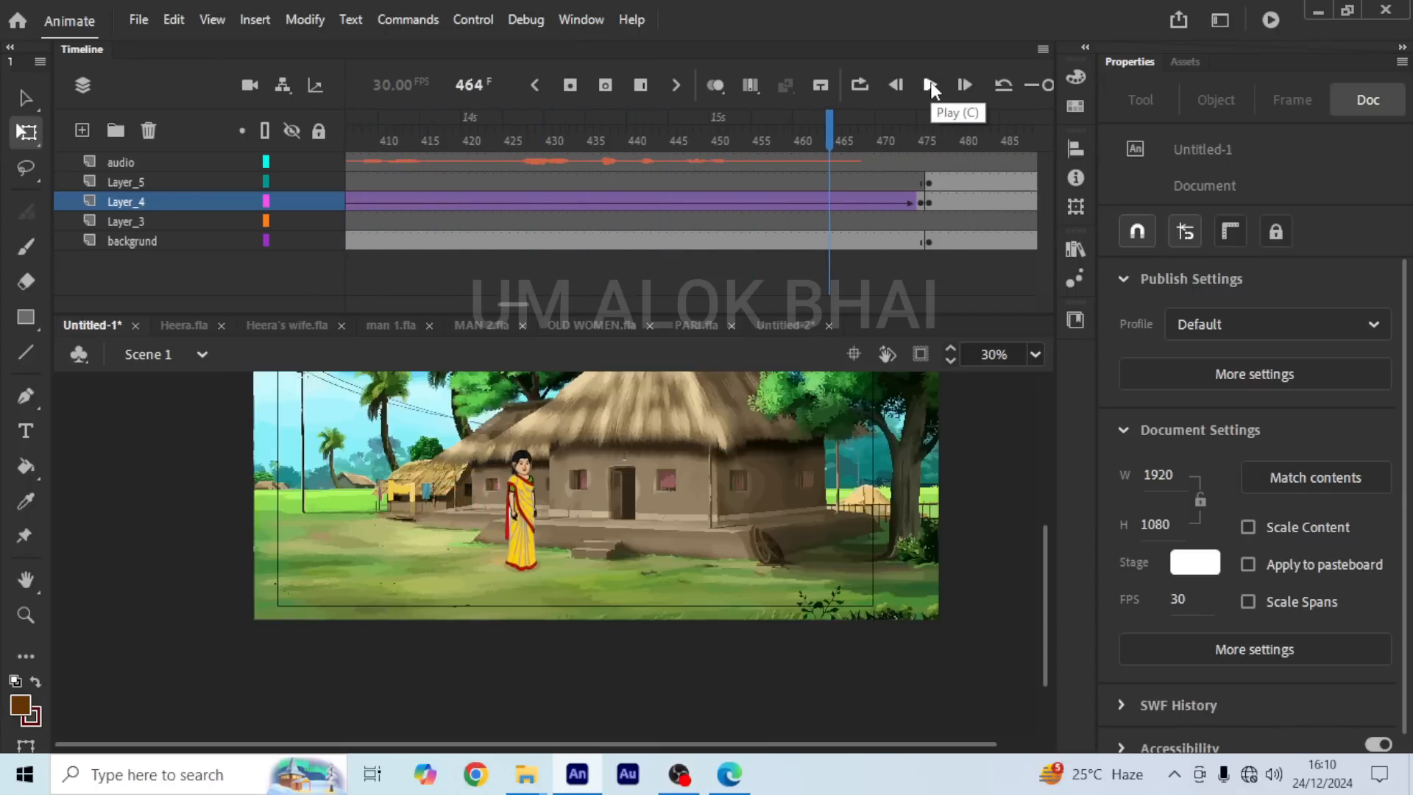
{"action": "left_click", "coordinate": [921, 202]}
{"action": "scroll", "coordinate": [565, 559], "scroll_direction": "up", "scroll_amount": 5}
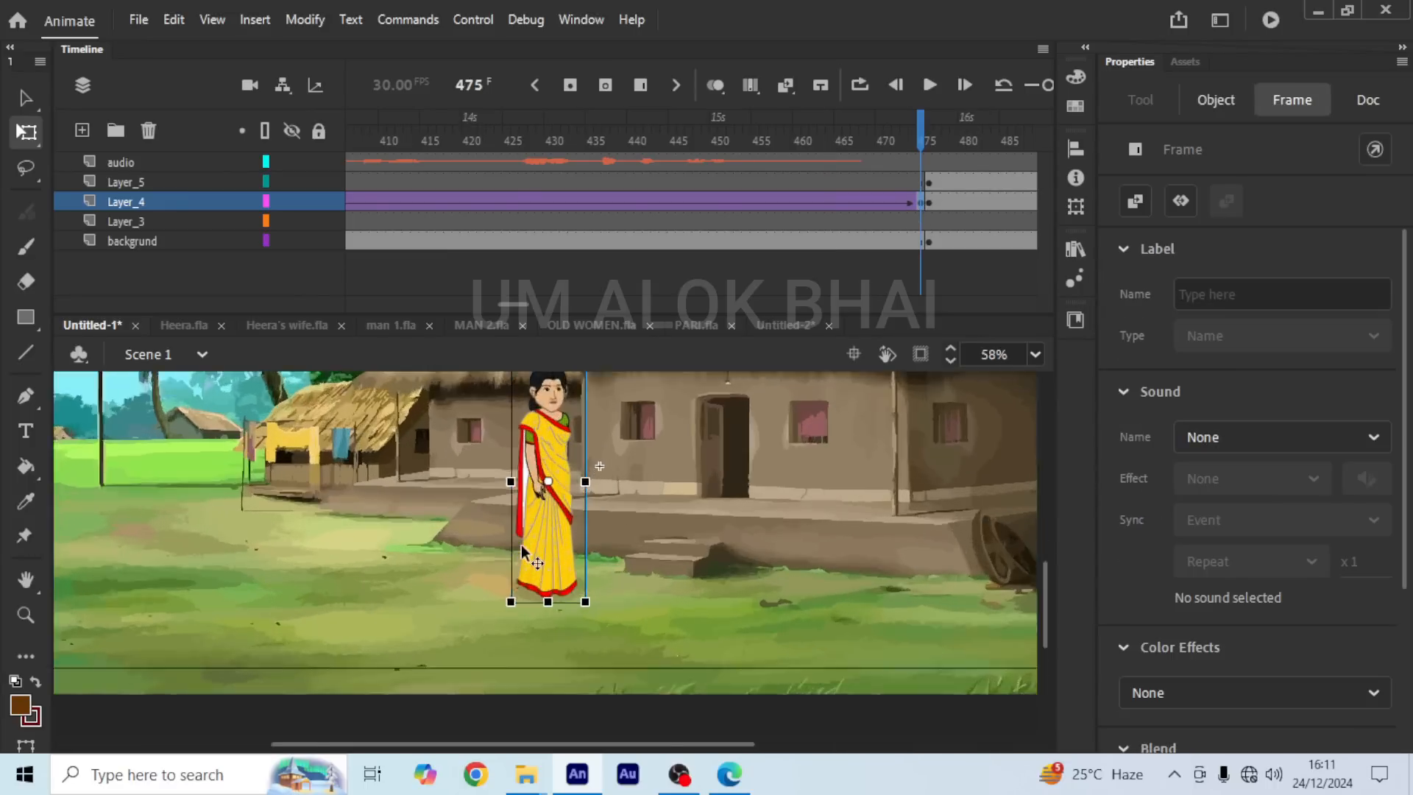
{"action": "left_click_drag", "start_coordinate": [570, 565], "coordinate": [507, 584]}
{"action": "left_click_drag", "start_coordinate": [500, 579], "coordinate": [498, 579]}
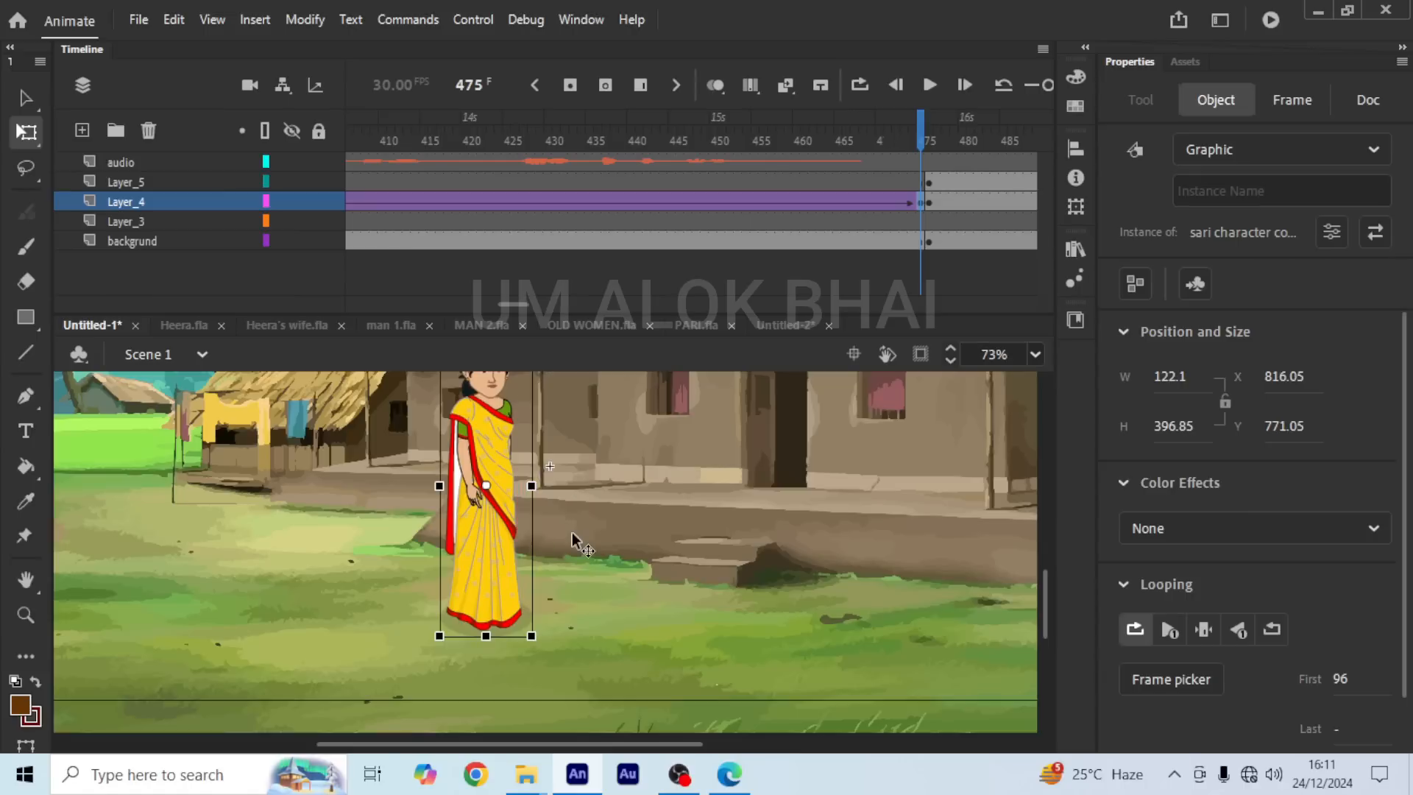
{"action": "scroll", "coordinate": [576, 541], "scroll_direction": "down", "scroll_amount": 4}
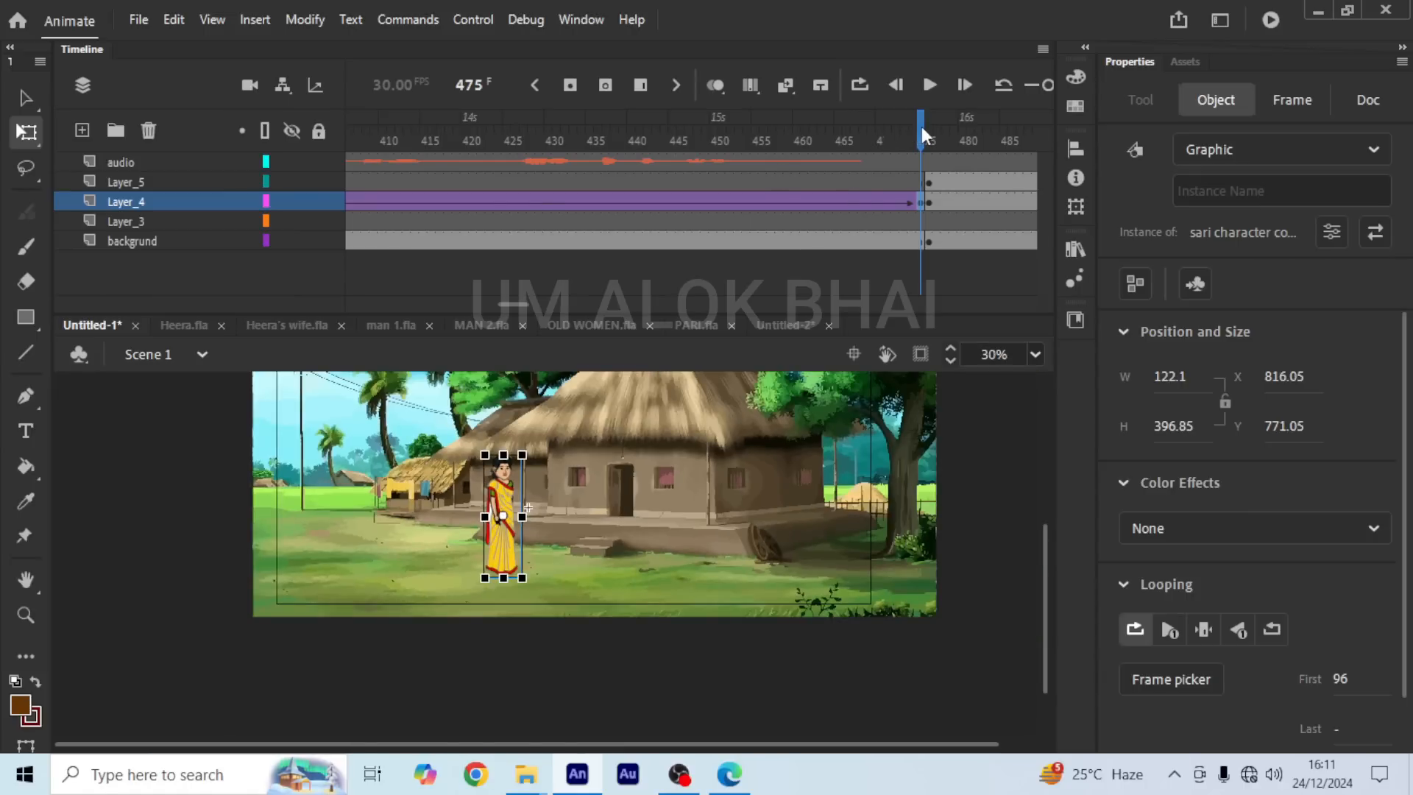
Step: Replay the hut scene from before frame 380 to check the woman's shortened walk up to frame 475
{"action": "left_click_drag", "start_coordinate": [921, 127], "coordinate": [622, 180]}
{"action": "left_click", "coordinate": [931, 86]}
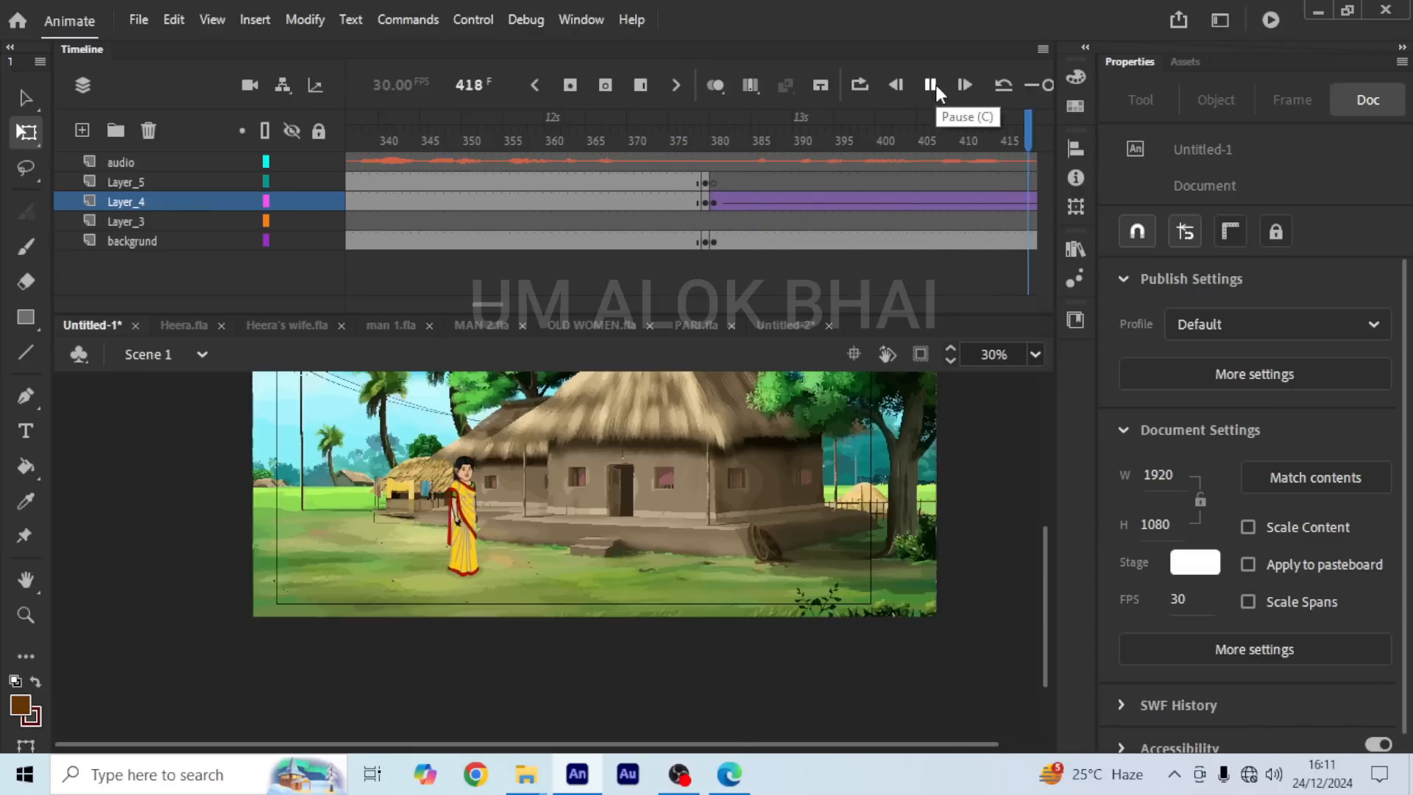
{"action": "left_click", "coordinate": [931, 85]}
{"action": "left_click", "coordinate": [806, 131]}
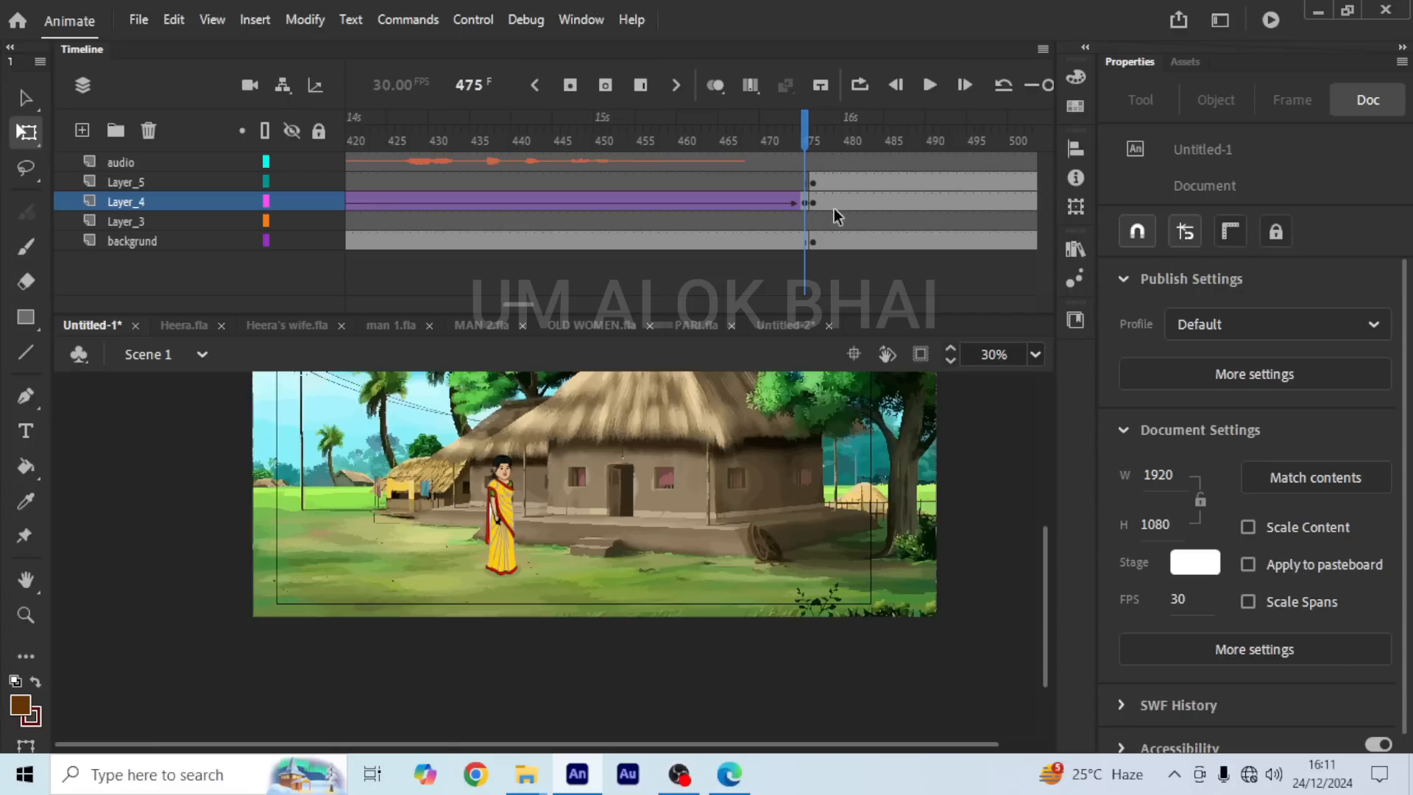
Step: Add a new layer above Layer_5 and give it a blank keyframe at frame 476
{"action": "left_click", "coordinate": [158, 181]}
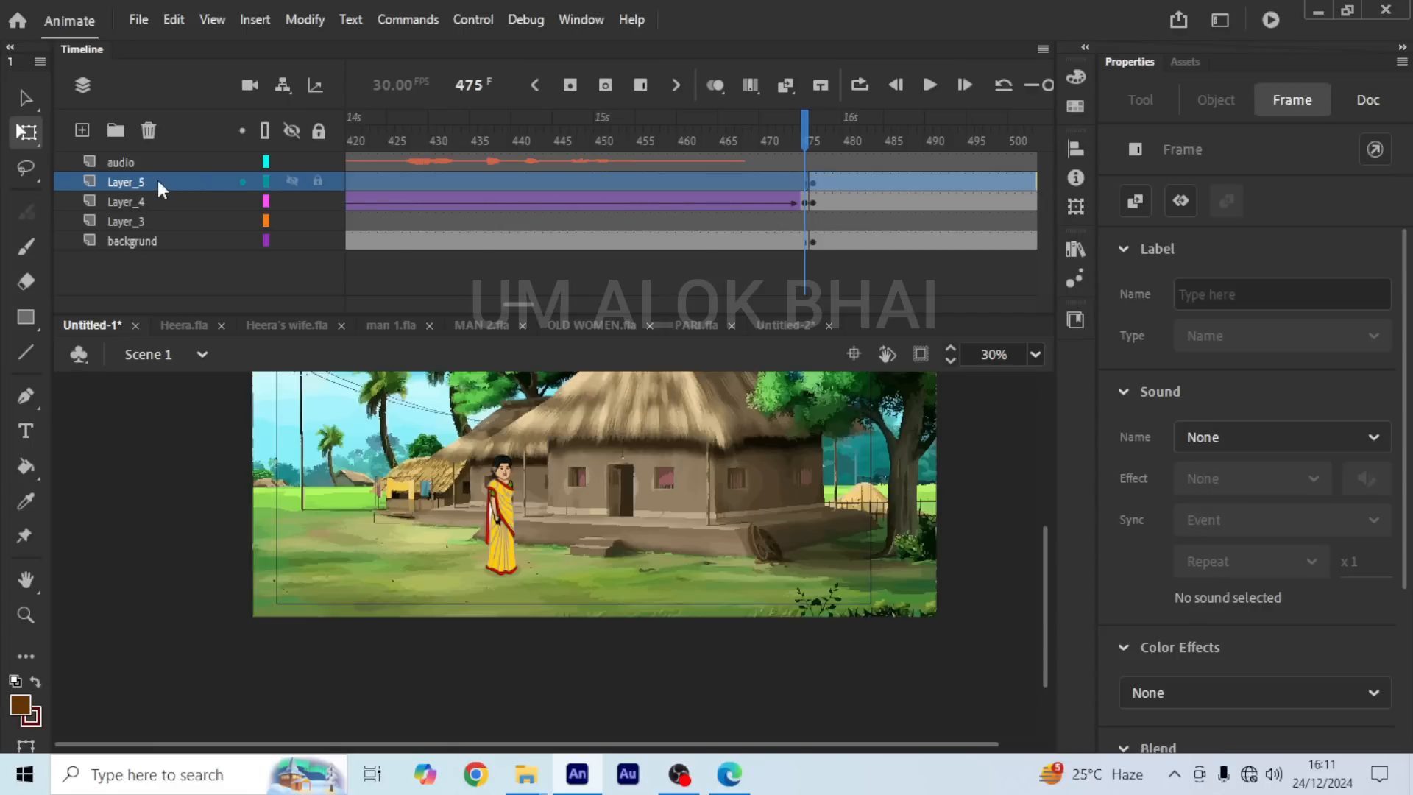
{"action": "left_click", "coordinate": [80, 131]}
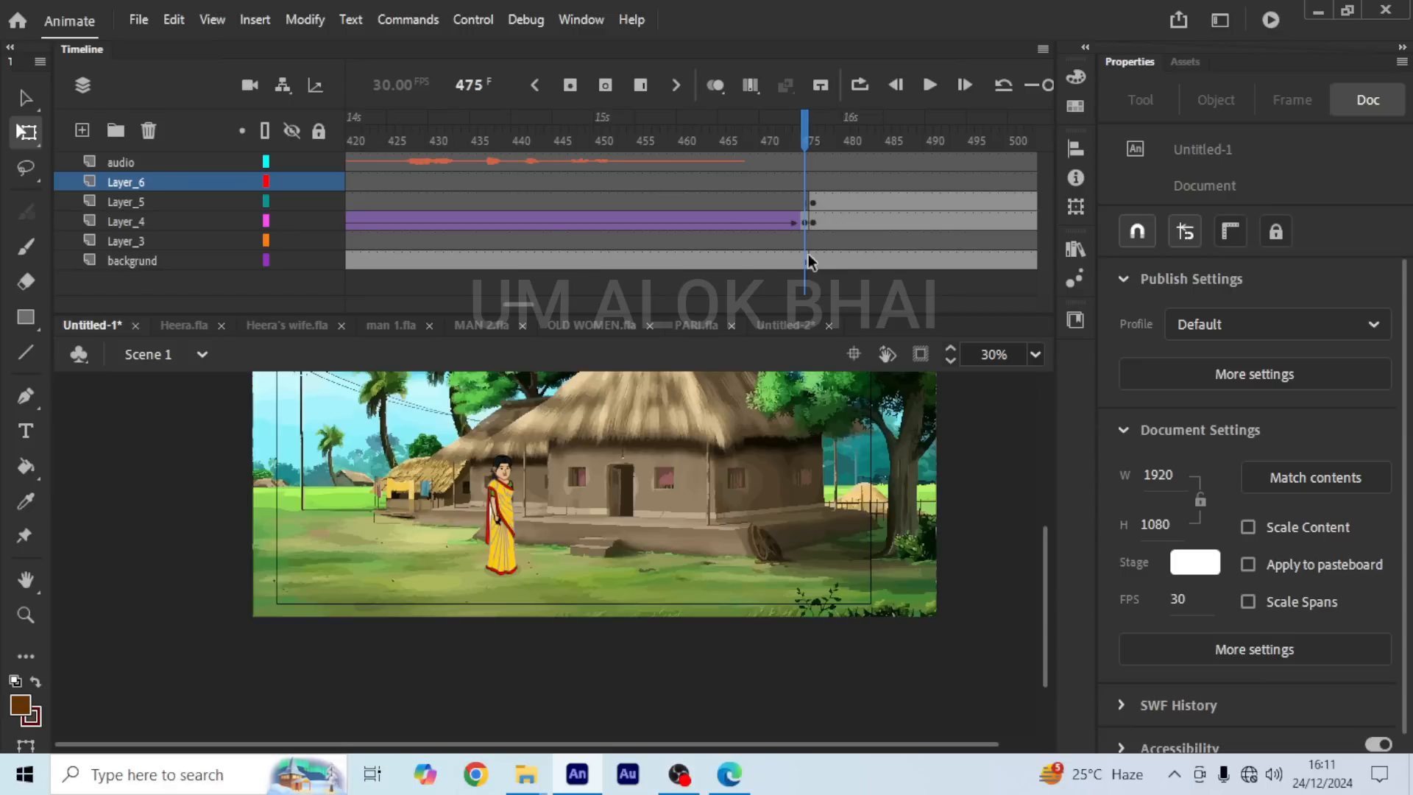
{"action": "left_click", "coordinate": [812, 183]}
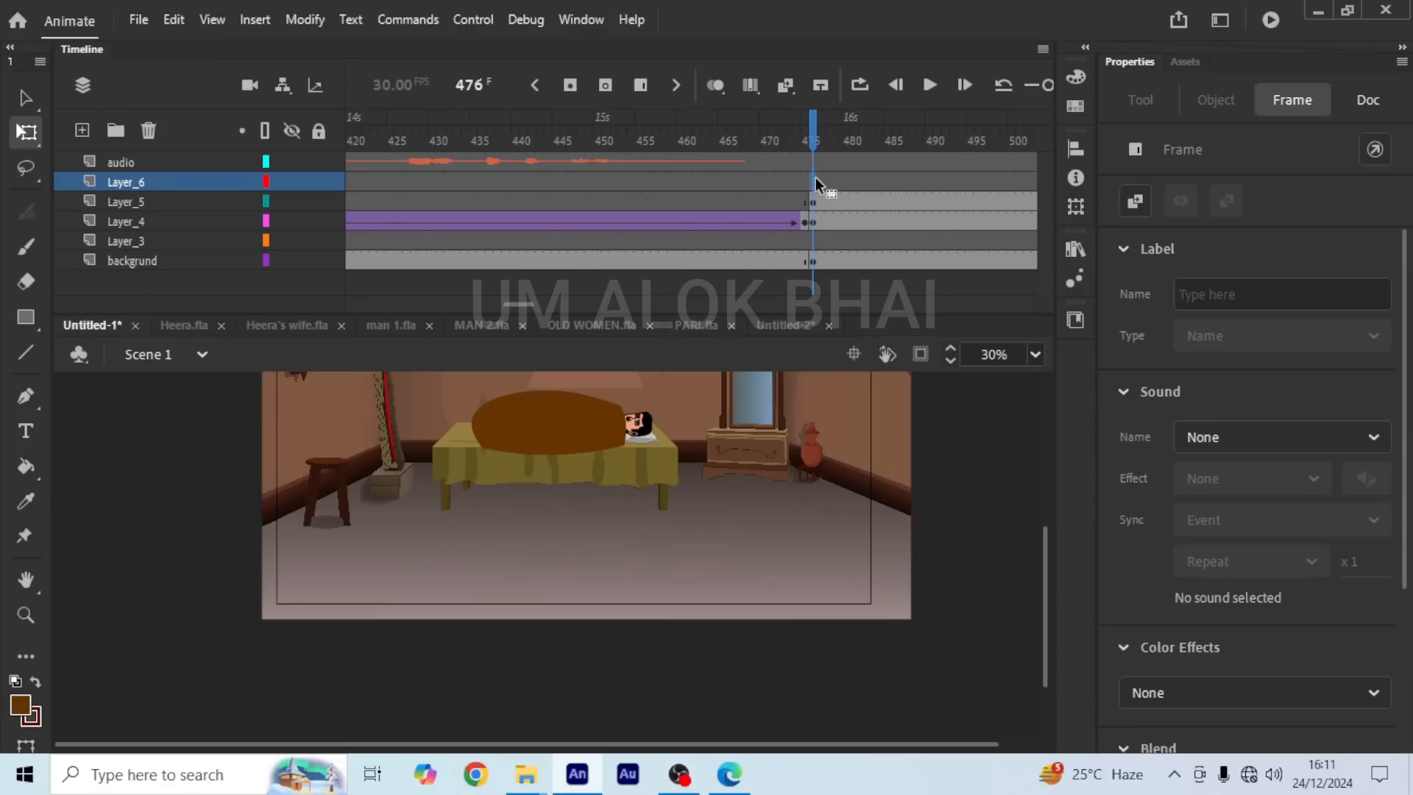
Step: Copy the open-armed standing woman from Heera's wife.fla and paste her into Layer_6 at frame 476, putting duplicate library items into a folder
{"action": "left_click", "coordinate": [274, 326]}
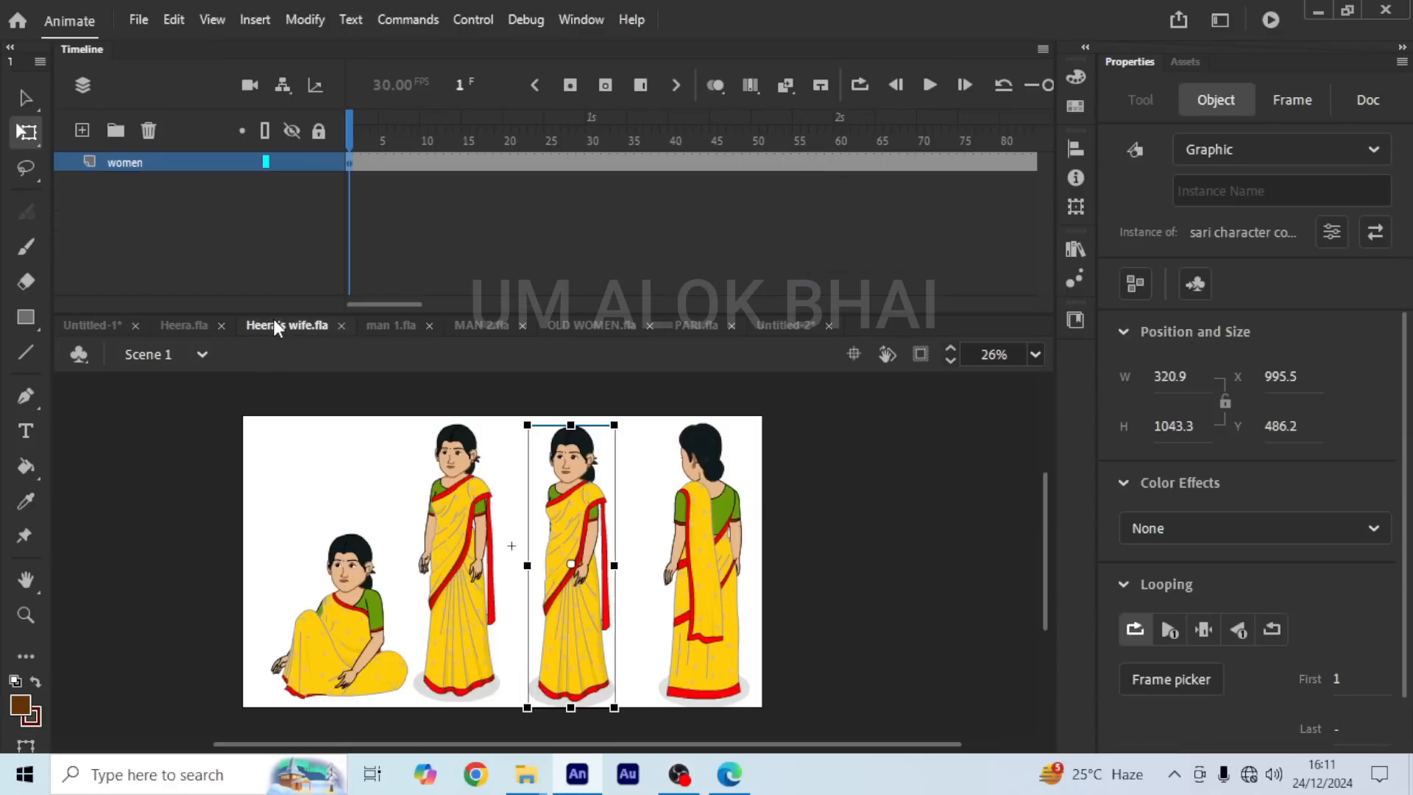
{"action": "left_click", "coordinate": [455, 517]}
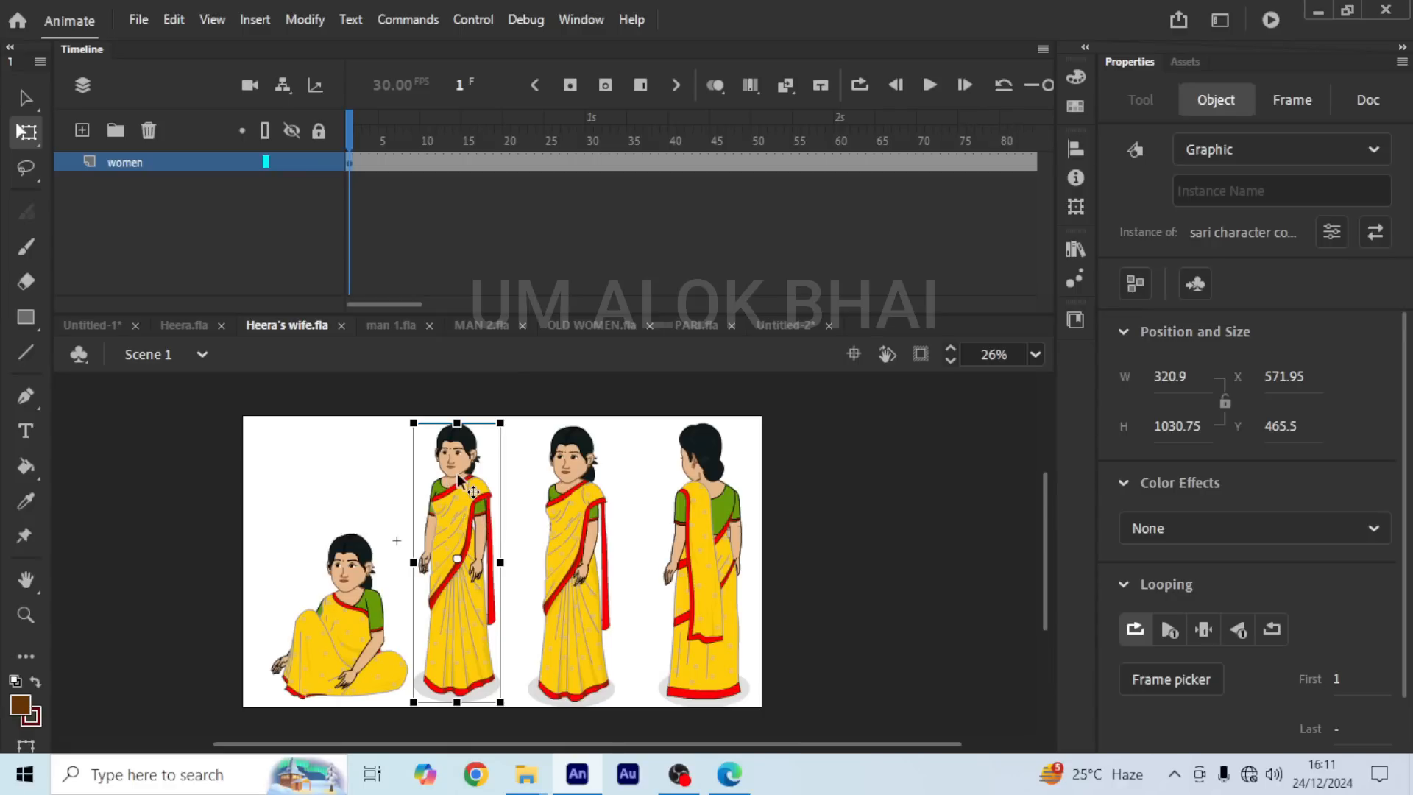
{"action": "left_click", "coordinate": [98, 327]}
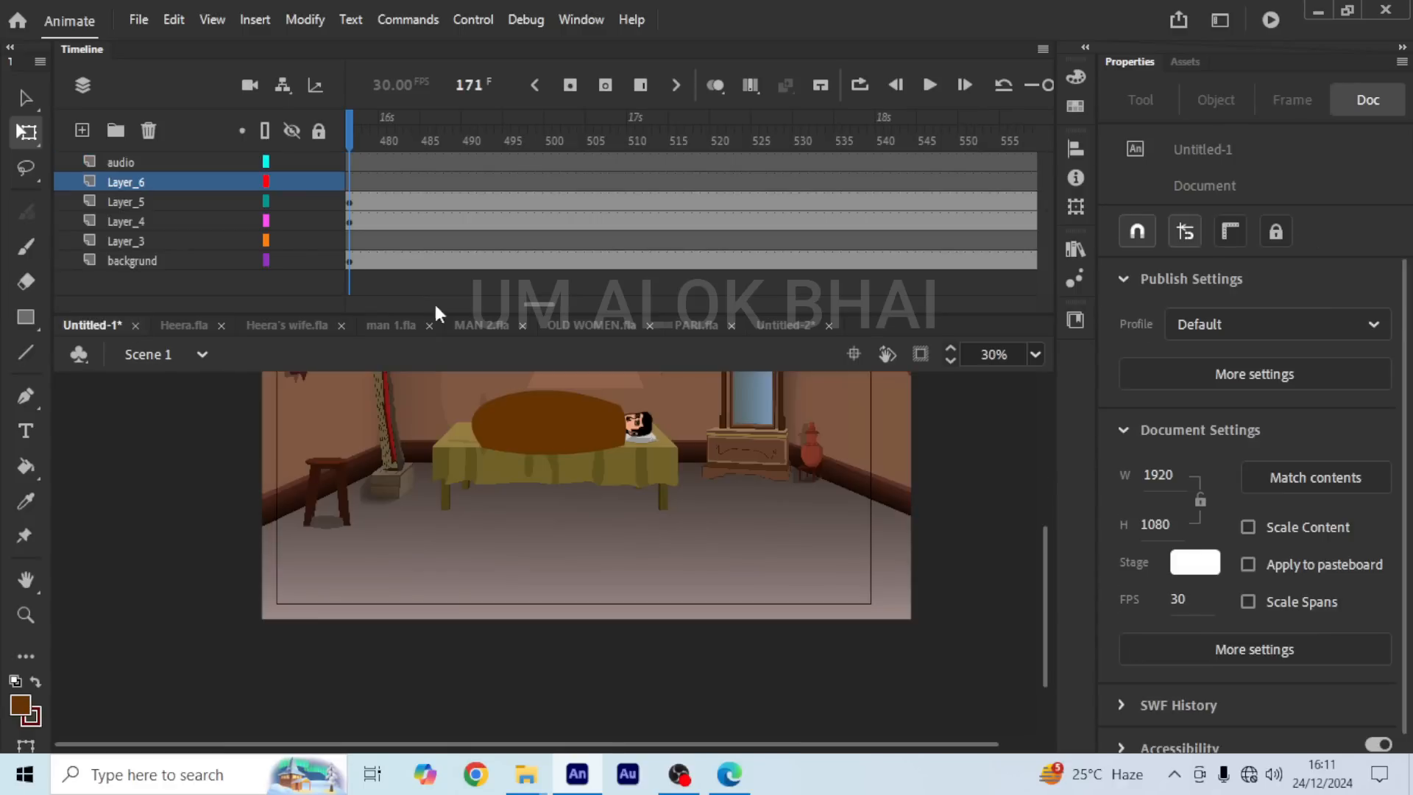
{"action": "scroll", "coordinate": [520, 305], "scroll_direction": "left", "scroll_amount": 5}
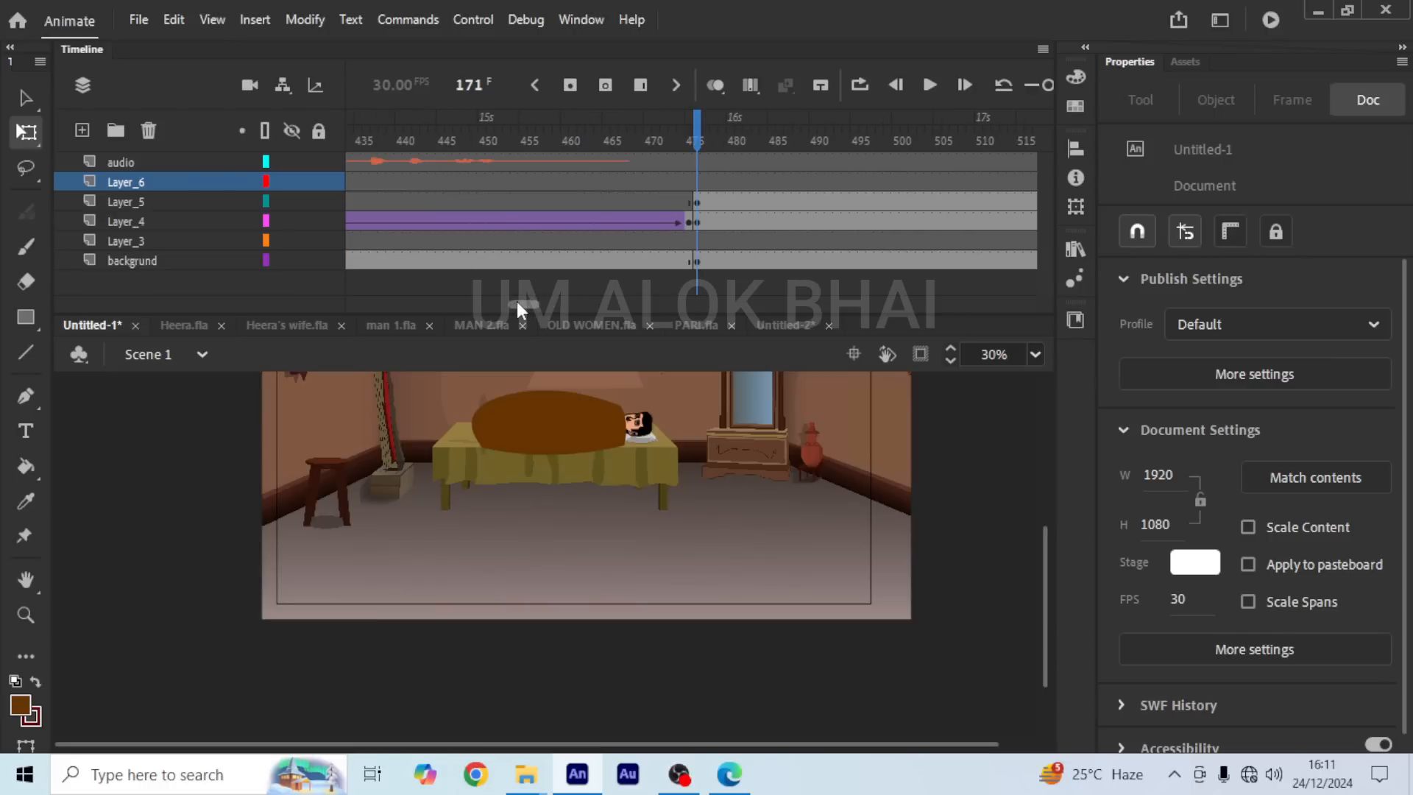
{"action": "left_click", "coordinate": [696, 183]}
{"action": "key", "text": "ctrl+alt+v"}
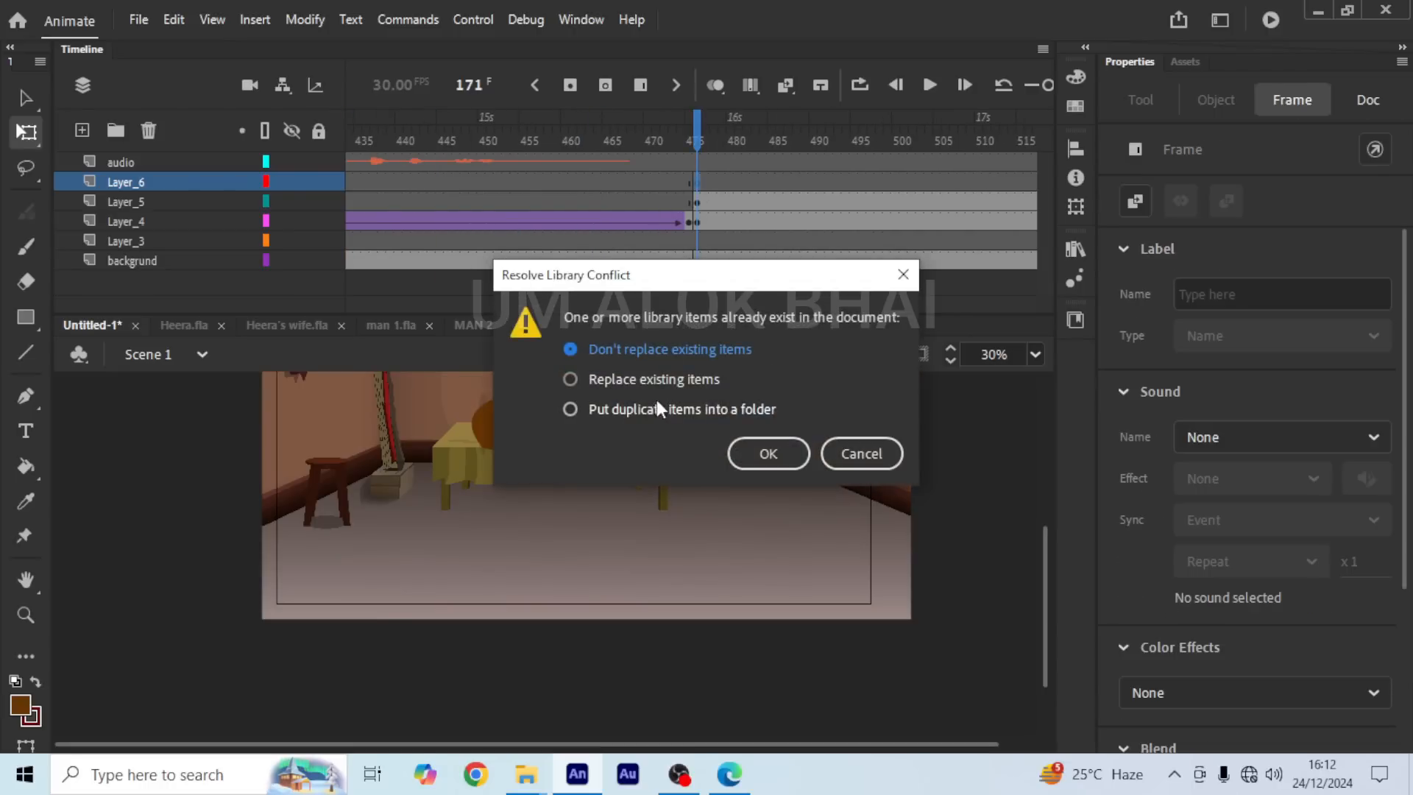
{"action": "left_click", "coordinate": [569, 409]}
{"action": "left_click", "coordinate": [772, 451]}
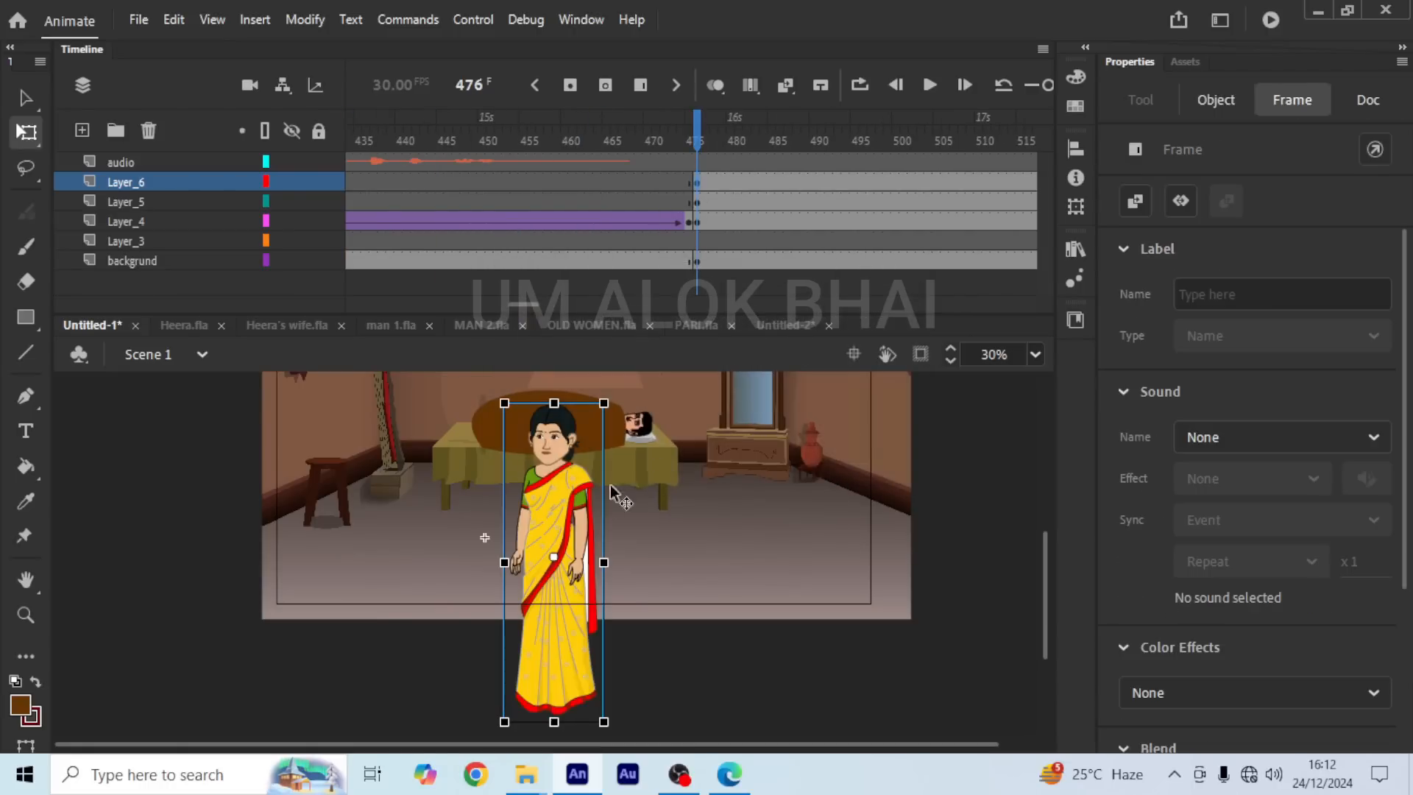
Step: Flip the pasted woman horizontally and scale her down to about 199 × 638 px
{"action": "left_click_drag", "start_coordinate": [564, 503], "coordinate": [561, 482]}
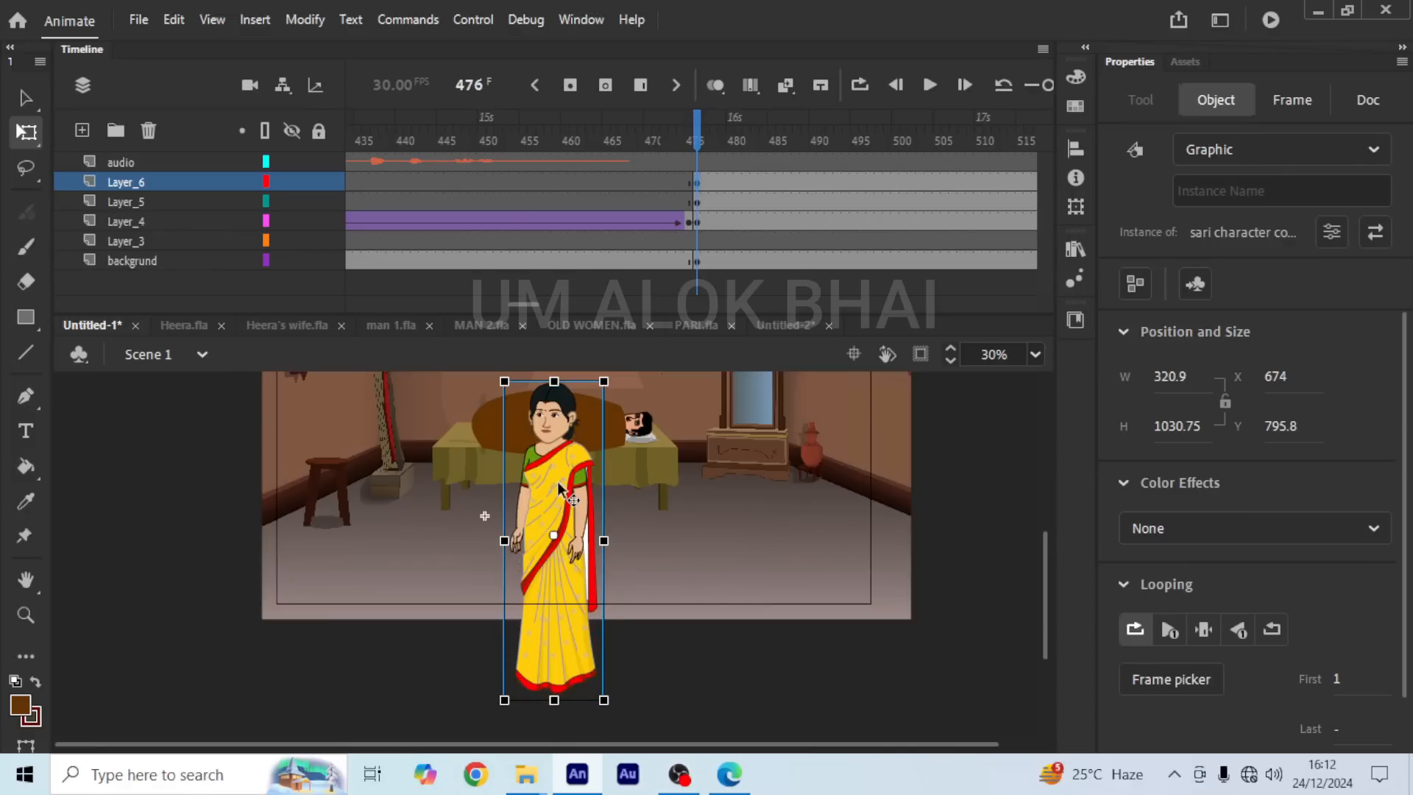
{"action": "right_click", "coordinate": [560, 488]}
{"action": "mouse_move", "coordinate": [810, 356]}
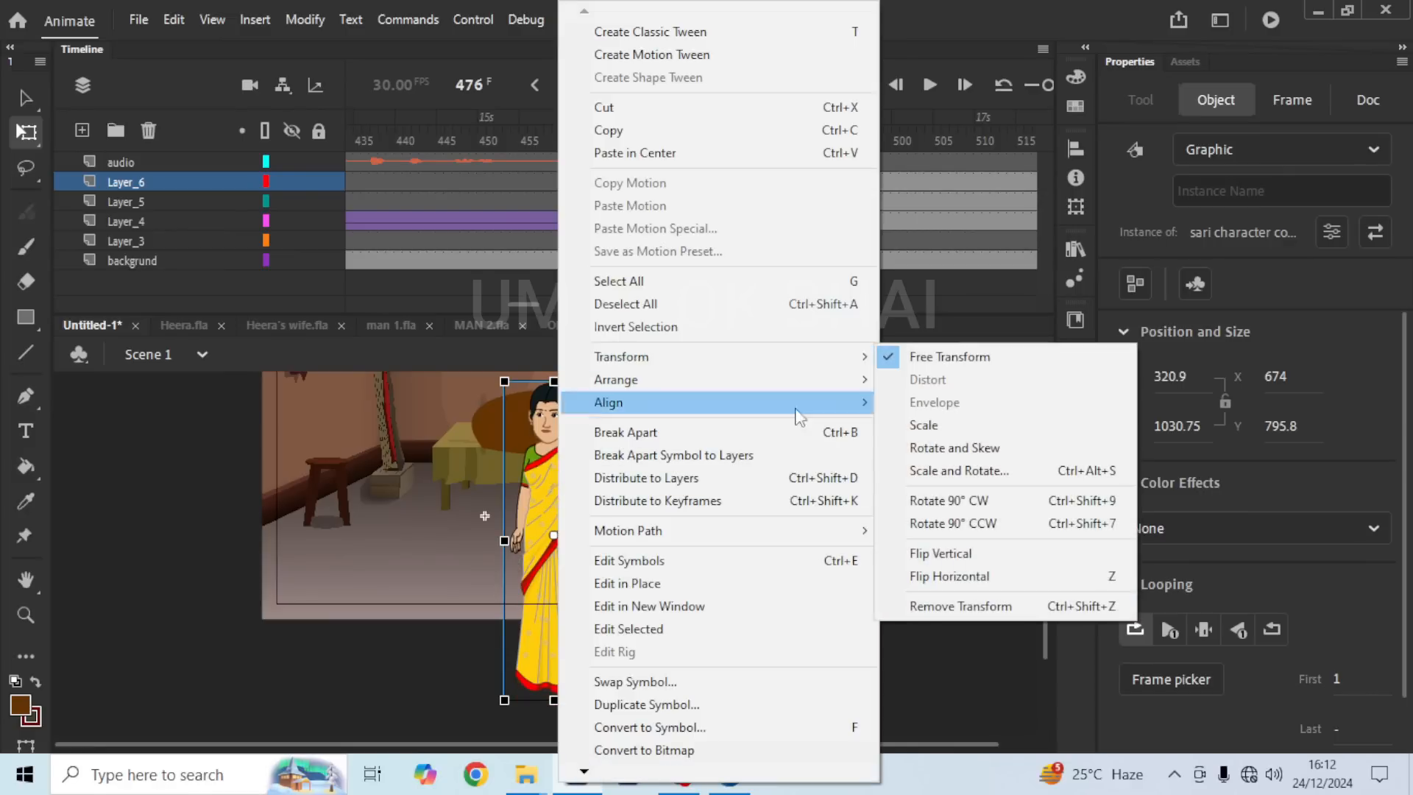
{"action": "left_click", "coordinate": [945, 580]}
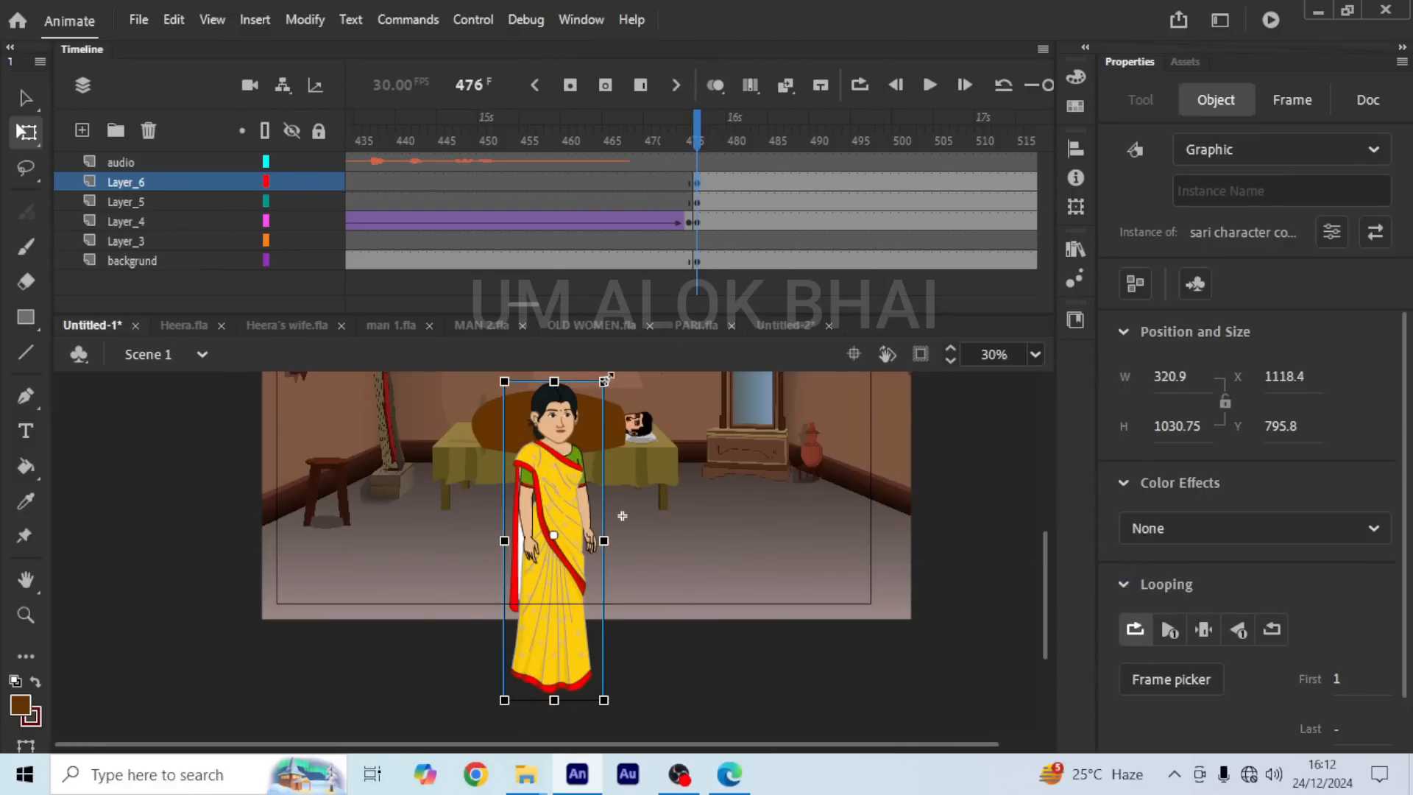
{"action": "left_click_drag", "start_coordinate": [604, 380], "coordinate": [581, 438]}
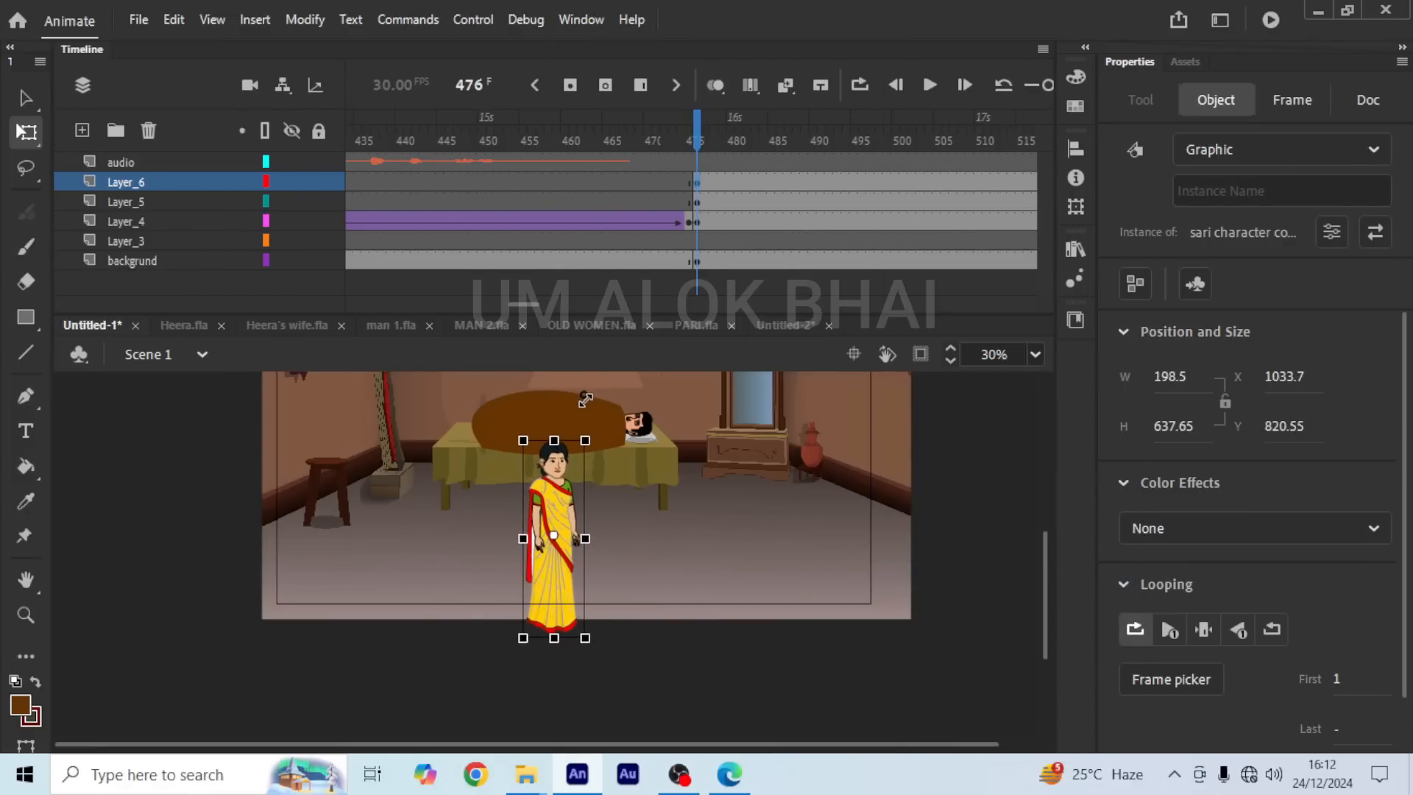
Step: Stand the woman at the foot of the sleeping man's bed, at about X 665, Y 550
{"action": "scroll", "coordinate": [556, 519], "scroll_direction": "up", "scroll_amount": 3}
{"action": "left_click_drag", "start_coordinate": [553, 520], "coordinate": [311, 355]}
{"action": "scroll", "coordinate": [456, 457], "scroll_direction": "down", "scroll_amount": 4}
{"action": "scroll", "coordinate": [373, 536], "scroll_direction": "up", "scroll_amount": 3}
{"action": "mouse_move", "coordinate": [386, 541]}
{"action": "left_mouse_down"}
{"action": "mouse_move", "coordinate": [372, 536]}
{"action": "mouse_move", "coordinate": [398, 519]}
{"action": "left_mouse_up"}
{"action": "scroll", "coordinate": [397, 519], "scroll_direction": "down", "scroll_amount": 2}
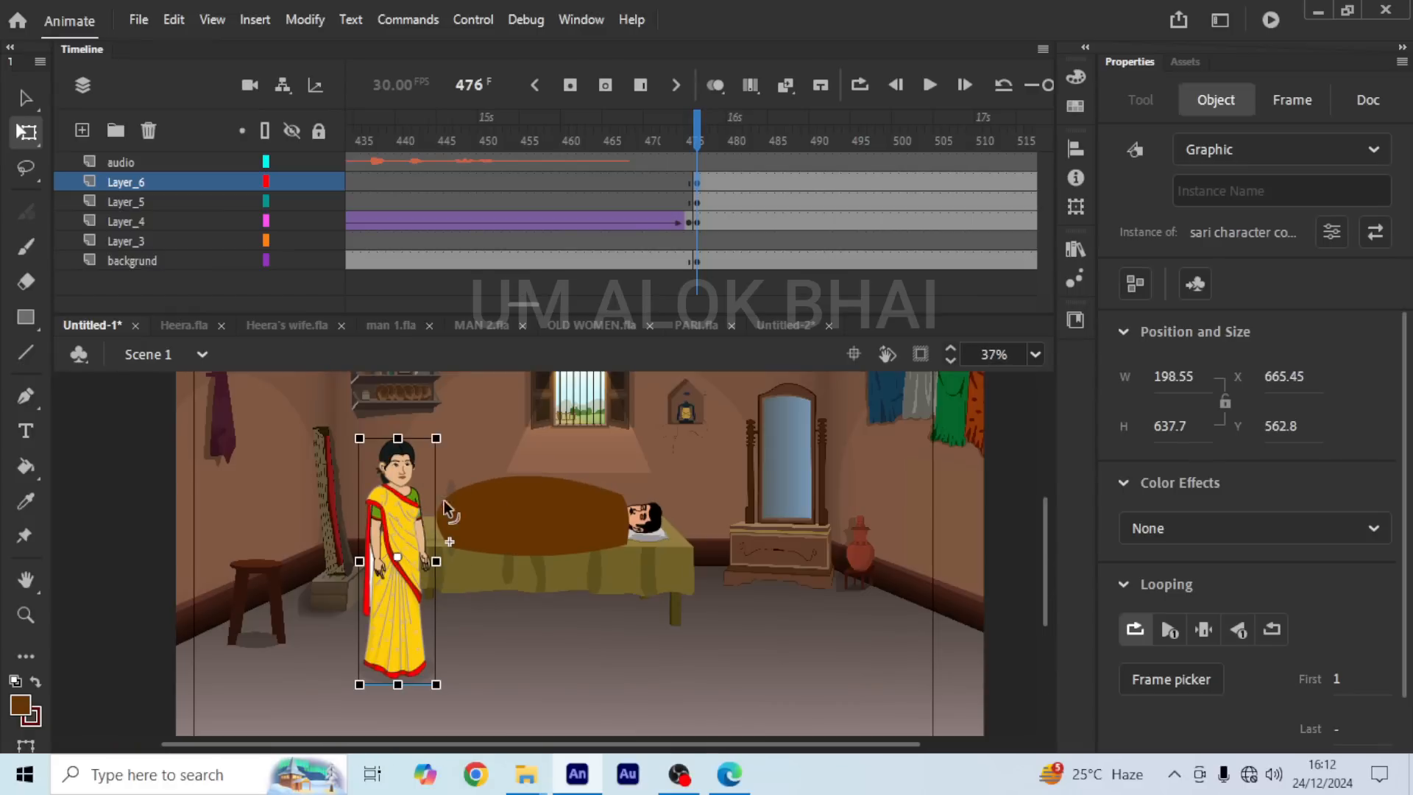
{"action": "scroll", "coordinate": [391, 526], "scroll_direction": "up", "scroll_amount": 1}
{"action": "scroll", "coordinate": [392, 528], "scroll_direction": "up", "scroll_amount": 1}
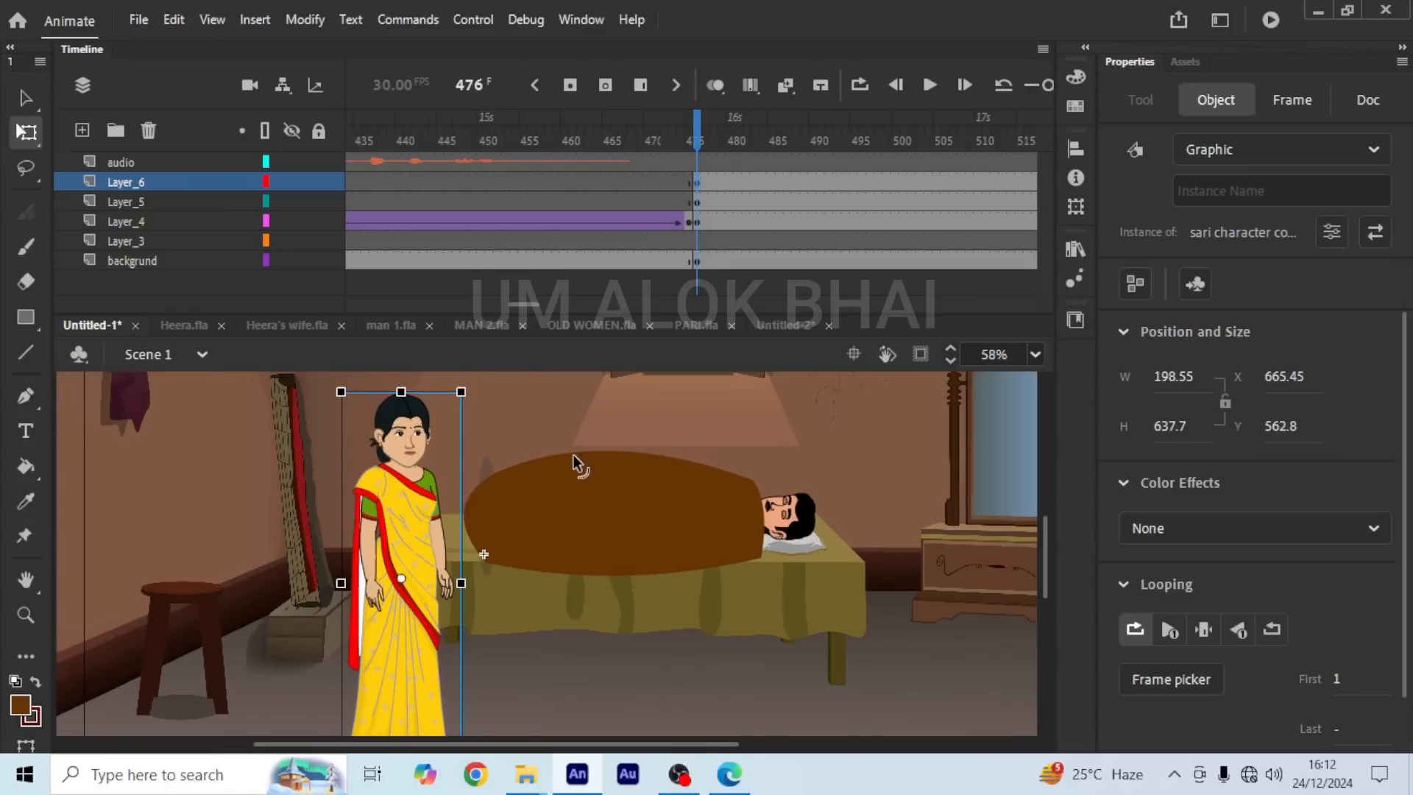
{"action": "scroll", "coordinate": [393, 540], "scroll_direction": "up", "scroll_amount": 1}
{"action": "left_click_drag", "start_coordinate": [414, 542], "coordinate": [415, 532]}
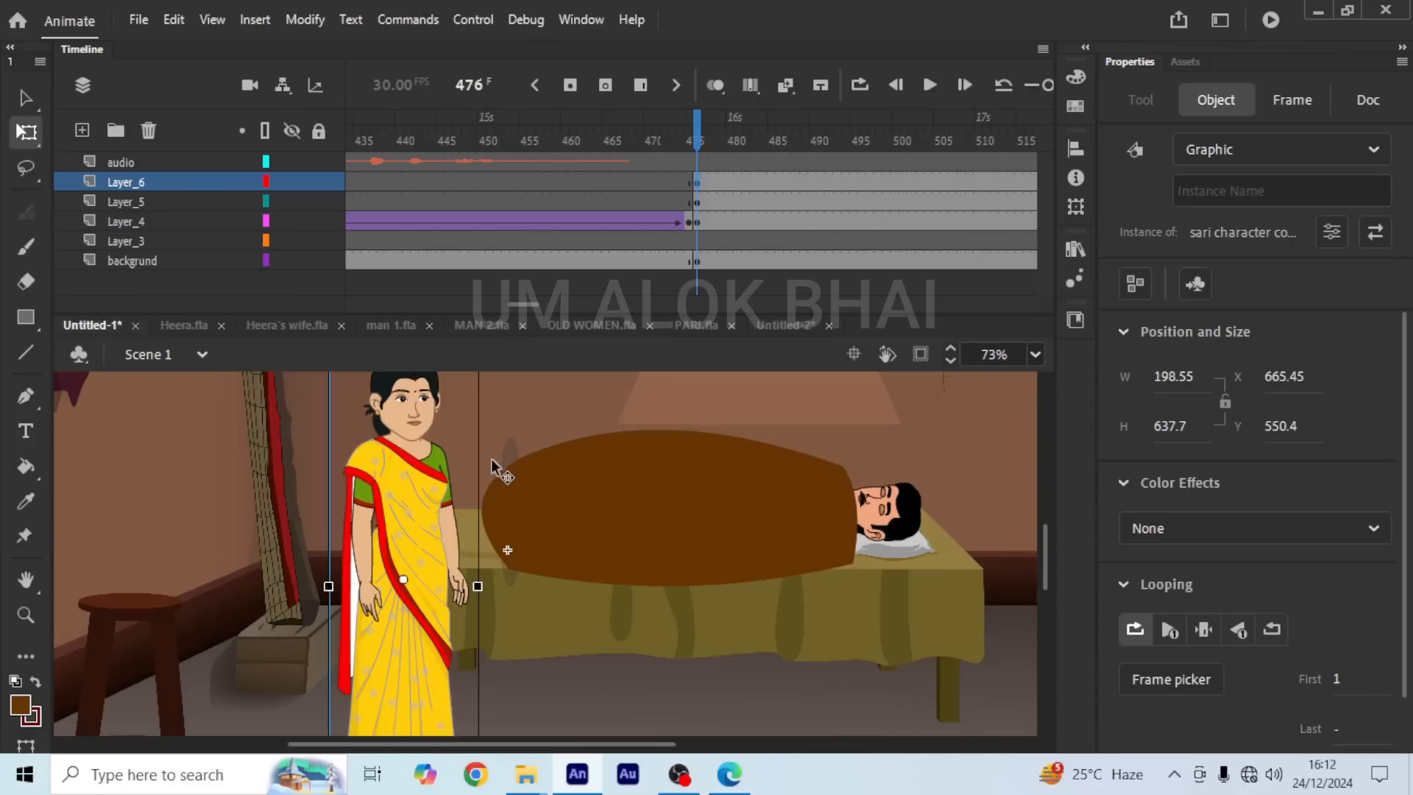
{"action": "scroll", "coordinate": [507, 550], "scroll_direction": "down", "scroll_amount": 4}
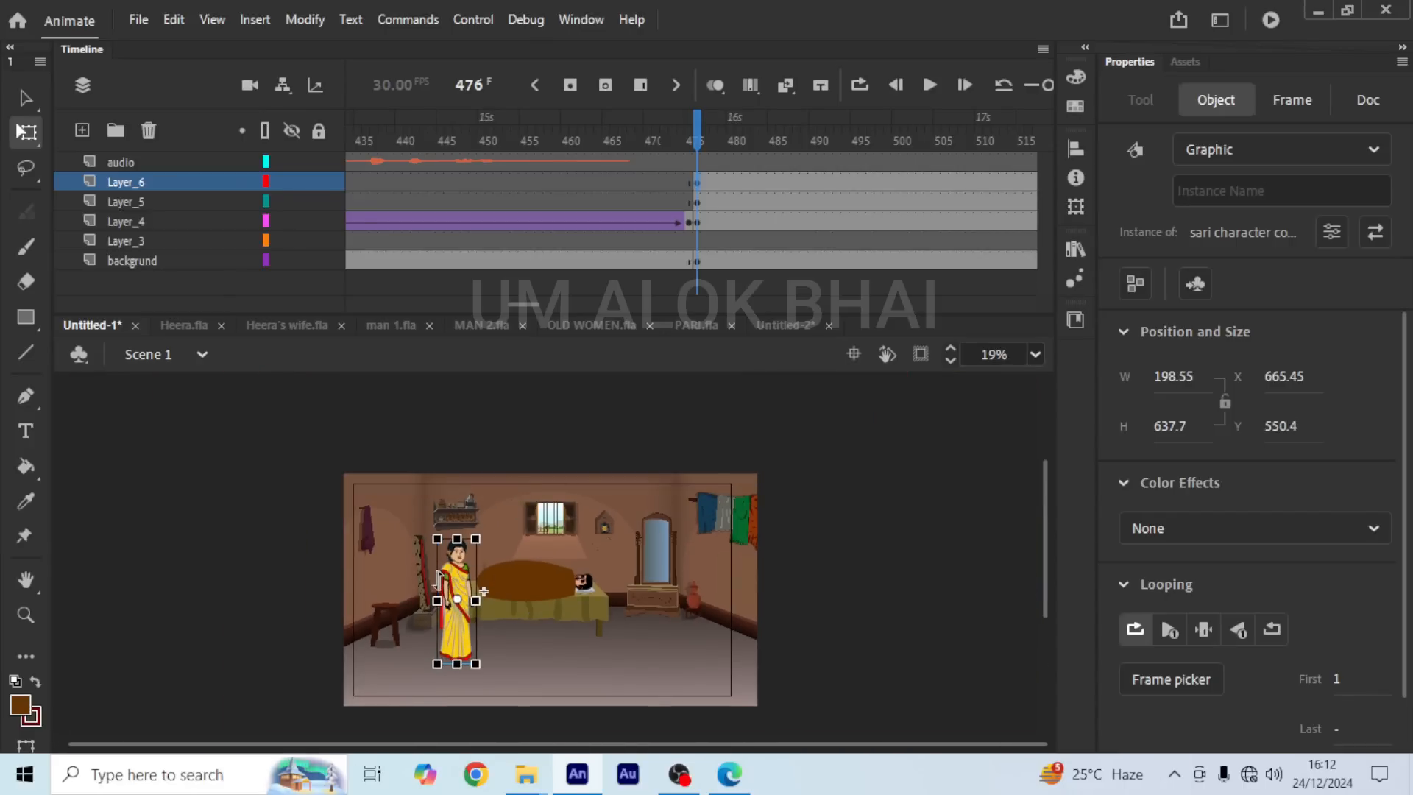
{"action": "scroll", "coordinate": [474, 574], "scroll_direction": "up", "scroll_amount": 4}
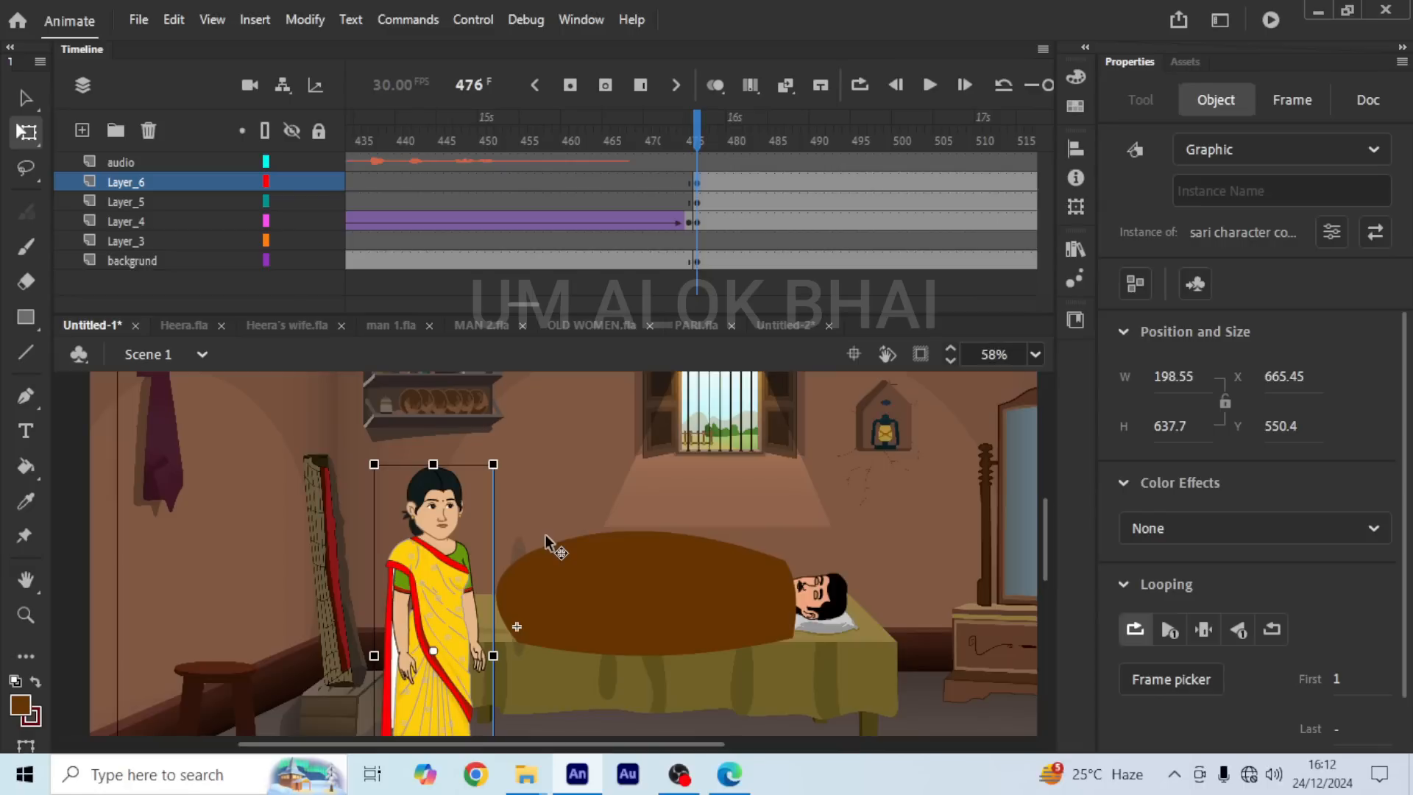
{"action": "scroll", "coordinate": [544, 533], "scroll_direction": "down", "scroll_amount": 2}
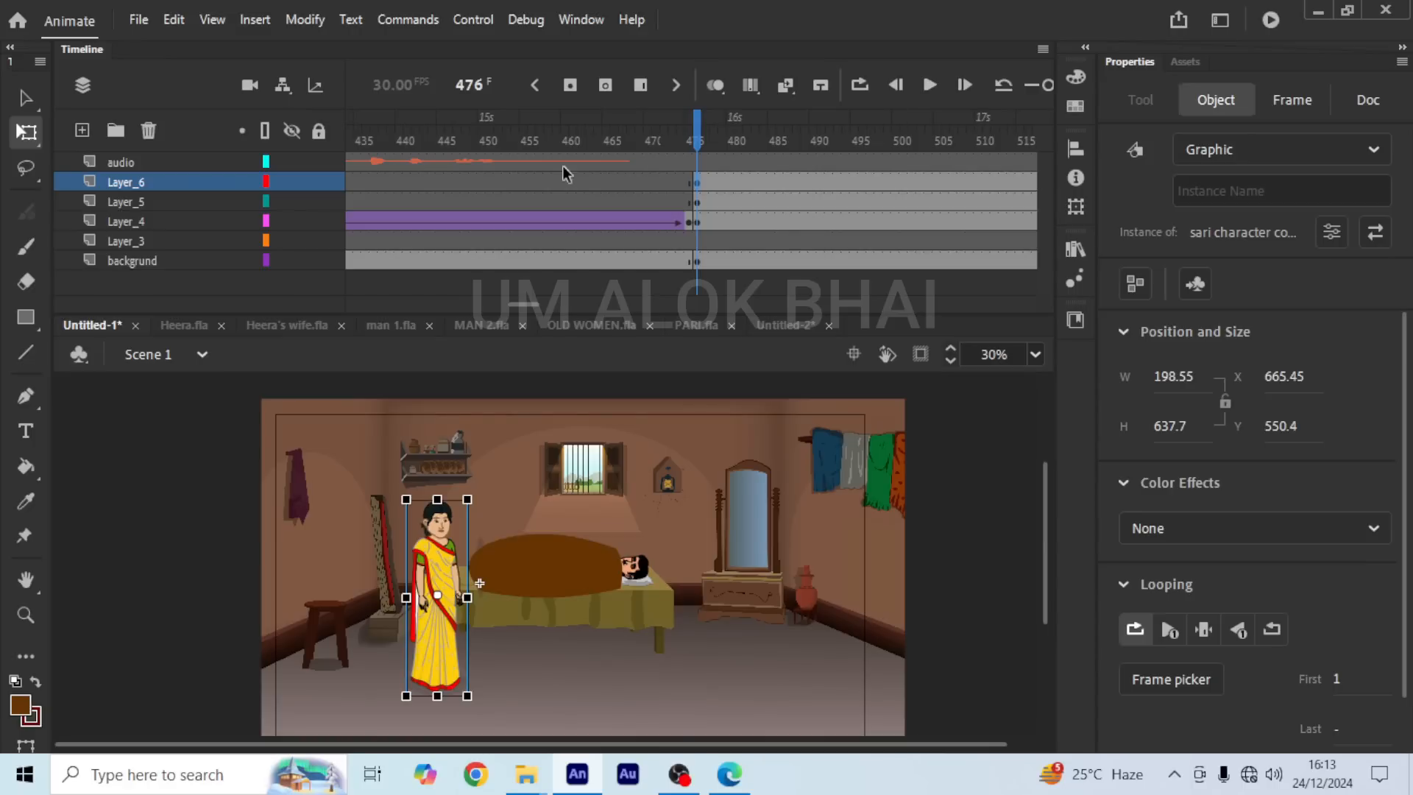
Step: Add a blank keyframe at frame 476 on the audio layer and open the Heera Wife audio folder of 1 st video in File Explorer
{"action": "left_click", "coordinate": [120, 162]}
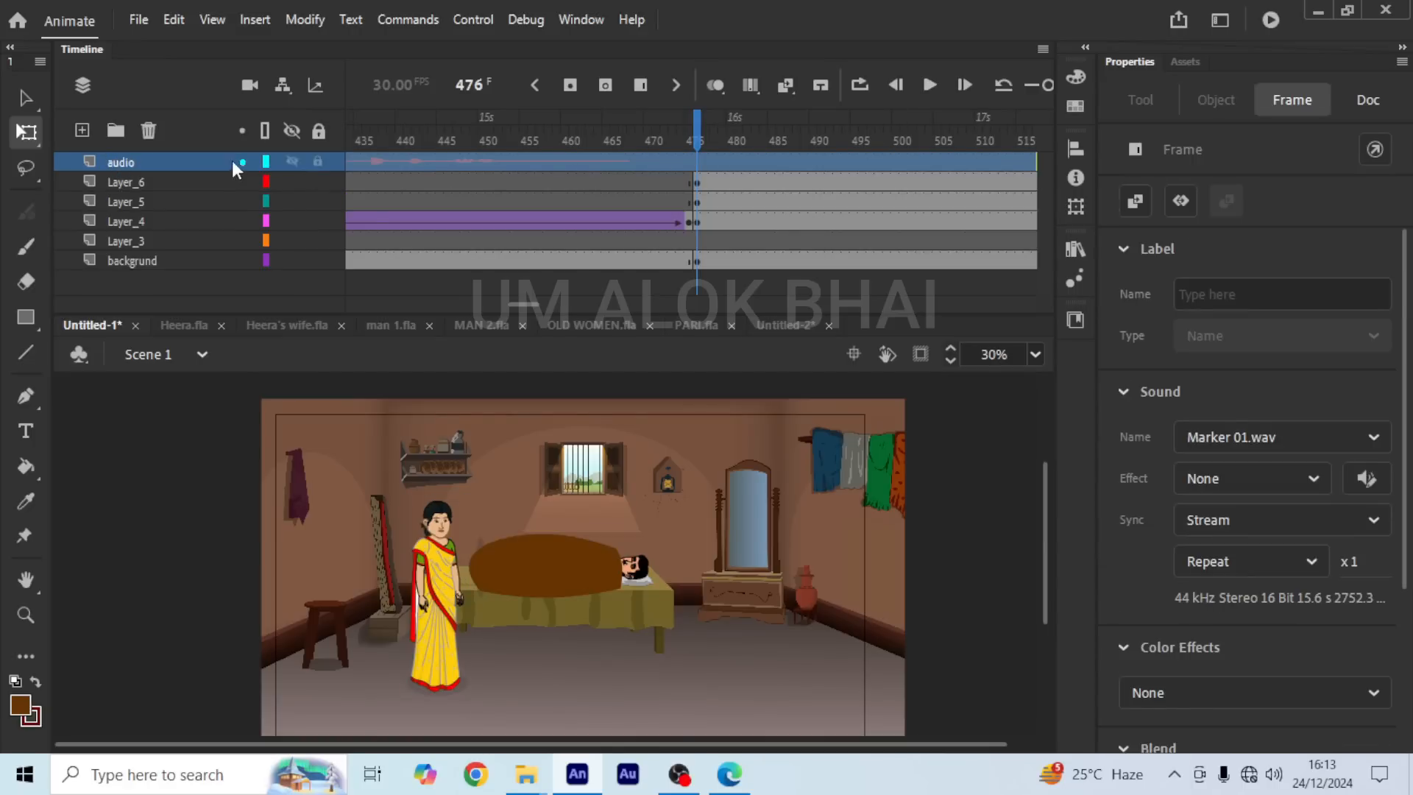
{"action": "left_click", "coordinate": [696, 160]}
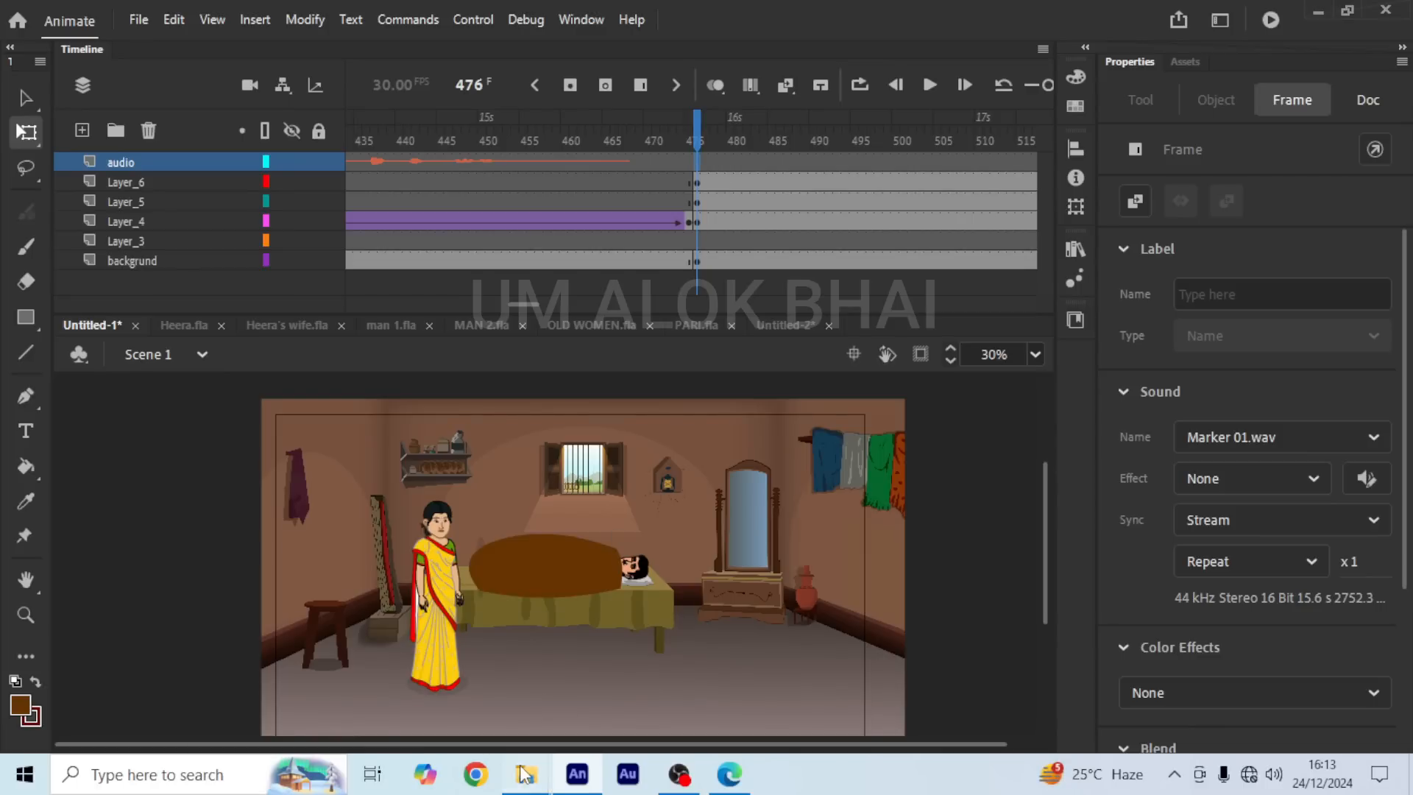
{"action": "mouse_move", "coordinate": [523, 772]}
{"action": "left_click", "coordinate": [298, 670]}
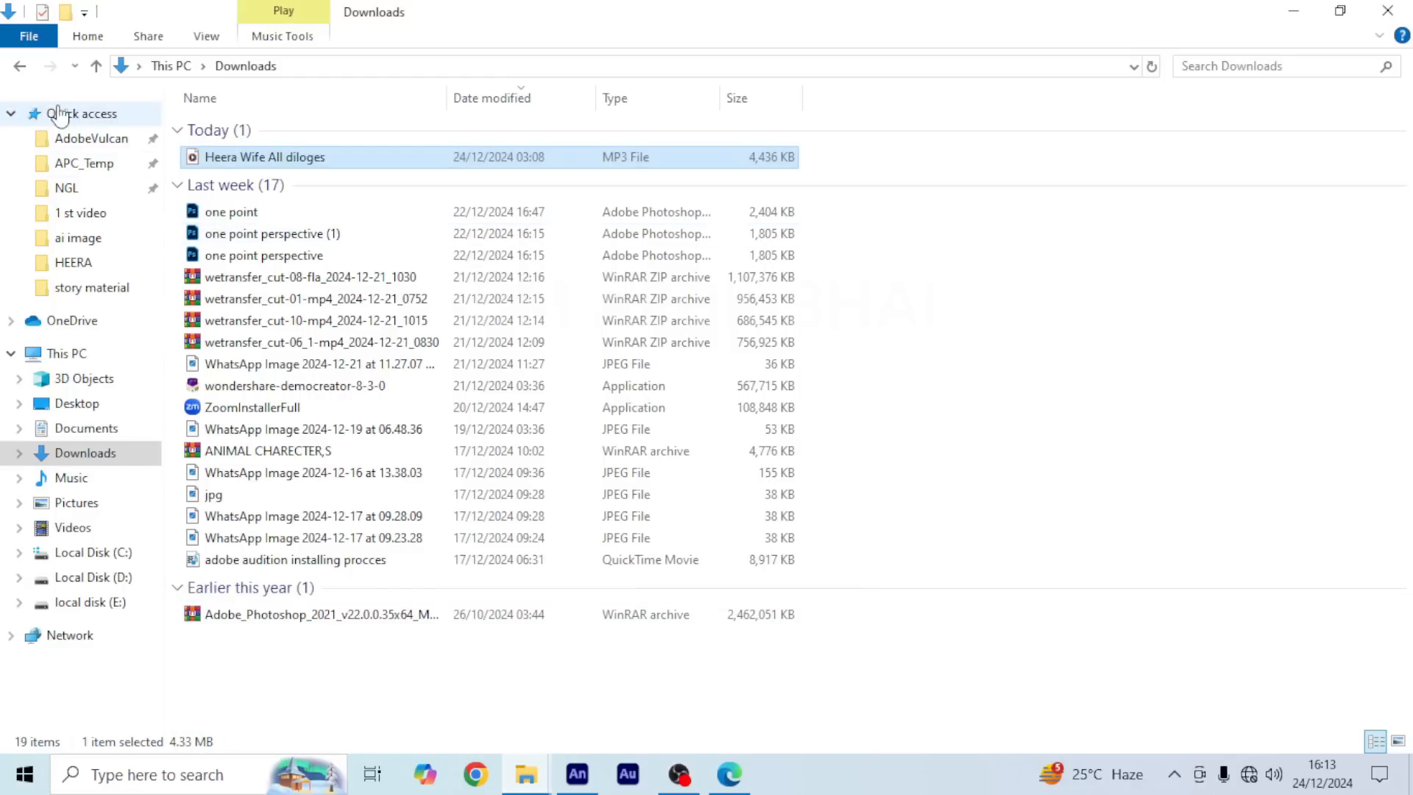
{"action": "left_click", "coordinate": [89, 602]}
{"action": "double_click", "coordinate": [1100, 158]}
{"action": "double_click", "coordinate": [239, 162]}
{"action": "double_click", "coordinate": [250, 177]}
{"action": "double_click", "coordinate": [225, 128]}
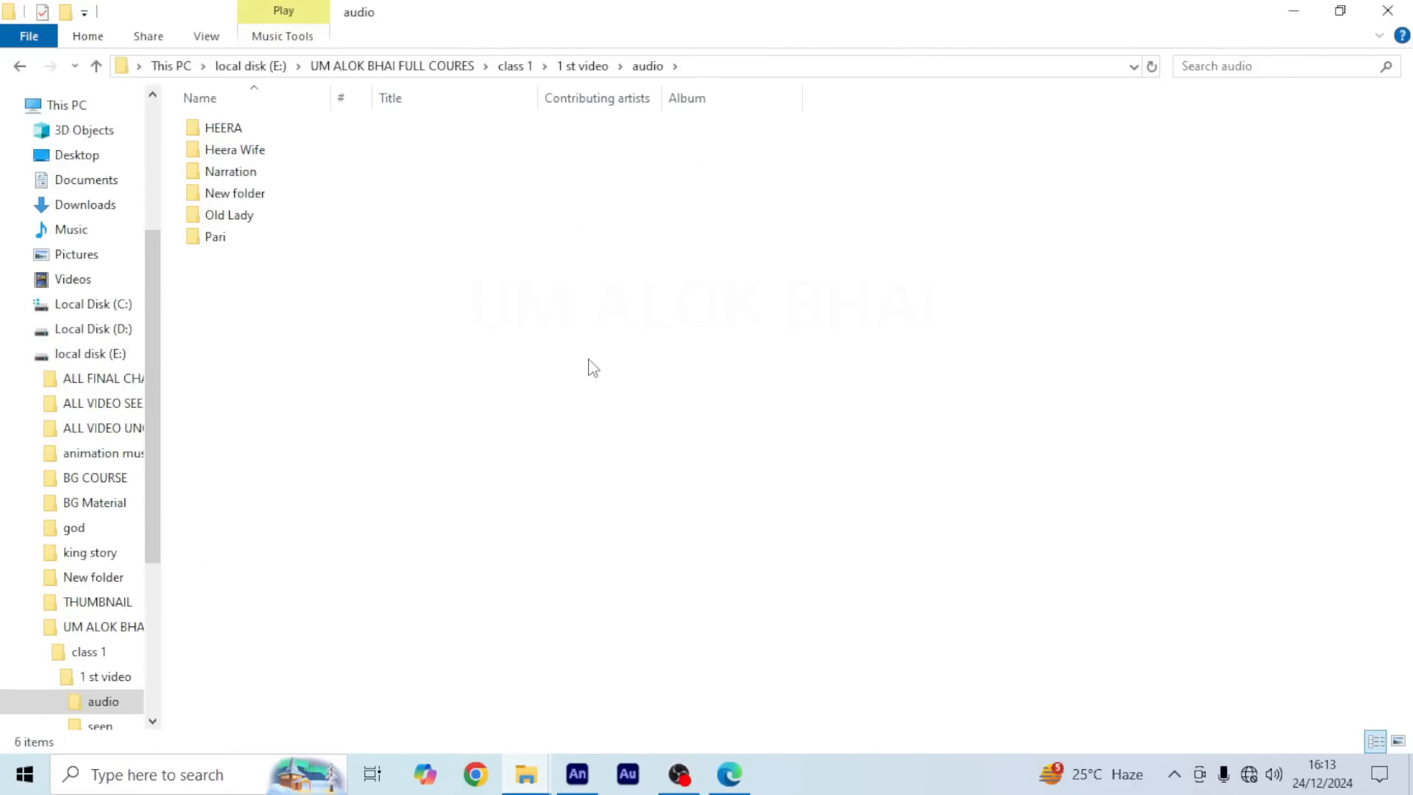
{"action": "left_click", "coordinate": [269, 156]}
{"action": "double_click", "coordinate": [269, 156]}
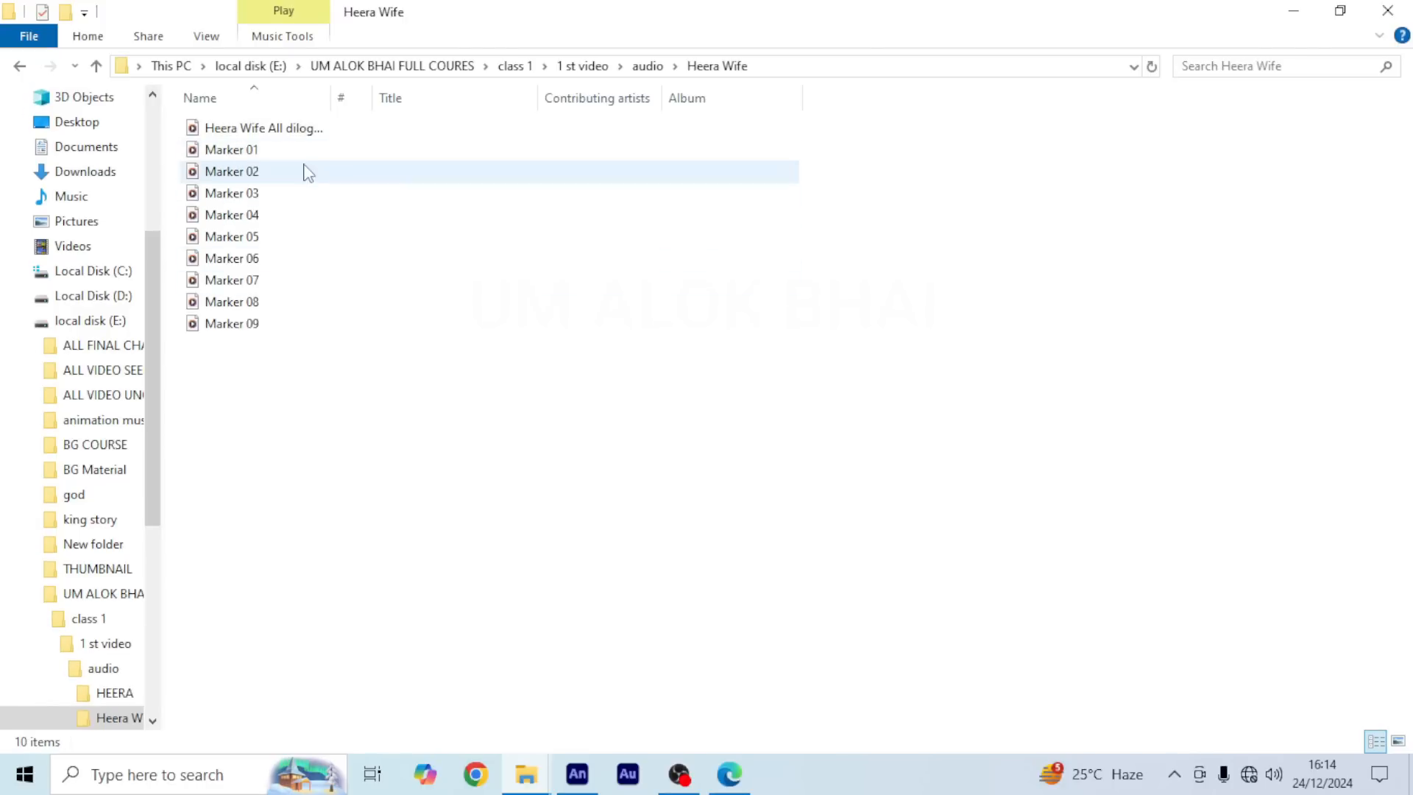
Step: Import Heera Wife's Marker 01 onto the audio layer at frame 476 in Animate without replacing existing library items, and play the dialogue
{"action": "left_click", "coordinate": [243, 155]}
{"action": "mouse_move", "coordinate": [249, 156]}
{"action": "left_mouse_down"}
{"action": "mouse_move", "coordinate": [388, 211]}
{"action": "mouse_move", "coordinate": [551, 613]}
{"action": "mouse_move", "coordinate": [592, 779]}
{"action": "mouse_move", "coordinate": [575, 575]}
{"action": "left_mouse_up"}
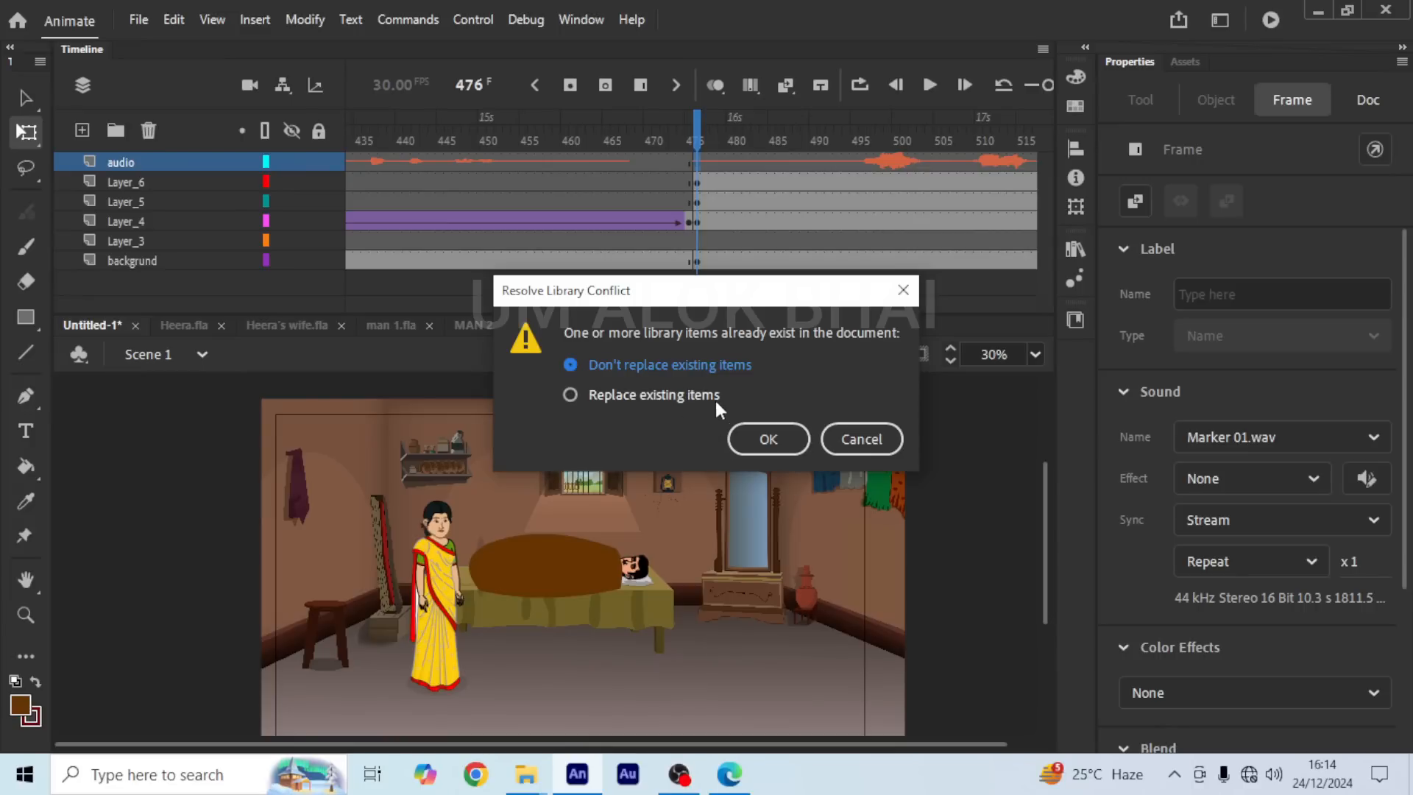
{"action": "left_click", "coordinate": [750, 437]}
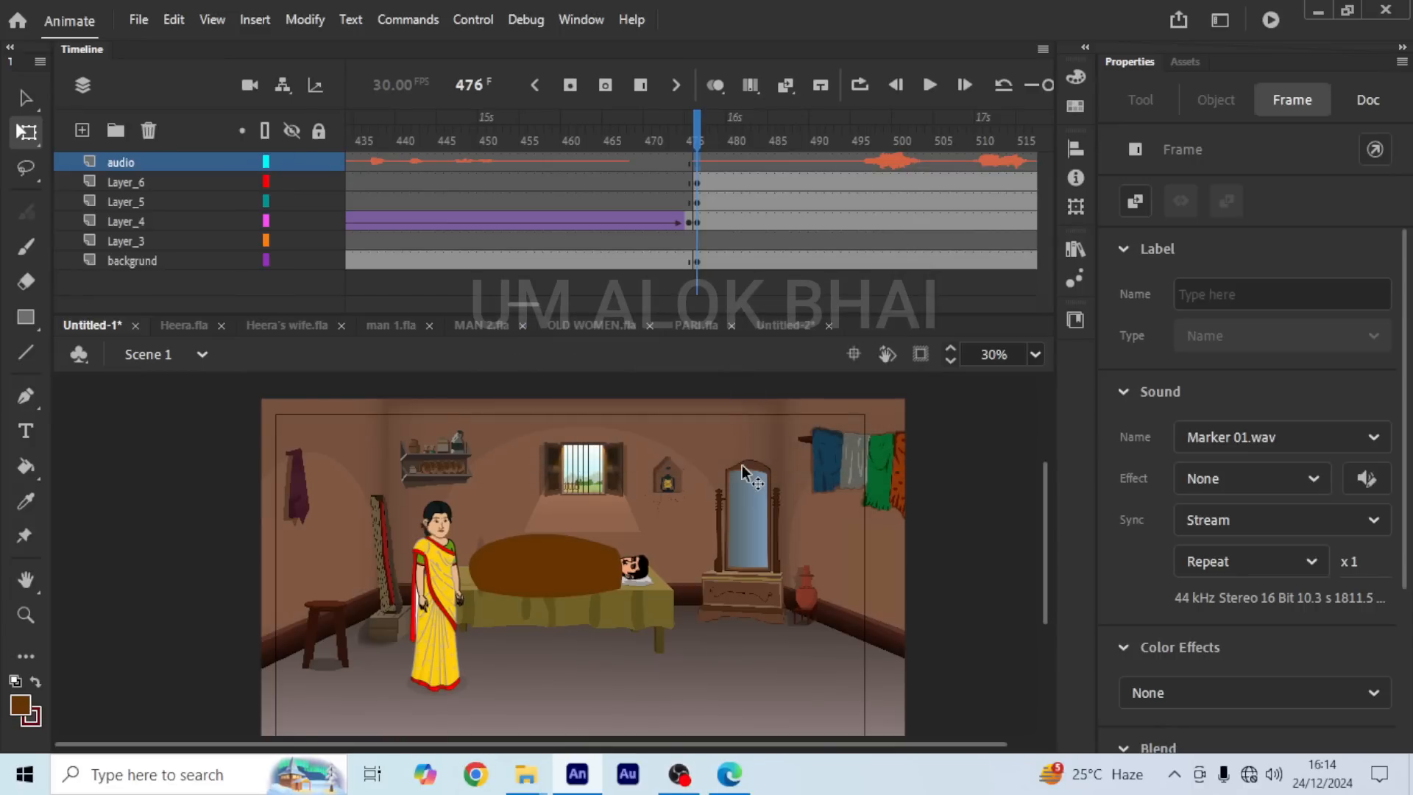
{"action": "left_click", "coordinate": [932, 86]}
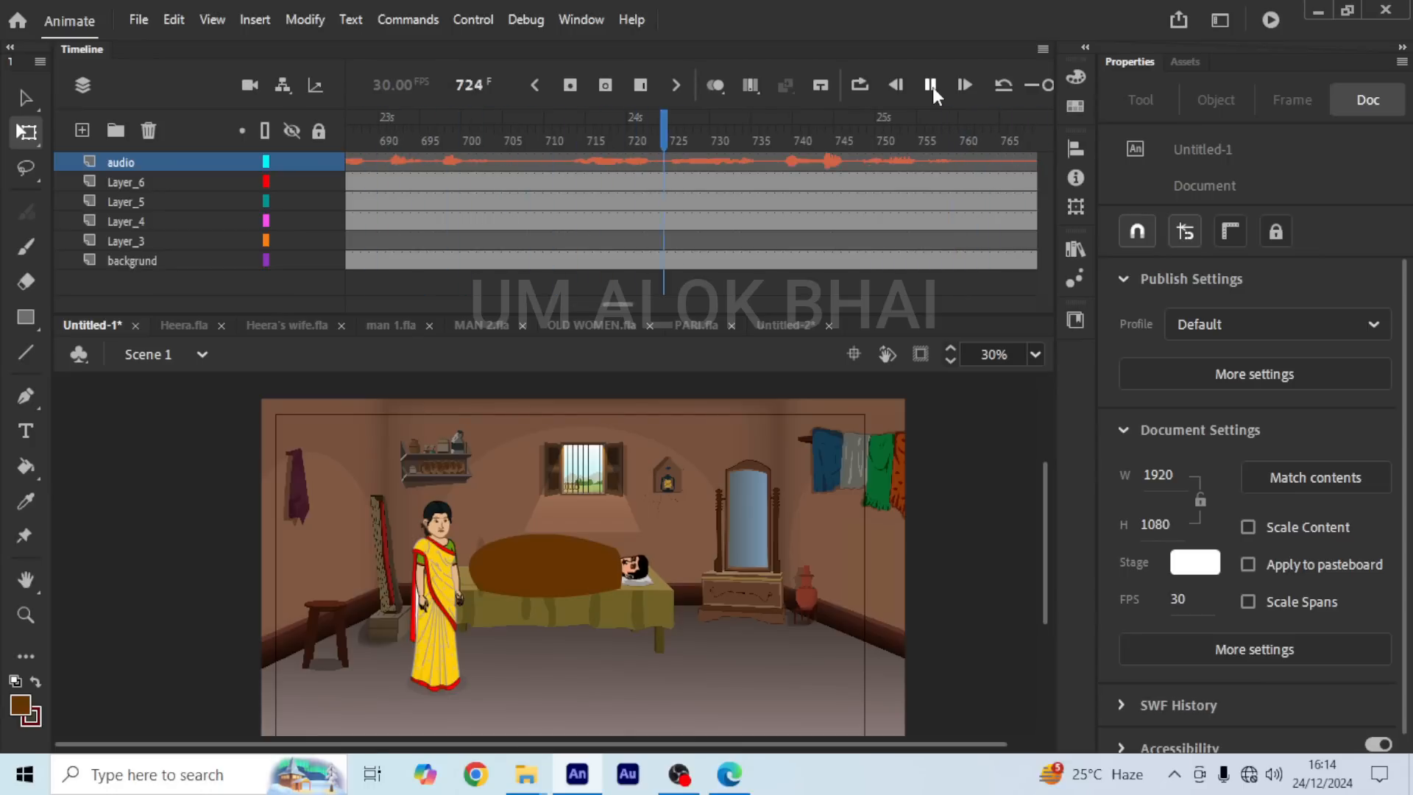
Step: Stop the playback, return to frame 476, and copy the dialogue frame from the audio layer
{"action": "left_click", "coordinate": [930, 87]}
{"action": "left_click_drag", "start_coordinate": [626, 301], "coordinate": [531, 317]}
{"action": "left_click", "coordinate": [514, 126]}
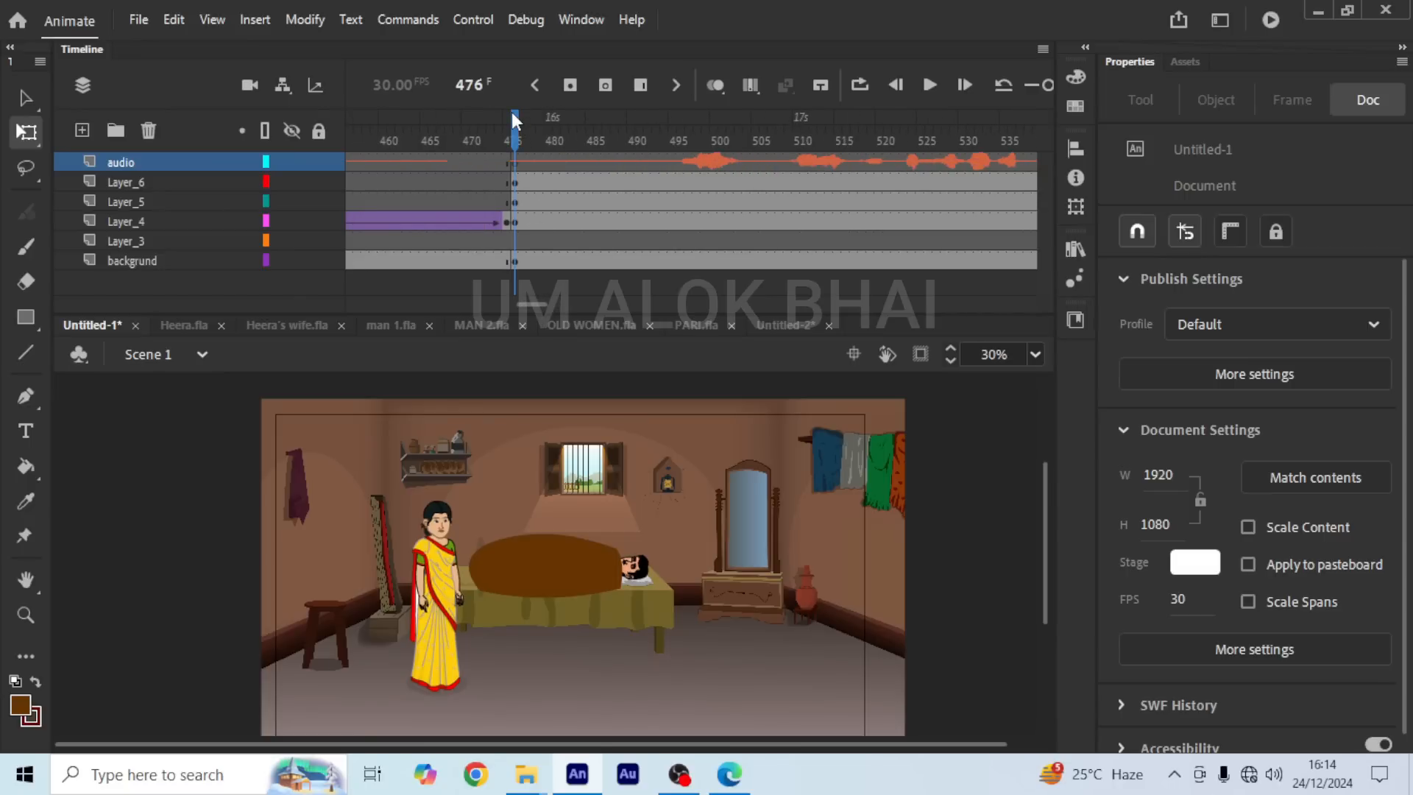
{"action": "left_click", "coordinate": [514, 181]}
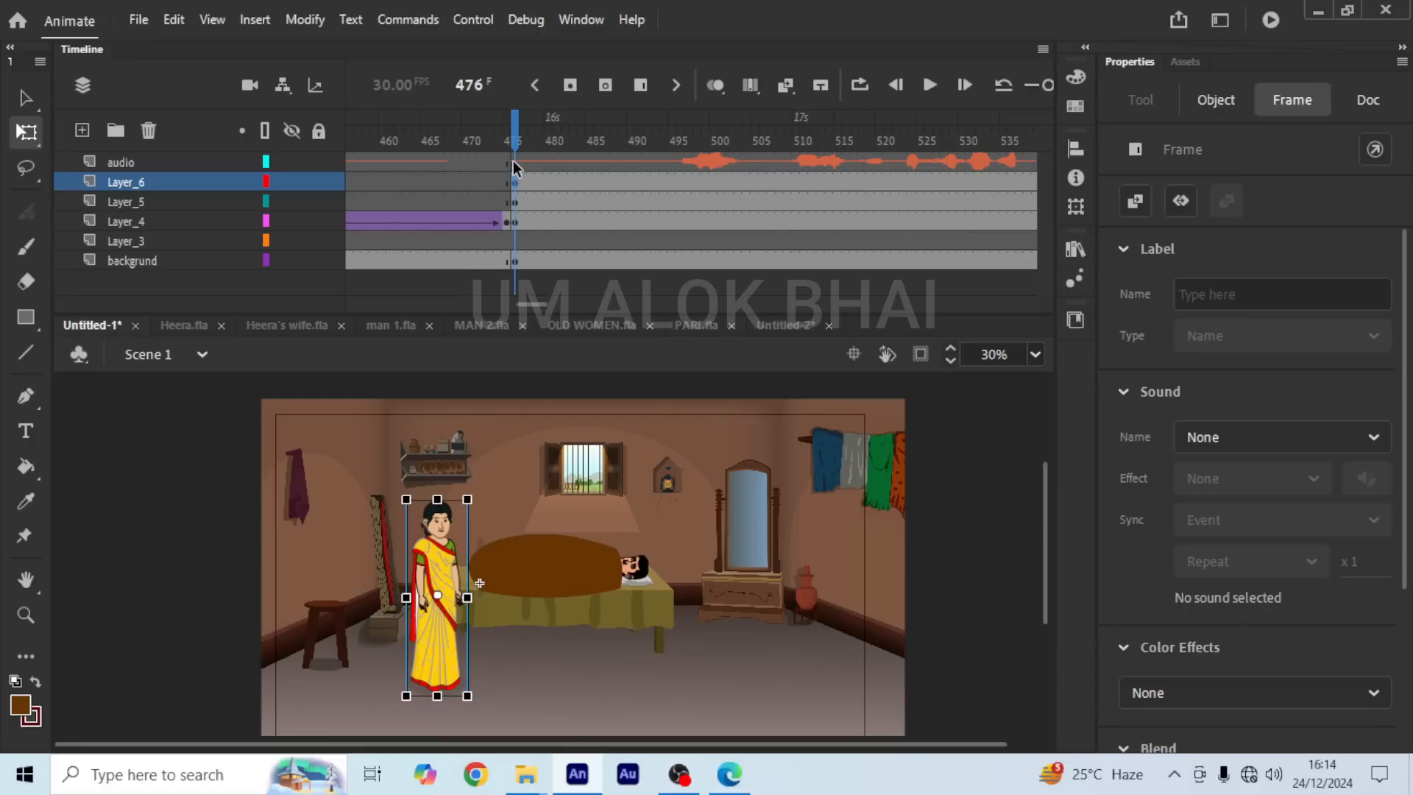
{"action": "left_click", "coordinate": [514, 161]}
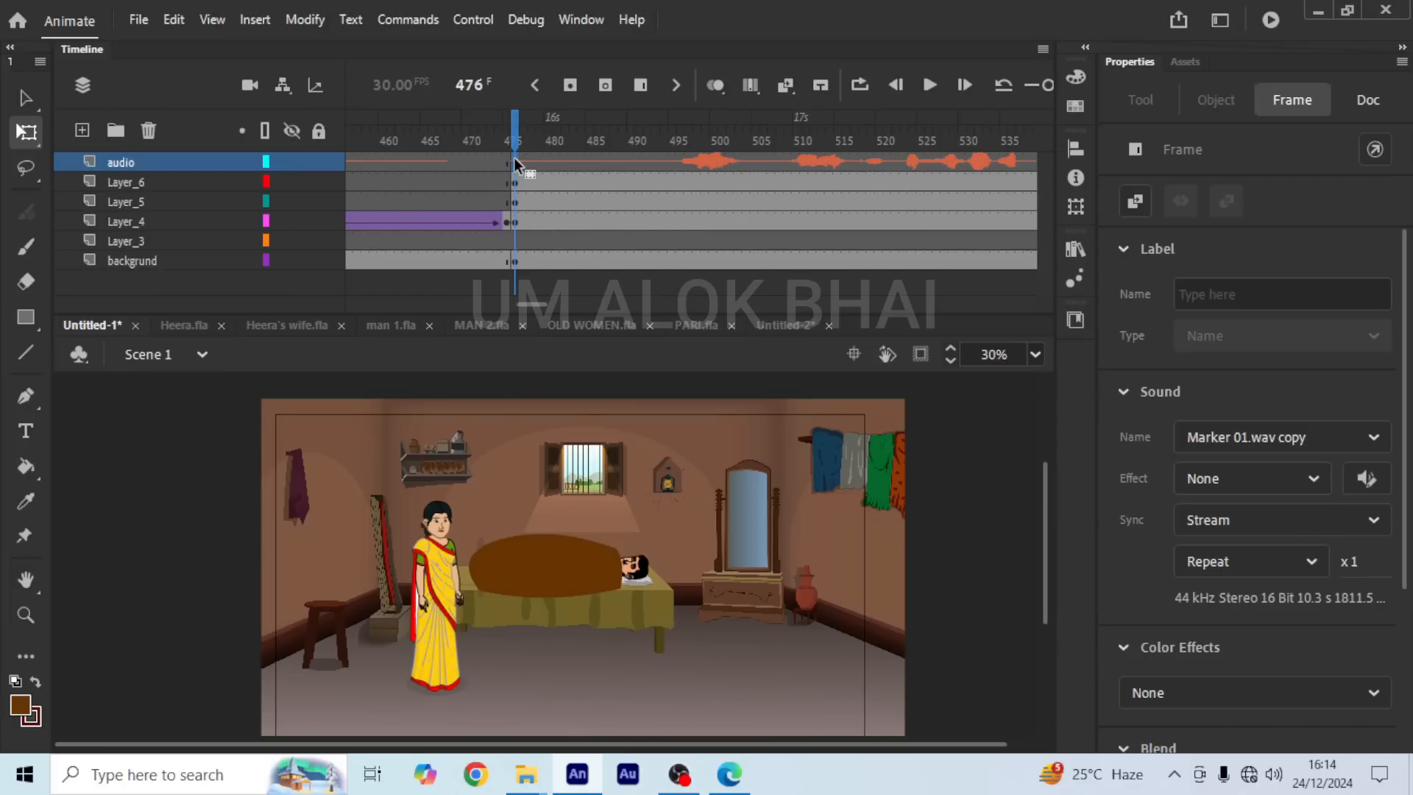
{"action": "right_click", "coordinate": [515, 163]}
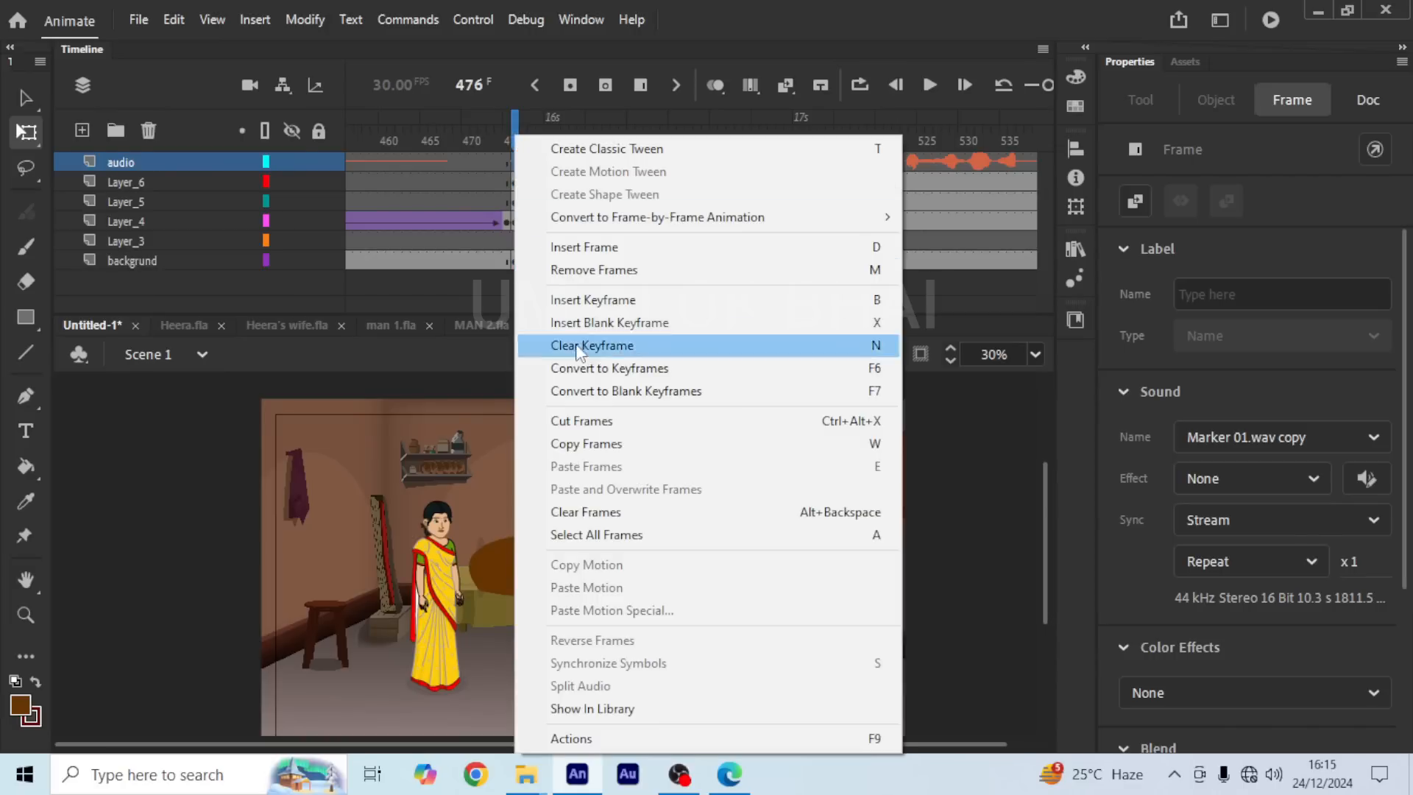
{"action": "left_click", "coordinate": [585, 440]}
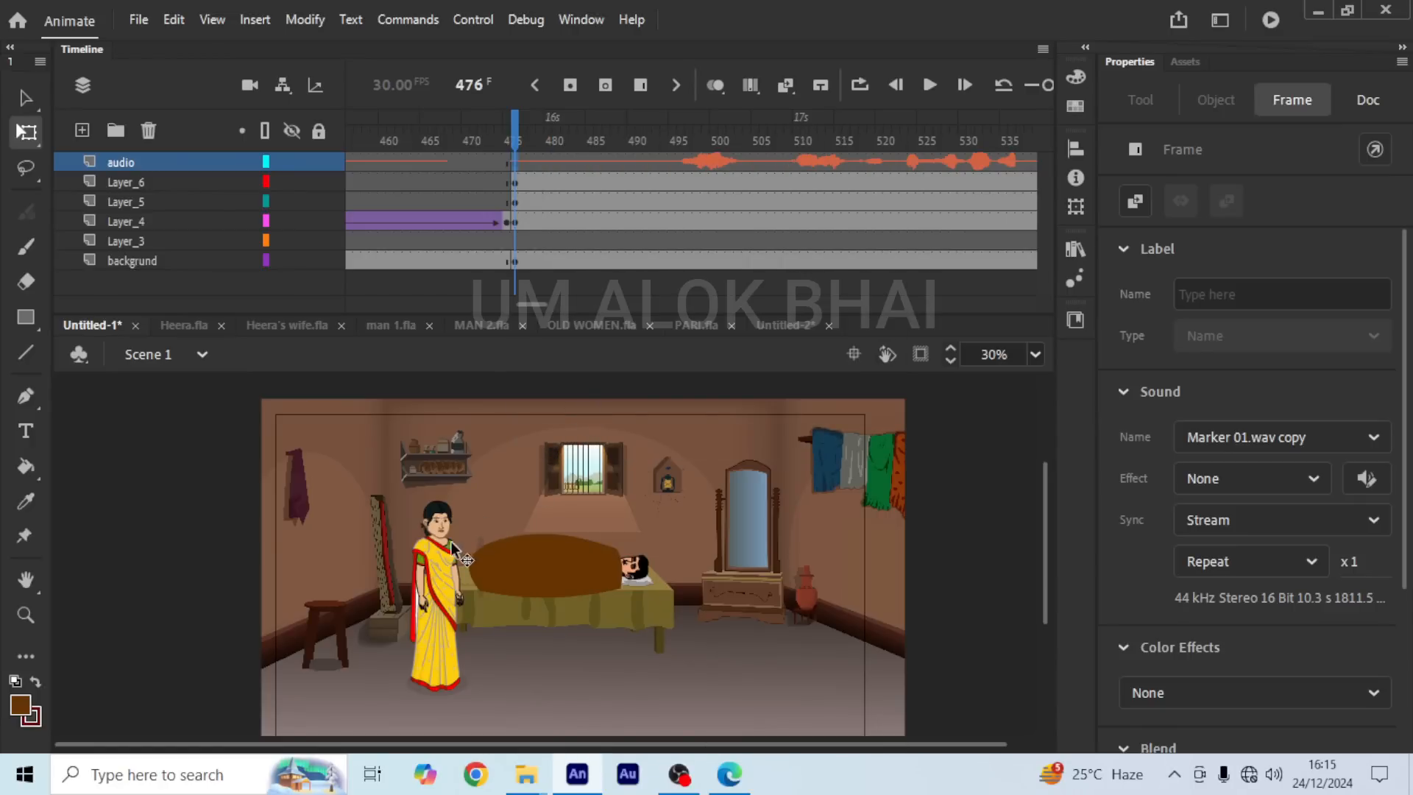
Step: Open the standing woman's symbol for editing and go into her head symbol, Symbol 1 copy 2
{"action": "scroll", "coordinate": [434, 544], "scroll_direction": "up", "scroll_amount": 2}
{"action": "scroll", "coordinate": [429, 535], "scroll_direction": "up", "scroll_amount": 2}
{"action": "scroll", "coordinate": [462, 533], "scroll_direction": "down", "scroll_amount": 2}
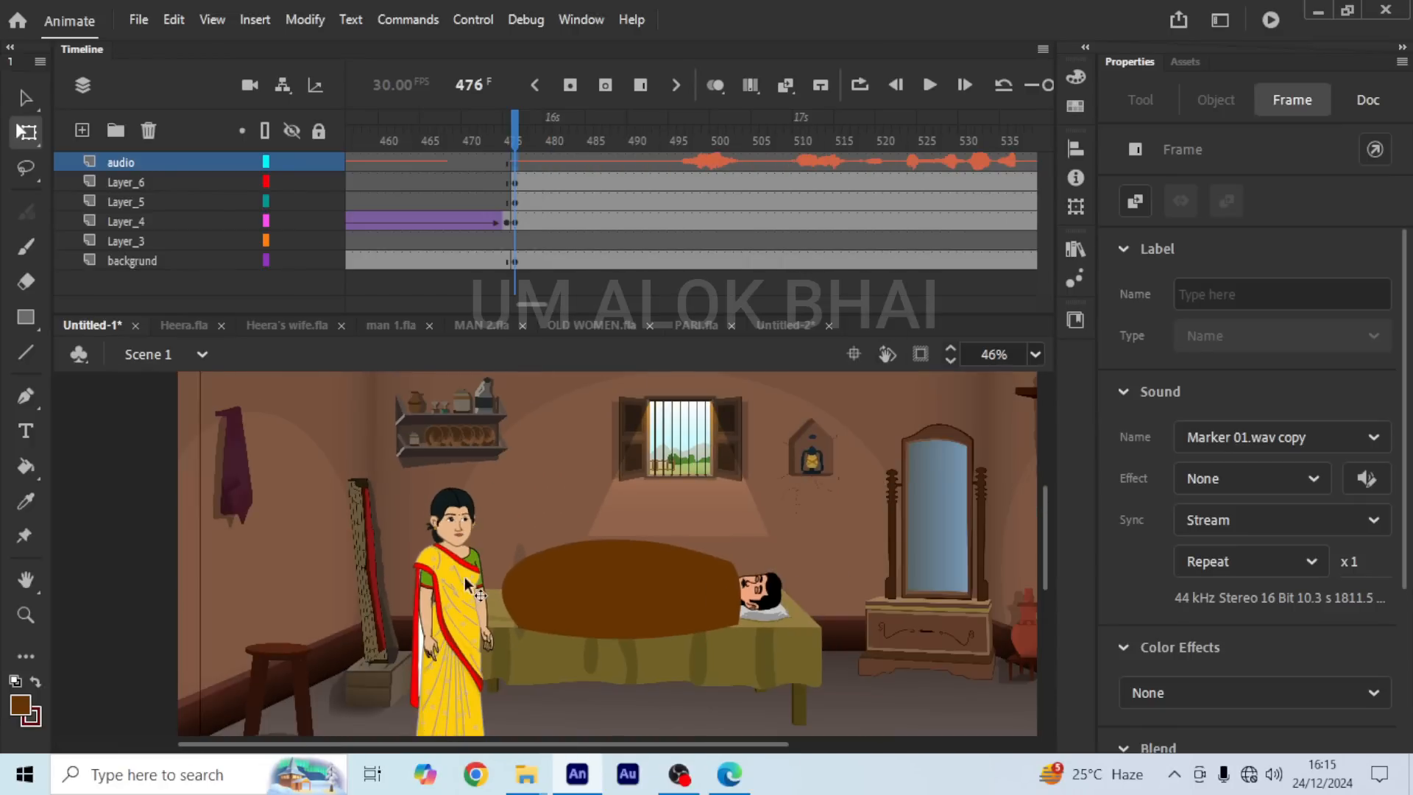
{"action": "left_click", "coordinate": [465, 575]}
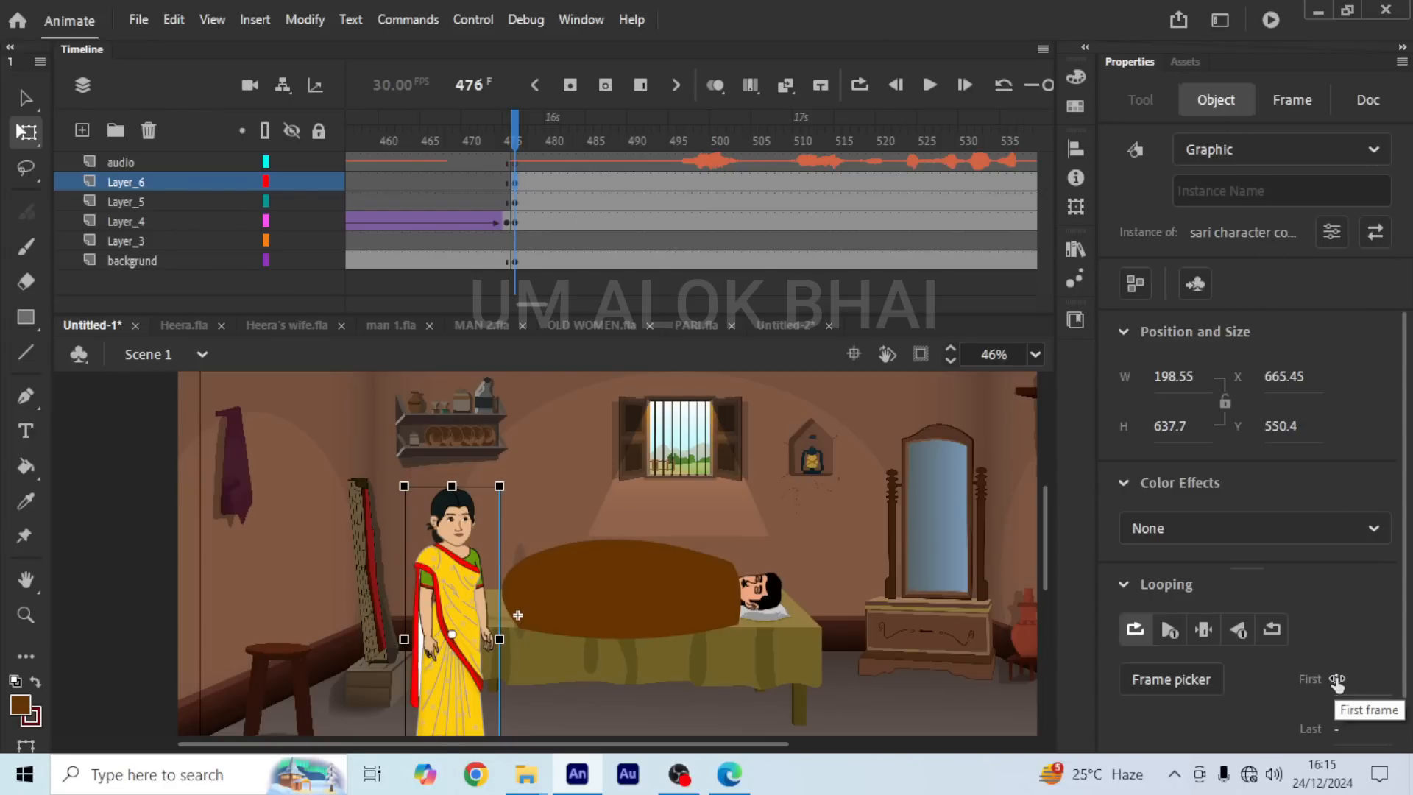
{"action": "scroll", "coordinate": [459, 541], "scroll_direction": "up", "scroll_amount": 5}
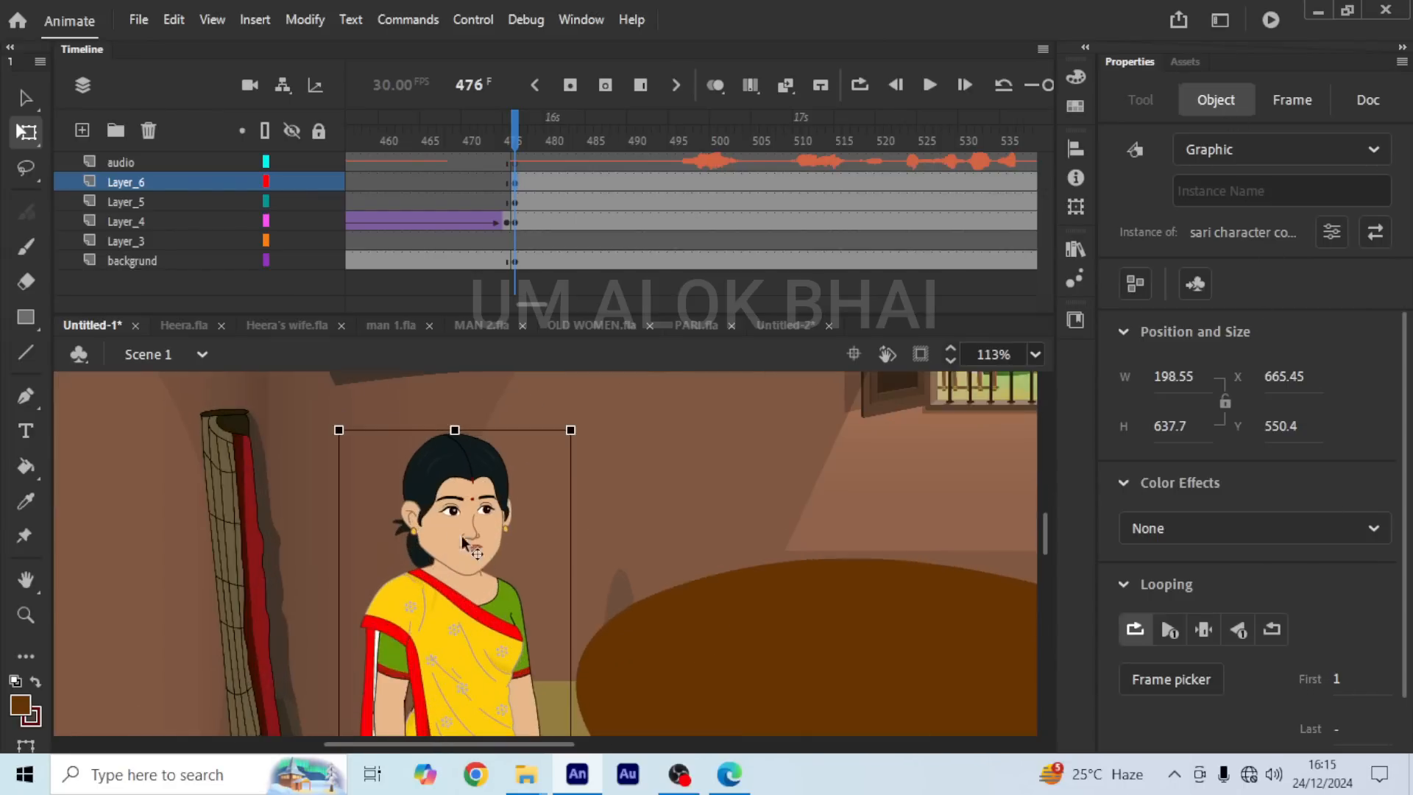
{"action": "double_click", "coordinate": [469, 543]}
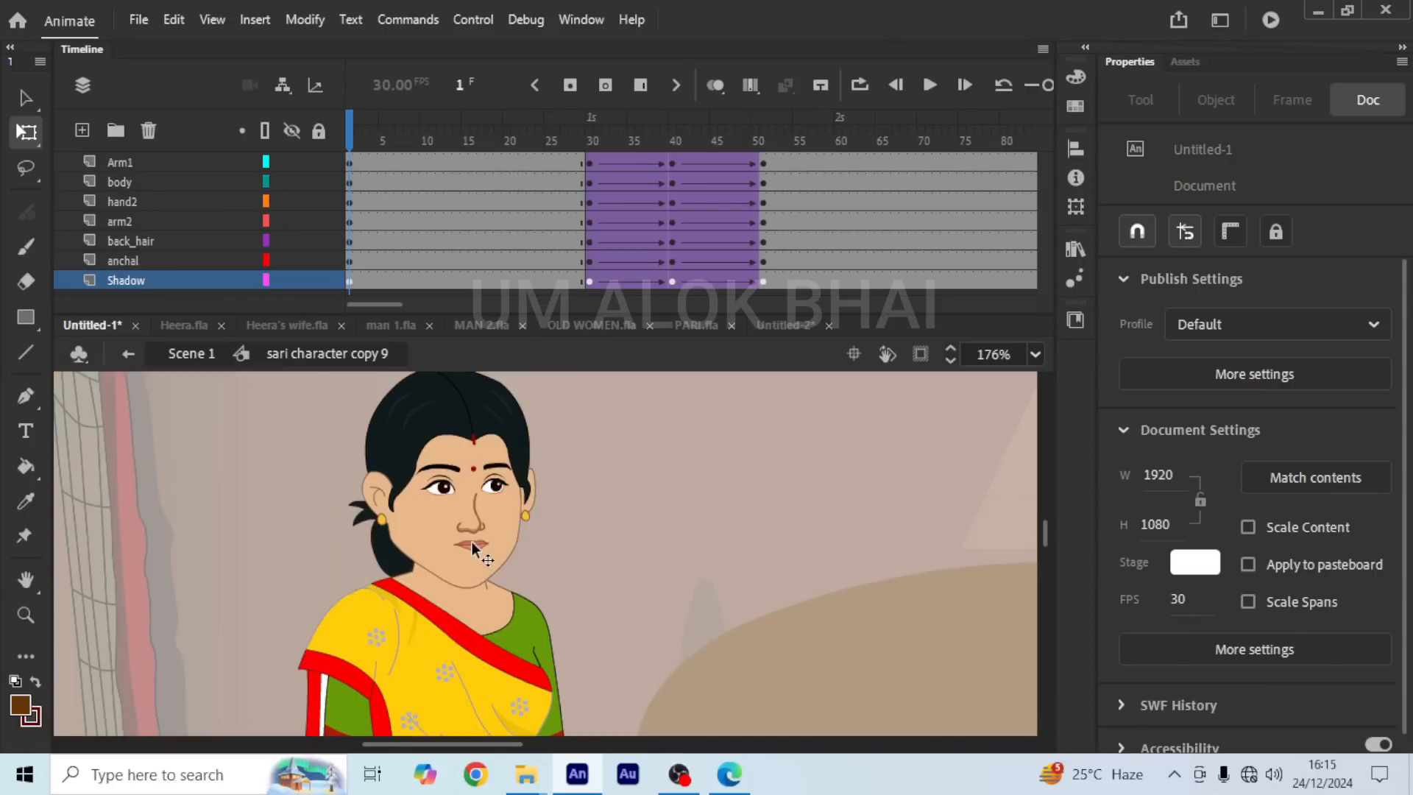
{"action": "scroll", "coordinate": [469, 545], "scroll_direction": "down", "scroll_amount": 3}
{"action": "scroll", "coordinate": [470, 553], "scroll_direction": "up", "scroll_amount": 4}
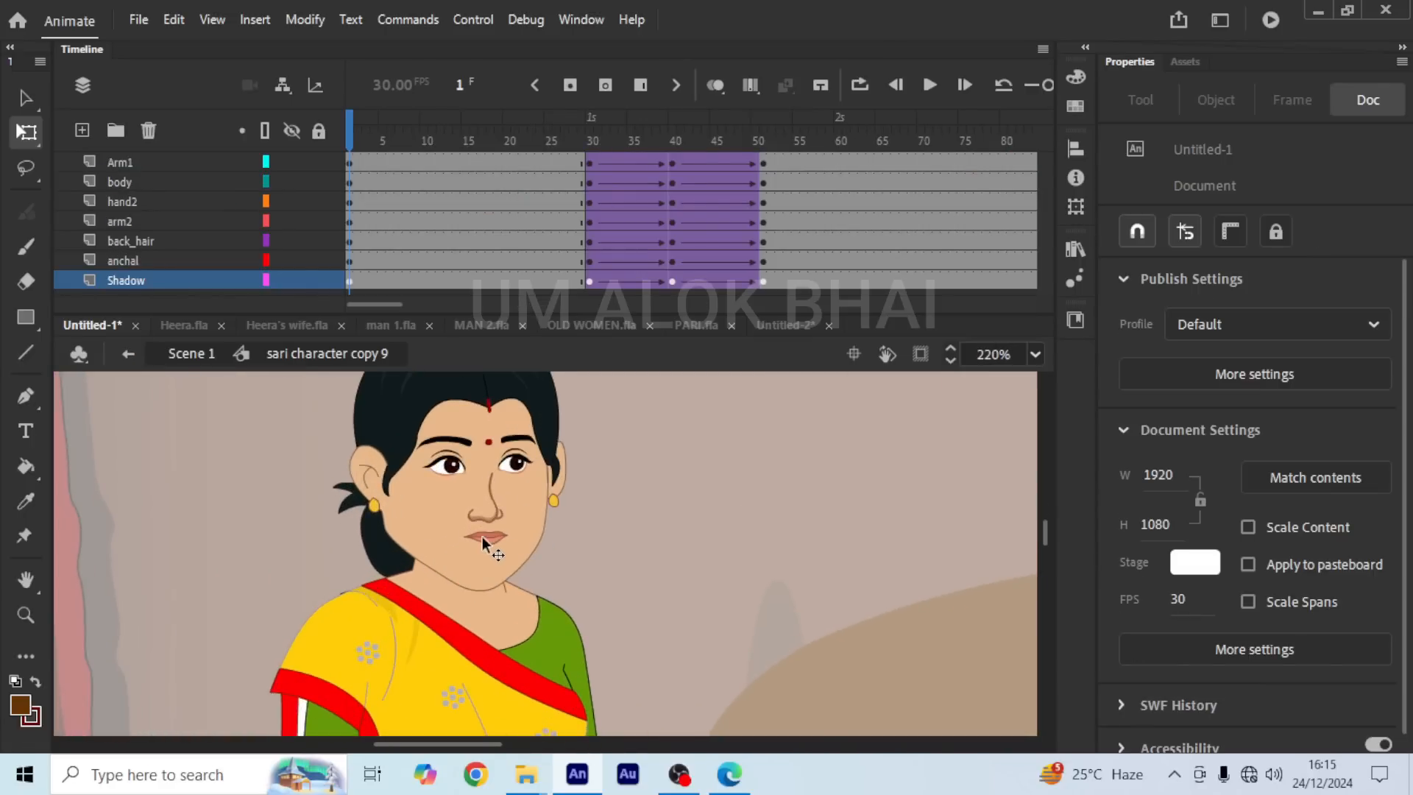
{"action": "double_click", "coordinate": [483, 536]}
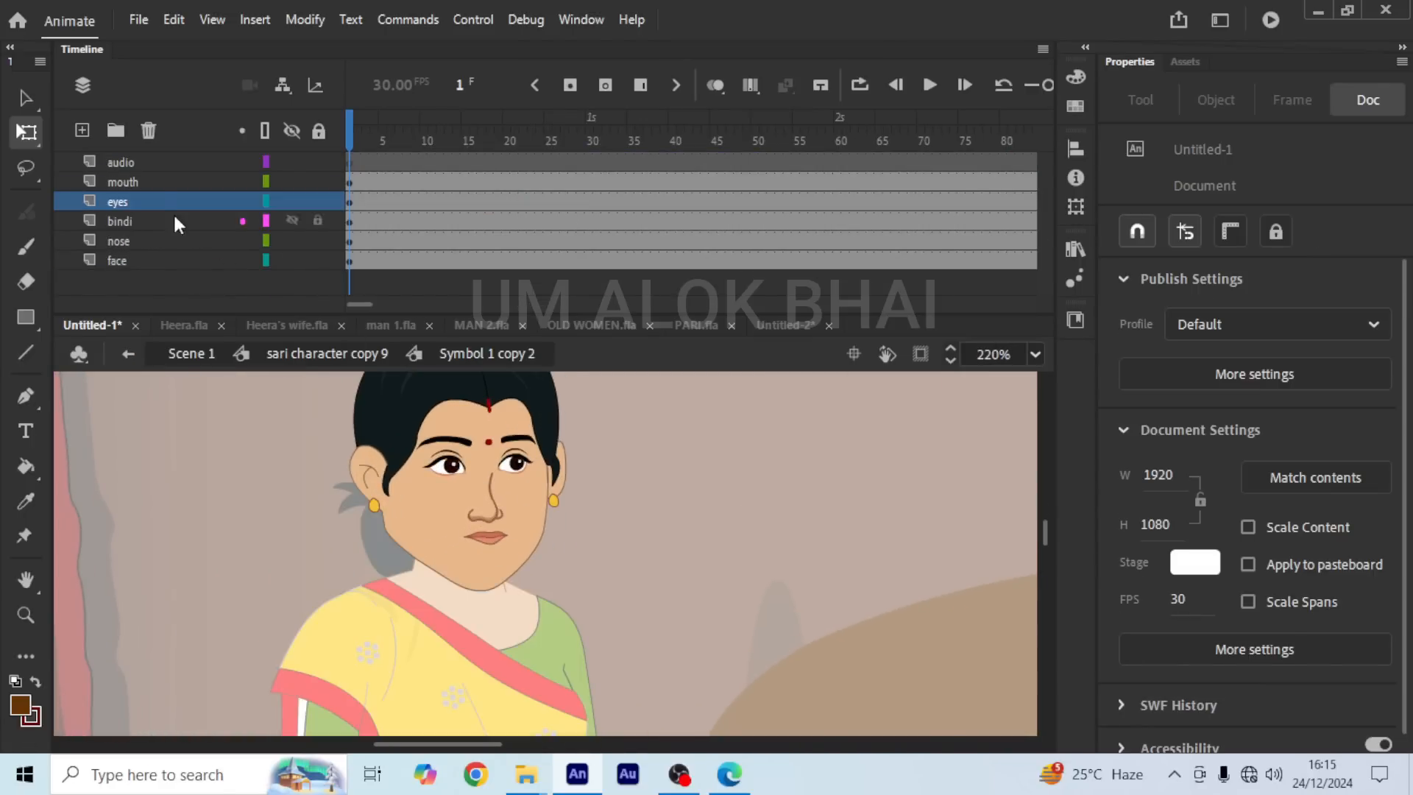
Step: Replace the head symbol's empty audio layer with a new layer above the mouth layer
{"action": "left_click", "coordinate": [143, 181]}
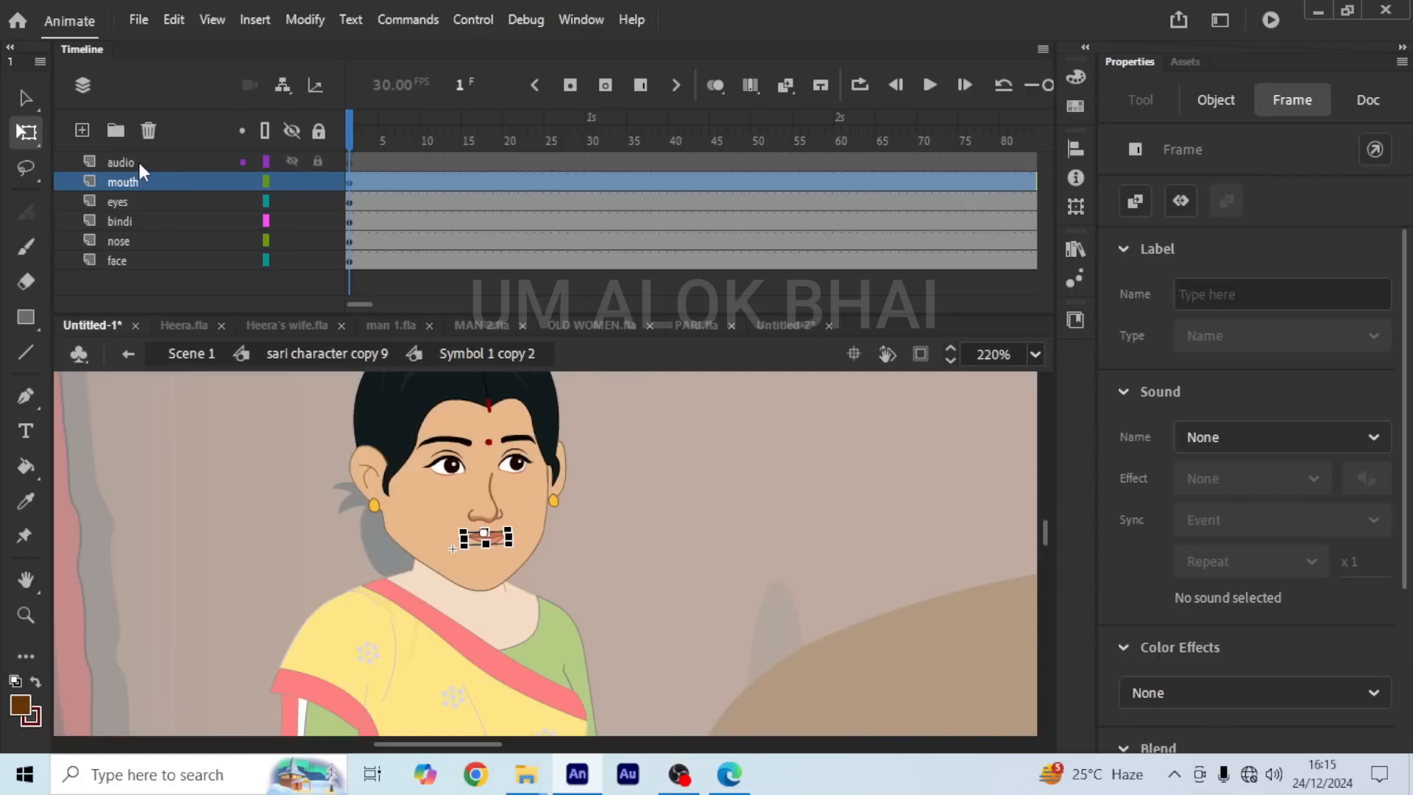
{"action": "left_click", "coordinate": [138, 159]}
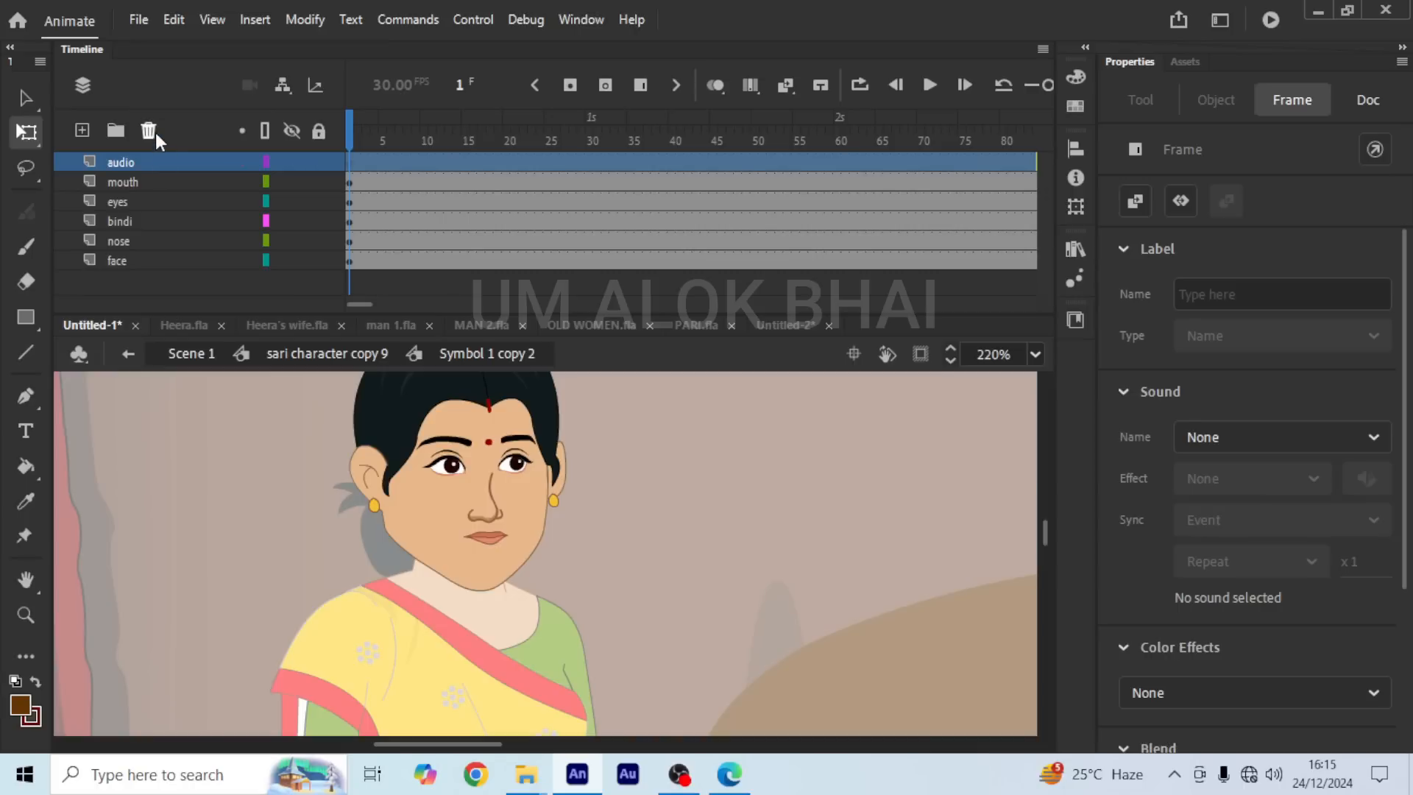
{"action": "left_click", "coordinate": [148, 131]}
{"action": "left_click", "coordinate": [89, 130]}
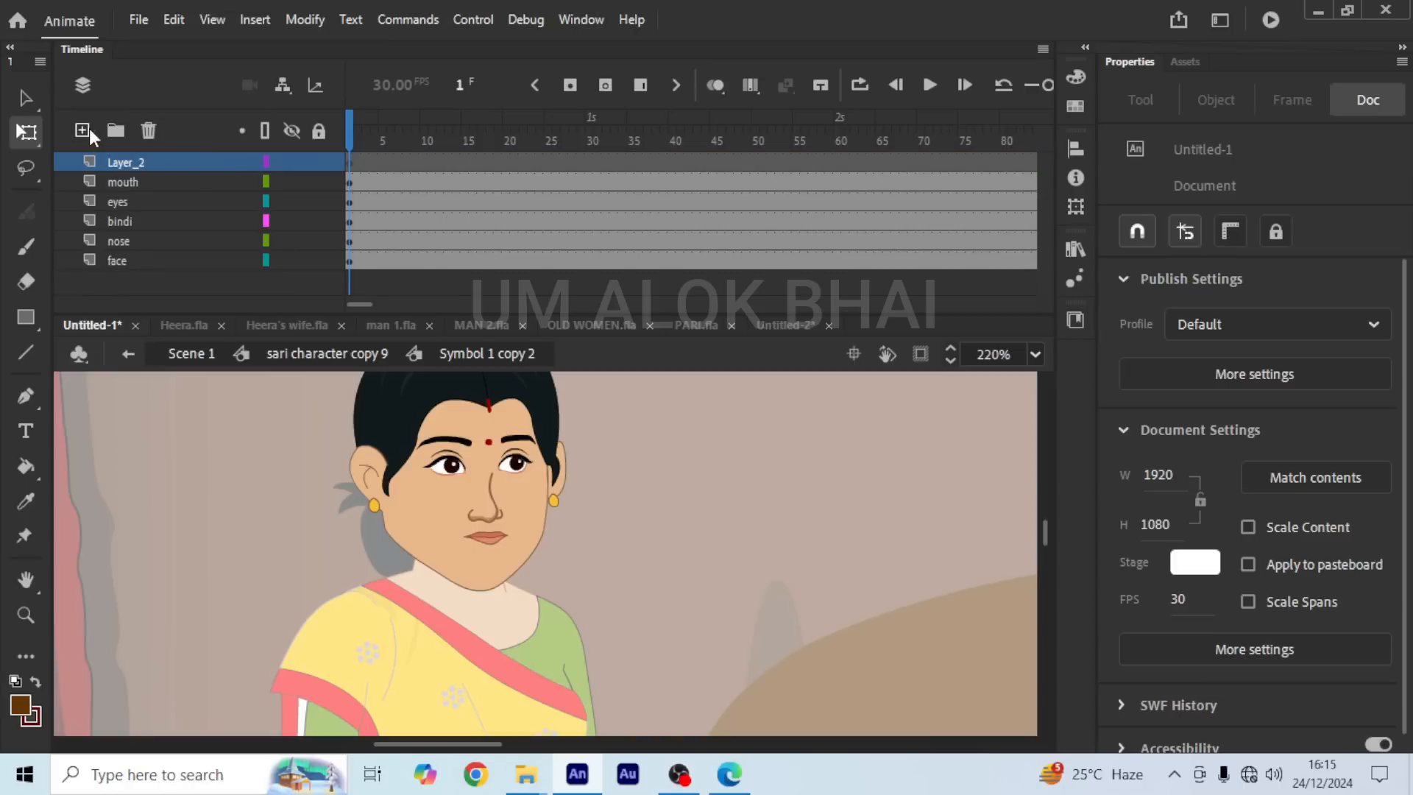
Step: Paste the copied dialogue frames at frame 1 of the head symbol's new layer
{"action": "left_click", "coordinate": [143, 179]}
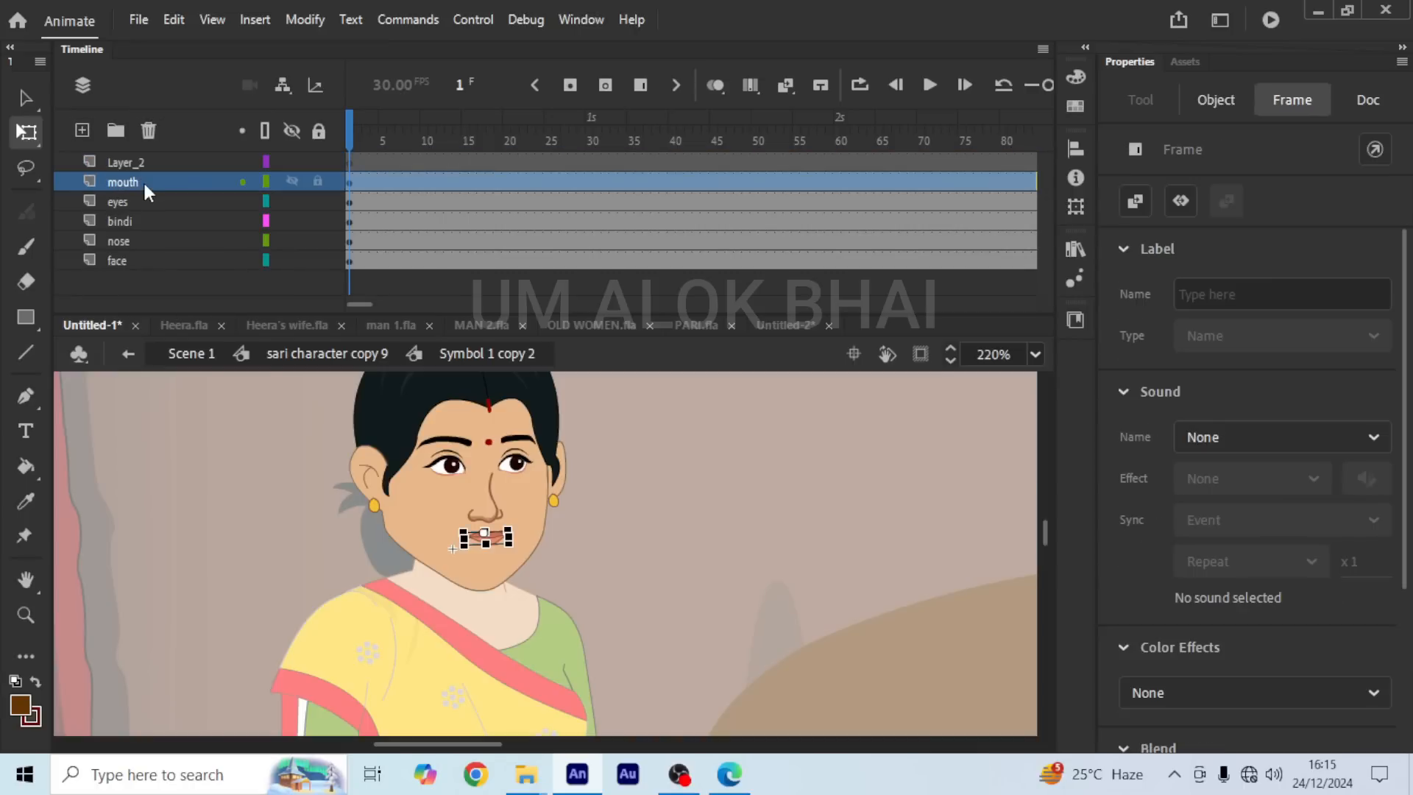
{"action": "left_click", "coordinate": [150, 163]}
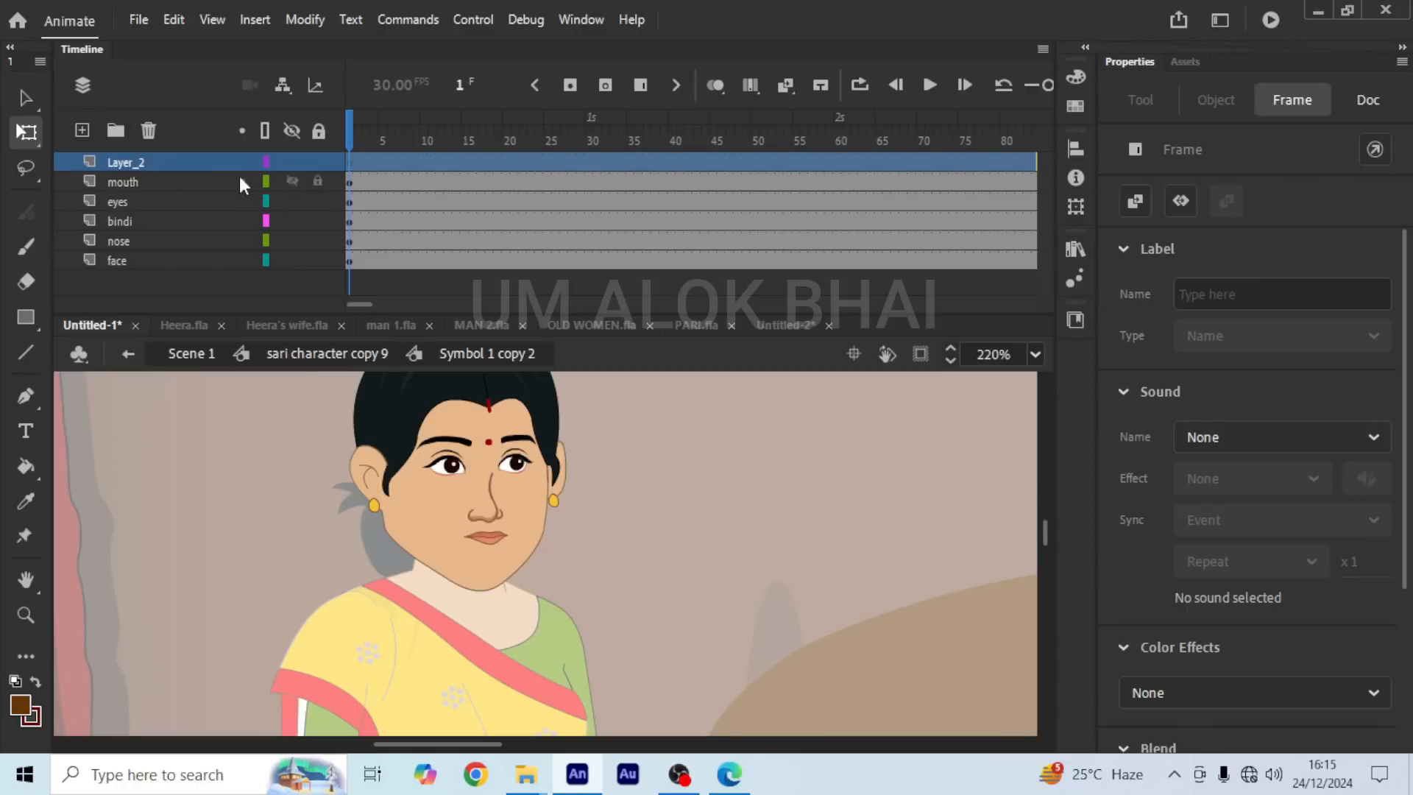
{"action": "left_click", "coordinate": [350, 161]}
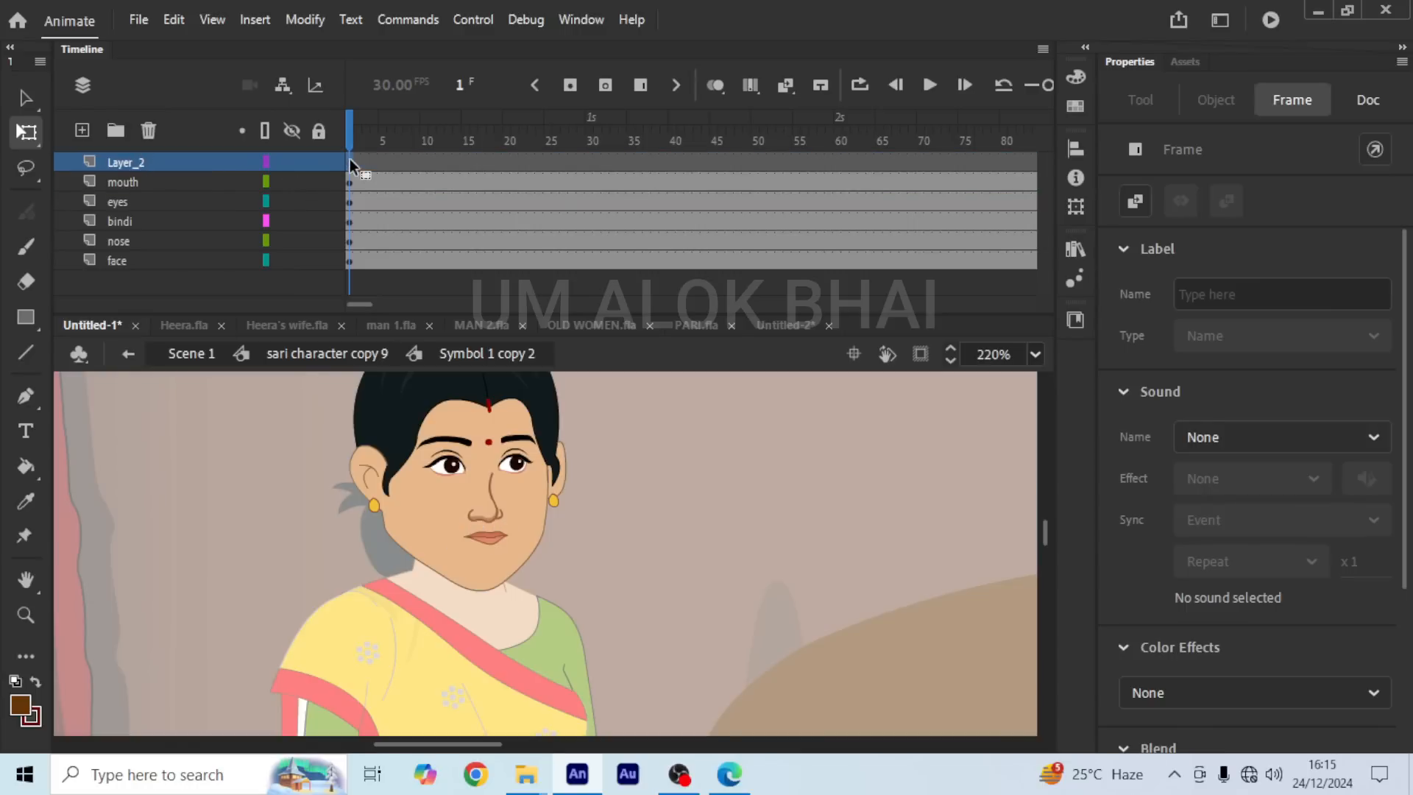
{"action": "right_click", "coordinate": [351, 163]}
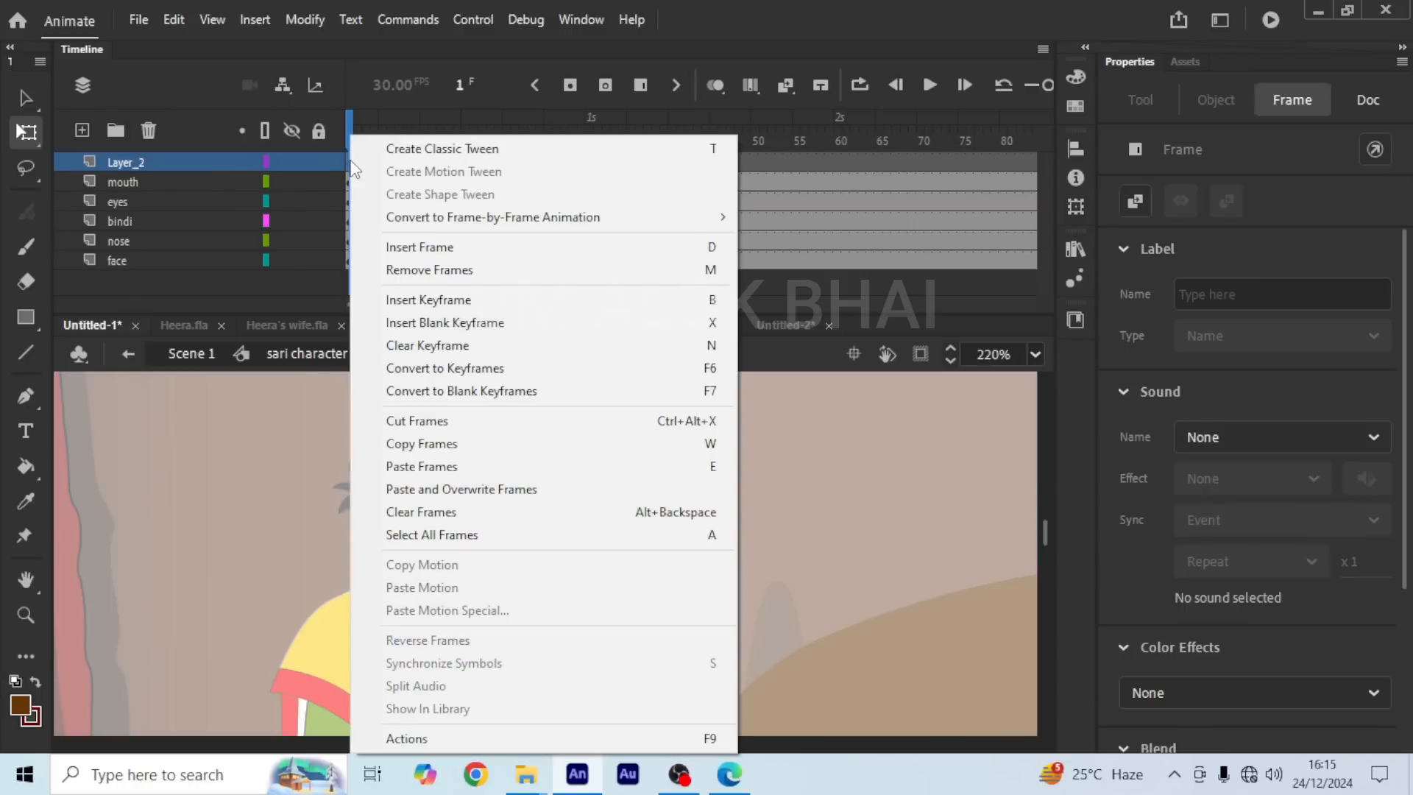
{"action": "left_click", "coordinate": [419, 466]}
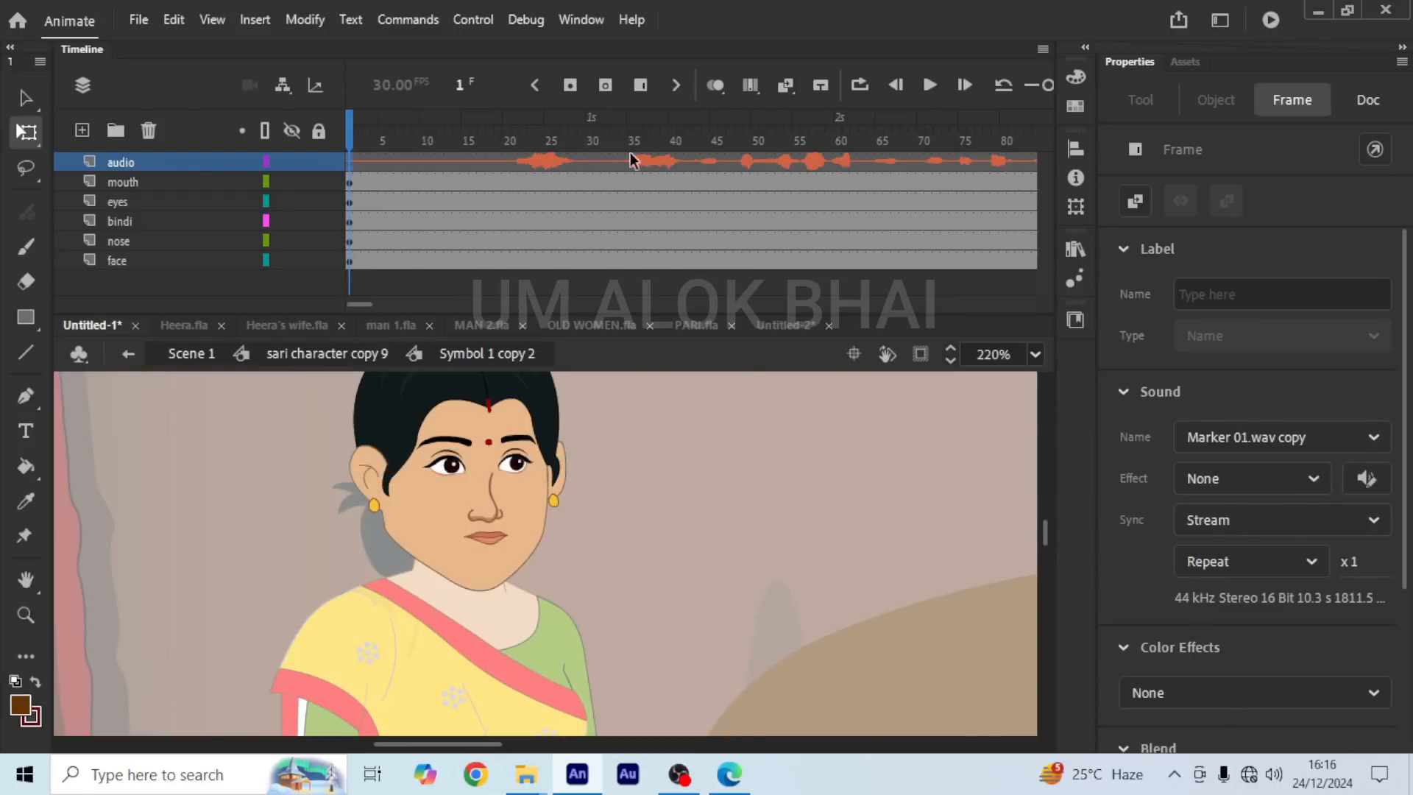
Step: Play the dialogue inside the head symbol, stop it, and return to frame 1
{"action": "left_click", "coordinate": [930, 80]}
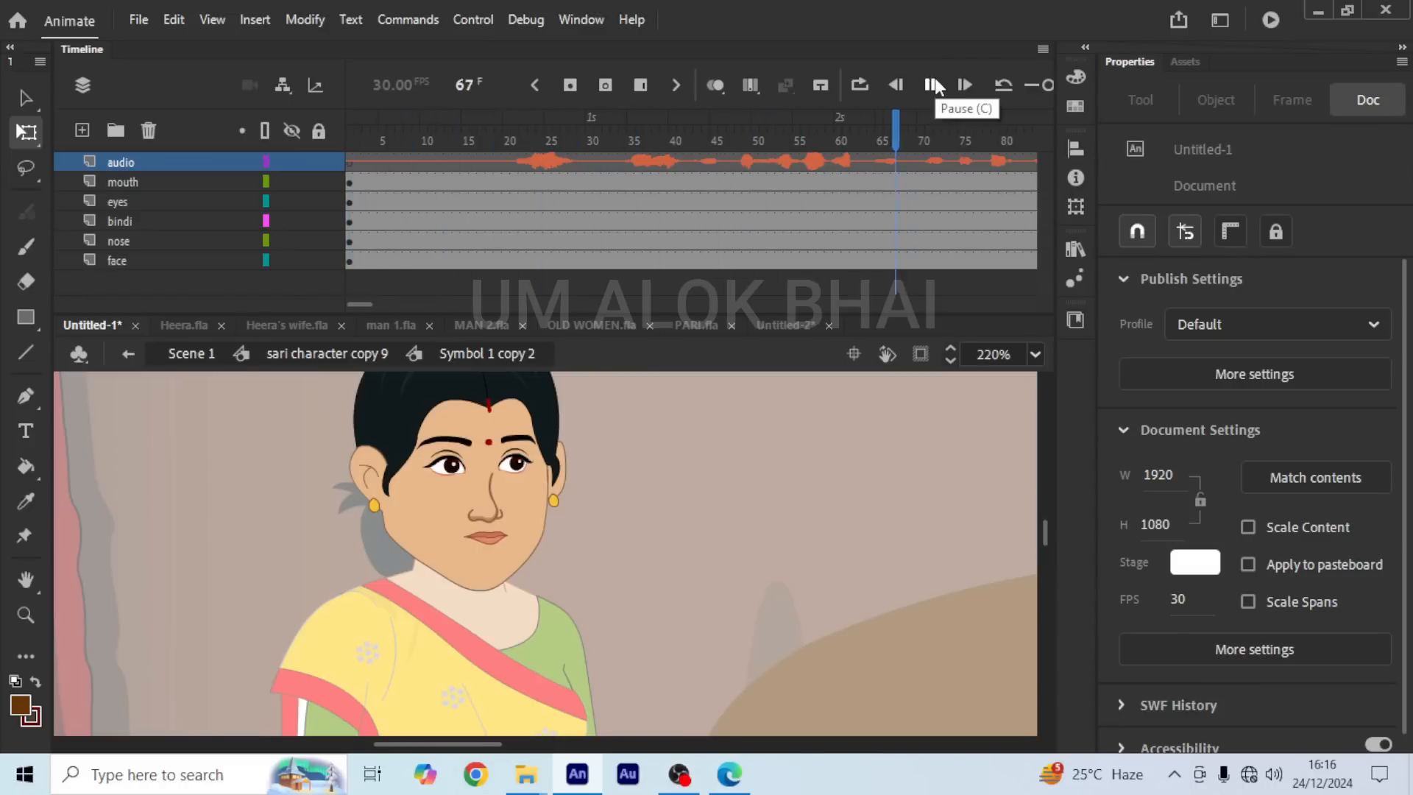
{"action": "left_click", "coordinate": [931, 82]}
{"action": "left_click_drag", "start_coordinate": [382, 304], "coordinate": [359, 301]}
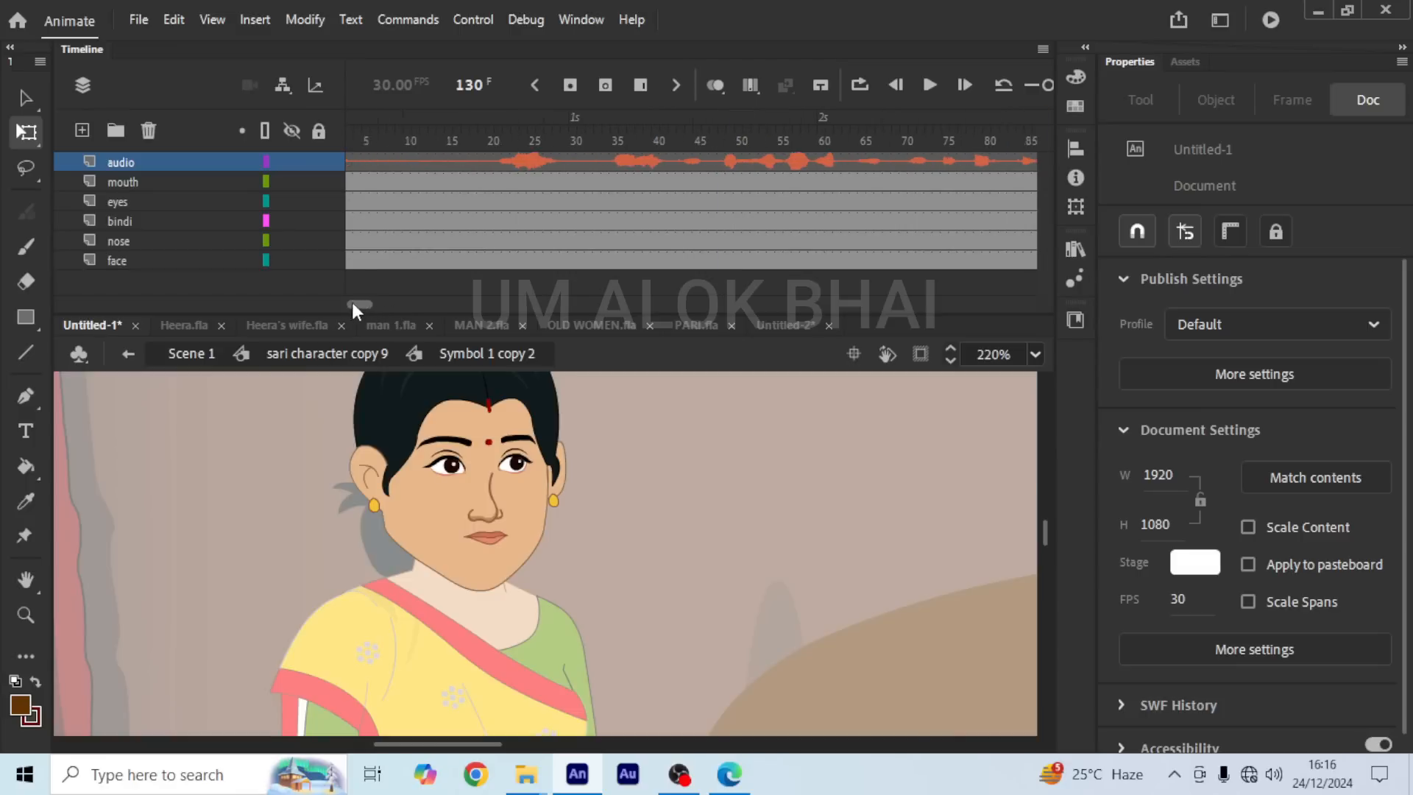
{"action": "left_click", "coordinate": [347, 141]}
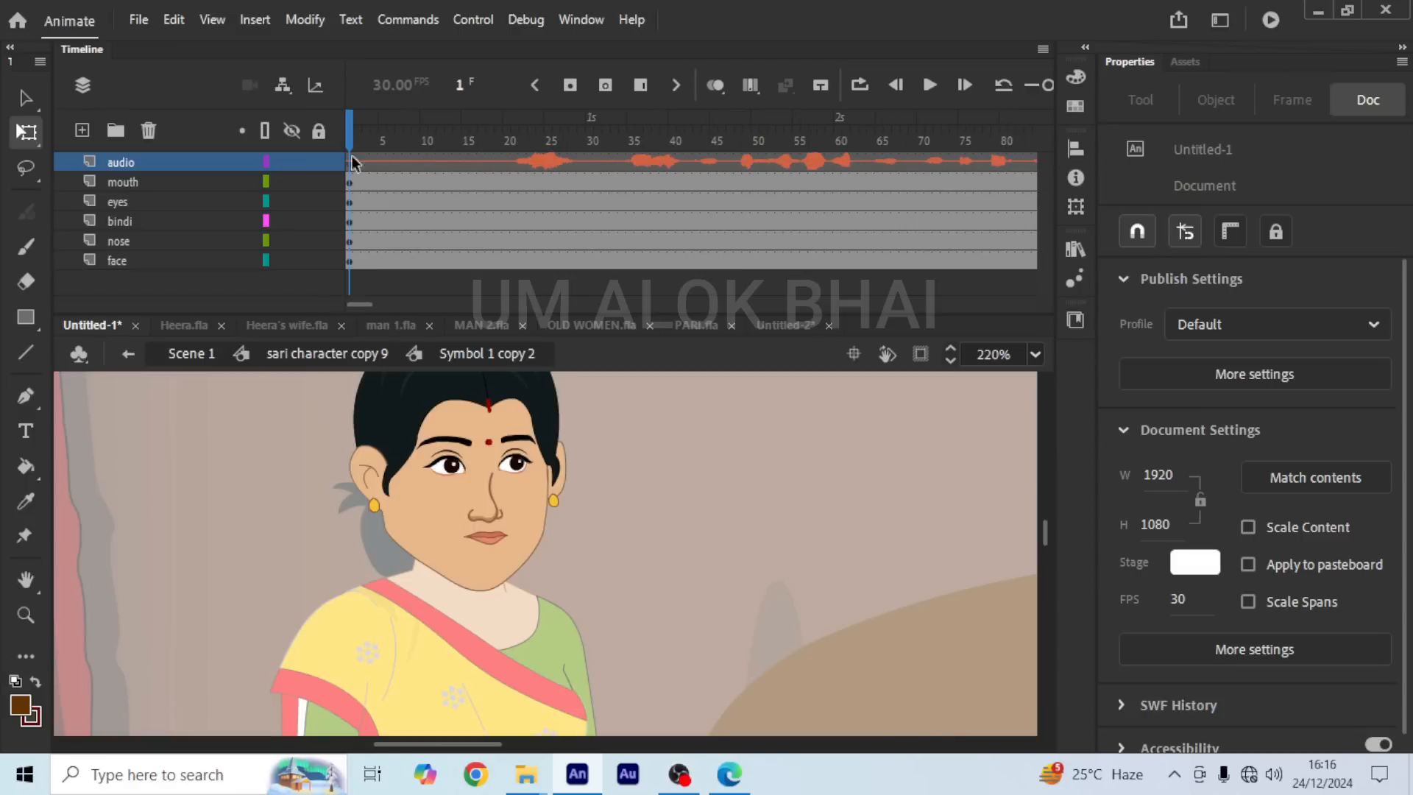
Step: Select the woman's mouth at frame 1 of the mouth layer and open its Lip Syncing settings
{"action": "left_click", "coordinate": [350, 181]}
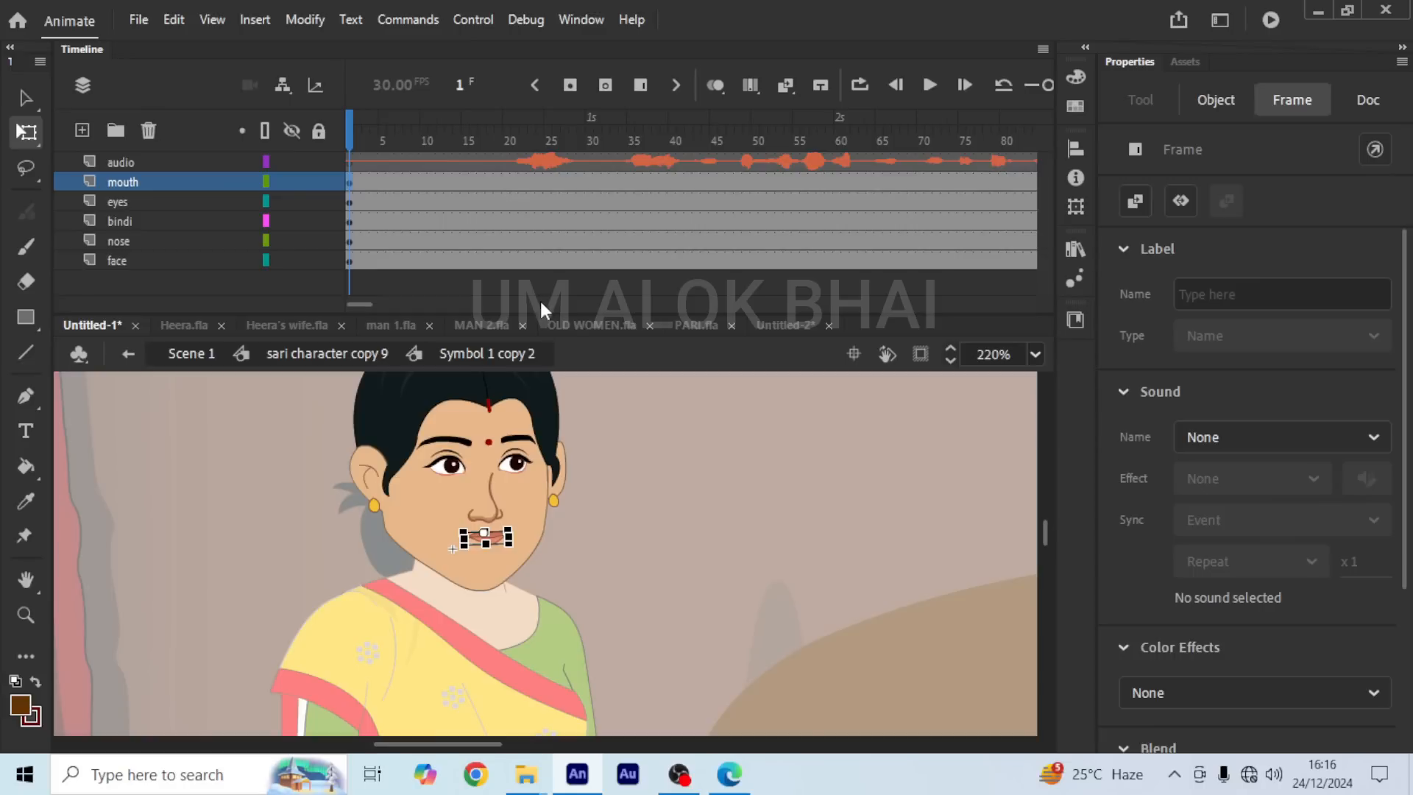
{"action": "scroll", "coordinate": [475, 548], "scroll_direction": "up", "scroll_amount": 5}
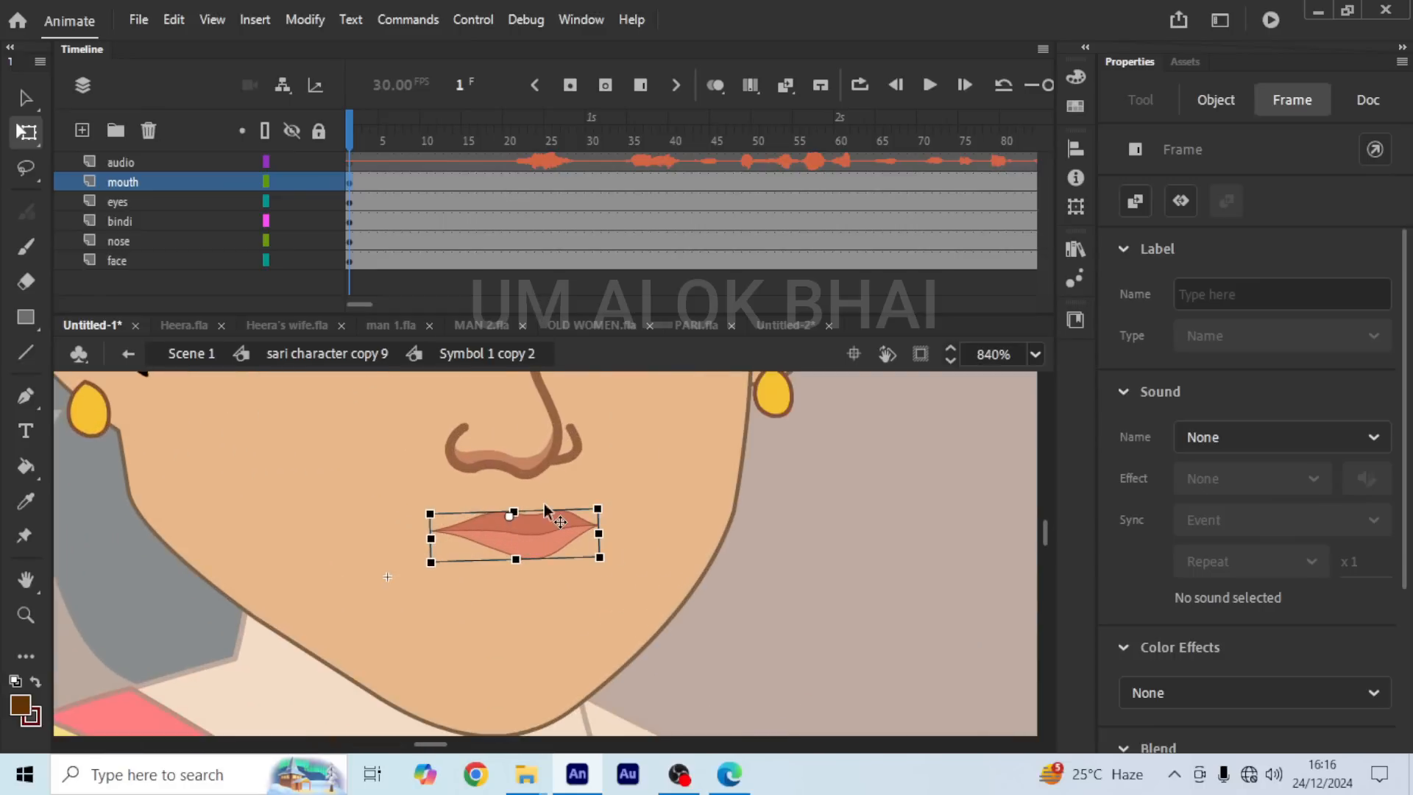
{"action": "key", "text": "Escape"}
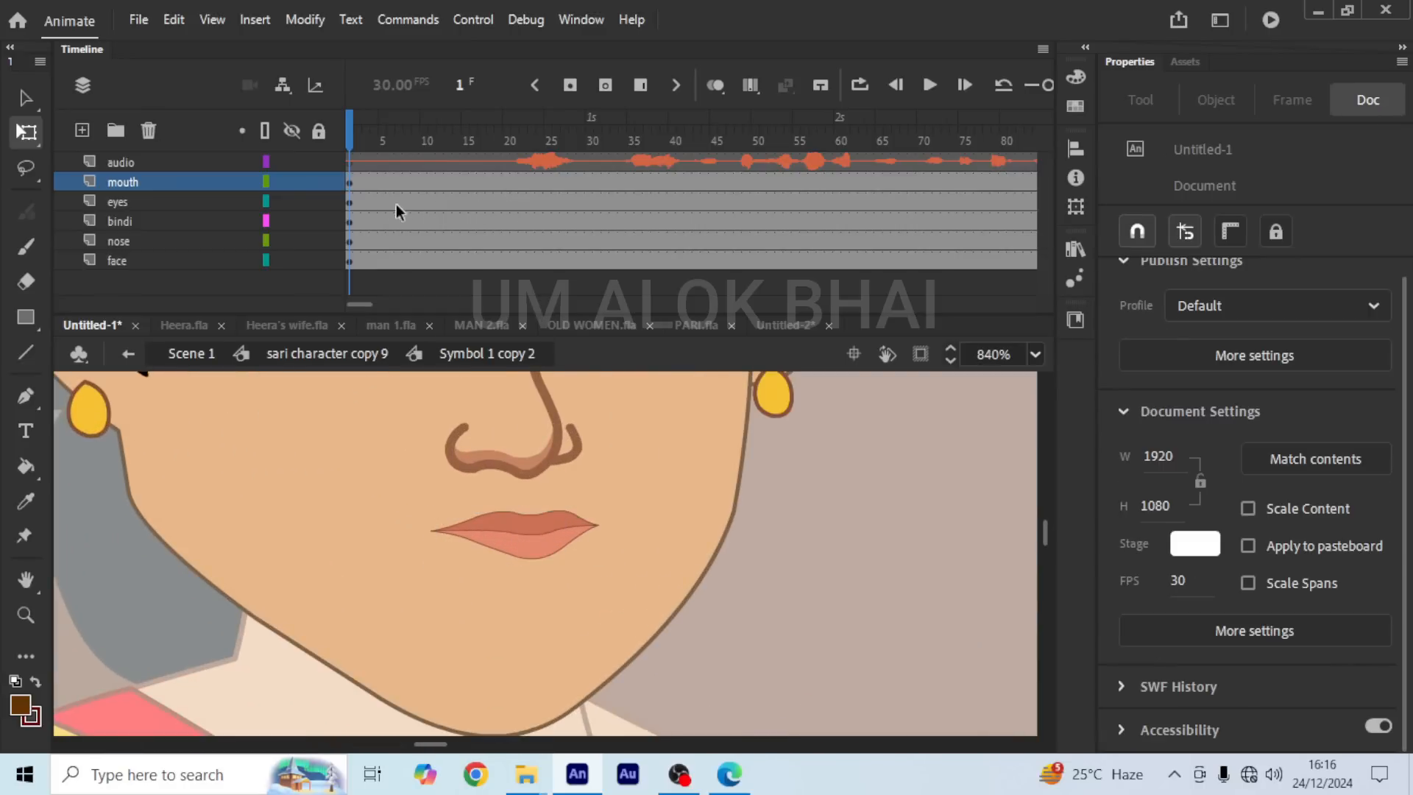
{"action": "left_click", "coordinate": [350, 189]}
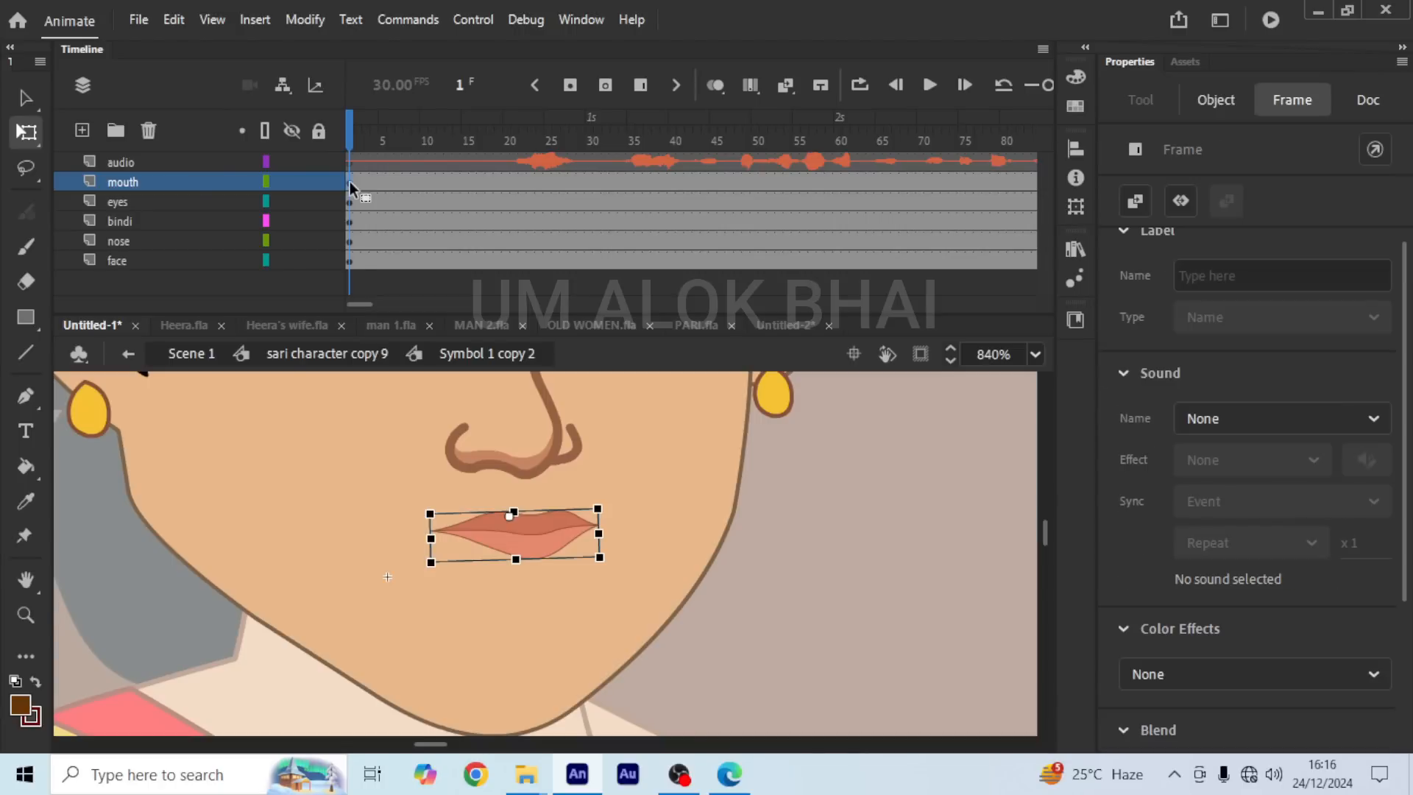
{"action": "left_click", "coordinate": [543, 536]}
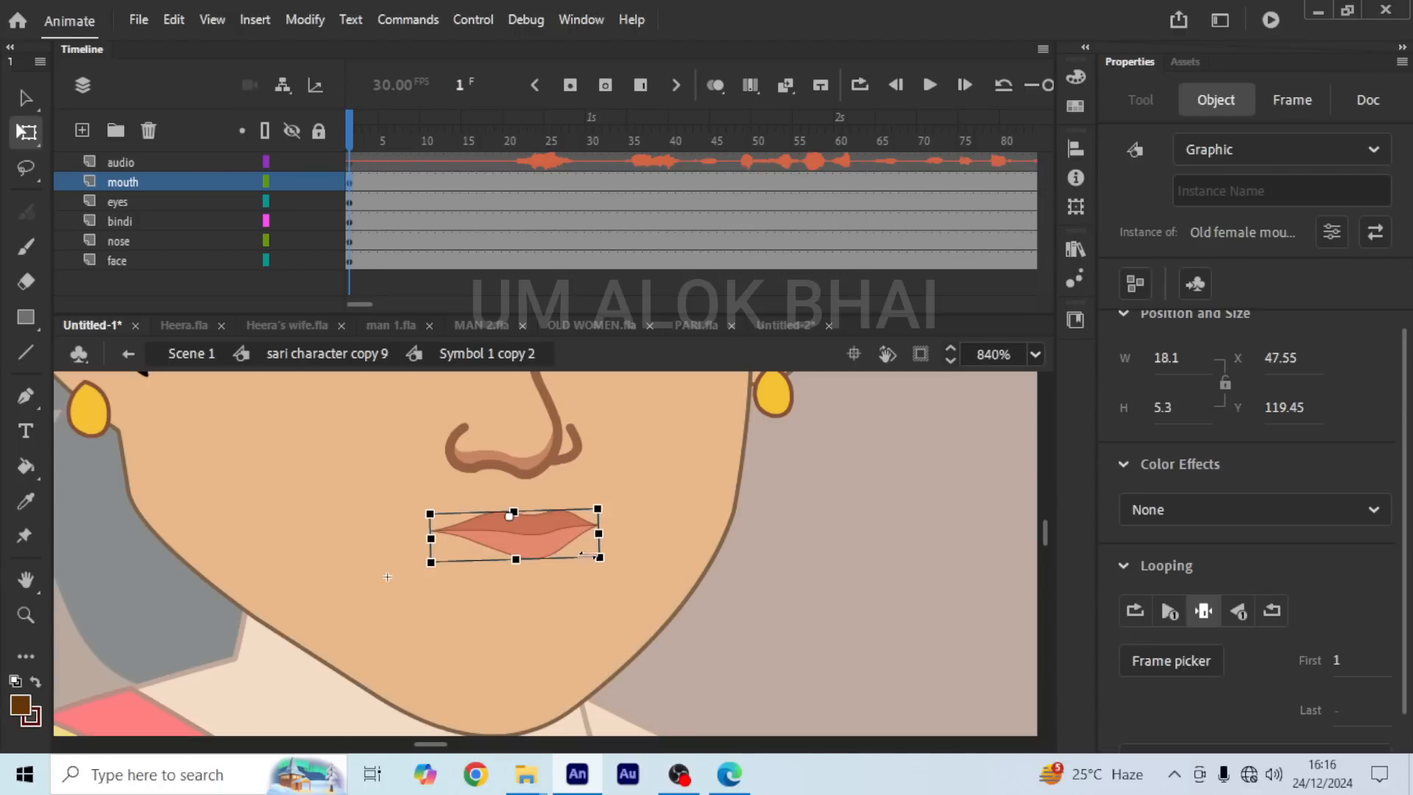
{"action": "scroll", "coordinate": [1258, 717], "scroll_direction": "down", "scroll_amount": 1}
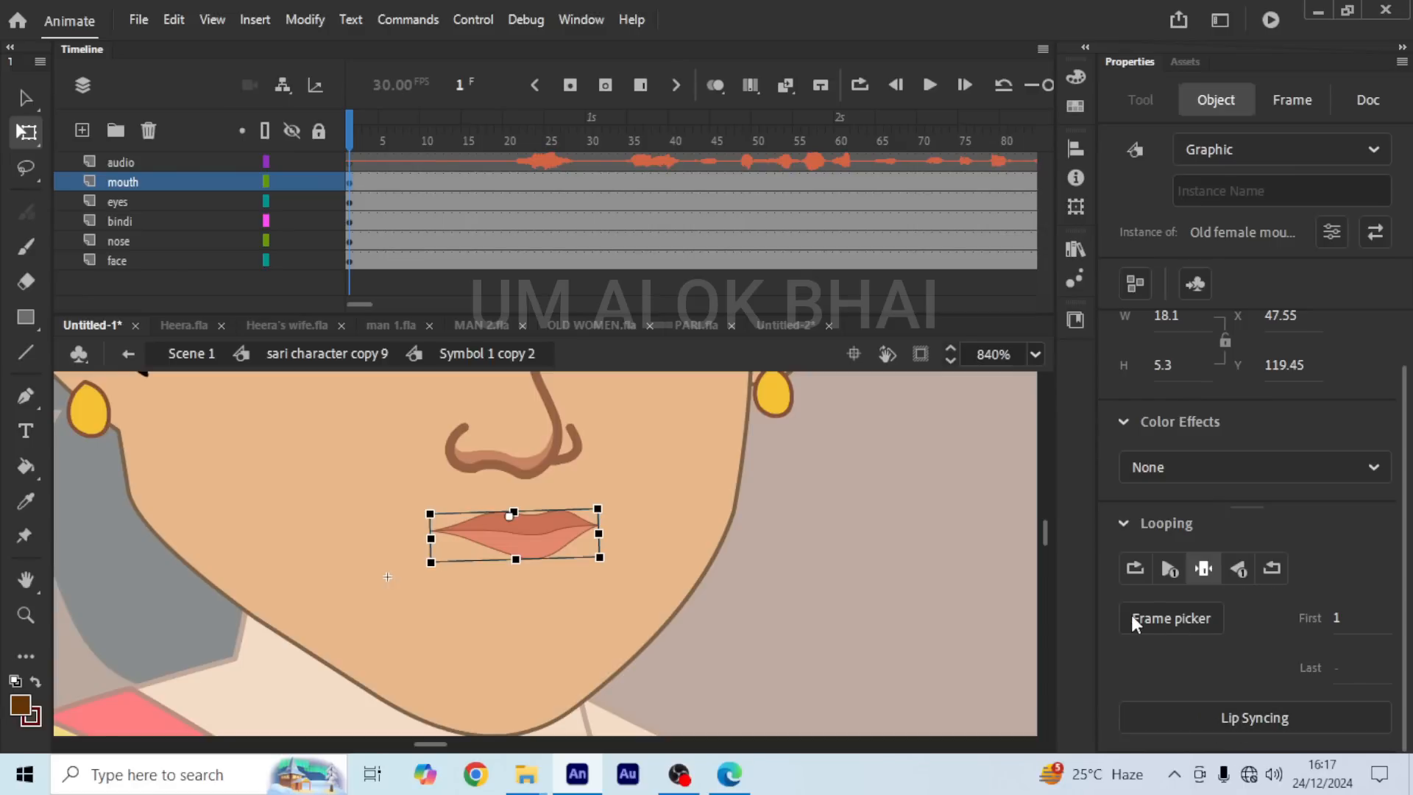
{"action": "left_click", "coordinate": [1223, 712]}
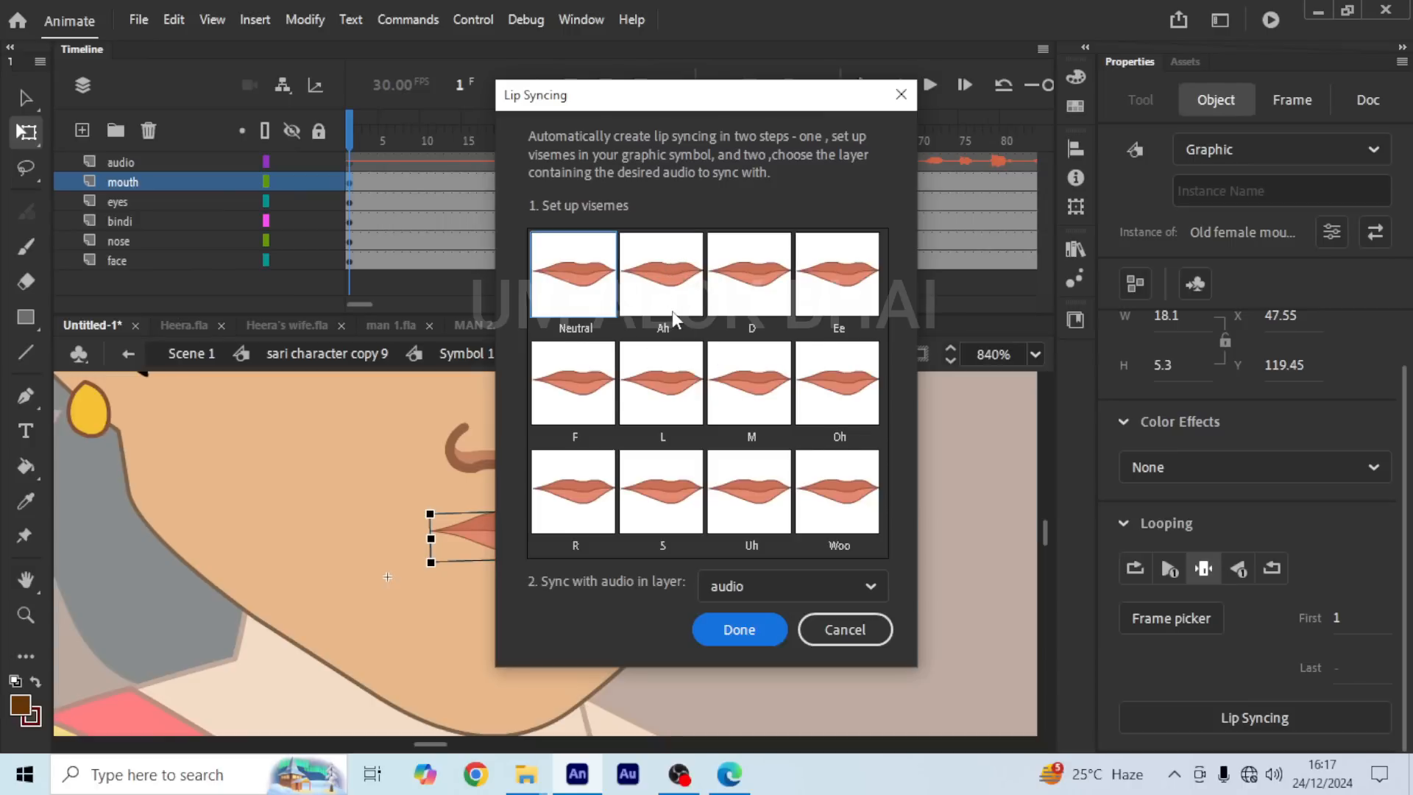
Step: Look through the mouth shapes offered for the Ah viseme and close Lip Syncing without applying it
{"action": "left_click", "coordinate": [672, 271]}
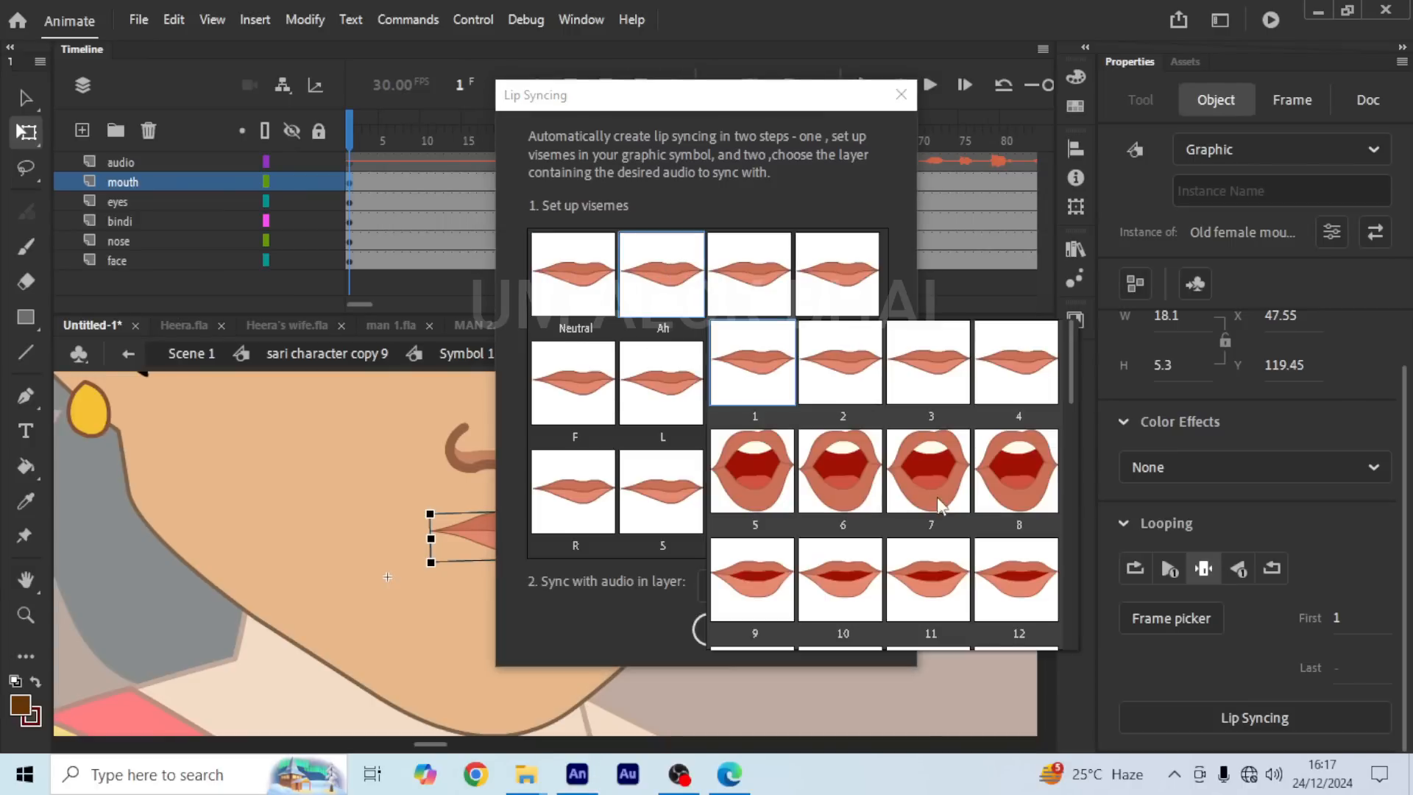
{"action": "left_click_drag", "start_coordinate": [1071, 377], "coordinate": [1074, 412]}
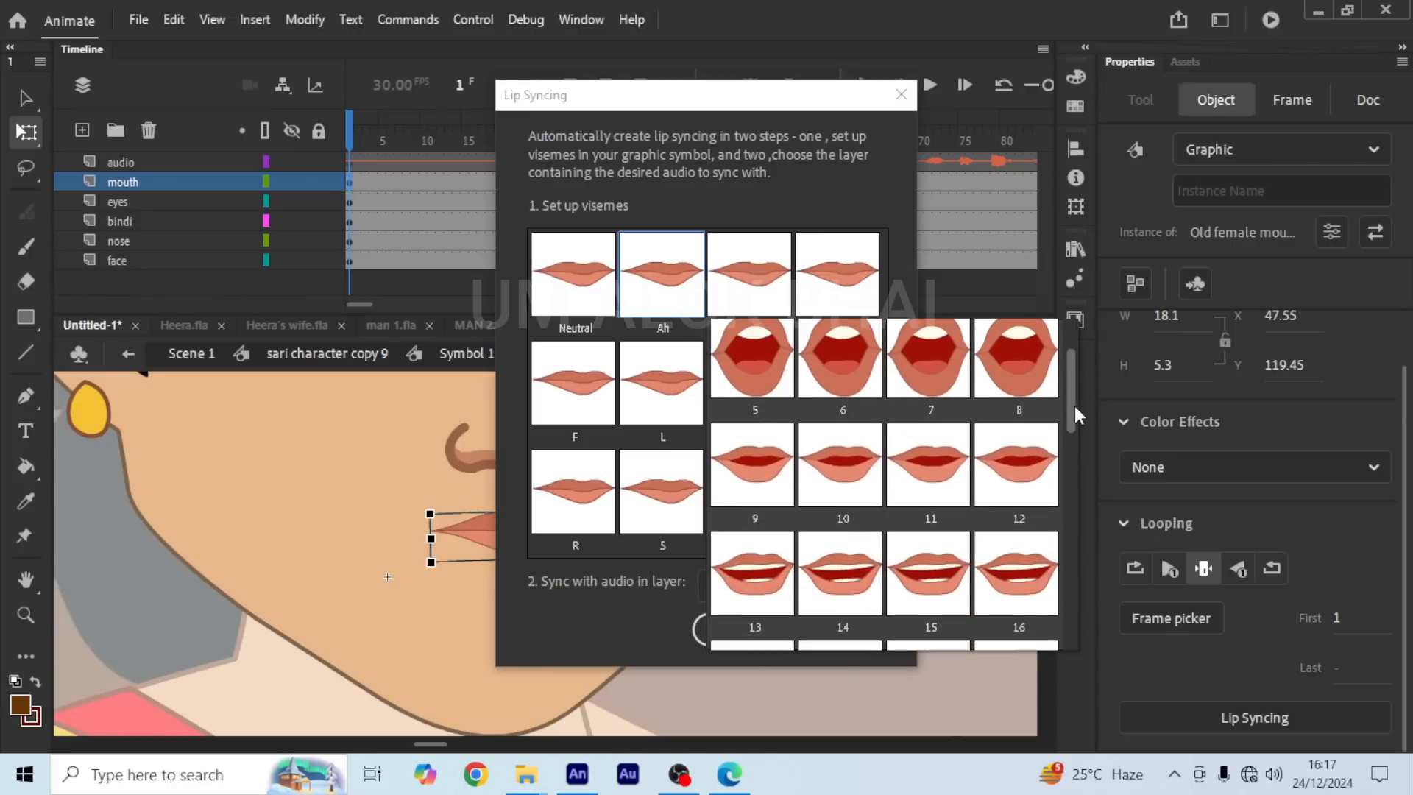
{"action": "left_click", "coordinate": [896, 99]}
{"action": "left_click", "coordinate": [899, 96]}
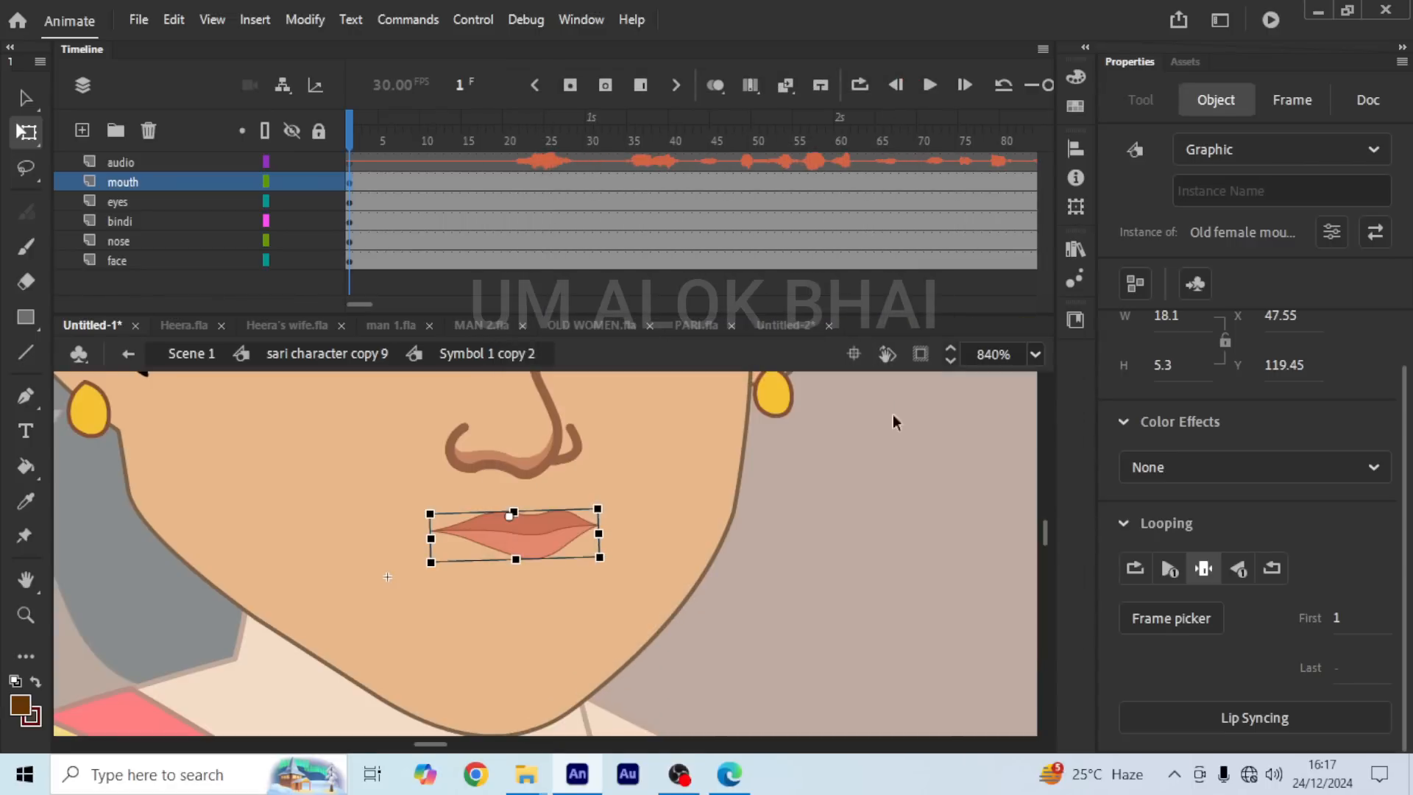
Step: Open the Old female mouth copy symbol and scrub through its mouth-shape frames, ending at frame 1
{"action": "double_click", "coordinate": [544, 529]}
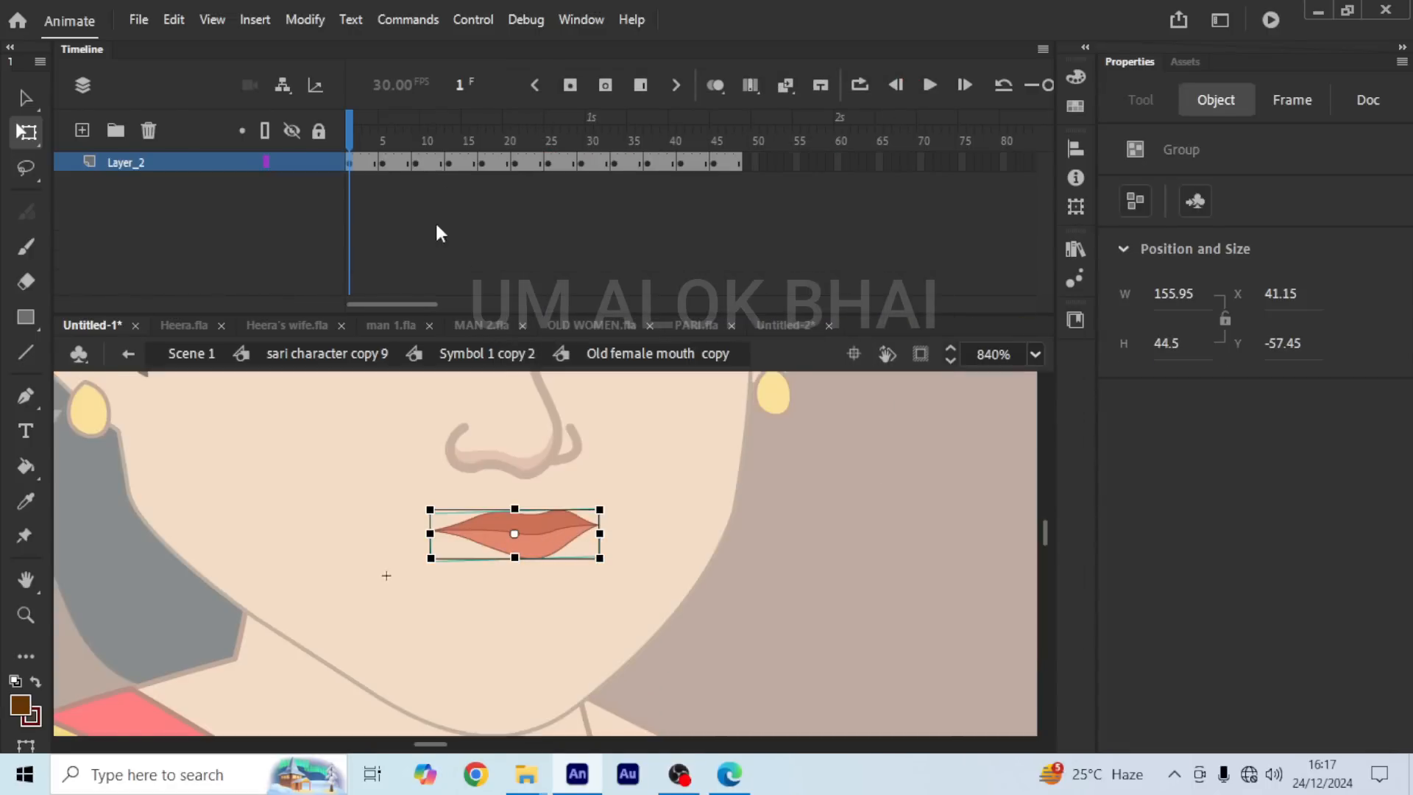
{"action": "mouse_move", "coordinate": [360, 145]}
{"action": "left_mouse_down"}
{"action": "mouse_move", "coordinate": [780, 134]}
{"action": "mouse_move", "coordinate": [346, 126]}
{"action": "left_mouse_up"}
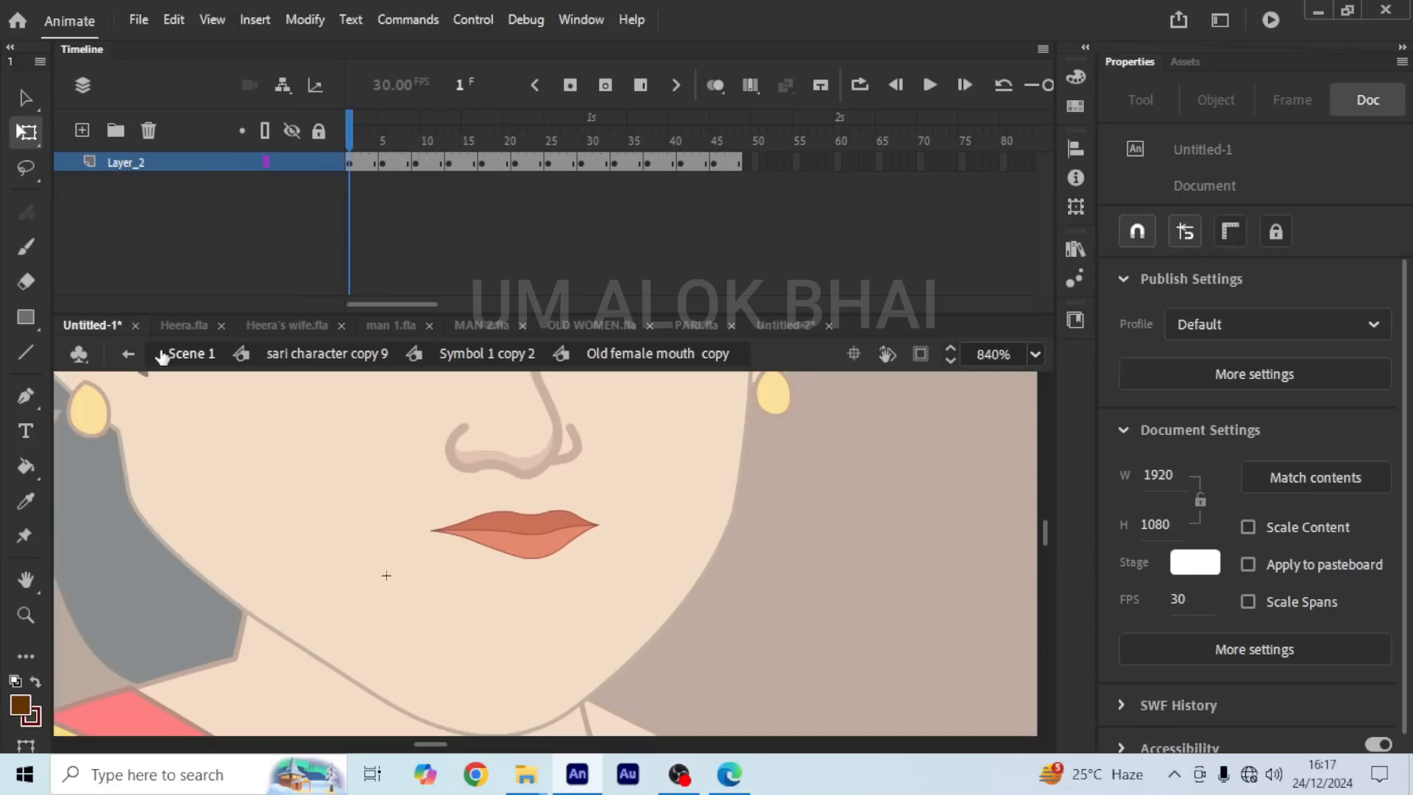
Step: Inspect the mouth-shape frames inside the mouth symbol and return to the Symbol 1 copy 2 face symbol
{"action": "left_click", "coordinate": [127, 355]}
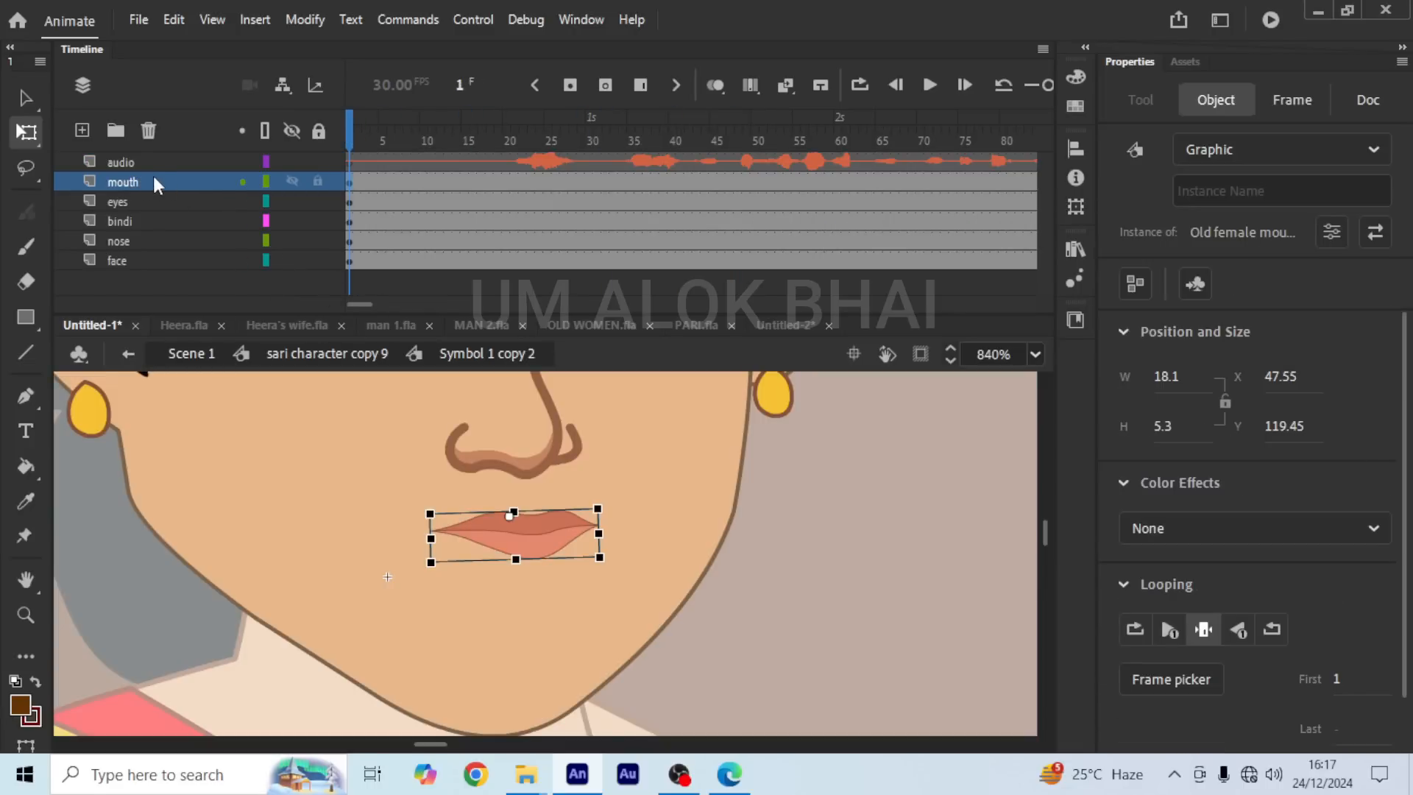
{"action": "double_click", "coordinate": [532, 533]}
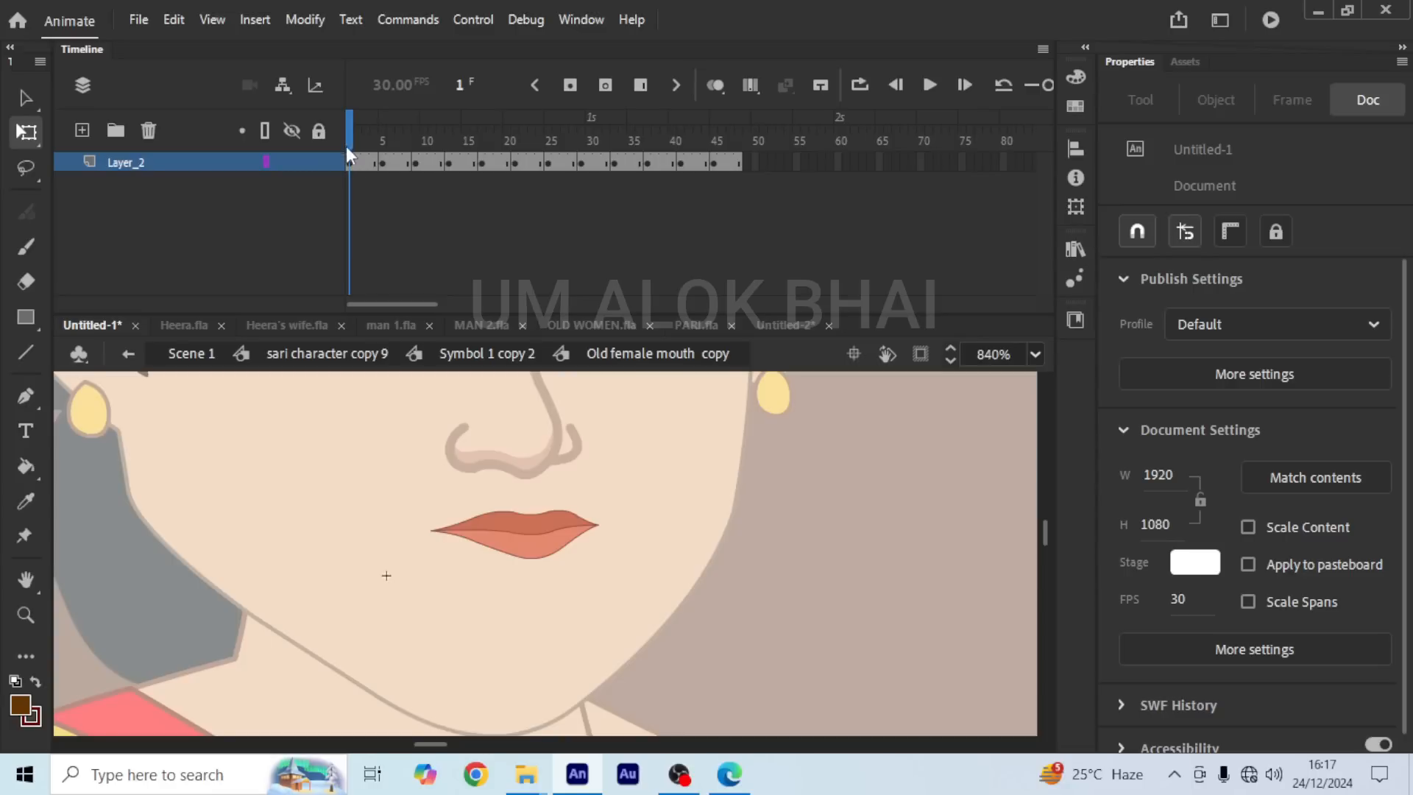
{"action": "left_click_drag", "start_coordinate": [353, 127], "coordinate": [298, 163]}
{"action": "left_click", "coordinate": [128, 356]}
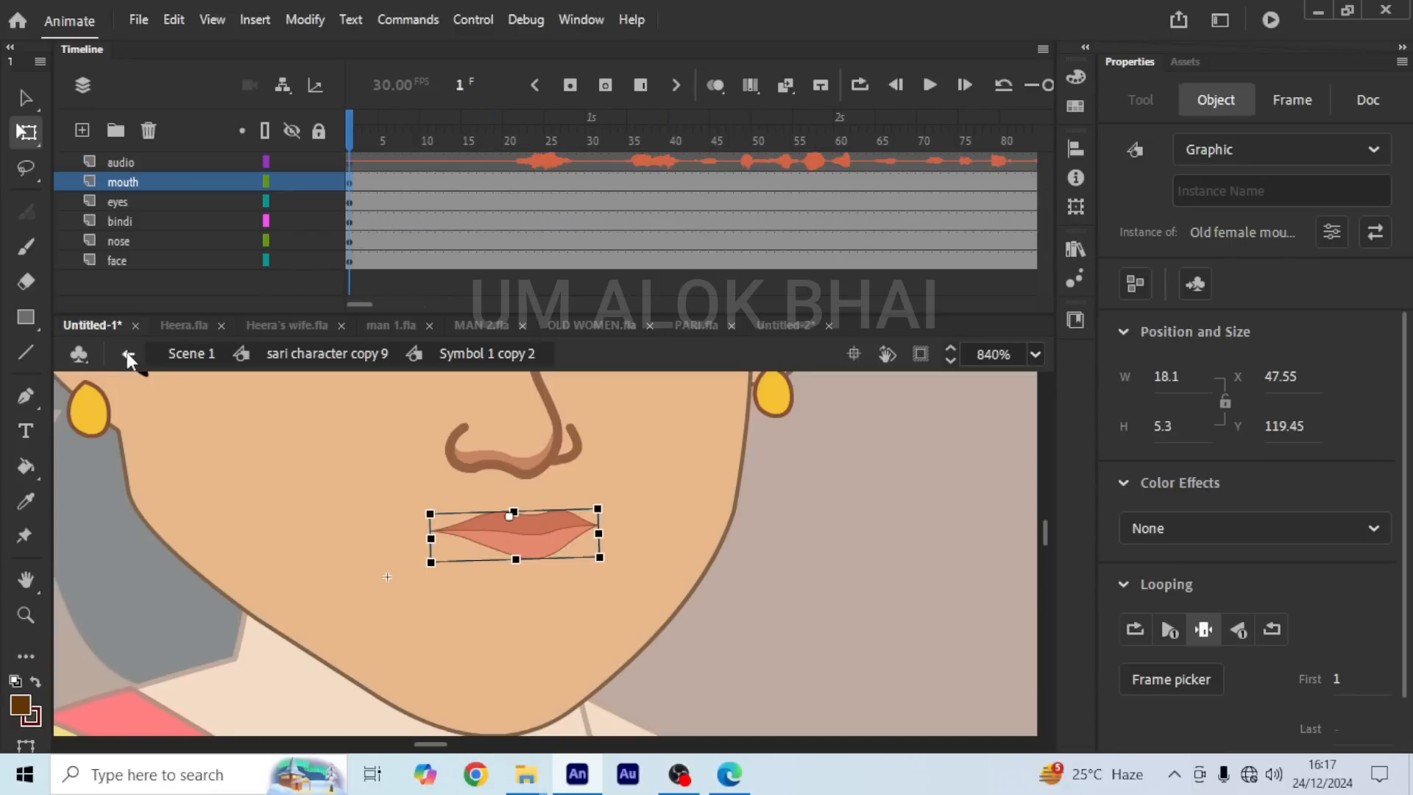
Step: Start Lip Syncing for the mouth instance on frame 1 and assign the wide-open mouth of frame 19 to the Ah viseme
{"action": "left_click", "coordinate": [351, 185]}
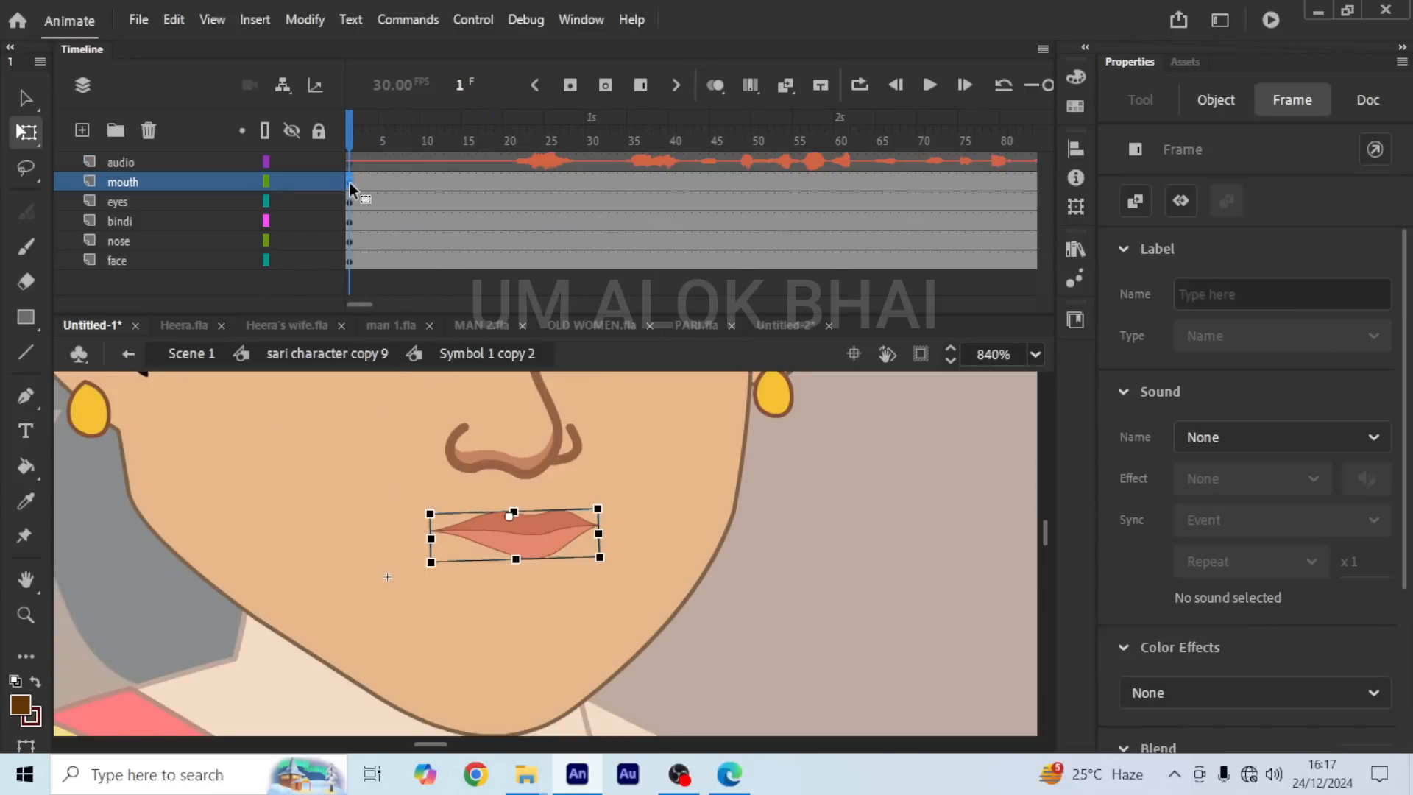
{"action": "left_click", "coordinate": [556, 545]}
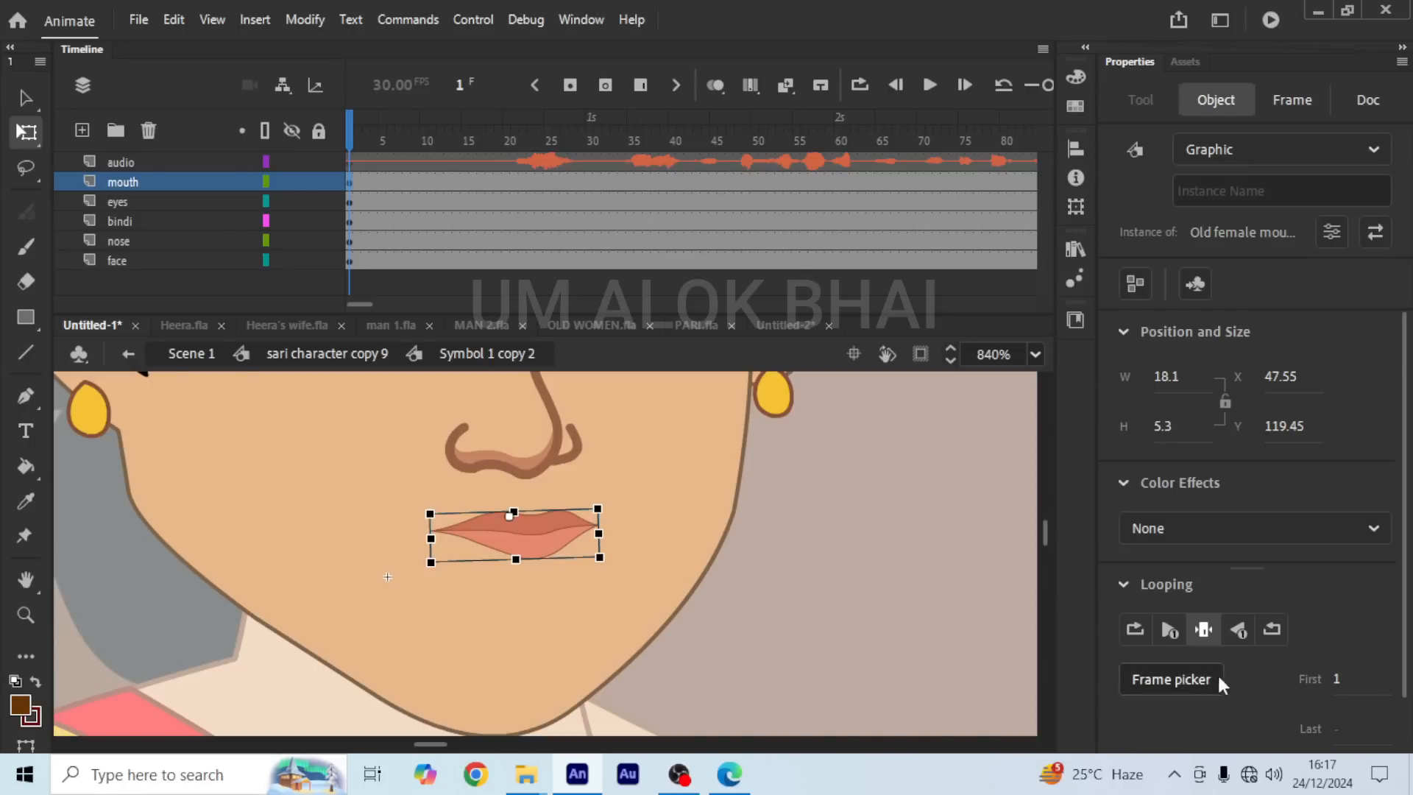
{"action": "scroll", "coordinate": [1236, 685], "scroll_direction": "down", "scroll_amount": 1}
{"action": "left_click", "coordinate": [1253, 716]}
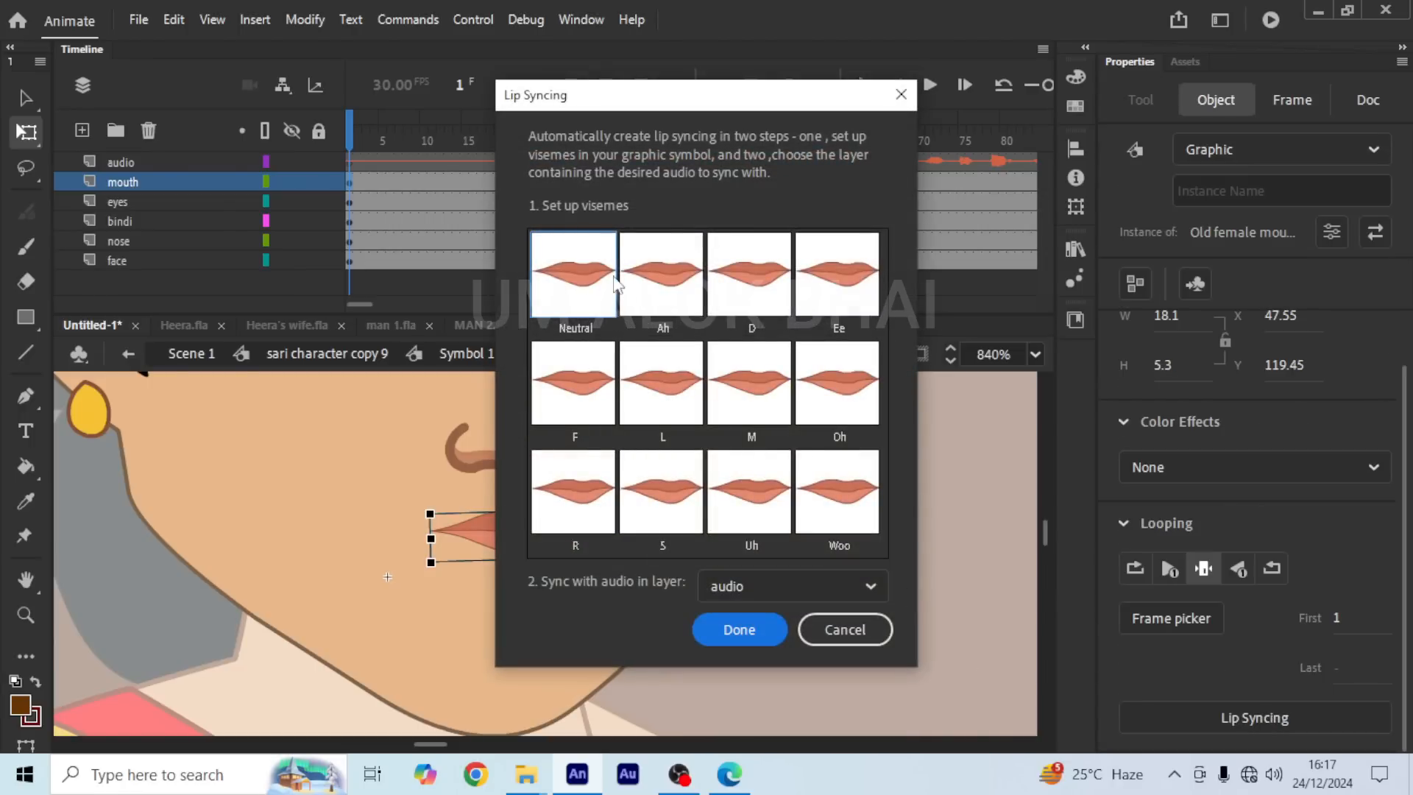
{"action": "left_click", "coordinate": [672, 278]}
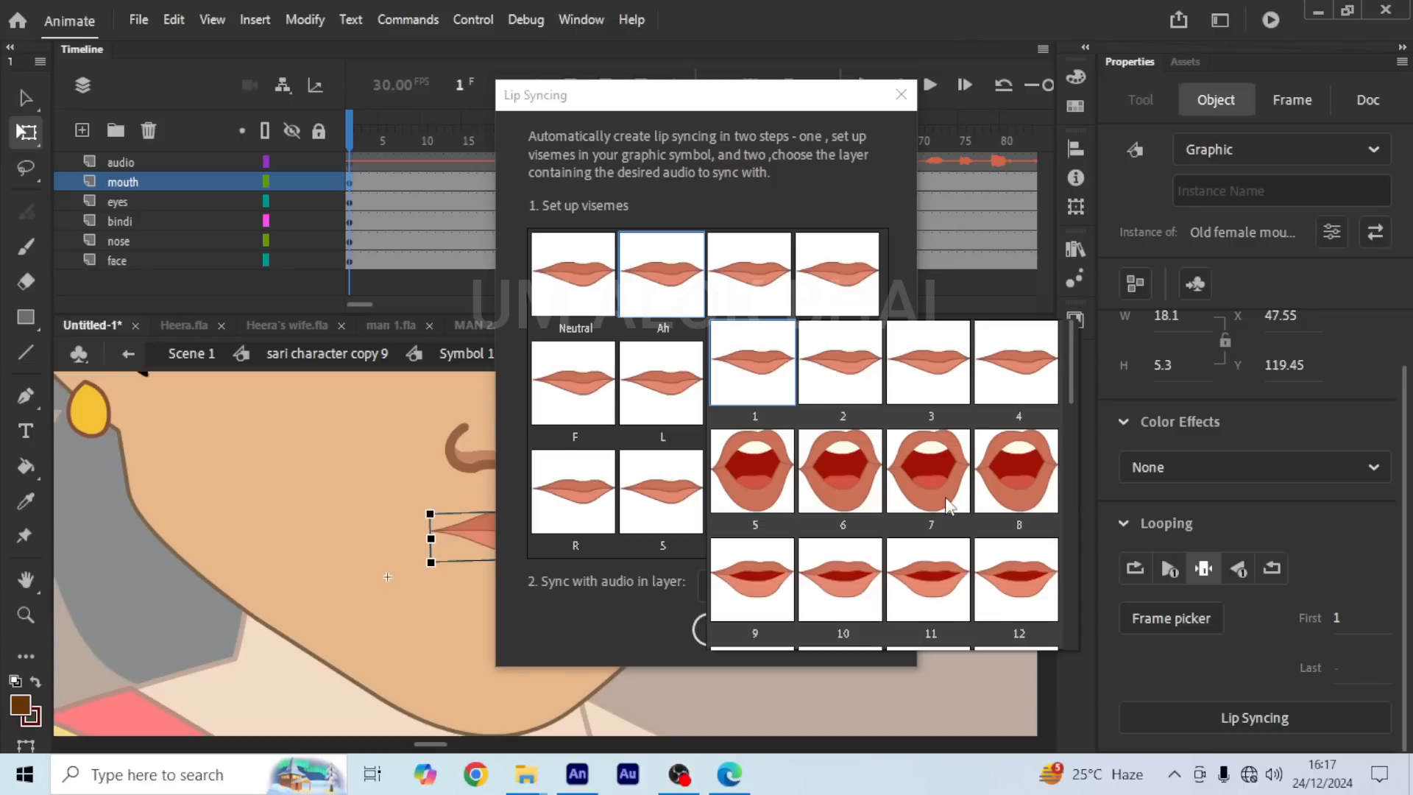
{"action": "scroll", "coordinate": [1072, 405], "scroll_direction": "down", "scroll_amount": 2}
{"action": "scroll", "coordinate": [1074, 456], "scroll_direction": "down", "scroll_amount": 1}
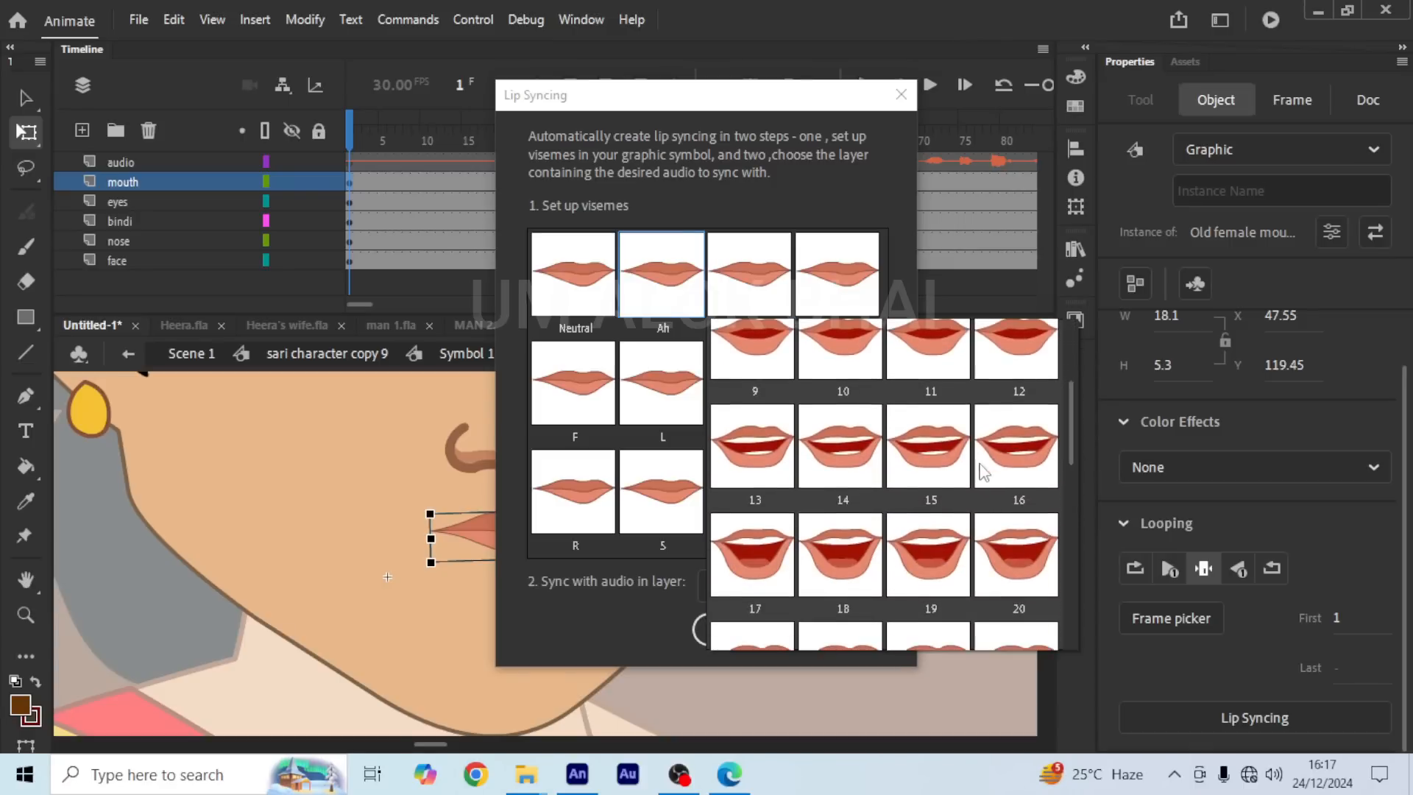
{"action": "left_click", "coordinate": [896, 462]}
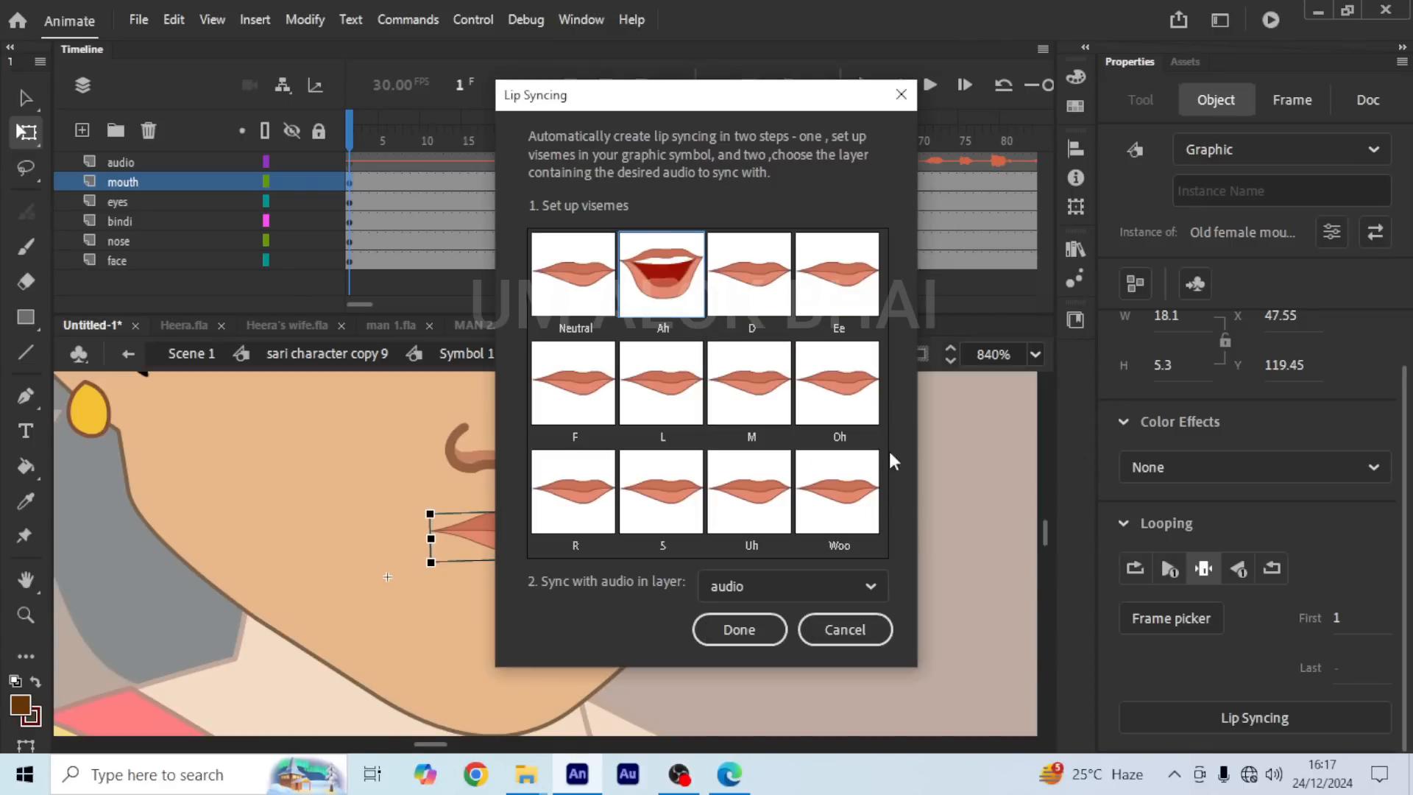
Step: Assign mouth frame 24 to the D viseme and frame 10 to the Ee viseme
{"action": "left_click", "coordinate": [749, 309]}
{"action": "left_click_drag", "start_coordinate": [1157, 379], "coordinate": [1161, 461]}
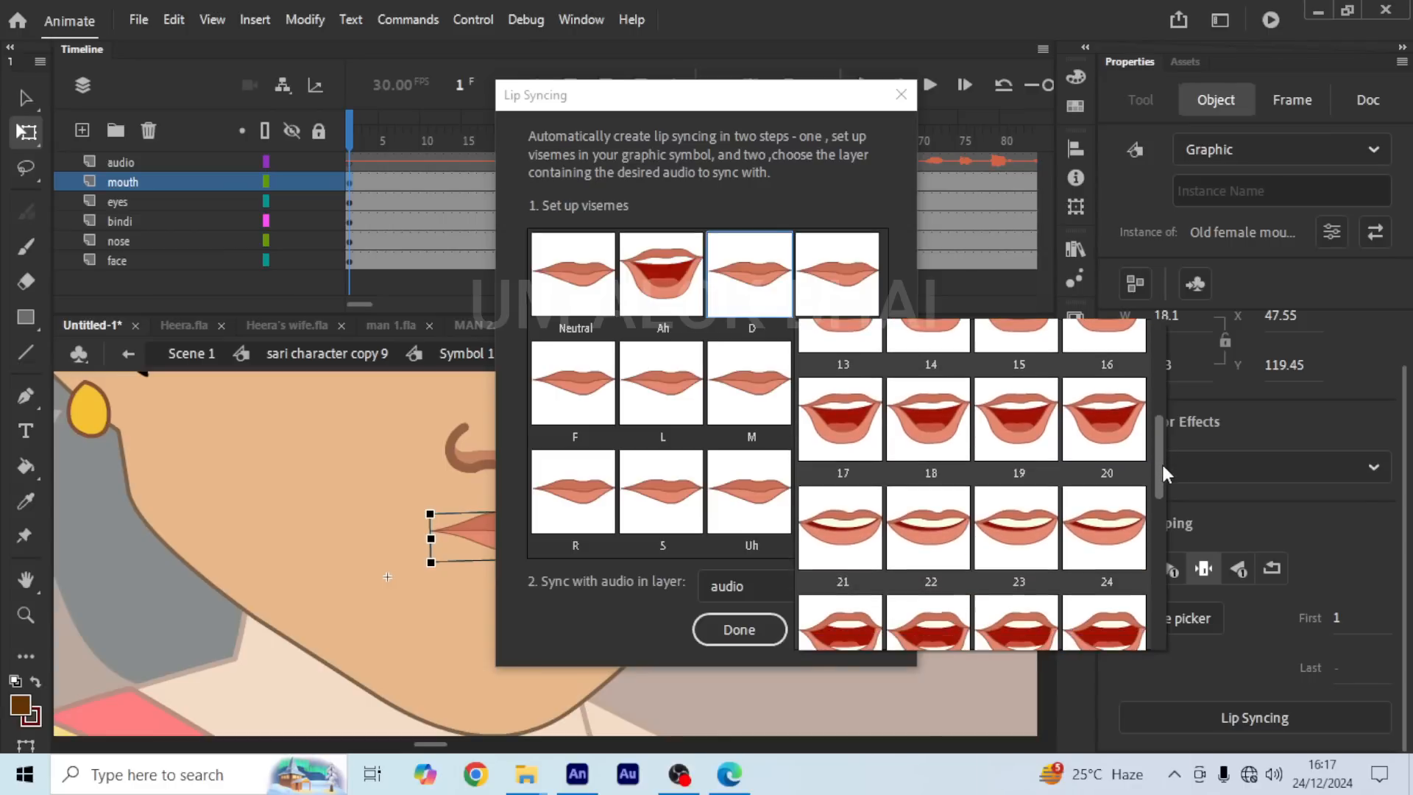
{"action": "left_click", "coordinate": [1111, 524]}
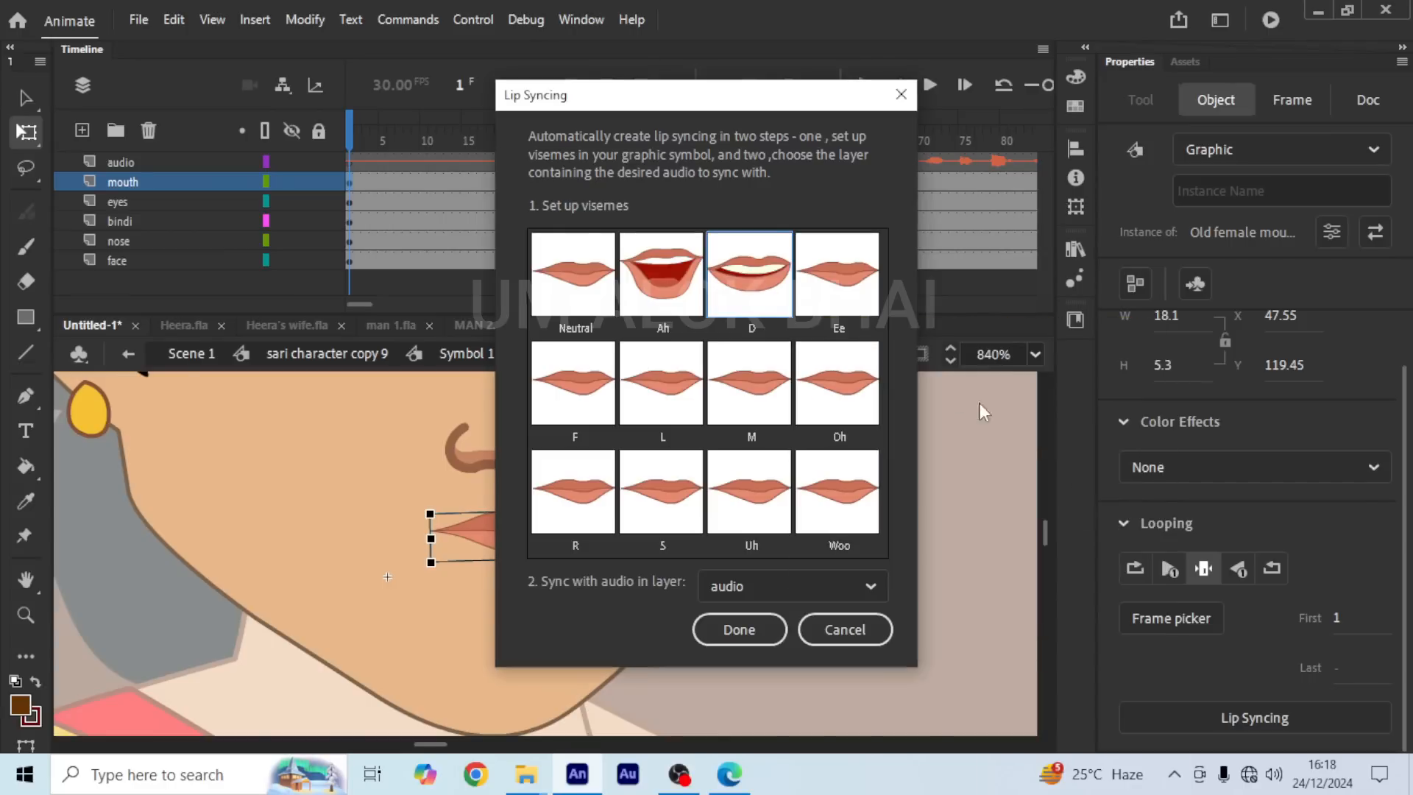
{"action": "left_click", "coordinate": [838, 294]}
{"action": "left_click", "coordinate": [1009, 567]}
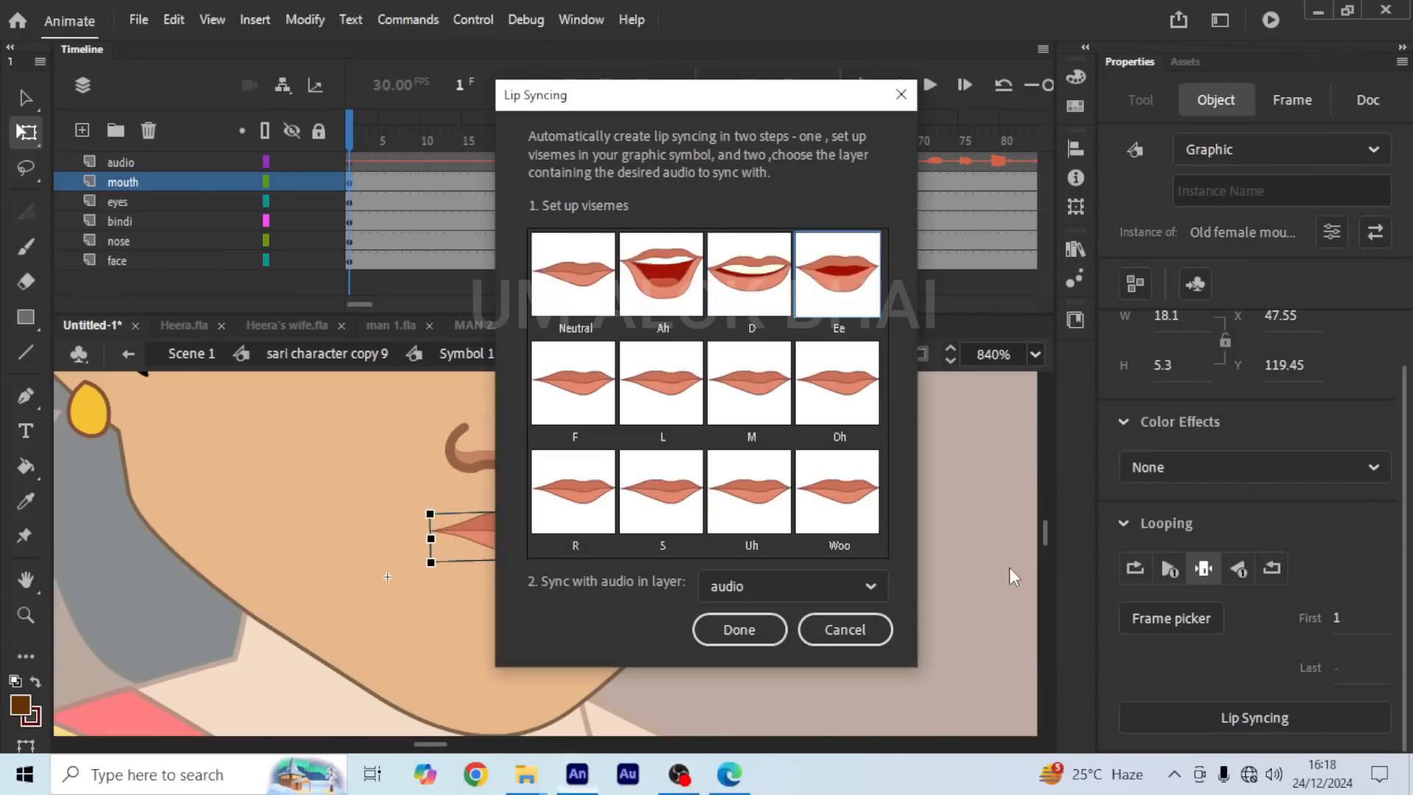
Step: Assign mouth frame 15 to the F viseme and frame 30 to the L viseme
{"action": "left_click", "coordinate": [585, 406]}
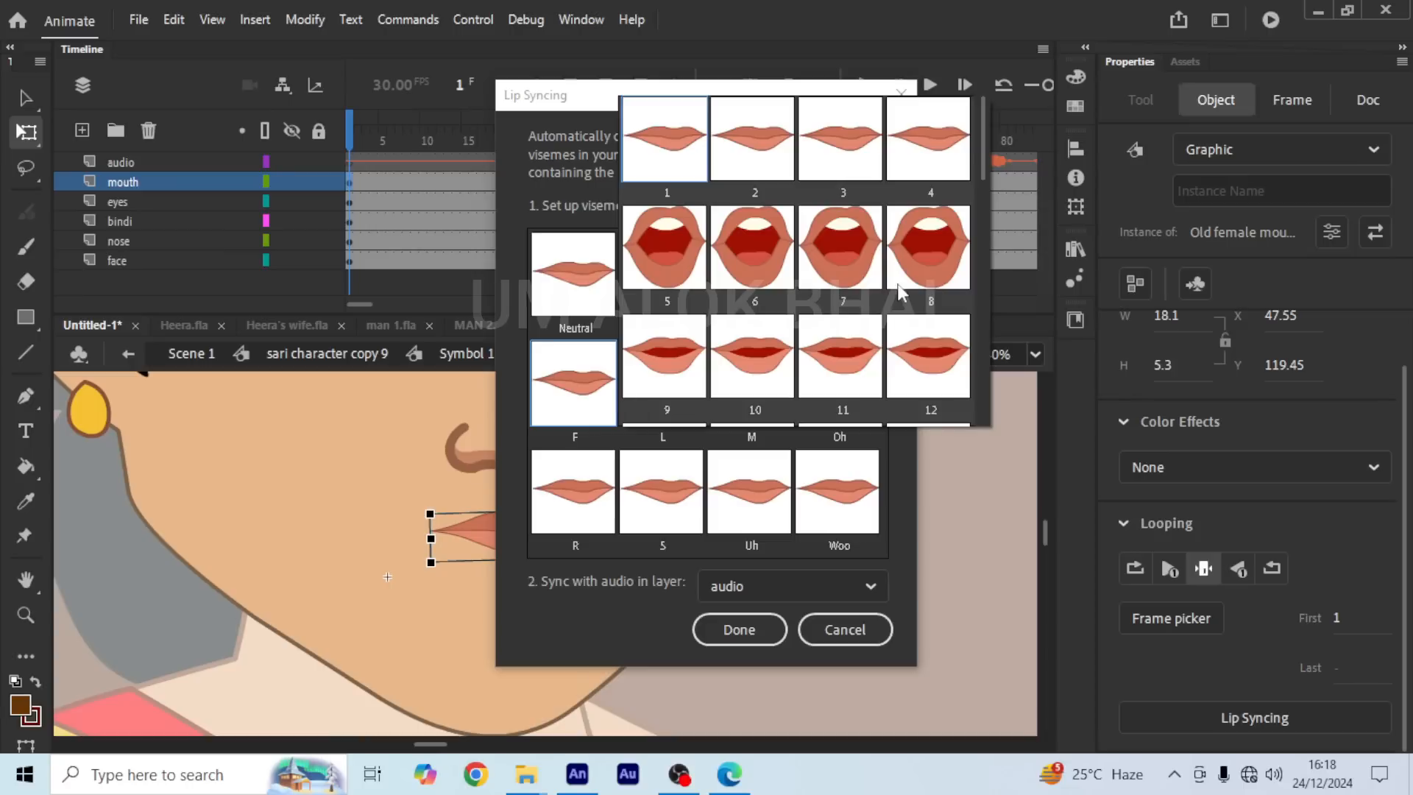
{"action": "left_click_drag", "start_coordinate": [977, 171], "coordinate": [978, 201]}
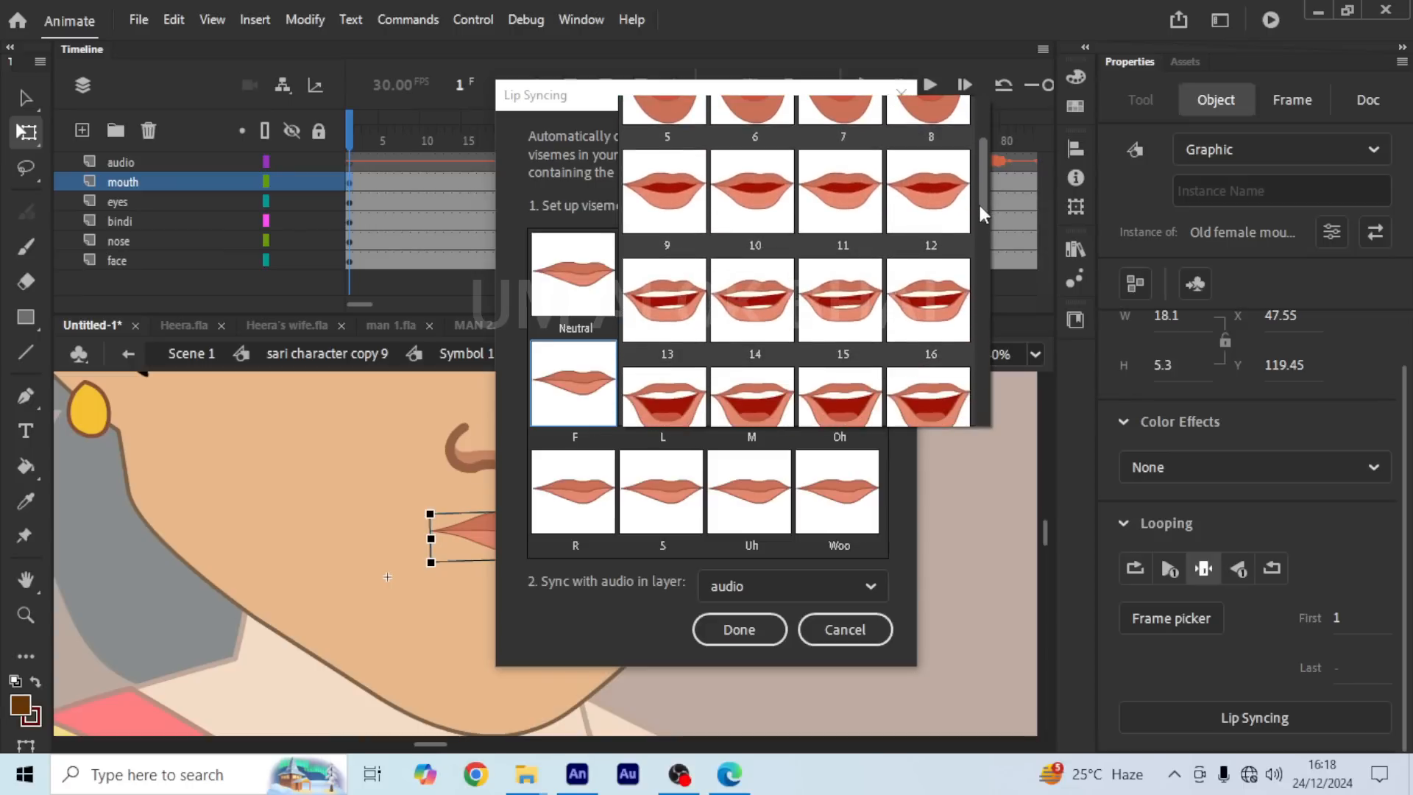
{"action": "left_click", "coordinate": [846, 297]}
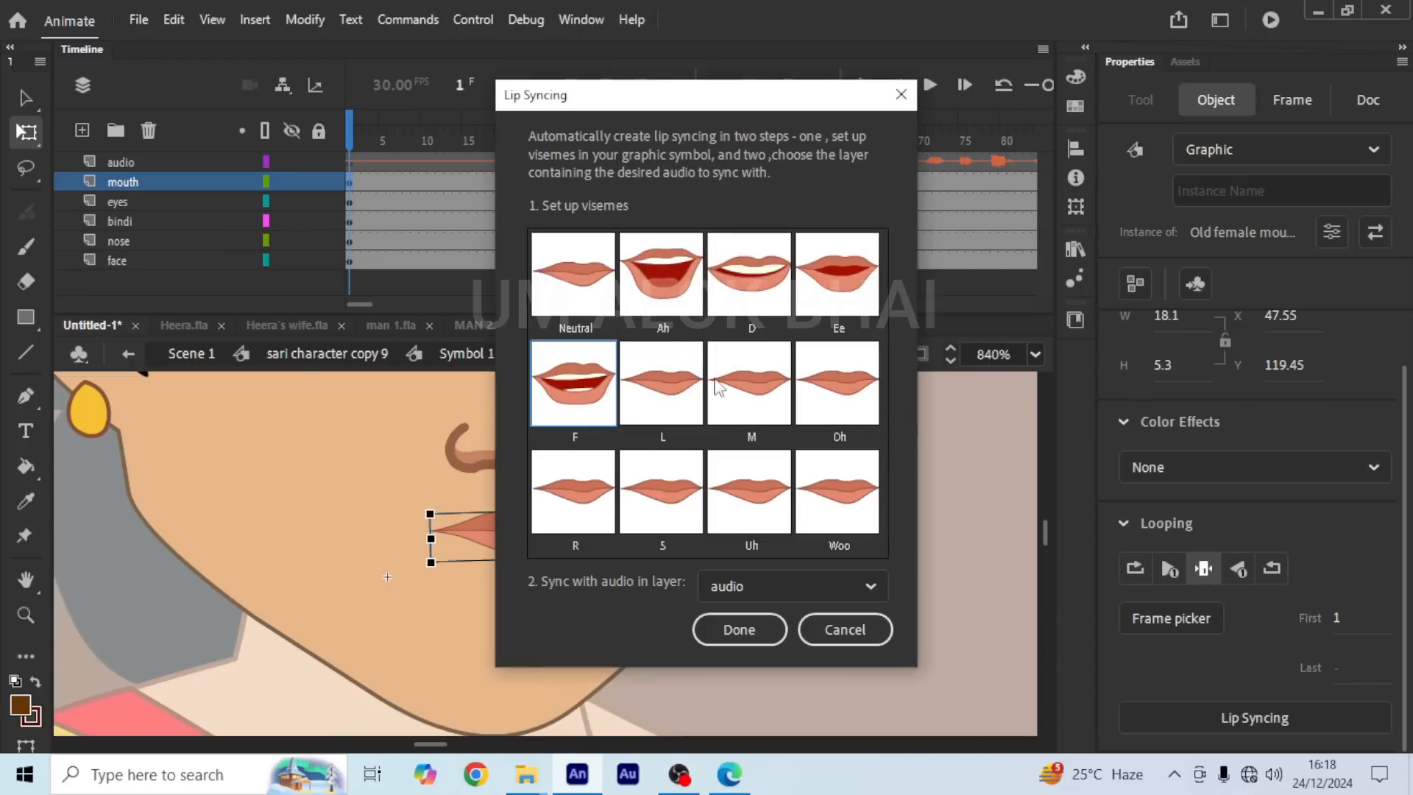
{"action": "left_click", "coordinate": [665, 389]}
{"action": "left_click_drag", "start_coordinate": [1070, 164], "coordinate": [1006, 333]}
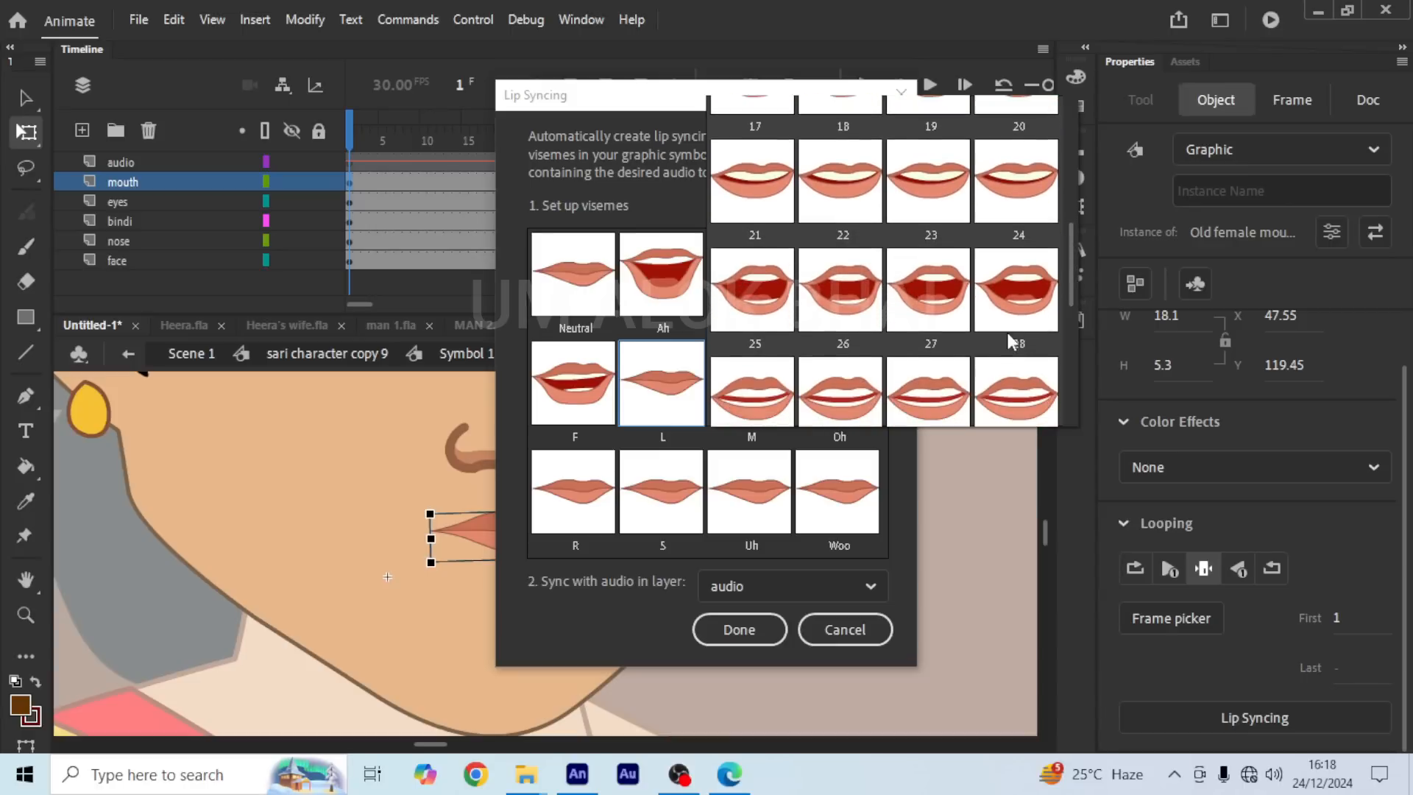
{"action": "left_click", "coordinate": [826, 401]}
Step: Assign mouth frame 16 to the M viseme and frame 5 to the Oh viseme
{"action": "left_click", "coordinate": [758, 390]}
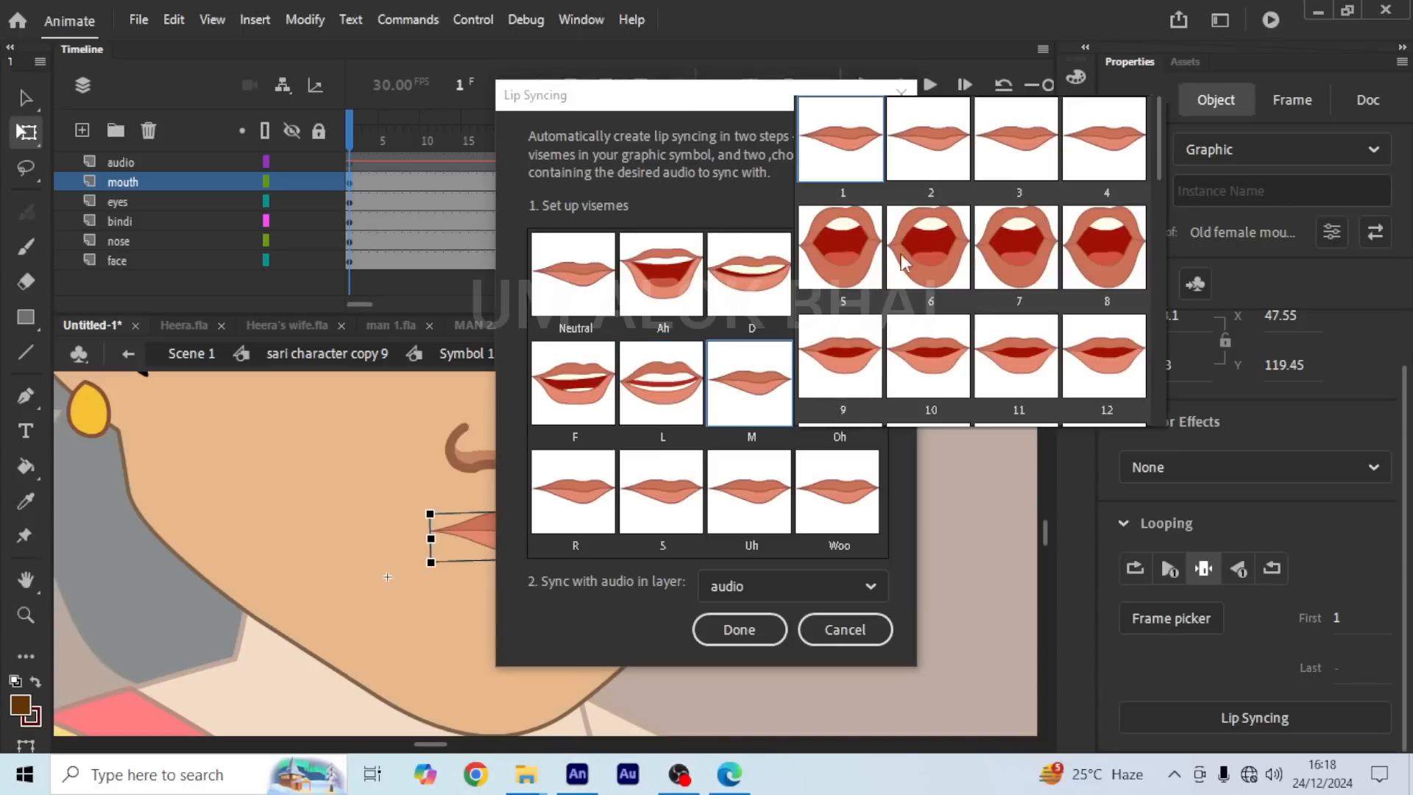
{"action": "left_click_drag", "start_coordinate": [1163, 167], "coordinate": [1158, 216]}
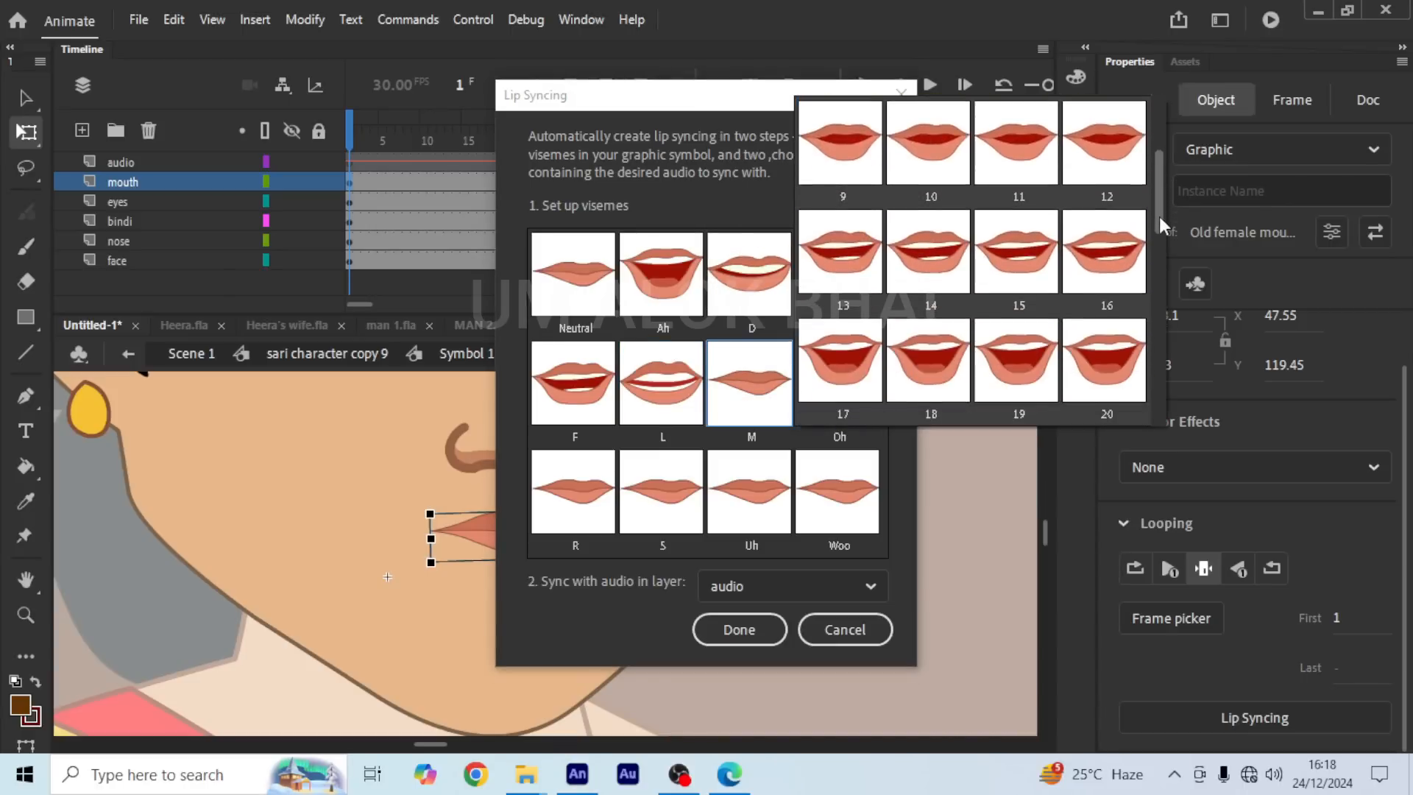
{"action": "left_click", "coordinate": [1122, 243]}
{"action": "left_click", "coordinate": [878, 395]}
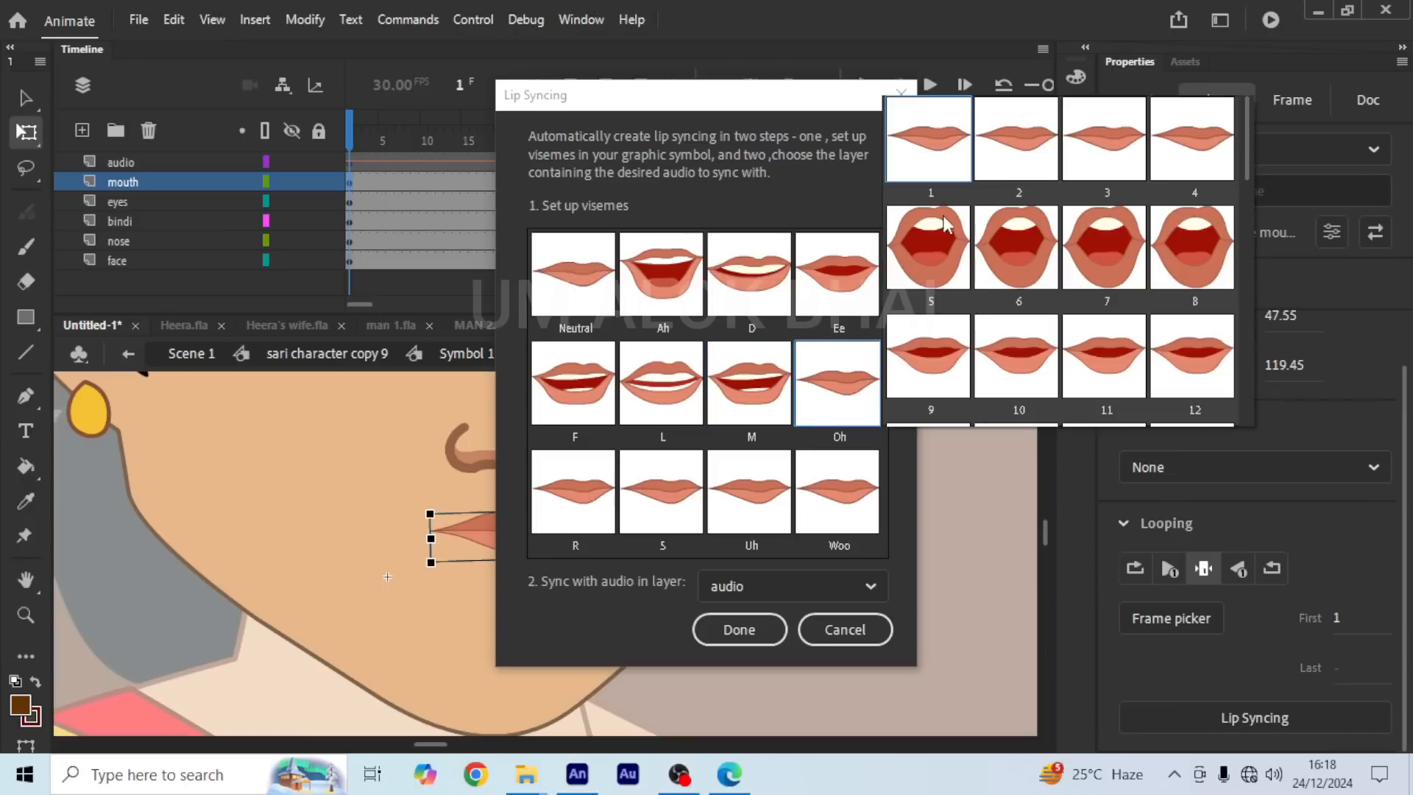
{"action": "left_click", "coordinate": [921, 237]}
Step: Try mouth frame 14 for the R viseme and browse the mouth shapes available for S
{"action": "left_click", "coordinate": [570, 493]}
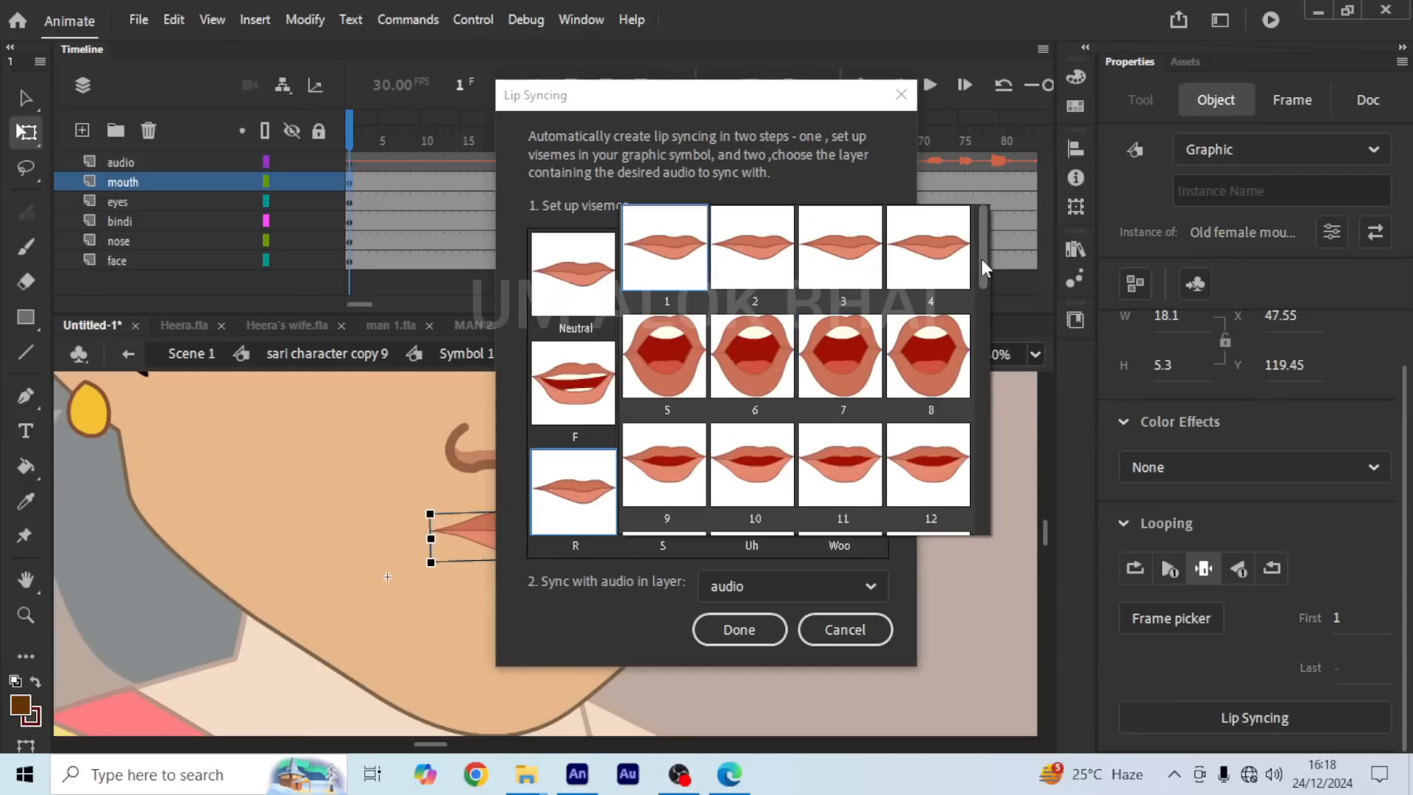
{"action": "left_click_drag", "start_coordinate": [981, 259], "coordinate": [990, 337]}
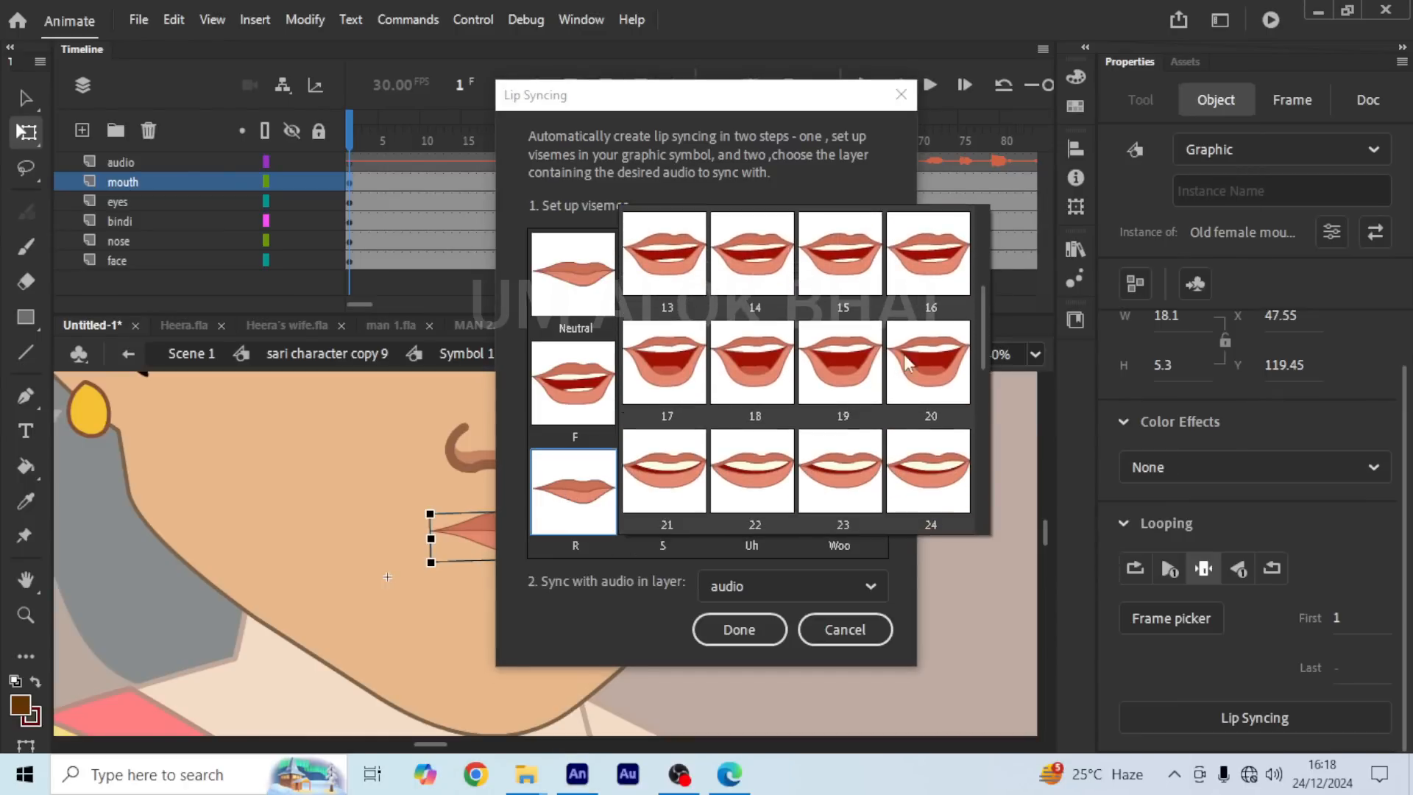
{"action": "left_click", "coordinate": [732, 247]}
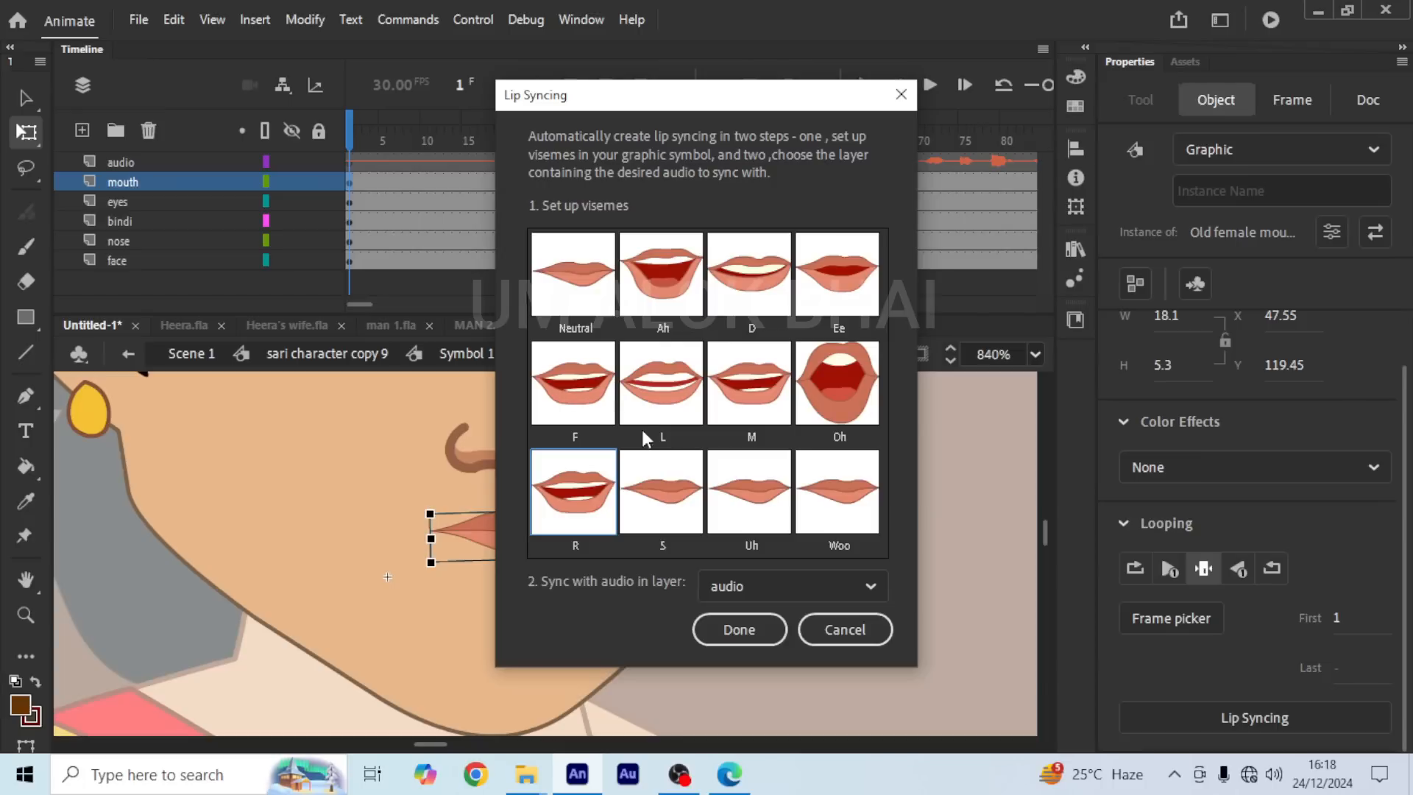
{"action": "left_click", "coordinate": [668, 480]}
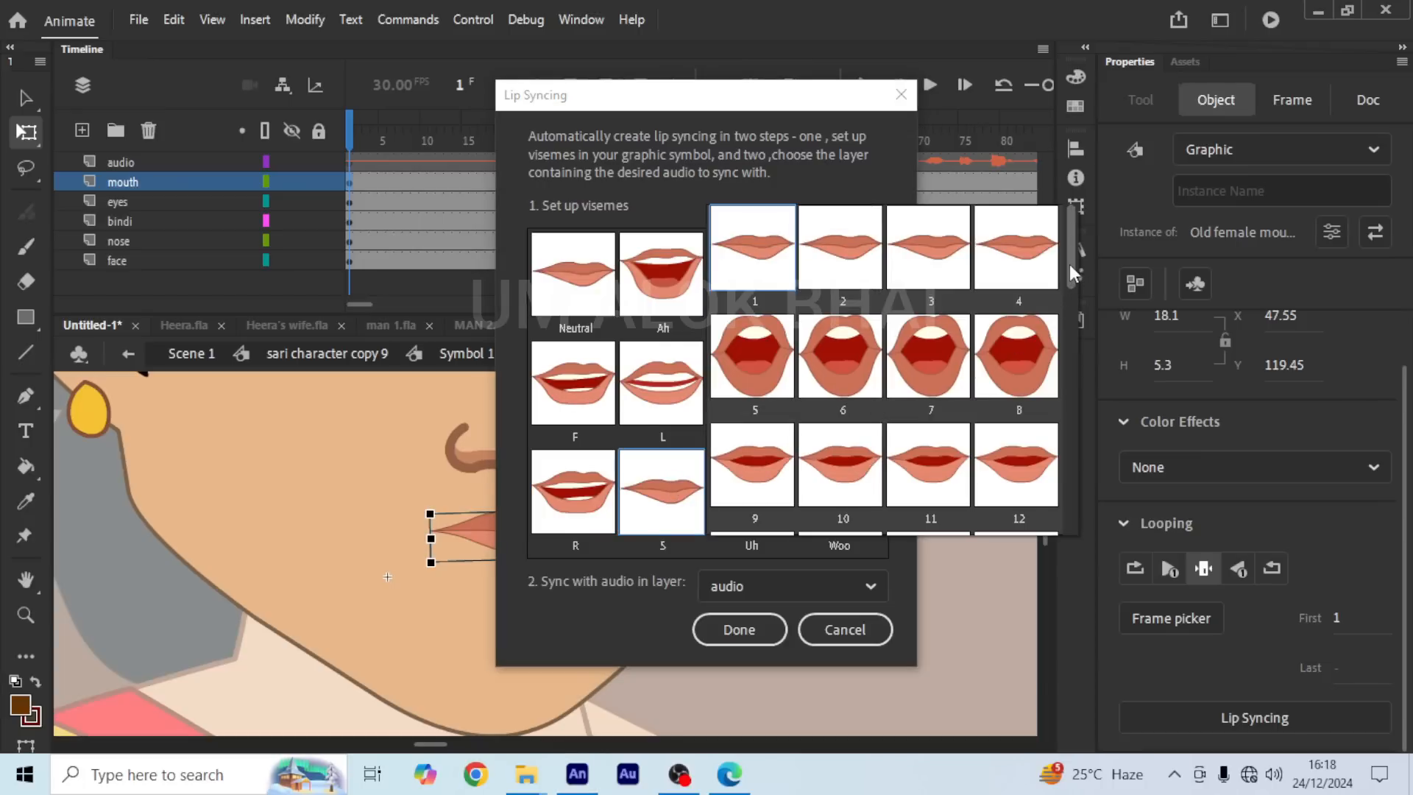
{"action": "left_click_drag", "start_coordinate": [1069, 263], "coordinate": [1066, 373]}
Step: Assign mouth frame 27 to the R viseme and frame 15 to the S viseme
{"action": "left_click", "coordinate": [581, 488]}
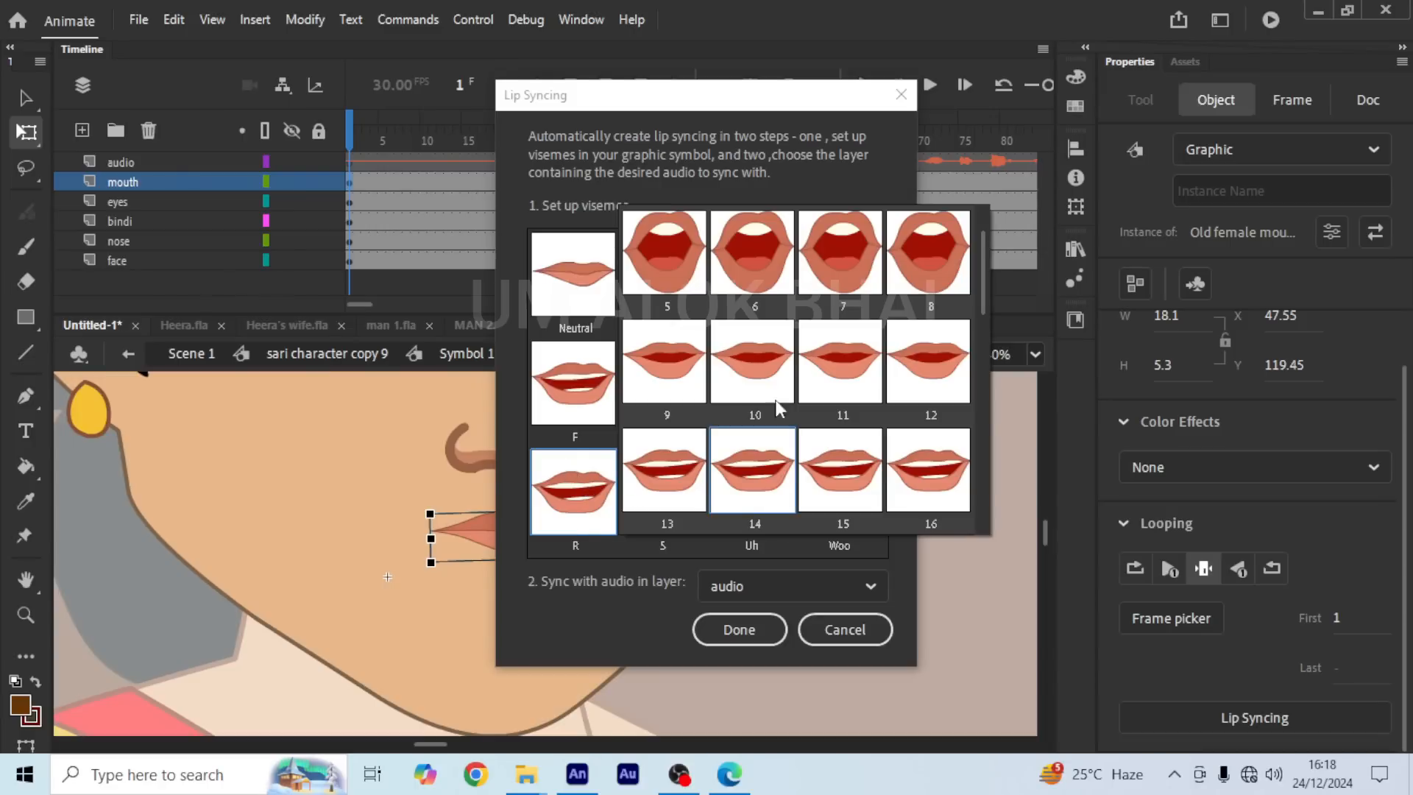
{"action": "left_click_drag", "start_coordinate": [983, 278], "coordinate": [991, 384]}
{"action": "left_click", "coordinate": [830, 365]}
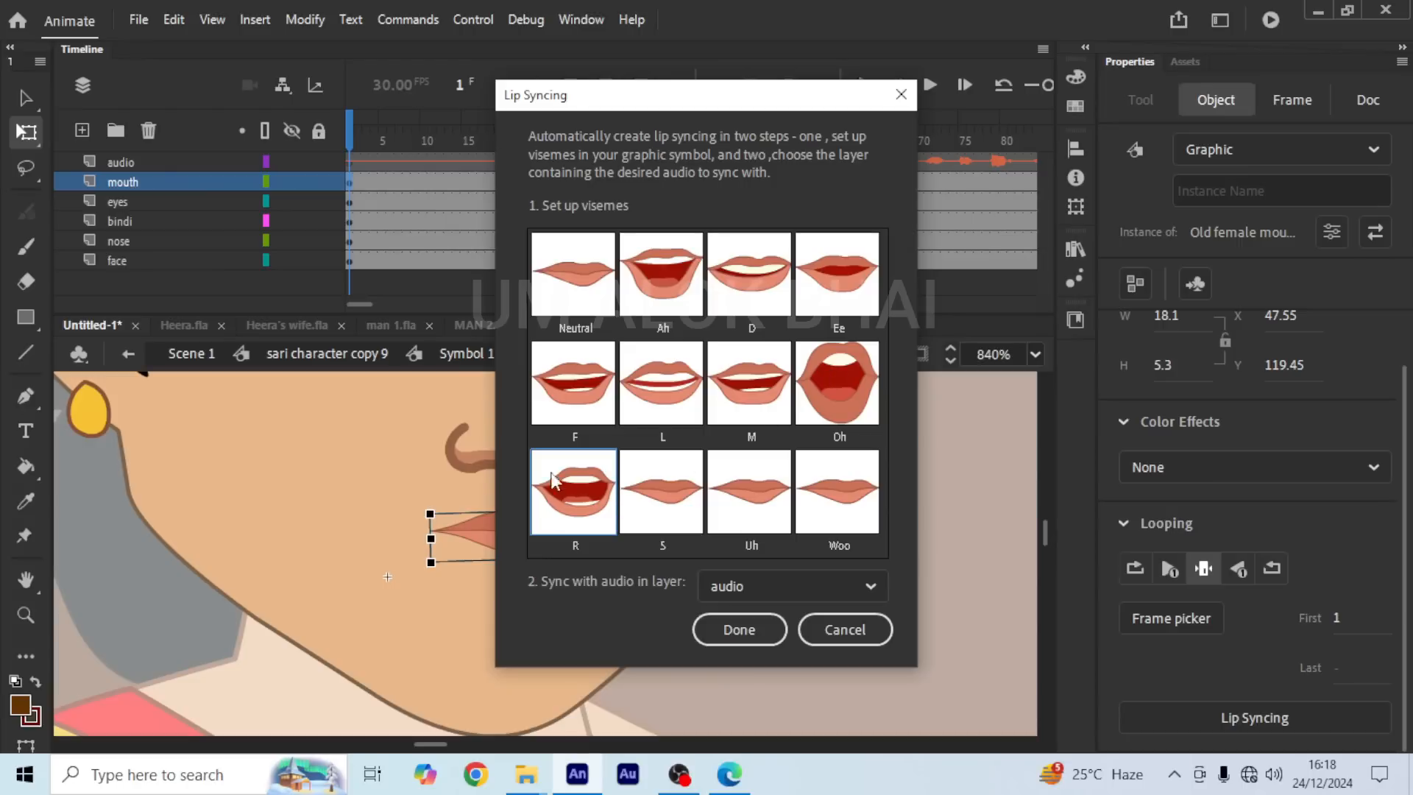
{"action": "left_click", "coordinate": [674, 477]}
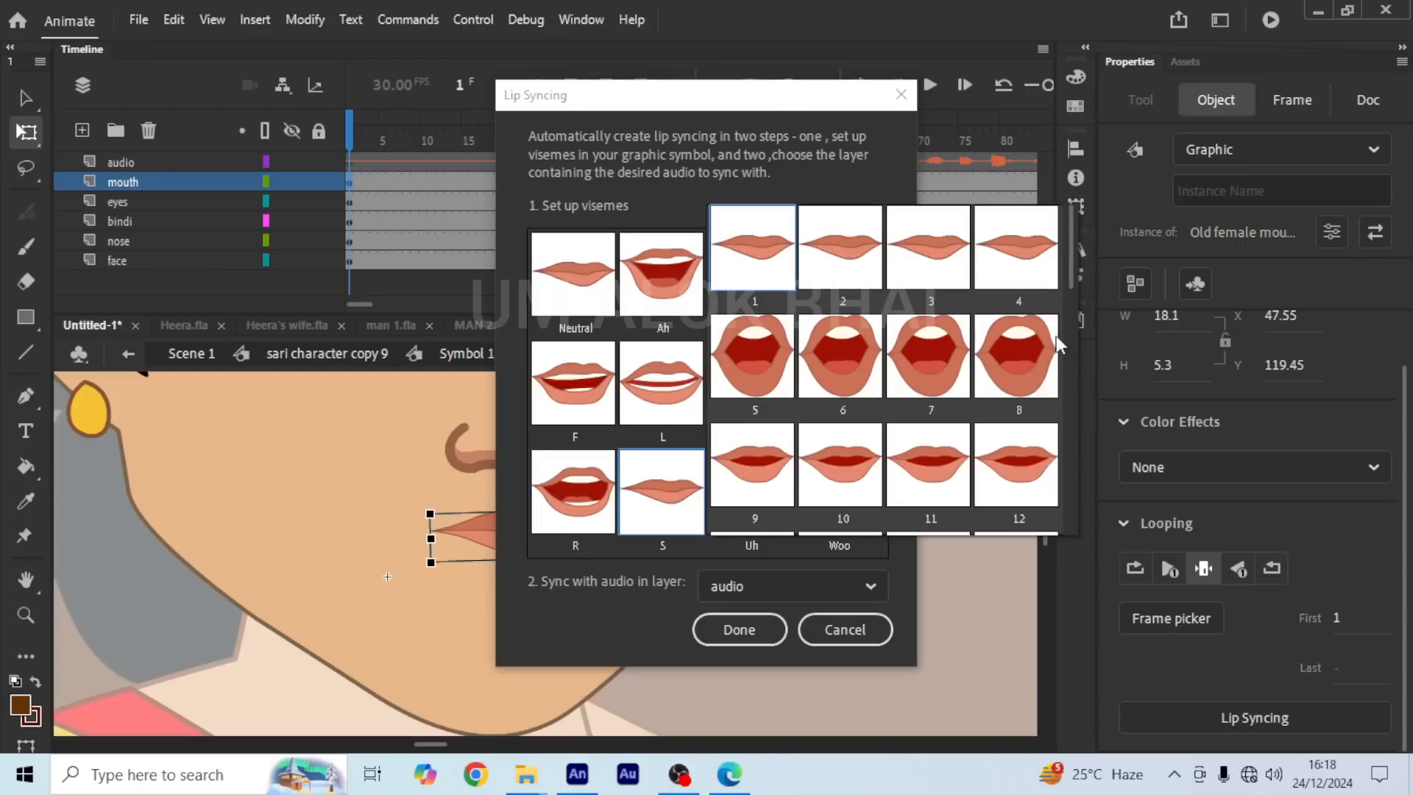
{"action": "left_click_drag", "start_coordinate": [1067, 275], "coordinate": [1067, 319]}
{"action": "left_click", "coordinate": [938, 340]}
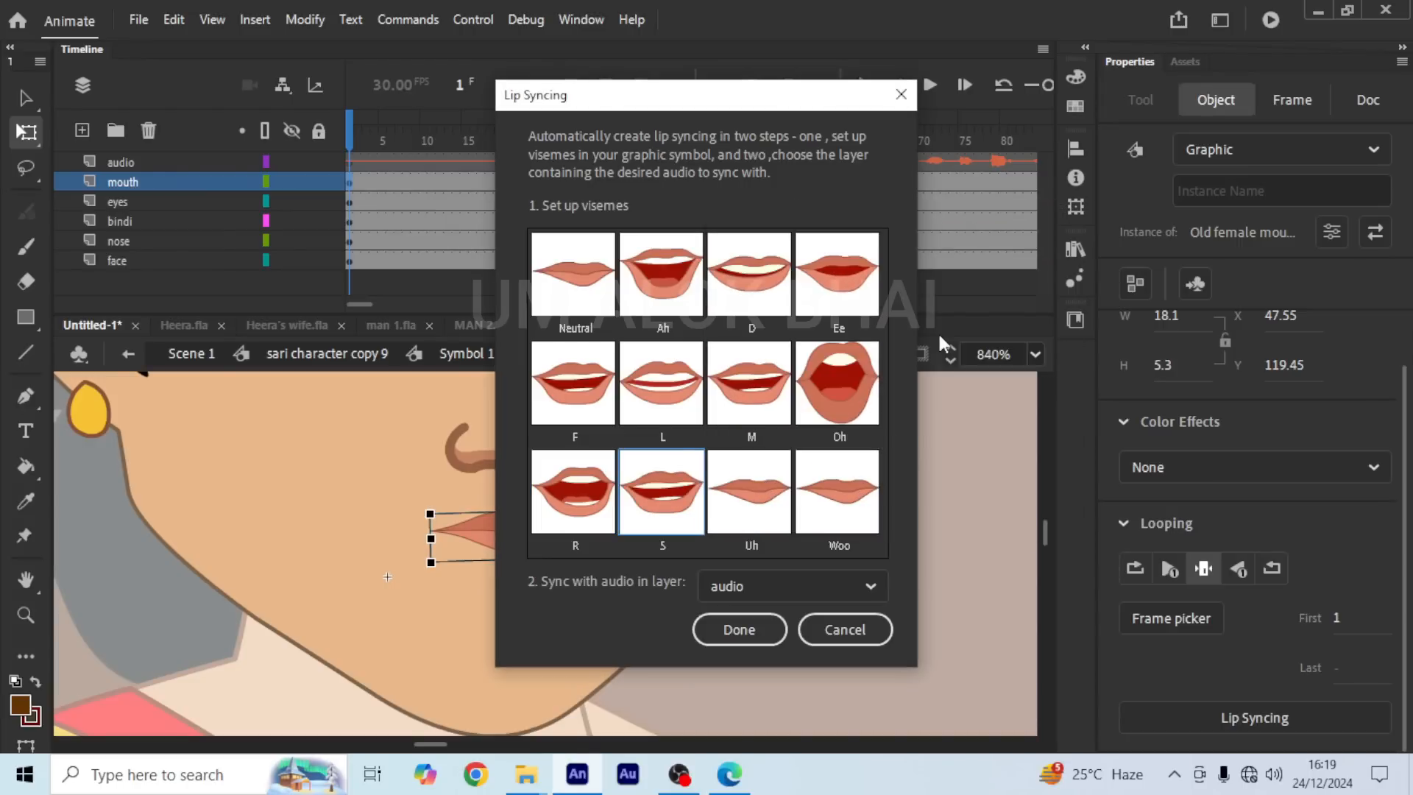
Step: Assign mouth frame 41 to Uh and frame 5 to Woo, and apply the lip sync using the audio layer
{"action": "left_click", "coordinate": [764, 537]}
{"action": "left_click_drag", "start_coordinate": [1158, 254], "coordinate": [1161, 475]}
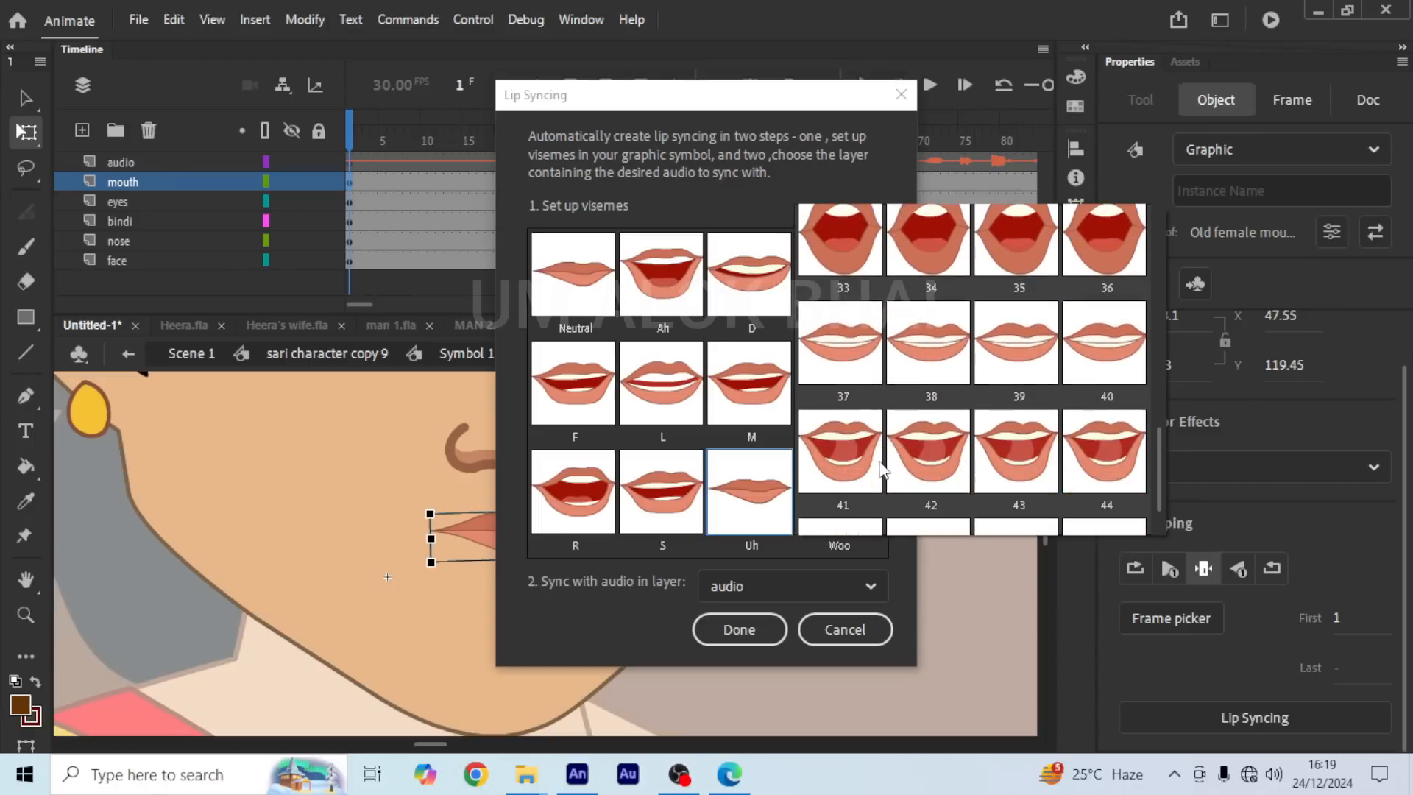
{"action": "left_click", "coordinate": [856, 453]}
{"action": "left_click", "coordinate": [838, 497]}
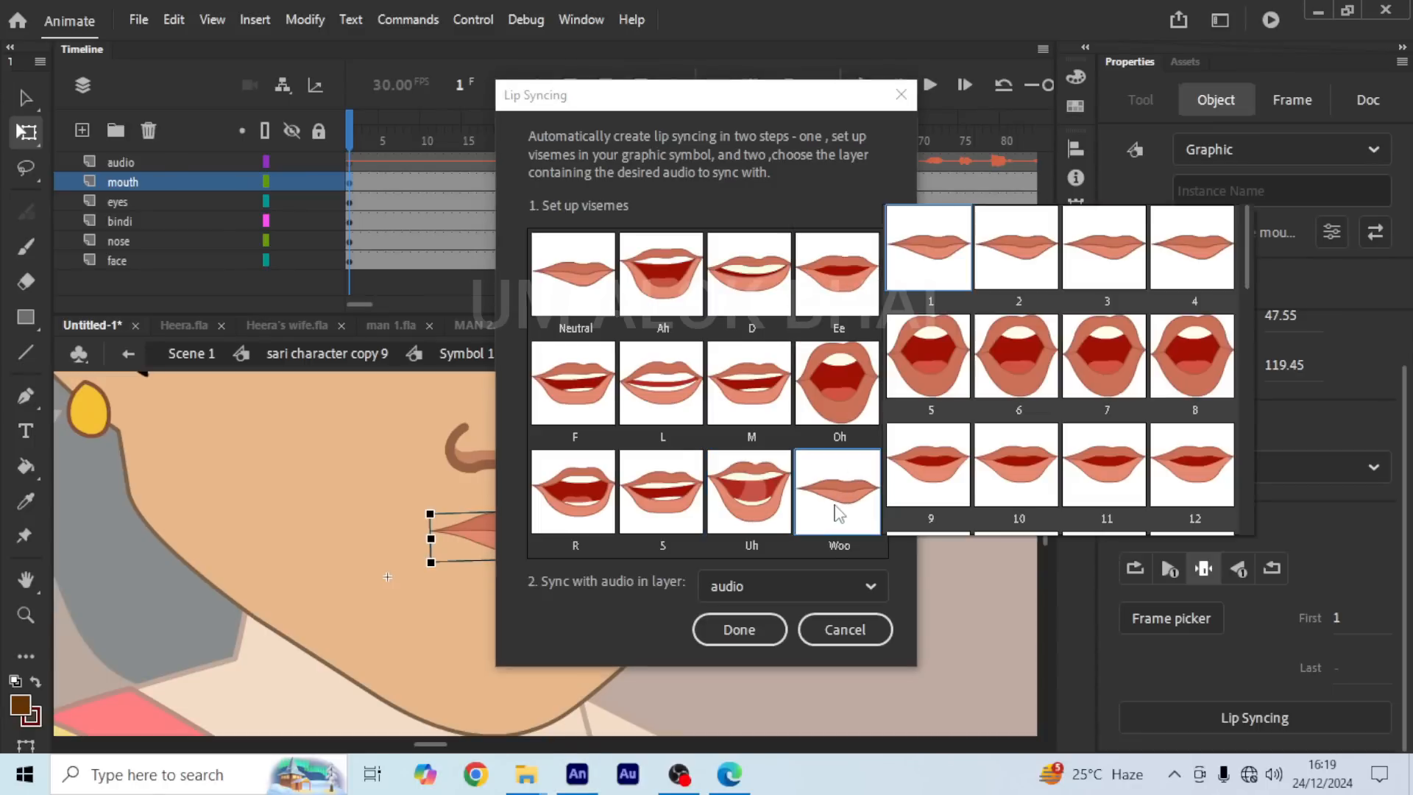
{"action": "left_click", "coordinate": [945, 347]}
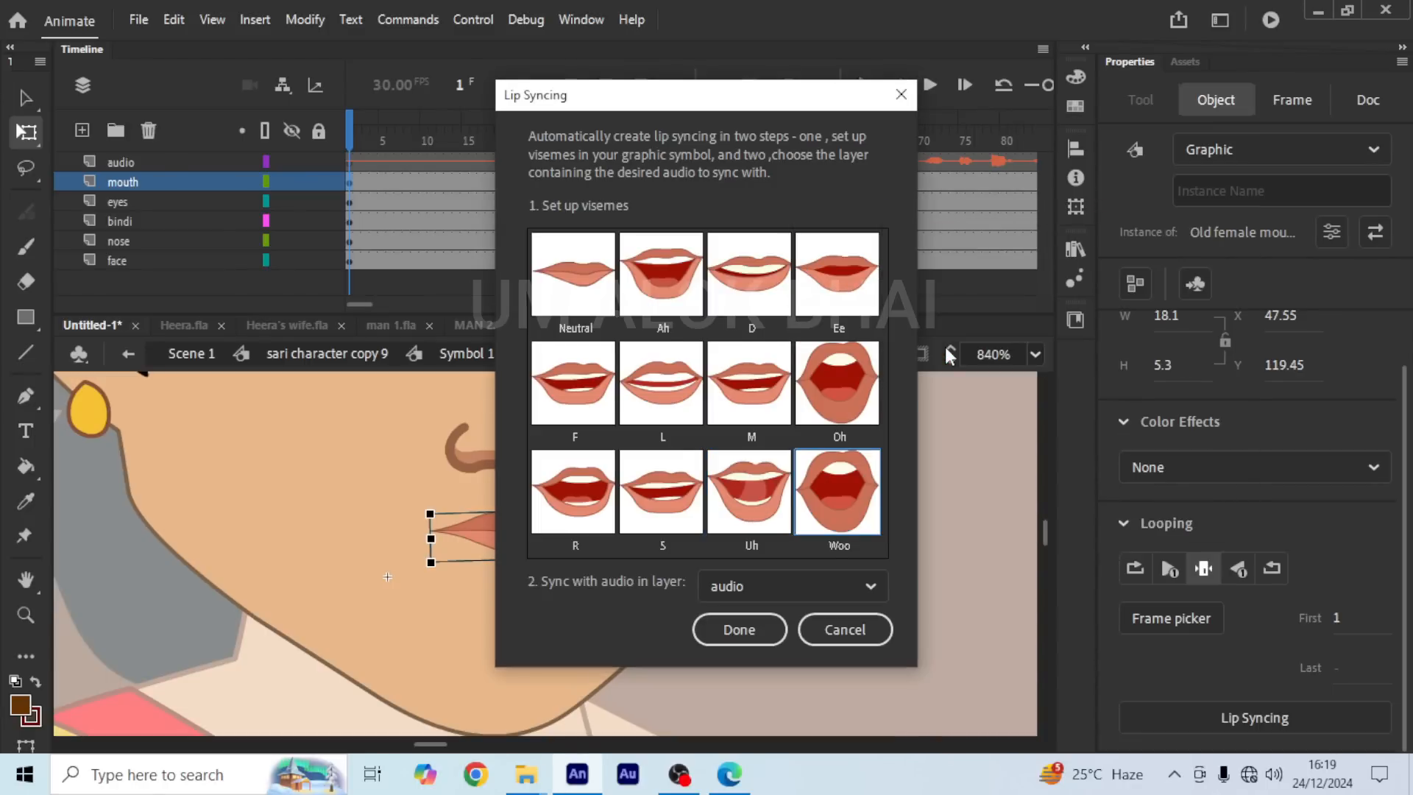
{"action": "left_click", "coordinate": [735, 631]}
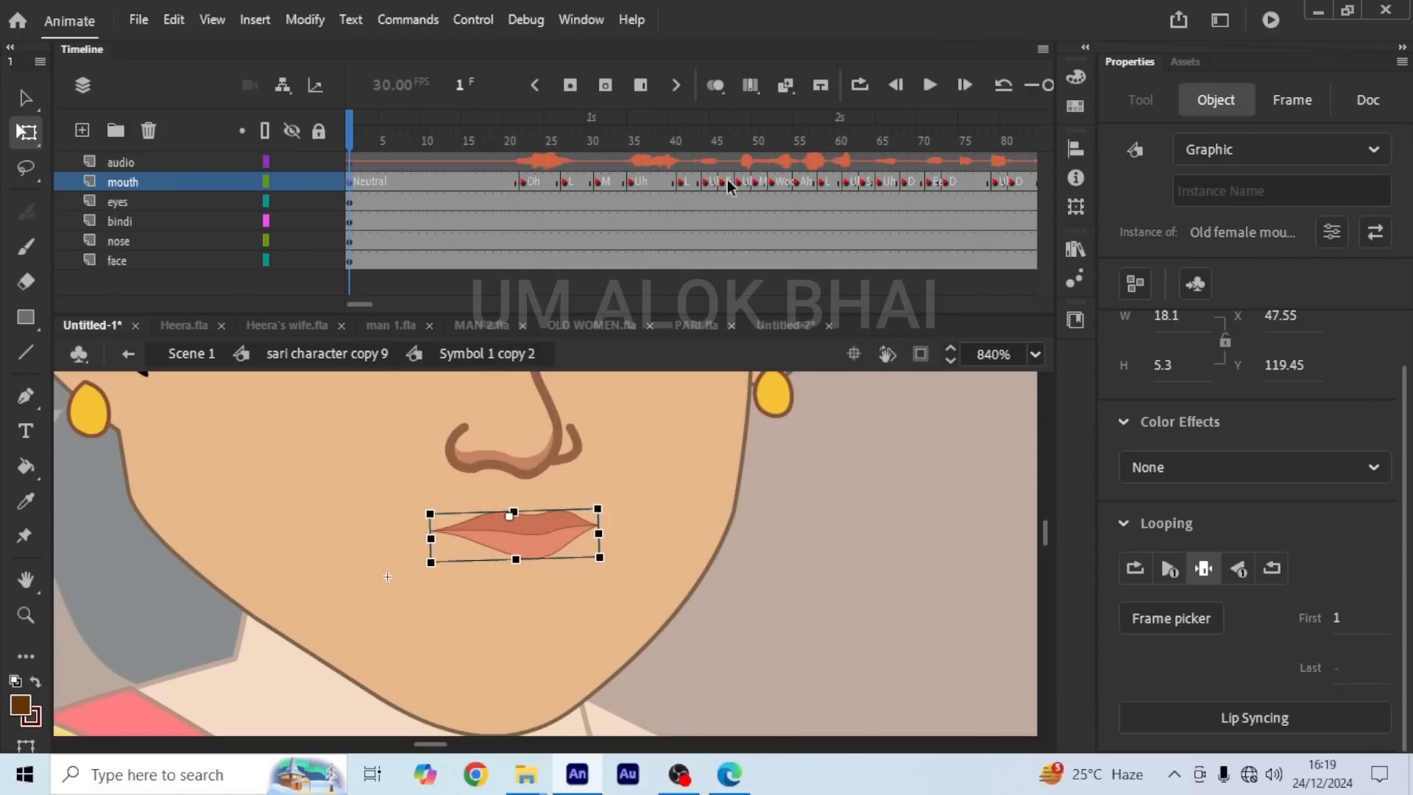
Step: Play back the lip-synced mouth animation from frame 20
{"action": "left_click", "coordinate": [505, 134]}
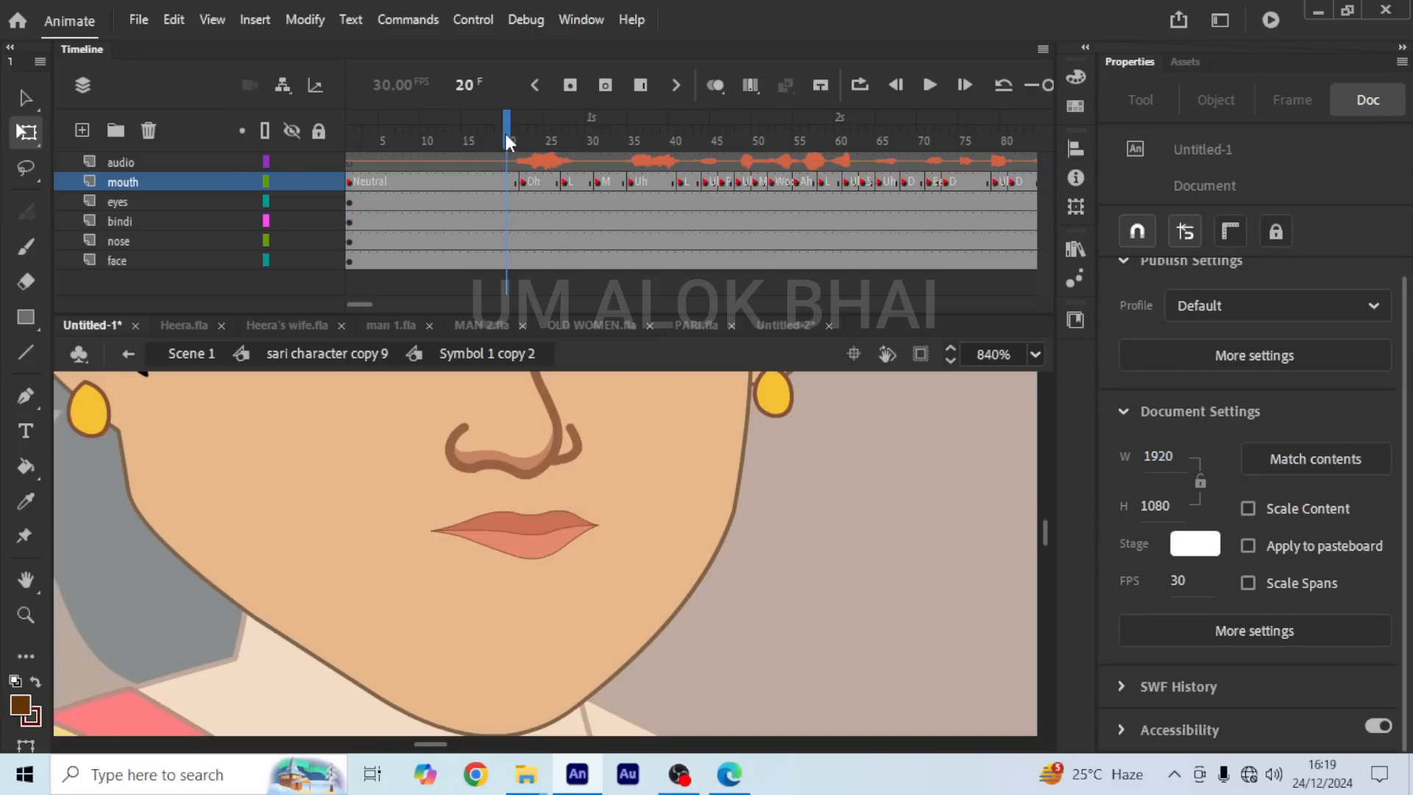
{"action": "left_click", "coordinate": [930, 86]}
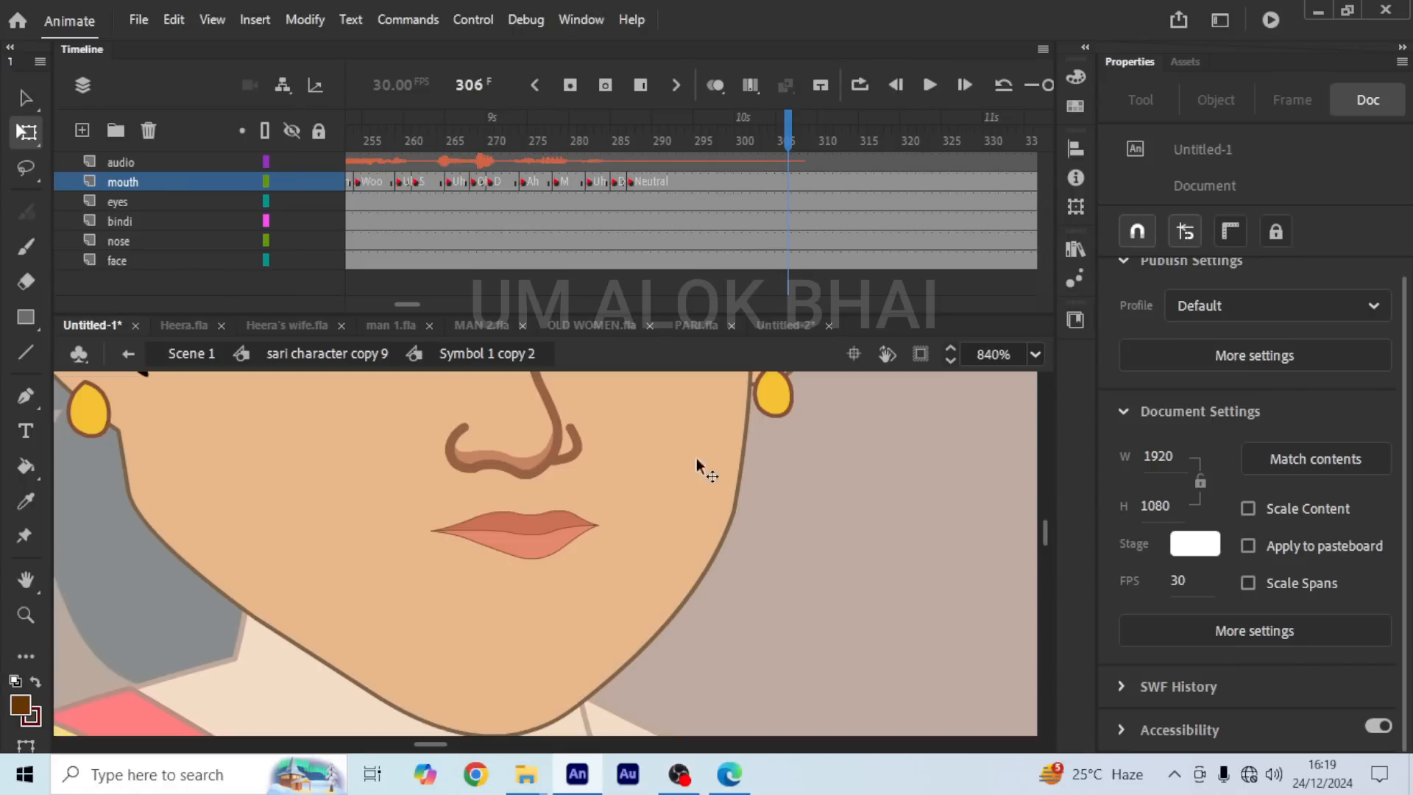
Step: Review the viseme mouth shapes and audio layer assigned in the mouth symbol's Lip Syncing settings
{"action": "left_click", "coordinate": [549, 536]}
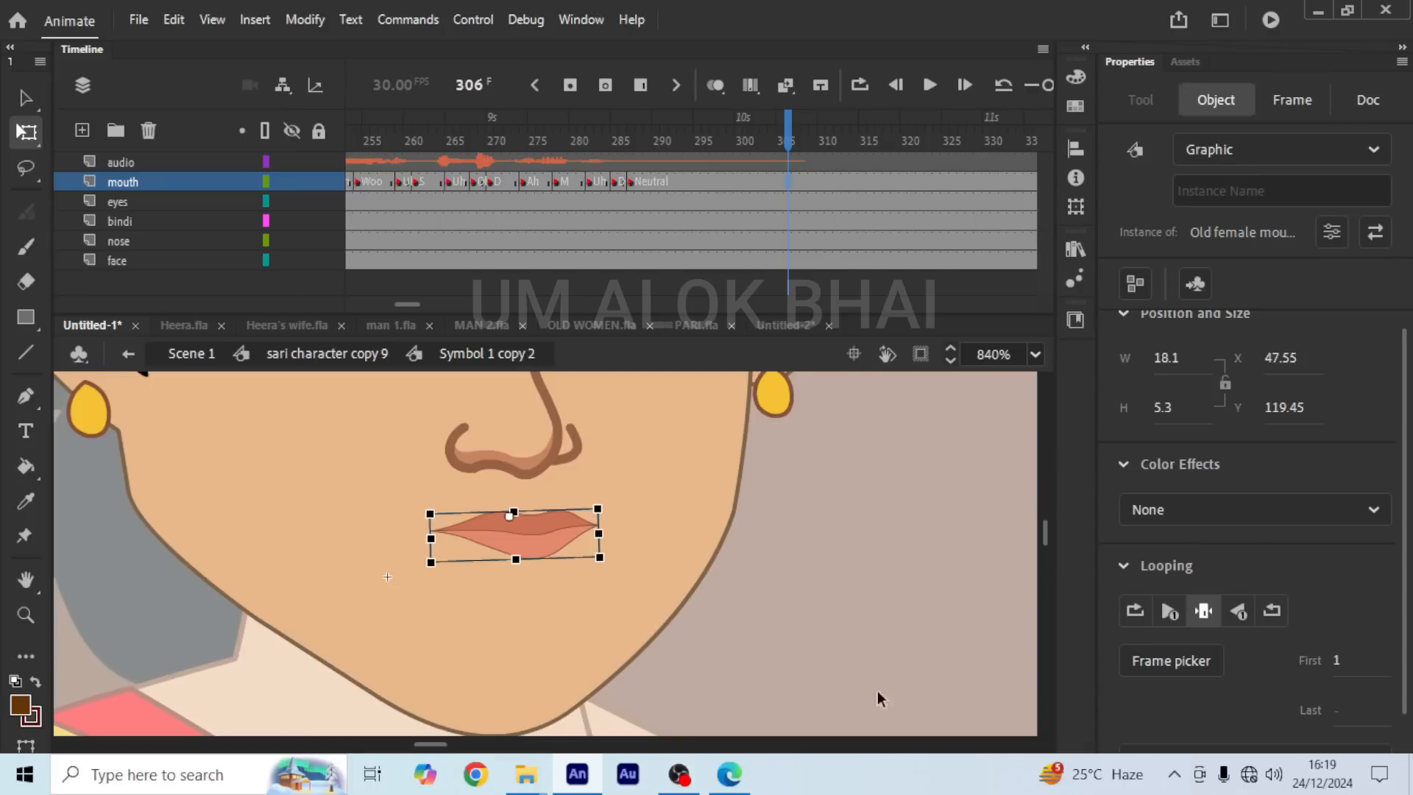
{"action": "scroll", "coordinate": [1255, 706], "scroll_direction": "down", "scroll_amount": 1}
{"action": "left_click", "coordinate": [1255, 718]}
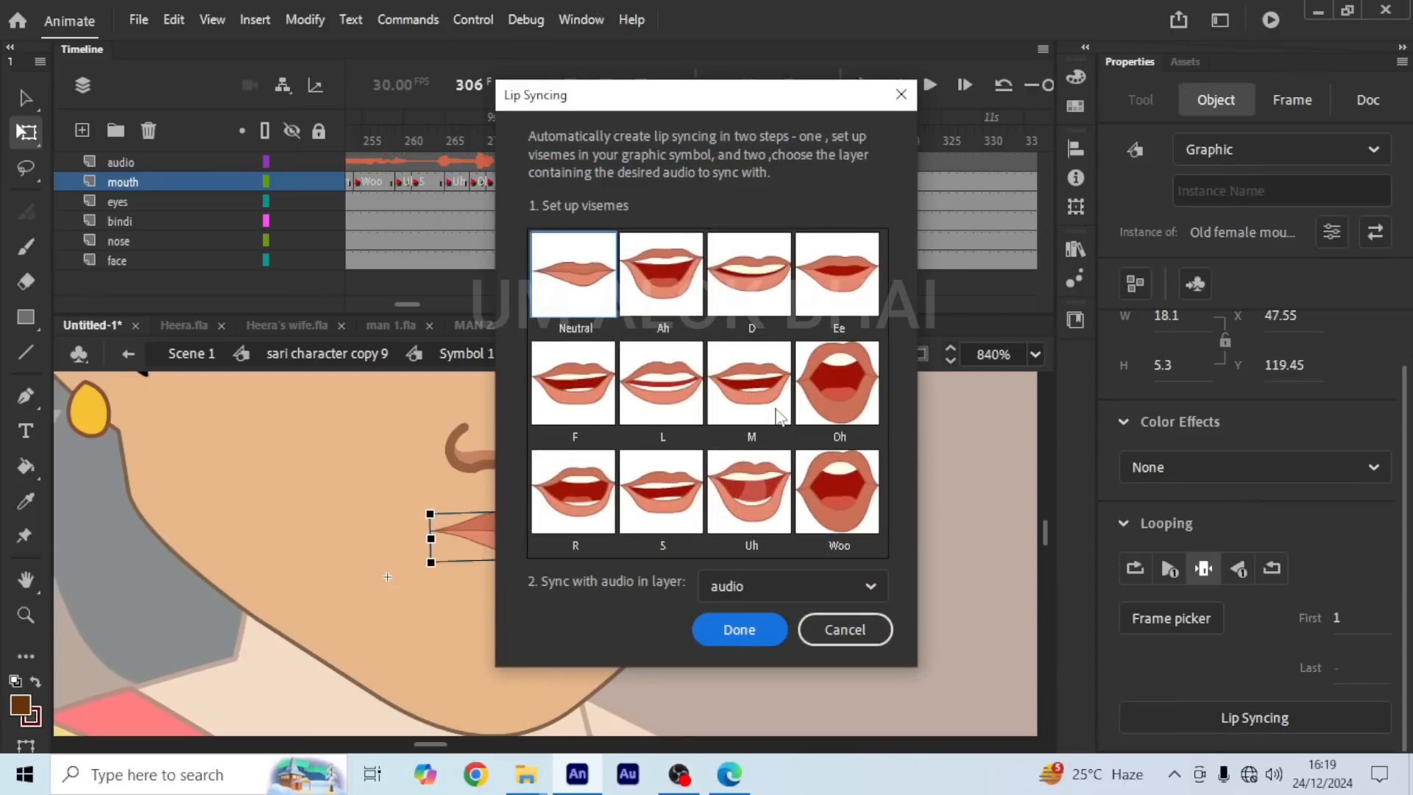
{"action": "left_click", "coordinate": [908, 100]}
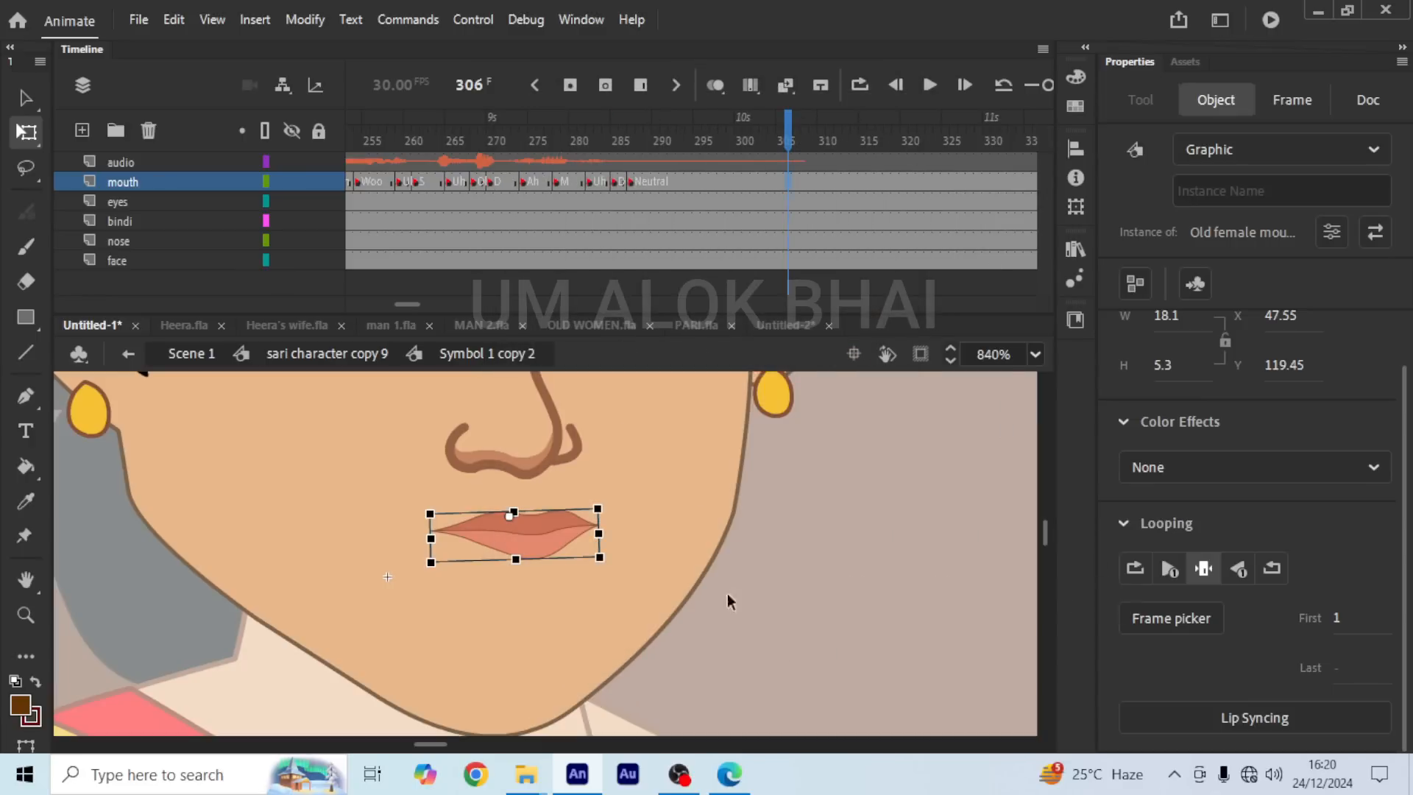
{"action": "left_click", "coordinate": [1287, 723]}
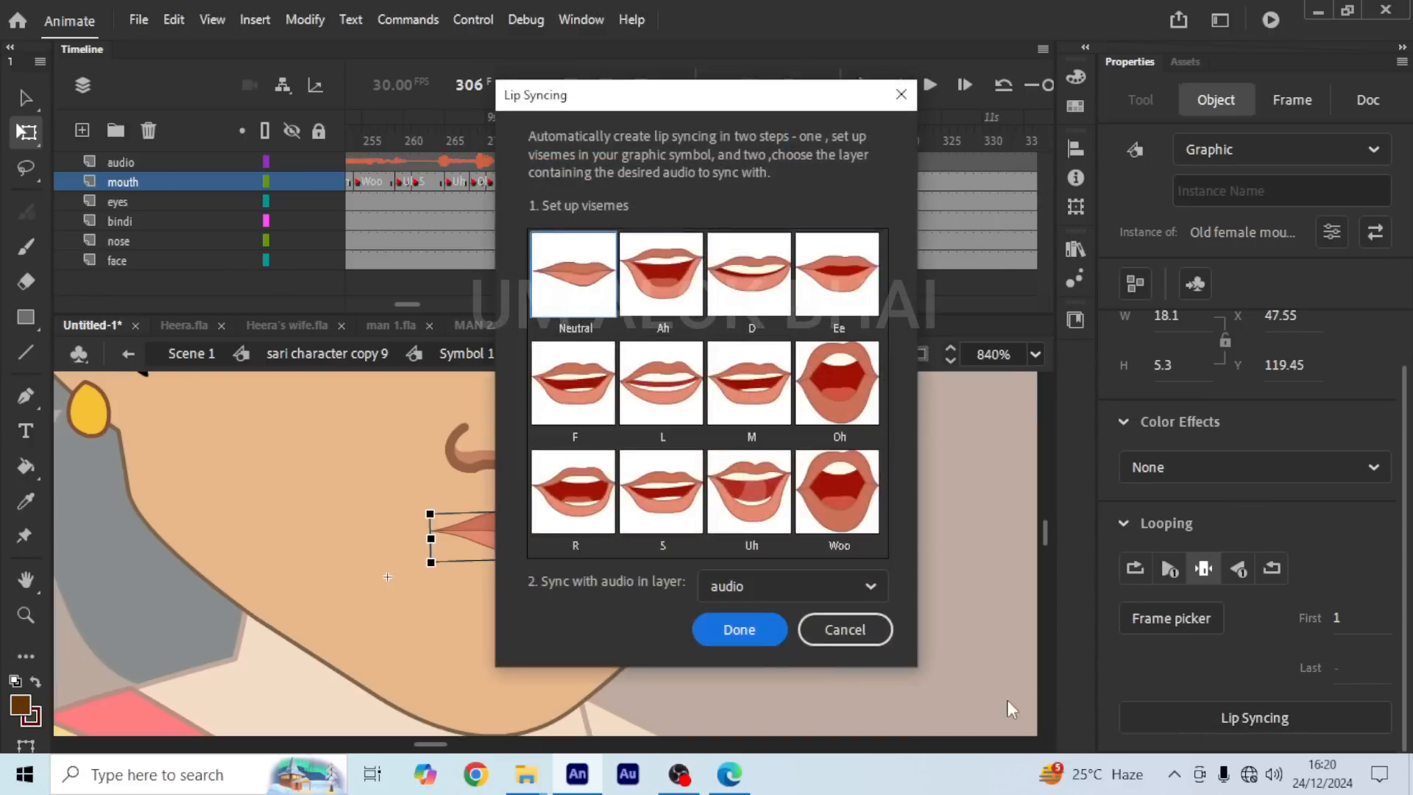
{"action": "left_click", "coordinate": [905, 101]}
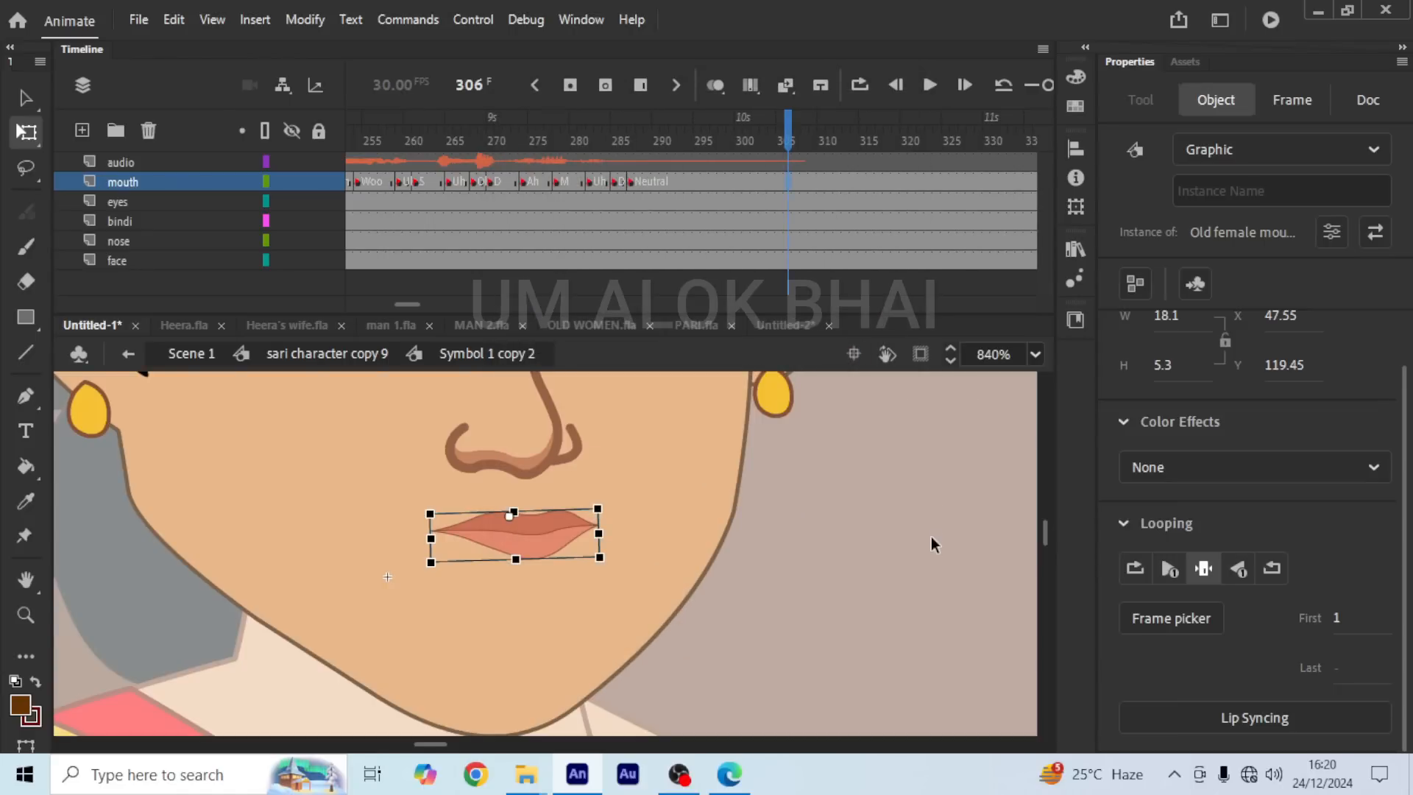
Step: Return to Scene 1, play the scene from frame 476, and set the playhead back to frame 476
{"action": "left_click", "coordinate": [185, 353]}
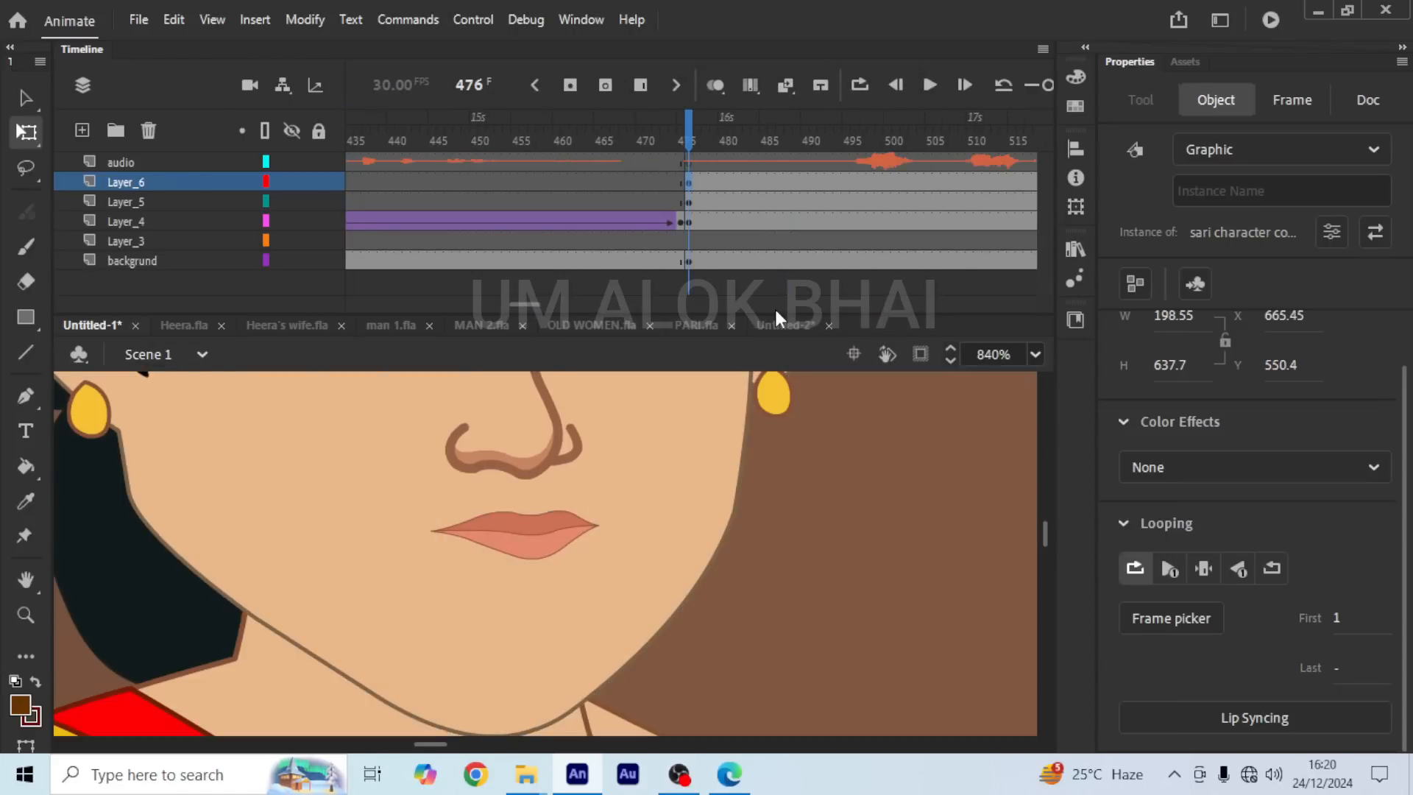
{"action": "scroll", "coordinate": [621, 555], "scroll_direction": "down", "scroll_amount": 5}
{"action": "scroll", "coordinate": [621, 555], "scroll_direction": "down", "scroll_amount": 5}
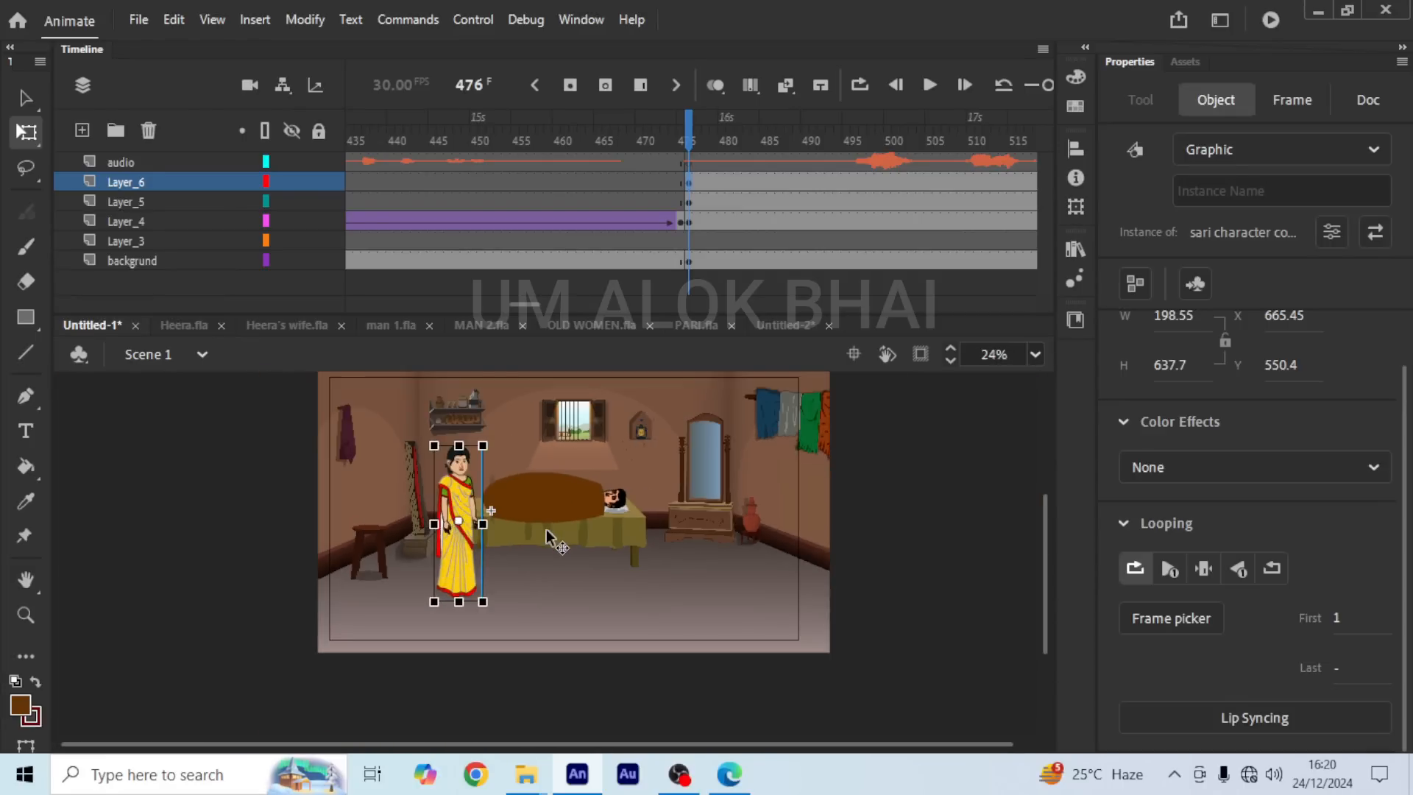
{"action": "left_click", "coordinate": [930, 86]}
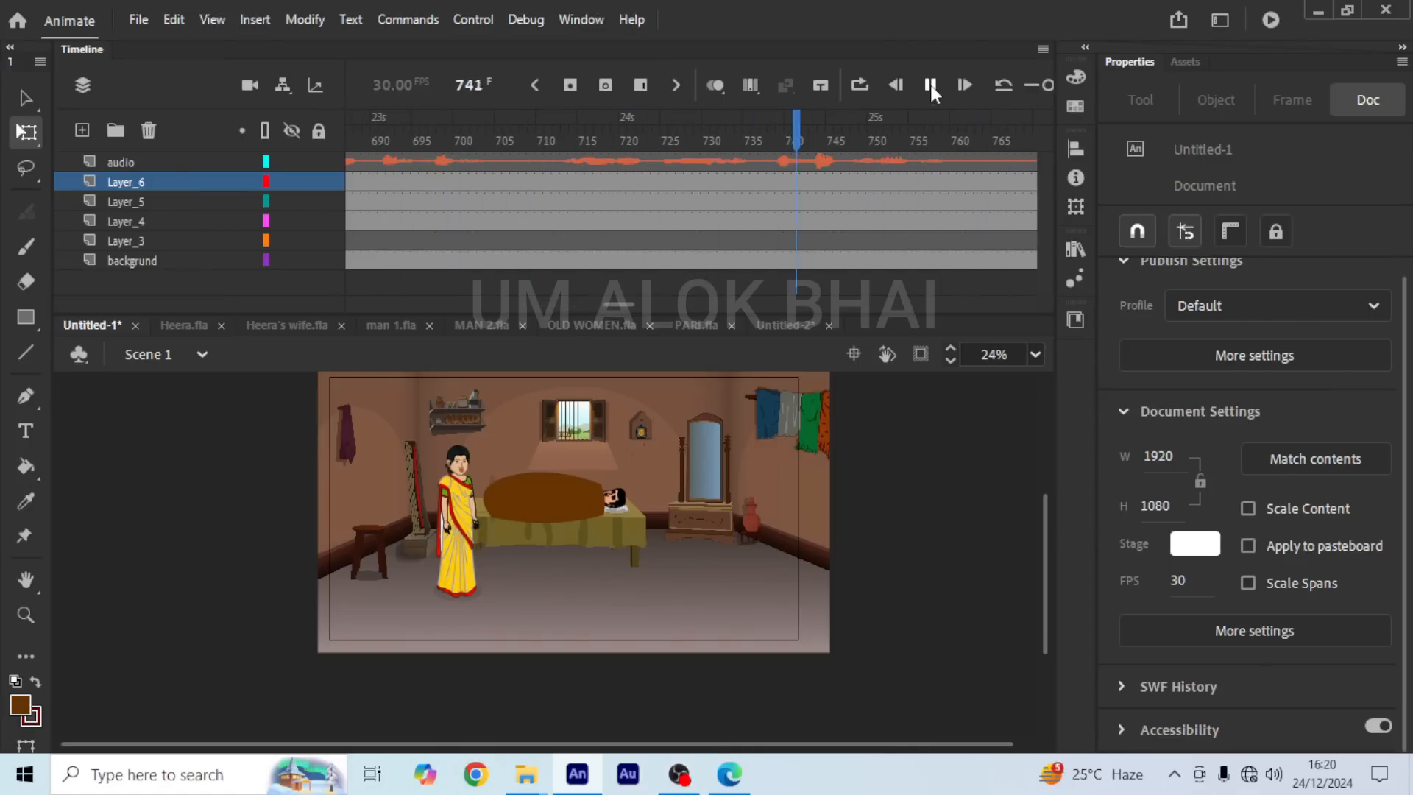
{"action": "left_click_drag", "start_coordinate": [618, 303], "coordinate": [530, 303]}
{"action": "left_click", "coordinate": [546, 130]}
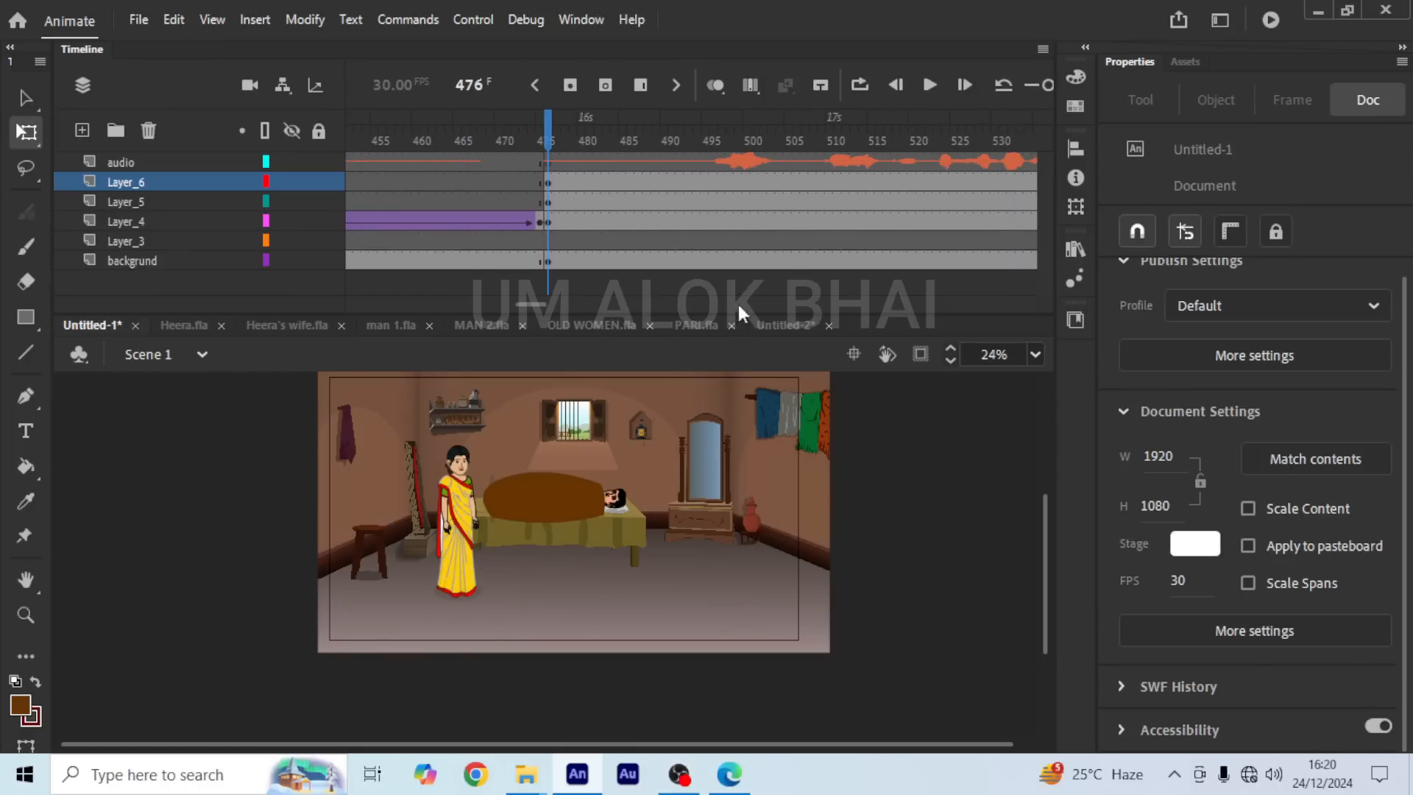
Step: Open the sari character symbol and enter its nested head symbol containing the audio and mouth layers
{"action": "left_click", "coordinate": [465, 515]}
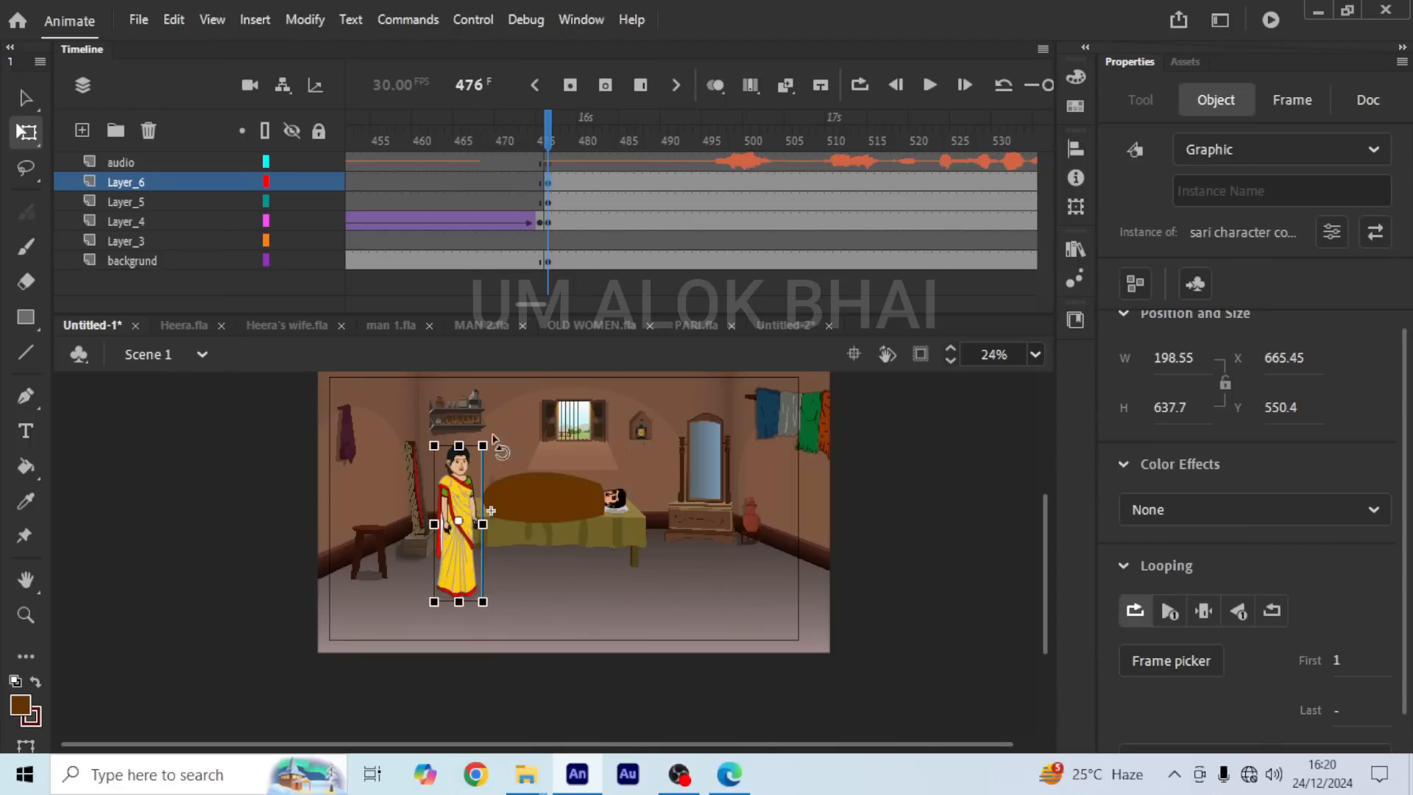
{"action": "double_click", "coordinate": [467, 447]}
{"action": "scroll", "coordinate": [469, 465], "scroll_direction": "up", "scroll_amount": 5}
{"action": "scroll", "coordinate": [471, 482], "scroll_direction": "down", "scroll_amount": 3}
{"action": "left_click", "coordinate": [510, 483]}
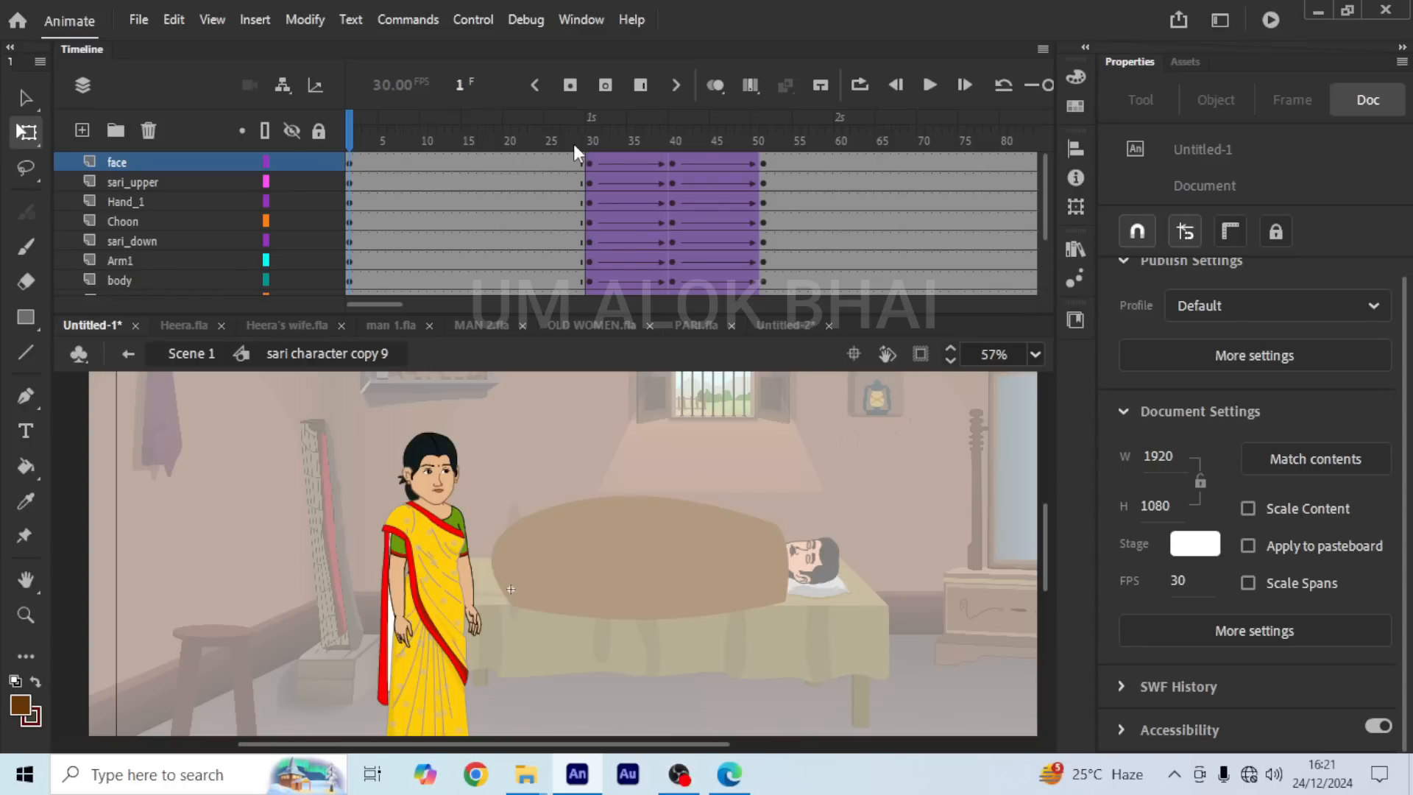
{"action": "scroll", "coordinate": [454, 501], "scroll_direction": "up", "scroll_amount": 5}
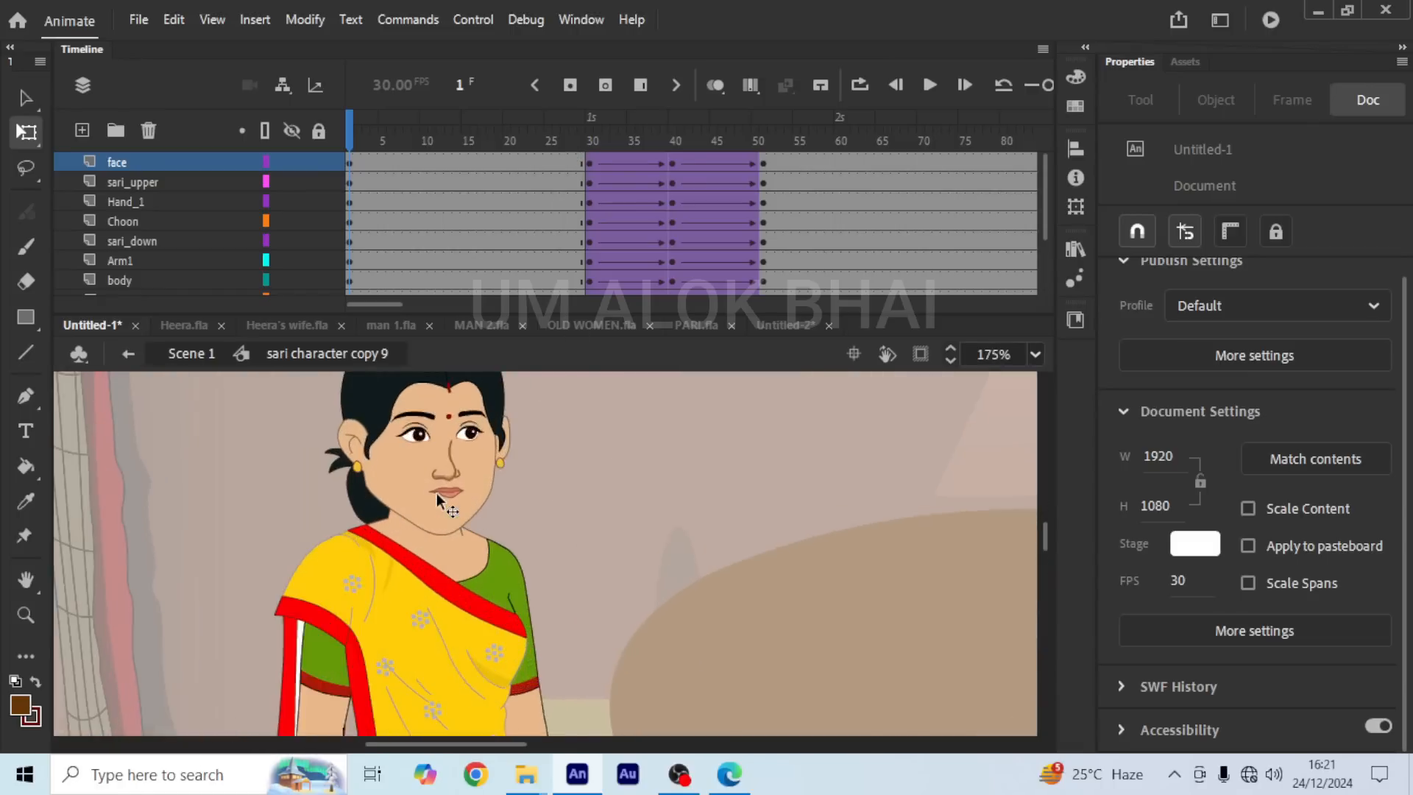
{"action": "double_click", "coordinate": [453, 498]}
{"action": "double_click", "coordinate": [453, 499]}
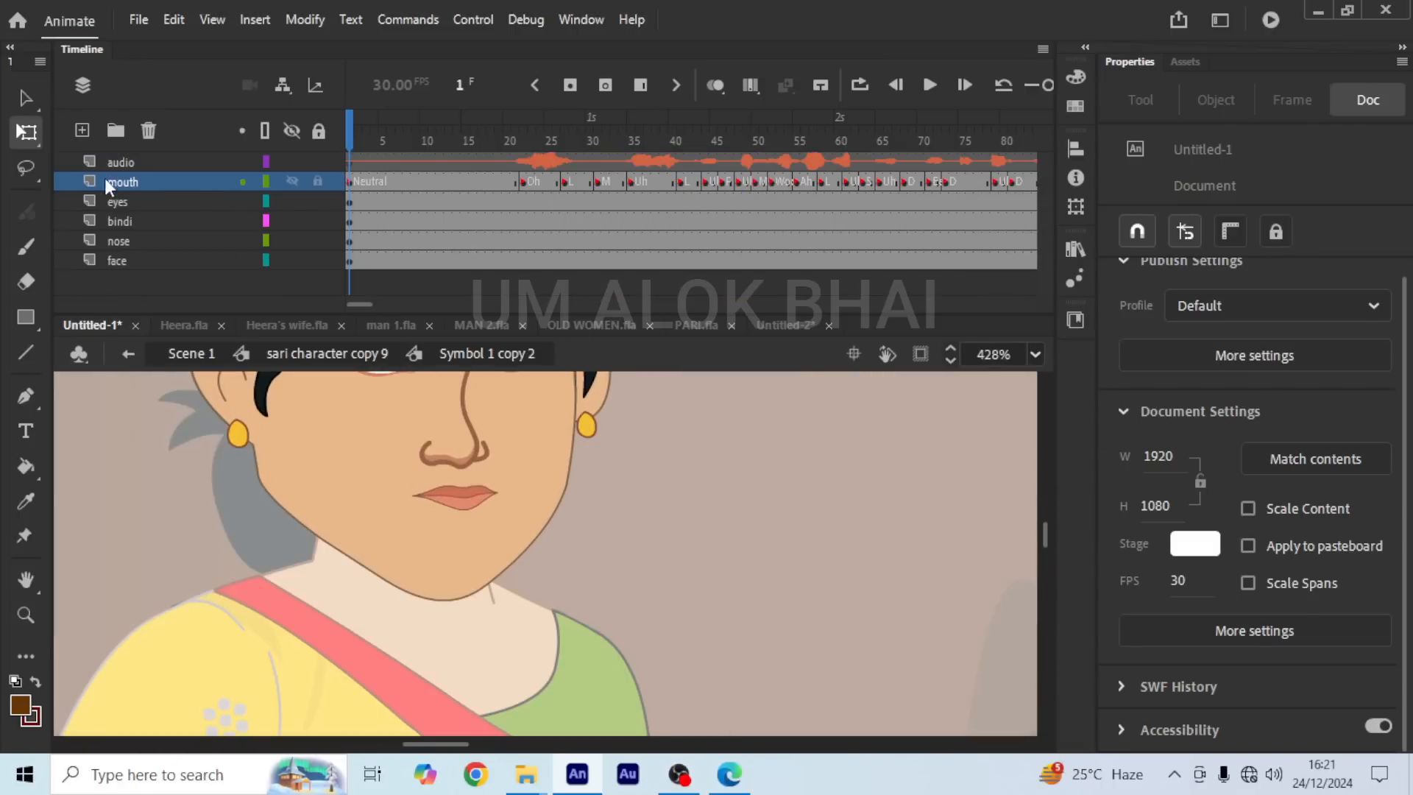
Step: Copy the audio layer from the head symbol
{"action": "left_click", "coordinate": [124, 160]}
{"action": "right_click", "coordinate": [125, 159]}
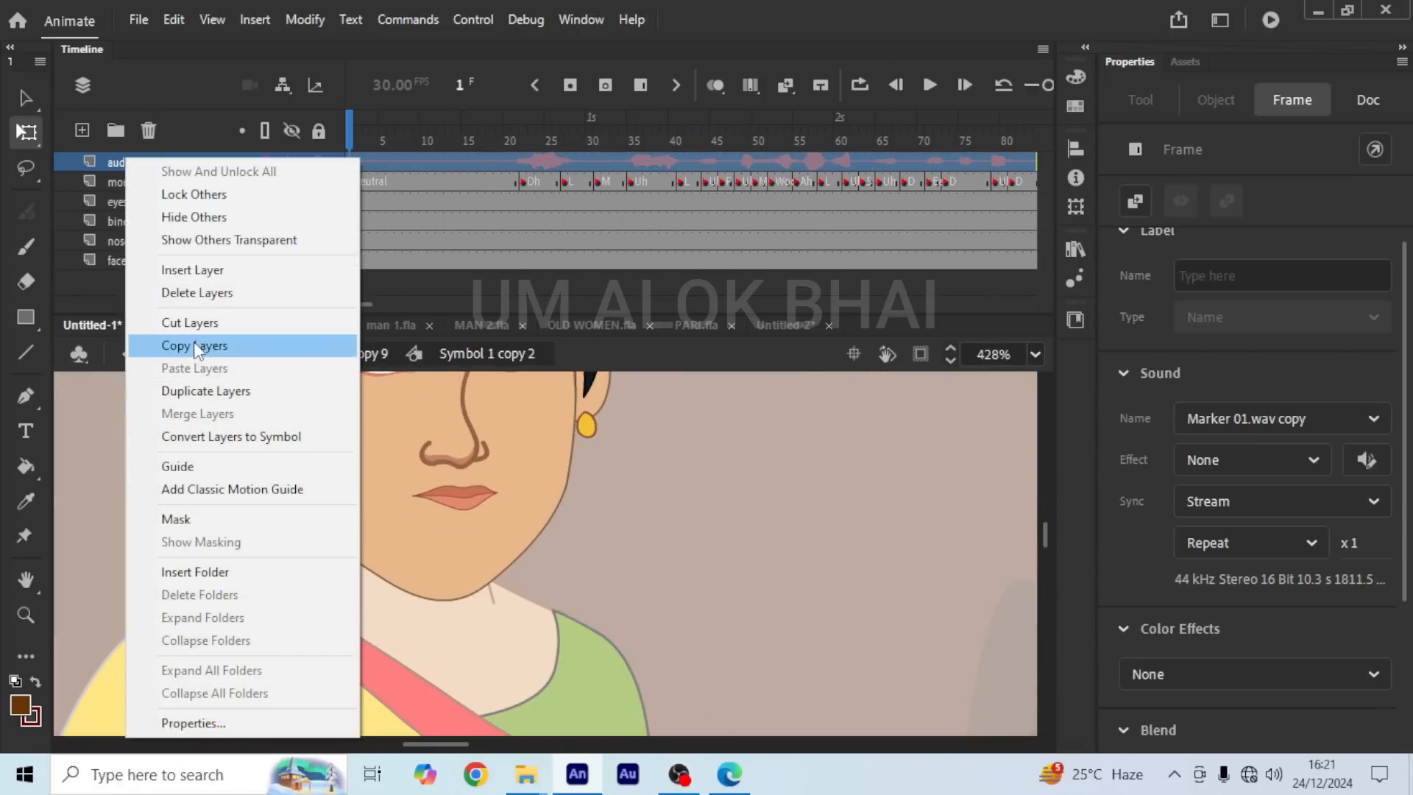
{"action": "left_click", "coordinate": [104, 162]}
{"action": "right_click", "coordinate": [144, 161]}
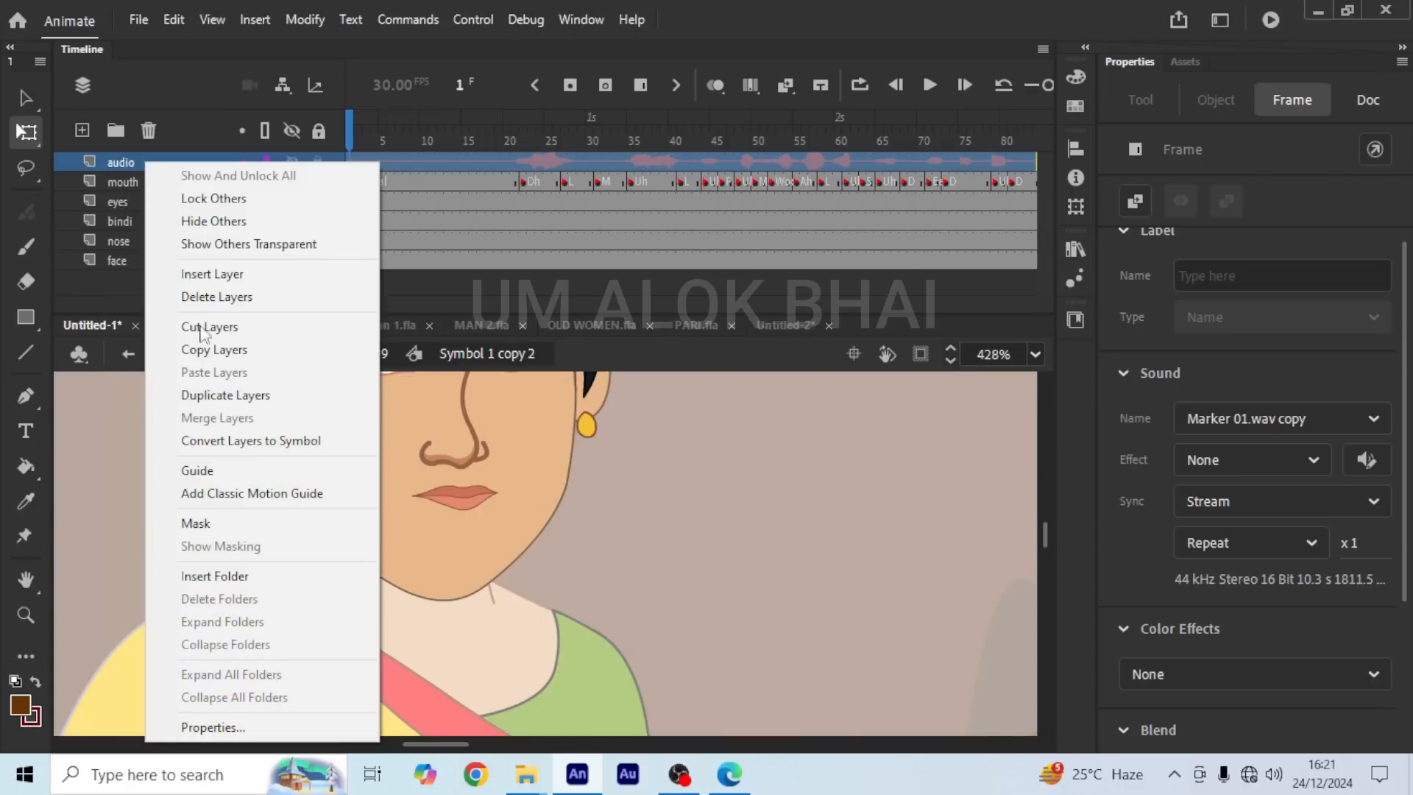
{"action": "left_click", "coordinate": [257, 356]}
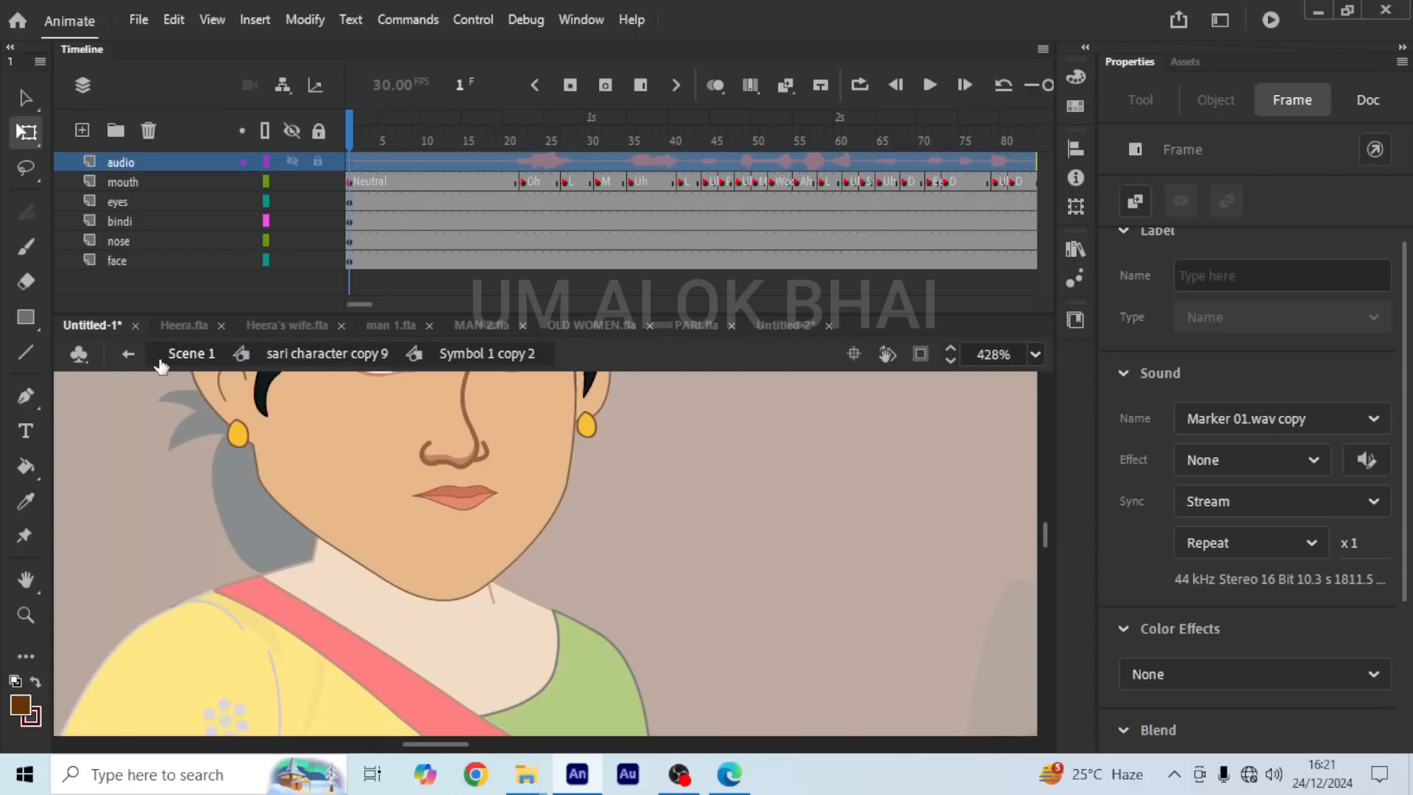
Step: Paste the copied audio layer above the face layer in the sari character symbol
{"action": "left_click", "coordinate": [127, 355]}
{"action": "scroll", "coordinate": [388, 436], "scroll_direction": "down", "scroll_amount": 5}
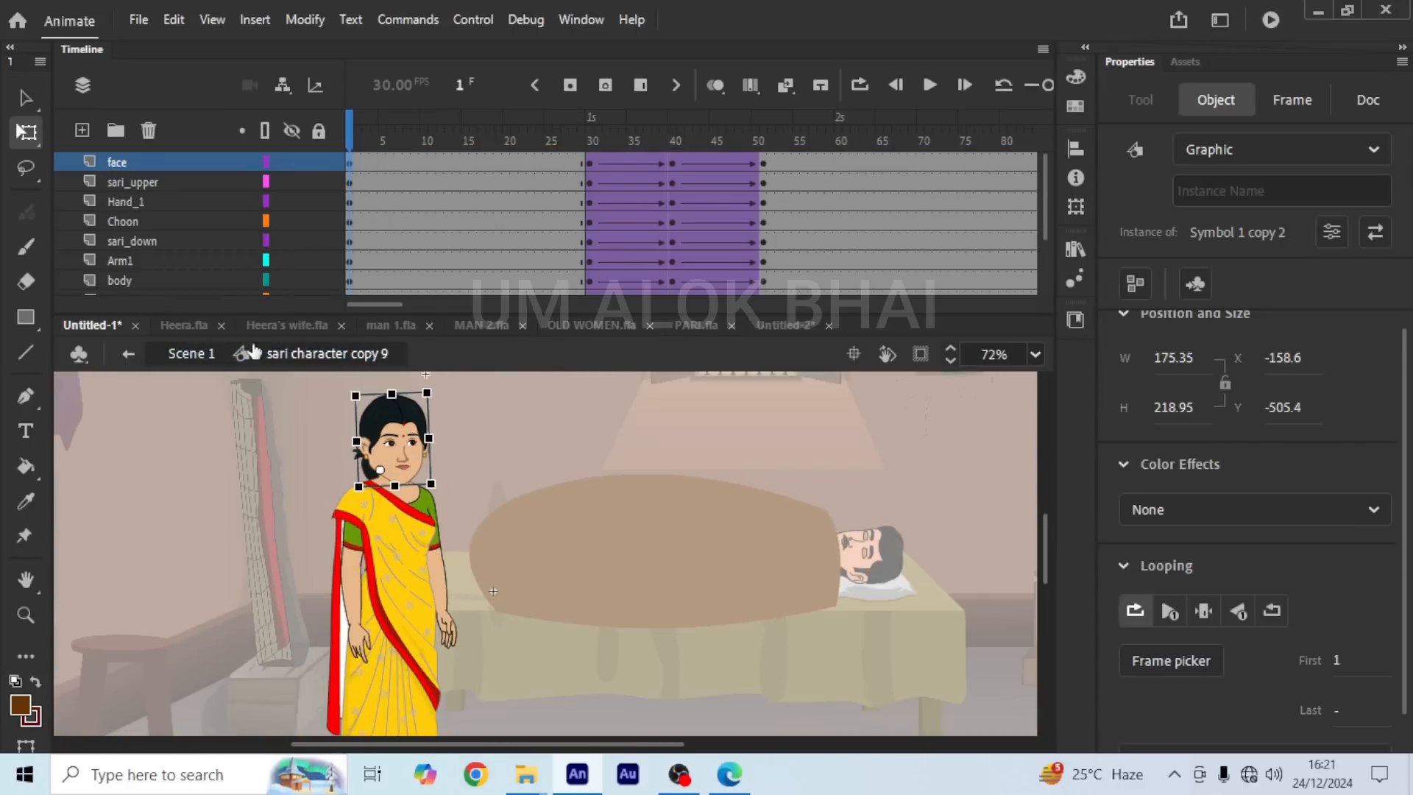
{"action": "left_click", "coordinate": [129, 354]}
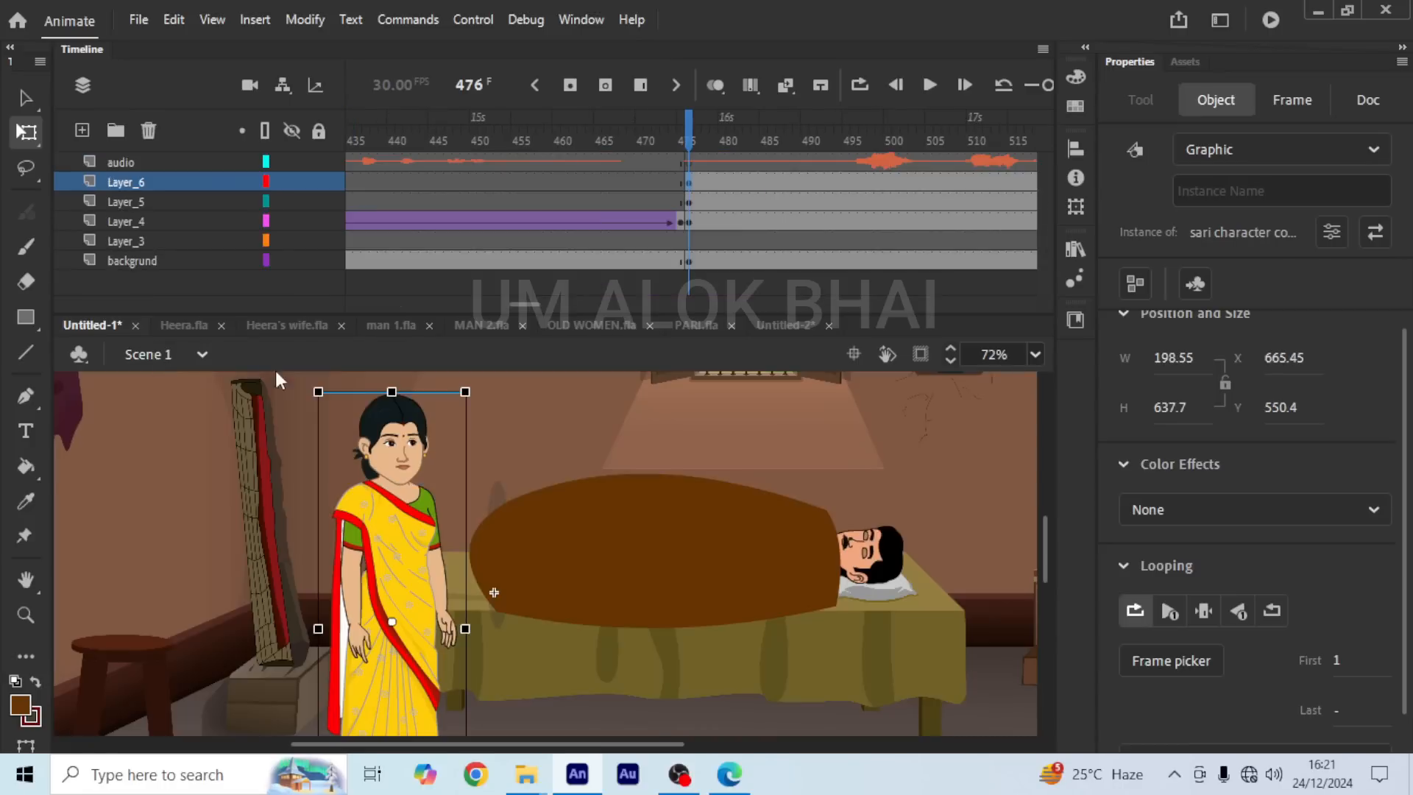
{"action": "double_click", "coordinate": [393, 521]}
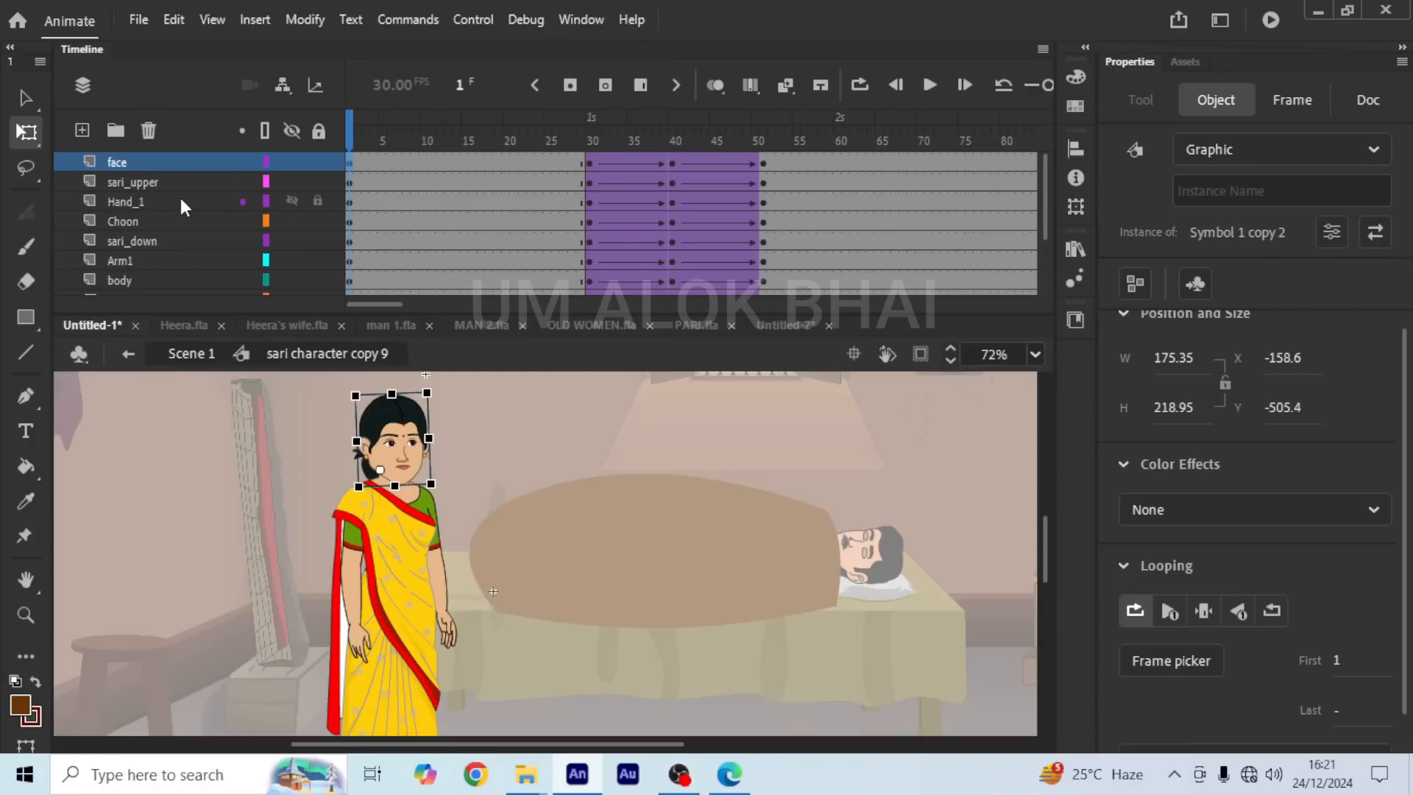
{"action": "scroll", "coordinate": [178, 196], "scroll_direction": "down", "scroll_amount": 2}
{"action": "scroll", "coordinate": [153, 214], "scroll_direction": "up", "scroll_amount": 2}
{"action": "right_click", "coordinate": [156, 157]}
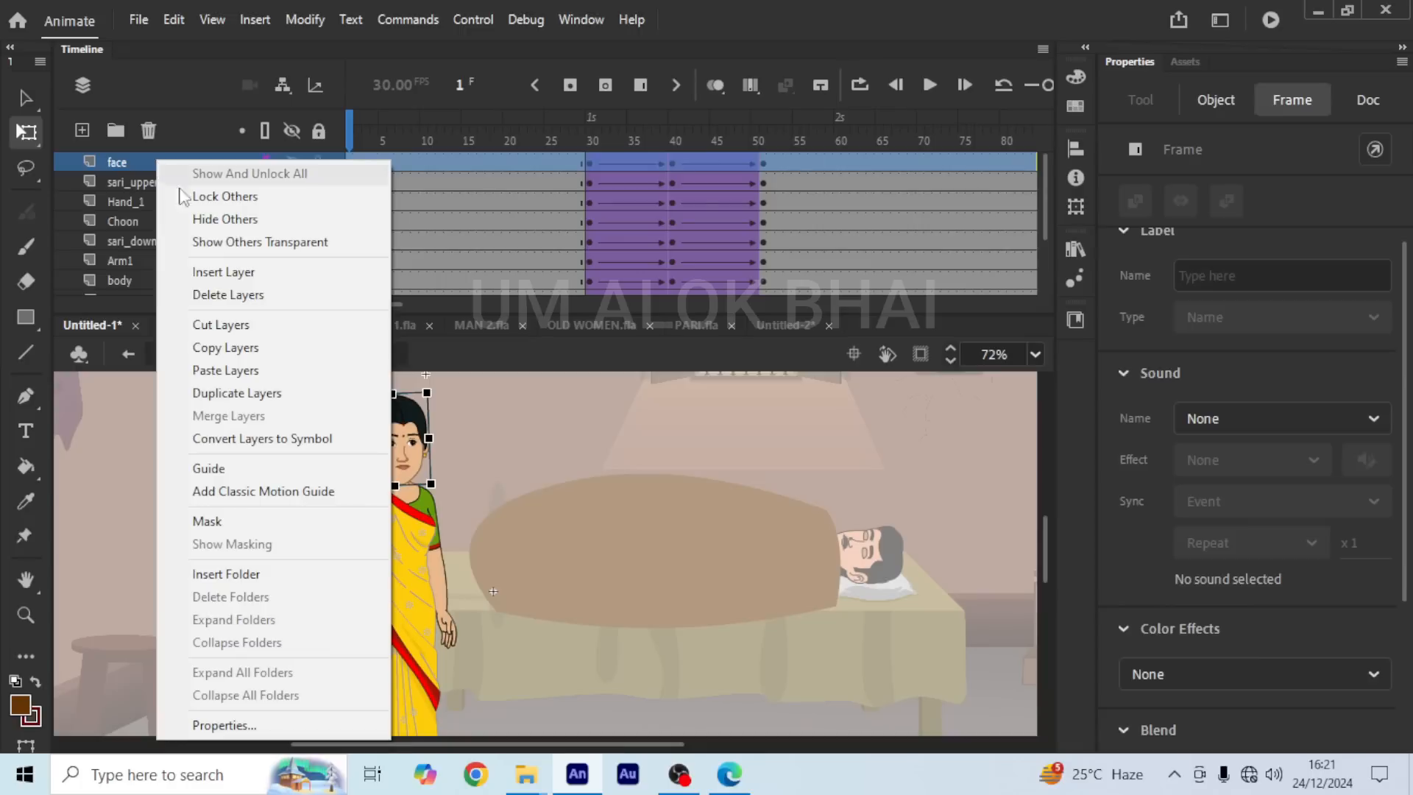
{"action": "left_click", "coordinate": [254, 372]}
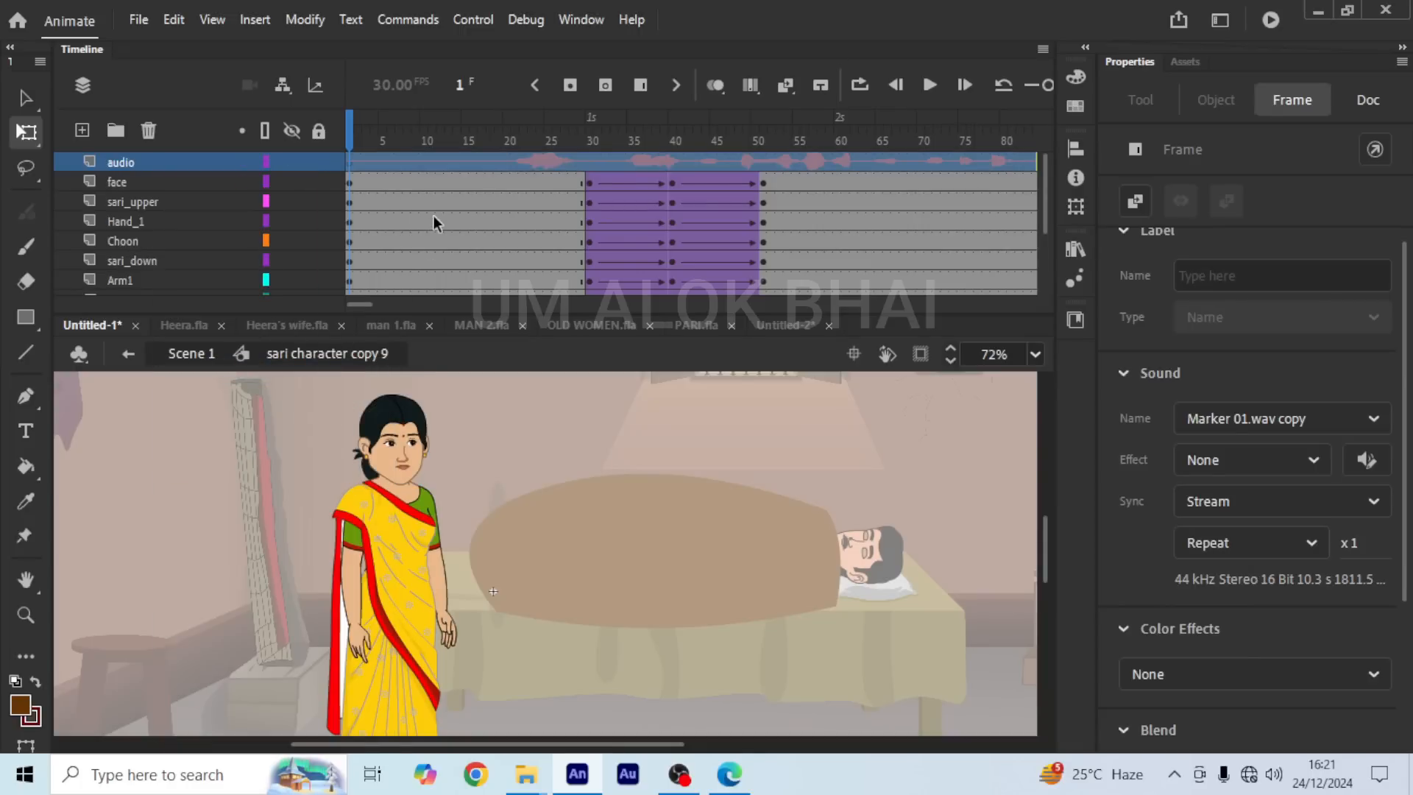
Step: Play back the sari character's timeline with the audio and move the playhead to frame 52
{"action": "left_click", "coordinate": [926, 86]}
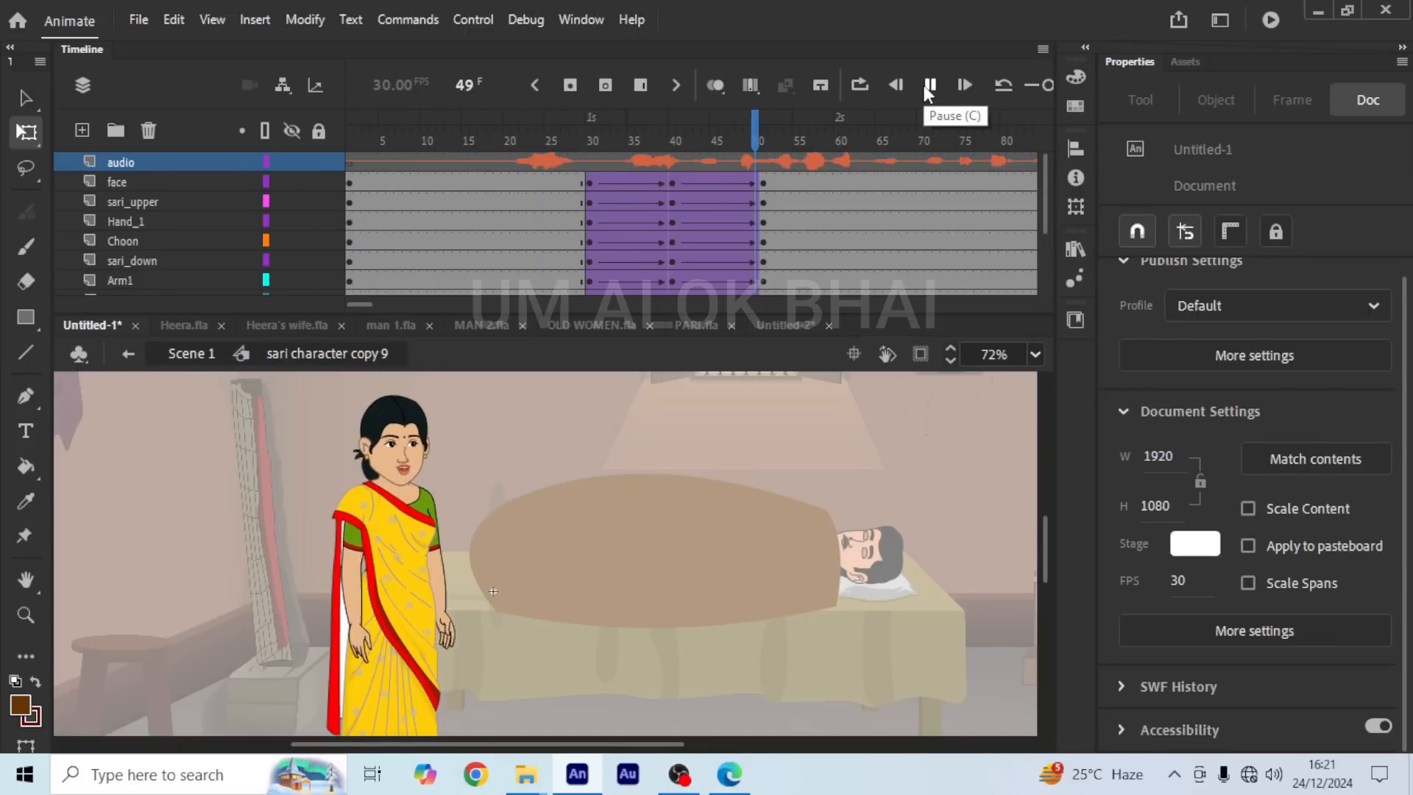
{"action": "left_click", "coordinate": [927, 87]}
{"action": "left_click_drag", "start_coordinate": [815, 135], "coordinate": [771, 142]}
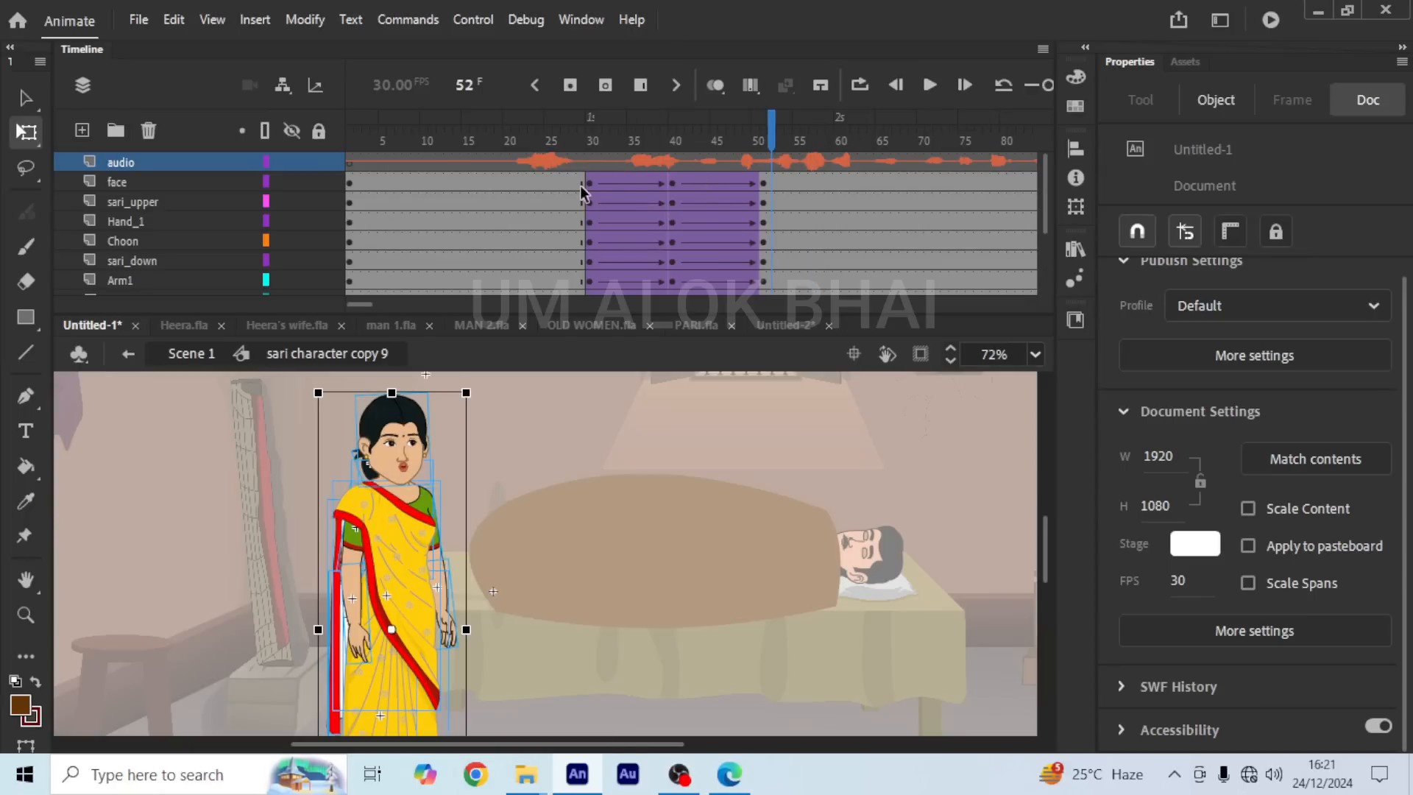
Step: Clear the tweened keyframes between about frames 28 and 54 on every layer from face to Shadow
{"action": "scroll", "coordinate": [629, 205], "scroll_direction": "down", "scroll_amount": 3}
{"action": "scroll", "coordinate": [640, 213], "scroll_direction": "up", "scroll_amount": 3}
{"action": "left_click_drag", "start_coordinate": [571, 184], "coordinate": [792, 370]}
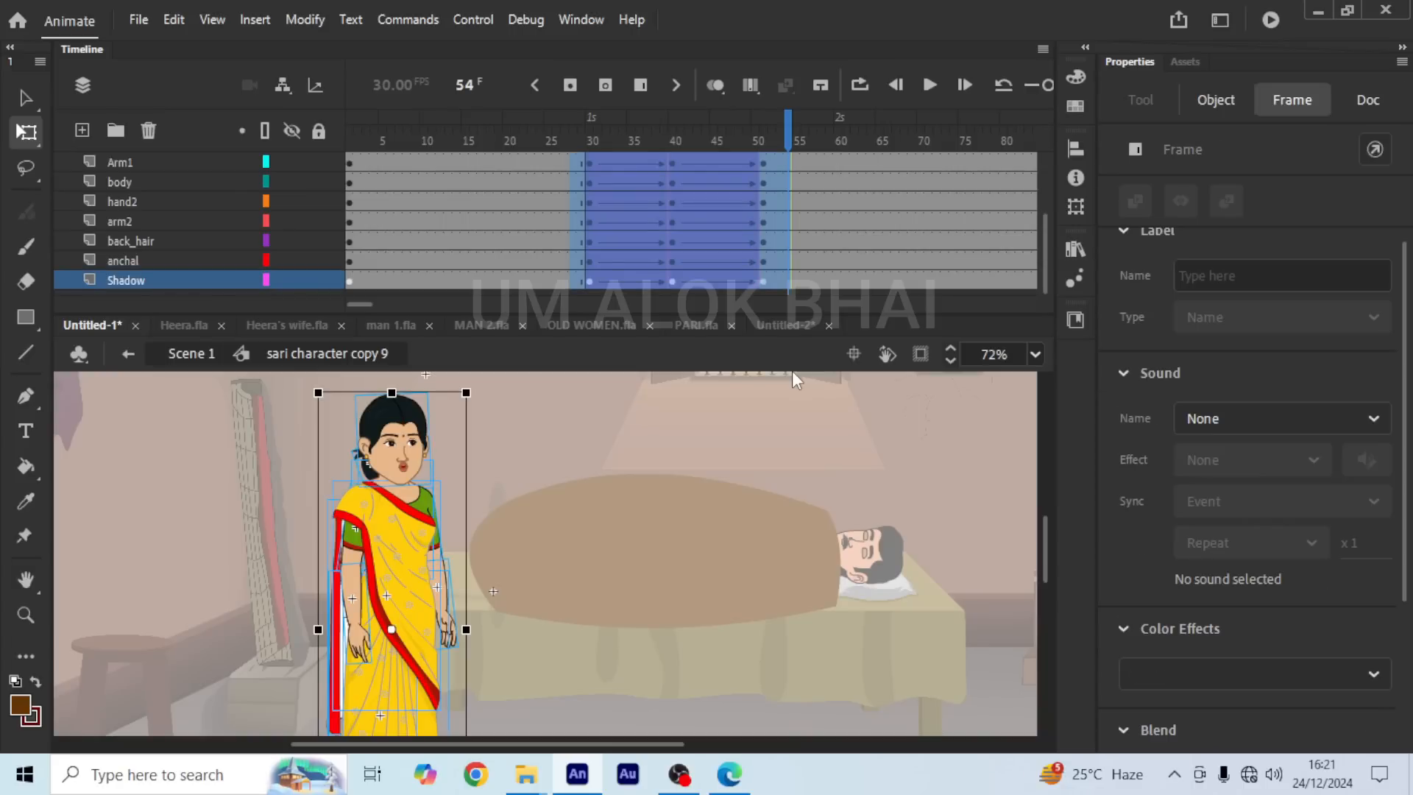
{"action": "key", "text": "shift+F6"}
{"action": "scroll", "coordinate": [739, 209], "scroll_direction": "up", "scroll_amount": 3}
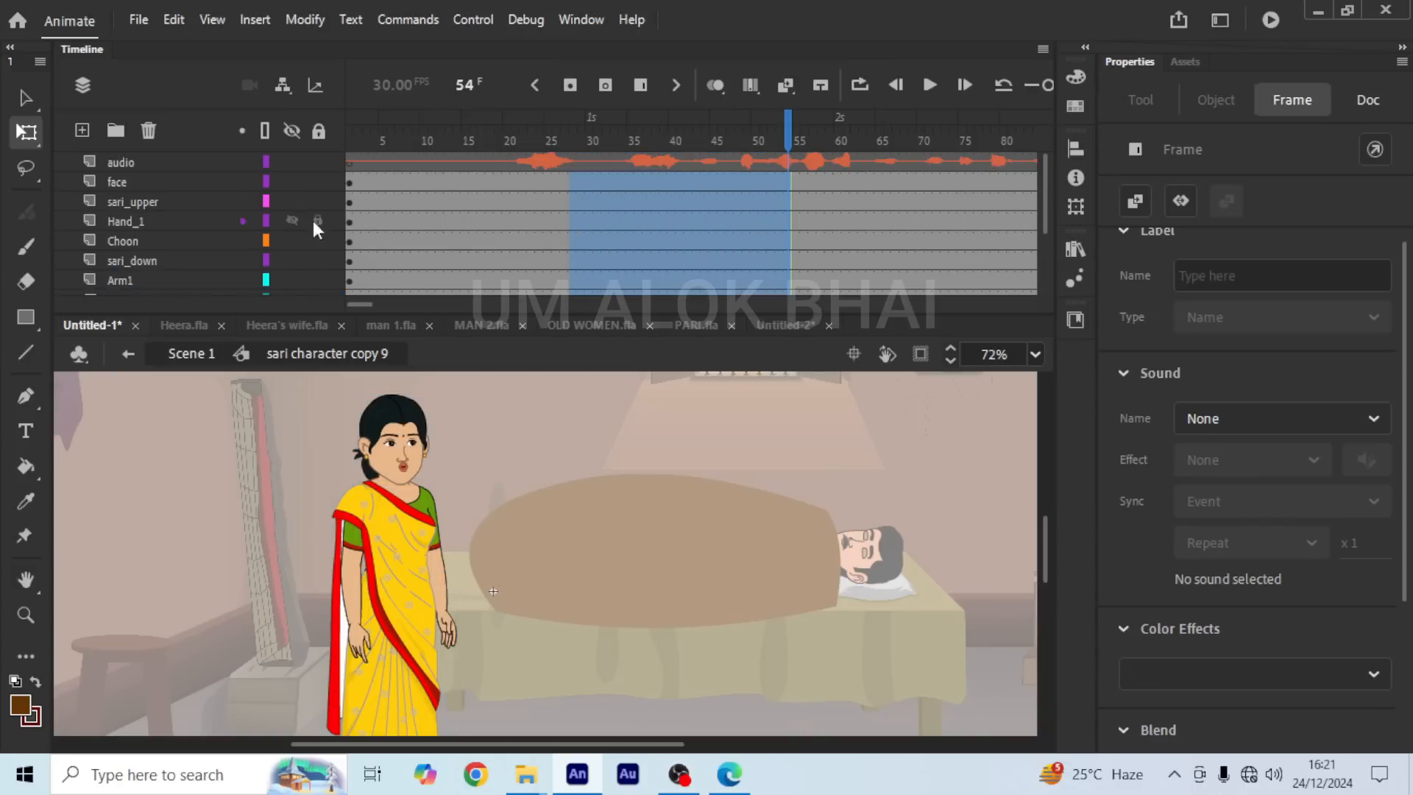
Step: Delete the Shadow layer from the sari character symbol
{"action": "scroll", "coordinate": [337, 219], "scroll_direction": "down", "scroll_amount": 3}
{"action": "left_click", "coordinate": [160, 278]}
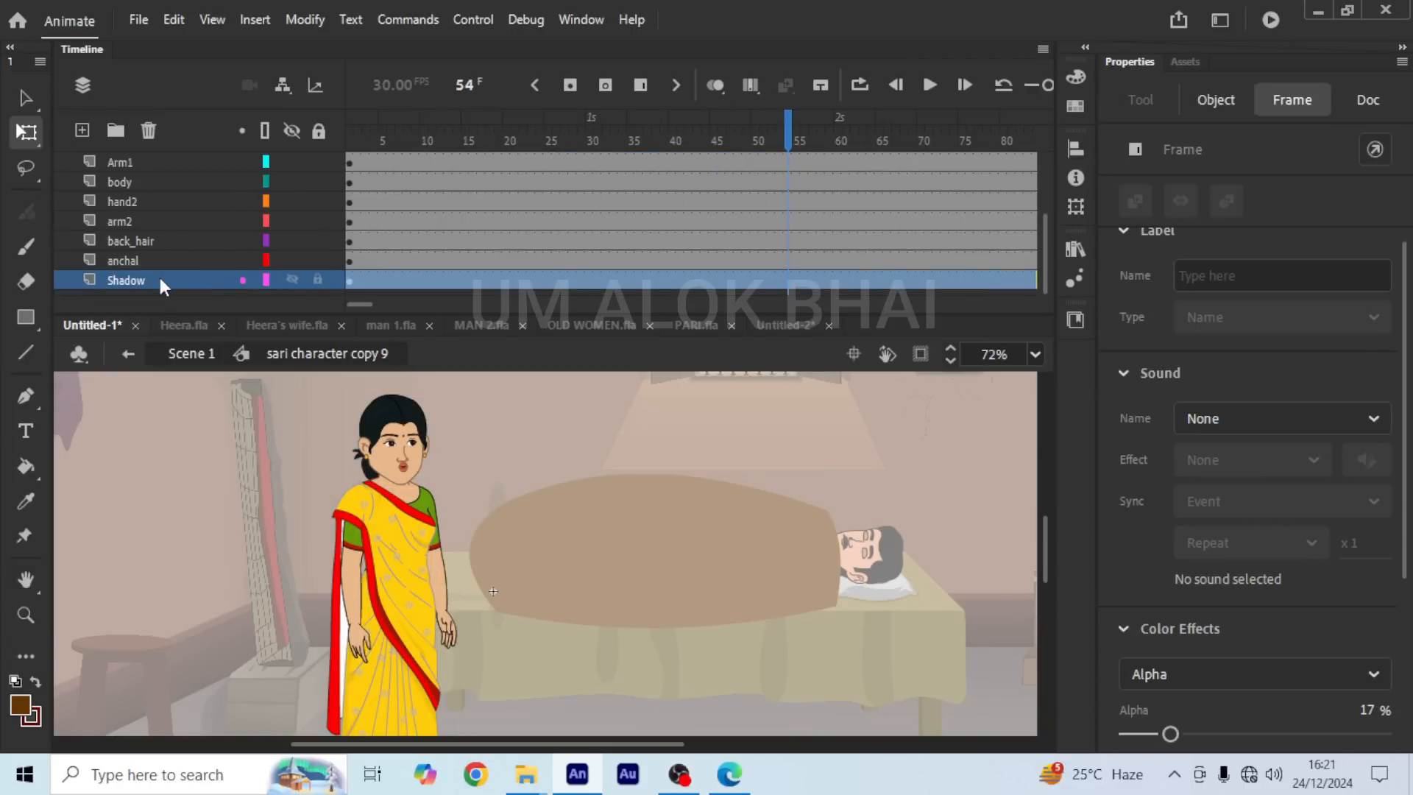
{"action": "left_click", "coordinate": [151, 130]}
{"action": "scroll", "coordinate": [682, 195], "scroll_direction": "up", "scroll_amount": 3}
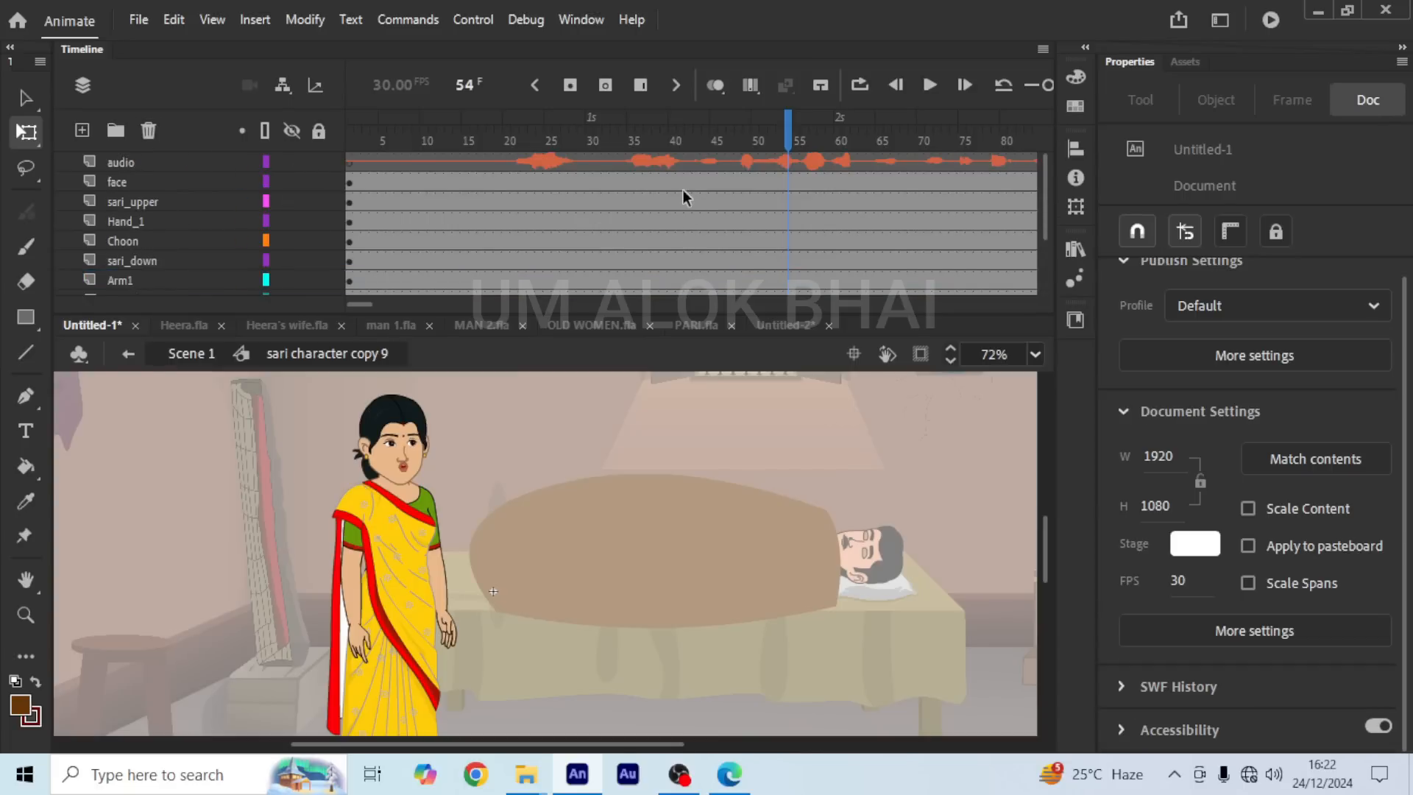
Step: Insert keyframes at frame 40 on all body-part layers from face to anchal
{"action": "left_click", "coordinate": [674, 177]}
{"action": "scroll", "coordinate": [675, 187], "scroll_direction": "down", "scroll_amount": 3}
{"action": "key", "text": "ctrl+a"}
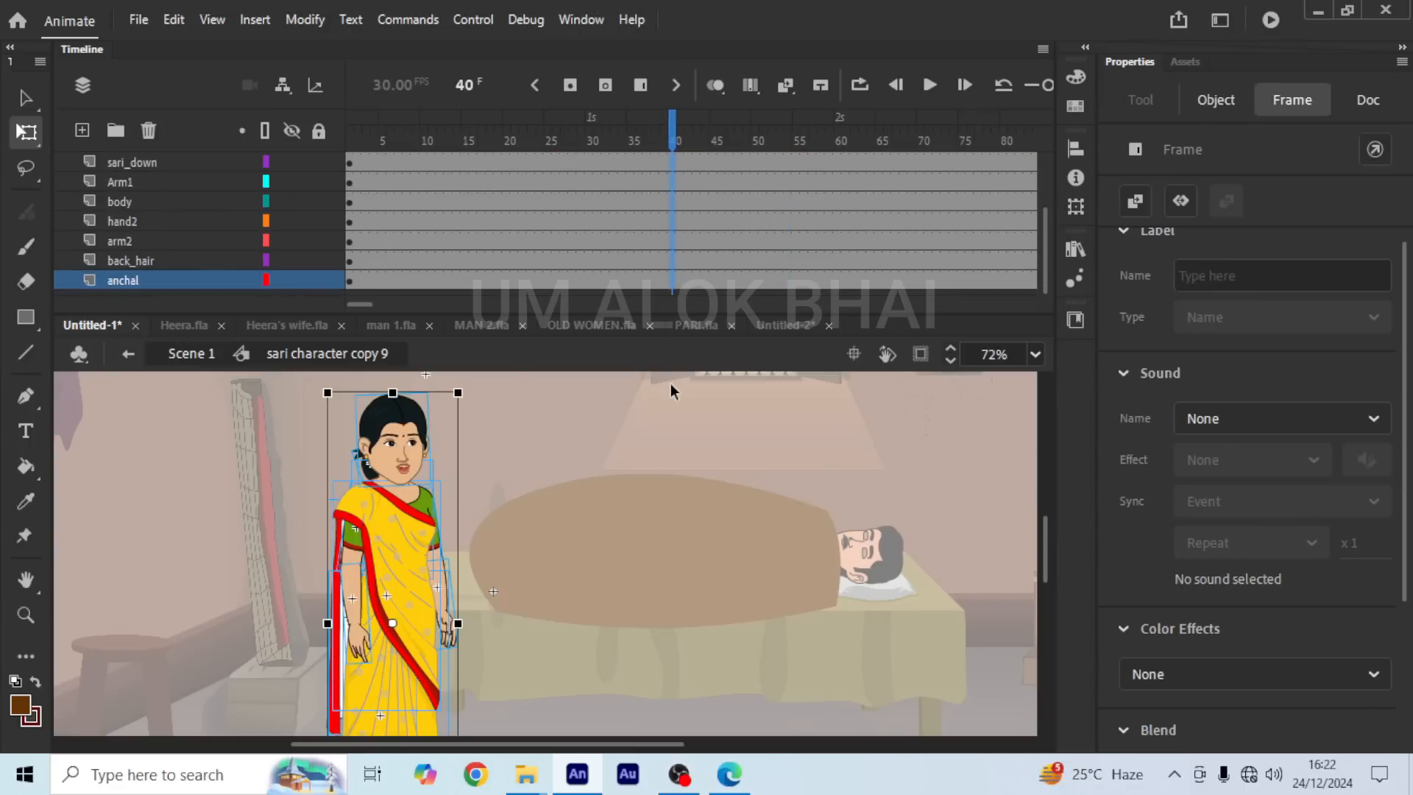
{"action": "key", "text": "F6"}
{"action": "scroll", "coordinate": [760, 197], "scroll_direction": "up", "scroll_amount": 3}
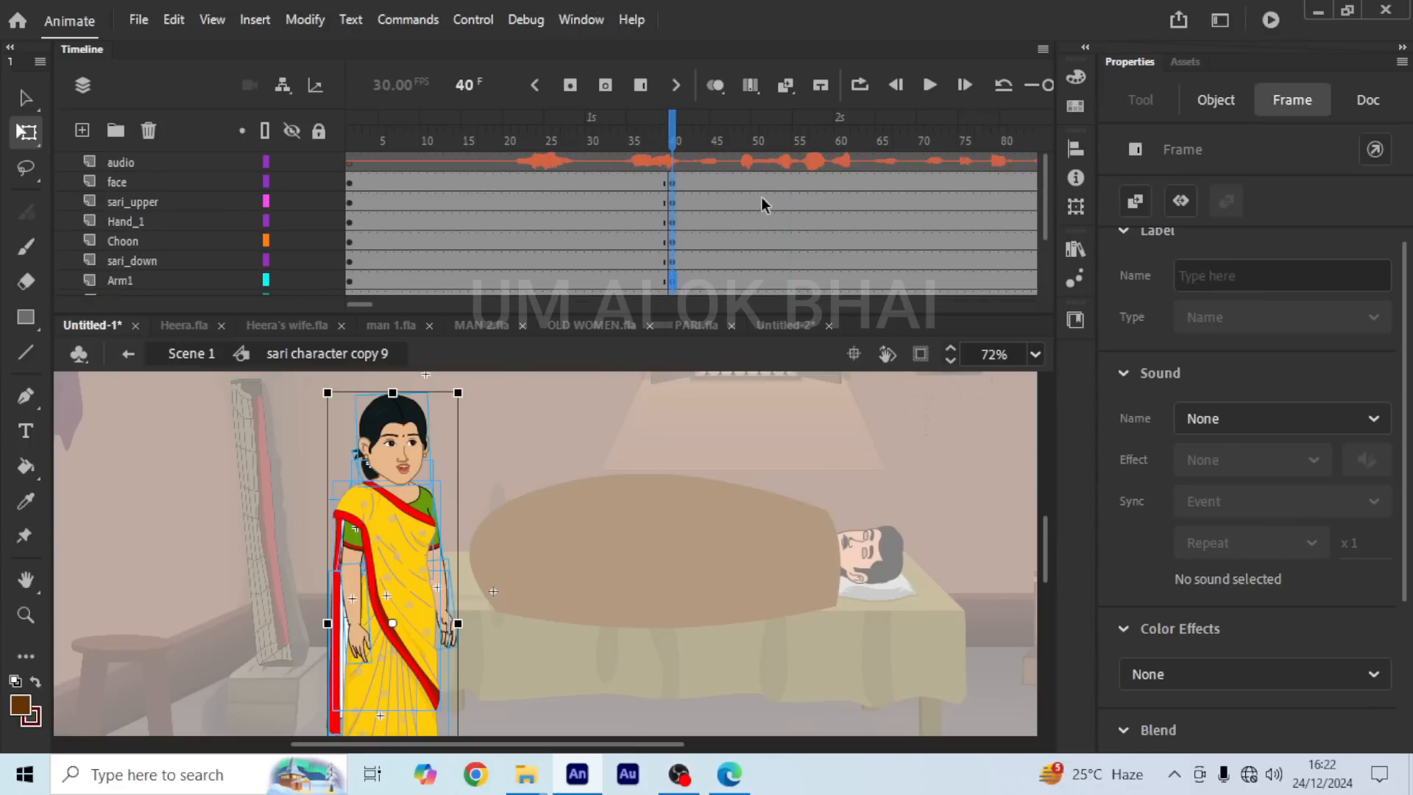
Step: Insert keyframes at frames 61 and 50 on all body-part layers from face to anchal
{"action": "left_click", "coordinate": [848, 176]}
{"action": "scroll", "coordinate": [846, 191], "scroll_direction": "down", "scroll_amount": 3}
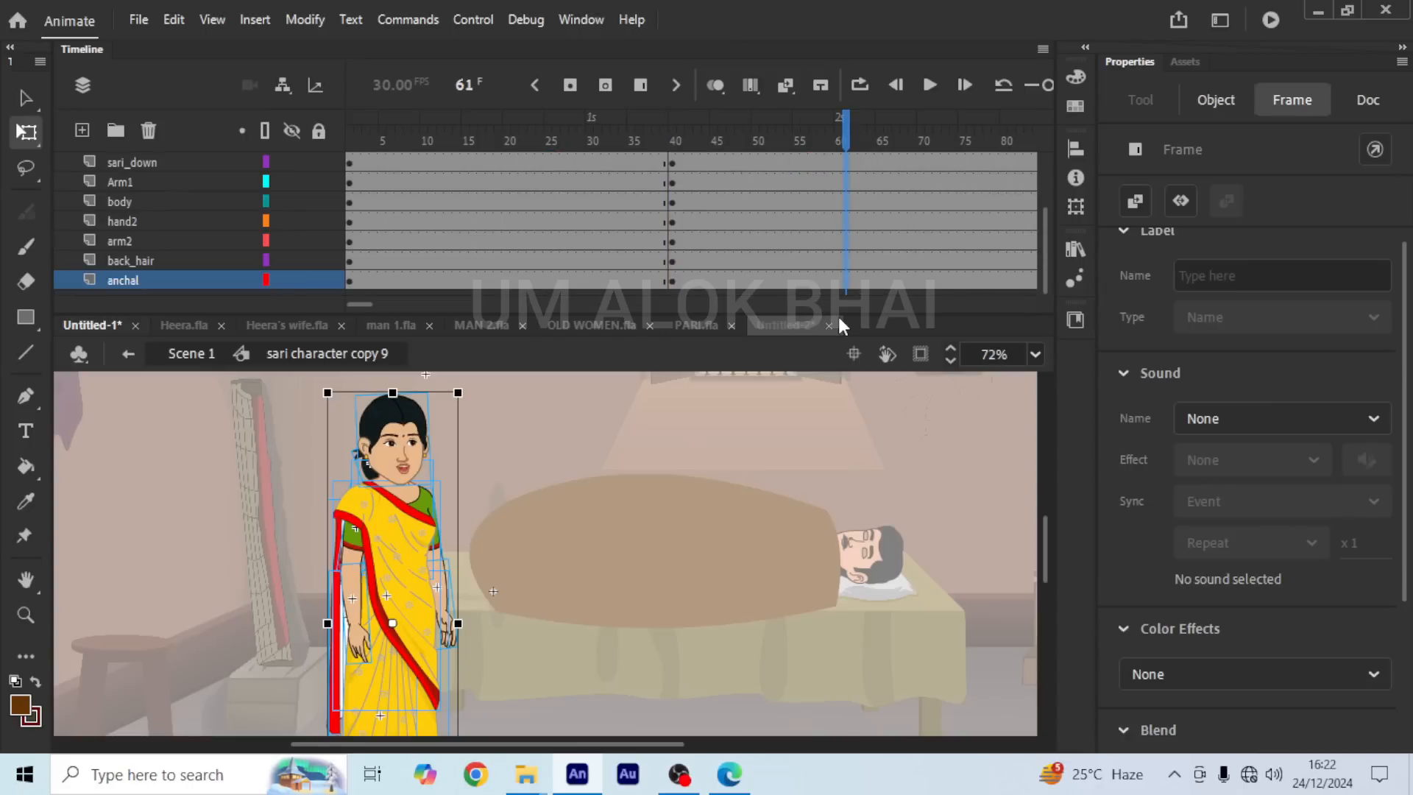
{"action": "key", "text": "F6"}
{"action": "scroll", "coordinate": [820, 209], "scroll_direction": "up", "scroll_amount": 3}
{"action": "left_click", "coordinate": [753, 178]}
{"action": "scroll", "coordinate": [751, 279], "scroll_direction": "down", "scroll_amount": 3}
{"action": "key", "text": "ctrl+a"}
{"action": "key", "text": "F6"}
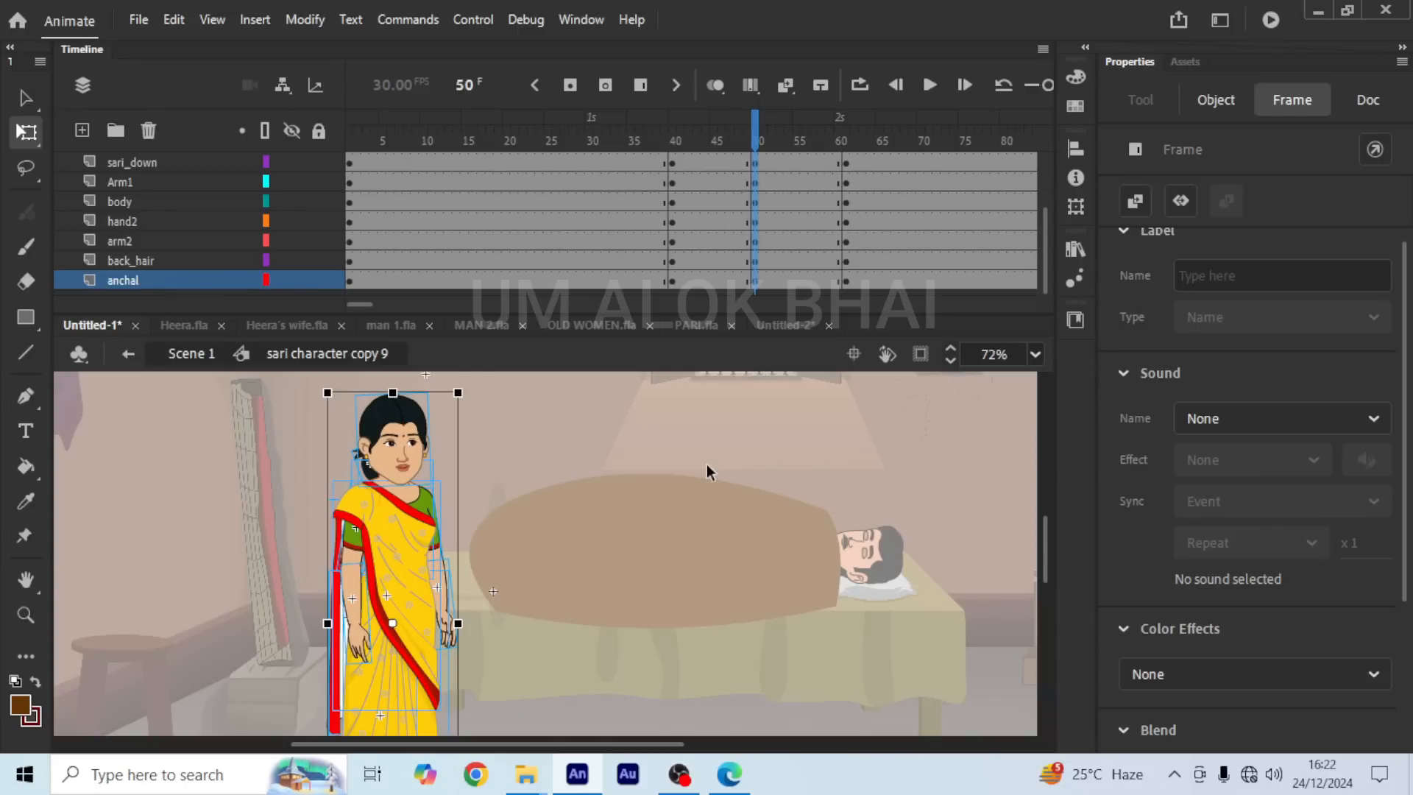
Step: At frame 50, move the whole figure's transformation point to her feet and squash her height slightly to about 1061 px
{"action": "scroll", "coordinate": [700, 465], "scroll_direction": "down", "scroll_amount": 2}
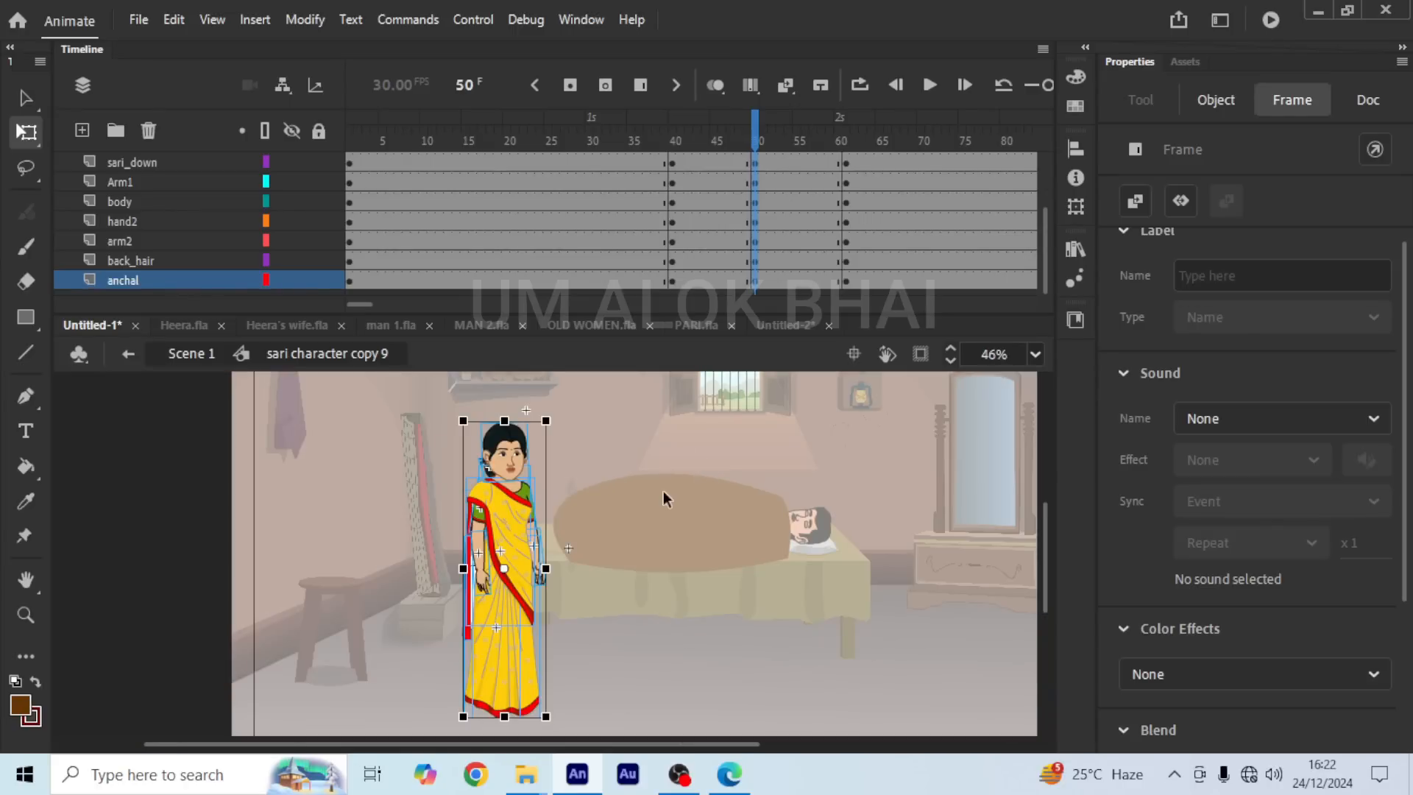
{"action": "left_click_drag", "start_coordinate": [505, 571], "coordinate": [502, 716]}
{"action": "scroll", "coordinate": [508, 425], "scroll_direction": "up", "scroll_amount": 3}
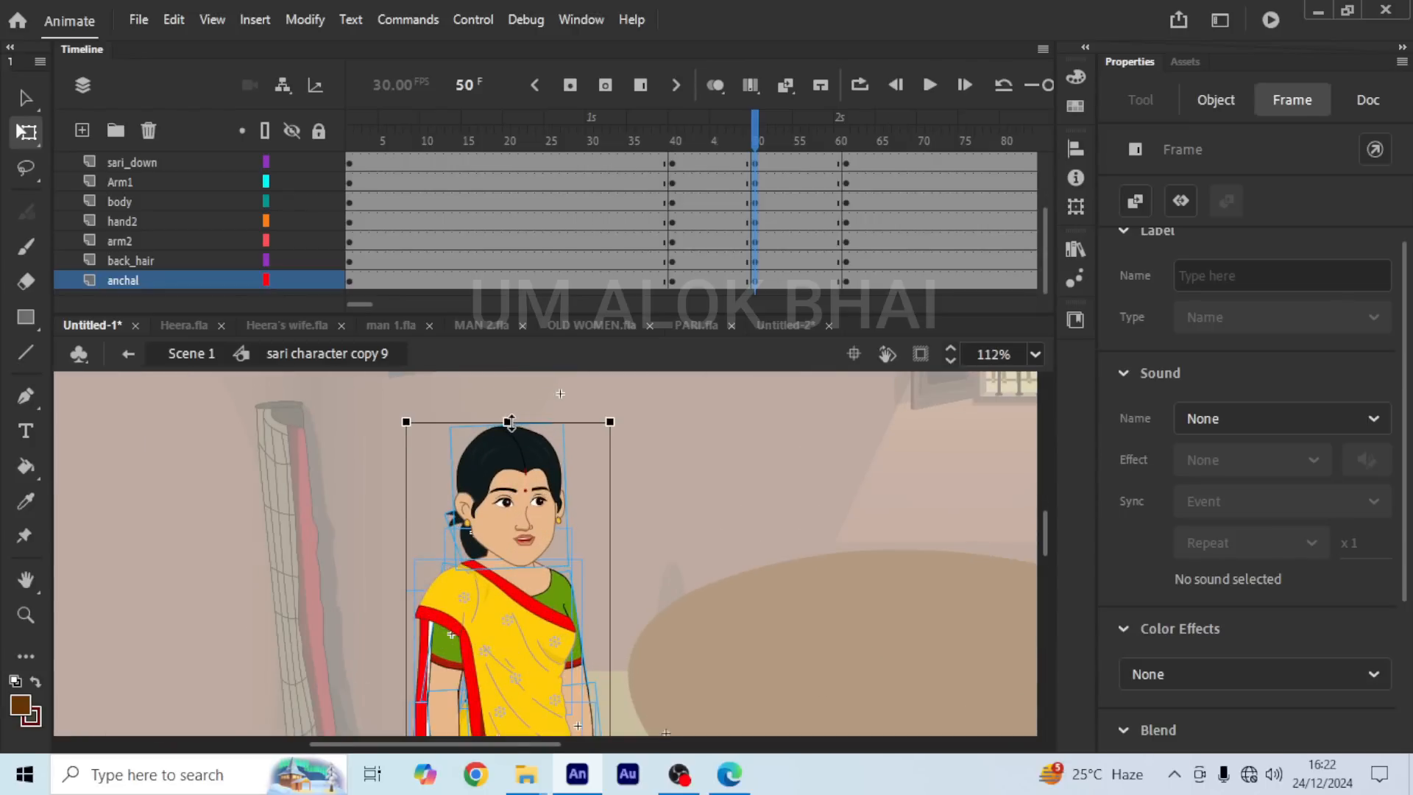
{"action": "left_click_drag", "start_coordinate": [511, 423], "coordinate": [510, 431]}
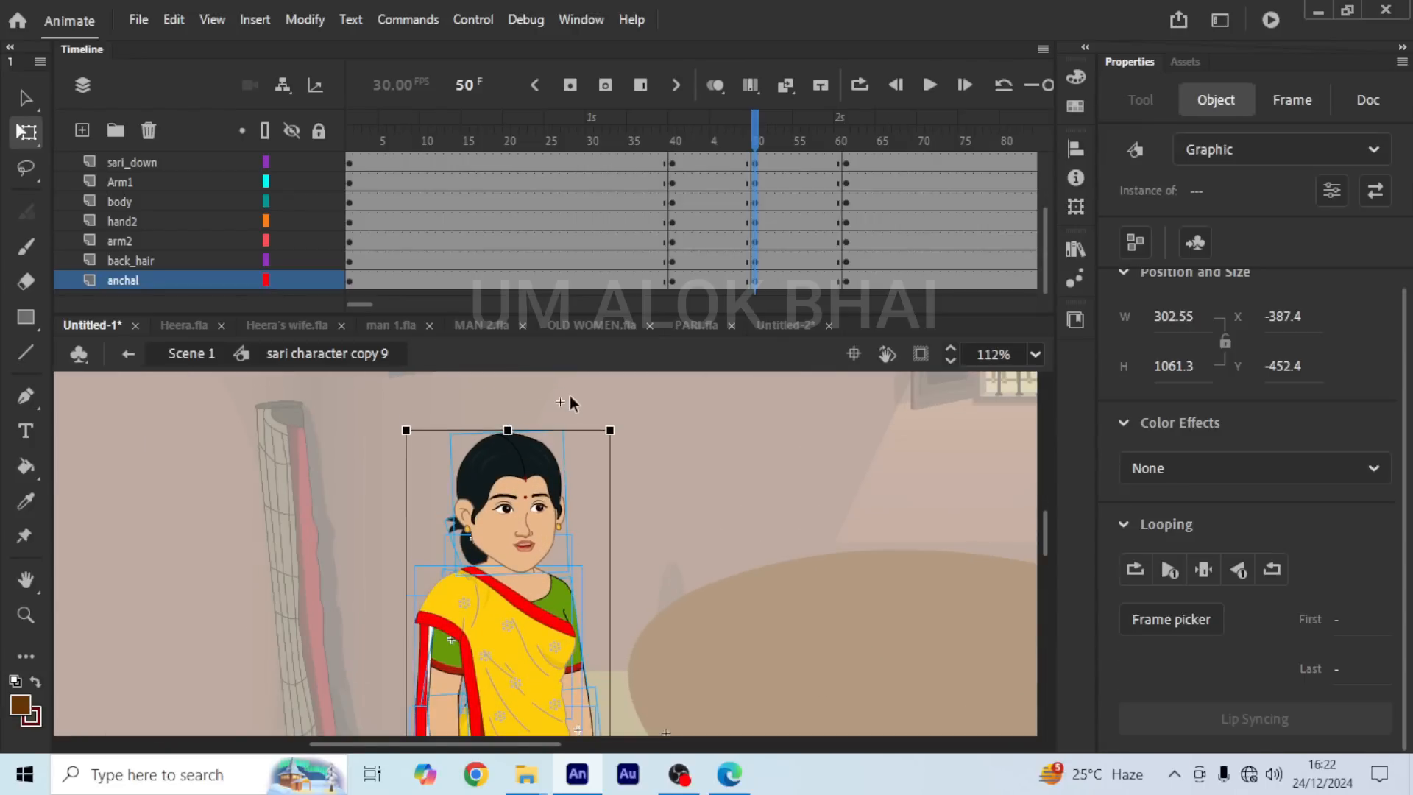
Step: At frame 50, tilt the sari character's face slightly clockwise about its existing pivot
{"action": "left_click", "coordinate": [570, 397]}
{"action": "scroll", "coordinate": [532, 468], "scroll_direction": "up", "scroll_amount": 3}
{"action": "left_click", "coordinate": [523, 444]}
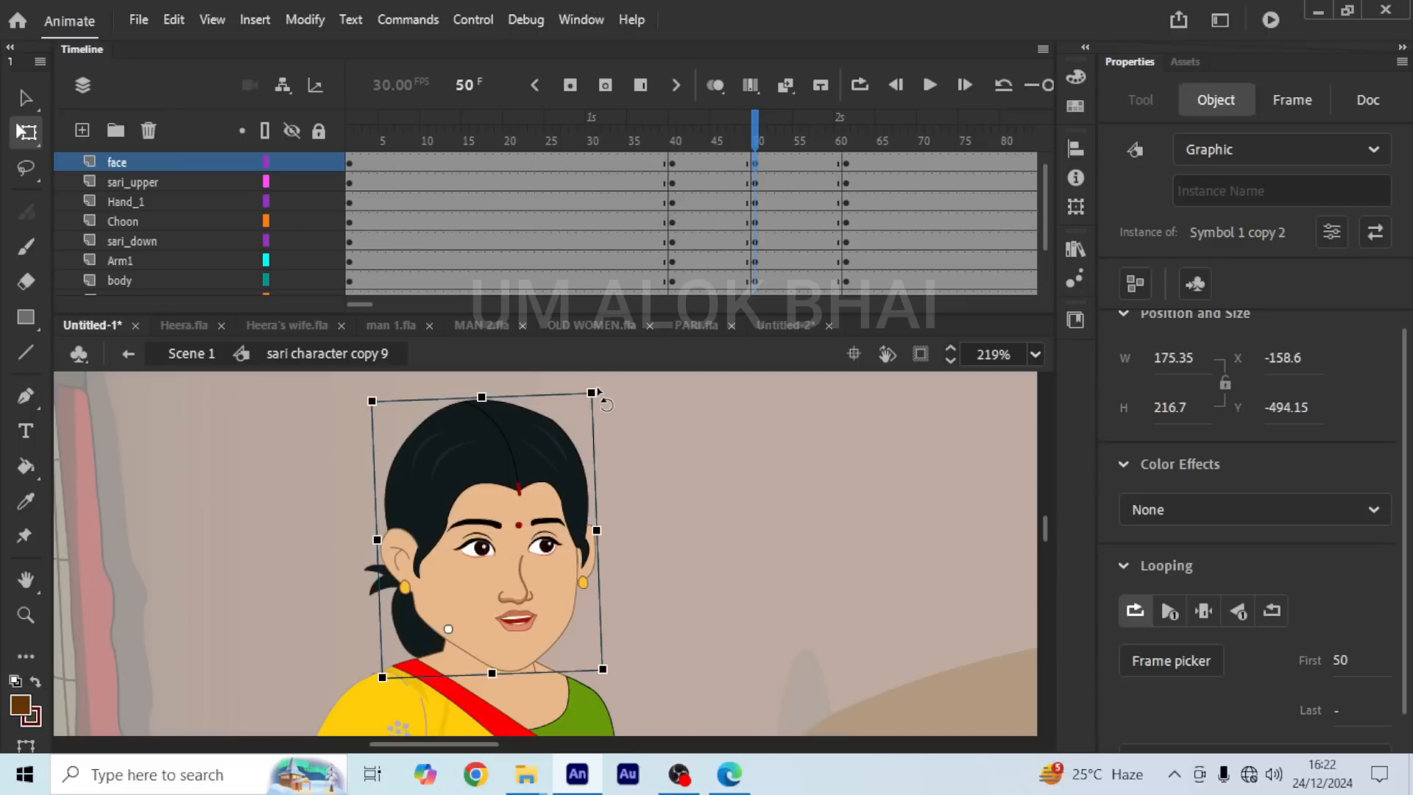
{"action": "left_click_drag", "start_coordinate": [603, 399], "coordinate": [594, 435]}
{"action": "scroll", "coordinate": [595, 435], "scroll_direction": "down", "scroll_amount": 3}
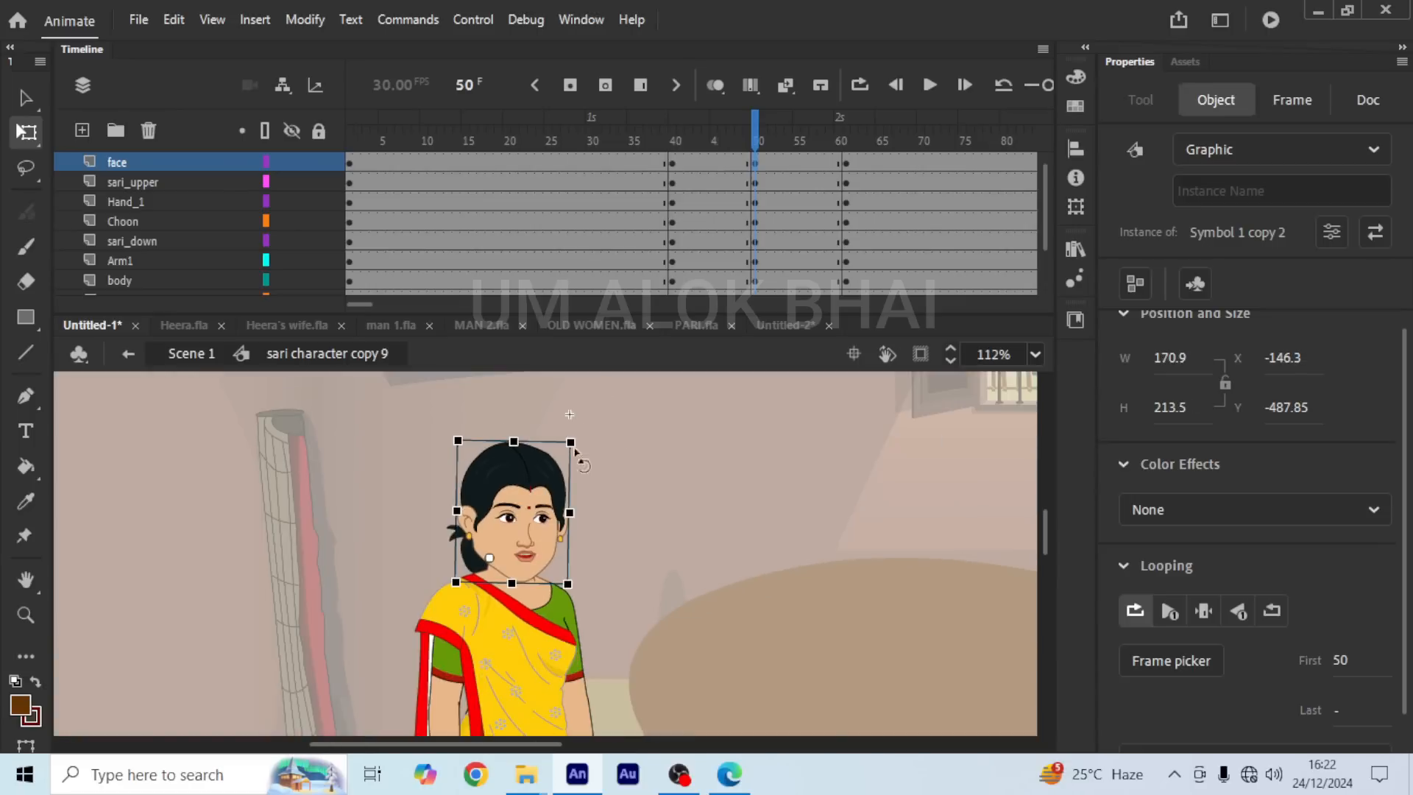
{"action": "scroll", "coordinate": [581, 429], "scroll_direction": "up", "scroll_amount": 5}
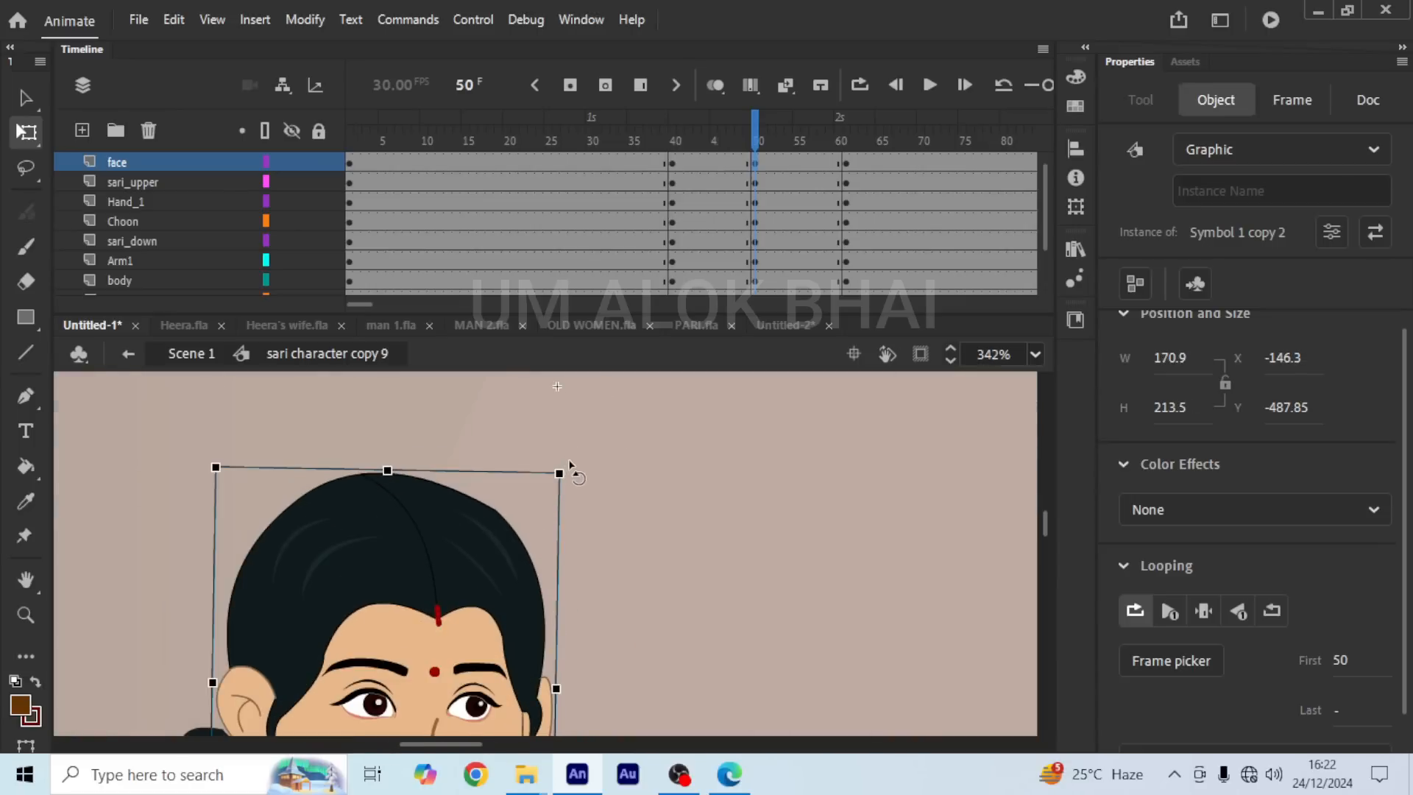
{"action": "left_click_drag", "start_coordinate": [568, 466], "coordinate": [574, 471]}
{"action": "scroll", "coordinate": [594, 469], "scroll_direction": "down", "scroll_amount": 3}
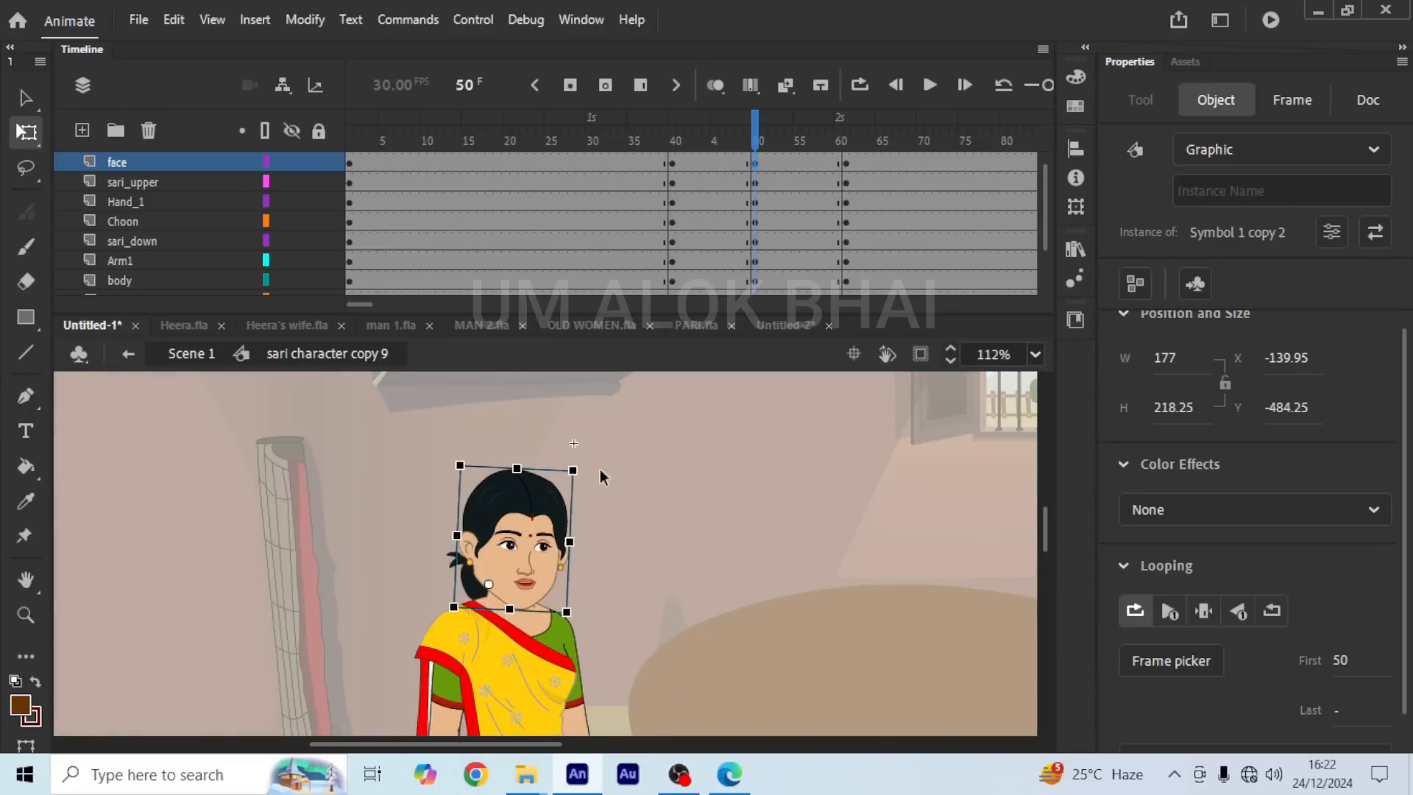
{"action": "left_click", "coordinate": [605, 530]}
{"action": "scroll", "coordinate": [515, 562], "scroll_direction": "up", "scroll_amount": 2}
{"action": "scroll", "coordinate": [536, 480], "scroll_direction": "down", "scroll_amount": 3}
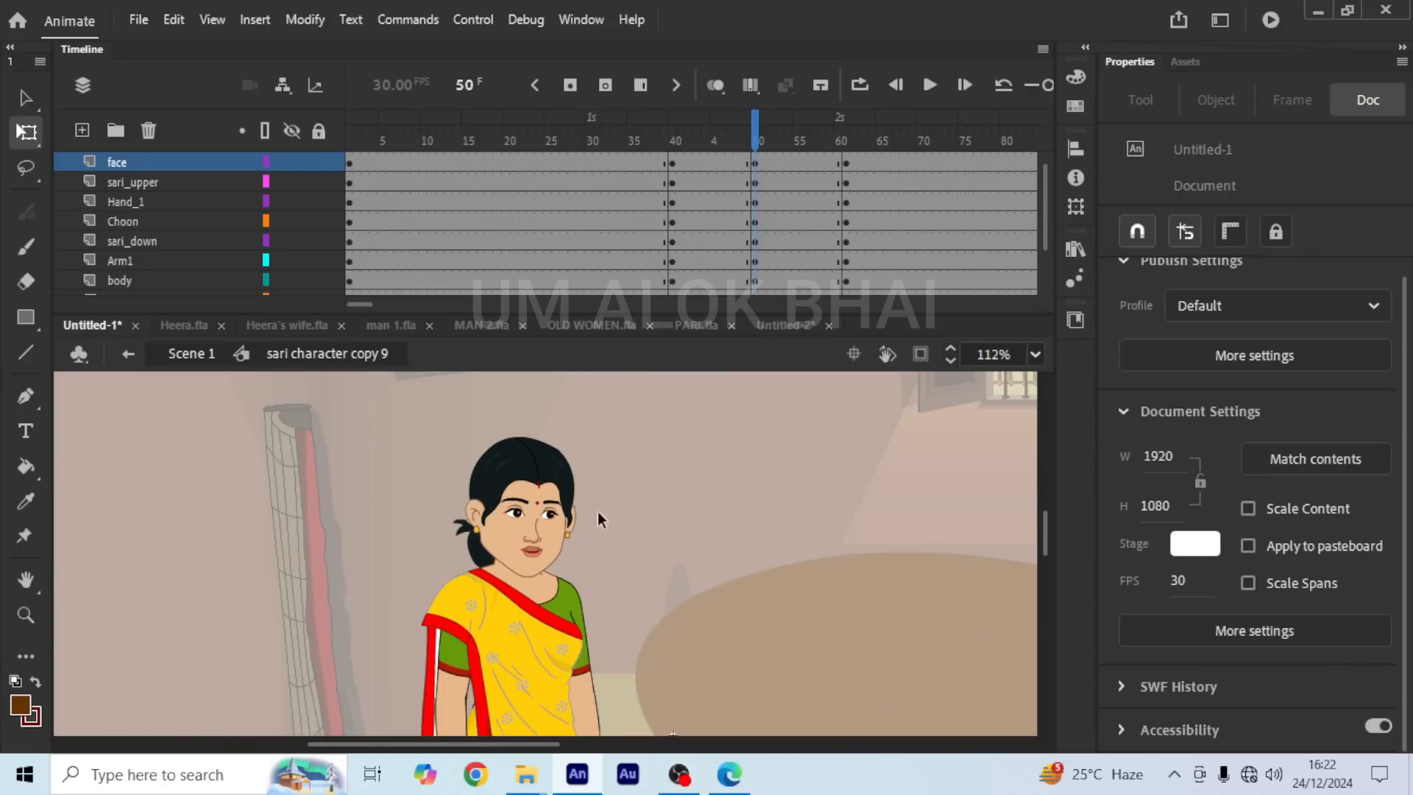
Step: Create classic tweens between the keyframes at frames 40, 50 and 61 on all body-part layers and play back the motion
{"action": "scroll", "coordinate": [611, 511], "scroll_direction": "down", "scroll_amount": 2}
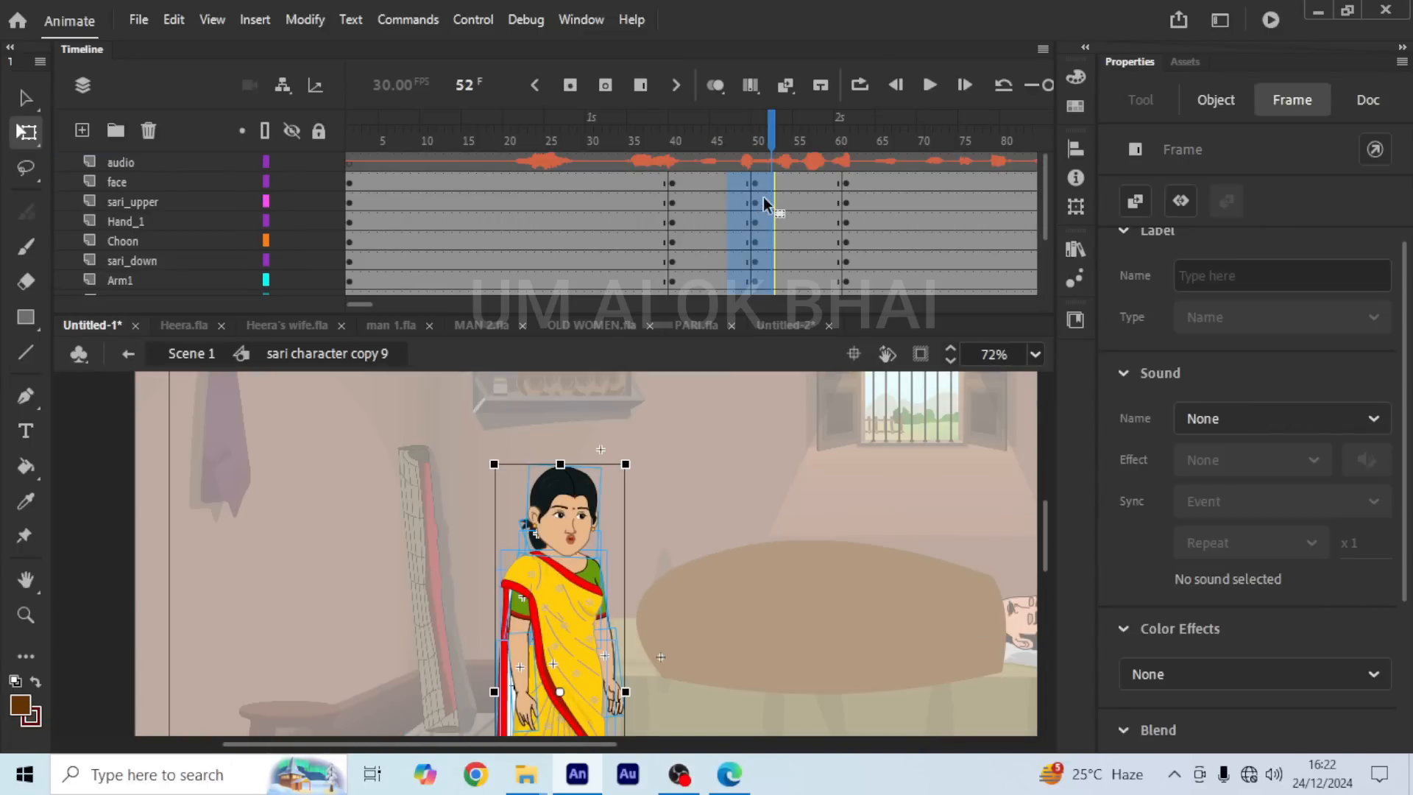
{"action": "right_click", "coordinate": [762, 197]}
{"action": "left_click", "coordinate": [854, 144]}
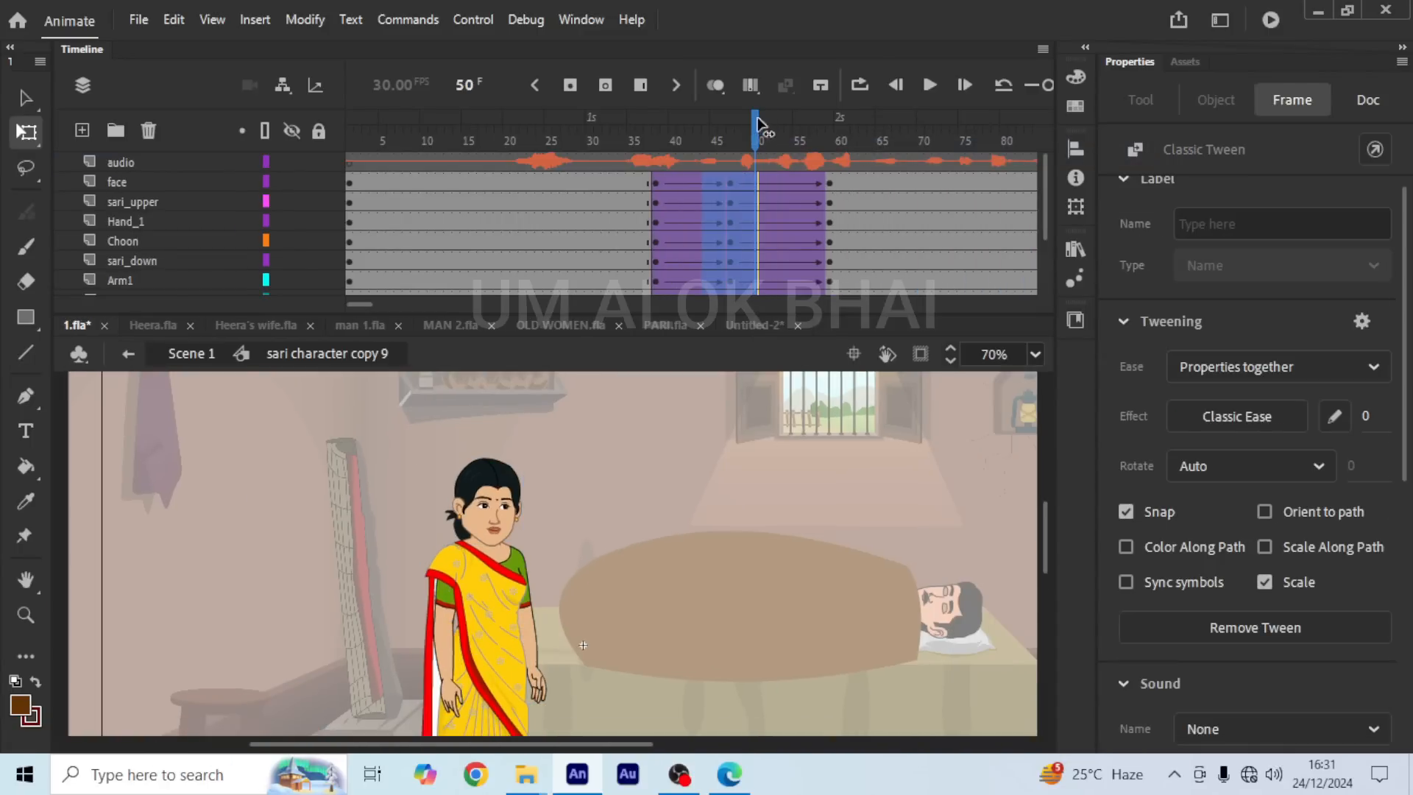
{"action": "left_click", "coordinate": [639, 133]}
{"action": "left_click", "coordinate": [930, 85]}
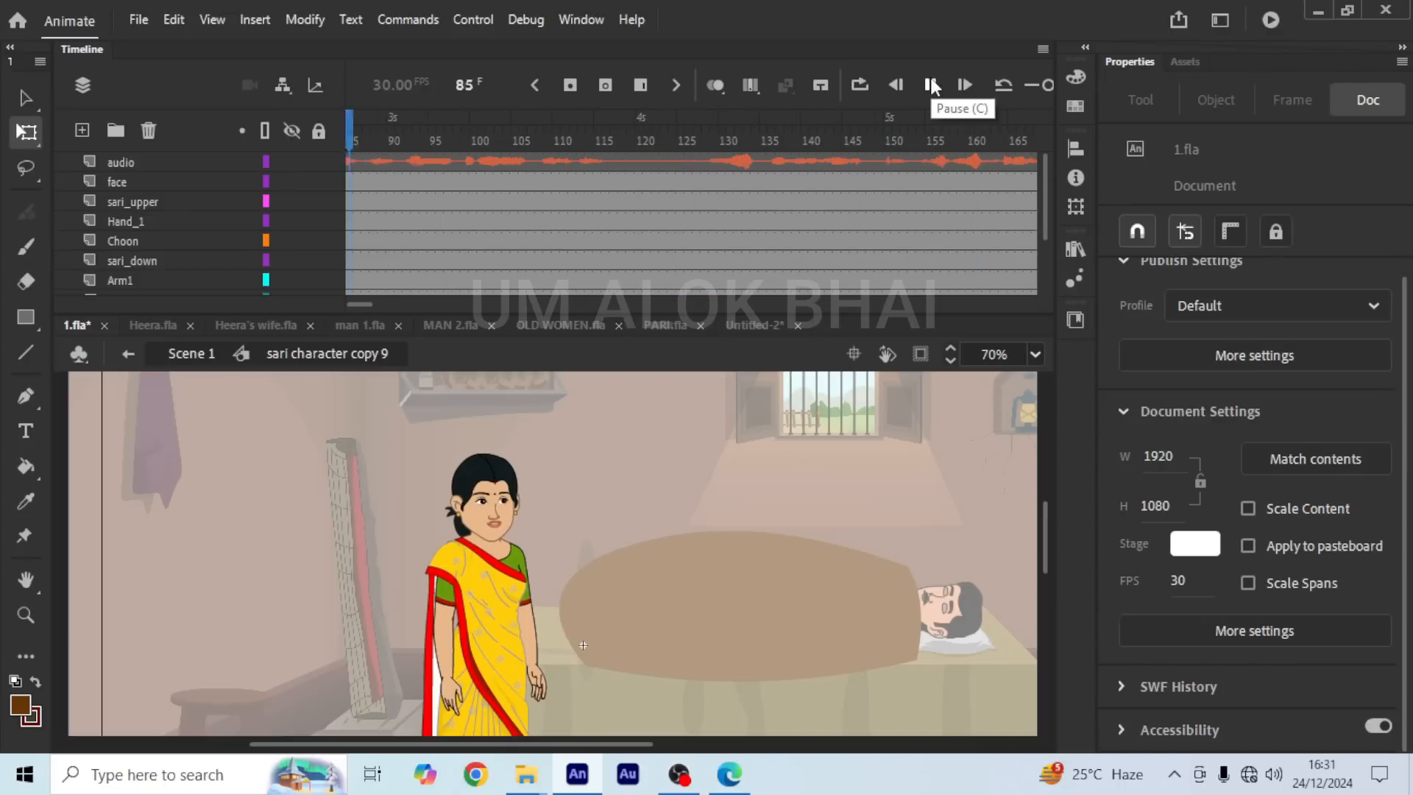
{"action": "left_click", "coordinate": [930, 85]}
Step: At frame 59, rotate the hand2 forearm upward about the elbow so it reaches out toward the bed
{"action": "left_click_drag", "start_coordinate": [552, 121], "coordinate": [667, 125]}
{"action": "scroll", "coordinate": [630, 431], "scroll_direction": "down", "scroll_amount": 2}
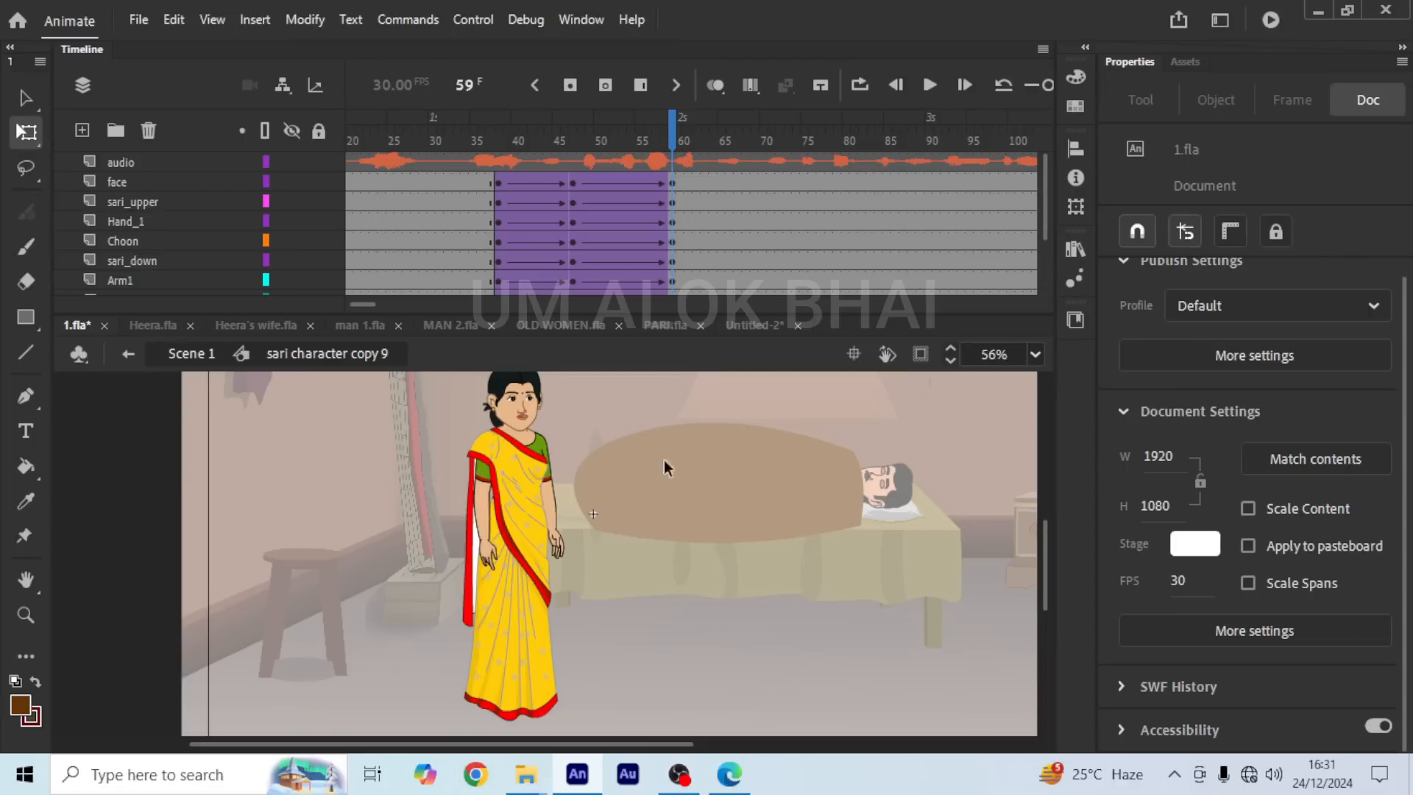
{"action": "scroll", "coordinate": [566, 518], "scroll_direction": "up", "scroll_amount": 4}
{"action": "left_click", "coordinate": [536, 524]}
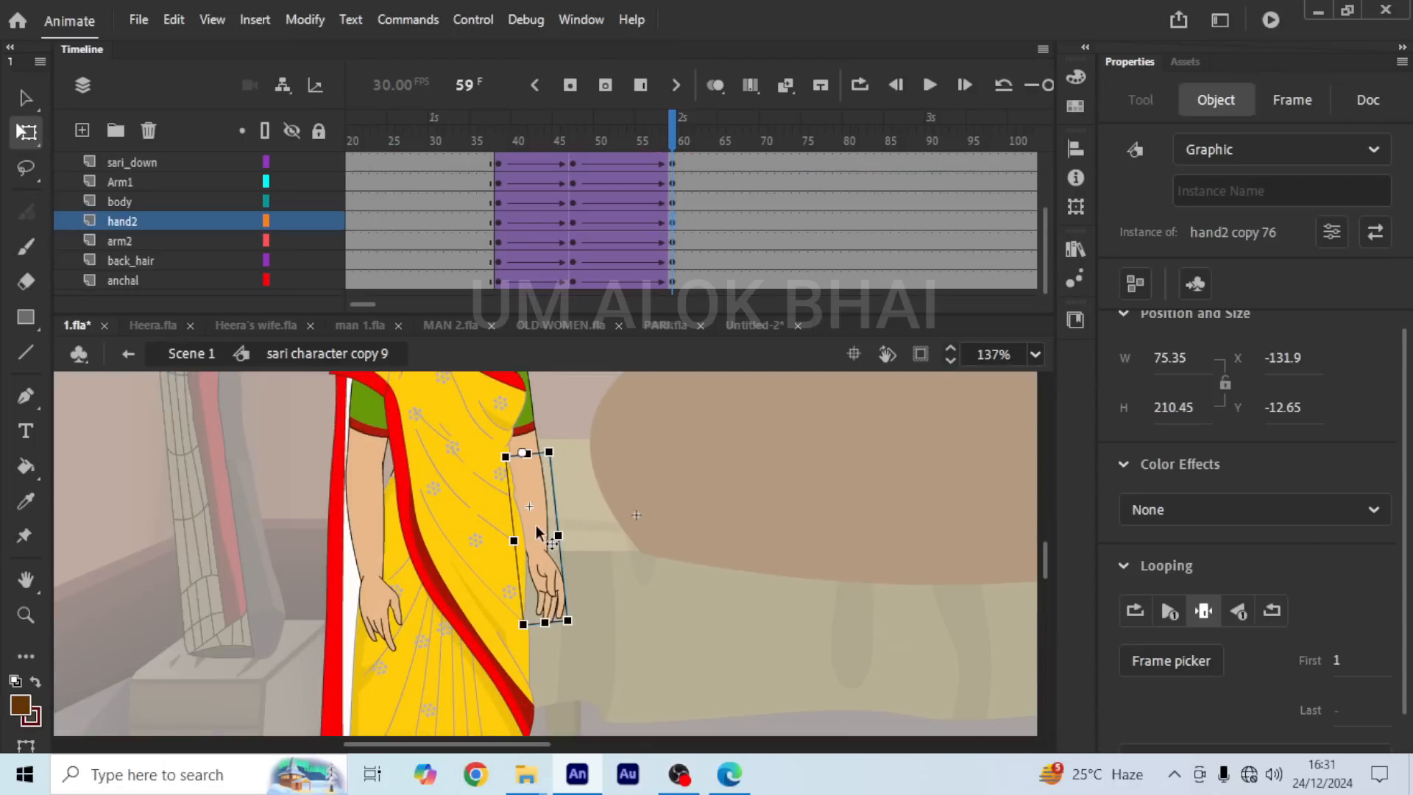
{"action": "left_click_drag", "start_coordinate": [568, 633], "coordinate": [709, 372]}
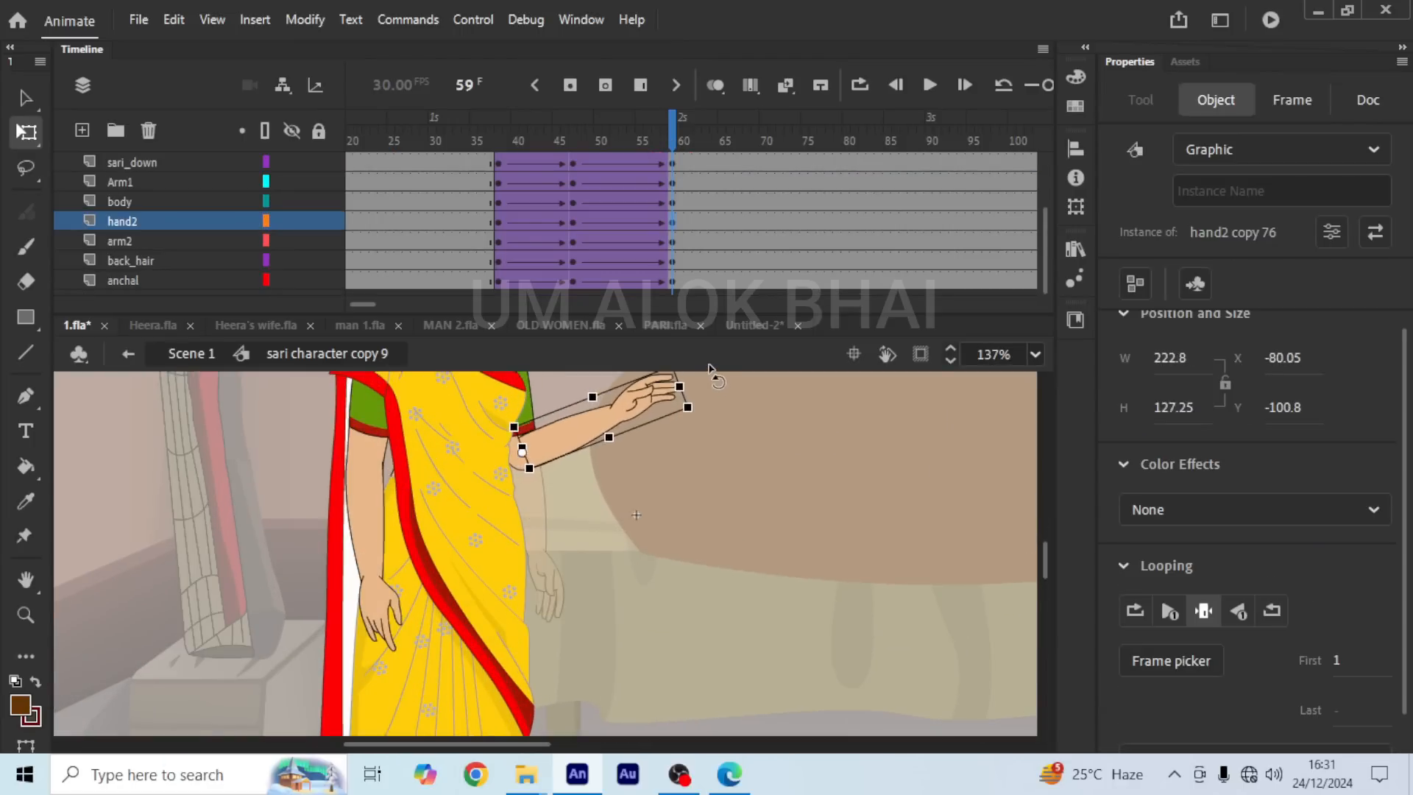
Step: Switch the raised hand2 symbol to hand pose 2 with the Frame Picker
{"action": "left_click", "coordinate": [1164, 661]}
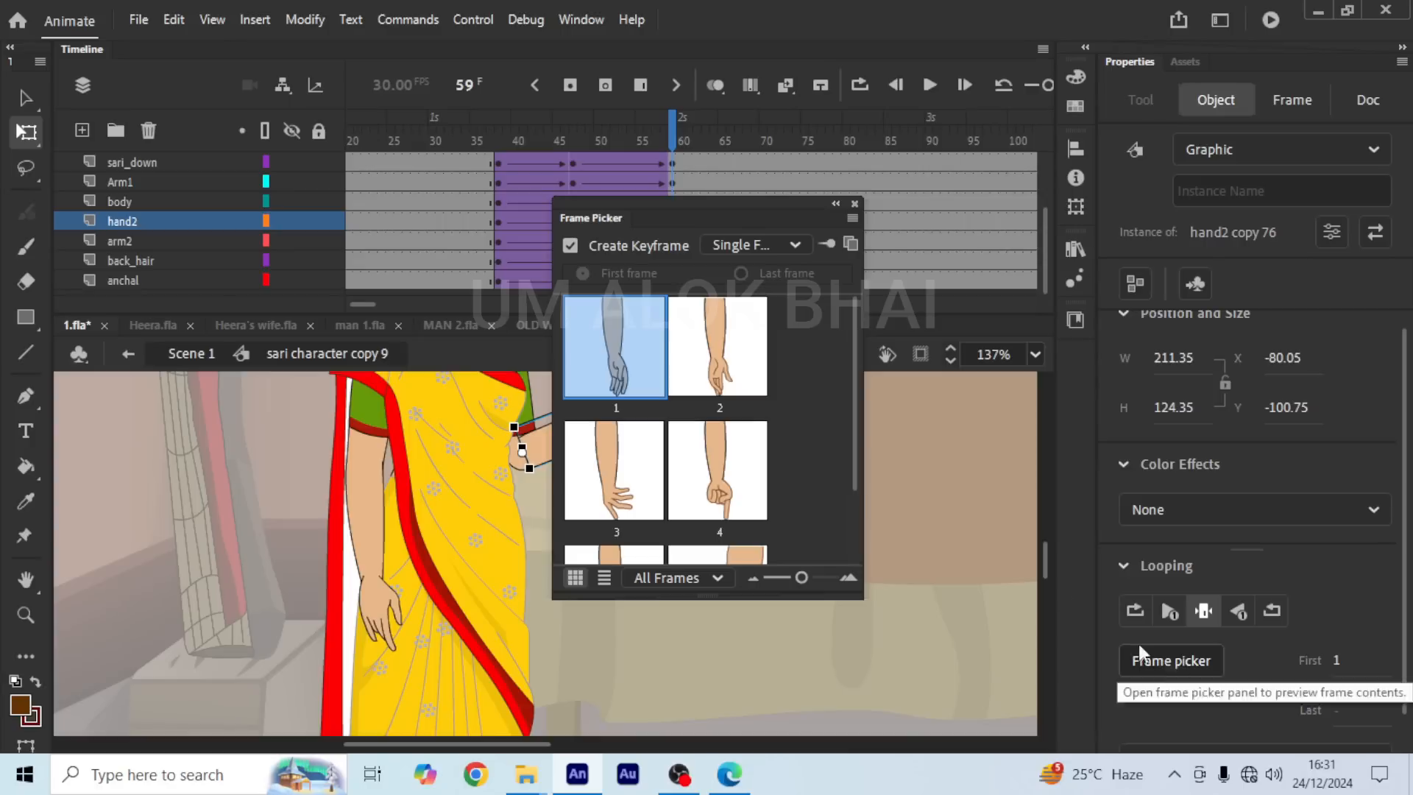
{"action": "left_click", "coordinate": [734, 346]}
{"action": "left_click", "coordinate": [853, 207]}
{"action": "scroll", "coordinate": [745, 489], "scroll_direction": "down", "scroll_amount": 4}
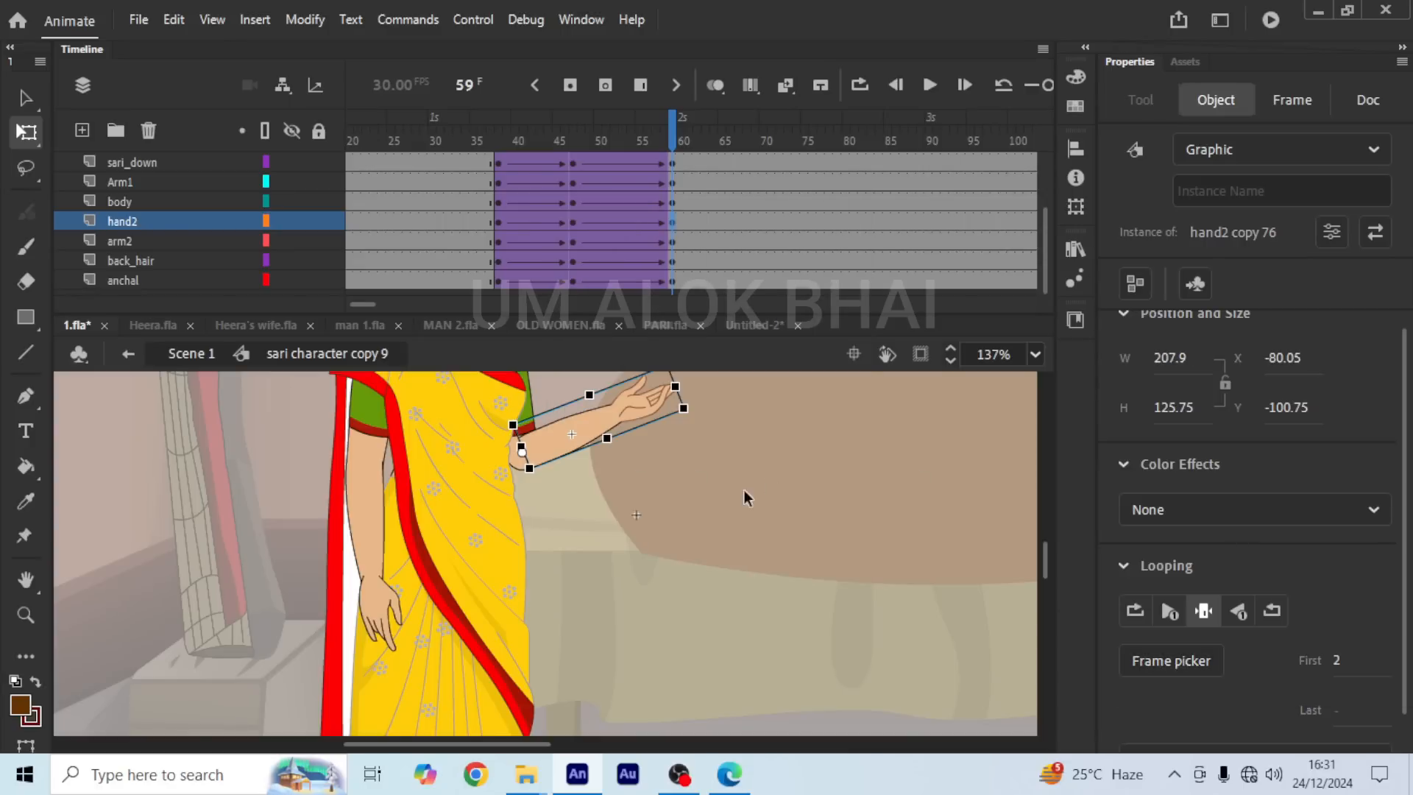
{"action": "scroll", "coordinate": [696, 589], "scroll_direction": "down", "scroll_amount": 2}
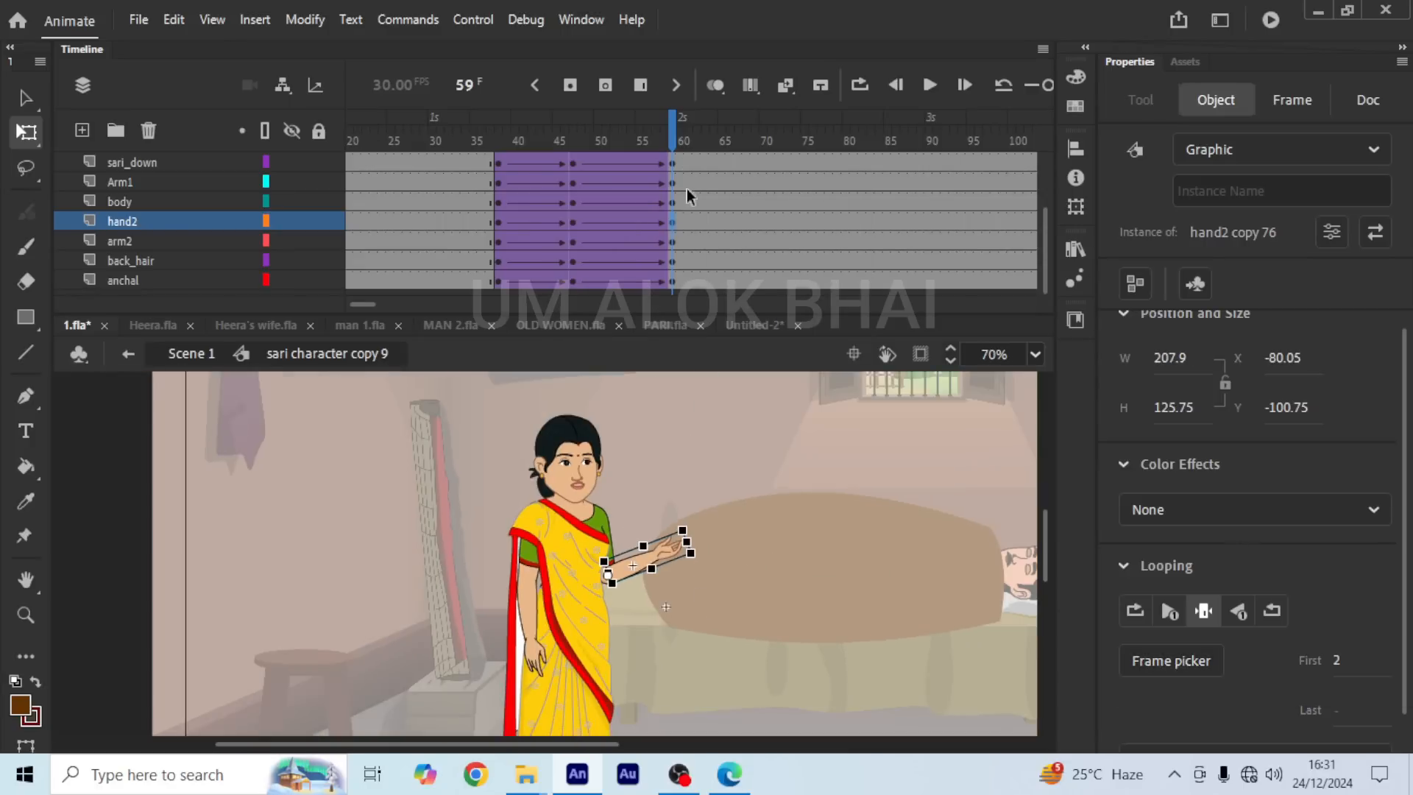
Step: Play back the raised-arm gesture from about frame 30
{"action": "left_click", "coordinate": [436, 140]}
{"action": "left_click", "coordinate": [932, 84]}
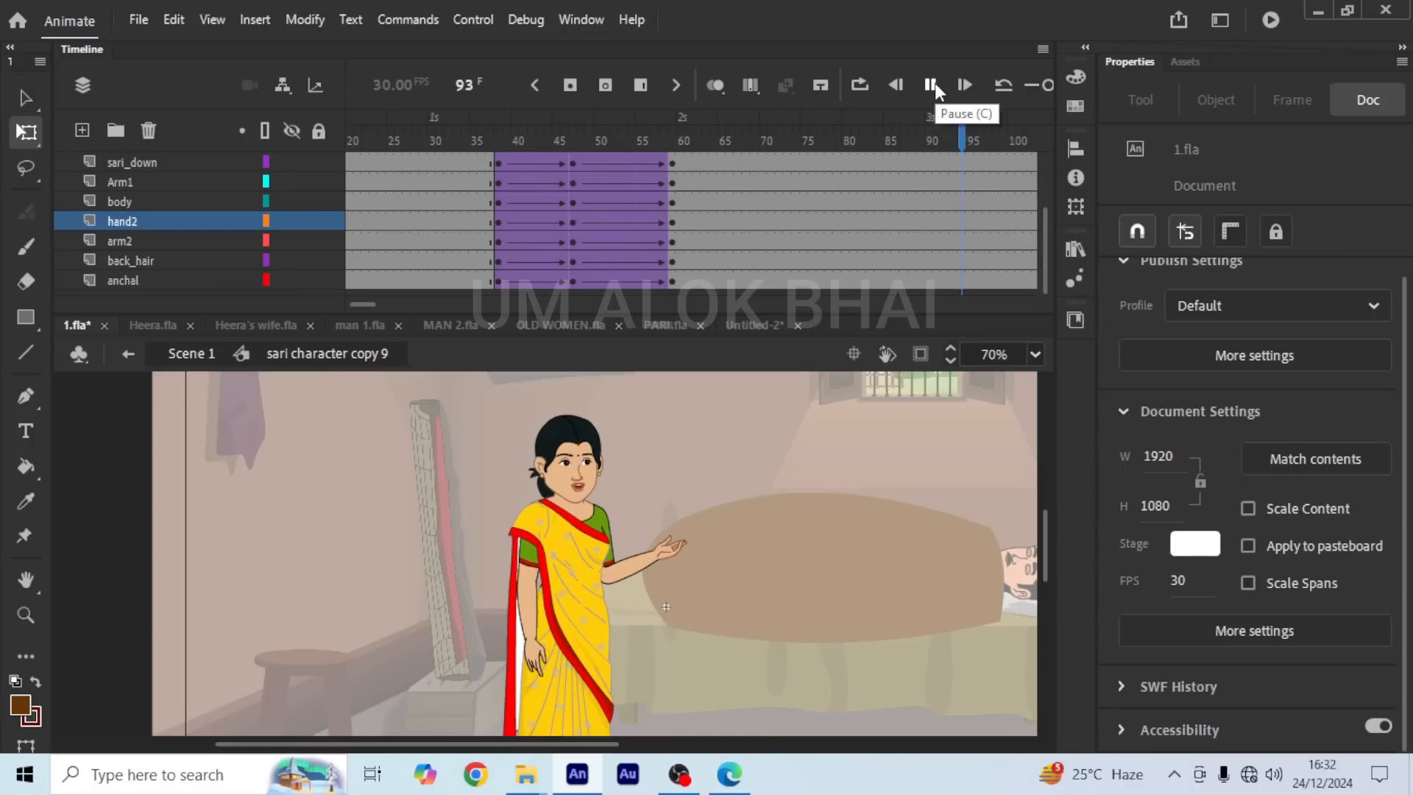
{"action": "left_click", "coordinate": [931, 84]}
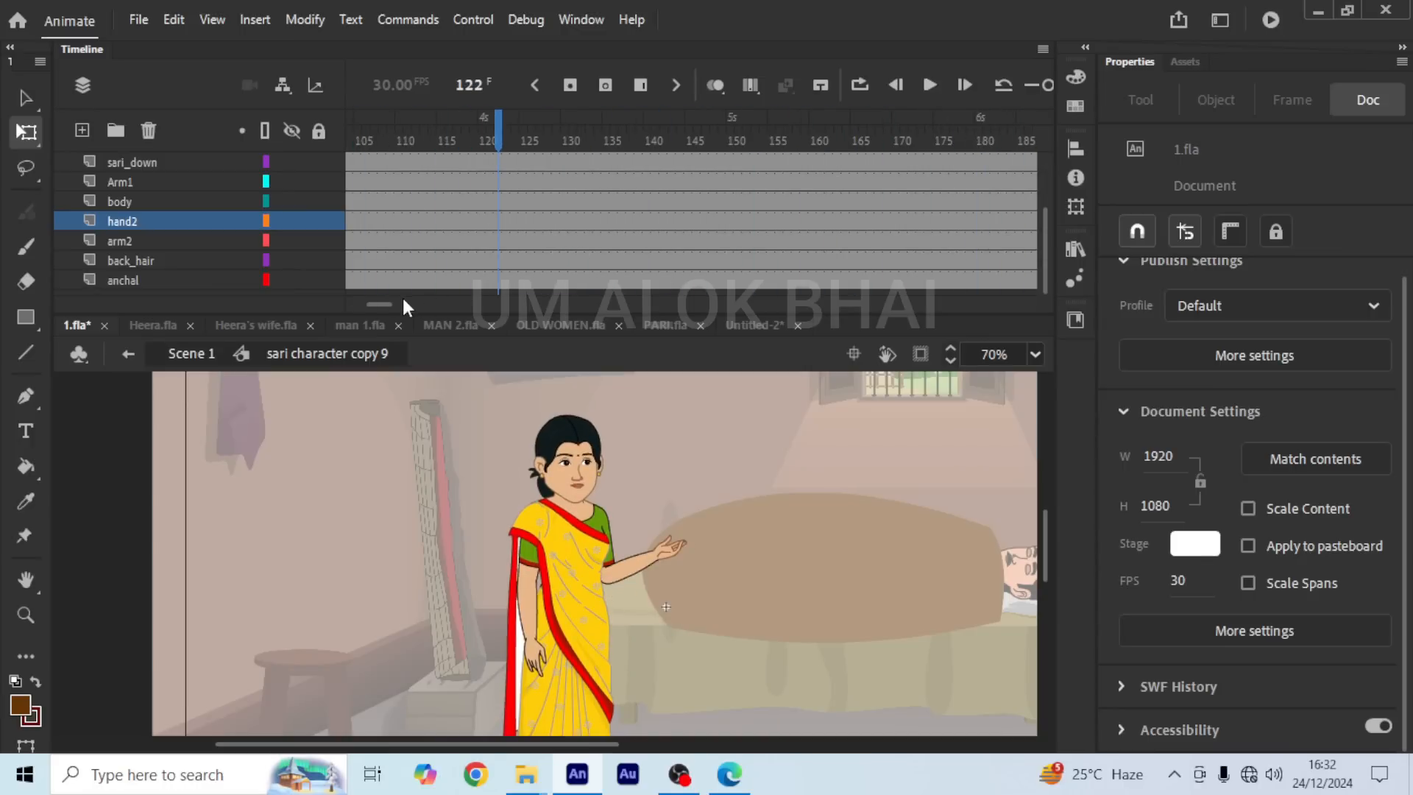
Step: Move the tweened frames 38 to 59 on all body-part layers to frame 195 and reverse their order
{"action": "left_click_drag", "start_coordinate": [378, 302], "coordinate": [364, 303]}
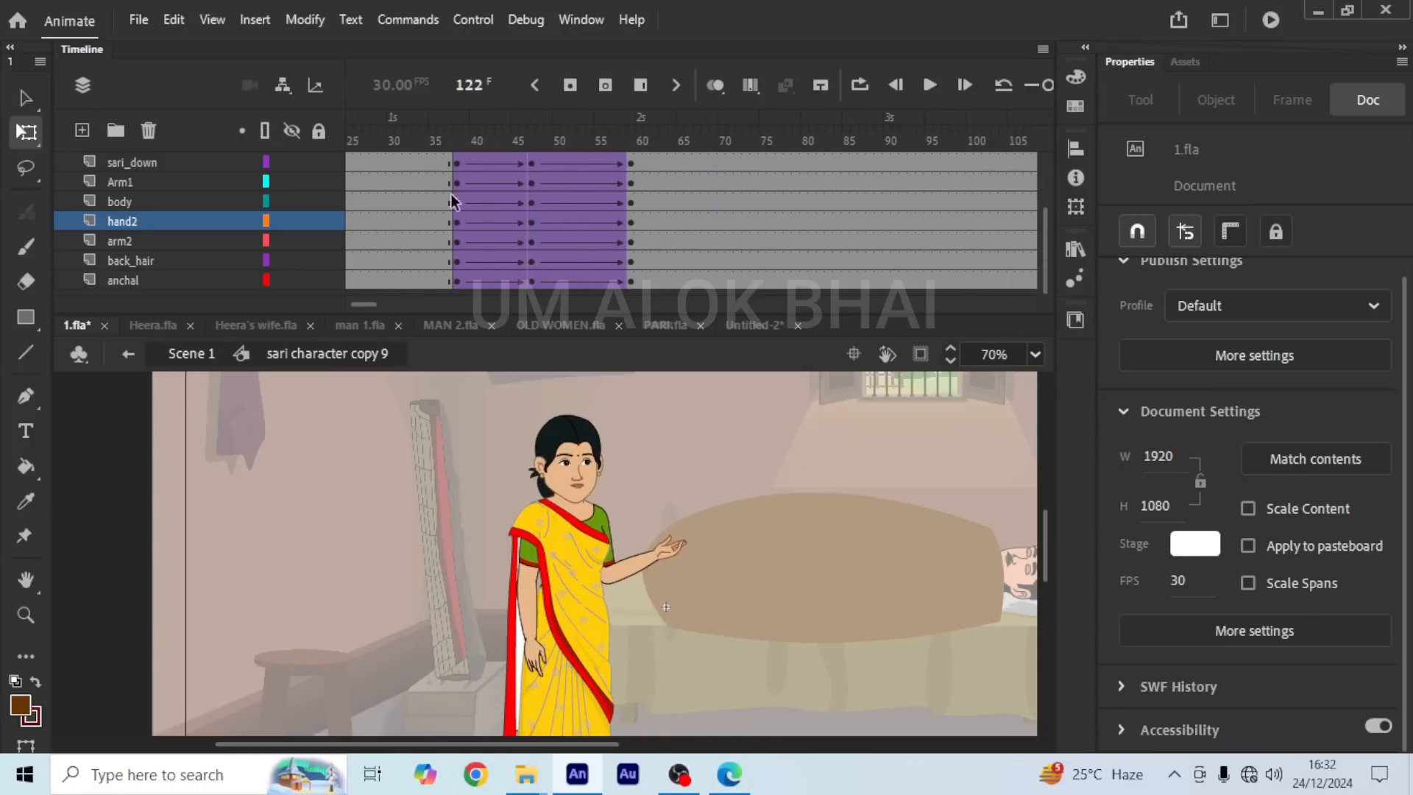
{"action": "scroll", "coordinate": [446, 177], "scroll_direction": "up", "scroll_amount": 3}
{"action": "left_click_drag", "start_coordinate": [456, 184], "coordinate": [609, 504]}
{"action": "scroll", "coordinate": [473, 208], "scroll_direction": "up", "scroll_amount": 3}
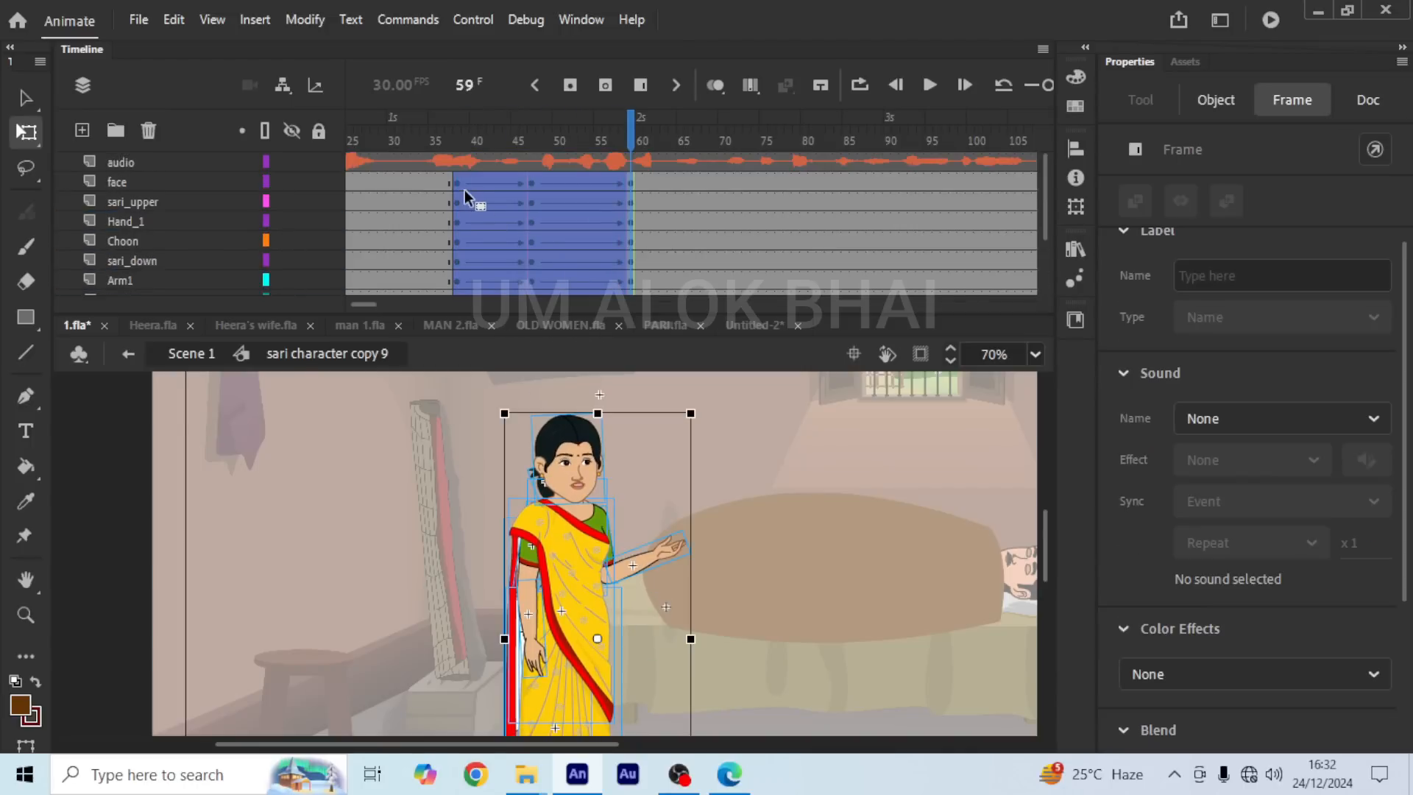
{"action": "left_click_drag", "start_coordinate": [457, 178], "coordinate": [721, 178]}
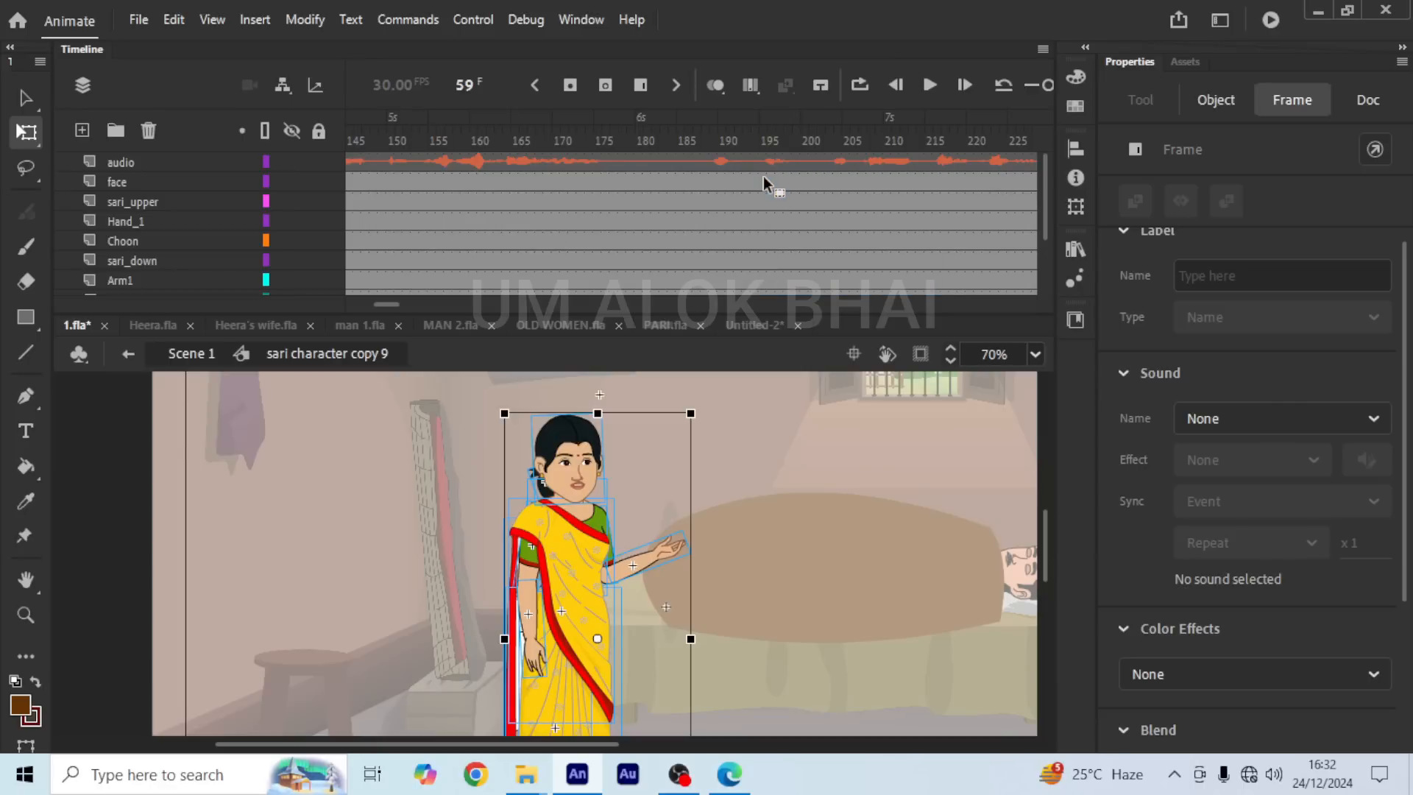
{"action": "left_click", "coordinate": [762, 175]}
{"action": "right_click", "coordinate": [763, 176]}
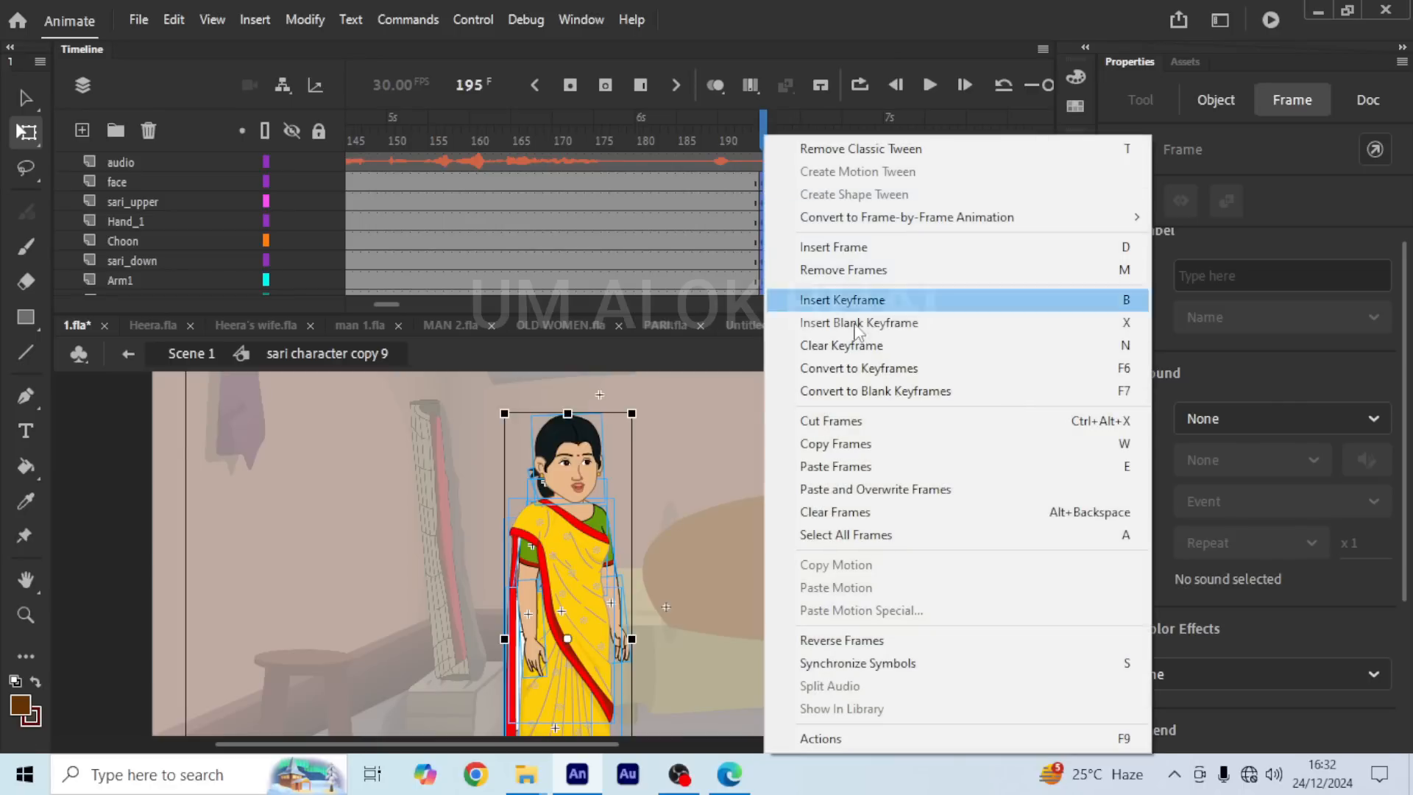
{"action": "left_click", "coordinate": [837, 634]}
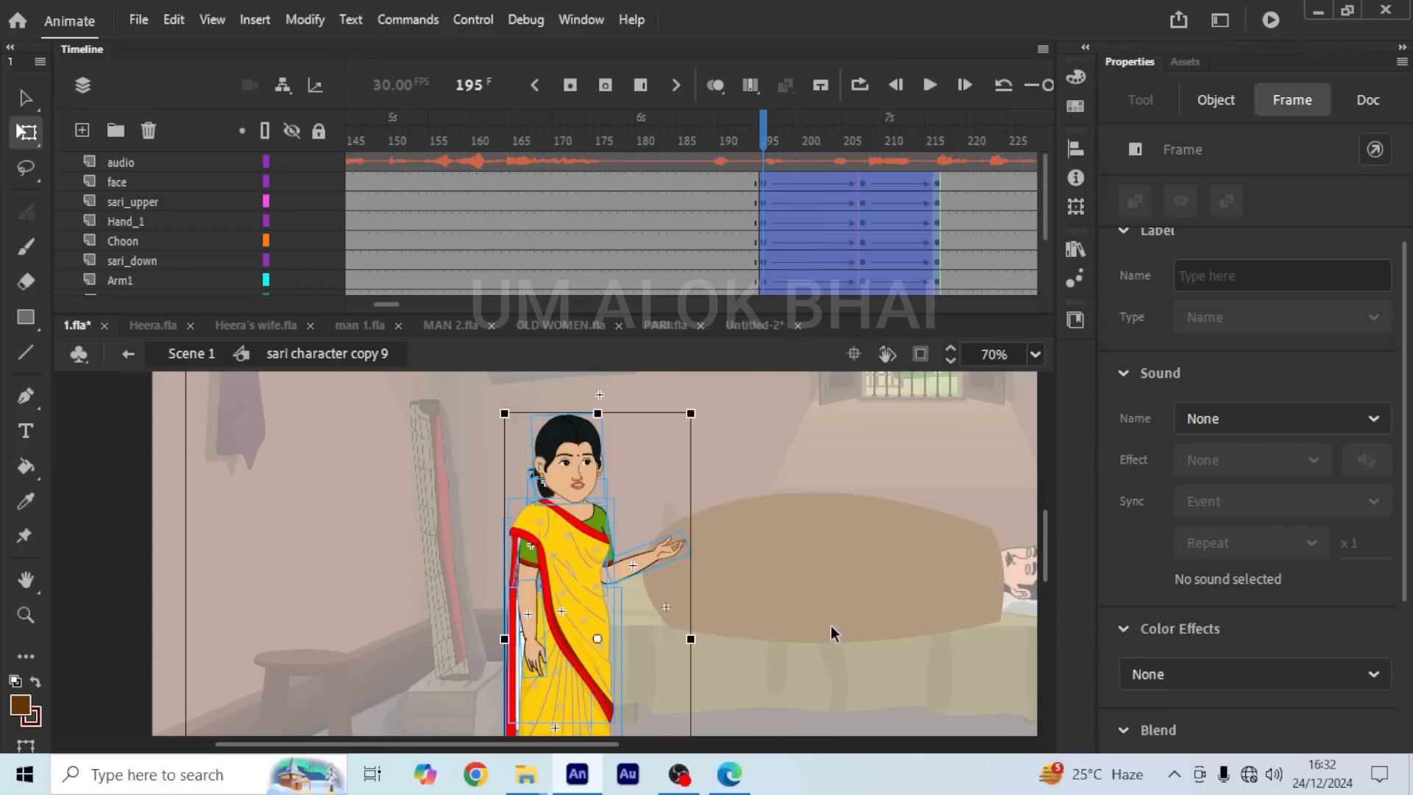
Step: Select all frames on every layer and synchronize their symbols
{"action": "mouse_move", "coordinate": [763, 138]}
{"action": "left_mouse_down"}
{"action": "mouse_move", "coordinate": [890, 152]}
{"action": "mouse_move", "coordinate": [740, 152]}
{"action": "left_mouse_up"}
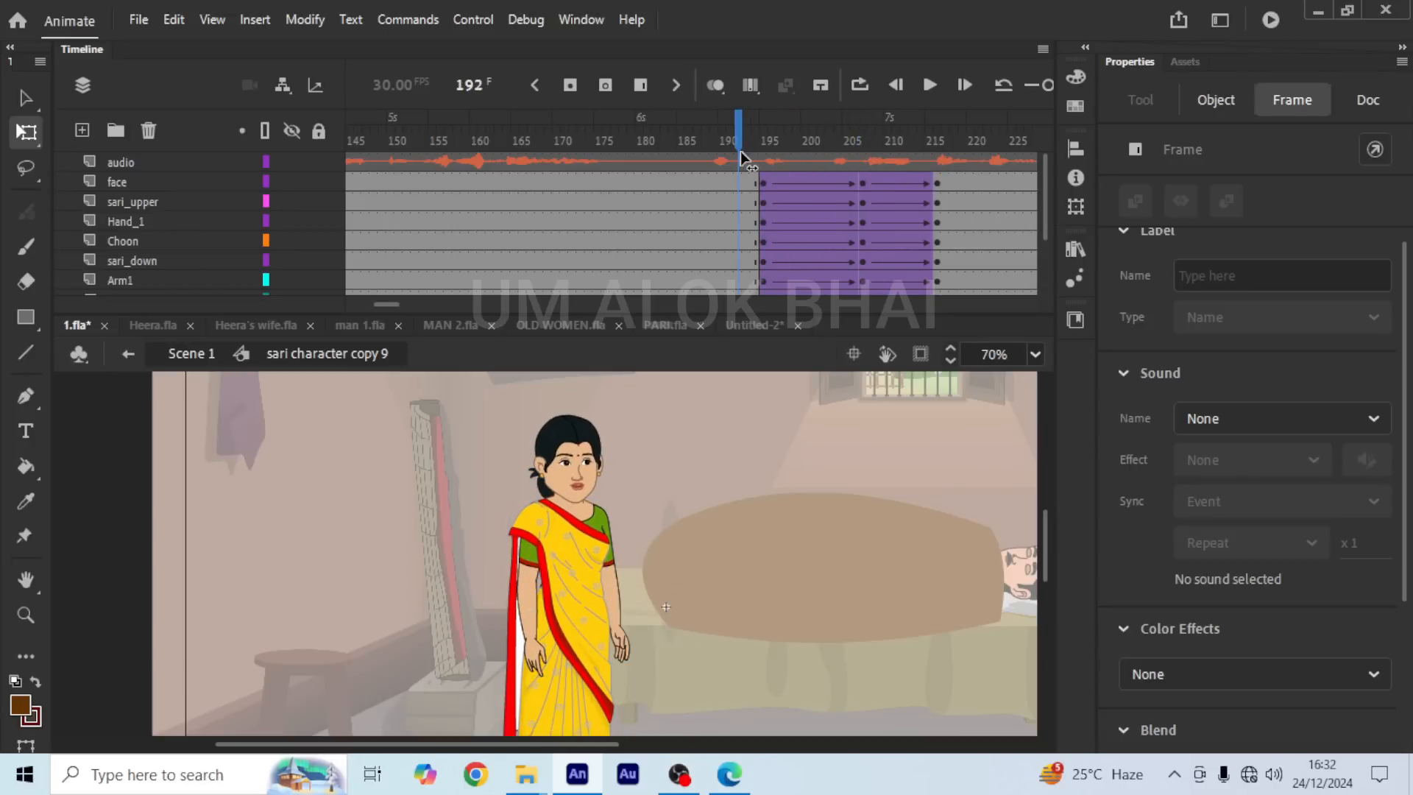
{"action": "left_click", "coordinate": [622, 201]}
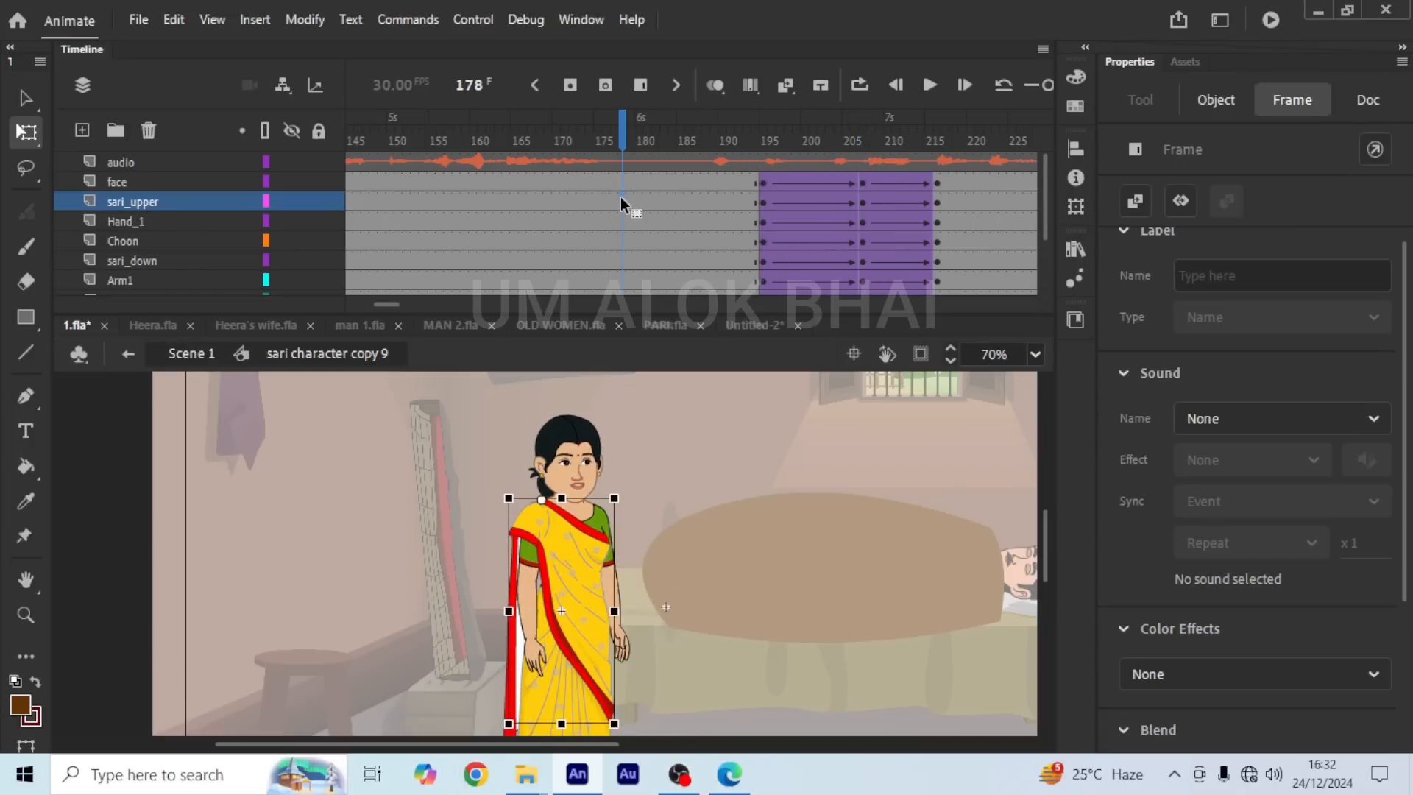
{"action": "right_click", "coordinate": [622, 201]}
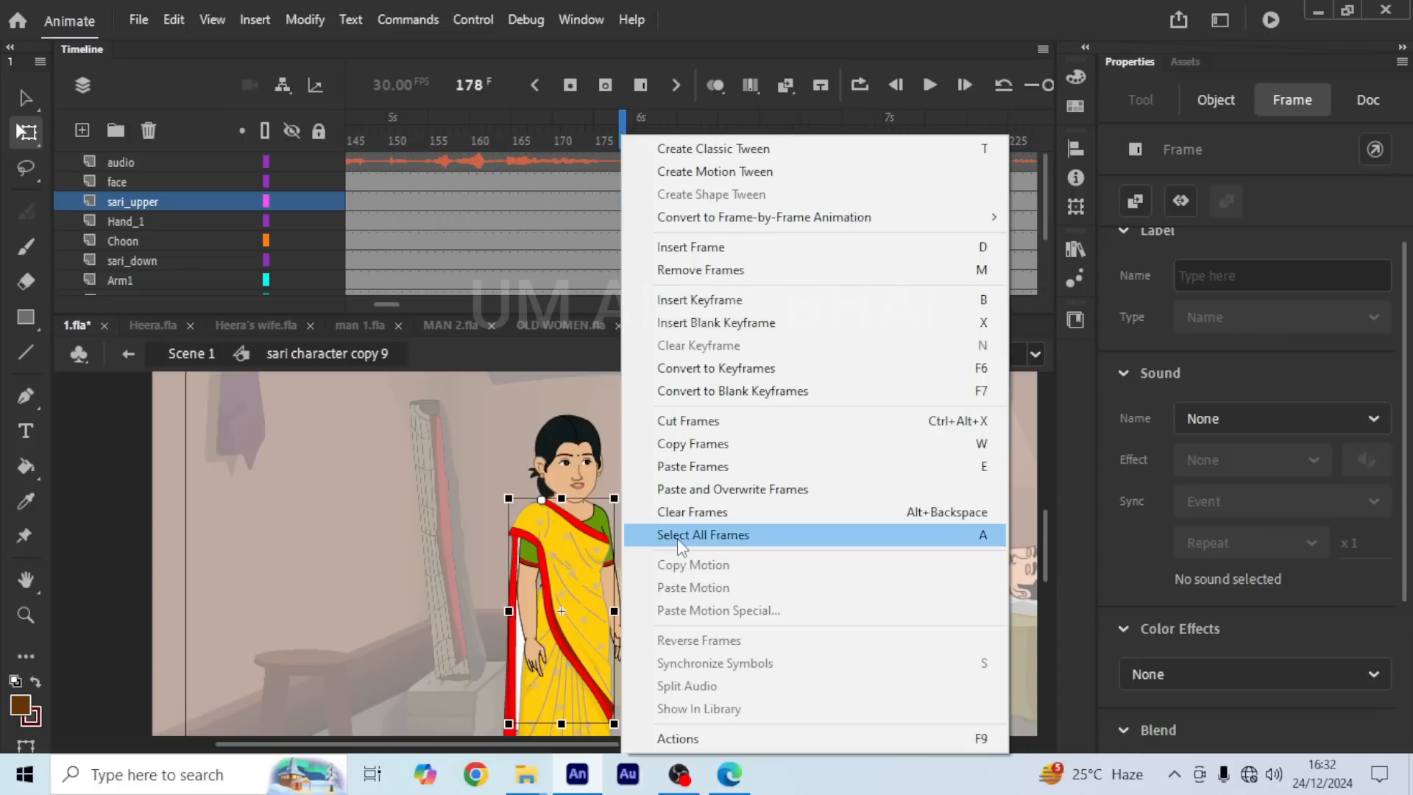
{"action": "left_click", "coordinate": [679, 532]}
{"action": "right_click", "coordinate": [639, 223]}
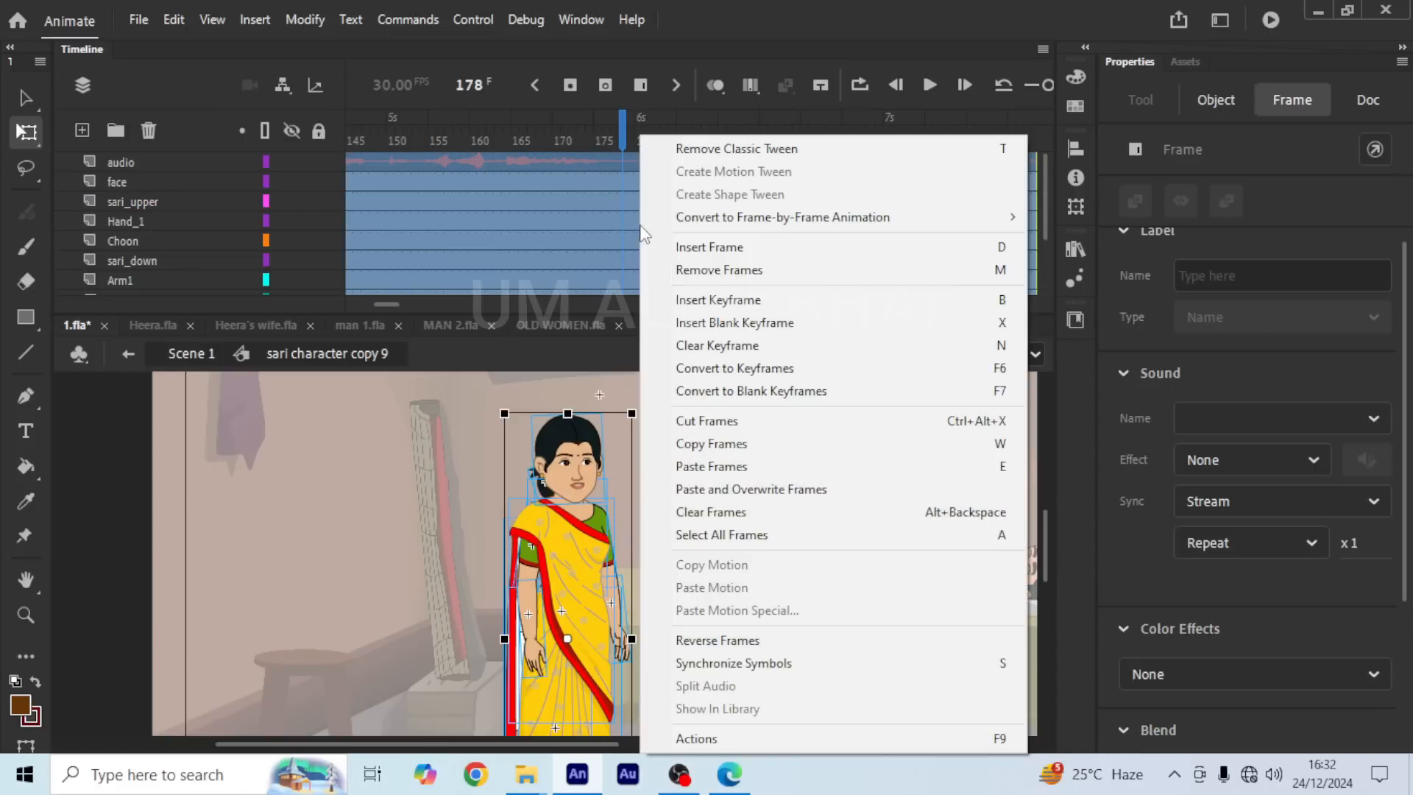
{"action": "left_click", "coordinate": [736, 657]}
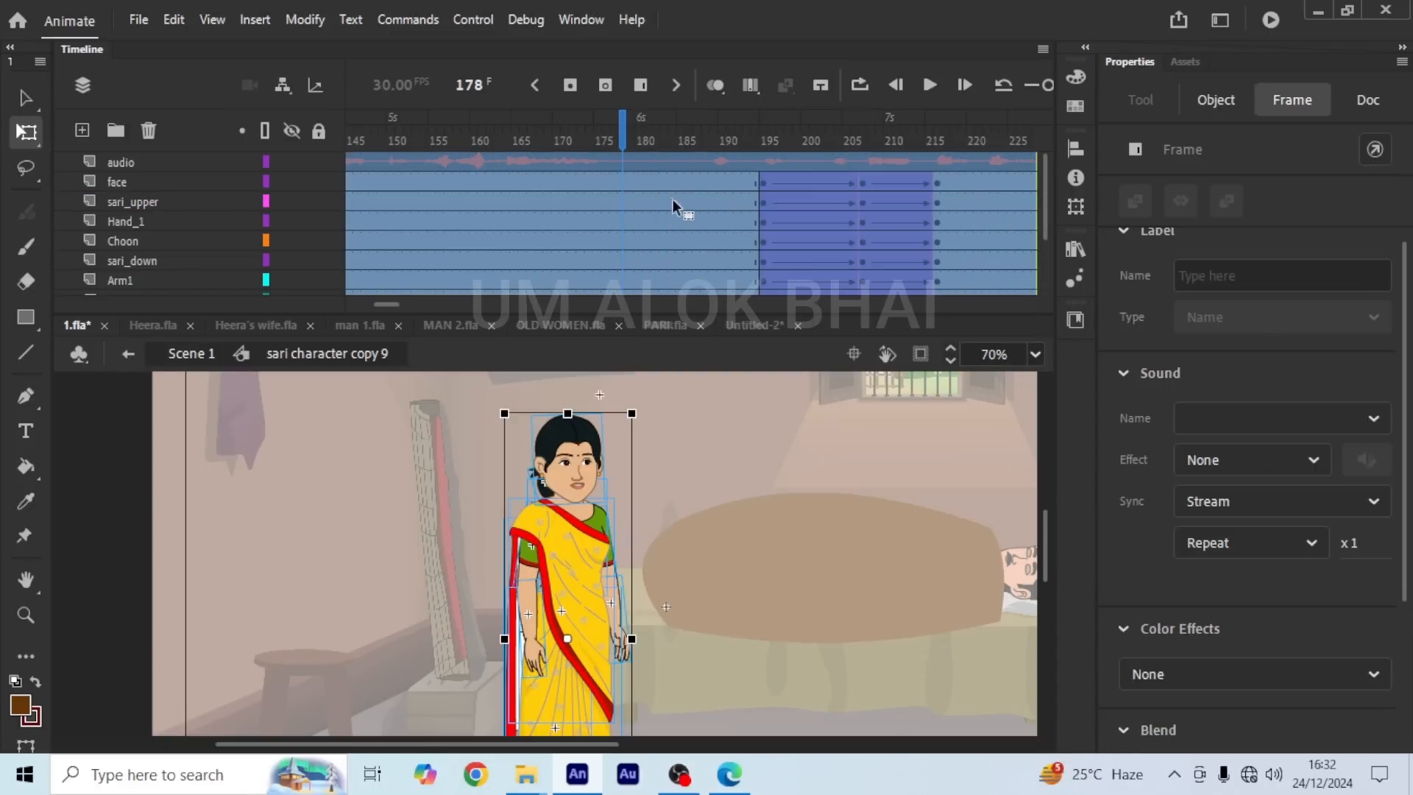
Step: Place the tweened frames from 195 to 216 on all body-part layers back at frame 37
{"action": "left_click_drag", "start_coordinate": [387, 306], "coordinate": [346, 302]}
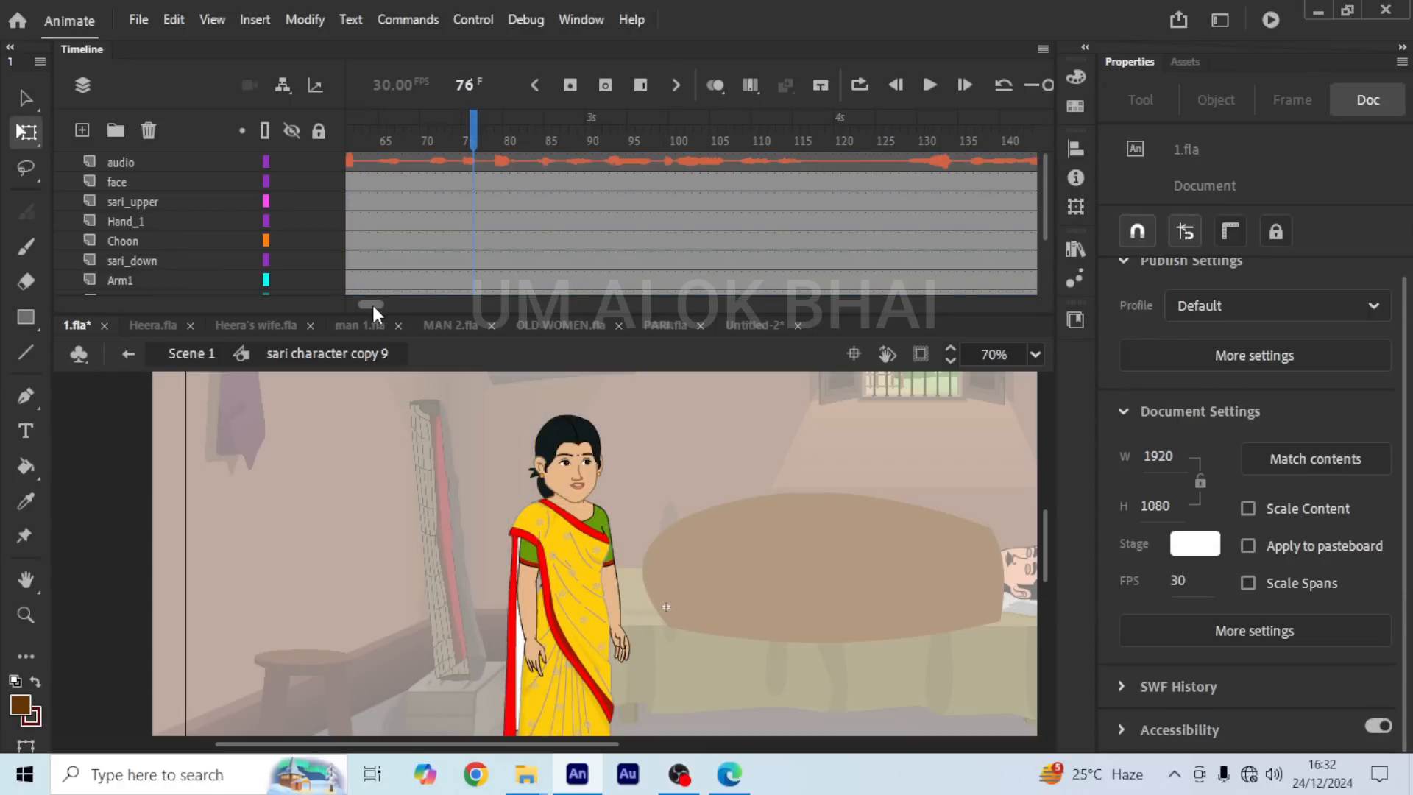
{"action": "mouse_move", "coordinate": [373, 302]}
{"action": "left_mouse_down"}
{"action": "mouse_move", "coordinate": [396, 306]}
{"action": "mouse_move", "coordinate": [367, 306]}
{"action": "left_mouse_up"}
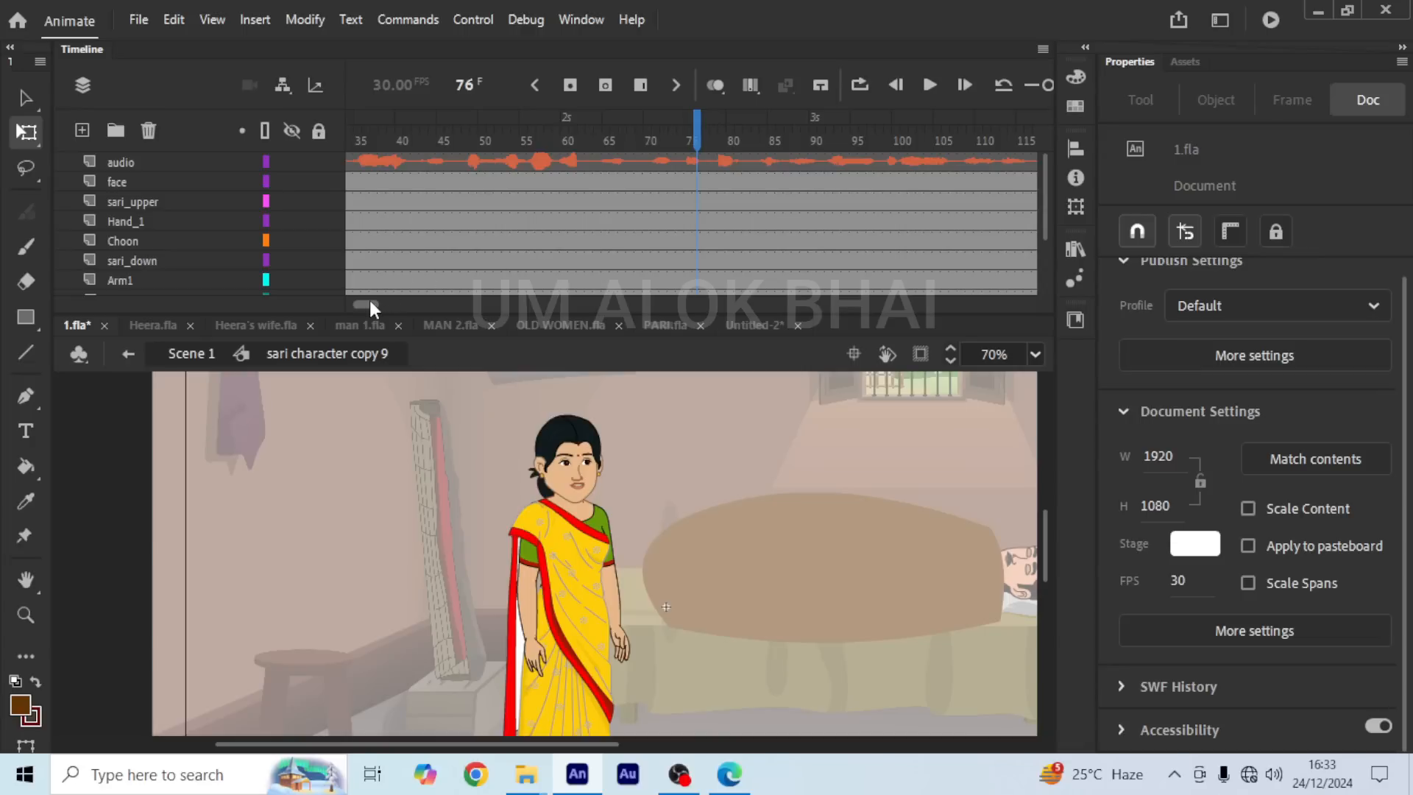
{"action": "left_click_drag", "start_coordinate": [369, 301], "coordinate": [399, 300]}
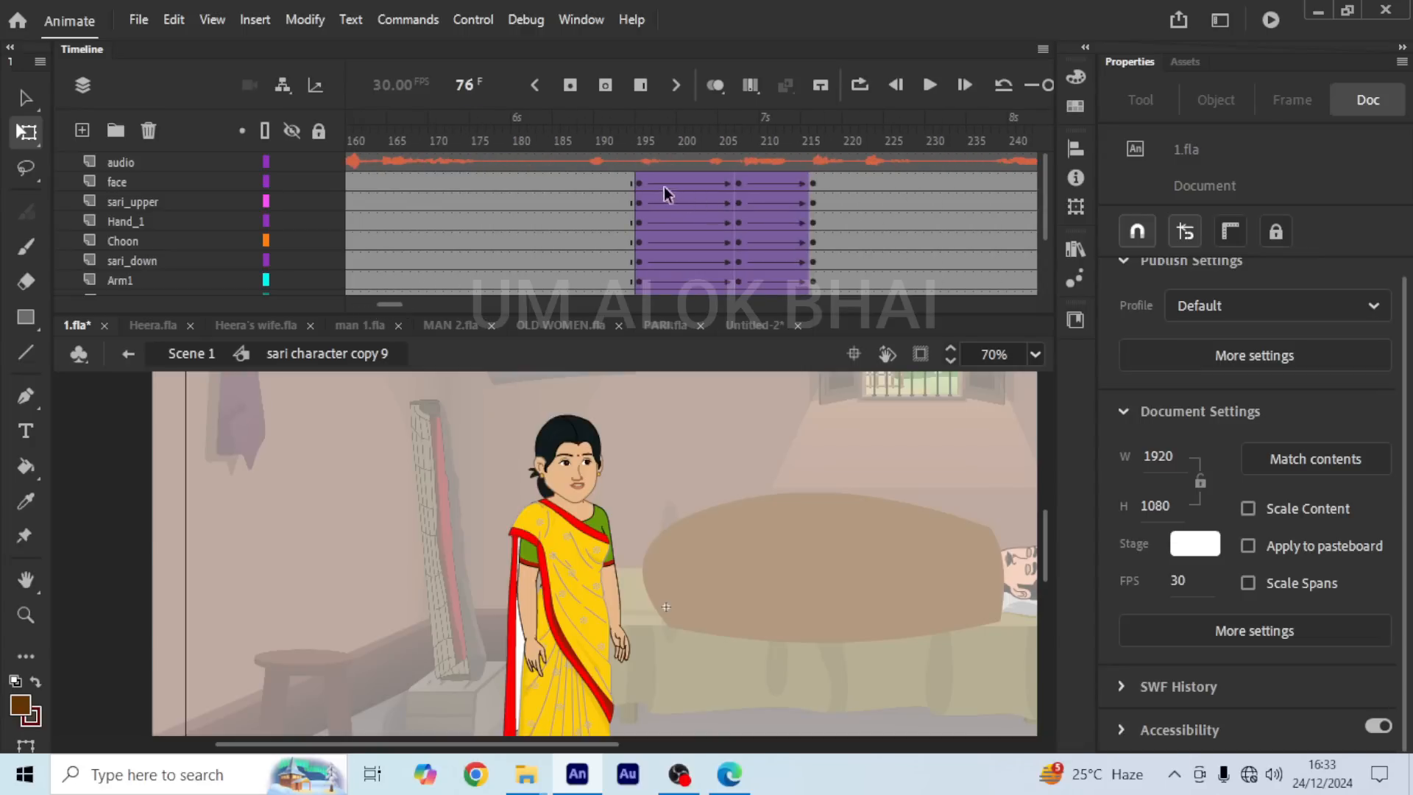
{"action": "left_click_drag", "start_coordinate": [642, 183], "coordinate": [776, 218]}
{"action": "scroll", "coordinate": [774, 208], "scroll_direction": "up", "scroll_amount": 1}
{"action": "left_click_drag", "start_coordinate": [719, 178], "coordinate": [612, 179]}
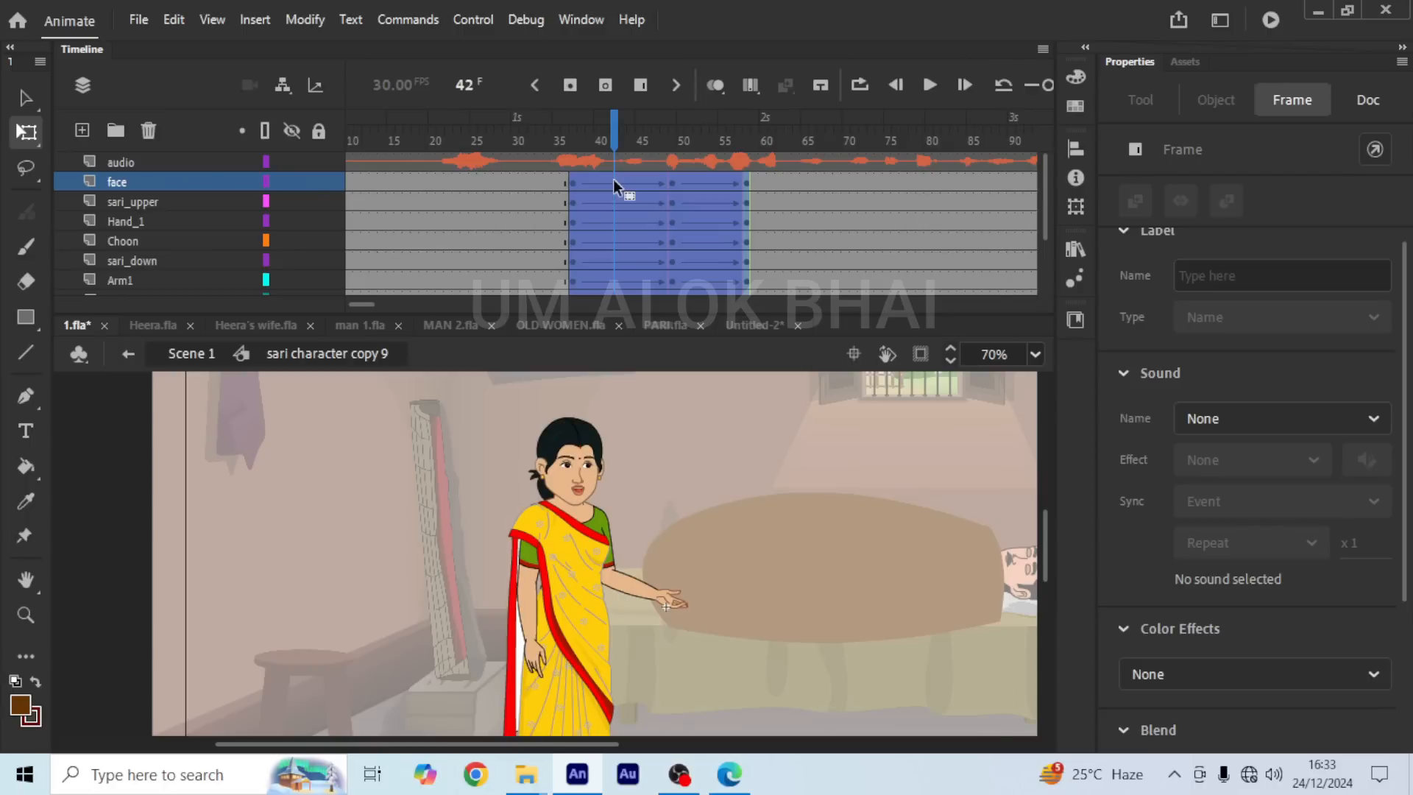
Step: Reverse the order of frames 37 to 58 on all body-part layers from face to anchal
{"action": "right_click", "coordinate": [612, 178]}
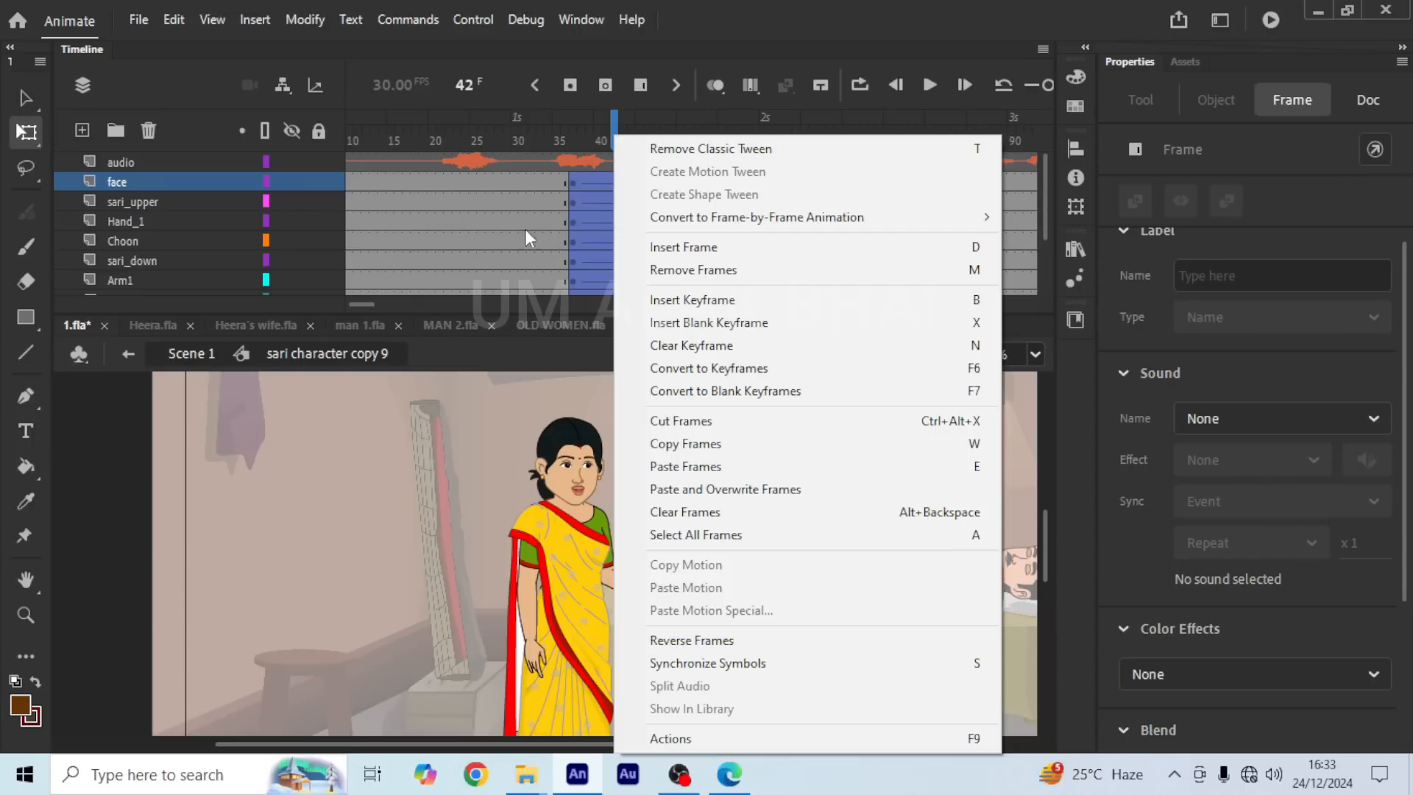
{"action": "left_click", "coordinate": [495, 224]}
{"action": "left_click", "coordinate": [517, 124]}
{"action": "left_click_drag", "start_coordinate": [517, 124], "coordinate": [557, 125]}
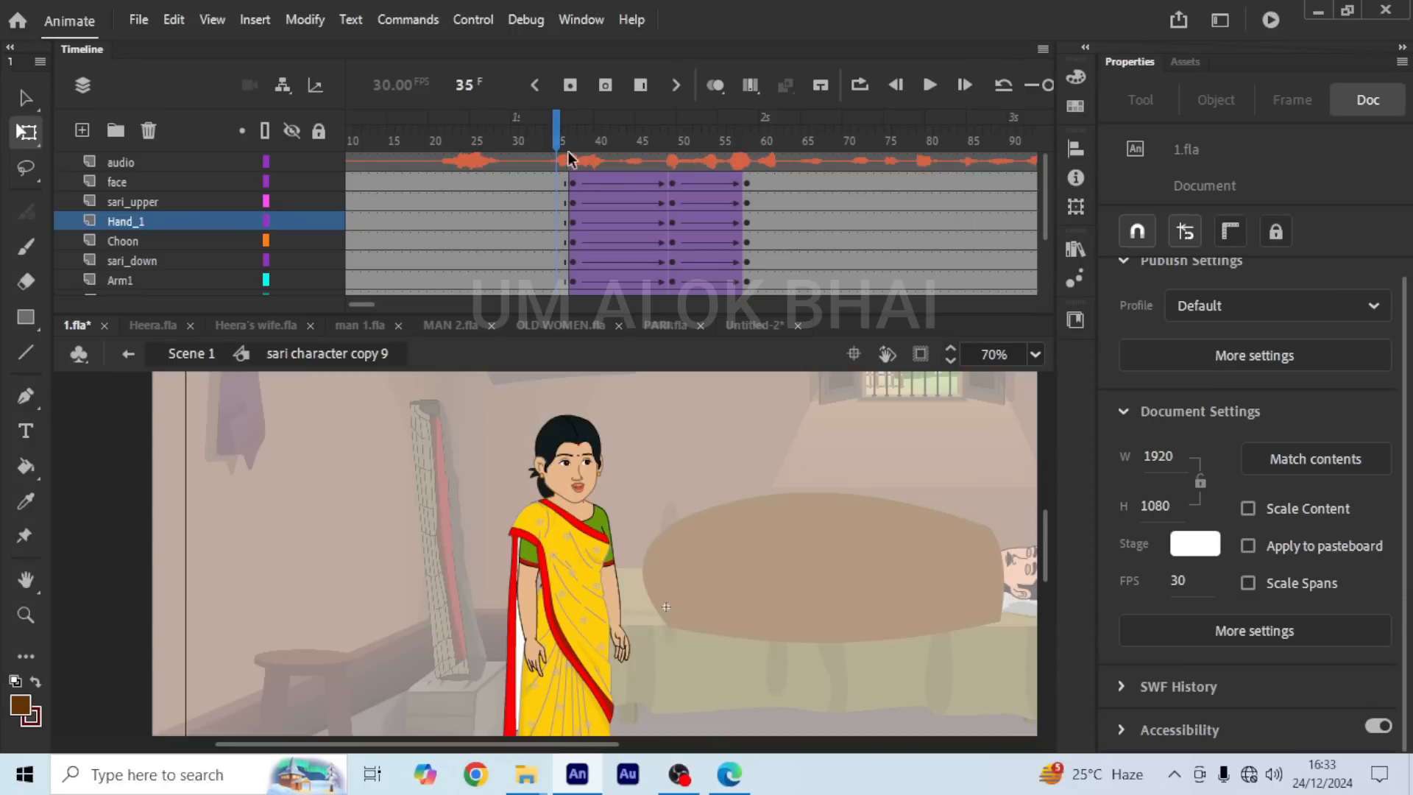
{"action": "left_click_drag", "start_coordinate": [562, 125], "coordinate": [748, 421]}
{"action": "right_click", "coordinate": [696, 281]}
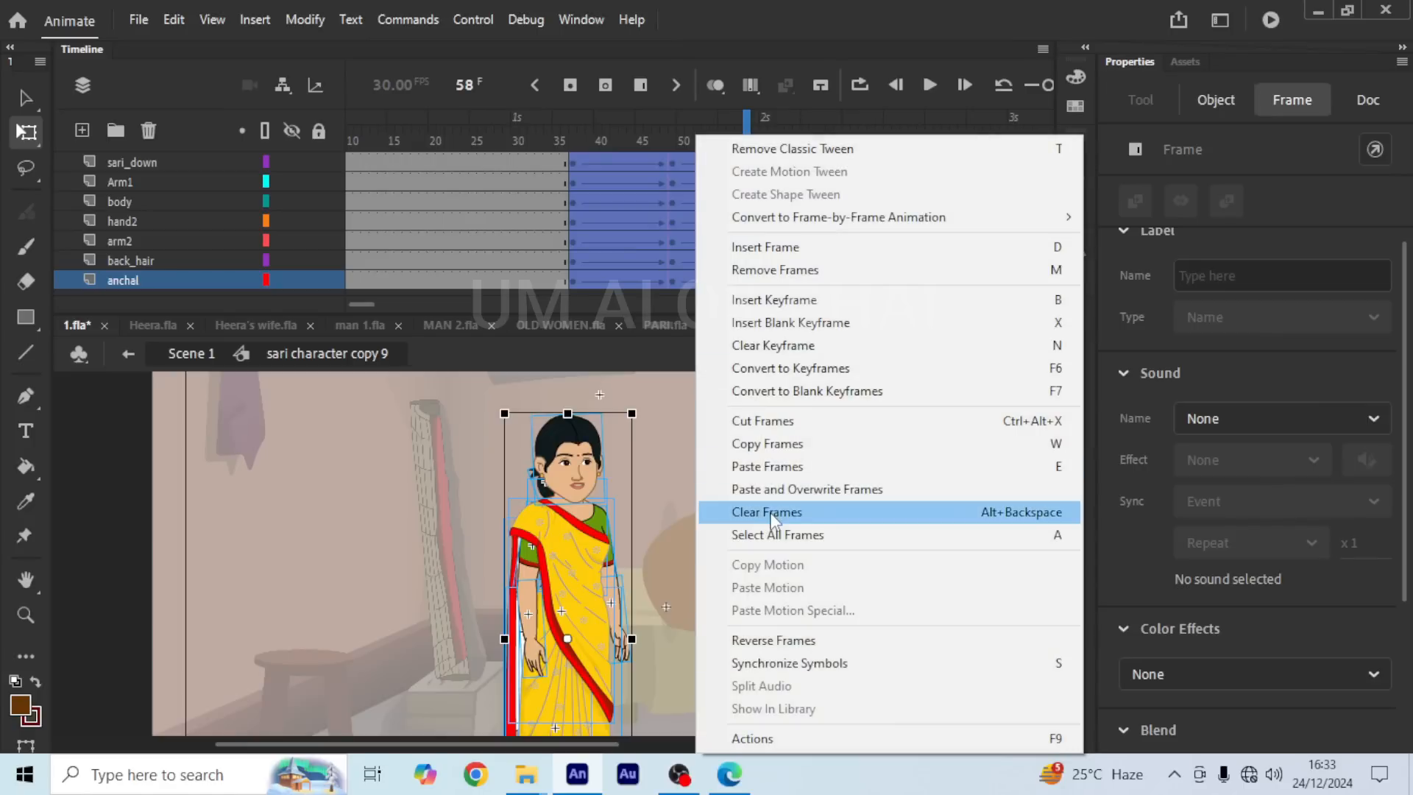
{"action": "left_click", "coordinate": [776, 640]}
{"action": "scroll", "coordinate": [643, 271], "scroll_direction": "up", "scroll_amount": 3}
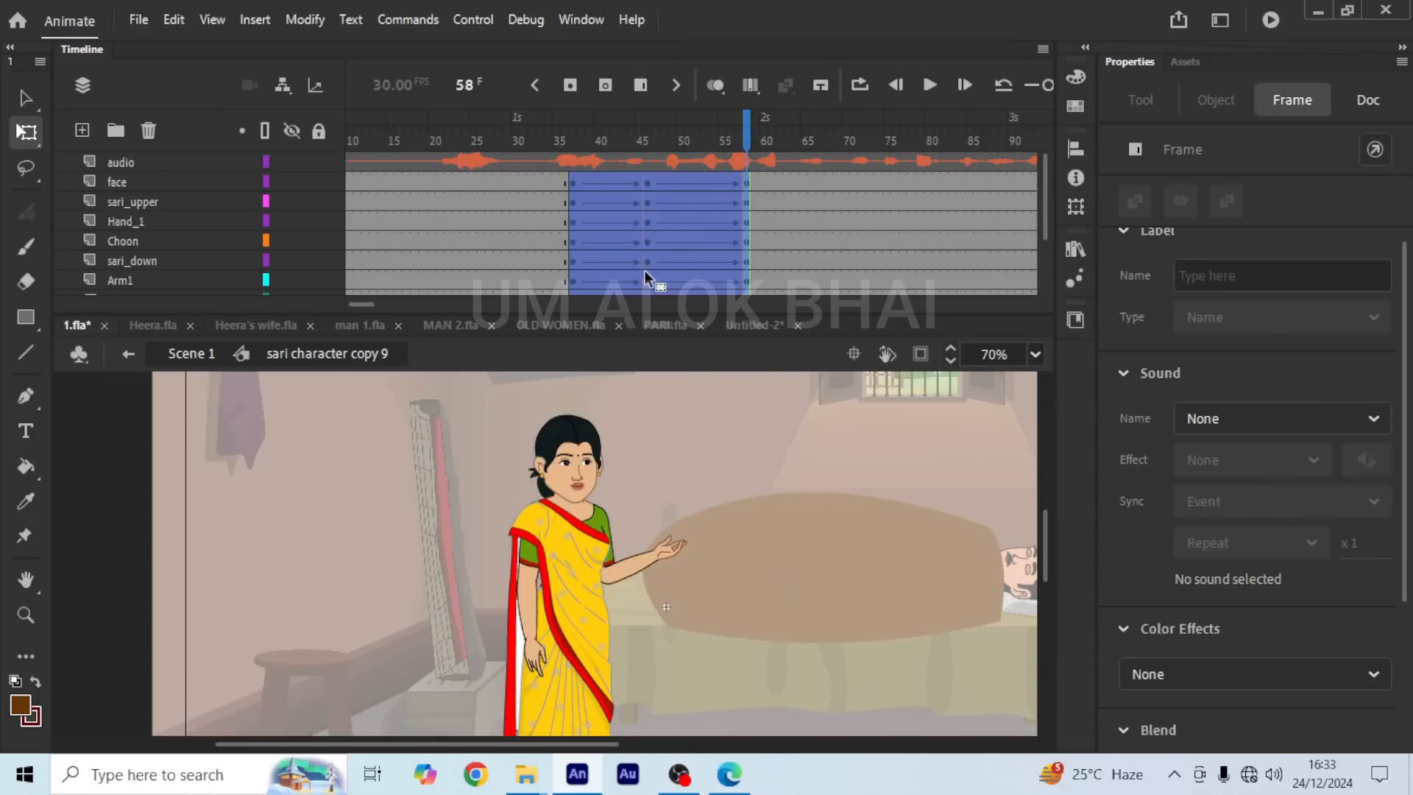
Step: Select all frames on every layer of the sari character symbol and synchronize their symbols
{"action": "key", "text": "ctrl+alt+a"}
{"action": "left_click", "coordinate": [581, 136]}
{"action": "right_click", "coordinate": [789, 201]}
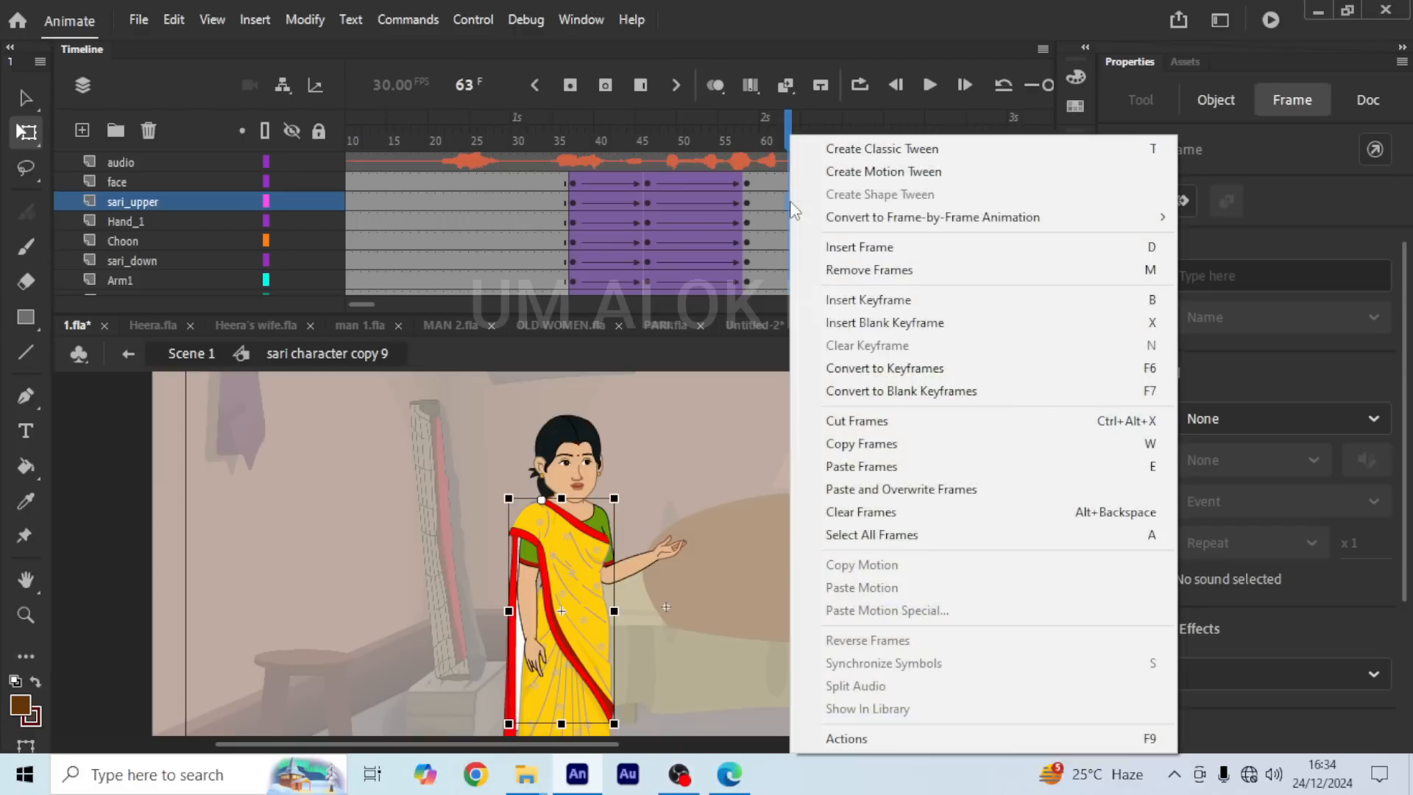
{"action": "left_click", "coordinate": [858, 532]}
{"action": "right_click", "coordinate": [797, 261]}
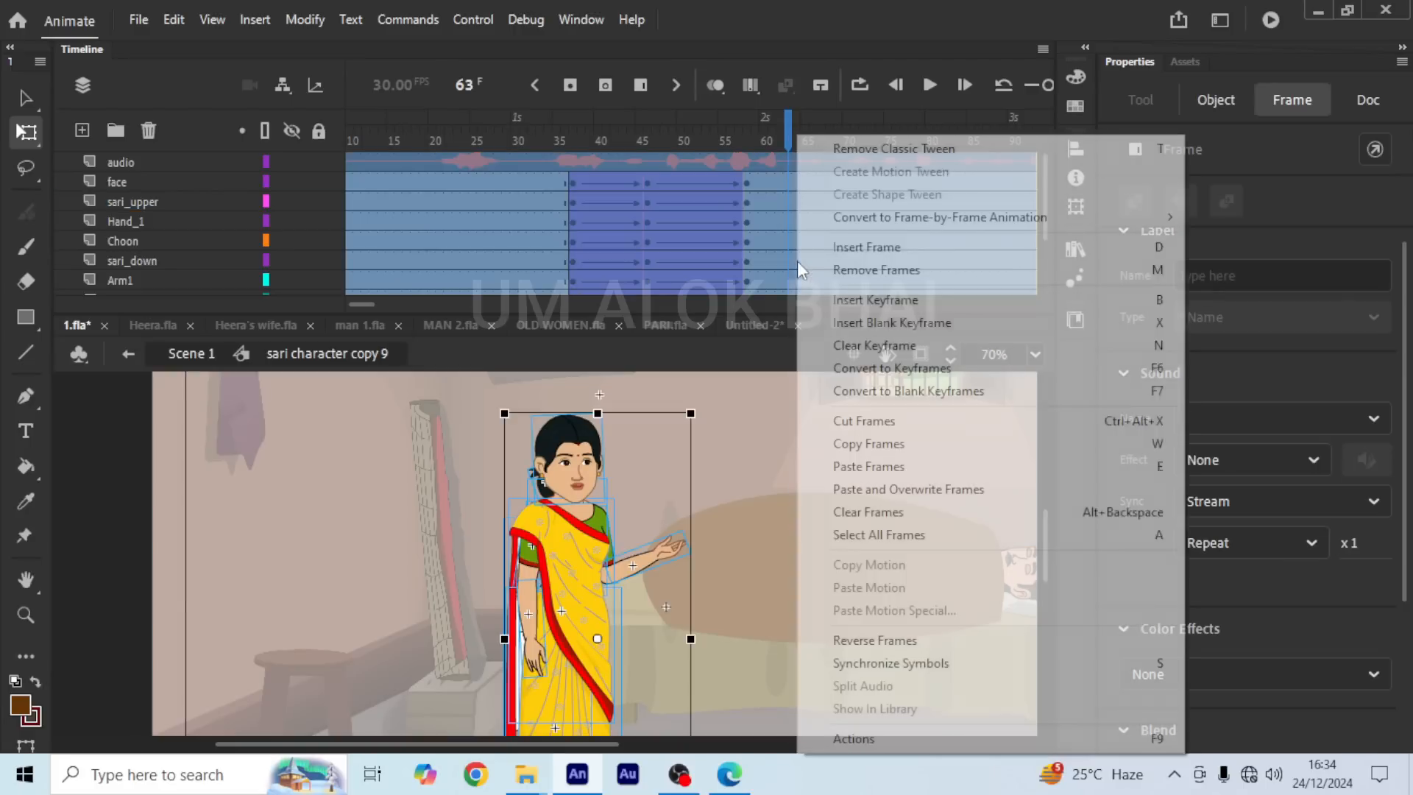
{"action": "left_click", "coordinate": [858, 660]}
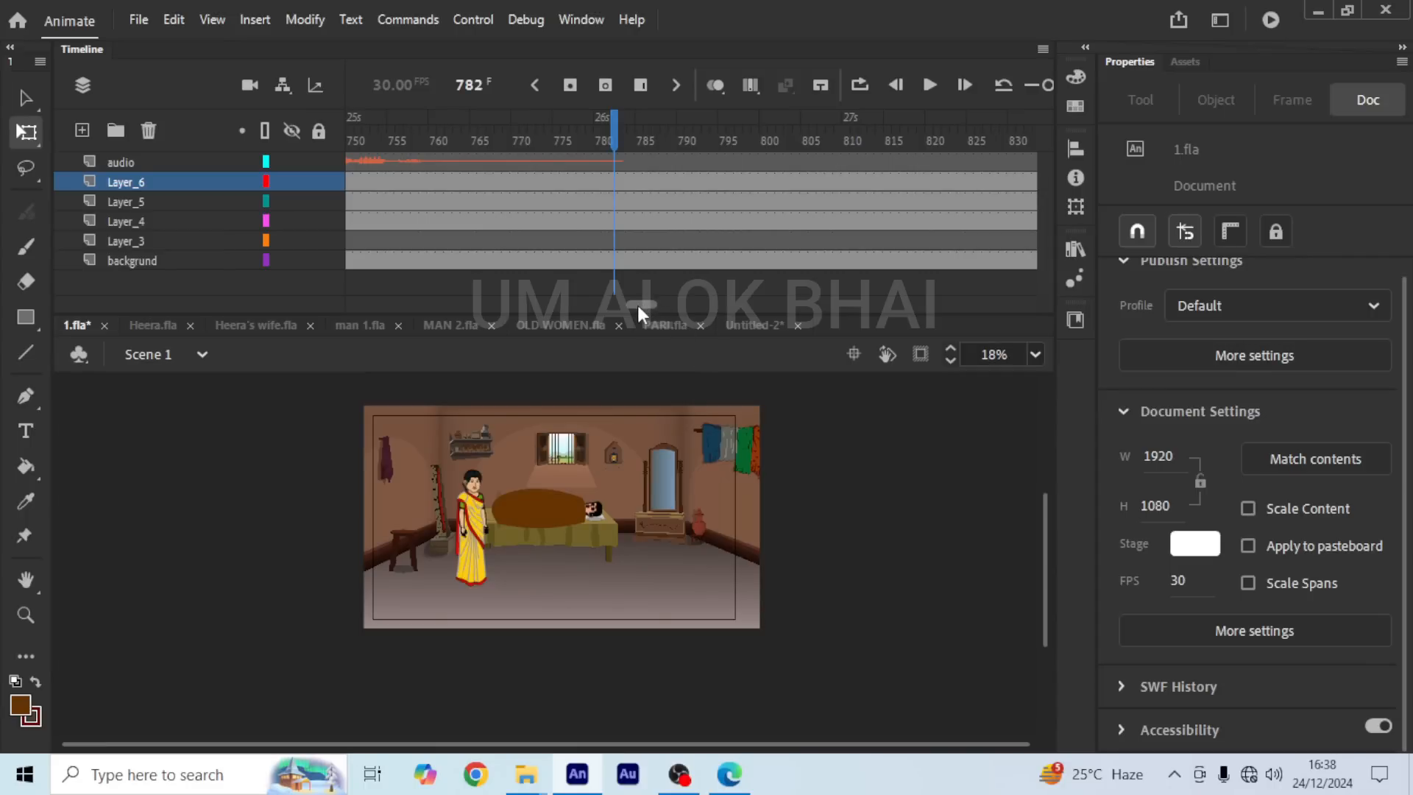
Step: Play the main scene from frame 1 to review the animation with its audio
{"action": "left_click_drag", "start_coordinate": [637, 302], "coordinate": [355, 236]}
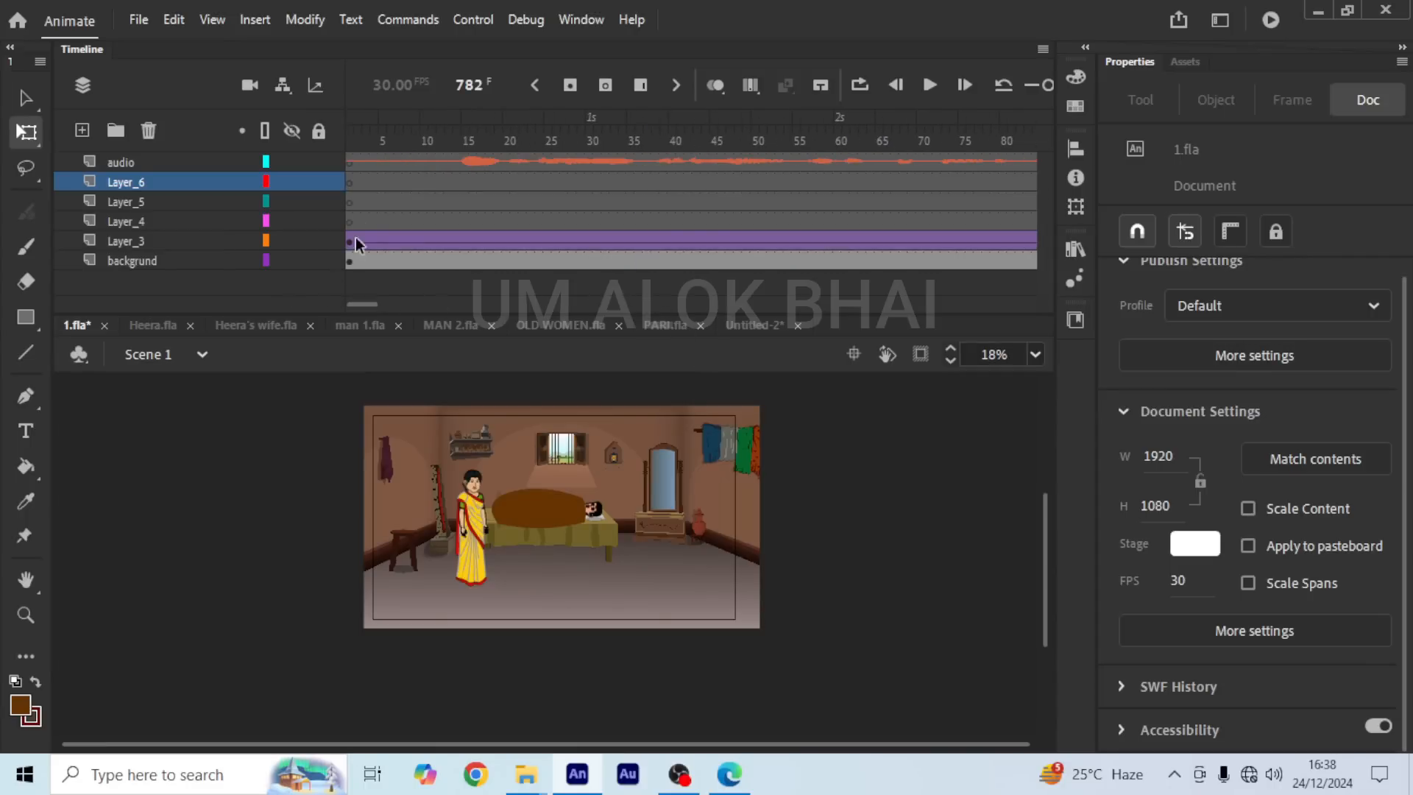
{"action": "left_click", "coordinate": [350, 138]}
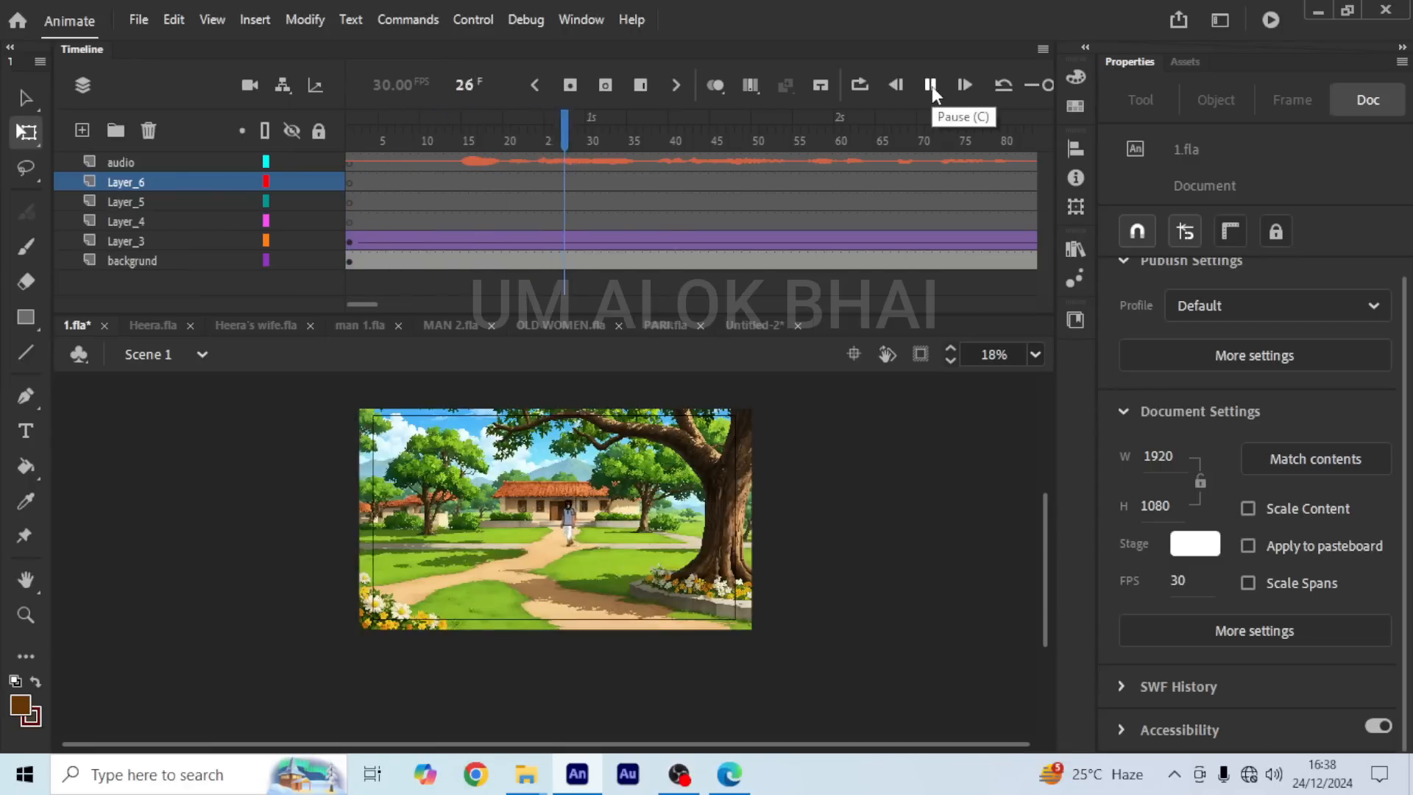
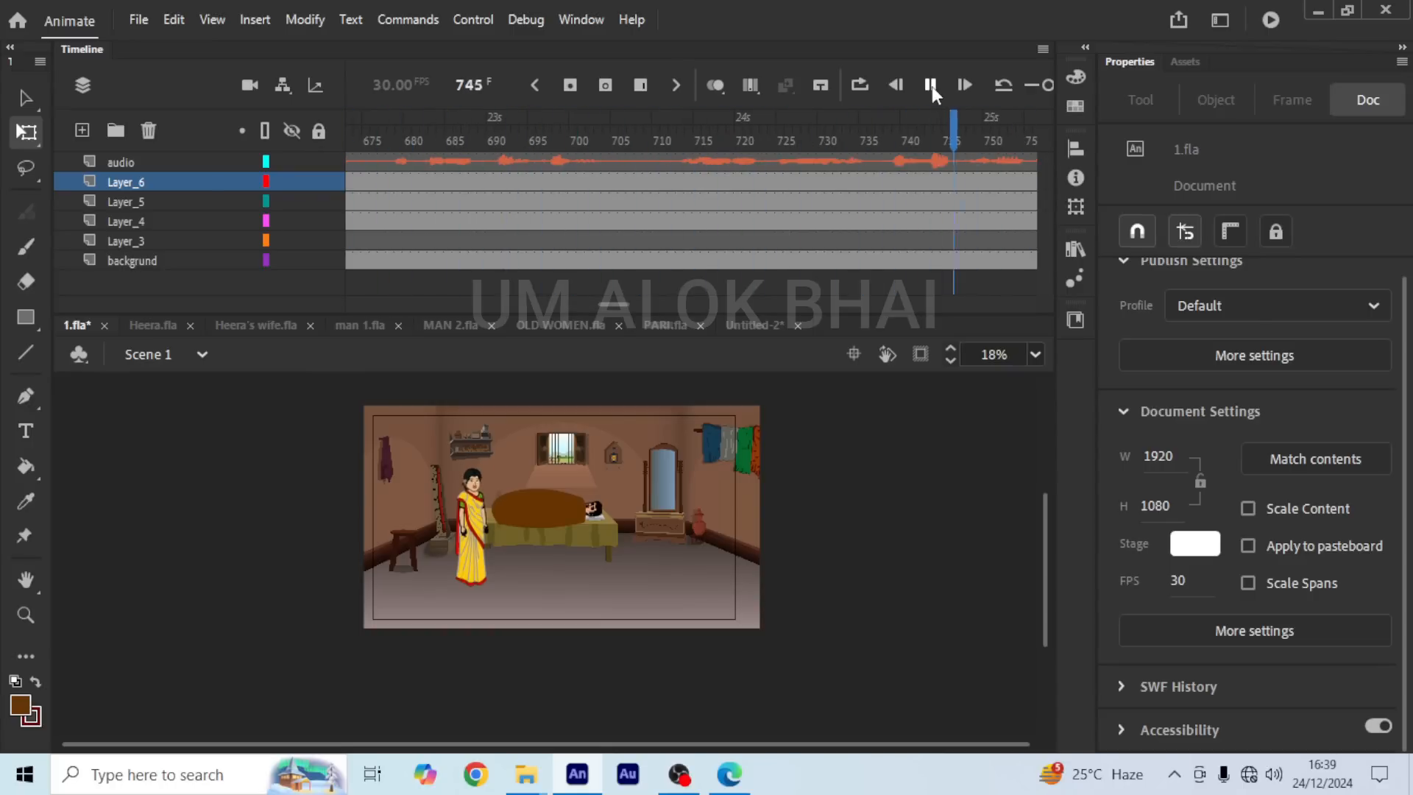
{"action": "left_click", "coordinate": [930, 85]}
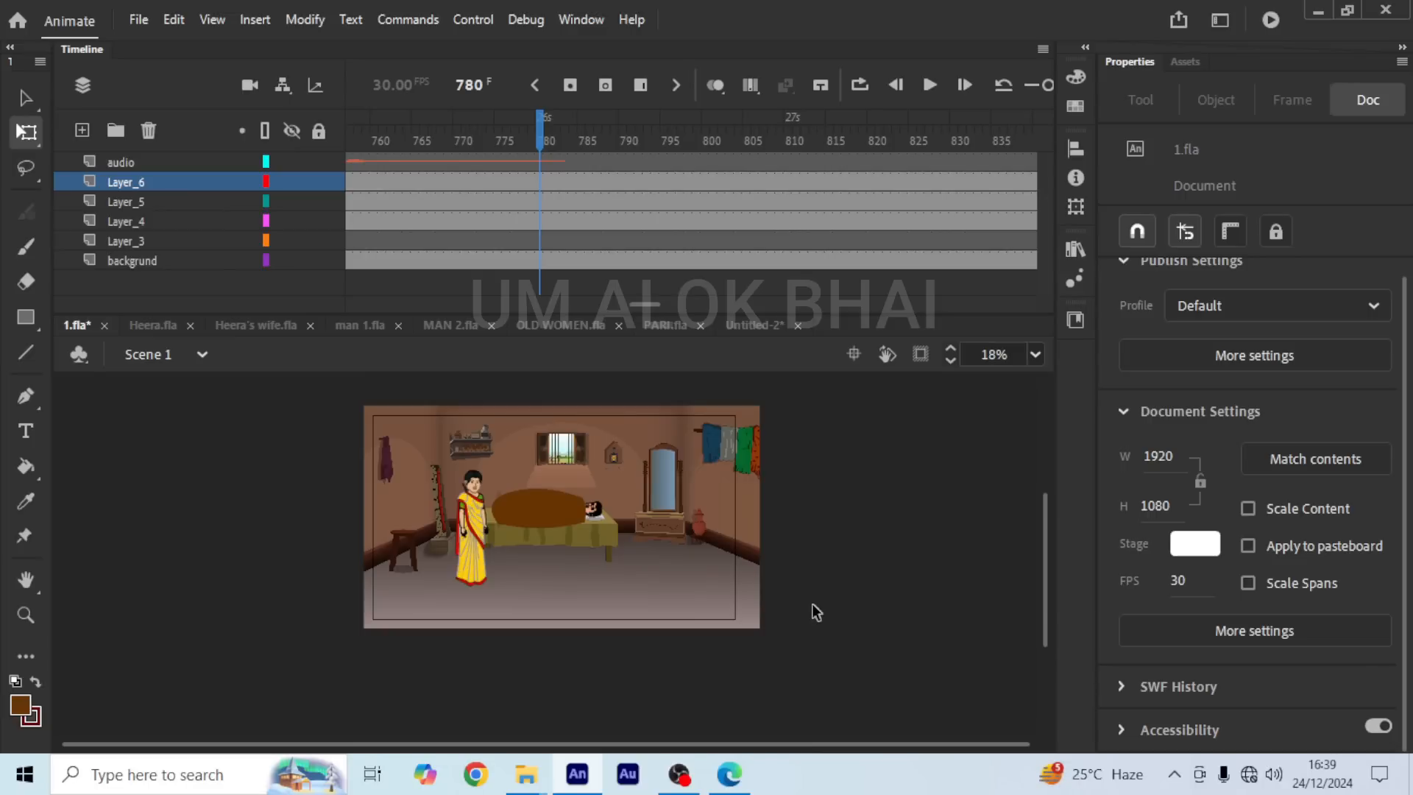
Step: Check the narration and dialogue lines in full story.pdf in the browser, and return to the animation
{"action": "left_click", "coordinate": [729, 774]}
{"action": "scroll", "coordinate": [616, 368], "scroll_direction": "up", "scroll_amount": 2}
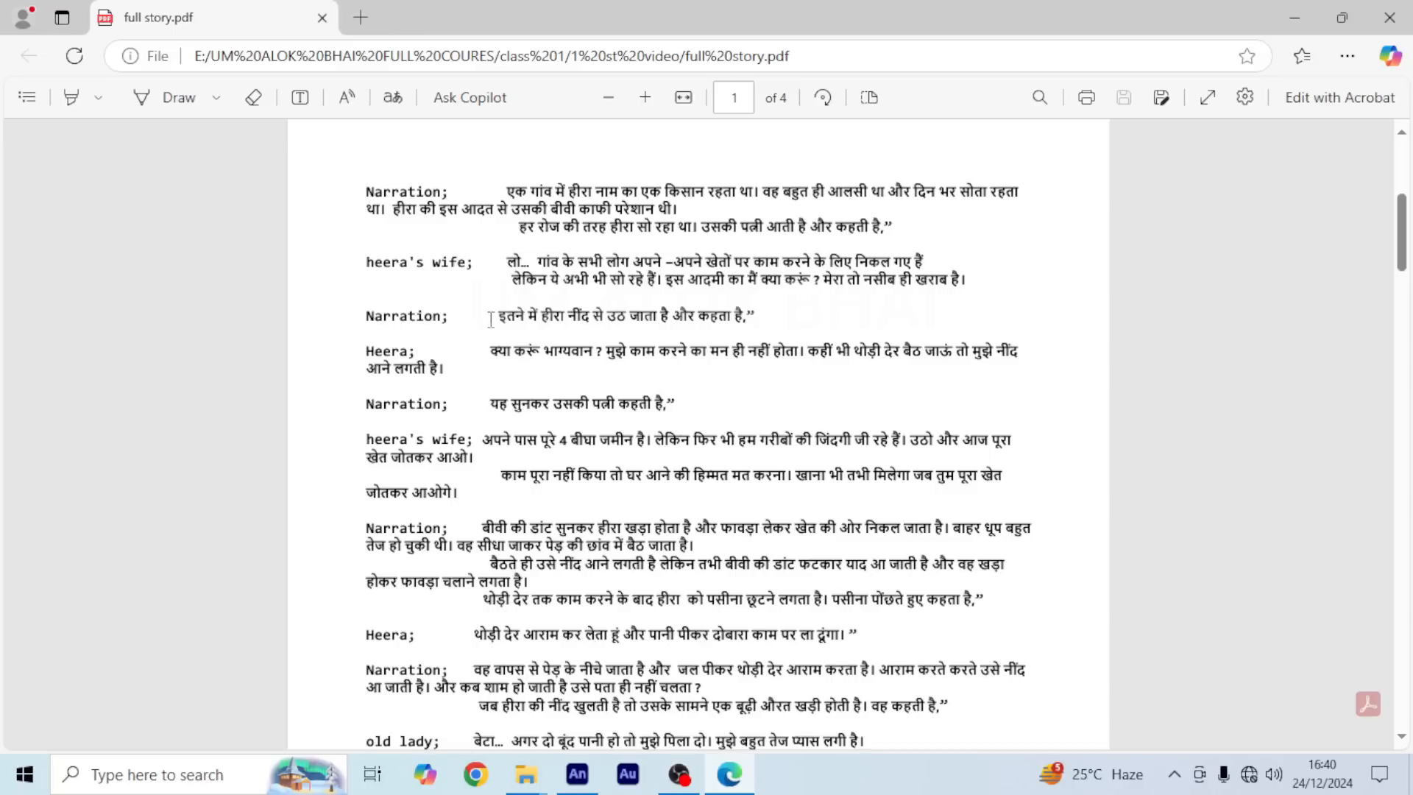
{"action": "left_click", "coordinate": [577, 774]}
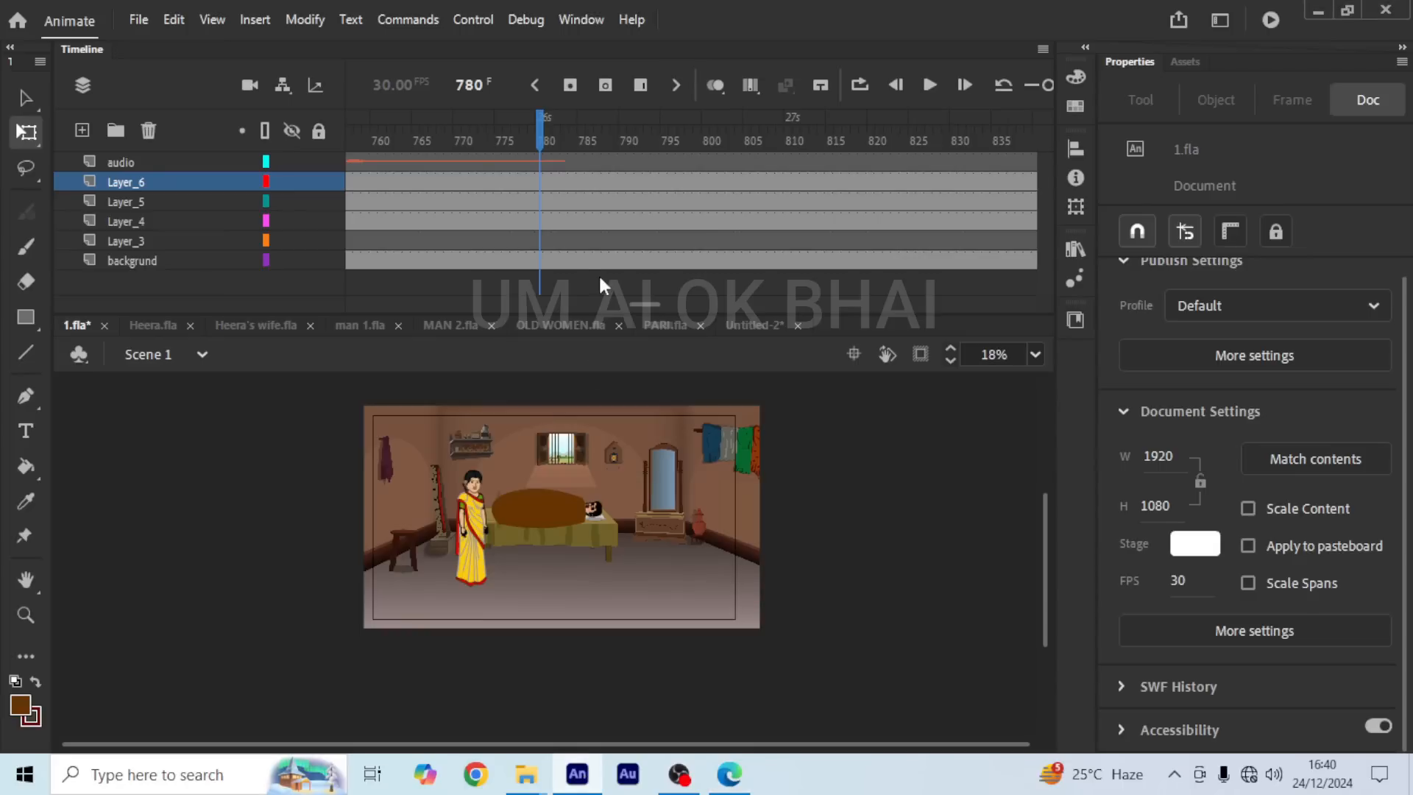
Step: Preview Marker 02 from the audio folder's Narration subfolder in File Explorer and import it onto the audio layer at frame 784
{"action": "left_click", "coordinate": [572, 158]}
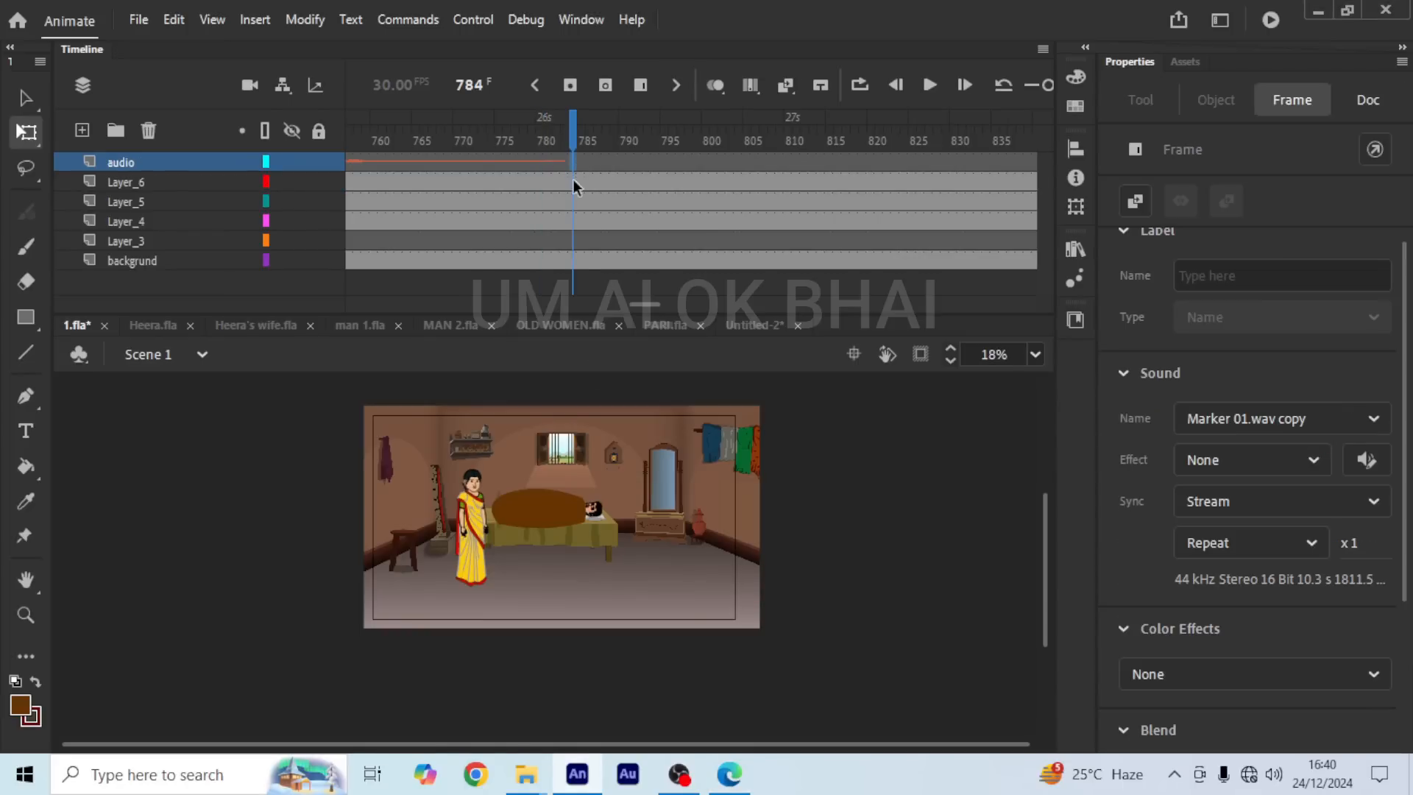
{"action": "mouse_move", "coordinate": [526, 774]}
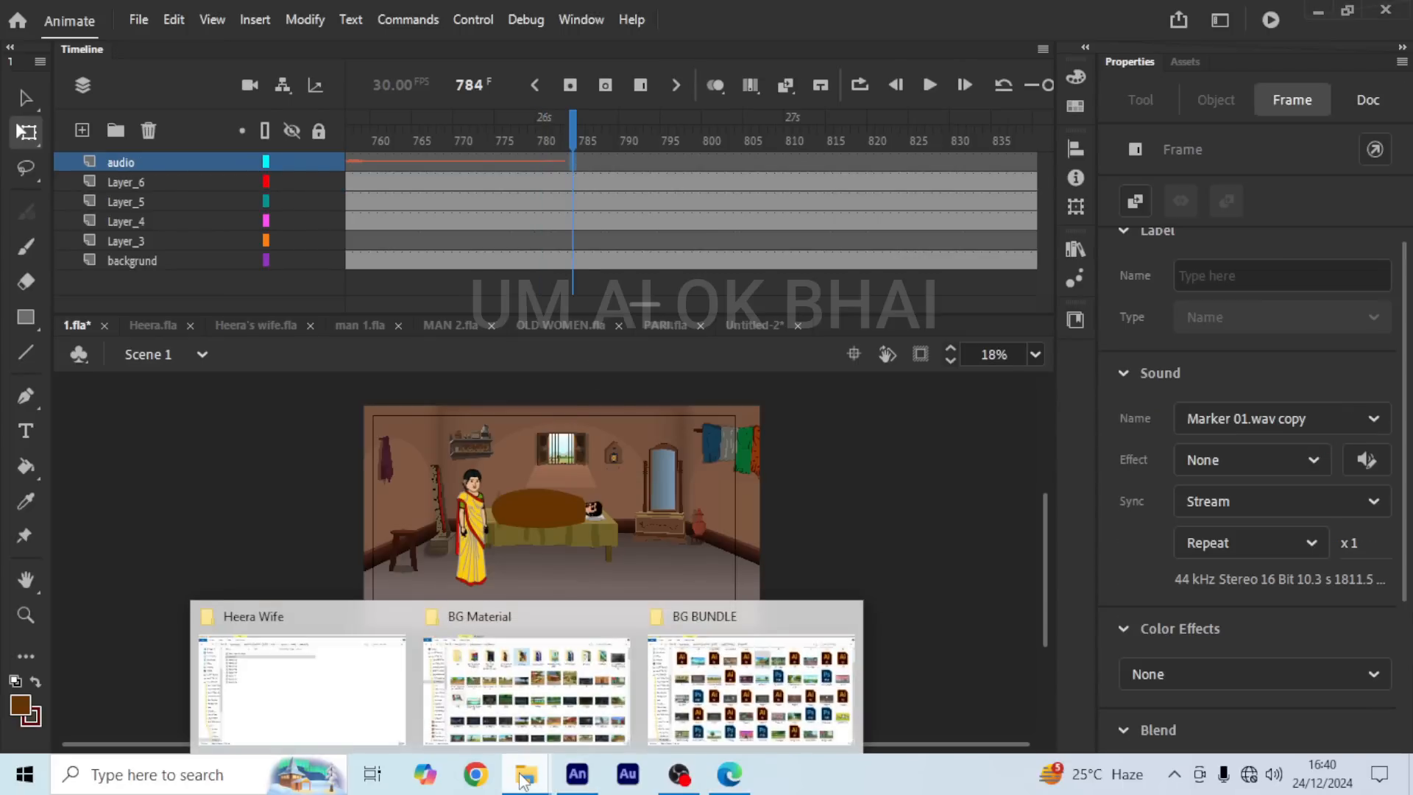
{"action": "left_click", "coordinate": [360, 706]}
{"action": "left_click", "coordinate": [96, 65]}
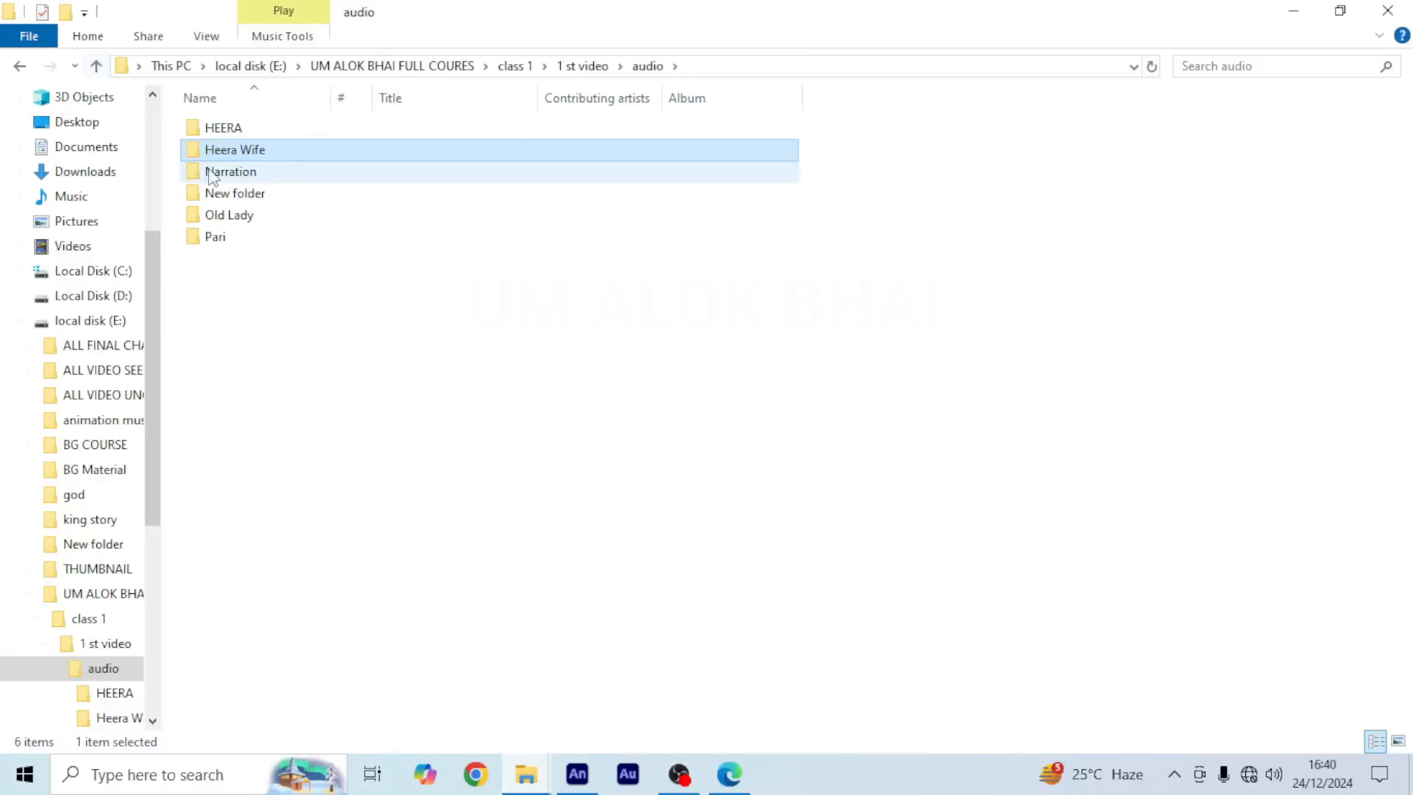
{"action": "double_click", "coordinate": [277, 173]}
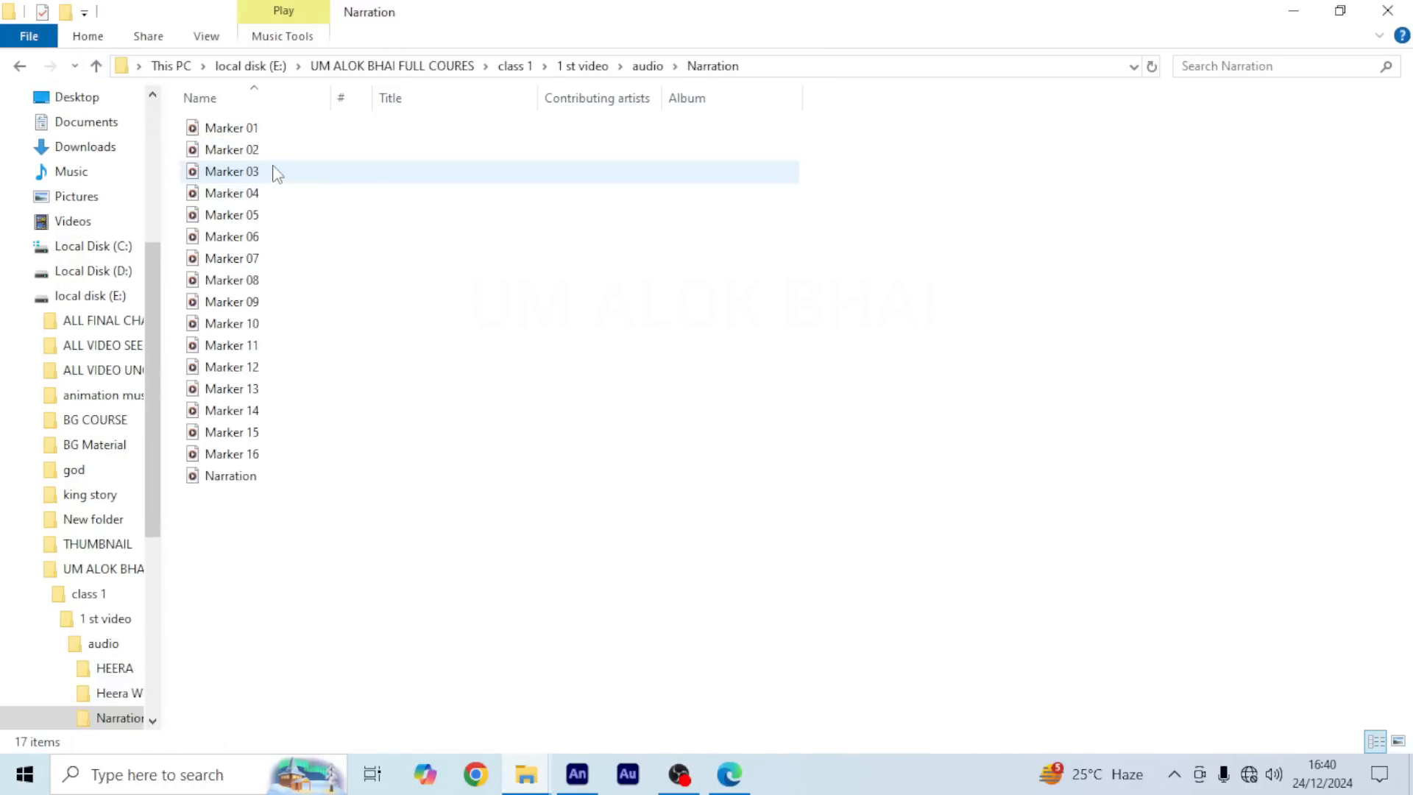
{"action": "double_click", "coordinate": [268, 152]}
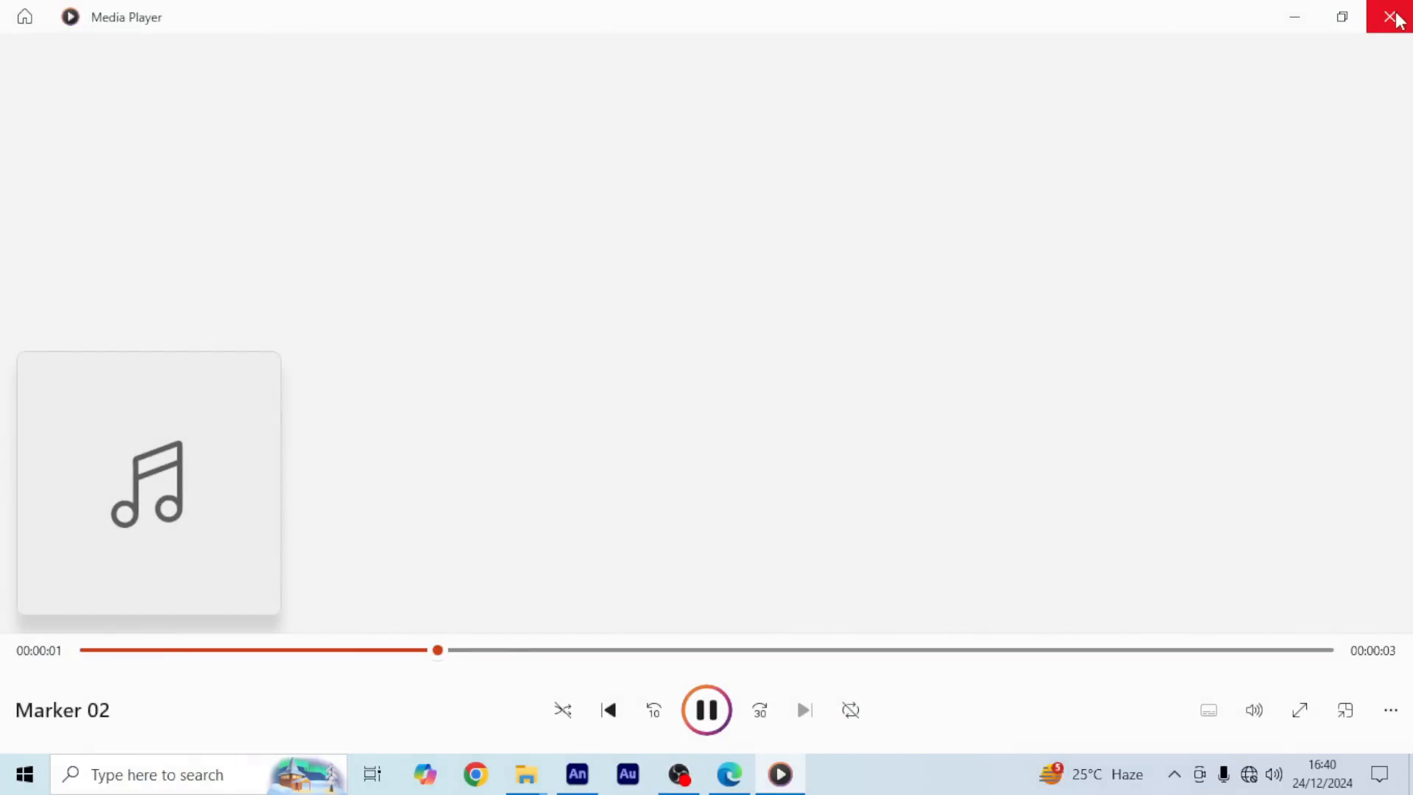
{"action": "left_click", "coordinate": [1391, 16]}
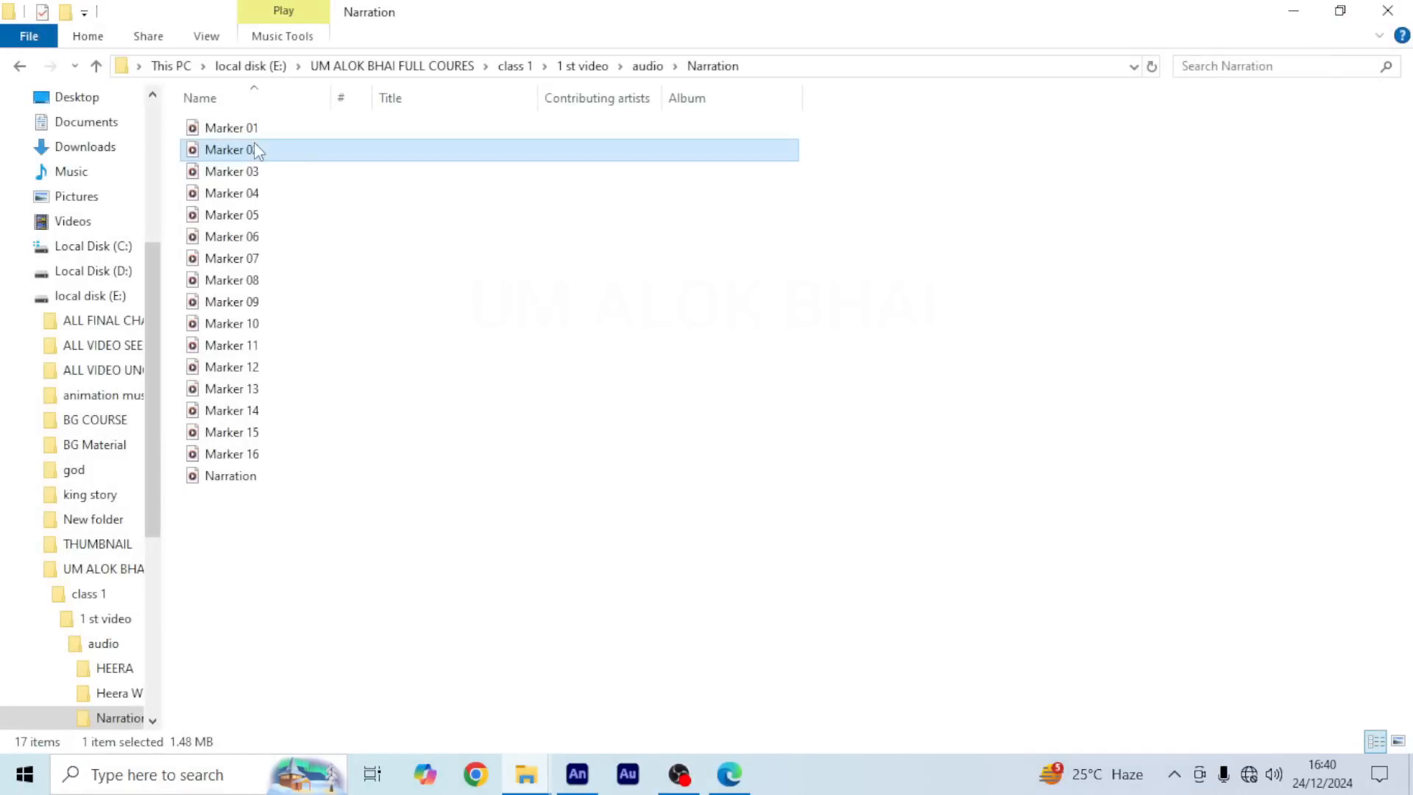
{"action": "mouse_move", "coordinate": [249, 148]}
{"action": "left_mouse_down"}
{"action": "mouse_move", "coordinate": [473, 265]}
{"action": "mouse_move", "coordinate": [571, 659]}
{"action": "mouse_move", "coordinate": [578, 772]}
{"action": "mouse_move", "coordinate": [530, 502]}
{"action": "mouse_move", "coordinate": [534, 515]}
{"action": "left_mouse_up"}
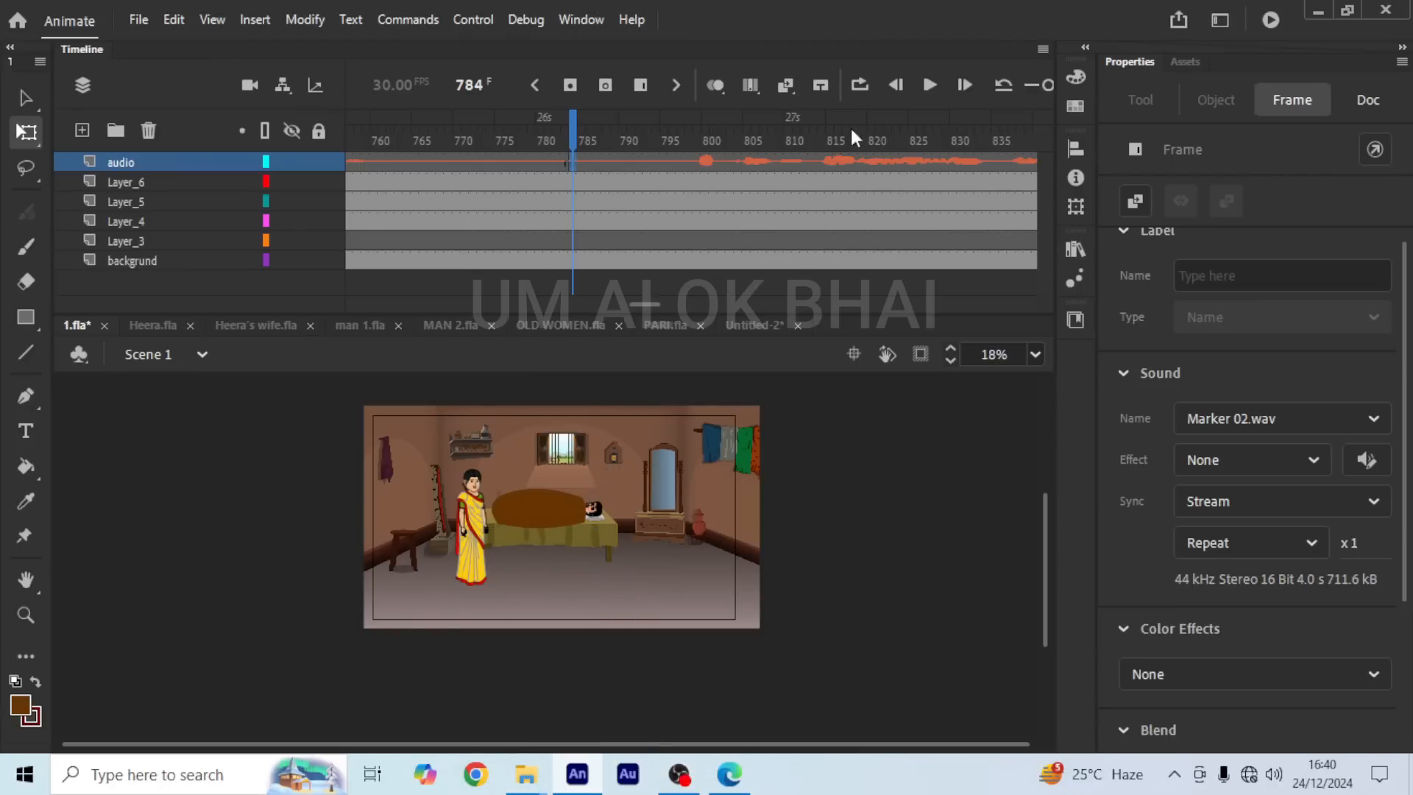
Step: Play back the Marker 02 narration in the scene and stop at frame 812
{"action": "left_click", "coordinate": [929, 85]}
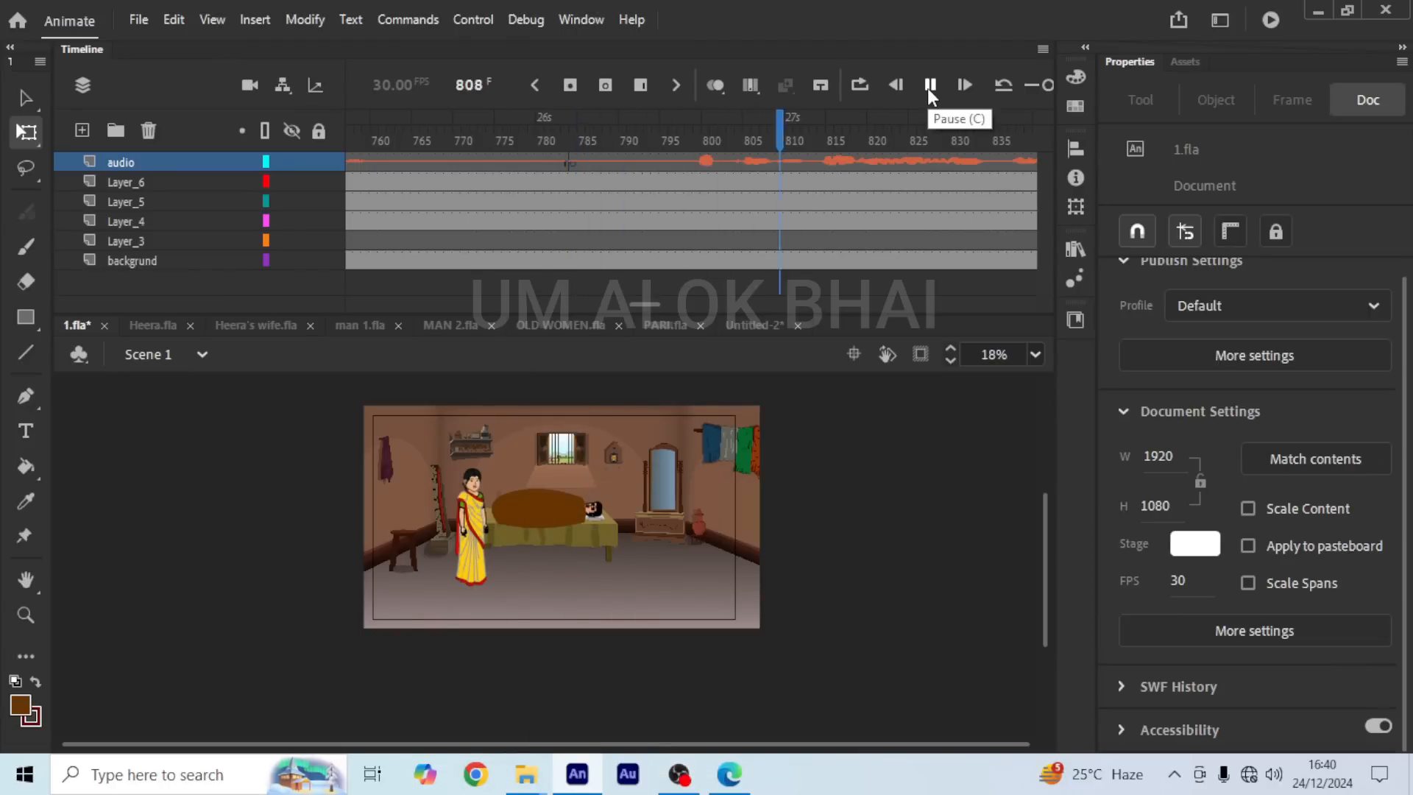
{"action": "left_click", "coordinate": [929, 86]}
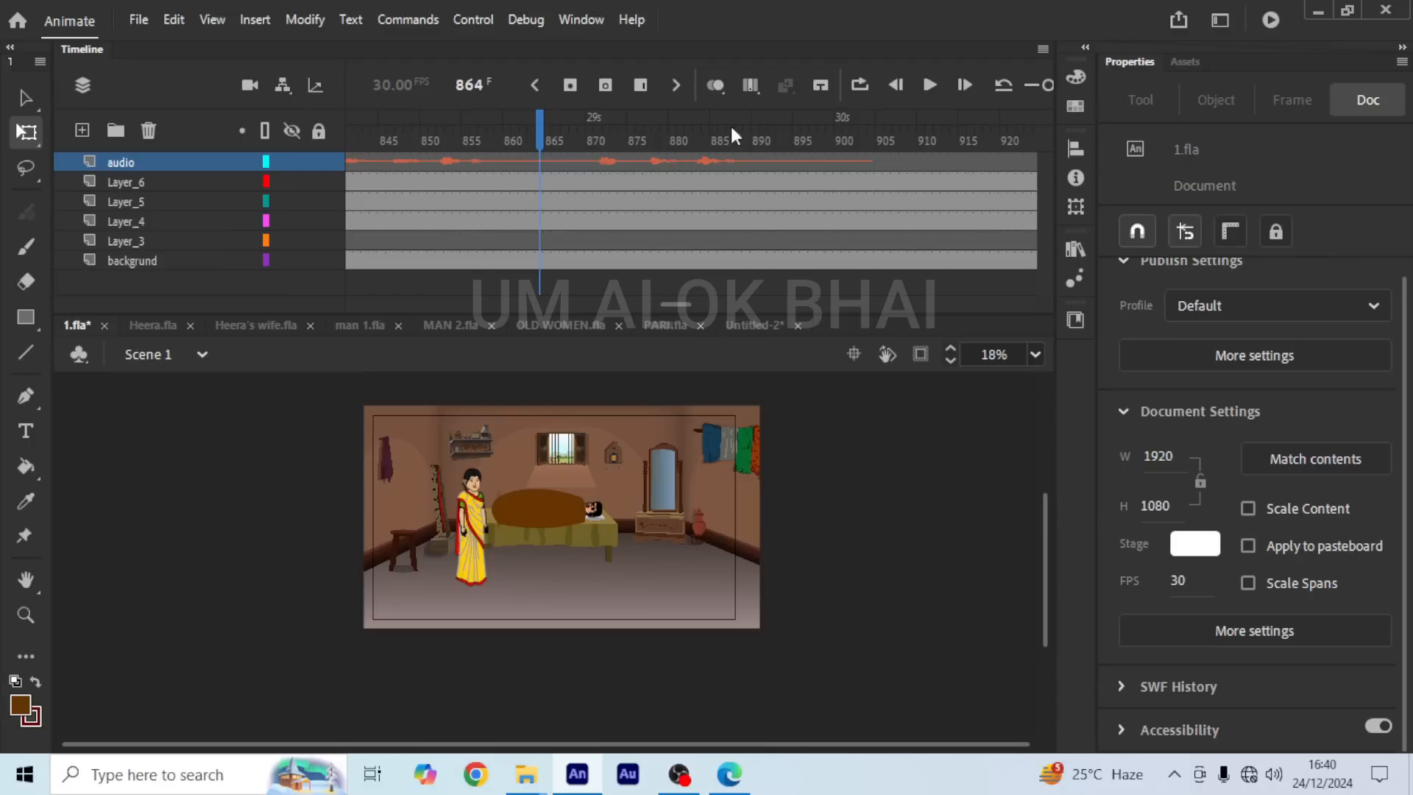
{"action": "left_click_drag", "start_coordinate": [536, 132], "coordinate": [642, 141]}
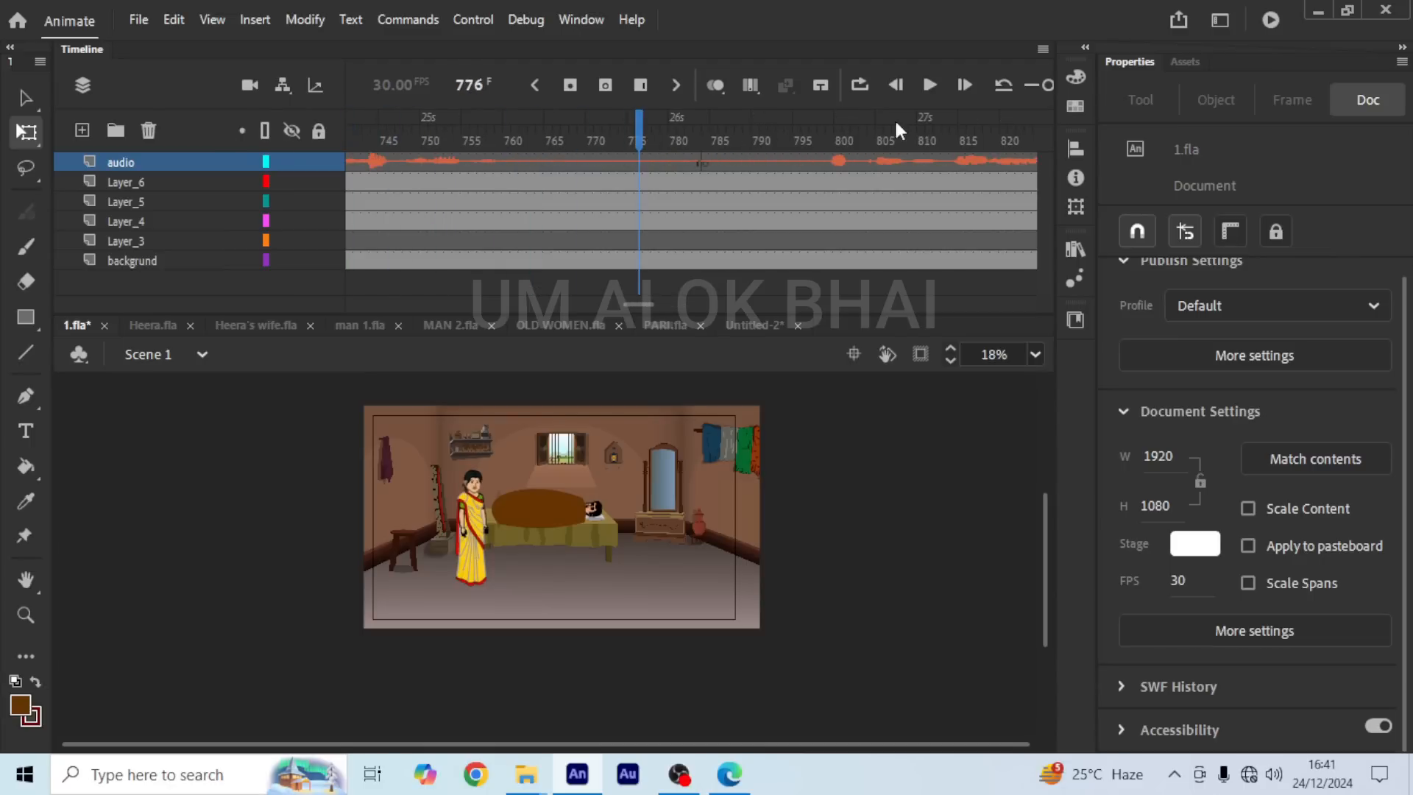
{"action": "left_click", "coordinate": [933, 86]}
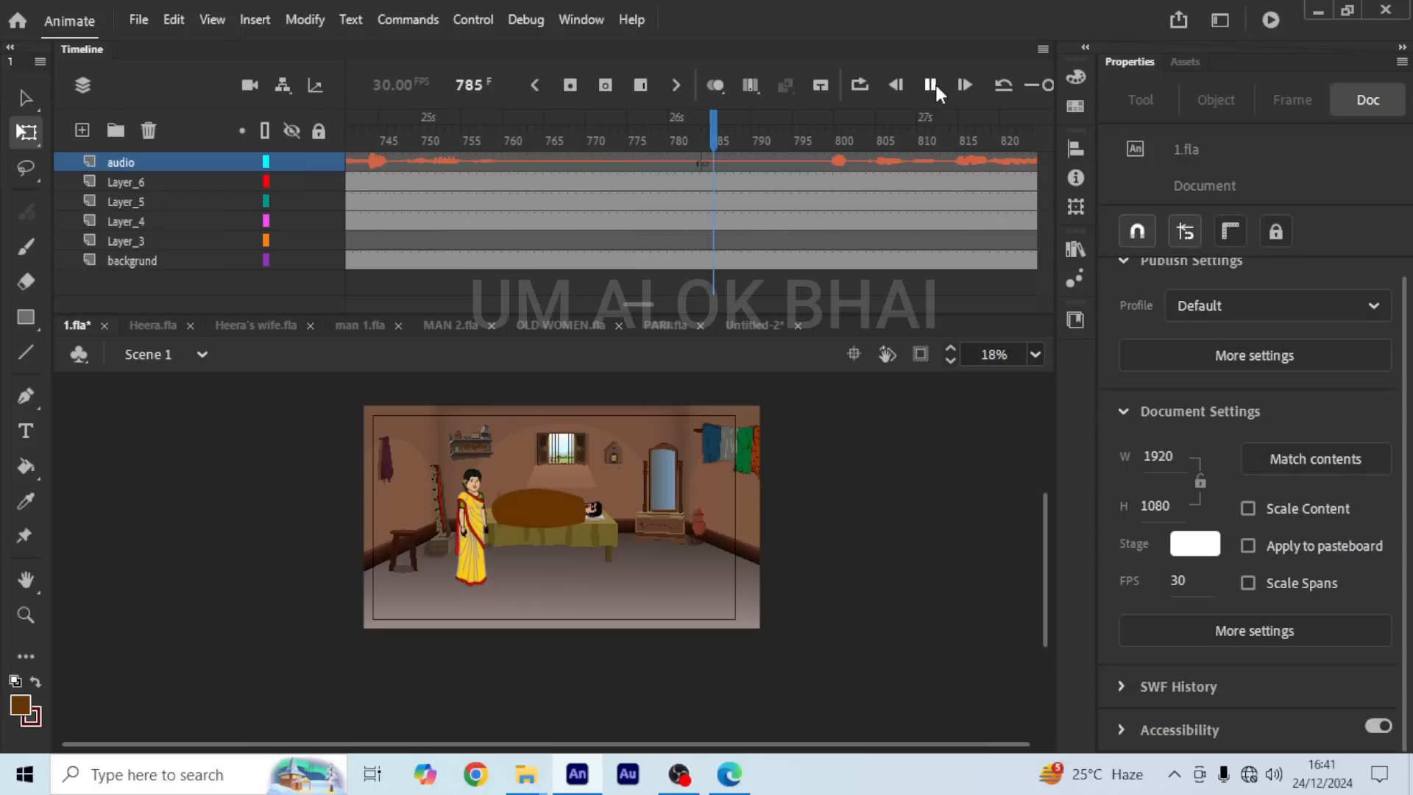
{"action": "left_click", "coordinate": [934, 86]}
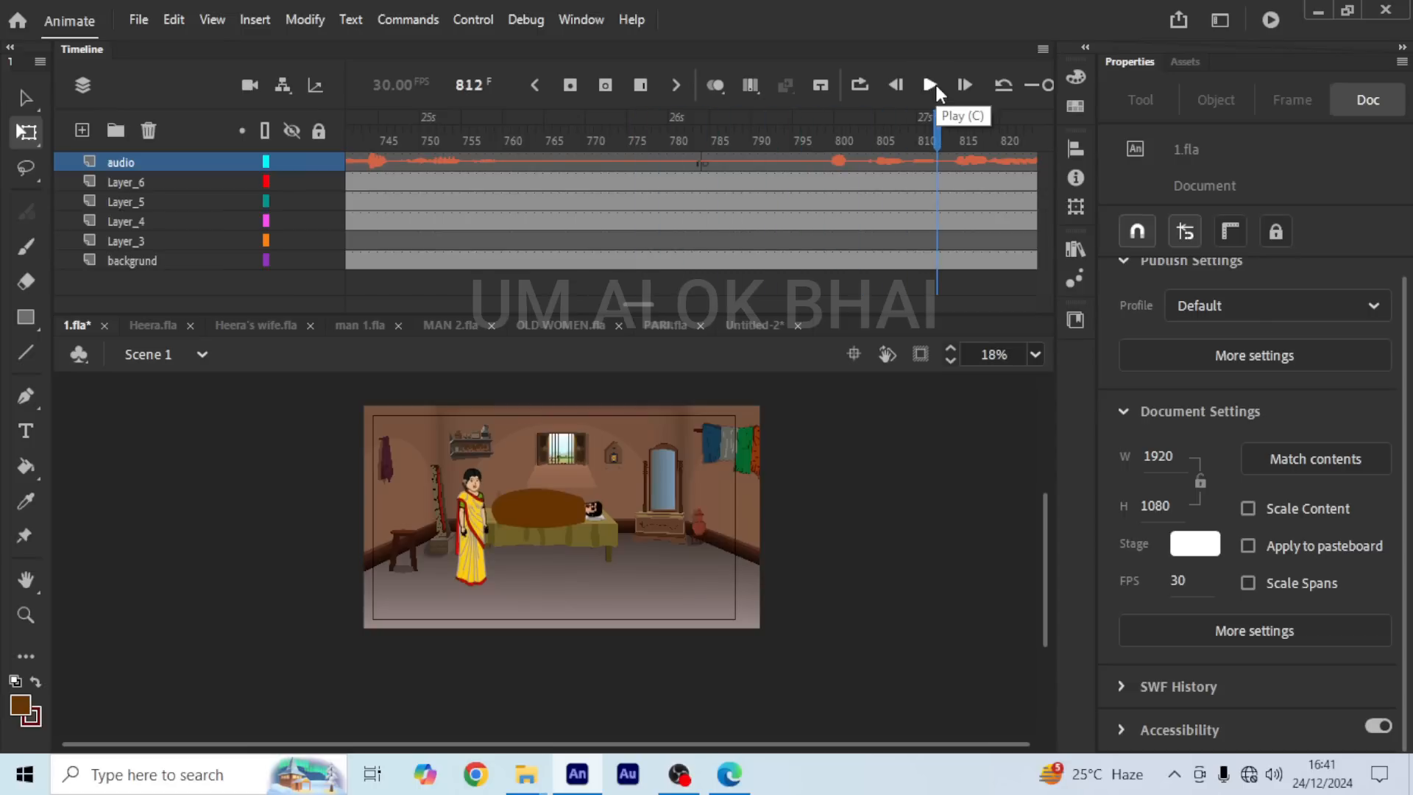
Step: Insert blank keyframes at frame 812 on Layer_5 and Layer_4 to remove the blanket and the sleeping man
{"action": "left_click", "coordinate": [941, 180]}
{"action": "left_click", "coordinate": [937, 197]}
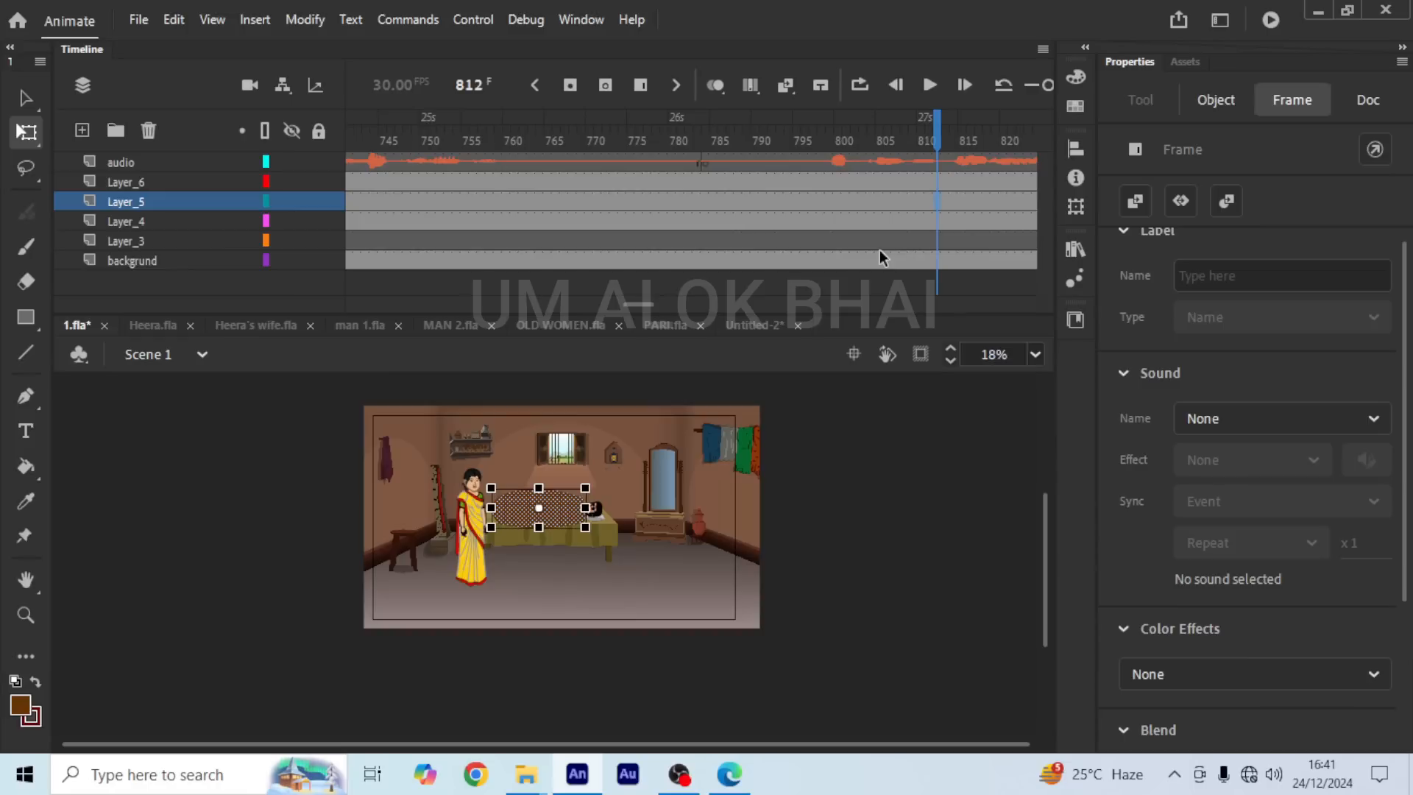
{"action": "key", "text": "F7"}
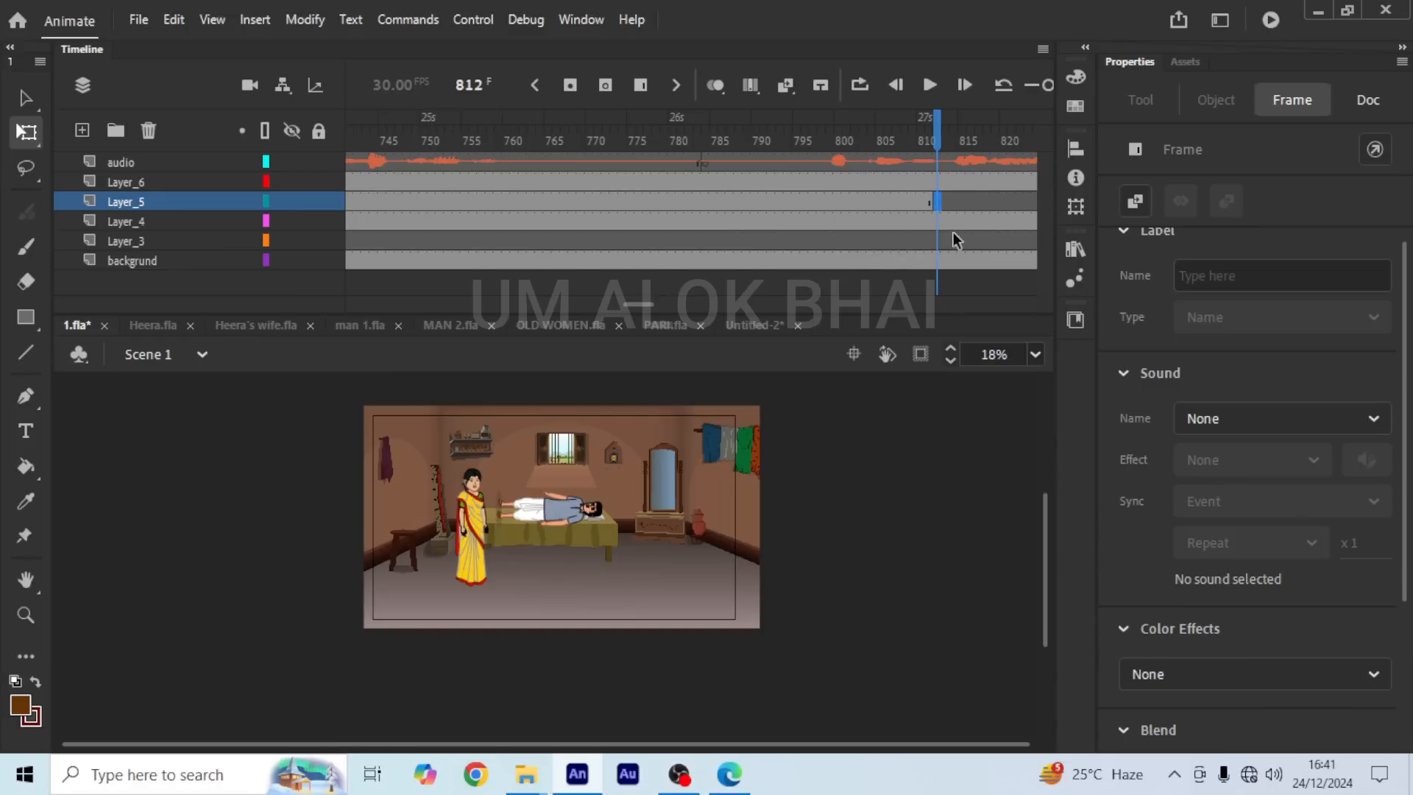
{"action": "left_click", "coordinate": [939, 220]}
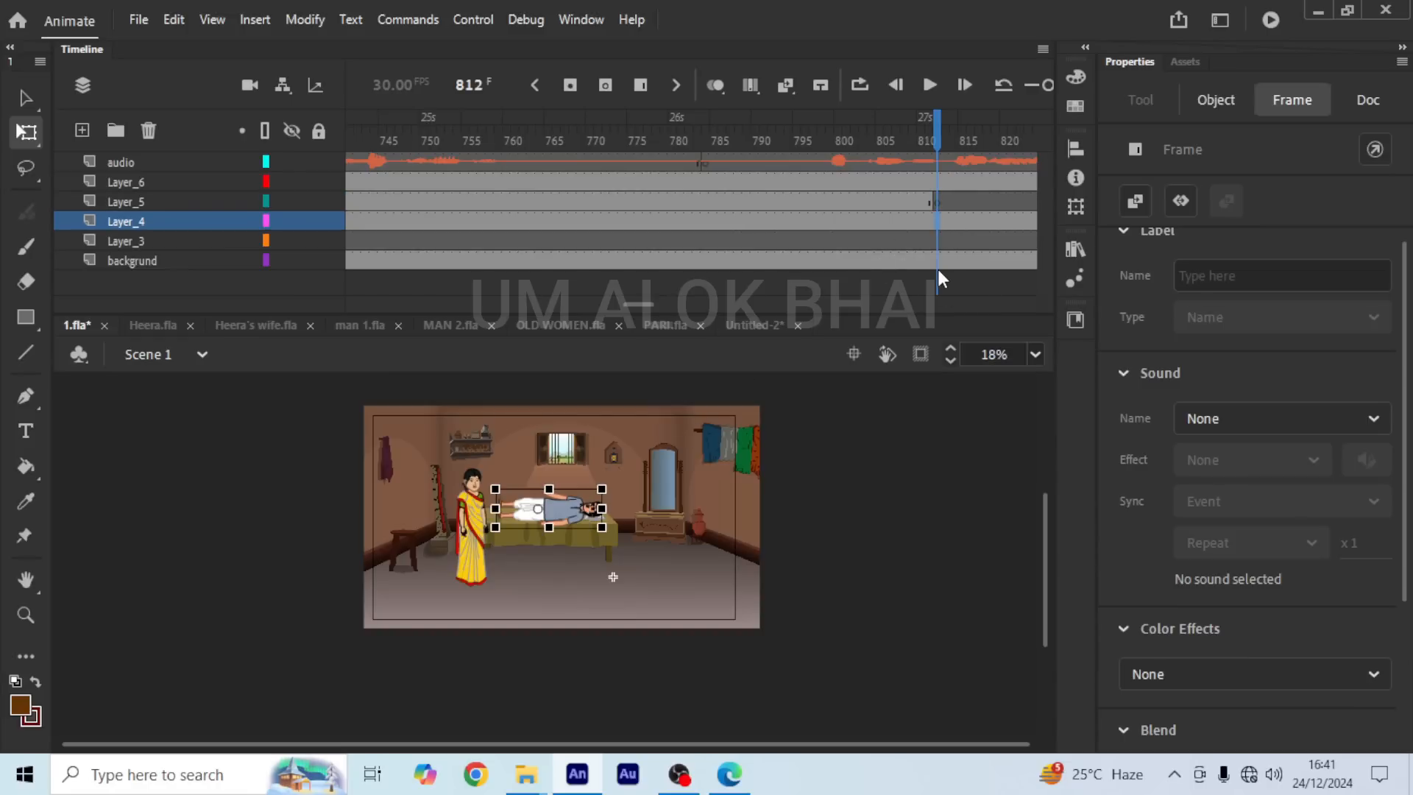
{"action": "key", "text": "F7"}
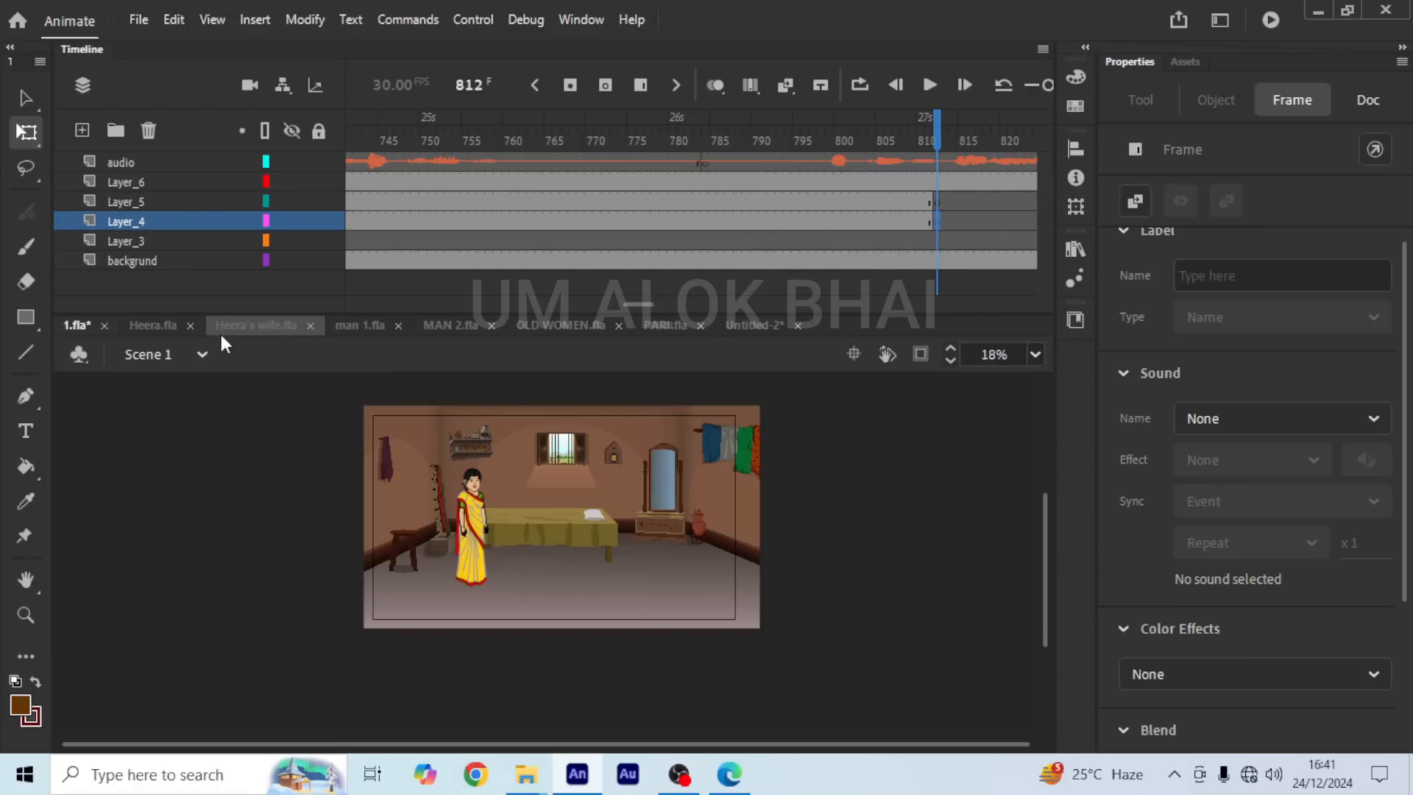
Step: Copy the man seated with one leg down from Heera.fla into Layer_4 at frame 812 of 1.fla, putting duplicate items into a folder
{"action": "left_click", "coordinate": [147, 328]}
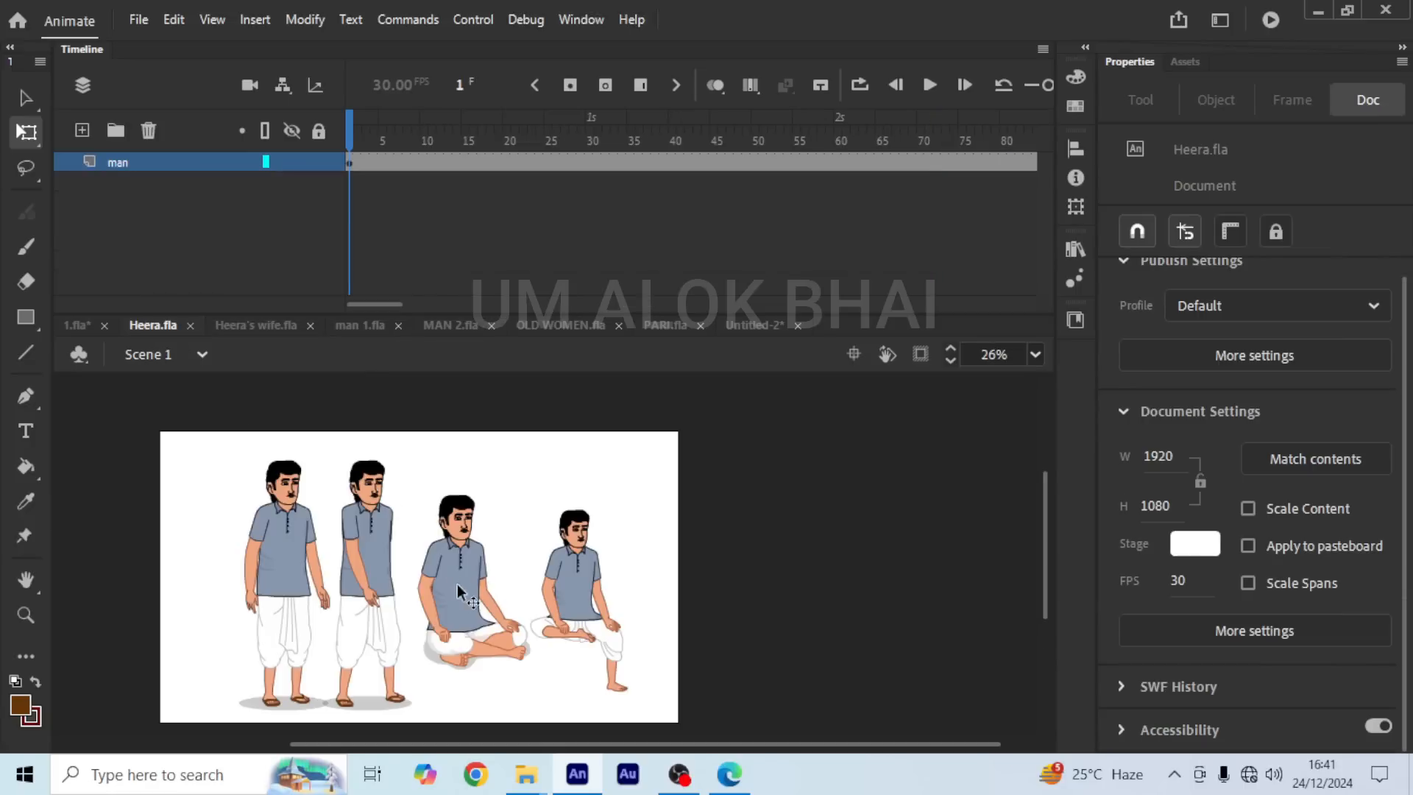
{"action": "left_click", "coordinate": [577, 592]}
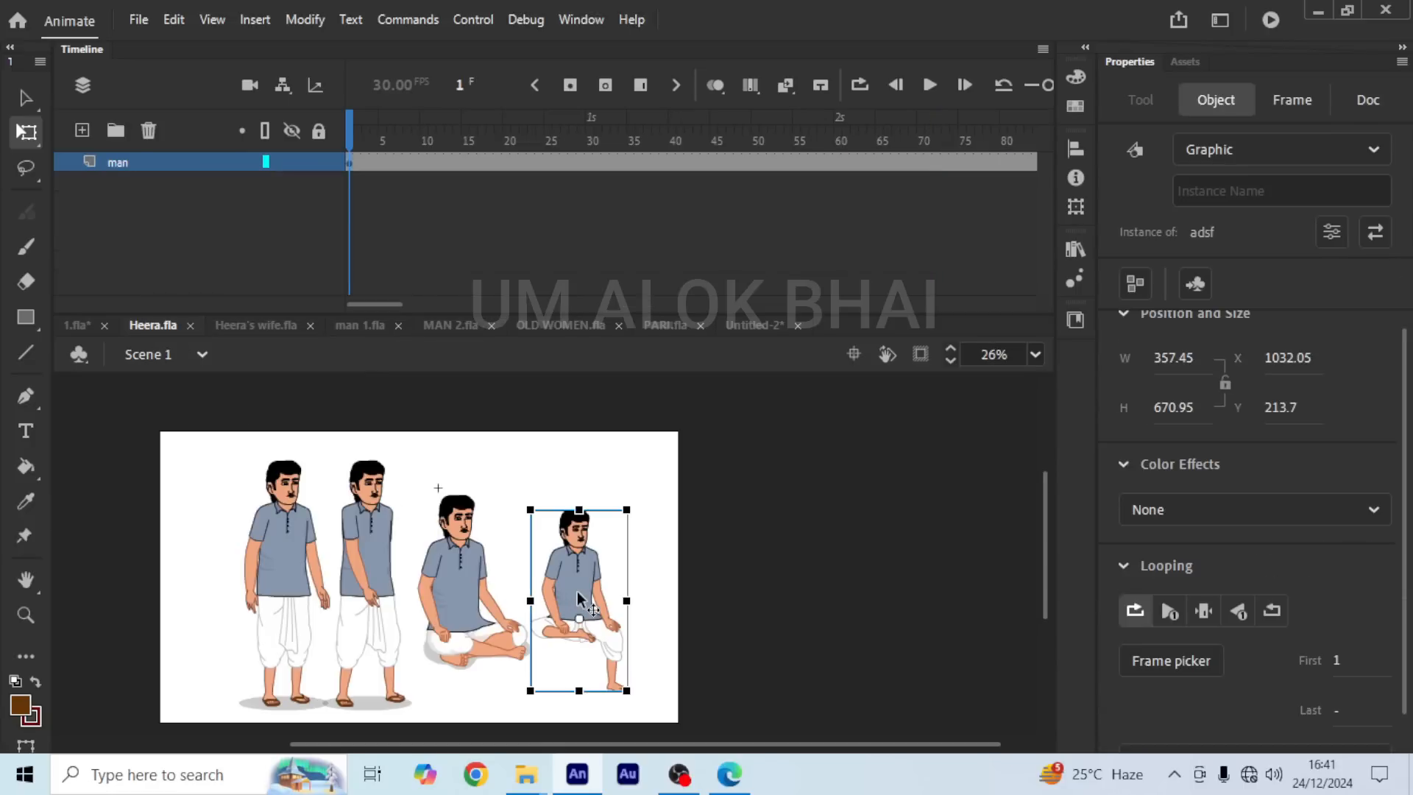
{"action": "left_click", "coordinate": [77, 325]}
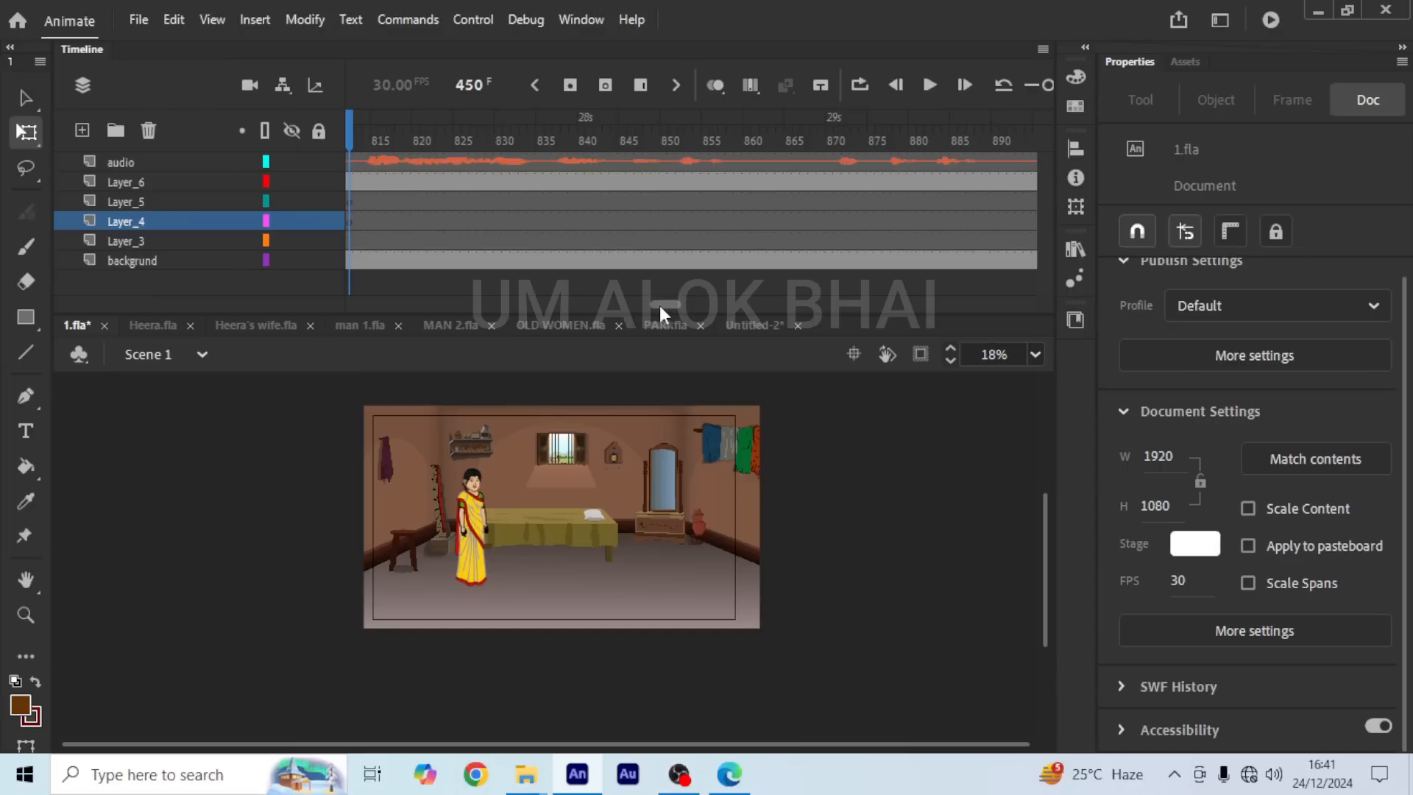
{"action": "left_click_drag", "start_coordinate": [659, 306], "coordinate": [652, 306]}
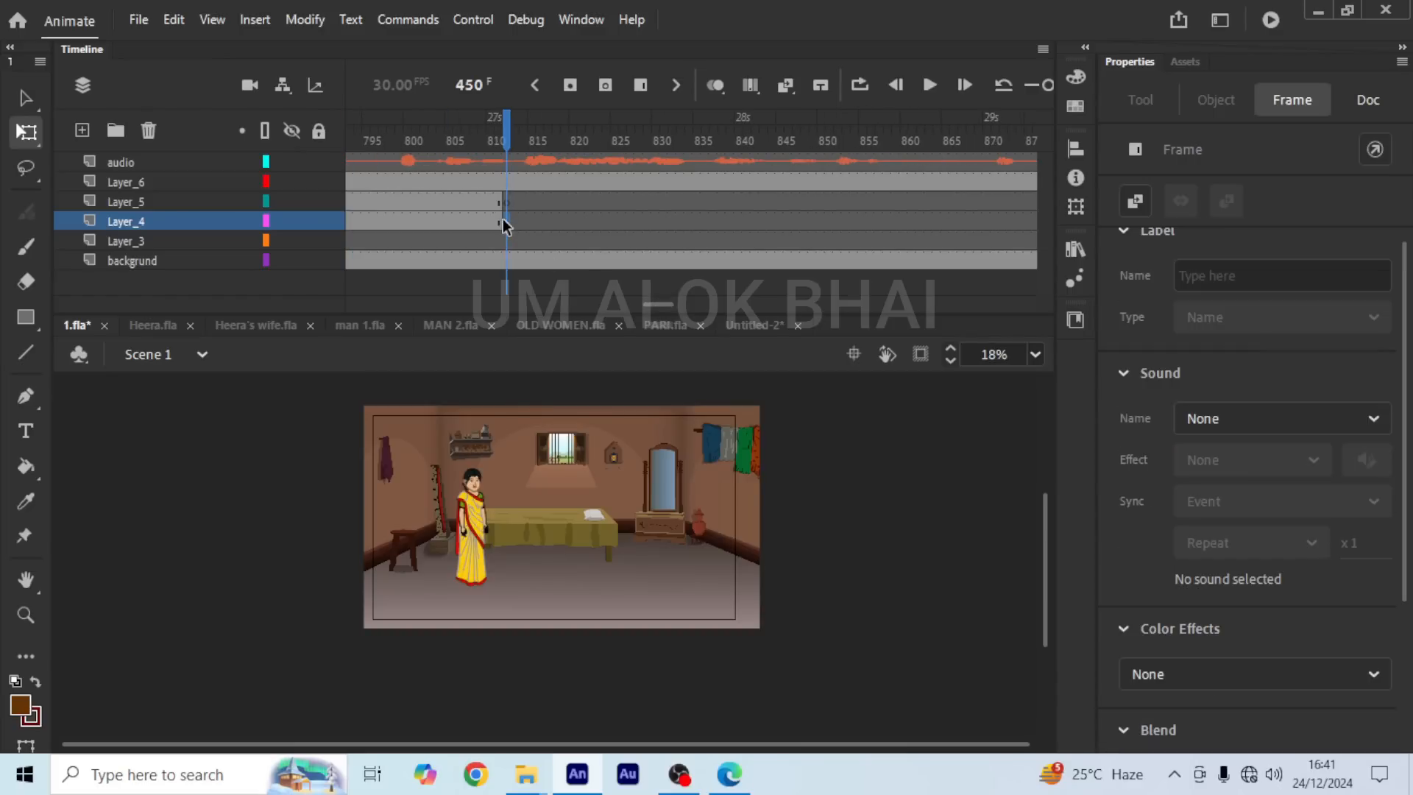
{"action": "key", "text": "ctrl+v"}
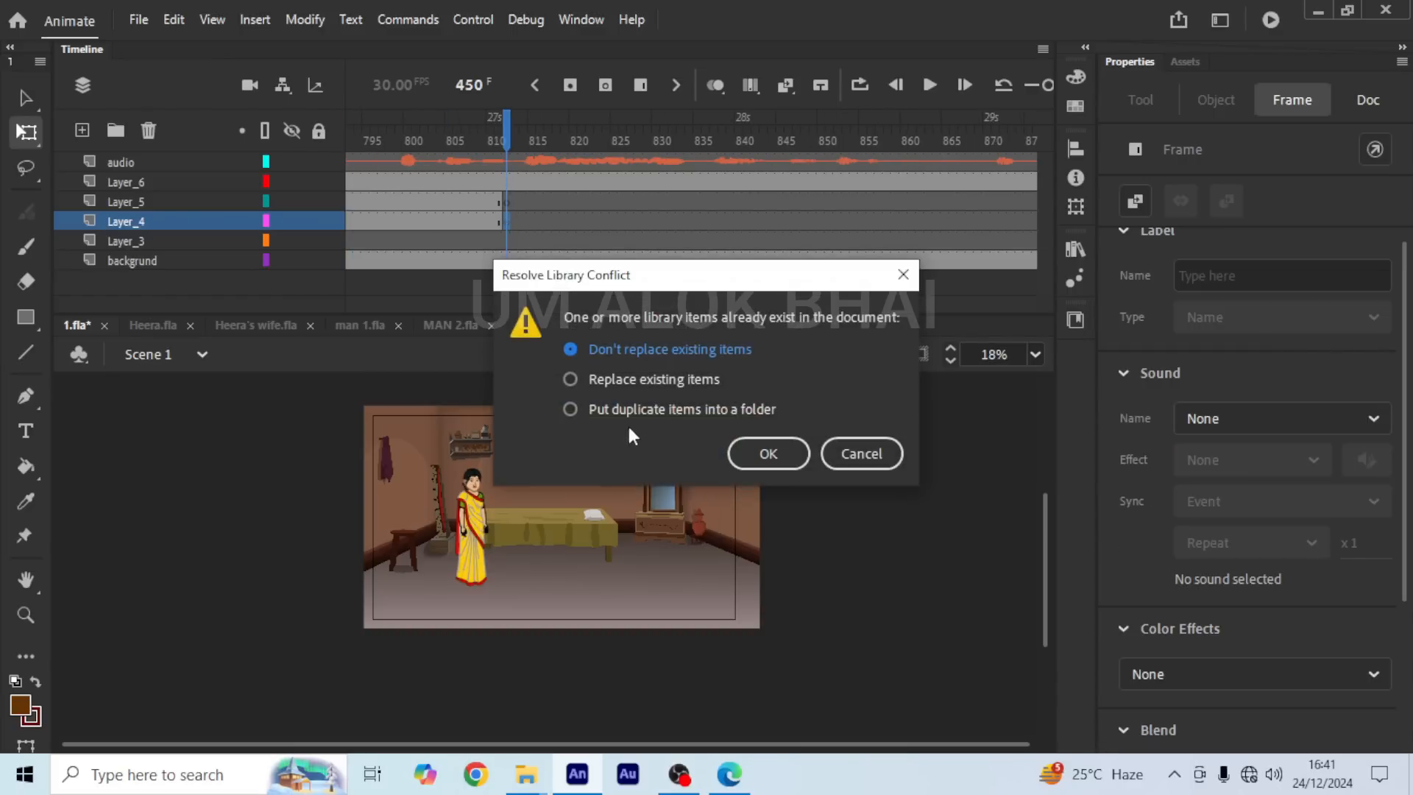
{"action": "left_click", "coordinate": [612, 412]}
{"action": "left_click", "coordinate": [767, 453]}
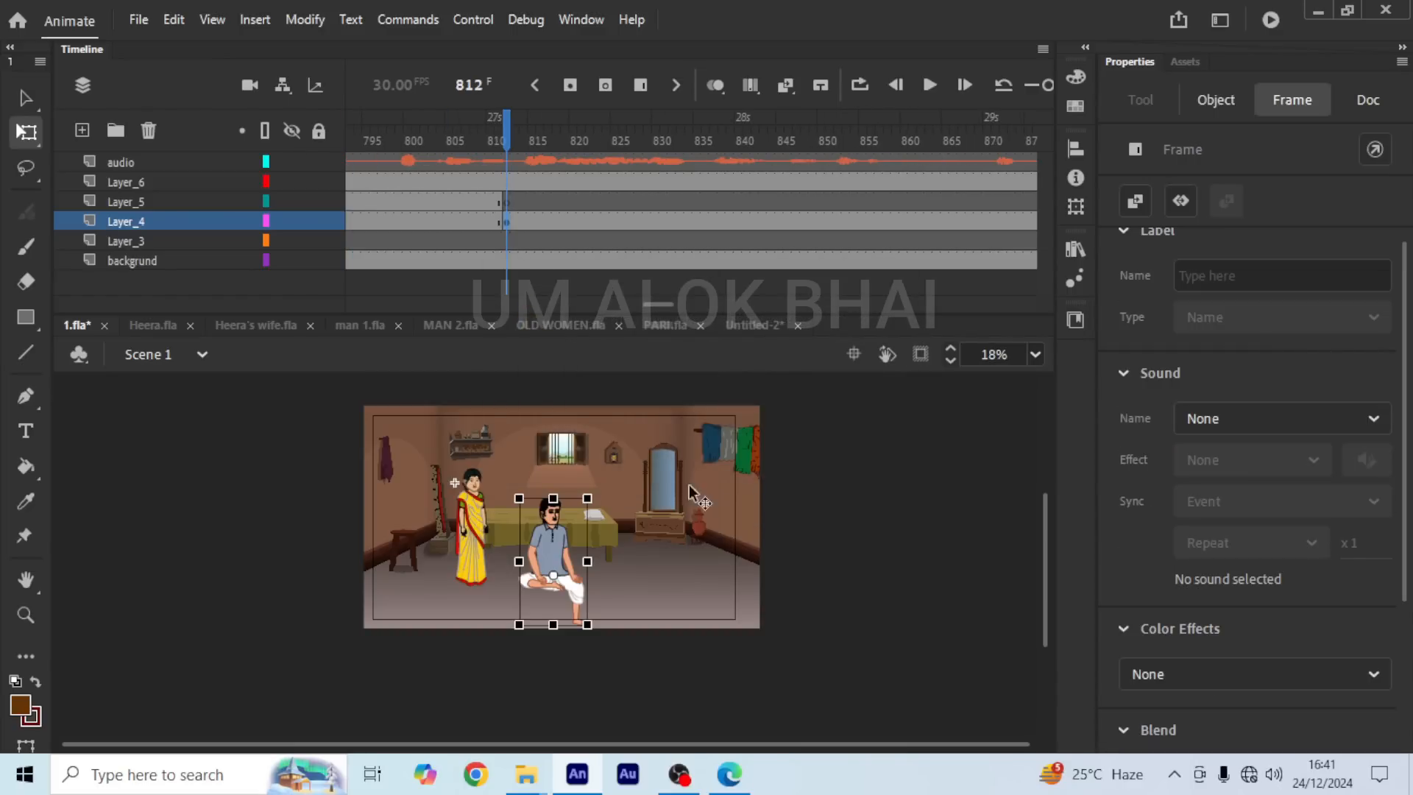
Step: Scale the seated man down to about 250 by 469 px and place him sitting on the bed beside the pillow
{"action": "scroll", "coordinate": [541, 551], "scroll_direction": "up", "scroll_amount": 5}
{"action": "left_click_drag", "start_coordinate": [554, 447], "coordinate": [554, 428]}
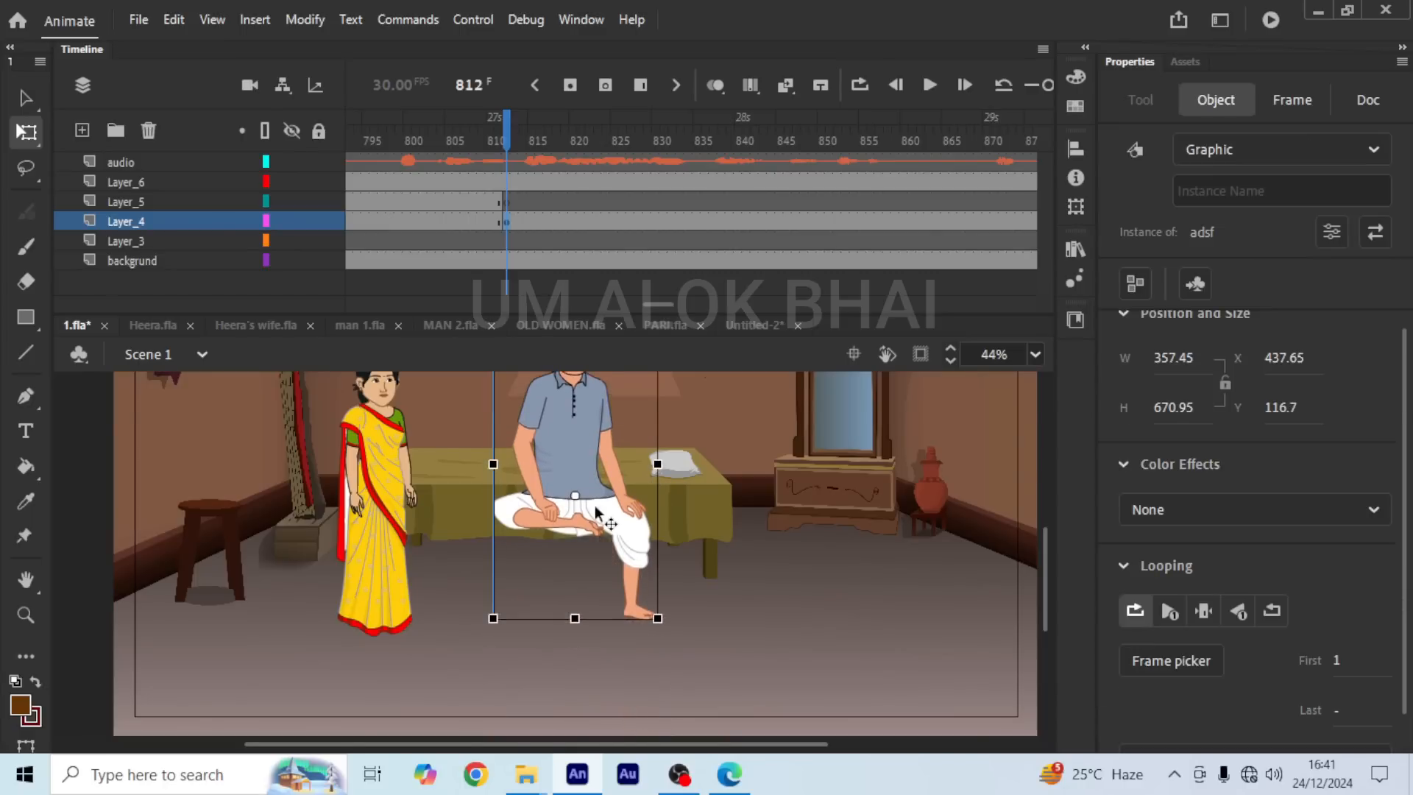
{"action": "scroll", "coordinate": [598, 511], "scroll_direction": "up", "scroll_amount": 3}
{"action": "left_click_drag", "start_coordinate": [657, 420], "coordinate": [594, 493]}
{"action": "scroll", "coordinate": [558, 576], "scroll_direction": "up", "scroll_amount": 3}
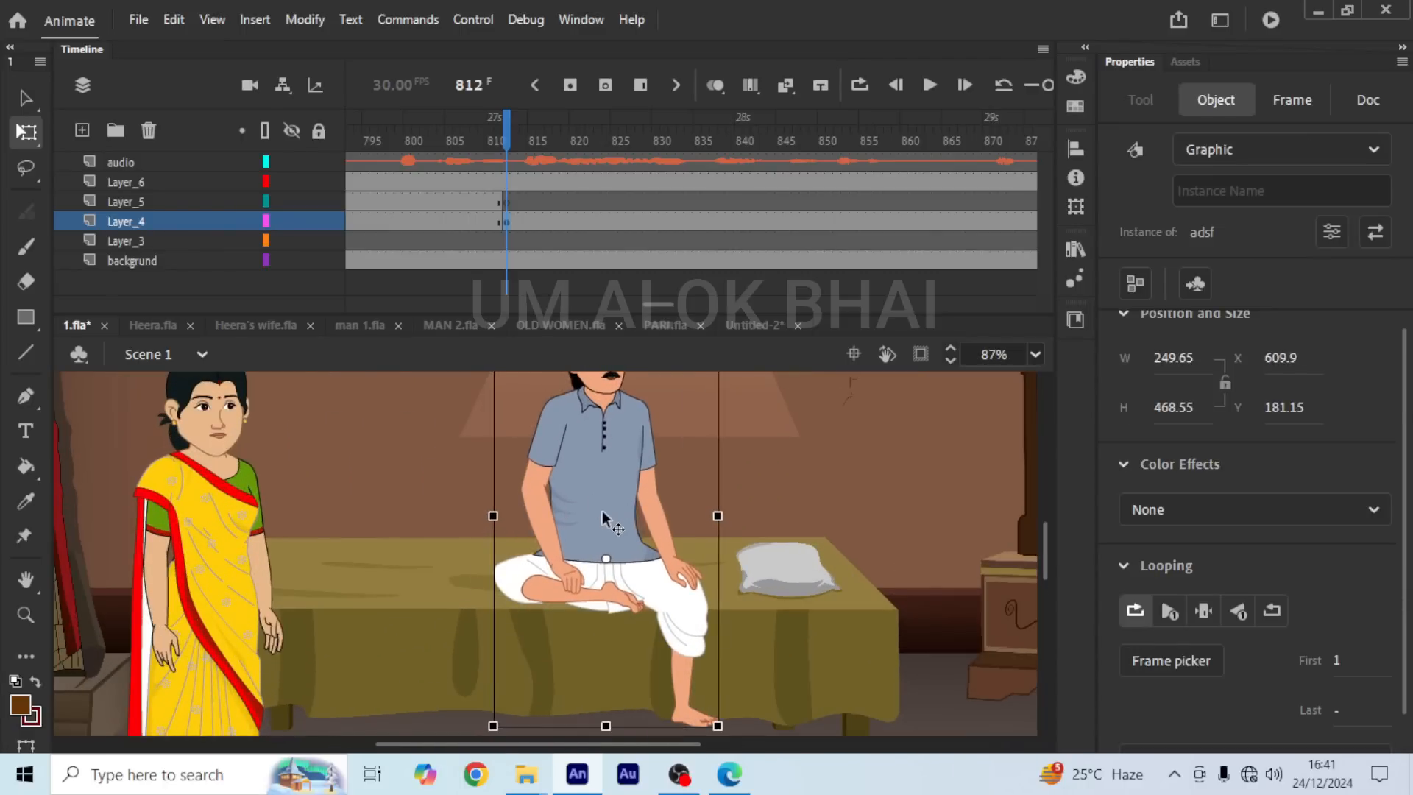
{"action": "scroll", "coordinate": [603, 519], "scroll_direction": "down", "scroll_amount": 2}
{"action": "scroll", "coordinate": [604, 517], "scroll_direction": "up", "scroll_amount": 1}
{"action": "scroll", "coordinate": [606, 515], "scroll_direction": "up", "scroll_amount": 1}
{"action": "scroll", "coordinate": [607, 537], "scroll_direction": "down", "scroll_amount": 1}
{"action": "left_click_drag", "start_coordinate": [610, 559], "coordinate": [593, 565]}
Step: Flip the seated man horizontally so he faces the woman in the sari
{"action": "scroll", "coordinate": [596, 562], "scroll_direction": "down", "scroll_amount": 1}
{"action": "scroll", "coordinate": [594, 559], "scroll_direction": "up", "scroll_amount": 1}
{"action": "right_click", "coordinate": [593, 565]}
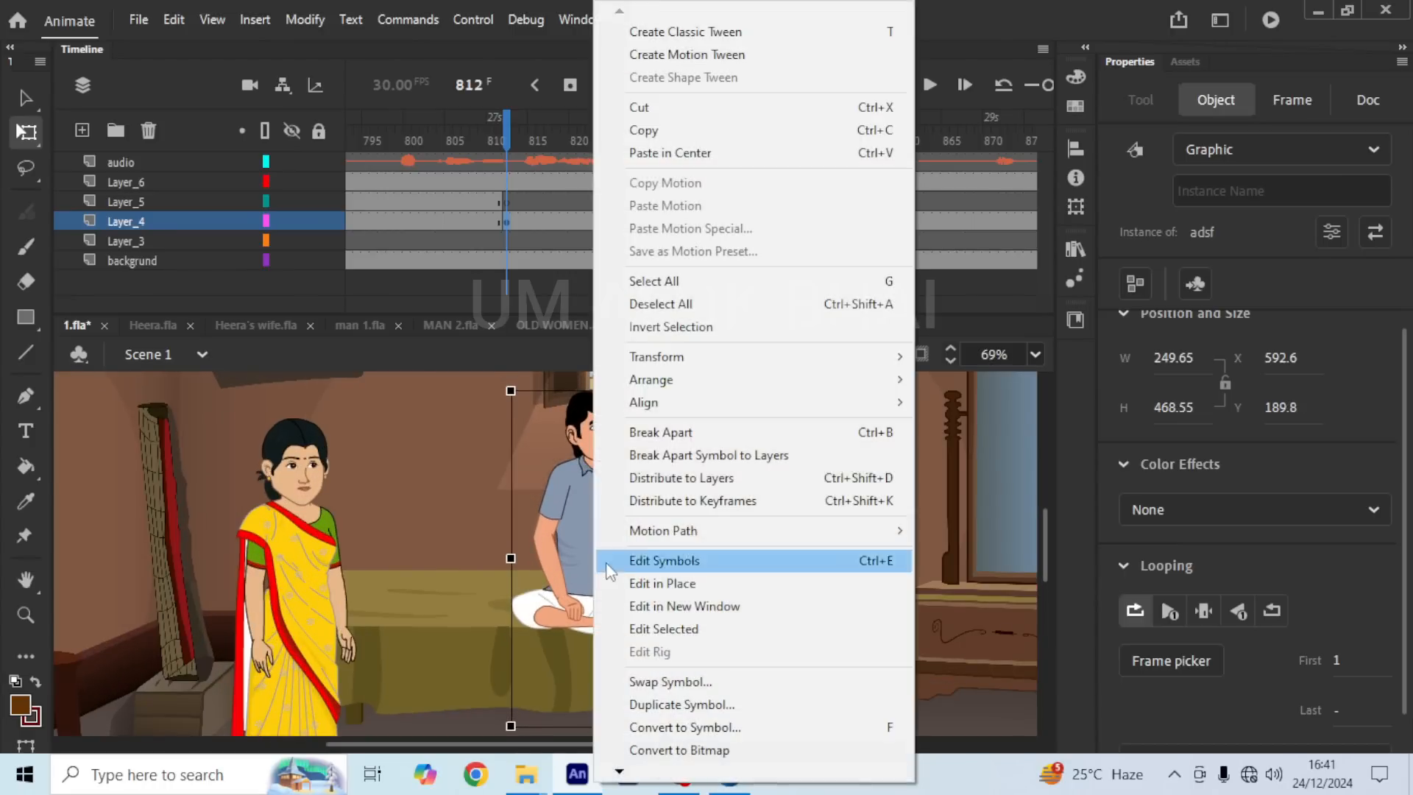
{"action": "mouse_move", "coordinate": [681, 359]}
{"action": "left_click", "coordinate": [981, 576]}
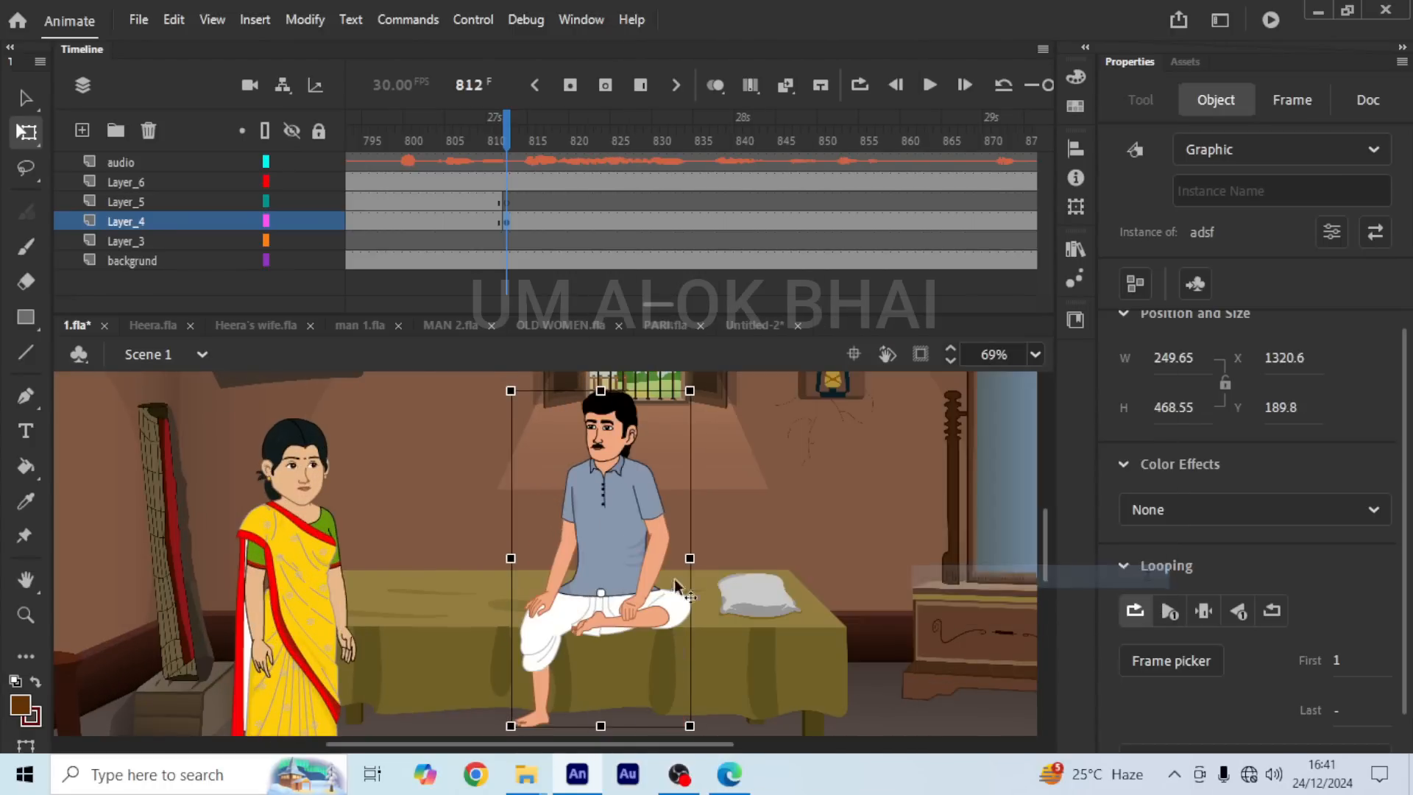
Step: Nudge the seated man slightly upward on the bed to a Y position of 182.55
{"action": "key", "text": "Up"}
{"action": "key", "text": "Up"}
{"action": "key", "text": "Up"}
{"action": "key", "text": "Up"}
{"action": "key", "text": "Up"}
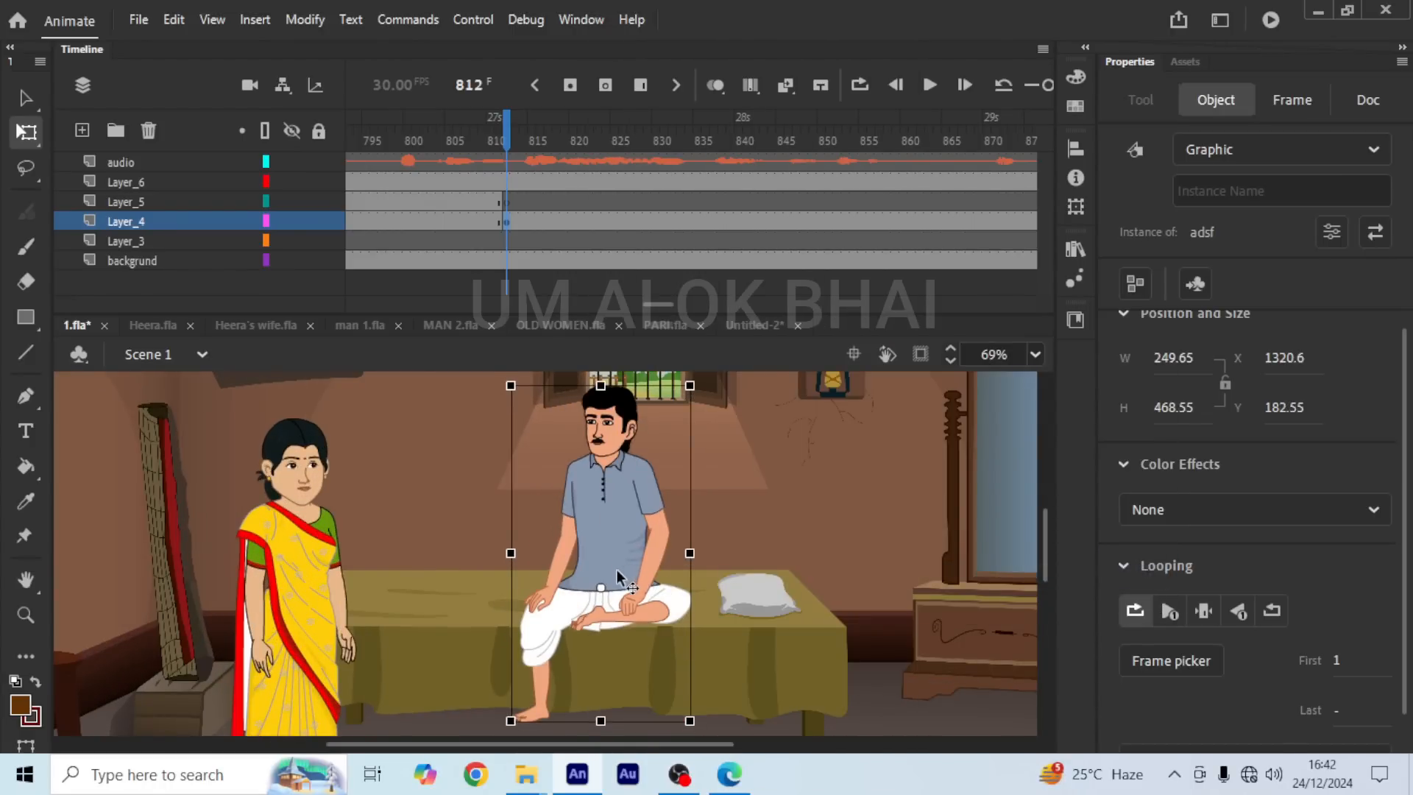
{"action": "scroll", "coordinate": [614, 581], "scroll_direction": "down", "scroll_amount": 3}
{"action": "scroll", "coordinate": [608, 574], "scroll_direction": "up", "scroll_amount": 3}
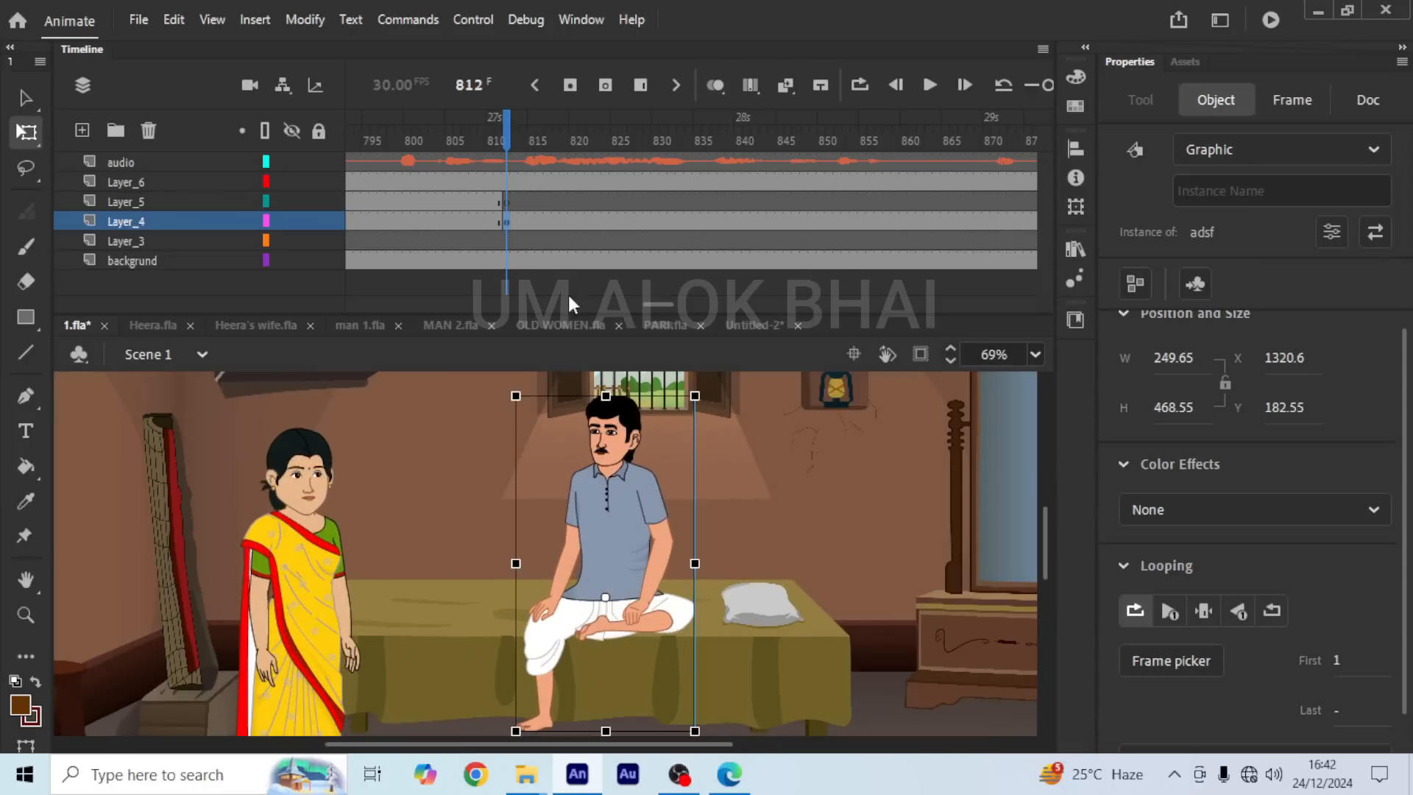
Step: Play the scene to the end of the narration clip and select frame 905 on the audio layer
{"action": "left_click", "coordinate": [930, 85]}
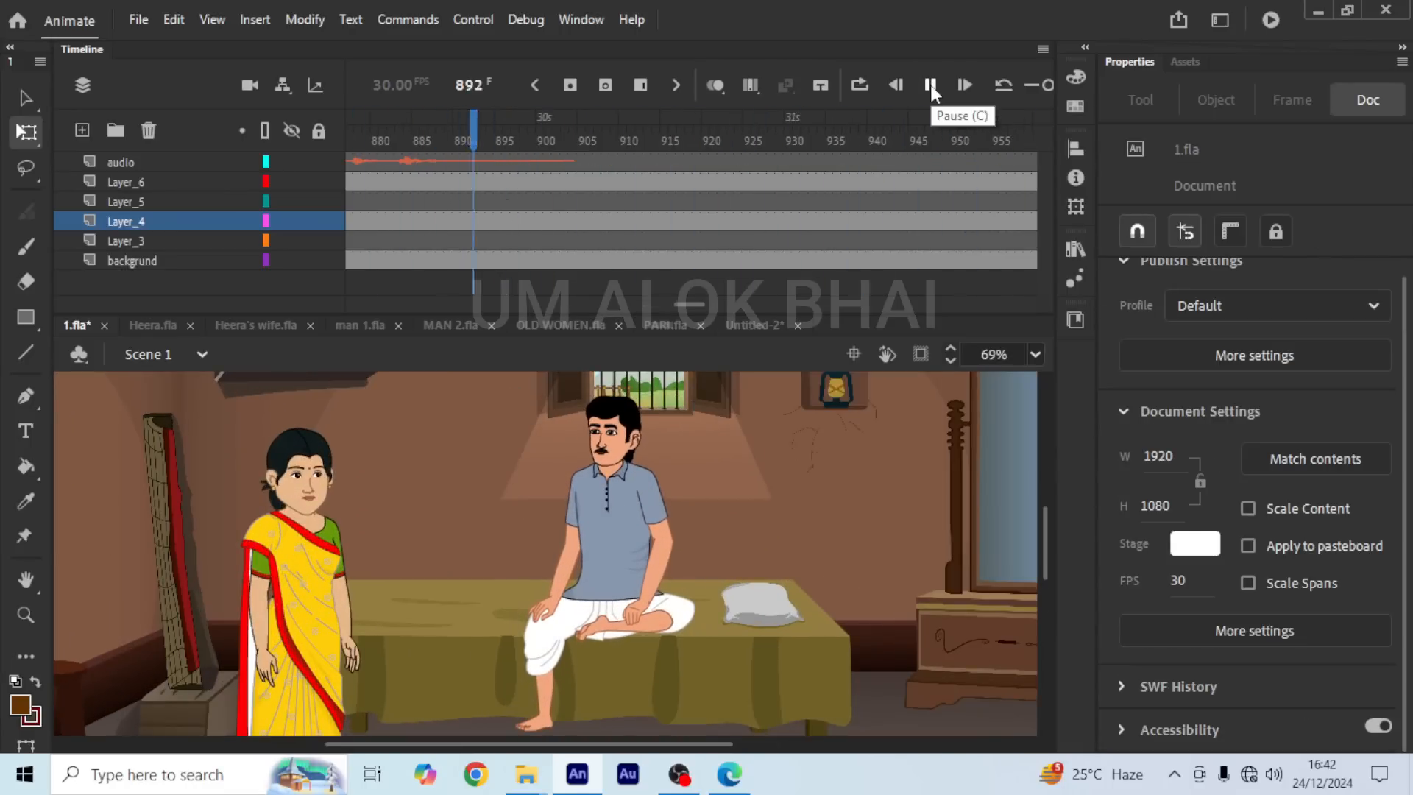
{"action": "left_click", "coordinate": [930, 86]}
{"action": "left_click", "coordinate": [593, 125]}
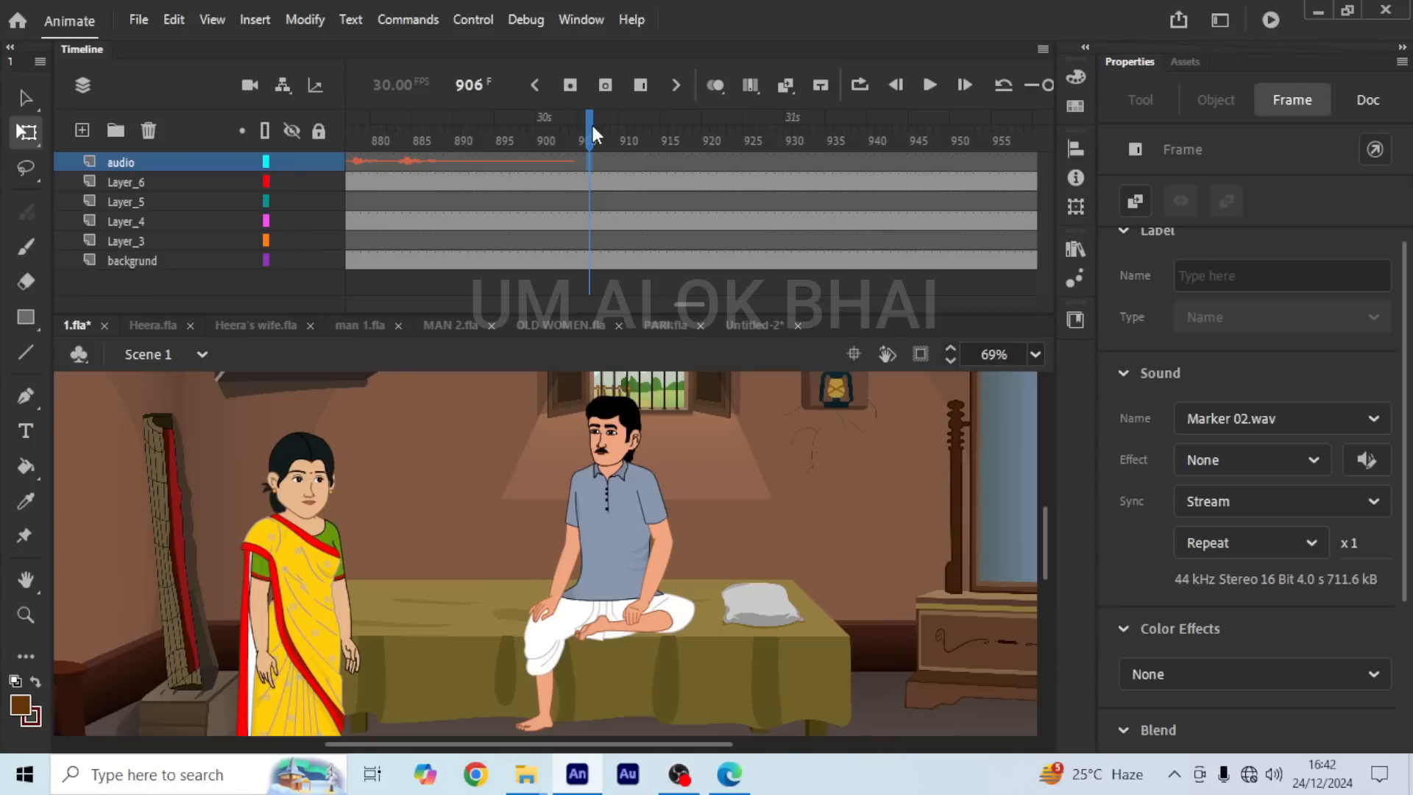
{"action": "left_click", "coordinate": [585, 130]}
{"action": "left_click", "coordinate": [584, 162]}
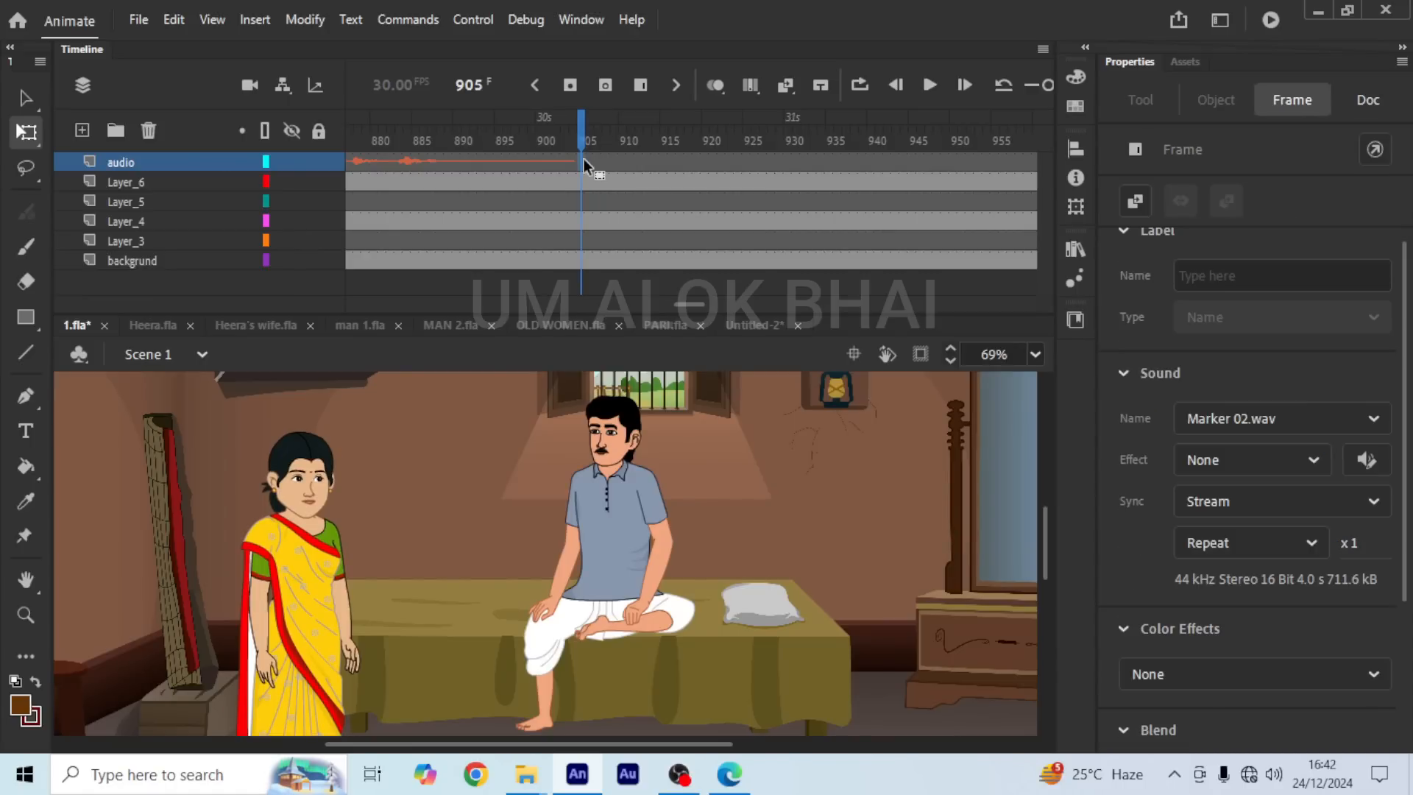
Step: Open the HEERA audio folder in File Explorer and check Marker 01 against Heera's first line in full story.pdf by playing it
{"action": "left_click", "coordinate": [530, 780]}
{"action": "left_click", "coordinate": [301, 680]}
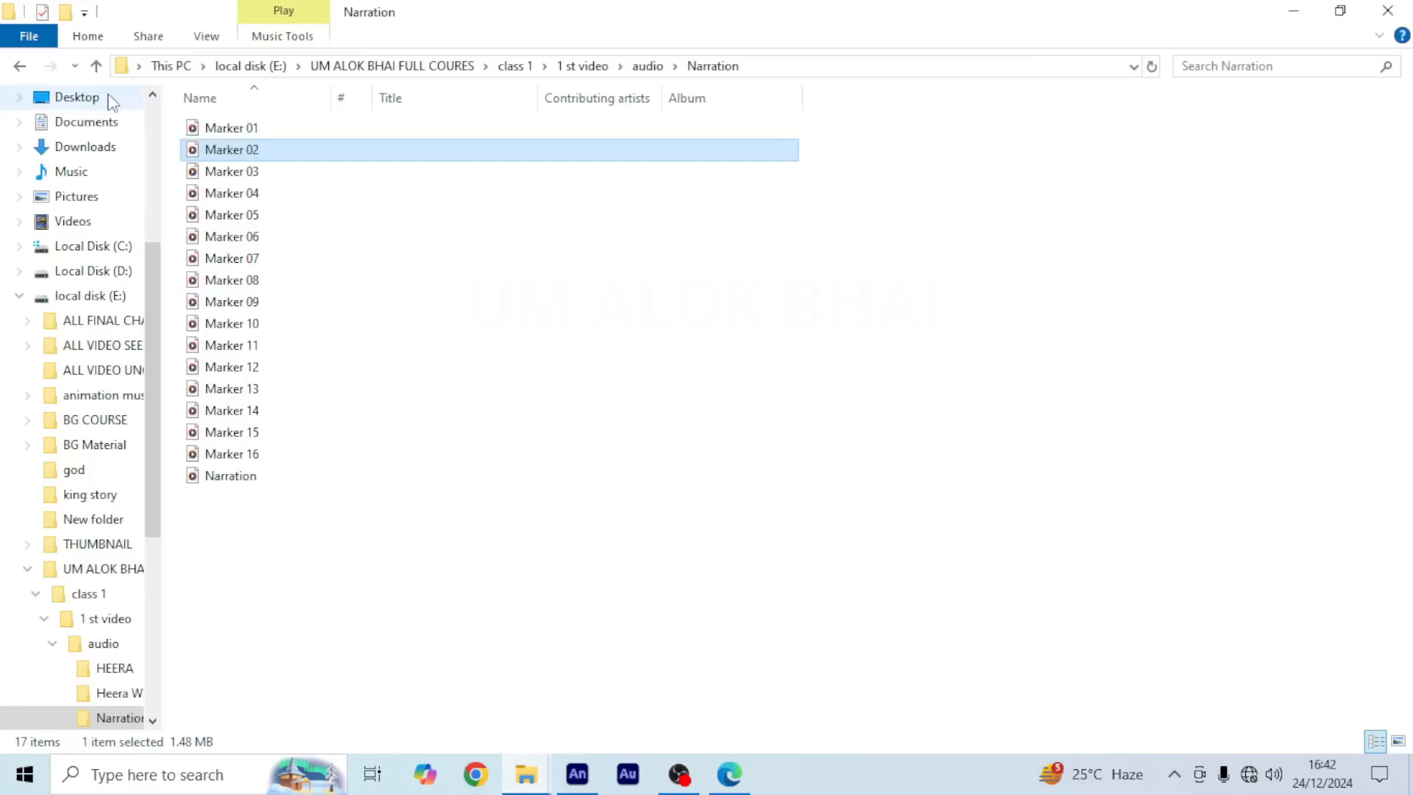
{"action": "left_click", "coordinate": [96, 65]}
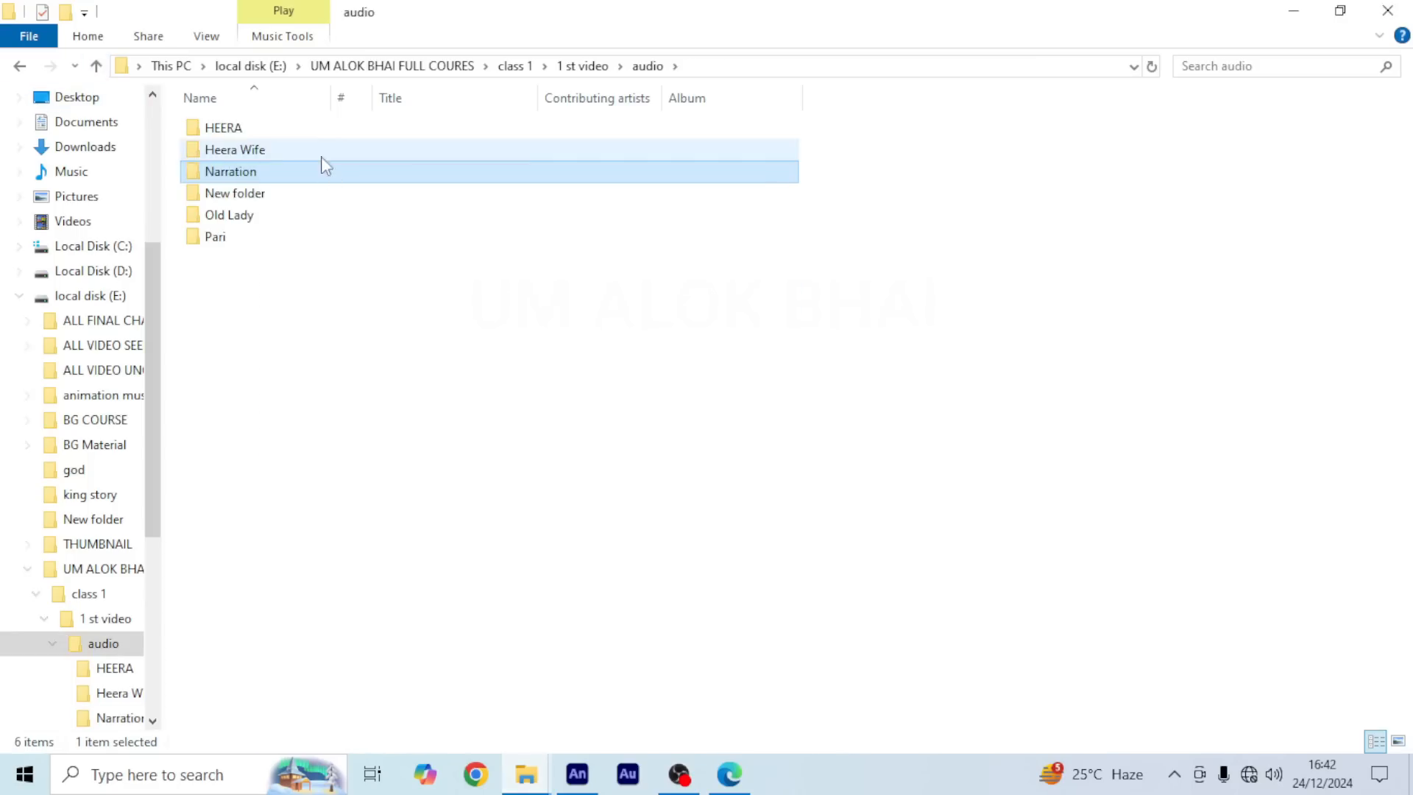
{"action": "double_click", "coordinate": [245, 136]}
{"action": "left_click", "coordinate": [290, 131]}
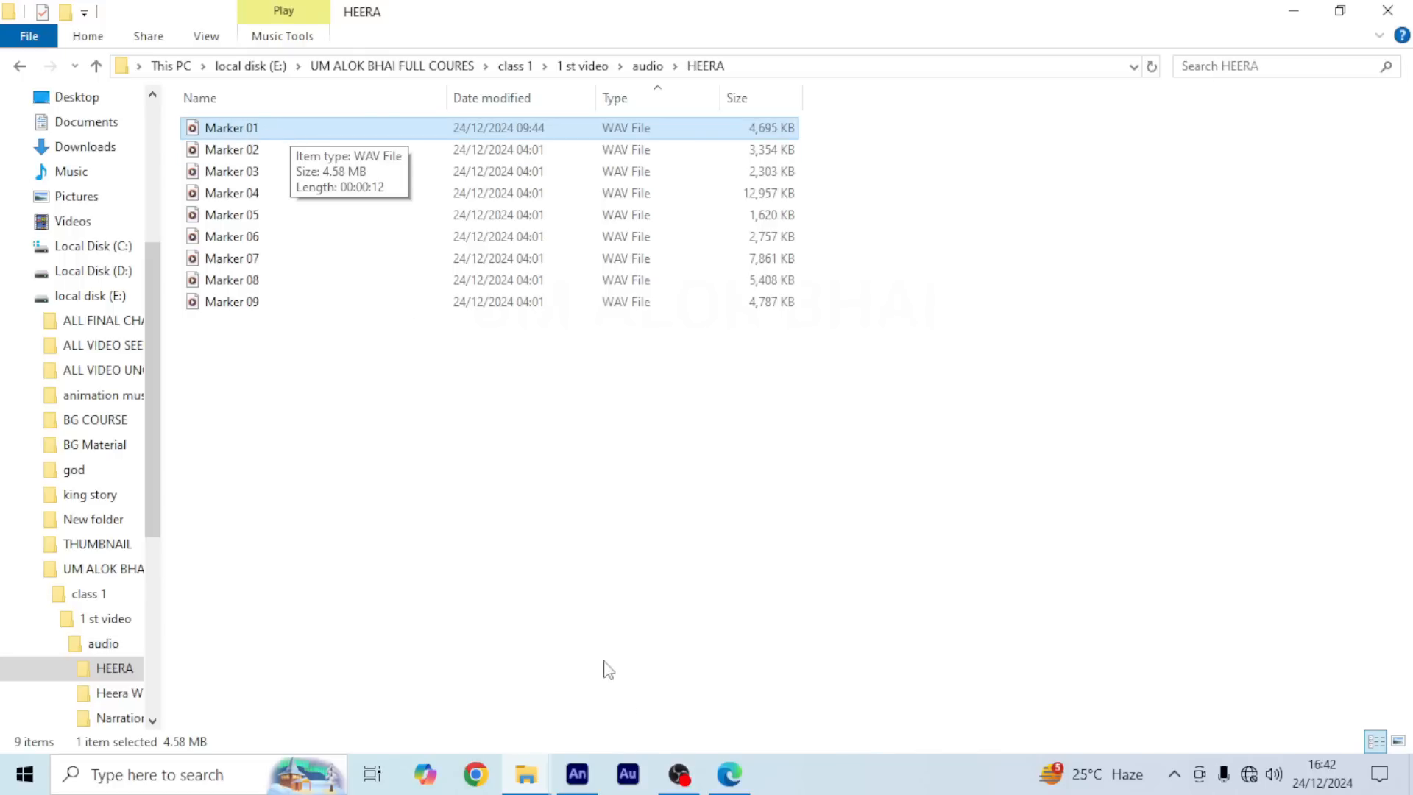
{"action": "left_click", "coordinate": [729, 774]}
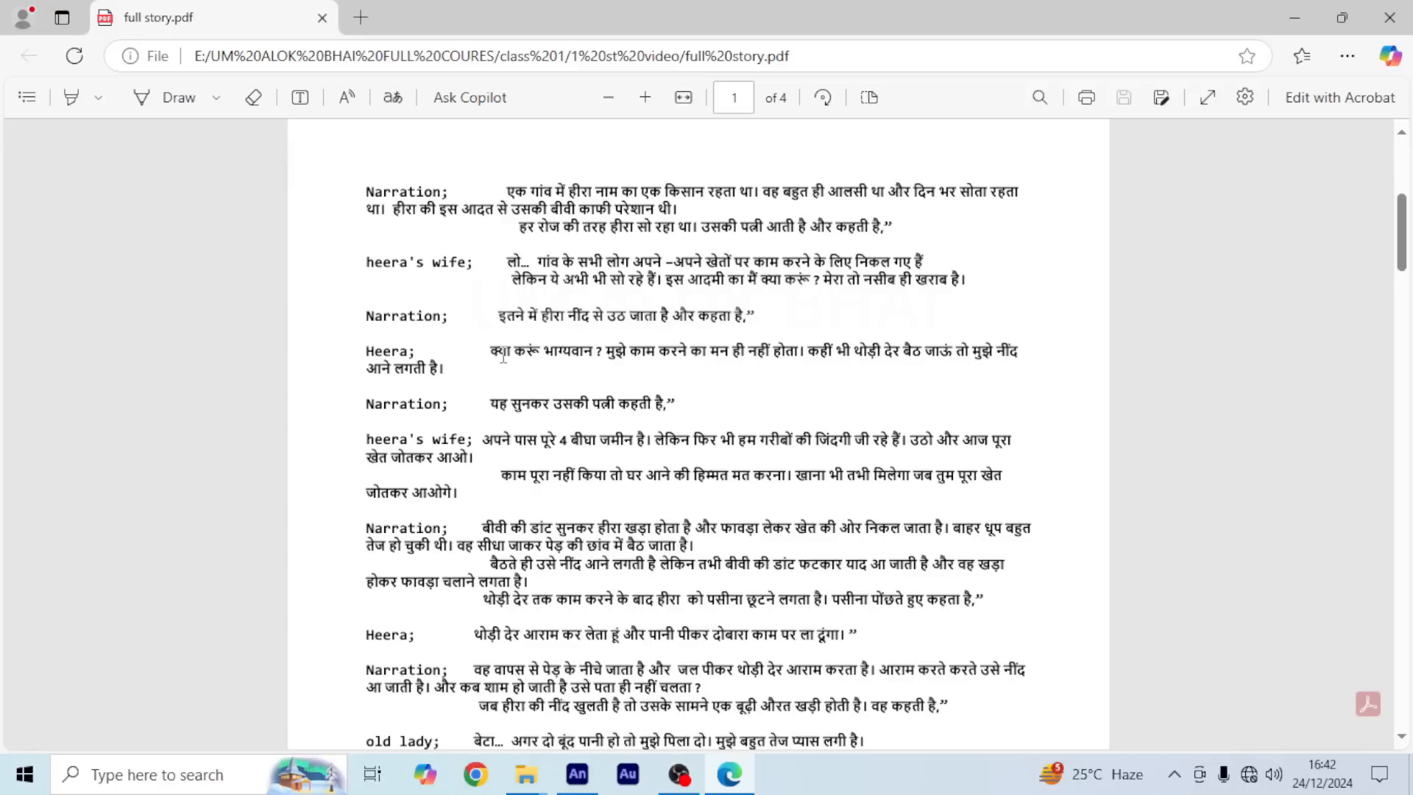
{"action": "mouse_move", "coordinate": [526, 774]}
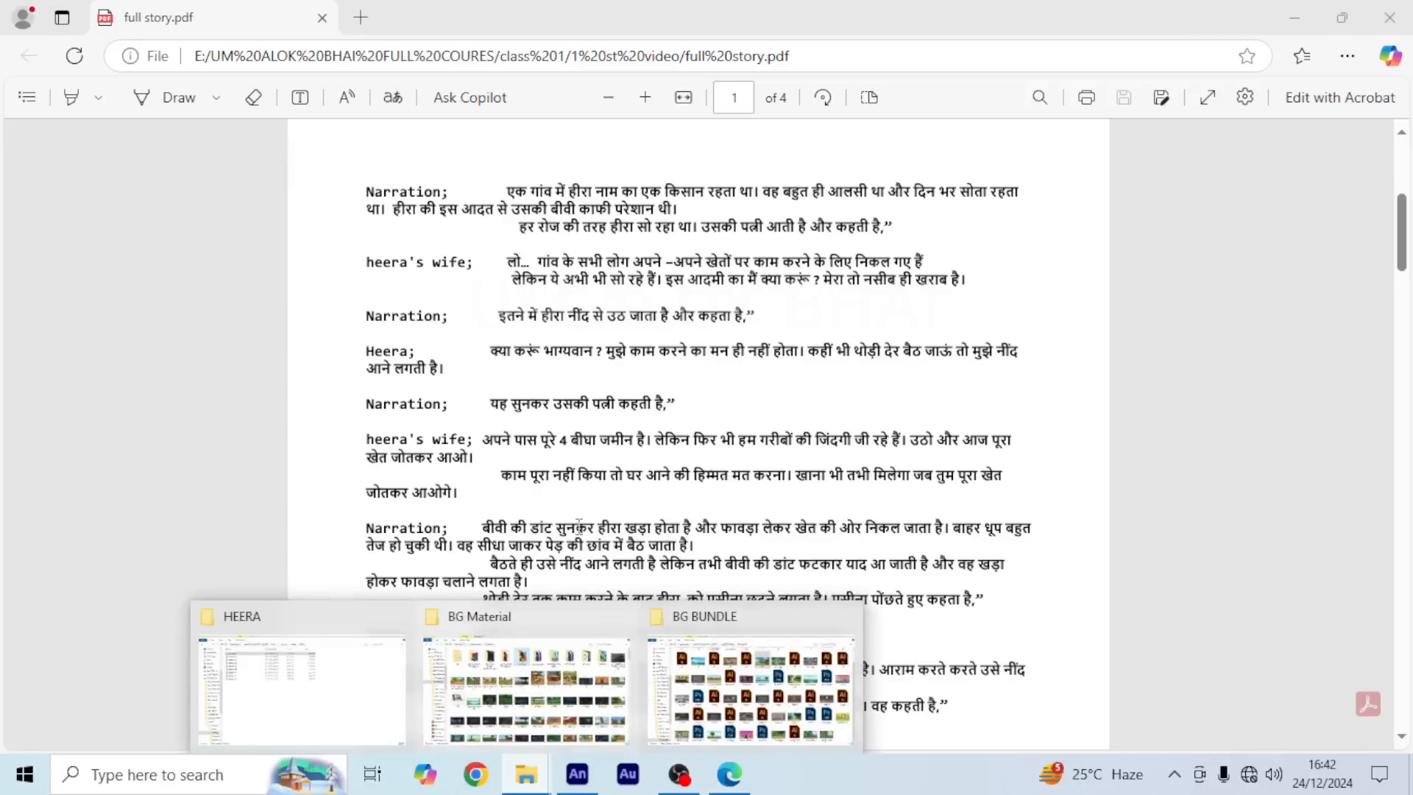
{"action": "left_click", "coordinate": [316, 704]}
{"action": "double_click", "coordinate": [284, 133]}
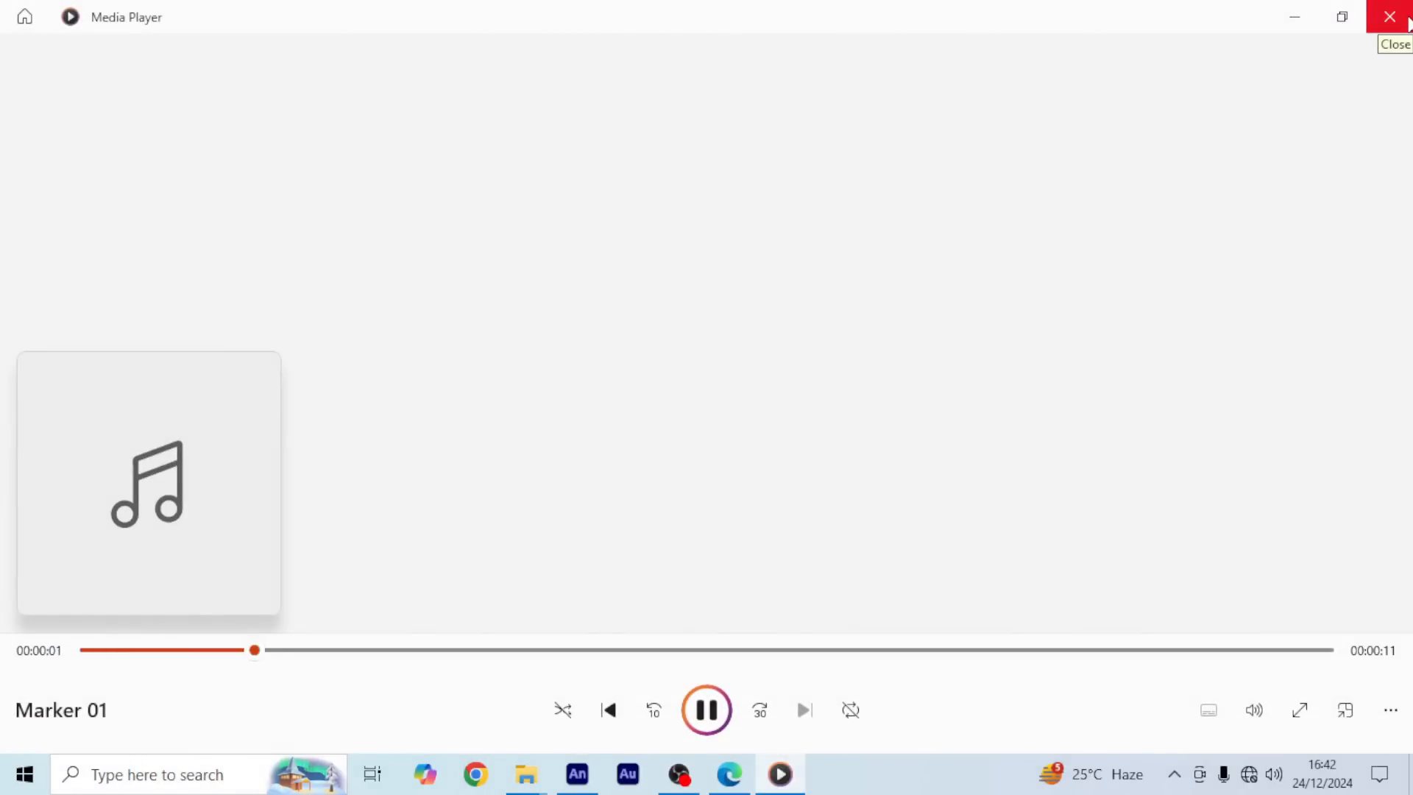
{"action": "left_click", "coordinate": [1390, 16]}
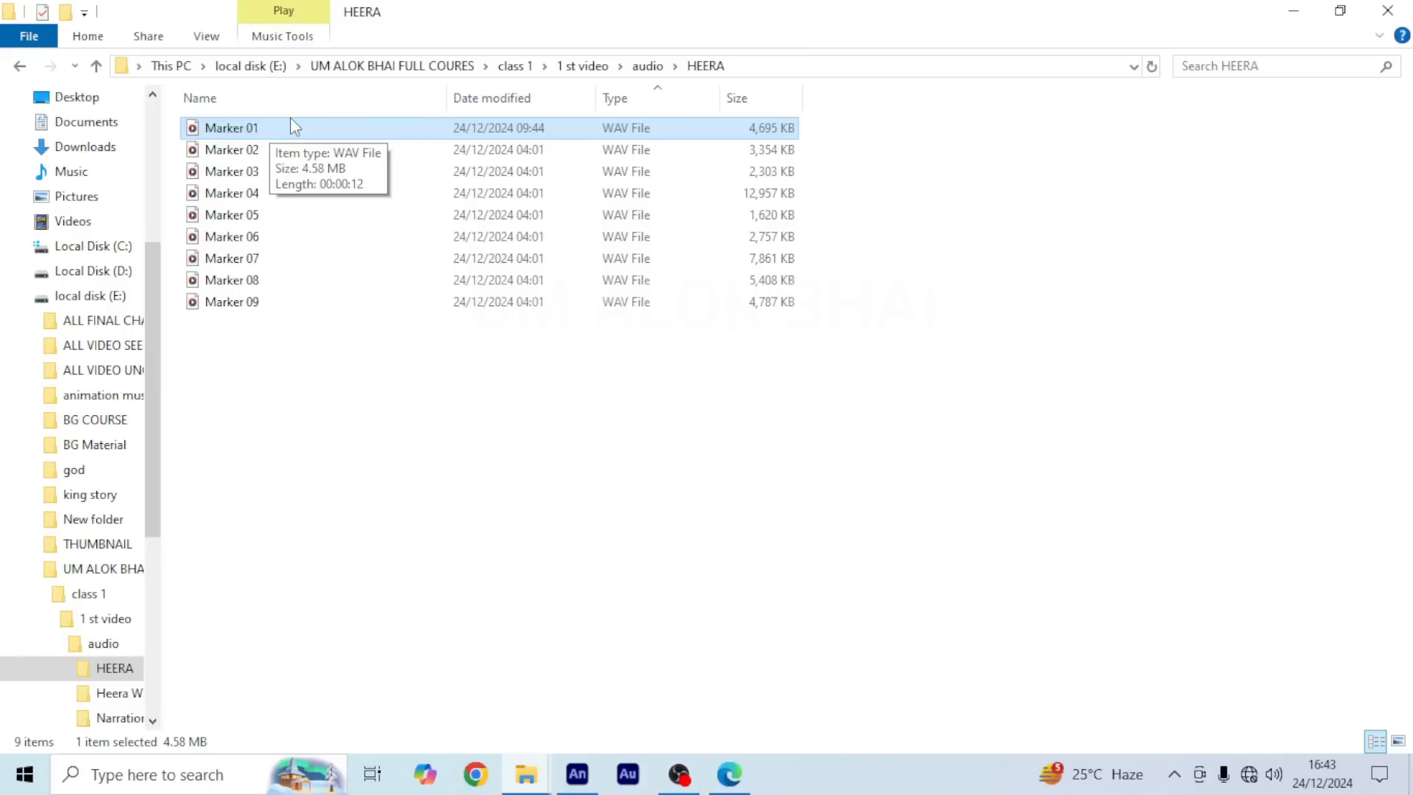
Step: Place HEERA's Marker 01.wav on the audio layer at frame 905 without replacing library items, and add a Layer_4 keyframe there
{"action": "mouse_move", "coordinate": [285, 130]}
{"action": "left_mouse_down"}
{"action": "mouse_move", "coordinate": [453, 213]}
{"action": "mouse_move", "coordinate": [508, 354]}
{"action": "mouse_move", "coordinate": [589, 780]}
{"action": "mouse_move", "coordinate": [598, 718]}
{"action": "mouse_move", "coordinate": [520, 533]}
{"action": "left_mouse_up"}
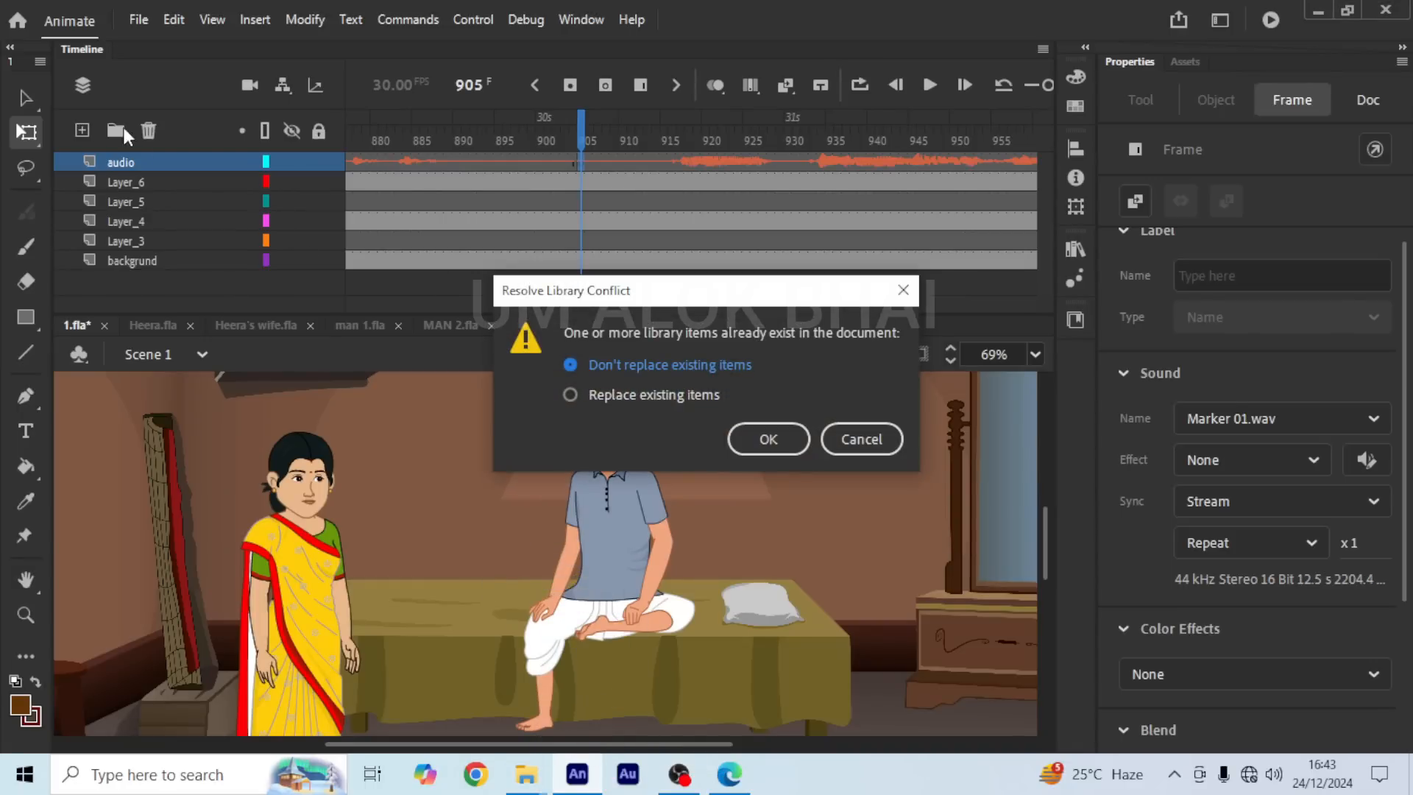
{"action": "left_click", "coordinate": [778, 437]}
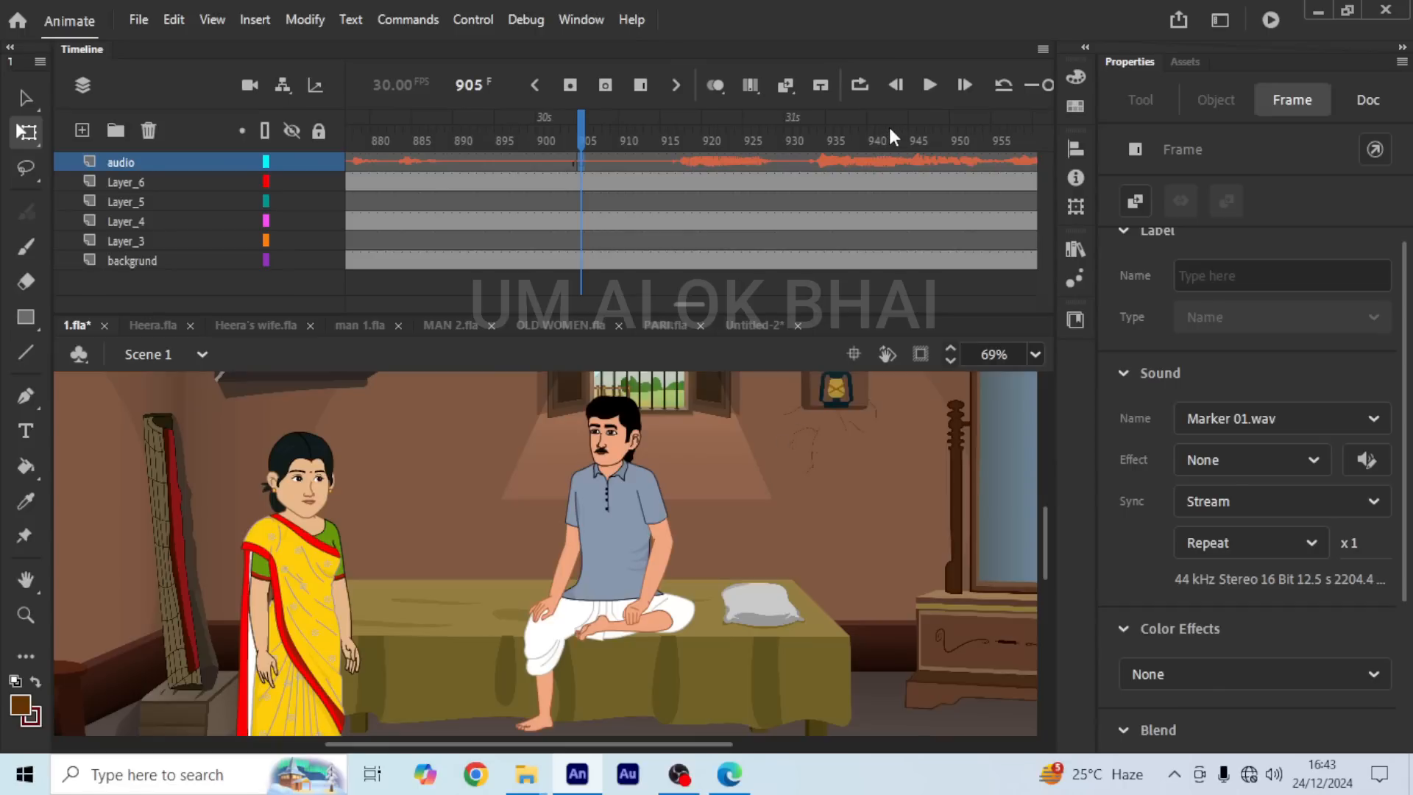
{"action": "right_click", "coordinate": [580, 161]}
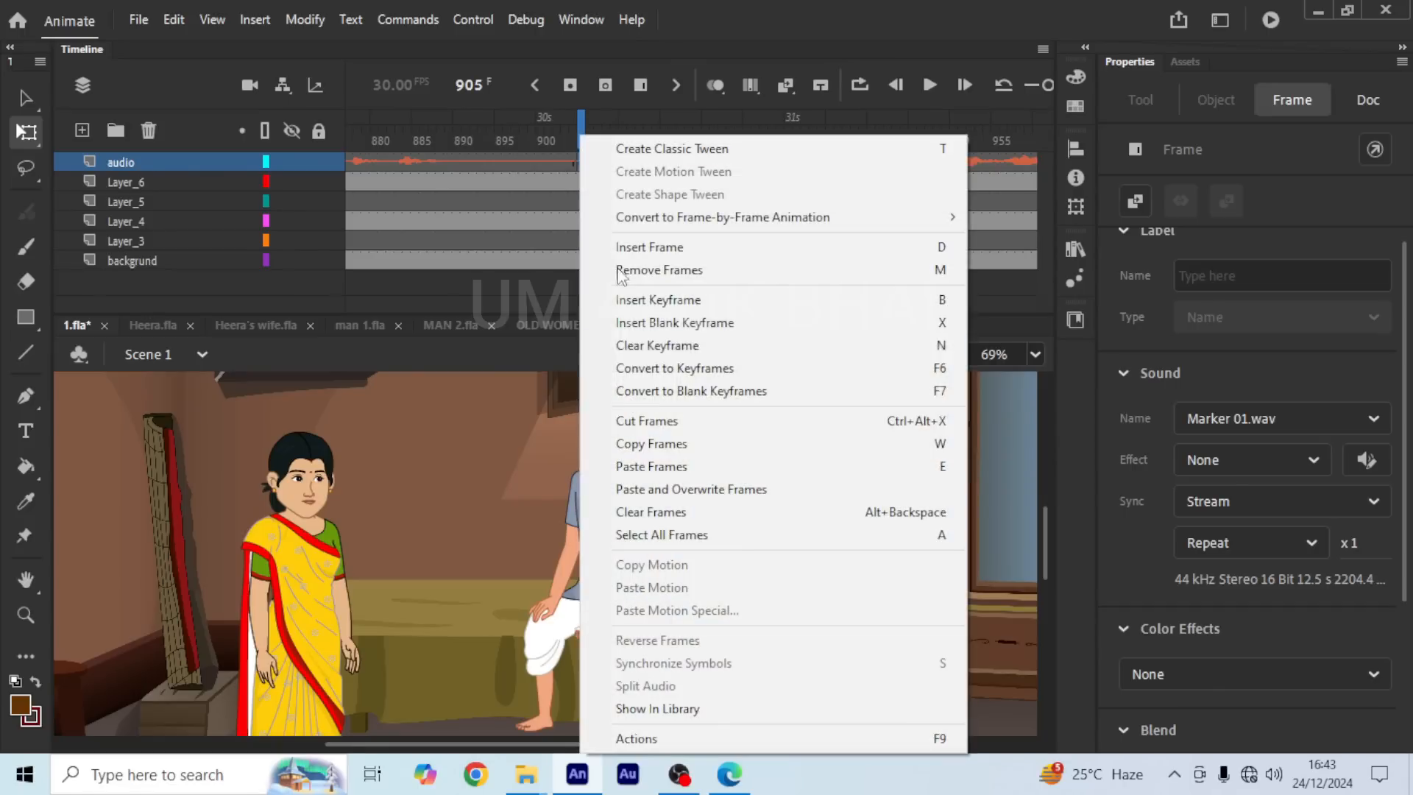
{"action": "left_click", "coordinate": [654, 444]}
{"action": "left_click", "coordinate": [653, 443]}
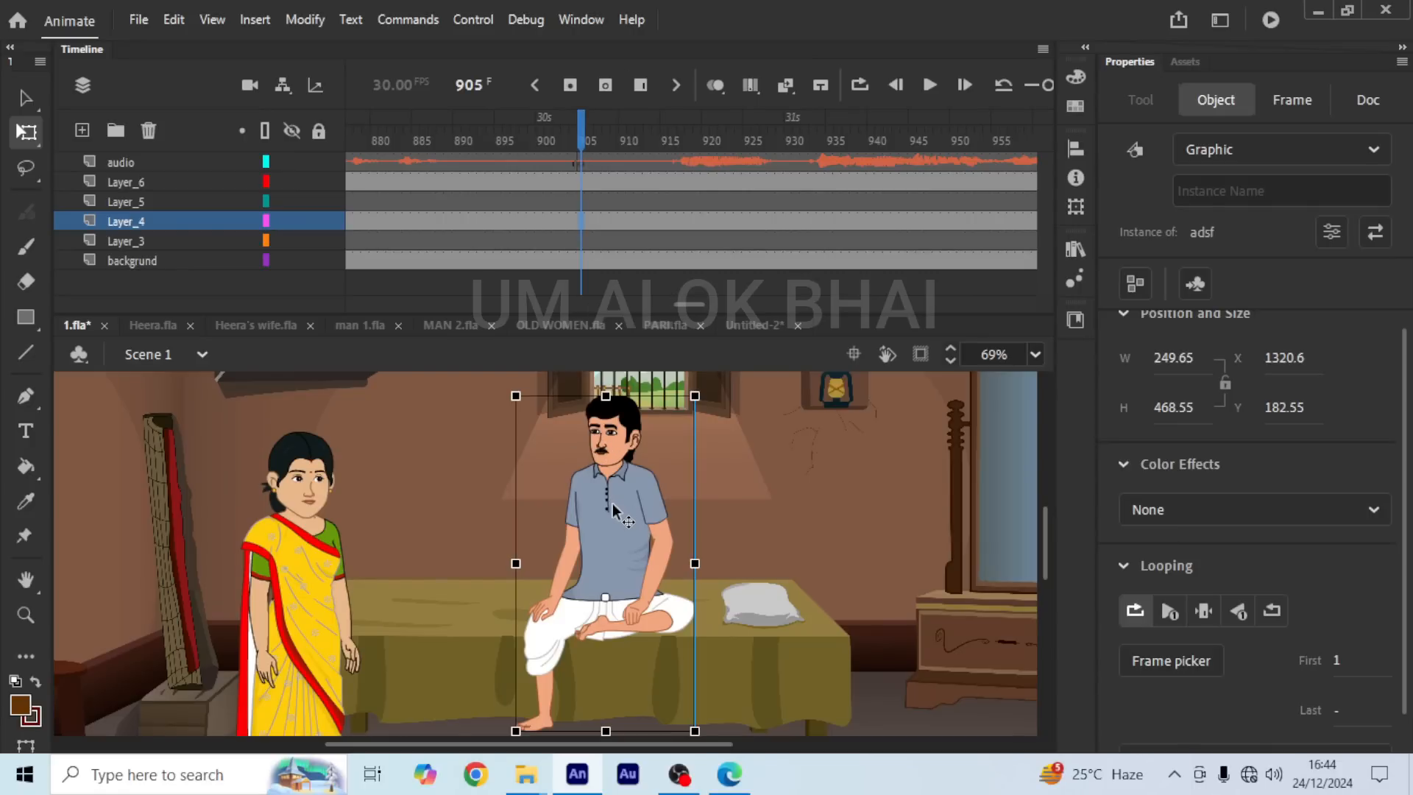
{"action": "key", "text": "F6"}
Step: Copy the audio layer's frame at 905 and open the seated man's face symbol, Symbol 1 copy 3, for editing
{"action": "left_click", "coordinate": [580, 162]}
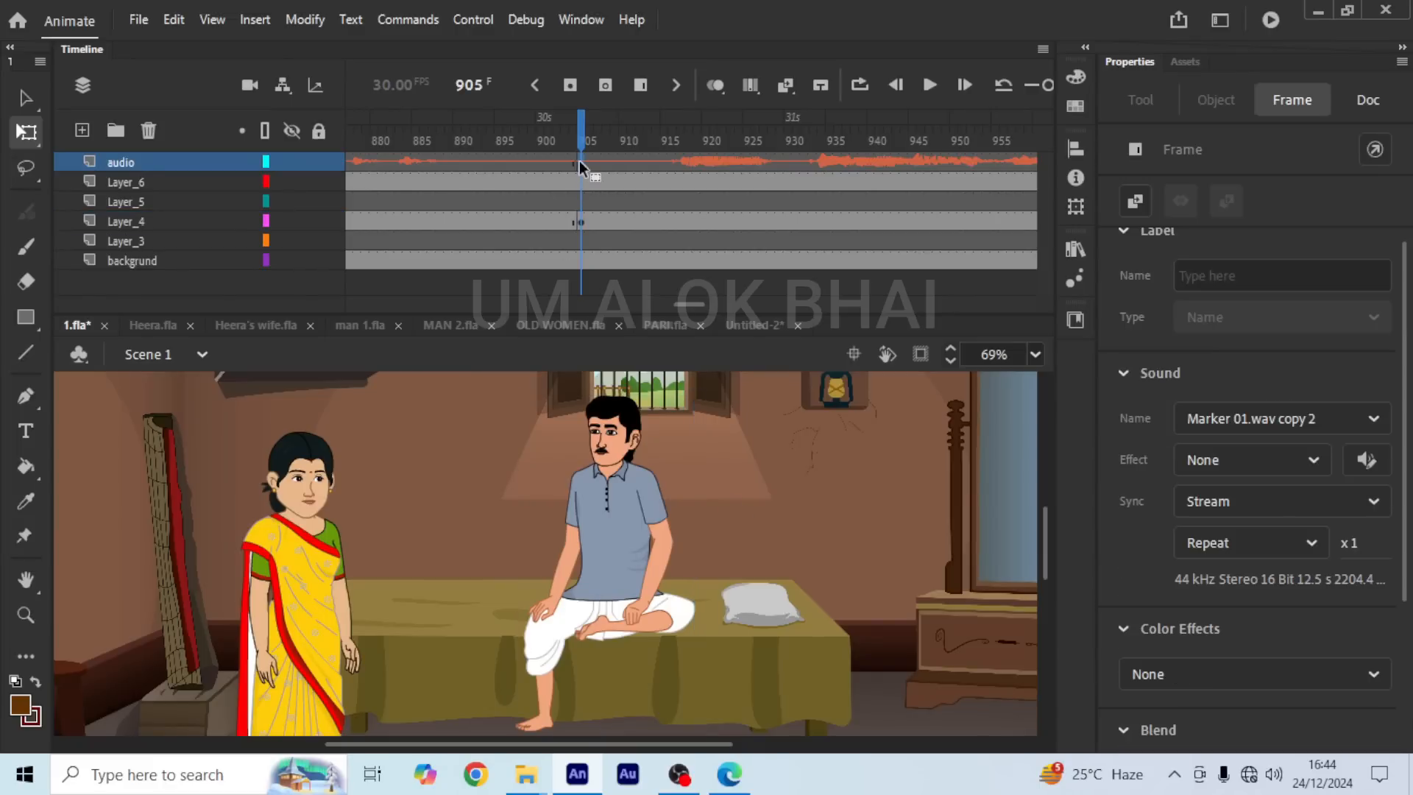
{"action": "right_click", "coordinate": [580, 162]}
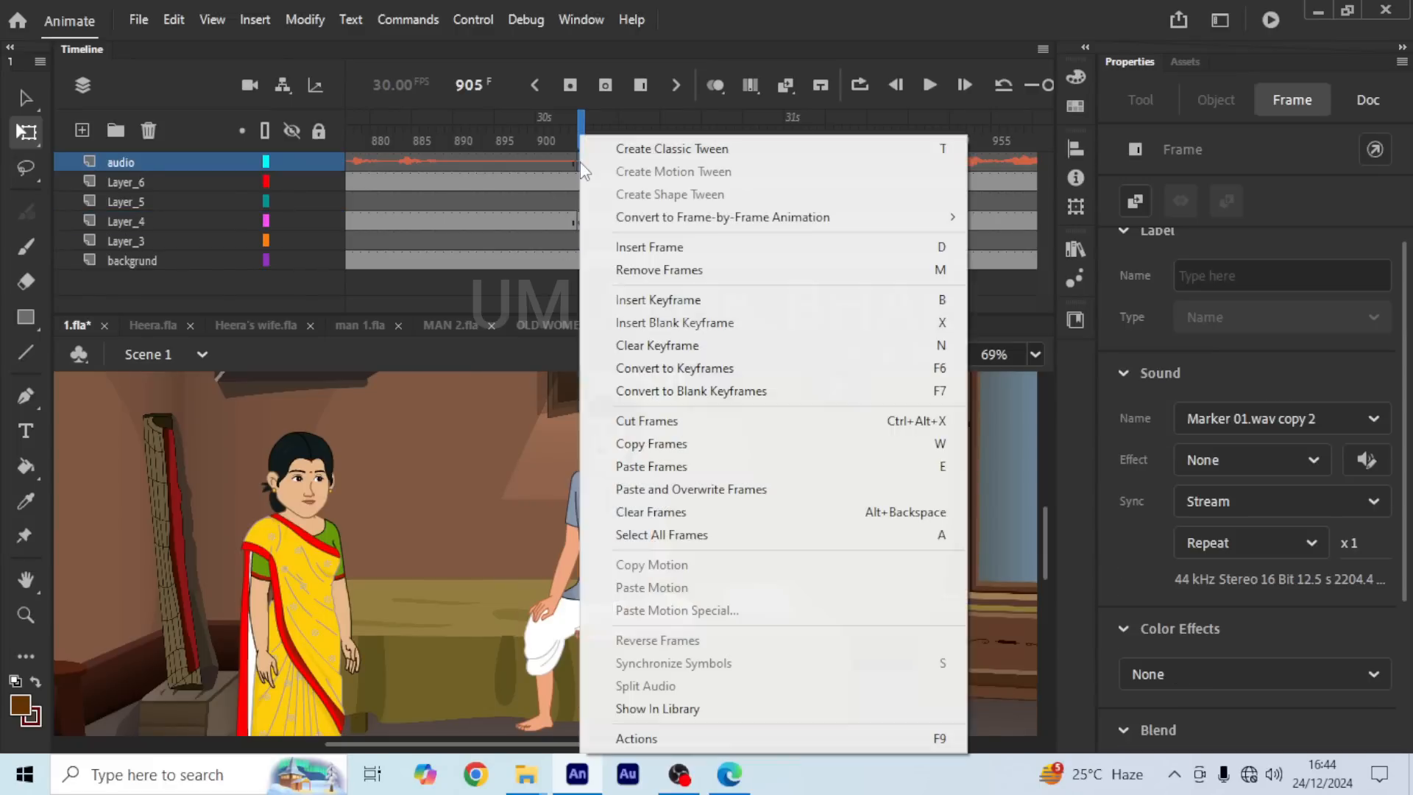
{"action": "left_click", "coordinate": [637, 444]}
{"action": "scroll", "coordinate": [607, 457], "scroll_direction": "up", "scroll_amount": 3}
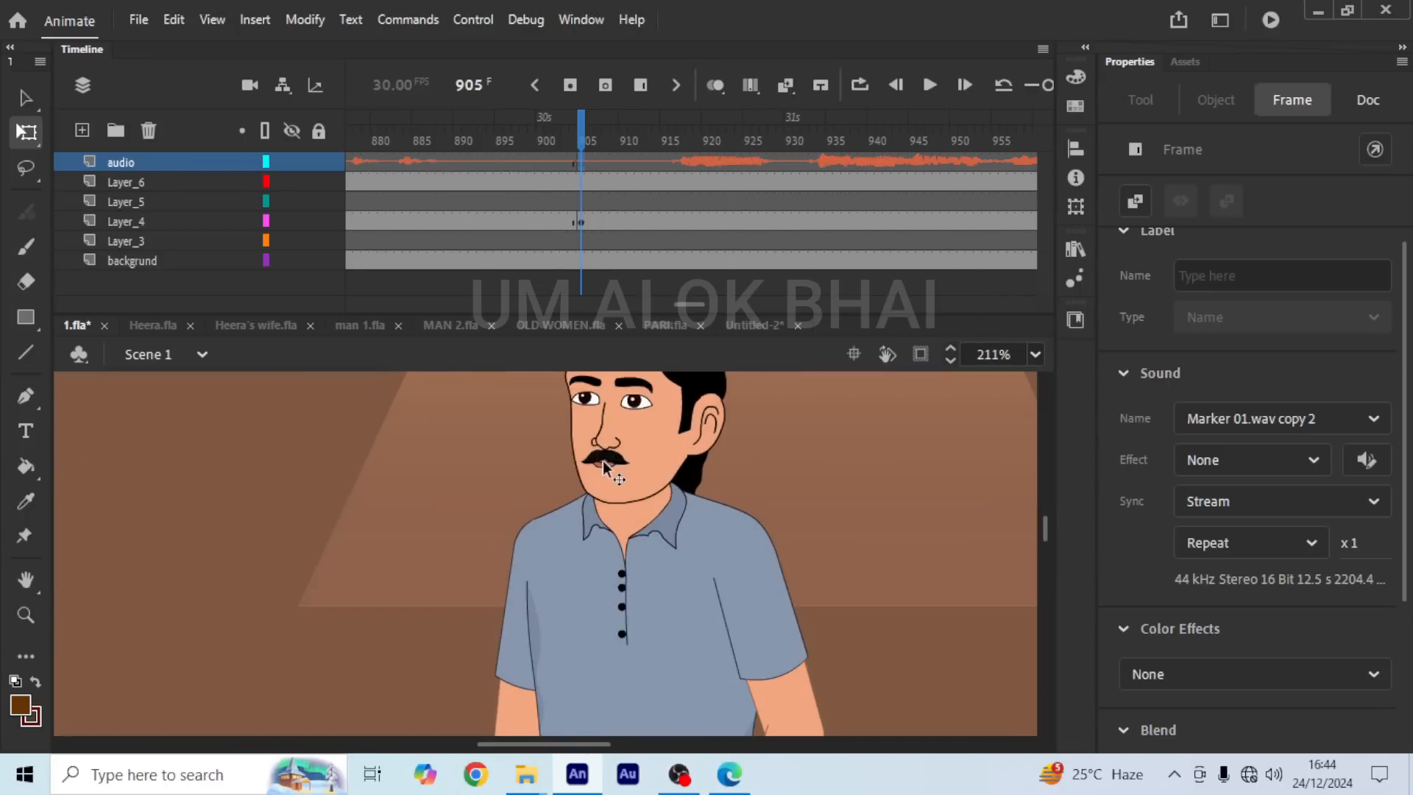
{"action": "double_click", "coordinate": [603, 463]}
{"action": "scroll", "coordinate": [606, 458], "scroll_direction": "up", "scroll_amount": 4}
{"action": "left_click", "coordinate": [580, 439]}
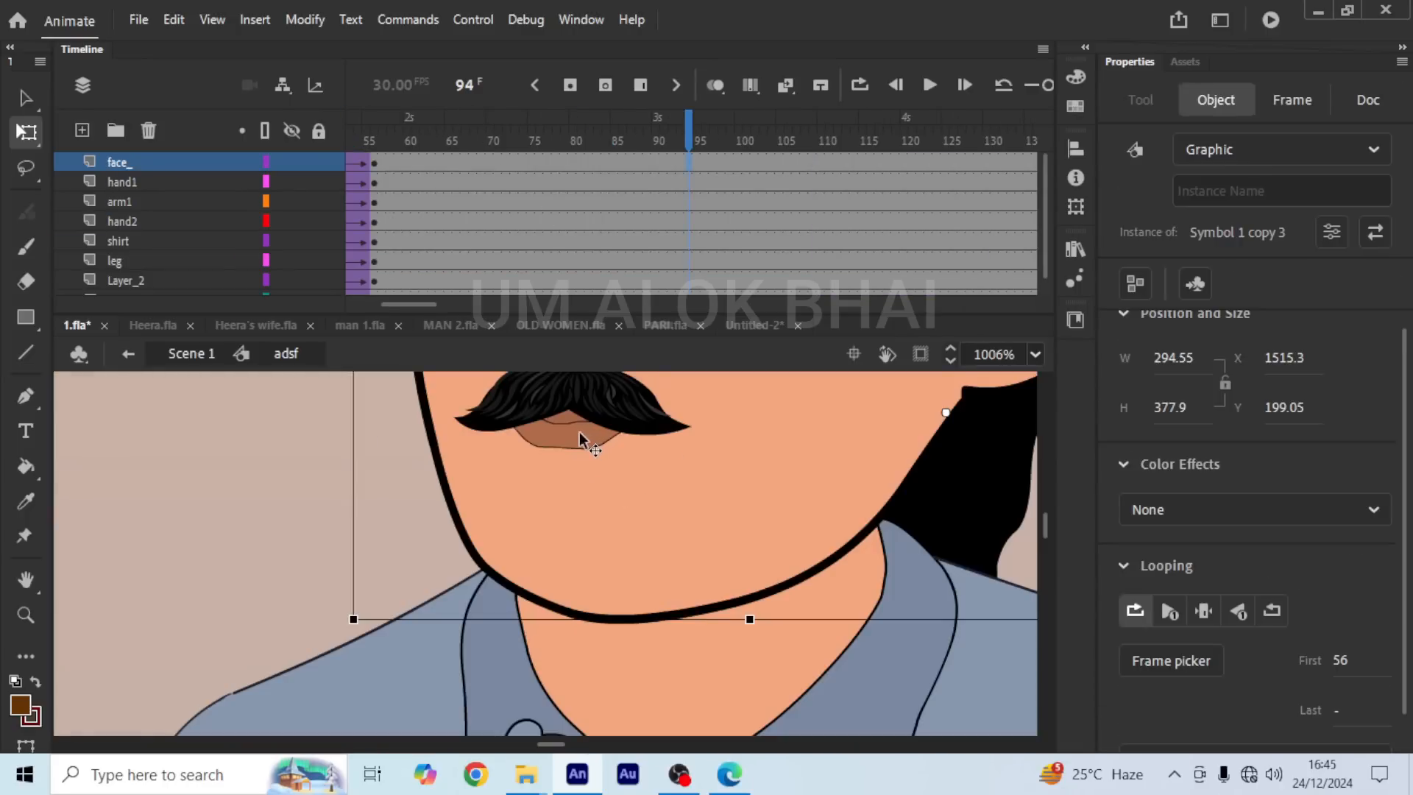
{"action": "double_click", "coordinate": [580, 431]}
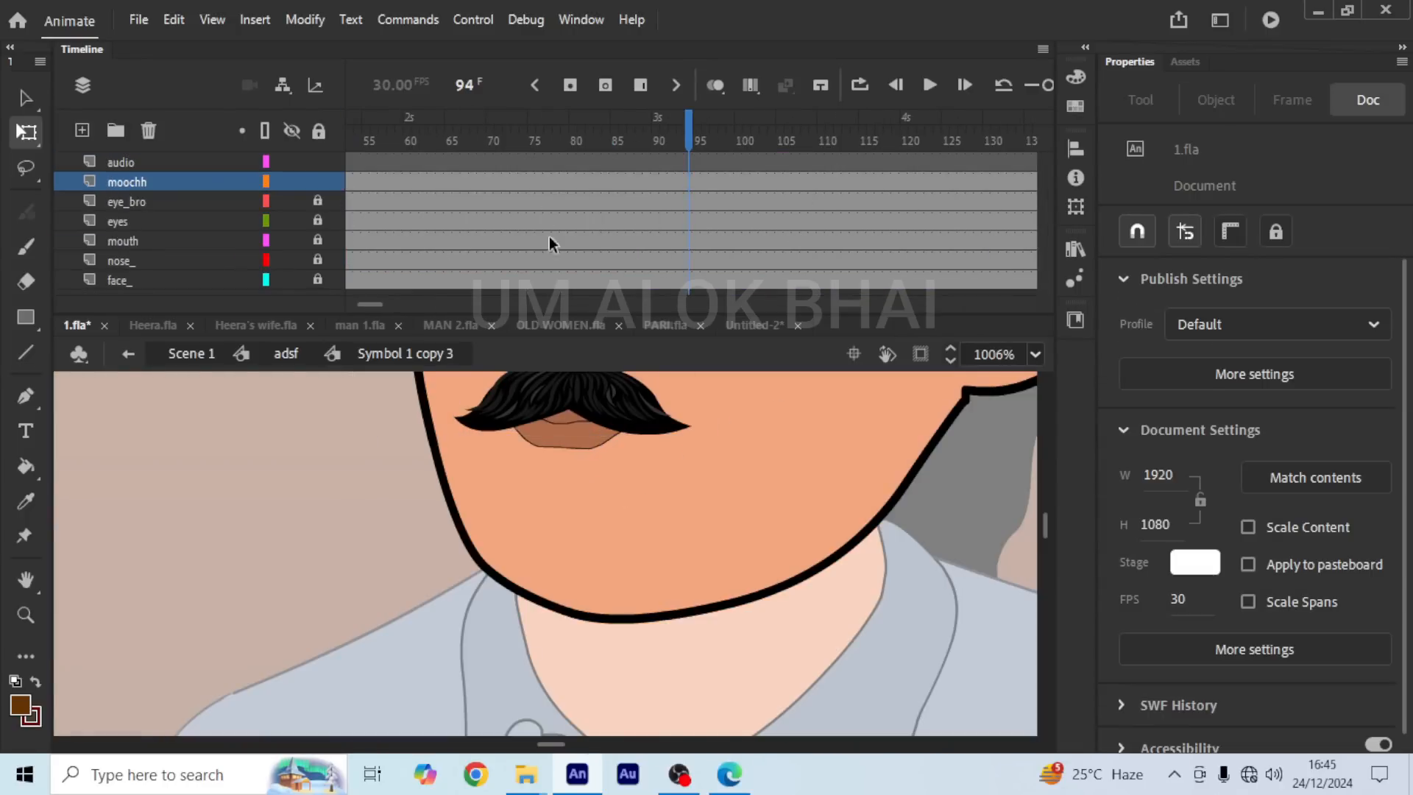
Step: Move the mouth layer directly below moochh and paste the copied voice frame into the face symbol's audio layer at frame 94
{"action": "left_click", "coordinate": [142, 240]}
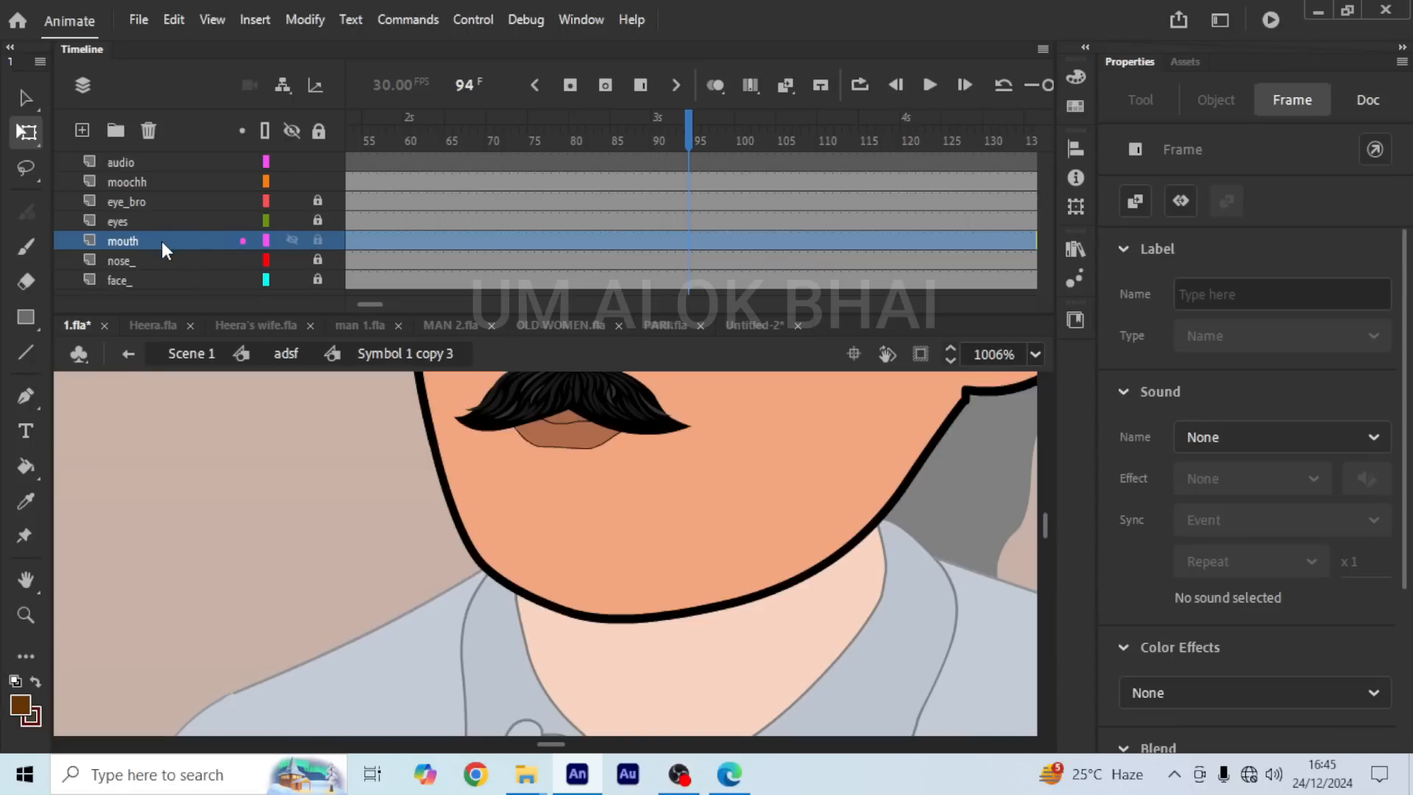
{"action": "left_click_drag", "start_coordinate": [161, 242], "coordinate": [161, 191]}
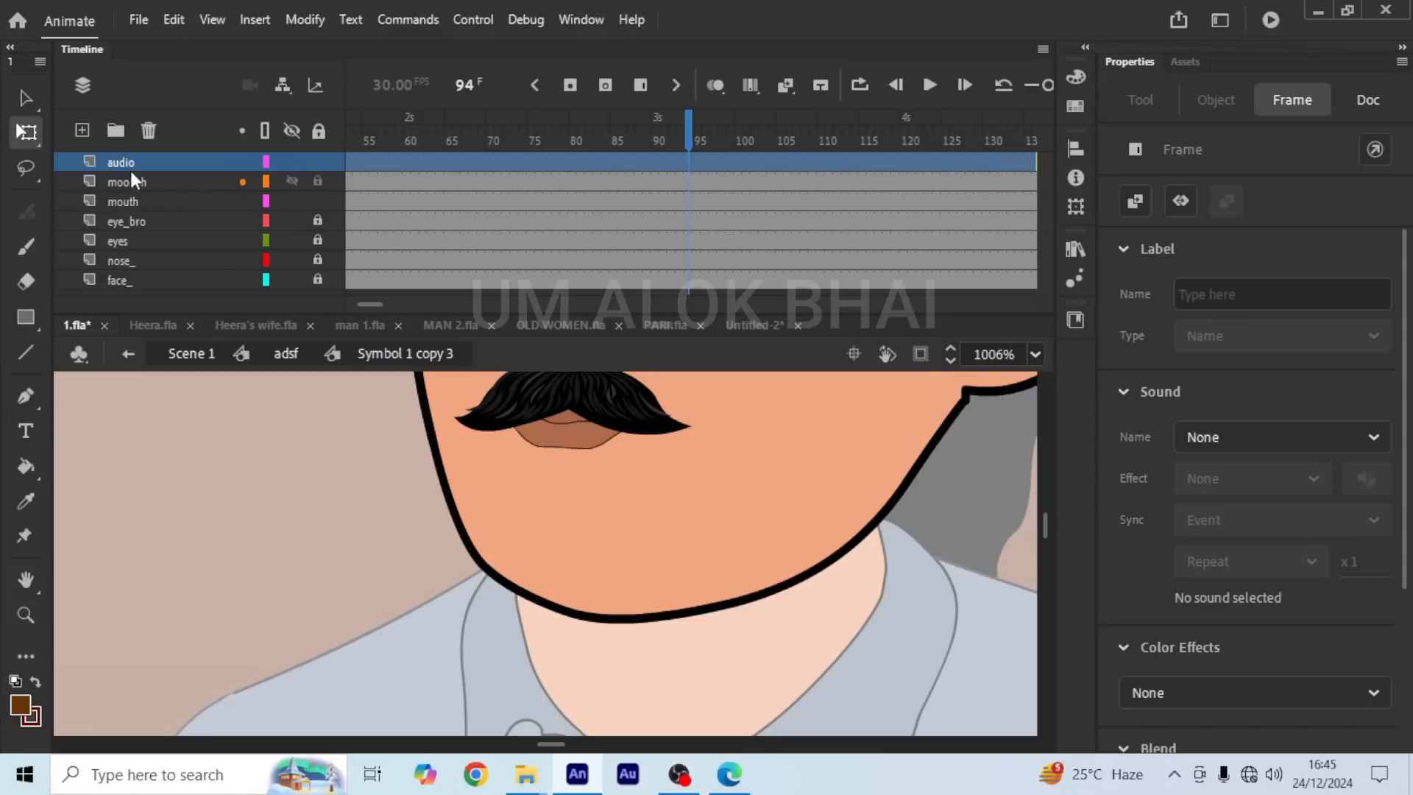
{"action": "left_click", "coordinate": [685, 160]}
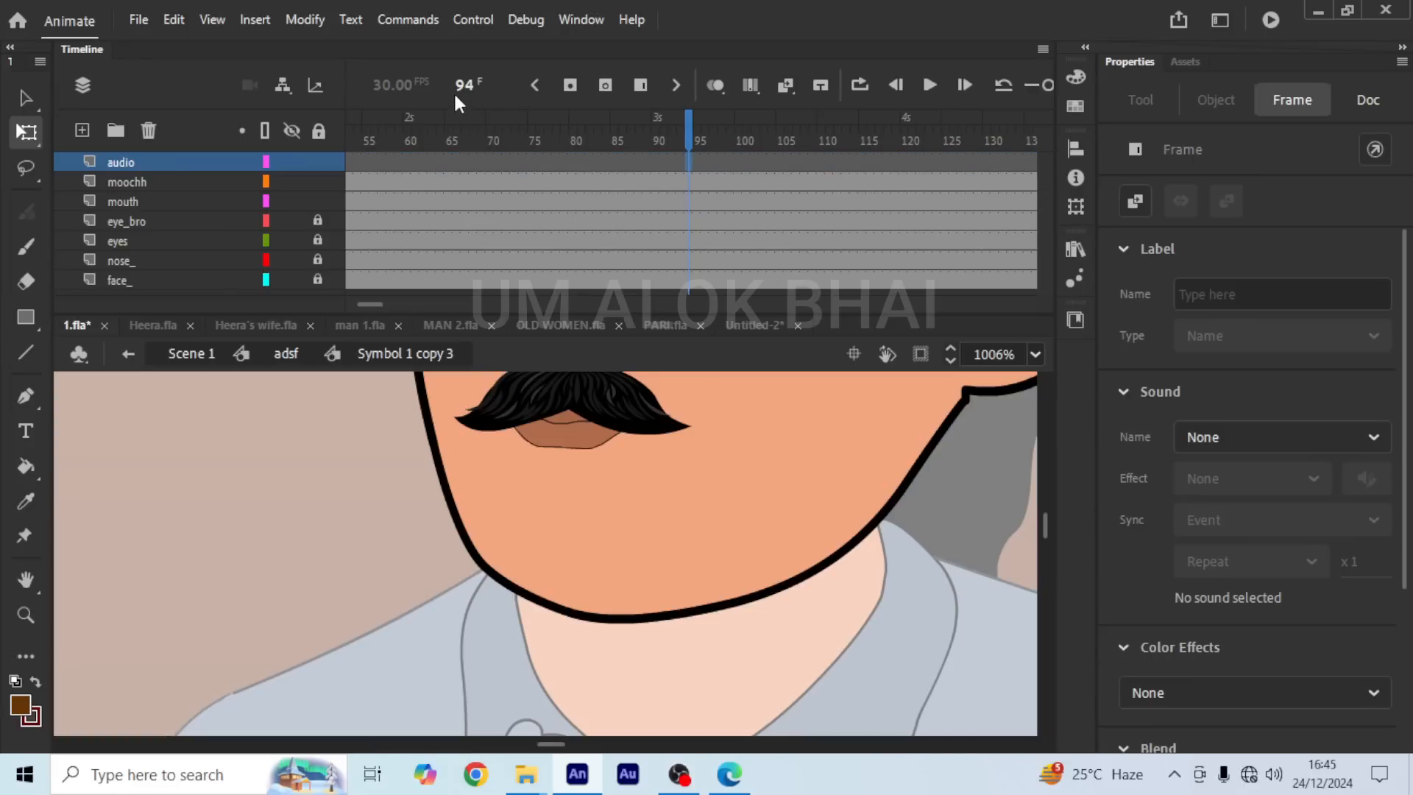
{"action": "right_click", "coordinate": [689, 158]}
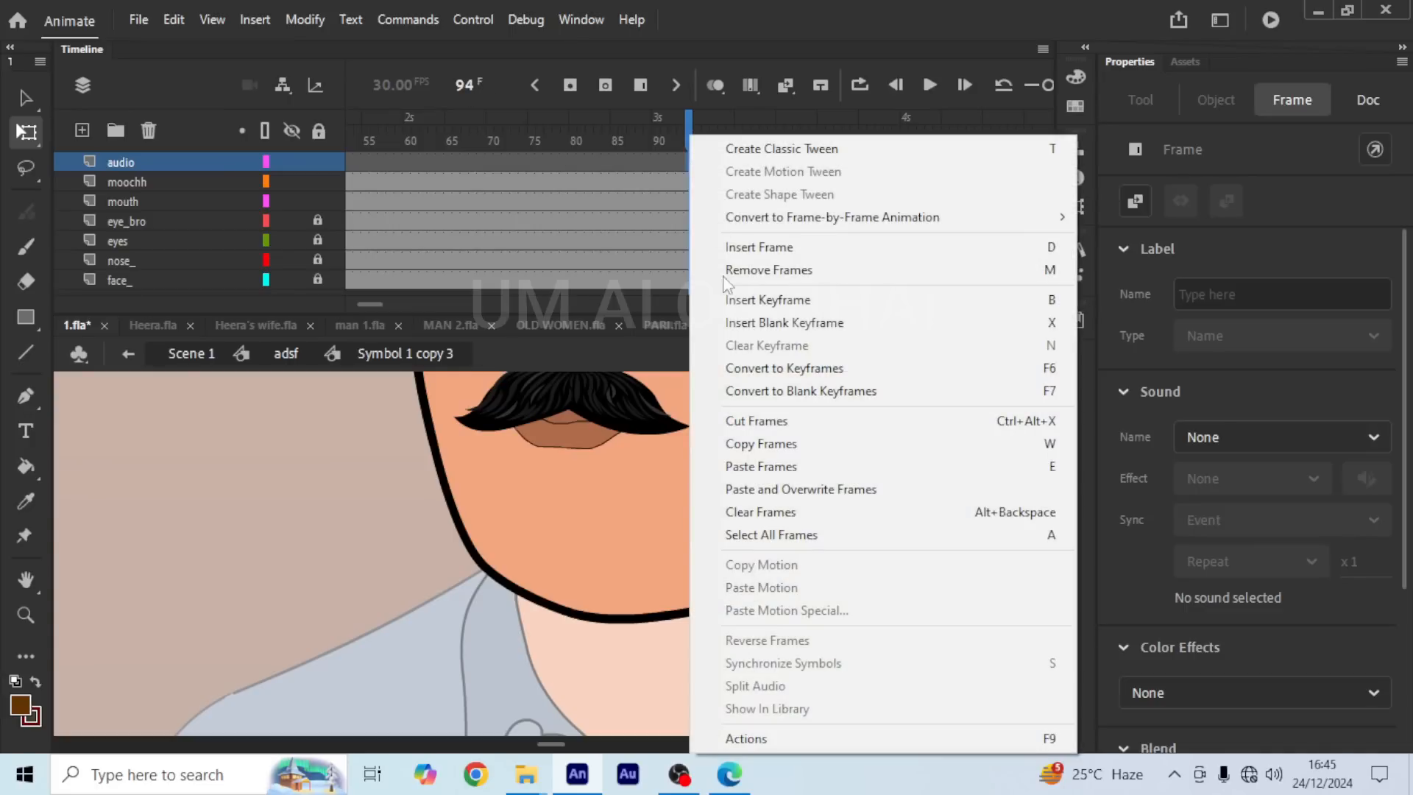
{"action": "left_click", "coordinate": [758, 468]}
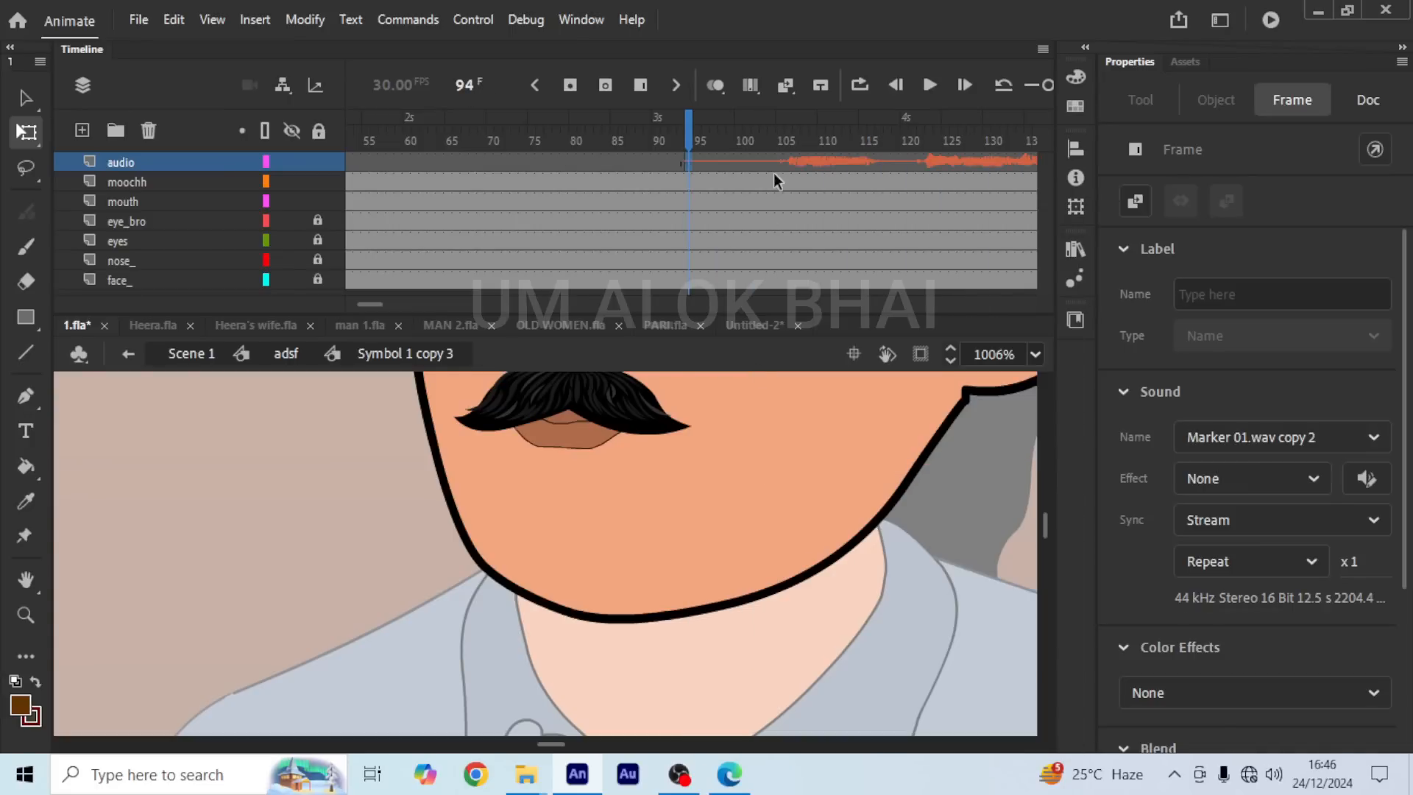
Step: Find where the man's speech starts, lock the moochh layer, and set the mouth graphic to play in loop from frame 104
{"action": "left_click", "coordinate": [930, 84]}
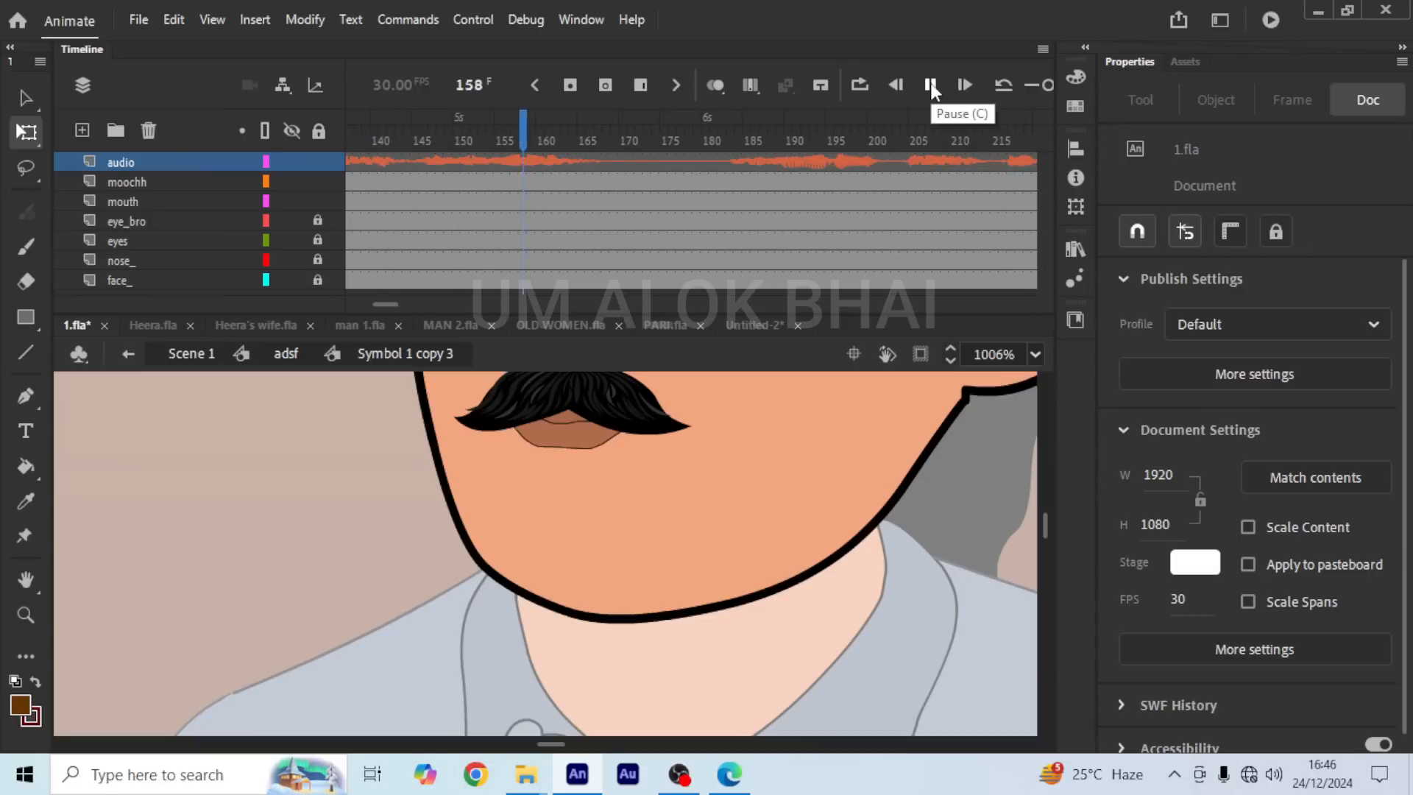
{"action": "left_click", "coordinate": [930, 84]}
{"action": "left_click_drag", "start_coordinate": [590, 122], "coordinate": [220, 132]}
{"action": "left_click", "coordinate": [612, 190]}
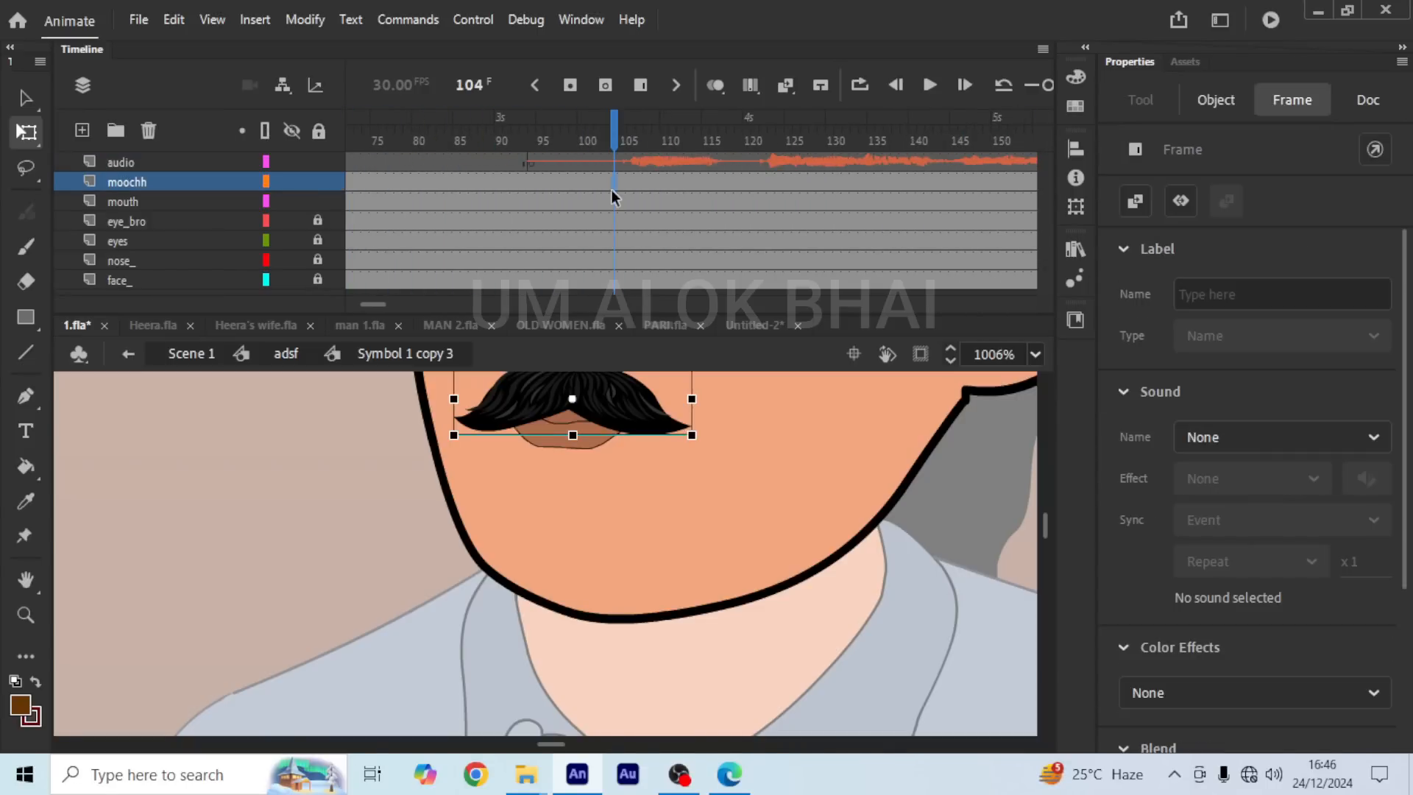
{"action": "left_click", "coordinate": [317, 181]}
{"action": "left_click", "coordinate": [566, 437]}
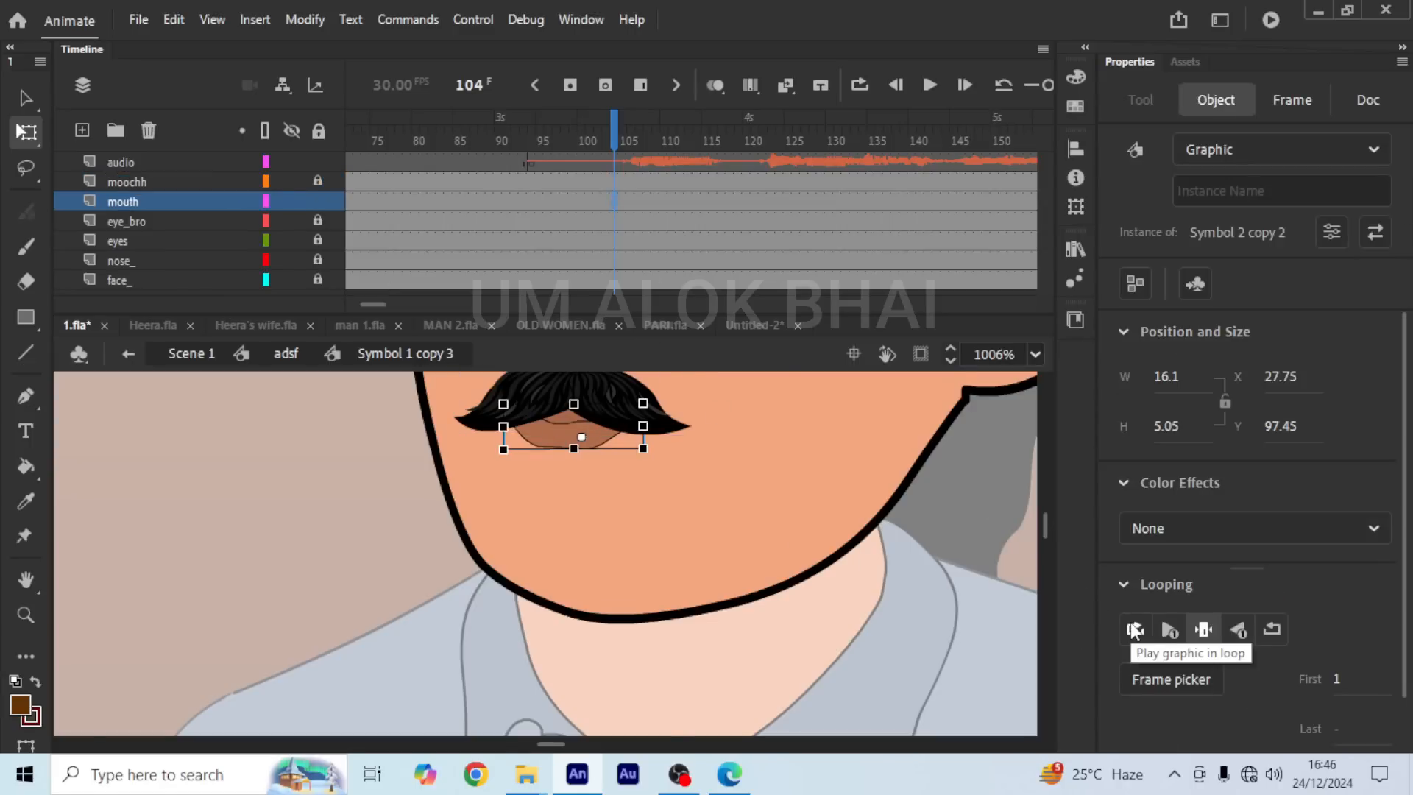
{"action": "left_click", "coordinate": [1134, 629]}
Step: Play to the pause in the speech and set the mouth graphic to a single frame, closed, from frame 168
{"action": "key", "text": "Return"}
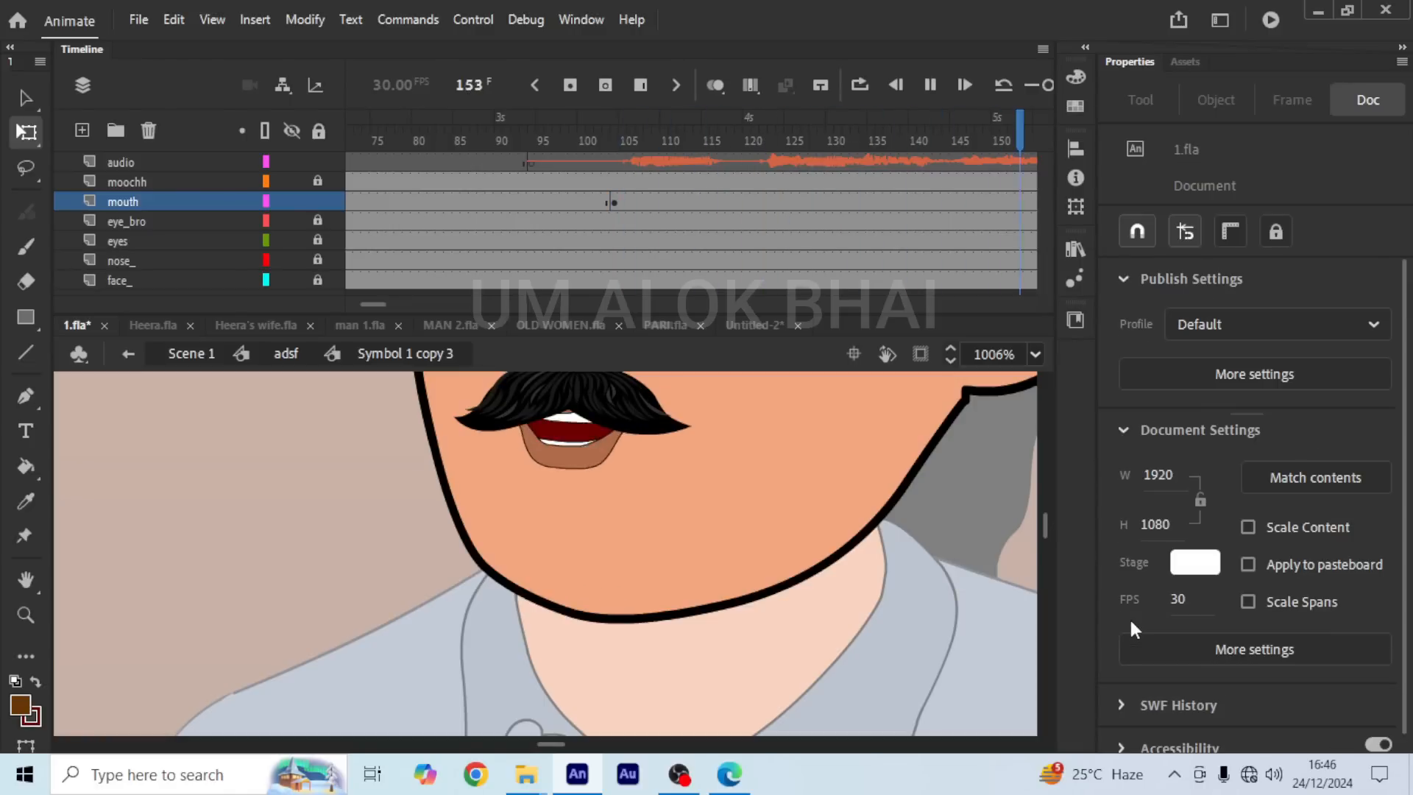
{"action": "left_click", "coordinate": [451, 184]}
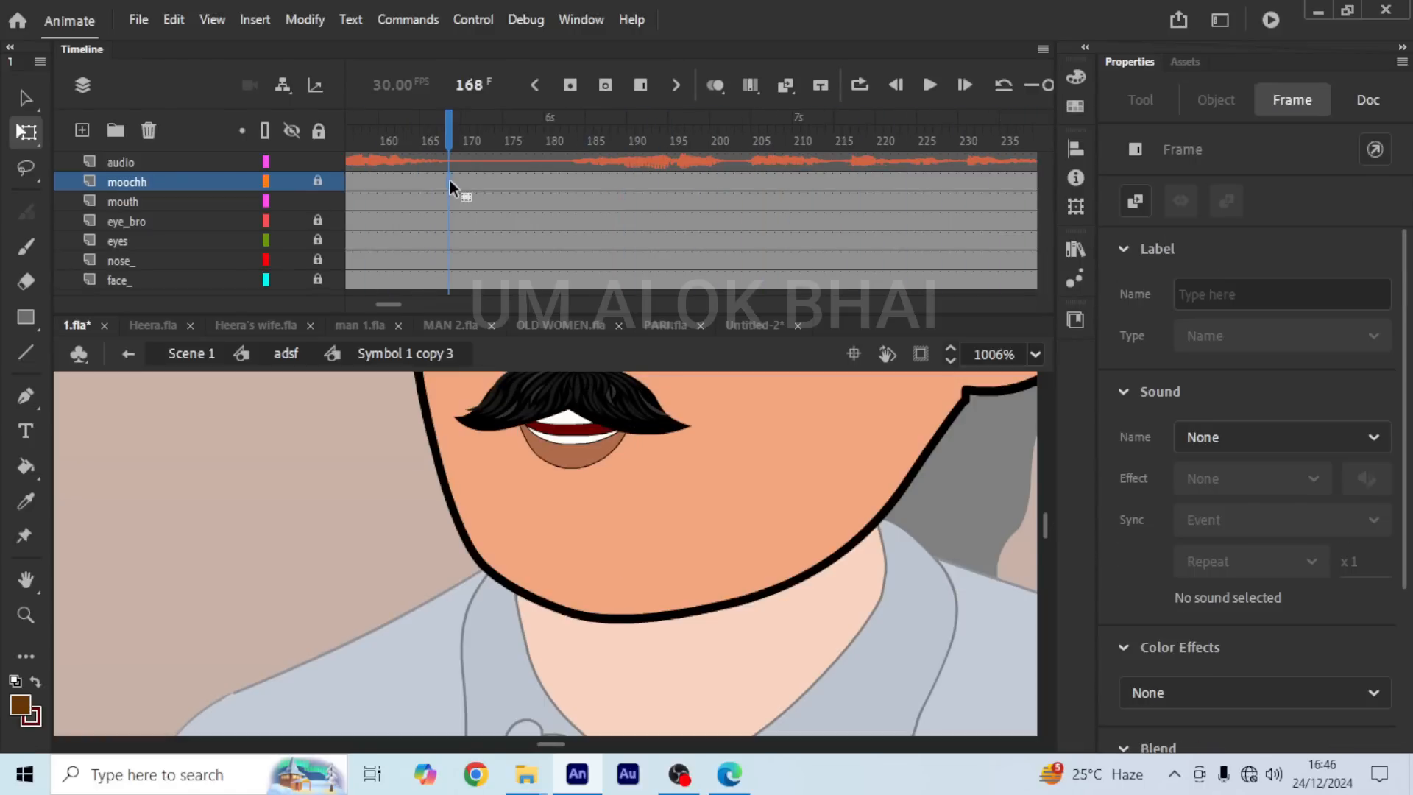
{"action": "left_click", "coordinate": [573, 443]}
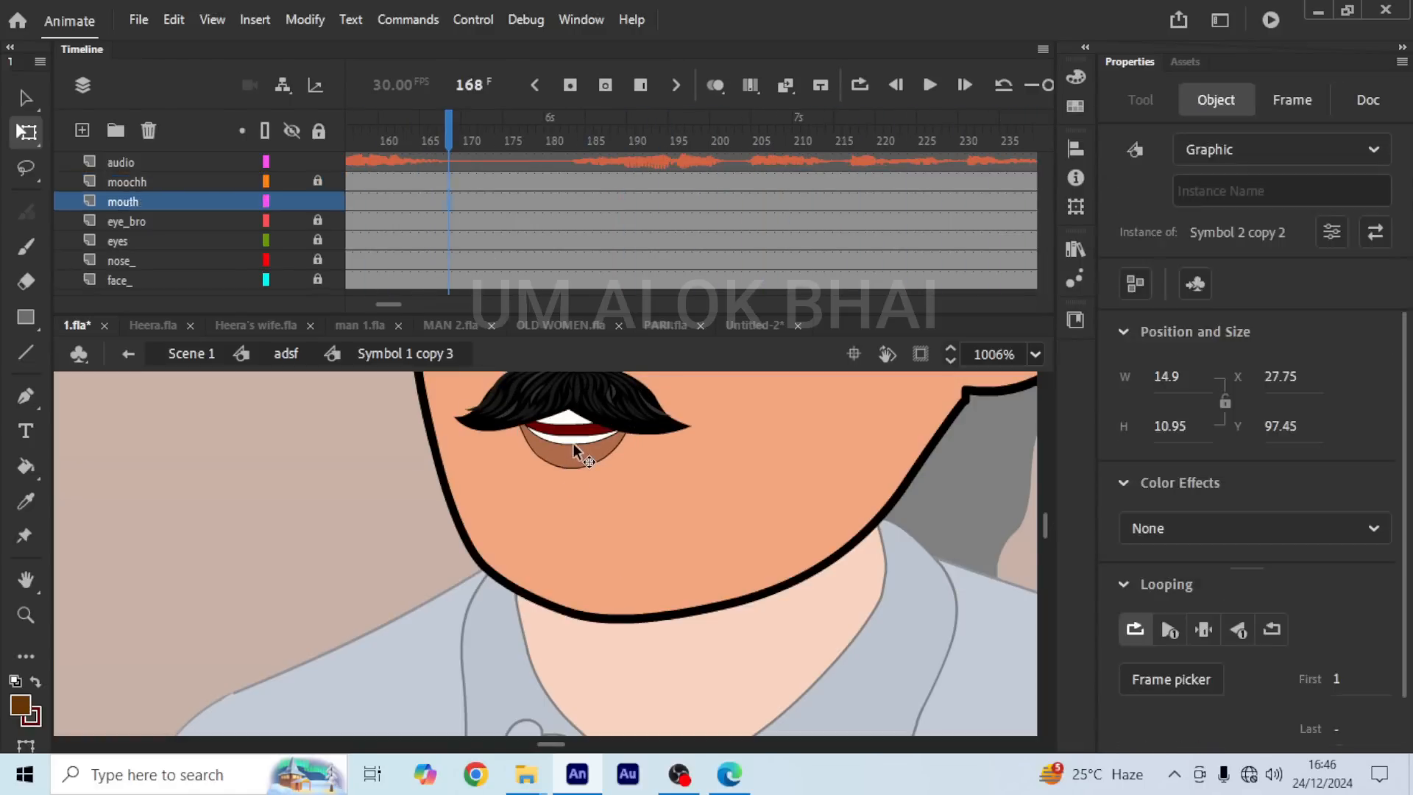
{"action": "left_click", "coordinate": [1203, 627]}
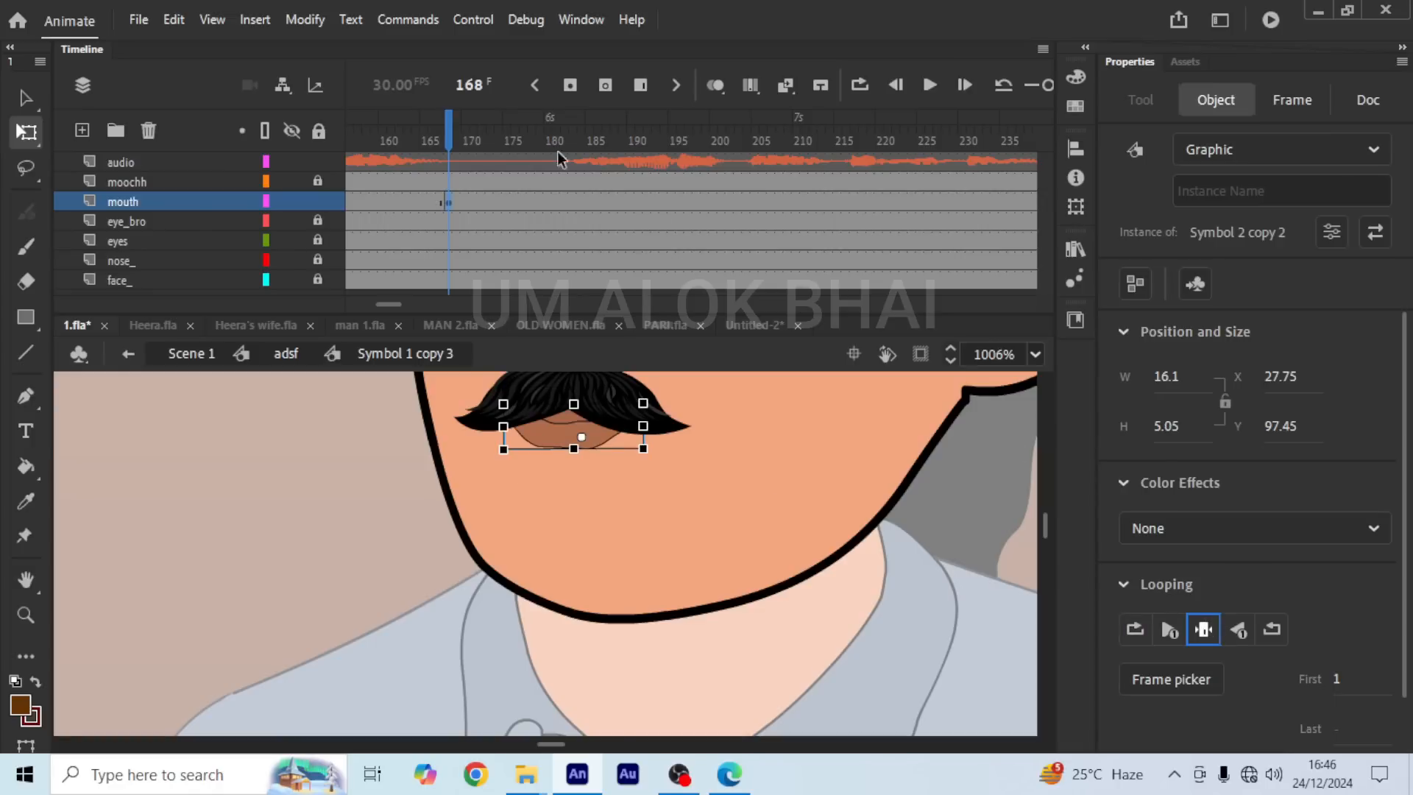
Step: Set the mouth graphic to play in loop again at frame 182, where the speech resumes
{"action": "left_click", "coordinate": [566, 203]}
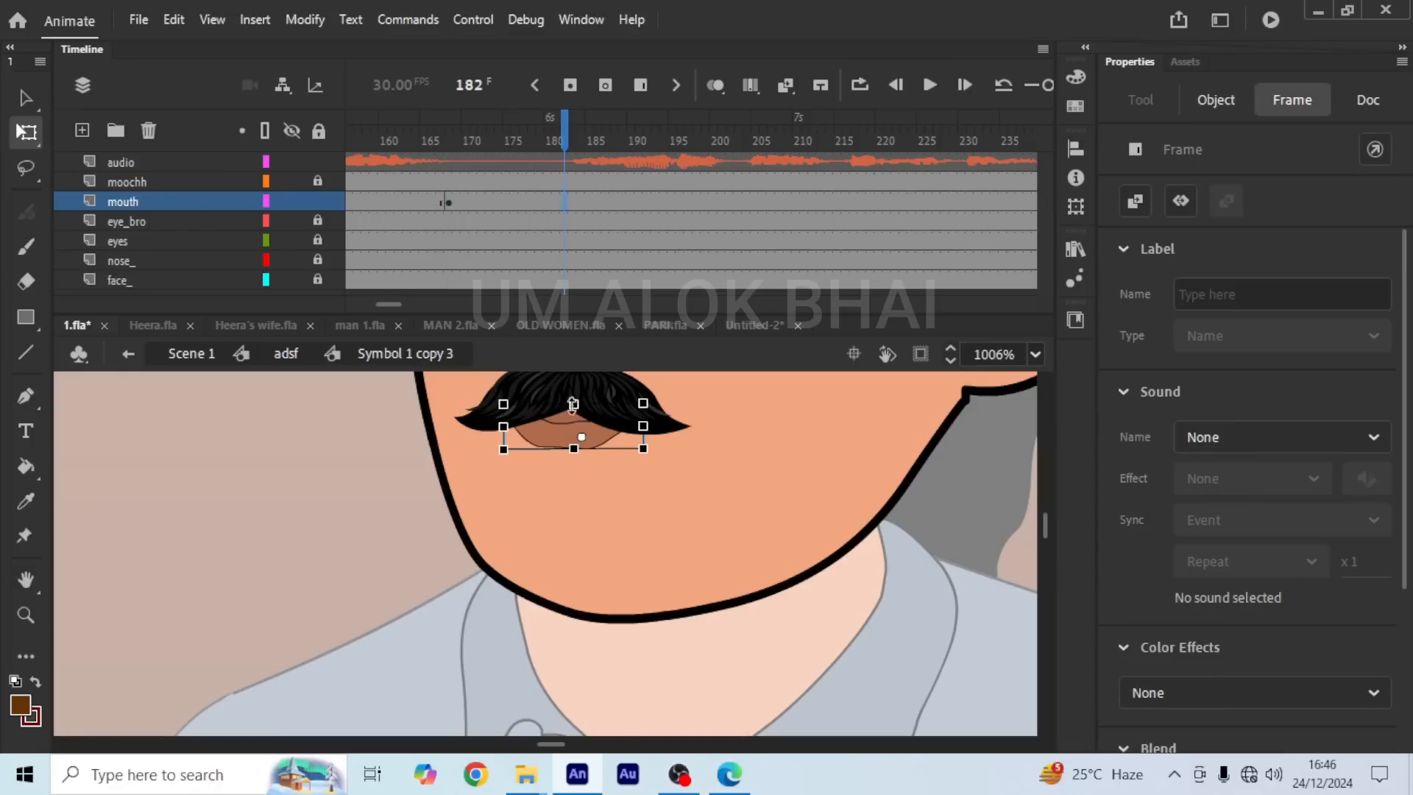
{"action": "left_click", "coordinate": [549, 425]}
{"action": "left_click", "coordinate": [1134, 630]}
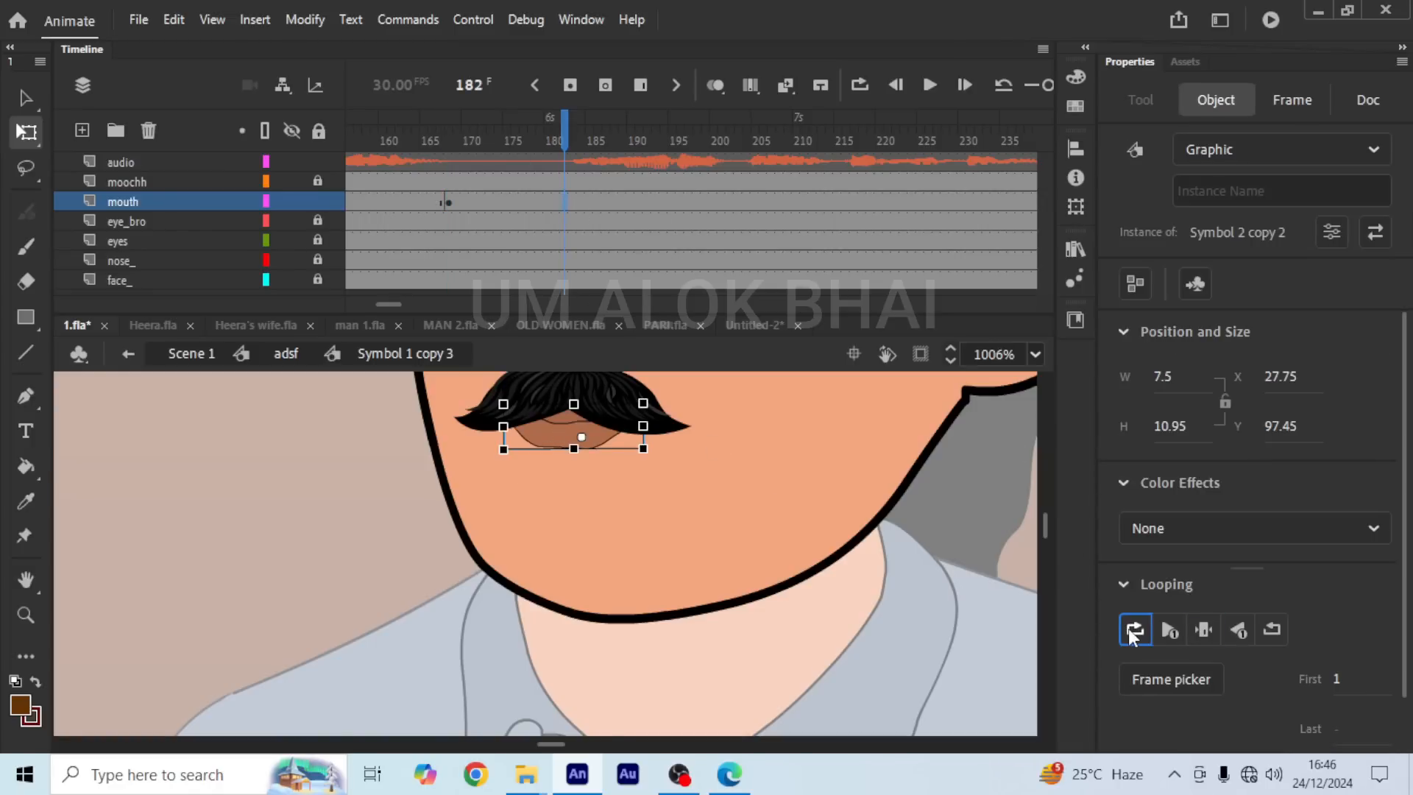
Step: Play to the next pause, hold the mouth graphic on a single frame from frame 274, and set it to loop again at frame 292
{"action": "key", "text": "Return"}
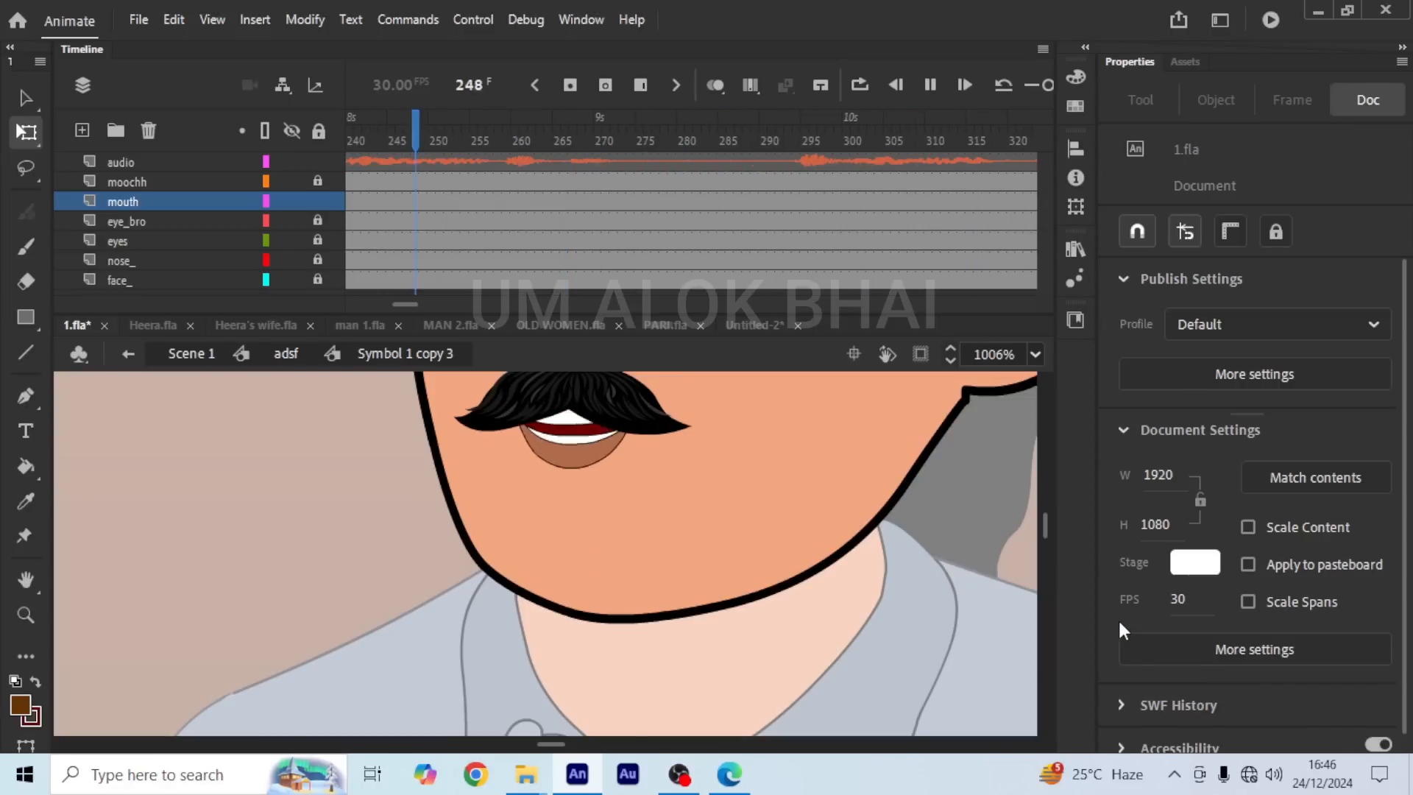
{"action": "key", "text": "Return"}
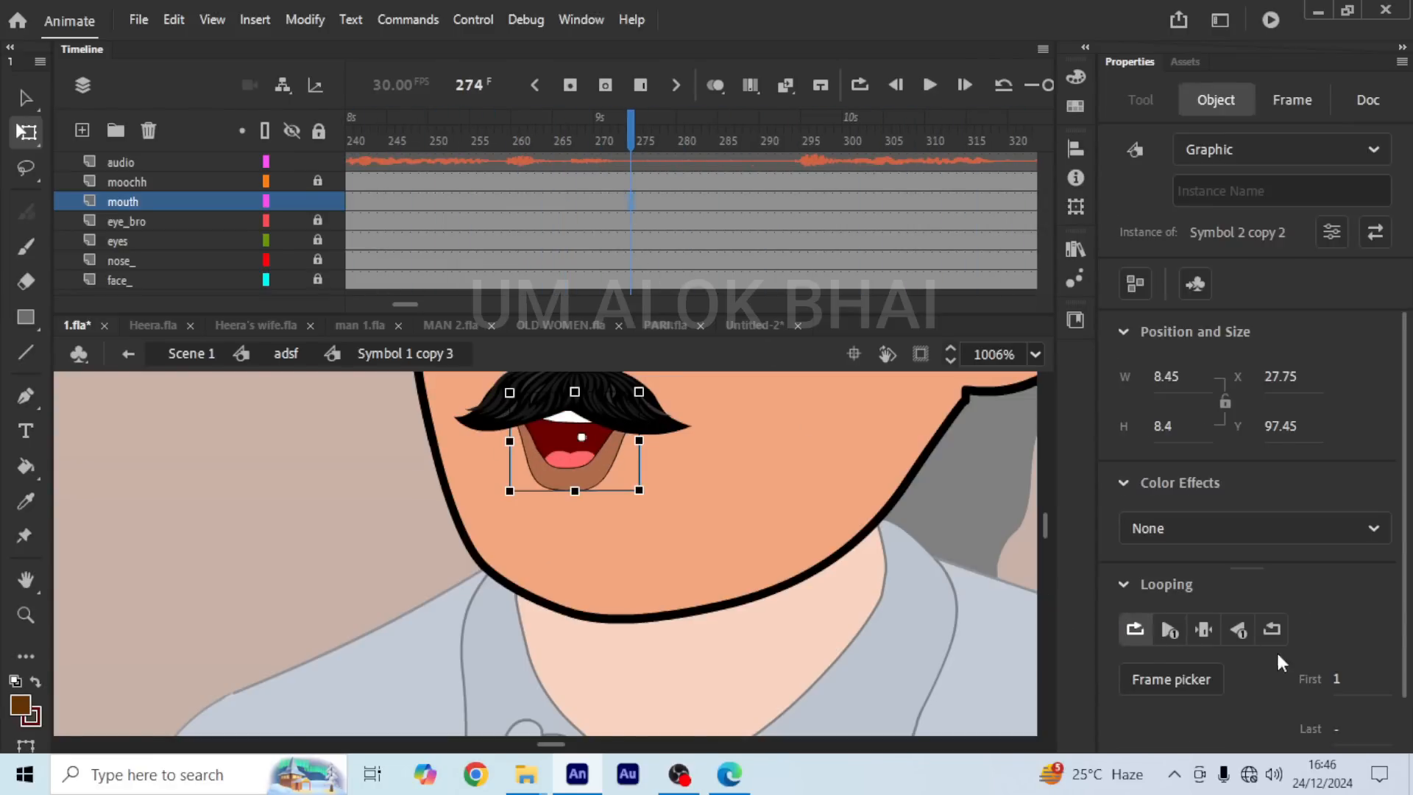
{"action": "left_click", "coordinate": [1203, 629]}
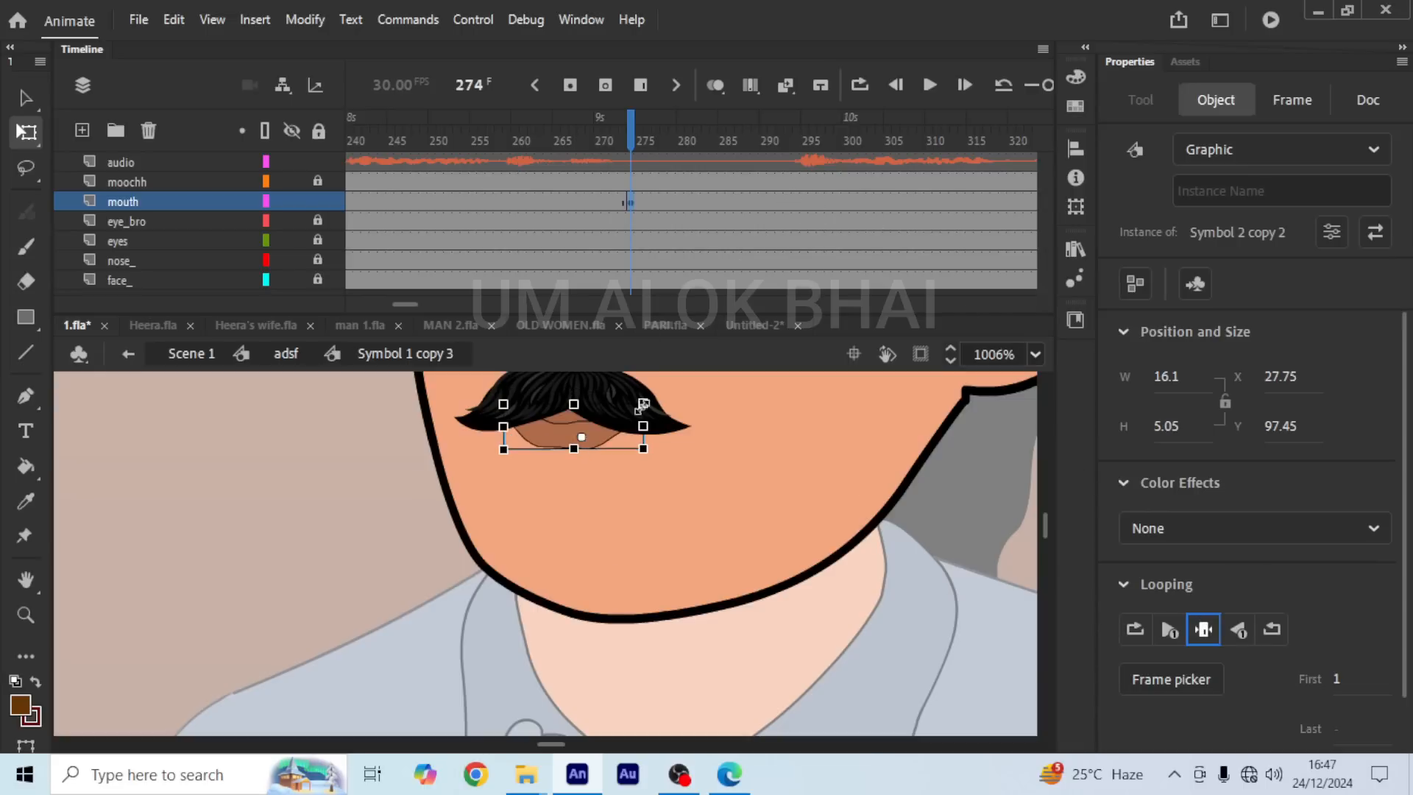
{"action": "left_click", "coordinate": [781, 201]}
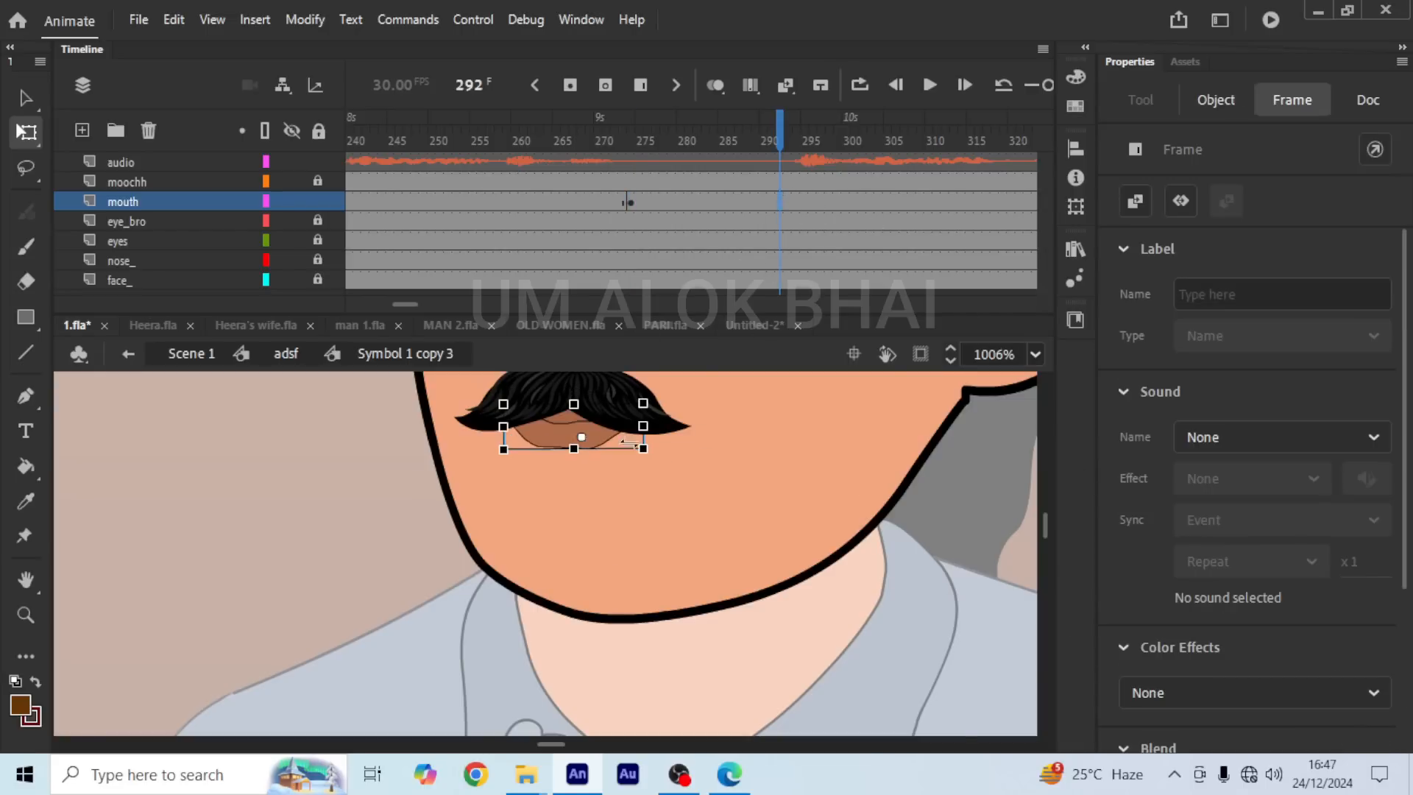
{"action": "left_click", "coordinate": [562, 437]}
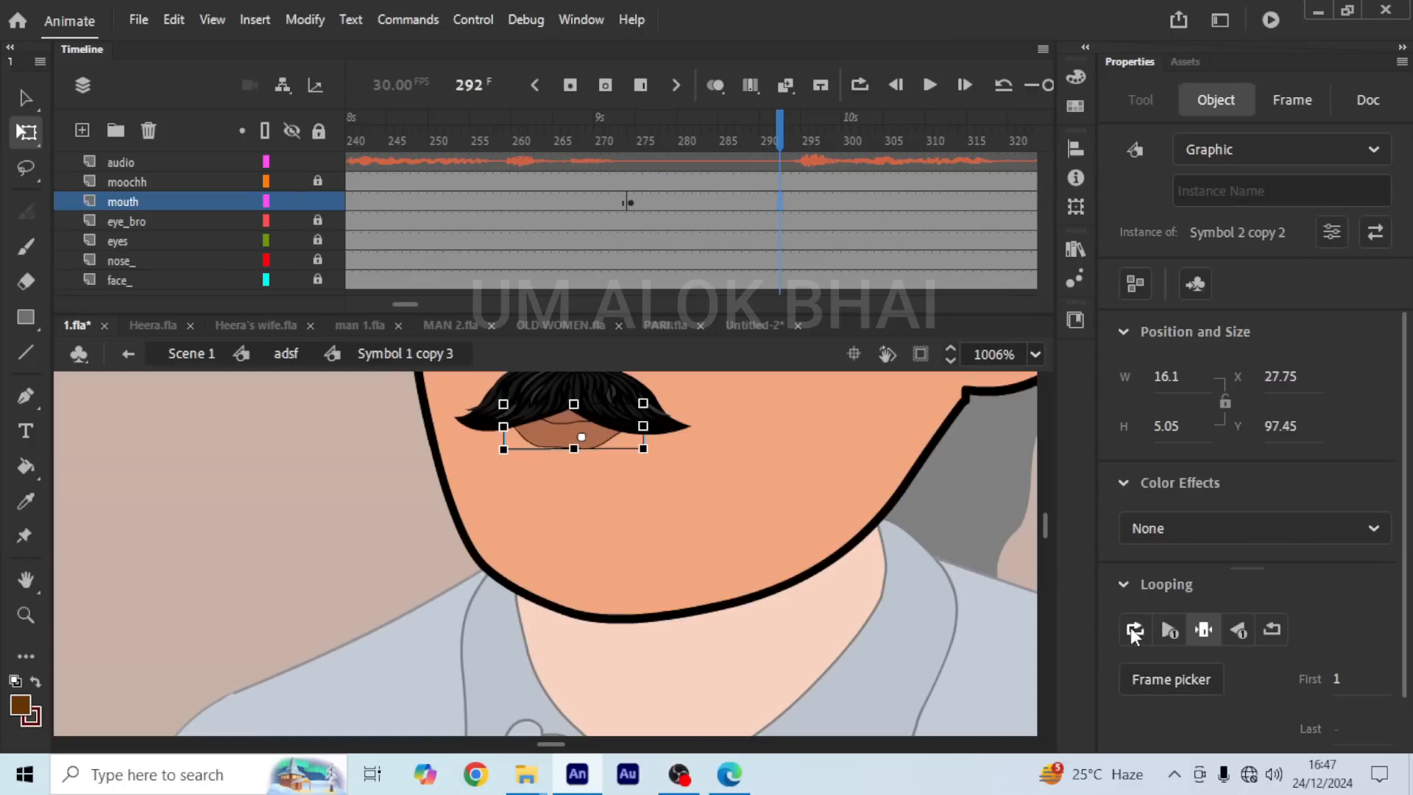
{"action": "left_click", "coordinate": [1133, 629]}
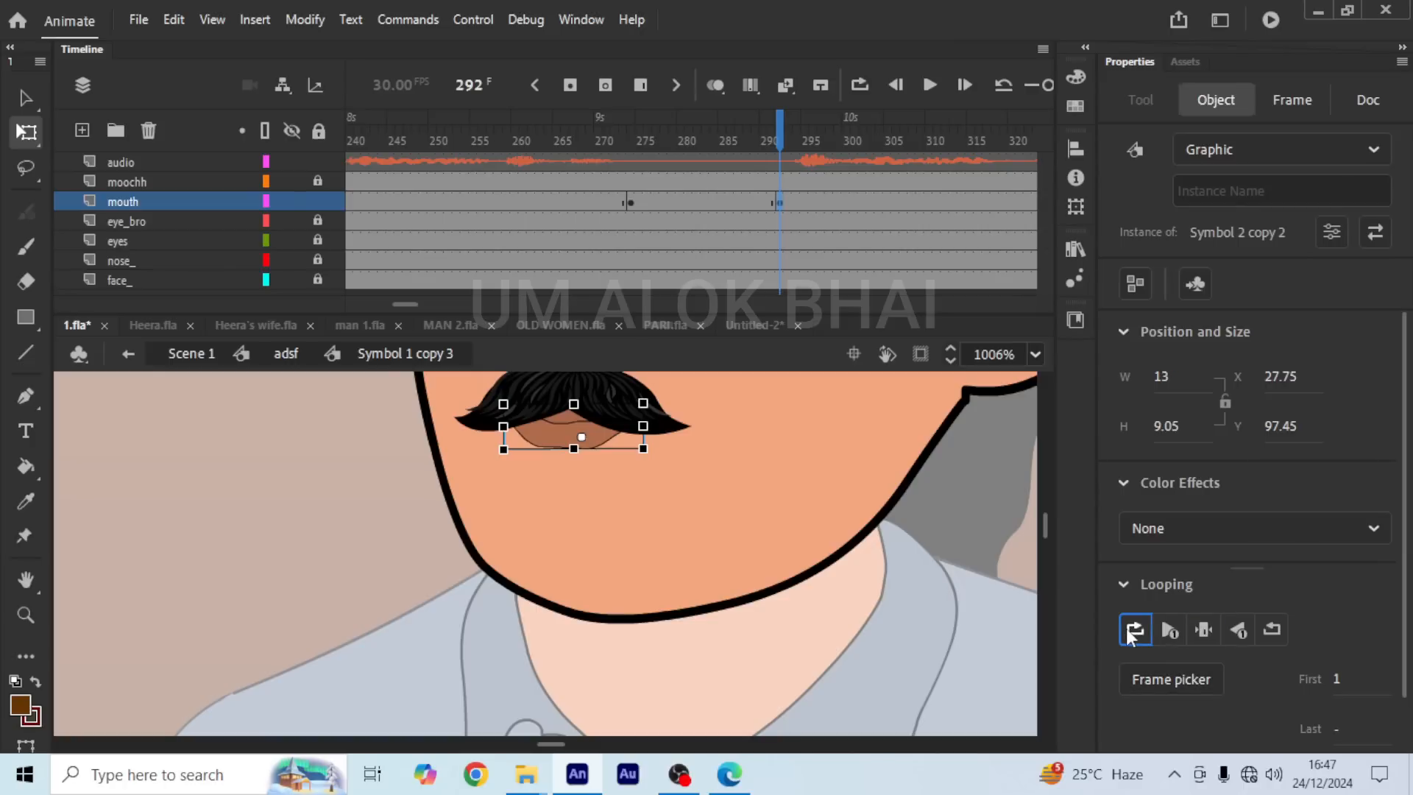
Step: Play on to the following pause in the speech and set the mouth graphic to a single closed frame from frame 367
{"action": "key", "text": "Return"}
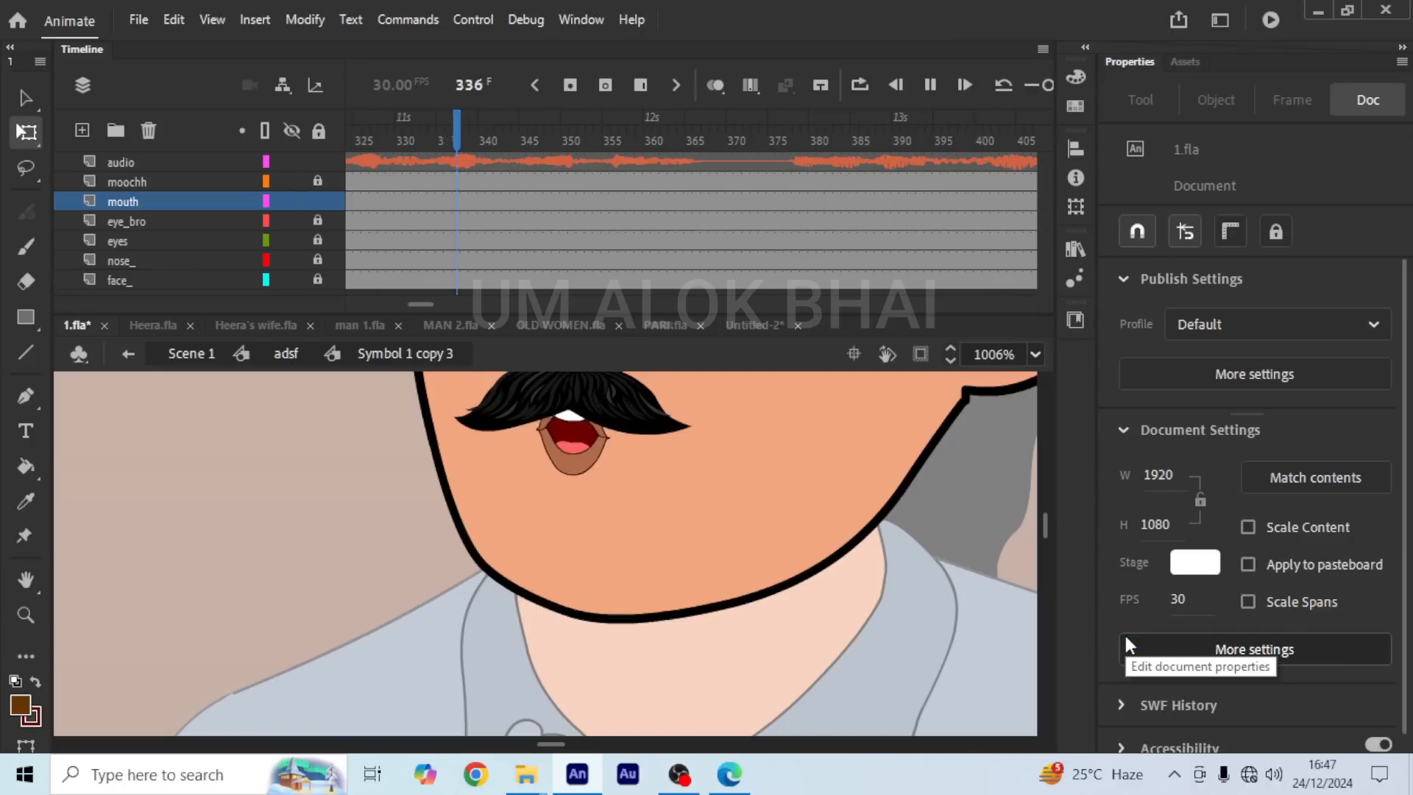
{"action": "key", "text": "Return"}
{"action": "key", "text": "Return"}
{"action": "key", "text": "Return"}
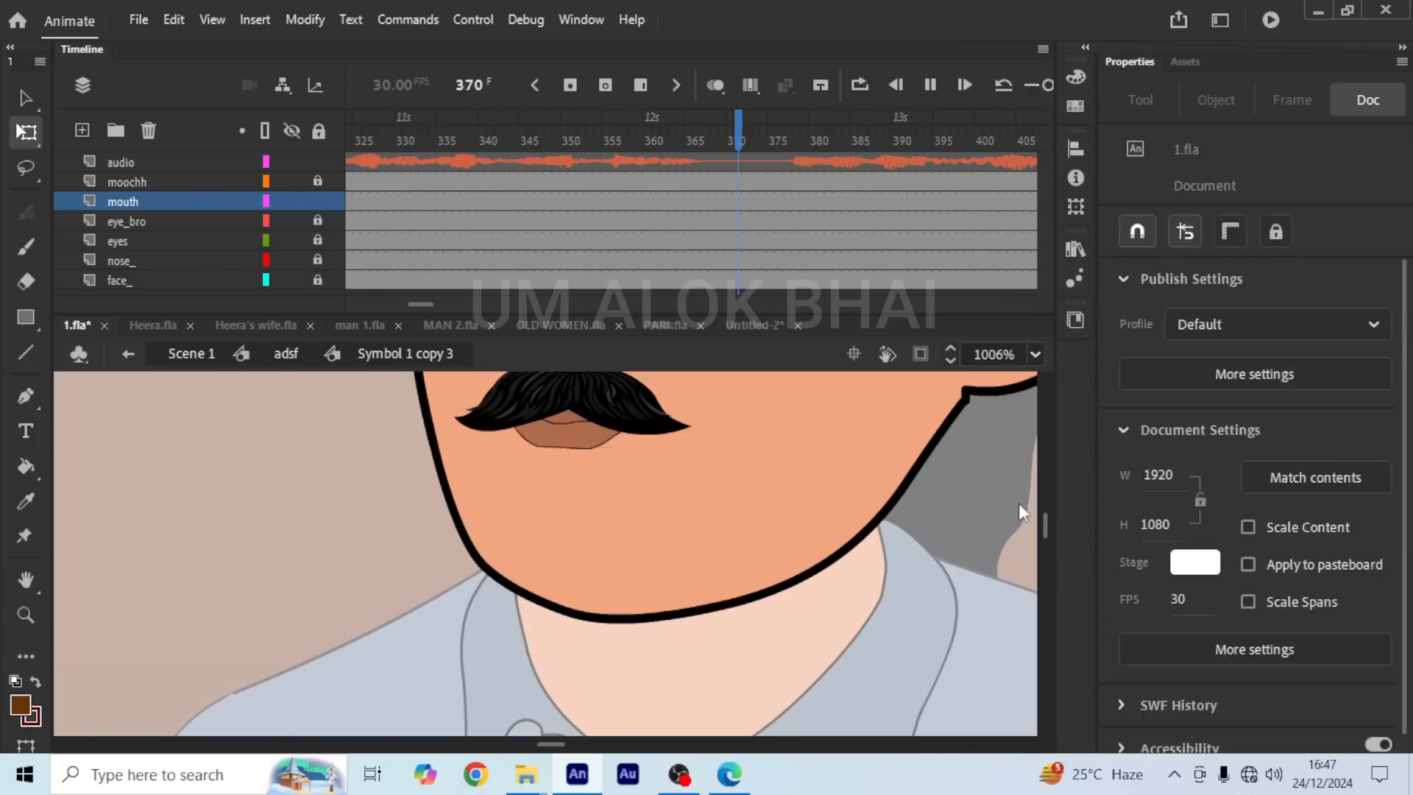
{"action": "left_click", "coordinate": [697, 200]}
{"action": "left_click", "coordinate": [704, 197]}
{"action": "left_click", "coordinate": [607, 445]}
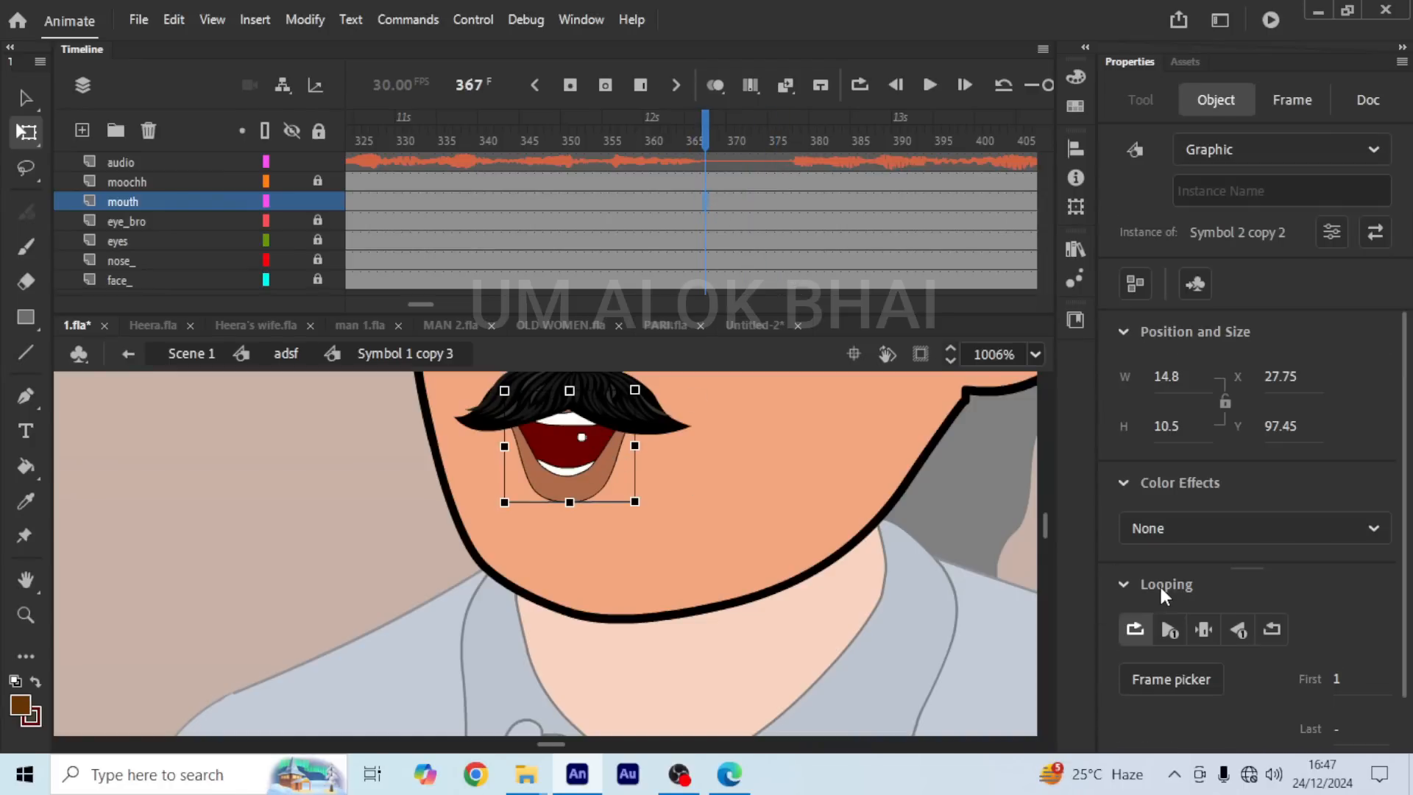
{"action": "left_click", "coordinate": [1203, 629]}
Step: Set the mouth graphic back to play in loop at frame 377, where the voice waveform starts again
{"action": "left_click", "coordinate": [780, 197]}
{"action": "left_click", "coordinate": [786, 197]}
{"action": "left_click", "coordinate": [601, 430]}
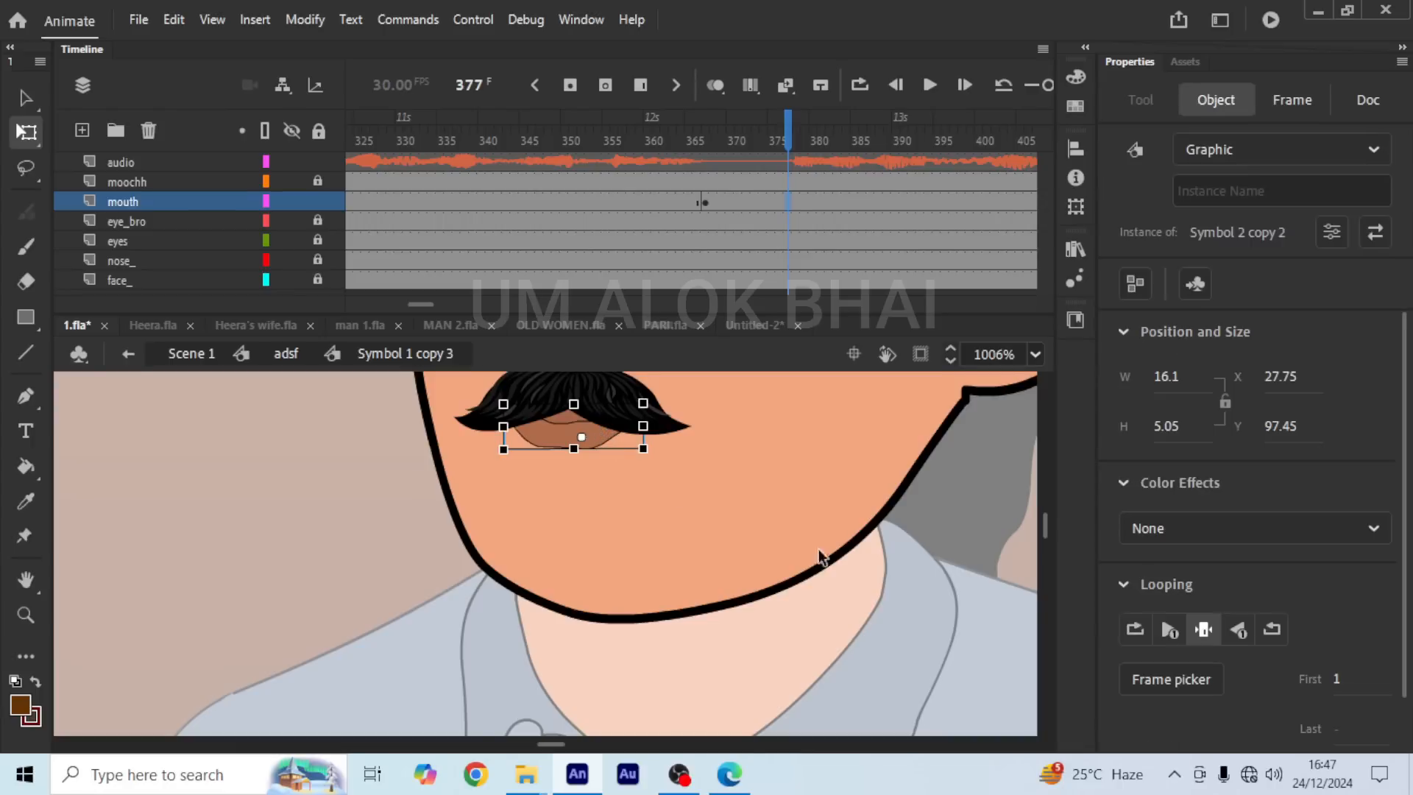
{"action": "left_click", "coordinate": [1135, 628]}
Step: Play to the end of the man's line and set the mouth graphic to a single closed frame from frame 447
{"action": "key", "text": "Return"}
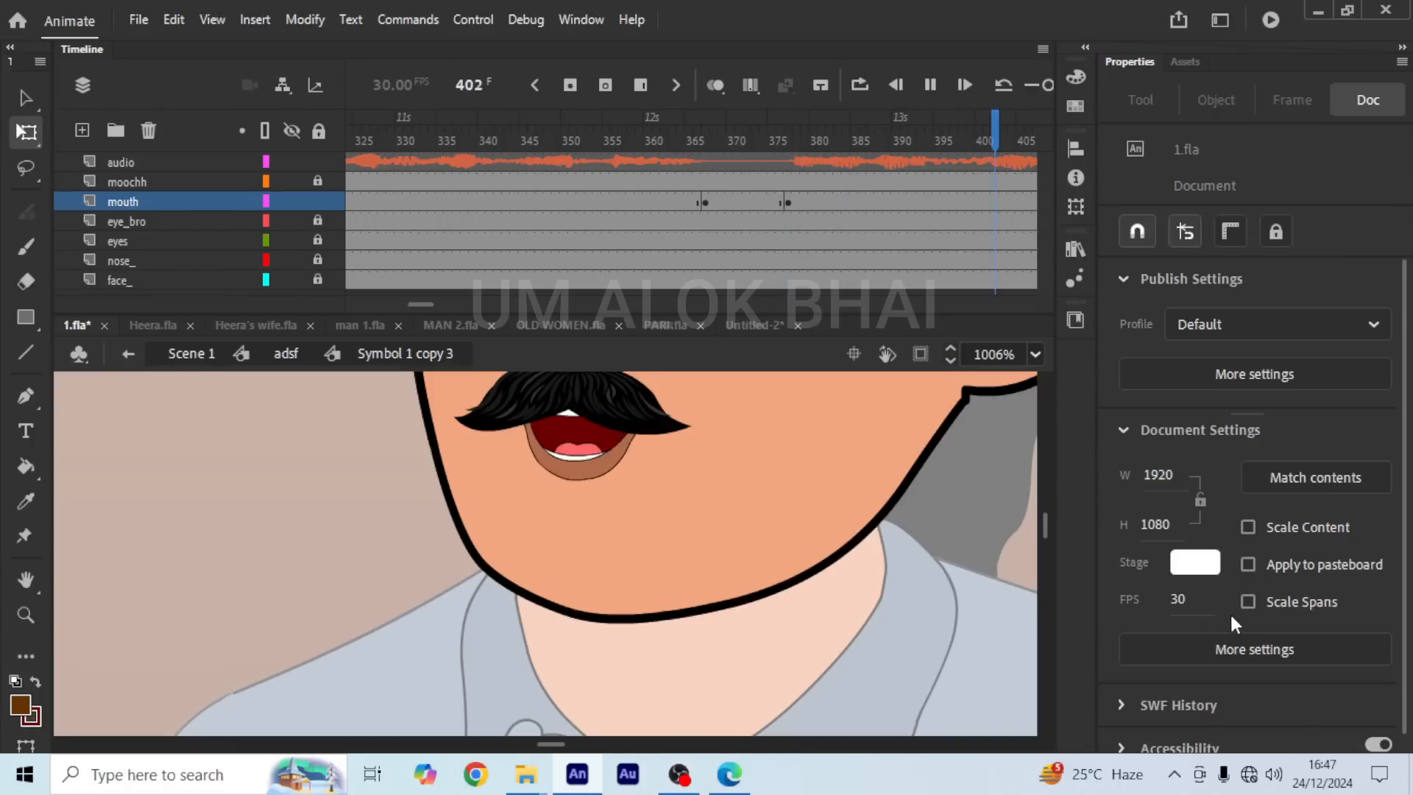
{"action": "key", "text": "Return"}
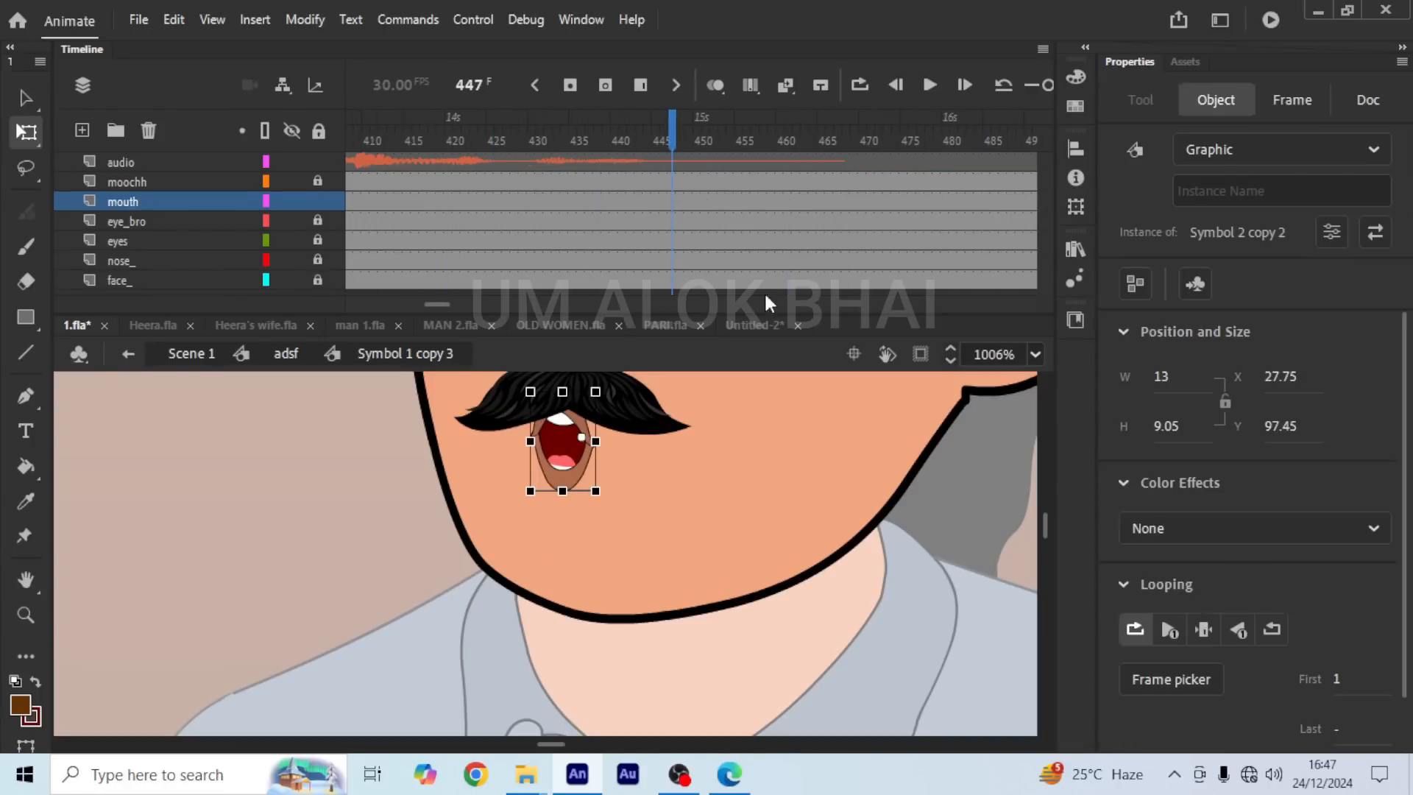
{"action": "left_click", "coordinate": [671, 198]}
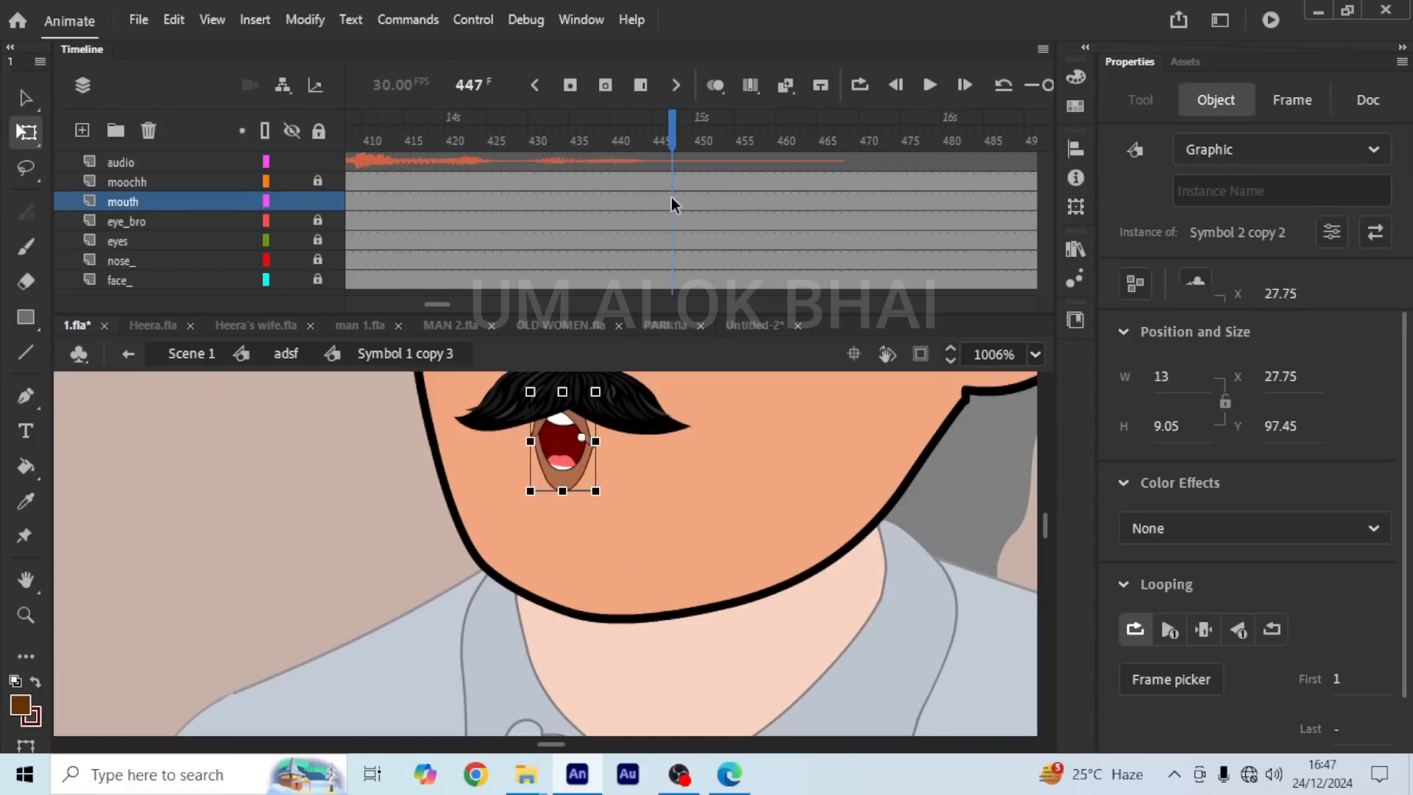
{"action": "left_click", "coordinate": [566, 452]}
{"action": "left_click", "coordinate": [1209, 631]}
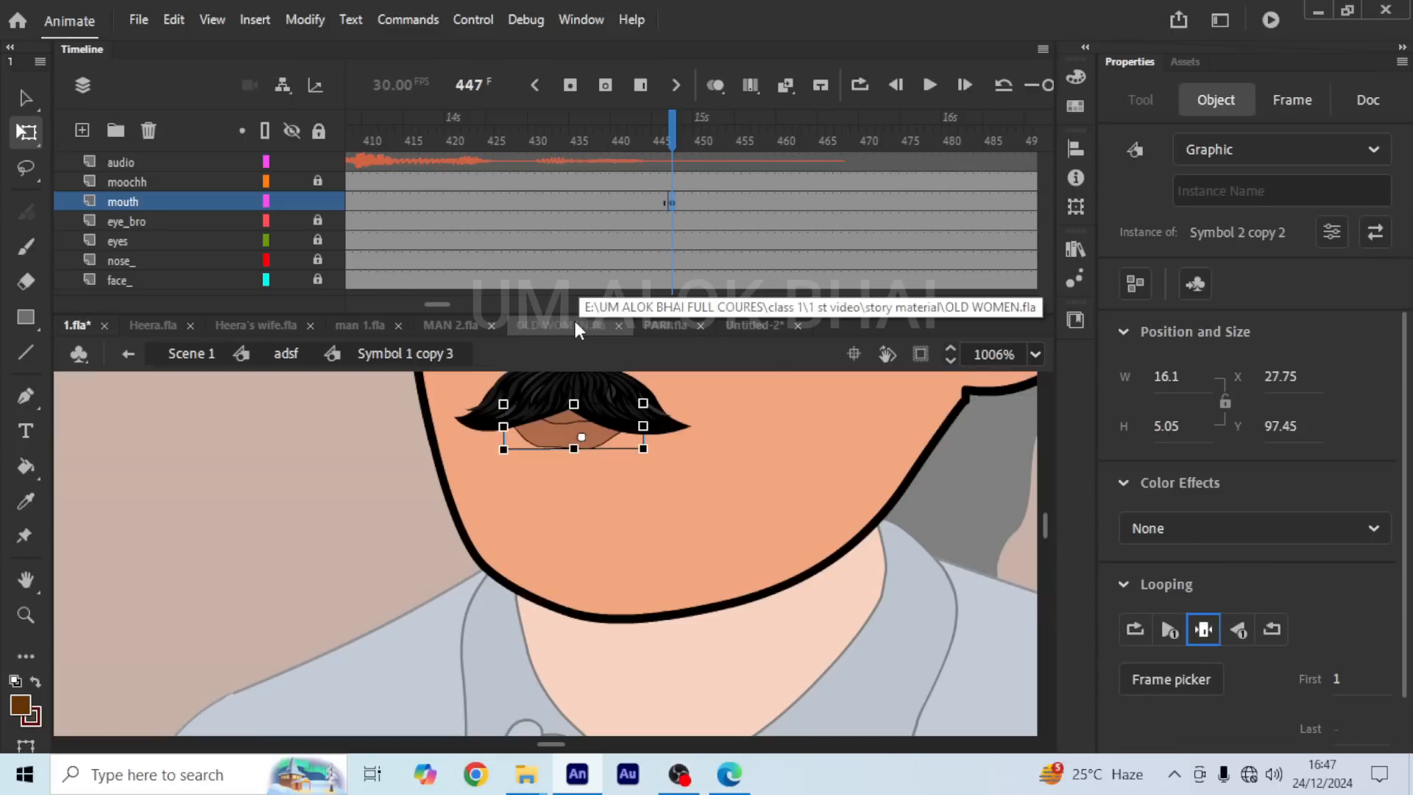
Step: Return to Scene 1, select all frames on every layer, and synchronize their symbols
{"action": "left_click", "coordinate": [183, 350]}
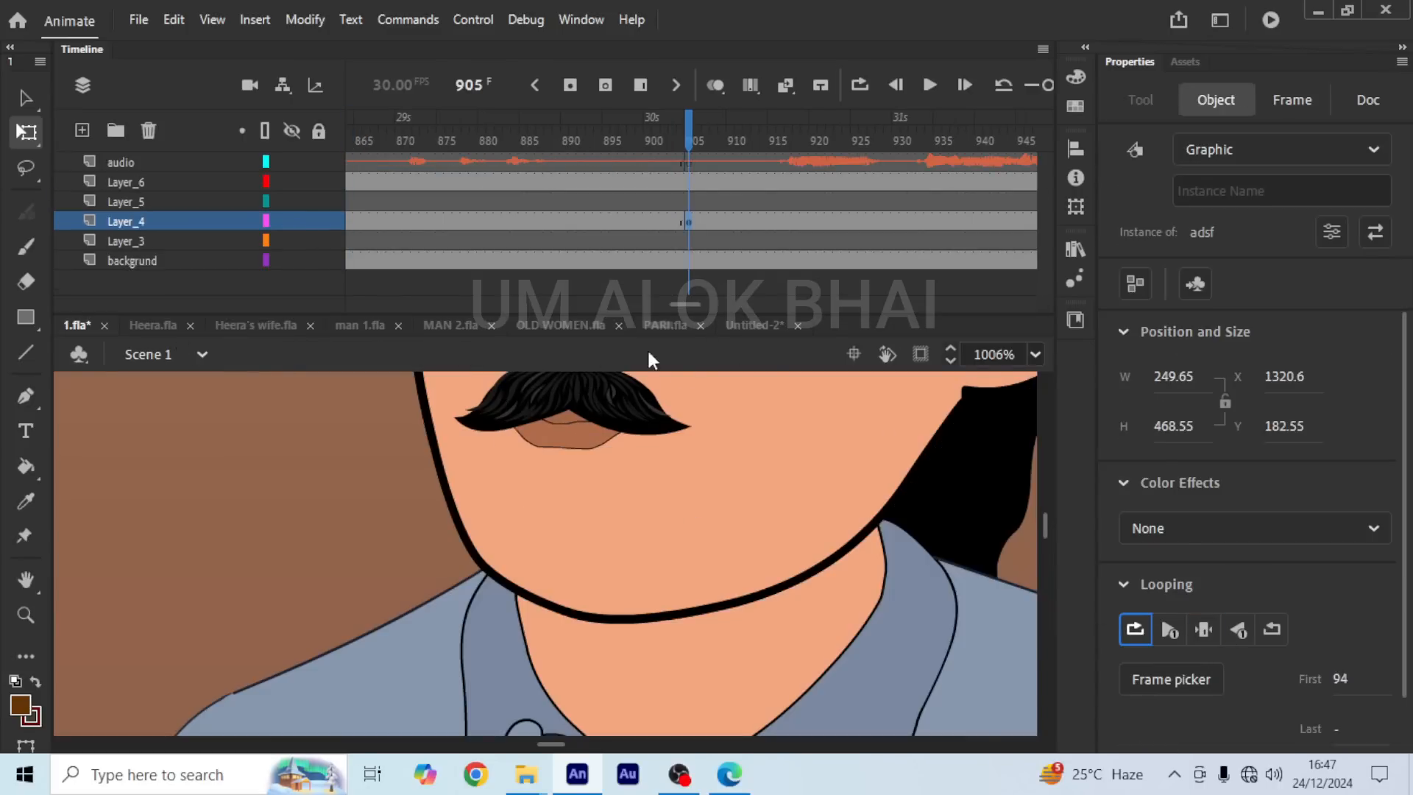
{"action": "scroll", "coordinate": [610, 542], "scroll_direction": "down", "scroll_amount": 6}
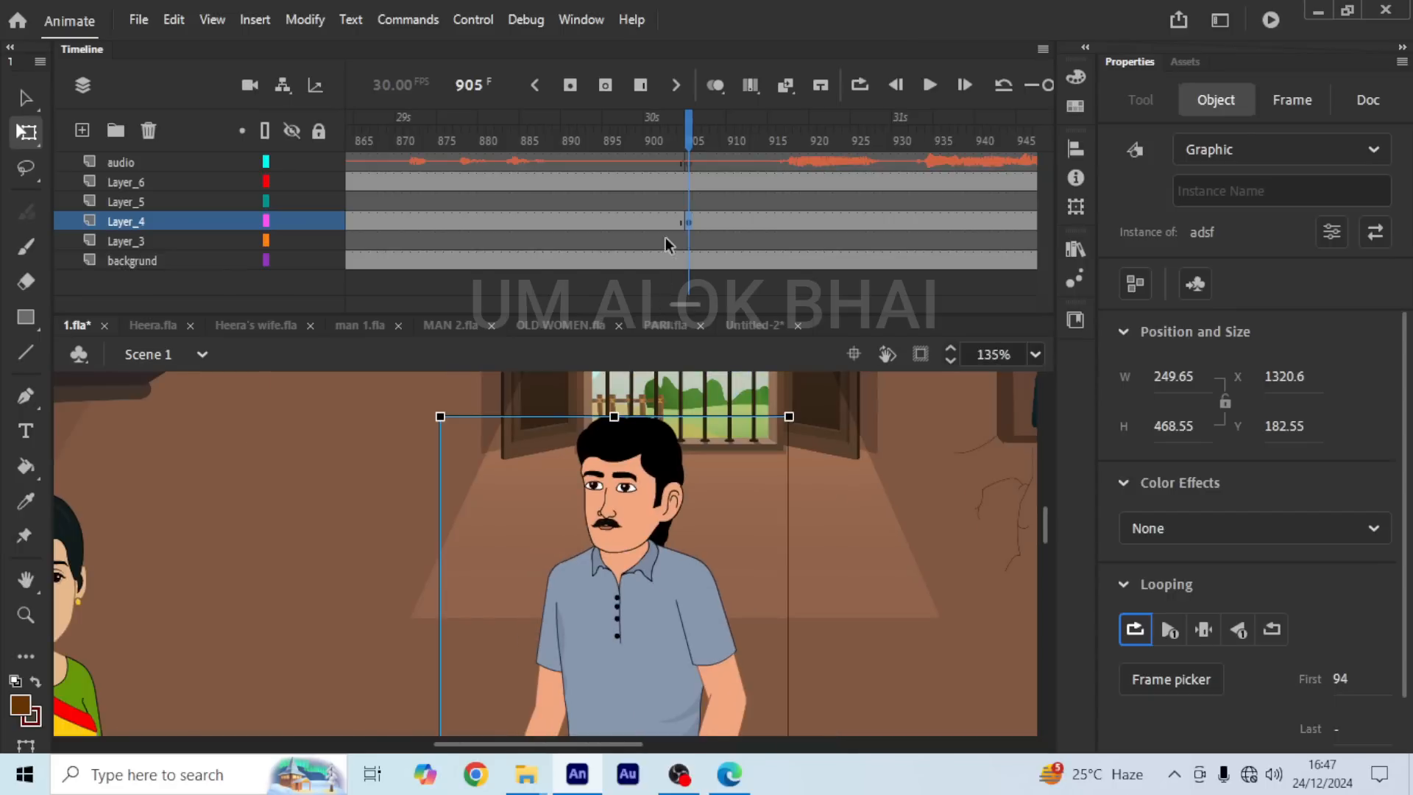
{"action": "scroll", "coordinate": [655, 493], "scroll_direction": "down", "scroll_amount": 3}
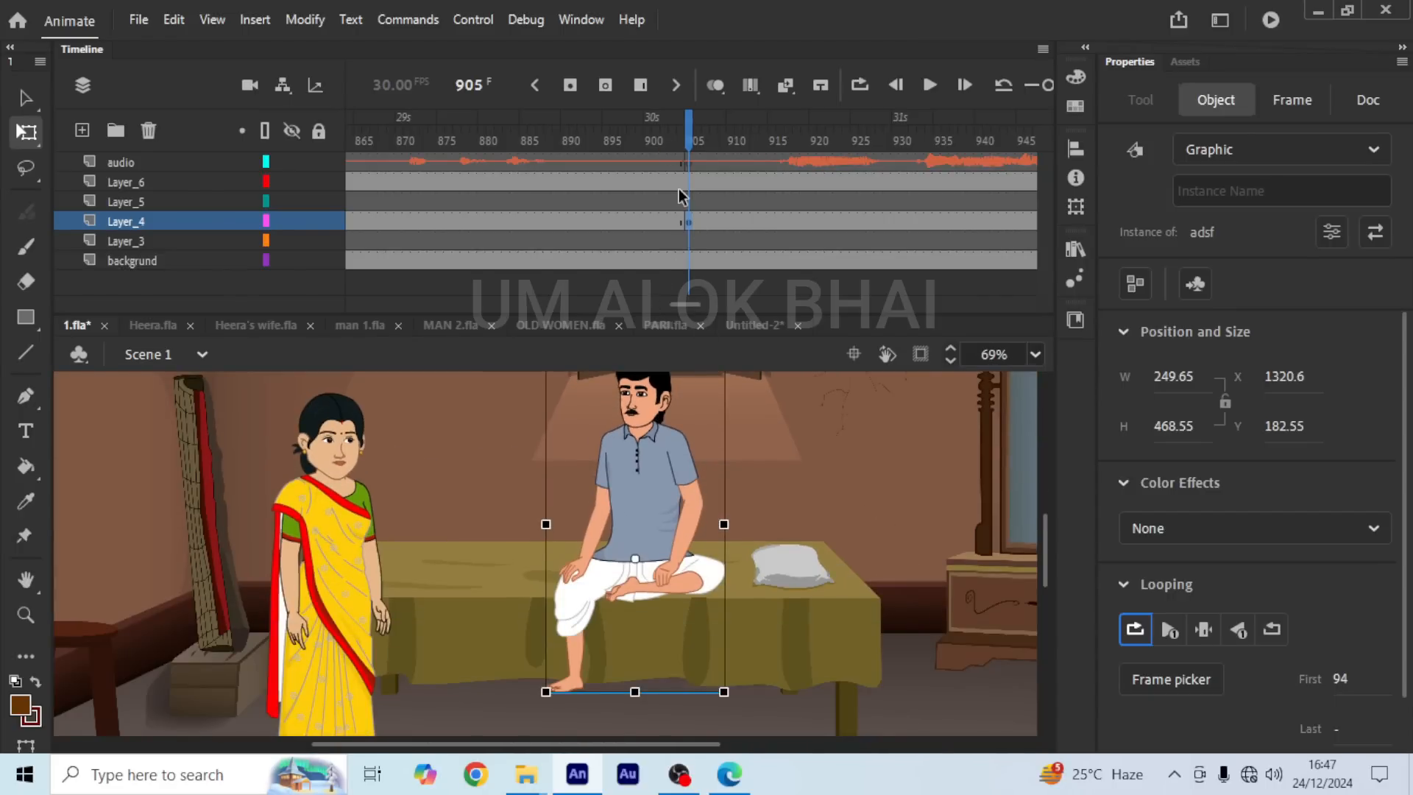
{"action": "key", "text": "Escape"}
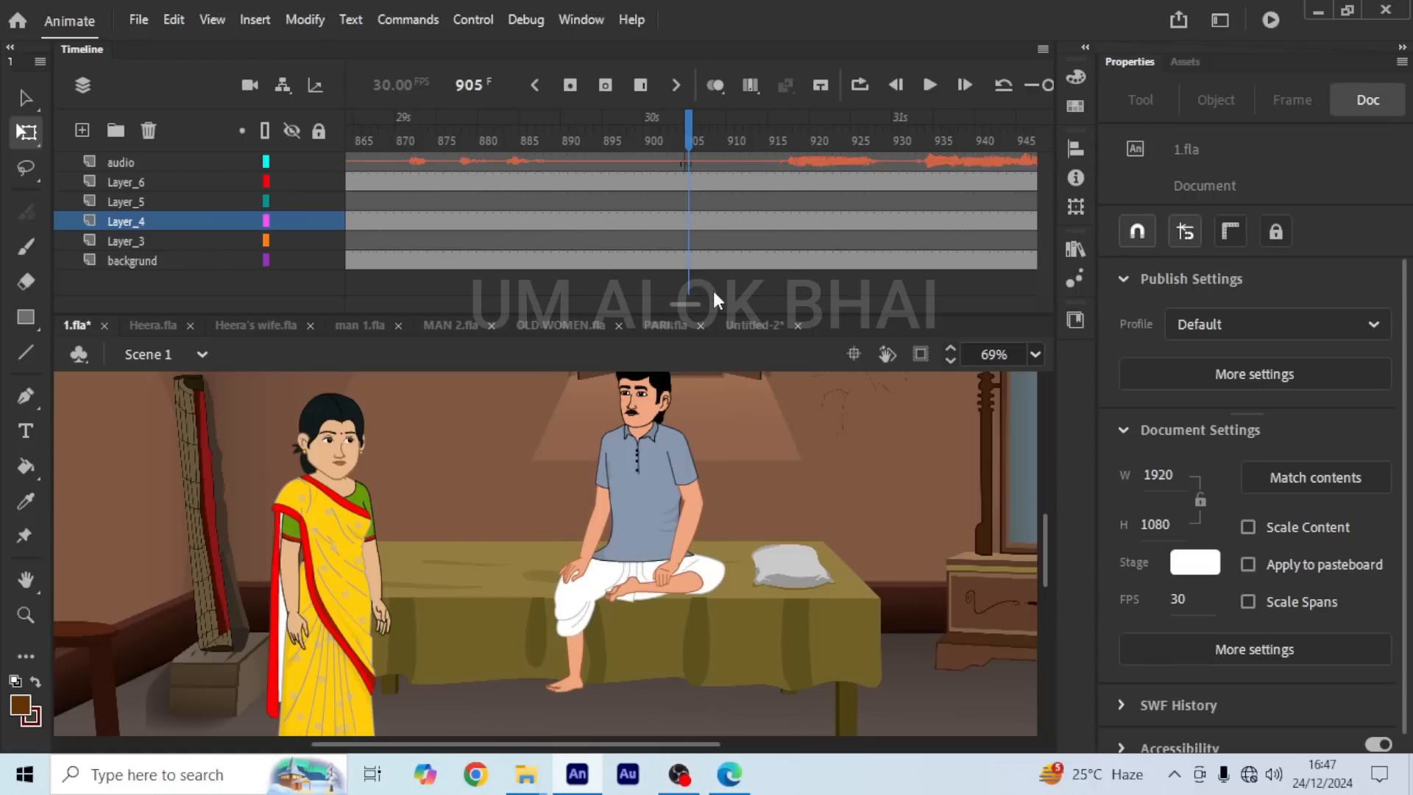
{"action": "right_click", "coordinate": [688, 222]}
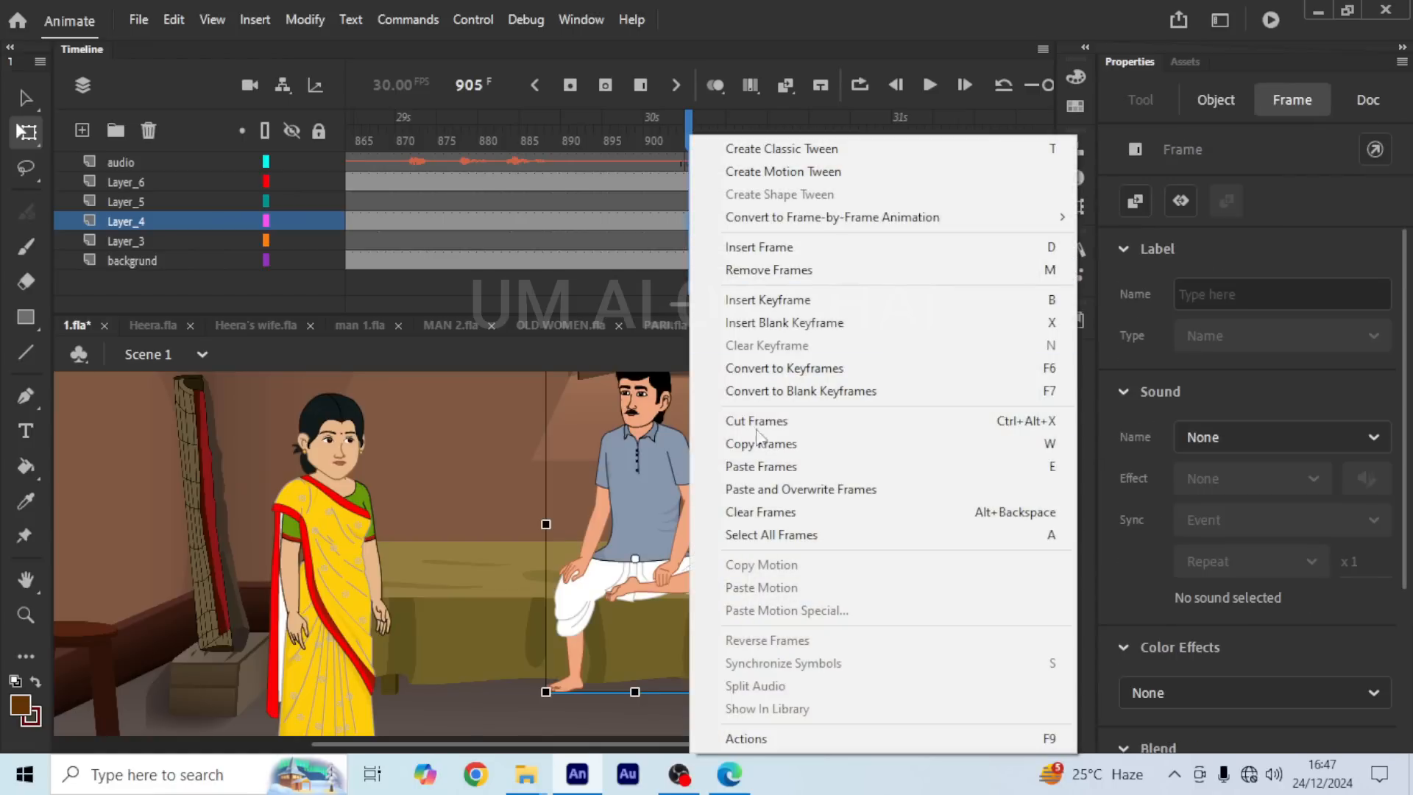
{"action": "left_click", "coordinate": [771, 536]}
{"action": "right_click", "coordinate": [681, 230]}
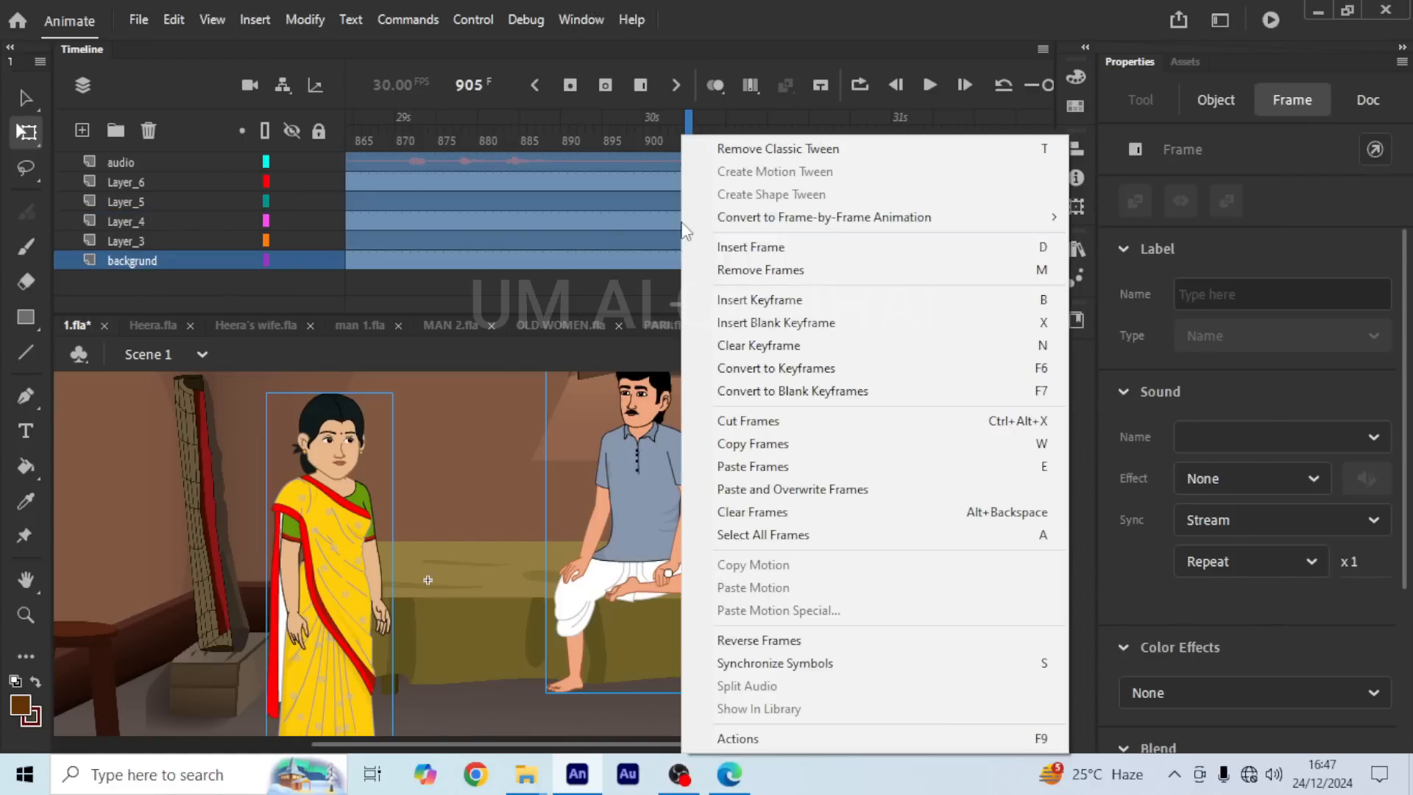
{"action": "left_click", "coordinate": [747, 658]}
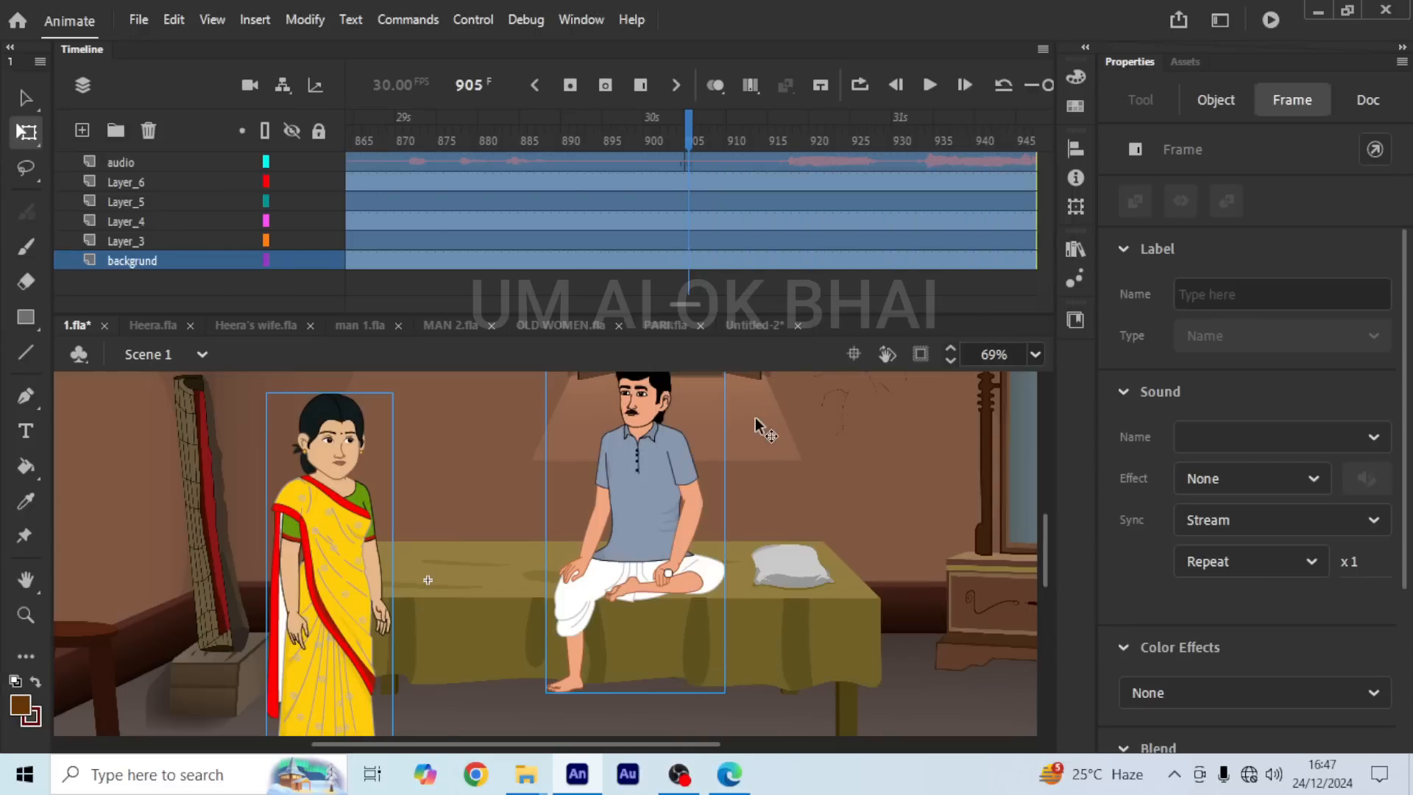
Step: Play the main timeline from its first frame to check the animation with the full stage in view
{"action": "scroll", "coordinate": [754, 418], "scroll_direction": "down", "scroll_amount": 4}
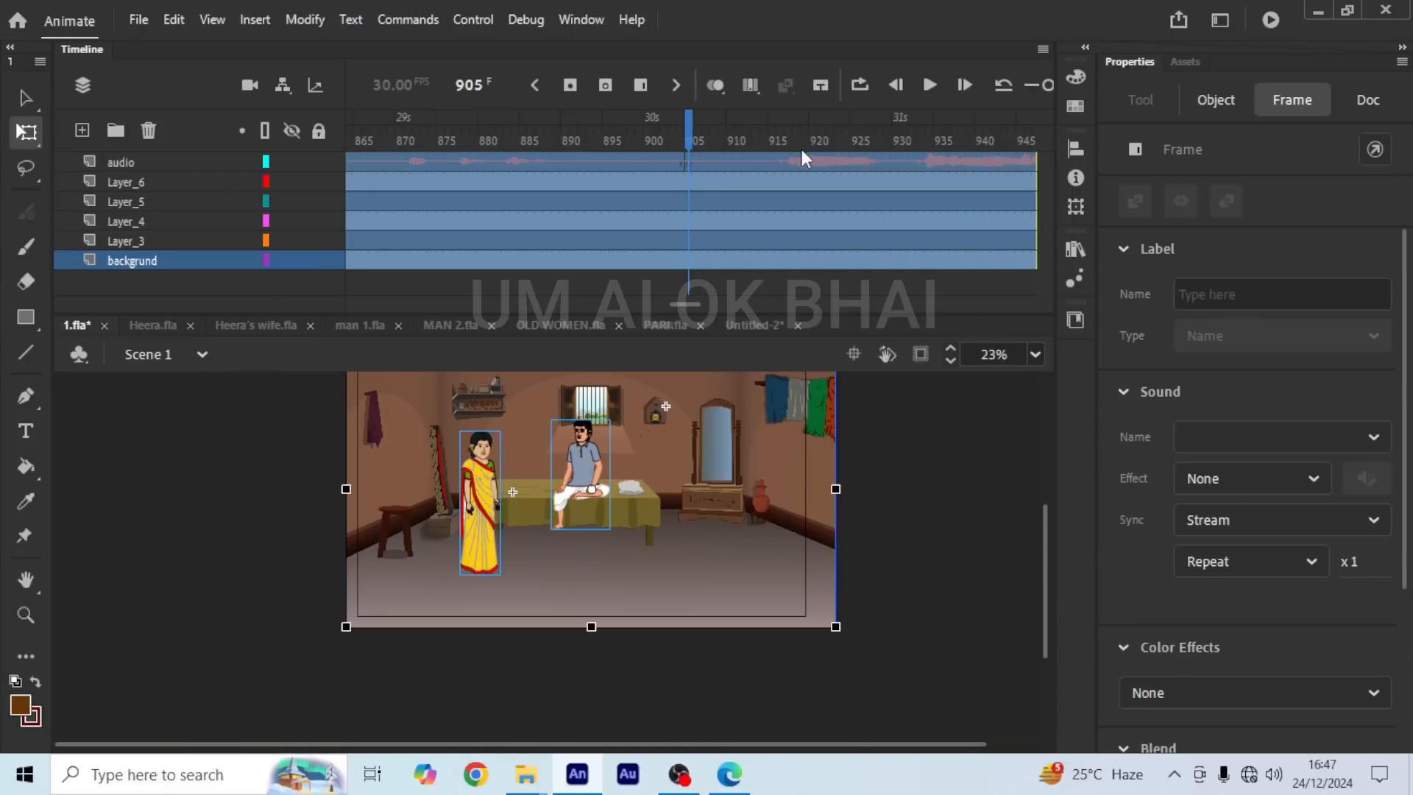
{"action": "left_click", "coordinate": [712, 136]}
{"action": "left_click_drag", "start_coordinate": [674, 304], "coordinate": [346, 150]}
{"action": "left_click", "coordinate": [349, 140]}
{"action": "left_click", "coordinate": [927, 84]}
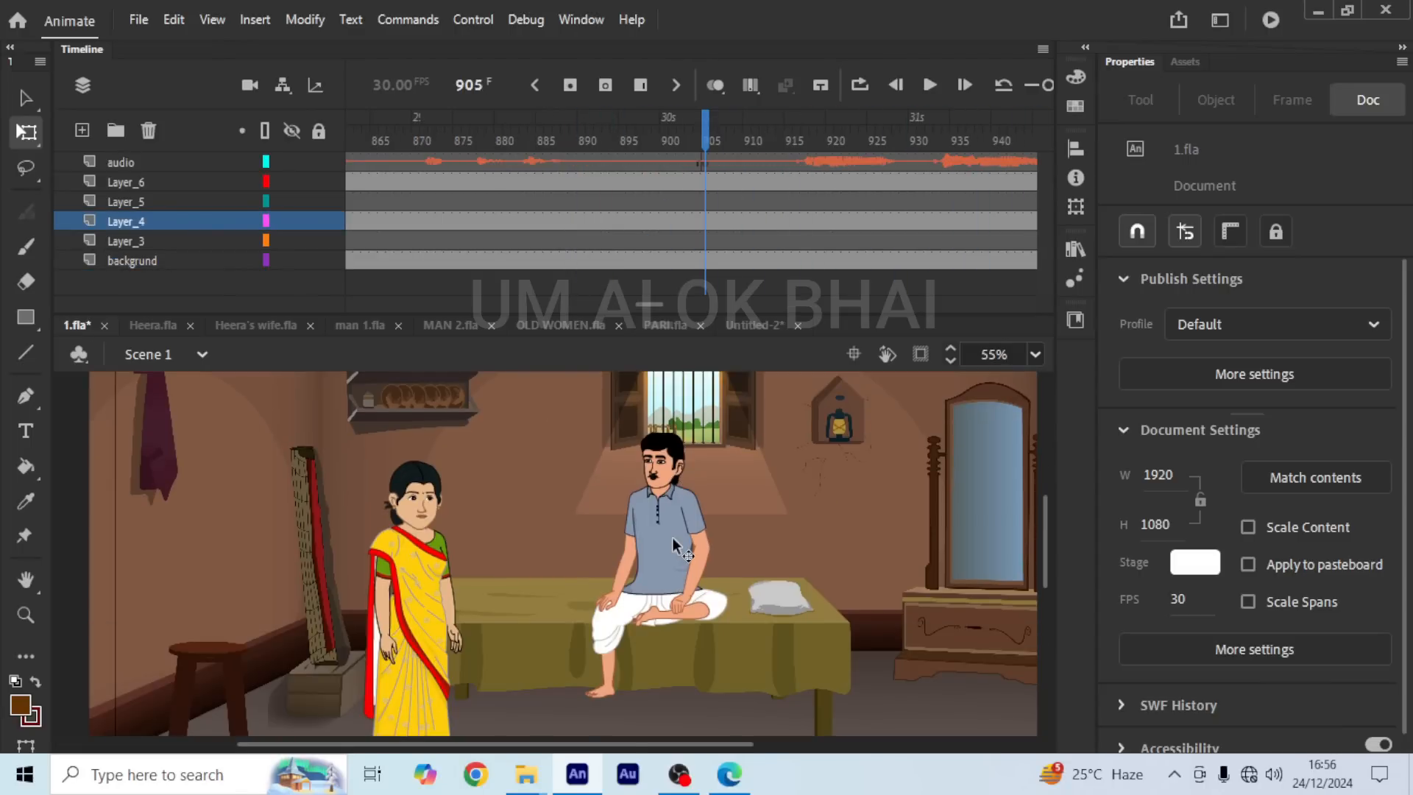
Step: Open the seated man's symbol and its nested face symbol, and copy the face symbol's audio layer
{"action": "scroll", "coordinate": [672, 537], "scroll_direction": "down", "scroll_amount": 2}
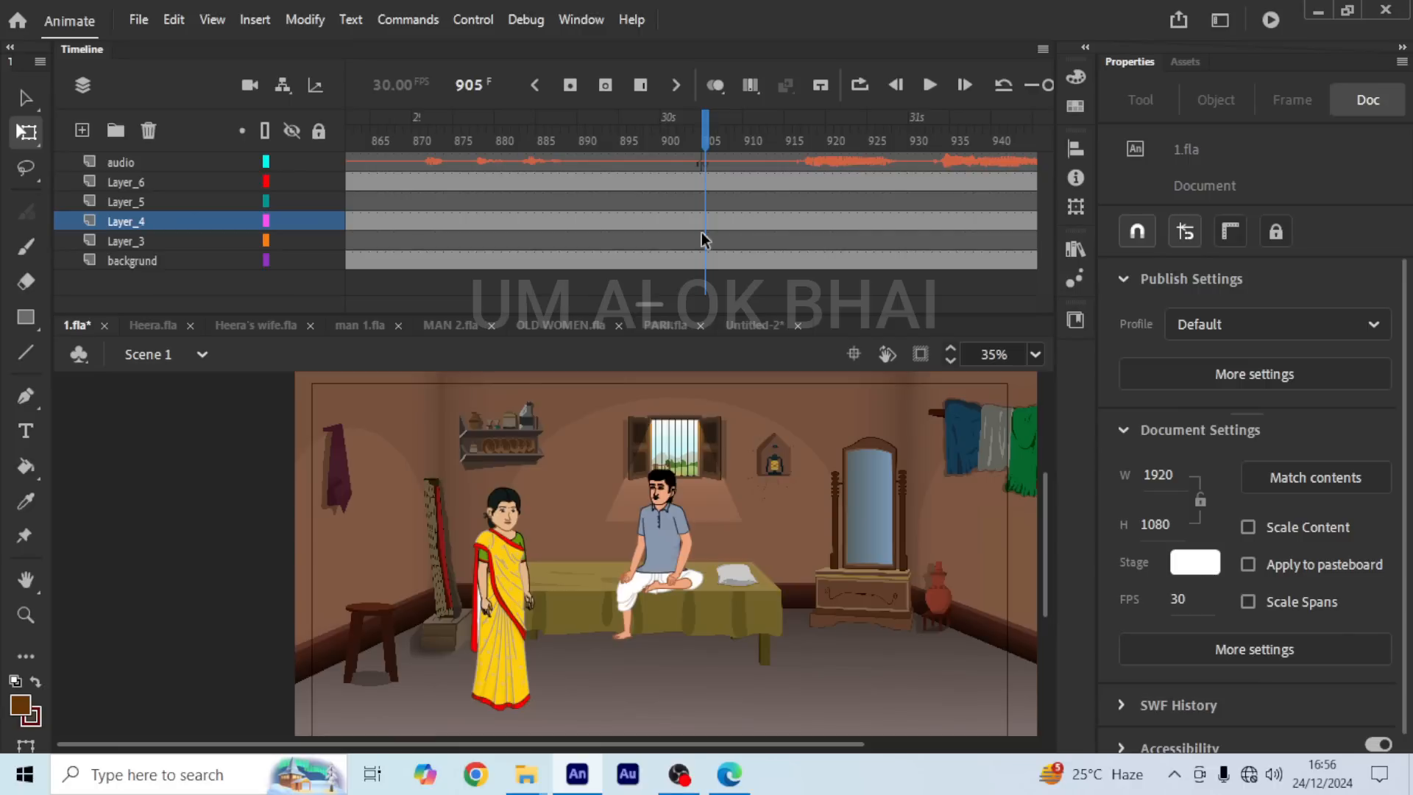
{"action": "double_click", "coordinate": [668, 535]}
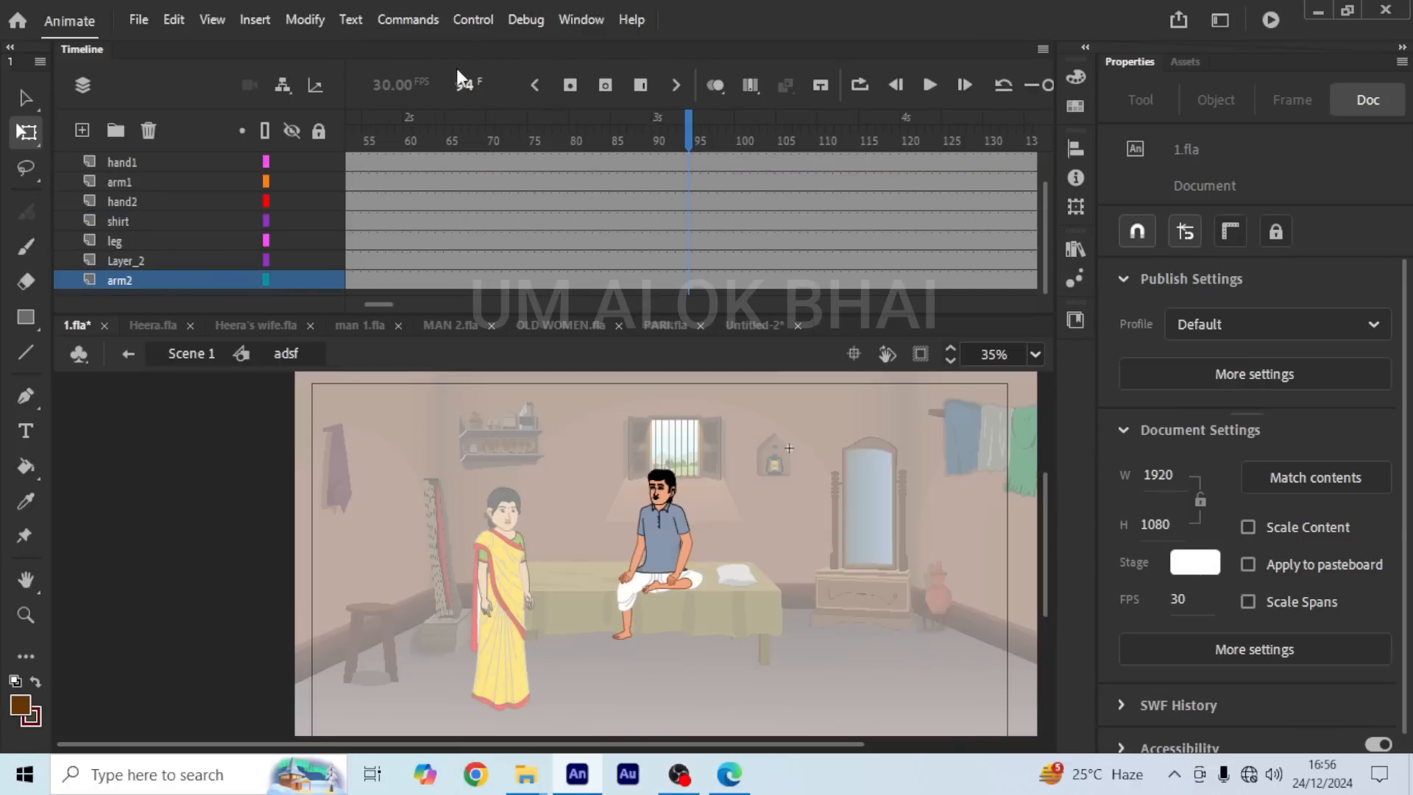
{"action": "scroll", "coordinate": [689, 174], "scroll_direction": "up", "scroll_amount": 1}
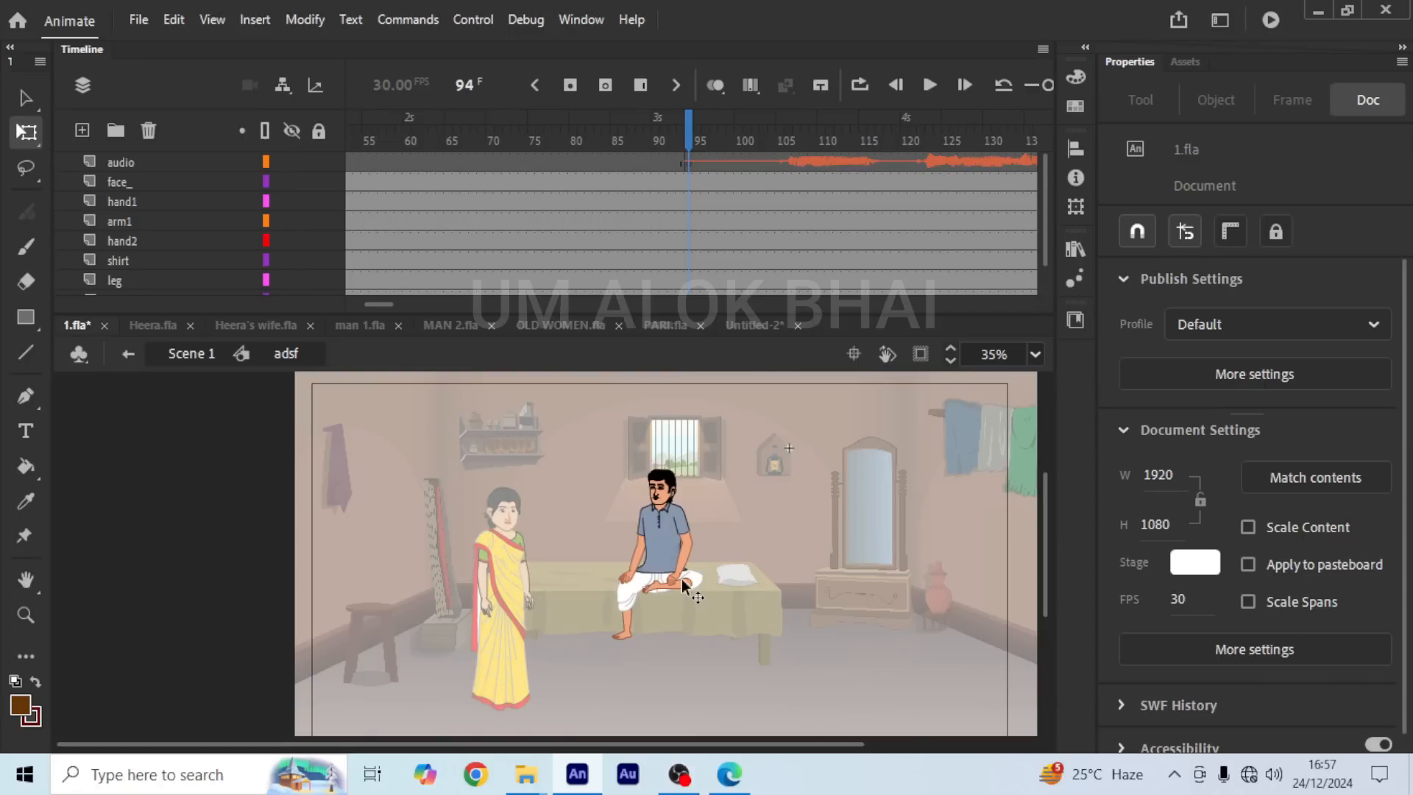
{"action": "scroll", "coordinate": [655, 497], "scroll_direction": "up", "scroll_amount": 7}
{"action": "double_click", "coordinate": [667, 497]}
{"action": "left_click", "coordinate": [667, 498]}
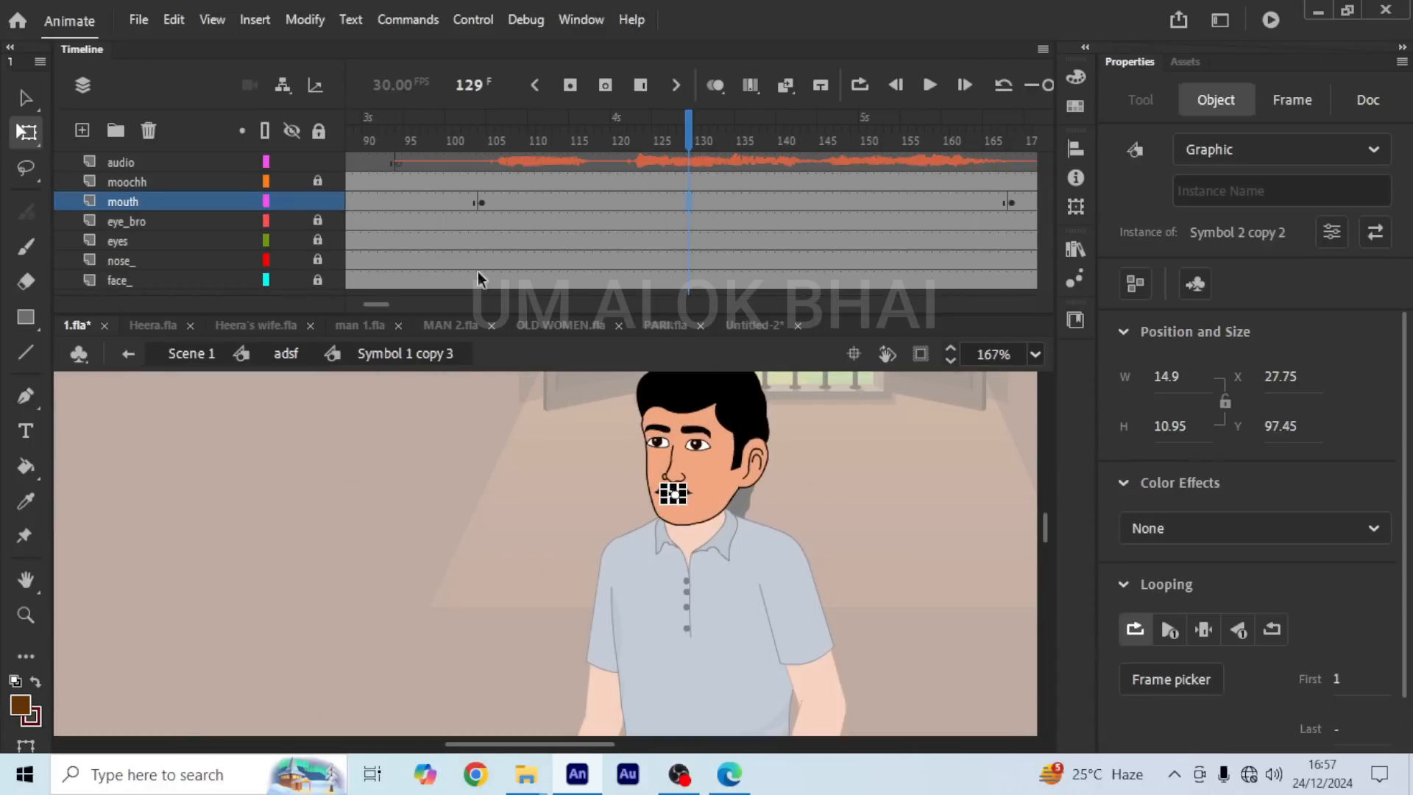
{"action": "left_click", "coordinate": [156, 161]}
{"action": "right_click", "coordinate": [188, 160]}
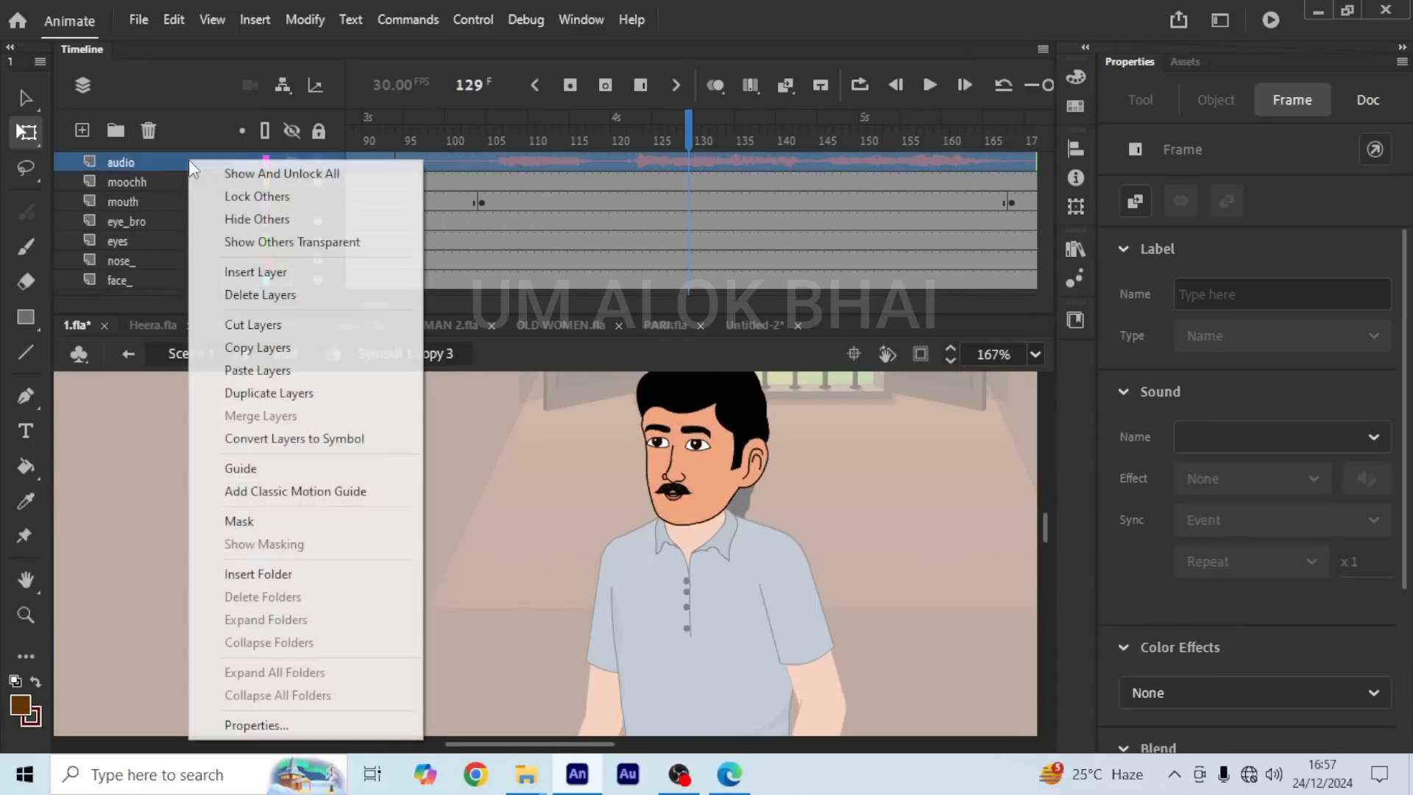
{"action": "left_click", "coordinate": [240, 350]}
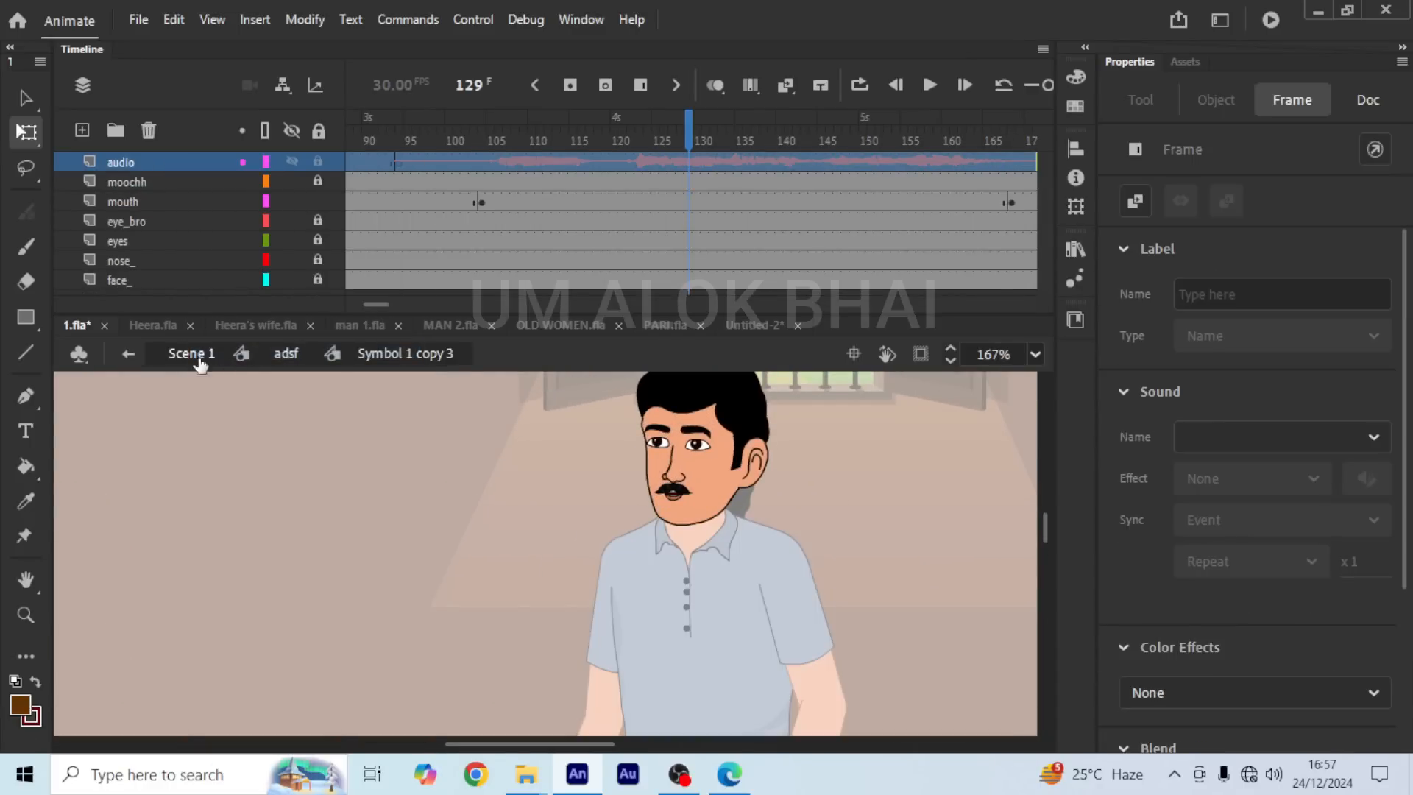
Step: Go back to the adsf symbol and insert keyframes at frame 32 on all layers from face_ down to arm2
{"action": "left_click", "coordinate": [120, 359]}
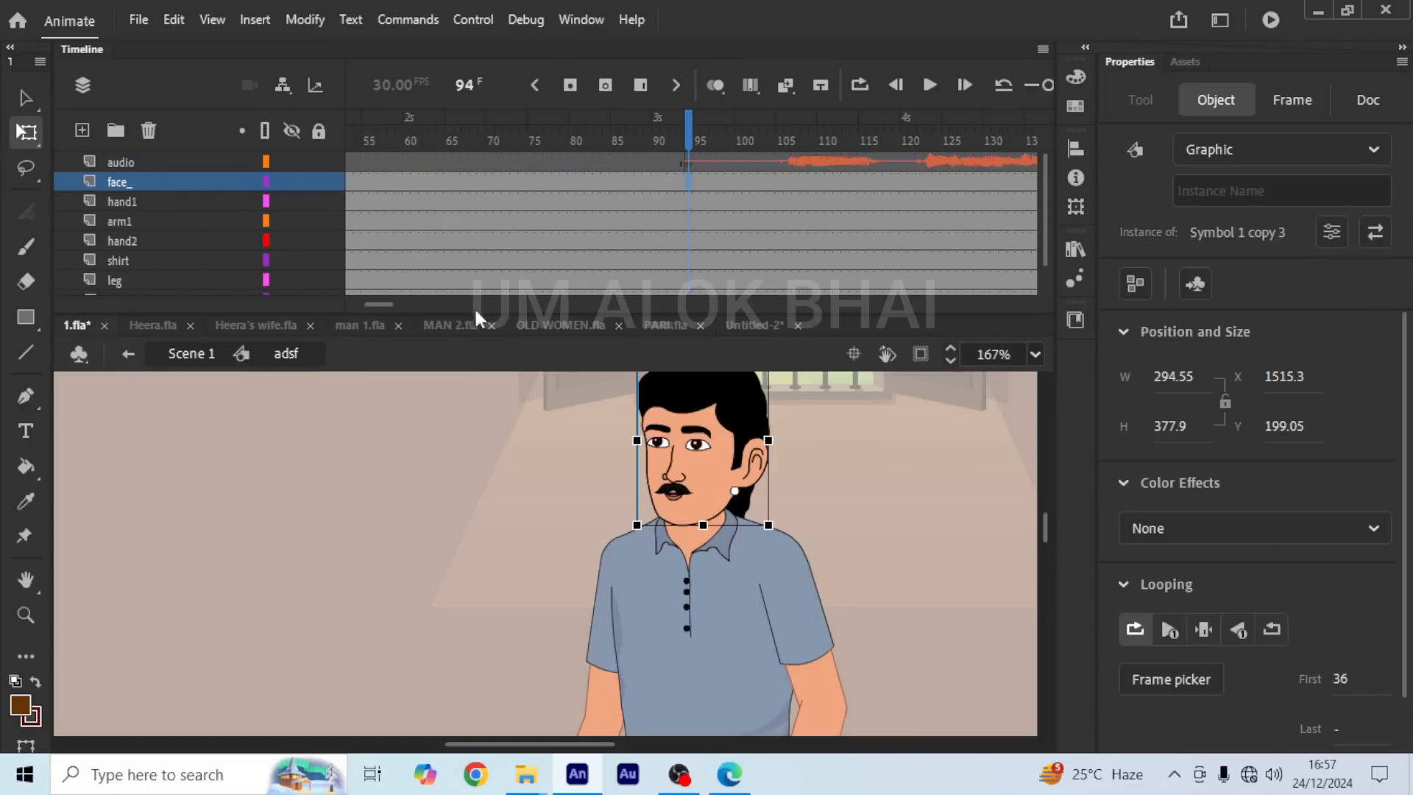
{"action": "left_click_drag", "start_coordinate": [379, 306], "coordinate": [328, 302]}
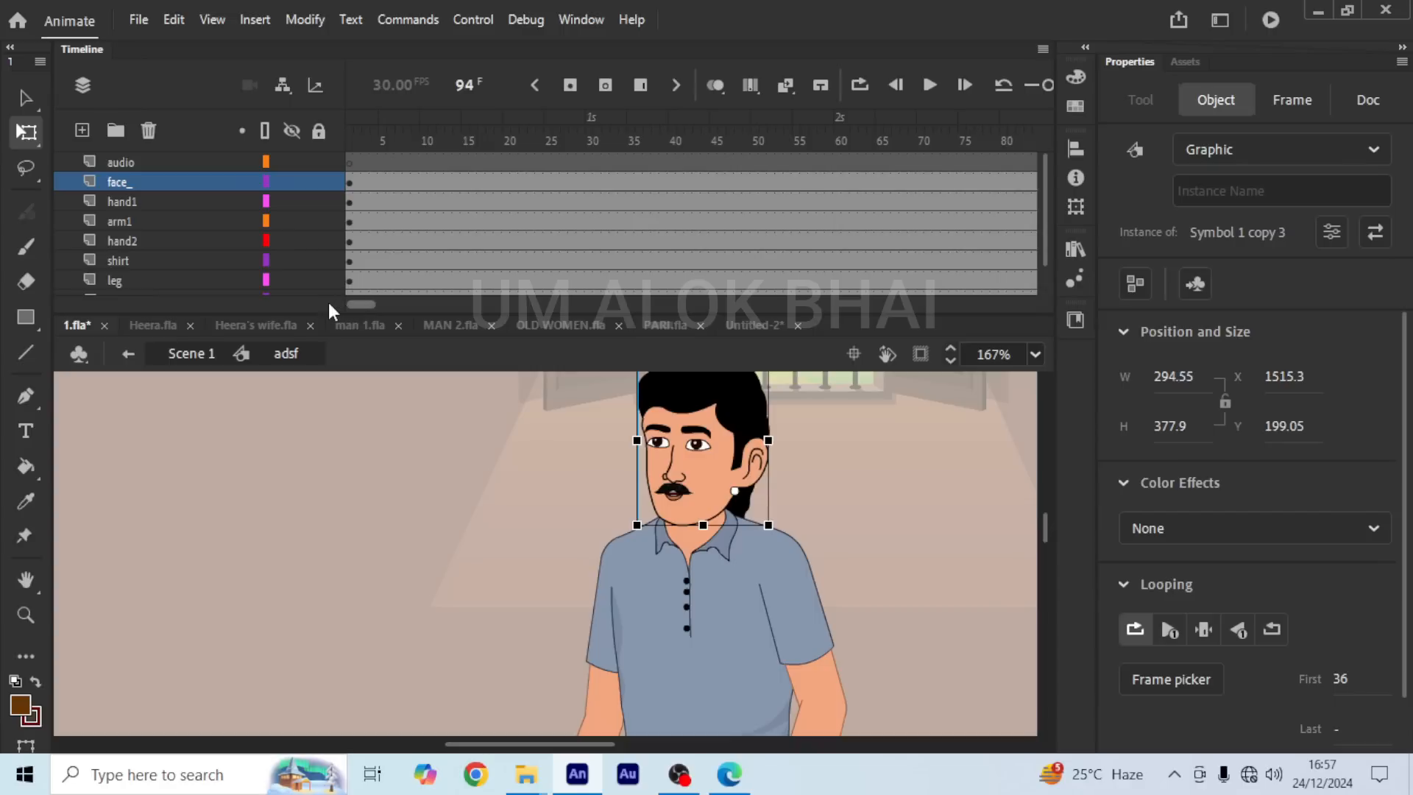
{"action": "left_click", "coordinate": [598, 133]}
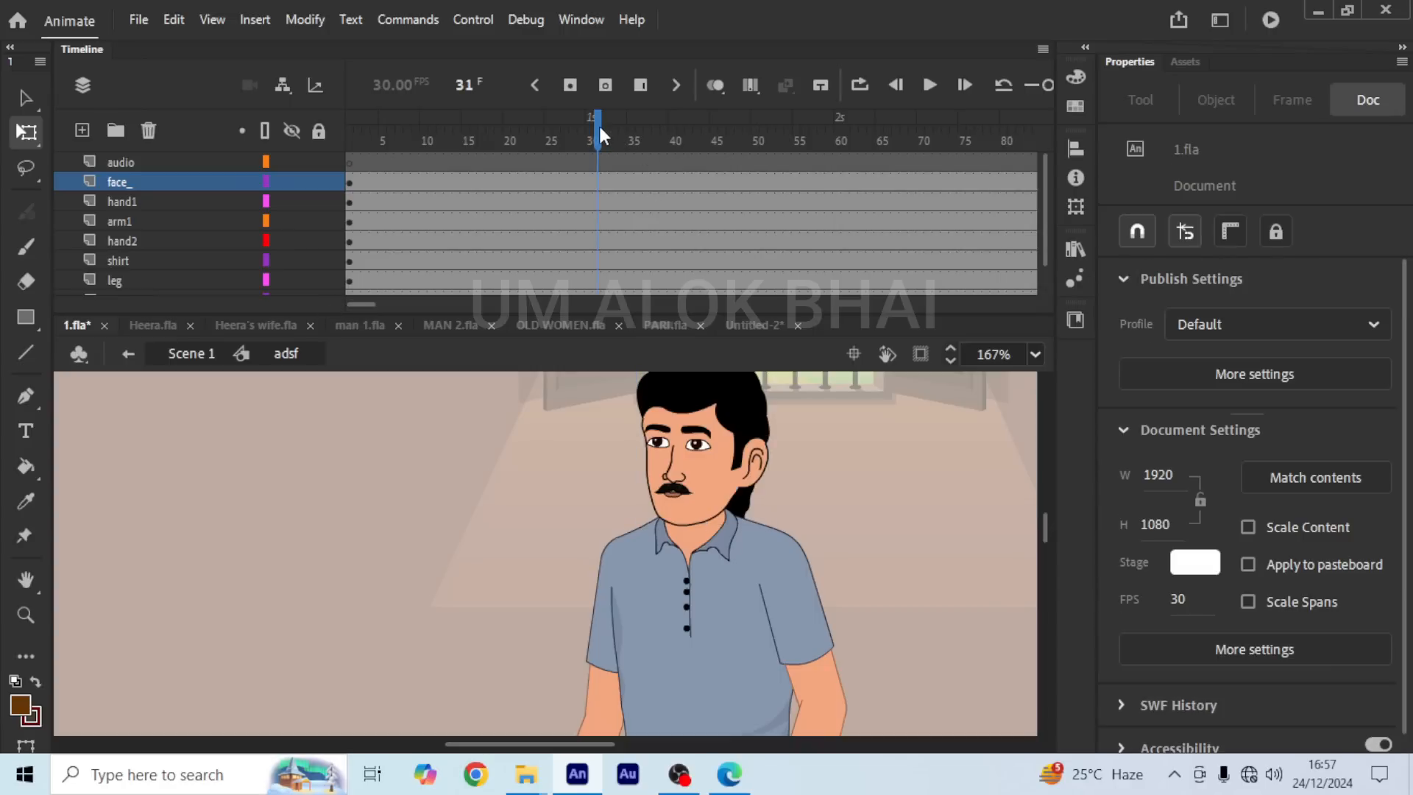
{"action": "left_click_drag", "start_coordinate": [609, 182], "coordinate": [604, 407]}
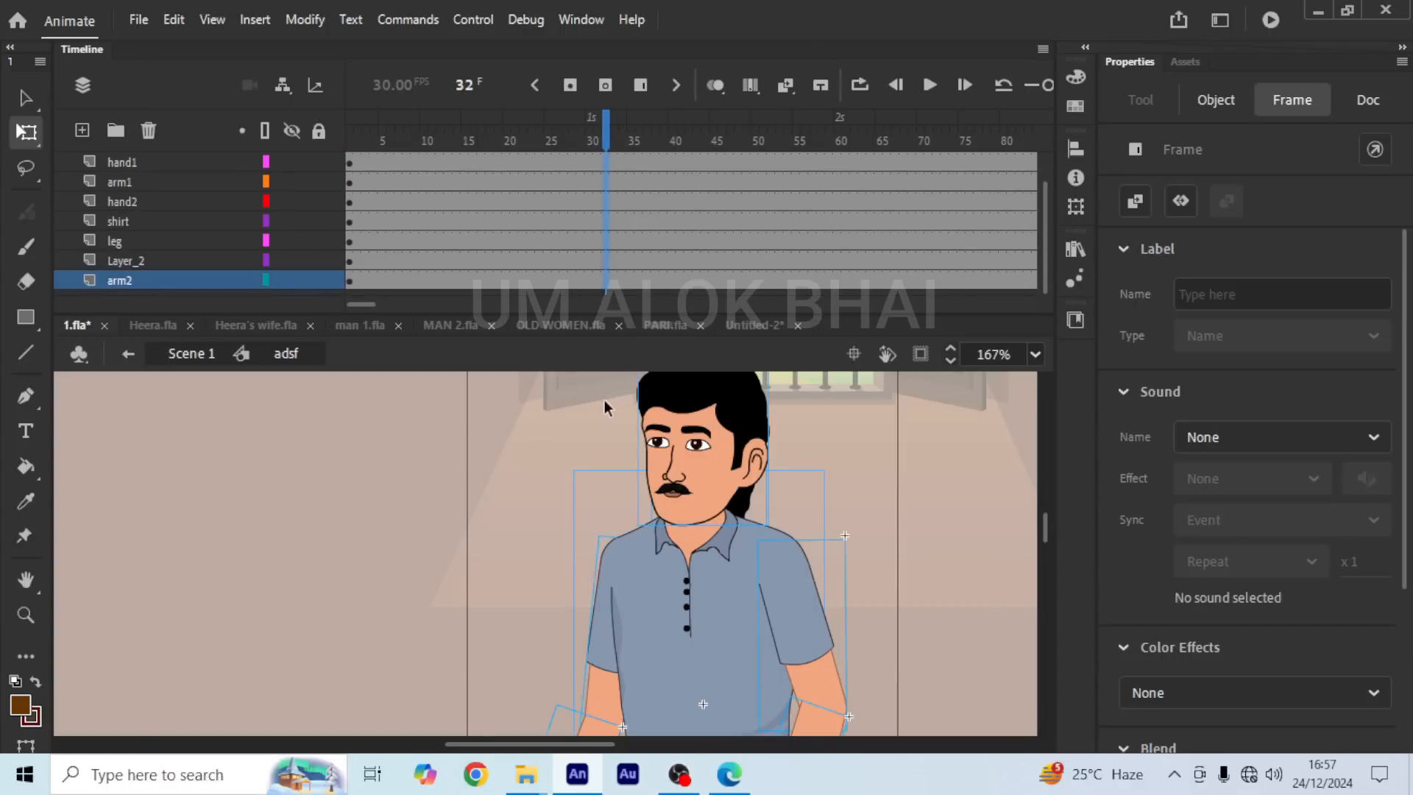
{"action": "key", "text": "F6"}
{"action": "scroll", "coordinate": [712, 206], "scroll_direction": "up", "scroll_amount": 2}
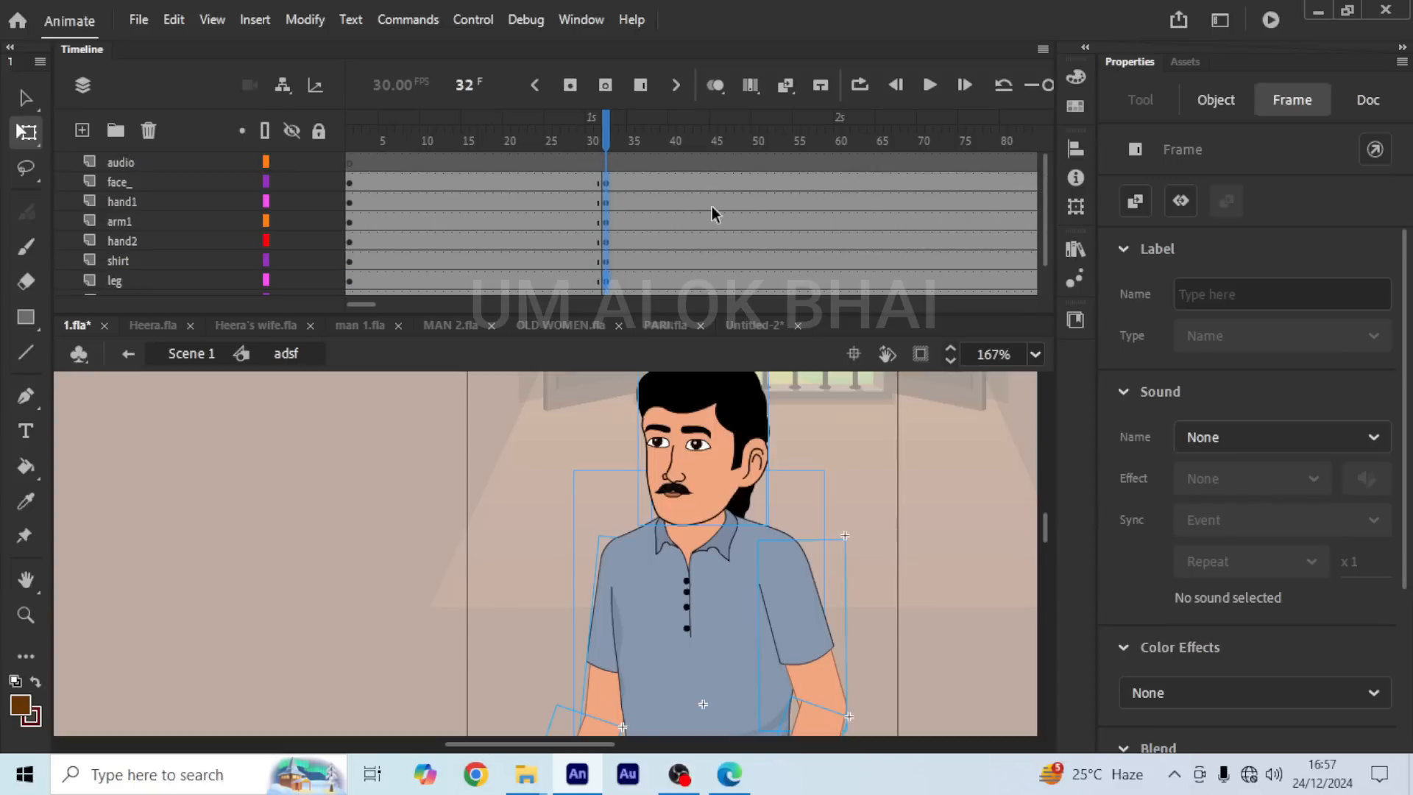
Step: Insert keyframes at frames 49 and 40 on all body layers from face_ down to arm2
{"action": "left_click_drag", "start_coordinate": [744, 180], "coordinate": [745, 455]}
{"action": "key", "text": "F6"}
{"action": "scroll", "coordinate": [658, 210], "scroll_direction": "up", "scroll_amount": 2}
{"action": "left_click_drag", "start_coordinate": [673, 178], "coordinate": [671, 434]}
{"action": "key", "text": "F6"}
{"action": "scroll", "coordinate": [640, 540], "scroll_direction": "down", "scroll_amount": 4}
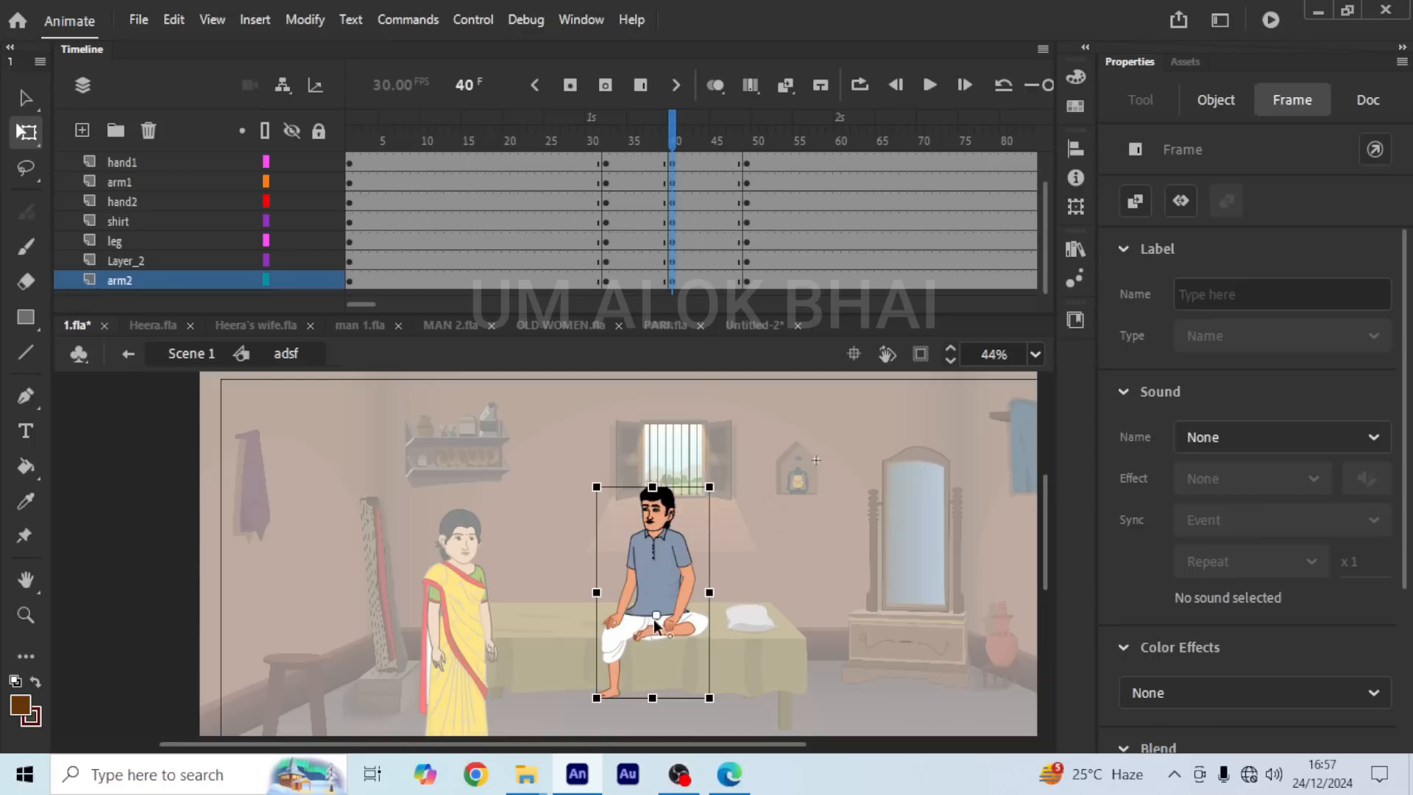
Step: Create classic tweens between the keyframes at frames 32, 40 and 49 on all body layers from face_ down to arm2
{"action": "left_click", "coordinate": [645, 184]}
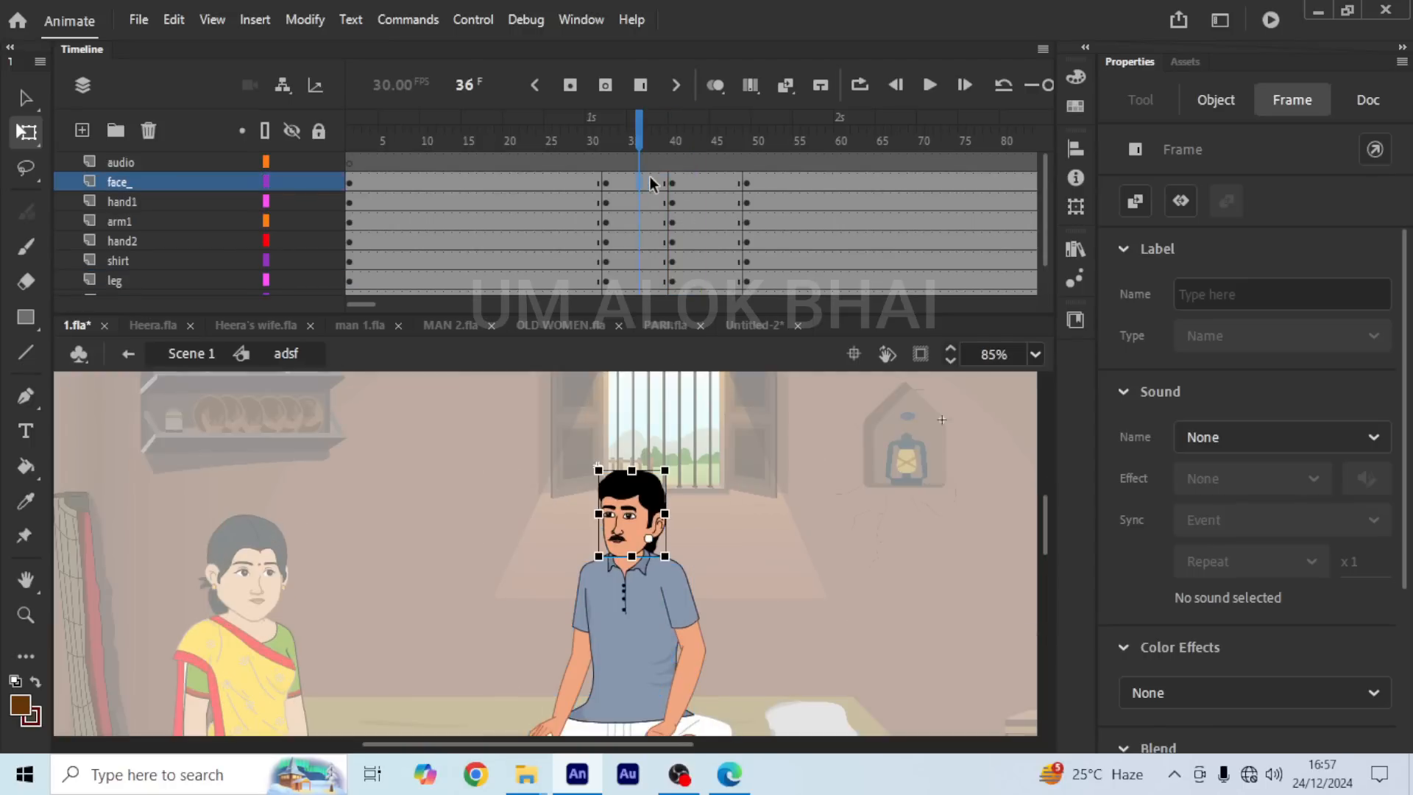
{"action": "left_click_drag", "start_coordinate": [651, 184], "coordinate": [700, 337]}
{"action": "right_click", "coordinate": [682, 214]}
{"action": "left_click", "coordinate": [765, 149]}
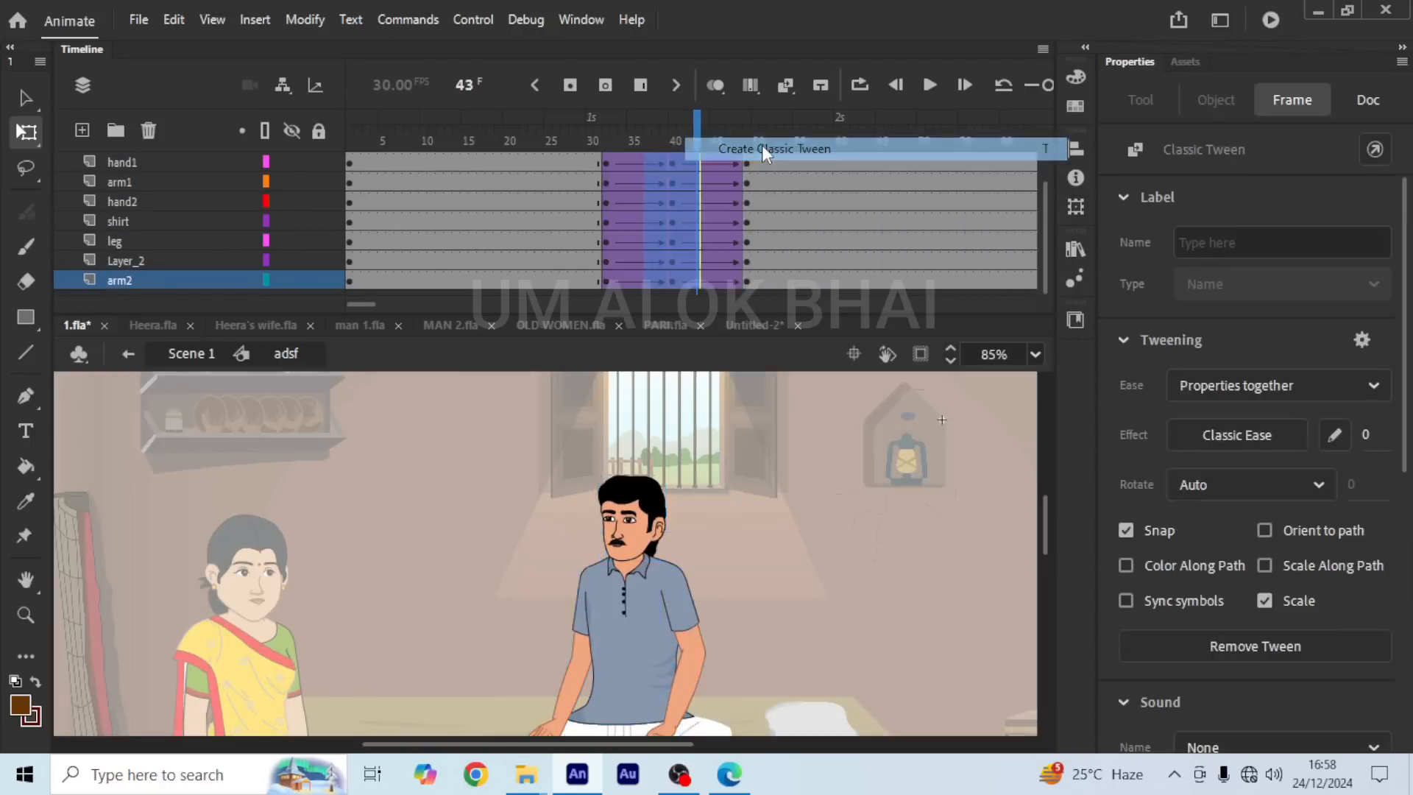
Step: Place the tweened block of body frames 32 to 49 at frame 110, in line with the start of the speech
{"action": "left_click_drag", "start_coordinate": [704, 125], "coordinate": [748, 515]}
{"action": "scroll", "coordinate": [605, 195], "scroll_direction": "up", "scroll_amount": 2}
{"action": "scroll", "coordinate": [623, 201], "scroll_direction": "up", "scroll_amount": 2}
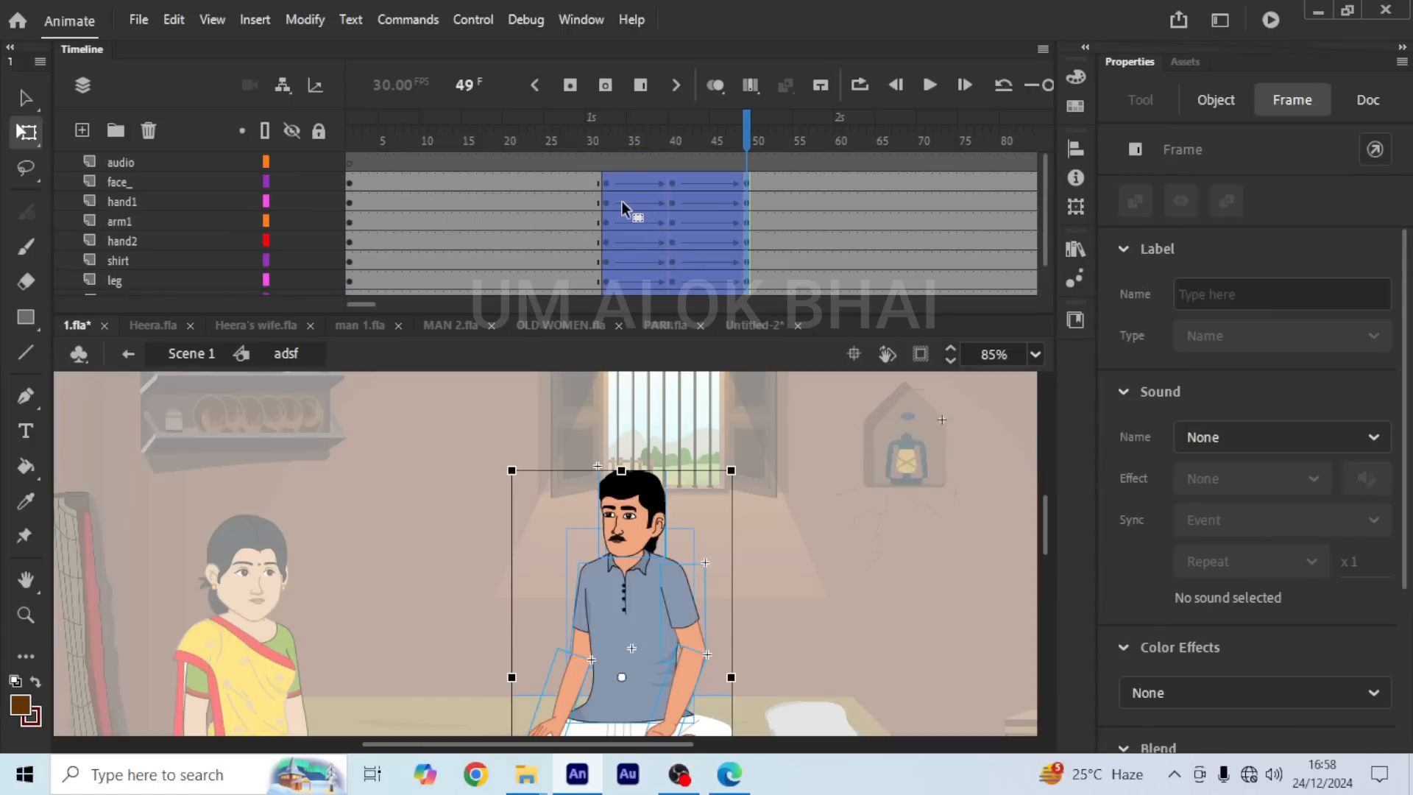
{"action": "left_click_drag", "start_coordinate": [605, 179], "coordinate": [668, 172]}
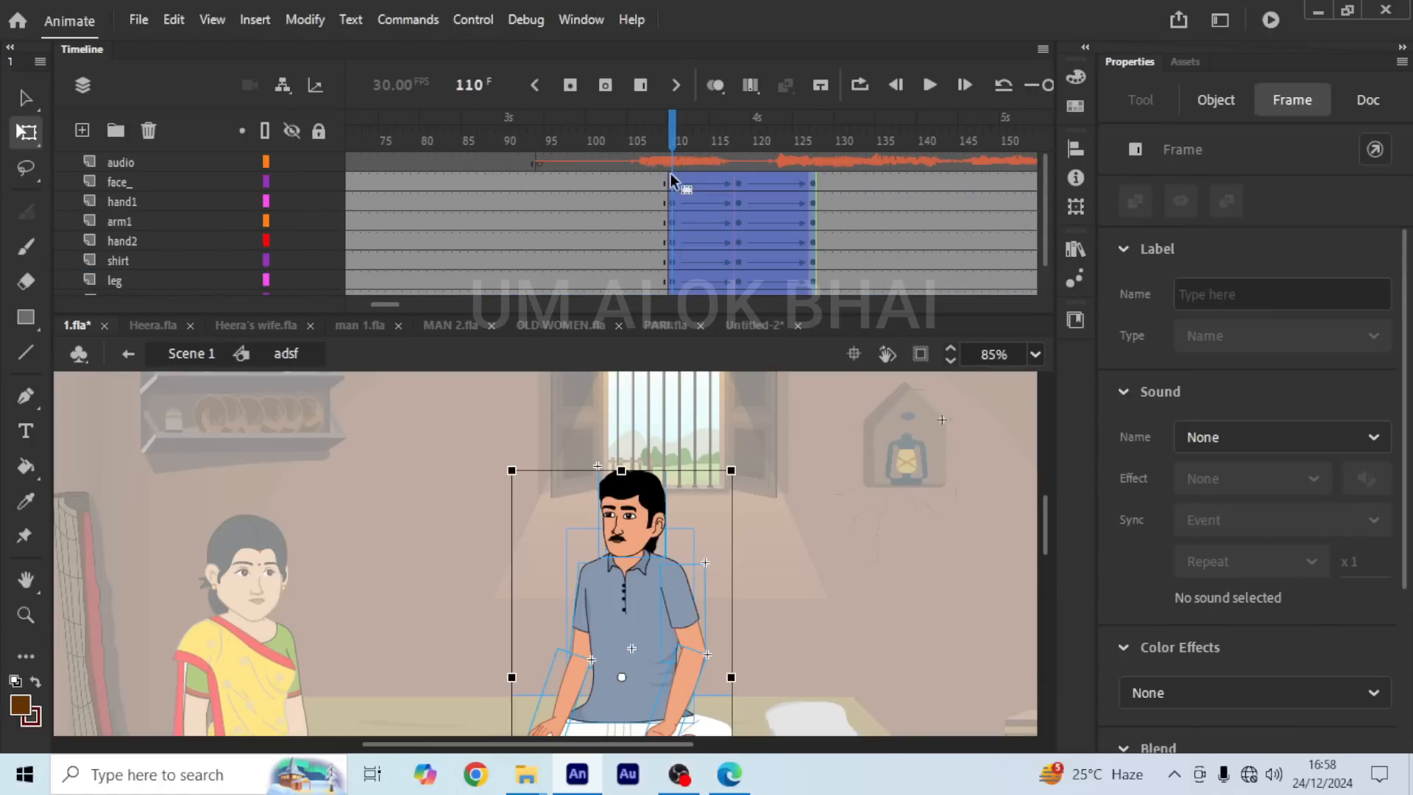
Step: At frame 127, rotate the man's hand2 forearm up toward the woman and switch it to hand pose 3
{"action": "left_click", "coordinate": [815, 122]}
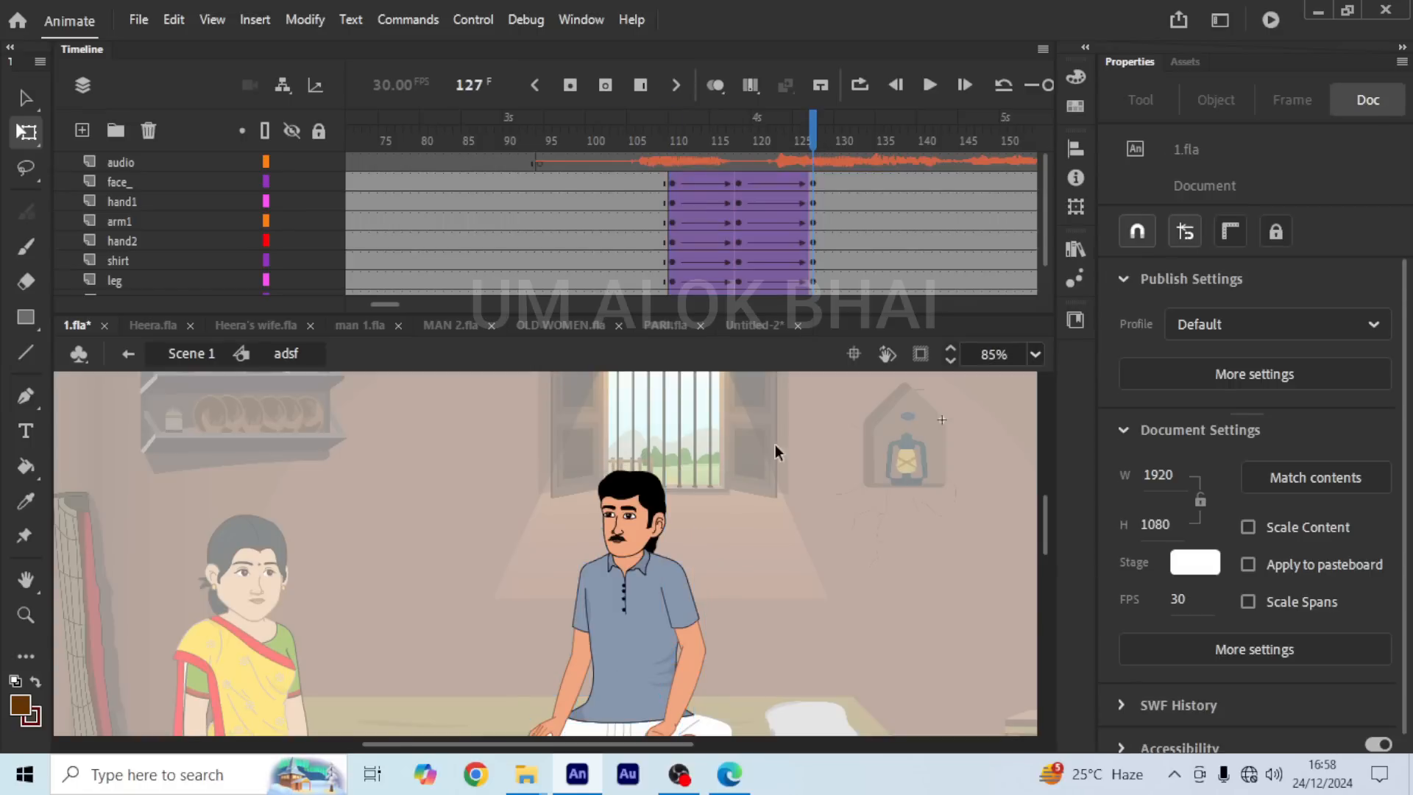
{"action": "scroll", "coordinate": [699, 507], "scroll_direction": "down", "scroll_amount": 3}
{"action": "left_click", "coordinate": [566, 484]}
{"action": "left_click_drag", "start_coordinate": [578, 559], "coordinate": [423, 441]}
{"action": "scroll", "coordinate": [502, 489], "scroll_direction": "up", "scroll_amount": 3}
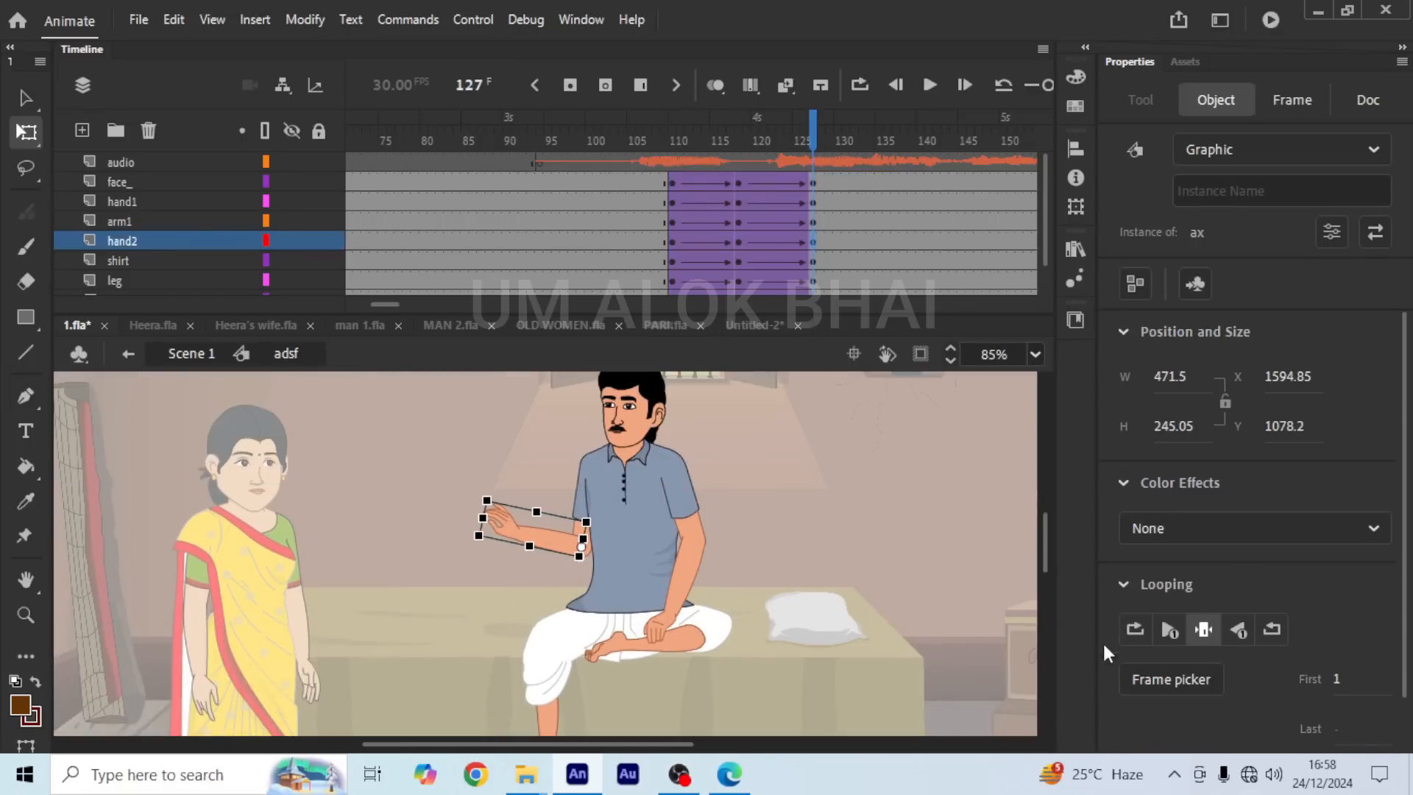
{"action": "left_click", "coordinate": [1155, 679]}
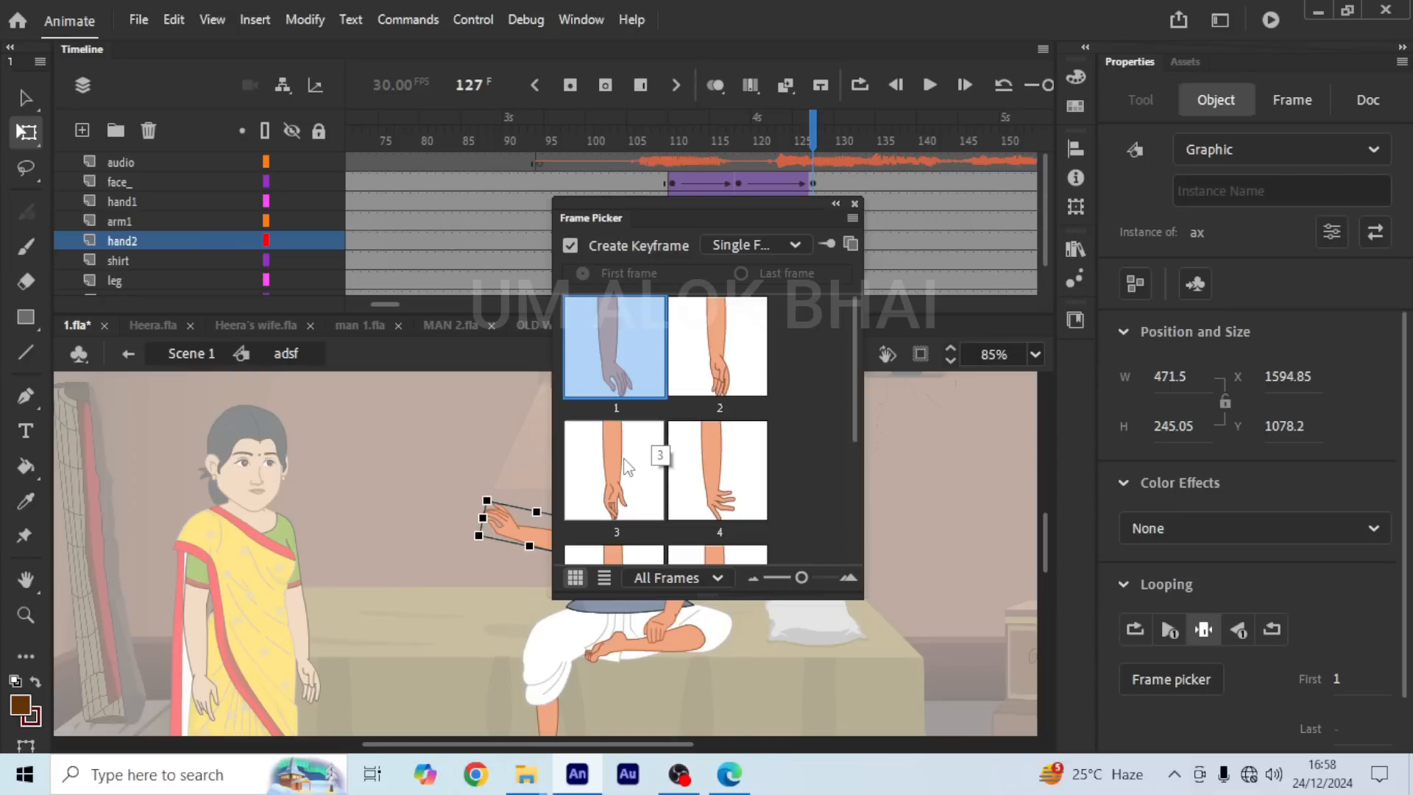
{"action": "left_click", "coordinate": [626, 467]}
{"action": "left_click", "coordinate": [854, 203]}
Step: Play the animation from just before the hand gesture through the speech to check its timing
{"action": "left_click_drag", "start_coordinate": [797, 126], "coordinate": [649, 134]}
{"action": "left_click", "coordinate": [929, 85]}
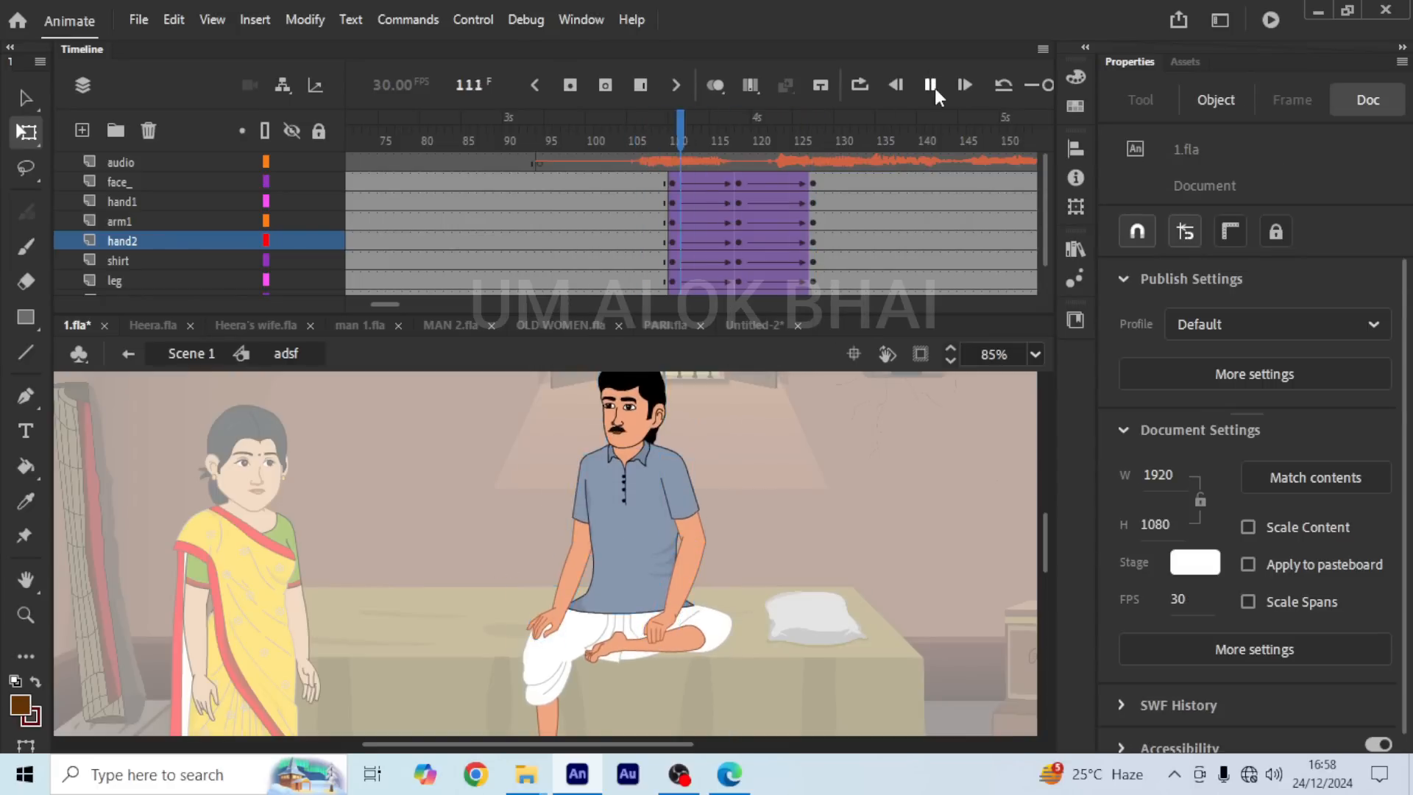
{"action": "left_click", "coordinate": [931, 86]}
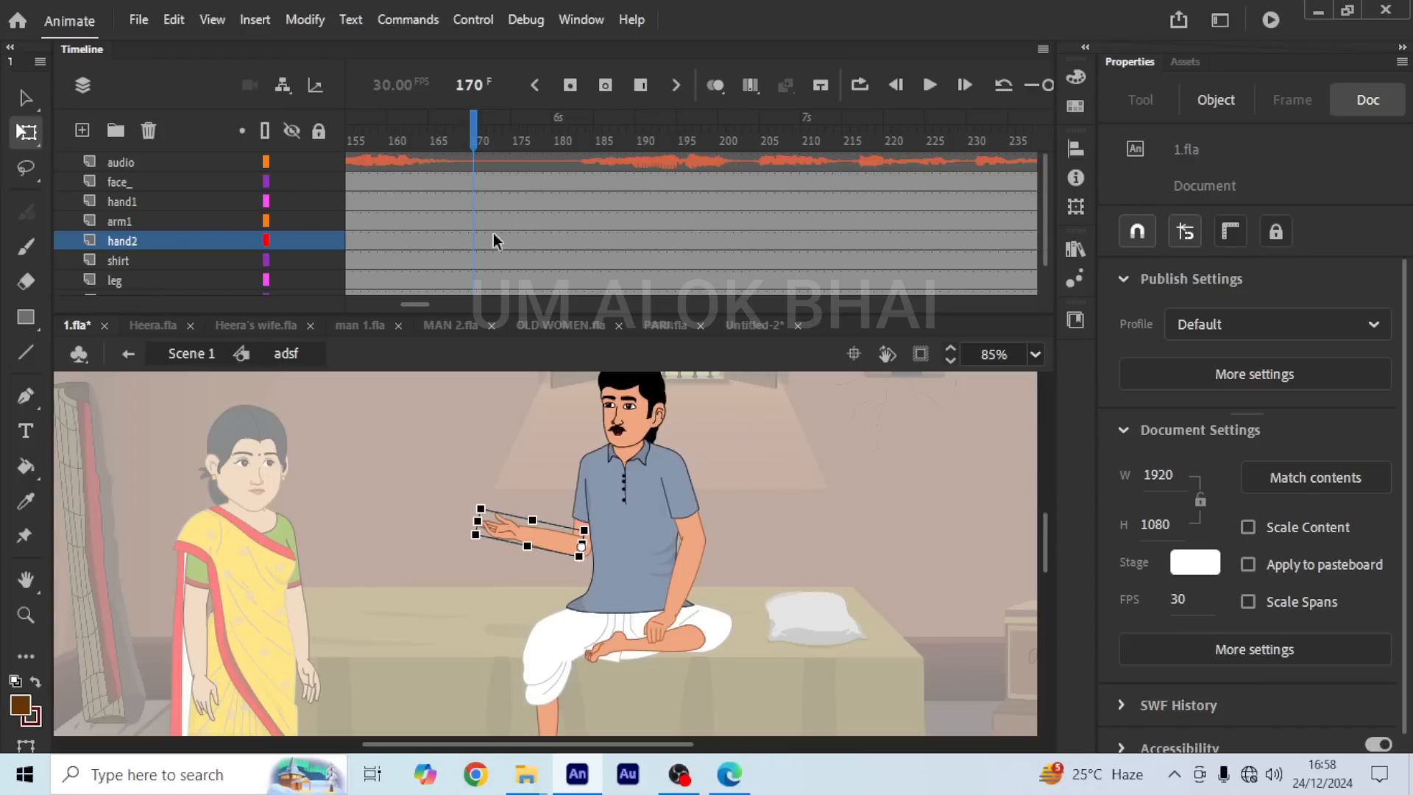
{"action": "left_click_drag", "start_coordinate": [425, 303], "coordinate": [403, 302]}
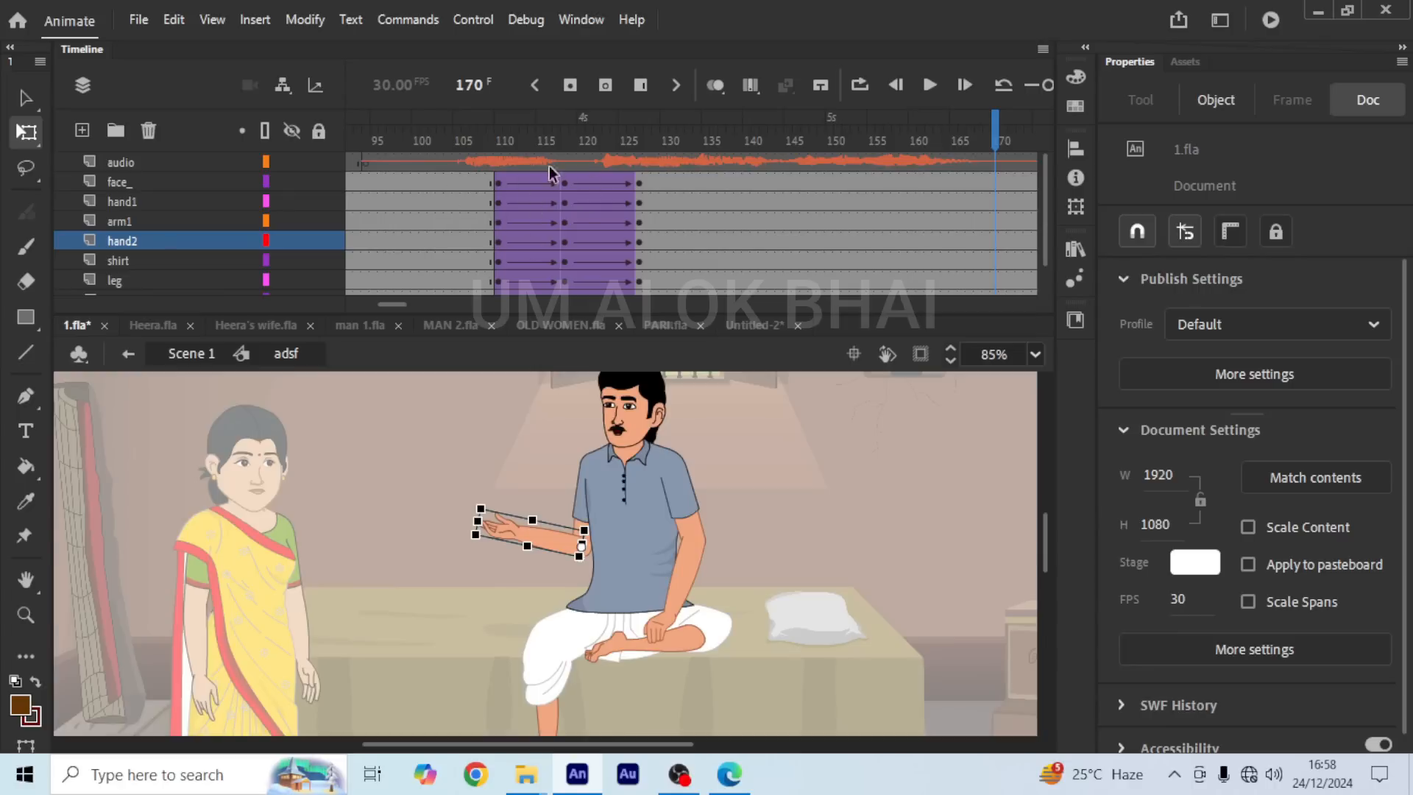
{"action": "left_click", "coordinate": [453, 126]}
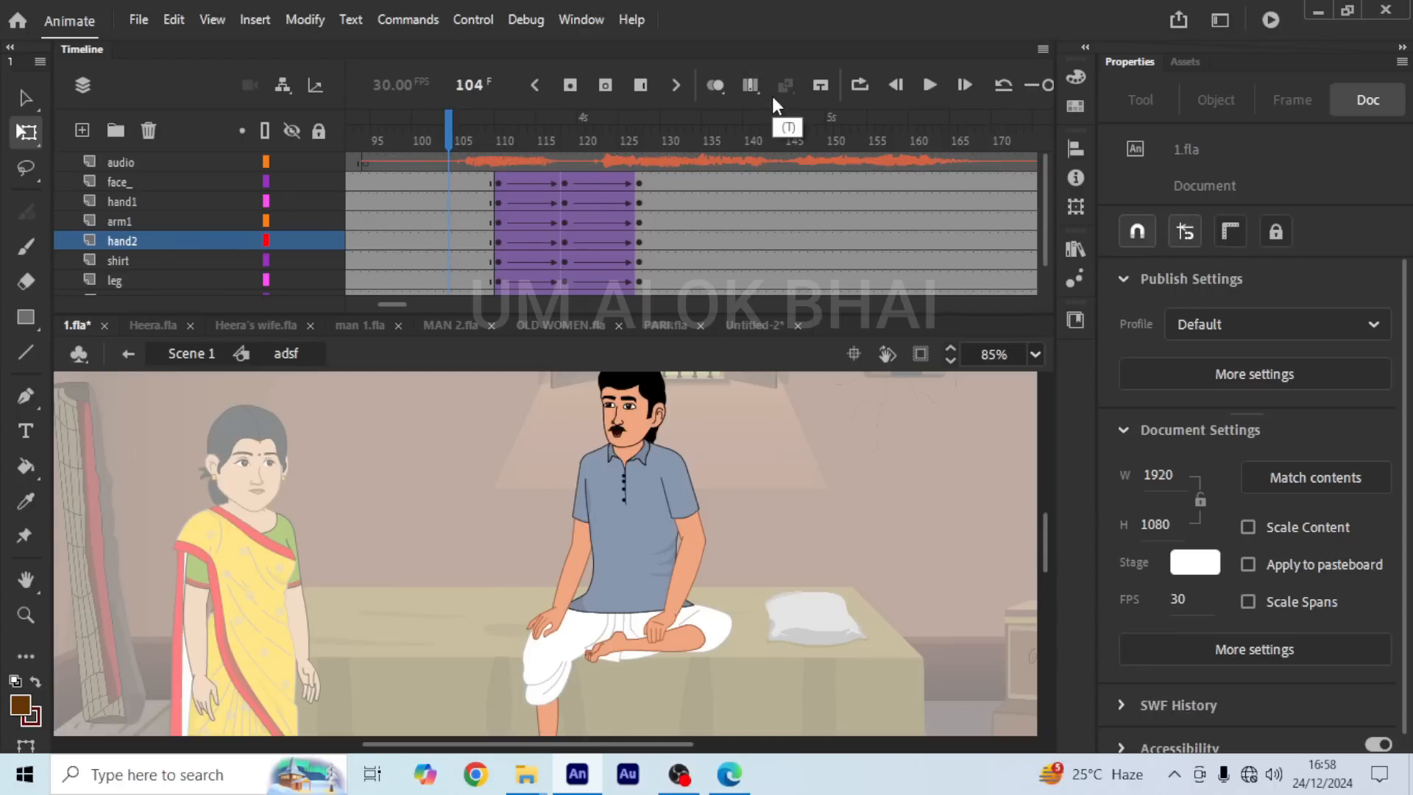
{"action": "left_click", "coordinate": [931, 83]}
{"action": "left_click", "coordinate": [932, 81]}
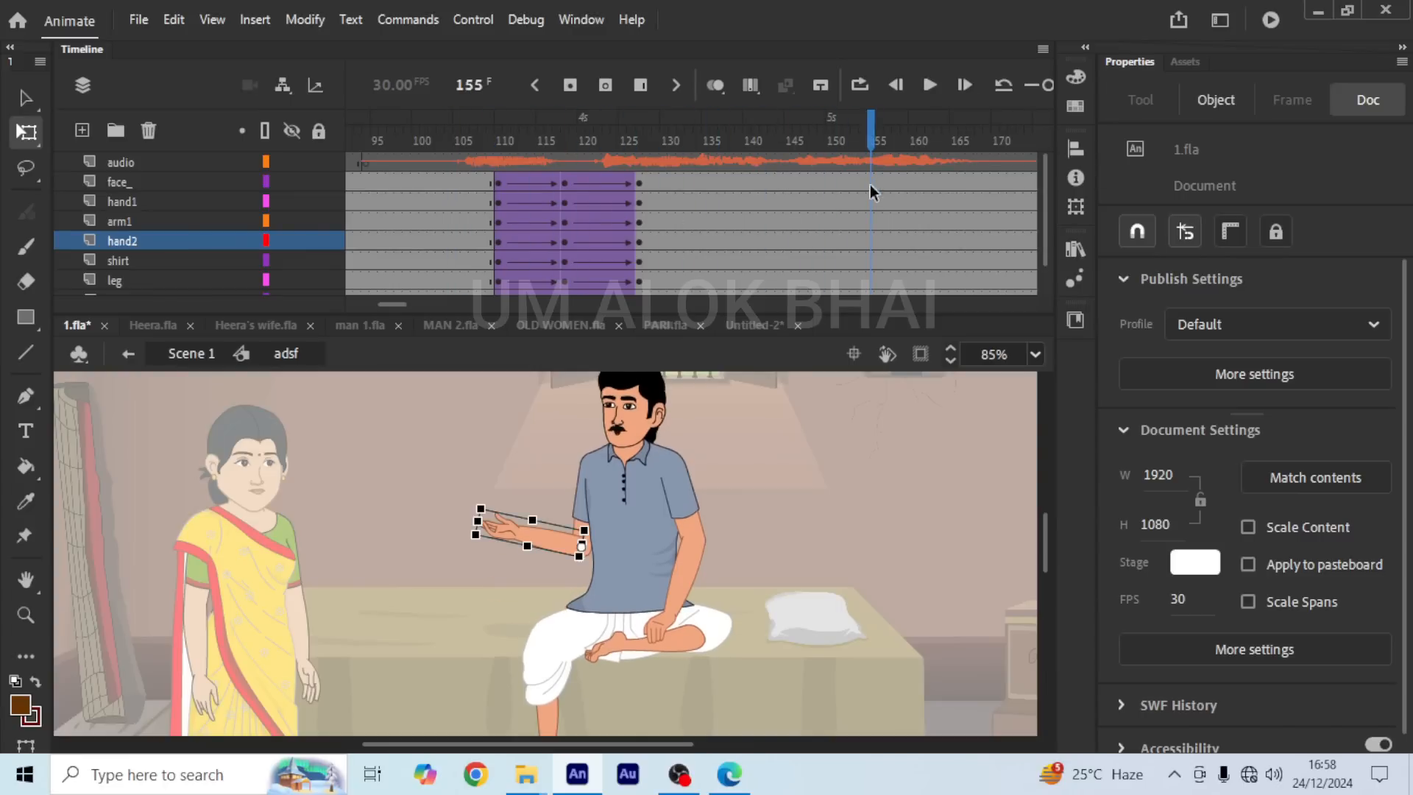
Step: Apply Synchronize Symbols to all frames of the adsf symbol and replay the gesture from frame 104
{"action": "left_click", "coordinate": [664, 204]}
{"action": "right_click", "coordinate": [665, 204]}
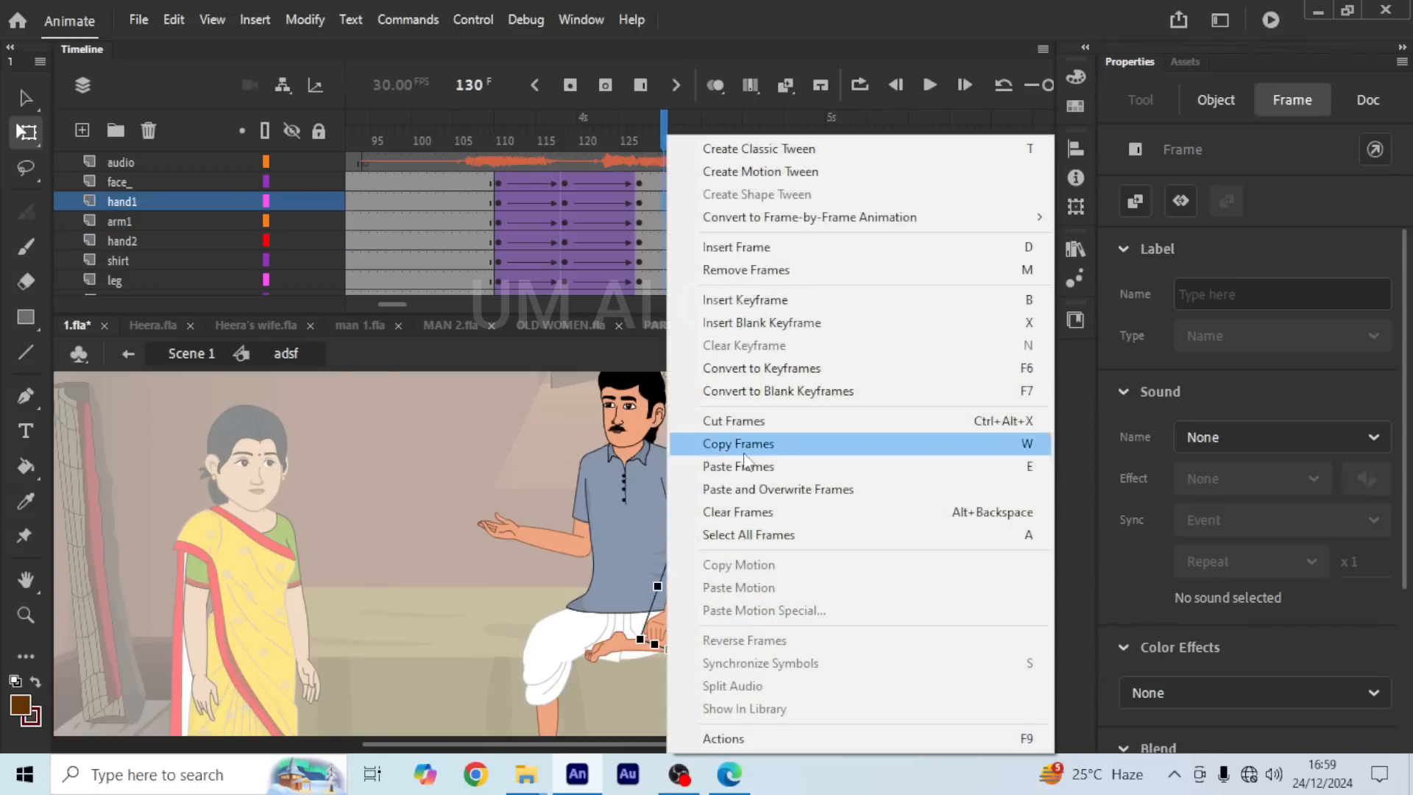
{"action": "left_click", "coordinate": [748, 534]}
{"action": "right_click", "coordinate": [678, 197]}
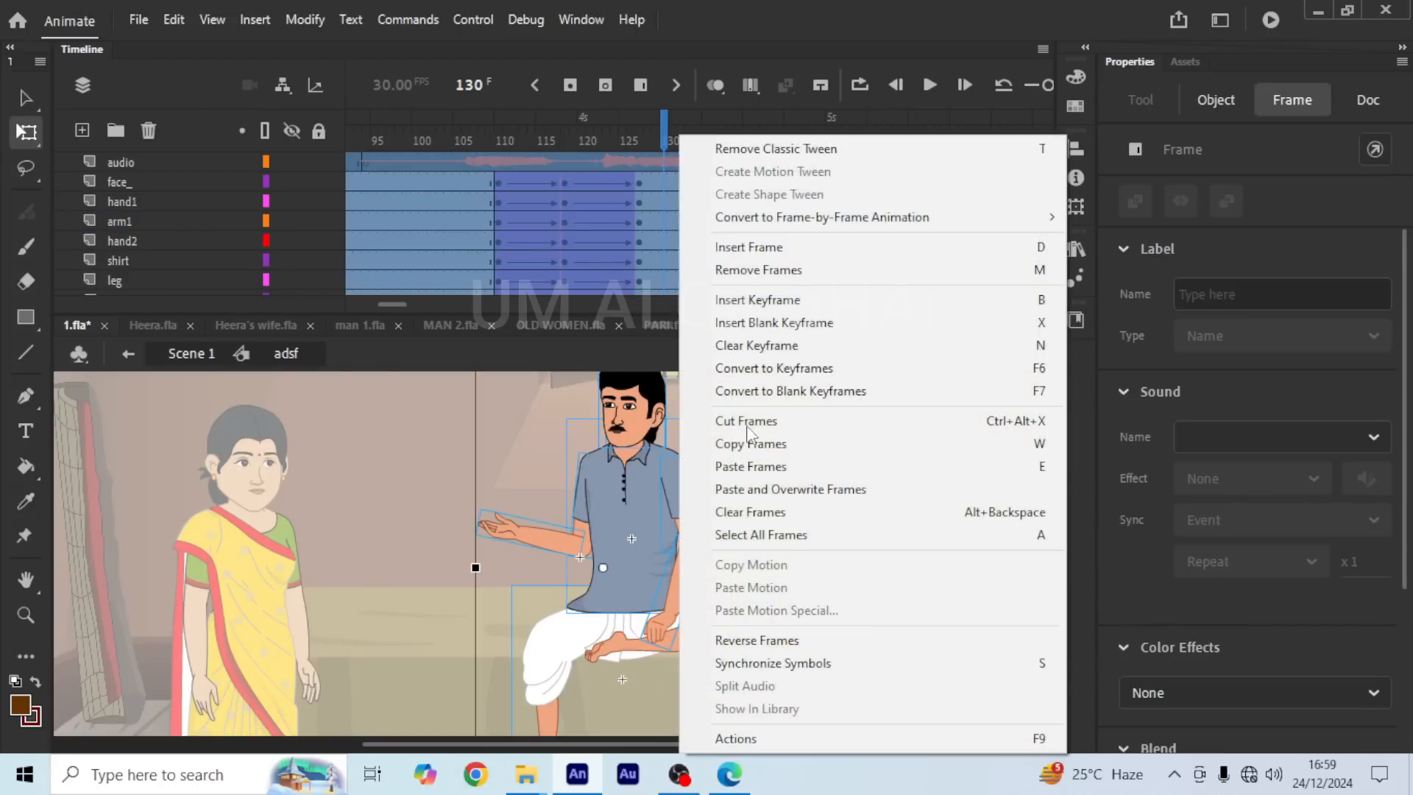
{"action": "left_click", "coordinate": [764, 663]}
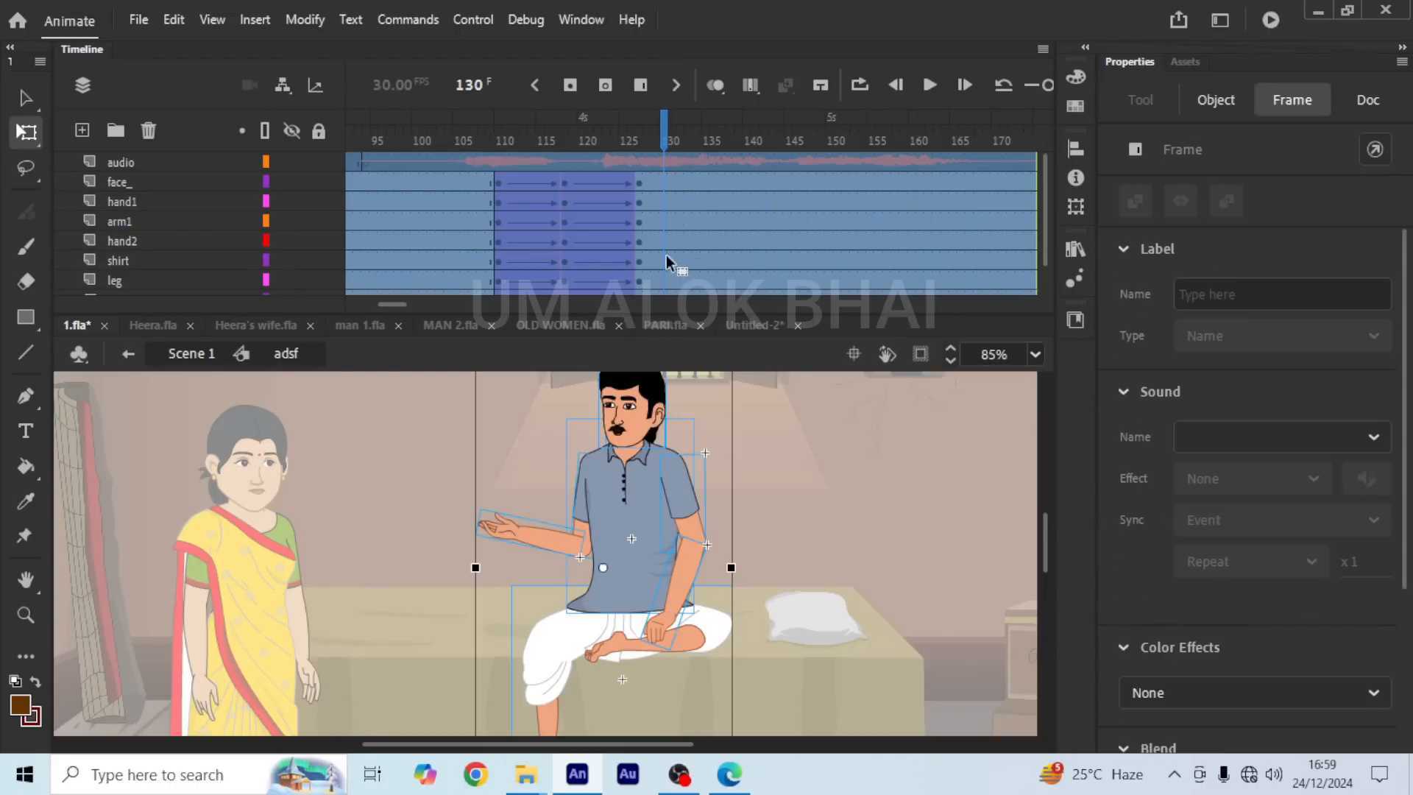
{"action": "left_click_drag", "start_coordinate": [660, 135], "coordinate": [610, 136]}
{"action": "left_click", "coordinate": [929, 90]}
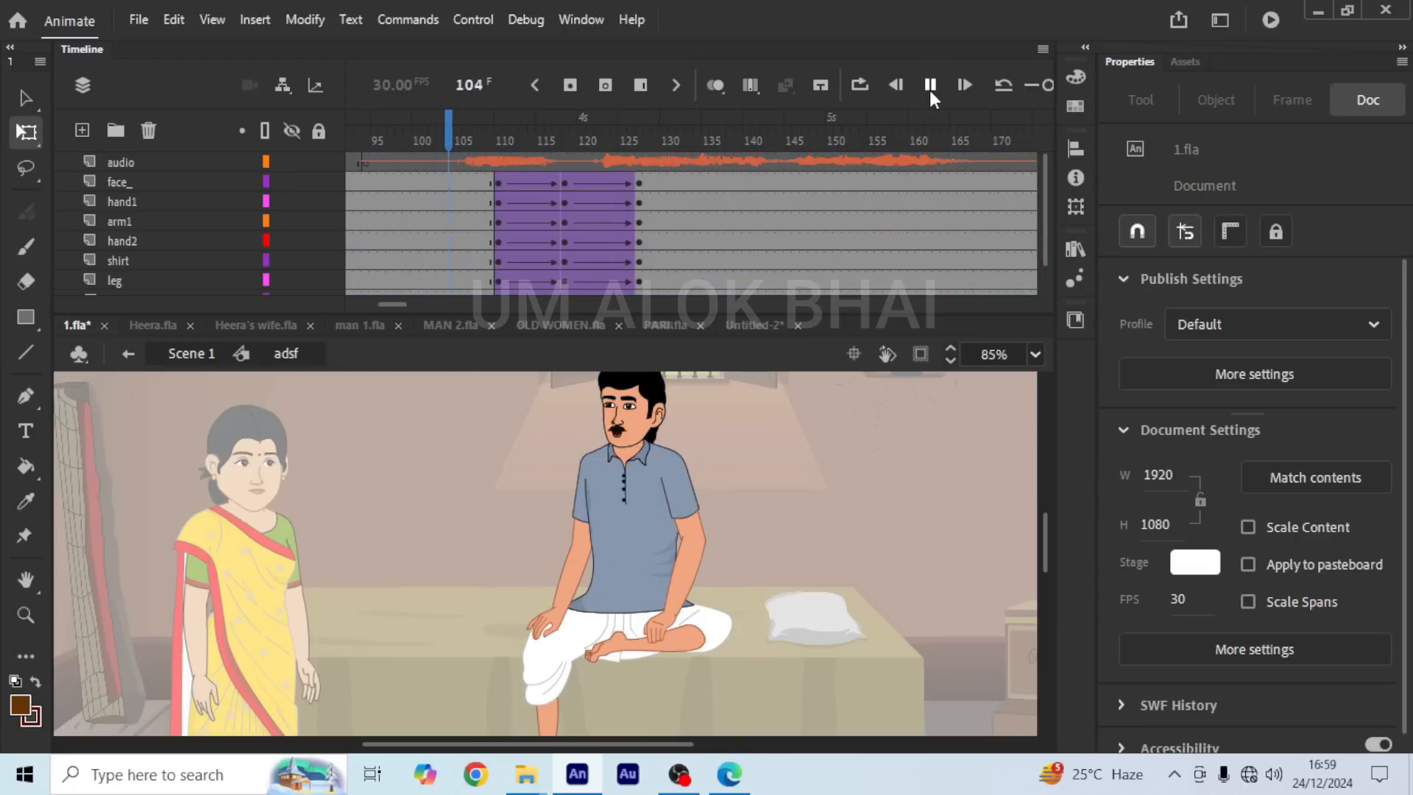
{"action": "left_click", "coordinate": [929, 90]}
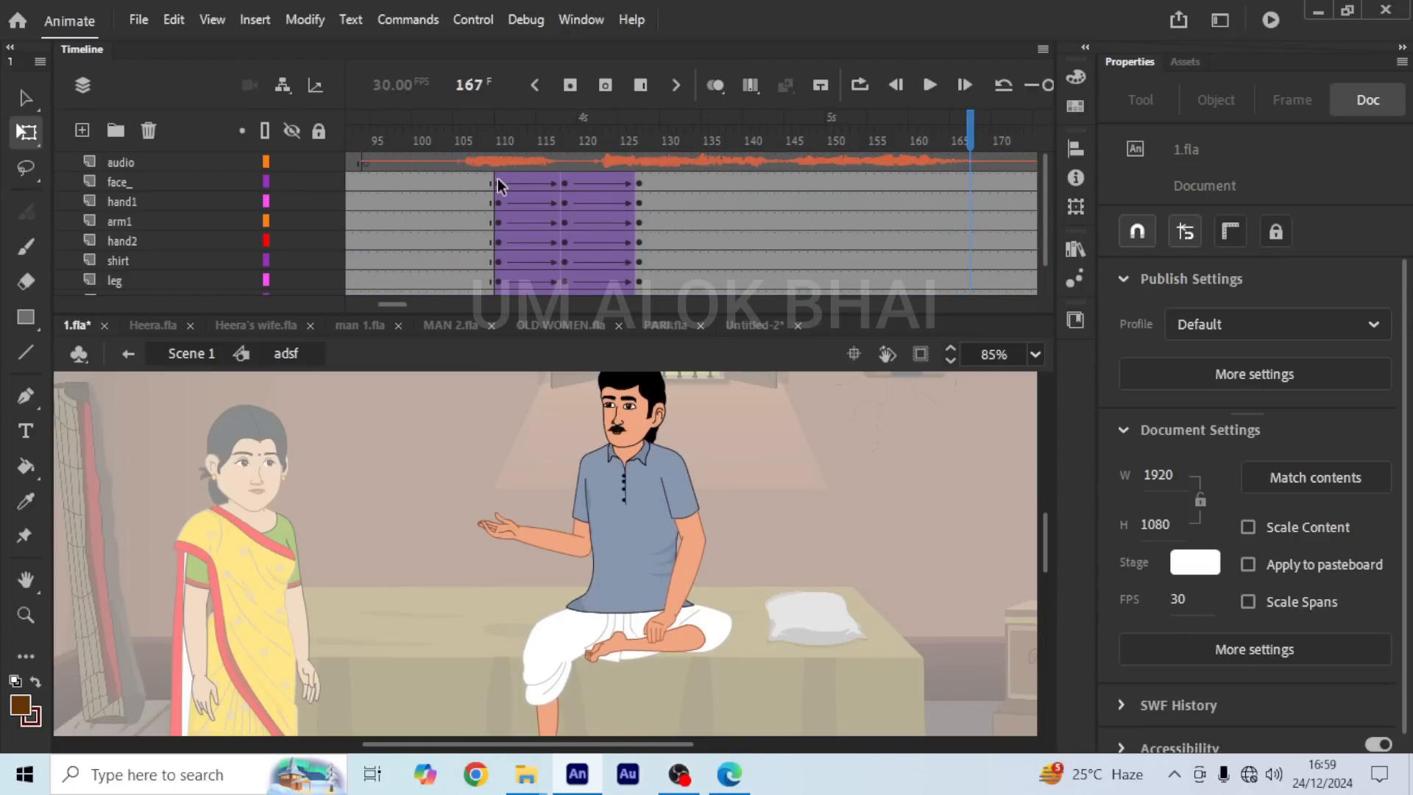
Step: Copy the tweened gesture frames 110 to 127 on all body layers to frame 337
{"action": "left_click_drag", "start_coordinate": [497, 180], "coordinate": [642, 567]}
{"action": "scroll", "coordinate": [496, 226], "scroll_direction": "up", "scroll_amount": 1}
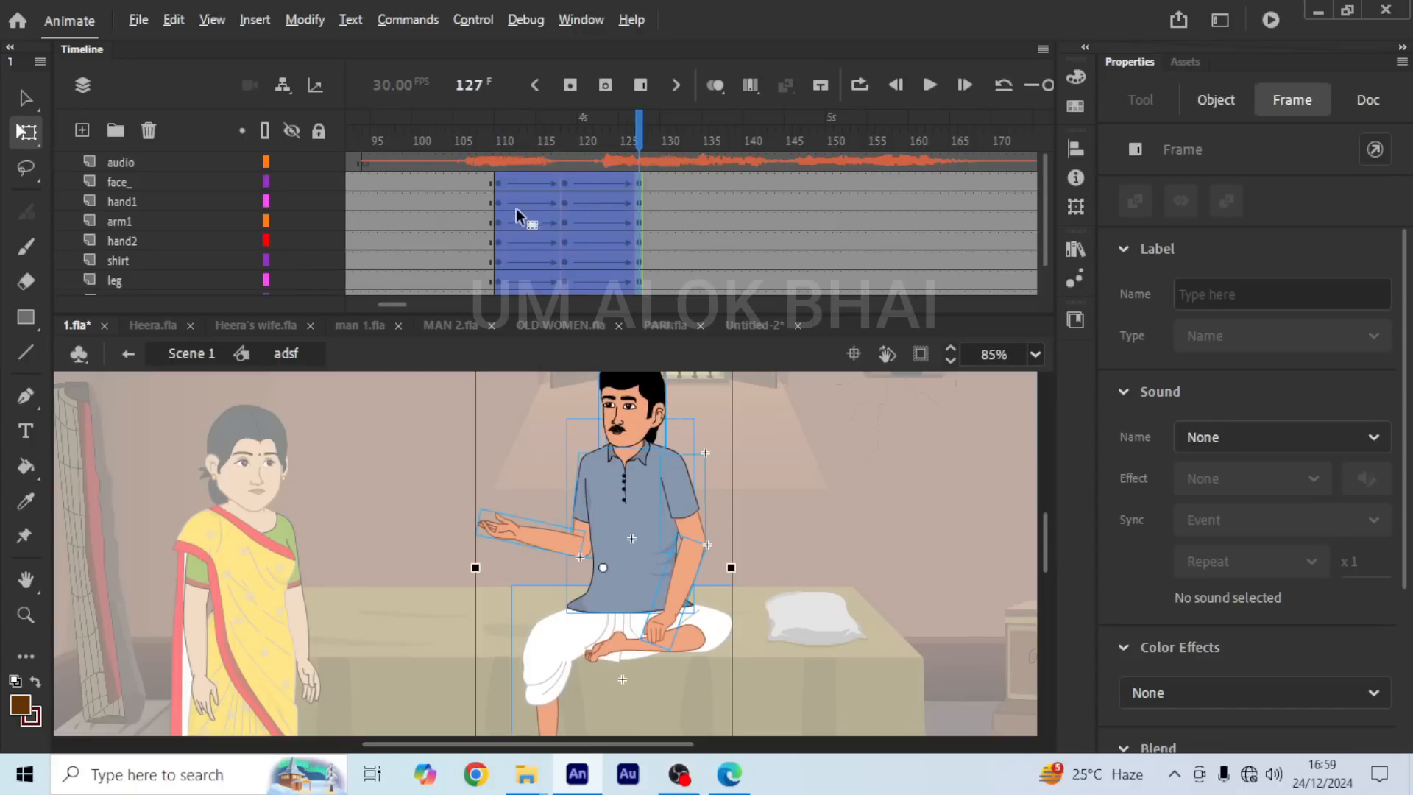
{"action": "left_click_drag", "start_coordinate": [501, 182], "coordinate": [1013, 175]}
{"action": "left_click_drag", "start_coordinate": [801, 179], "coordinate": [800, 180]}
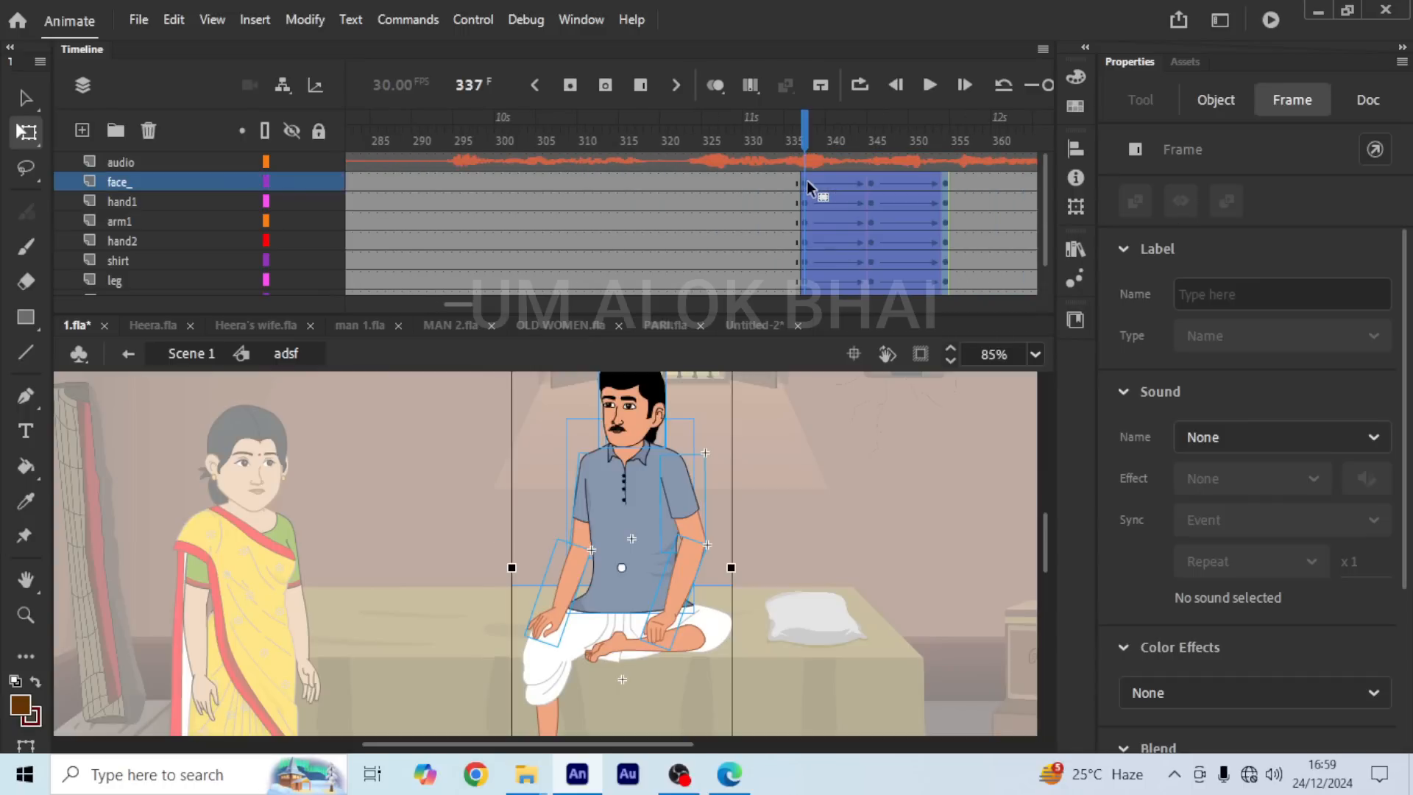
Step: Reverse the gesture frames 337 to 354 on all body layers so the hand lowers back onto the knee
{"action": "left_click", "coordinate": [762, 197]}
{"action": "left_click_drag", "start_coordinate": [805, 178], "coordinate": [942, 529]}
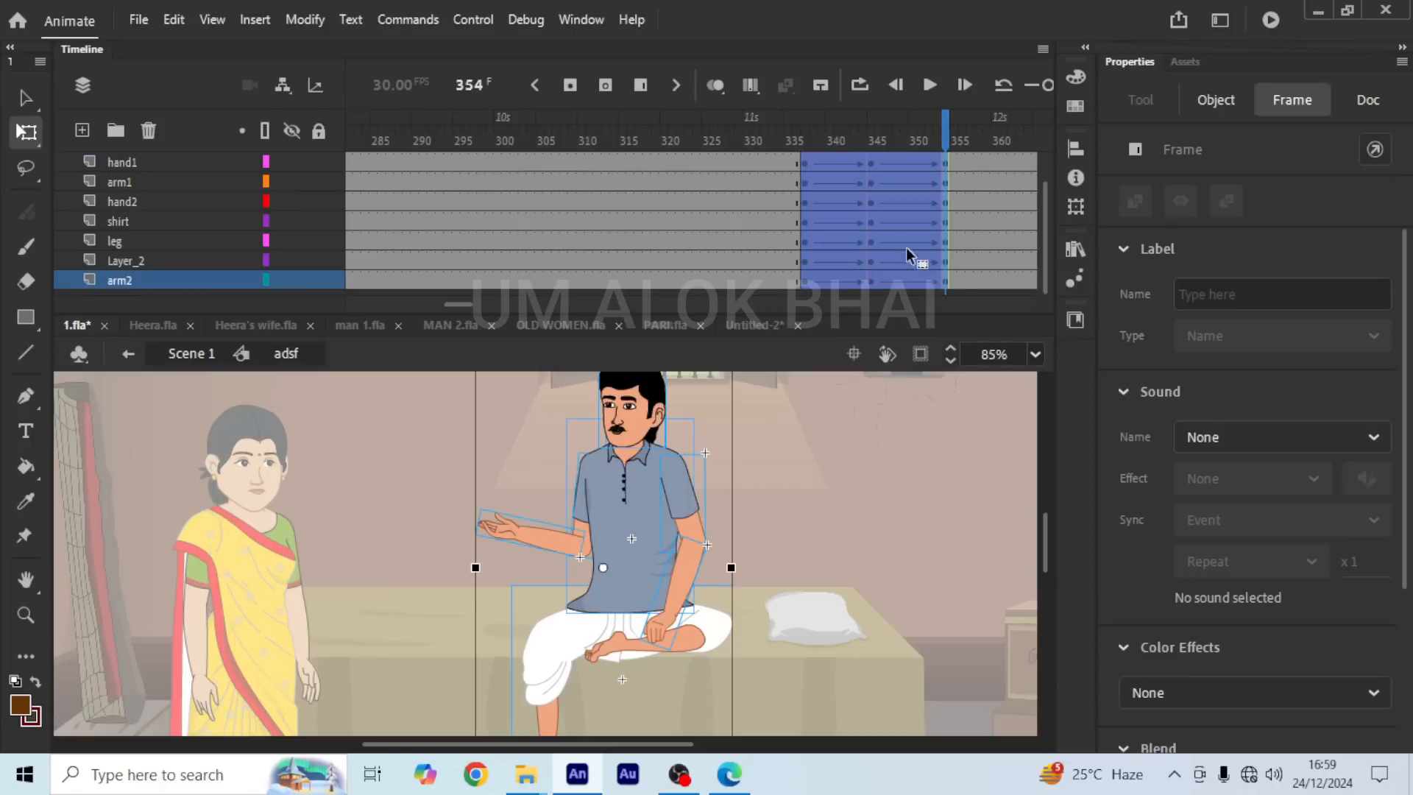
{"action": "scroll", "coordinate": [901, 247], "scroll_direction": "up", "scroll_amount": 2}
{"action": "right_click", "coordinate": [806, 176]}
{"action": "left_click", "coordinate": [885, 640]}
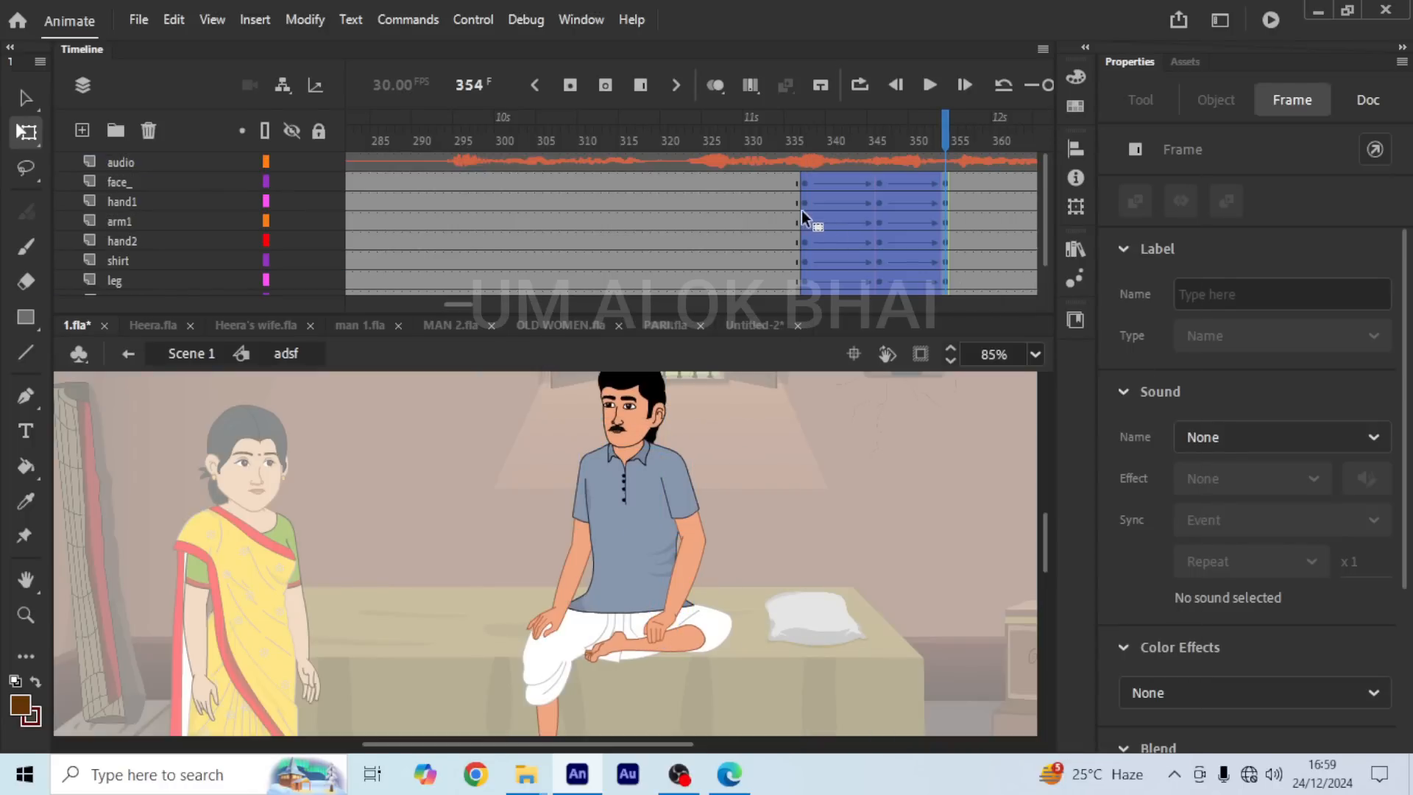
Step: Select all frames of the adsf symbol again and apply Synchronize Symbols after the reversal
{"action": "left_click", "coordinate": [770, 197]}
{"action": "right_click", "coordinate": [664, 201]}
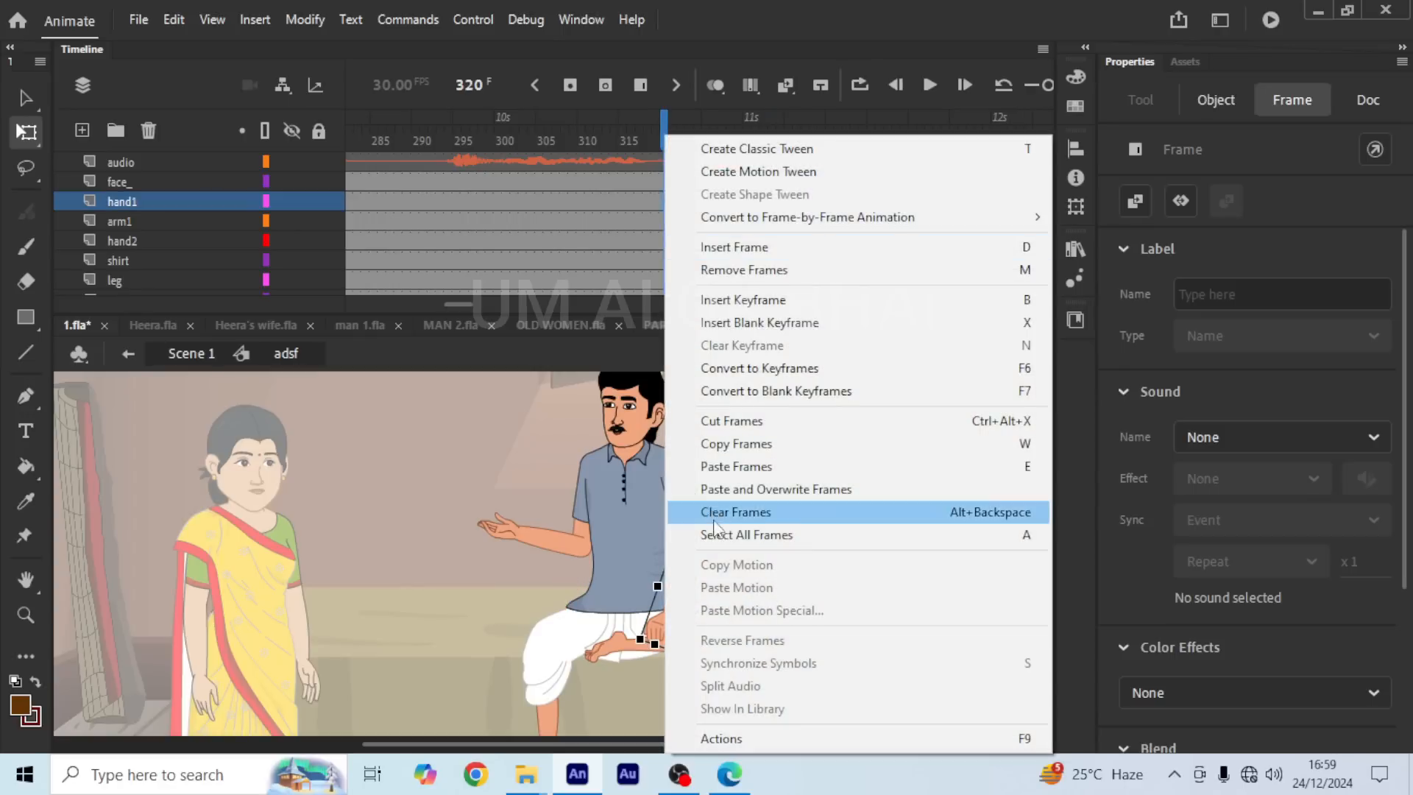
{"action": "left_click", "coordinate": [713, 534]}
{"action": "right_click", "coordinate": [683, 245]}
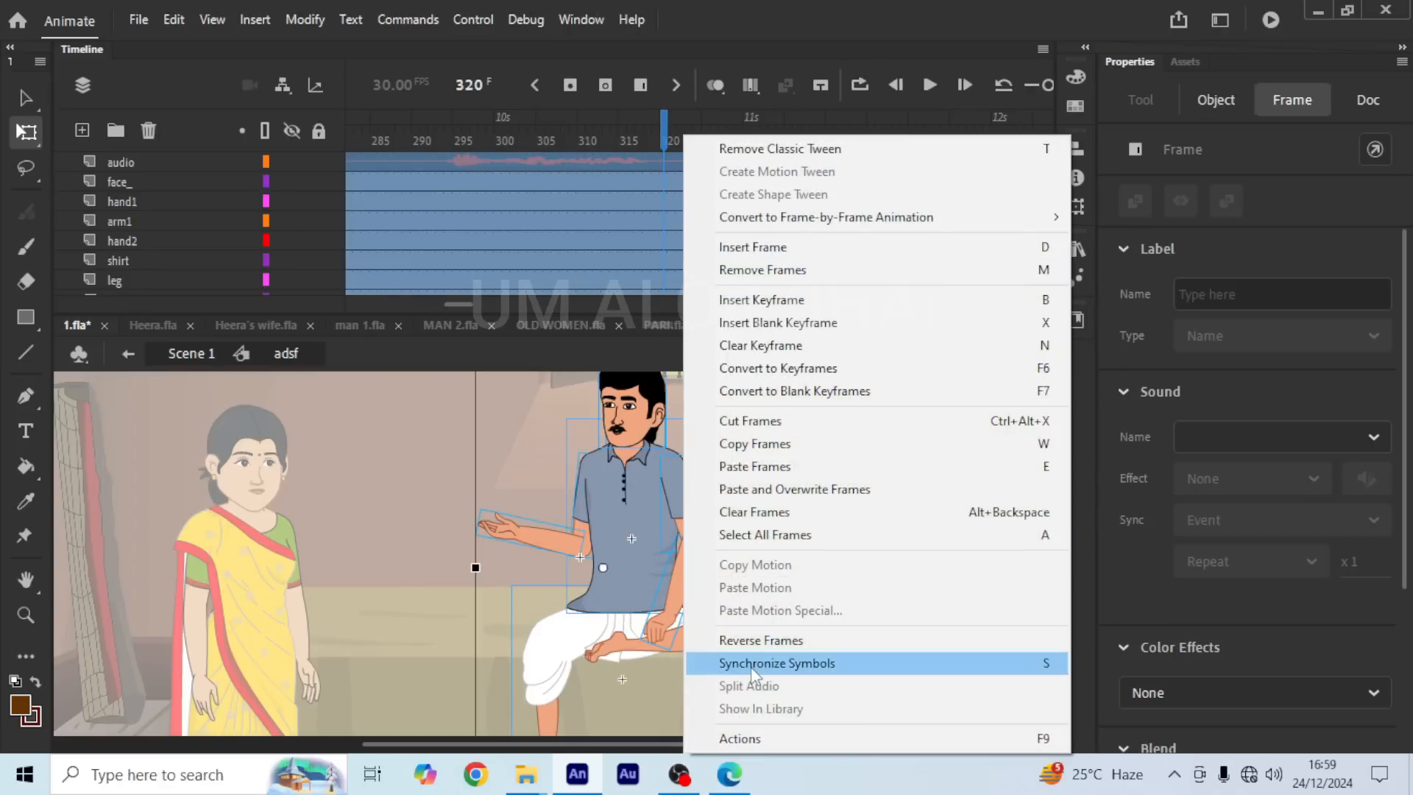
{"action": "left_click", "coordinate": [751, 666]}
Step: Insert keyframes at frame 182 on all body layers from face_ down to arm2
{"action": "left_click_drag", "start_coordinate": [457, 307], "coordinate": [417, 308]}
{"action": "left_click_drag", "start_coordinate": [581, 132], "coordinate": [687, 130]}
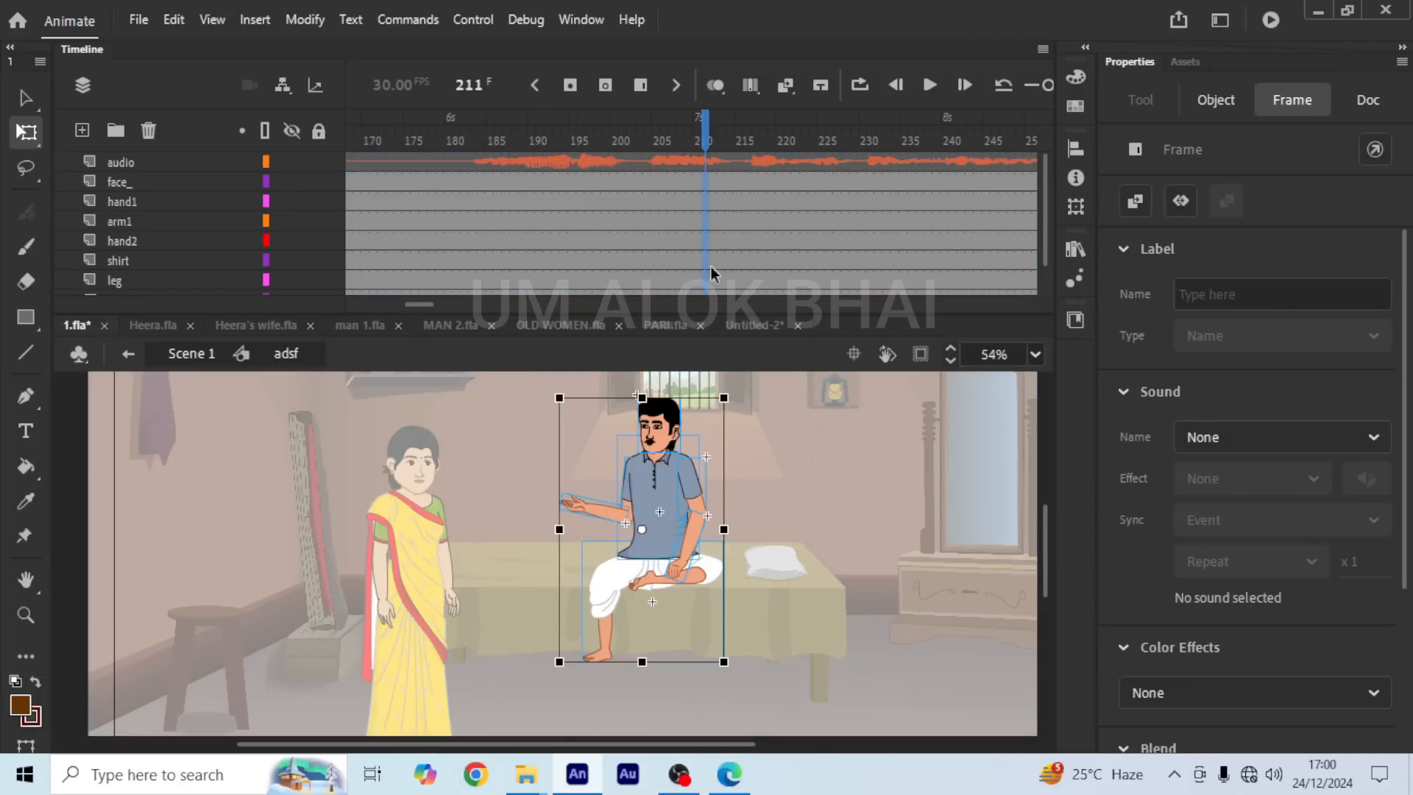
{"action": "left_click", "coordinate": [818, 452]}
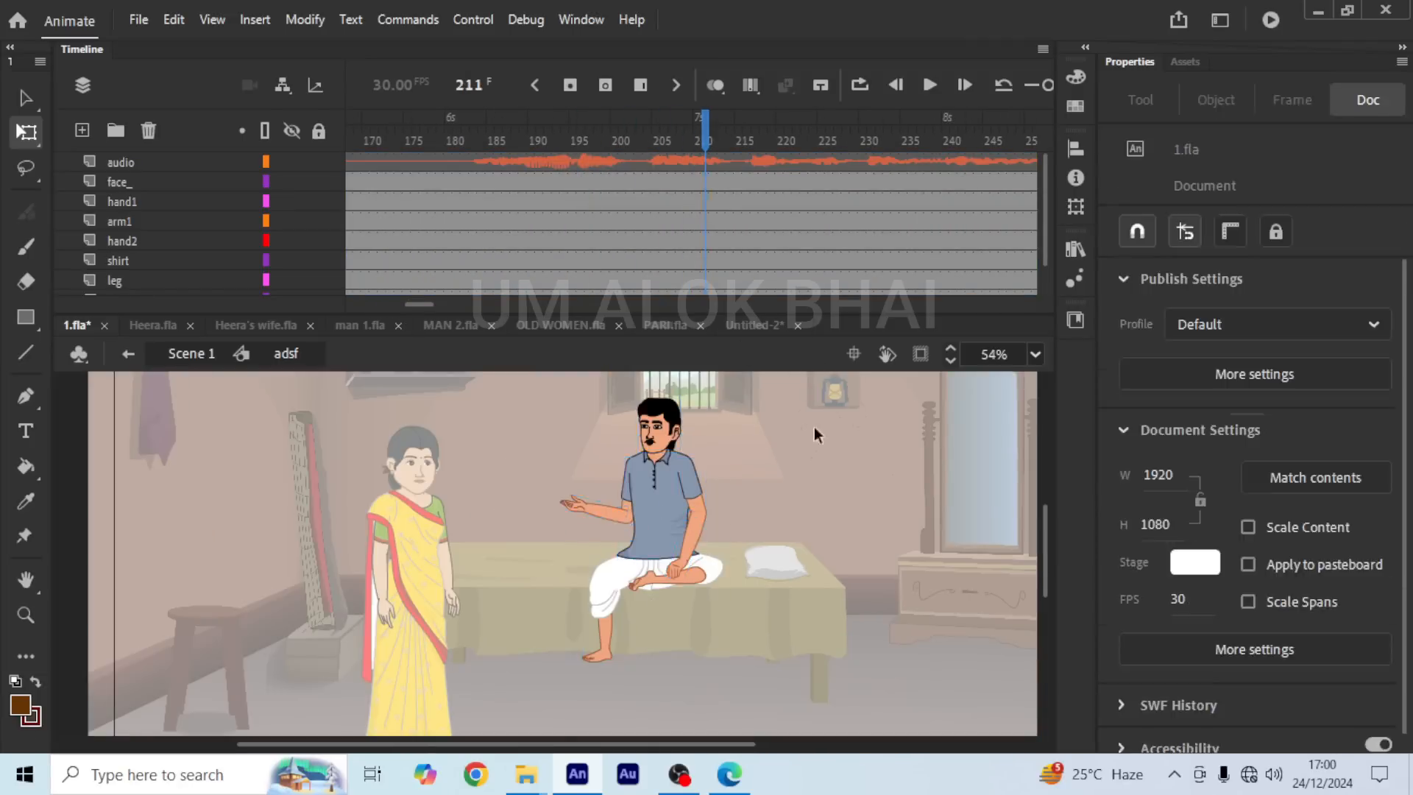
{"action": "left_click_drag", "start_coordinate": [683, 178], "coordinate": [680, 373]}
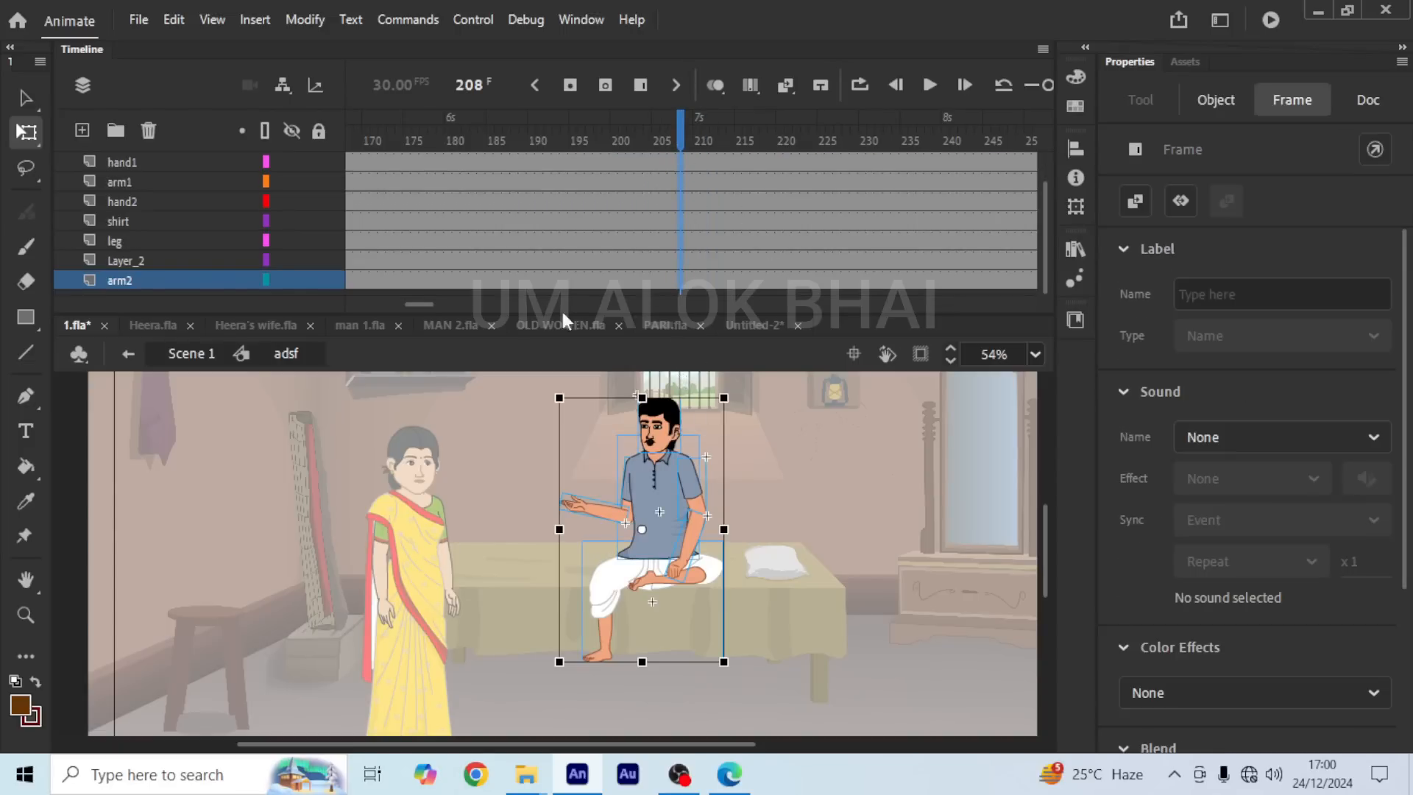
{"action": "left_click_drag", "start_coordinate": [430, 303], "coordinate": [412, 308]}
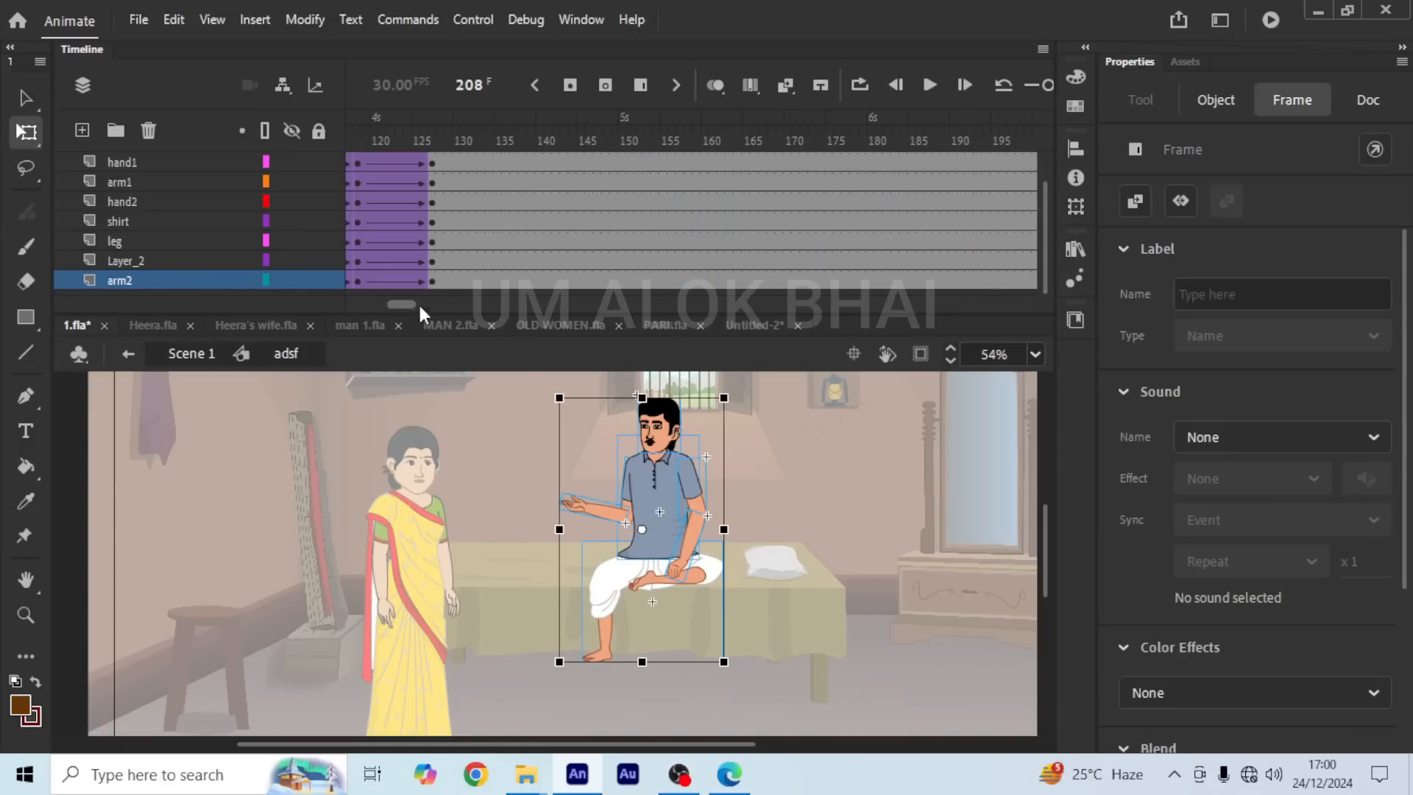
{"action": "scroll", "coordinate": [530, 236], "scroll_direction": "up", "scroll_amount": 2}
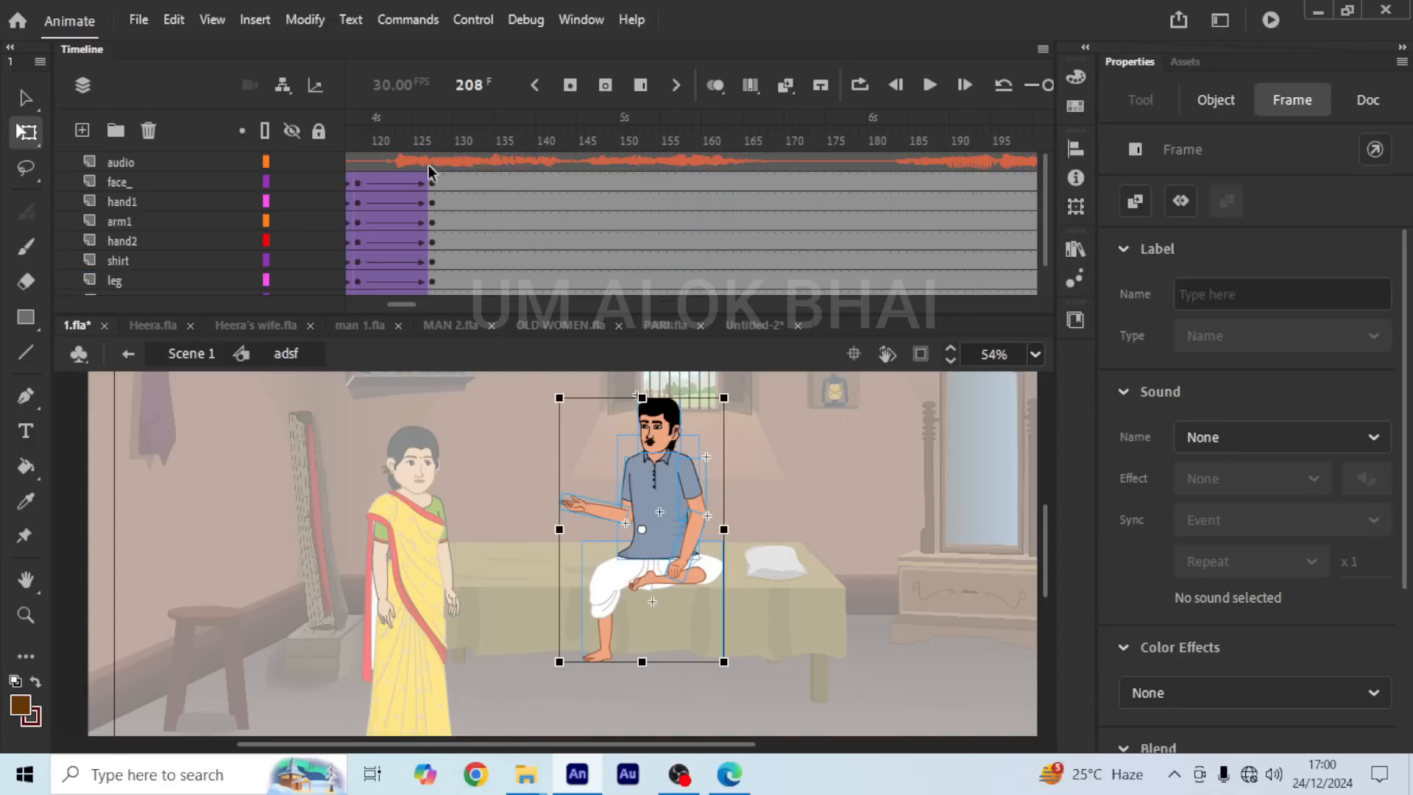
{"action": "left_click", "coordinate": [885, 173]}
{"action": "scroll", "coordinate": [886, 257], "scroll_direction": "down", "scroll_amount": 2}
{"action": "key", "text": "ctrl+a"}
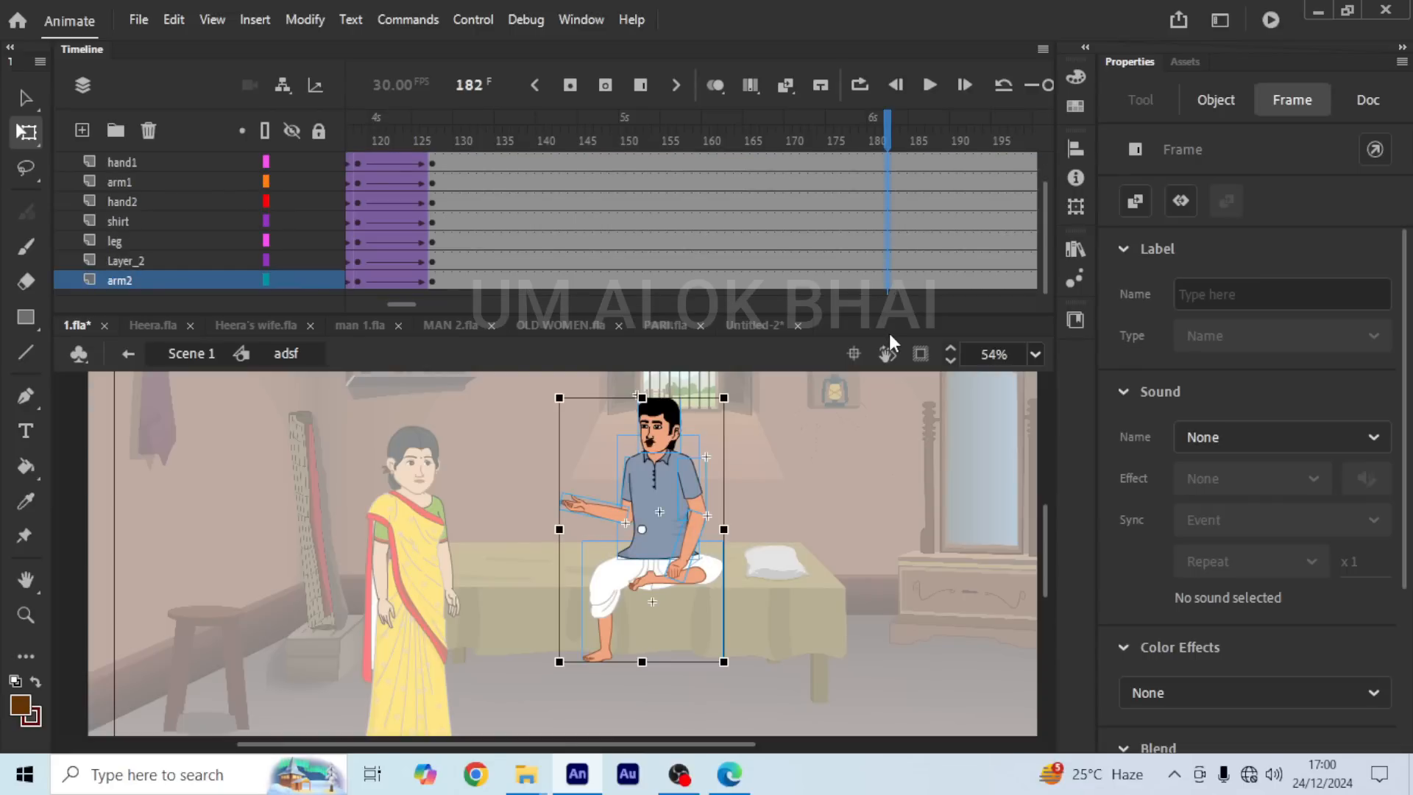
{"action": "key", "text": "F6"}
Step: Insert keyframes at frame 192 on all body layers from face_ down to arm2
{"action": "scroll", "coordinate": [973, 205], "scroll_direction": "up", "scroll_amount": 2}
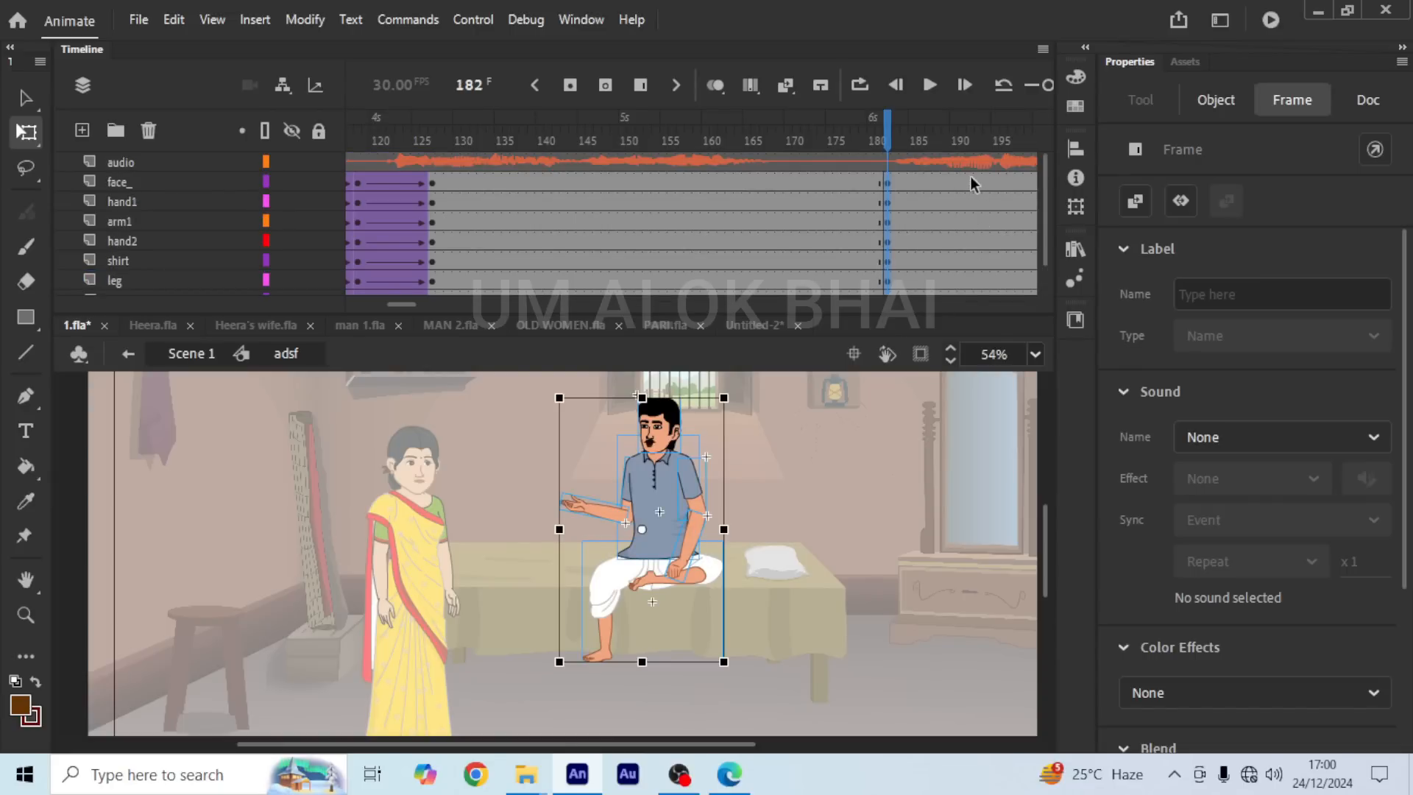
{"action": "left_click", "coordinate": [970, 147]}
{"action": "scroll", "coordinate": [971, 250], "scroll_direction": "down", "scroll_amount": 1}
{"action": "scroll", "coordinate": [973, 308], "scroll_direction": "down", "scroll_amount": 1}
{"action": "key", "text": "ctrl+a"}
{"action": "key", "text": "F6"}
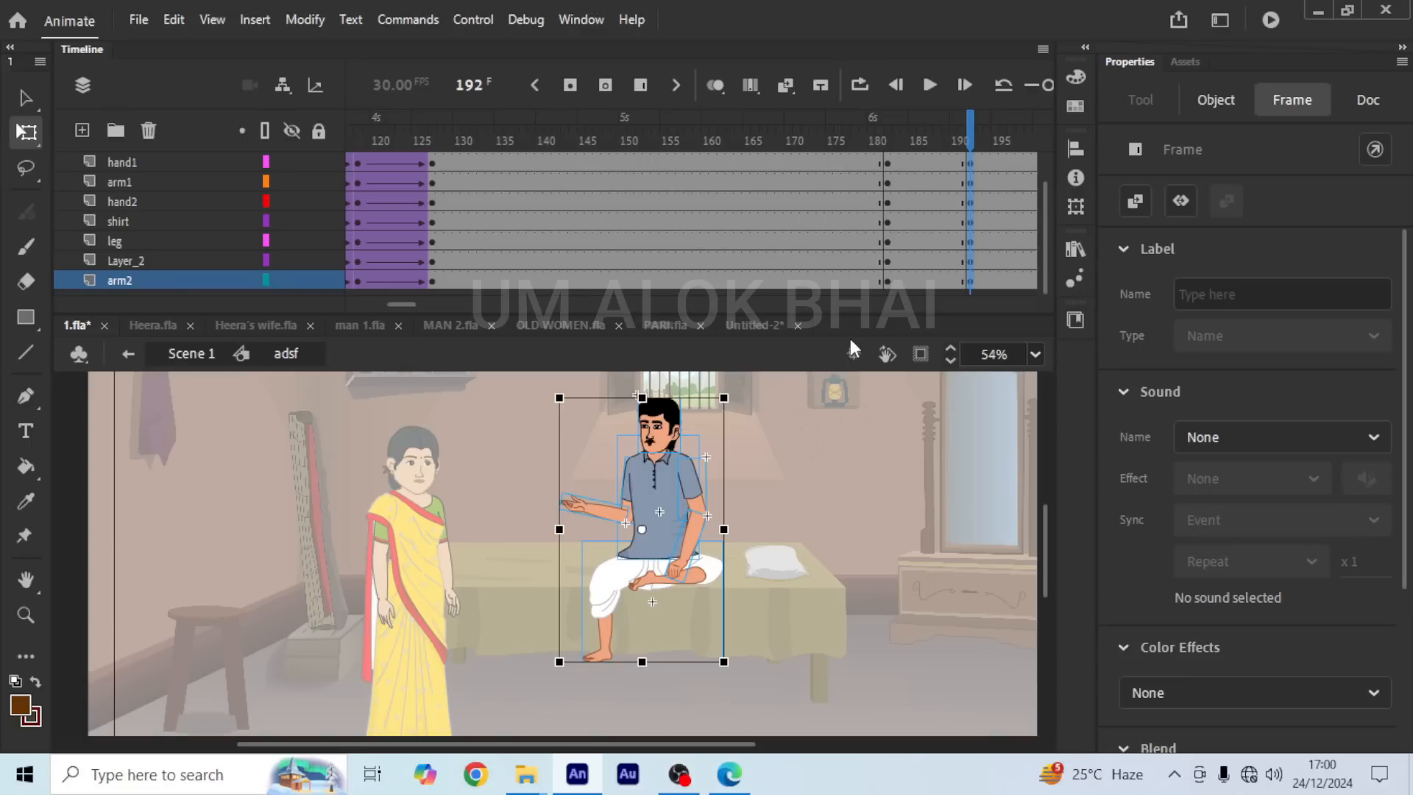
Step: At frame 192, rotate Heera's gesturing upper arm outward and raise the forearm nearly horizontal toward the woman in the yellow sari
{"action": "left_click", "coordinate": [854, 450]}
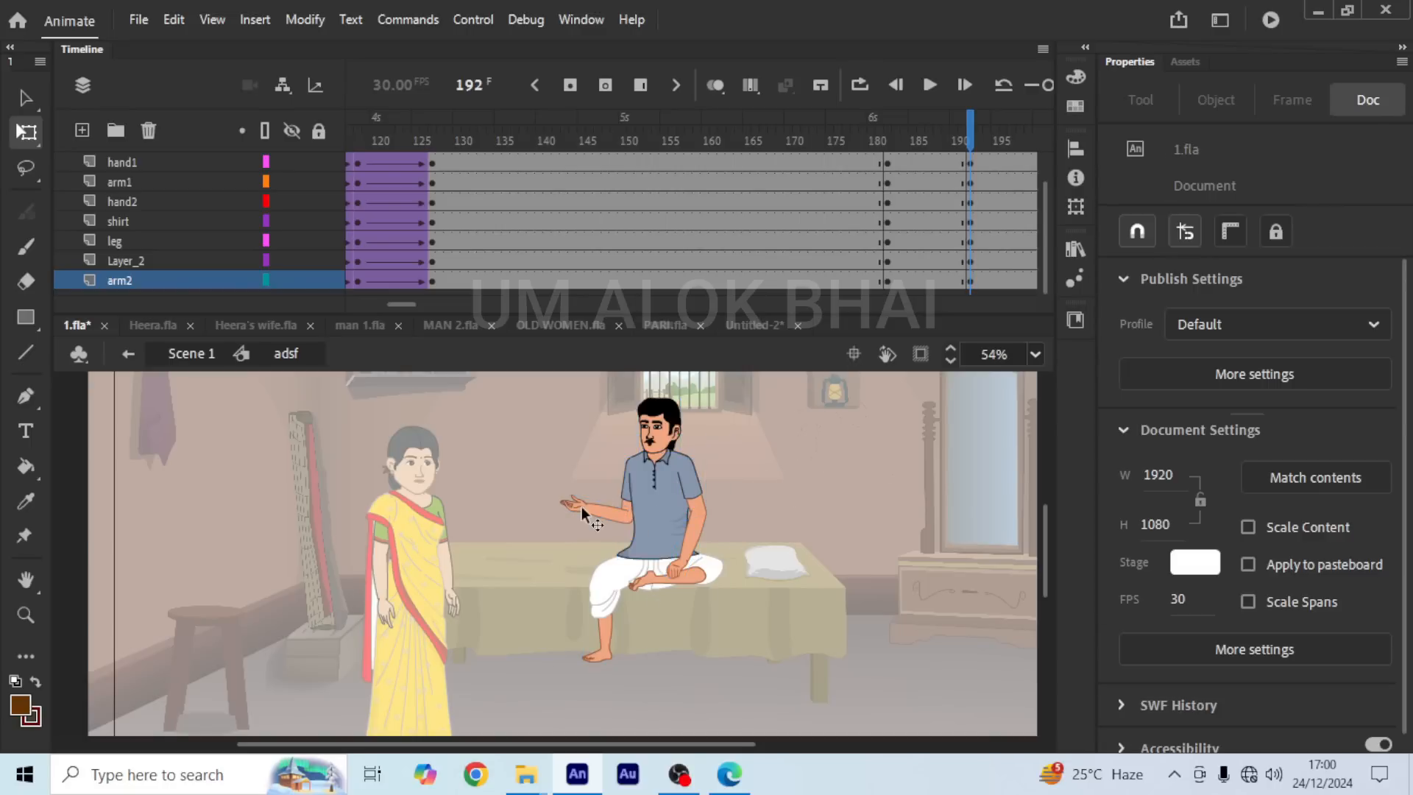
{"action": "scroll", "coordinate": [586, 505], "scroll_direction": "up", "scroll_amount": 5}
{"action": "left_click", "coordinate": [666, 479]}
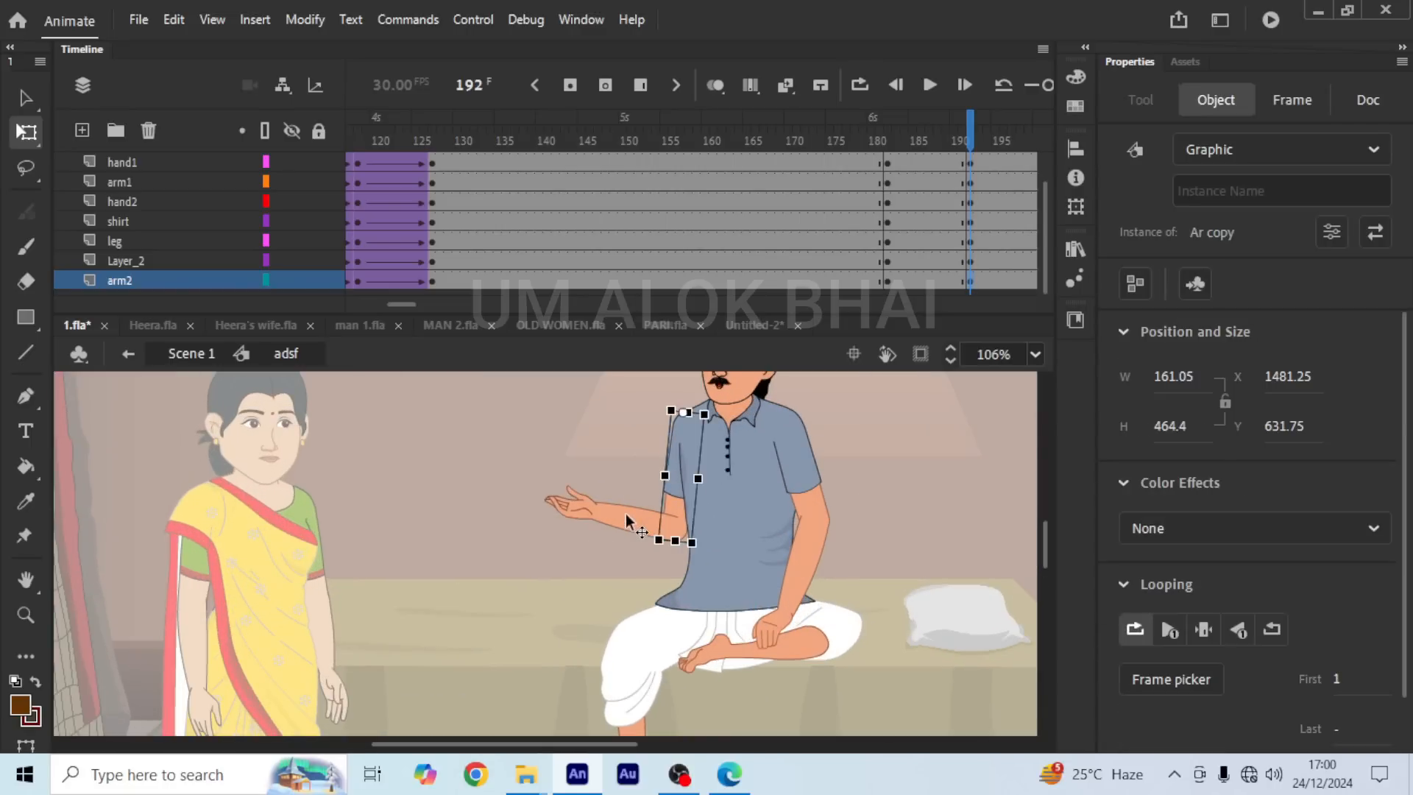
{"action": "left_click", "coordinate": [626, 513]}
{"action": "scroll", "coordinate": [621, 478], "scroll_direction": "up", "scroll_amount": 3}
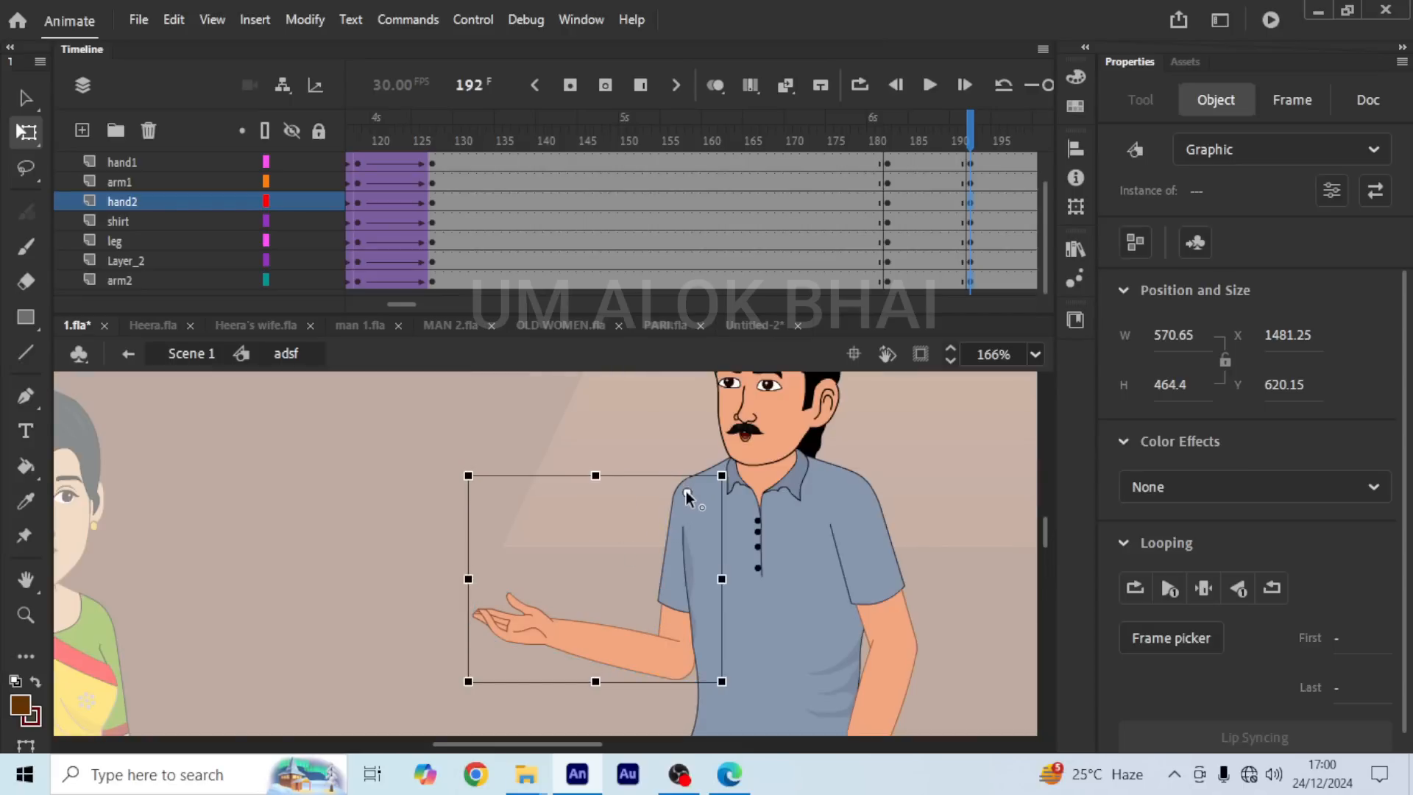
{"action": "scroll", "coordinate": [686, 484], "scroll_direction": "up", "scroll_amount": 3}
{"action": "scroll", "coordinate": [699, 474], "scroll_direction": "down", "scroll_amount": 4}
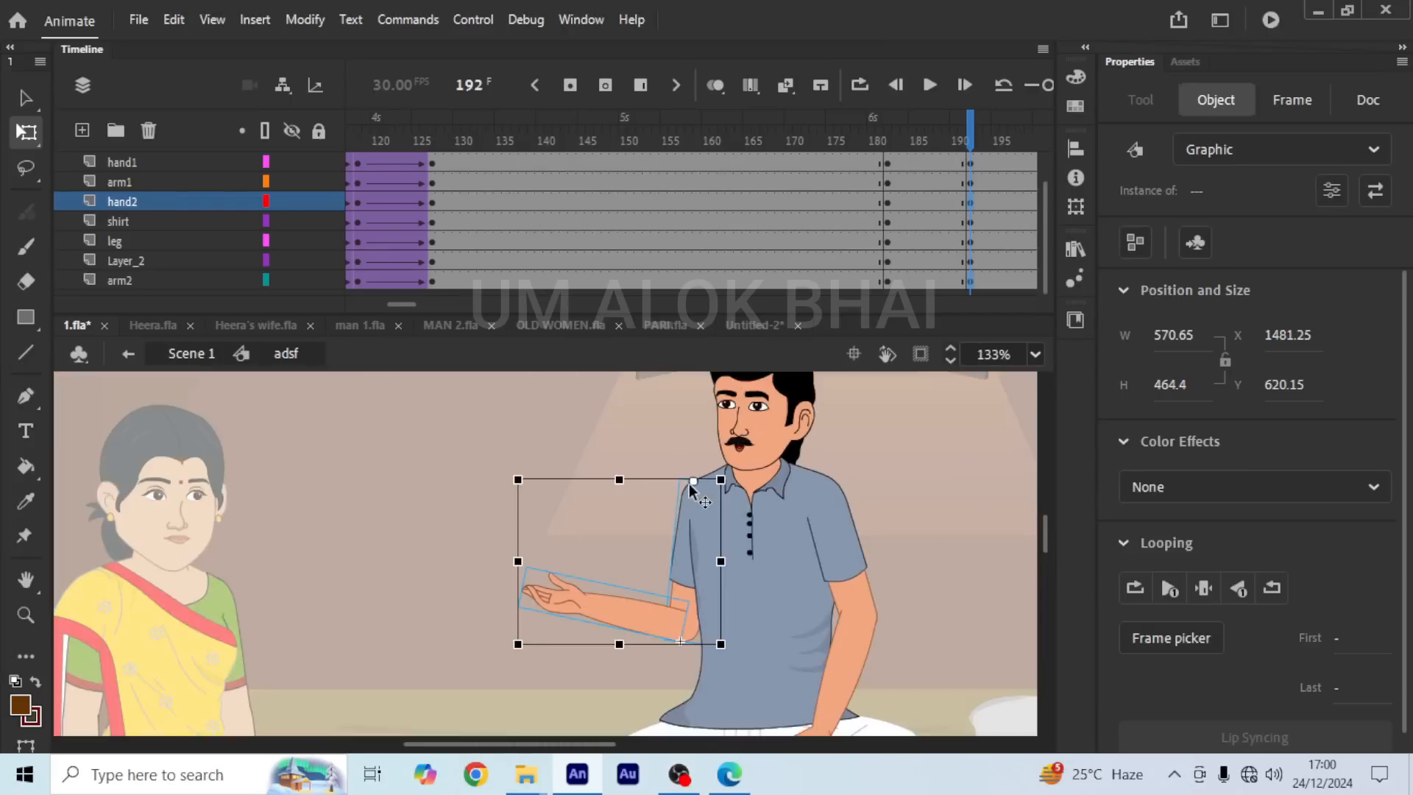
{"action": "scroll", "coordinate": [695, 515], "scroll_direction": "down", "scroll_amount": 2}
{"action": "left_click_drag", "start_coordinate": [723, 602], "coordinate": [544, 574]}
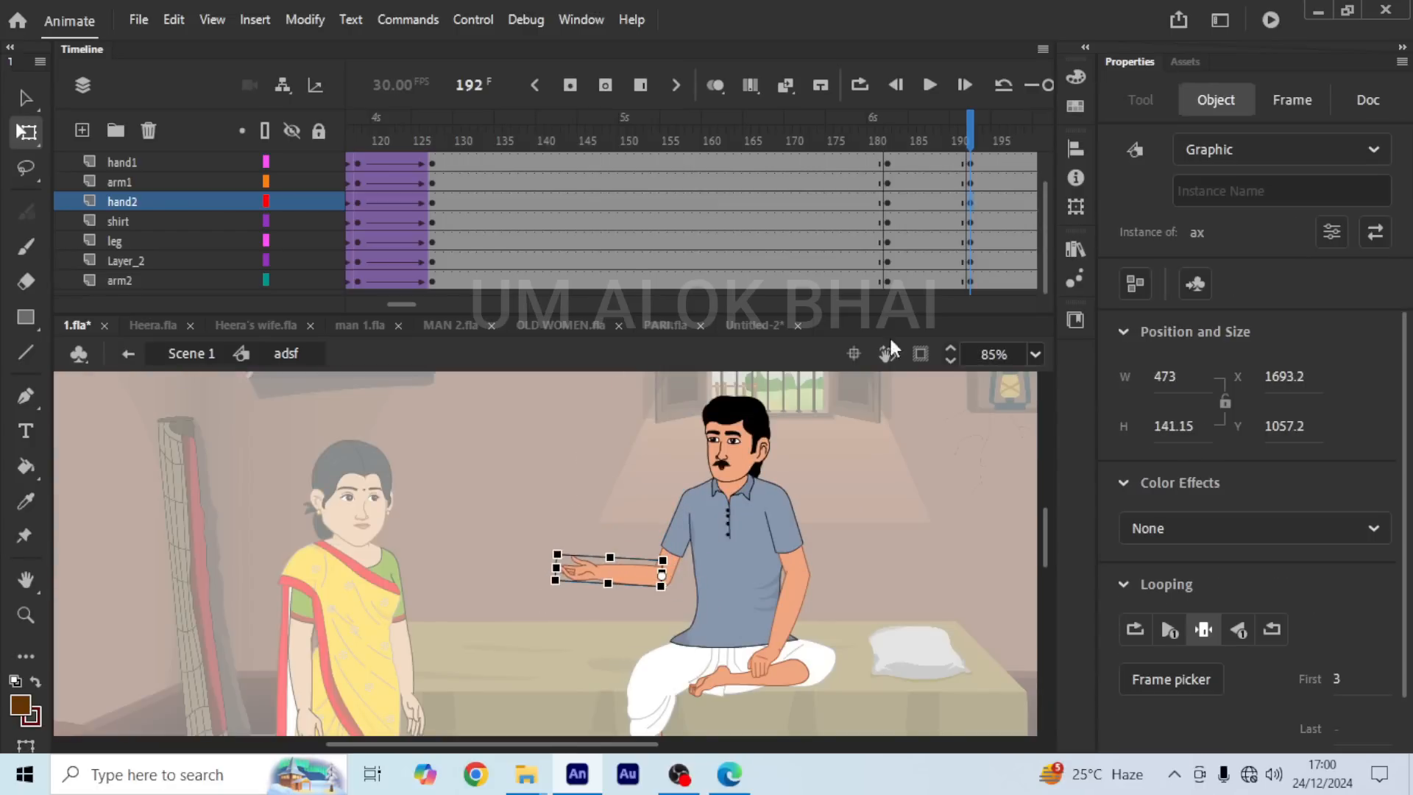
Step: Create classic tweens between frames 182 and 192 on all body layers from face_ down to arm2
{"action": "scroll", "coordinate": [924, 186], "scroll_direction": "up", "scroll_amount": 1}
{"action": "left_click", "coordinate": [927, 188]}
{"action": "right_click", "coordinate": [911, 175]}
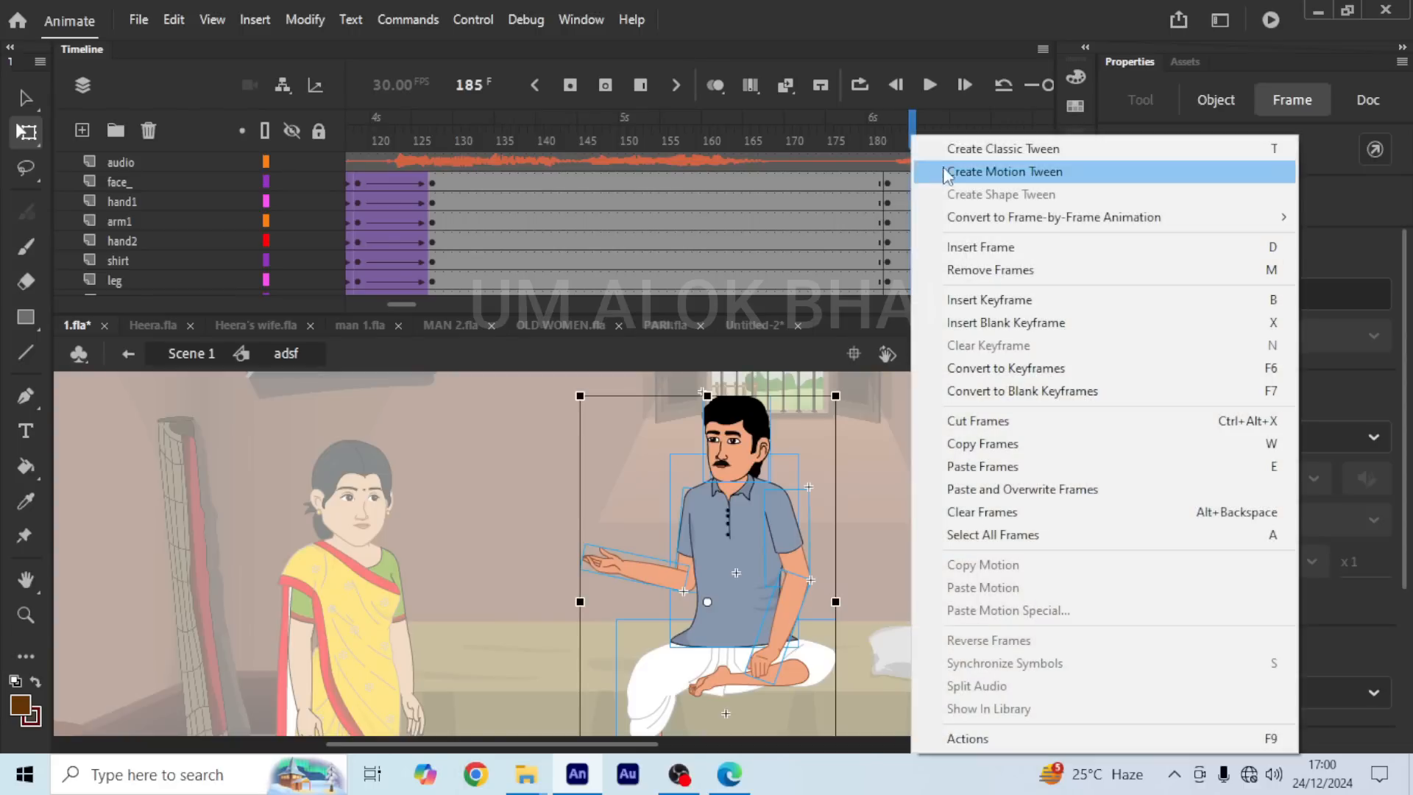
{"action": "left_click", "coordinate": [936, 150]}
Step: Play the symbol from frame 172 to check the outstretched hand gesture against the voice
{"action": "left_click_drag", "start_coordinate": [911, 132], "coordinate": [803, 132]}
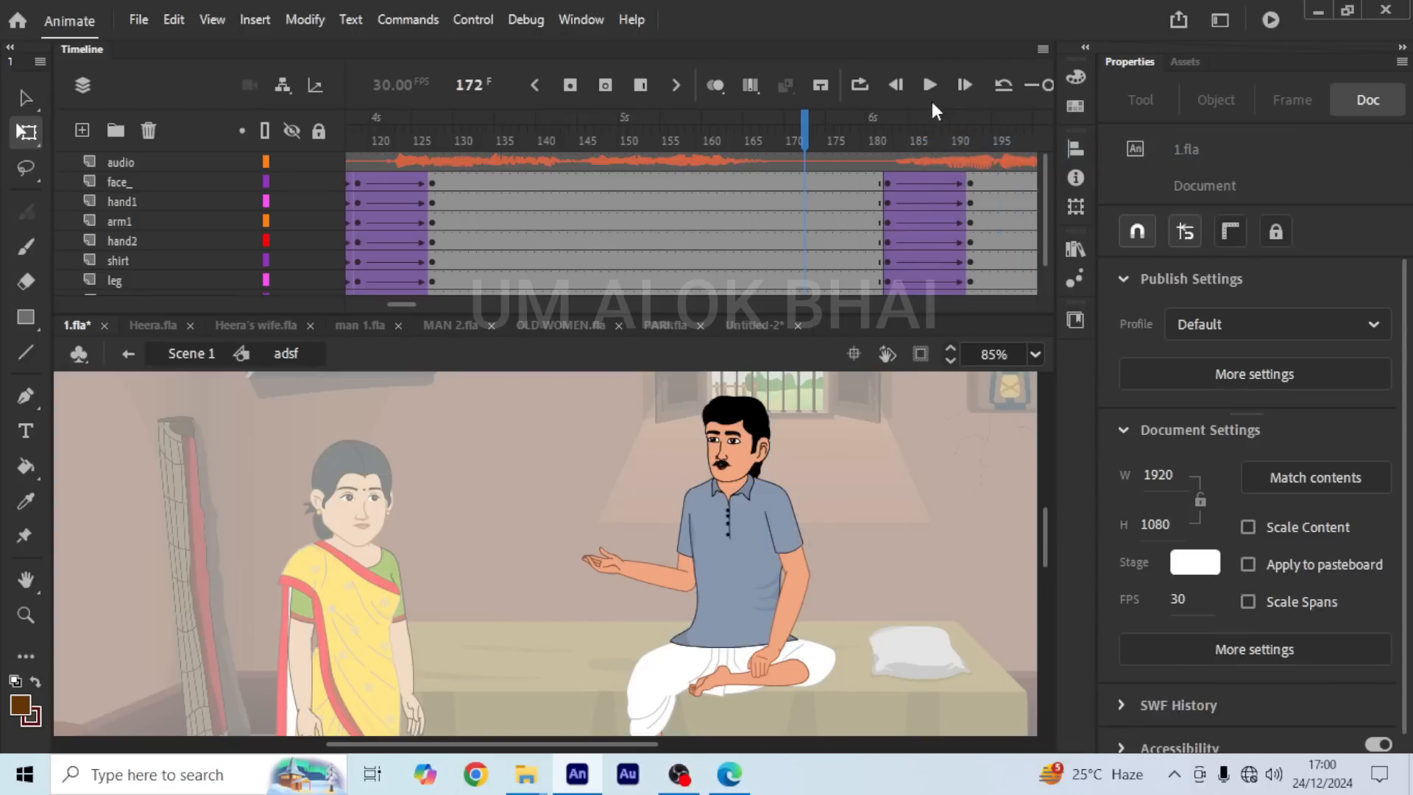
{"action": "left_click", "coordinate": [935, 90]}
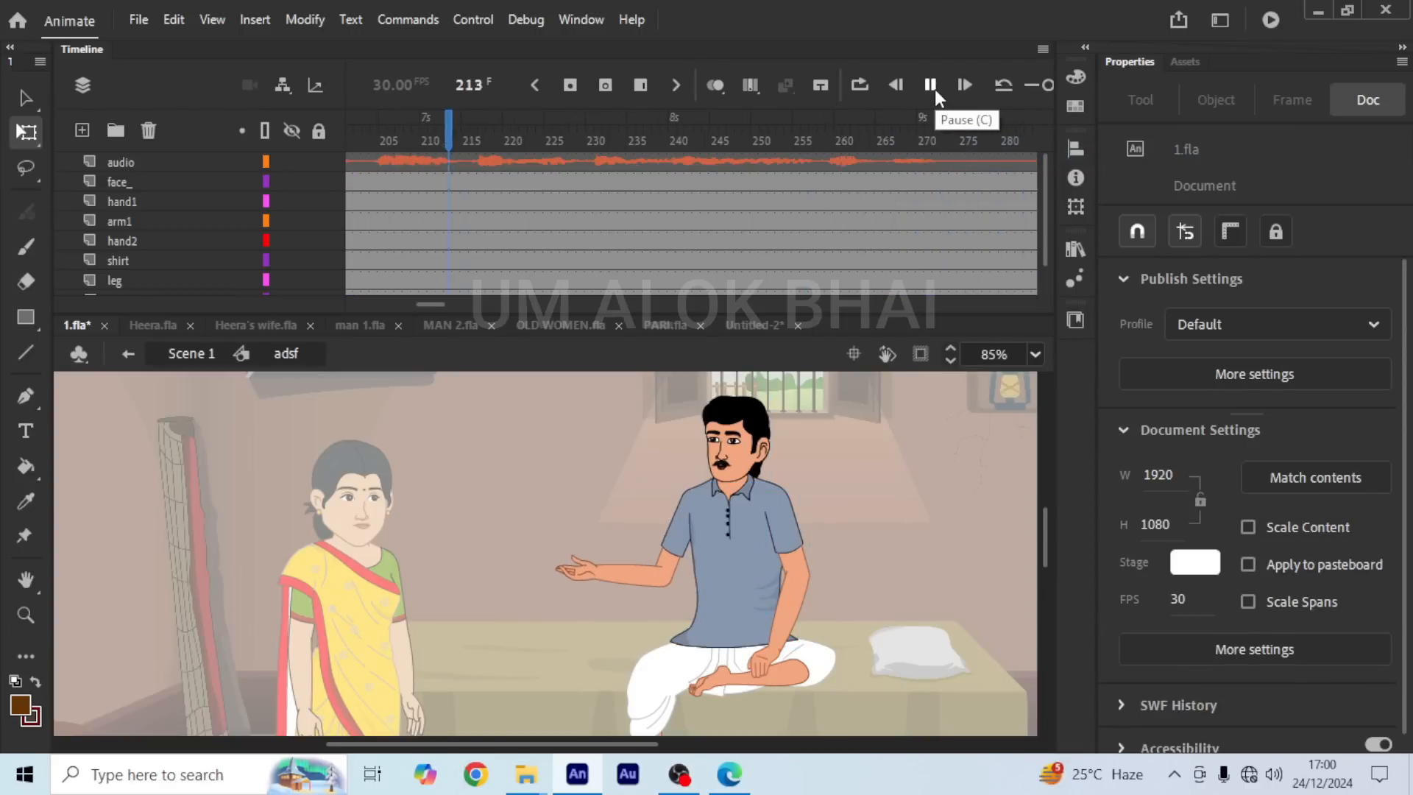
{"action": "left_click", "coordinate": [935, 89]}
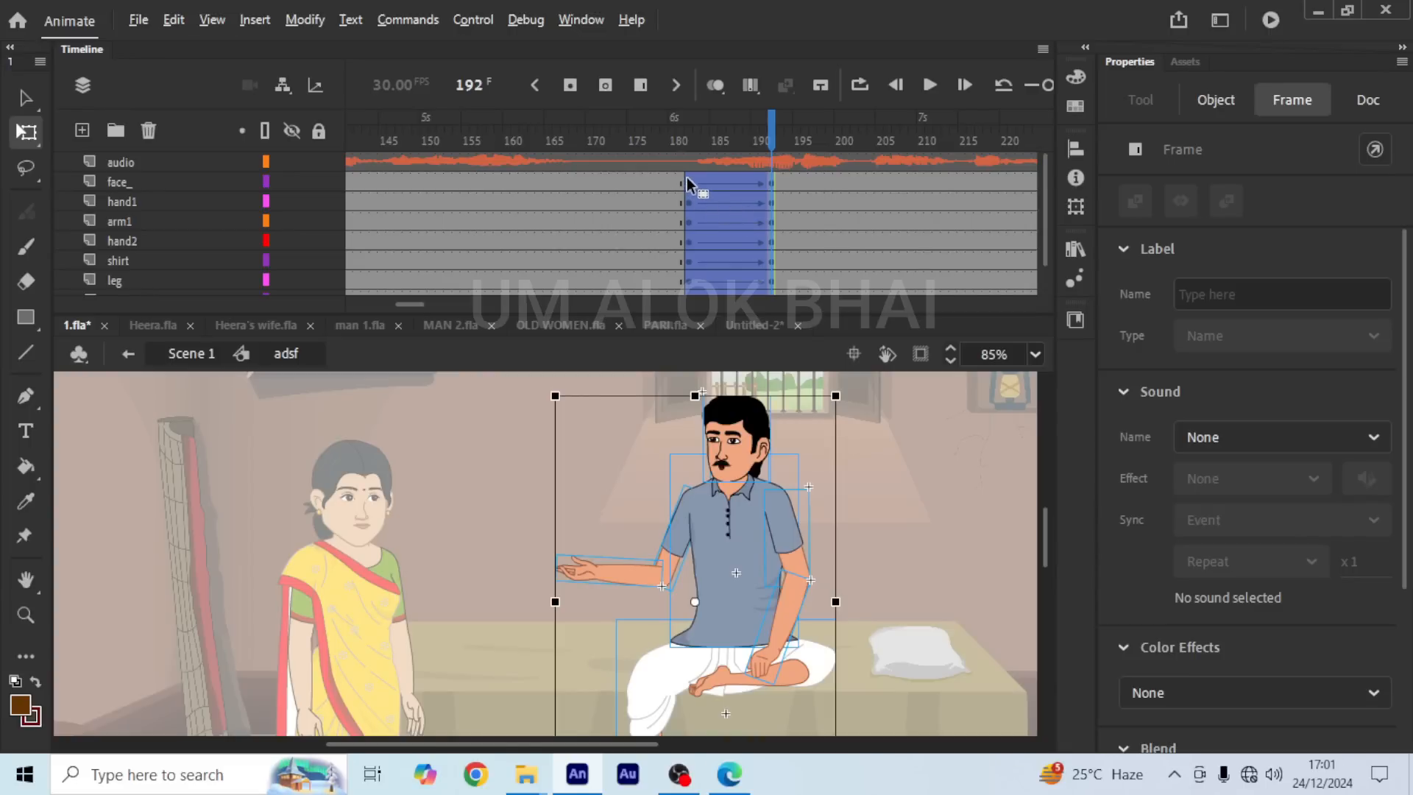
Step: Duplicate the tweened frames 182 to 192 of all body layers to frame 286 and reverse the copied frames
{"action": "left_click_drag", "start_coordinate": [686, 176], "coordinate": [639, 183]}
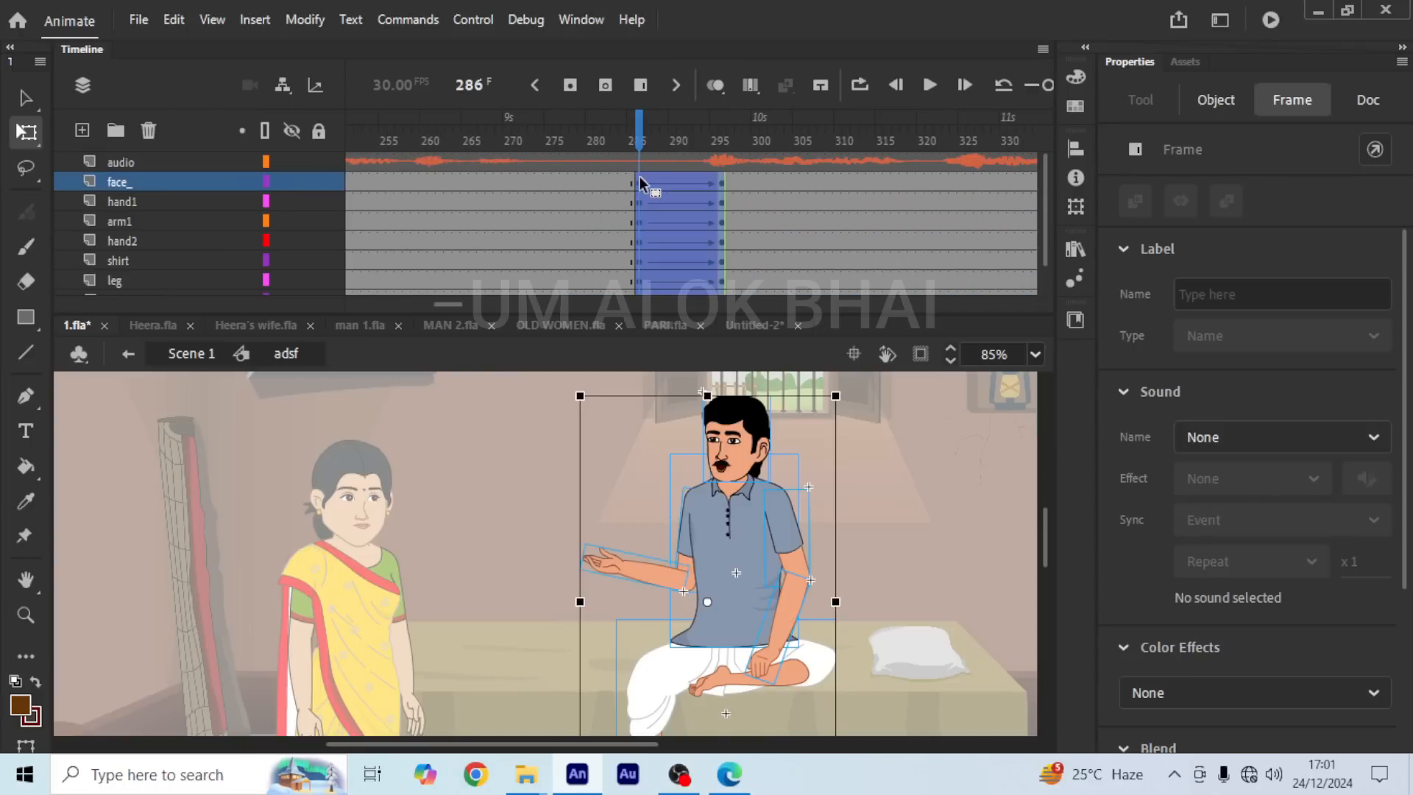
{"action": "right_click", "coordinate": [639, 182]}
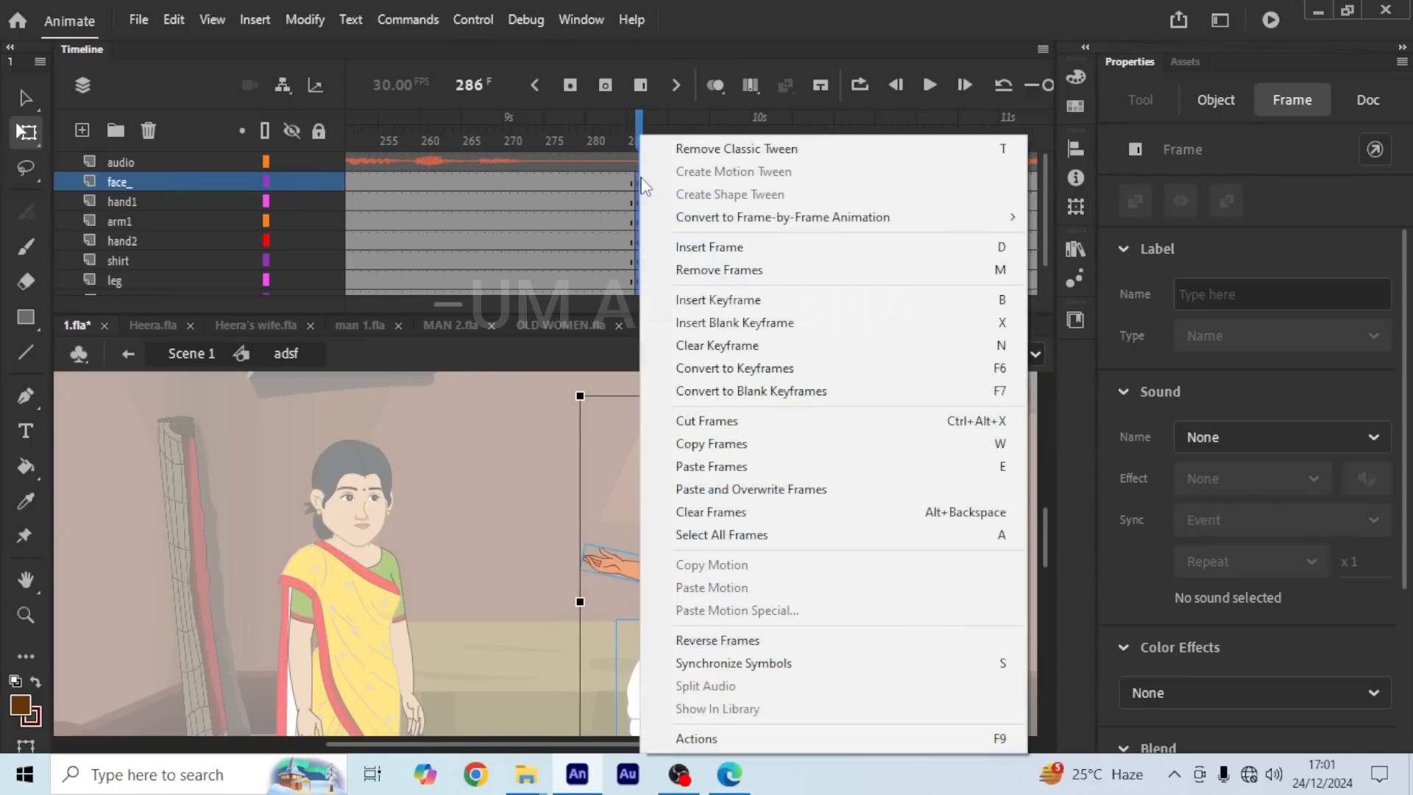
{"action": "left_click", "coordinate": [745, 648]}
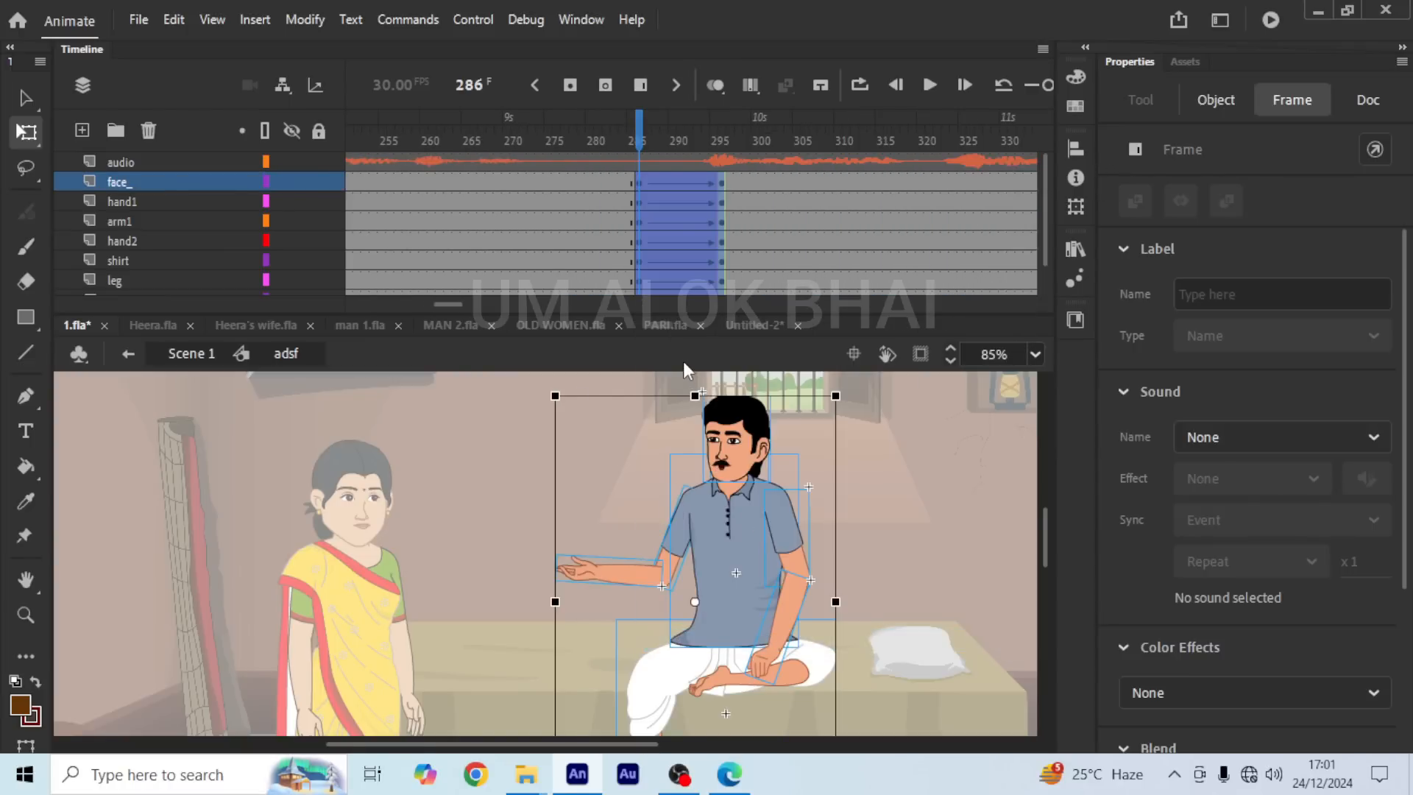
Step: Select all frames of the adsf symbol and apply Synchronize Symbols
{"action": "right_click", "coordinate": [518, 215]}
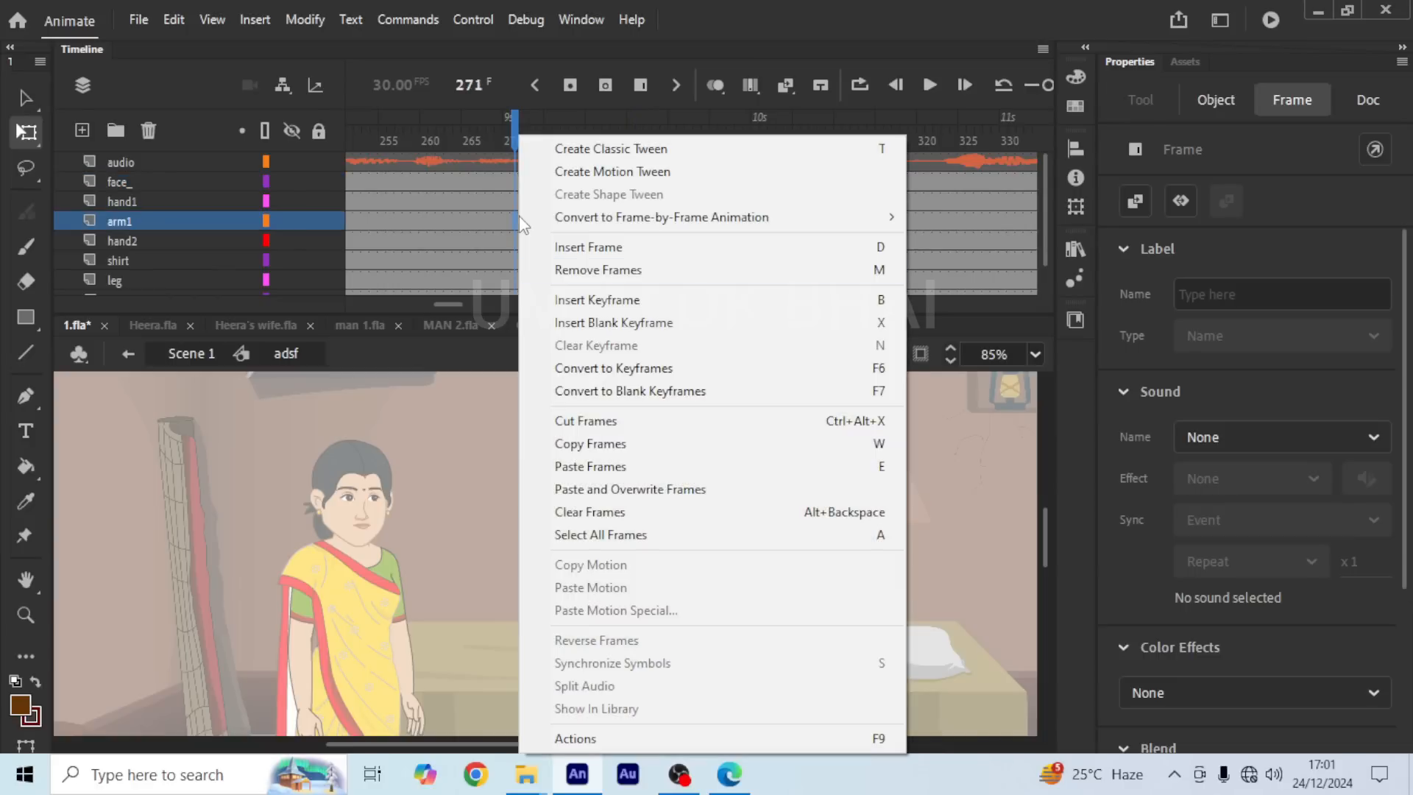
{"action": "left_click", "coordinate": [583, 529]}
{"action": "right_click", "coordinate": [531, 262]}
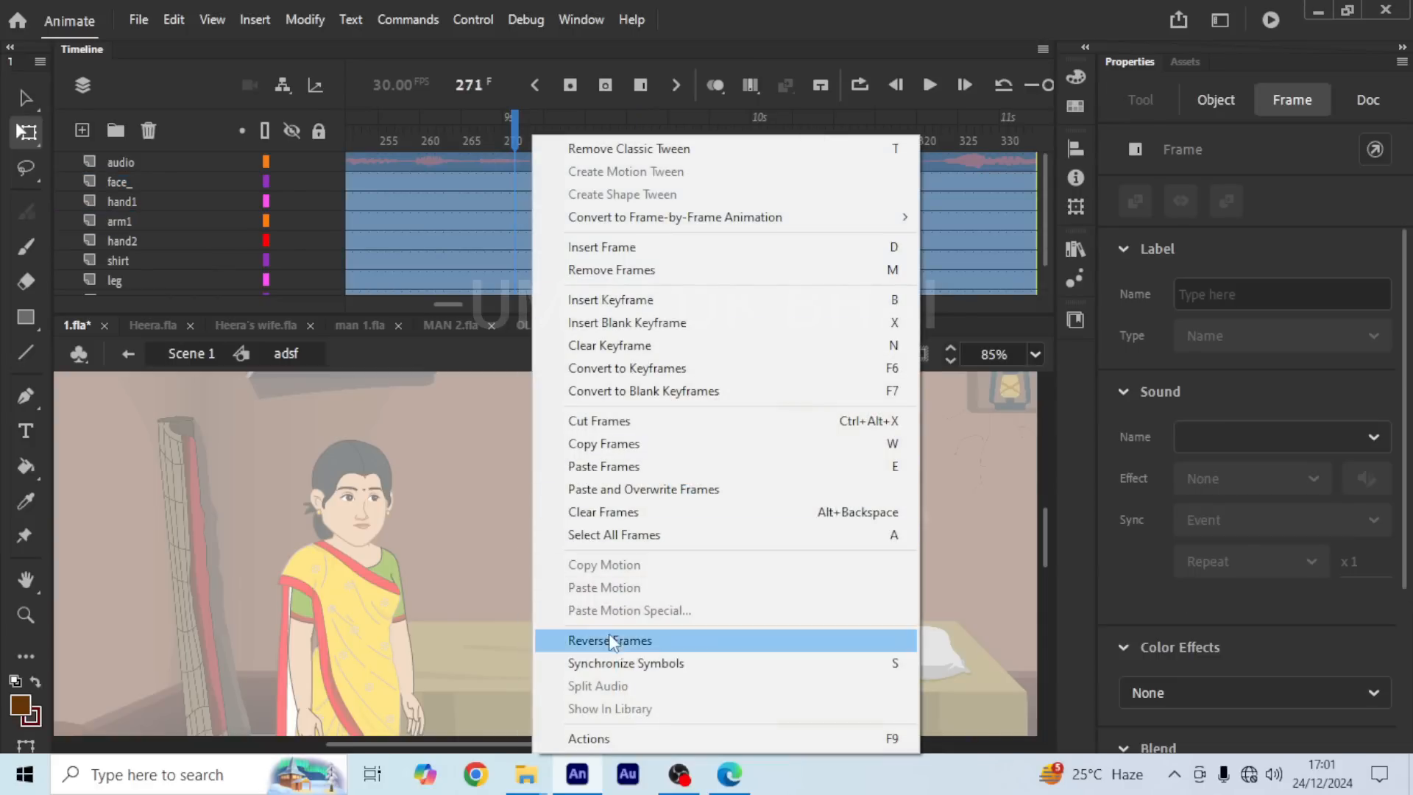
{"action": "left_click", "coordinate": [608, 668]}
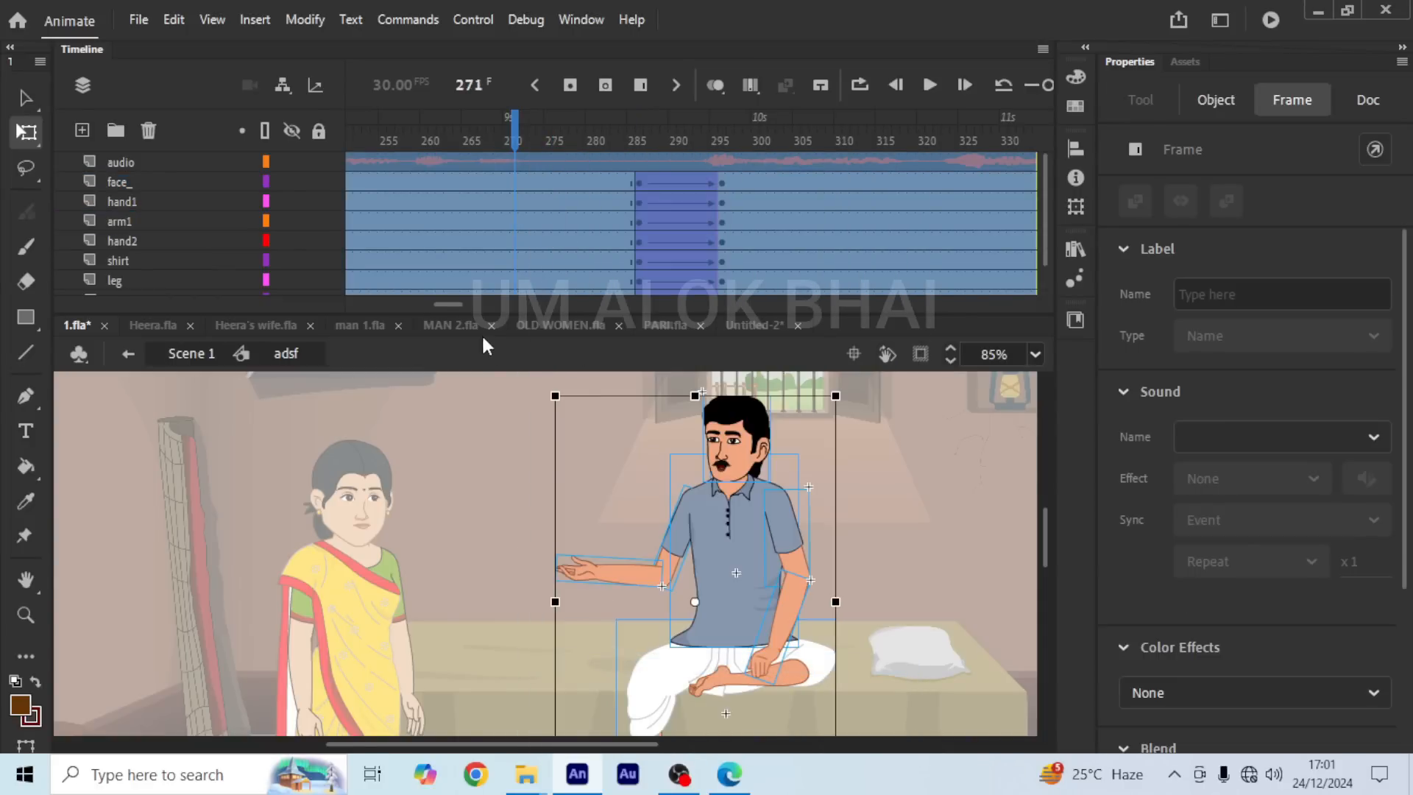
Step: Play the adsf timeline from frame 165 to review the hand gesture and its reversed copy
{"action": "left_click_drag", "start_coordinate": [451, 298], "coordinate": [414, 294]}
{"action": "left_click", "coordinate": [605, 138]}
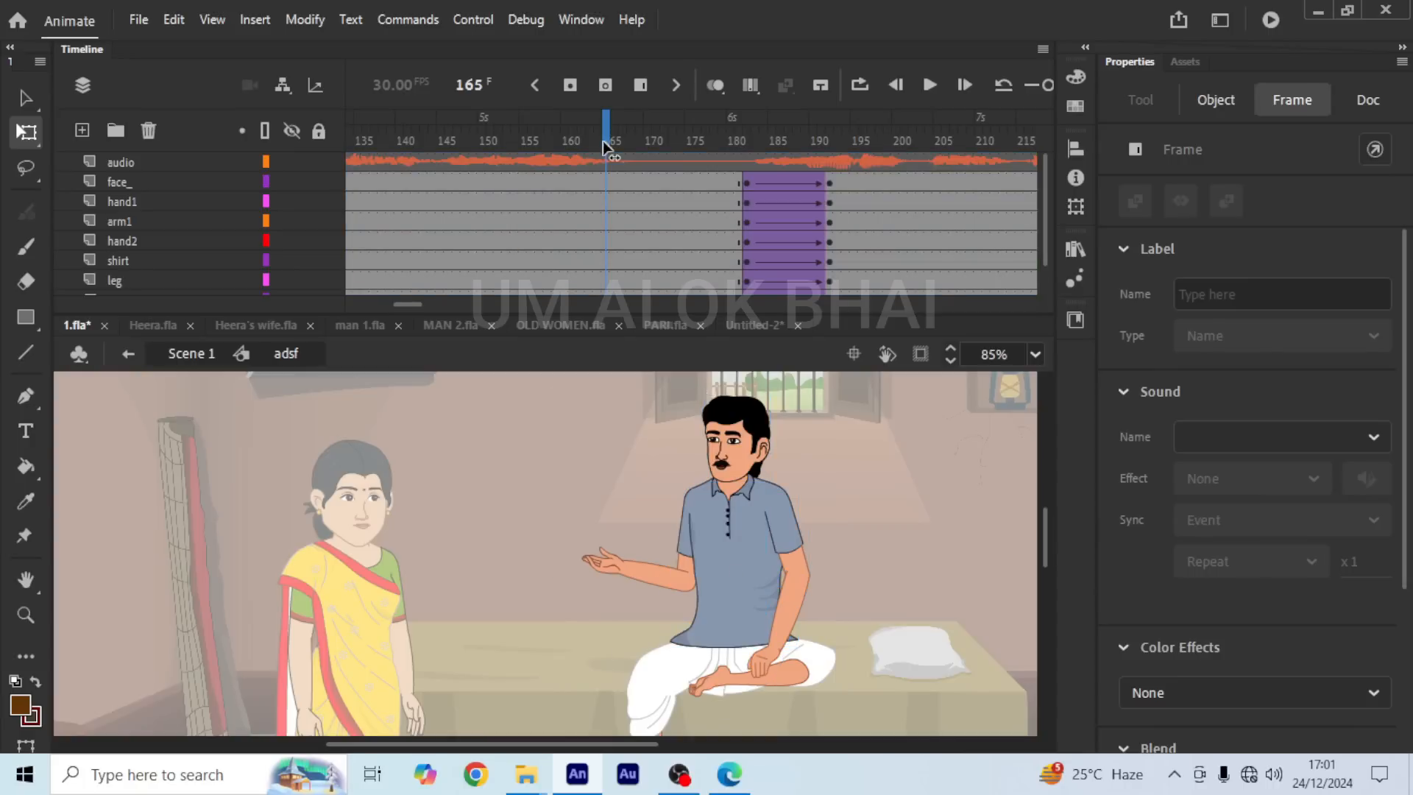
{"action": "left_click", "coordinate": [929, 85]}
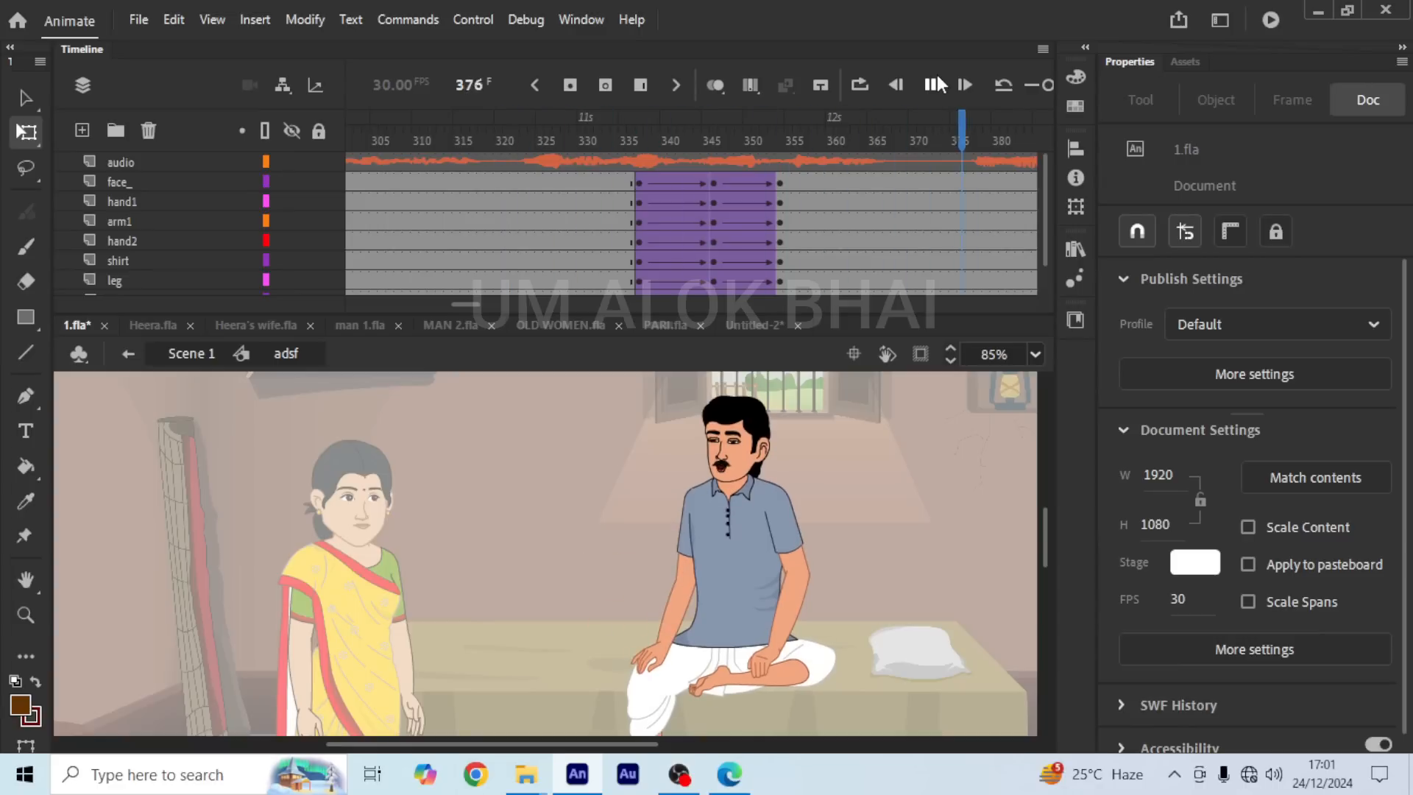
{"action": "left_click", "coordinate": [939, 85]}
Step: Open Heera's face symbol and select the mouth instance at its frame 377 keyframe
{"action": "left_click", "coordinate": [474, 133]}
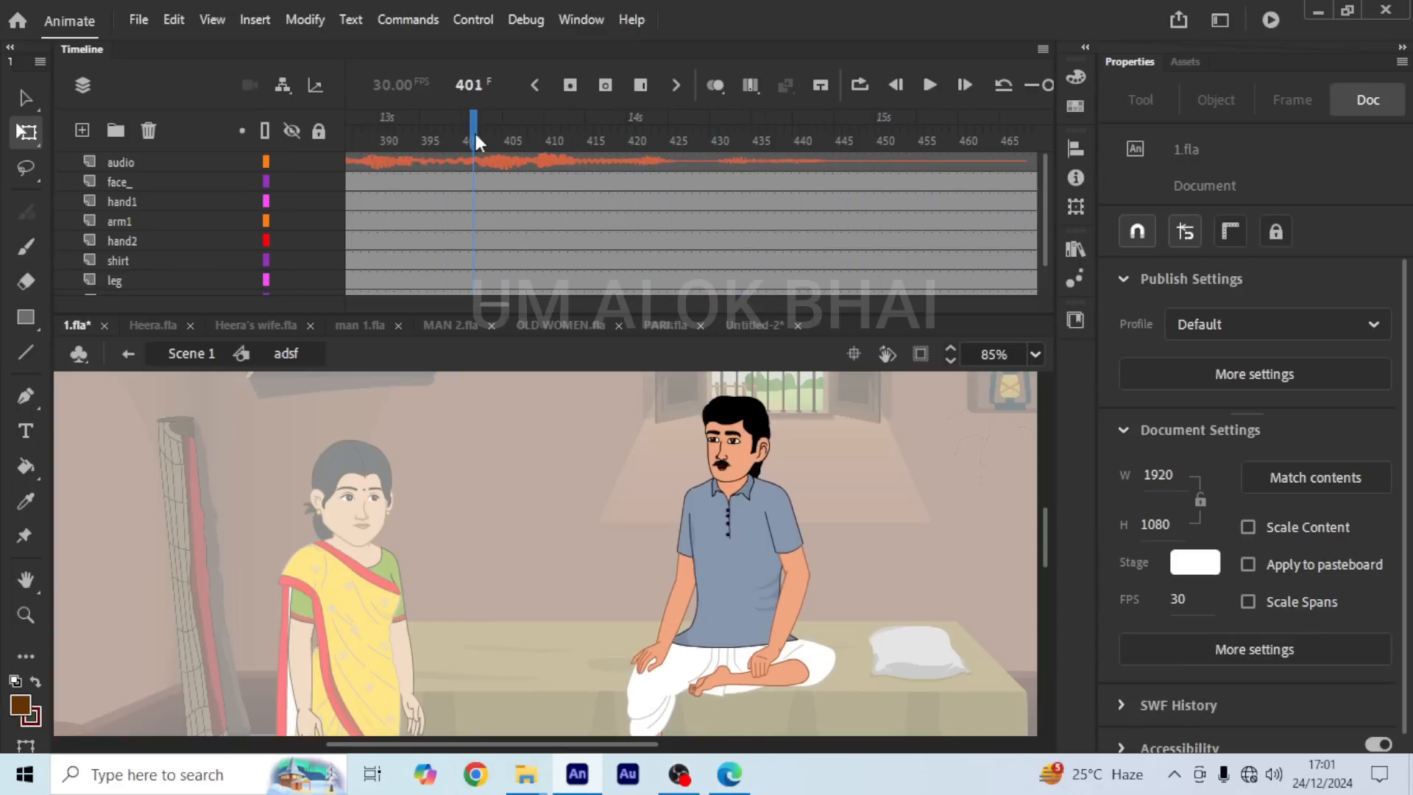
{"action": "left_click", "coordinate": [433, 134]}
{"action": "double_click", "coordinate": [717, 468]}
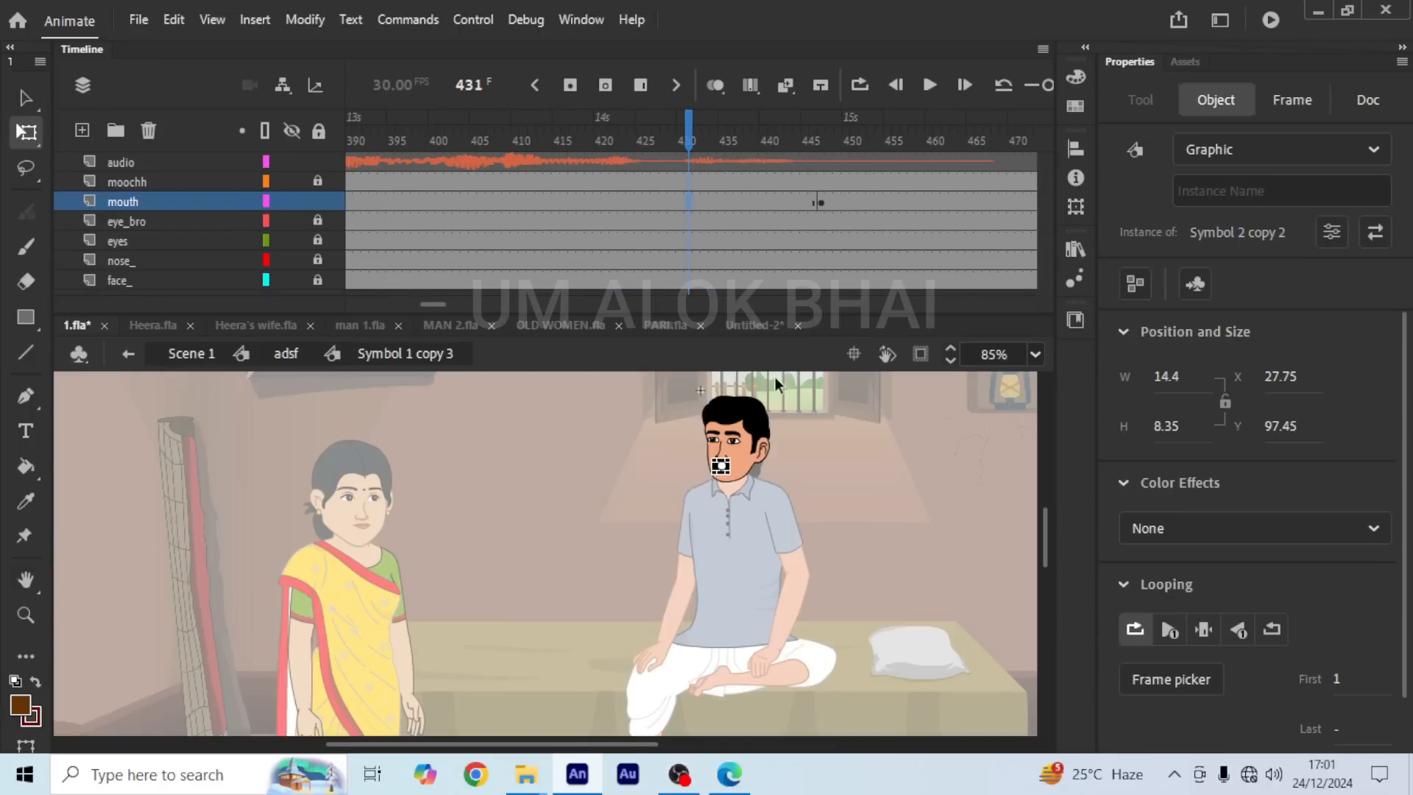
{"action": "left_click", "coordinate": [819, 203]}
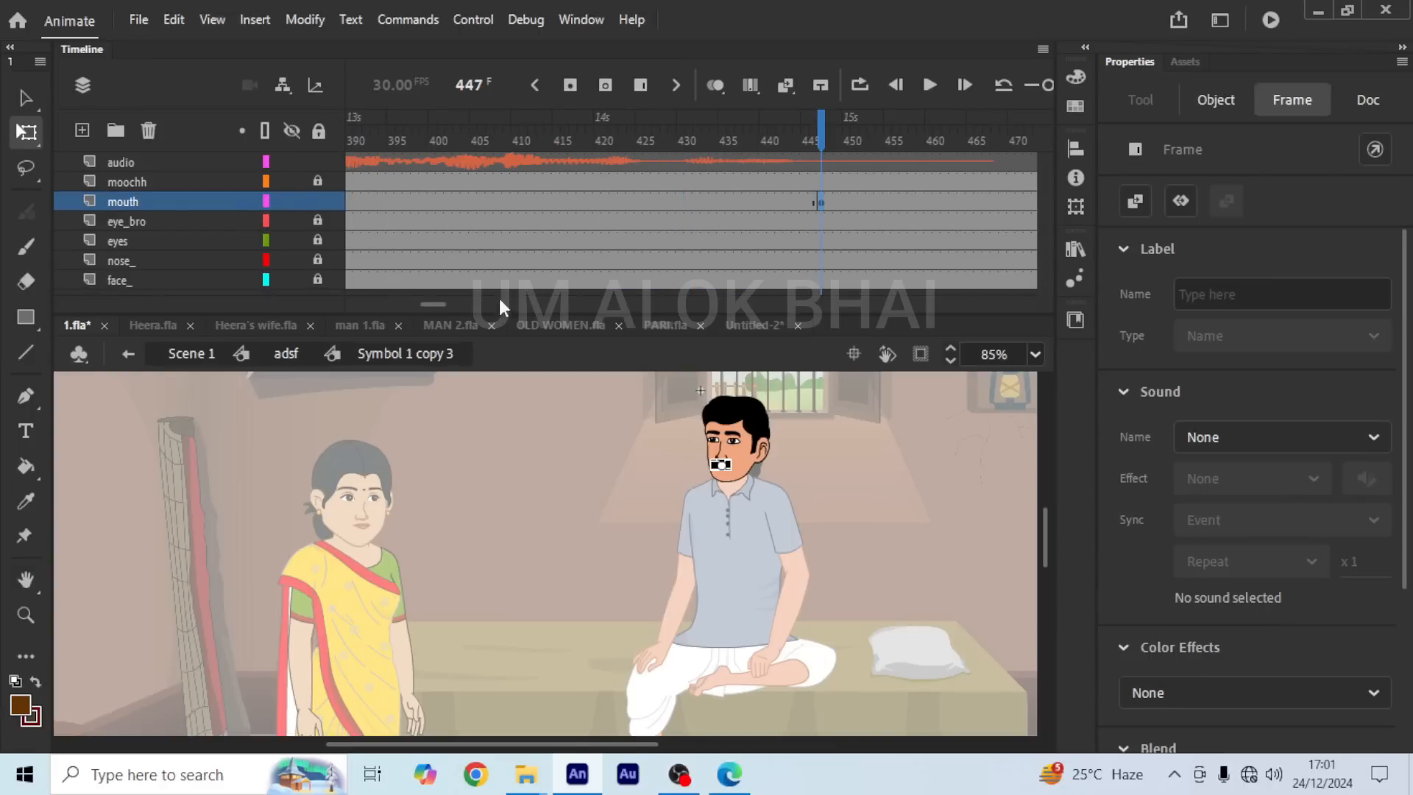
{"action": "left_click_drag", "start_coordinate": [433, 303], "coordinate": [425, 302]}
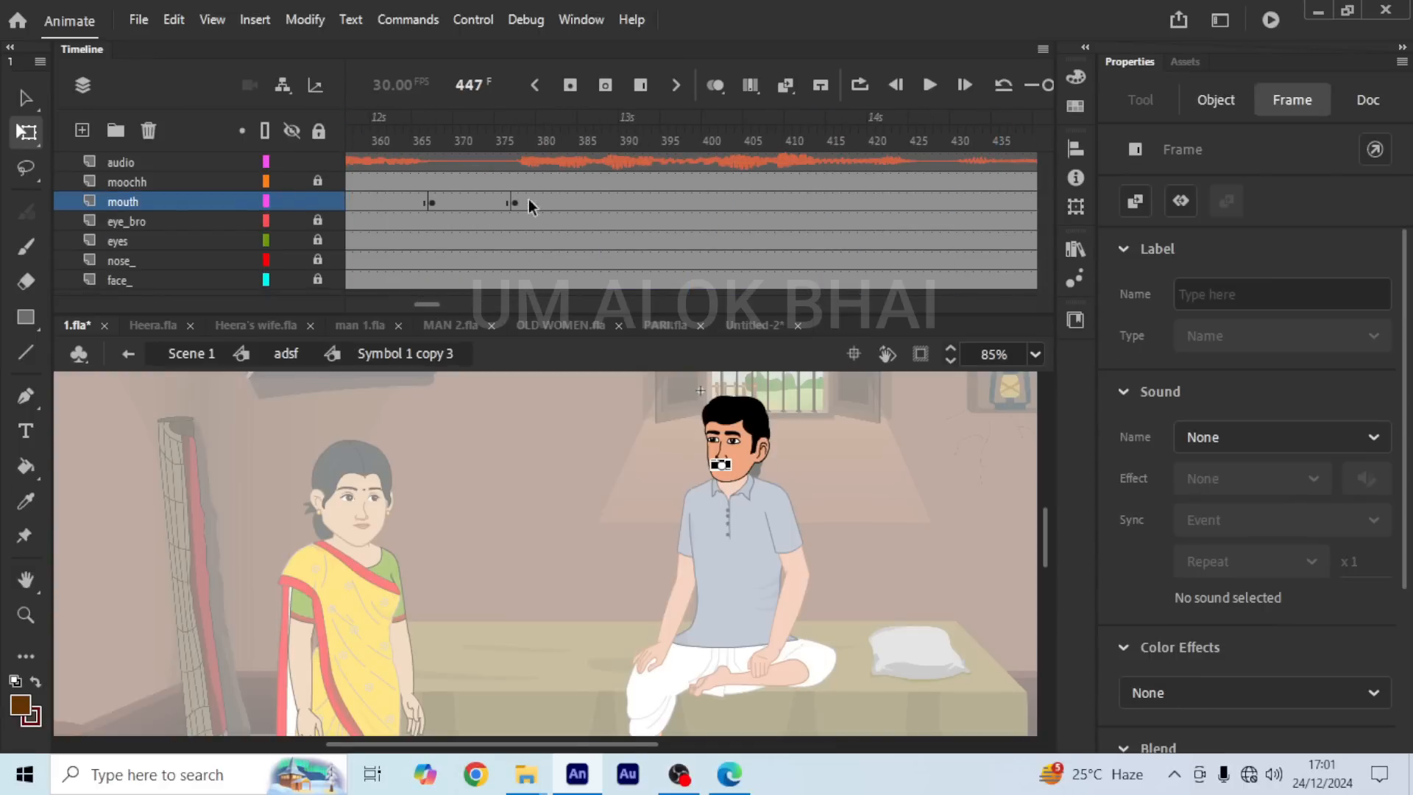
{"action": "left_click", "coordinate": [513, 200]}
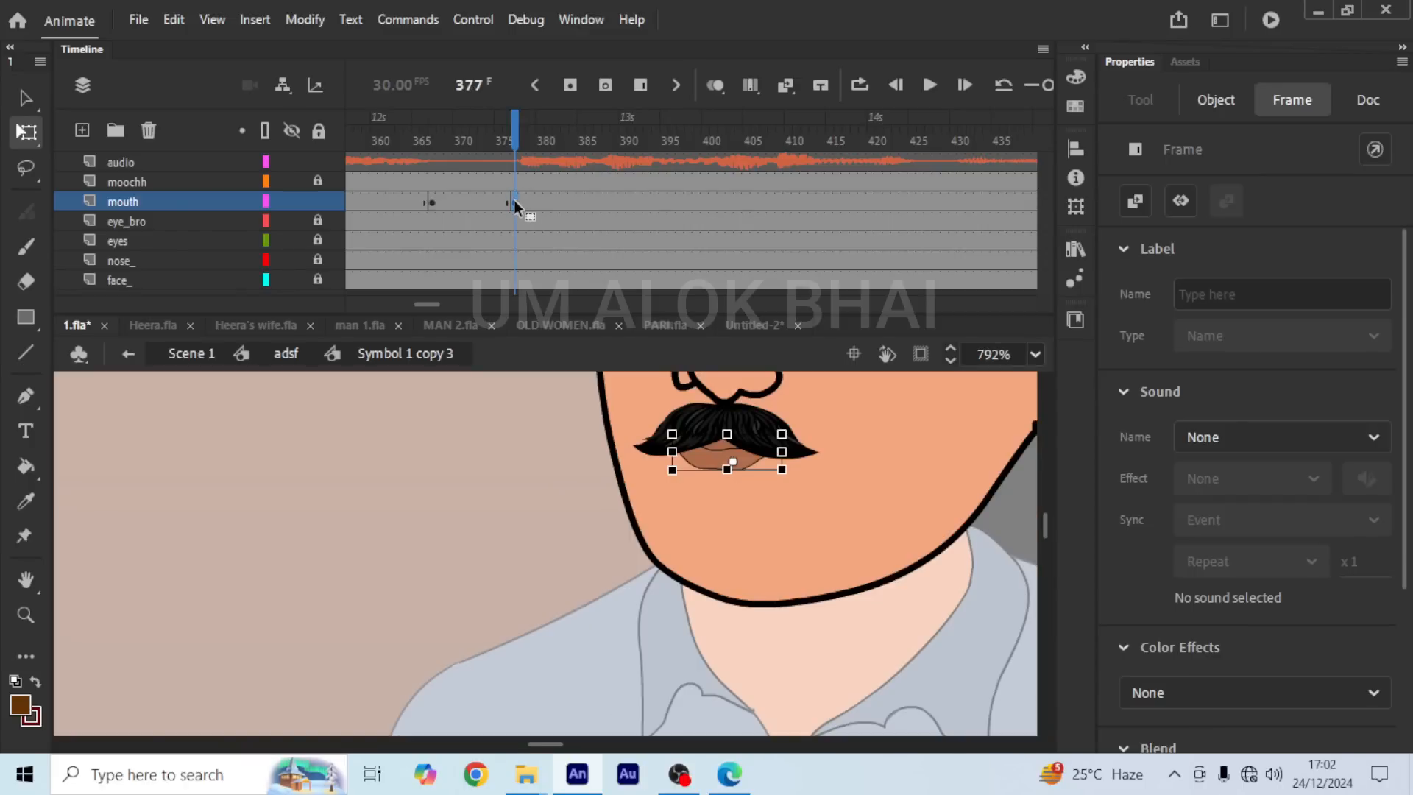
{"action": "left_click", "coordinate": [713, 451]}
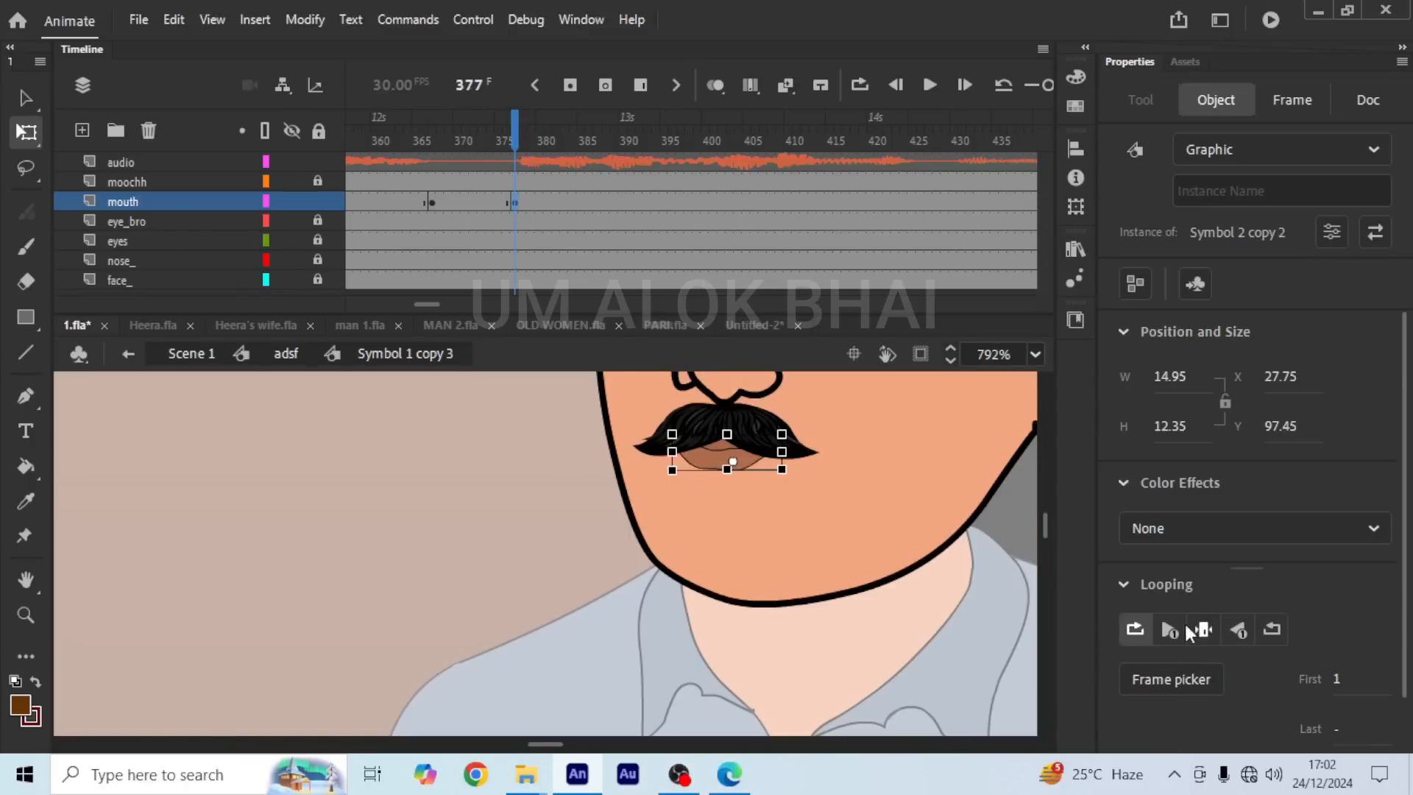
Step: Hold the mouth on a single frame from frame 426, and set it to loop again from frame 430
{"action": "left_click", "coordinate": [928, 86]}
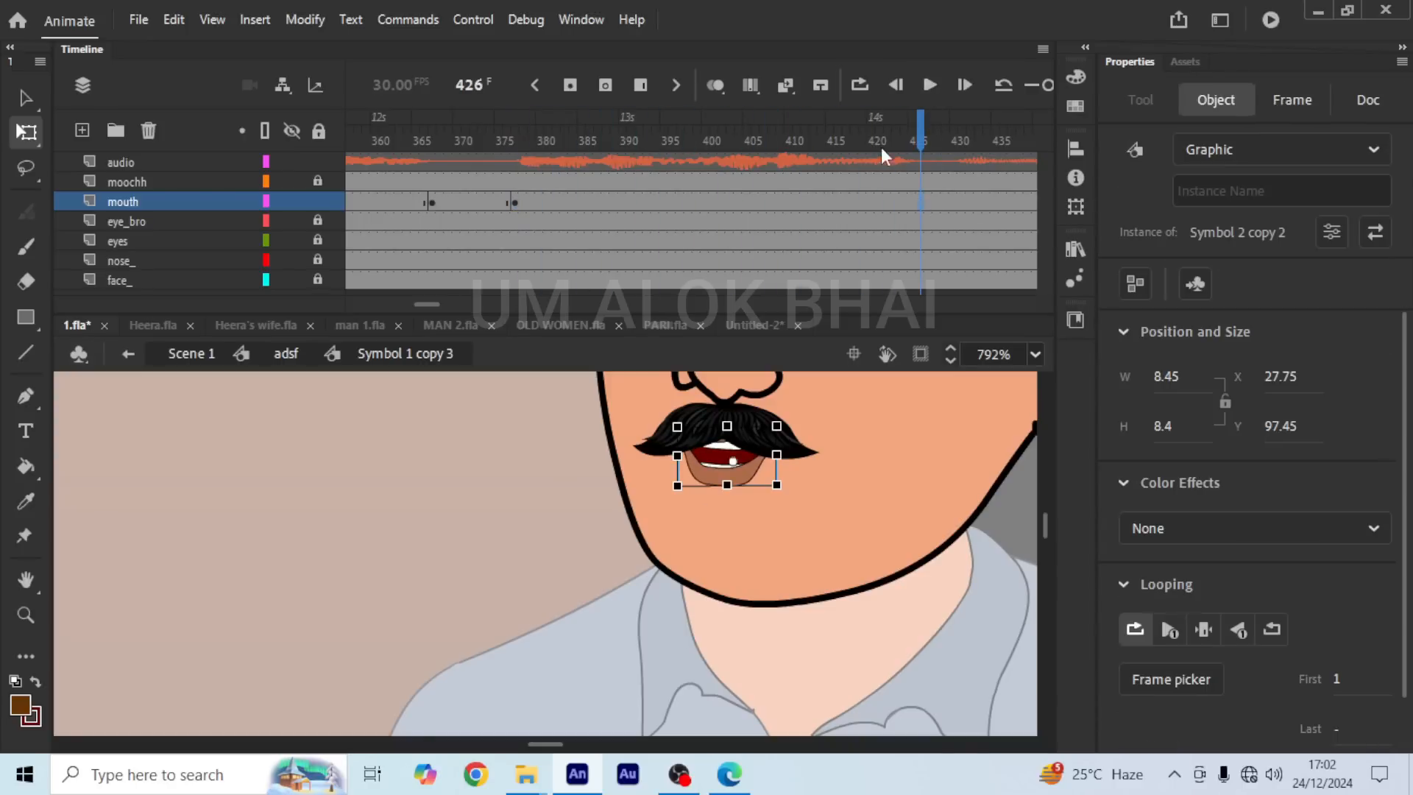
{"action": "left_click", "coordinate": [1203, 629]}
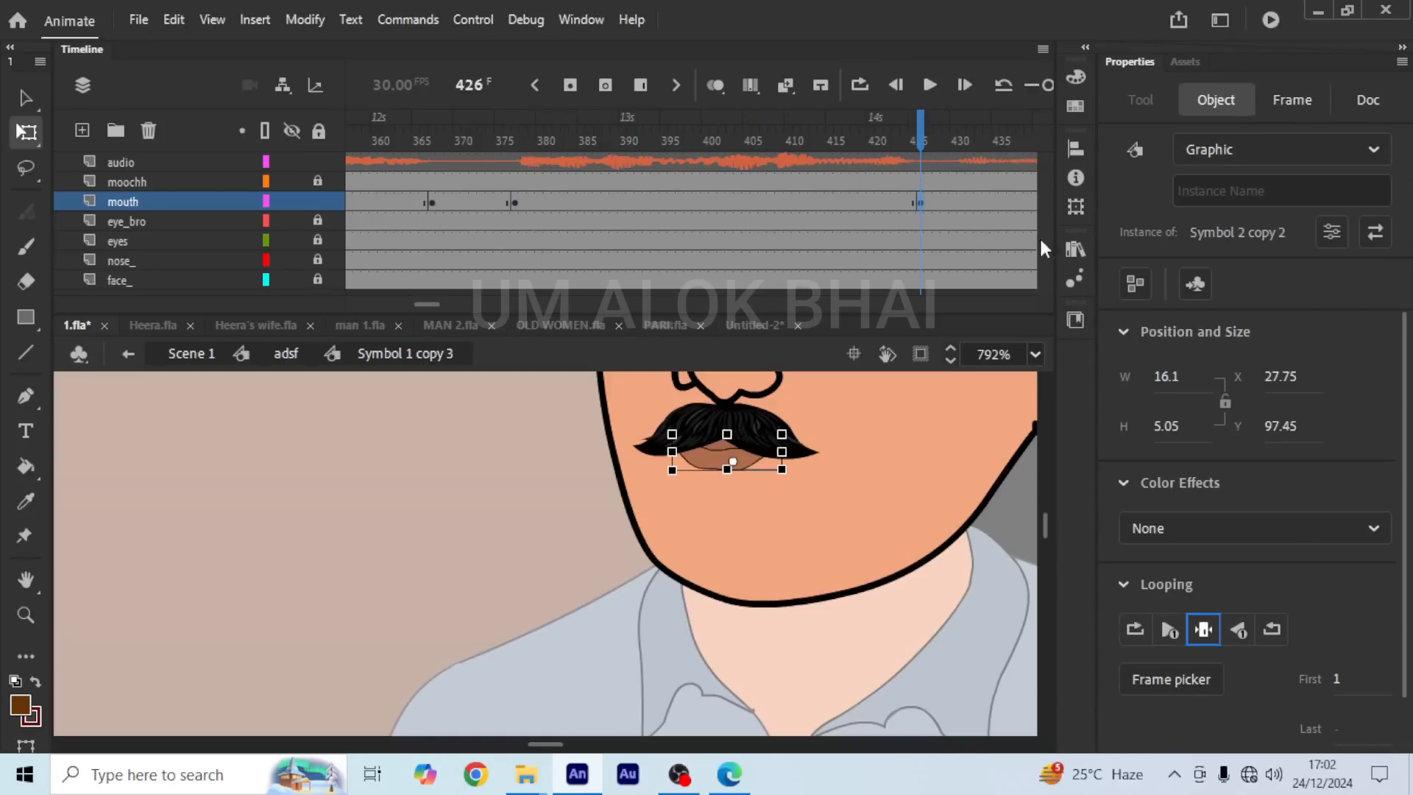
{"action": "left_click", "coordinate": [952, 202]}
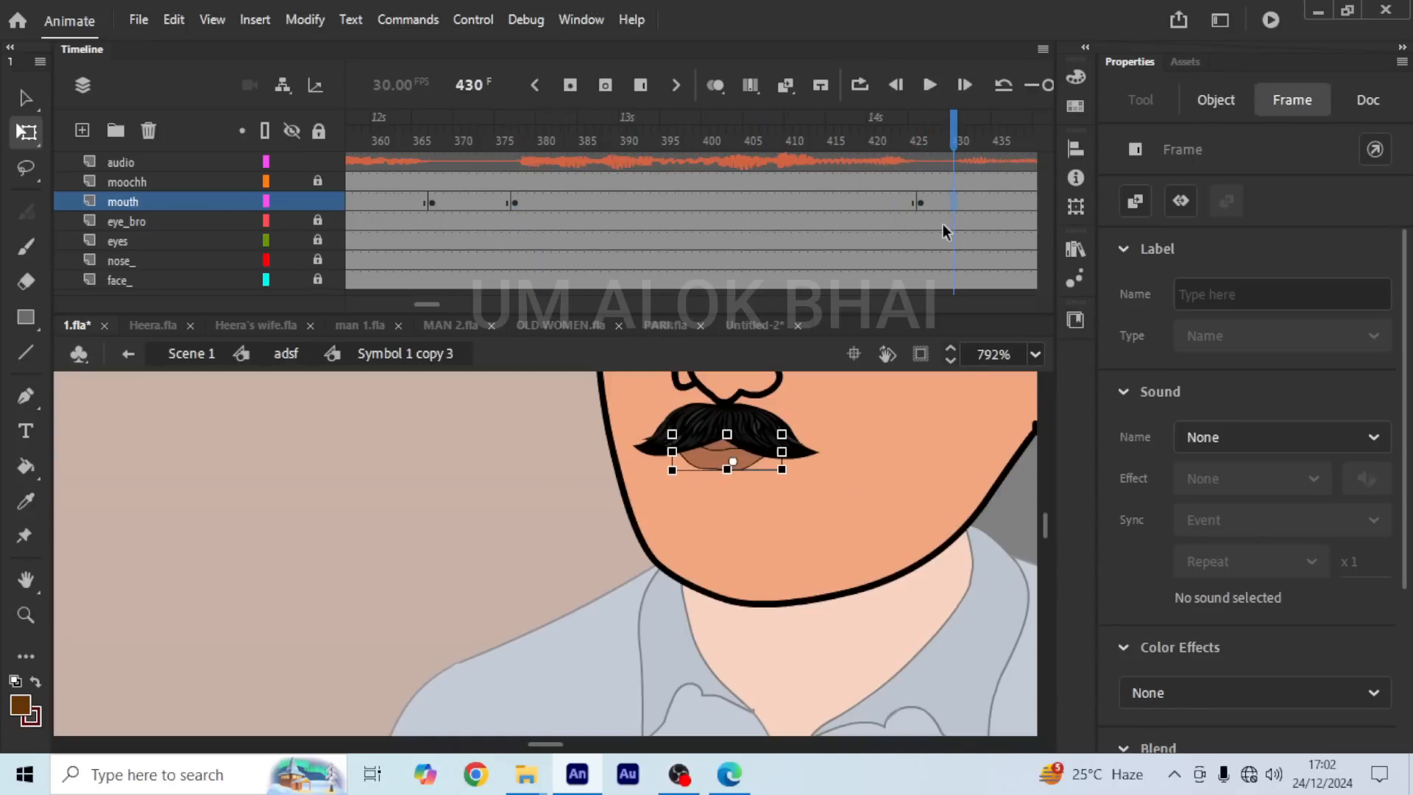
{"action": "left_click", "coordinate": [702, 458]}
{"action": "left_click", "coordinate": [1135, 629]}
Step: Play the face animation from frame 430 and step back through the frames to check the mouth sync
{"action": "left_click", "coordinate": [932, 85]}
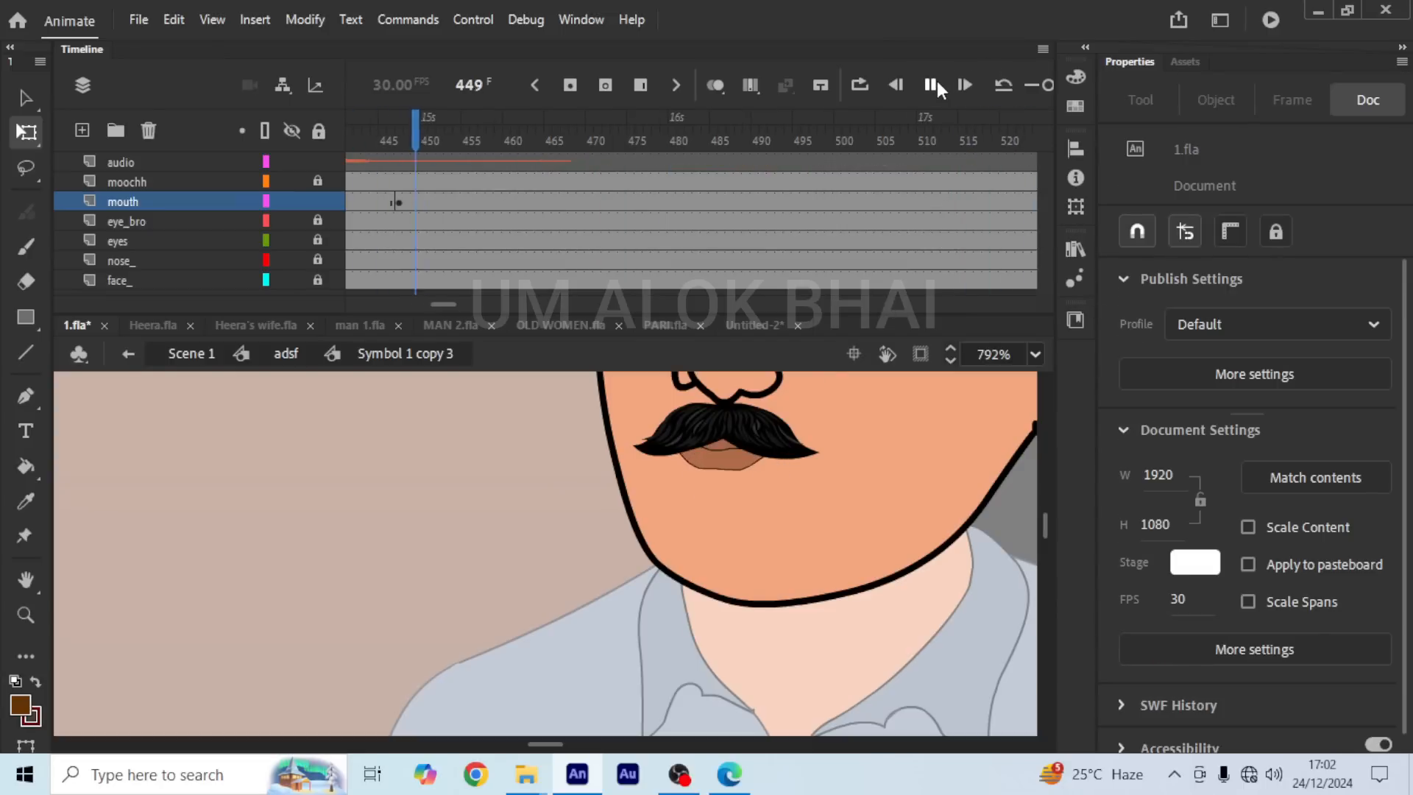
{"action": "left_click", "coordinate": [931, 85]}
{"action": "left_click", "coordinate": [418, 136]}
{"action": "key", "text": "comma"}
{"action": "key", "text": "comma"}
{"action": "key", "text": "comma"}
{"action": "key", "text": "comma"}
{"action": "key", "text": "comma"}
{"action": "key", "text": "comma"}
Step: Select all frames of the face symbol and apply Synchronize Symbols
{"action": "left_click_drag", "start_coordinate": [450, 302], "coordinate": [415, 303]}
{"action": "left_click", "coordinate": [571, 223]}
{"action": "right_click", "coordinate": [571, 222]}
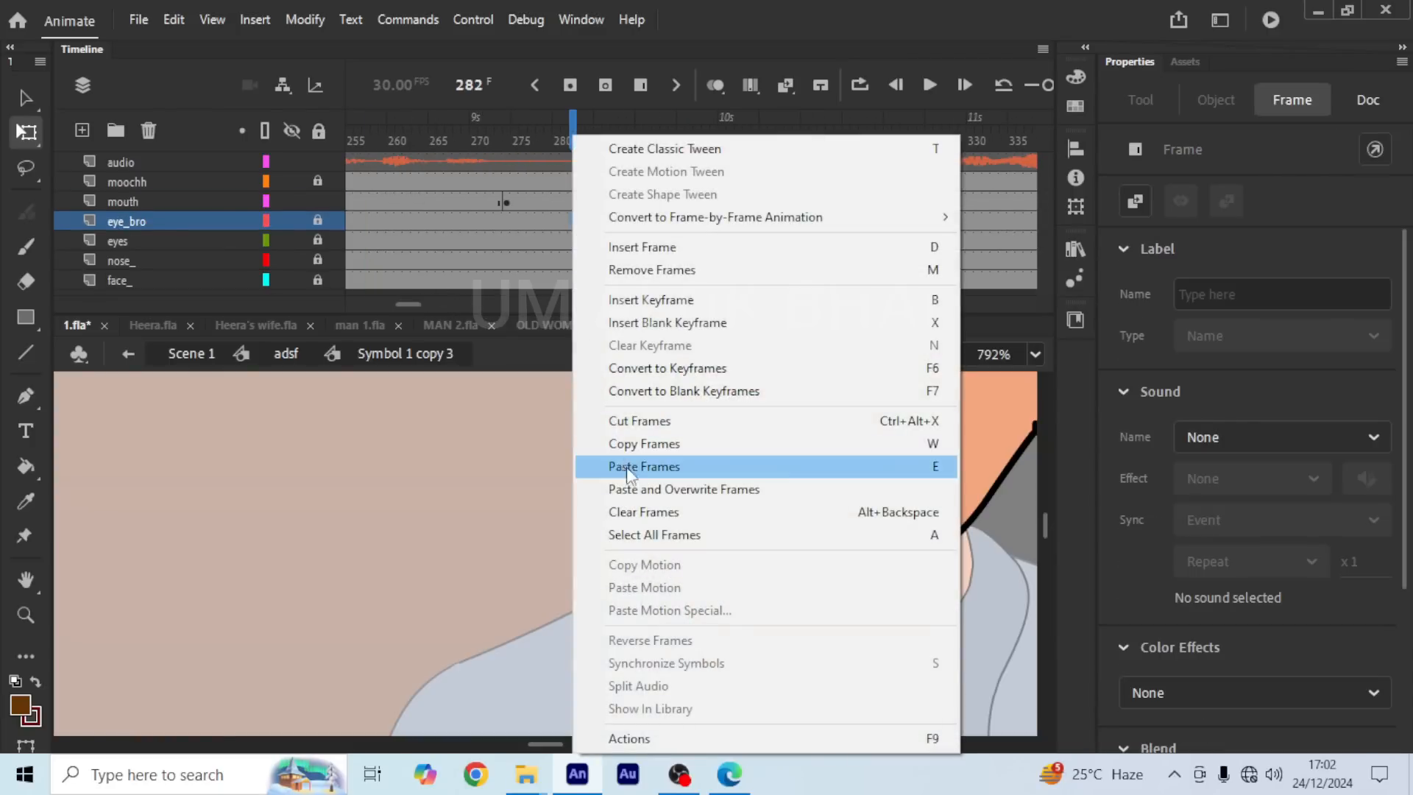
{"action": "left_click", "coordinate": [640, 539]}
{"action": "right_click", "coordinate": [575, 272]}
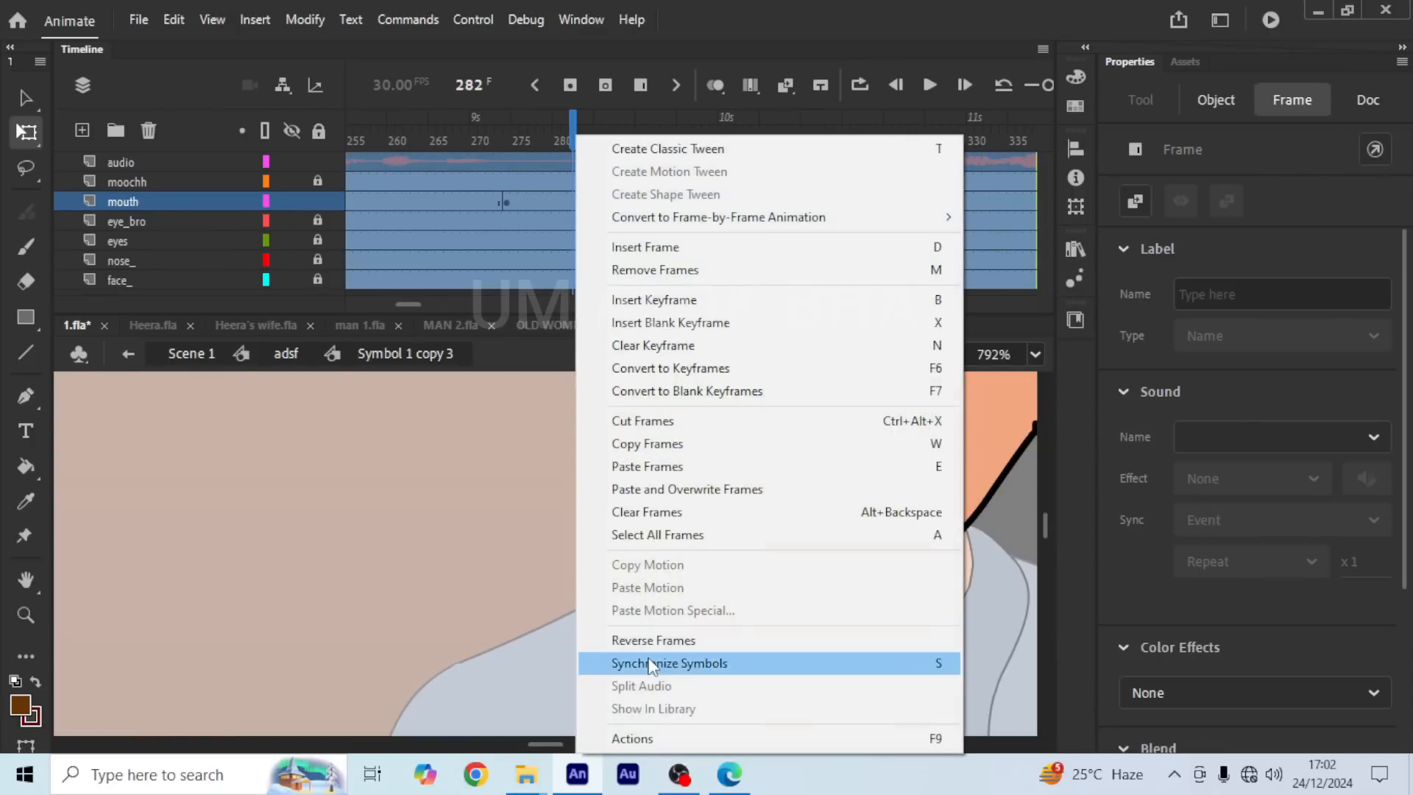
{"action": "left_click", "coordinate": [646, 663]}
Step: Return to the adsf symbol and insert keyframes at frames 405 and 425 on all body layers from face_ down to arm2
{"action": "left_click", "coordinate": [279, 353]}
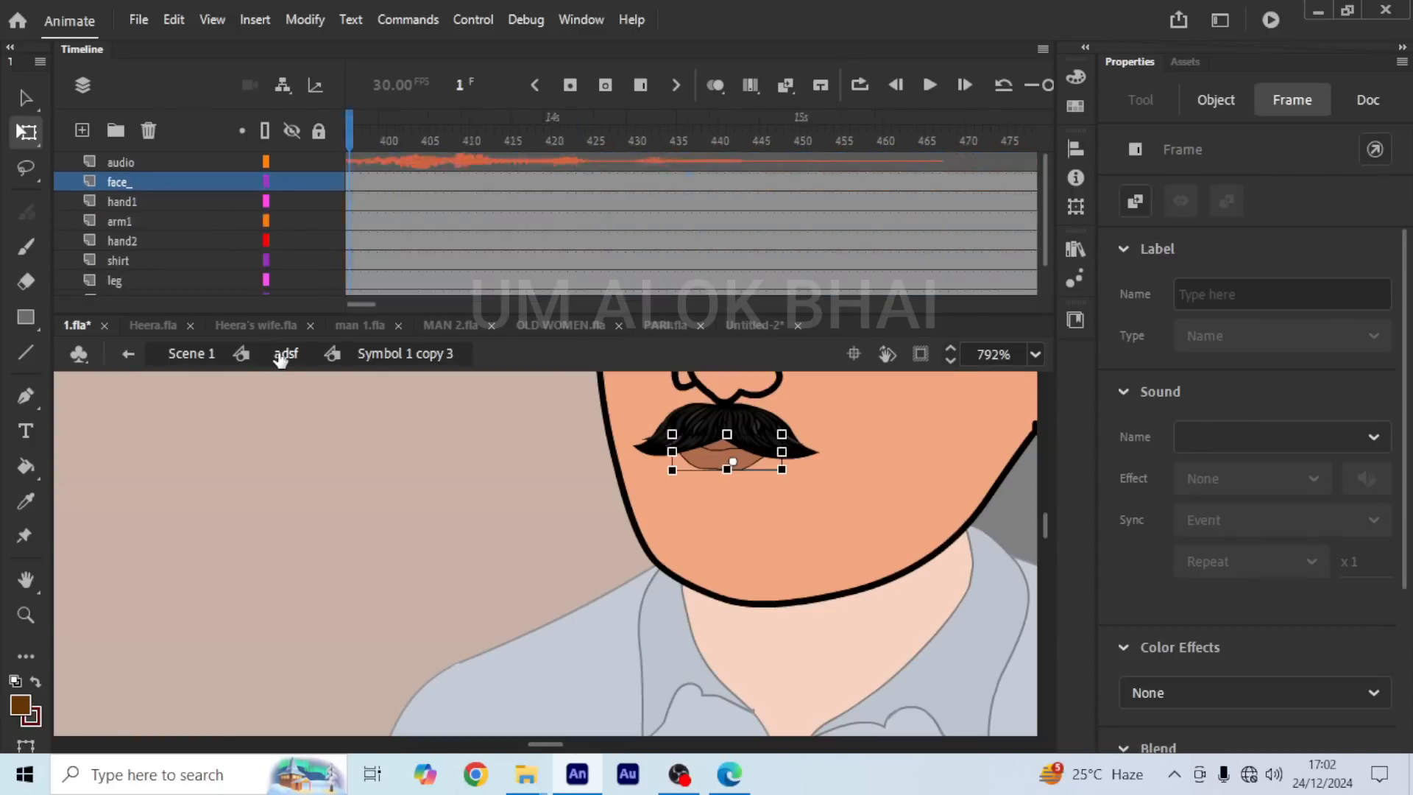
{"action": "mouse_move", "coordinate": [495, 305]}
{"action": "left_mouse_down"}
{"action": "mouse_move", "coordinate": [366, 290]}
{"action": "mouse_move", "coordinate": [510, 299]}
{"action": "mouse_move", "coordinate": [480, 295]}
{"action": "left_mouse_up"}
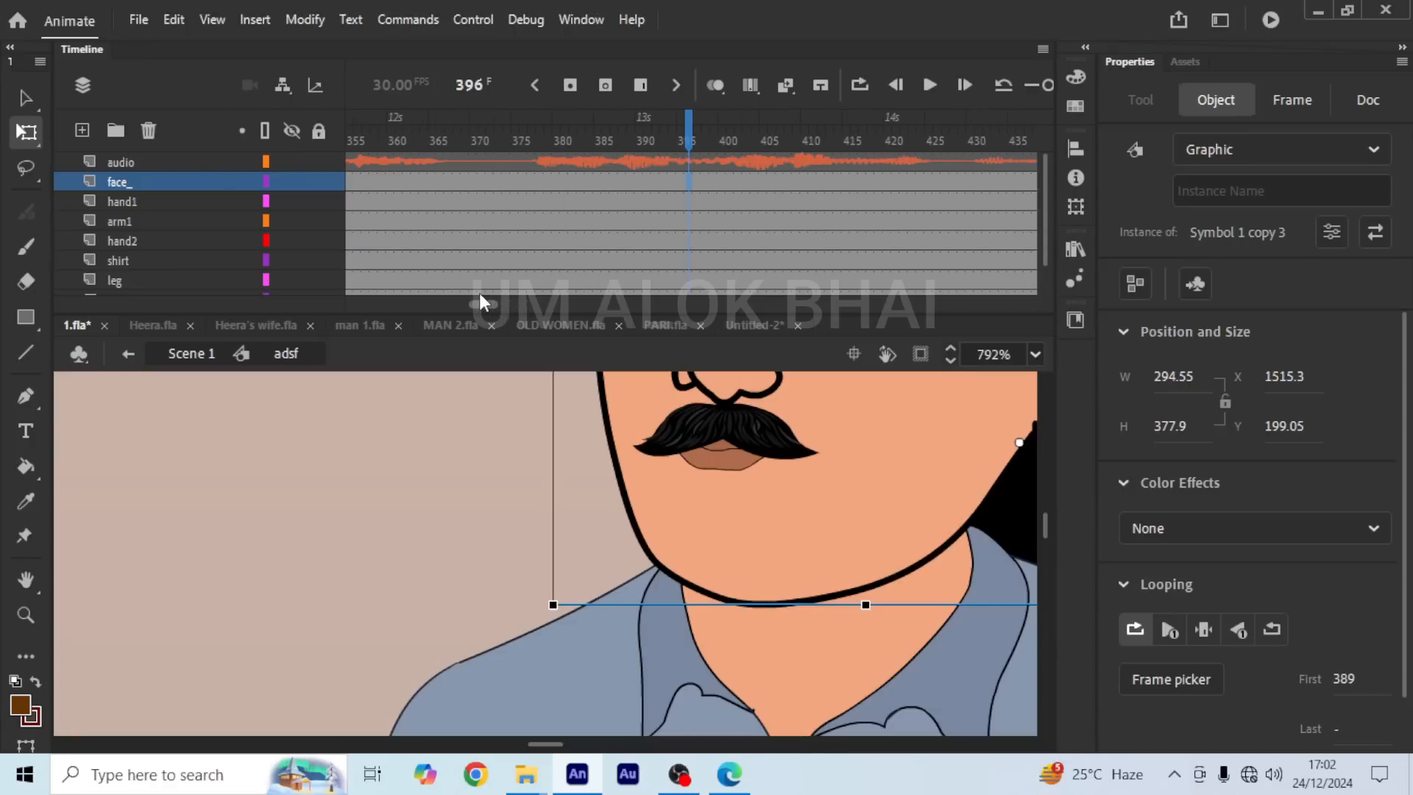
{"action": "left_click_drag", "start_coordinate": [767, 176], "coordinate": [744, 458]}
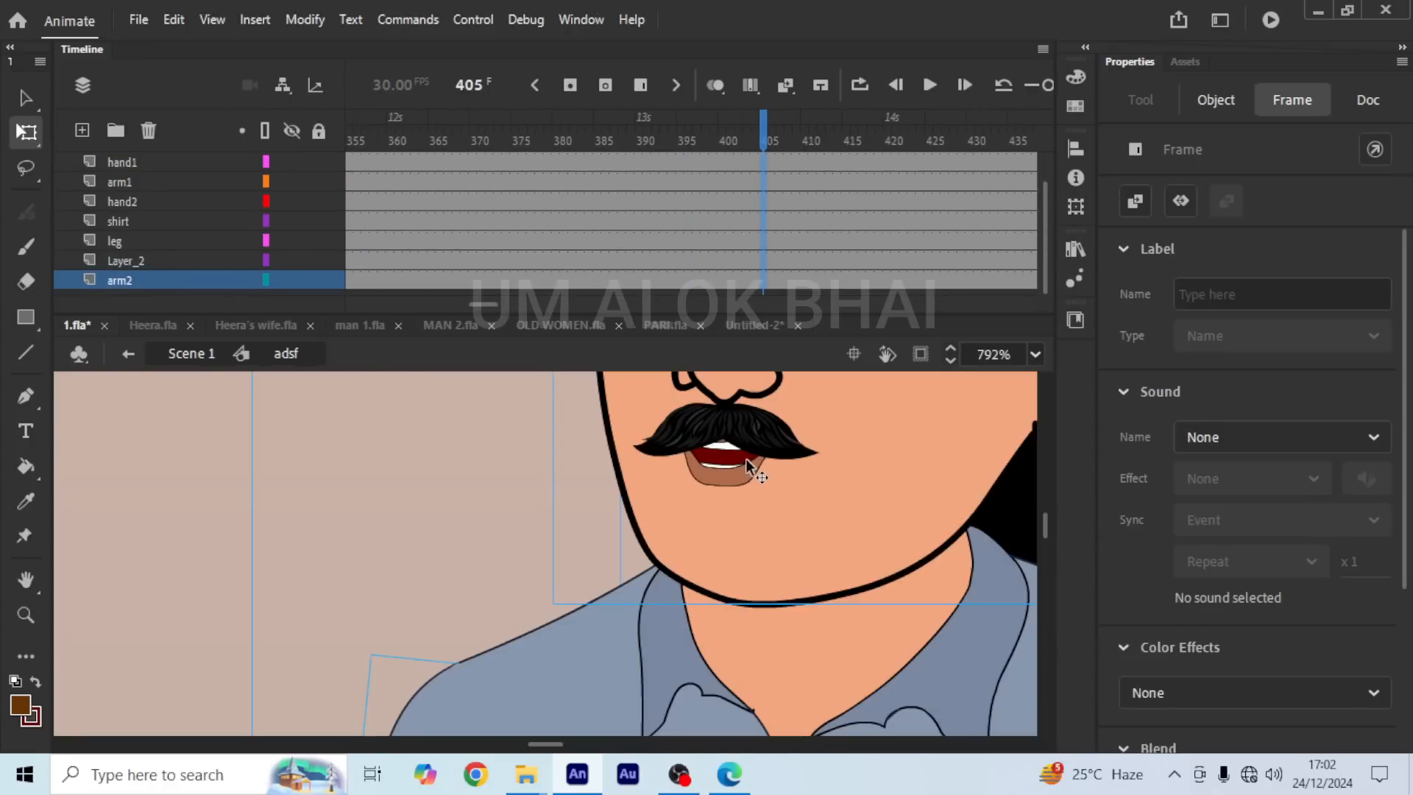
{"action": "left_click_drag", "start_coordinate": [929, 180], "coordinate": [929, 392]}
{"action": "key", "text": "F6"}
Step: Insert keyframes at frame 415 on all body layers from face_ down to arm2
{"action": "left_click_drag", "start_coordinate": [846, 178], "coordinate": [846, 367]}
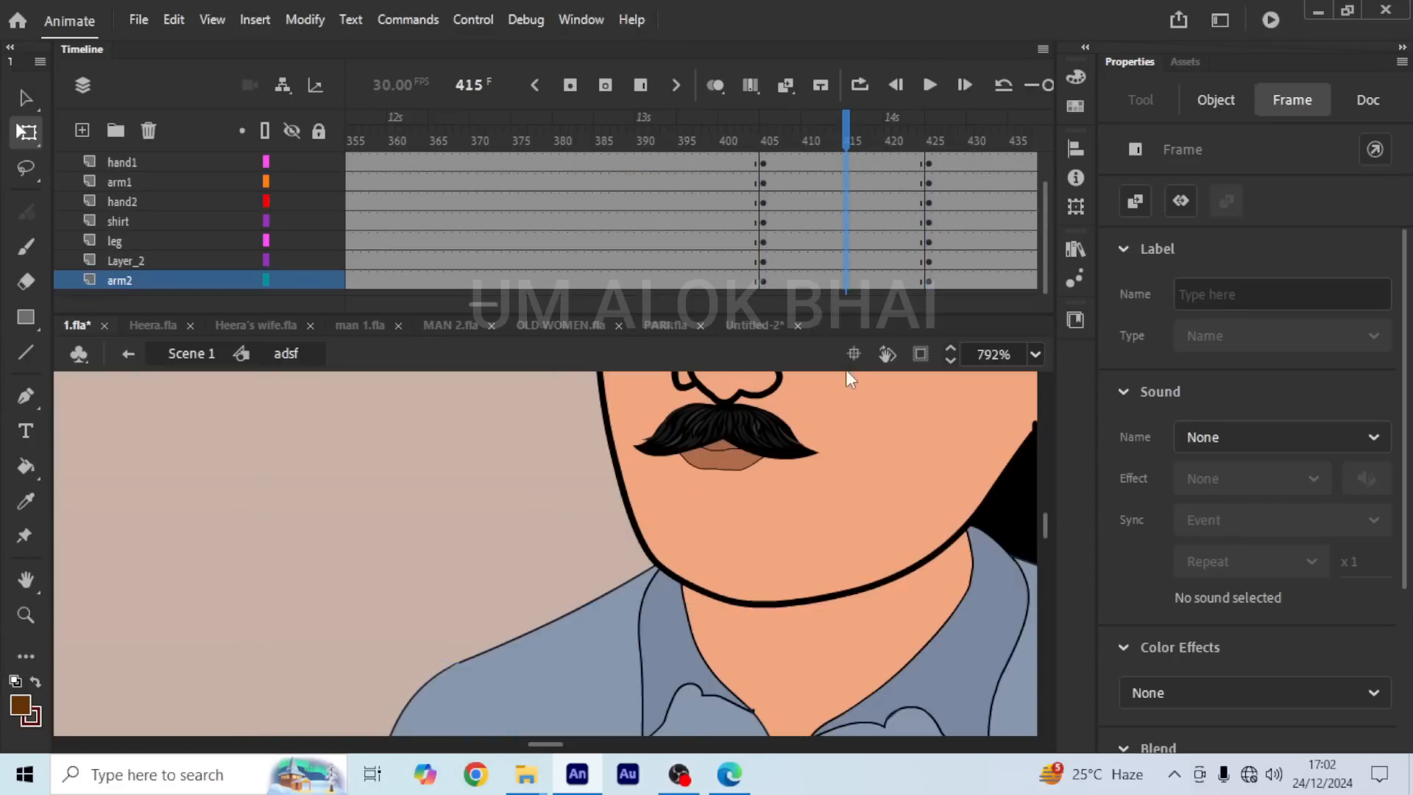
{"action": "key", "text": "F6"}
{"action": "scroll", "coordinate": [704, 578], "scroll_direction": "down", "scroll_amount": 11}
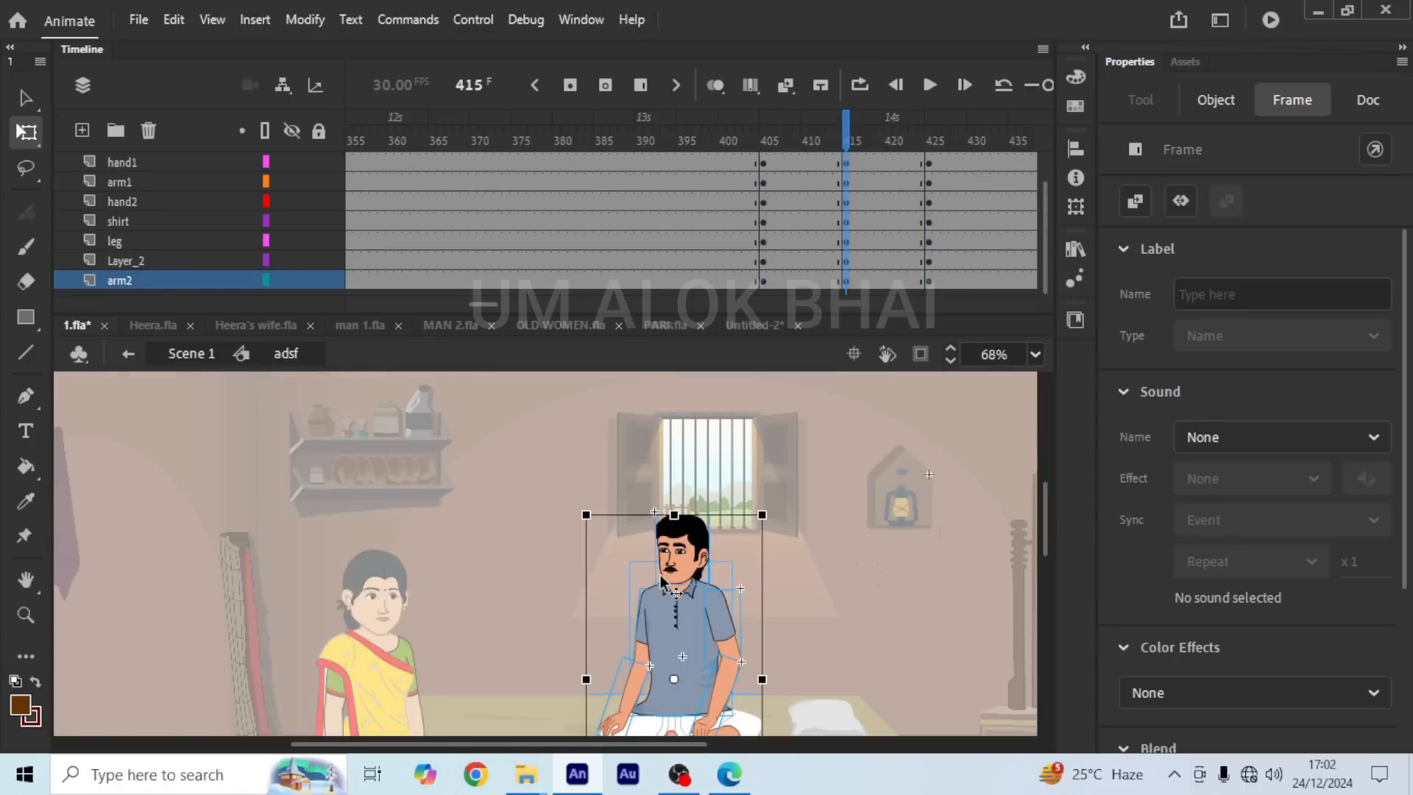
{"action": "scroll", "coordinate": [670, 563], "scroll_direction": "down", "scroll_amount": 3}
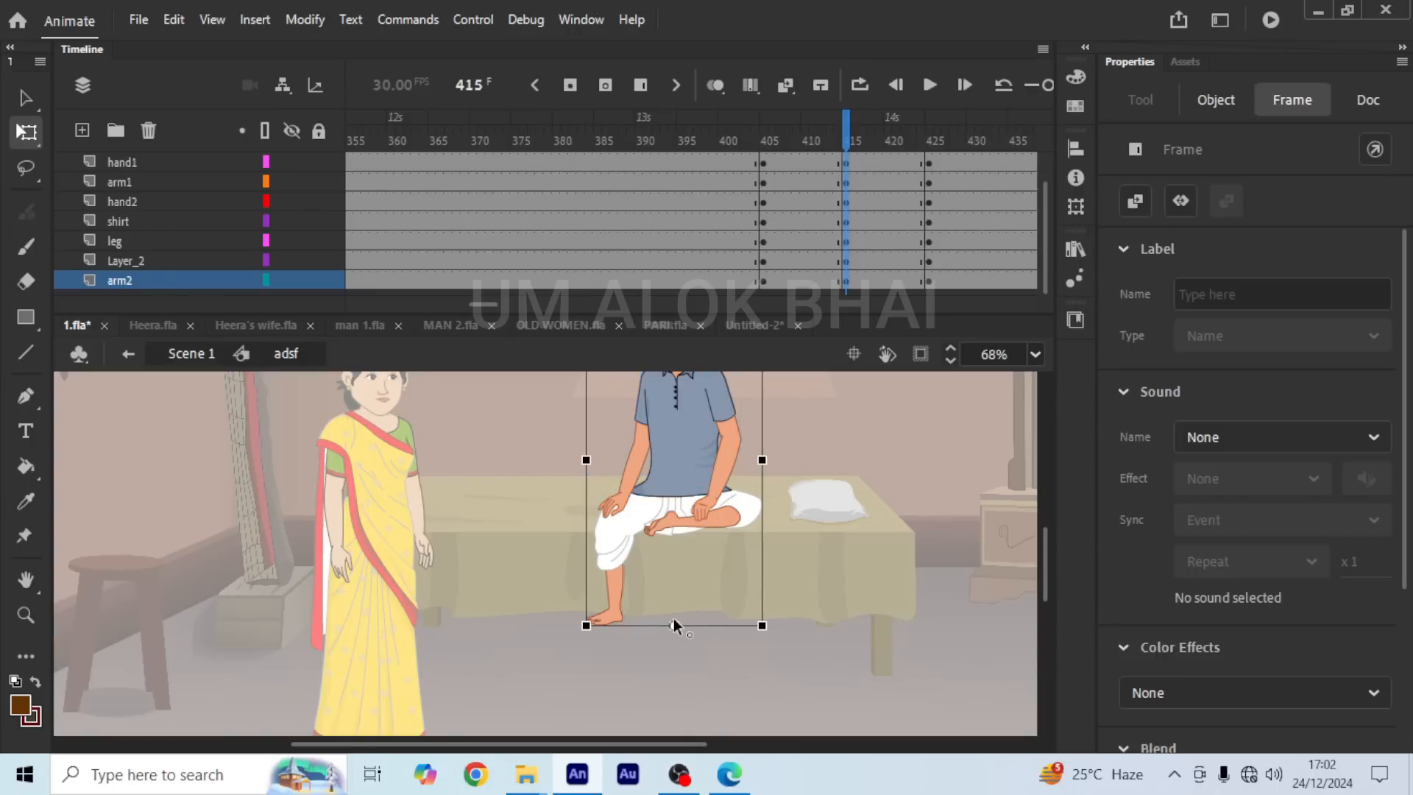
Step: Create classic tweens between the keyframes at frames 405, 415 and 425 on all body layers from face_ to arm2, and select the tweened range
{"action": "scroll", "coordinate": [695, 572], "scroll_direction": "up", "scroll_amount": 3}
{"action": "left_click_drag", "start_coordinate": [674, 405], "coordinate": [674, 412]}
{"action": "scroll", "coordinate": [859, 203], "scroll_direction": "up", "scroll_amount": 2}
{"action": "left_click_drag", "start_coordinate": [821, 184], "coordinate": [880, 324]}
{"action": "scroll", "coordinate": [859, 187], "scroll_direction": "up", "scroll_amount": 1}
{"action": "right_click", "coordinate": [859, 187]}
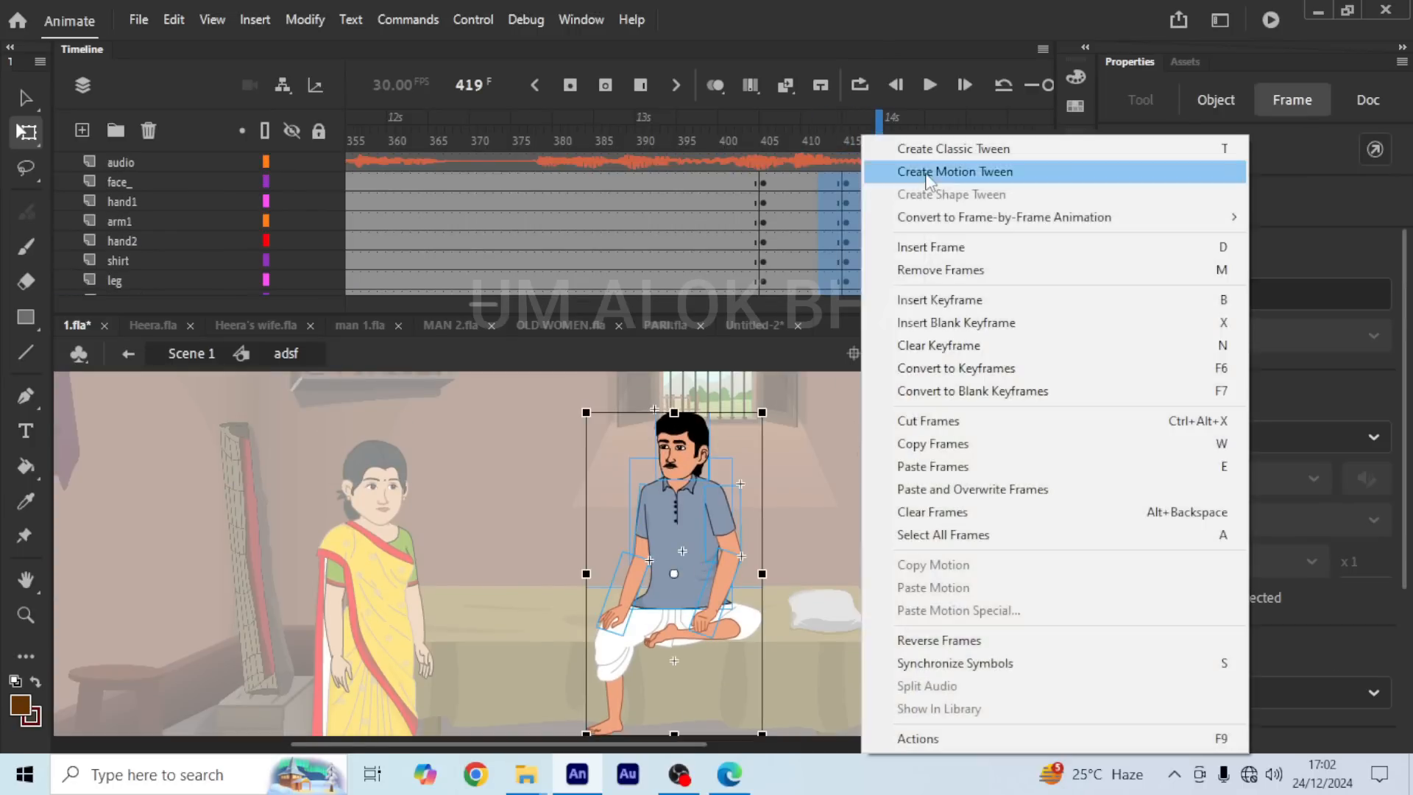
{"action": "left_click", "coordinate": [919, 148]}
{"action": "left_click_drag", "start_coordinate": [765, 178], "coordinate": [926, 425]}
{"action": "scroll", "coordinate": [827, 204], "scroll_direction": "up", "scroll_amount": 2}
{"action": "left_click_drag", "start_coordinate": [765, 181], "coordinate": [936, 178]}
Step: Clear the tweened keyframes between frames 530 and 550 on all body layers from face_ to arm2
{"action": "left_click_drag", "start_coordinate": [547, 302], "coordinate": [528, 303]}
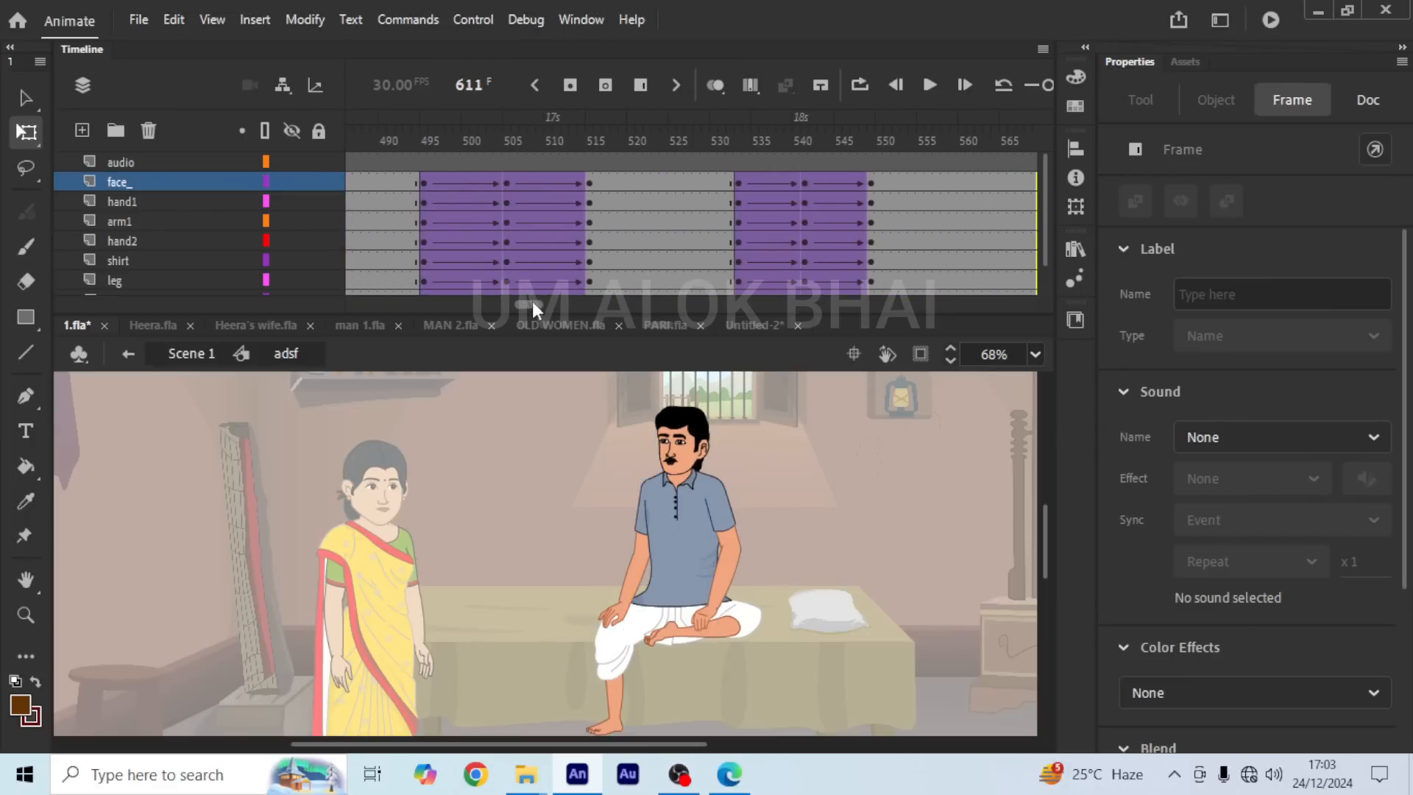
{"action": "left_click_drag", "start_coordinate": [720, 180], "coordinate": [881, 384]}
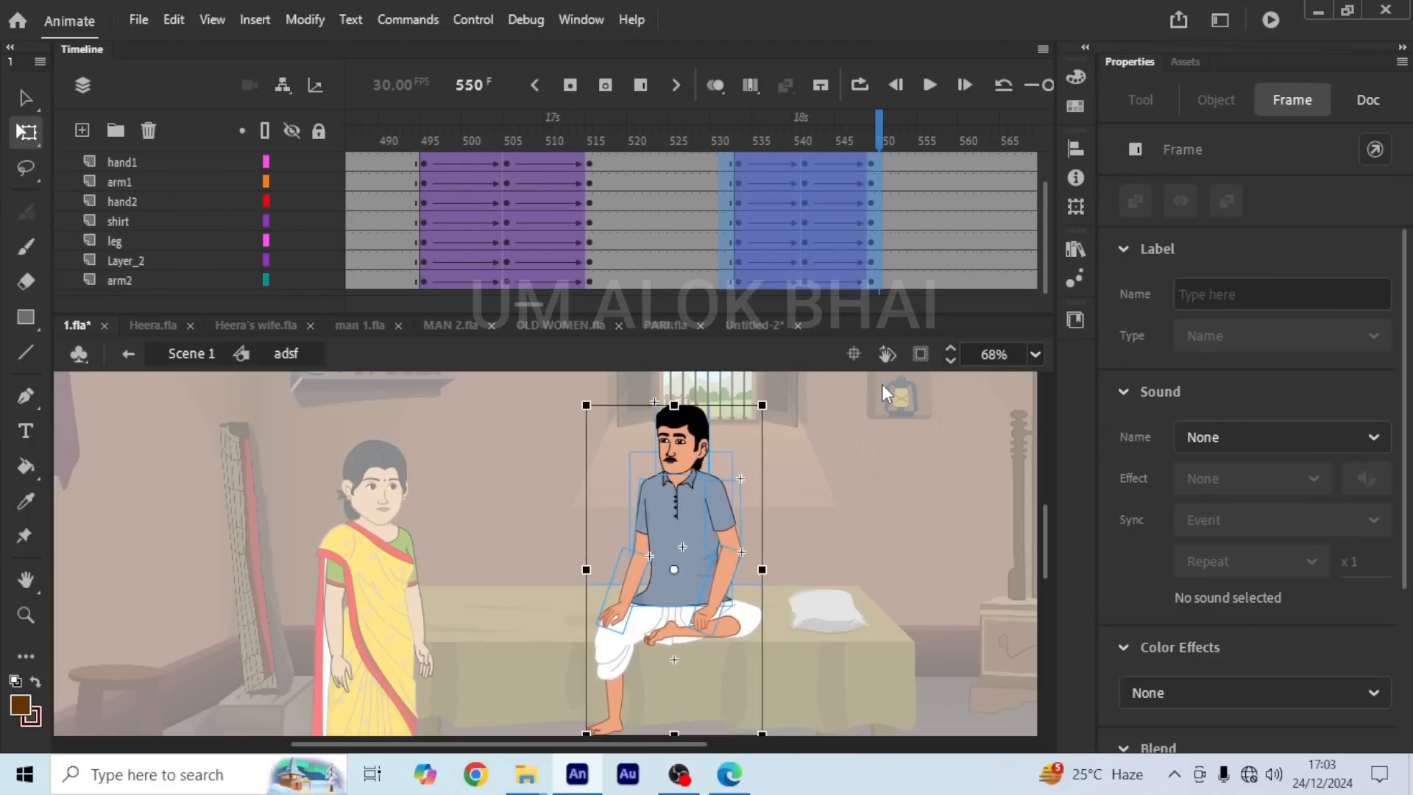
{"action": "key", "text": "shift+F6"}
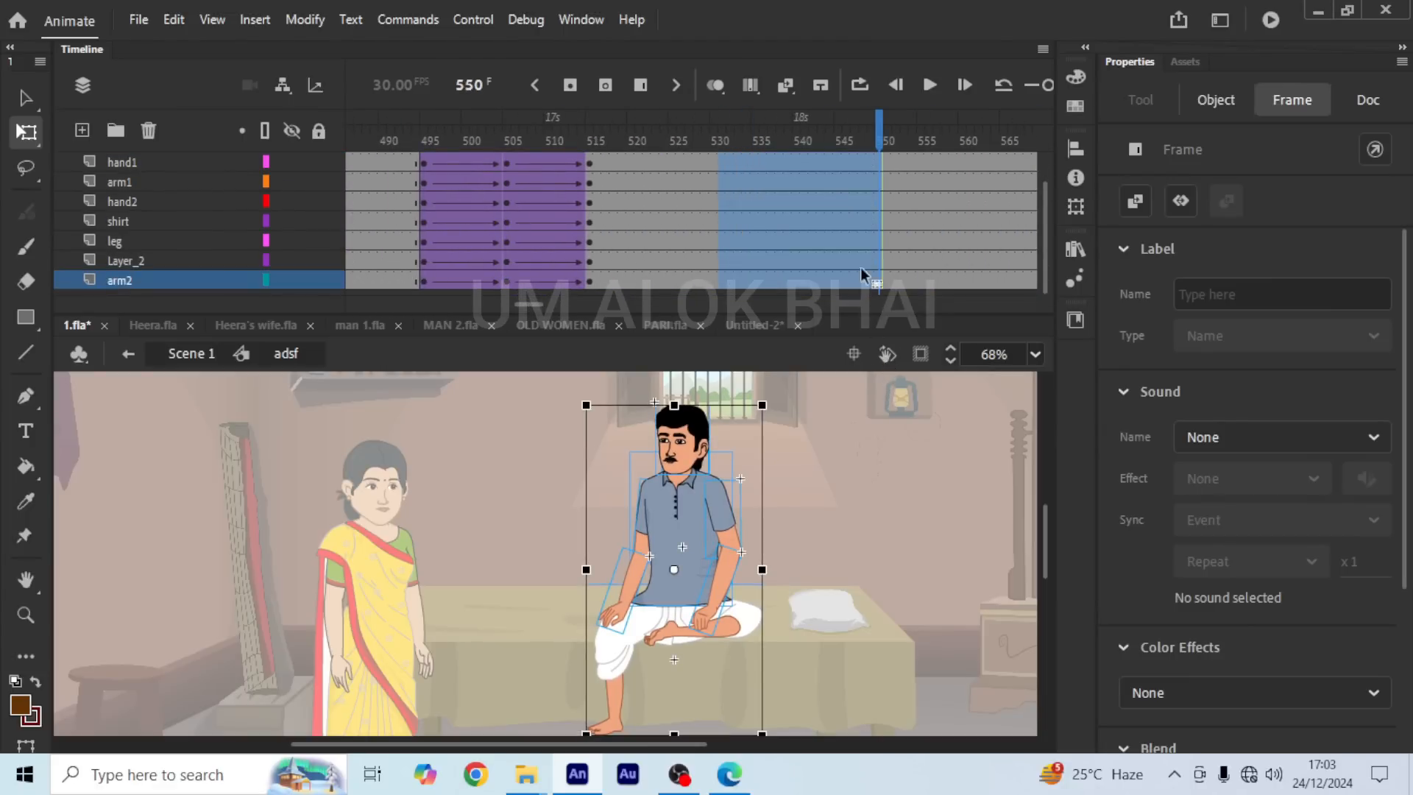
Step: Select all frames of the adsf symbol and apply Synchronize Symbols
{"action": "scroll", "coordinate": [859, 258], "scroll_direction": "up", "scroll_amount": 2}
{"action": "right_click", "coordinate": [672, 227]}
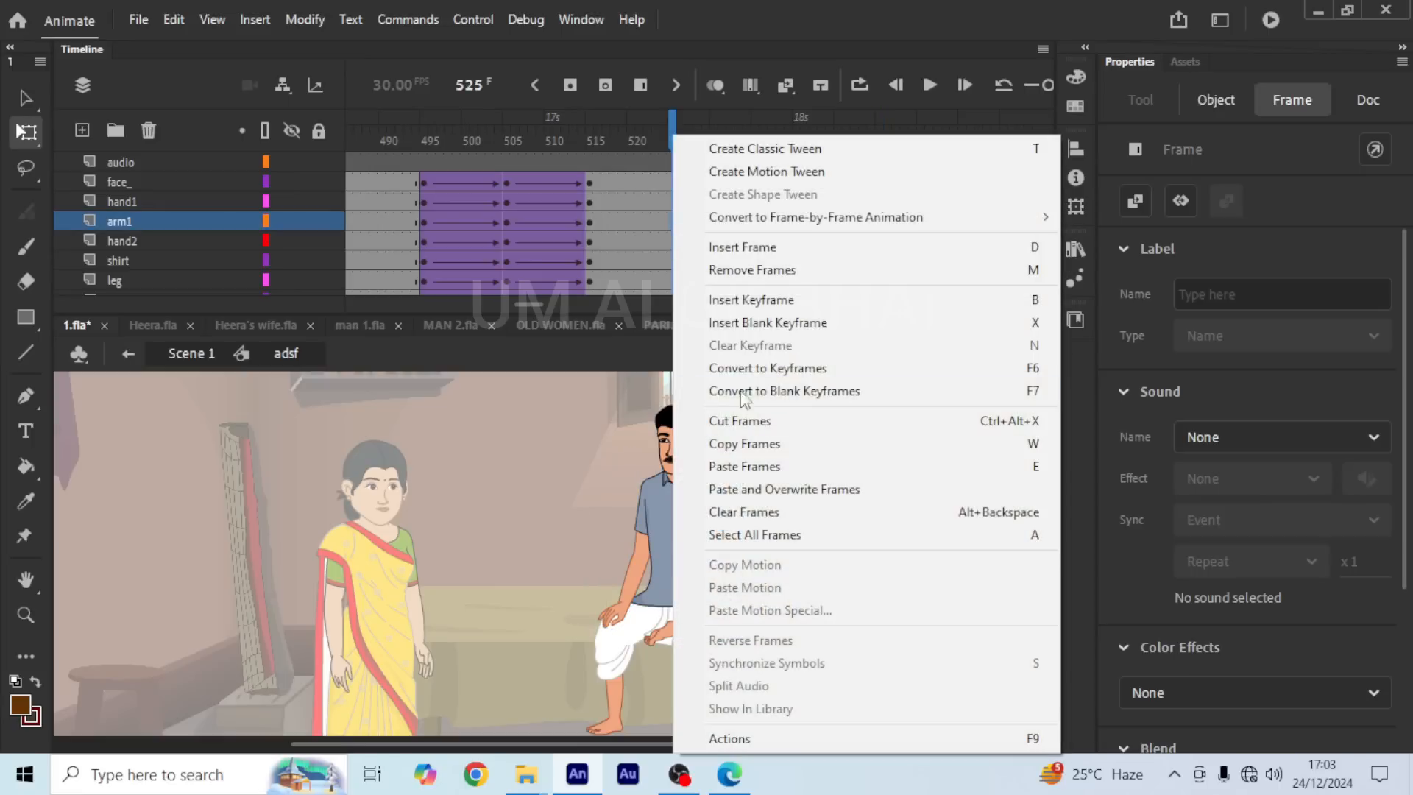
{"action": "left_click", "coordinate": [765, 537]}
{"action": "right_click", "coordinate": [705, 224]}
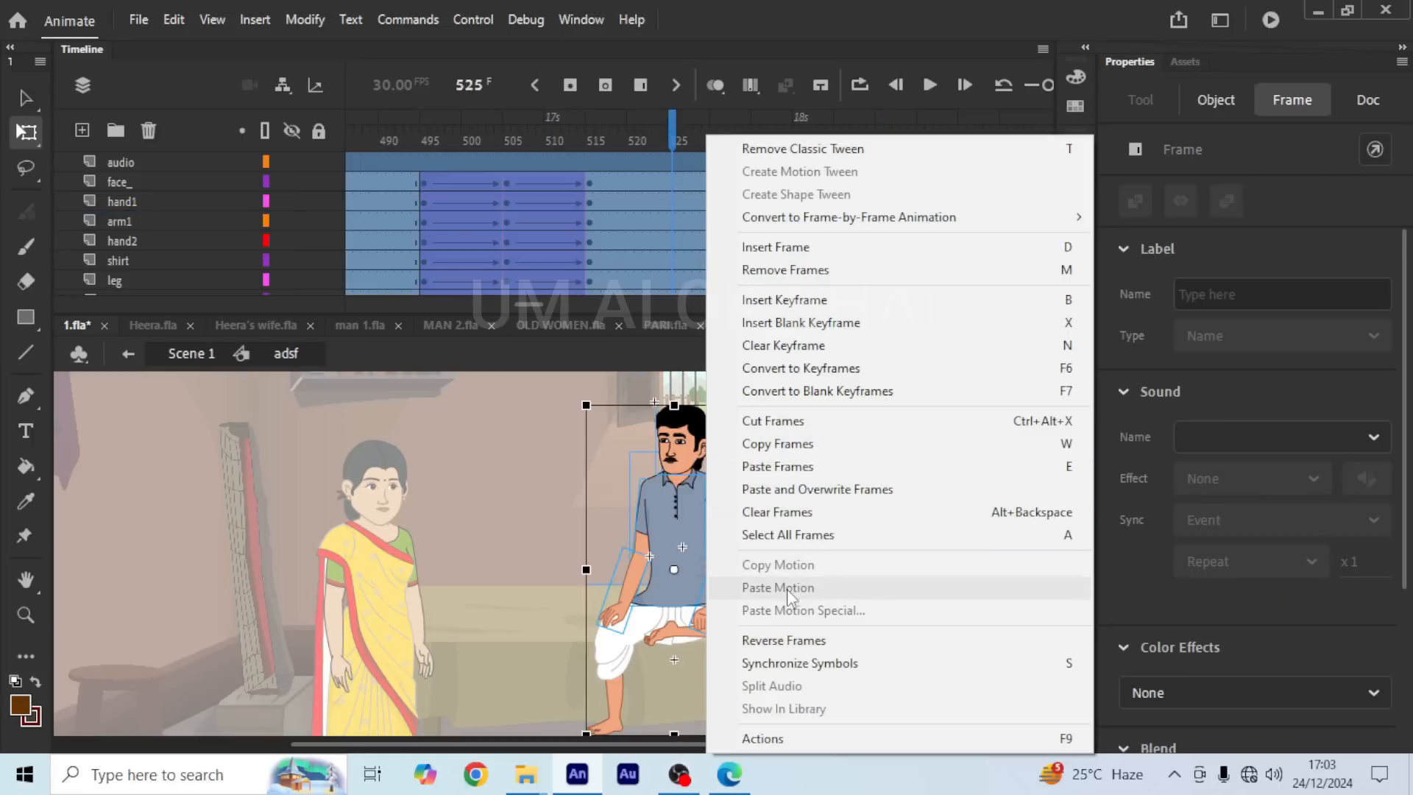
{"action": "left_click", "coordinate": [793, 664]}
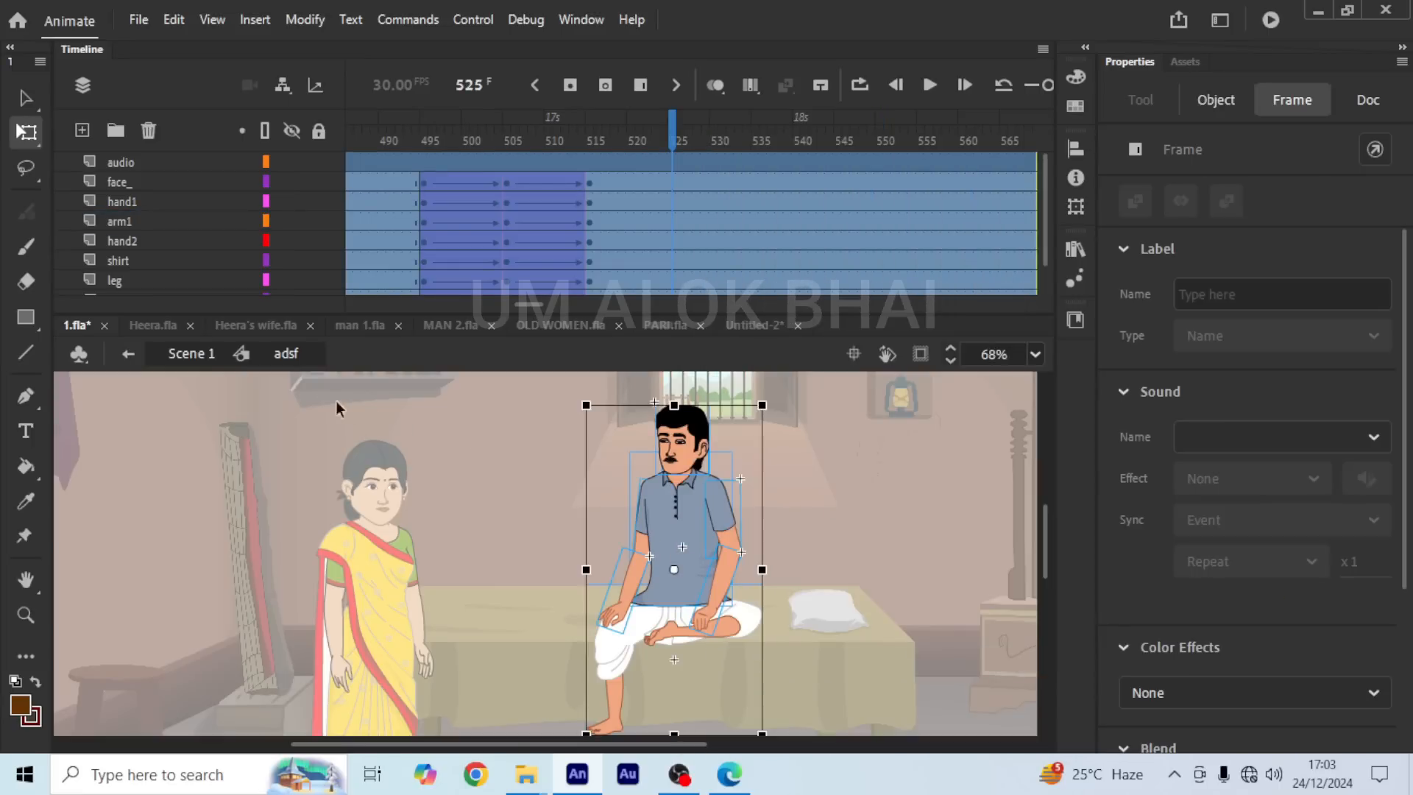
Step: Return to Scene 1 and remove the surplus frames from after frame 1351 through frame 1372 on all layers
{"action": "left_click", "coordinate": [185, 354]}
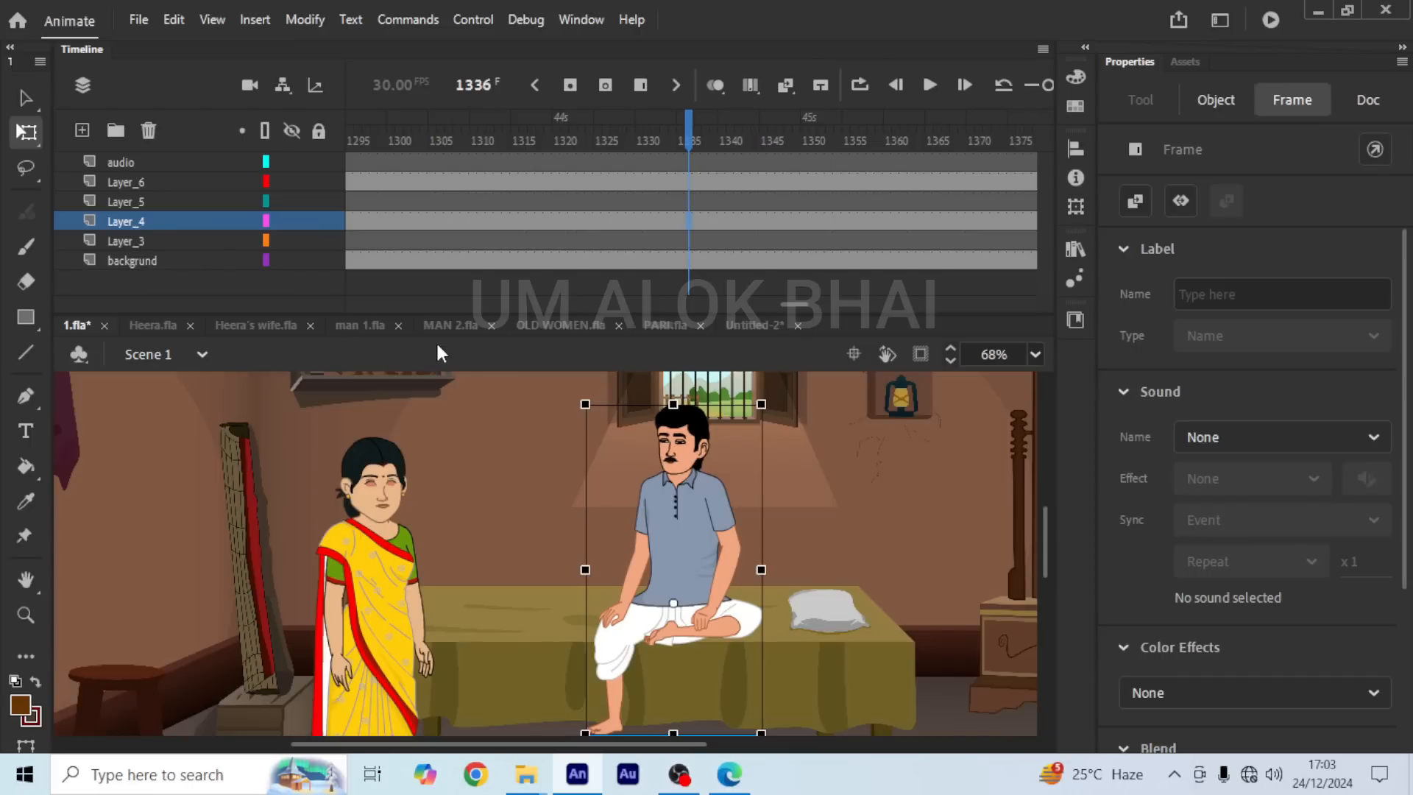
{"action": "scroll", "coordinate": [898, 244], "scroll_direction": "left", "scroll_amount": 1}
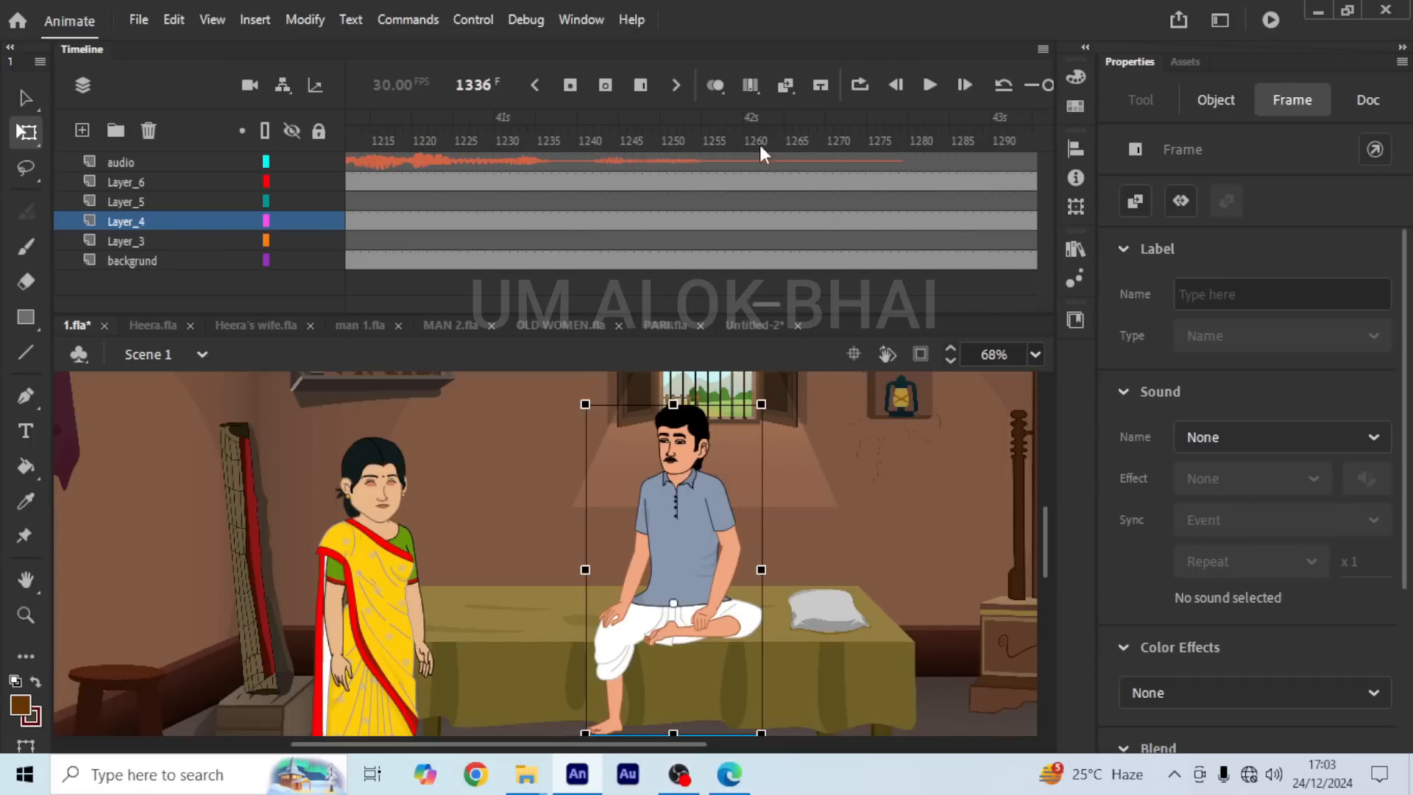
{"action": "scroll", "coordinate": [771, 301], "scroll_direction": "right", "scroll_amount": 2}
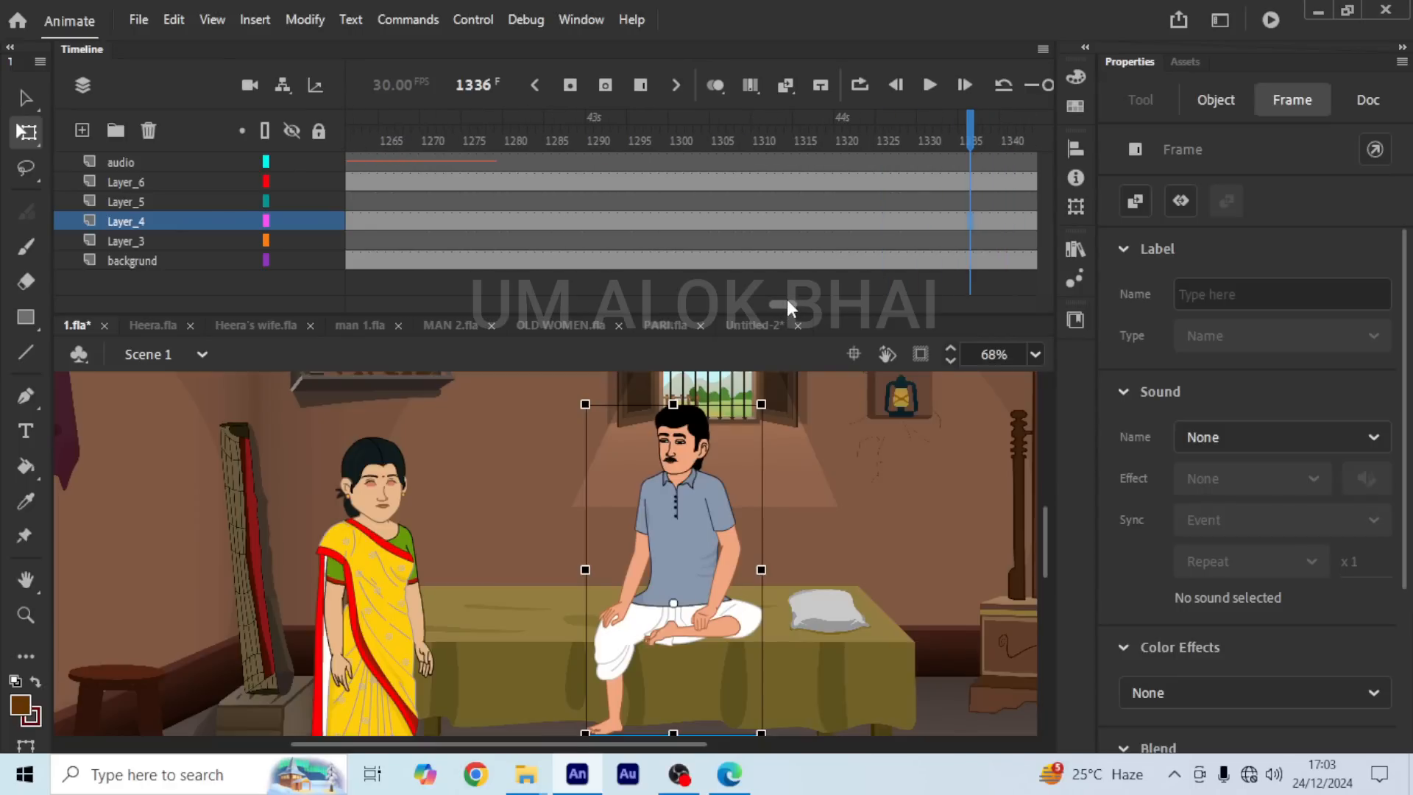
{"action": "scroll", "coordinate": [854, 160], "scroll_direction": "left", "scroll_amount": 3}
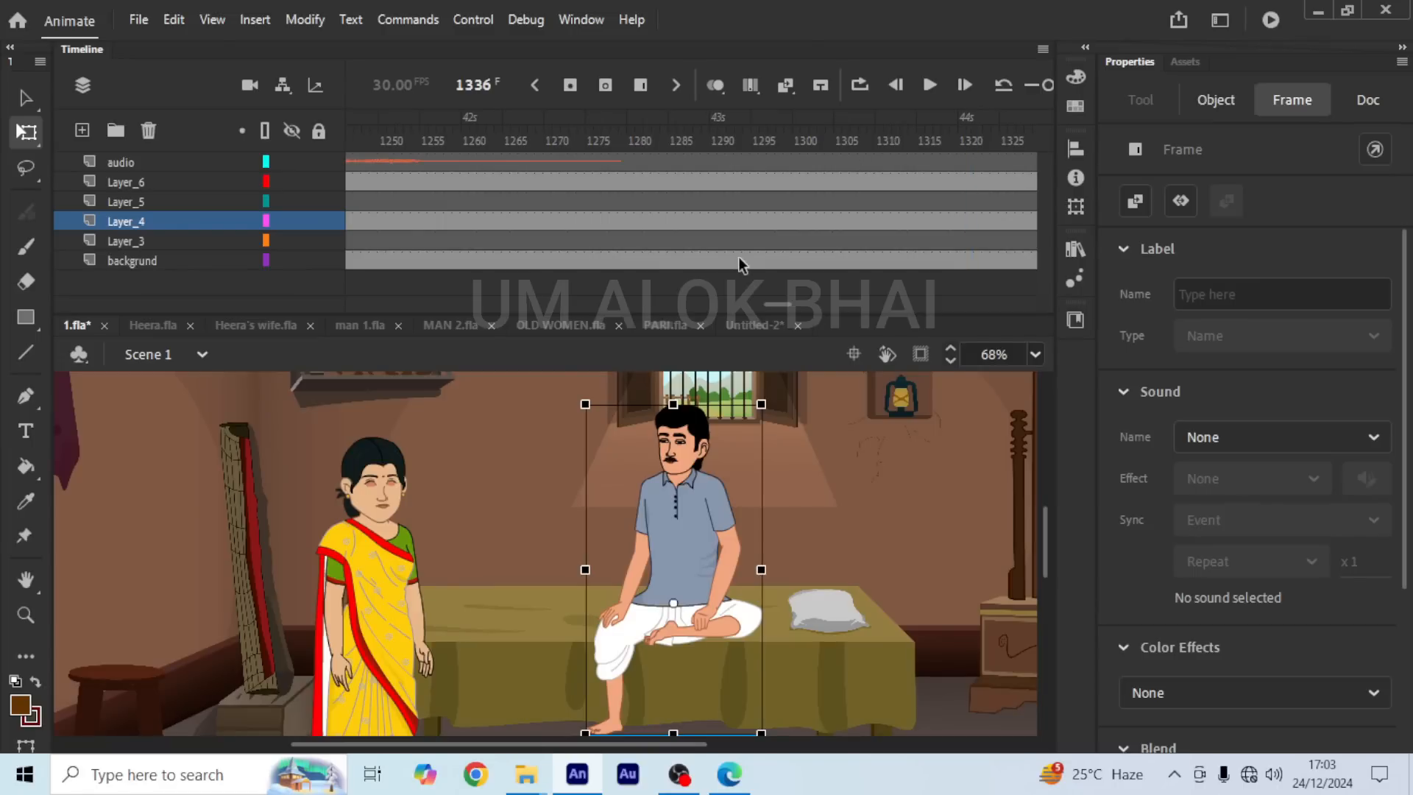
{"action": "scroll", "coordinate": [777, 299], "scroll_direction": "right", "scroll_amount": 5}
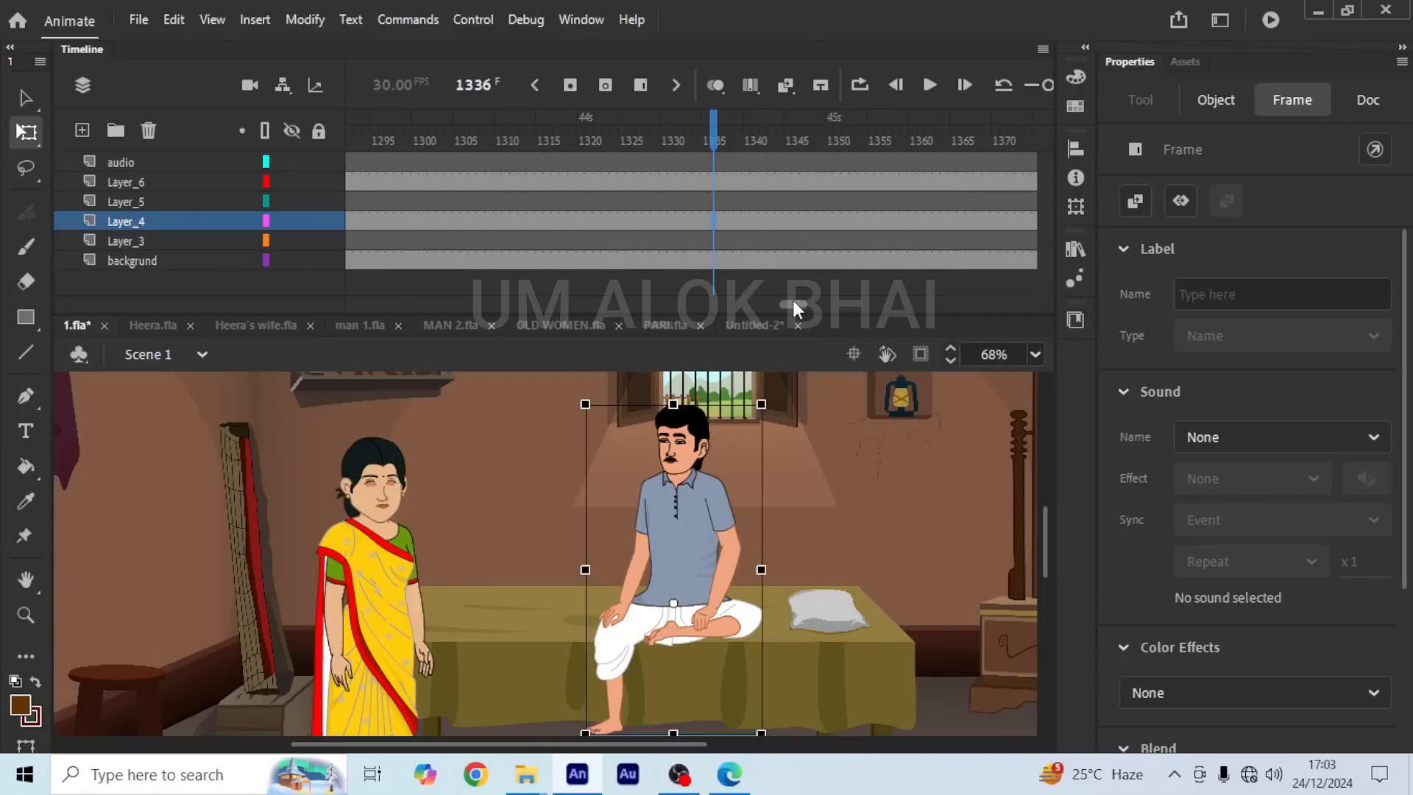
{"action": "left_click", "coordinate": [845, 155]}
{"action": "left_click_drag", "start_coordinate": [846, 166], "coordinate": [1014, 324]}
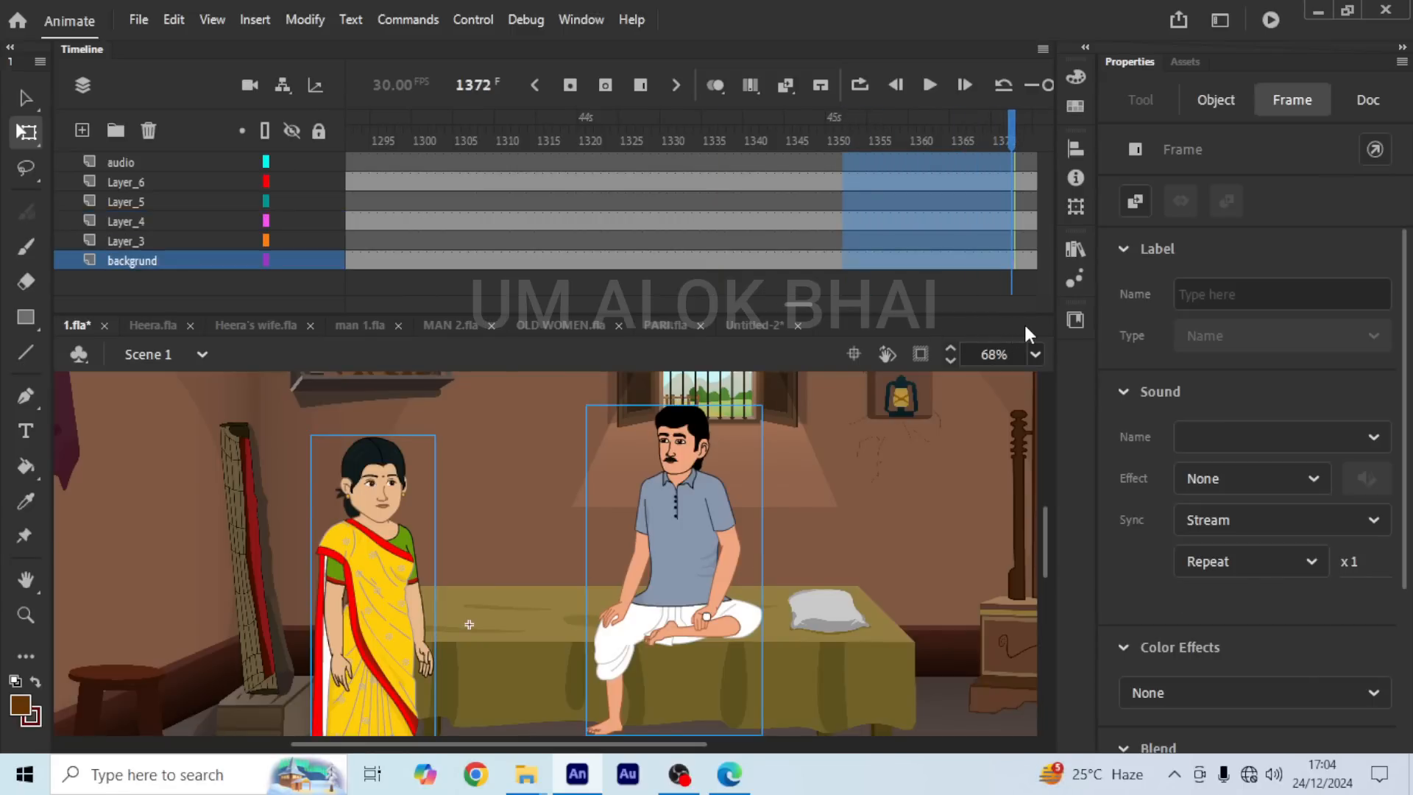
{"action": "key", "text": "shift+F5"}
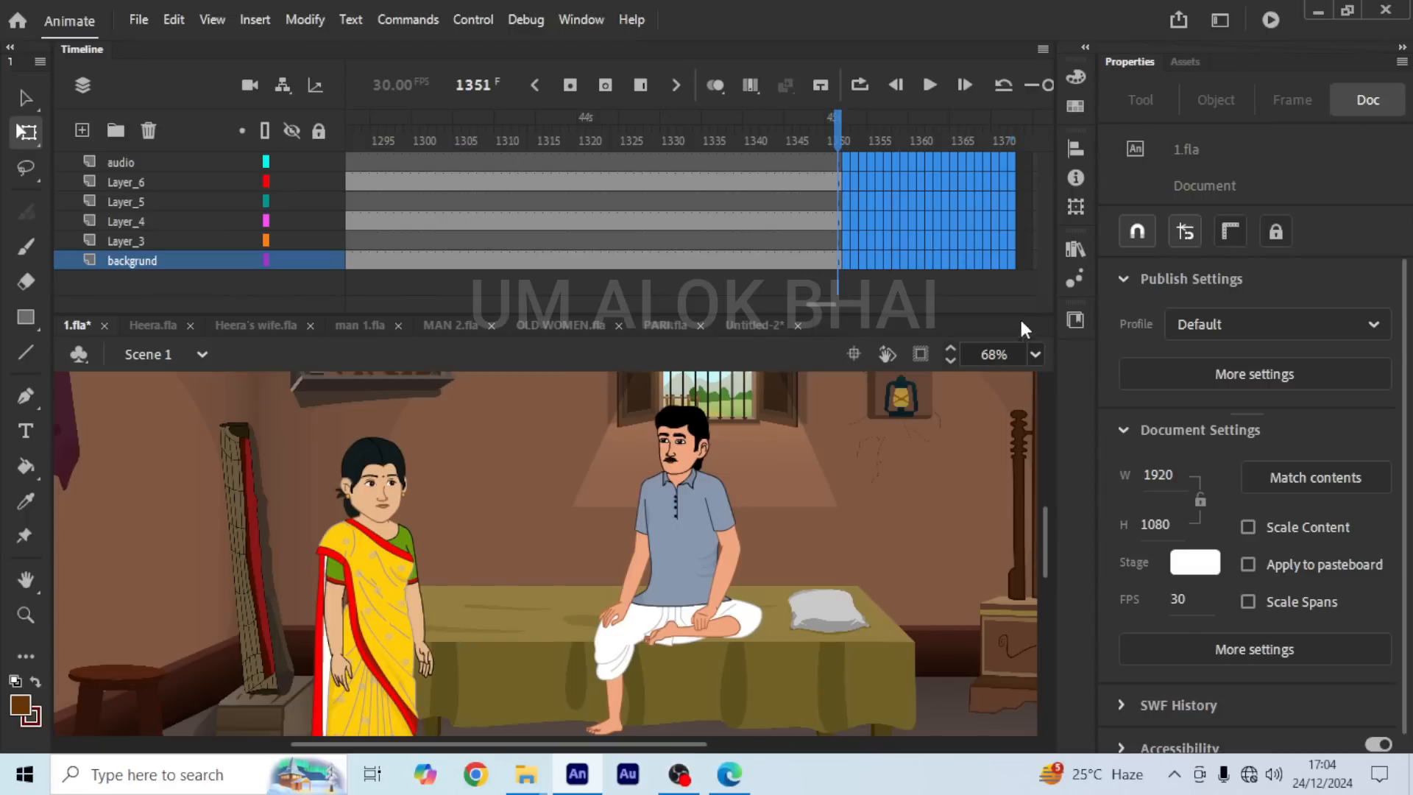
Step: Select all frames of Scene 1 and apply Synchronize Symbols
{"action": "left_click", "coordinate": [747, 202]}
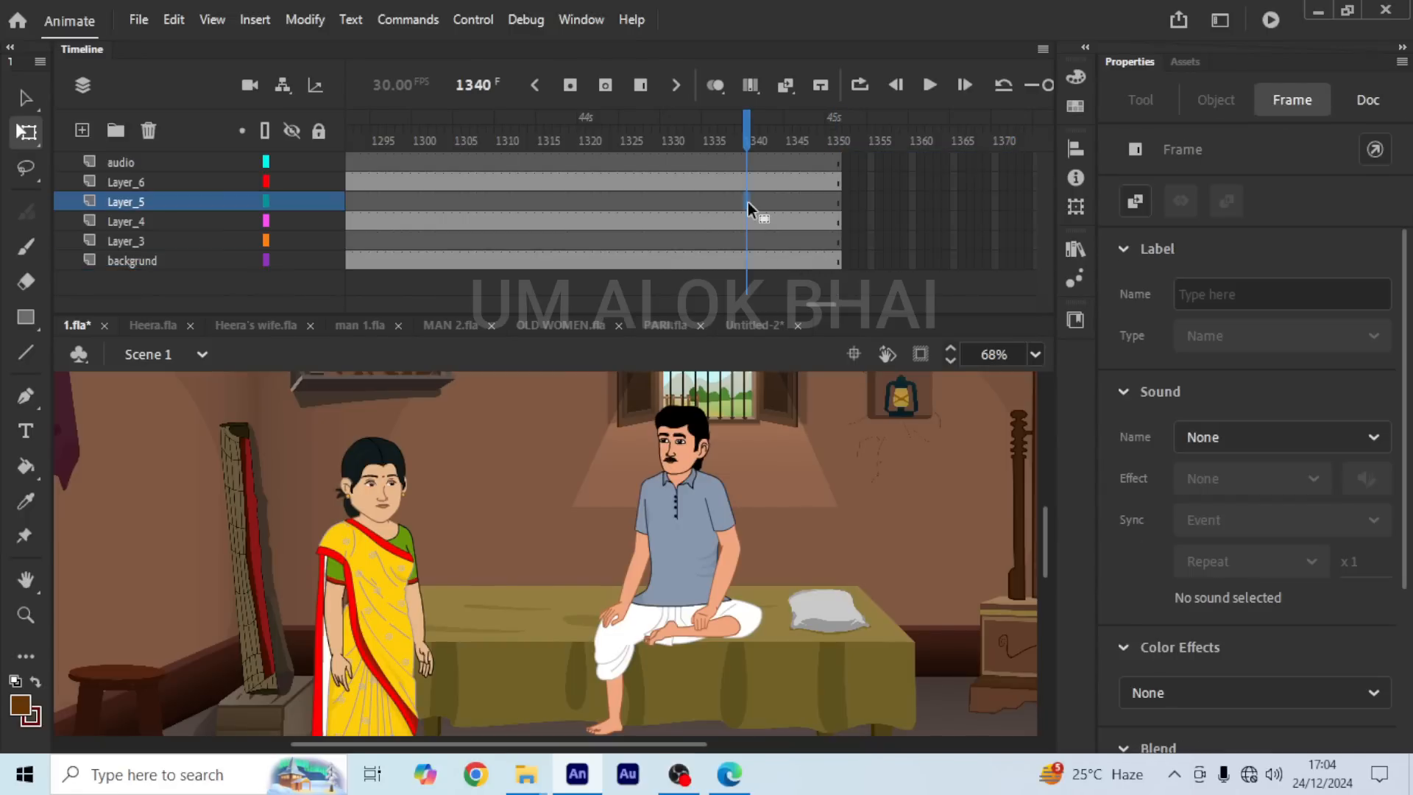
{"action": "right_click", "coordinate": [749, 203]}
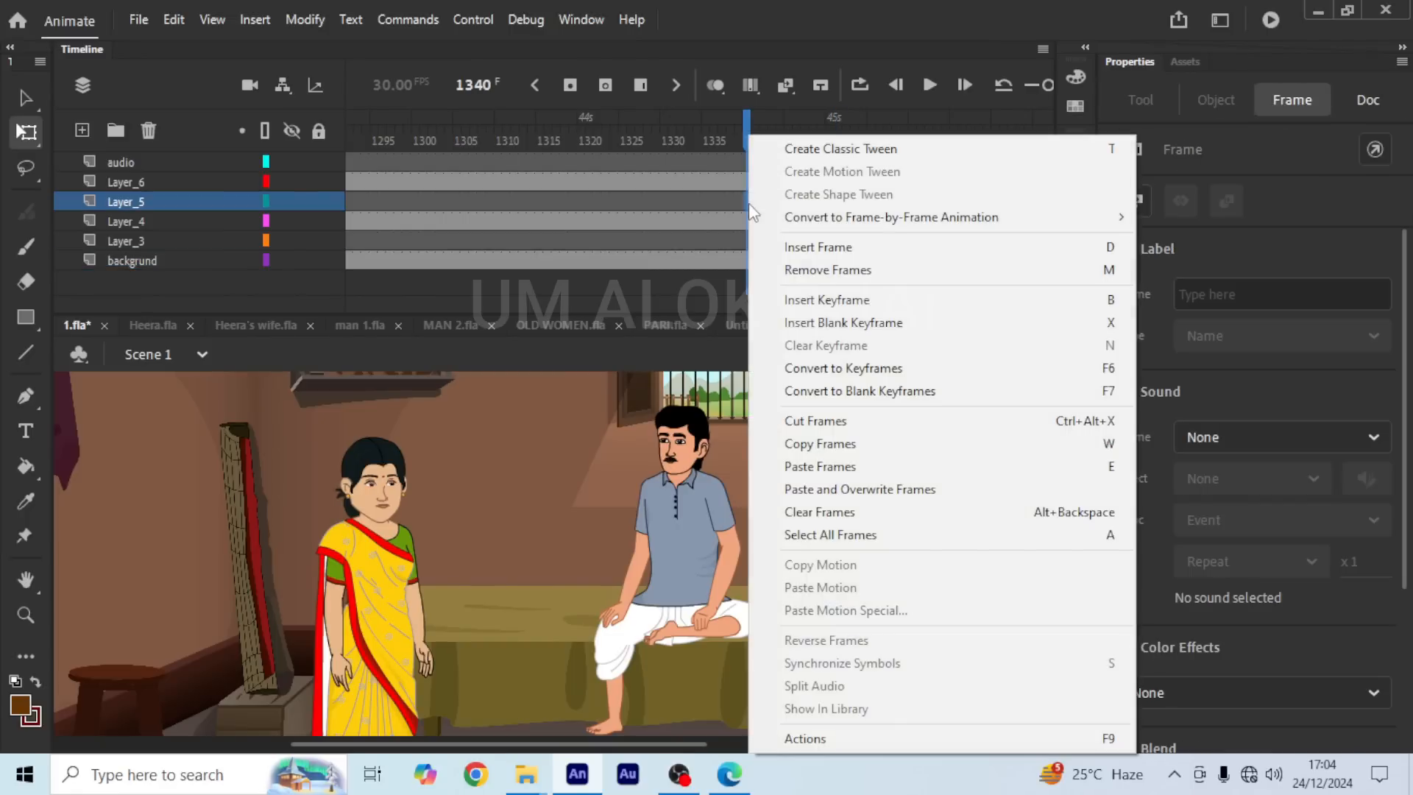
{"action": "left_click", "coordinate": [817, 535]}
{"action": "right_click", "coordinate": [721, 229]}
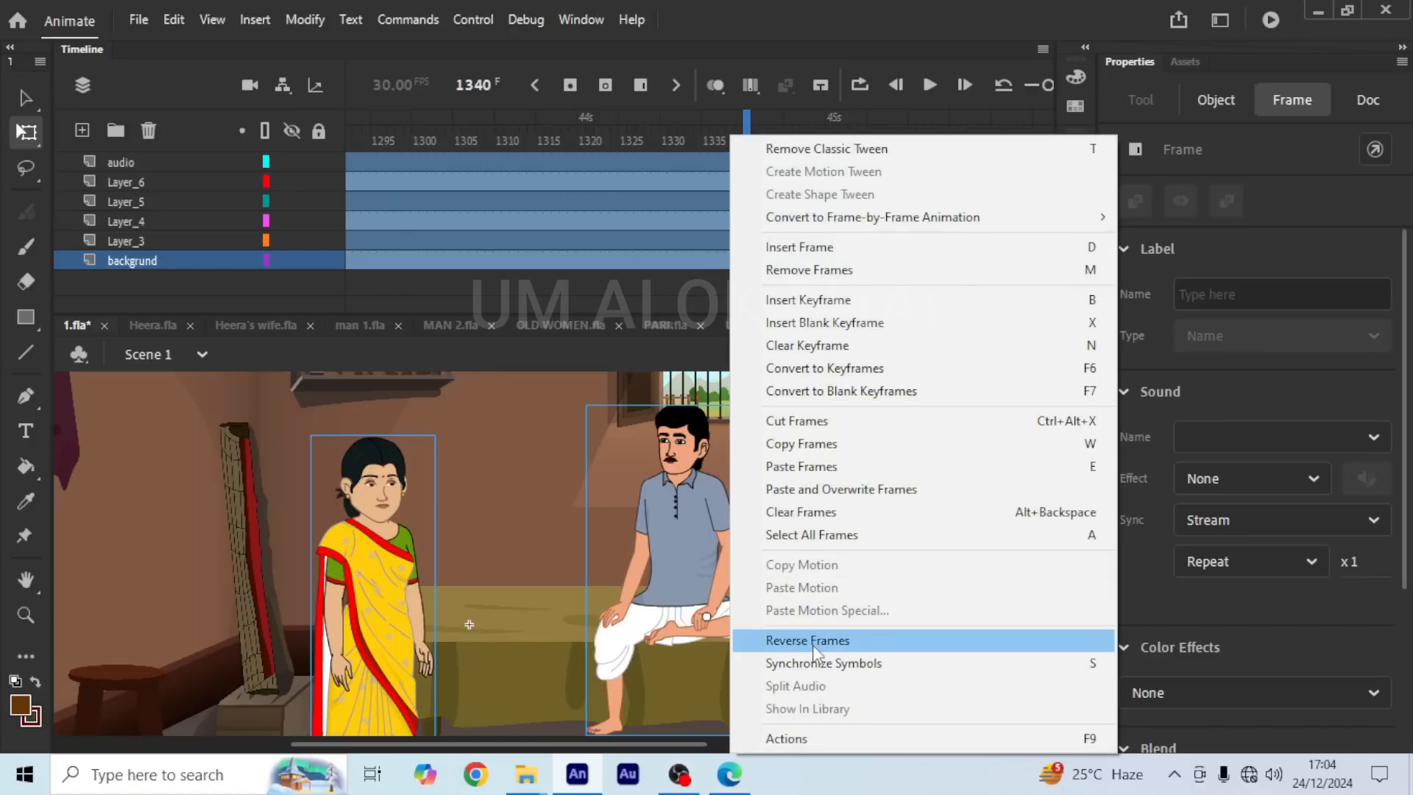
{"action": "left_click", "coordinate": [811, 665]}
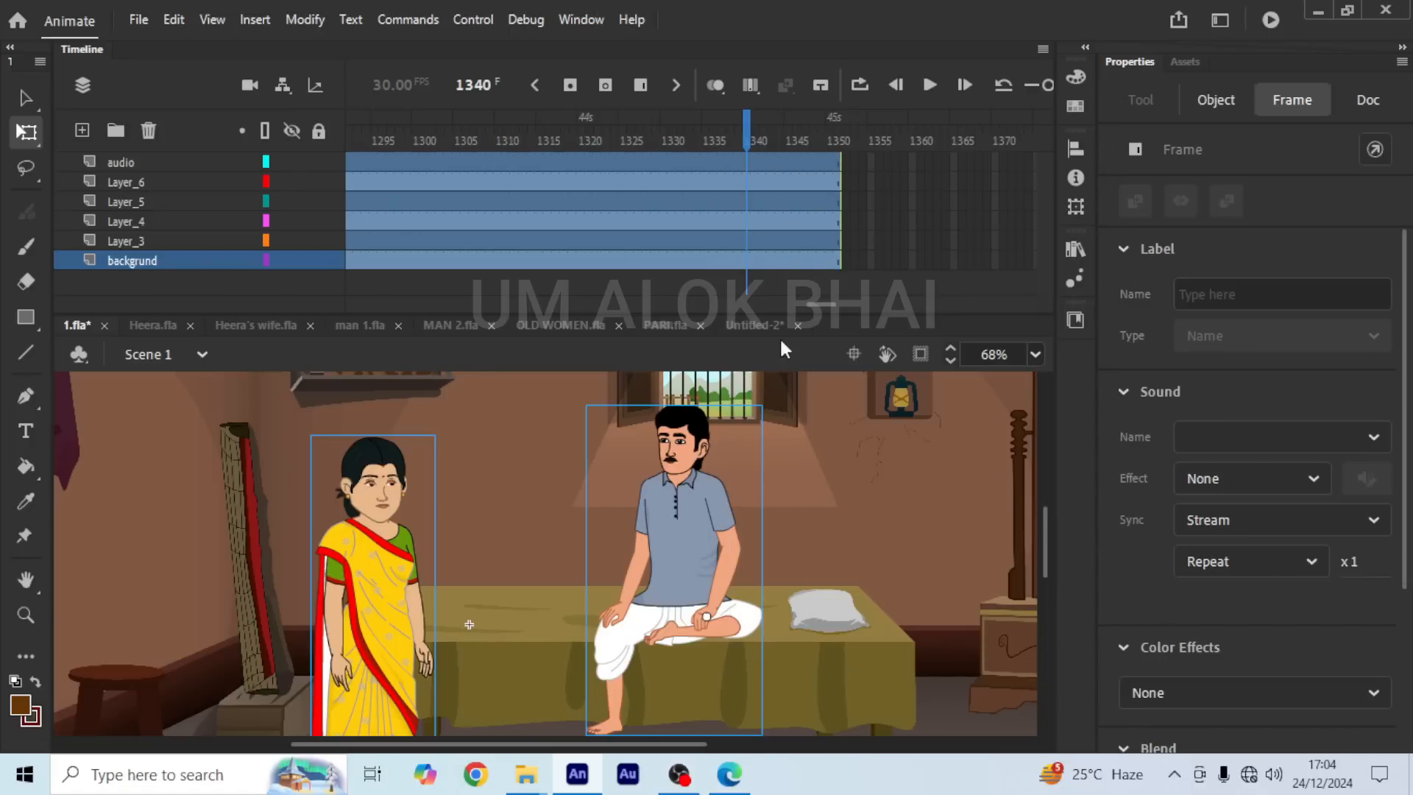
Step: Add a camera to Scene 1 and zoom it to 195% at frame 1
{"action": "left_click_drag", "start_coordinate": [830, 307], "coordinate": [724, 305]}
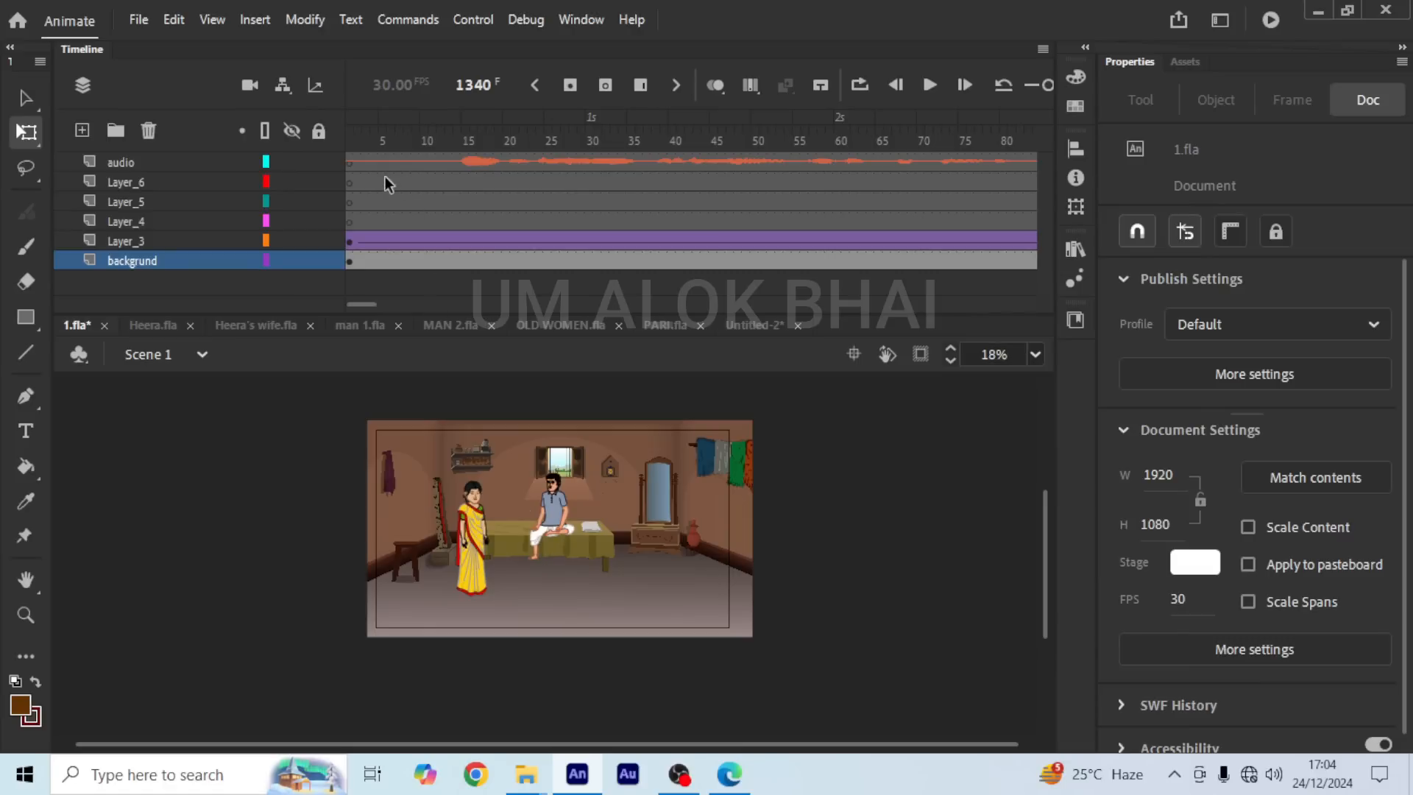
{"action": "left_click", "coordinate": [248, 86]}
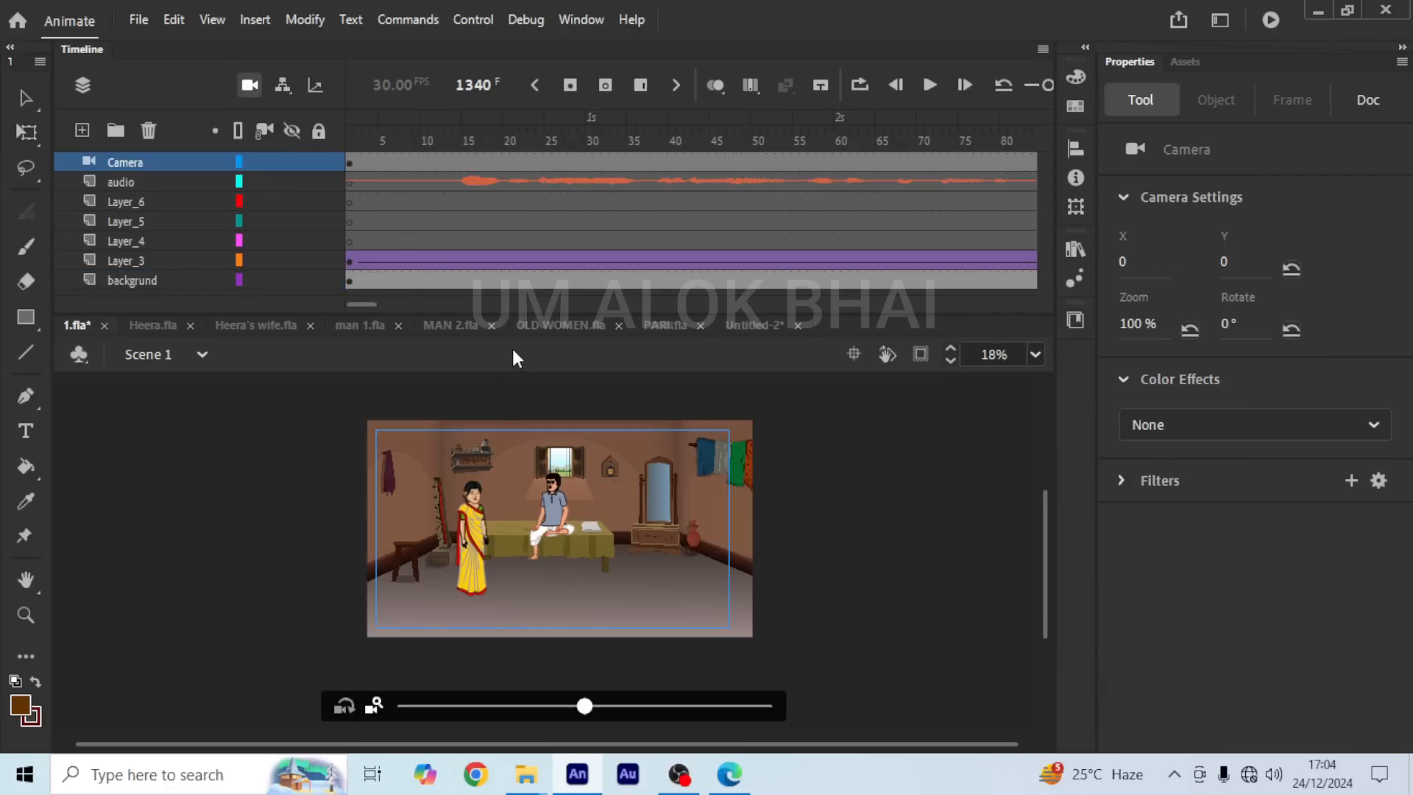
{"action": "left_click", "coordinate": [348, 137]}
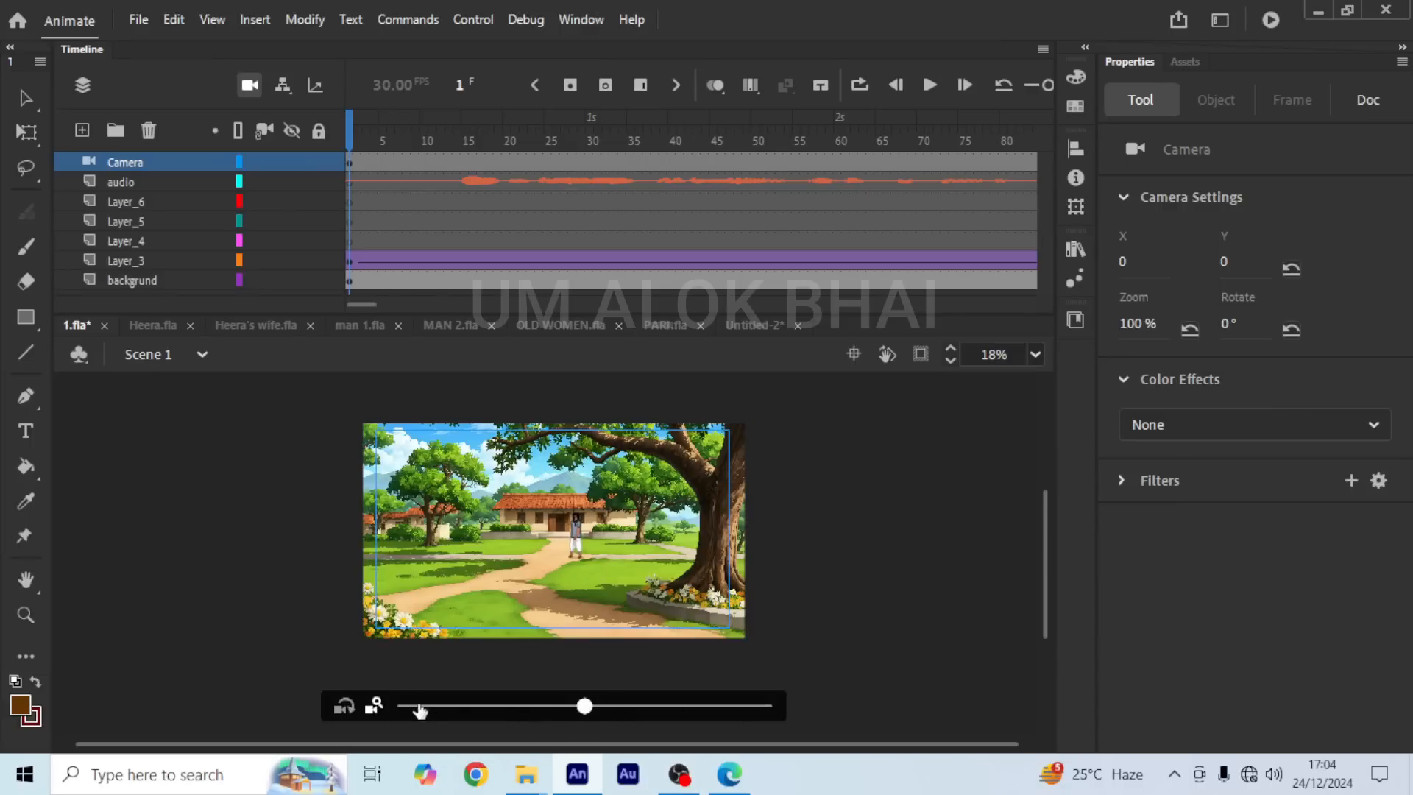
{"action": "left_click_drag", "start_coordinate": [584, 707], "coordinate": [766, 710]}
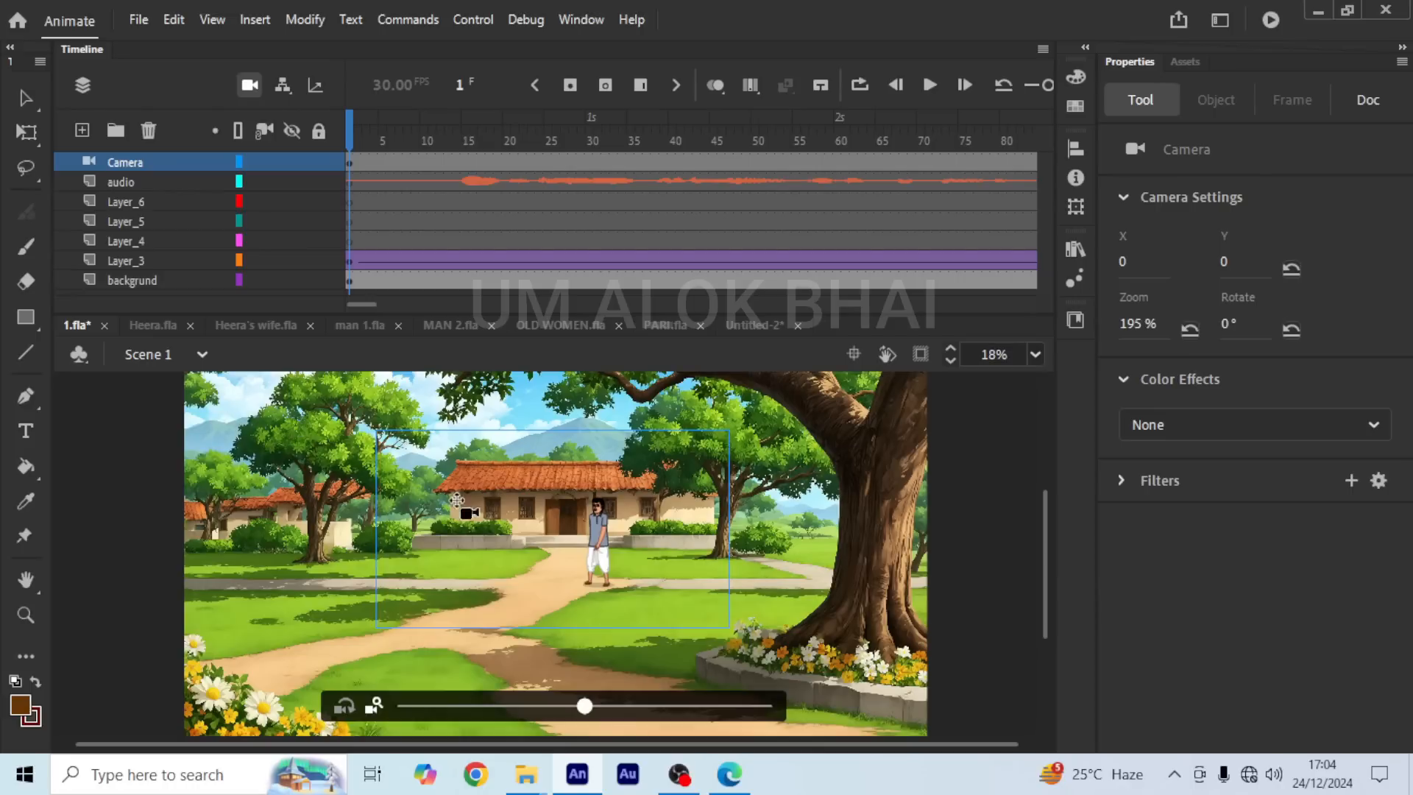
Step: Clip the content outside the stage and reframe the frame 1 camera to 248% zoom at X 220, Y -28
{"action": "left_click", "coordinate": [920, 354]}
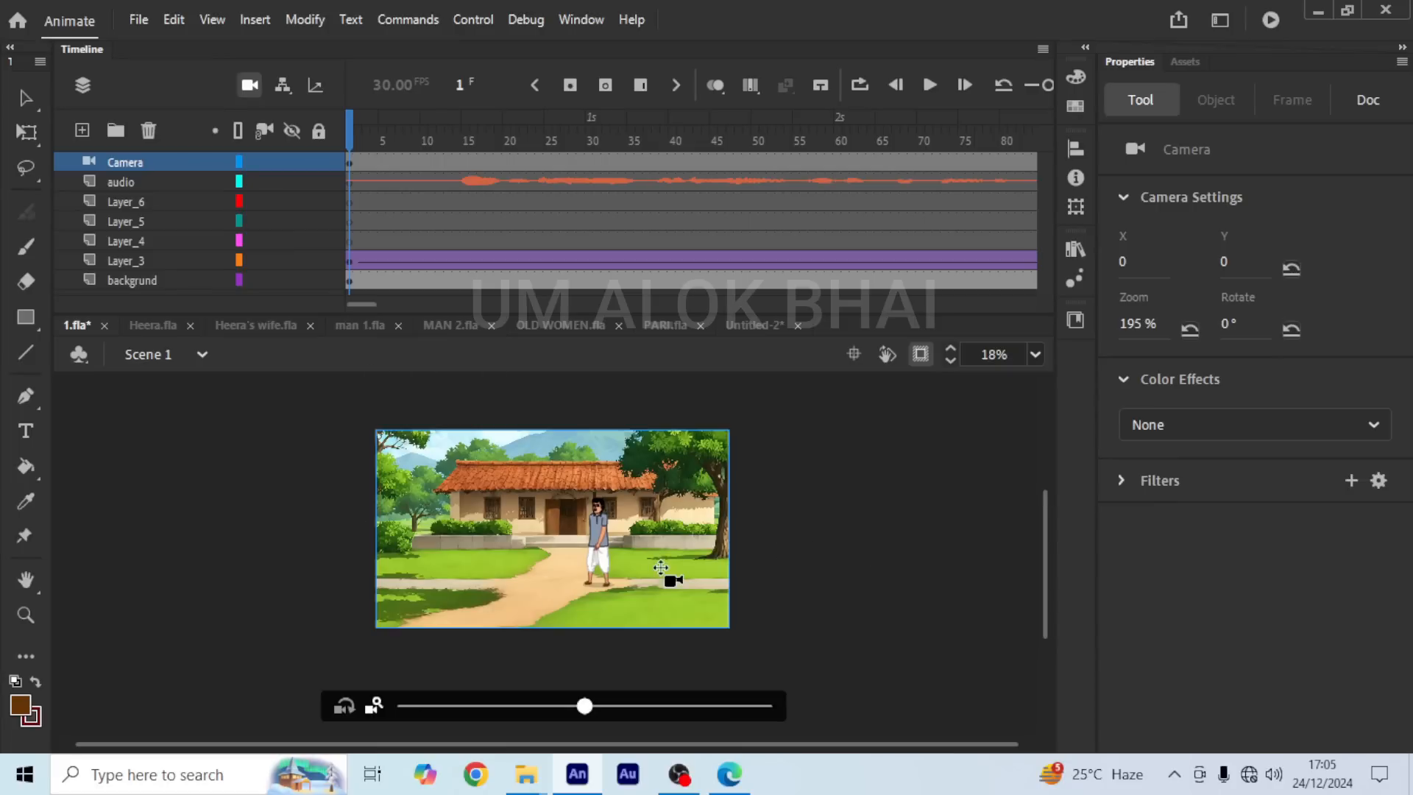
{"action": "left_click_drag", "start_coordinate": [692, 699], "coordinate": [666, 701]}
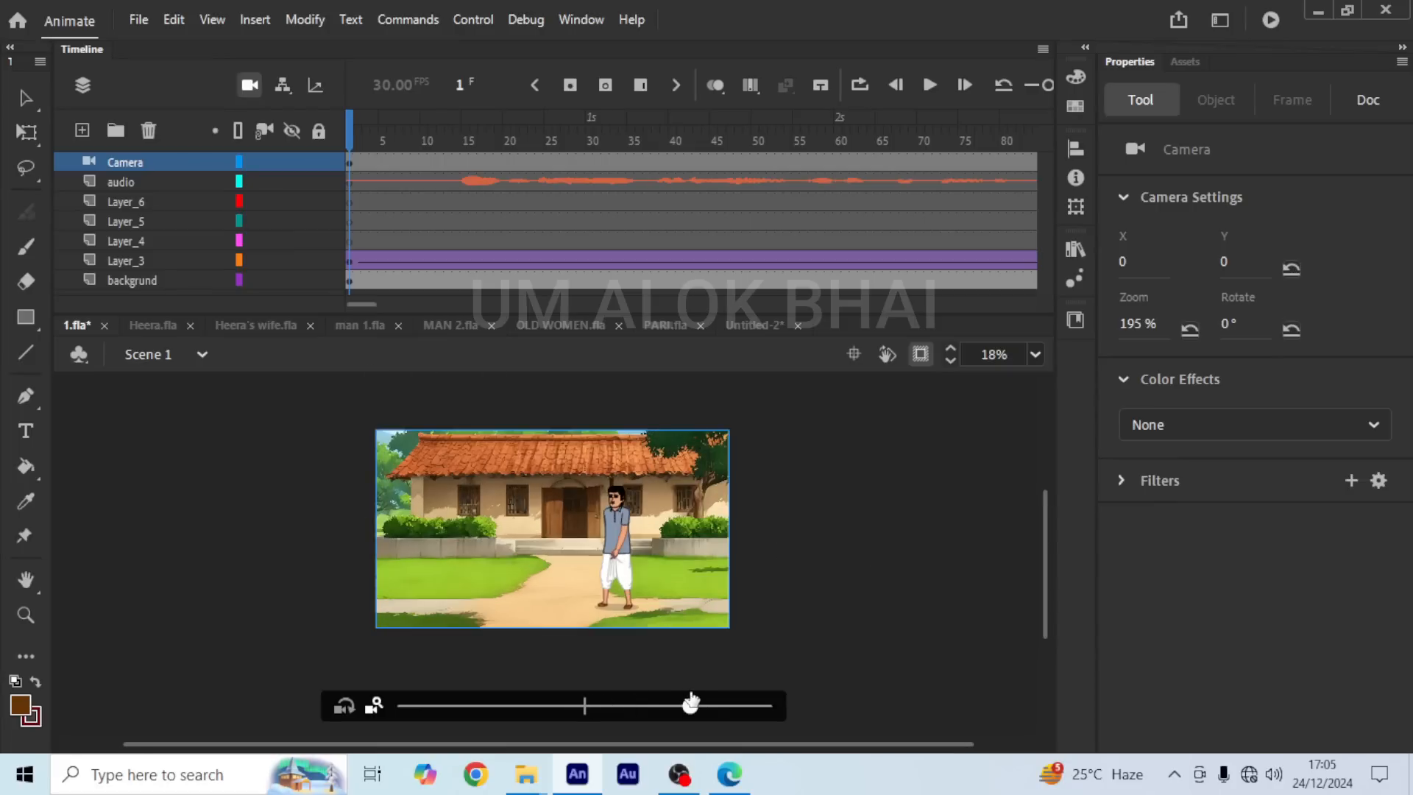
{"action": "left_click_drag", "start_coordinate": [610, 558], "coordinate": [571, 557]}
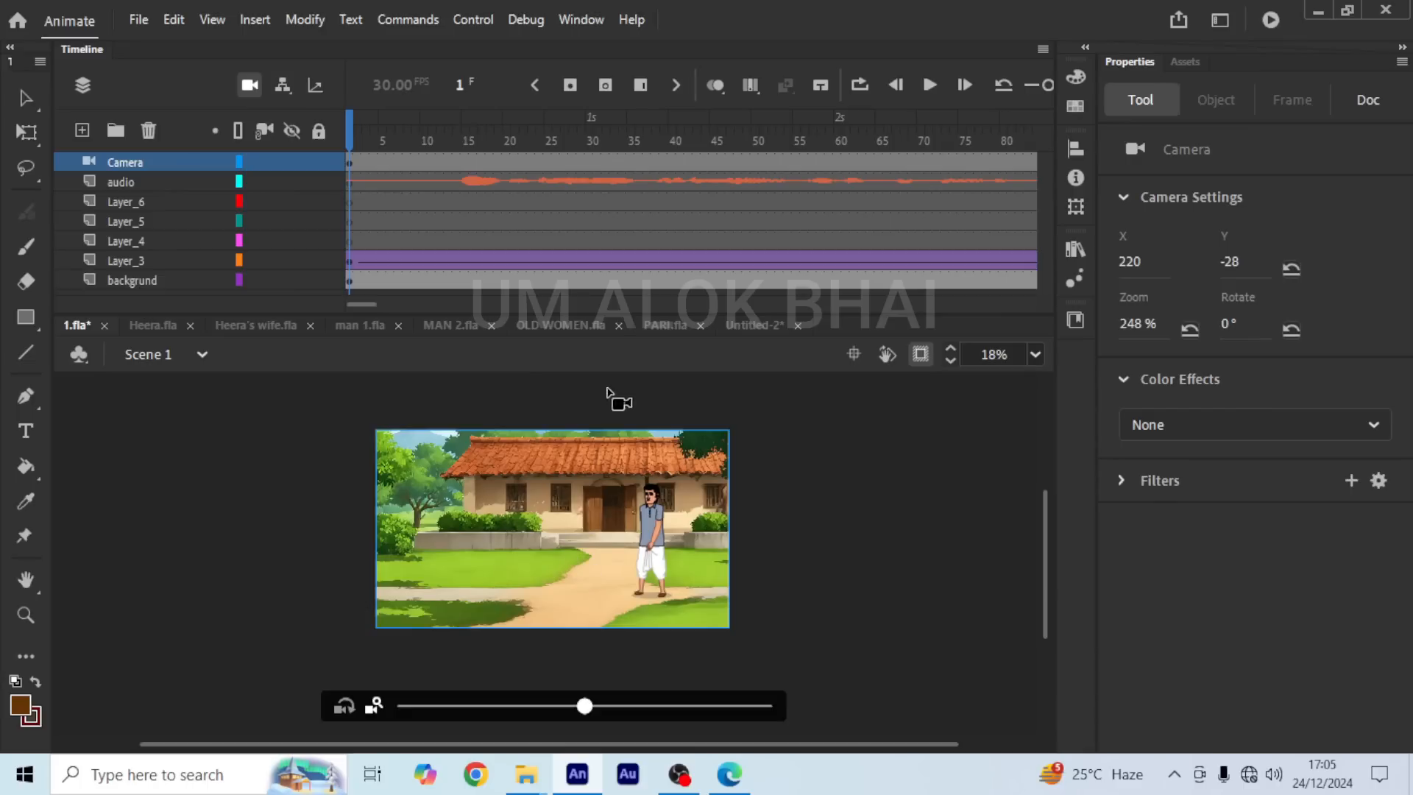
Step: Play the opening outdoor shot to its end and insert a camera keyframe at frame 151
{"action": "left_click", "coordinate": [928, 86]}
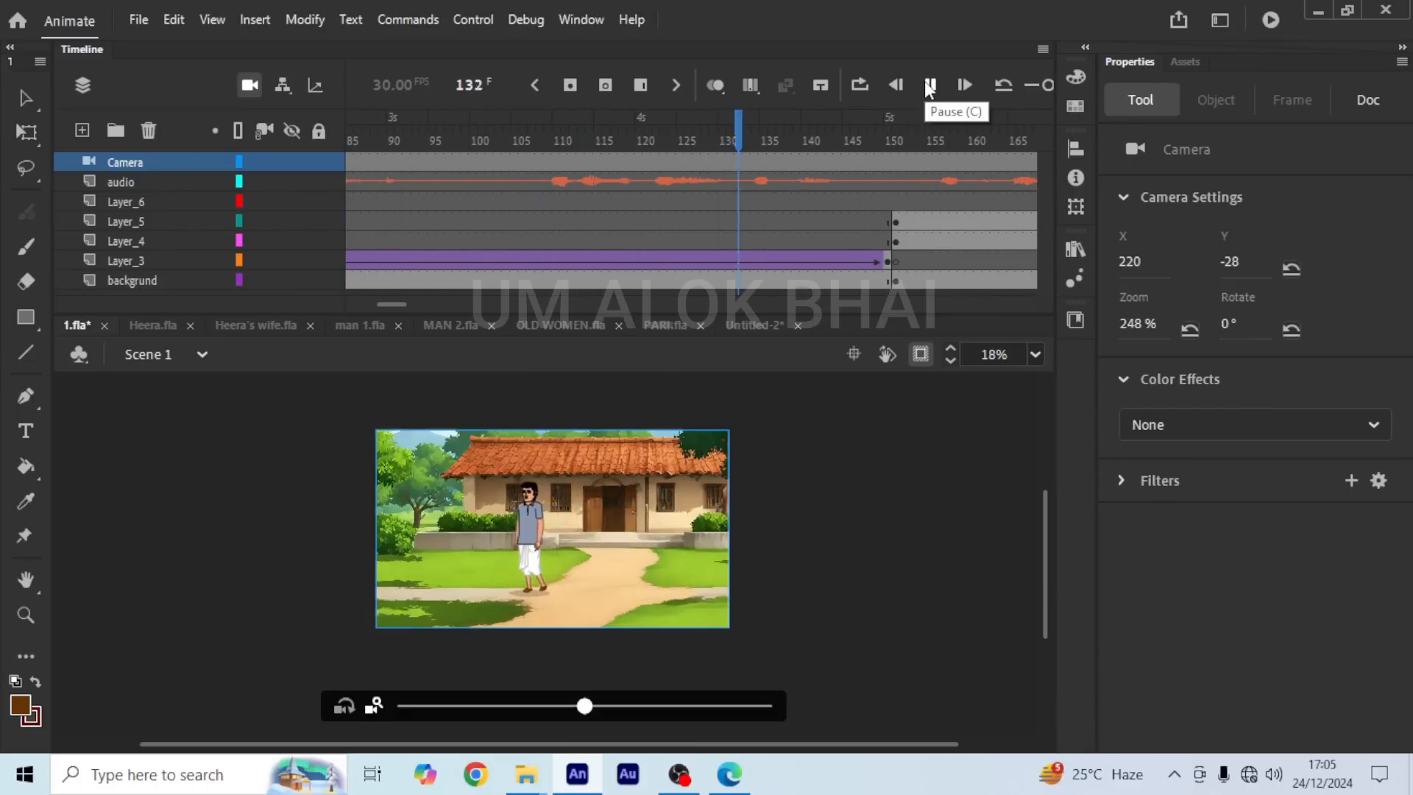
{"action": "left_click", "coordinate": [929, 85]}
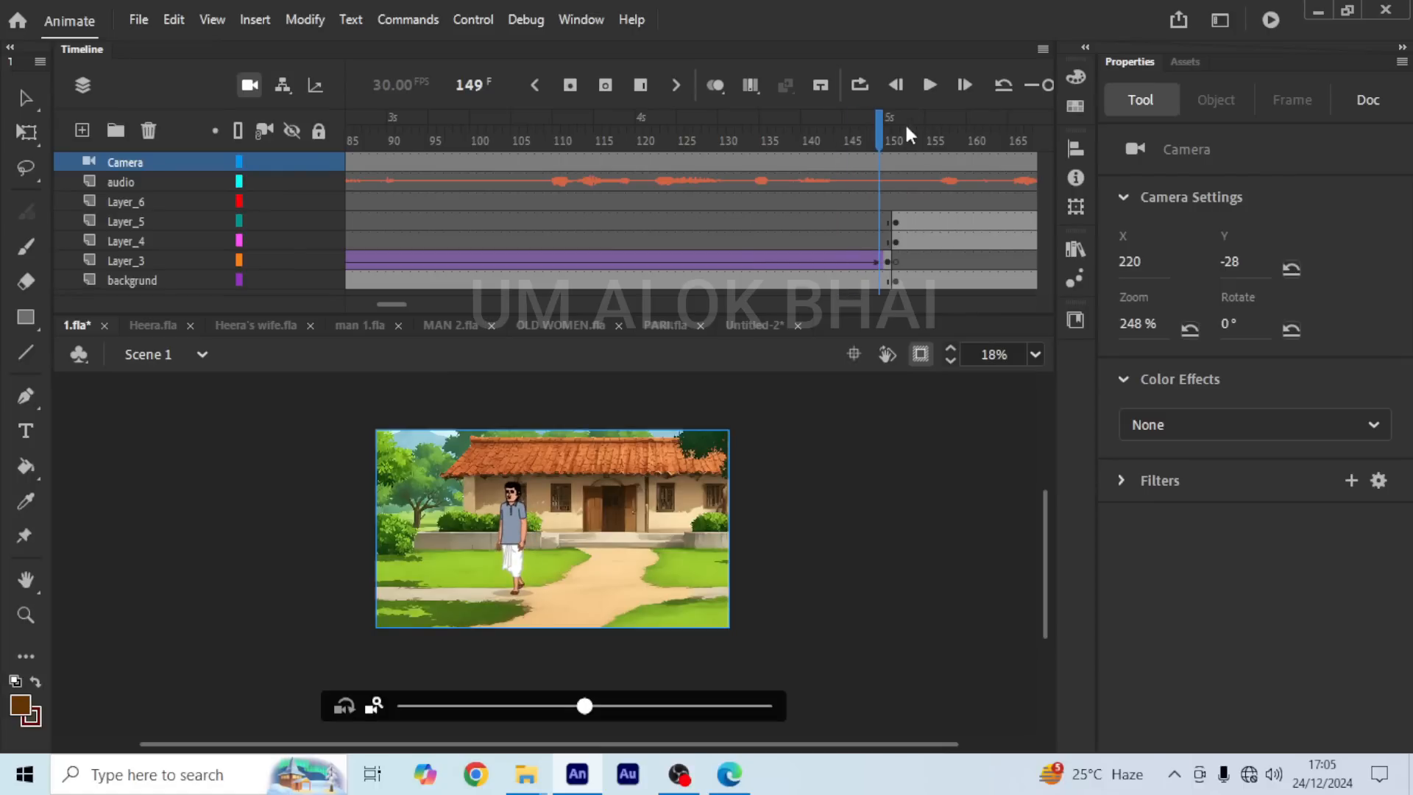
{"action": "left_click", "coordinate": [895, 164]}
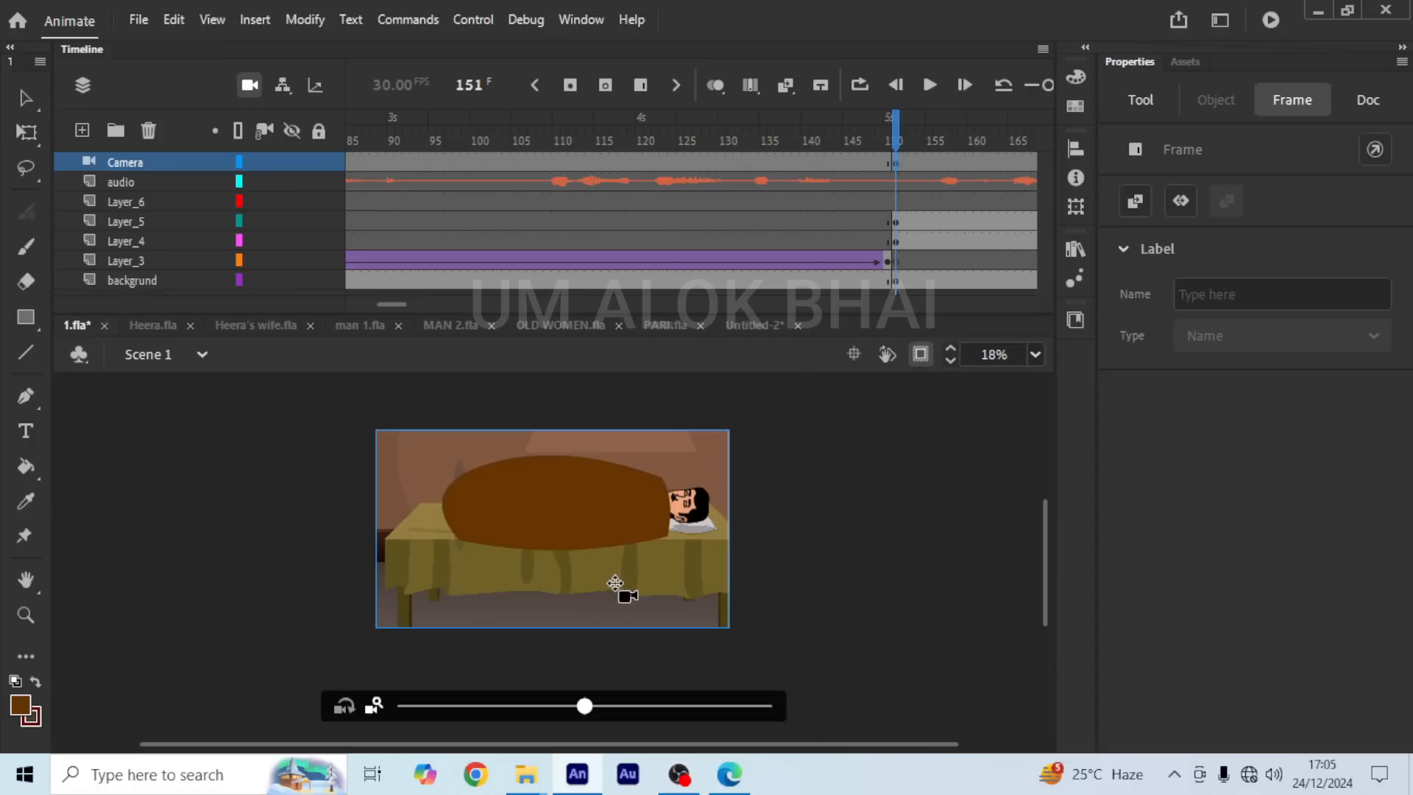
Step: Zoom the frame 151 camera to 624% and pan it to X -928, Y 331, framing the sleeping man's face
{"action": "left_click_drag", "start_coordinate": [584, 707], "coordinate": [659, 692]}
{"action": "left_click_drag", "start_coordinate": [632, 526], "coordinate": [773, 479]}
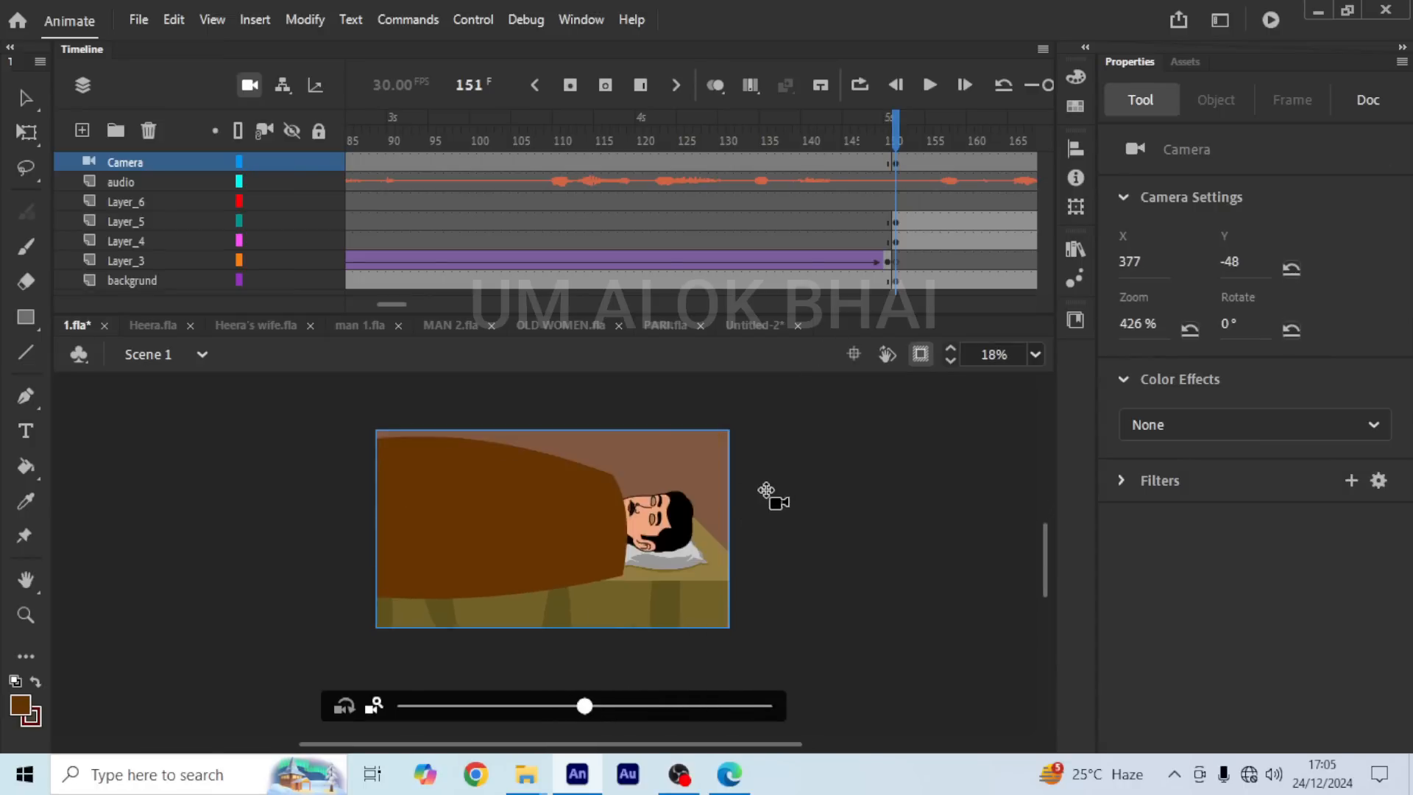
{"action": "left_click_drag", "start_coordinate": [584, 707], "coordinate": [702, 704]}
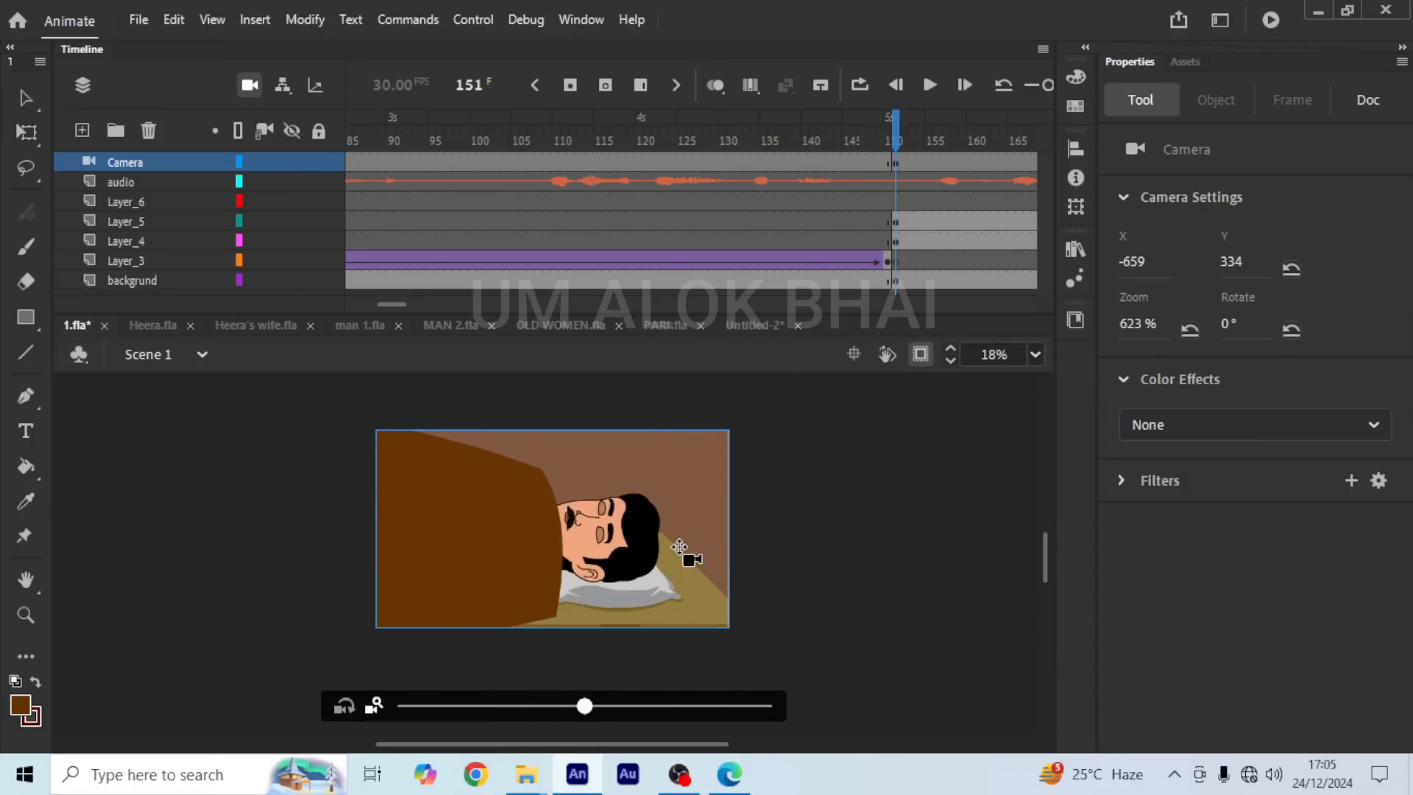
{"action": "left_click_drag", "start_coordinate": [679, 547], "coordinate": [684, 555]}
{"action": "left_click_drag", "start_coordinate": [579, 486], "coordinate": [719, 510]}
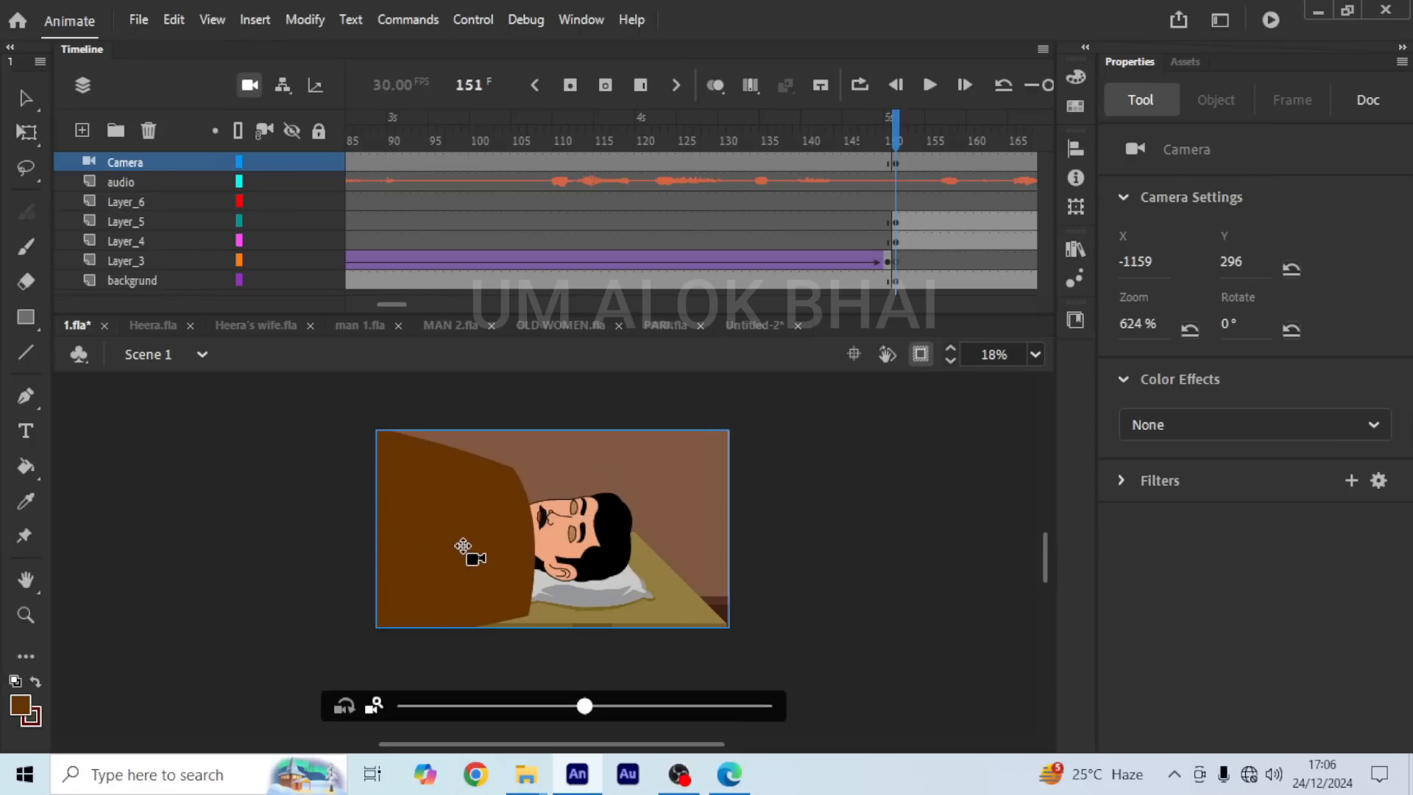
{"action": "left_click_drag", "start_coordinate": [462, 545], "coordinate": [395, 552]}
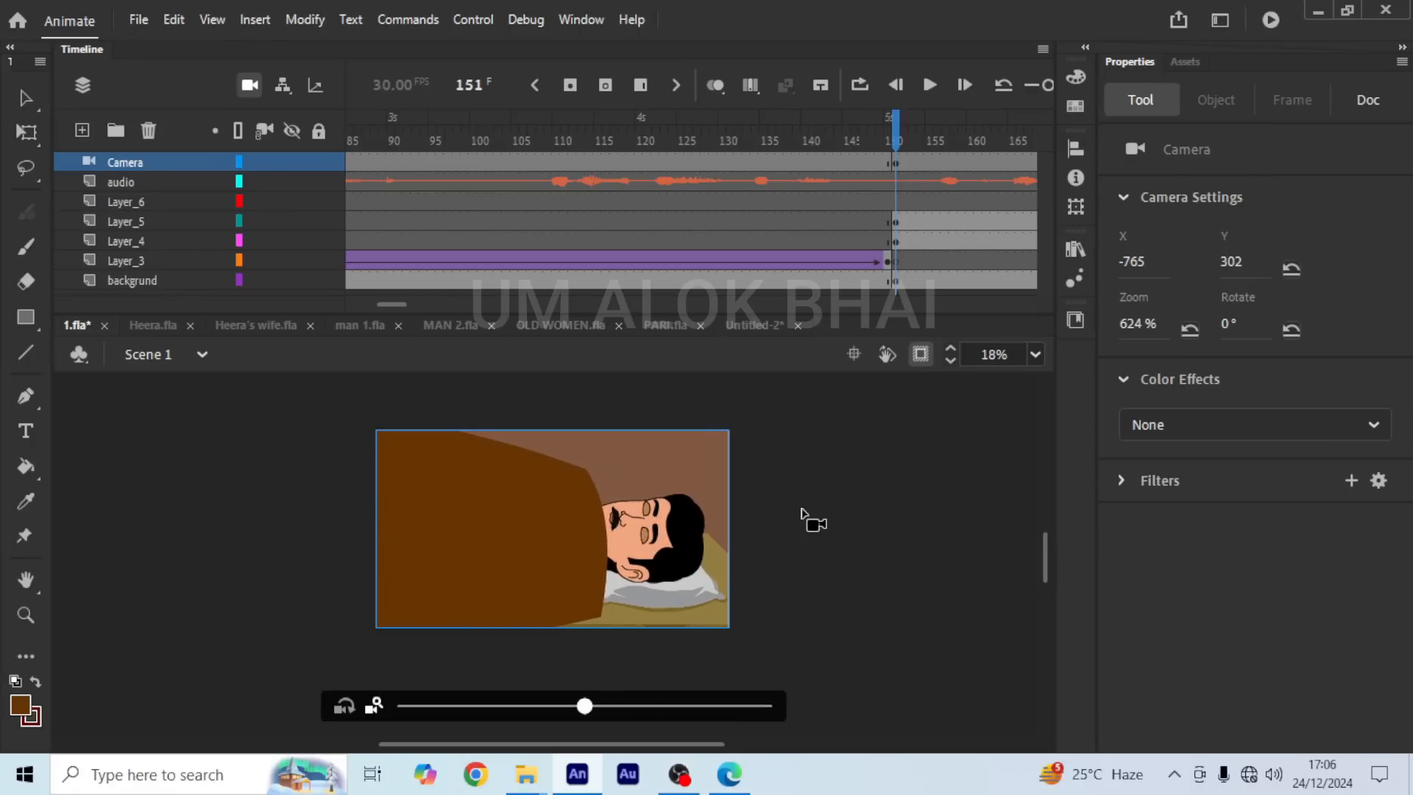
{"action": "left_click_drag", "start_coordinate": [567, 527], "coordinate": [538, 520]}
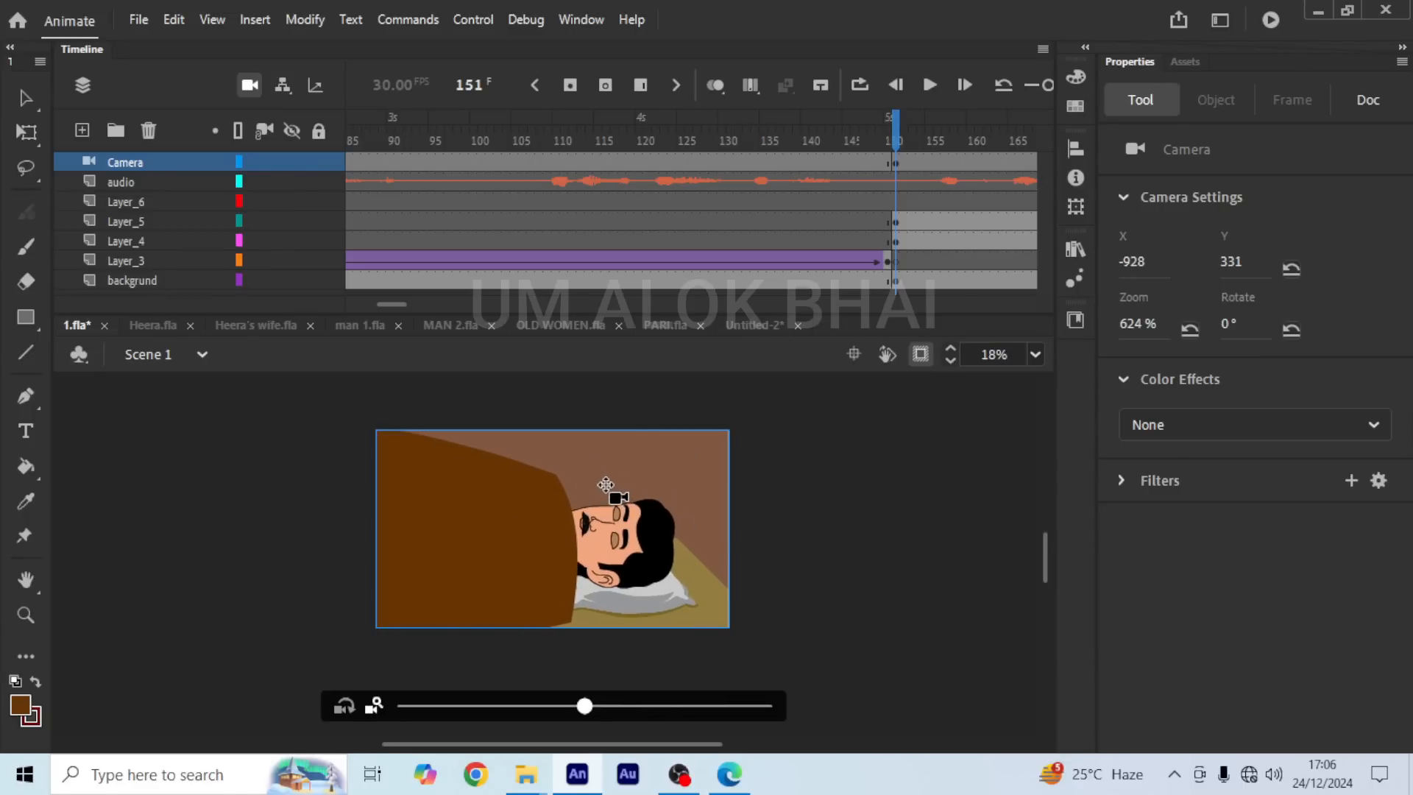
Step: Insert a camera keyframe at frame 308 and zoom out from the sleeping man to 360% at X -534, Y 192
{"action": "left_click", "coordinate": [930, 84]}
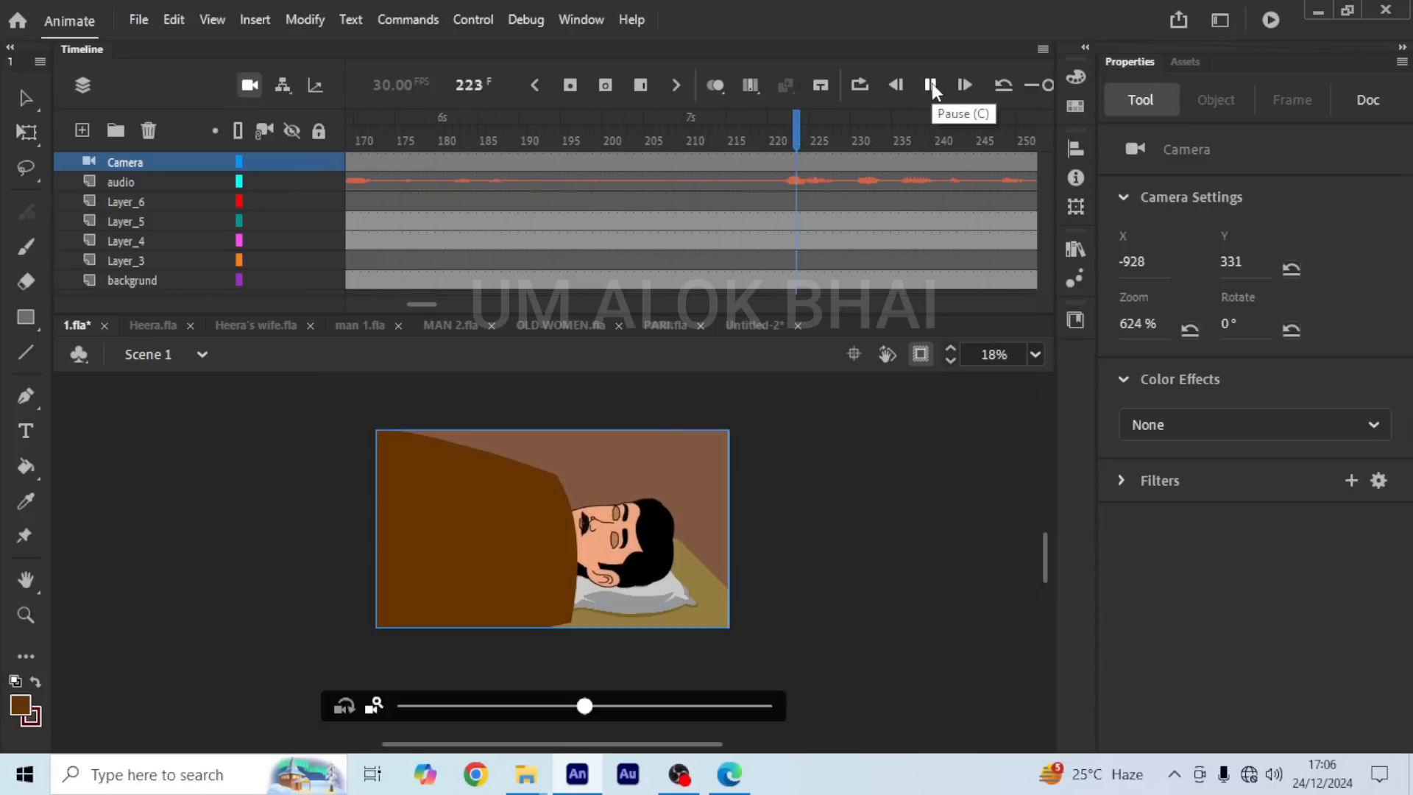
{"action": "left_click", "coordinate": [589, 171]}
{"action": "left_click", "coordinate": [702, 164]}
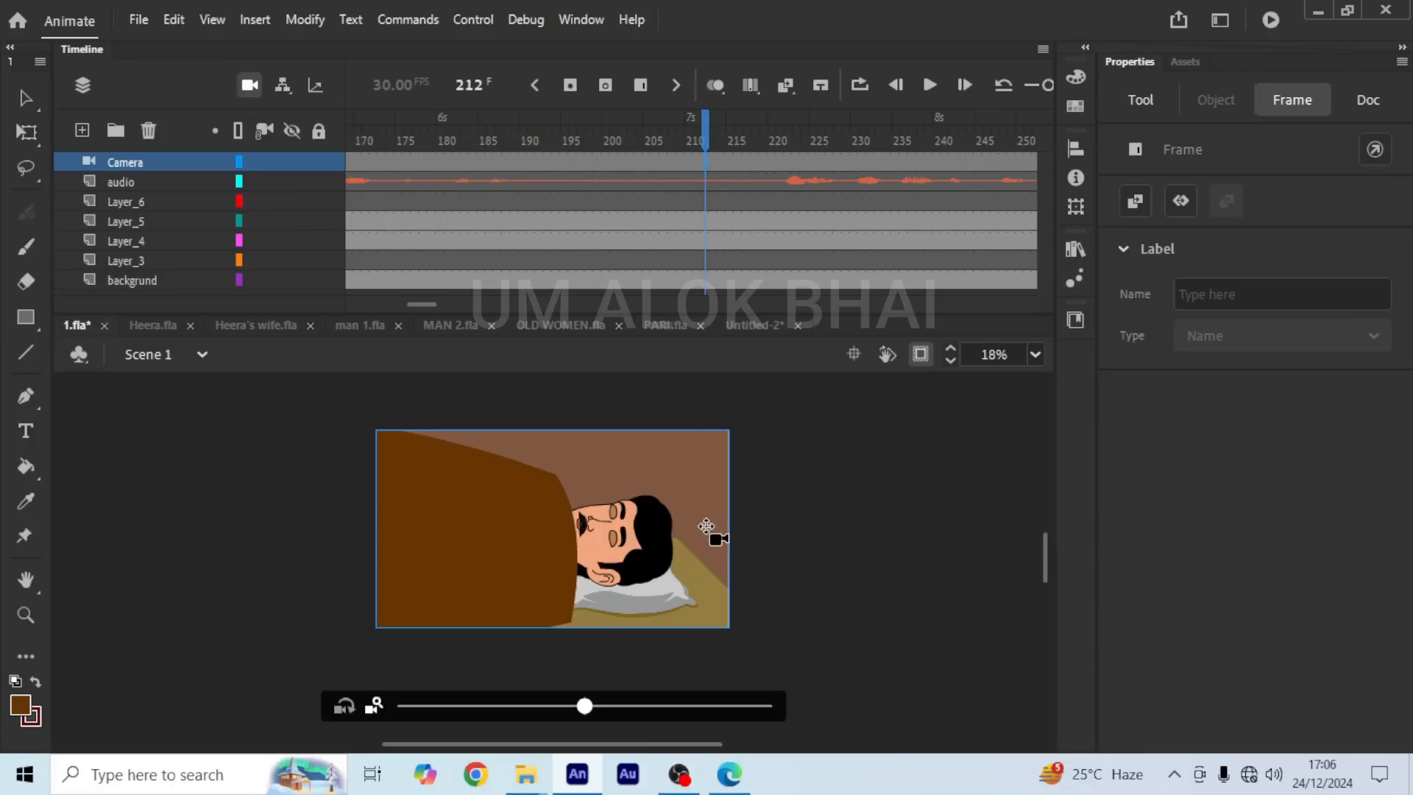
{"action": "left_click", "coordinate": [929, 86]}
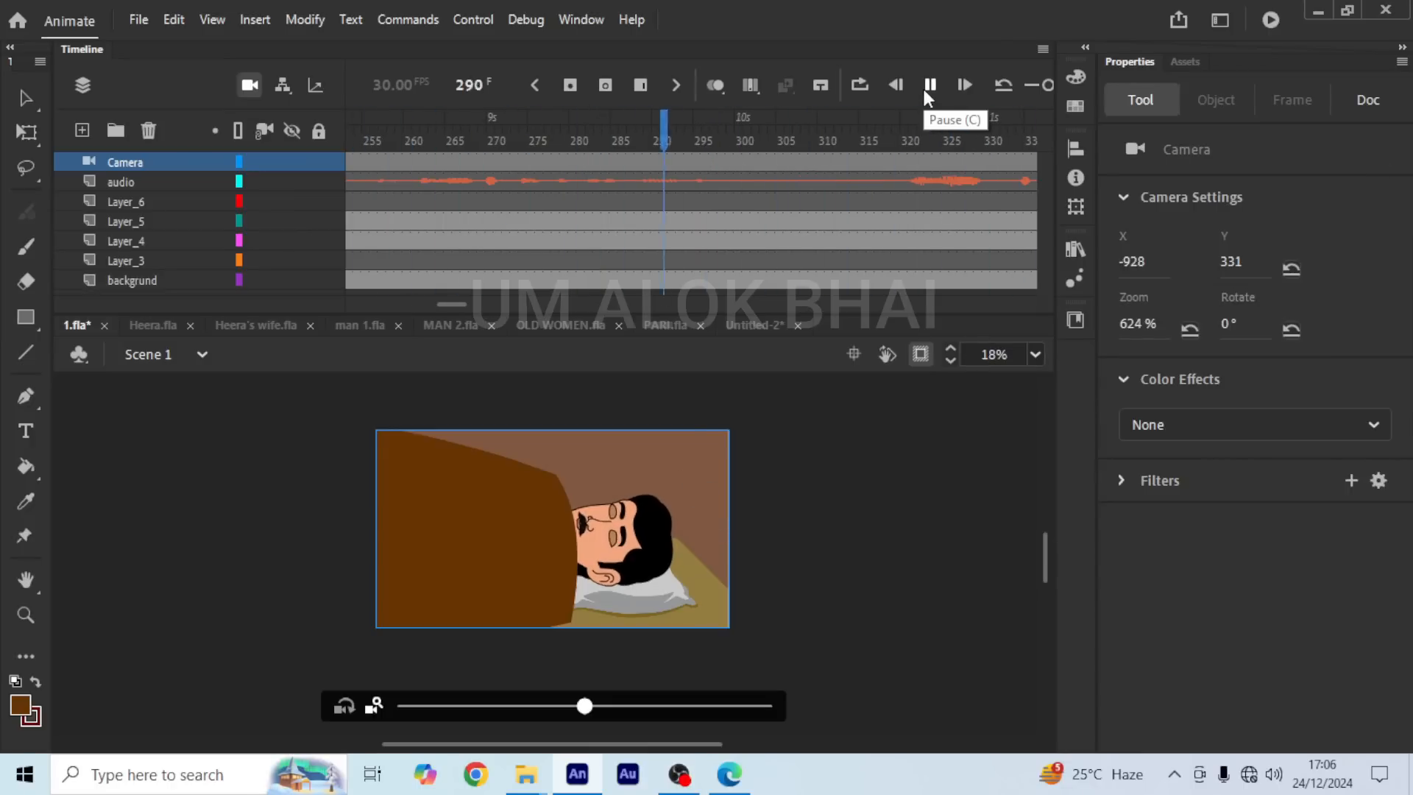
{"action": "left_click", "coordinate": [924, 87]}
{"action": "left_click", "coordinate": [803, 162]}
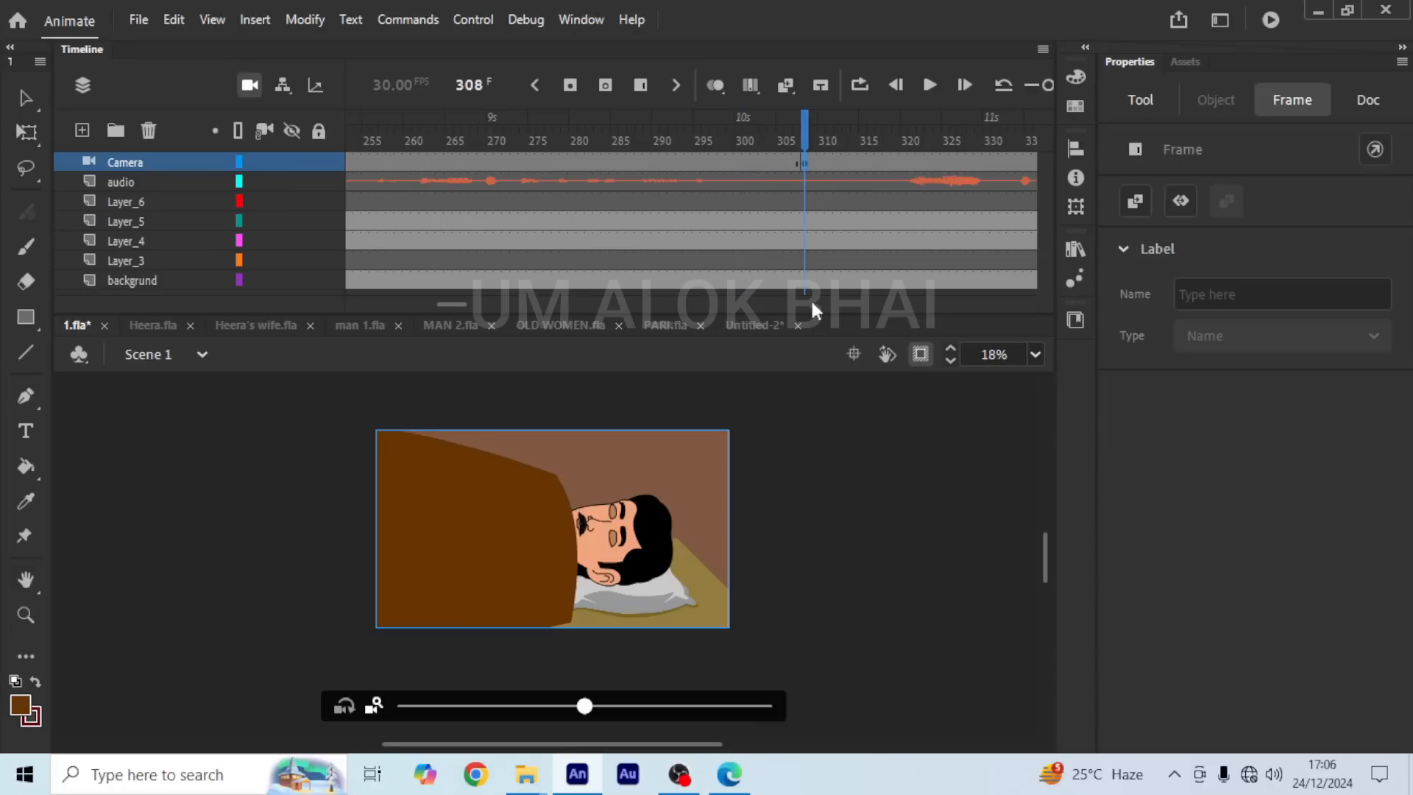
{"action": "left_click_drag", "start_coordinate": [585, 709], "coordinate": [442, 717]}
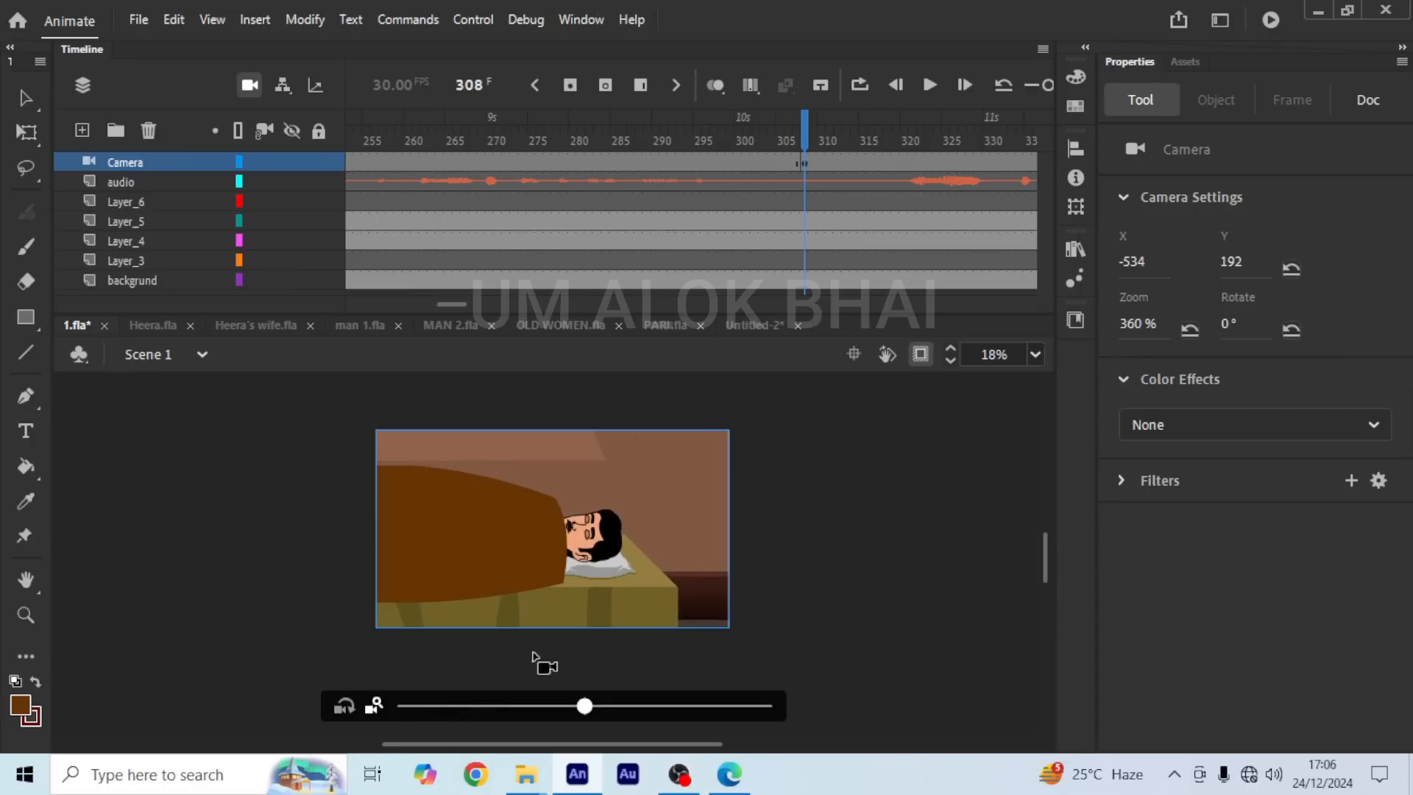
Step: Create a classic tween on the camera between the frame 151 and frame 308 keyframes and preview the zoom-out
{"action": "left_click", "coordinate": [699, 155]}
{"action": "right_click", "coordinate": [700, 155]}
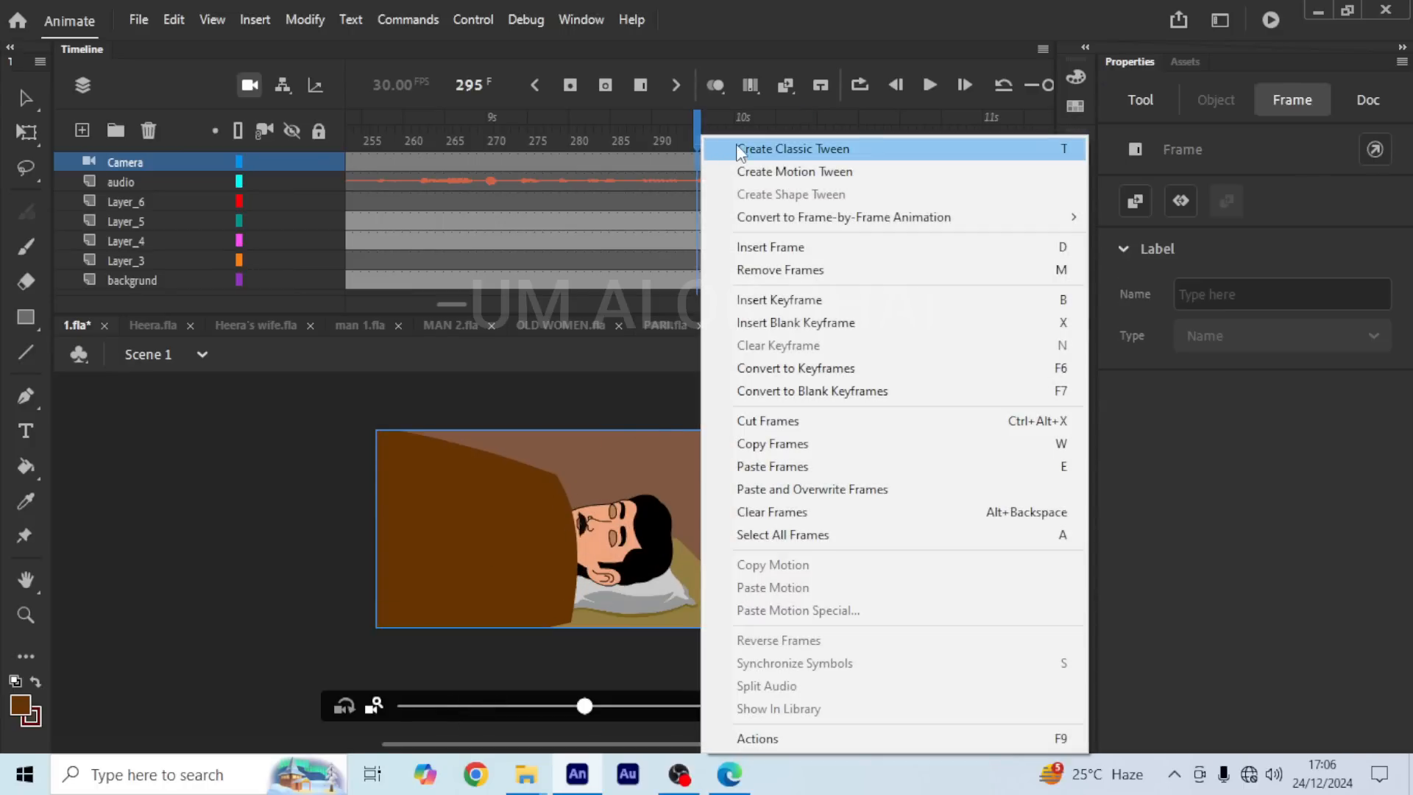
{"action": "left_click", "coordinate": [735, 147]}
{"action": "left_click_drag", "start_coordinate": [701, 121], "coordinate": [381, 124]}
{"action": "left_click", "coordinate": [929, 85]}
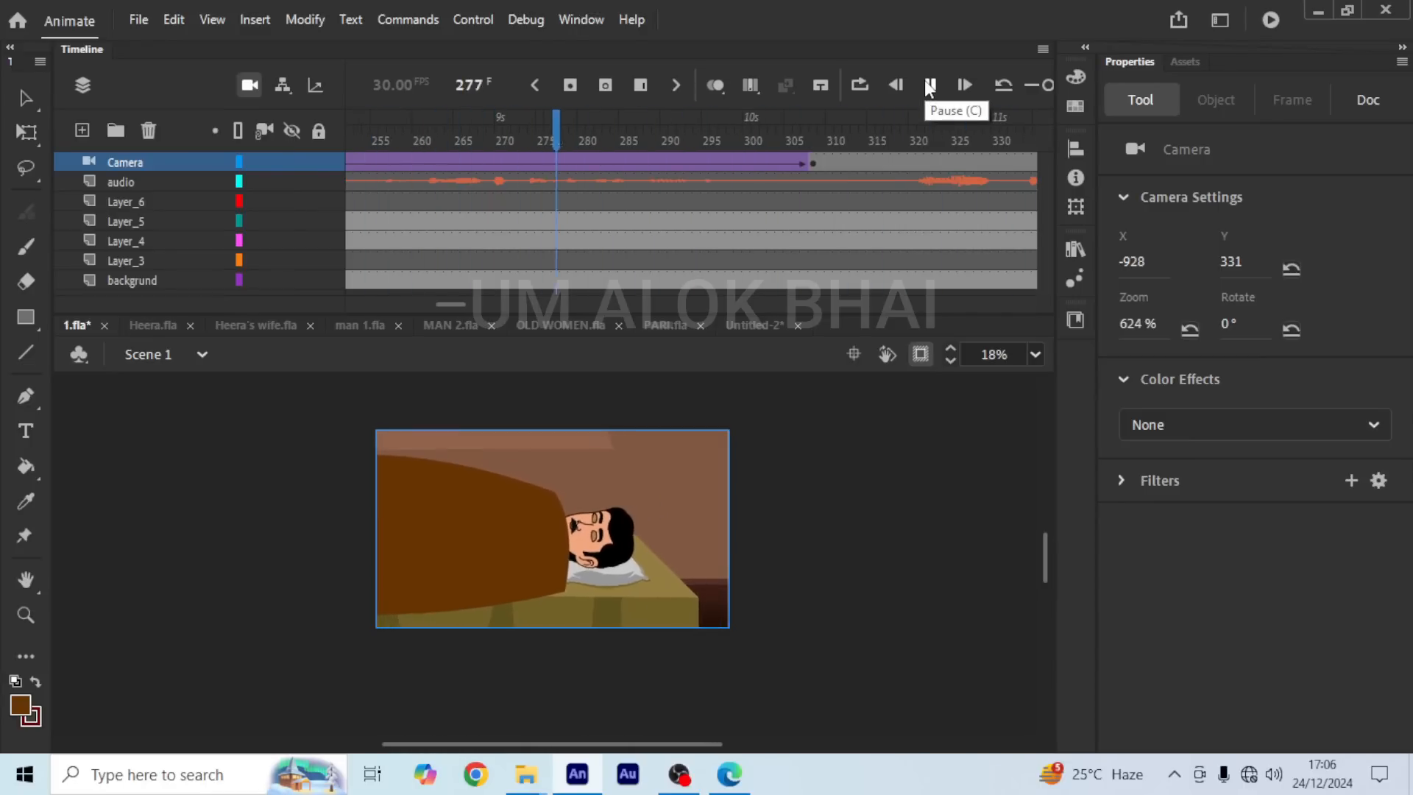
{"action": "left_click", "coordinate": [929, 85]}
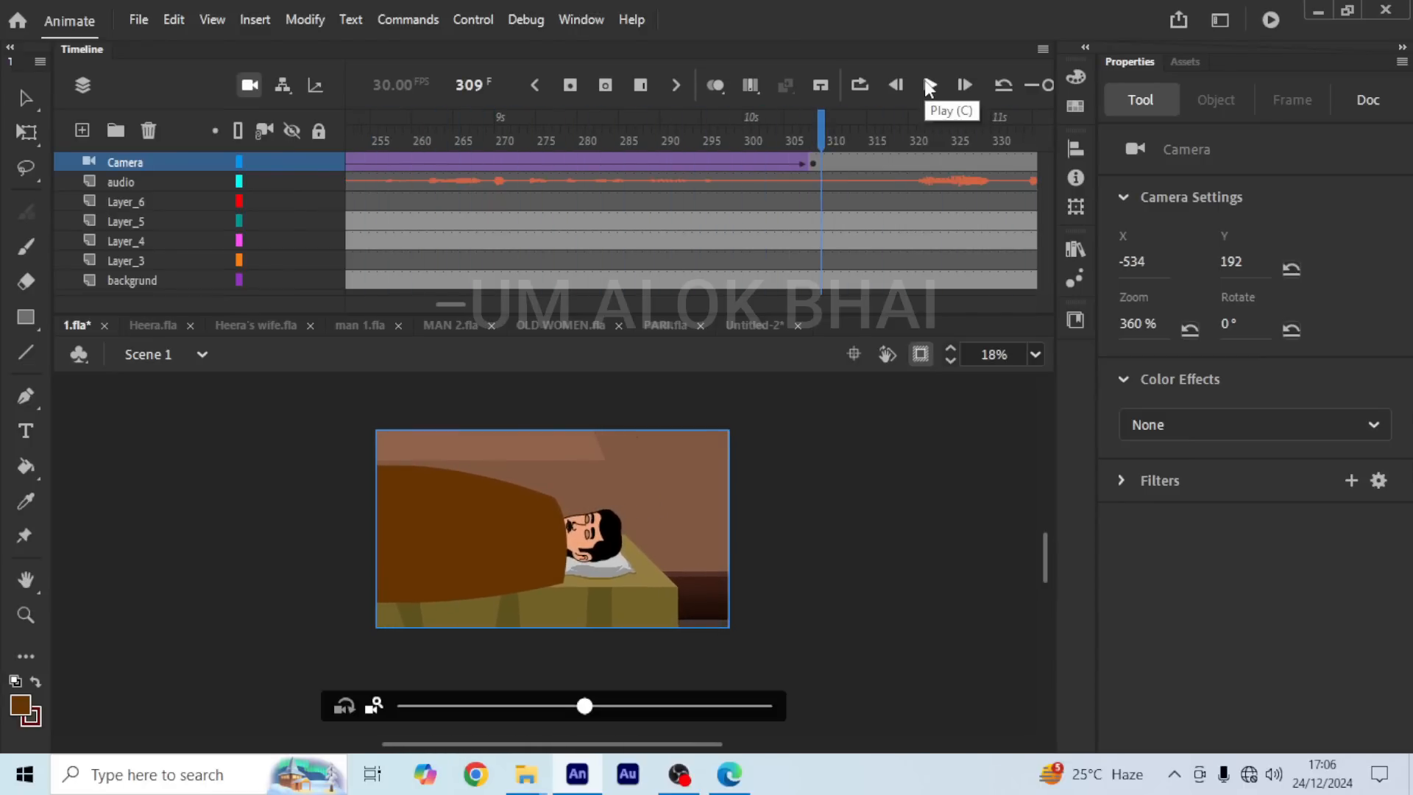
Step: Insert a camera keyframe at frame 380 and frame the woman outside the hut at 219% zoom, X 199, Y -399
{"action": "left_click", "coordinate": [929, 85]}
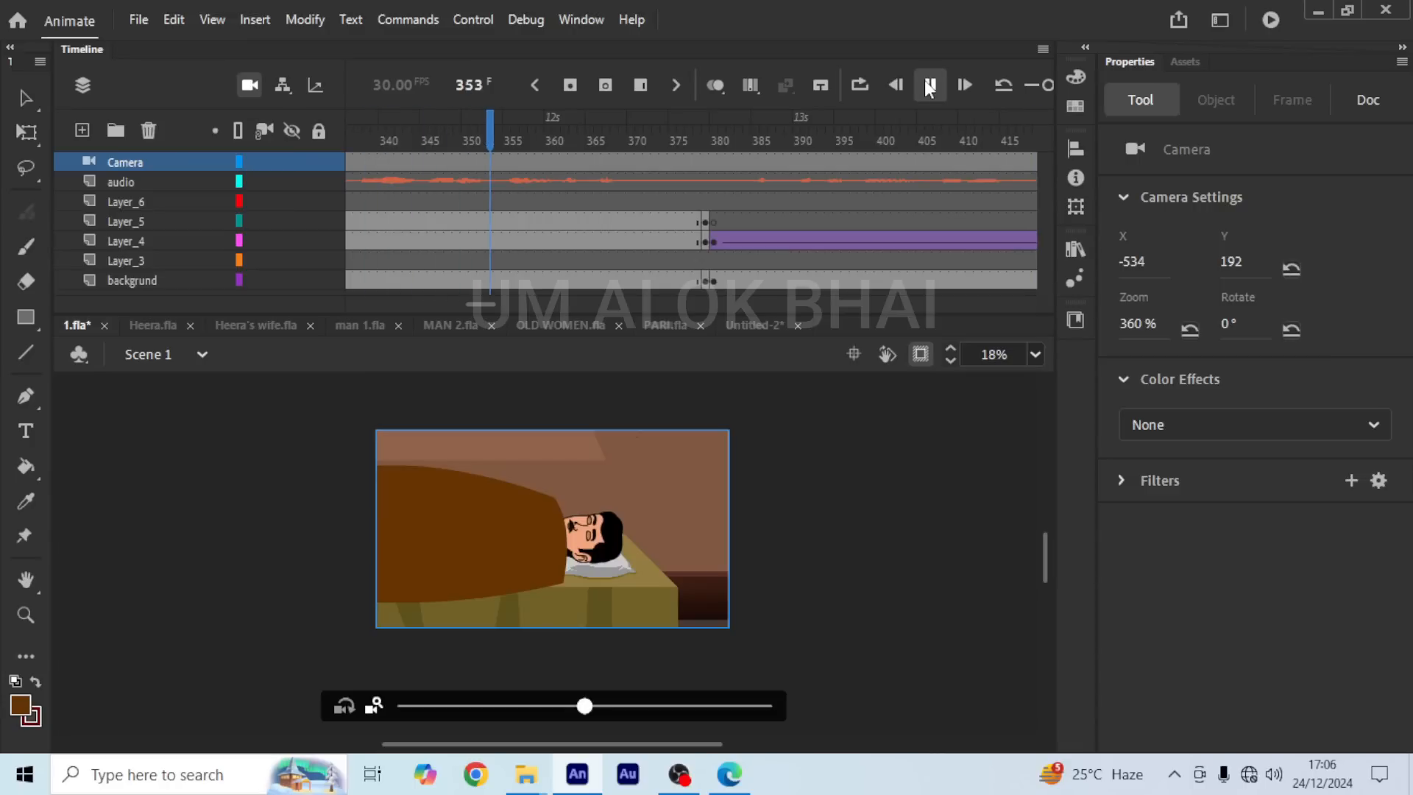
{"action": "left_click", "coordinate": [712, 158]}
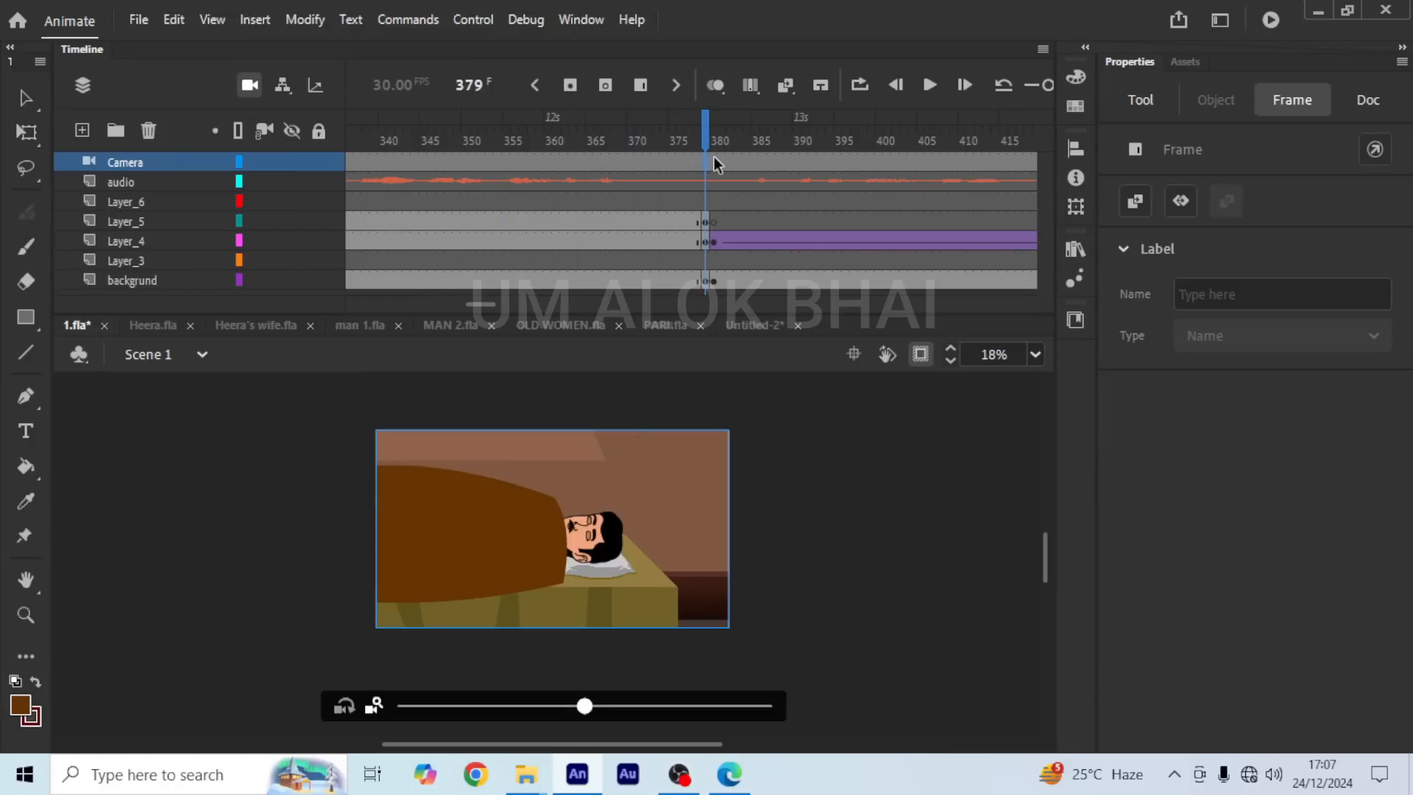
{"action": "left_click", "coordinate": [712, 156]}
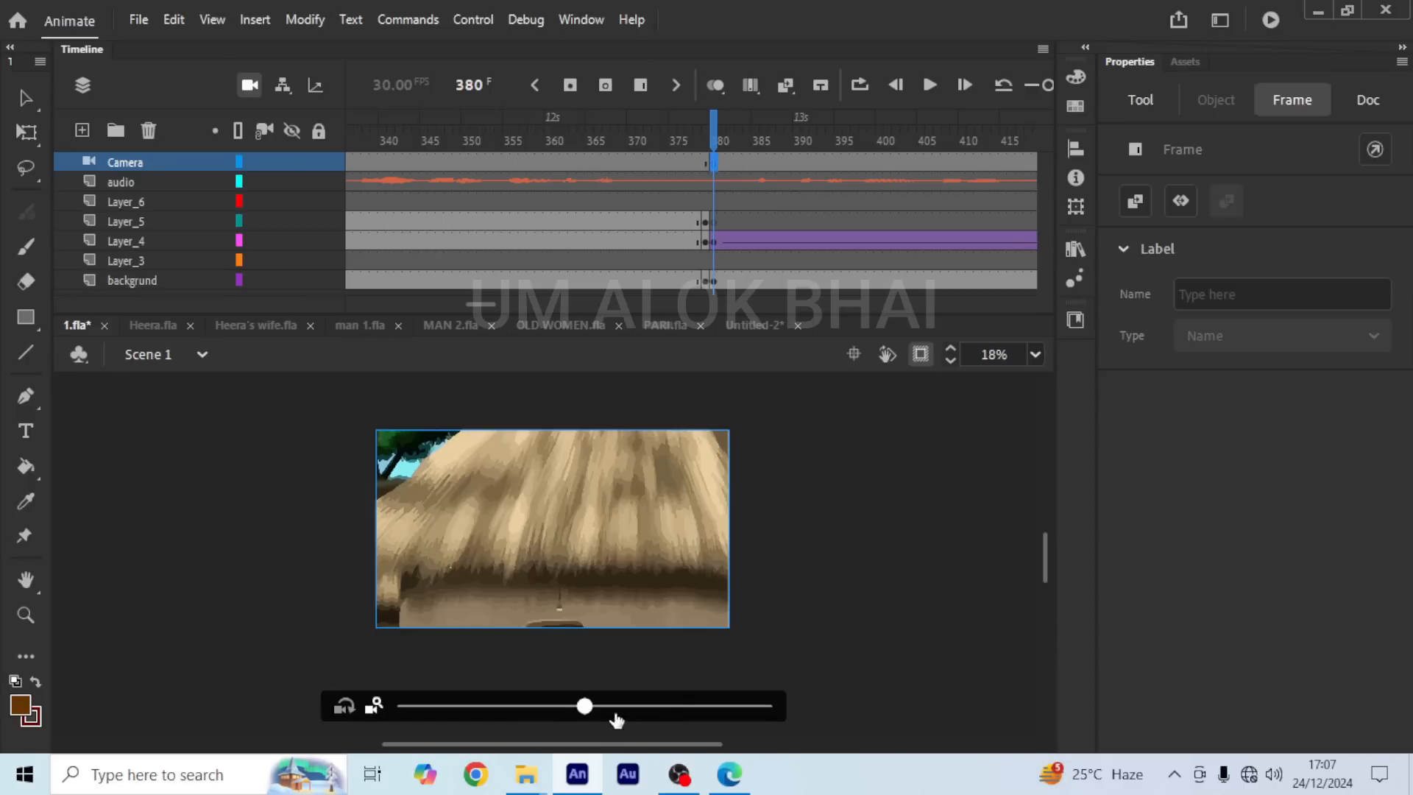
{"action": "left_click_drag", "start_coordinate": [583, 708], "coordinate": [416, 732]}
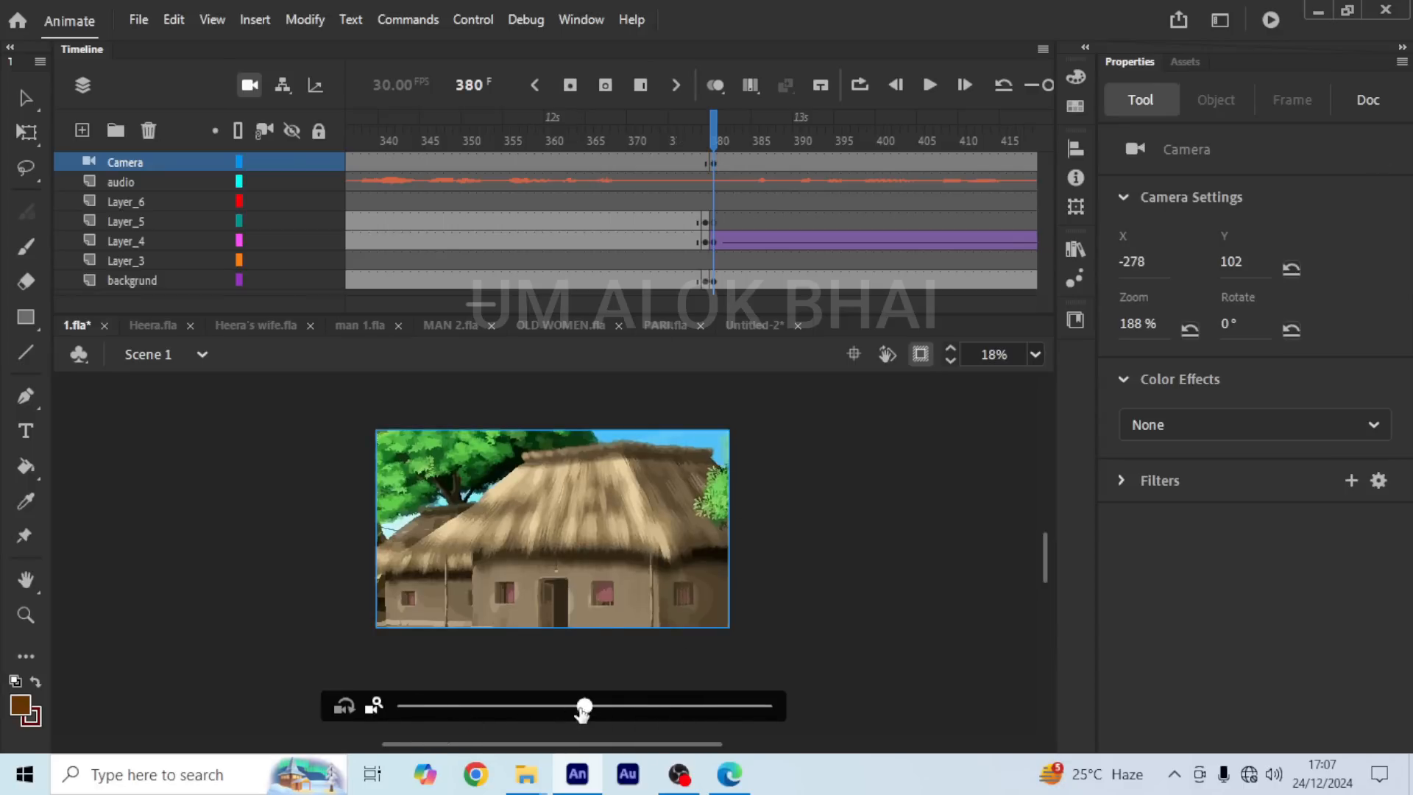
{"action": "left_click_drag", "start_coordinate": [583, 707], "coordinate": [466, 719]}
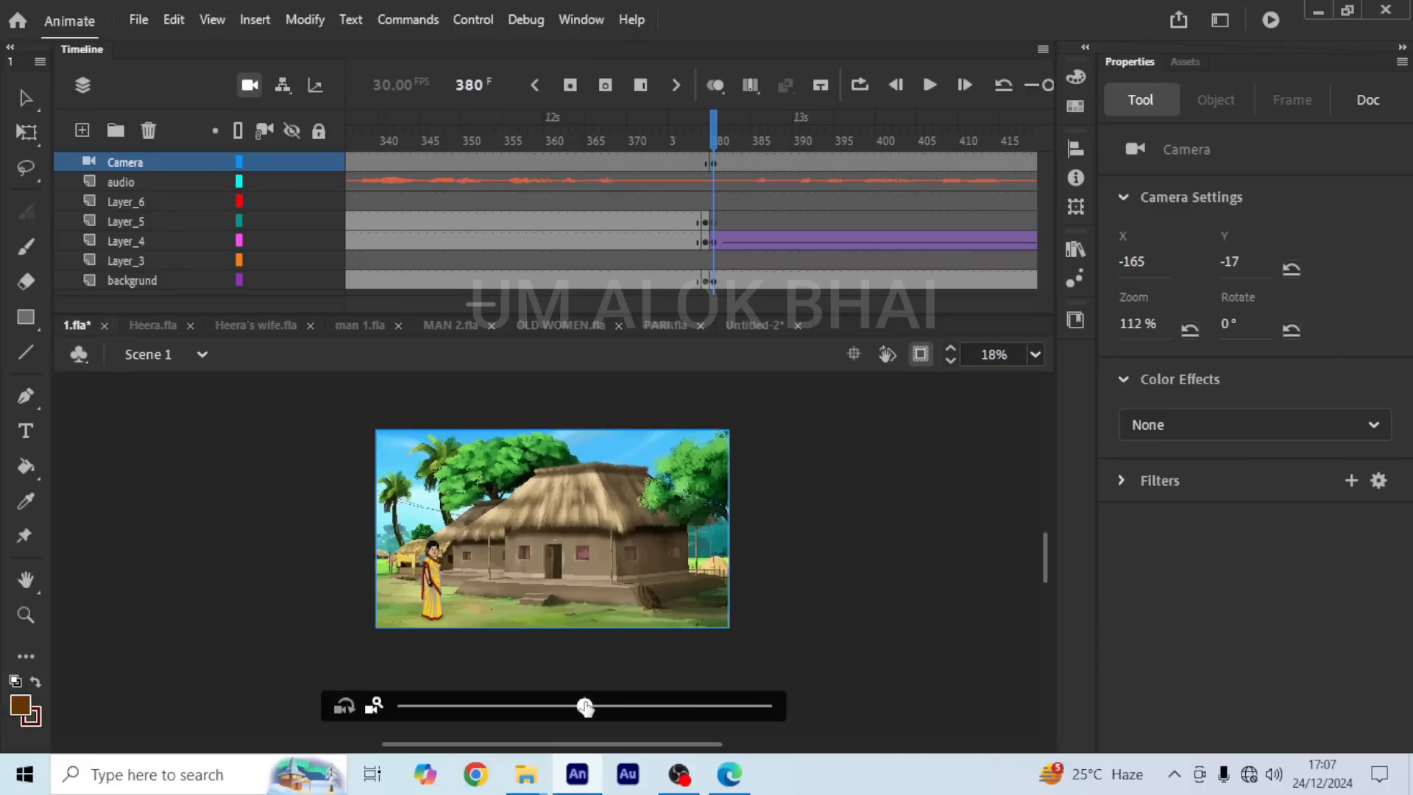
{"action": "left_click_drag", "start_coordinate": [705, 697], "coordinate": [727, 704]}
{"action": "left_click_drag", "start_coordinate": [482, 581], "coordinate": [520, 644]}
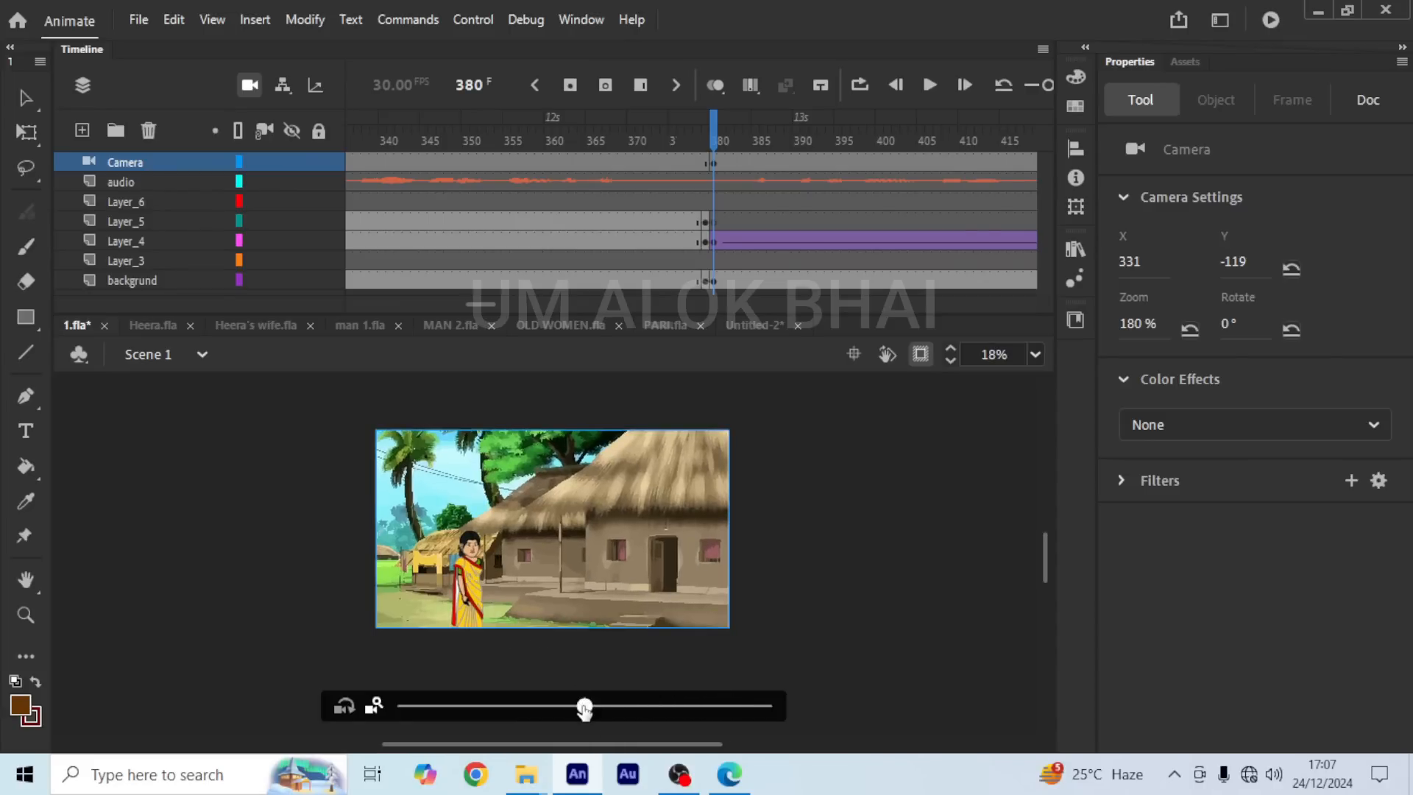
{"action": "left_click_drag", "start_coordinate": [584, 707], "coordinate": [645, 712]}
{"action": "left_click_drag", "start_coordinate": [582, 575], "coordinate": [620, 631]}
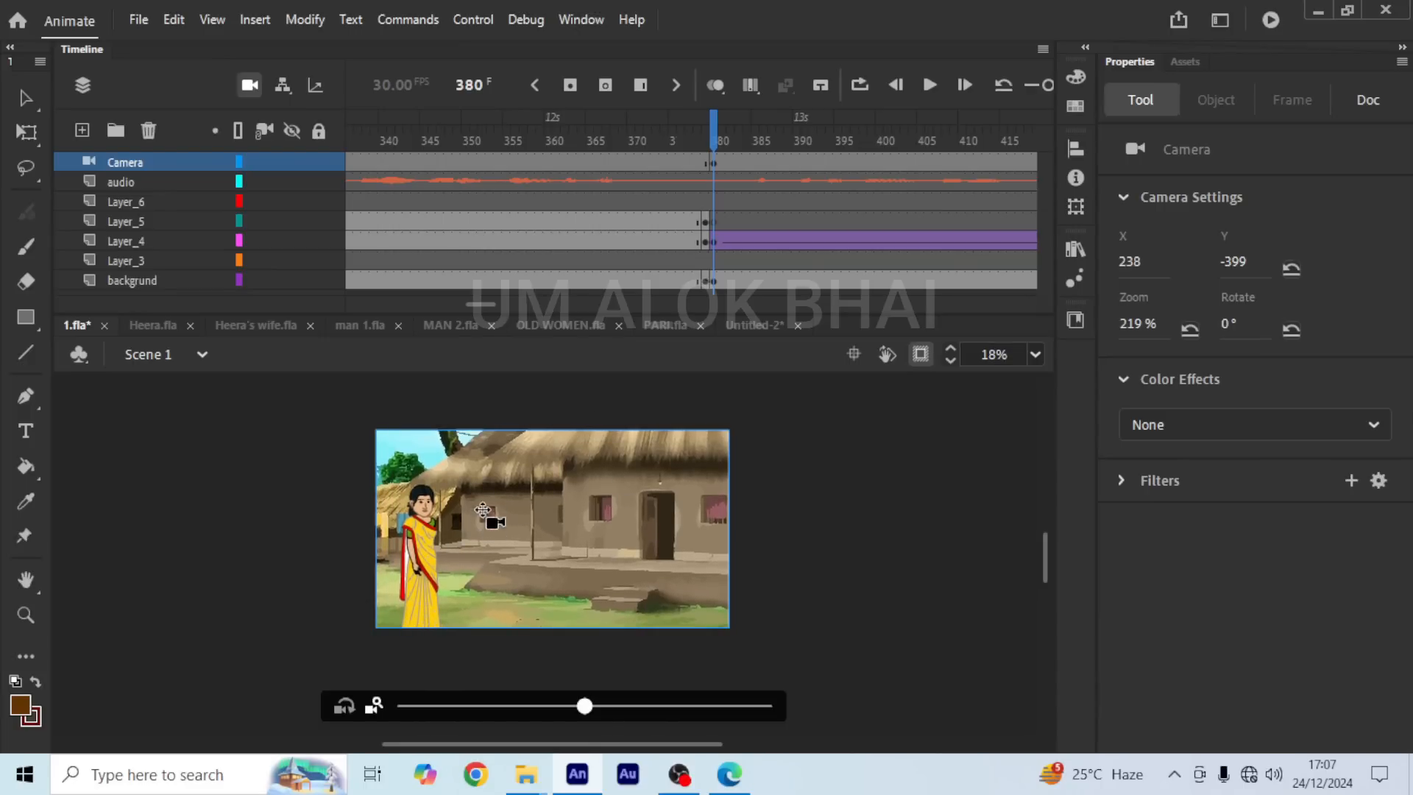
{"action": "left_click_drag", "start_coordinate": [496, 561], "coordinate": [509, 518]}
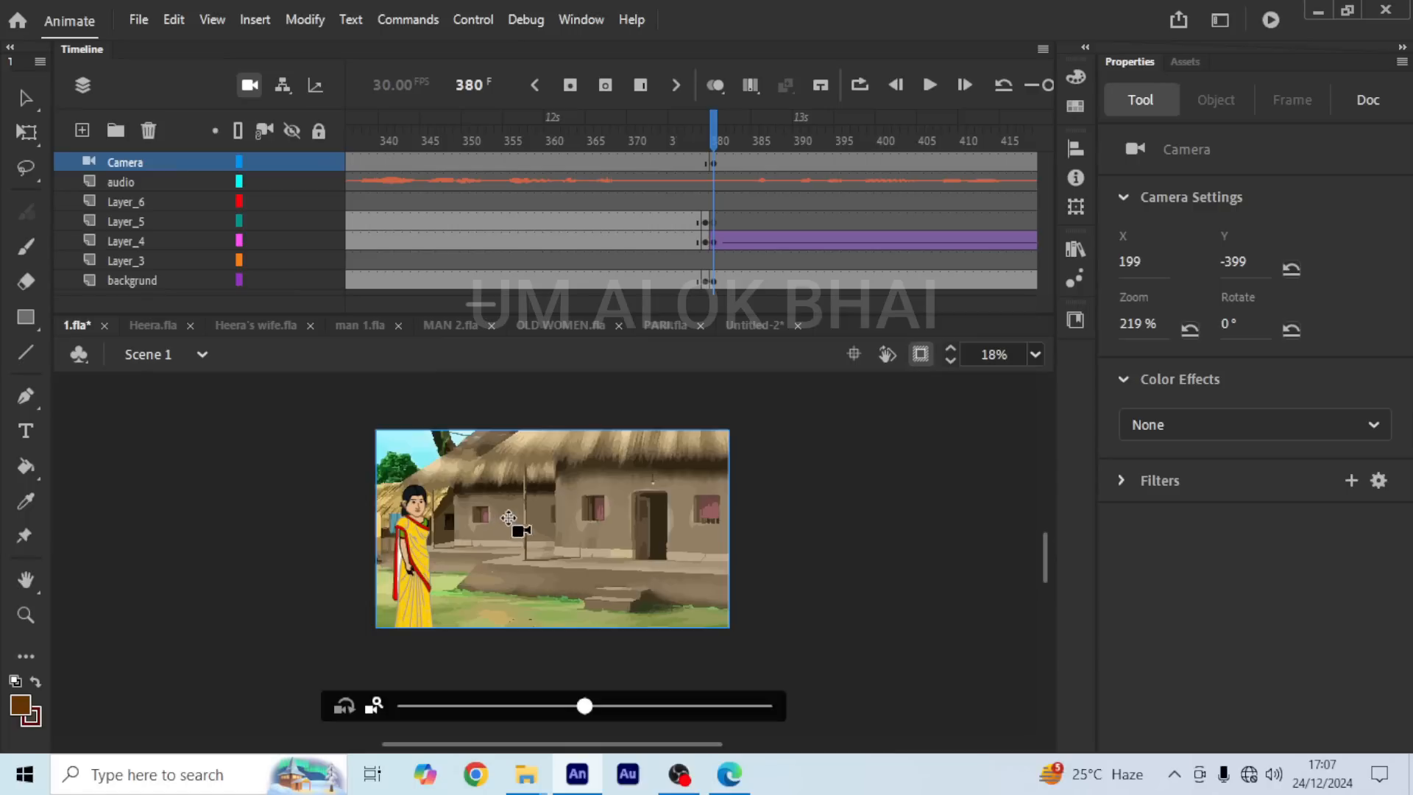
Step: Play the woman's walk, insert a camera keyframe at frame 476, and frame the bedroom at 133% zoom, X 118, Y -29
{"action": "left_click", "coordinate": [928, 84]}
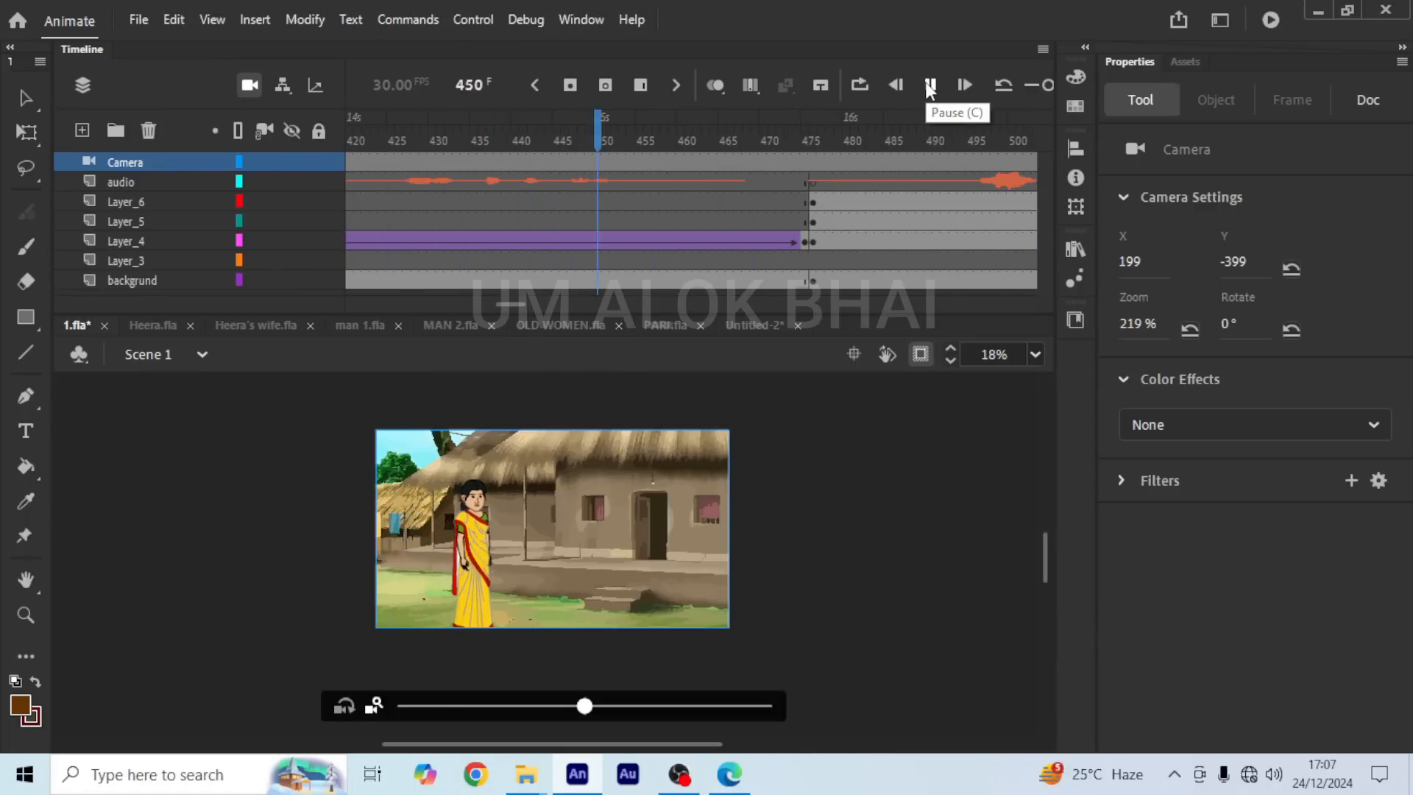
{"action": "left_click", "coordinate": [929, 84]}
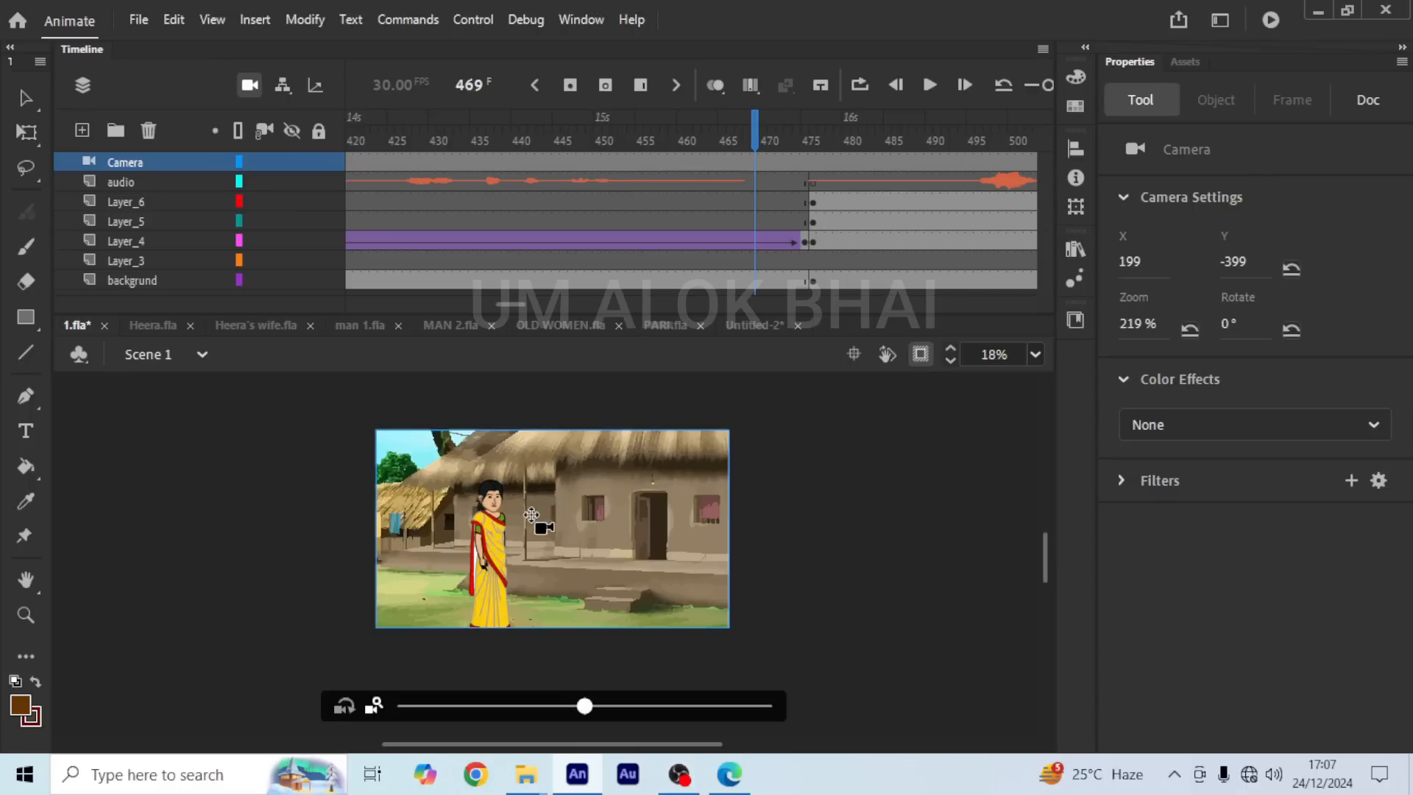
{"action": "left_click", "coordinate": [813, 164]}
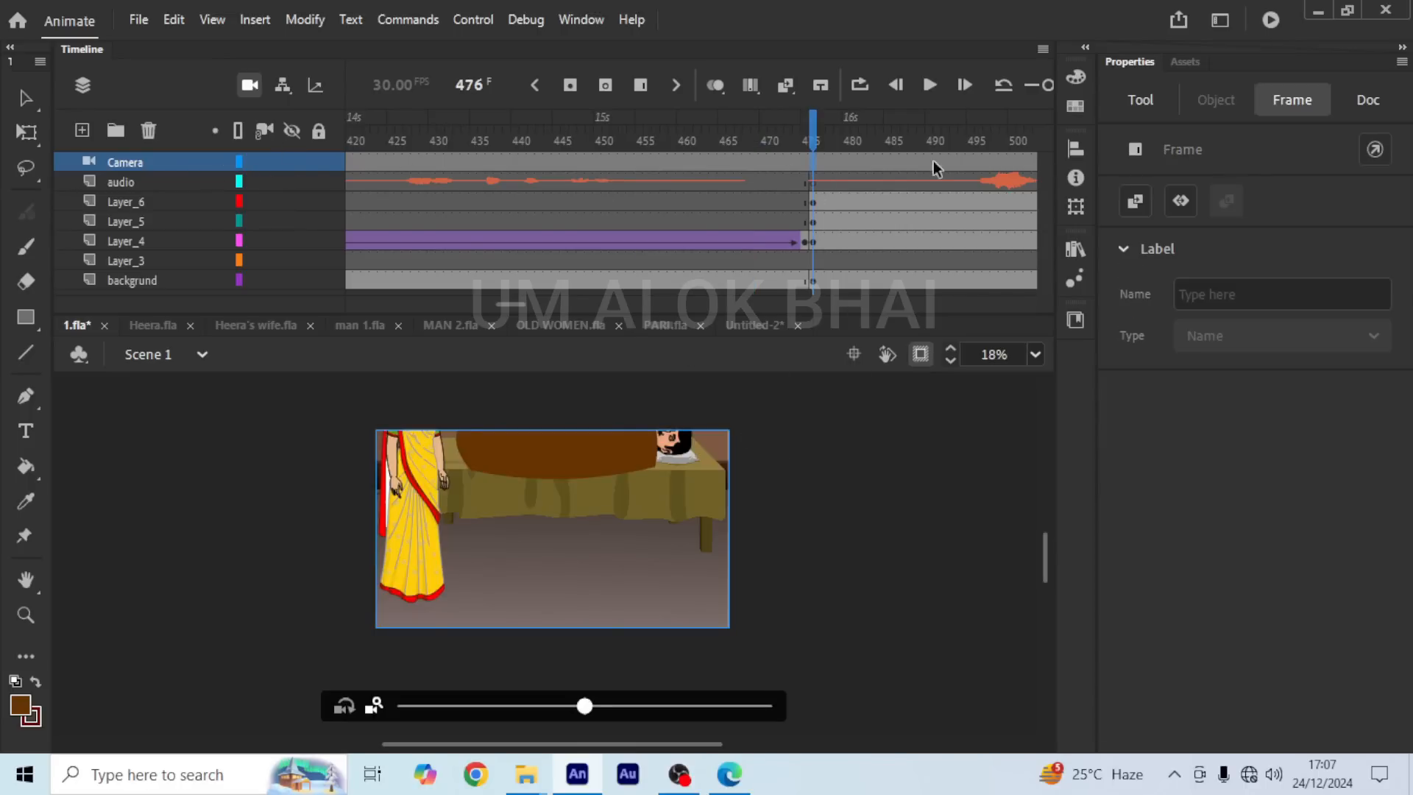
{"action": "key", "text": "F6"}
{"action": "left_click", "coordinate": [624, 520]}
{"action": "left_click_drag", "start_coordinate": [620, 463], "coordinate": [626, 457]}
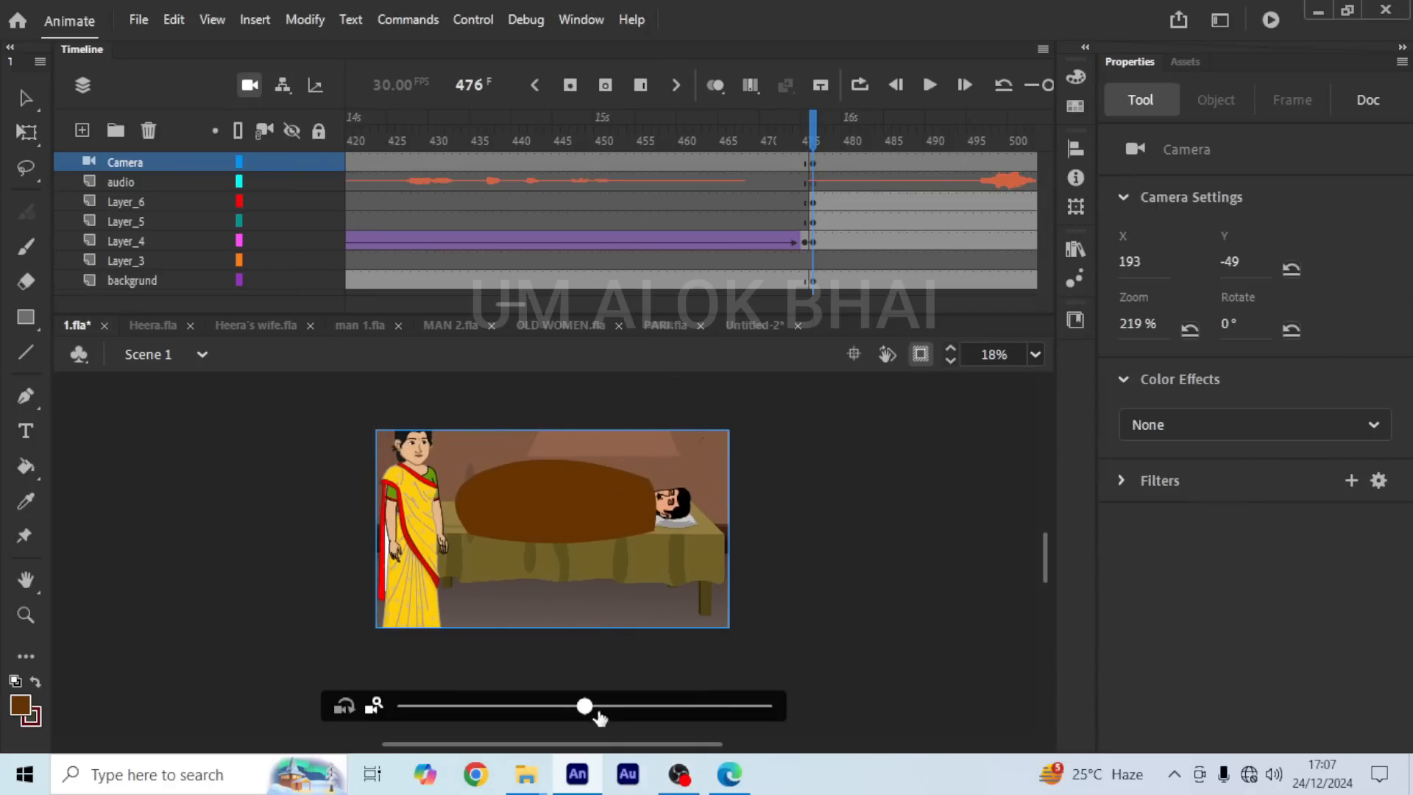
{"action": "left_click_drag", "start_coordinate": [580, 713], "coordinate": [435, 718]}
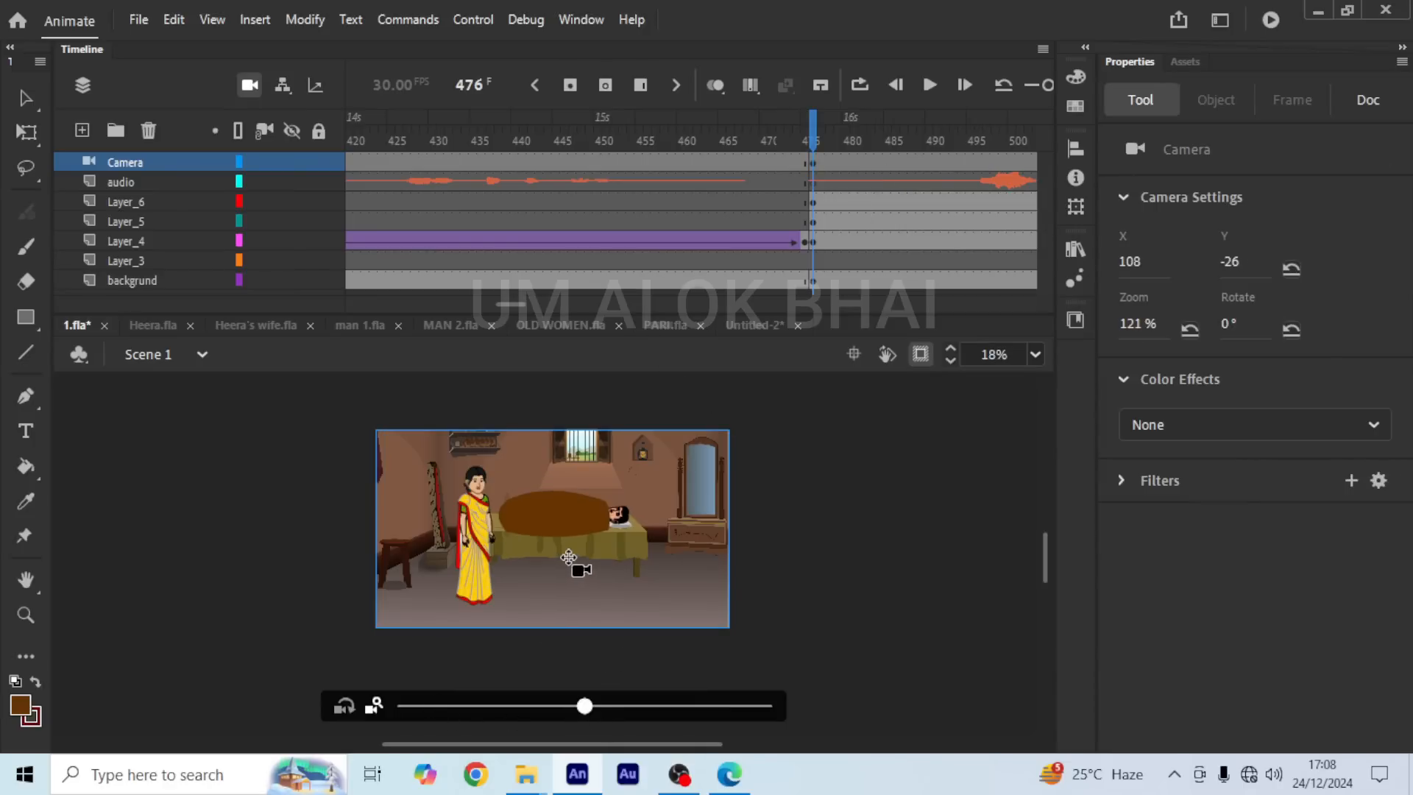
{"action": "left_click_drag", "start_coordinate": [585, 706], "coordinate": [618, 705]}
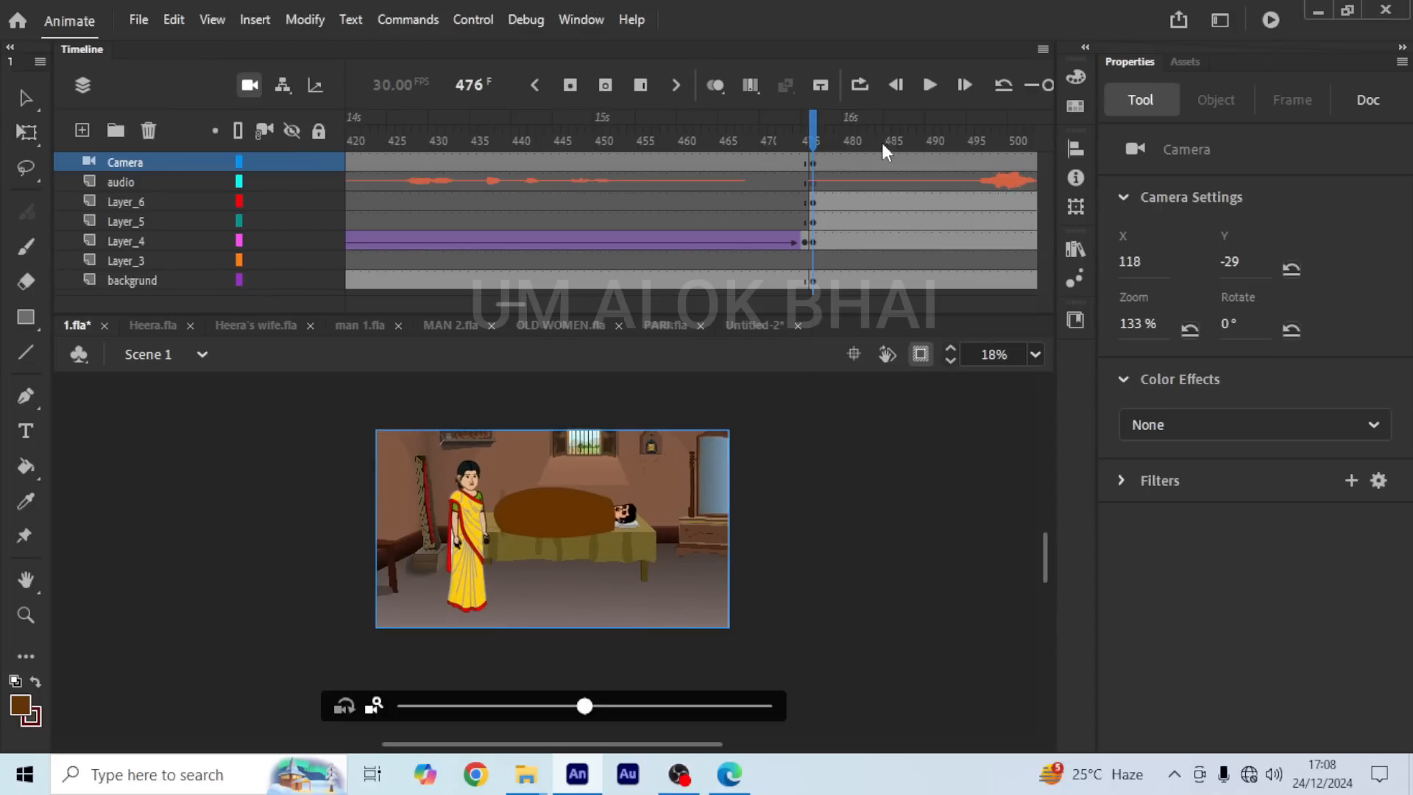
Step: Insert a camera keyframe at frame 670 and frame the gesturing woman's upper body at 389% zoom, X 1221, Y 564
{"action": "left_click", "coordinate": [929, 86]}
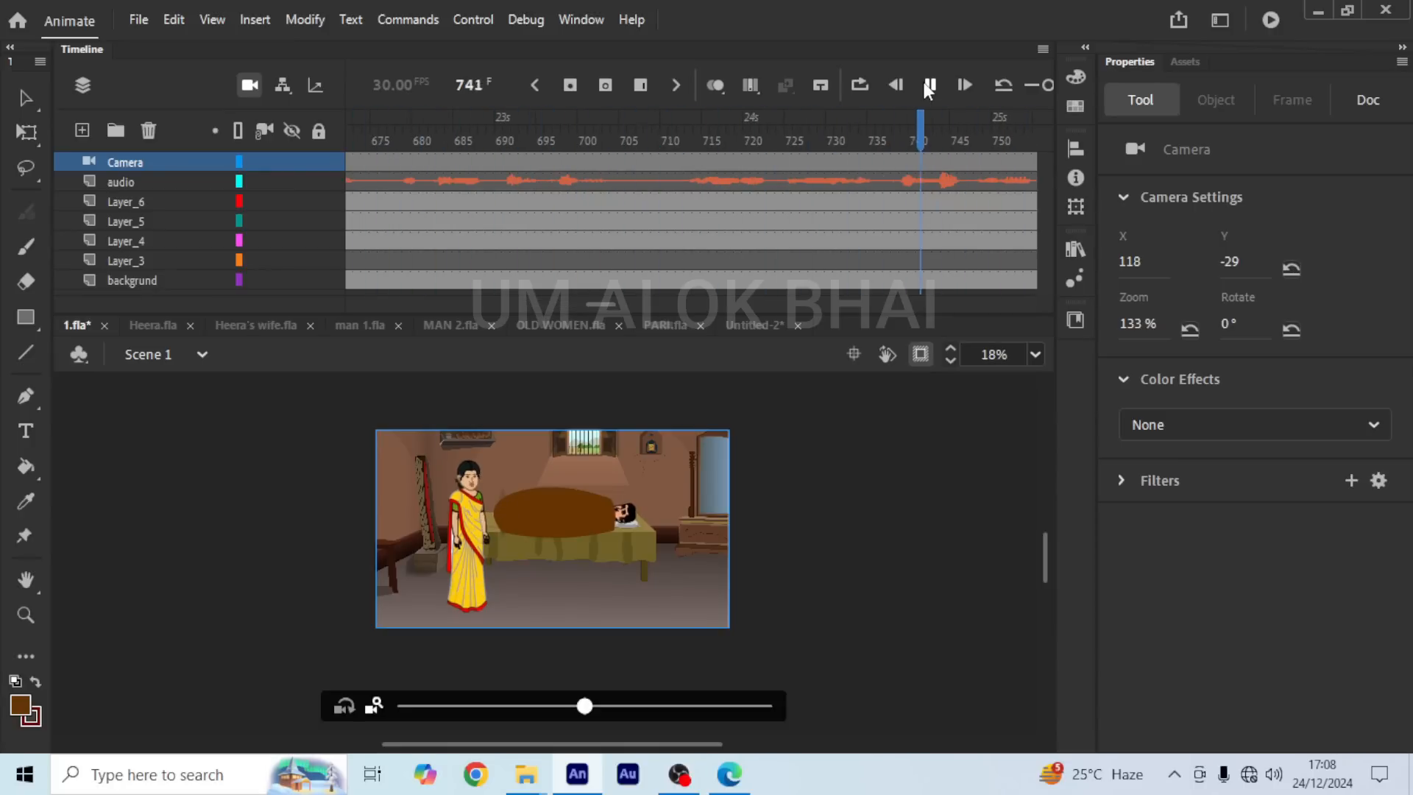
{"action": "left_click", "coordinate": [929, 88]}
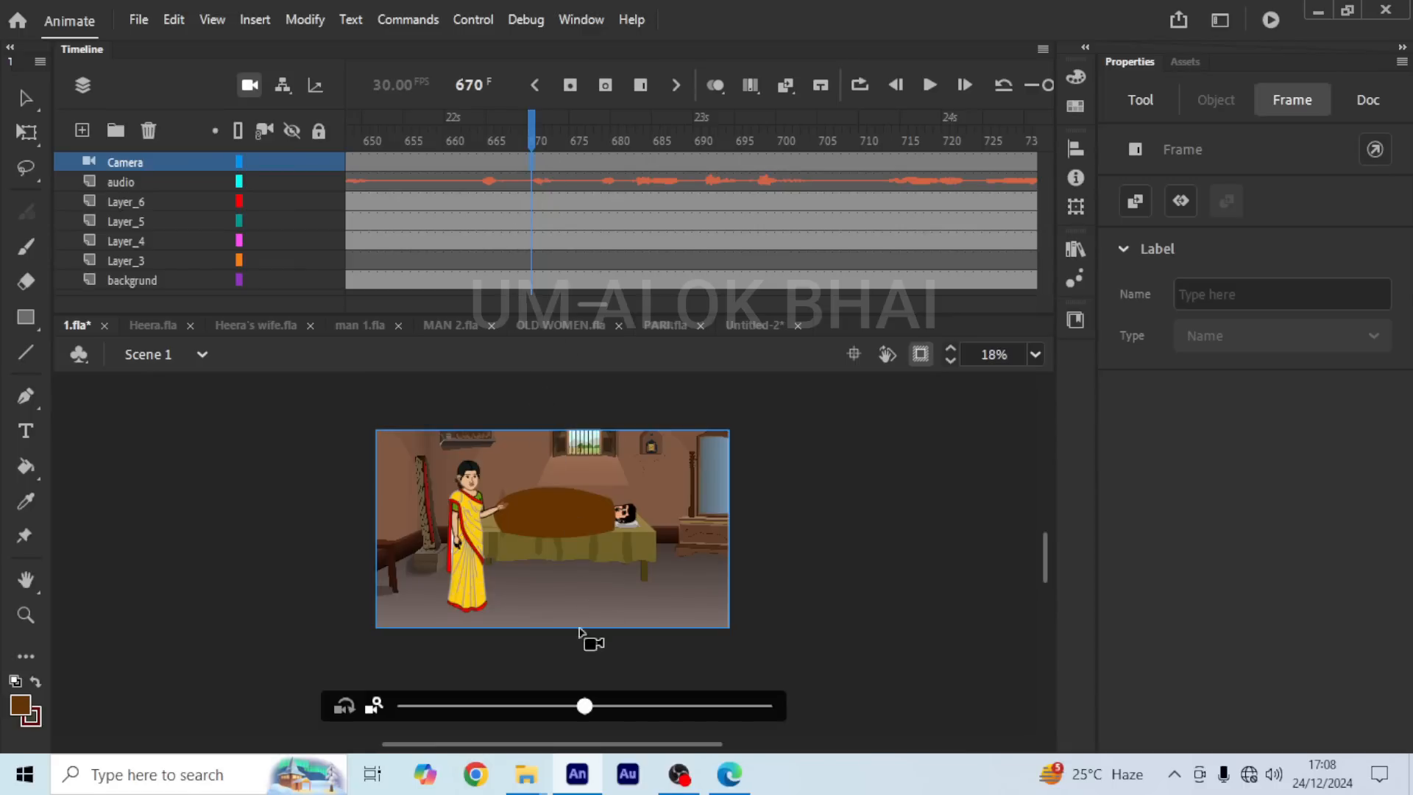
{"action": "left_click_drag", "start_coordinate": [585, 708], "coordinate": [747, 709]}
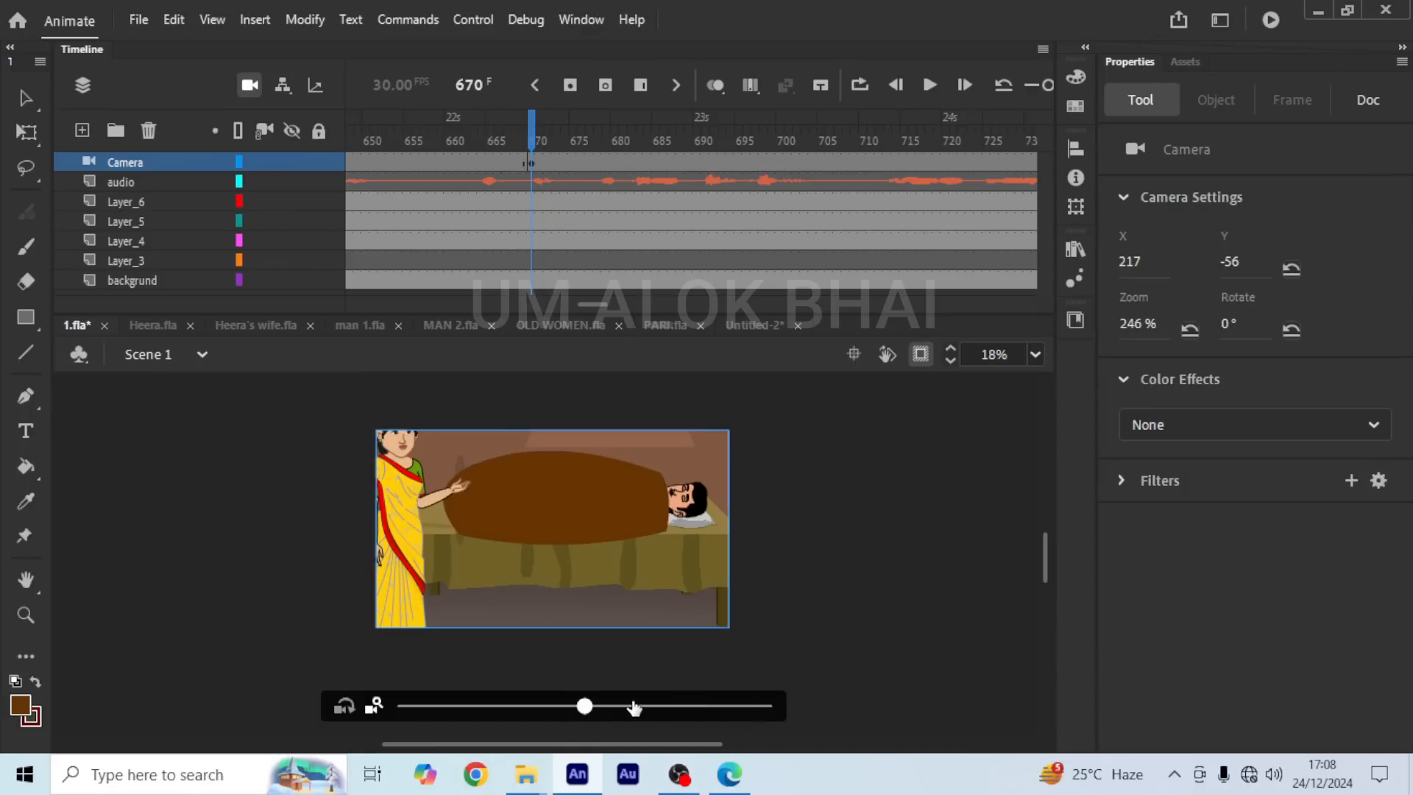
{"action": "left_click_drag", "start_coordinate": [586, 708], "coordinate": [772, 706]}
{"action": "left_click_drag", "start_coordinate": [520, 489], "coordinate": [451, 423]}
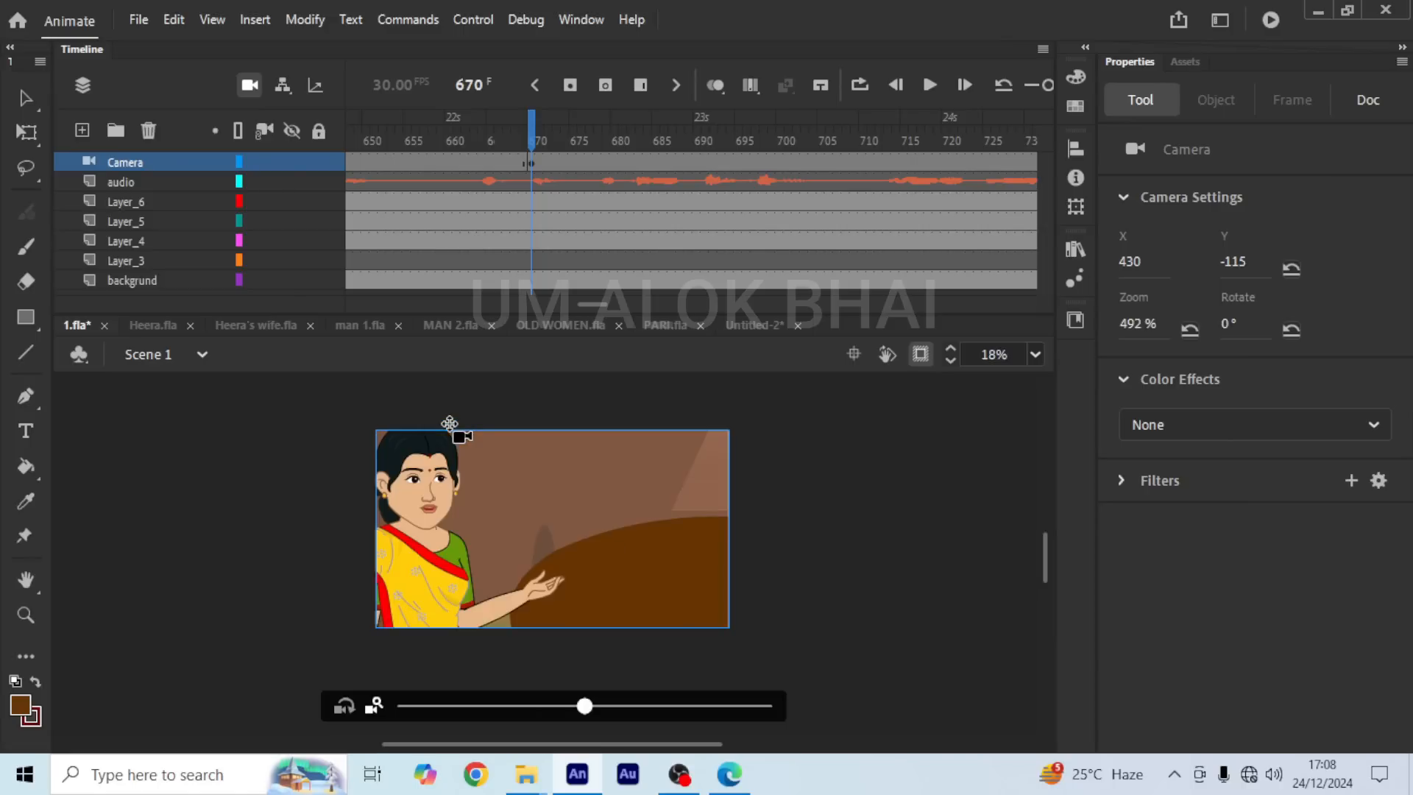
{"action": "left_click_drag", "start_coordinate": [523, 535], "coordinate": [511, 584]}
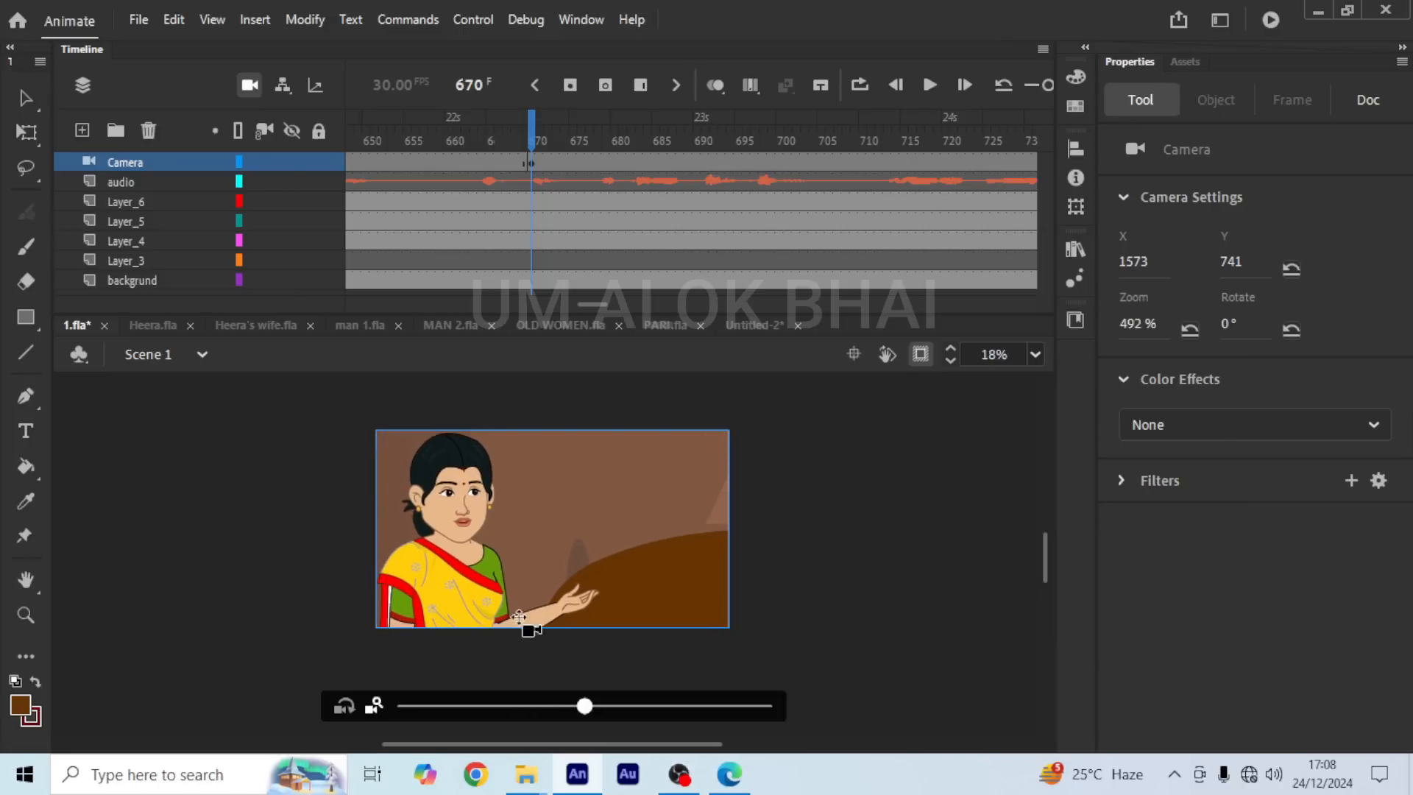
{"action": "left_click_drag", "start_coordinate": [585, 721], "coordinate": [536, 717]}
{"action": "left_click_drag", "start_coordinate": [625, 576], "coordinate": [631, 567]}
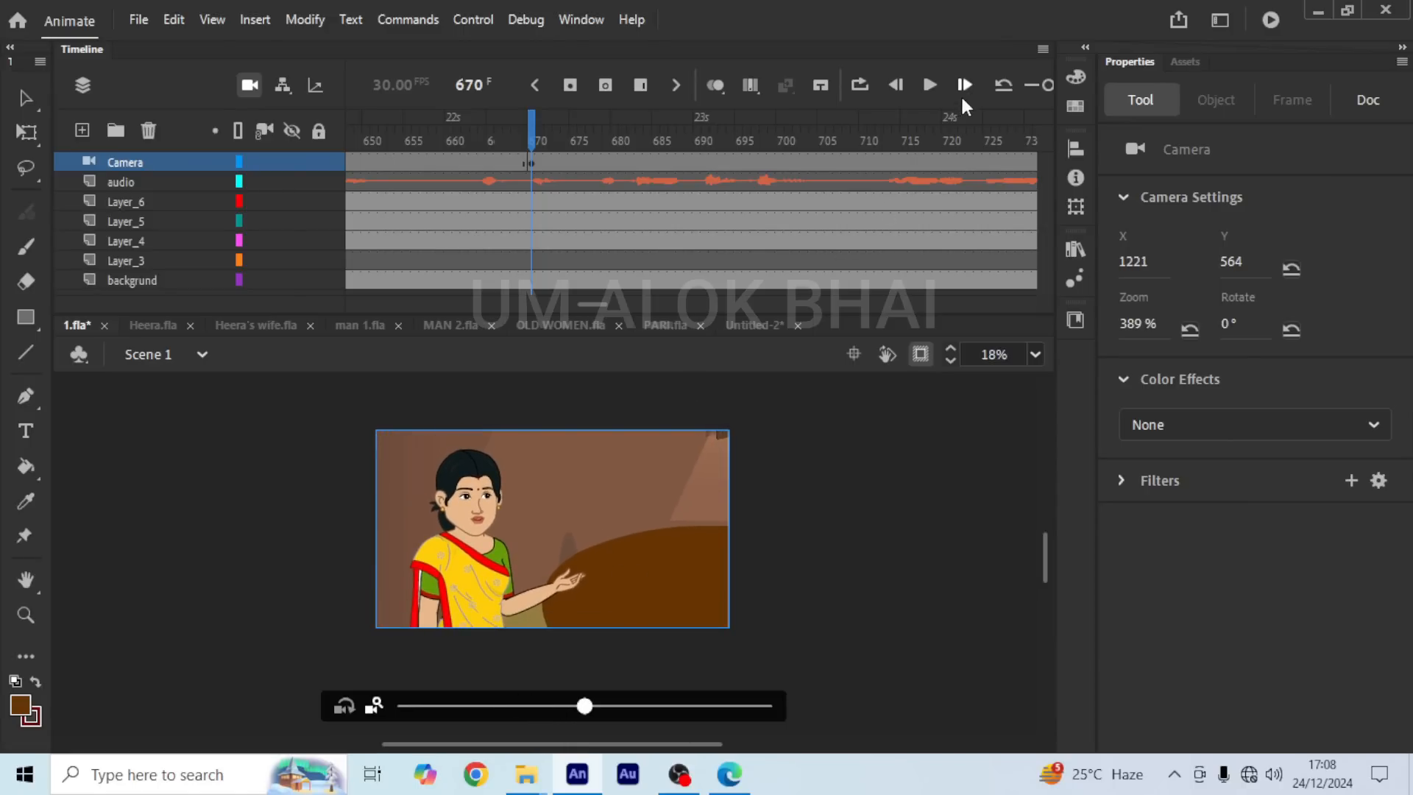
Step: Insert a camera keyframe at frame 812 and zoom out to 147% at X 464, Y 216, showing the woman and the seated man
{"action": "left_click", "coordinate": [925, 90]}
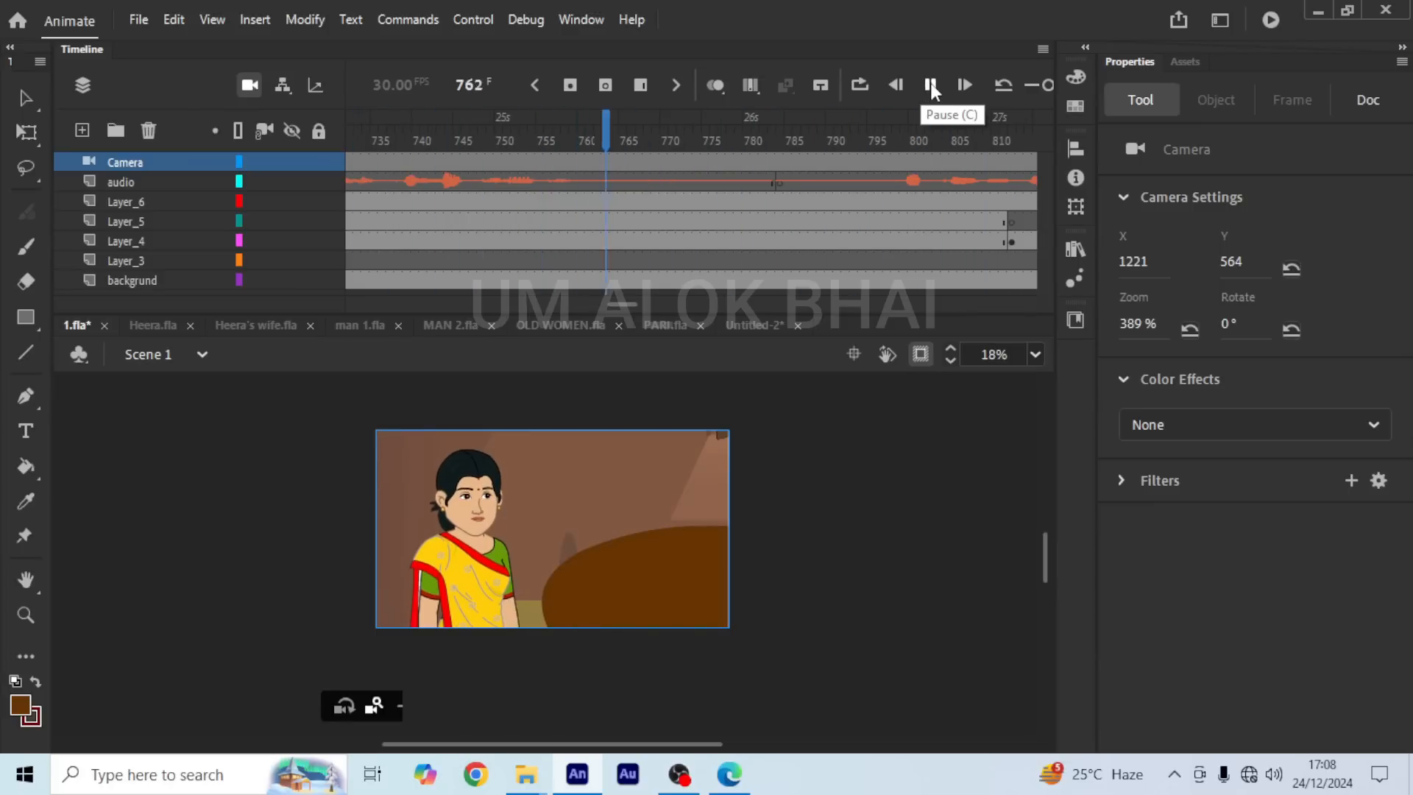
{"action": "left_click", "coordinate": [931, 88]}
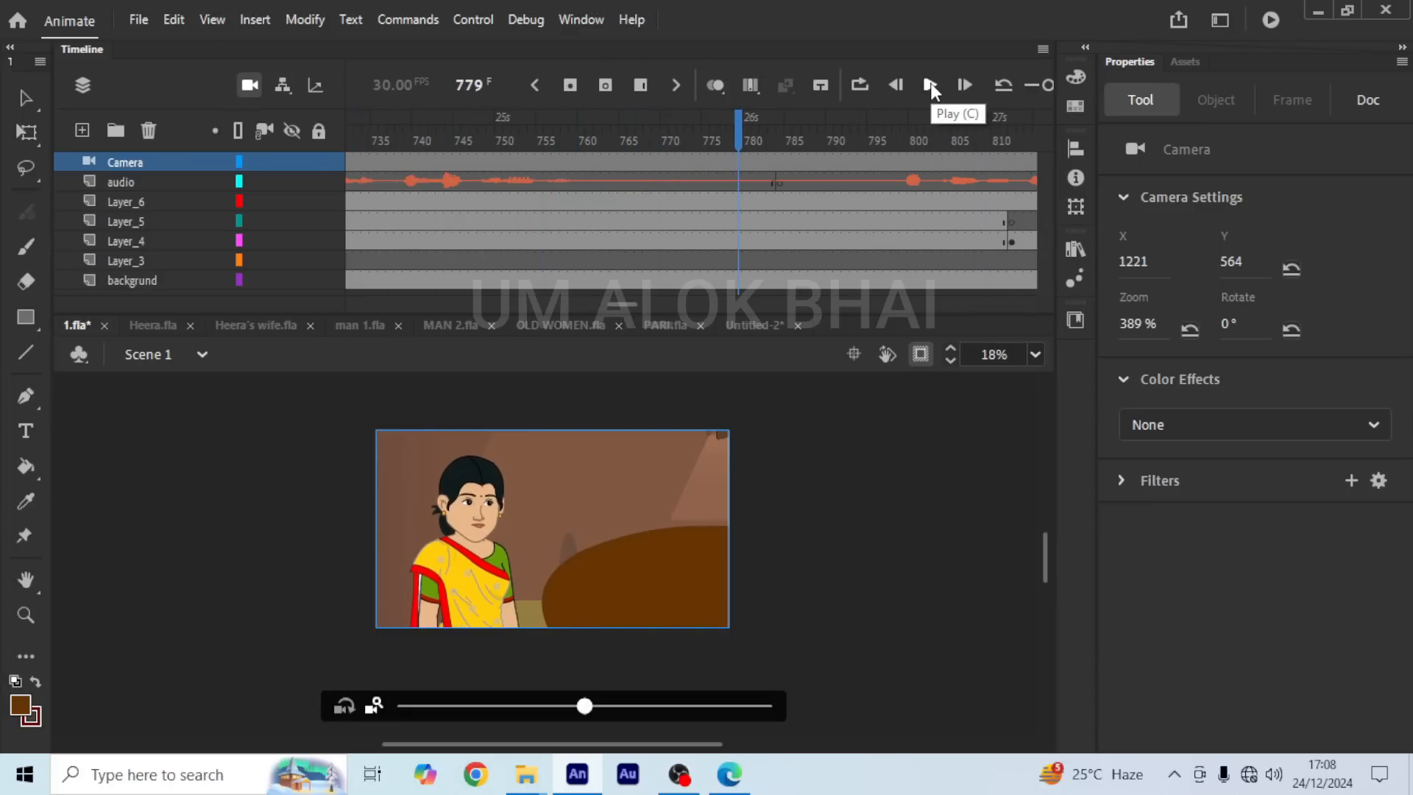
{"action": "left_click", "coordinate": [931, 88]}
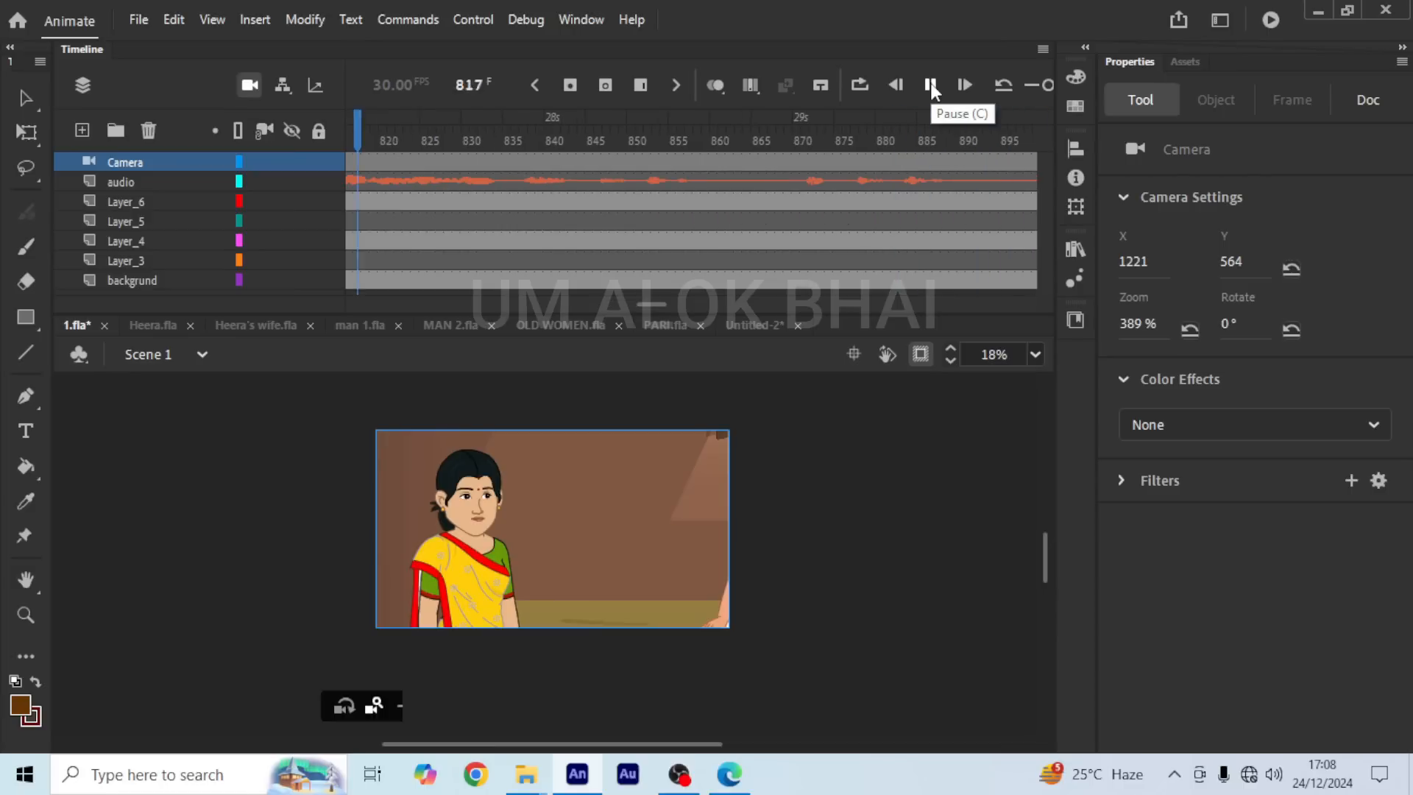
{"action": "left_click_drag", "start_coordinate": [465, 136], "coordinate": [678, 158]}
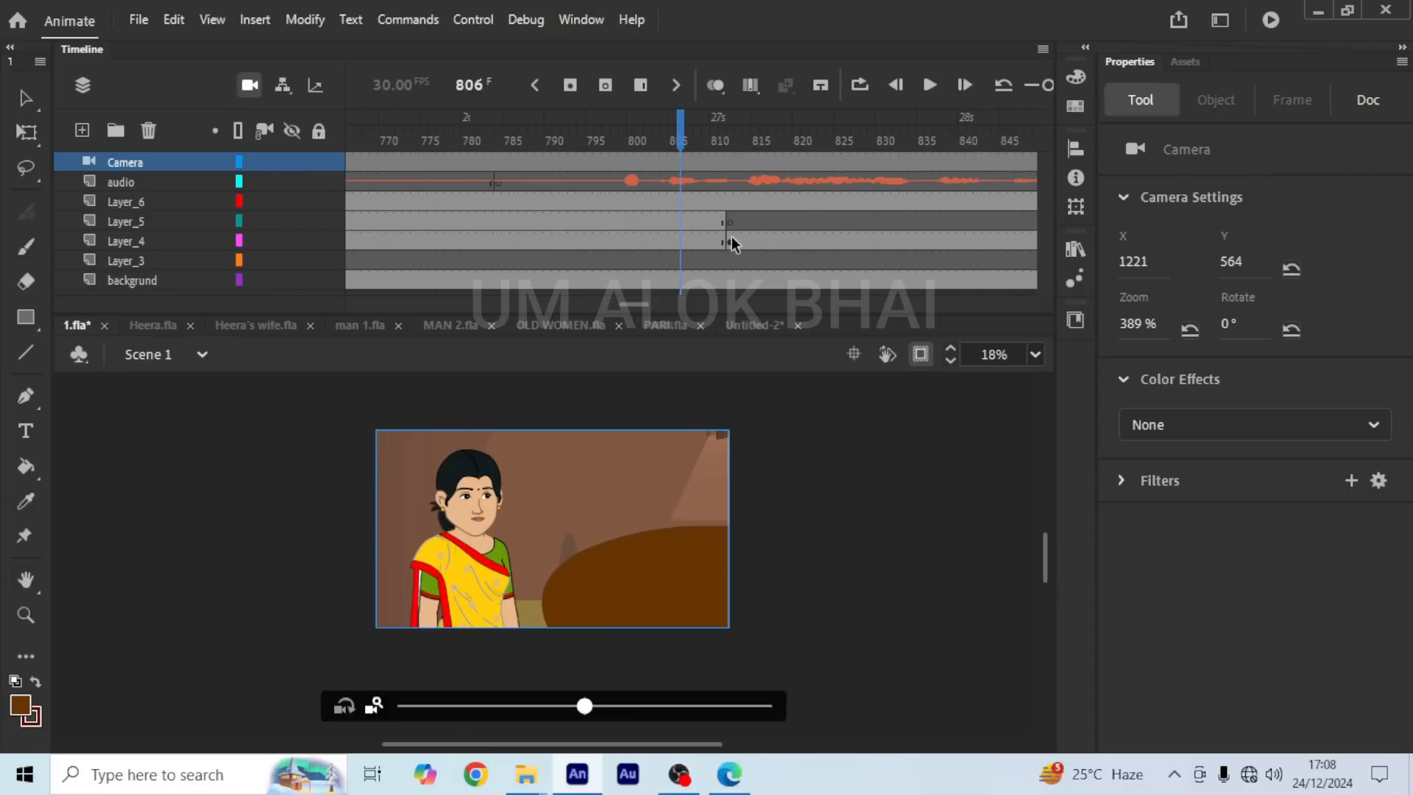
{"action": "left_click", "coordinate": [729, 162]}
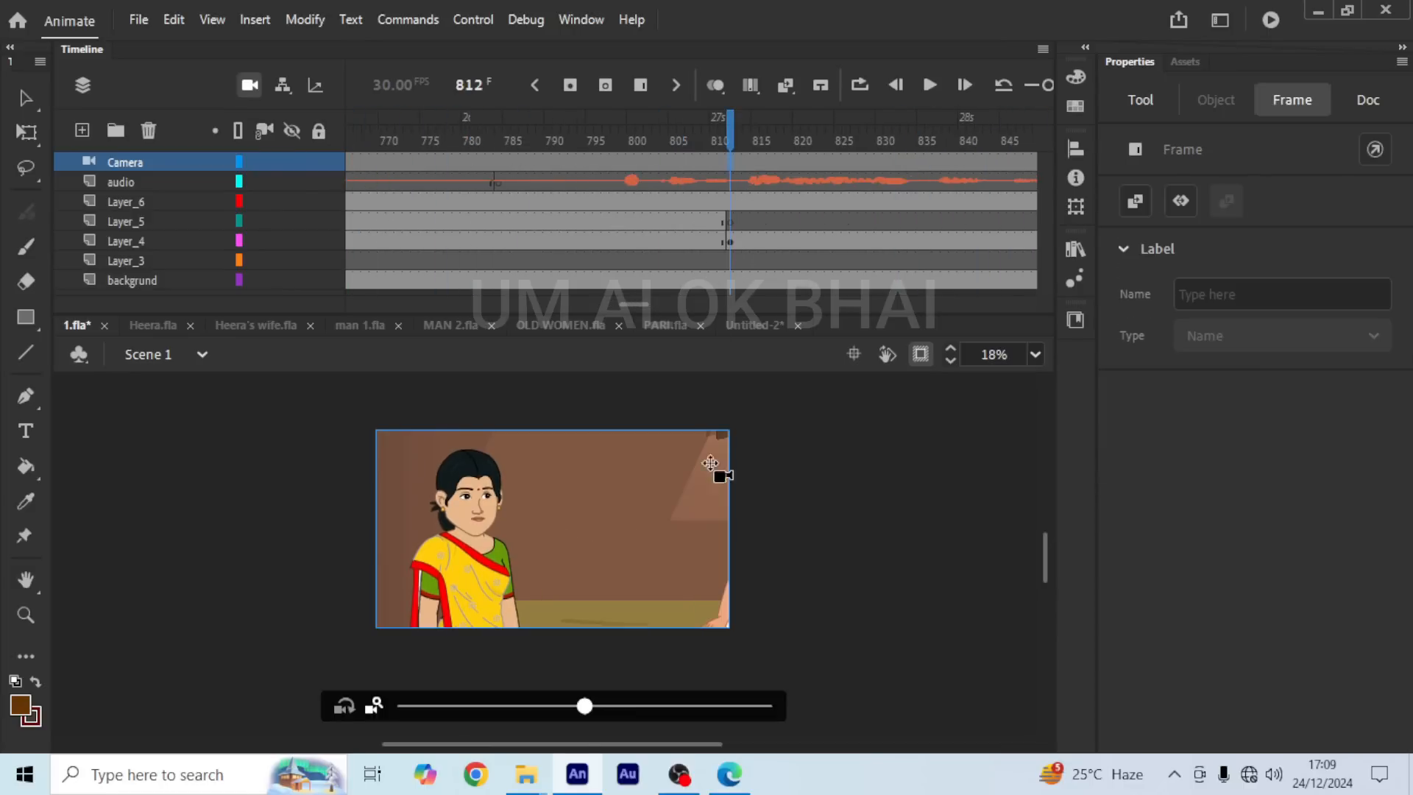
{"action": "left_click_drag", "start_coordinate": [583, 707], "coordinate": [397, 706]}
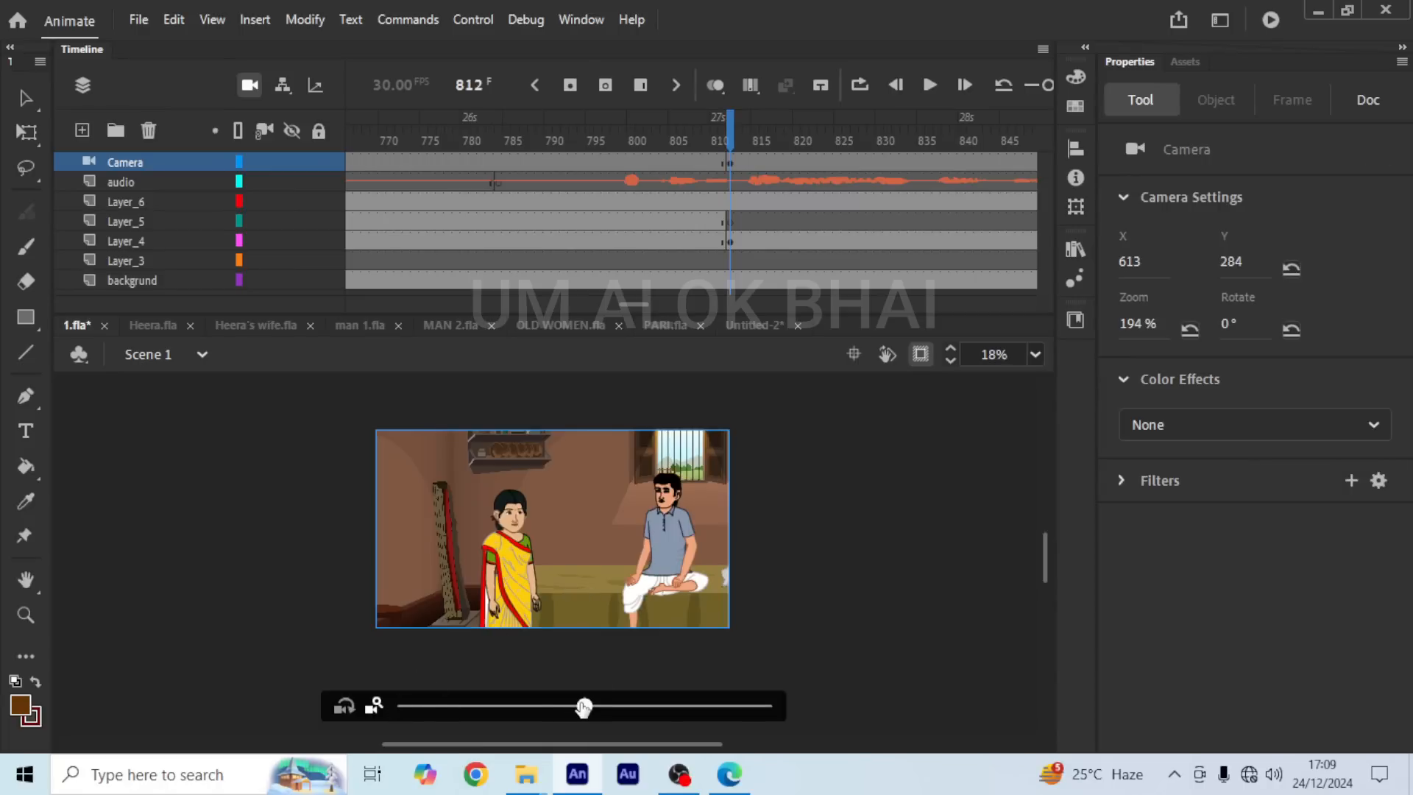
{"action": "left_click_drag", "start_coordinate": [583, 708], "coordinate": [523, 707]}
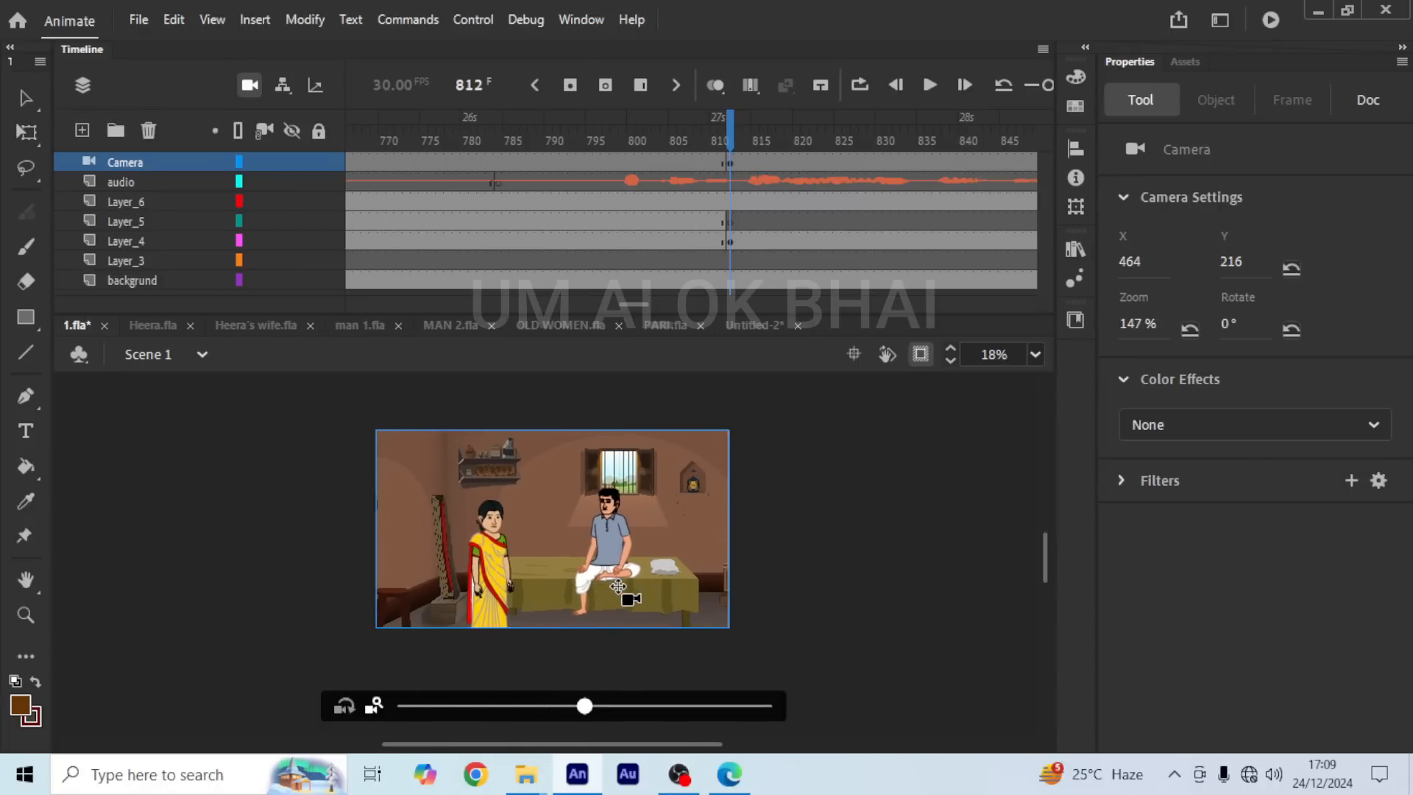
Step: Zoom the frame 812 camera out to 134% and reframe the woman and seated man at X 281, Y 118
{"action": "left_click_drag", "start_coordinate": [618, 587], "coordinate": [618, 588]}
{"action": "left_click_drag", "start_coordinate": [583, 706], "coordinate": [567, 708]}
{"action": "left_click_drag", "start_coordinate": [580, 601], "coordinate": [586, 616]}
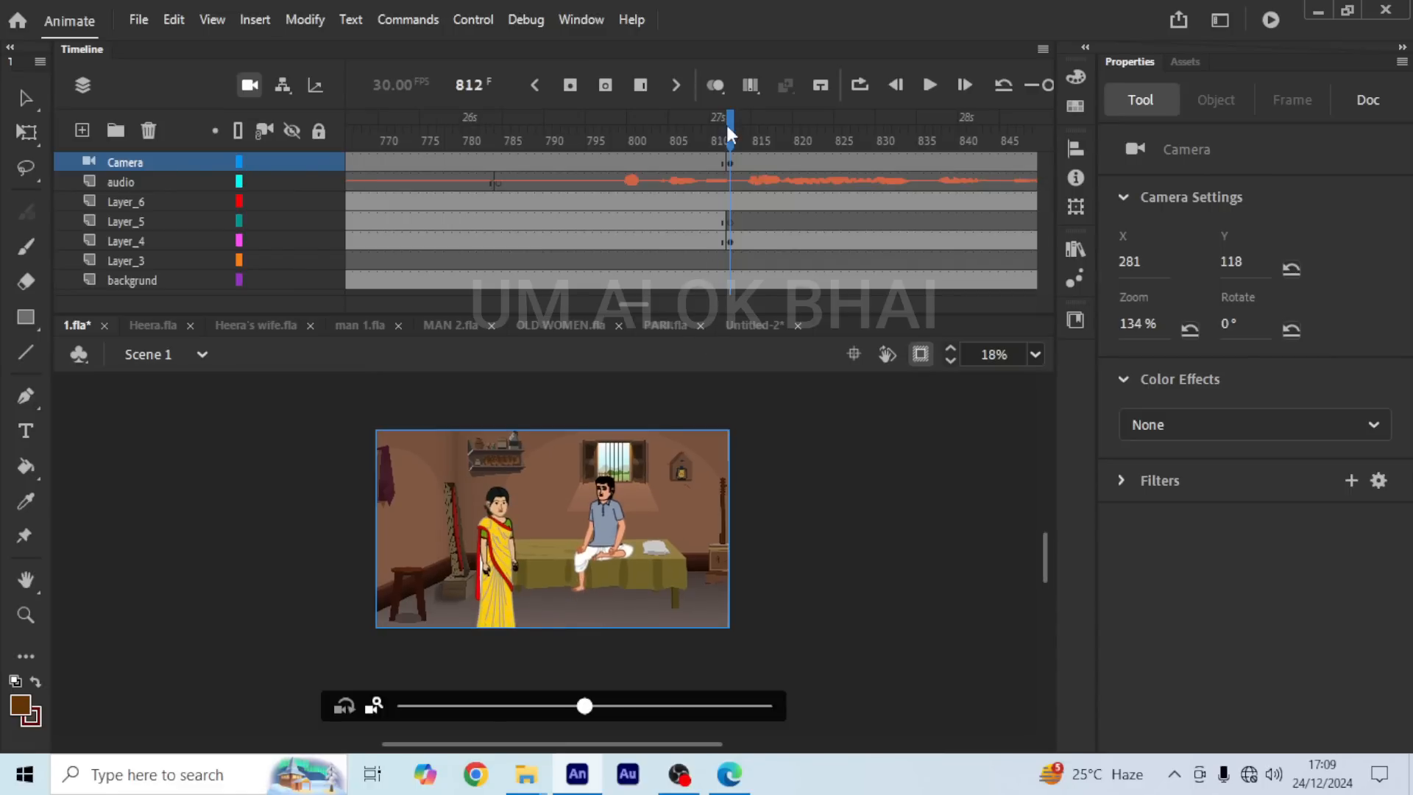
Step: Play the camera shots through to the end of the bedroom scene, save 1.fla and test the movie
{"action": "left_click_drag", "start_coordinate": [729, 133], "coordinate": [414, 119]}
{"action": "left_click", "coordinate": [930, 84]}
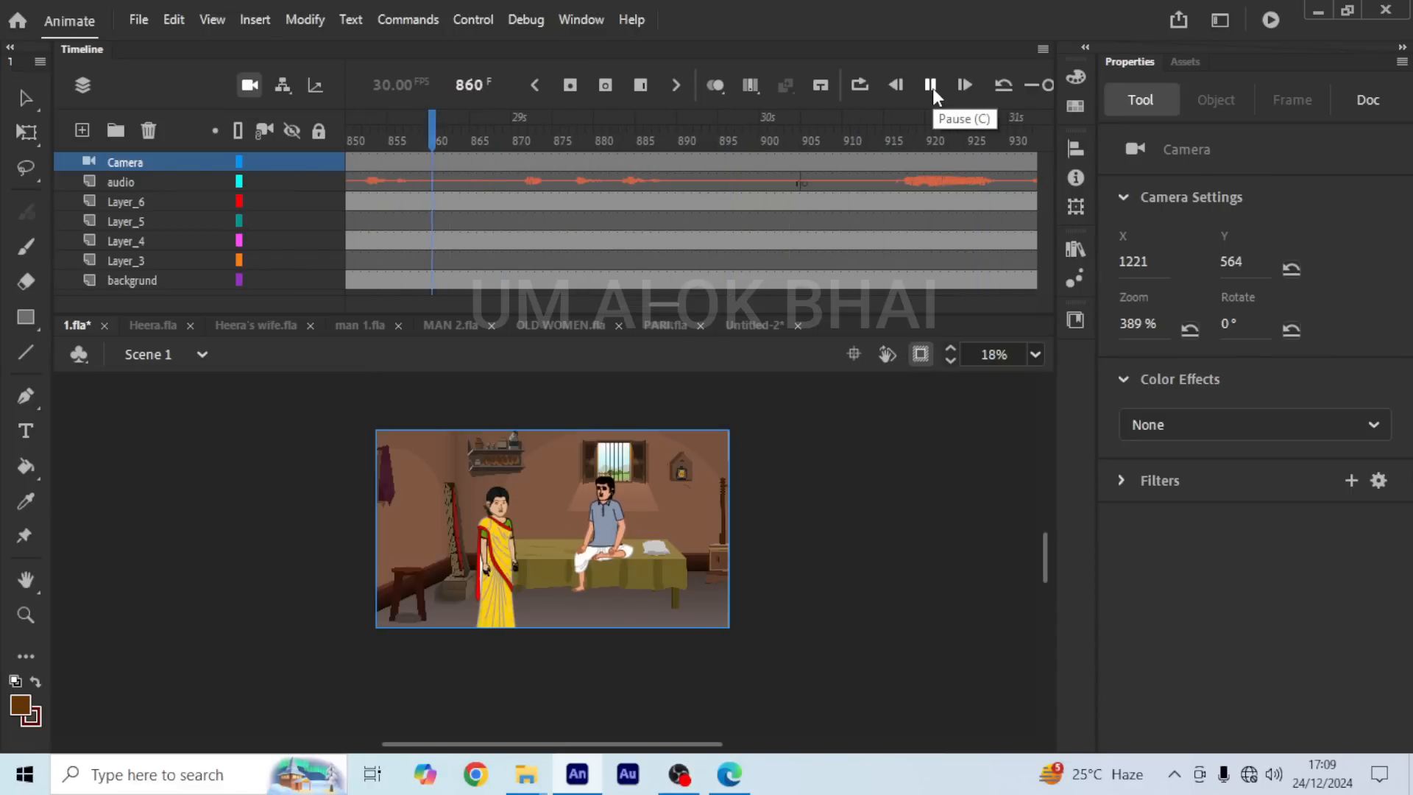
{"action": "left_click", "coordinate": [932, 90]}
{"action": "left_click", "coordinate": [929, 84]}
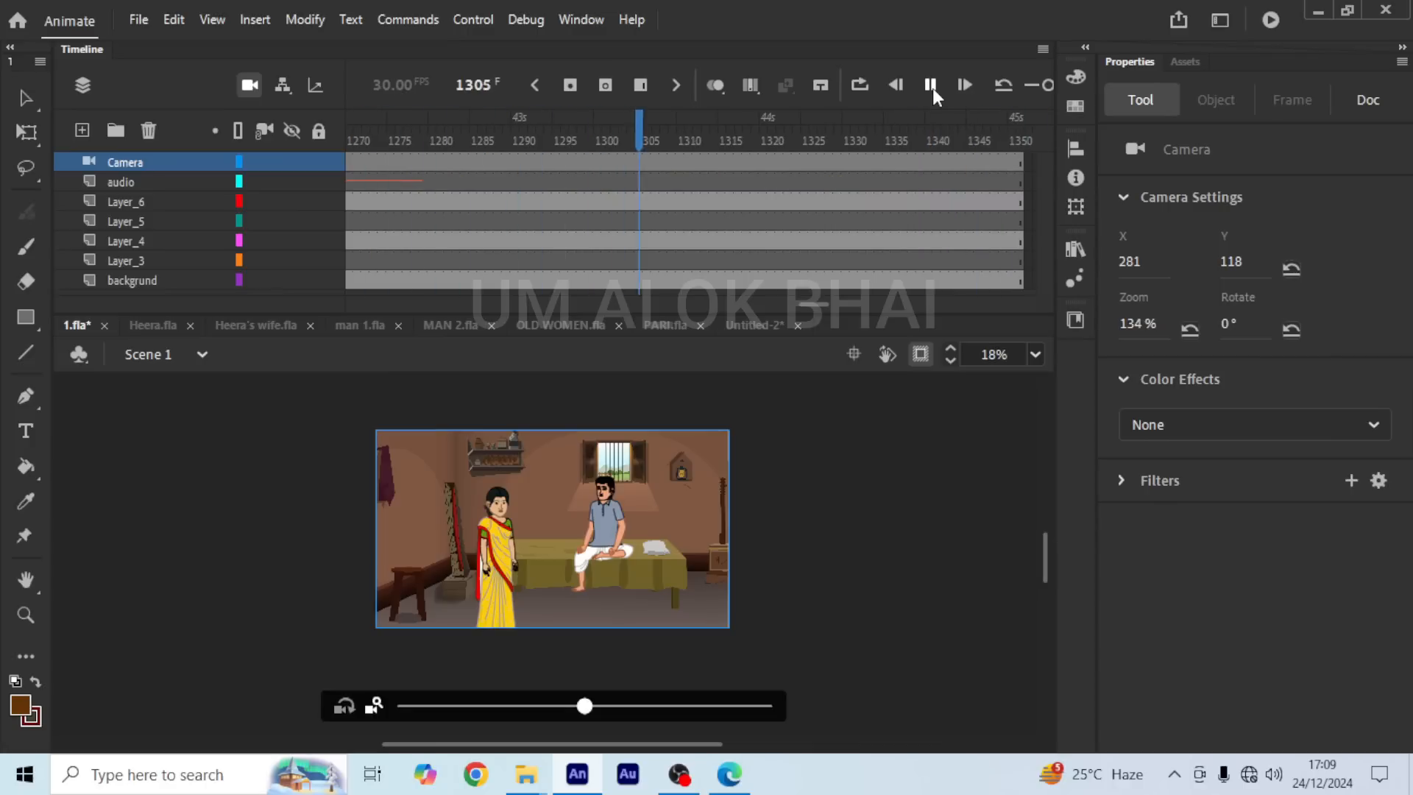
{"action": "left_click", "coordinate": [932, 88]}
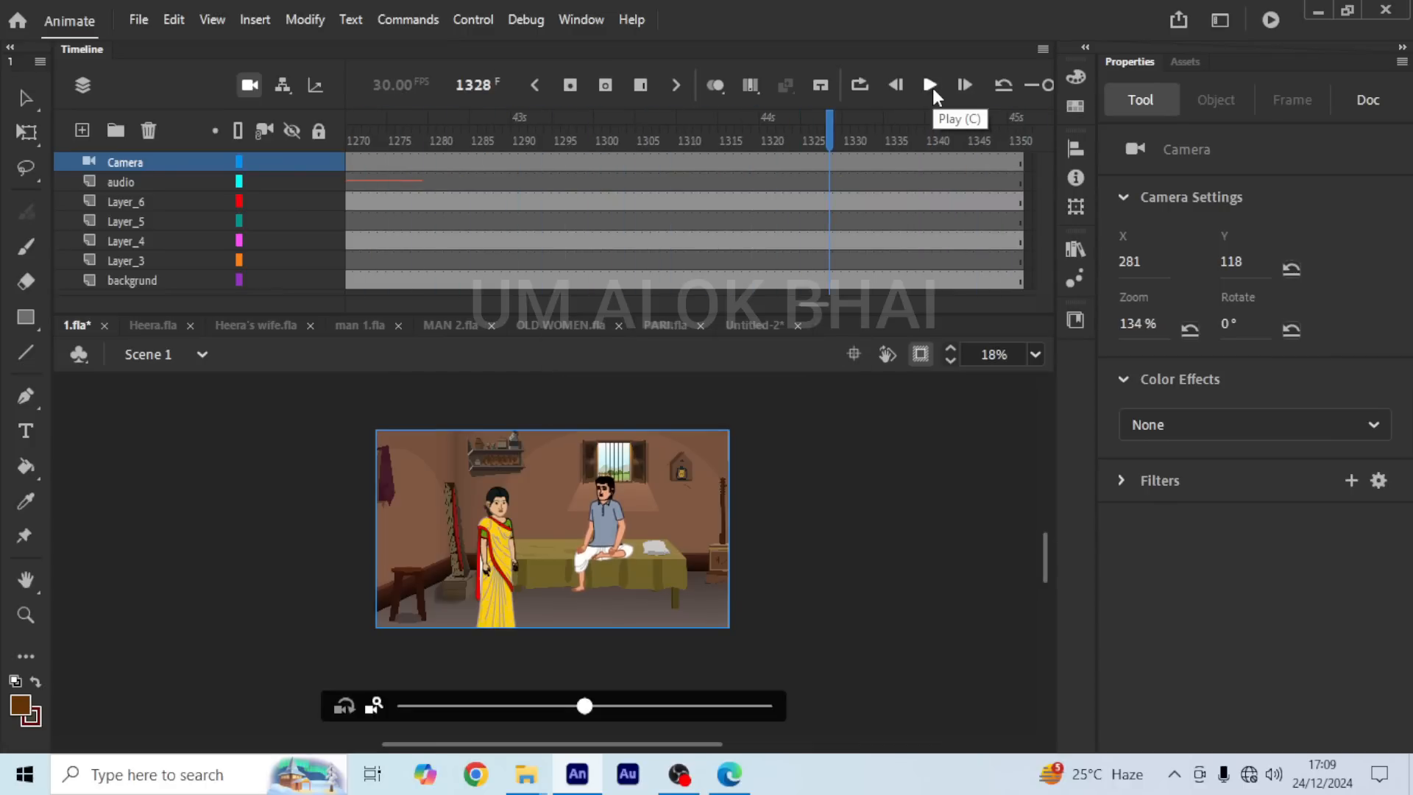
{"action": "key", "text": "ctrl+s"}
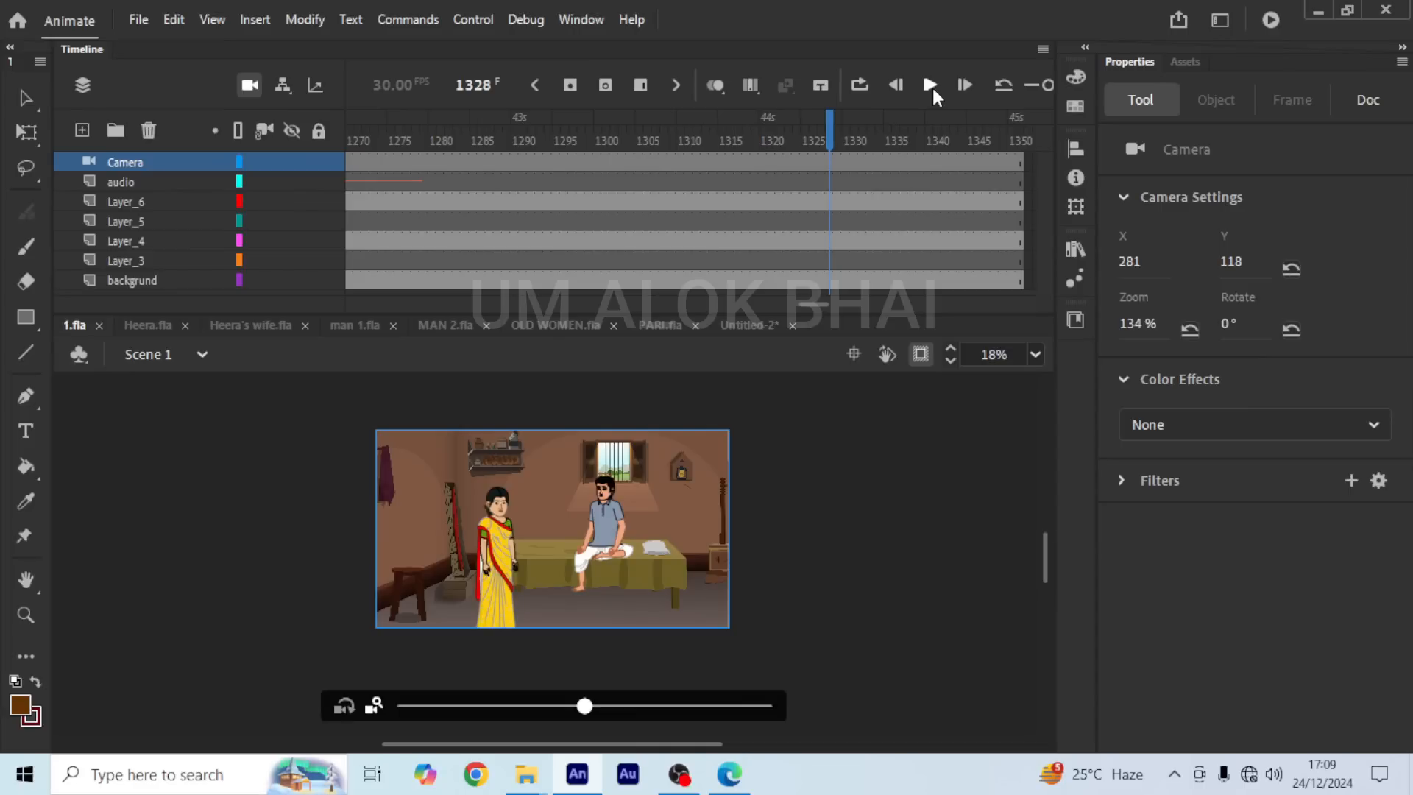
{"action": "key", "text": "ctrl+Return"}
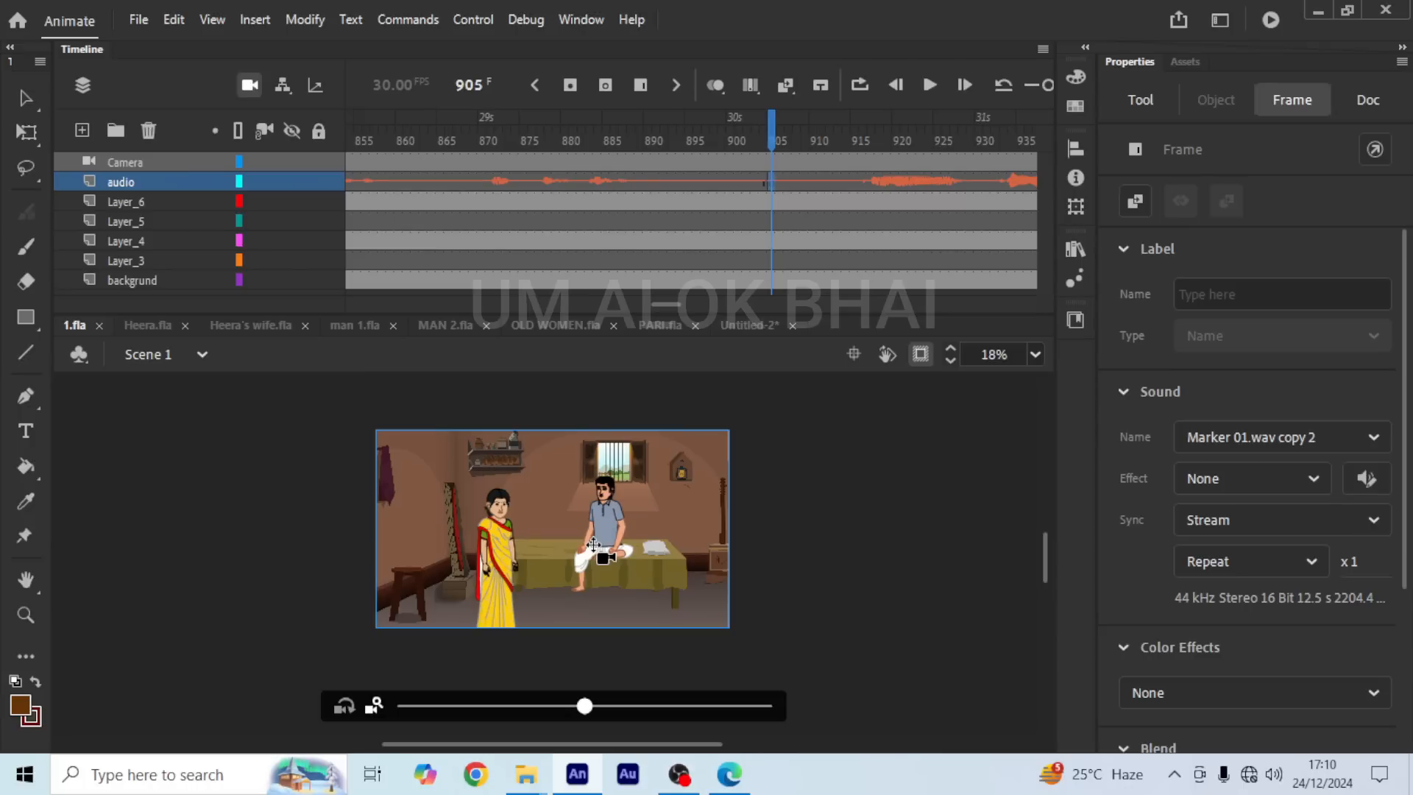
Step: Turn off the camera and insert a keyframe for the seated man on Layer_4 at frame 905
{"action": "left_click", "coordinate": [249, 85]}
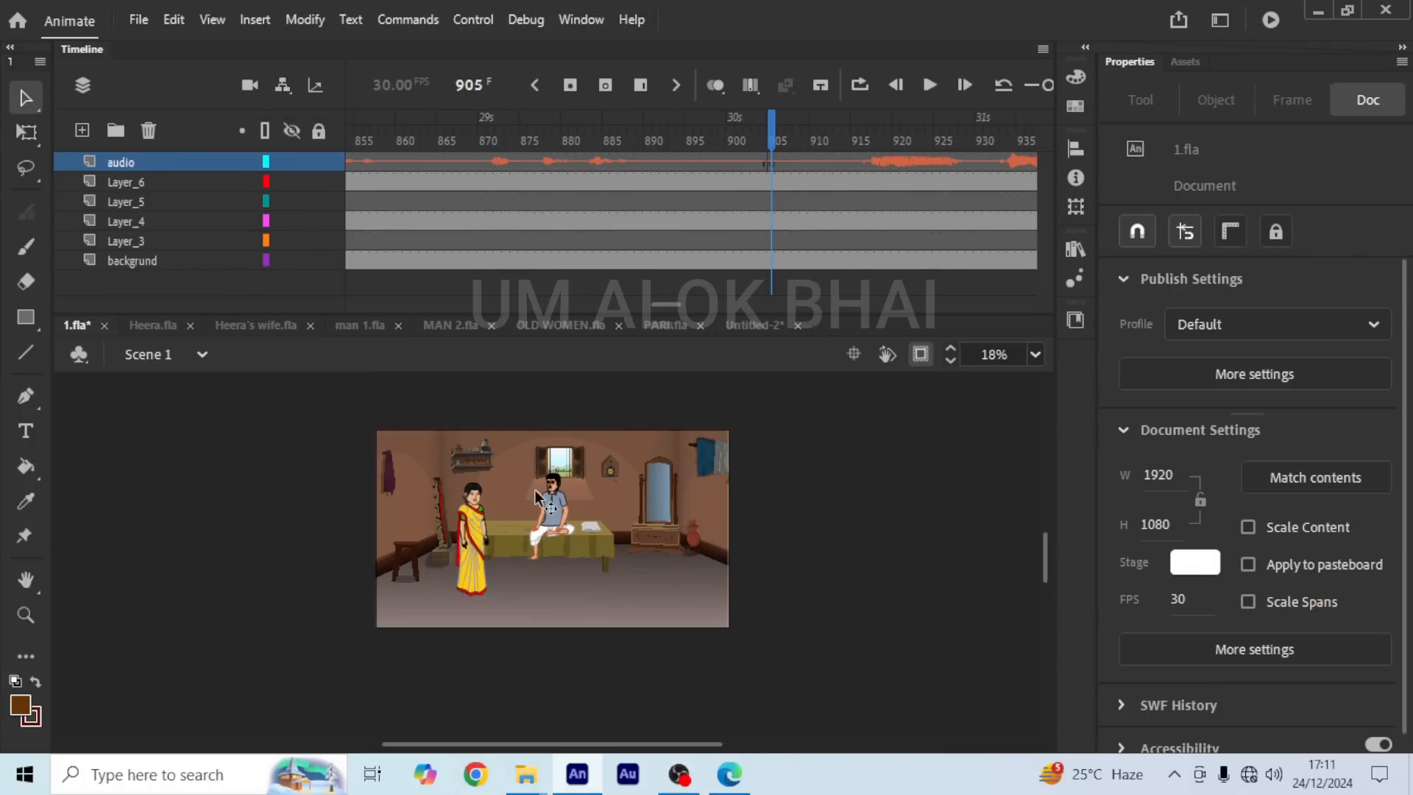
{"action": "scroll", "coordinate": [573, 515], "scroll_direction": "up", "scroll_amount": 2}
{"action": "scroll", "coordinate": [573, 515], "scroll_direction": "up", "scroll_amount": 5}
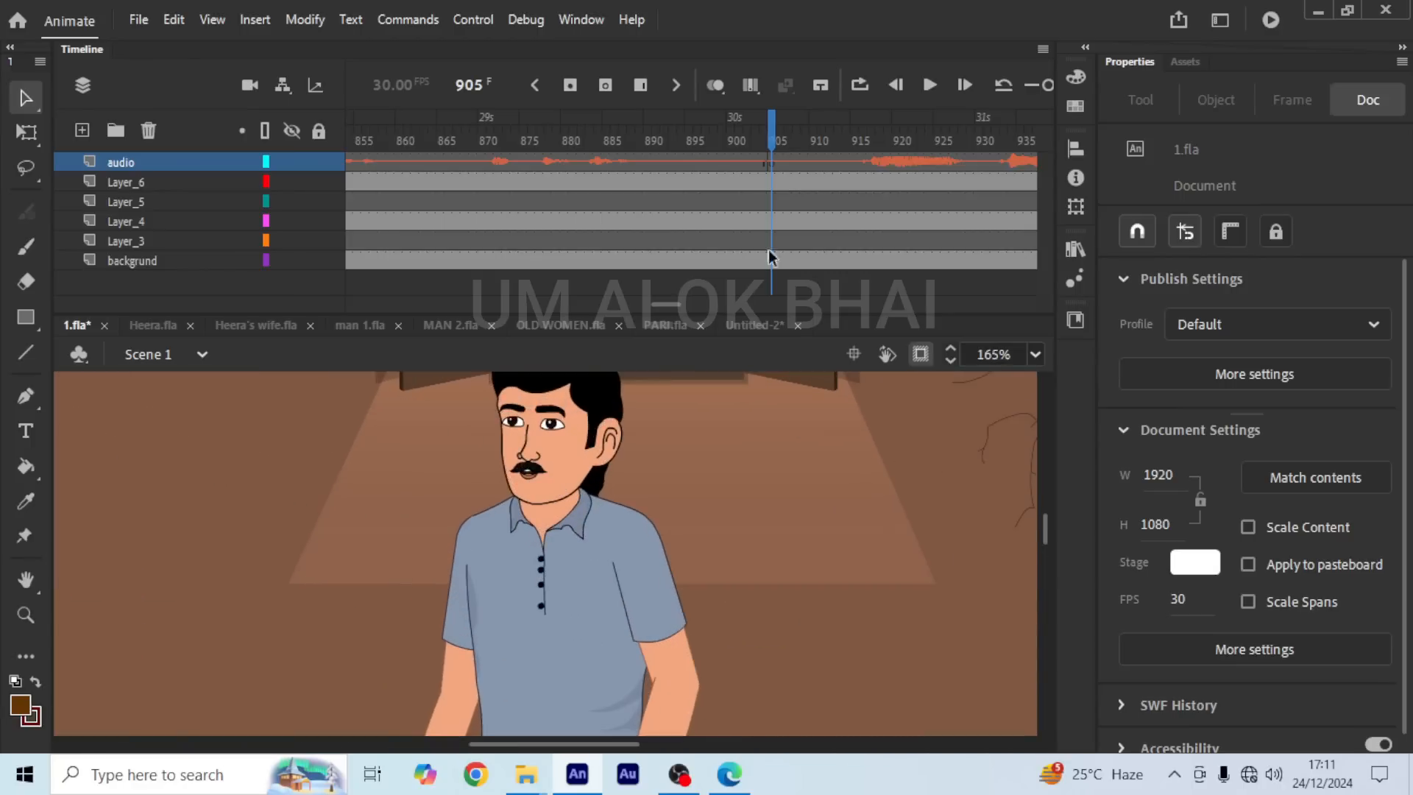
{"action": "scroll", "coordinate": [589, 430], "scroll_direction": "up", "scroll_amount": 2}
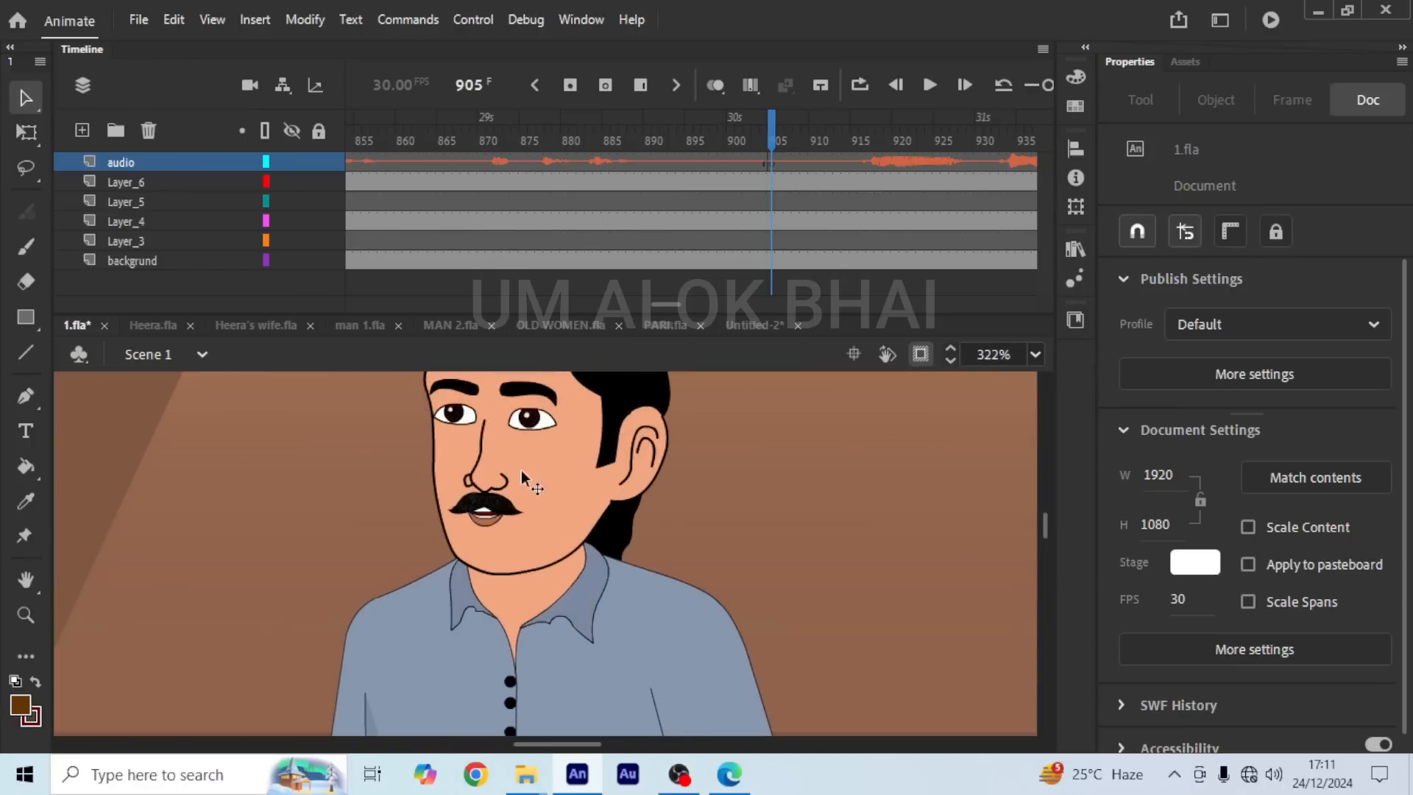
{"action": "left_click", "coordinate": [482, 517]}
{"action": "scroll", "coordinate": [597, 528], "scroll_direction": "down", "scroll_amount": 3}
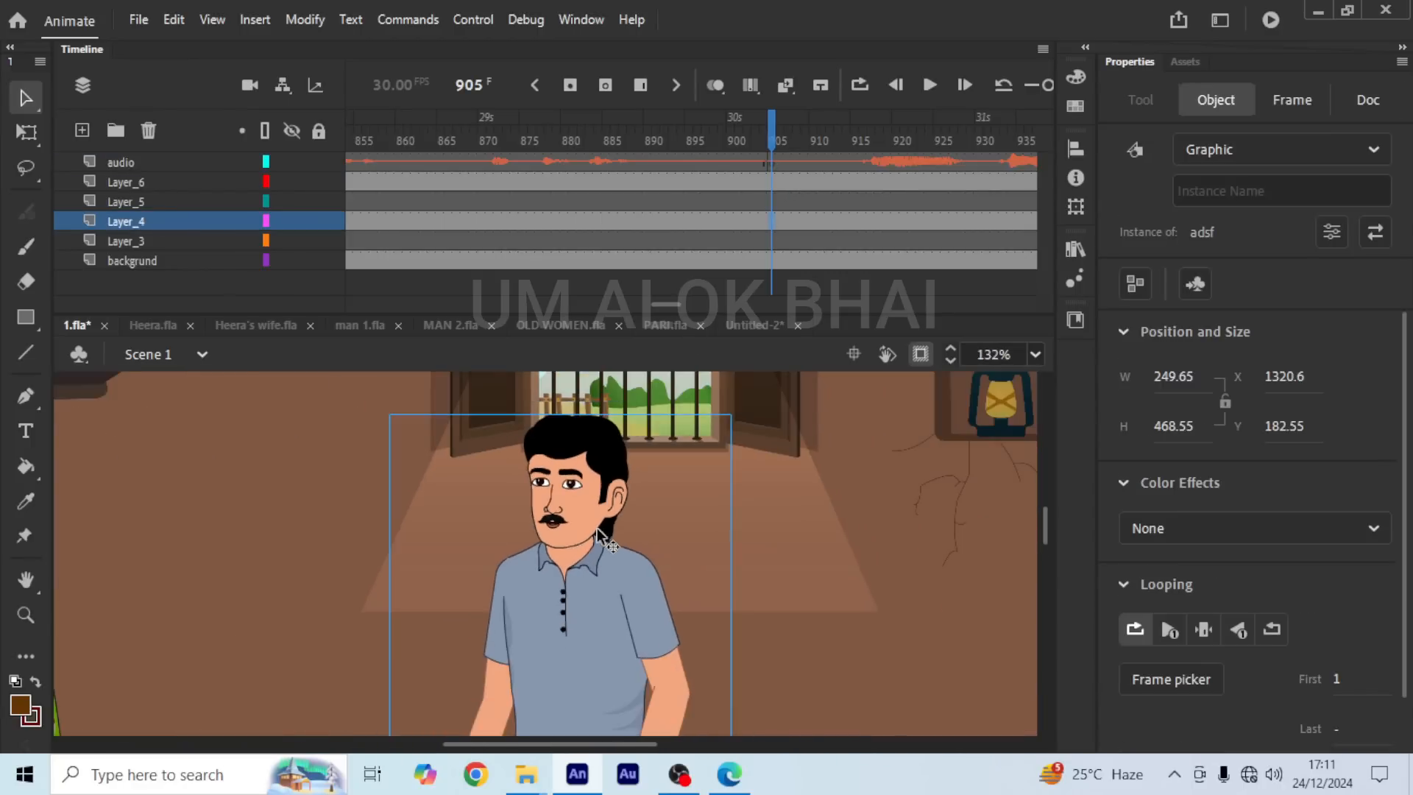
{"action": "key", "text": "F6"}
Step: Open the man's nested face symbol and play its mouth animation from the audio start at frame 94
{"action": "scroll", "coordinate": [556, 524], "scroll_direction": "up", "scroll_amount": 3}
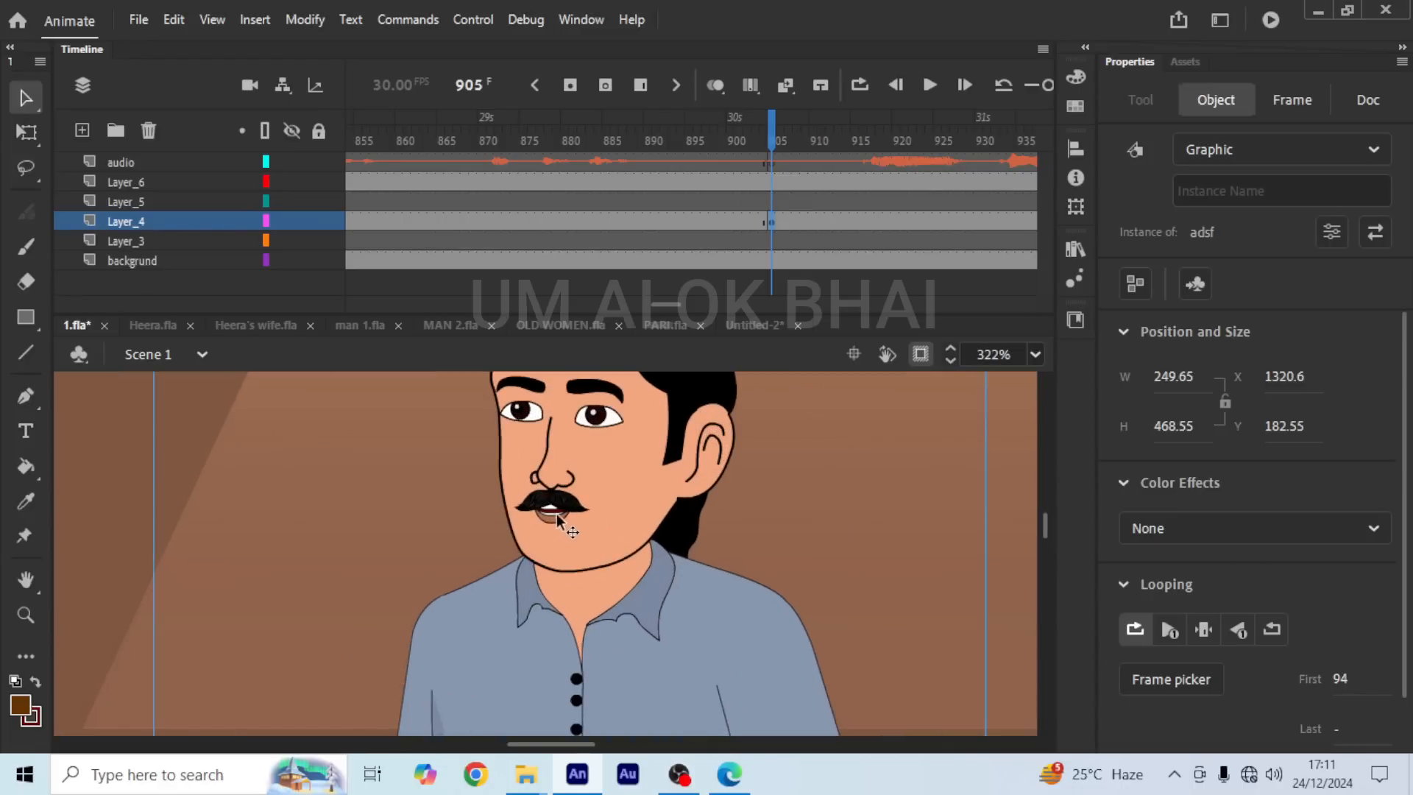
{"action": "double_click", "coordinate": [558, 512]}
{"action": "double_click", "coordinate": [557, 512]}
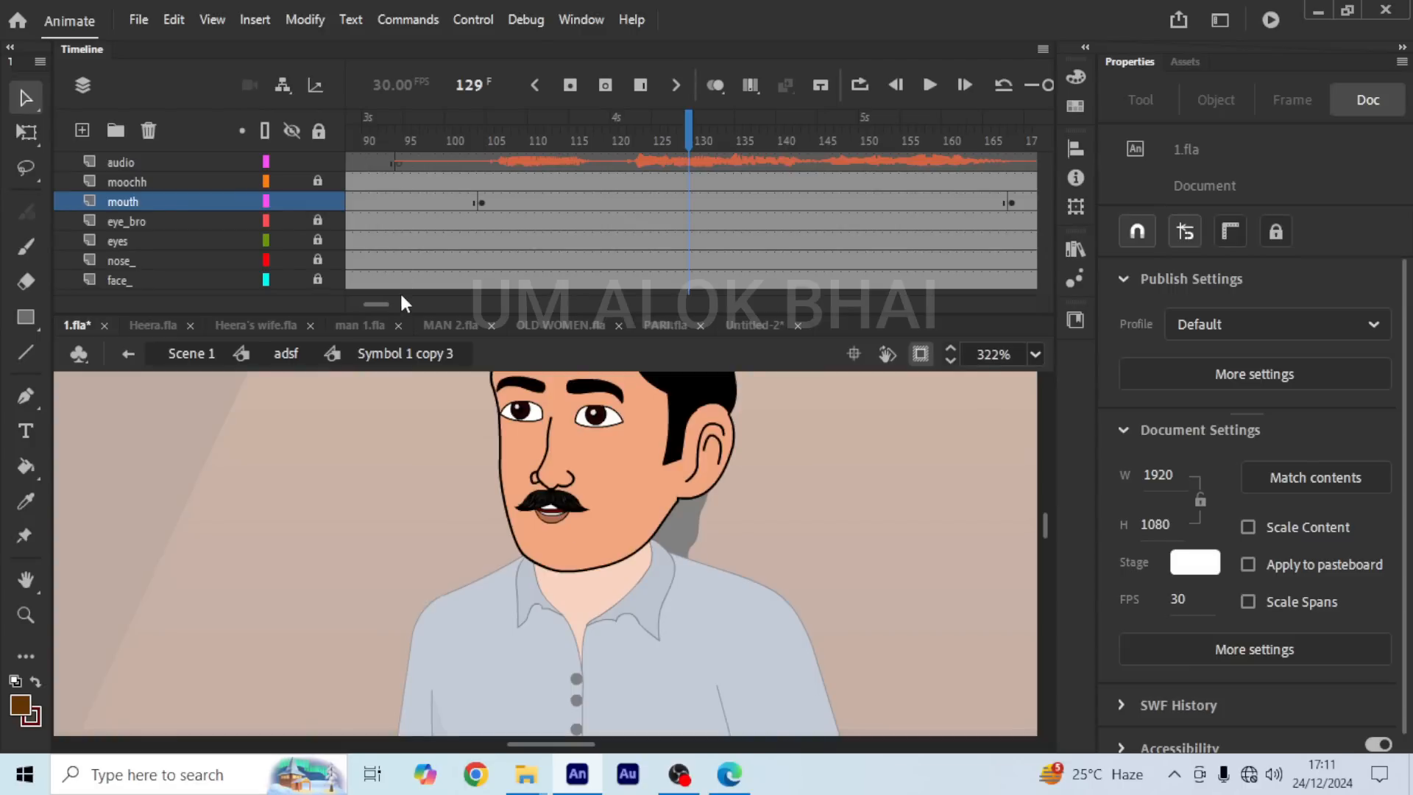
{"action": "mouse_move", "coordinate": [369, 303]}
{"action": "left_mouse_down"}
{"action": "mouse_move", "coordinate": [515, 305]}
{"action": "mouse_move", "coordinate": [346, 293]}
{"action": "mouse_move", "coordinate": [374, 306]}
{"action": "left_mouse_up"}
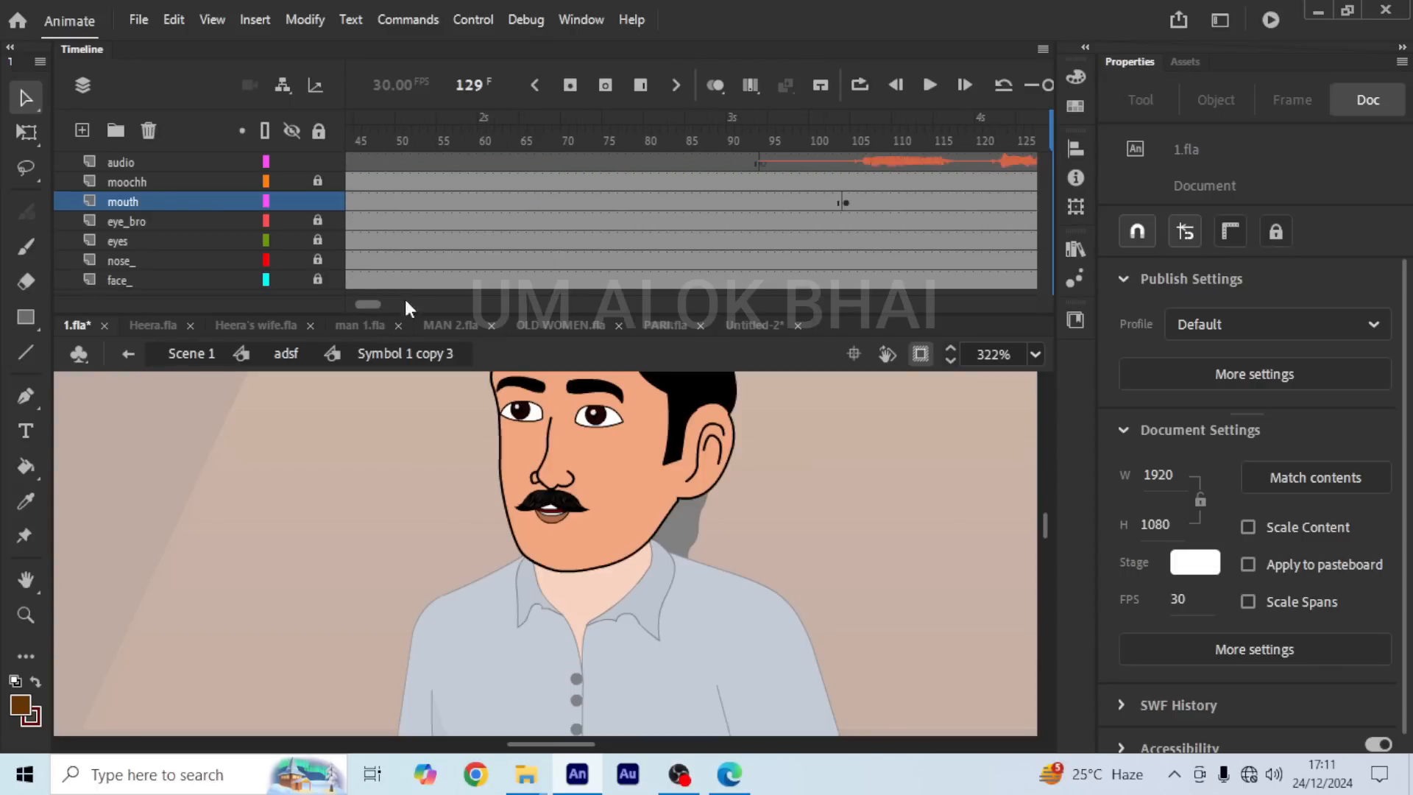
{"action": "left_click", "coordinate": [762, 159]}
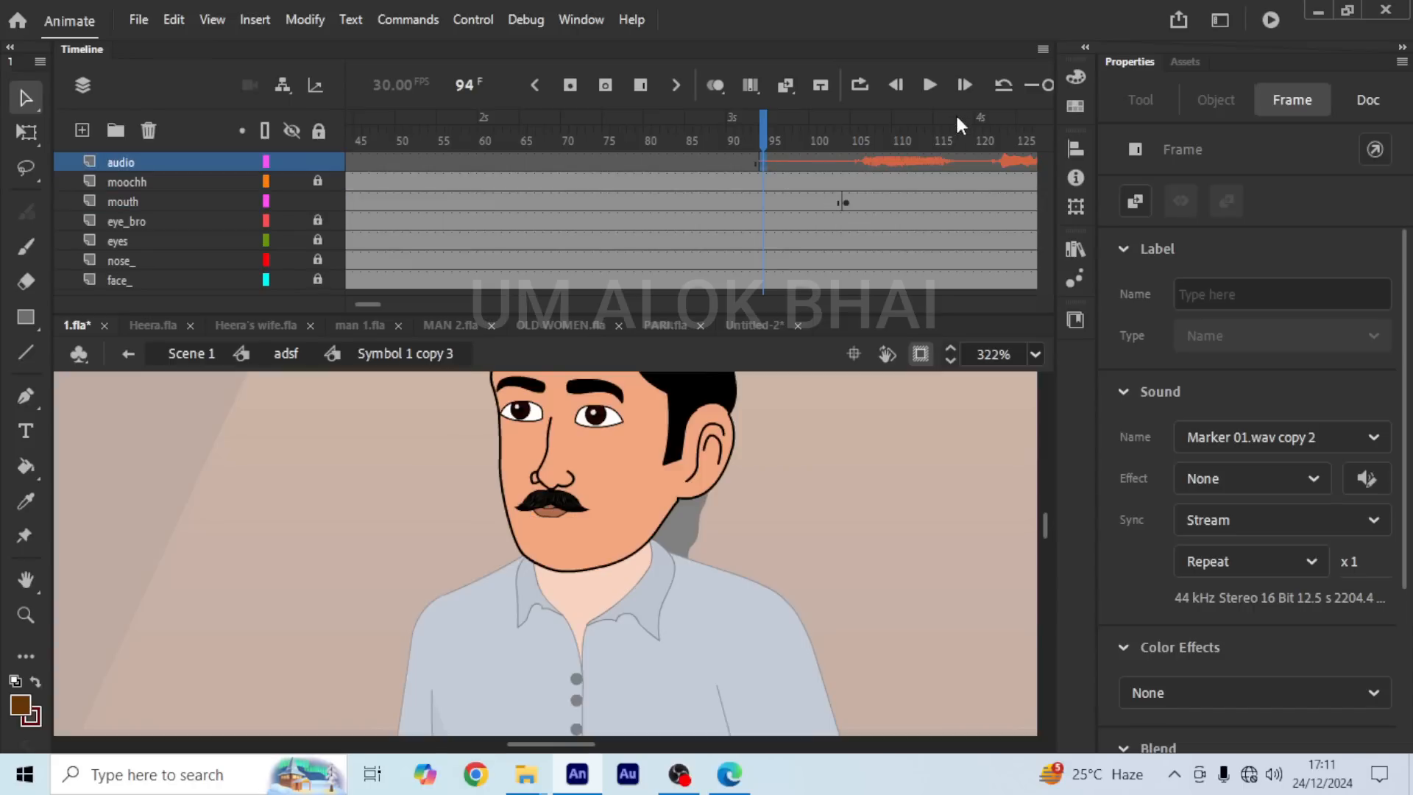
{"action": "left_click", "coordinate": [930, 85]}
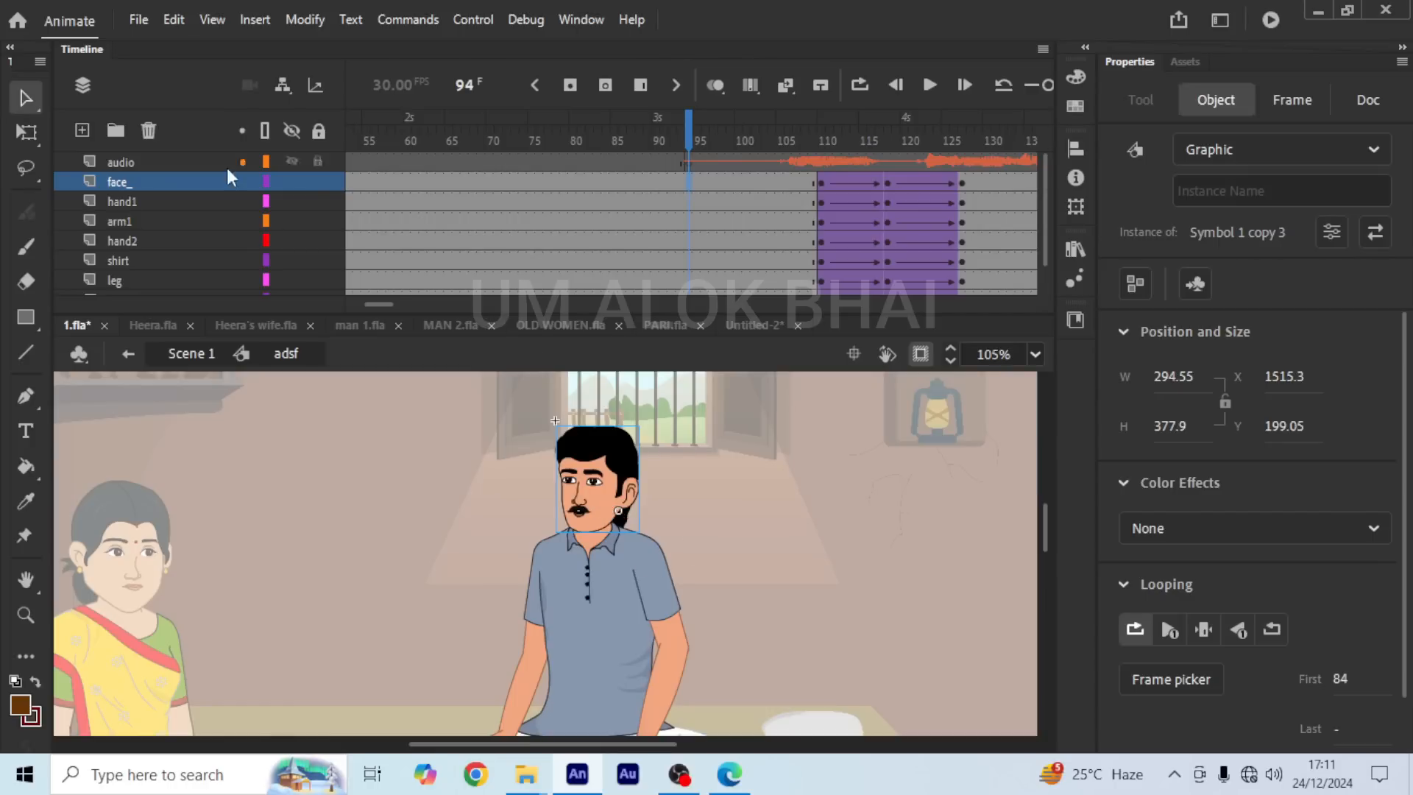
Step: Try correcting the man's lip sync by changing the face's first loop frame at frame 94, synchronizing all symbols and playing it back
{"action": "left_click", "coordinate": [1338, 680]}
{"action": "type", "text": "9"}
{"action": "right_click", "coordinate": [674, 203]}
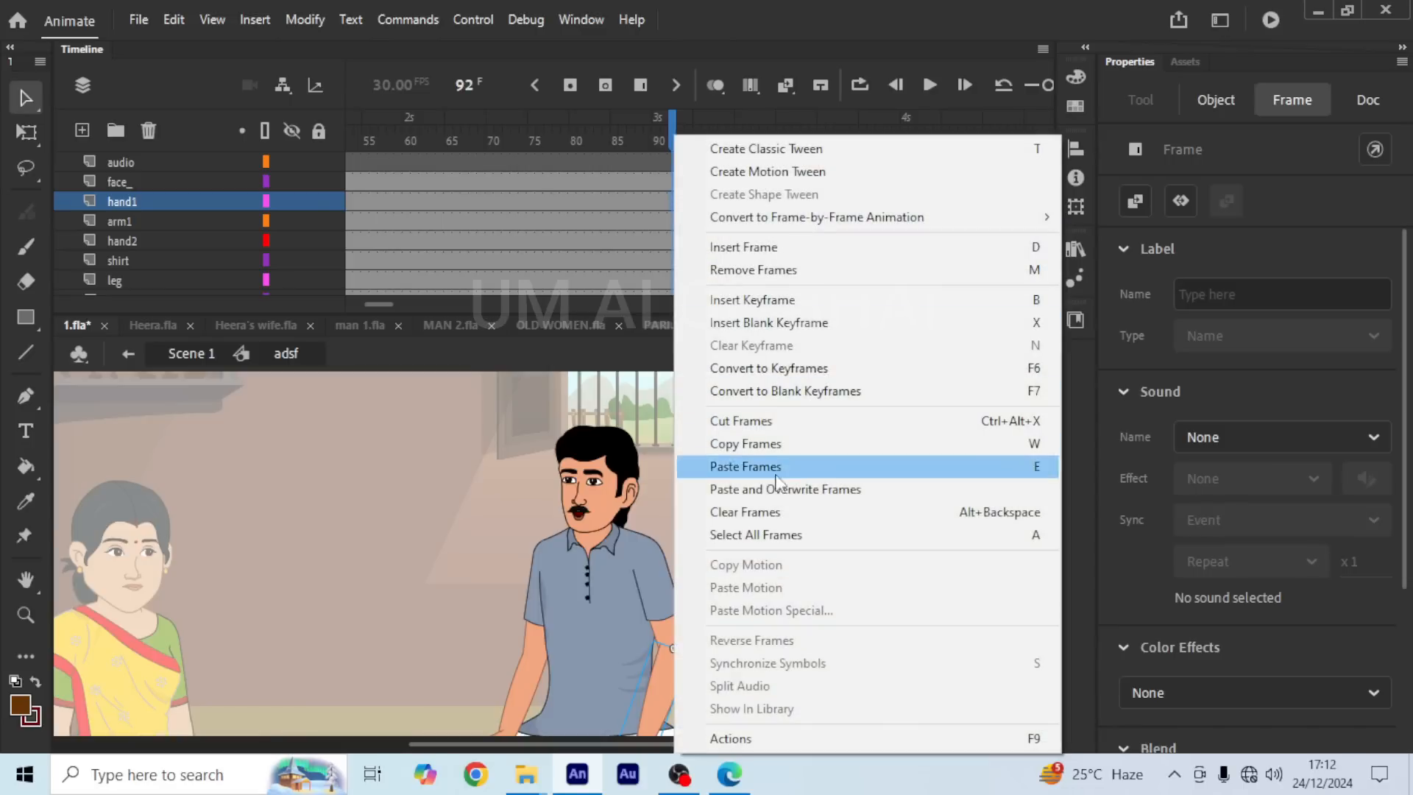
{"action": "left_click", "coordinate": [761, 535]}
{"action": "right_click", "coordinate": [707, 234]}
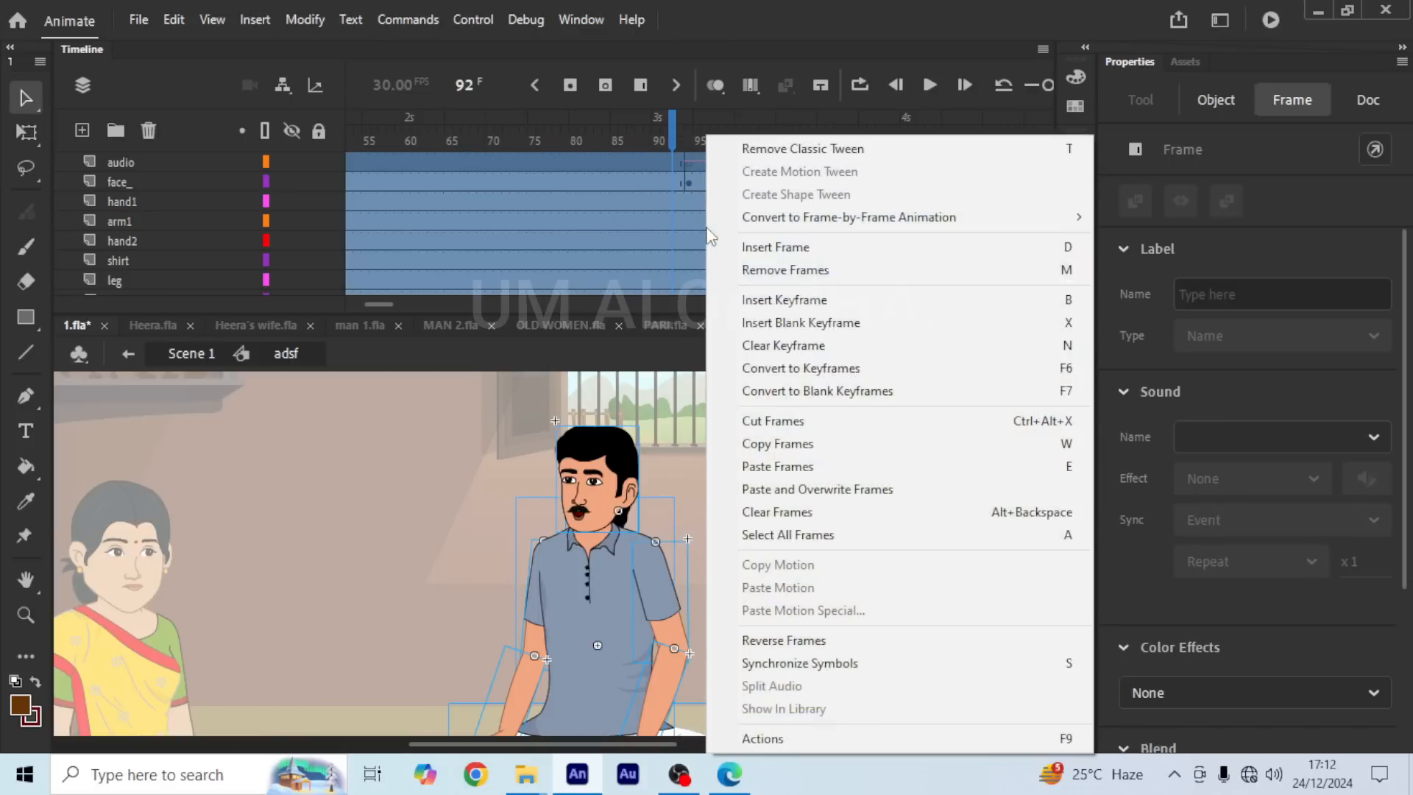
{"action": "left_click", "coordinate": [781, 663]}
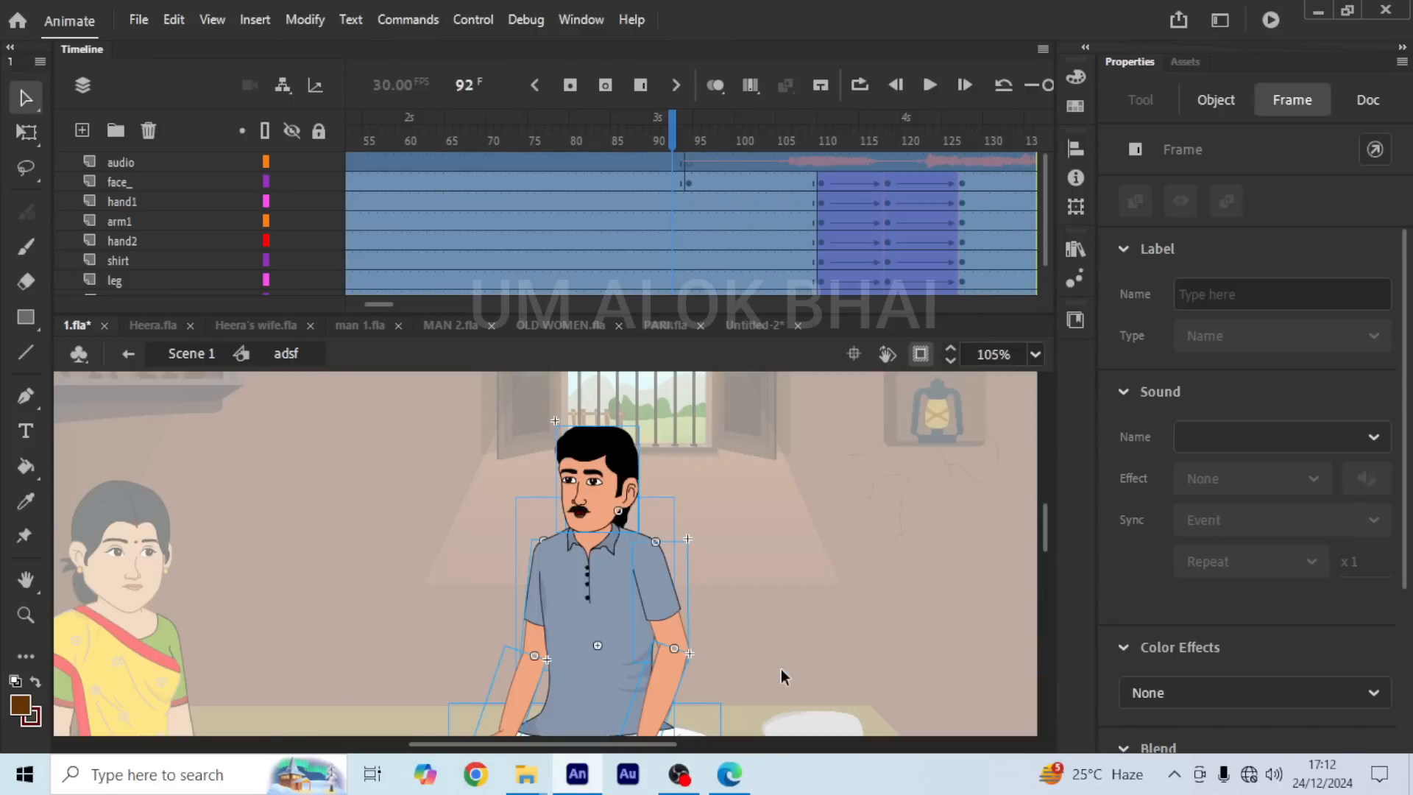
{"action": "left_click", "coordinate": [932, 89]}
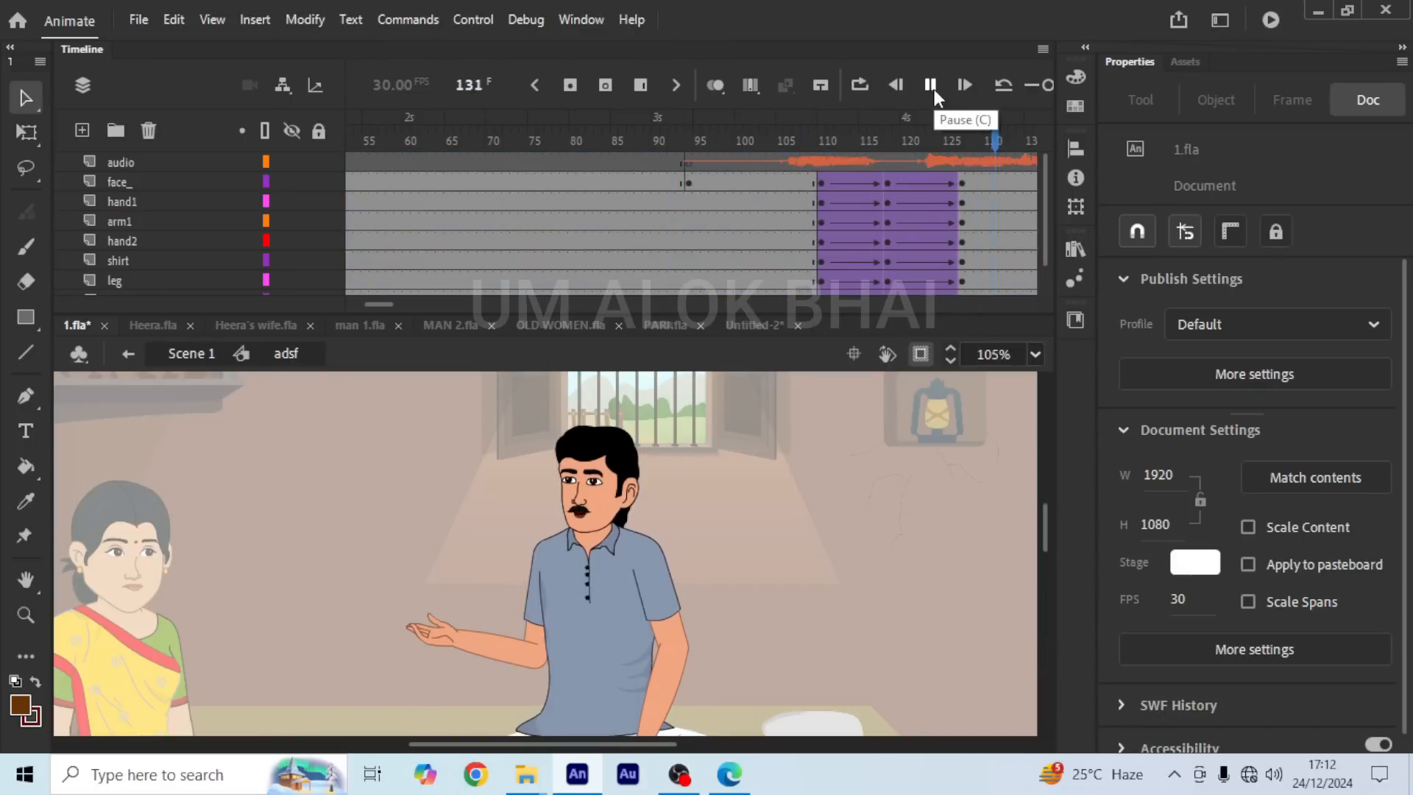
{"action": "left_click", "coordinate": [691, 143]}
{"action": "left_click", "coordinate": [599, 515]}
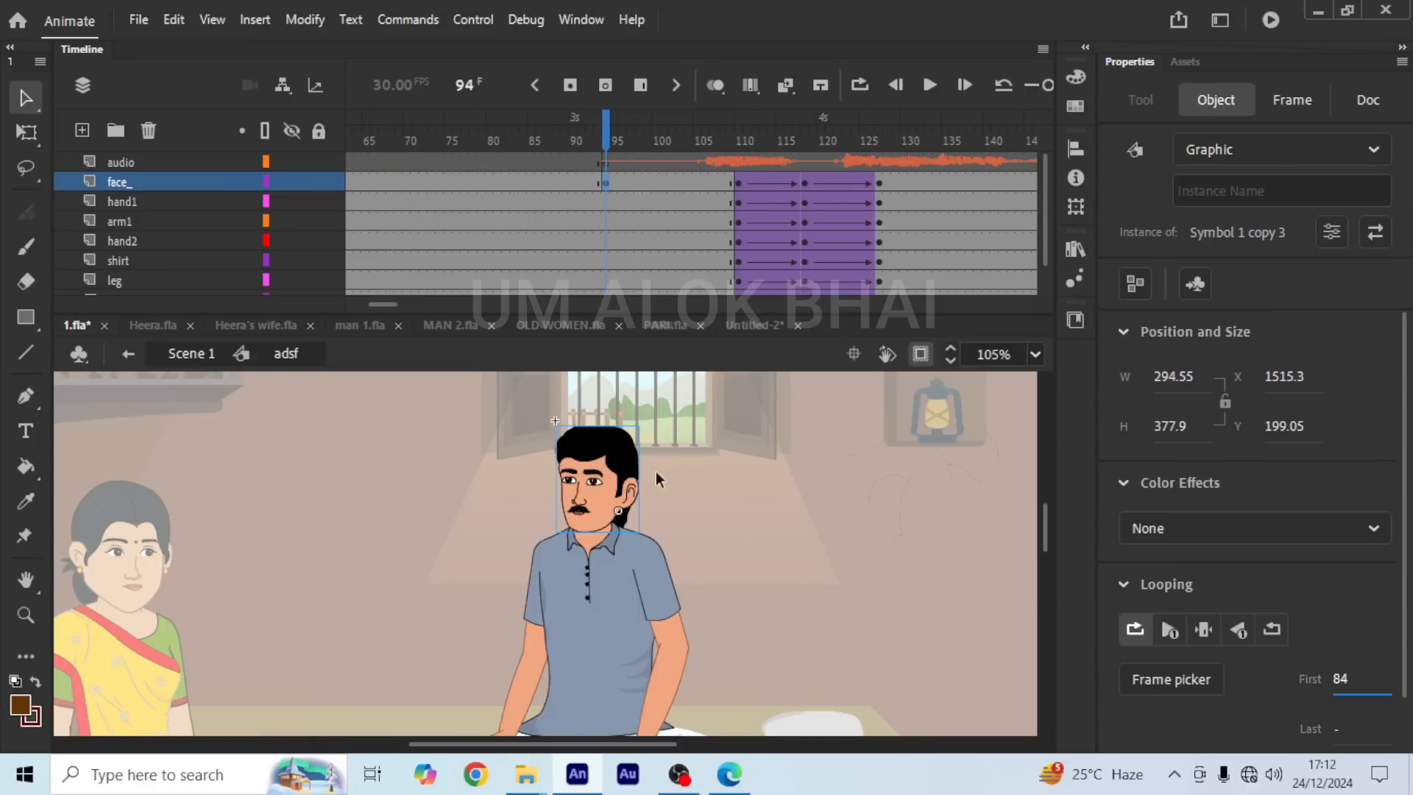
Step: Set the first loop frame of the man's face symbol to 1 at frame 1 of adsf
{"action": "left_click", "coordinate": [603, 495]}
{"action": "left_click_drag", "start_coordinate": [384, 308], "coordinate": [324, 293]}
{"action": "left_click", "coordinate": [351, 133]}
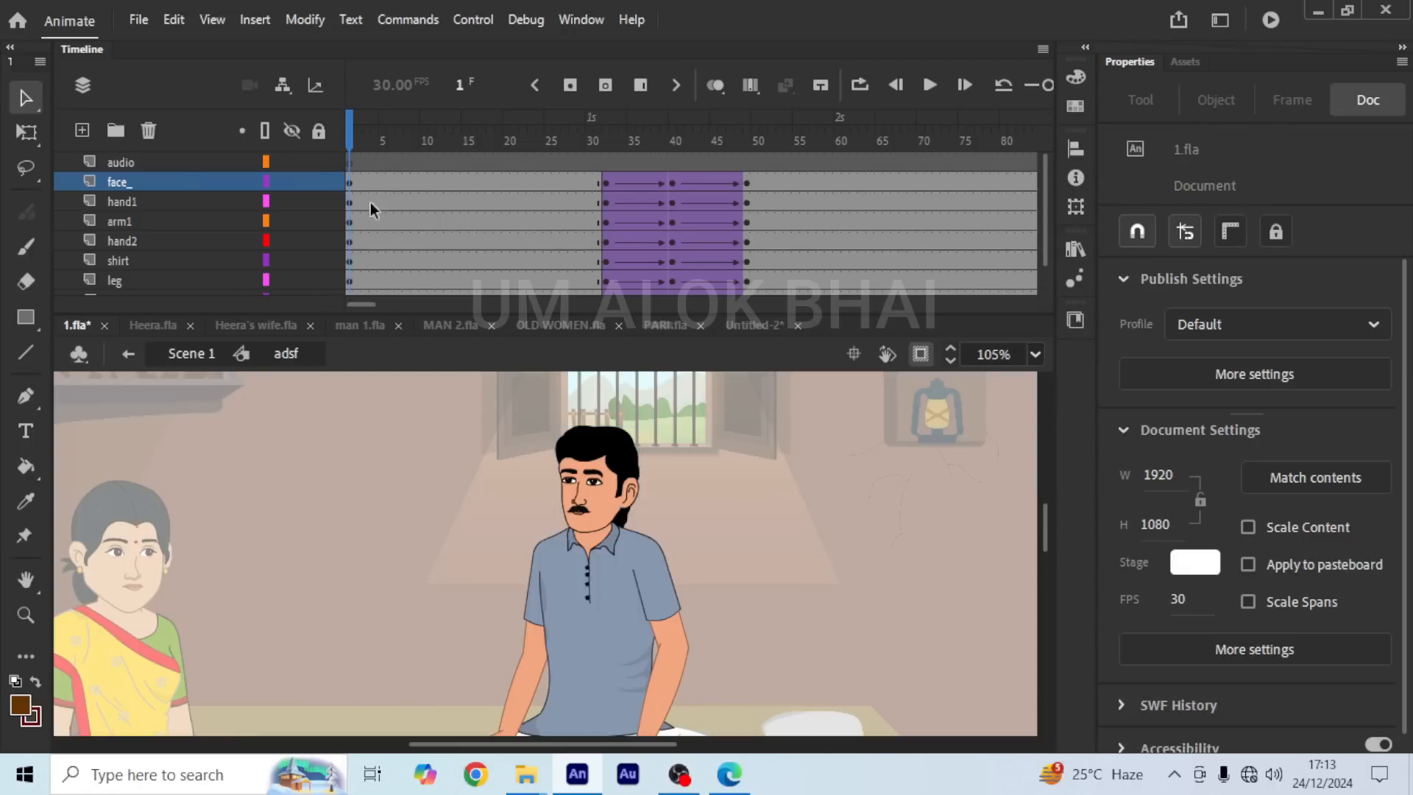
{"action": "left_click", "coordinate": [605, 517]}
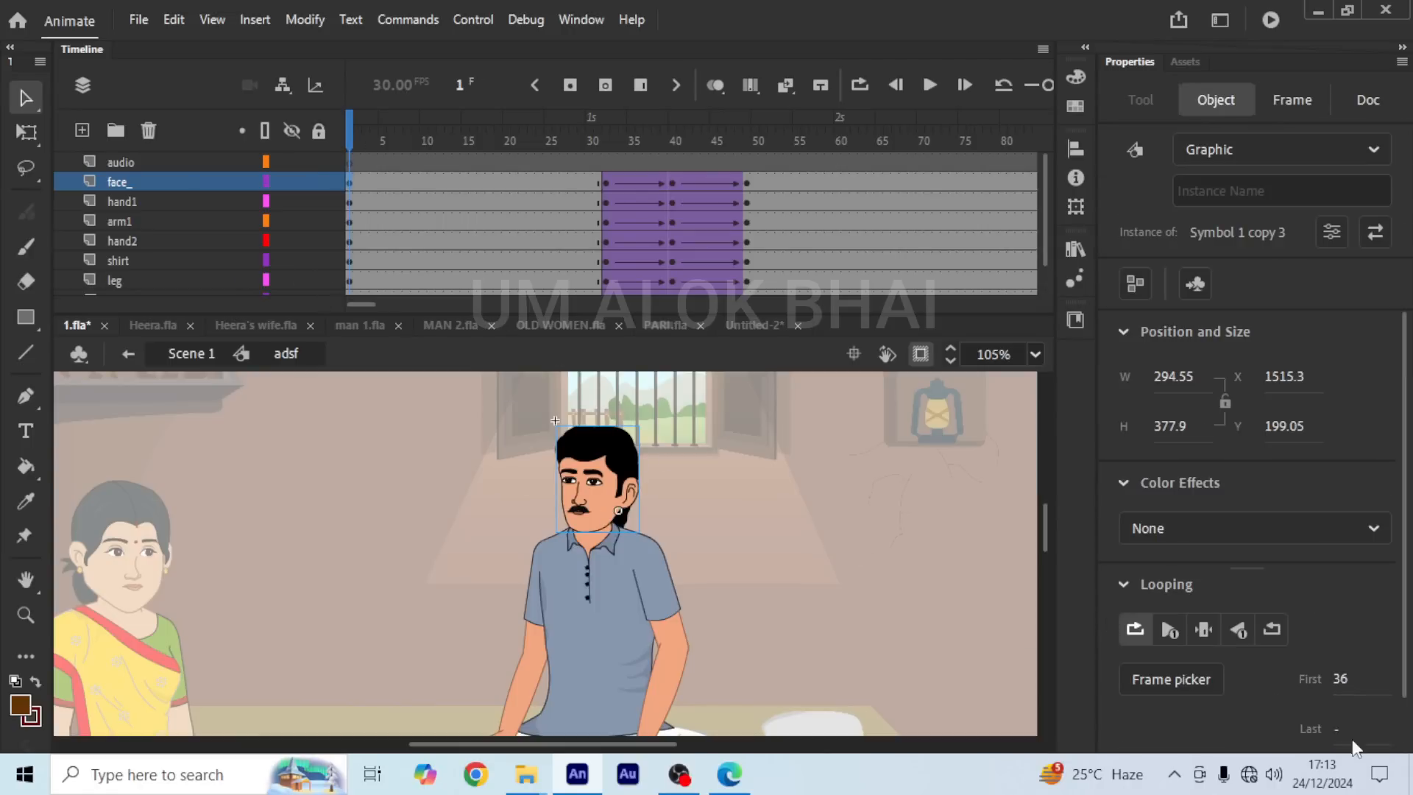
{"action": "left_click", "coordinate": [1340, 678]}
{"action": "type", "text": "1"}
Step: Apply Synchronize Symbols to all frames on every layer of the adsf symbol
{"action": "left_click", "coordinate": [559, 200]}
{"action": "right_click", "coordinate": [559, 201]}
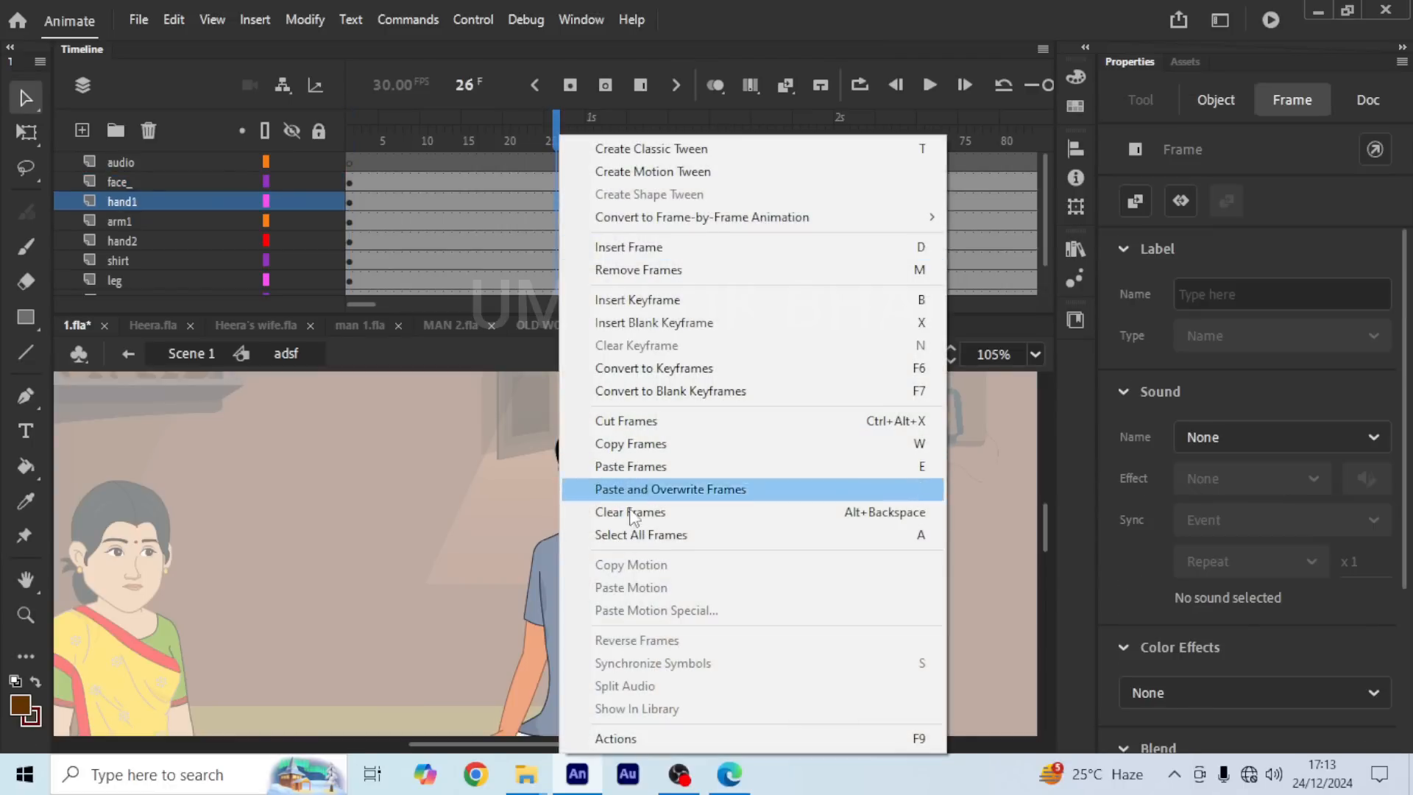
{"action": "left_click", "coordinate": [611, 534]}
{"action": "right_click", "coordinate": [513, 187]}
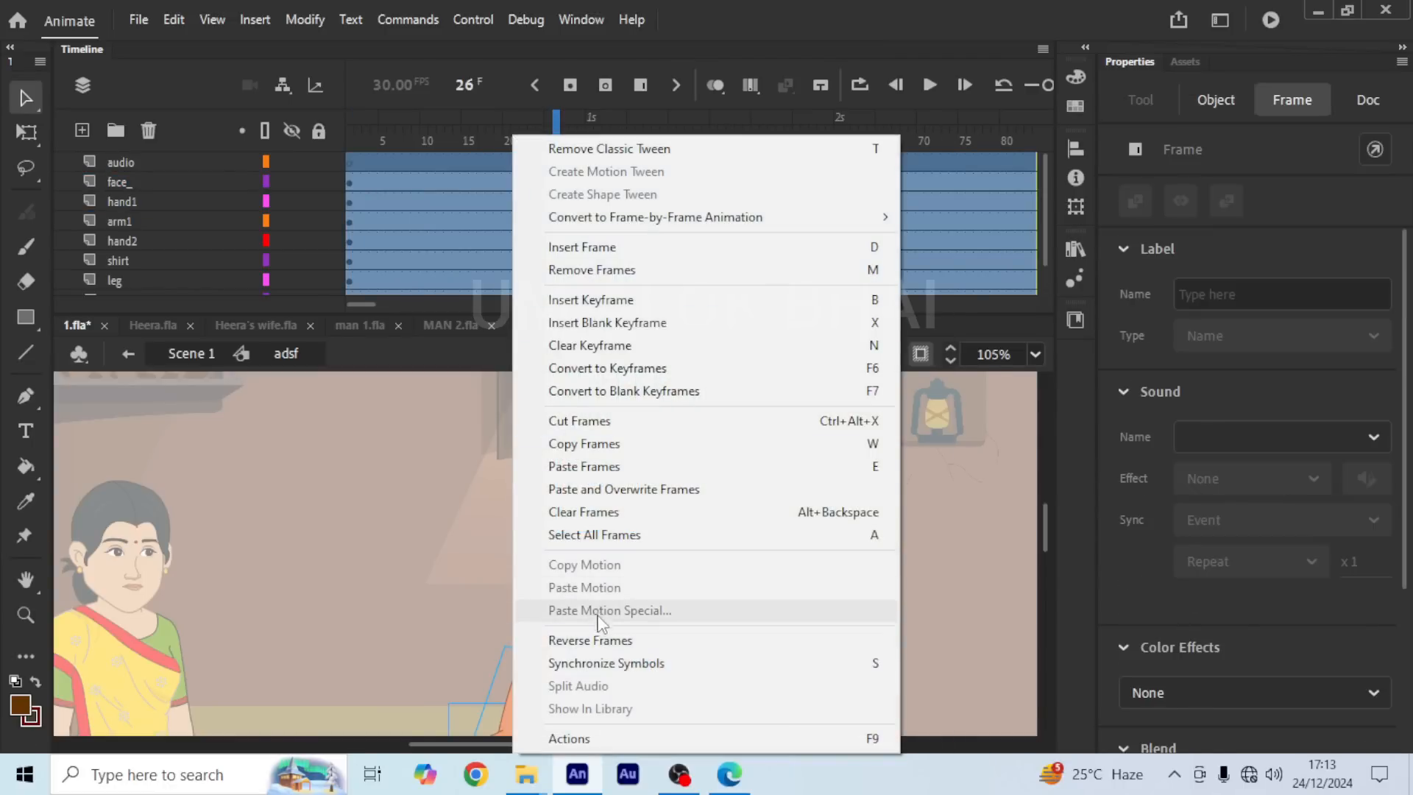
{"action": "left_click", "coordinate": [603, 662]}
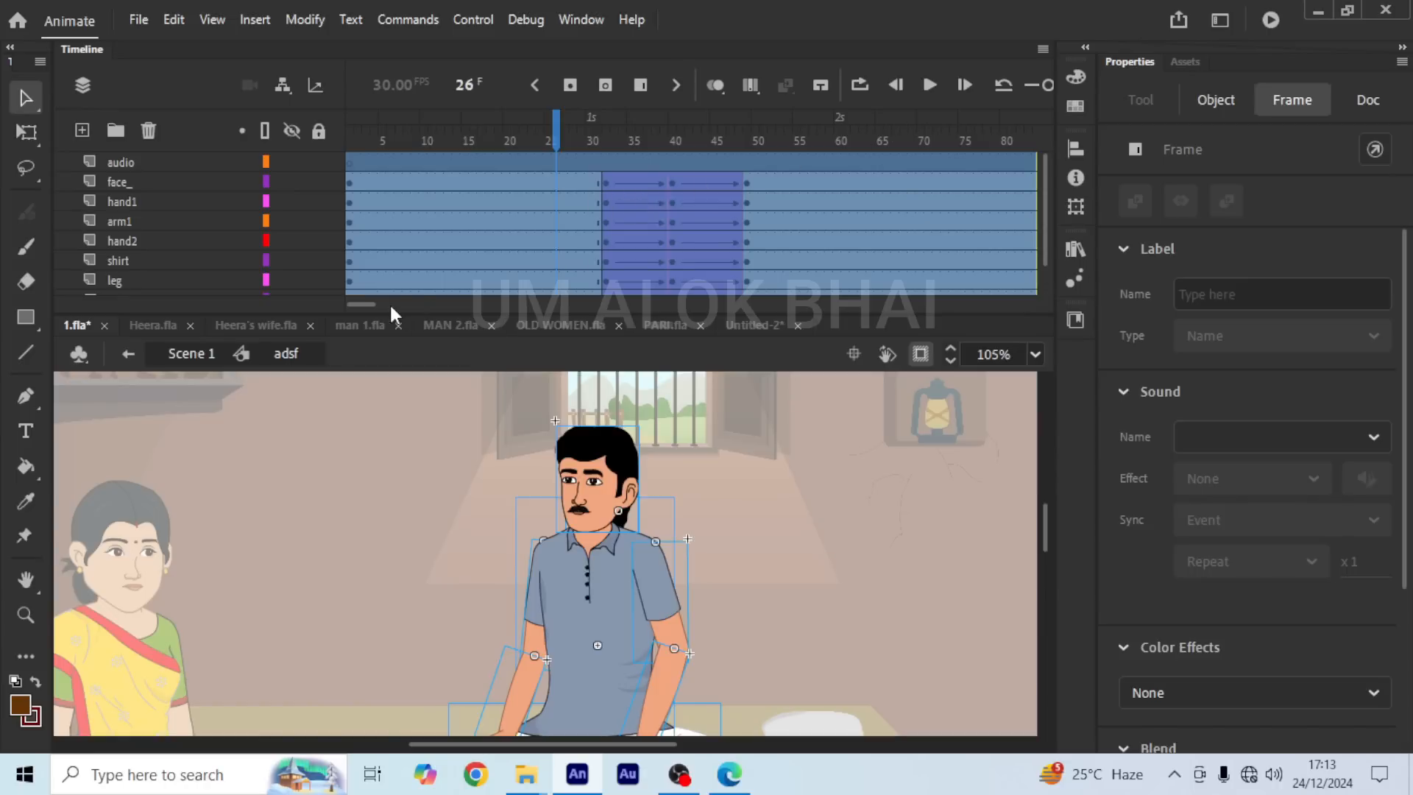
Step: Remove the face_ layer's keyframe at frame 94 and play the man's dialogue and gesture from there
{"action": "left_click_drag", "start_coordinate": [369, 302], "coordinate": [398, 302]}
{"action": "left_click", "coordinate": [453, 138]}
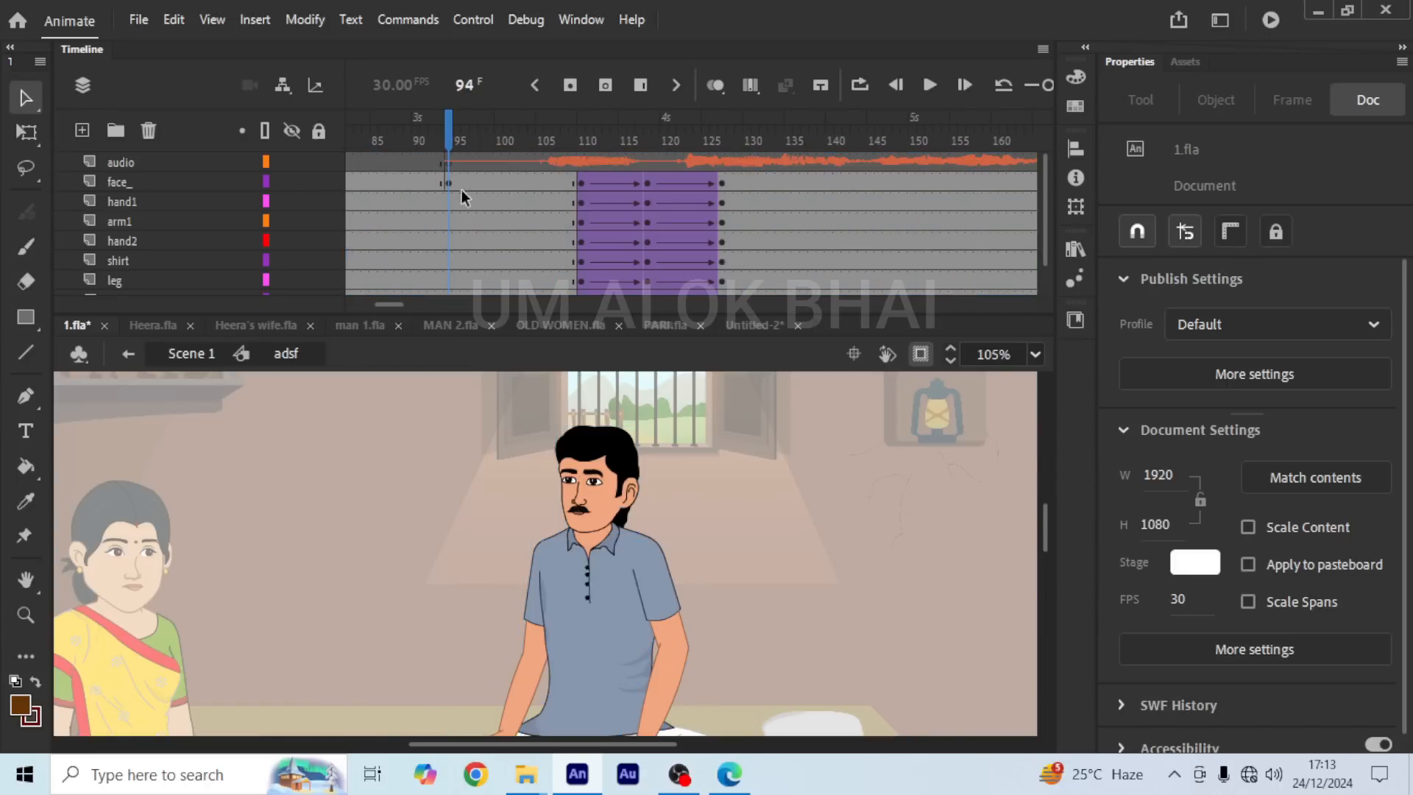
{"action": "left_click", "coordinate": [452, 184]}
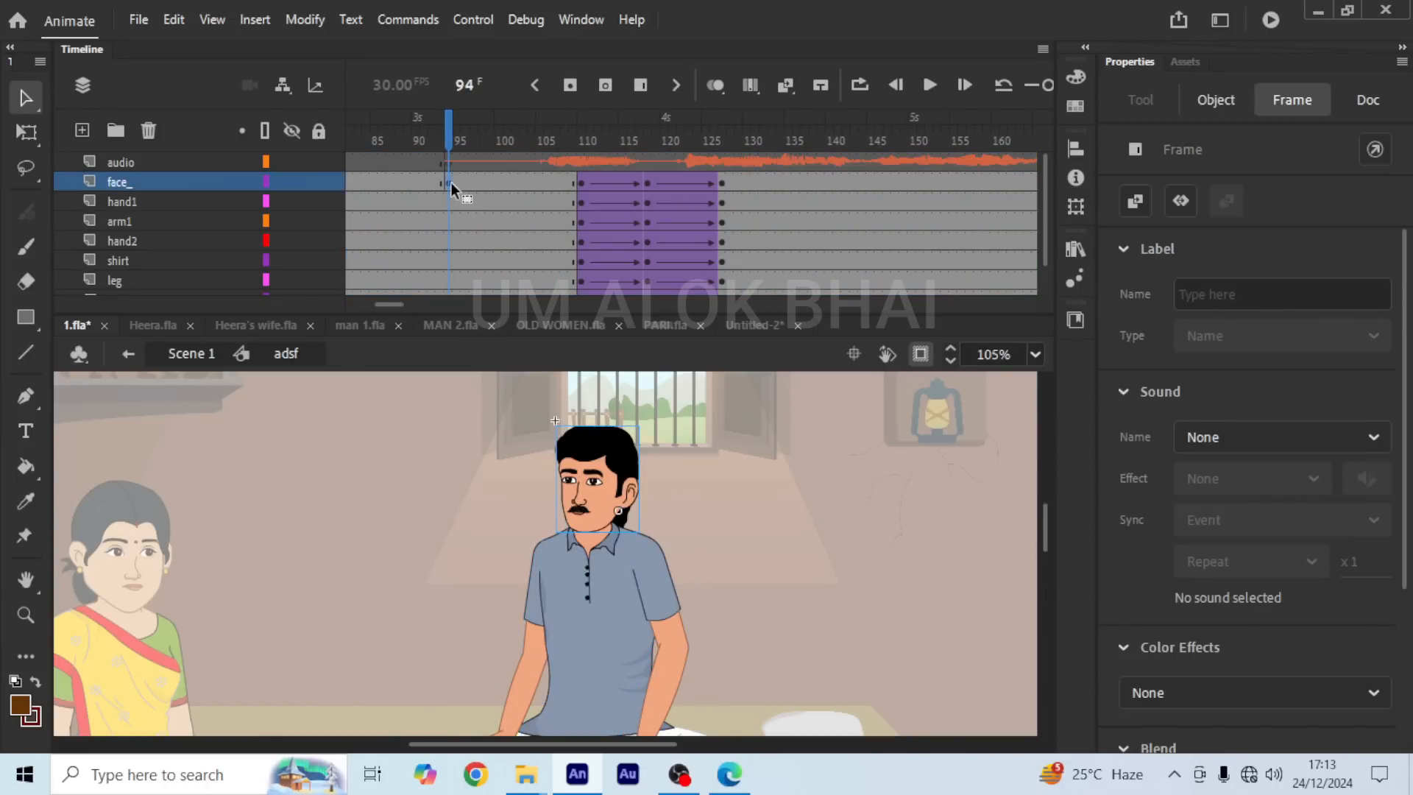
{"action": "key", "text": "ctrl+z"}
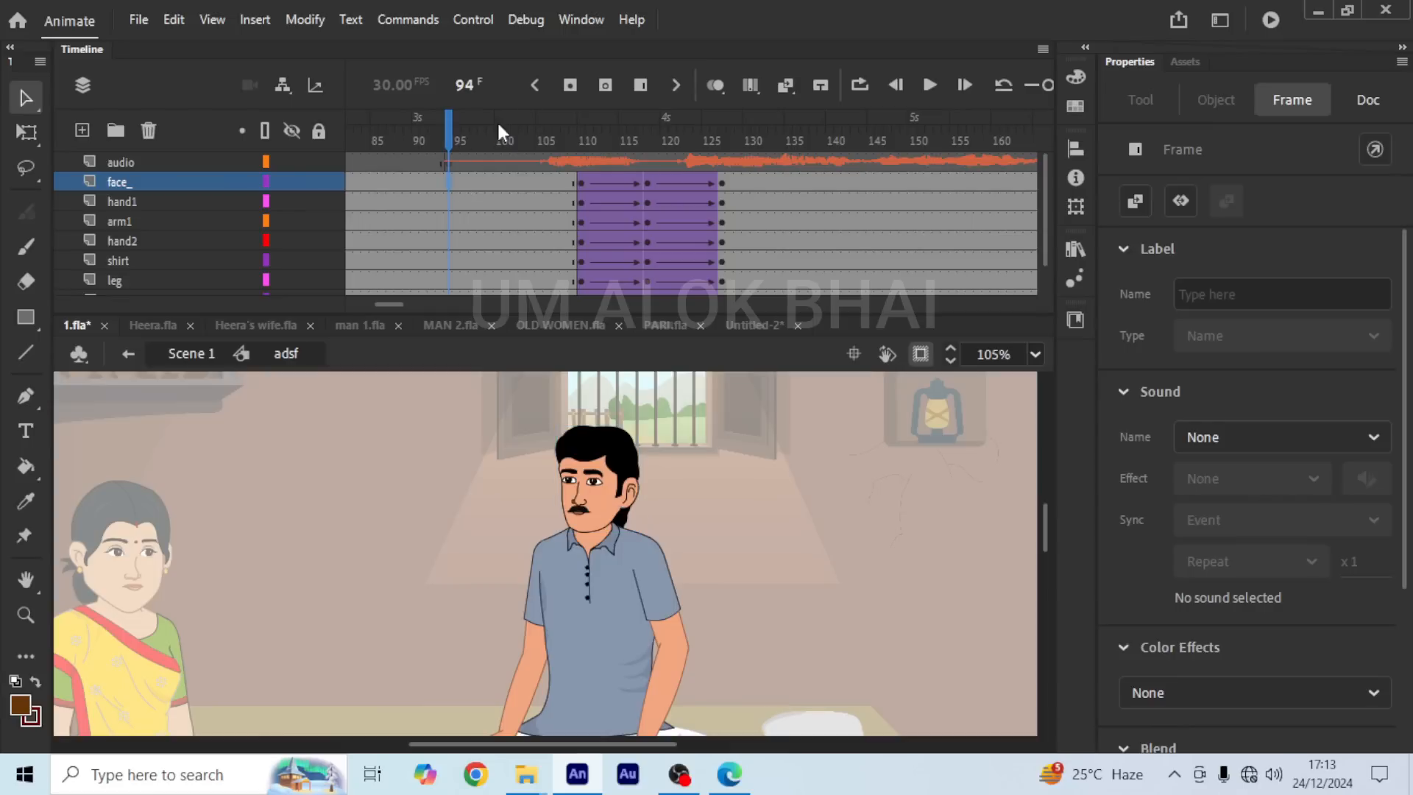
{"action": "left_click", "coordinate": [931, 85]}
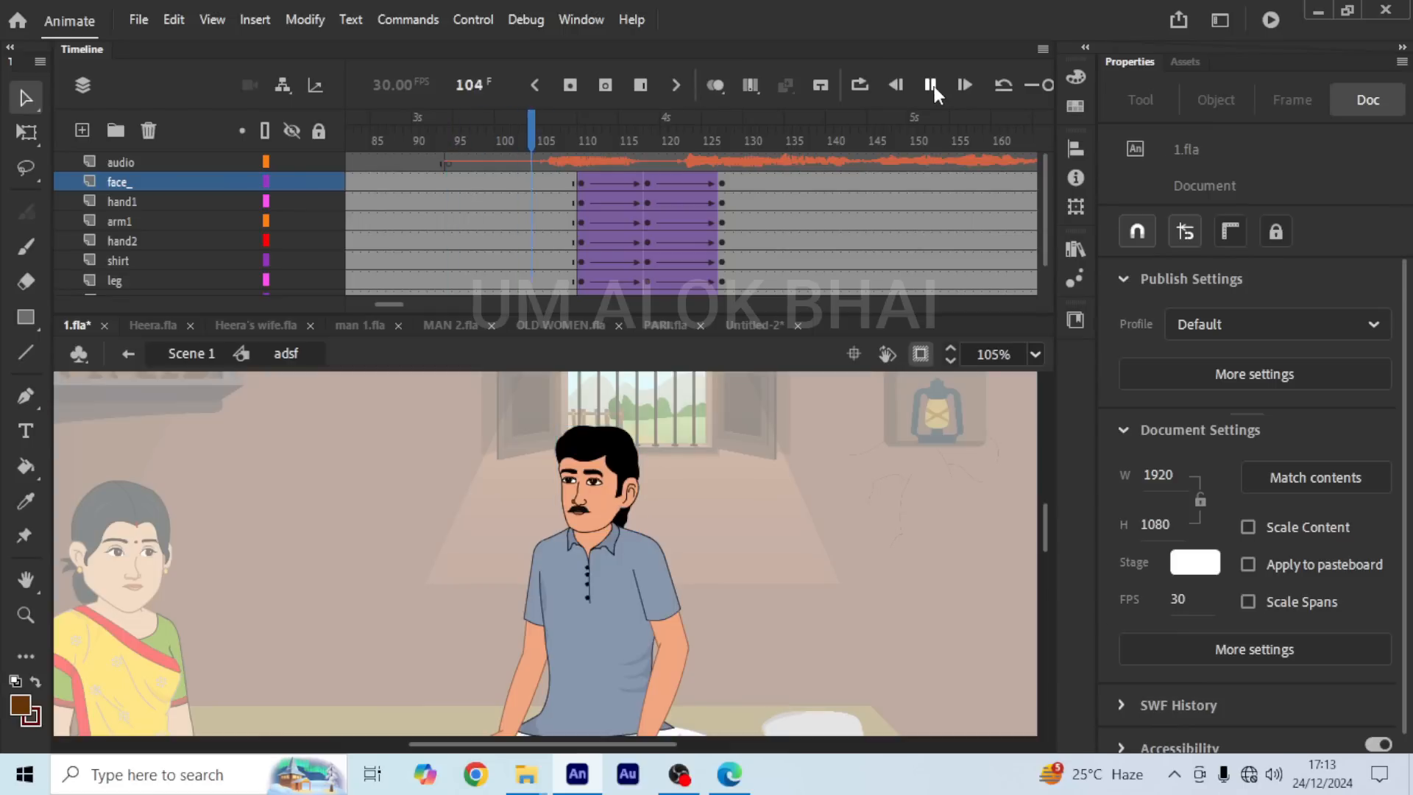
{"action": "left_click", "coordinate": [930, 86]}
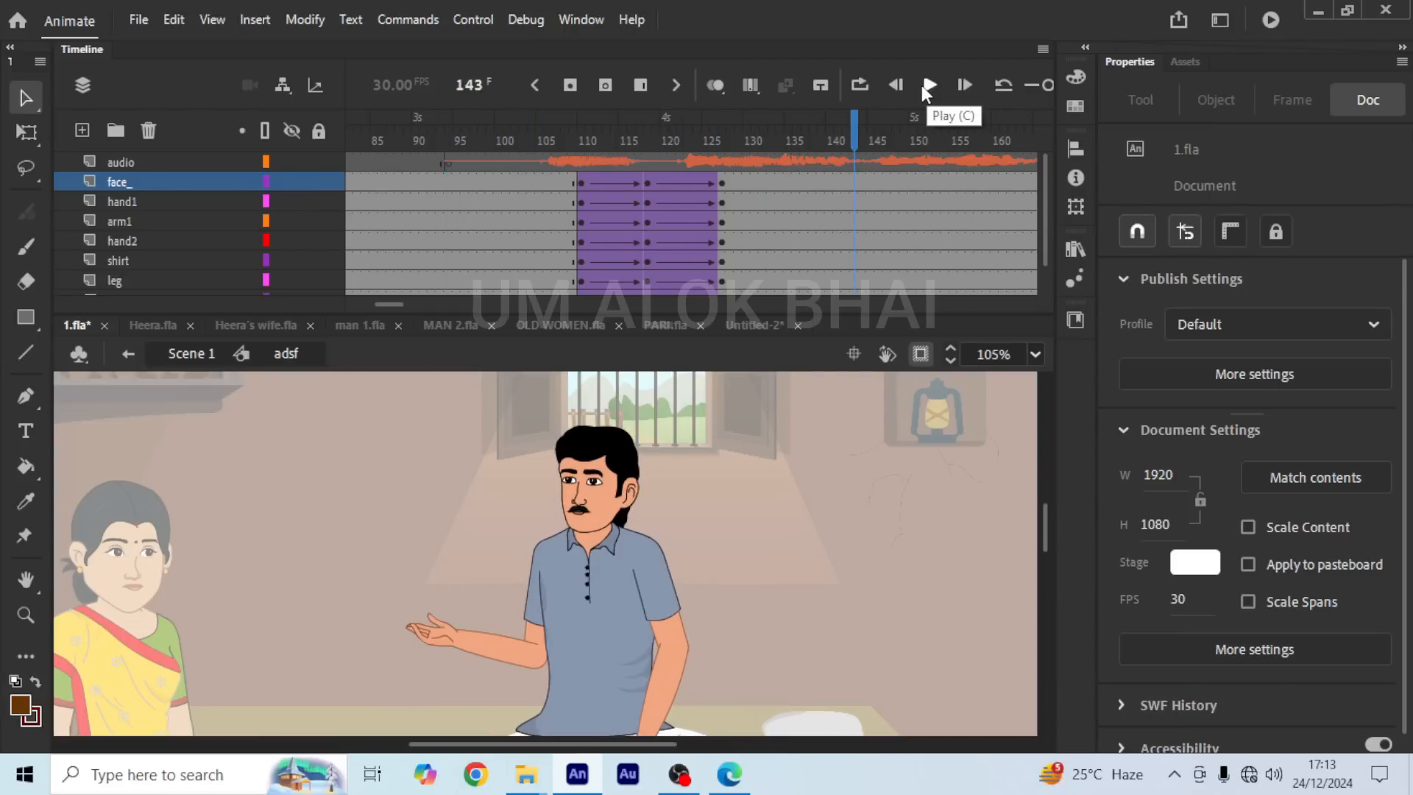
Step: Return to Scene 1, turn the camera back on and save 1.fla
{"action": "left_click", "coordinate": [173, 354]}
{"action": "left_click", "coordinate": [249, 84]}
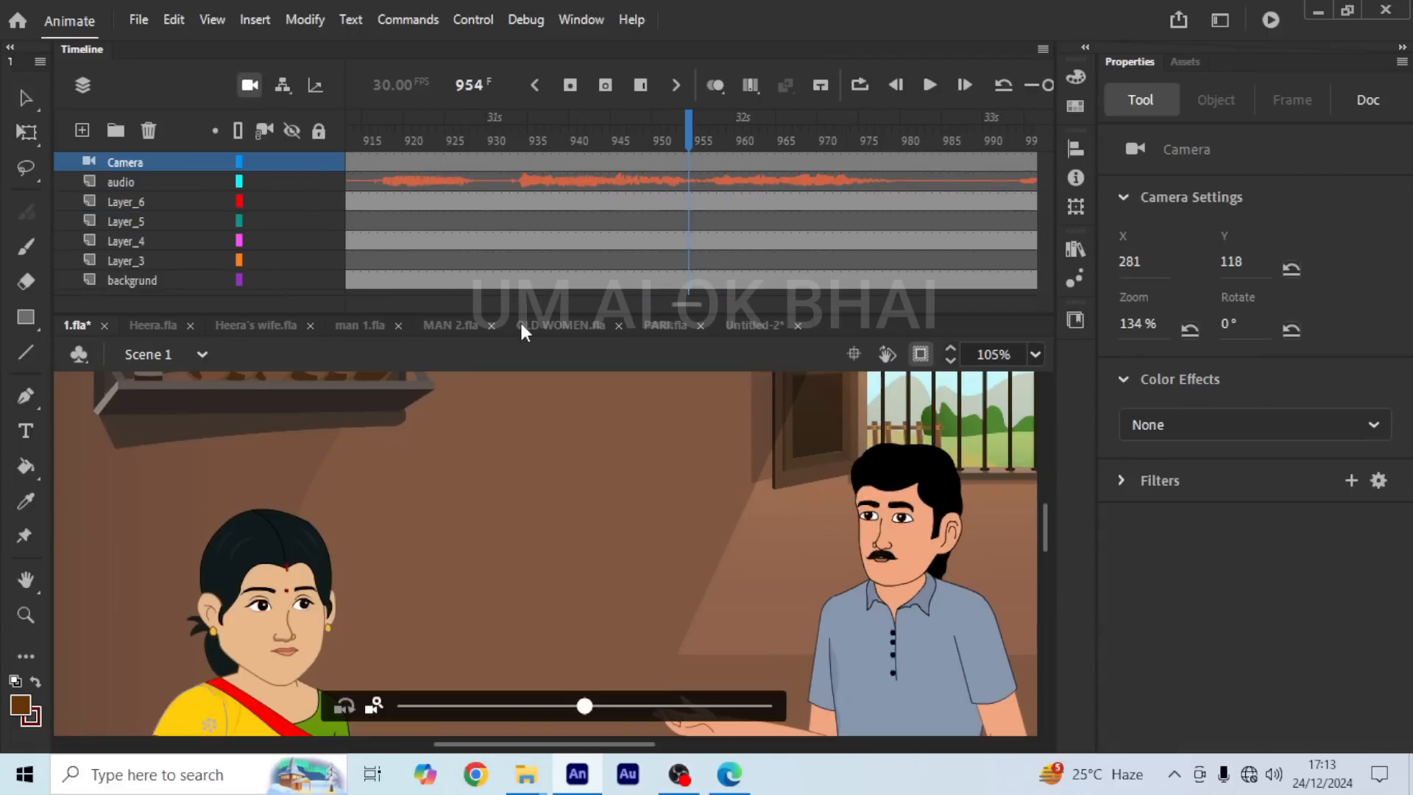
{"action": "left_click", "coordinate": [252, 85]}
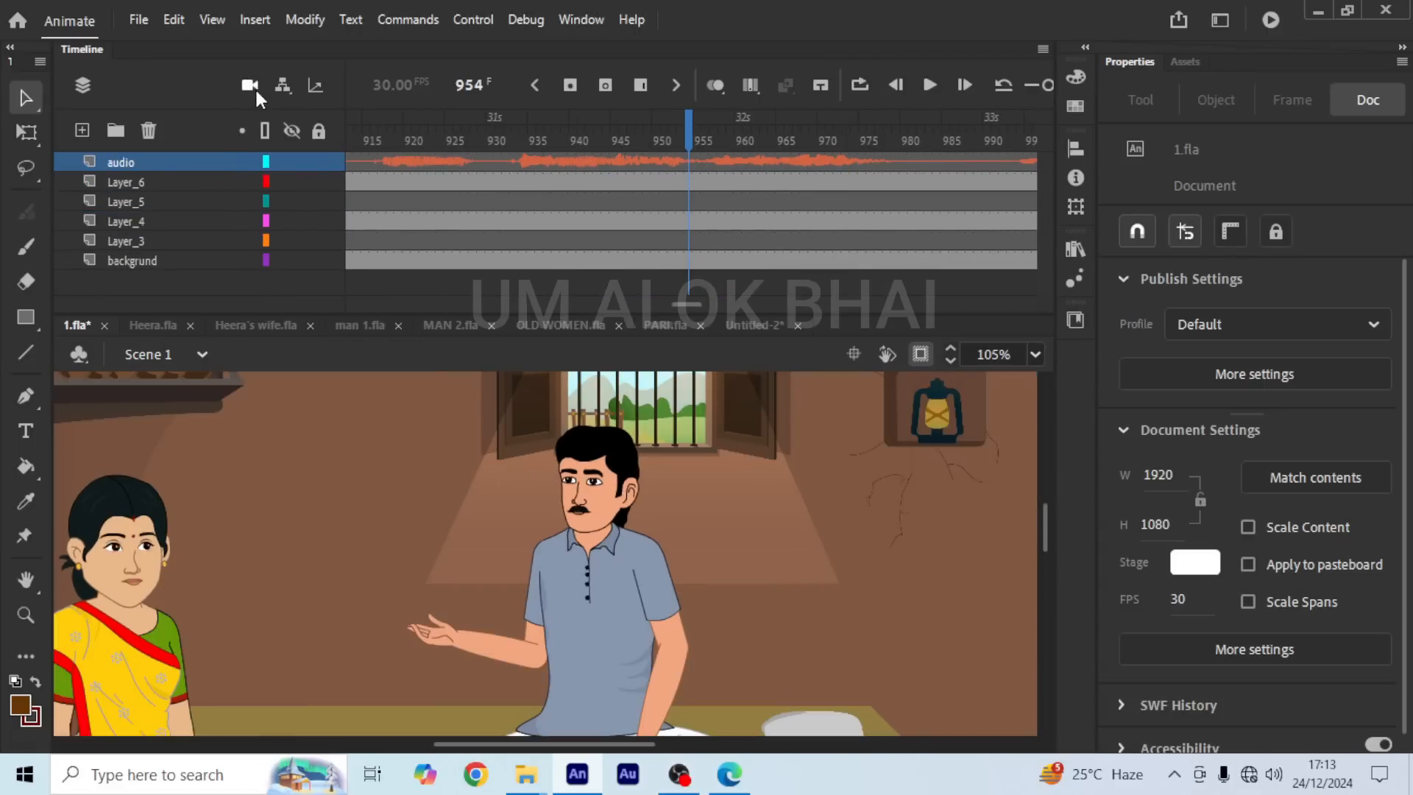
{"action": "left_click", "coordinate": [254, 91]}
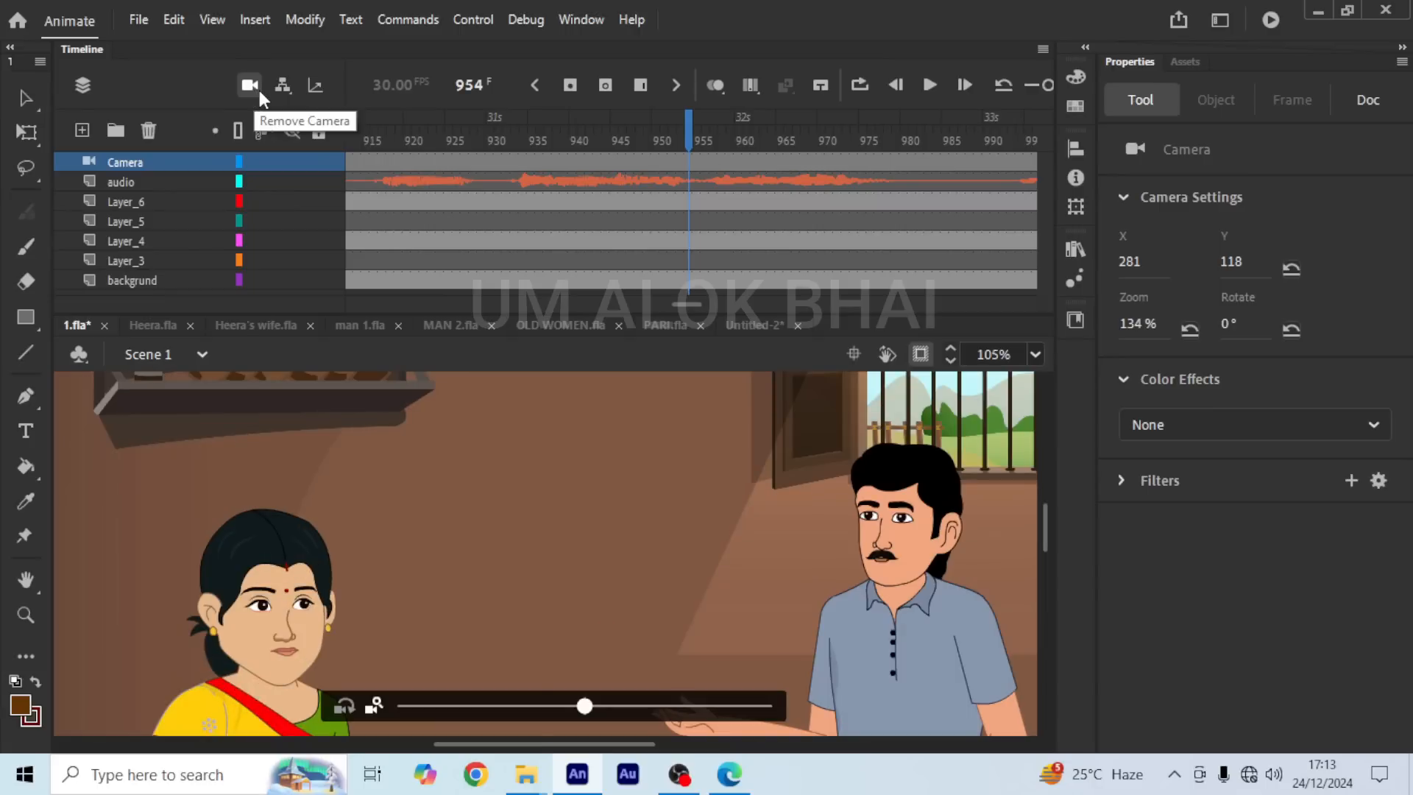
{"action": "key", "text": "ctrl+s"}
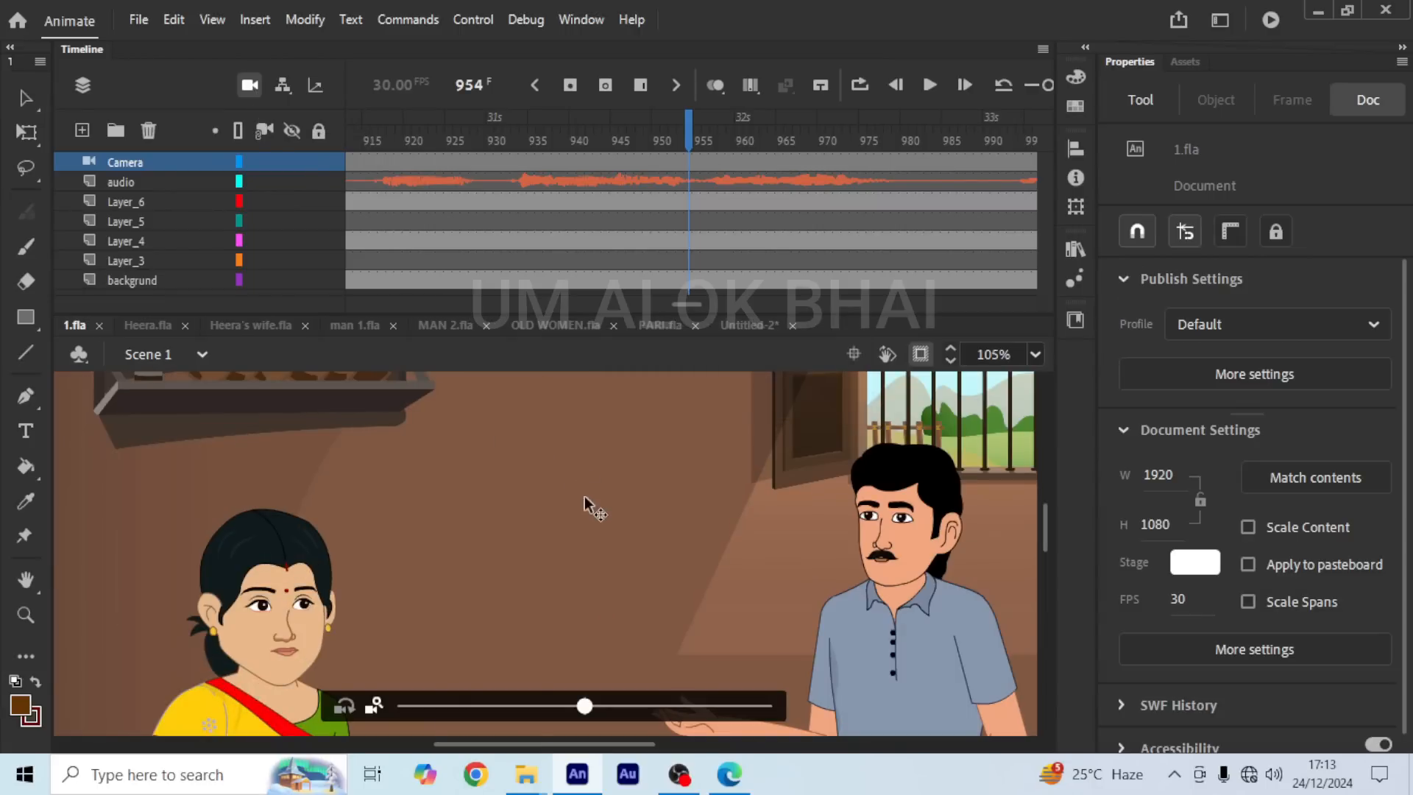
{"action": "scroll", "coordinate": [585, 515], "scroll_direction": "down", "scroll_amount": 5}
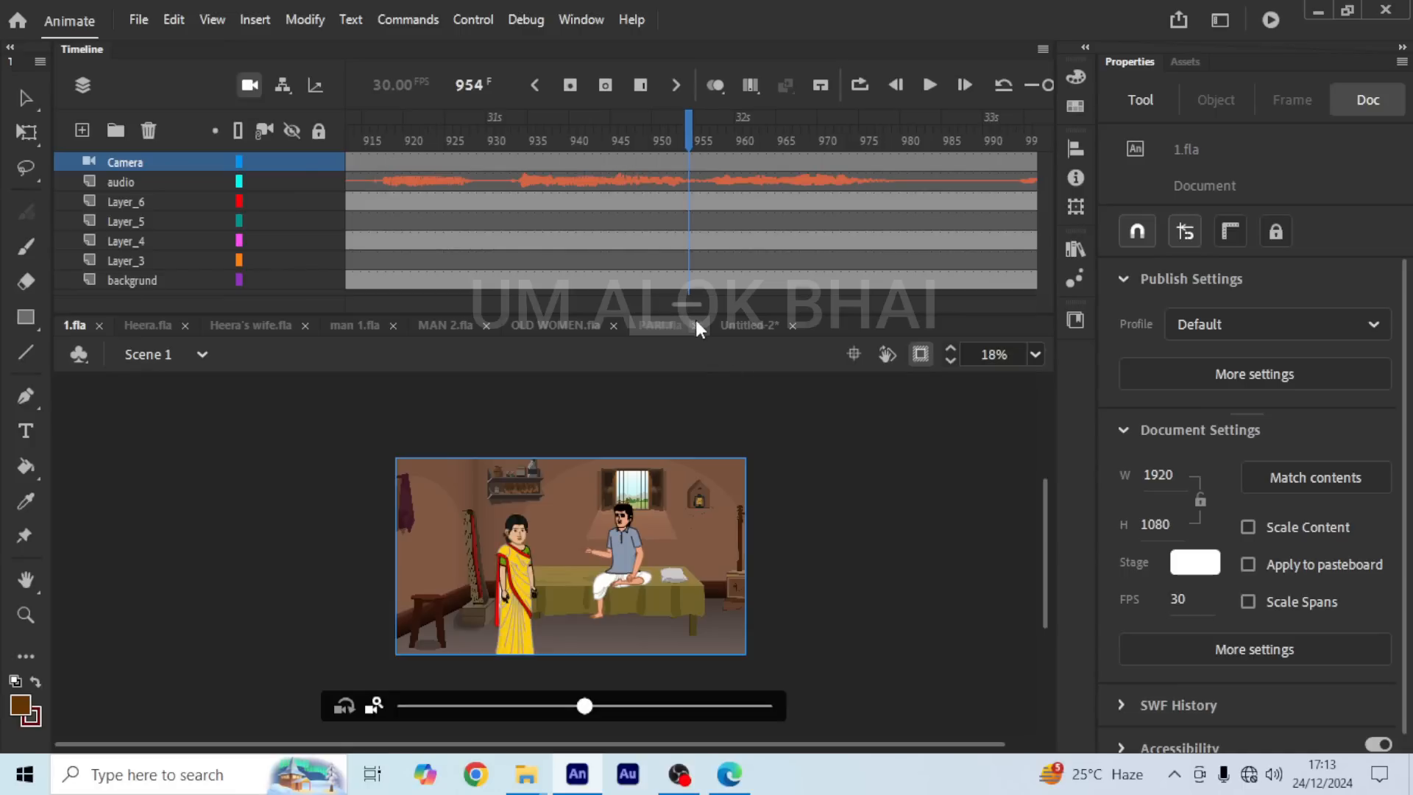
Step: Start a video export of 1.fla and set its output to file 1 in the class 1\1 st video\seen folder
{"action": "left_click", "coordinate": [137, 20]}
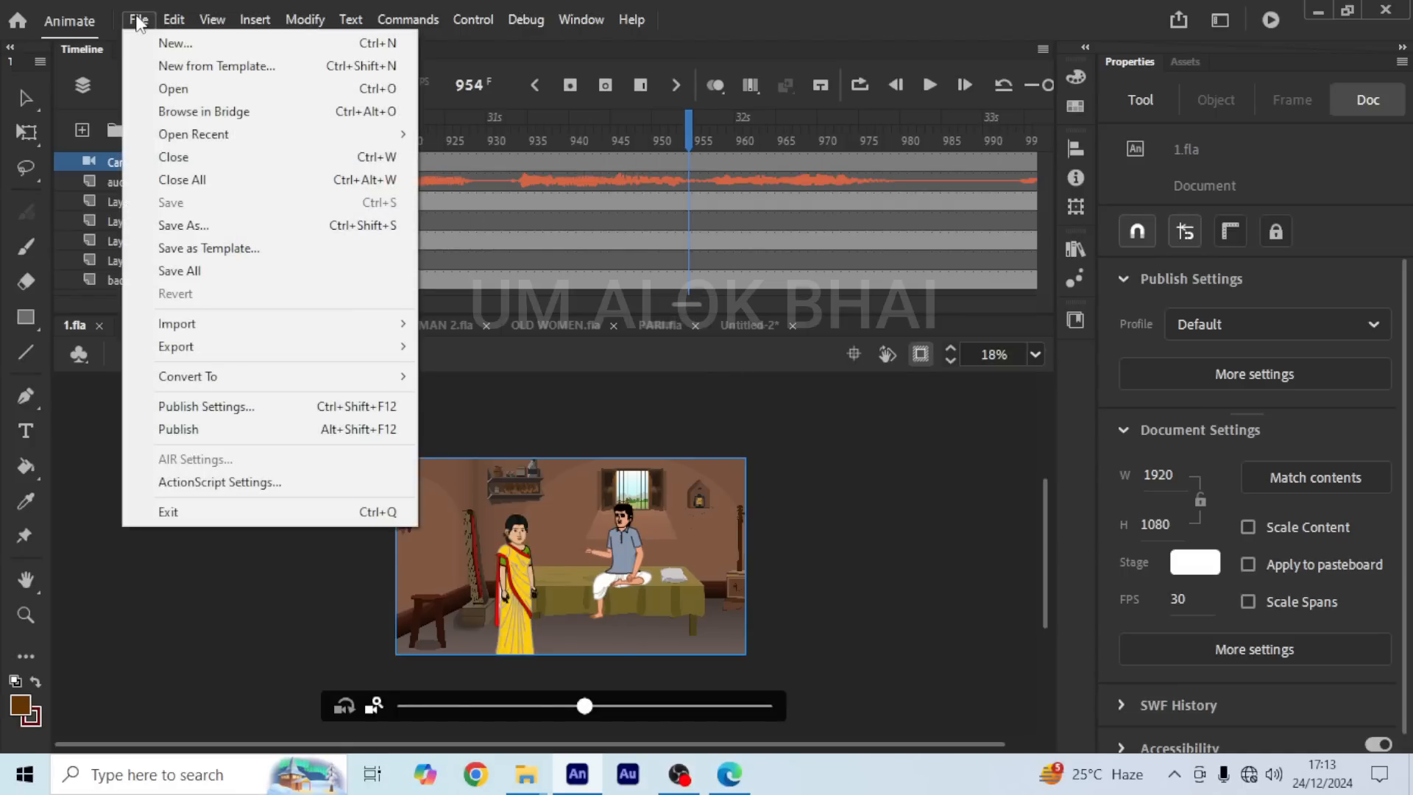
{"action": "mouse_move", "coordinate": [239, 351]}
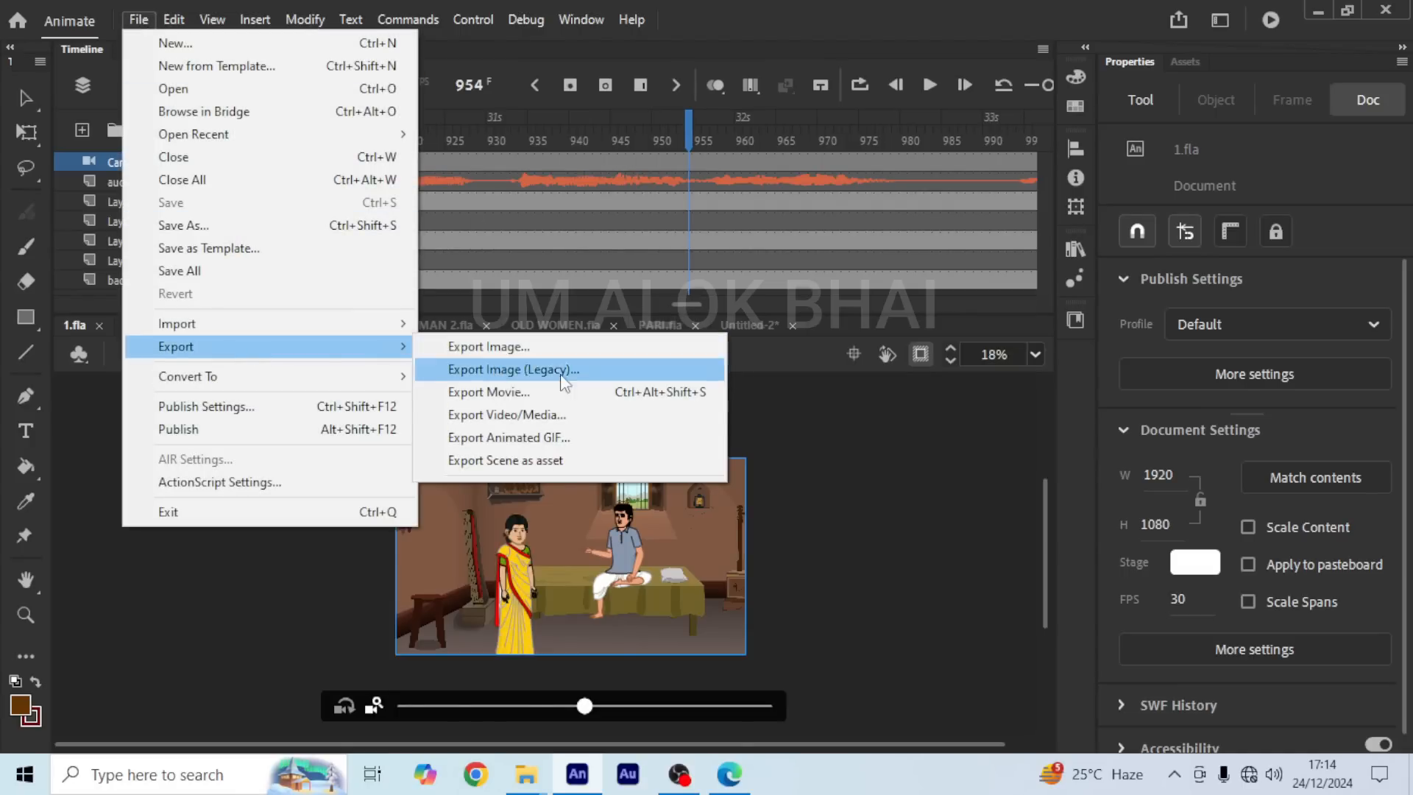
{"action": "left_click", "coordinate": [531, 416]}
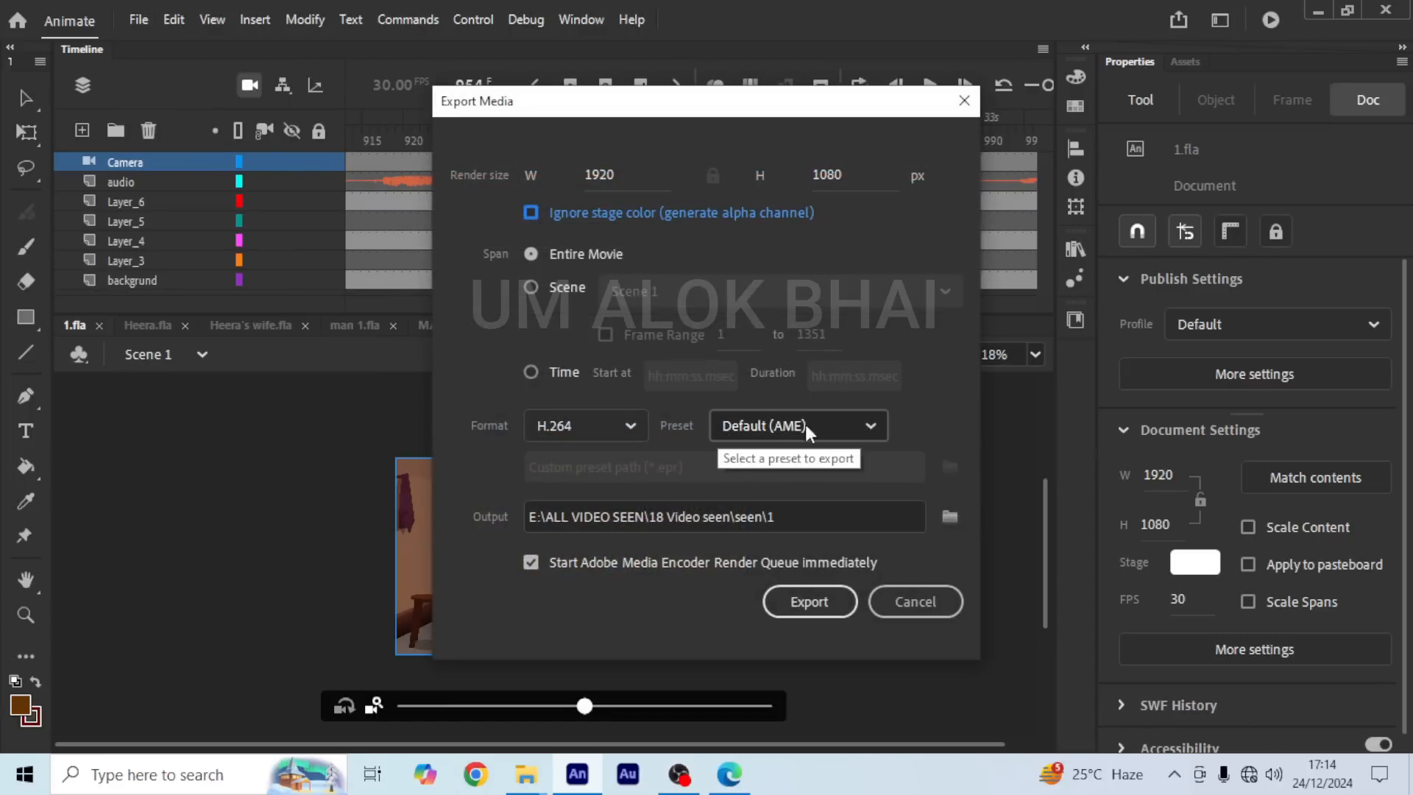
{"action": "left_click", "coordinate": [951, 517]}
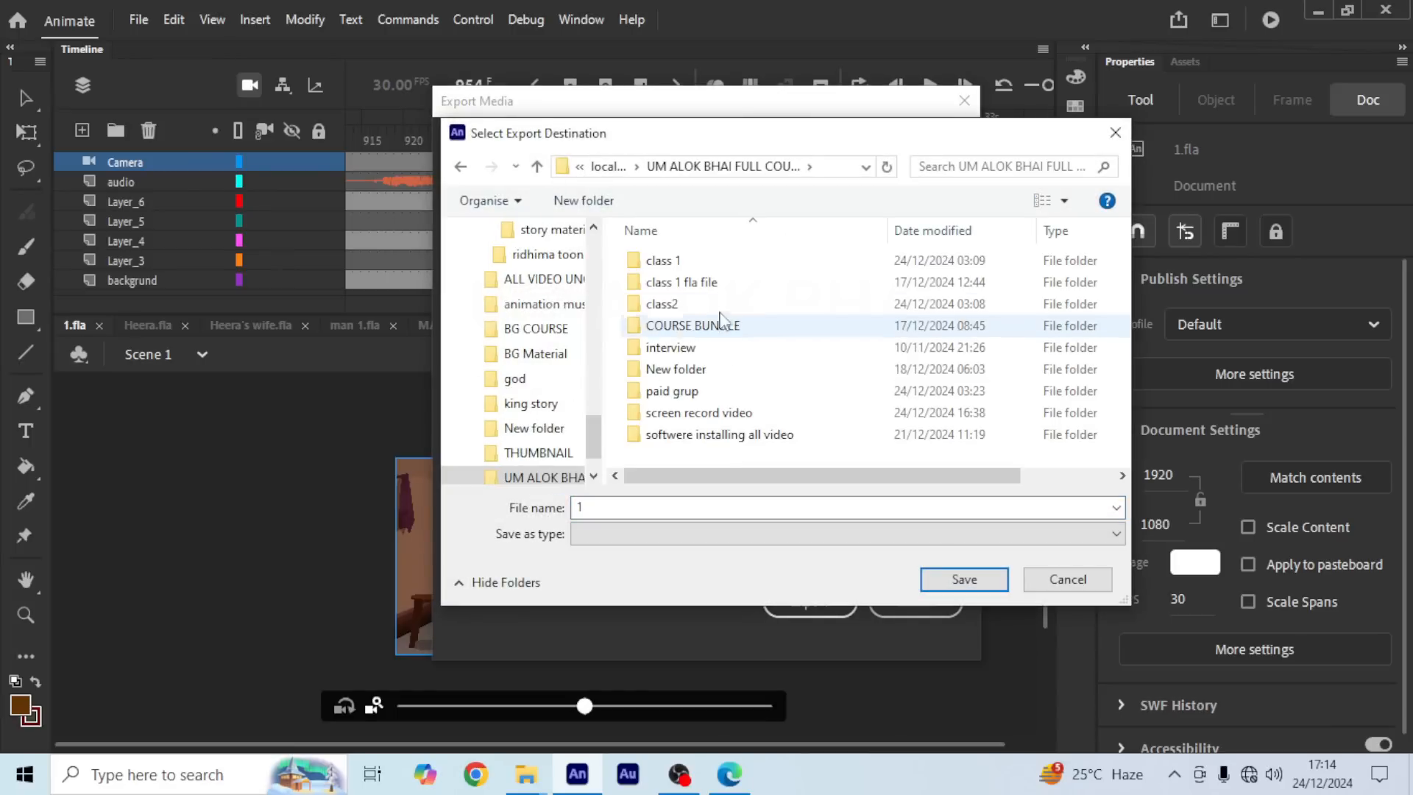
{"action": "double_click", "coordinate": [711, 263]}
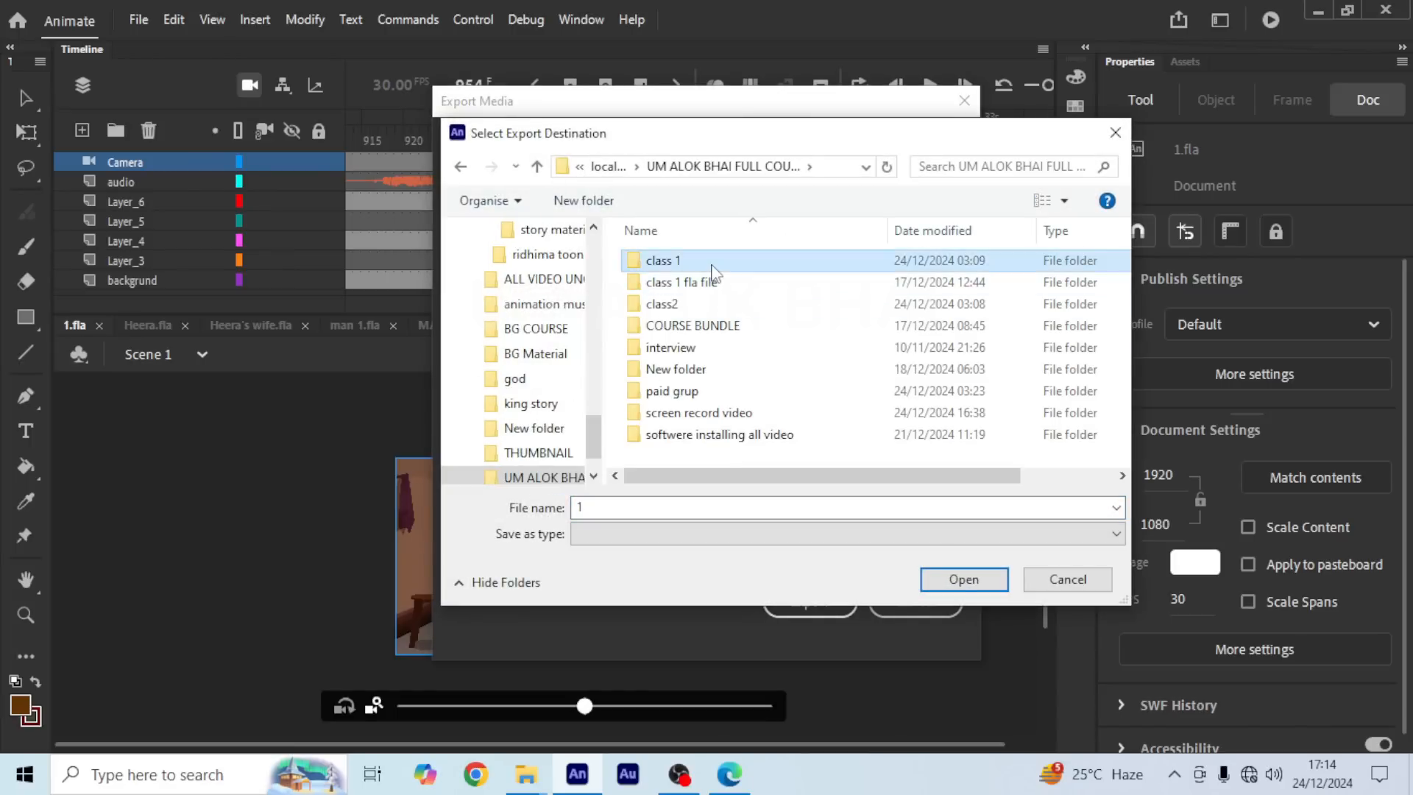
{"action": "left_click", "coordinate": [680, 279]}
{"action": "double_click", "coordinate": [680, 279]}
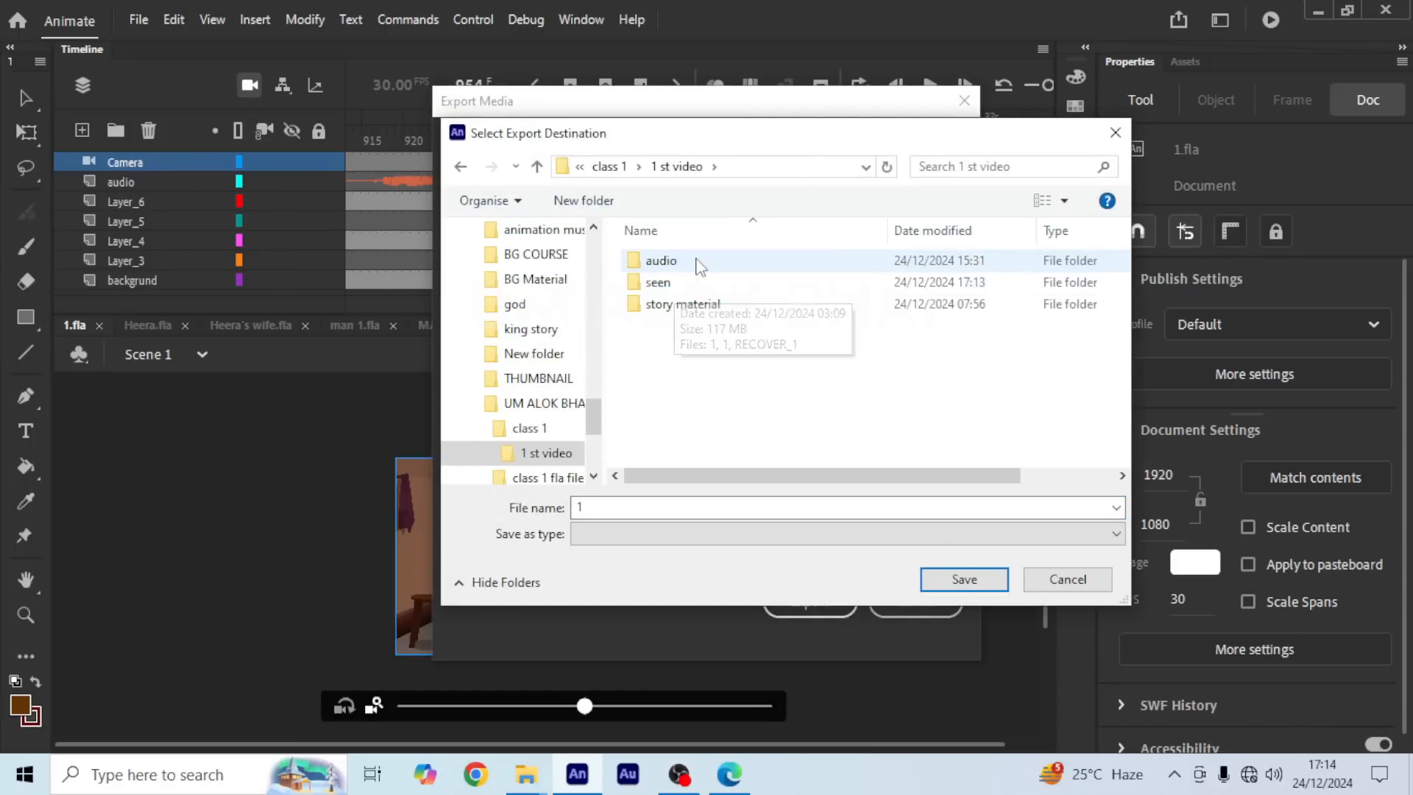
{"action": "double_click", "coordinate": [662, 282]}
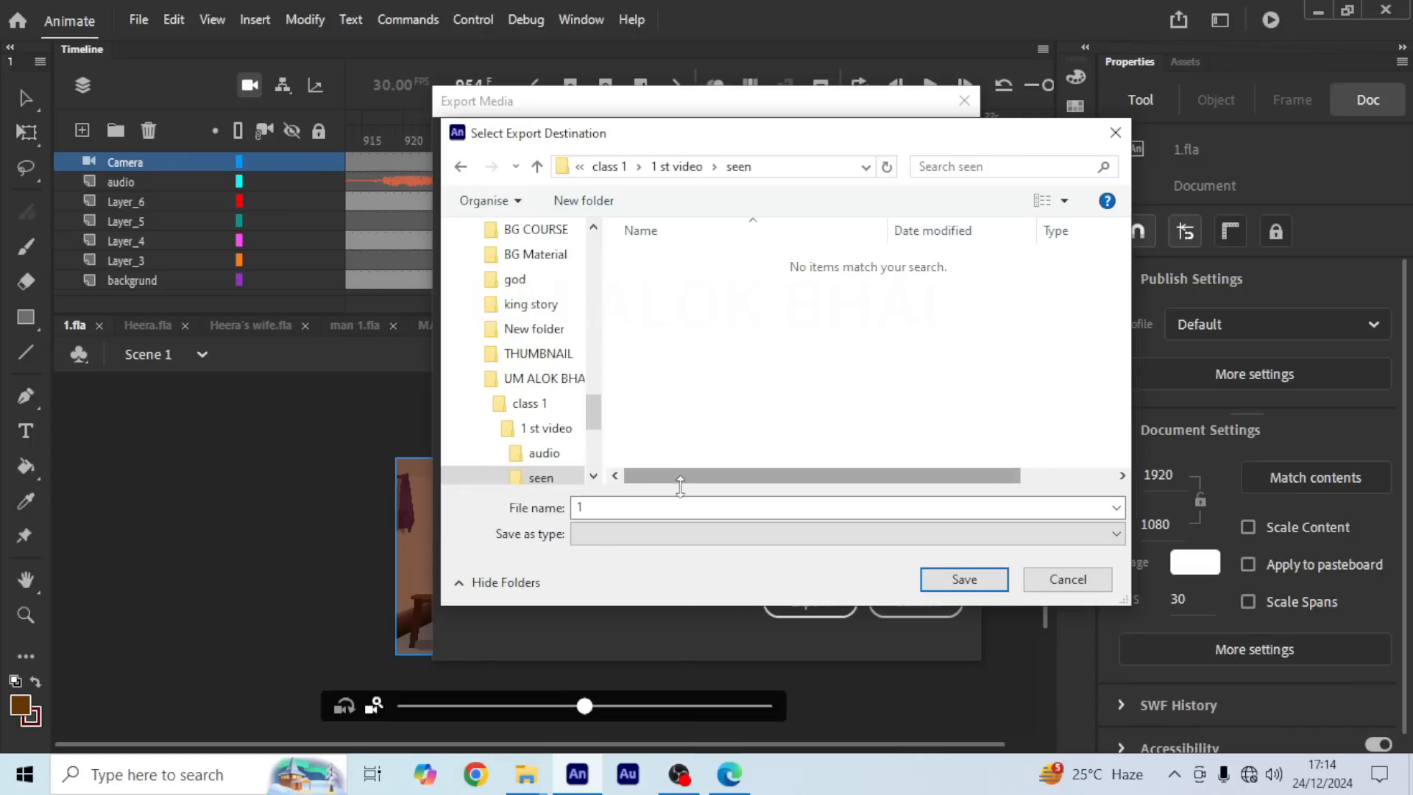
{"action": "left_click", "coordinate": [960, 581]}
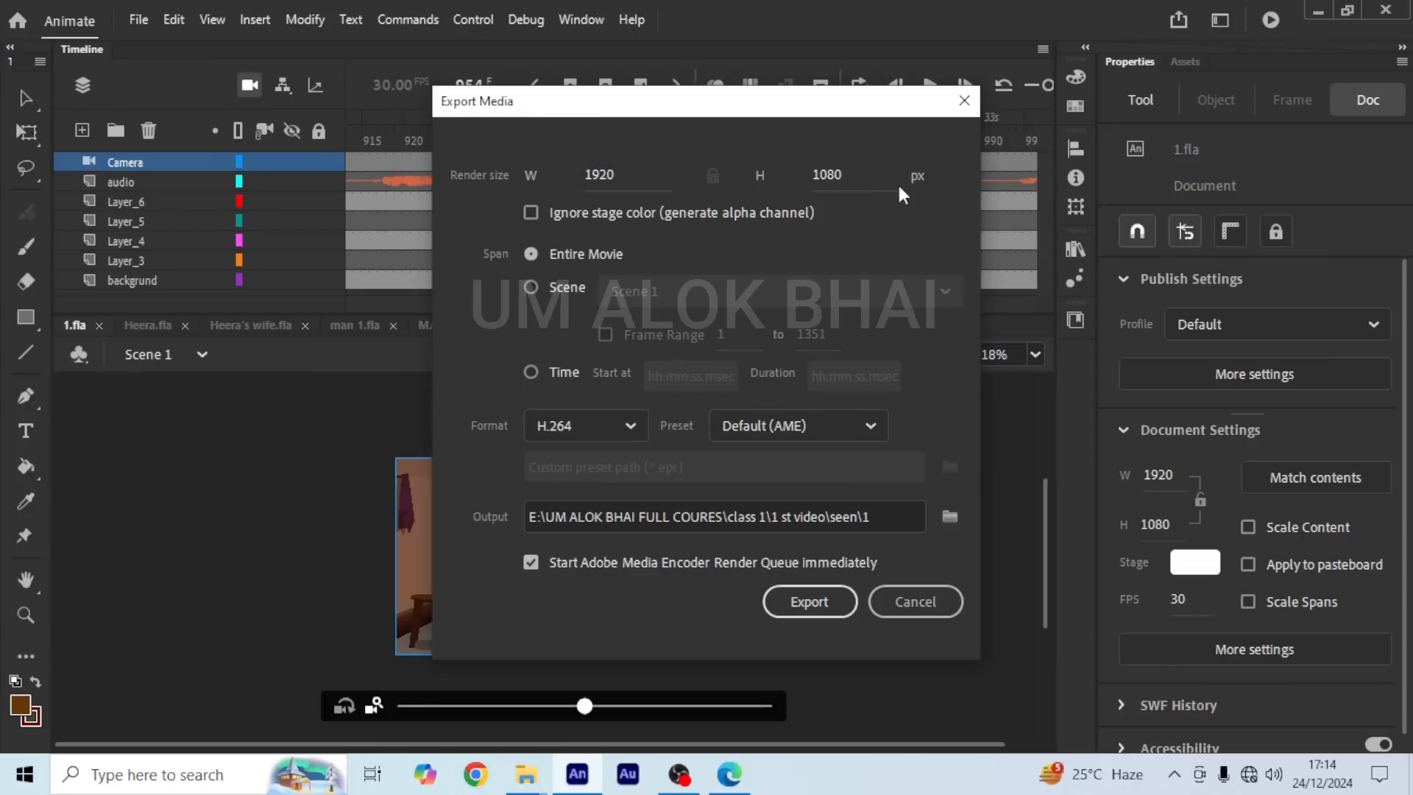
Step: Export the entire movie as H.264 at 1920 × 1080 without an alpha channel, starting the Media Encoder render queue immediately
{"action": "left_click", "coordinate": [531, 212]}
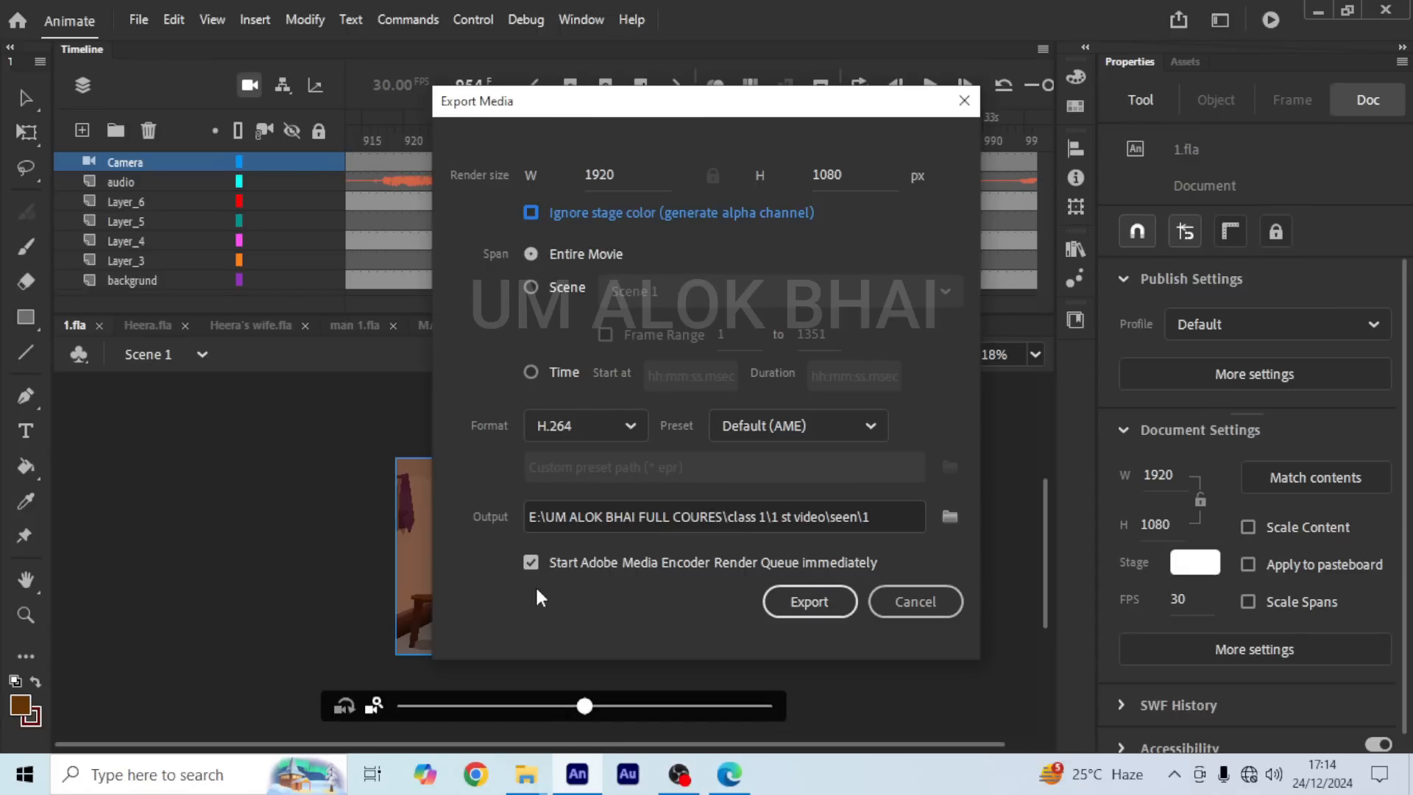
{"action": "left_click", "coordinate": [528, 564]}
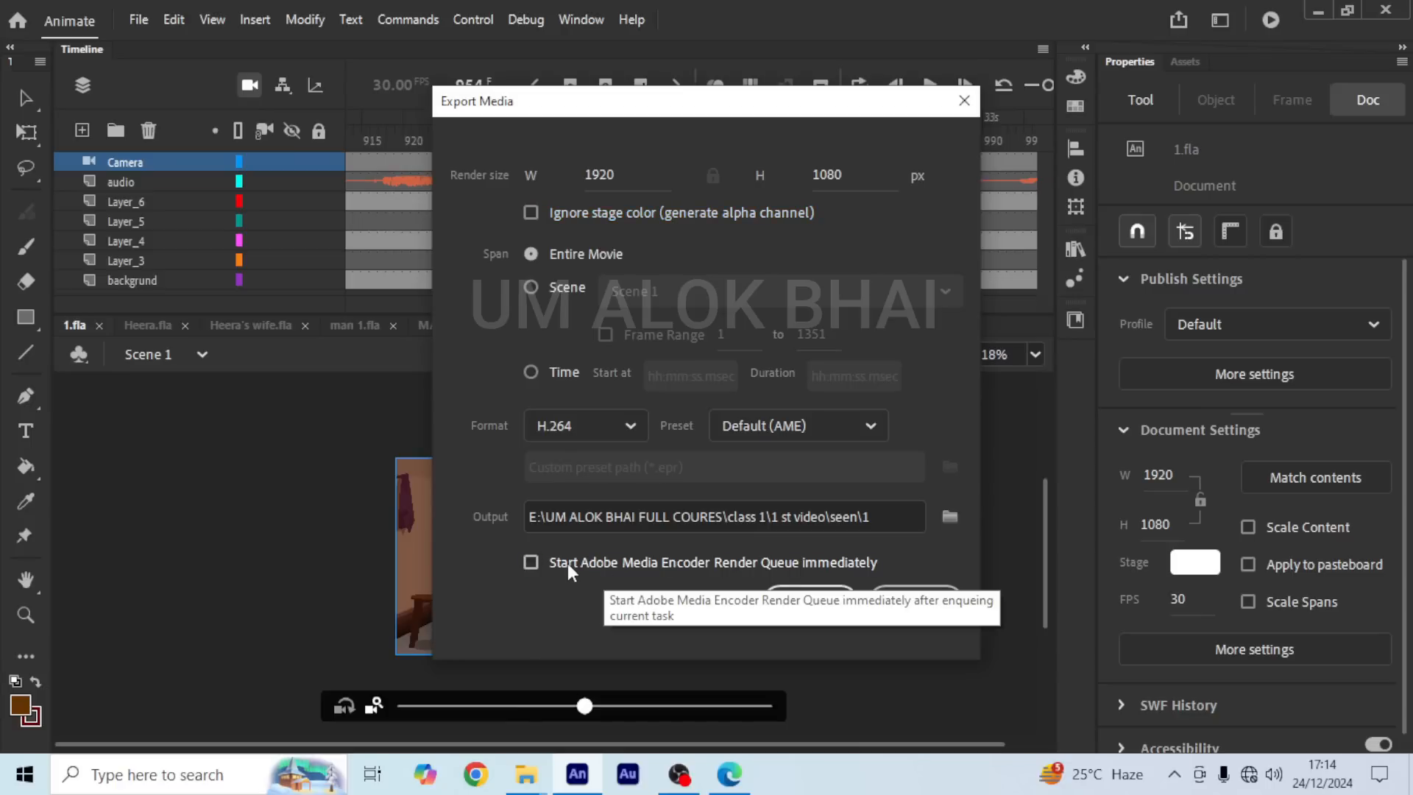
{"action": "left_click", "coordinate": [531, 563]}
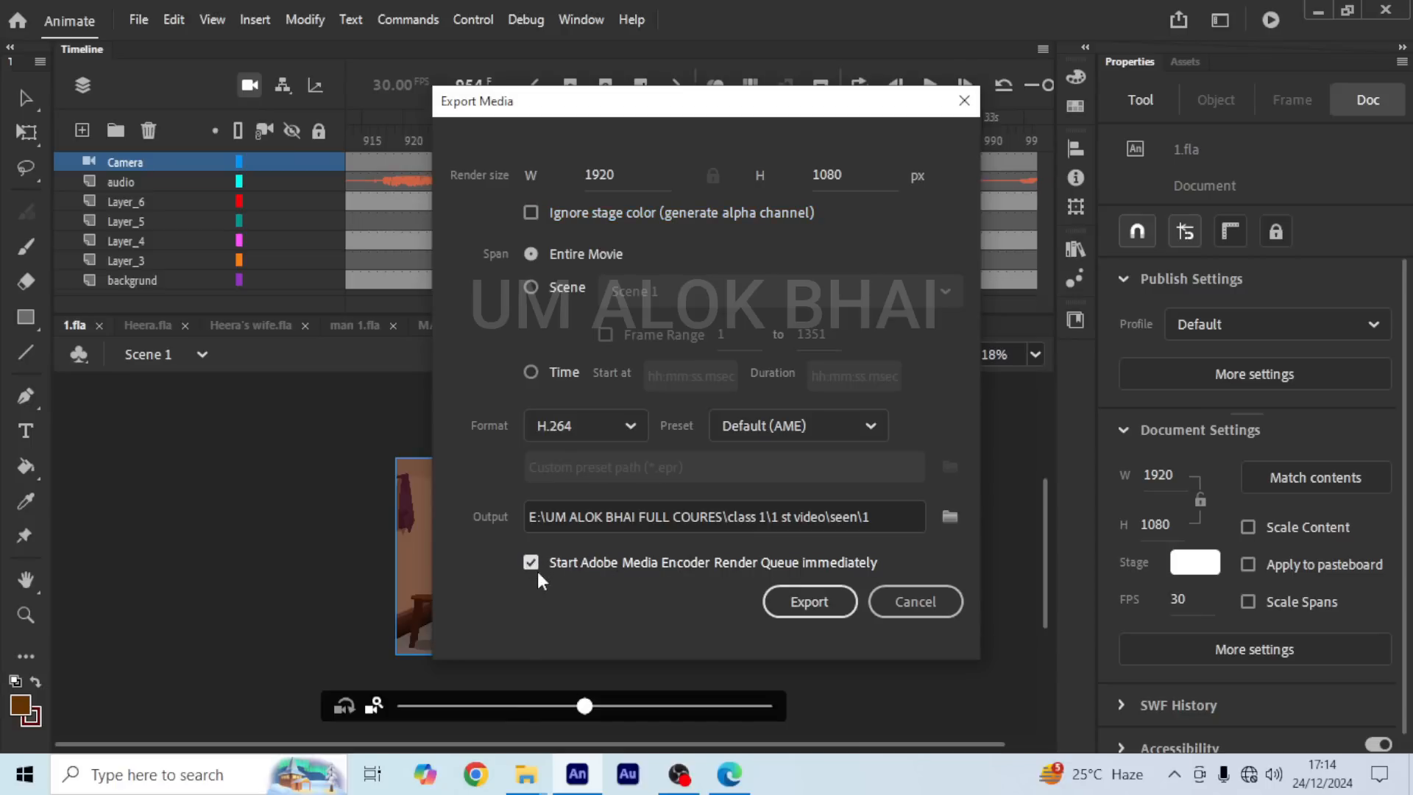
{"action": "left_click", "coordinate": [789, 612]}
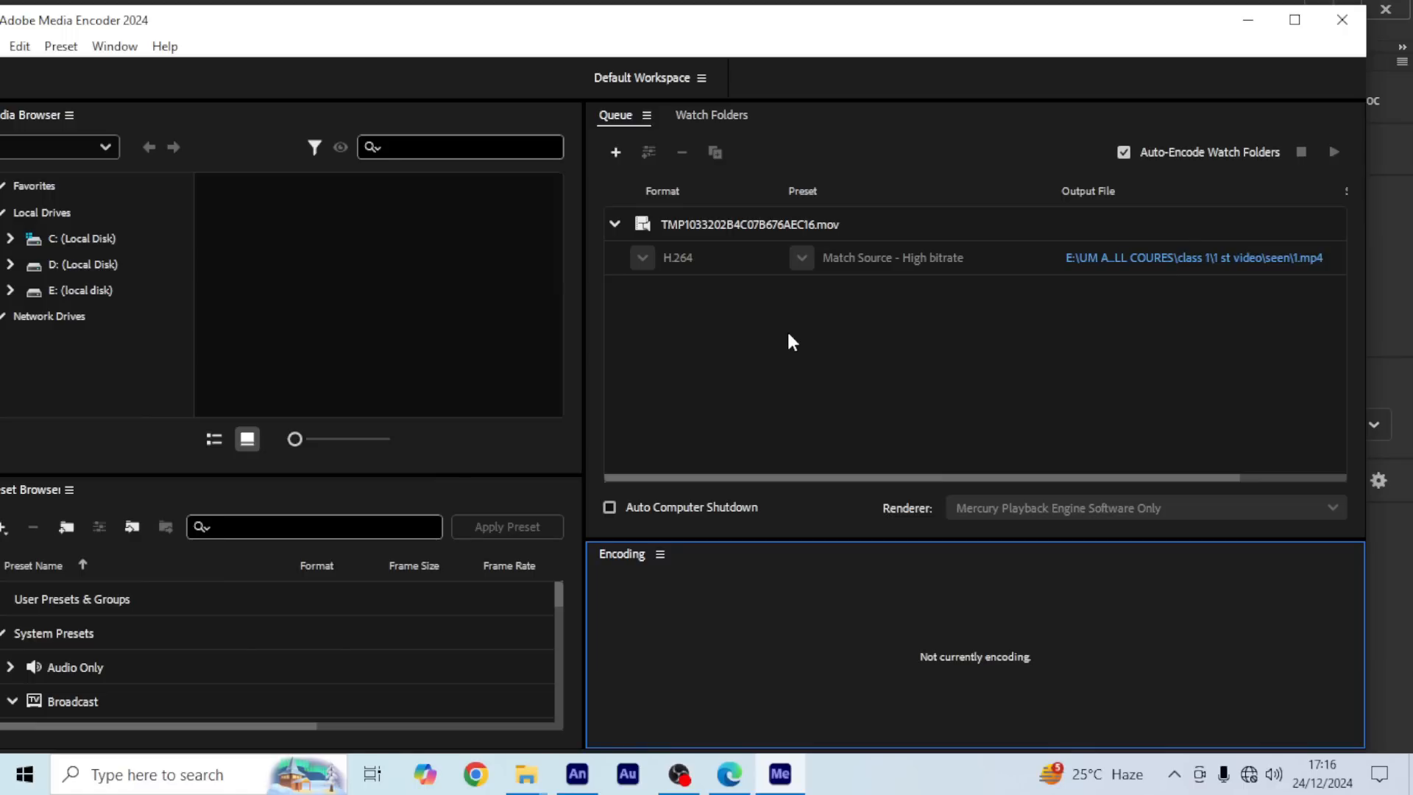
Step: Close Media Encoder, dismiss the export message and quit Animate with all its open documents
{"action": "left_click", "coordinate": [1340, 22]}
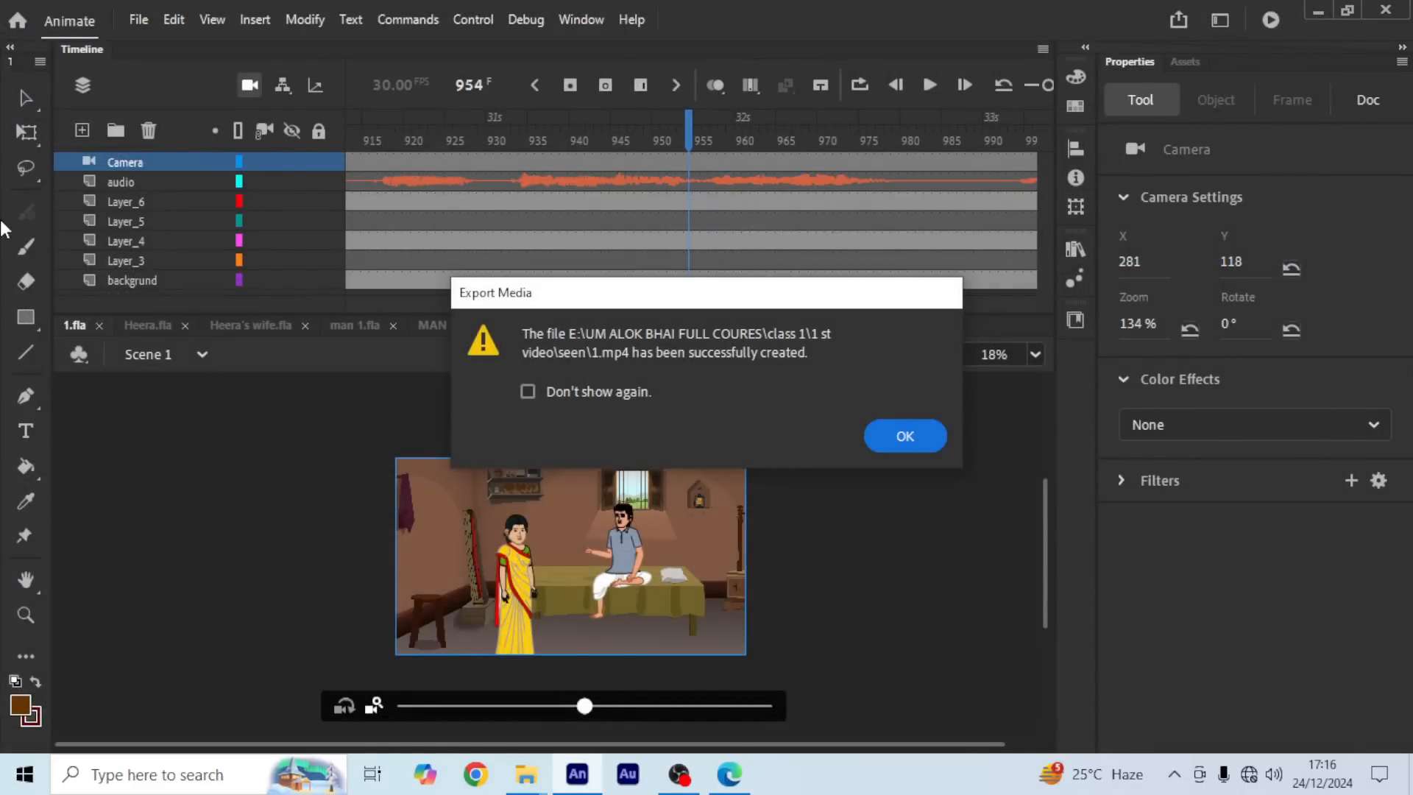
{"action": "left_click", "coordinate": [907, 438]}
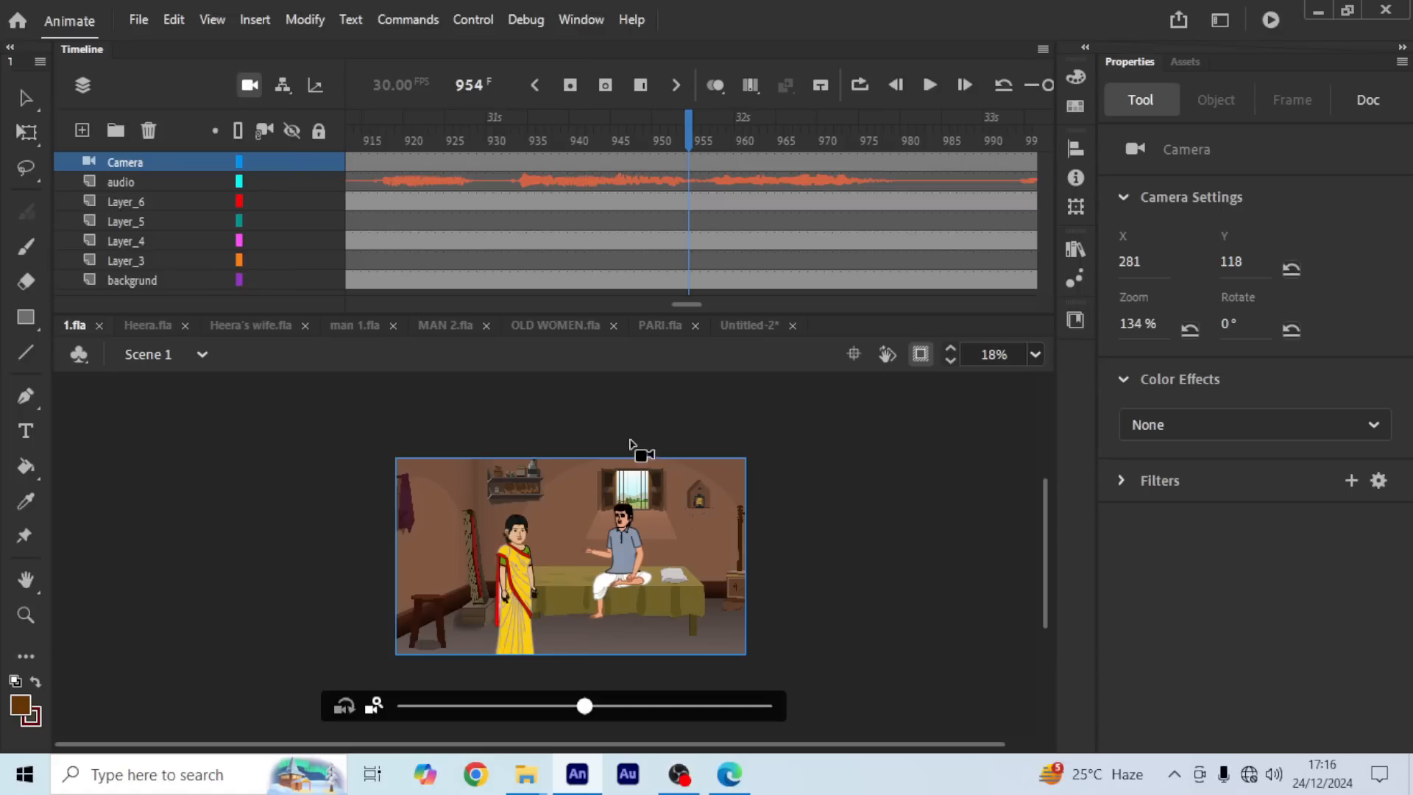
{"action": "left_click", "coordinate": [1388, 9]}
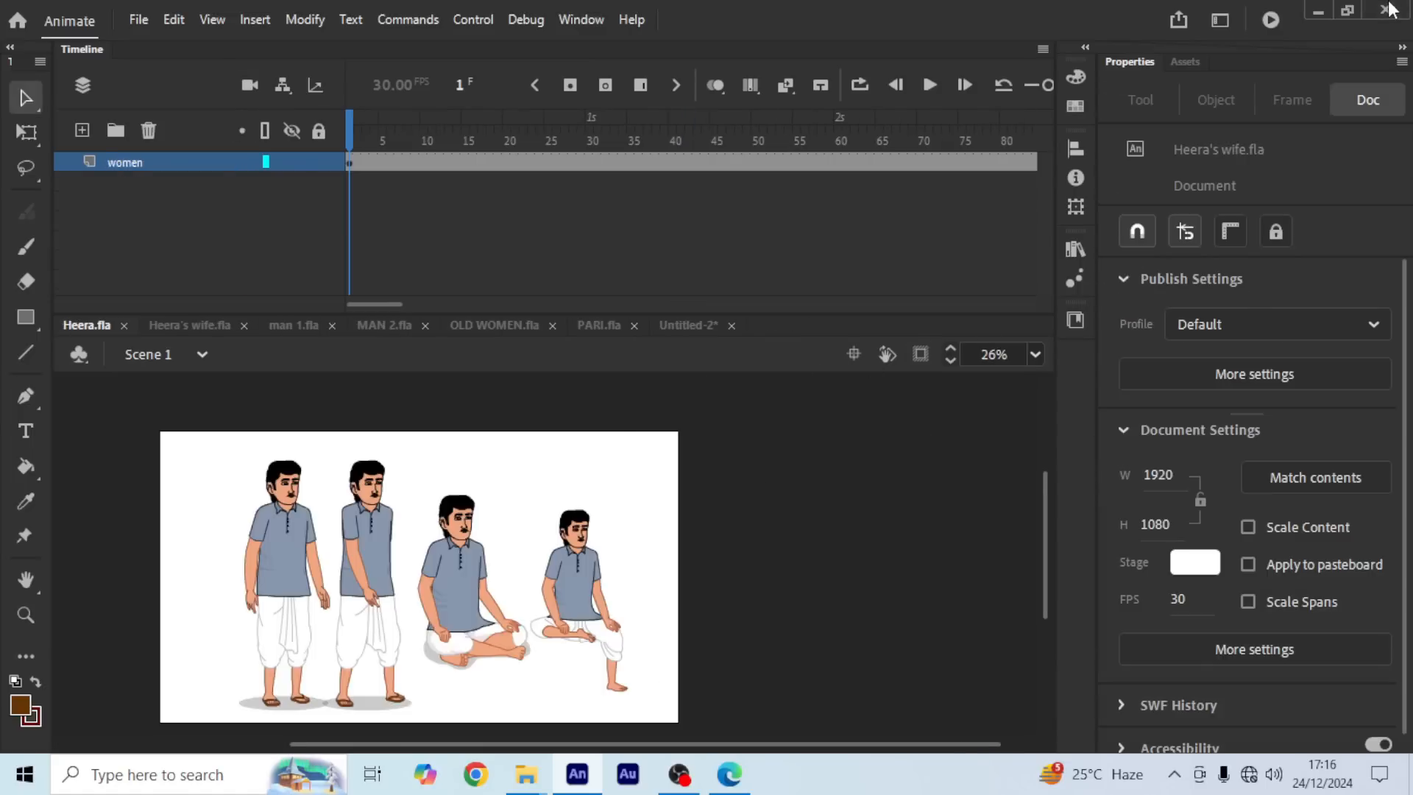
{"action": "left_click", "coordinate": [706, 413]}
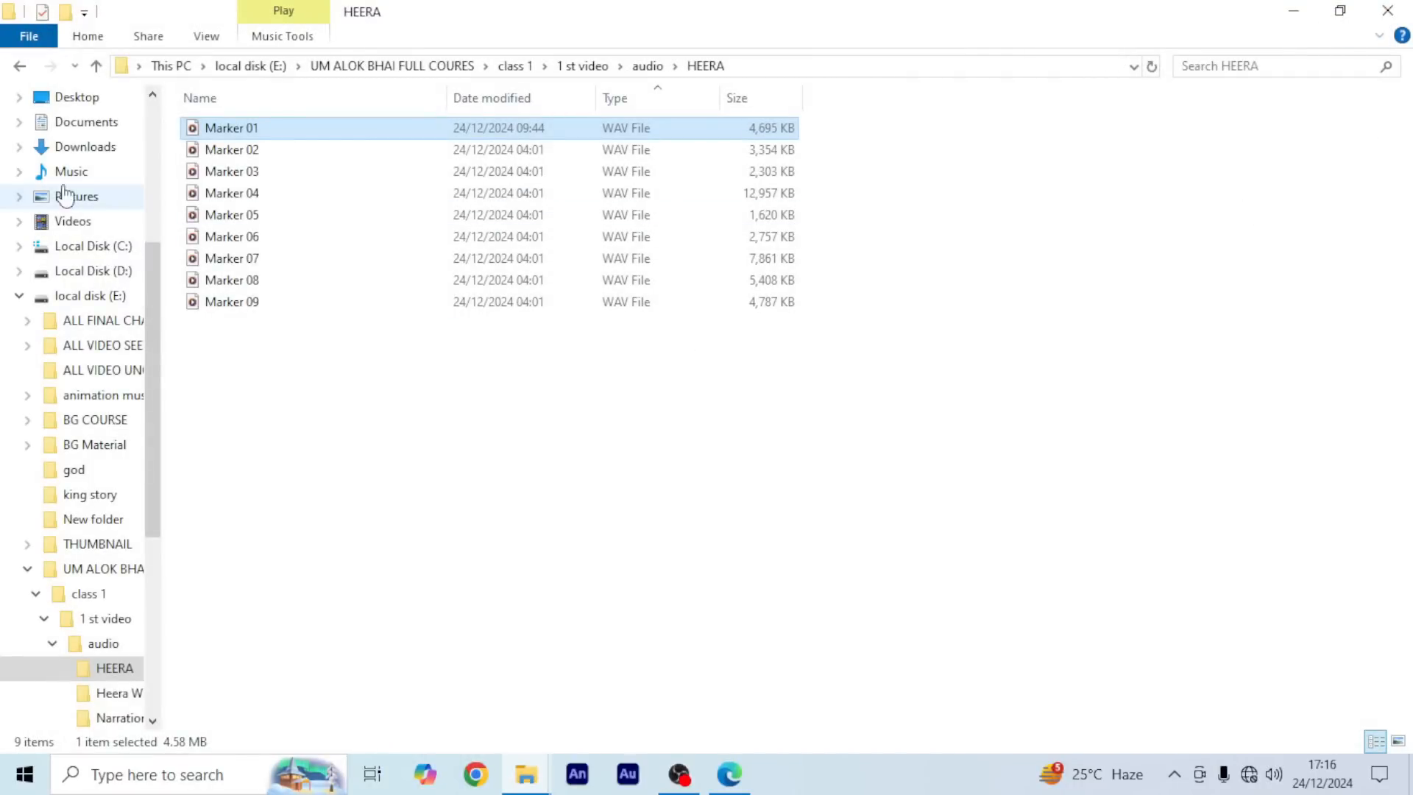
Step: Go from the HEERA audio folder to the seen folder of 1 st video and show its files as large icons
{"action": "left_click", "coordinate": [95, 68]}
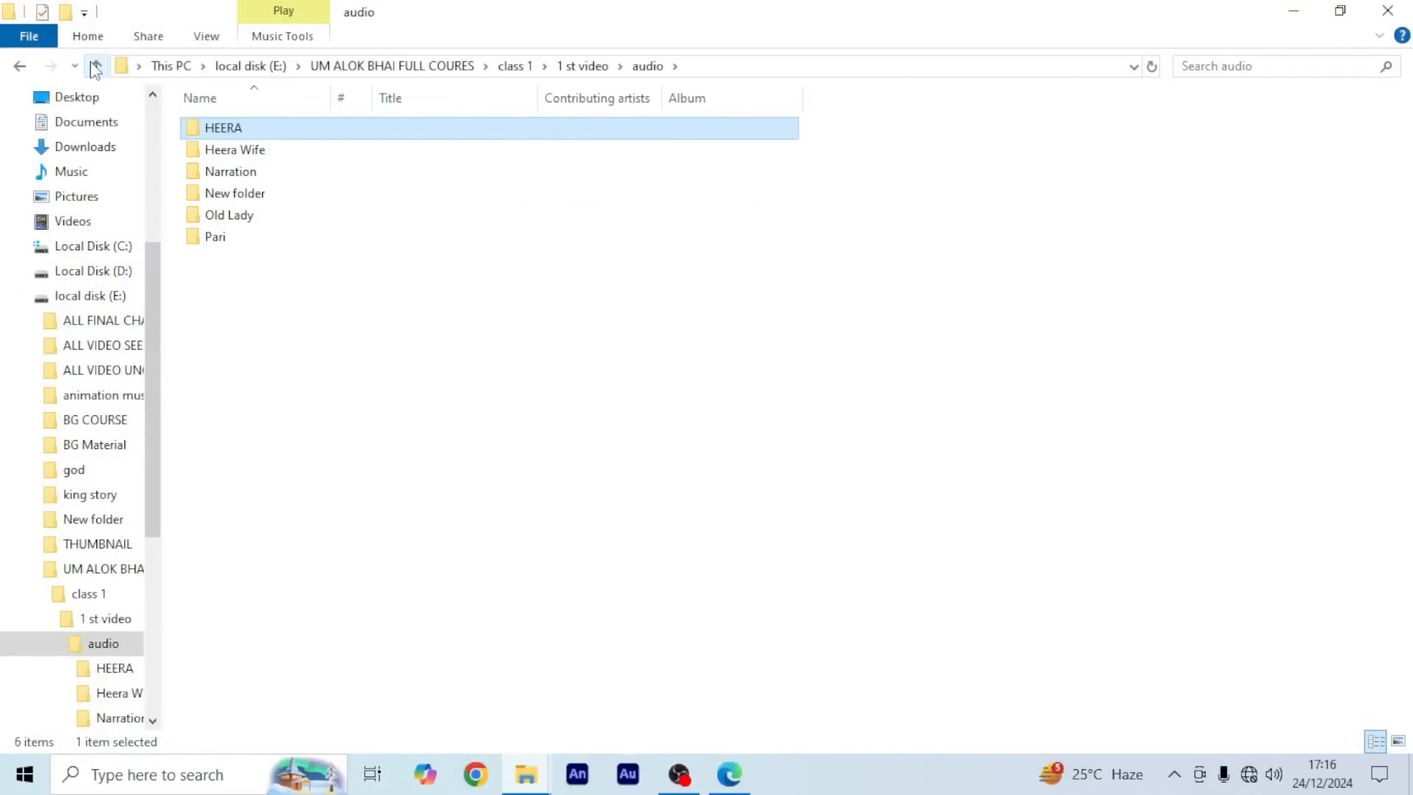
{"action": "left_click", "coordinate": [95, 66]}
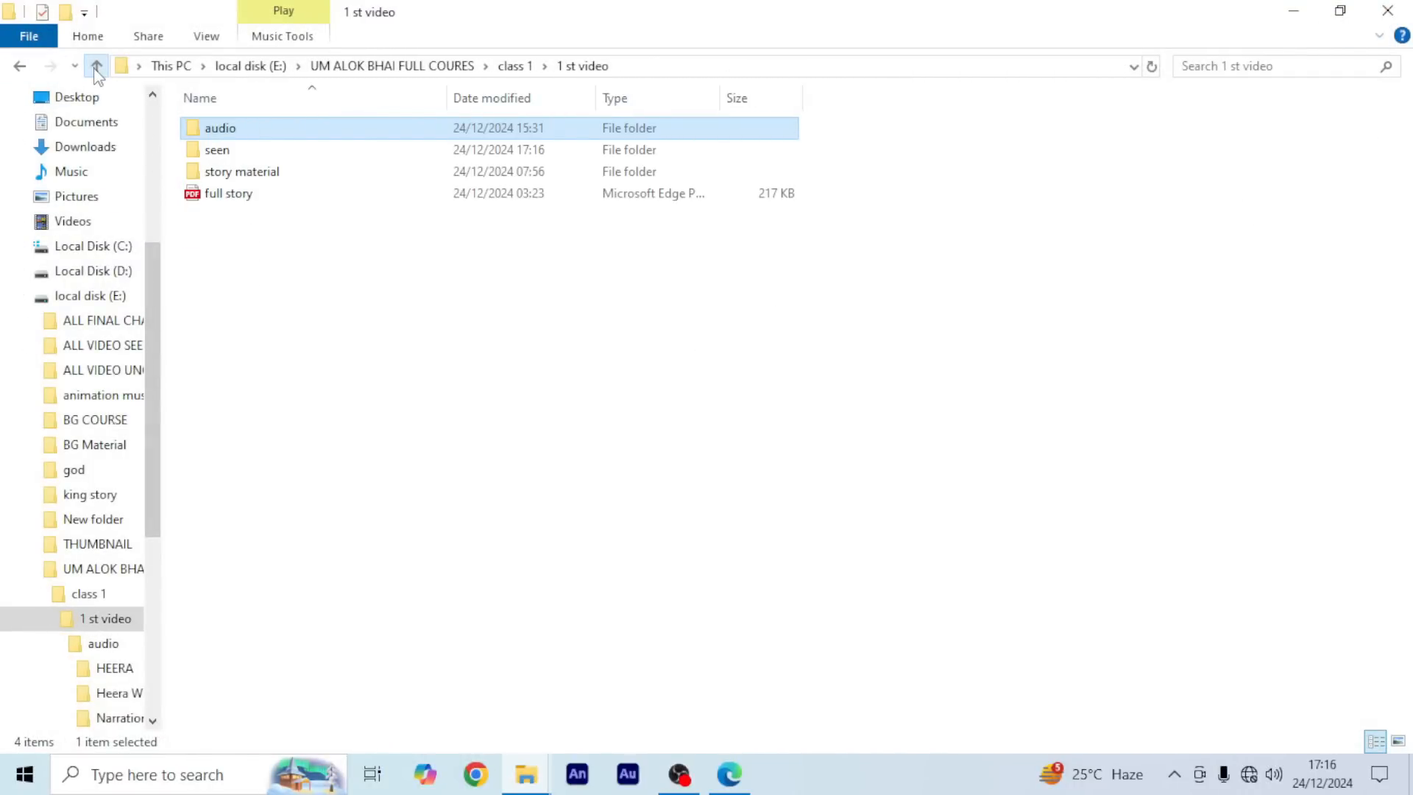
{"action": "double_click", "coordinate": [272, 152]}
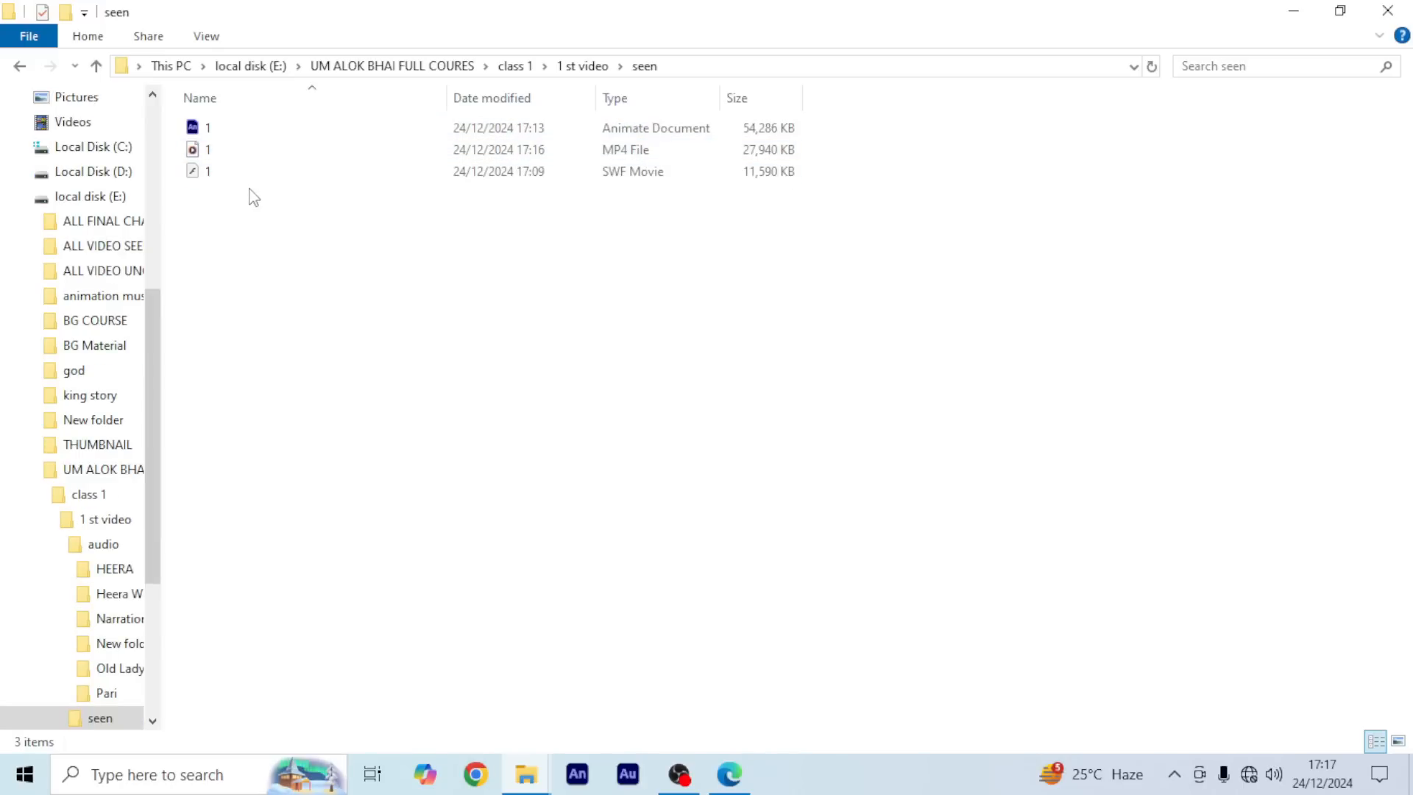
{"action": "scroll", "coordinate": [254, 198], "scroll_direction": "up", "scroll_amount": 5}
{"action": "scroll", "coordinate": [514, 173], "scroll_direction": "up", "scroll_amount": 1}
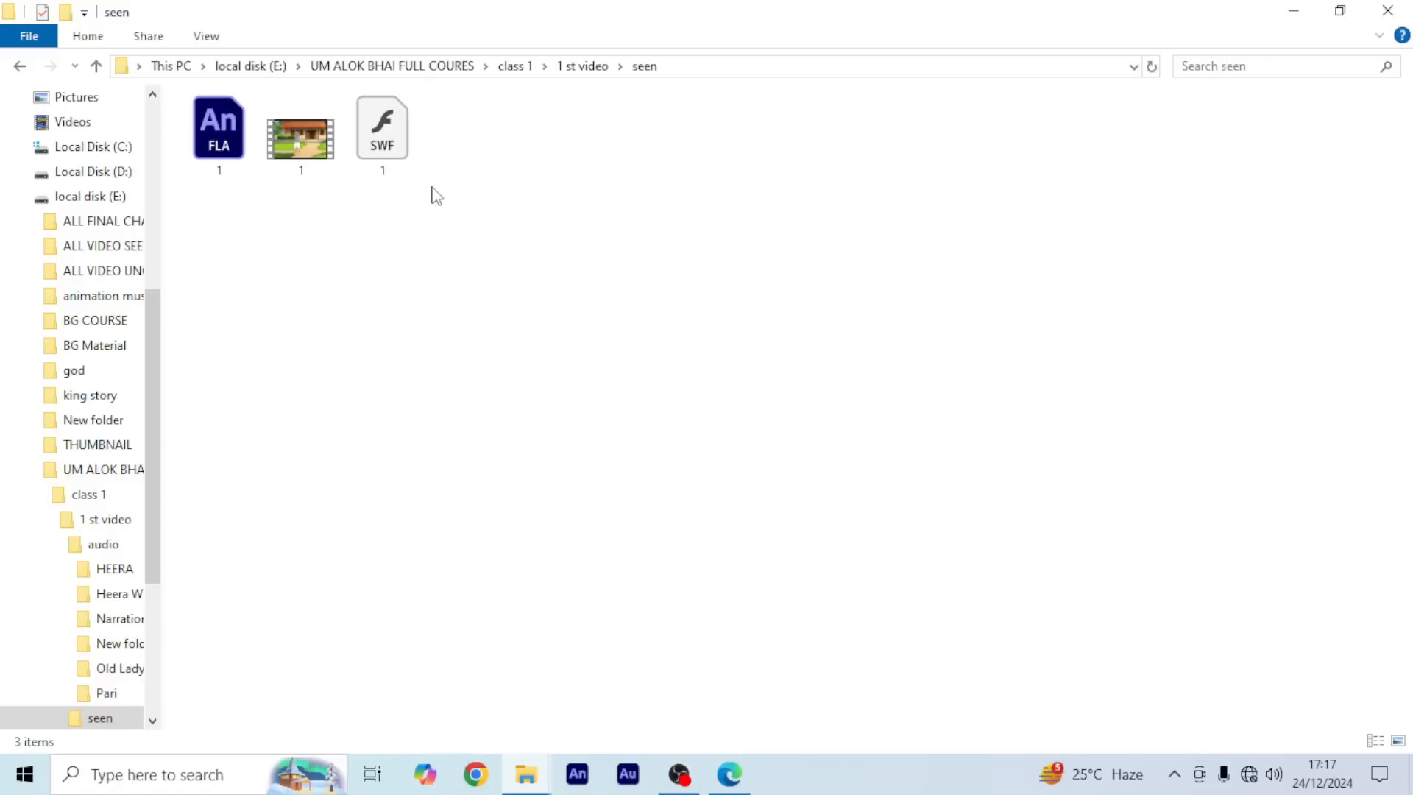
Step: Delete the SWF movie 1 from the seen folder and open the exported MP4 video 1 for playback
{"action": "left_click", "coordinate": [404, 146]}
{"action": "key", "text": "Delete"}
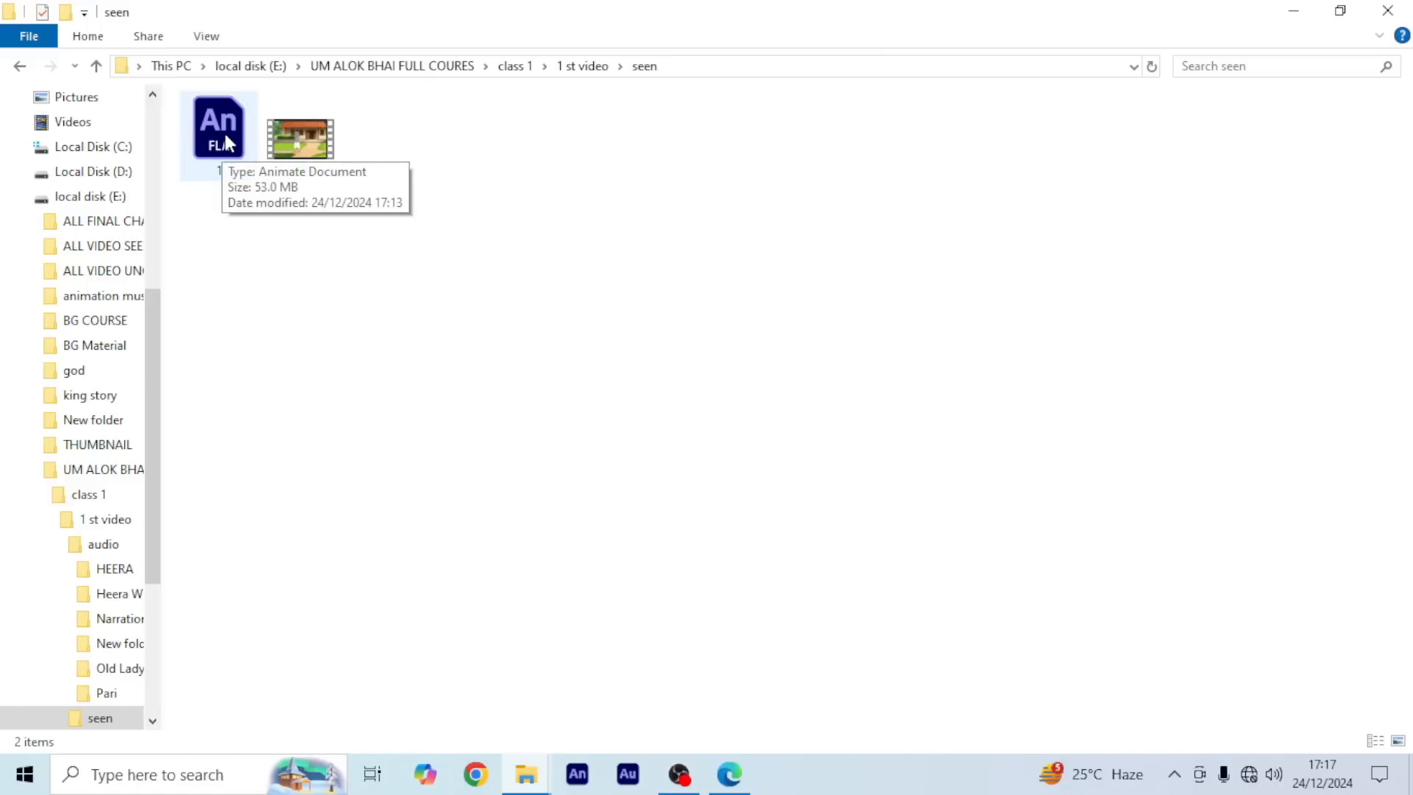
{"action": "left_click", "coordinate": [303, 142]}
{"action": "double_click", "coordinate": [302, 141]}
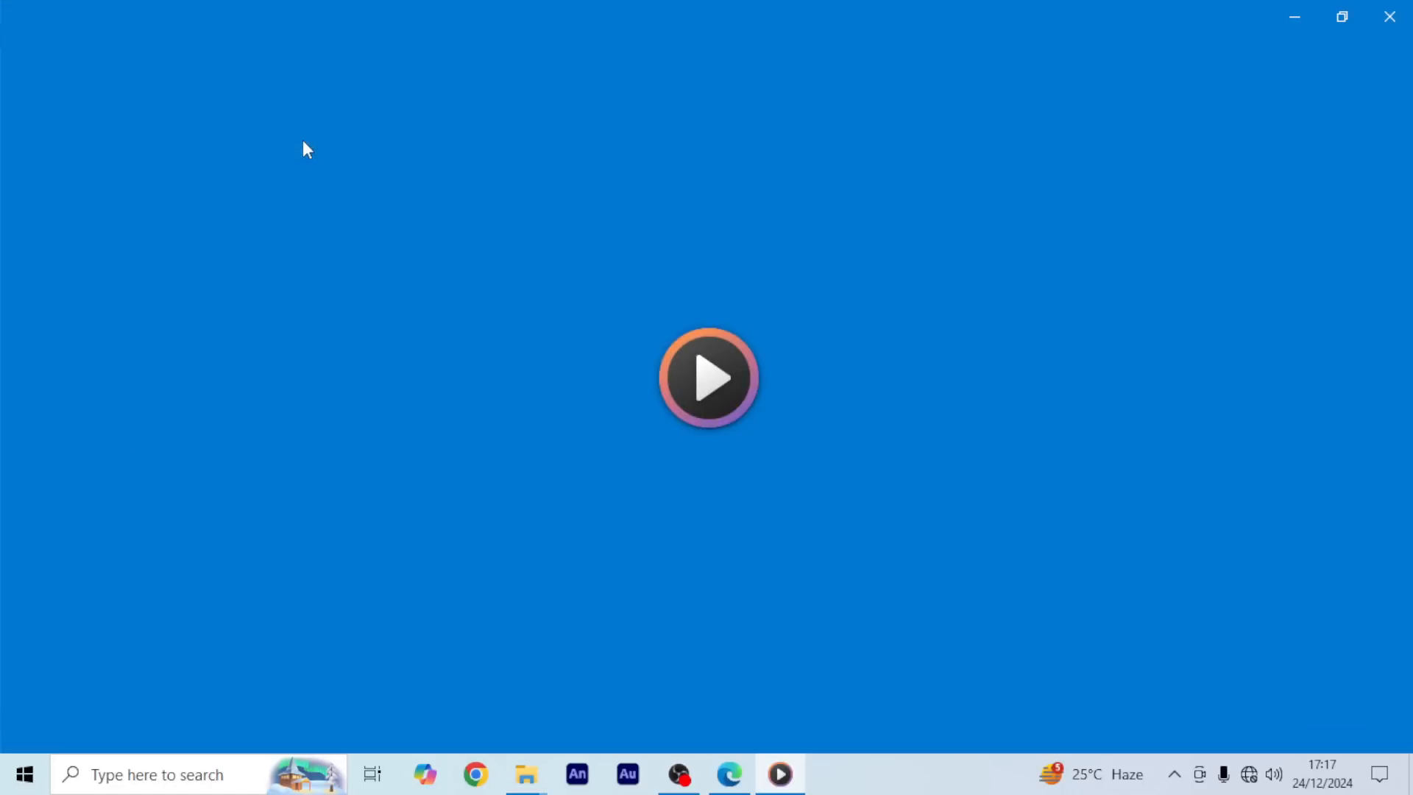